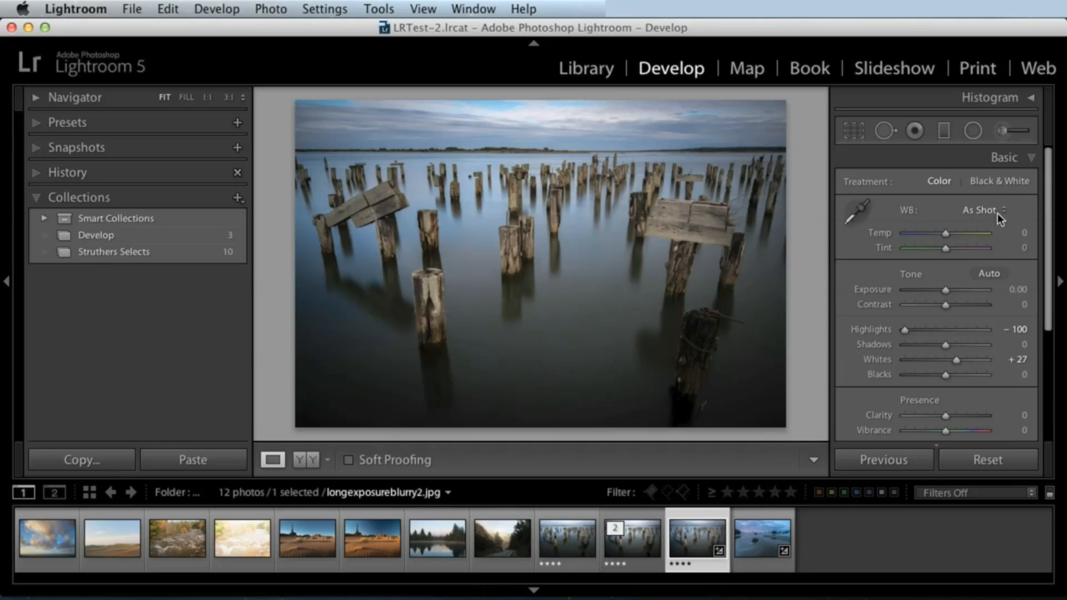
Review the white balance presets offered for longexposureblurry2.jpg
click(978, 211)
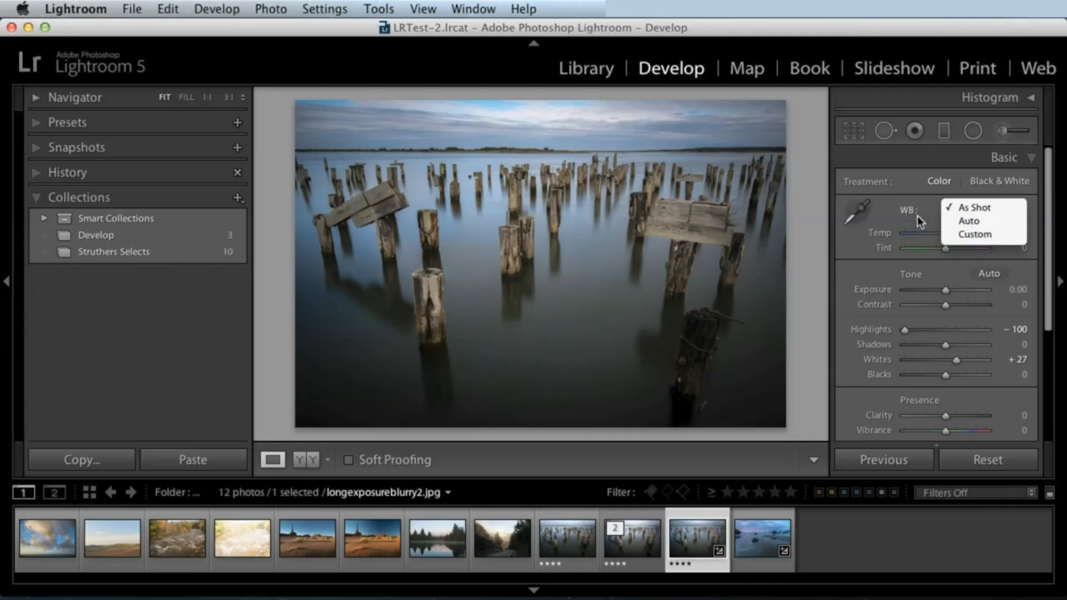
click(967, 207)
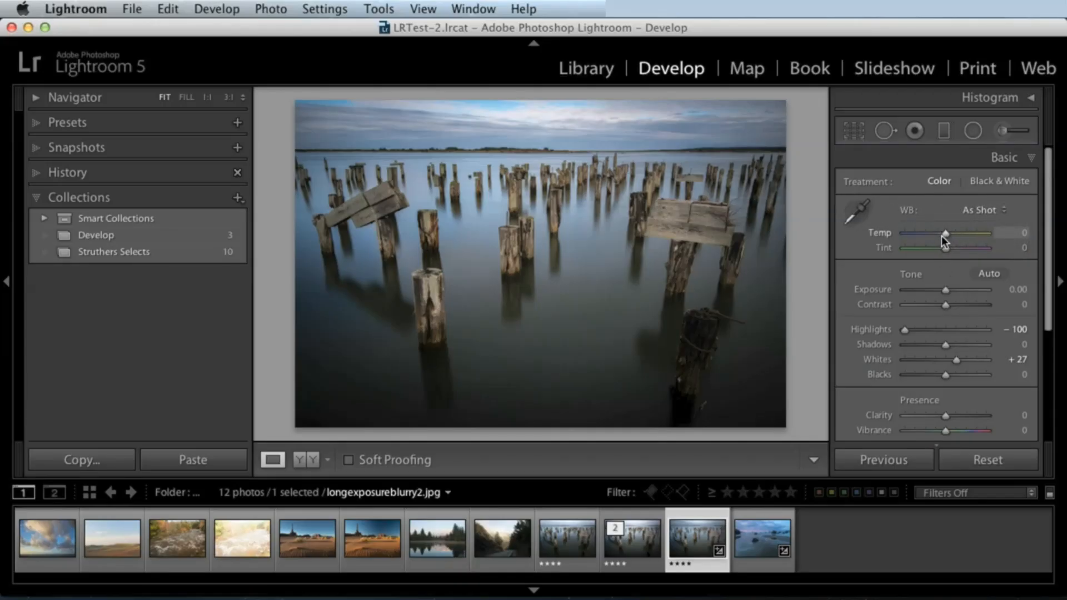
click(973, 212)
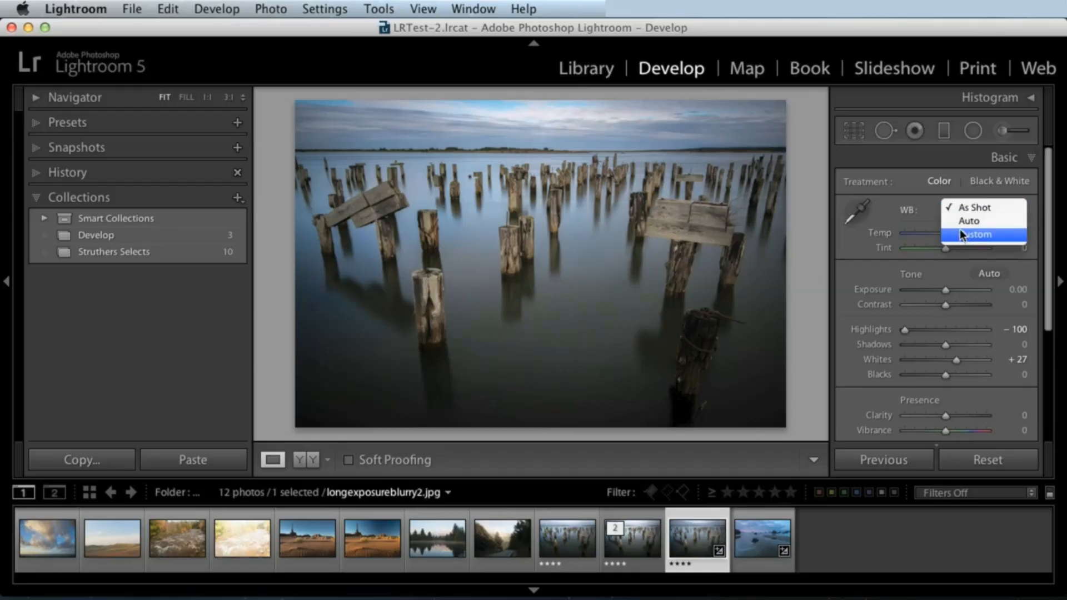
click(926, 207)
Select the raw photo MJK_9678.NEF and review its white balance presets
click(754, 534)
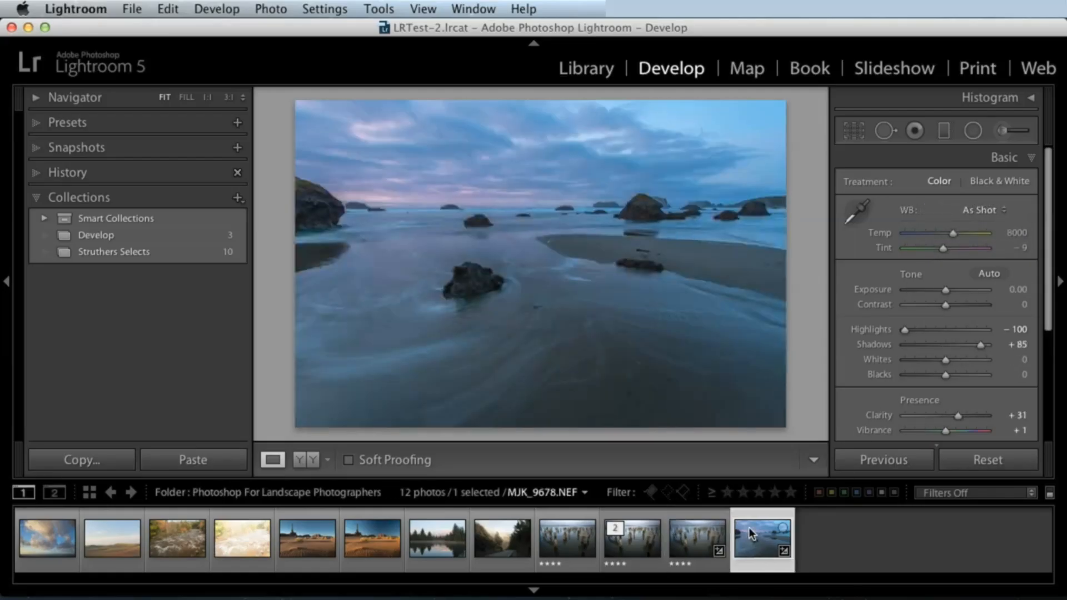
click(976, 210)
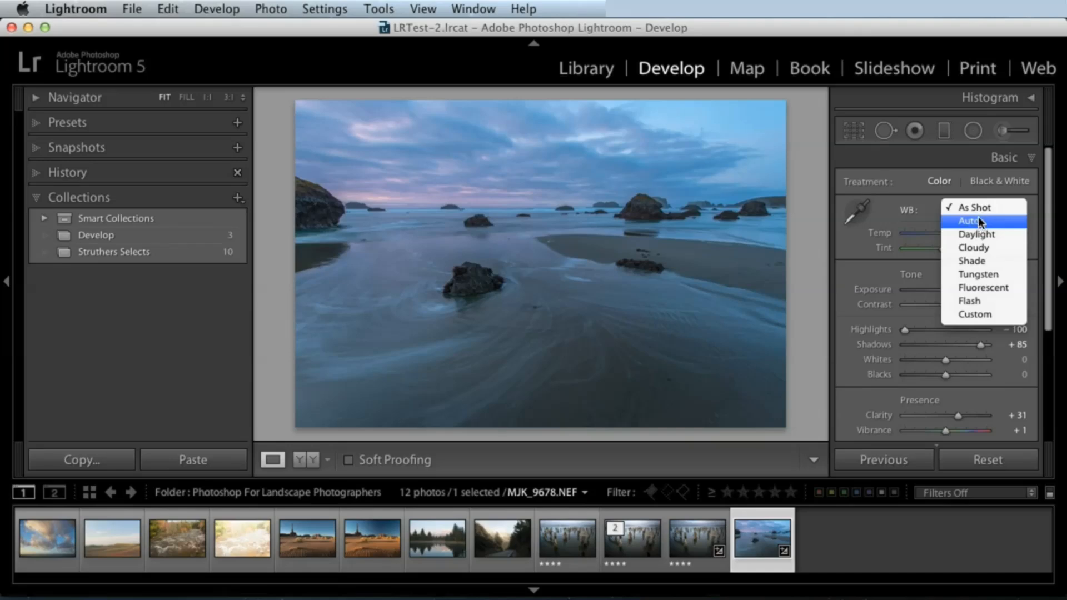
click(927, 208)
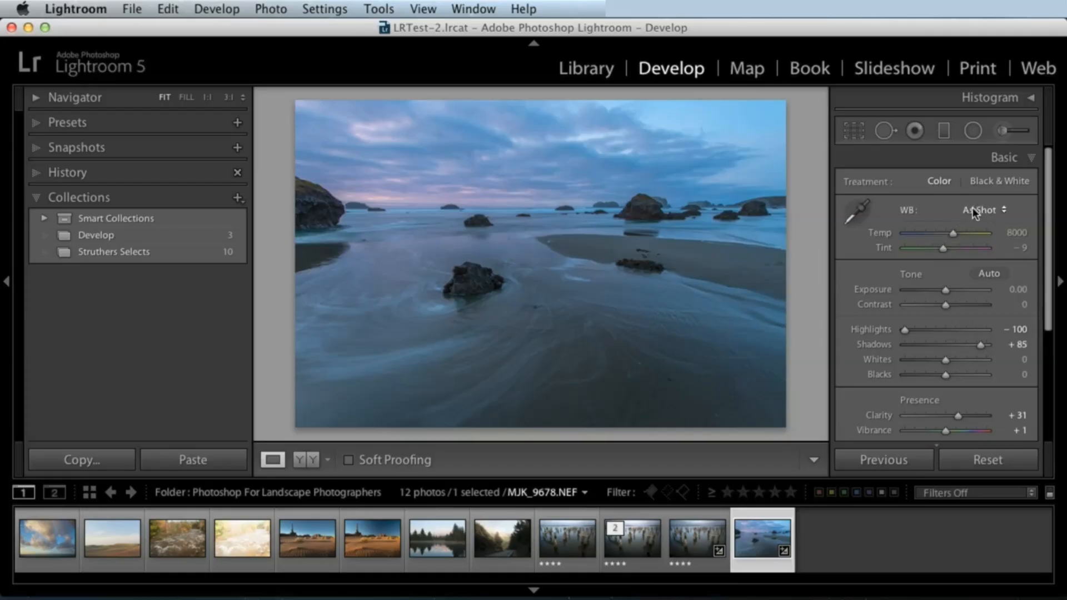
Expand Camera Calibration and compare the profile options of MJK_9678.NEF with the profile of longexposureblurry2.jpg
drag(1047, 205, 1049, 316)
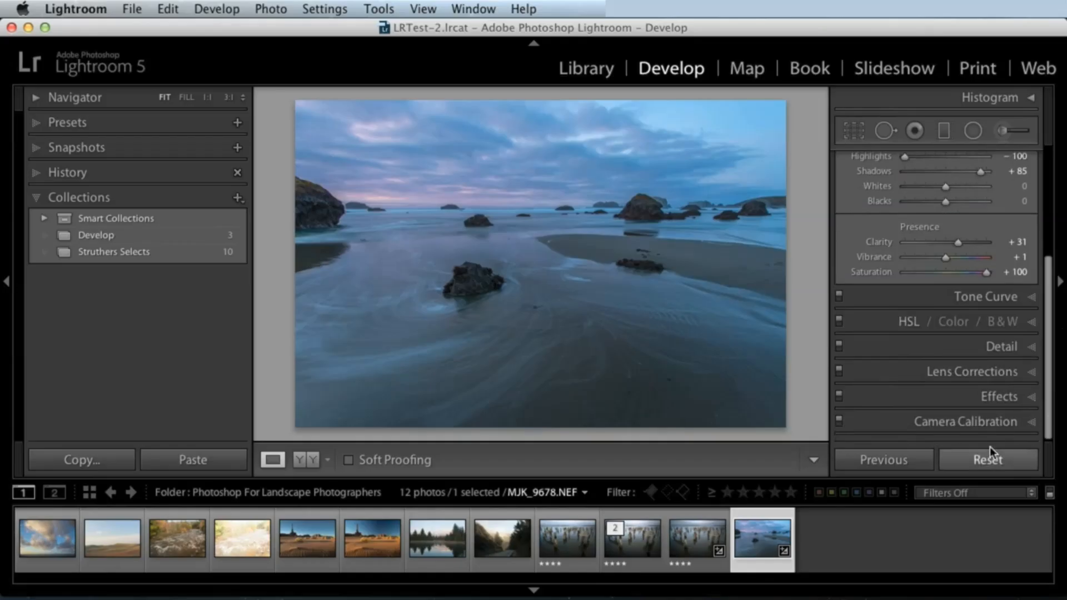
click(972, 421)
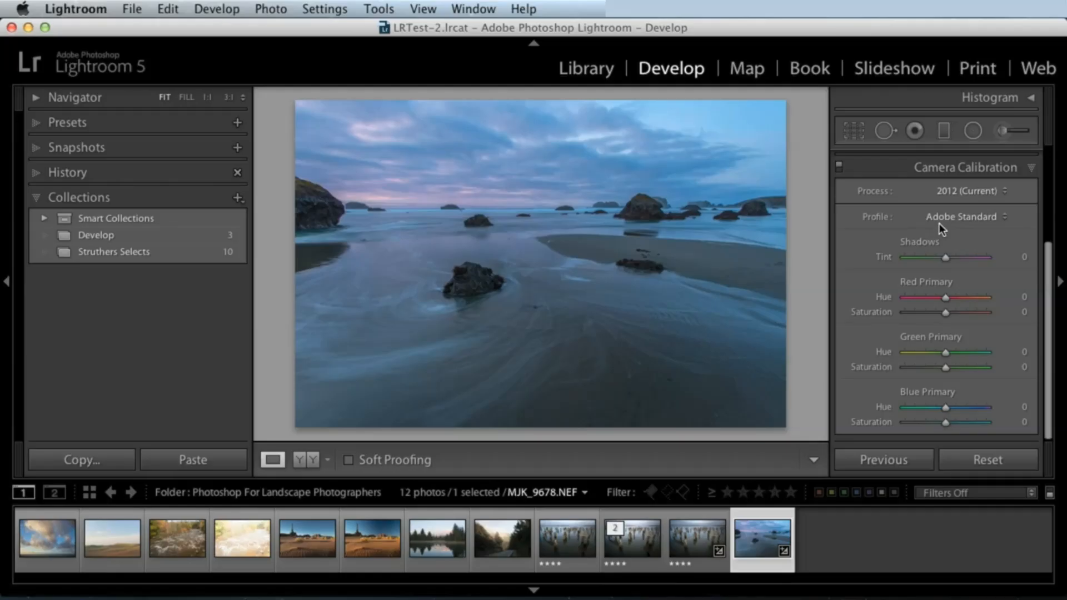
click(695, 550)
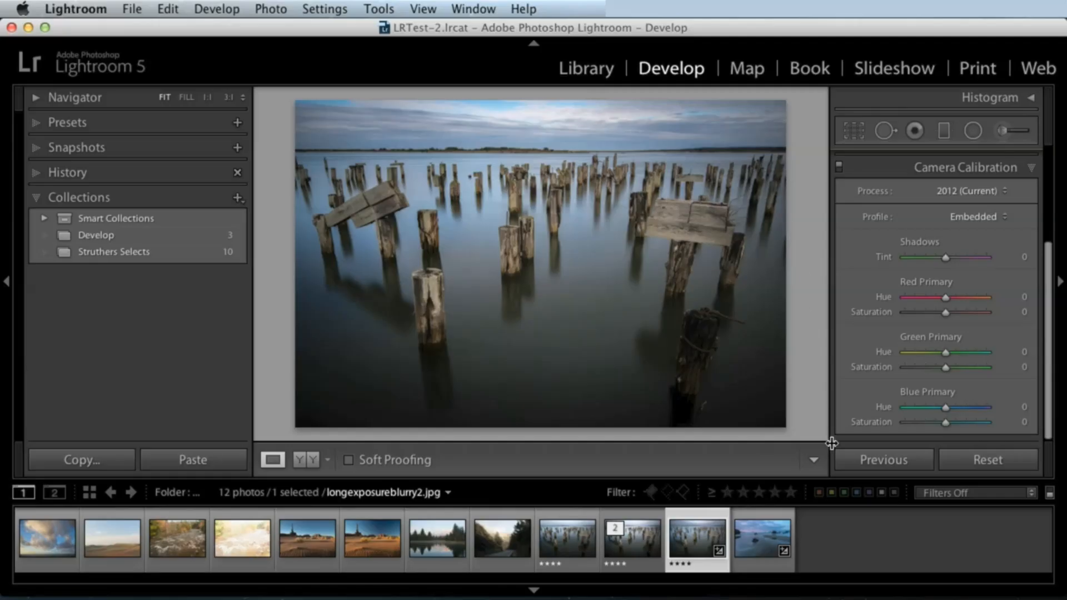
click(751, 539)
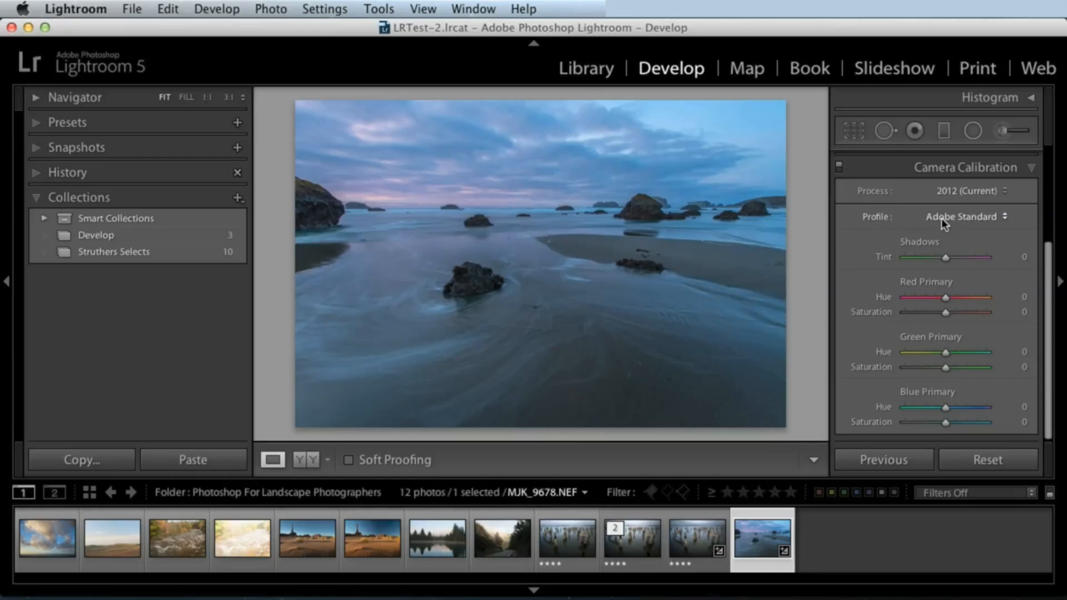
click(956, 217)
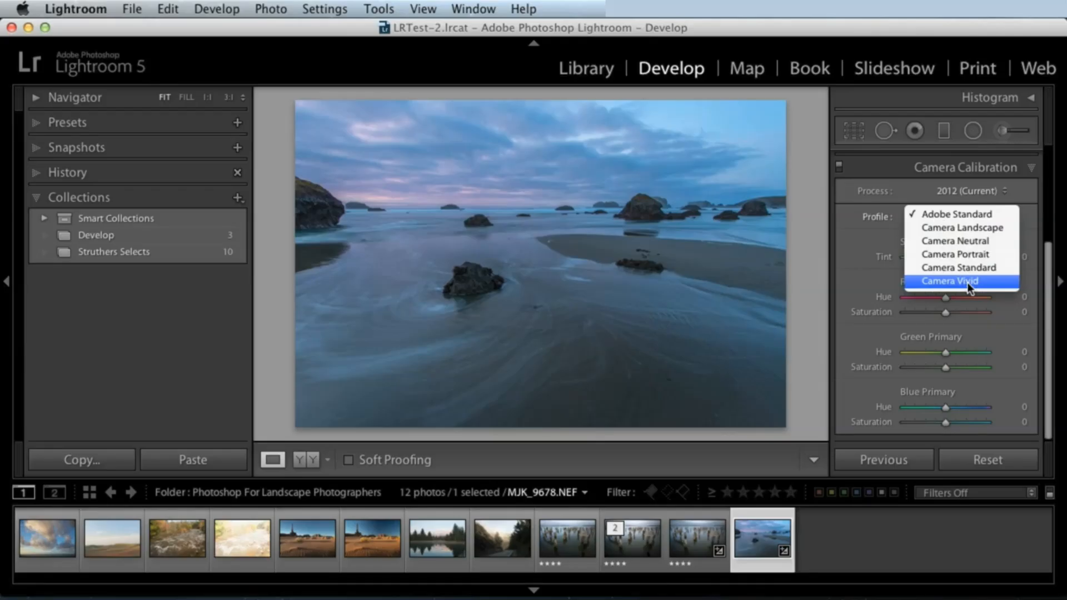
click(832, 224)
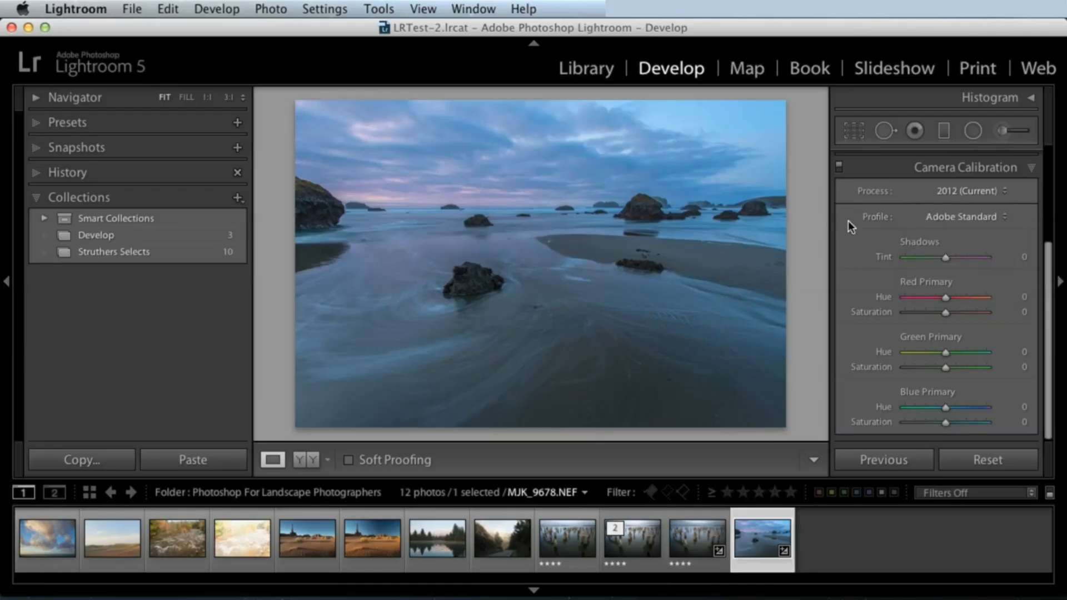
Apply the Camera Landscape profile to MJK_9678.NEF and toggle the calibration off and on to compare the effect
click(960, 217)
click(959, 226)
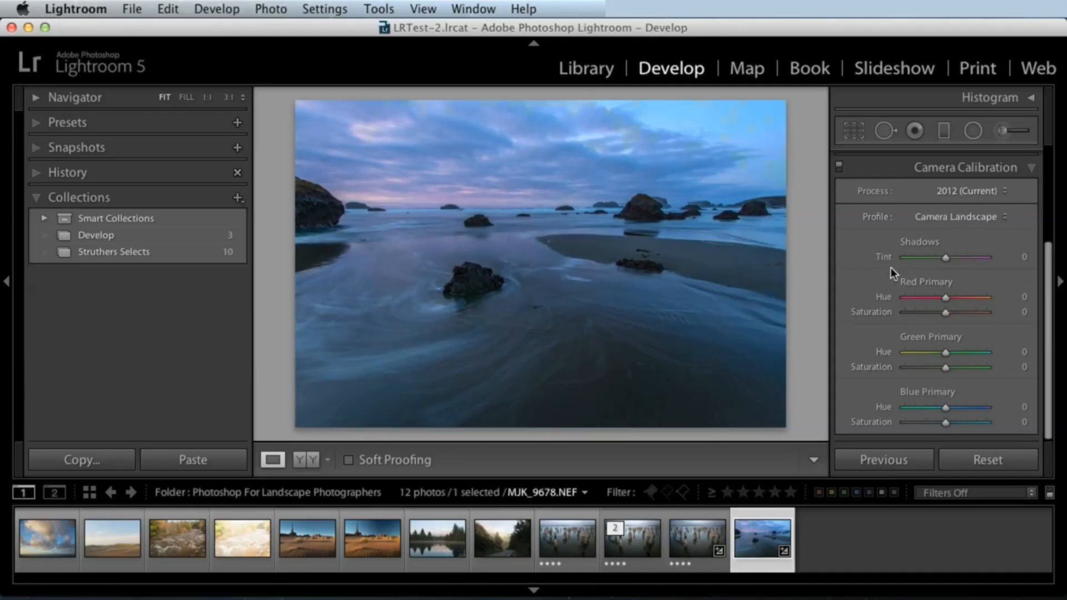
click(838, 165)
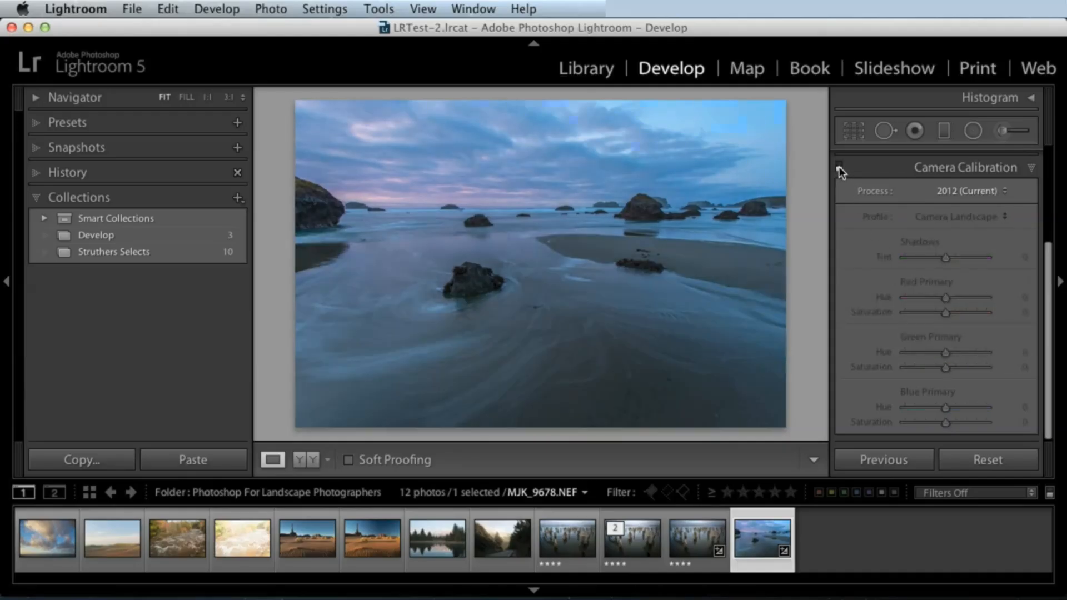
click(839, 165)
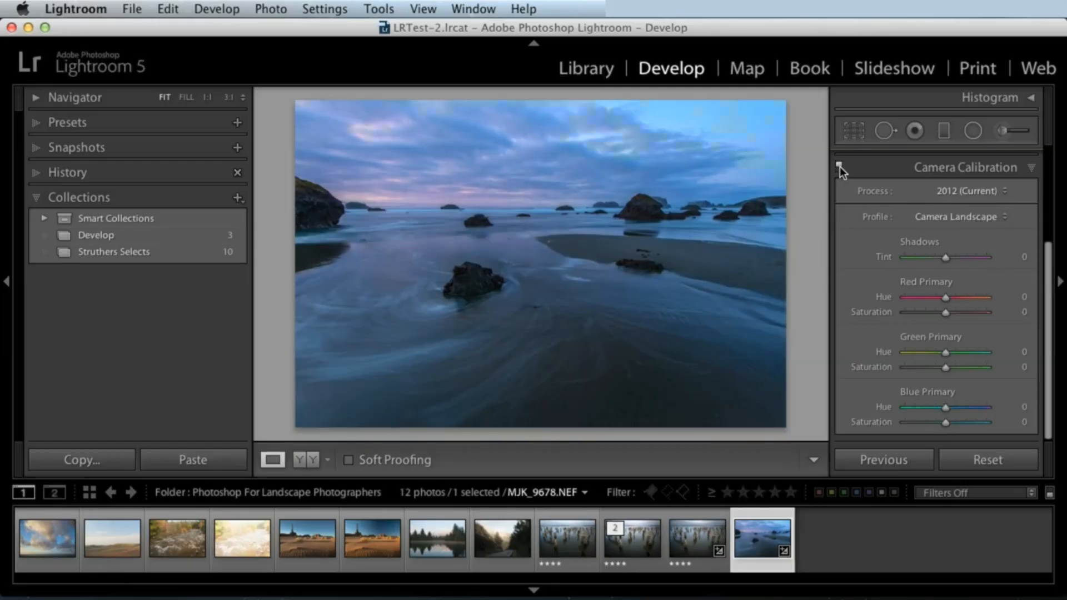
click(839, 166)
click(839, 166)
Try the Camera Vivid, Camera Standard and Camera Portrait profiles on the seascape, ending with Camera Landscape
click(955, 217)
click(961, 268)
click(953, 215)
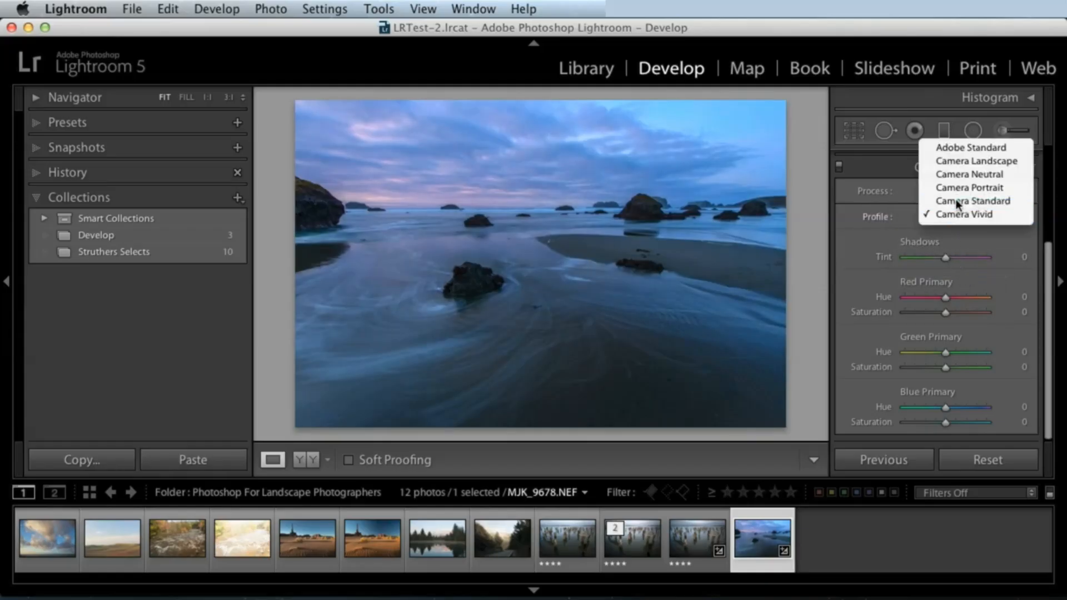
click(955, 200)
click(952, 216)
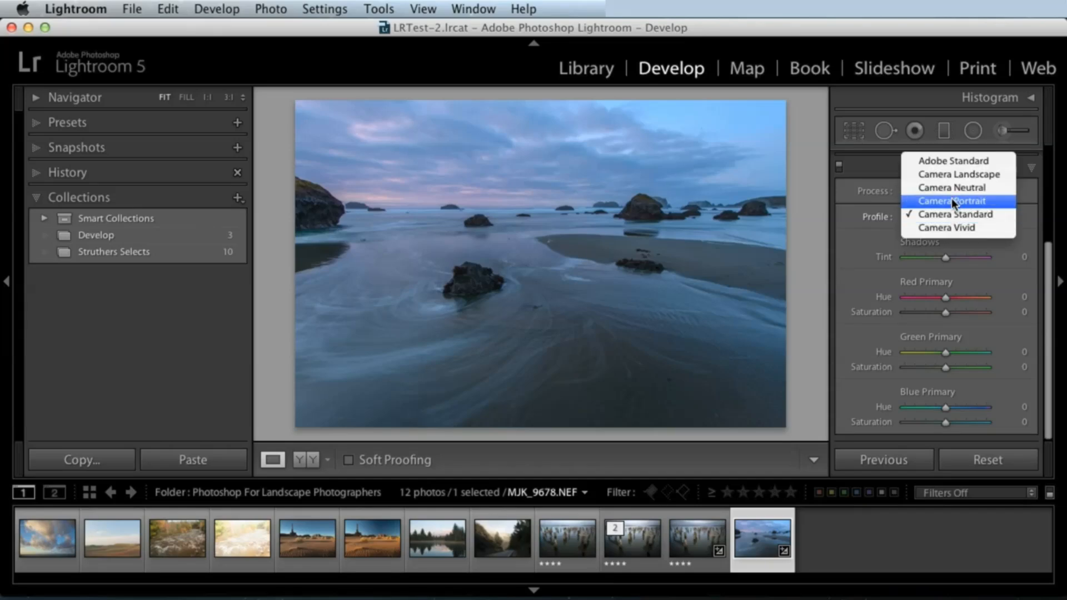
click(954, 199)
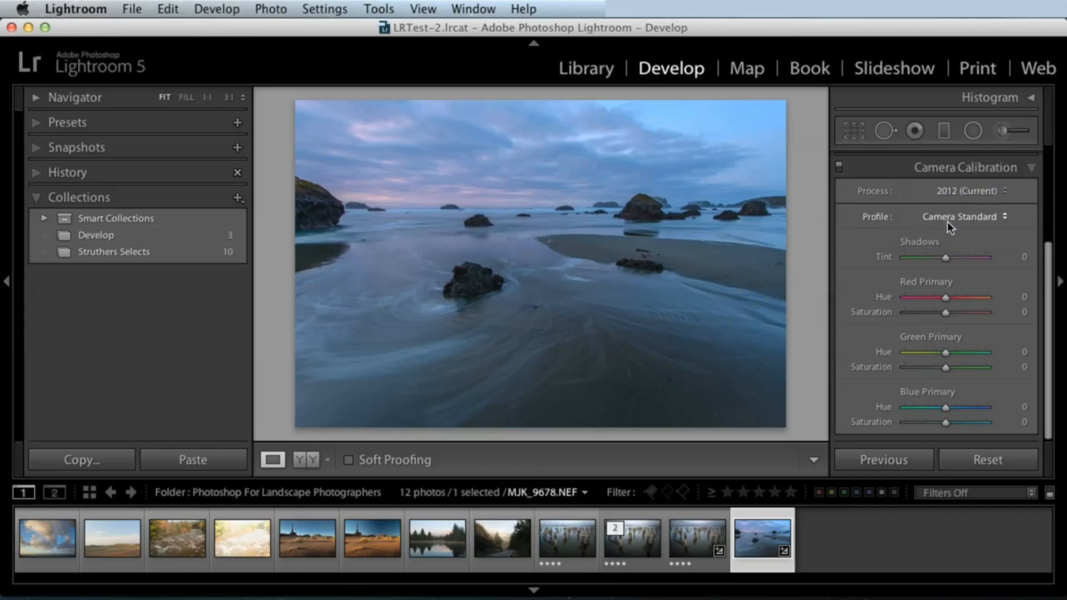
click(954, 216)
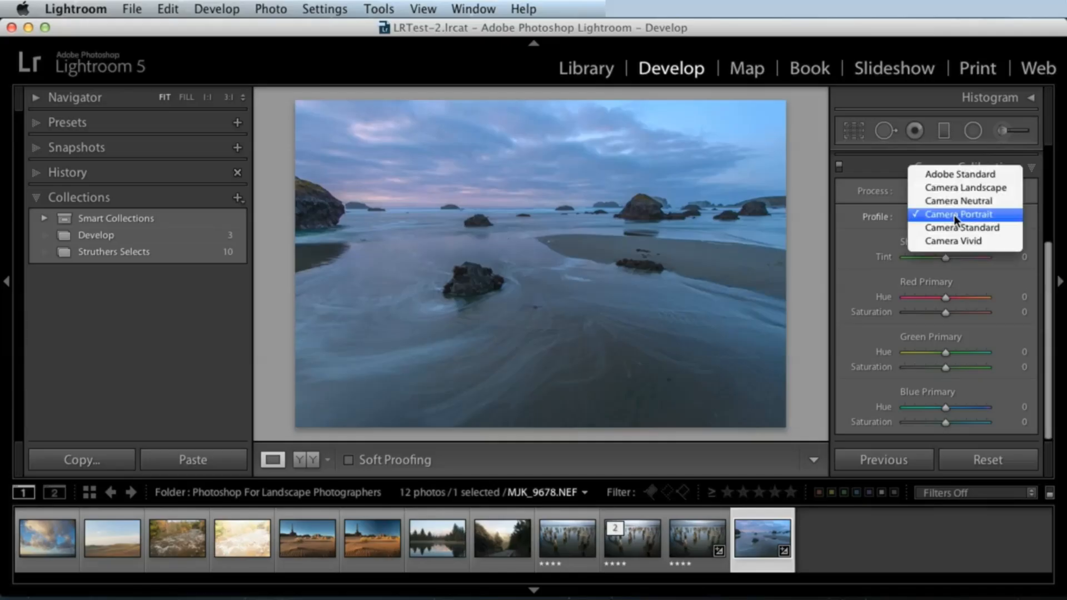
click(959, 184)
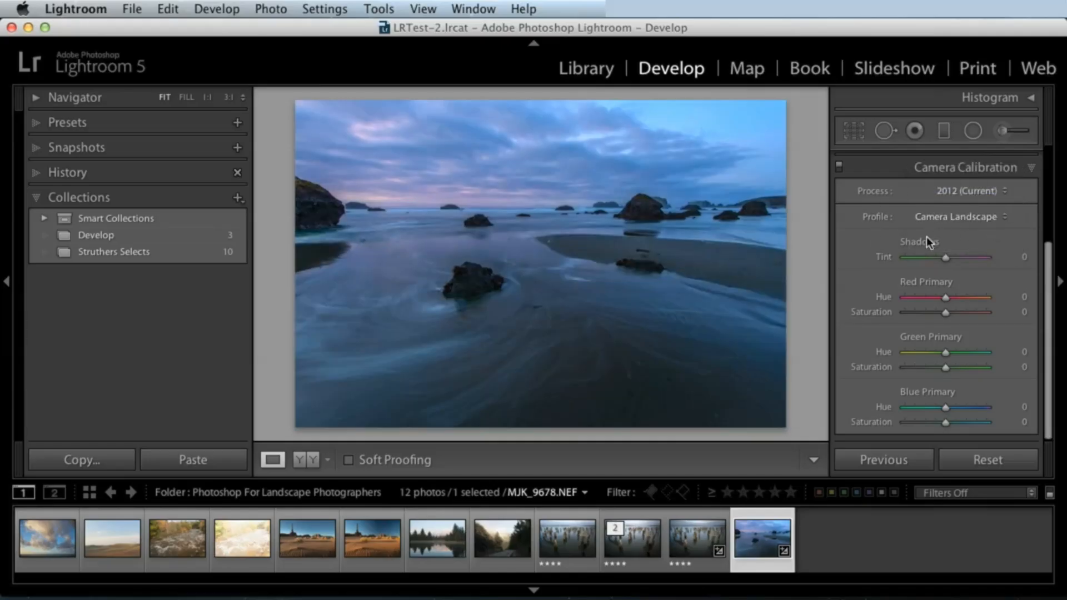
Check the profile of longexposureblurry2.jpg again, and set the camera profile of MJK_9678.NEF back to Adobe Standard
click(682, 550)
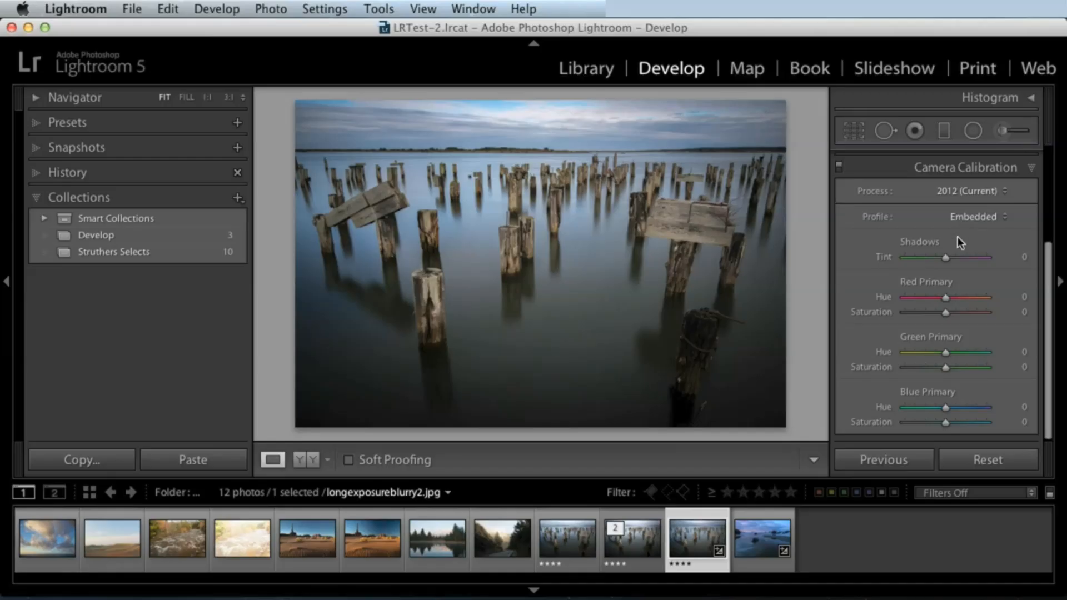
click(748, 542)
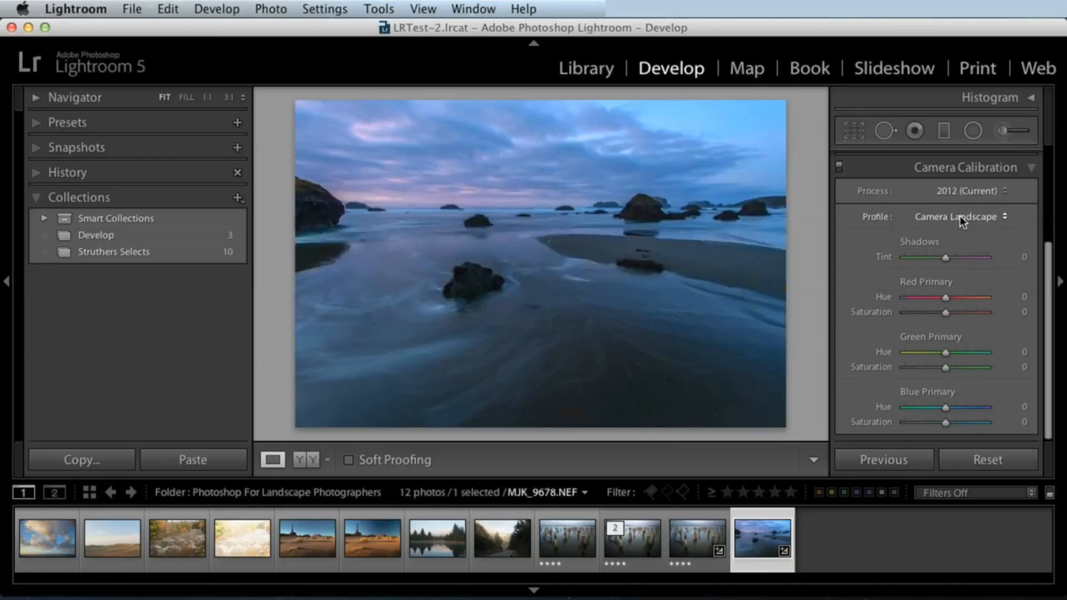
click(963, 220)
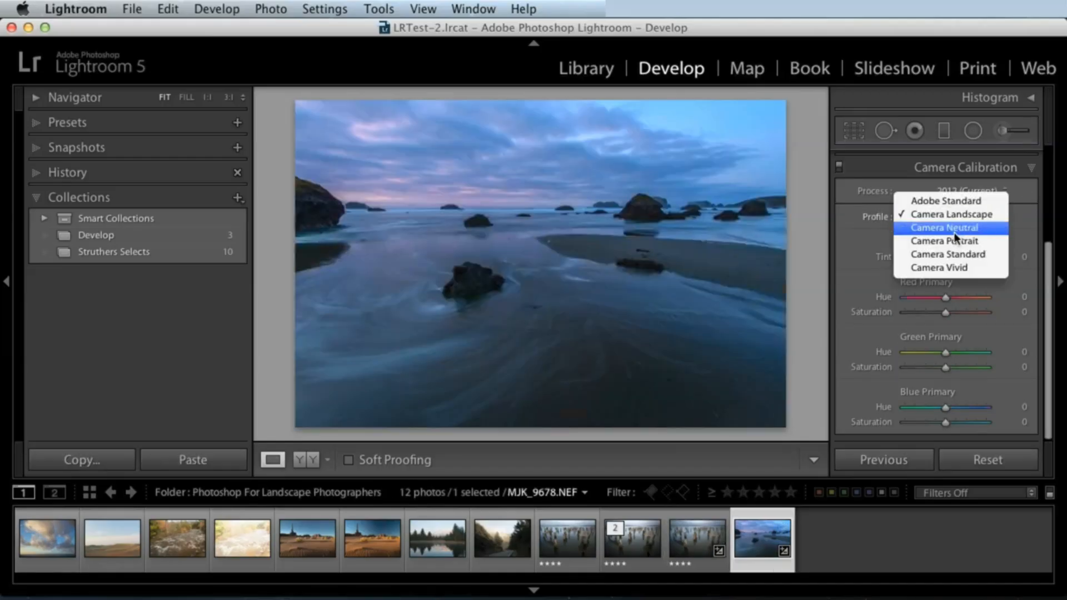
click(926, 201)
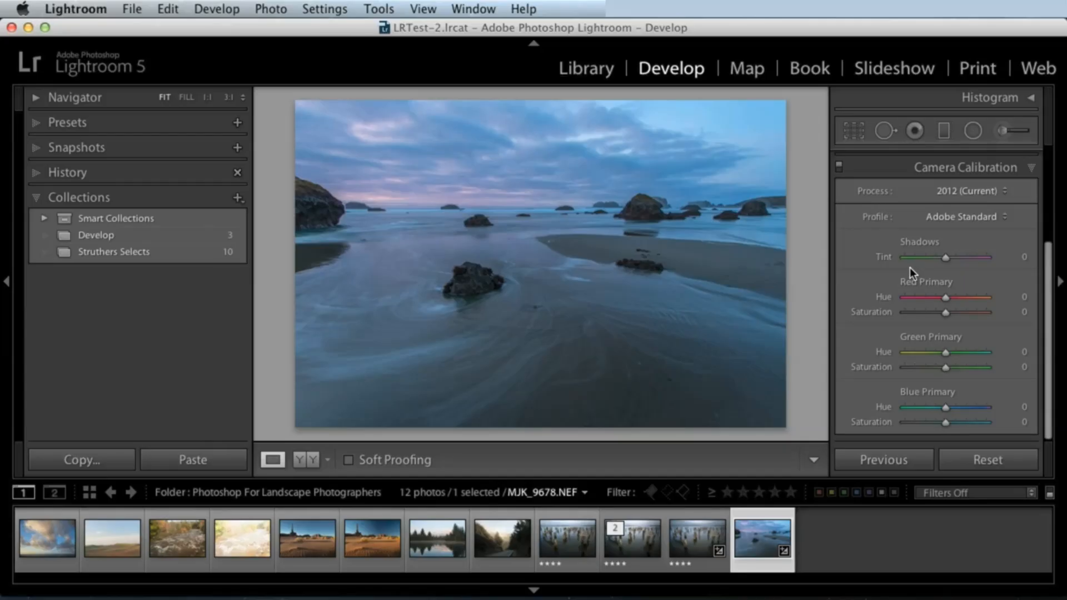
Expand the Basic adjustments and select the road photo MJK_3768.NEF
drag(1048, 264, 1006, 141)
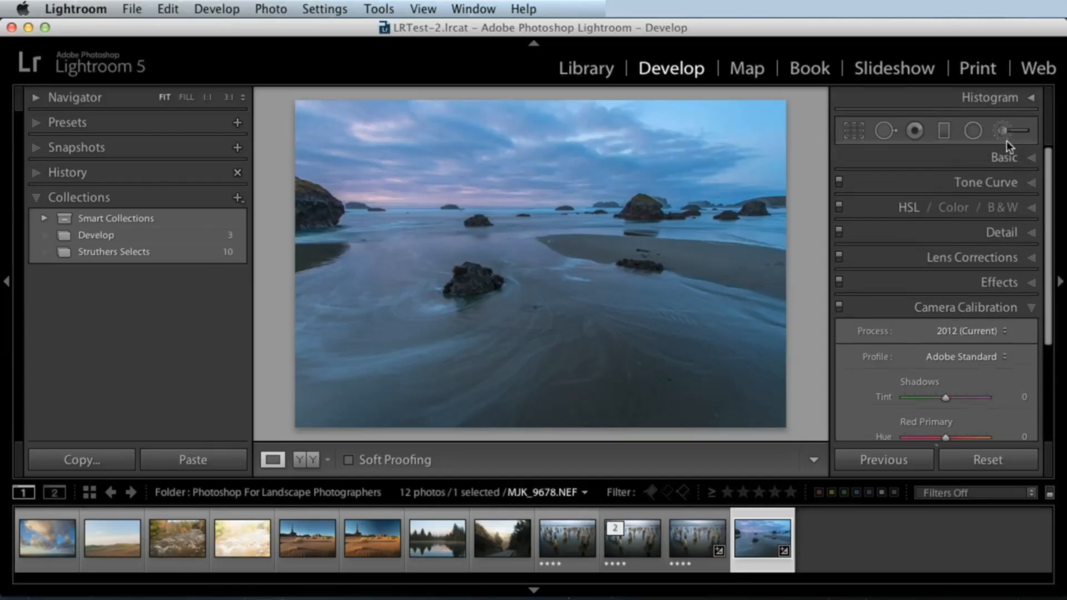
click(1004, 157)
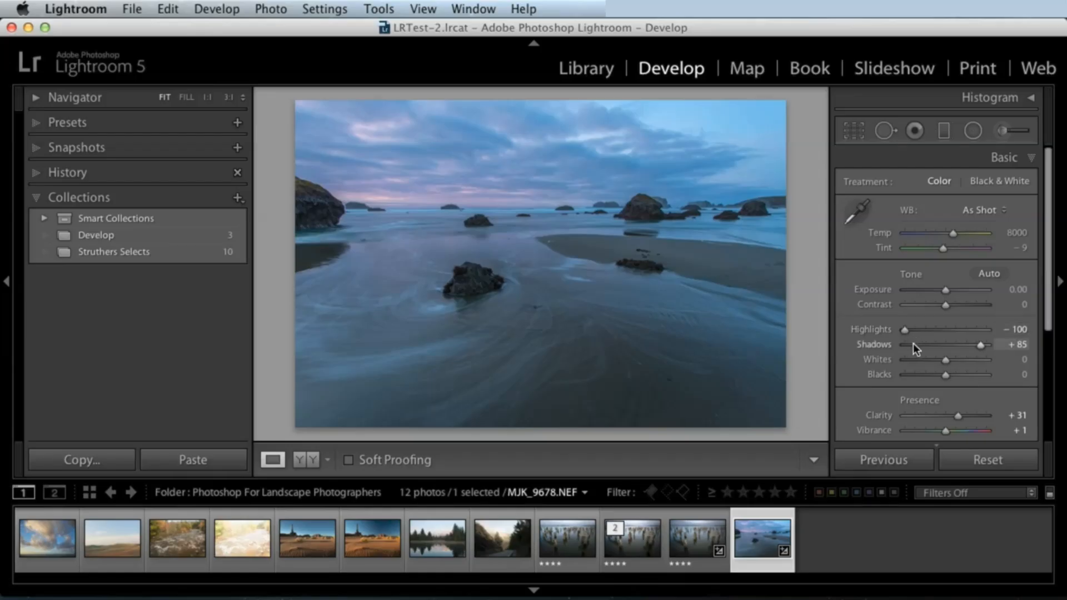
click(502, 538)
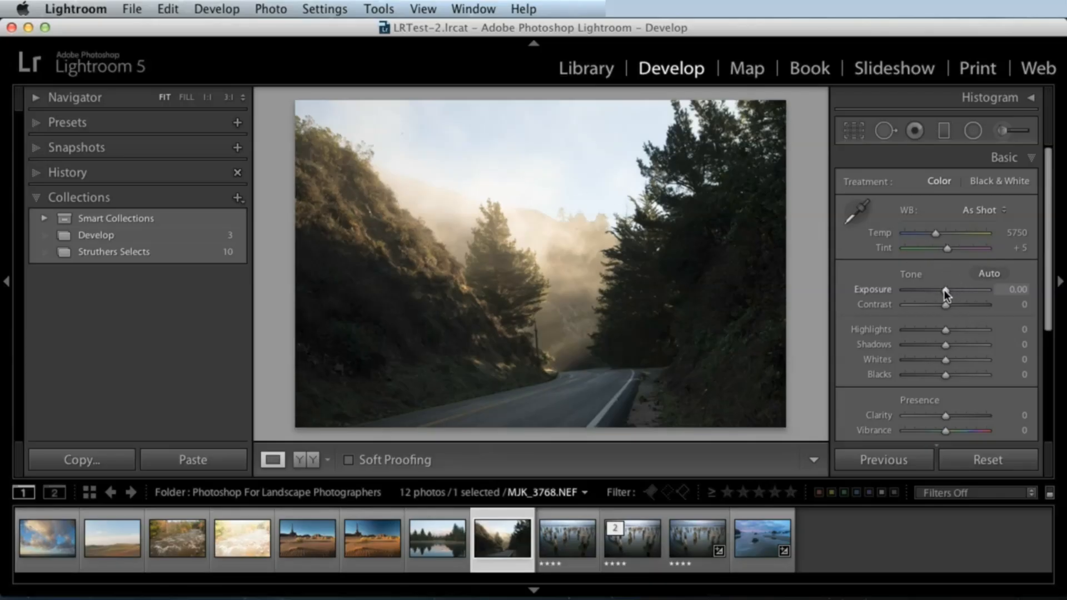
Try an exposure of −2.90 and shadows of +100 on the road photo, resetting each adjustment after viewing it
drag(944, 290, 923, 292)
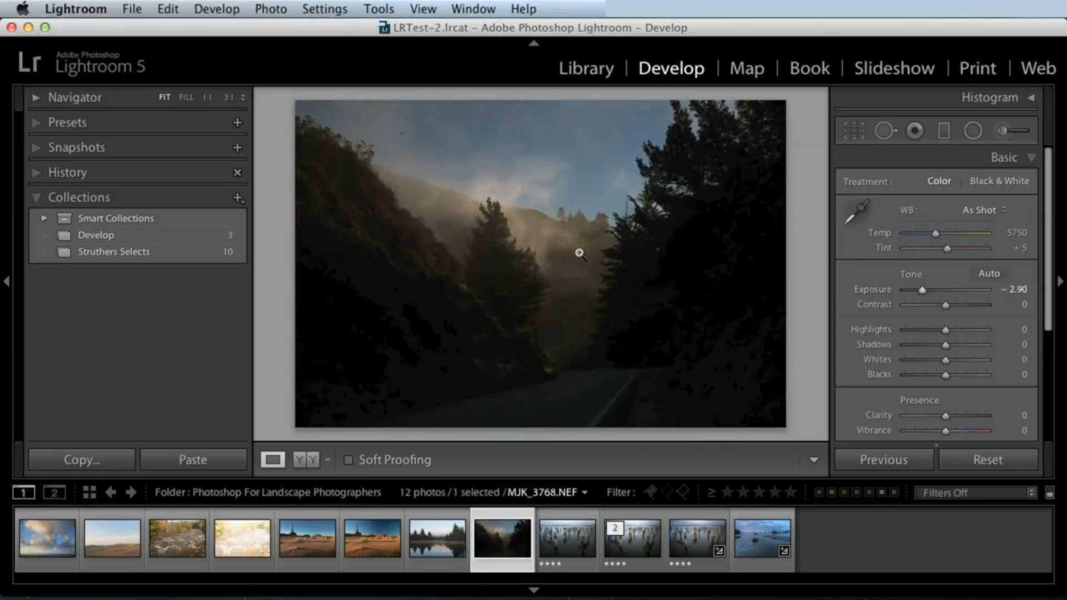
double_click(877, 290)
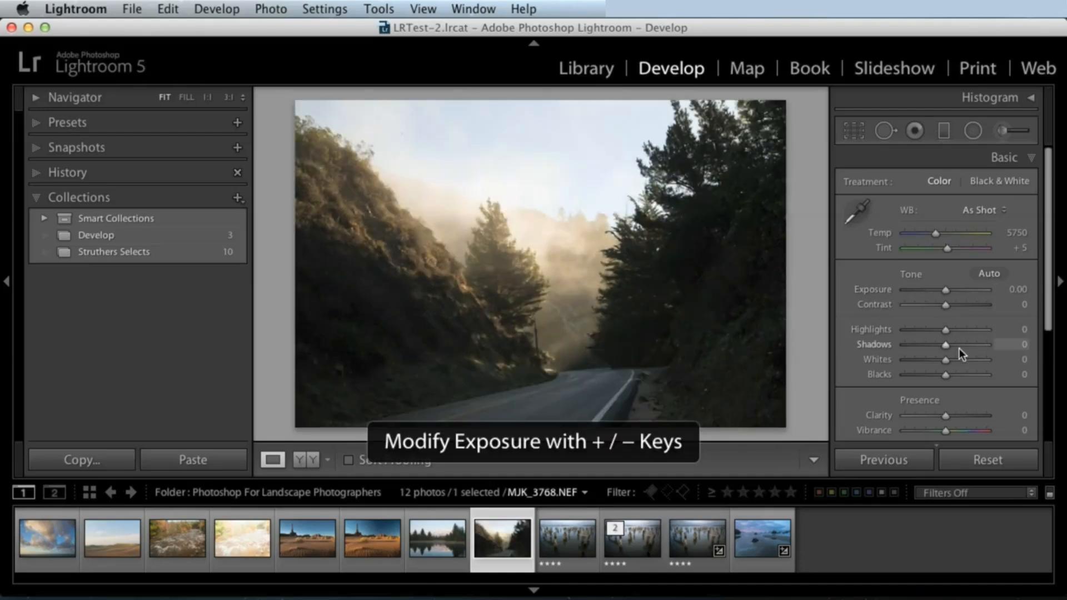
drag(953, 346, 995, 343)
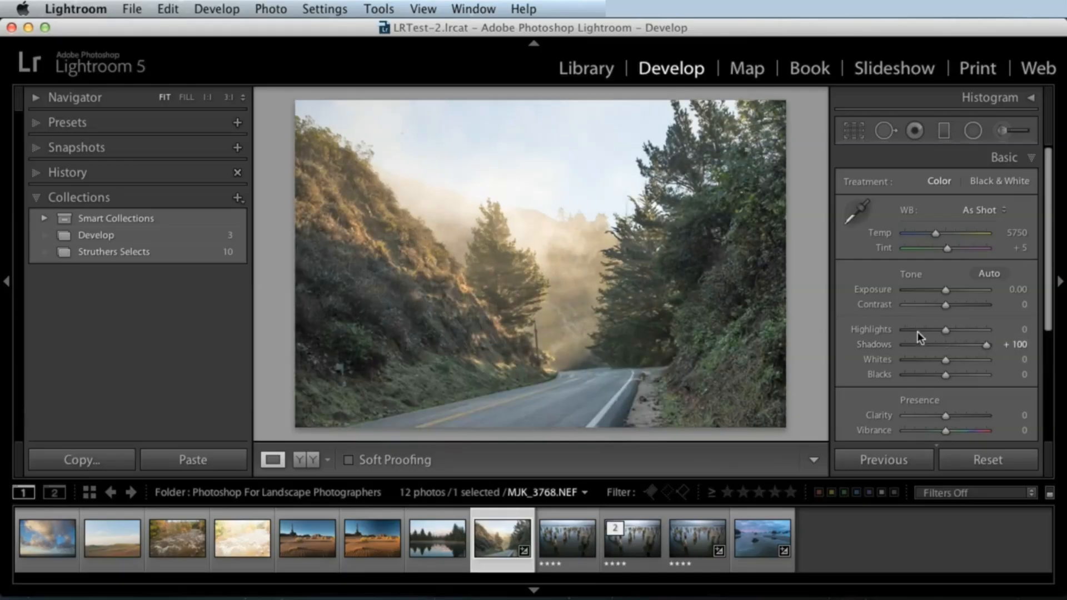
double_click(877, 345)
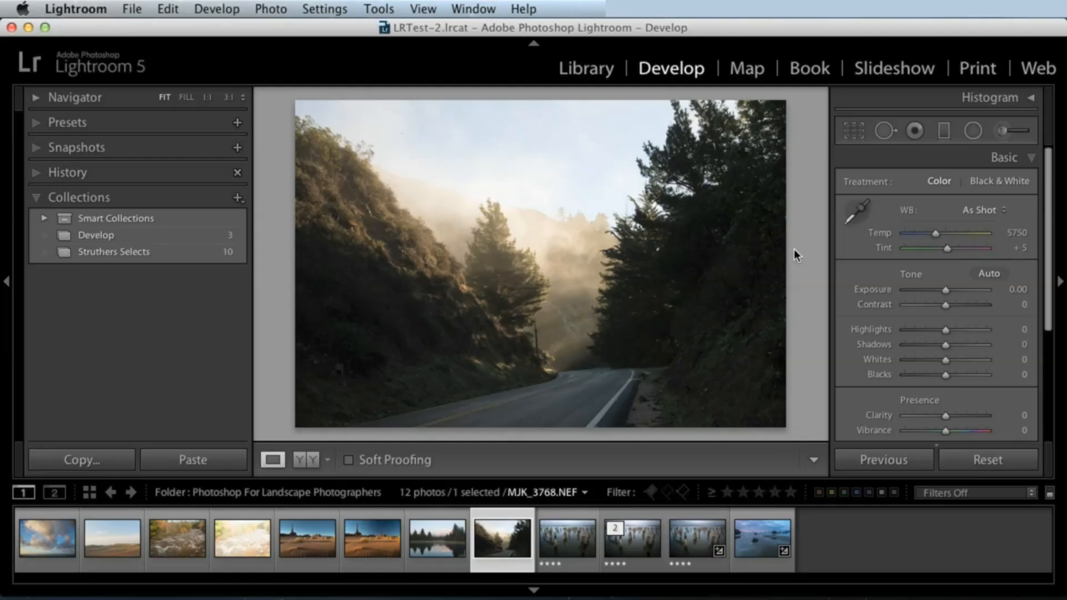
Raise the road photo's exposure to +3.90 and turn on the highlight clipping warning in the histogram
drag(938, 290, 978, 288)
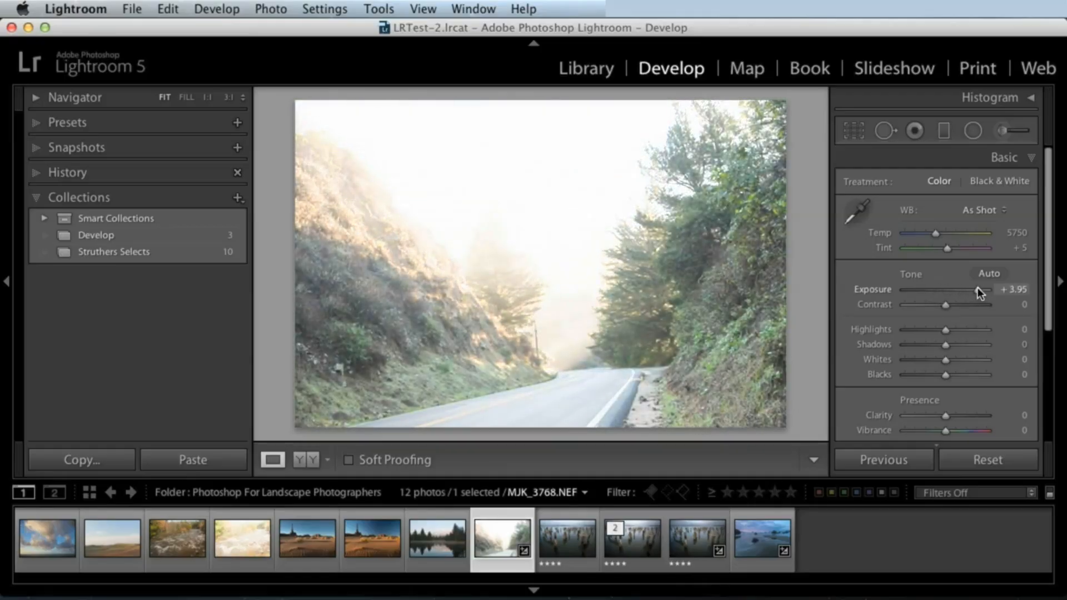
click(990, 97)
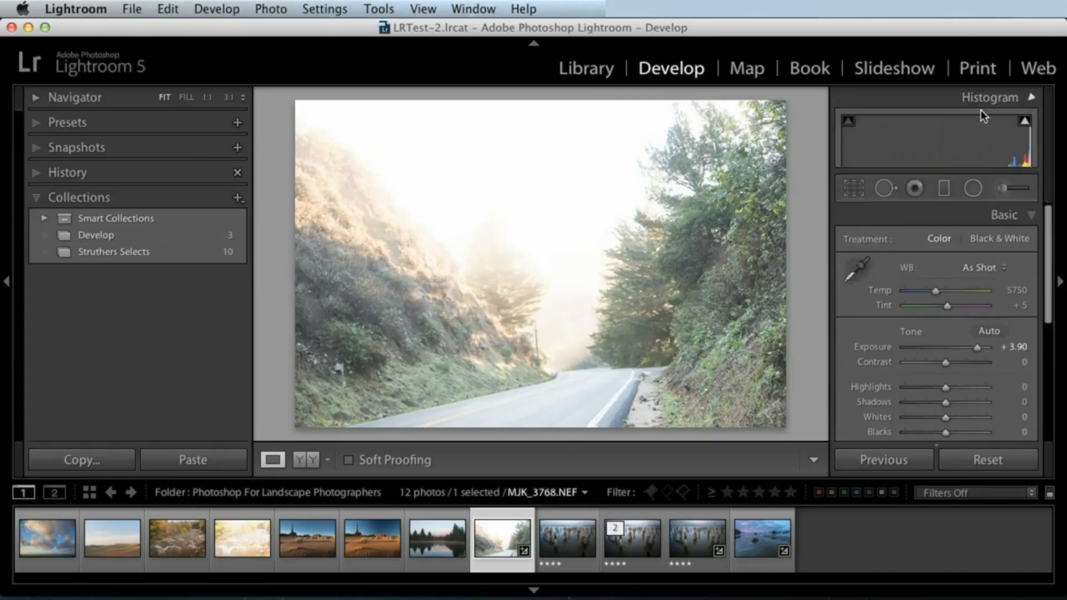
click(1025, 121)
click(1025, 121)
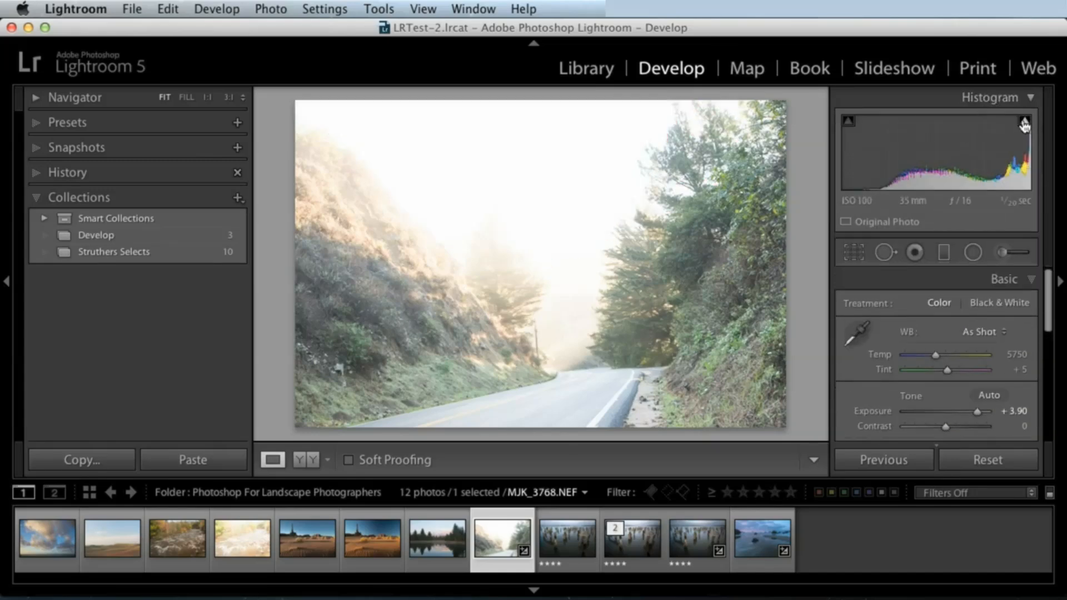
click(1026, 122)
click(1025, 122)
click(1026, 122)
click(1025, 122)
click(1026, 121)
click(1025, 122)
click(1026, 124)
click(1026, 123)
click(1026, 124)
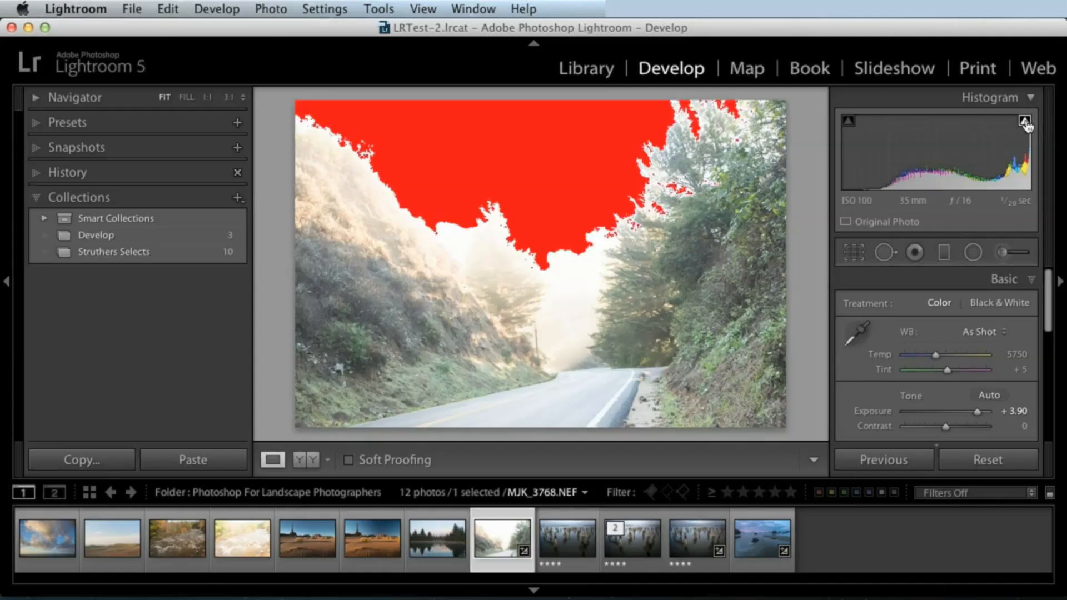
Toggle the highlight clipping warning repeatedly to compare the road photo's sky with and without it, and leave the warning off
click(1026, 123)
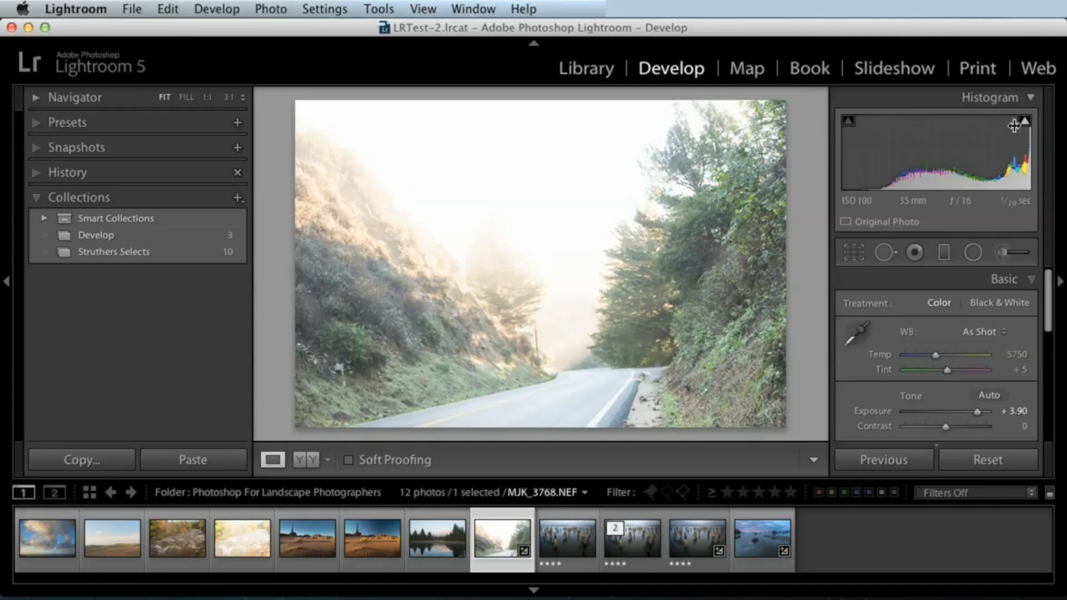
click(1026, 124)
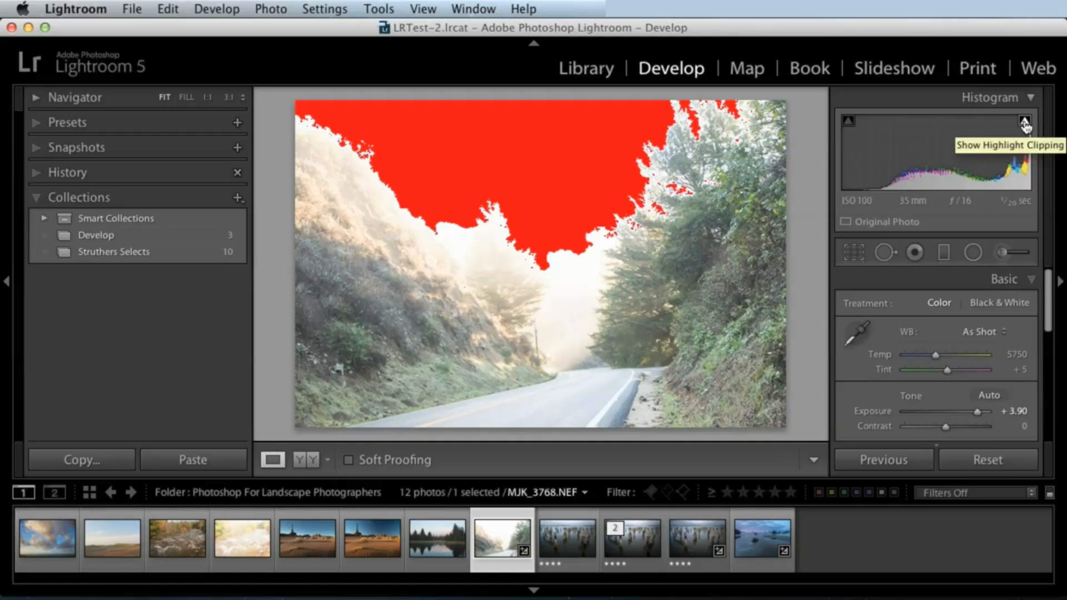
click(1026, 122)
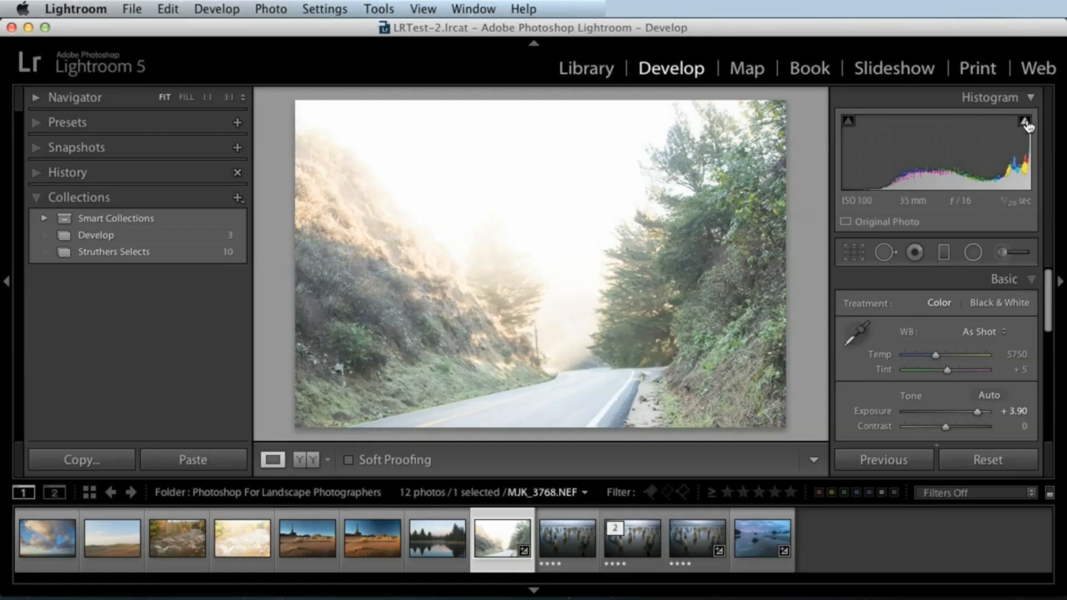
click(1026, 122)
click(1026, 122)
click(1025, 122)
click(1023, 123)
click(1024, 123)
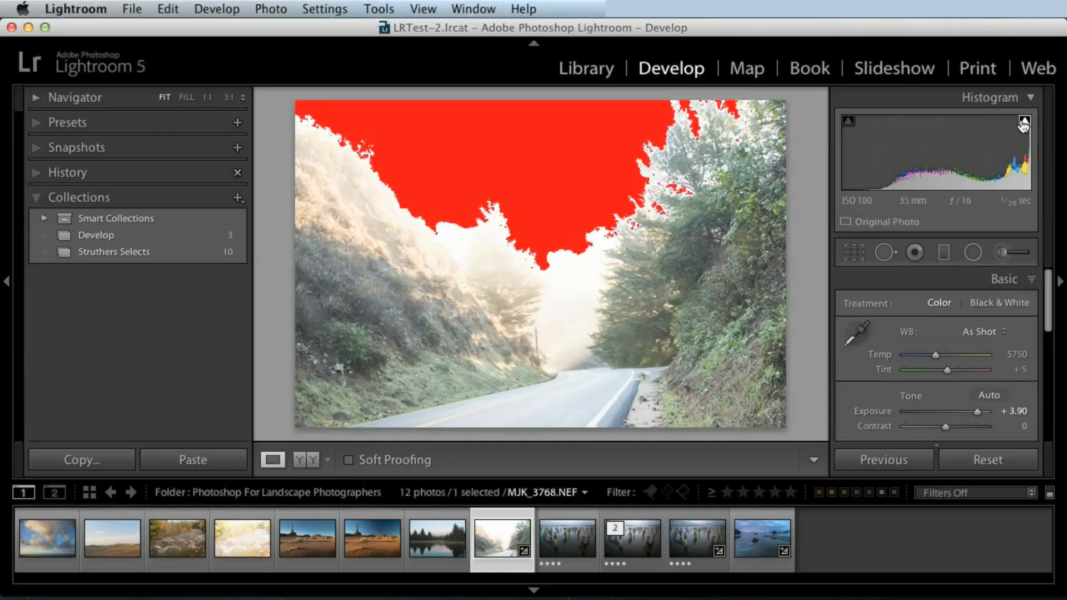
click(1023, 123)
click(1024, 123)
click(1024, 123)
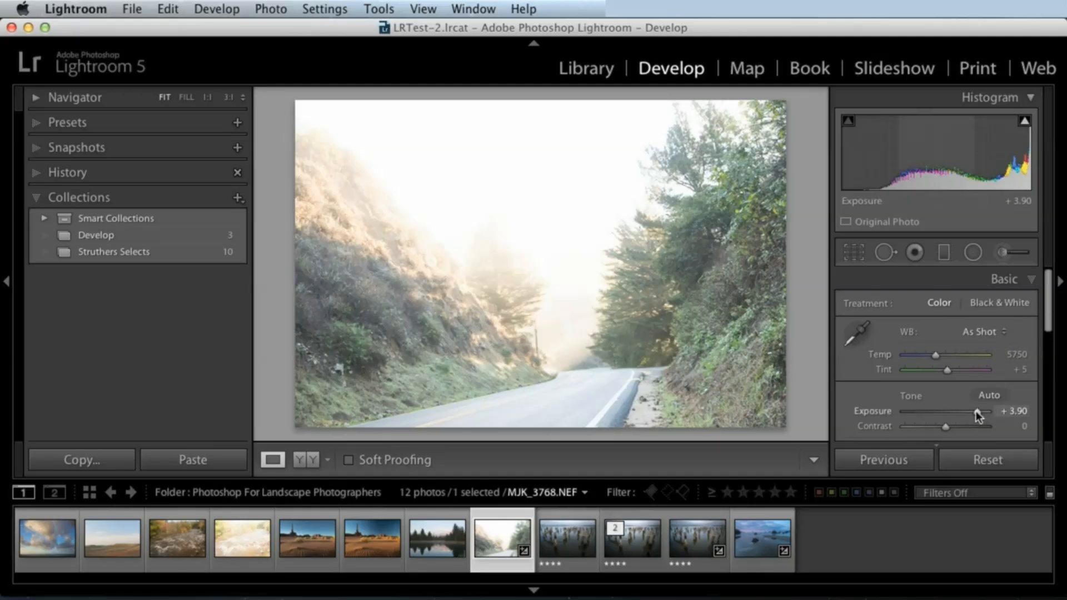
Lower the road photo's exposure to +0.70 and collapse the Histogram
drag(976, 411, 951, 420)
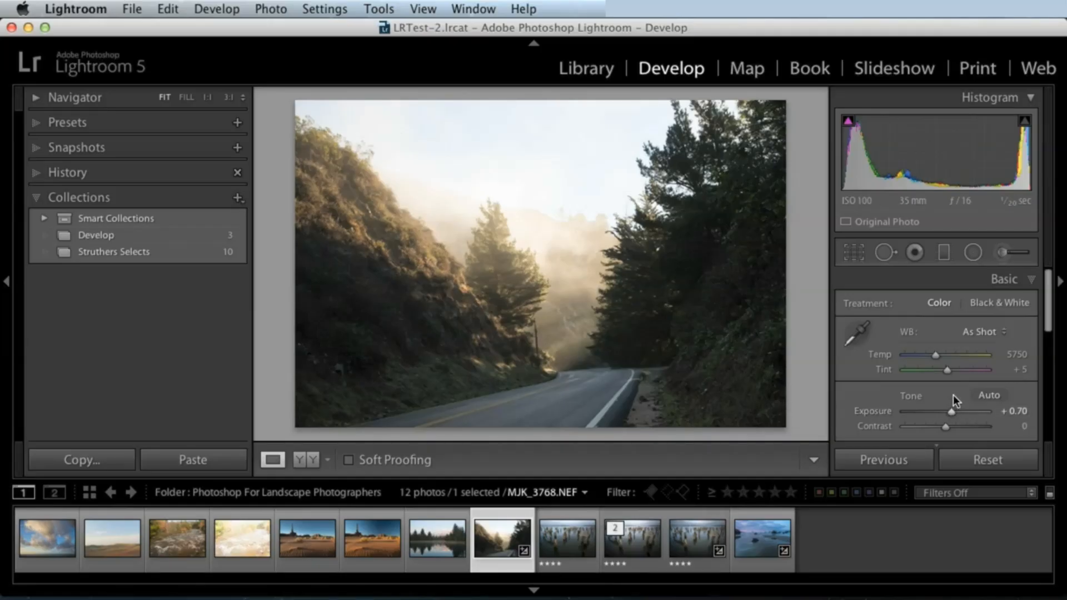
click(1020, 100)
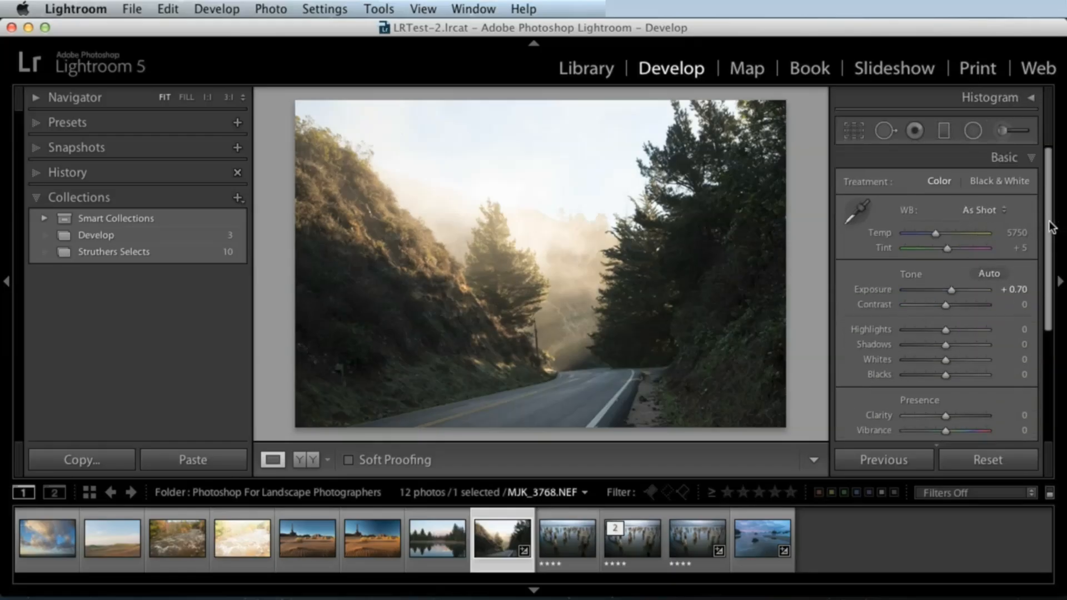
drag(1049, 224, 1049, 340)
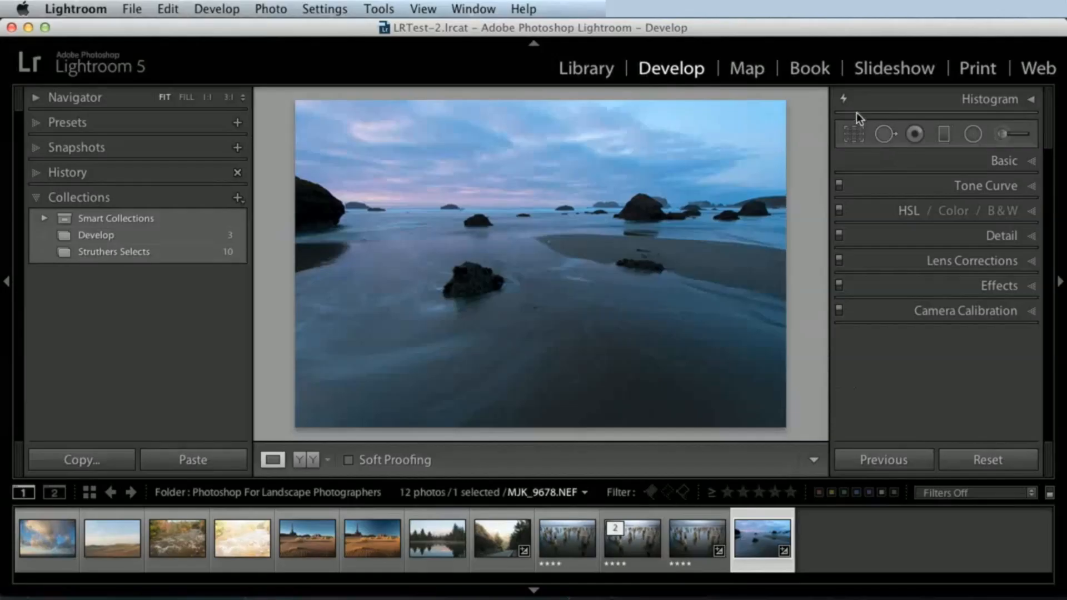
Expand Camera Calibration for the seascape MJK_9678.NEF and view the available process versions
mouse_move(843, 101)
click(938, 312)
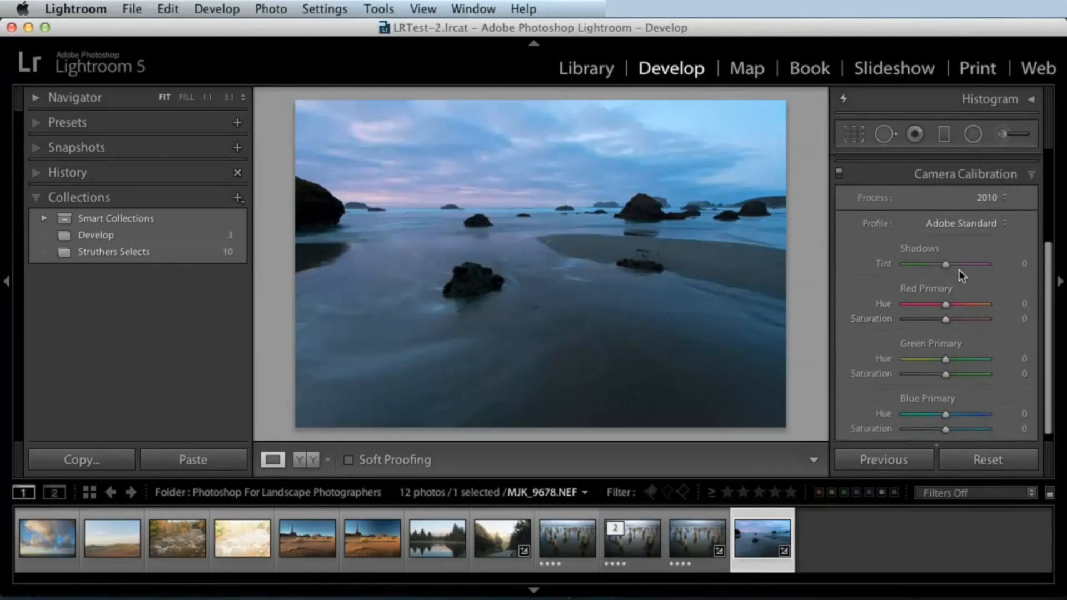
click(992, 197)
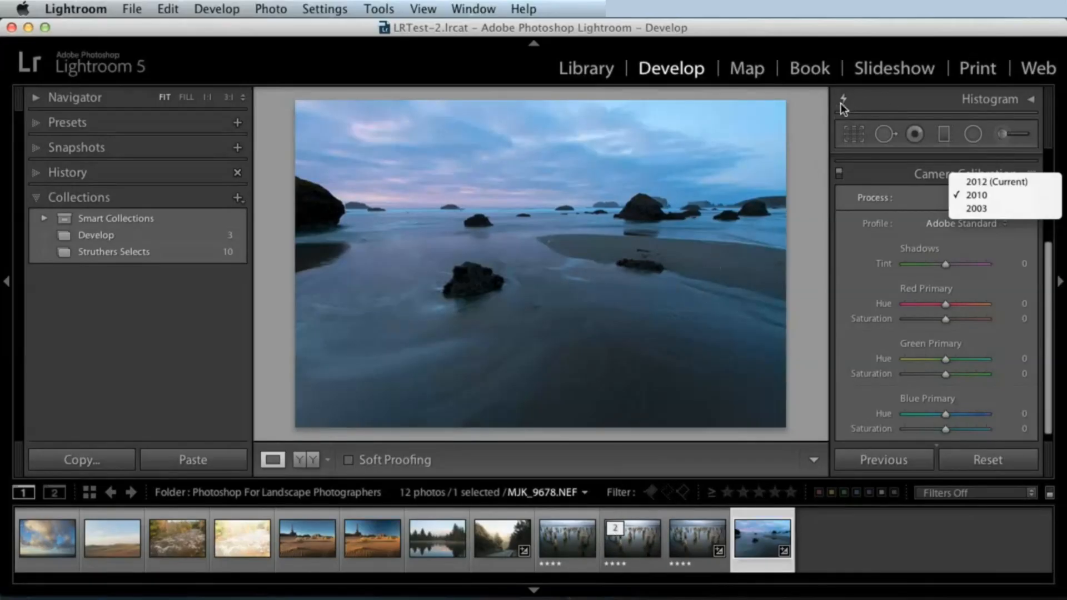
click(855, 156)
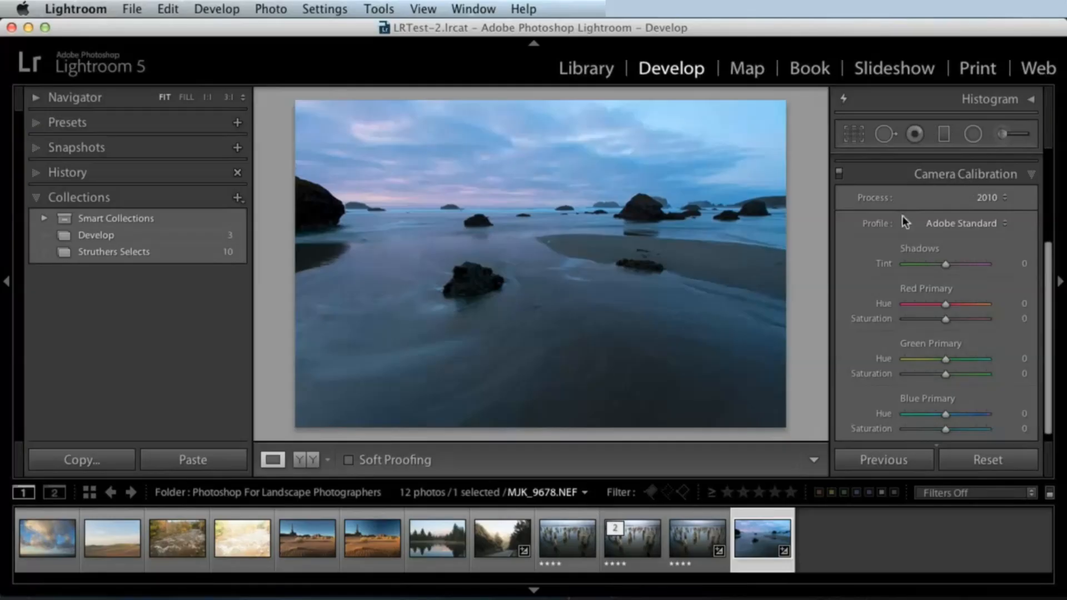
Expand the seascape's Basic adjustments and set Recovery to 87 and Fill Light to 29
scroll(1048, 282, up, 10)
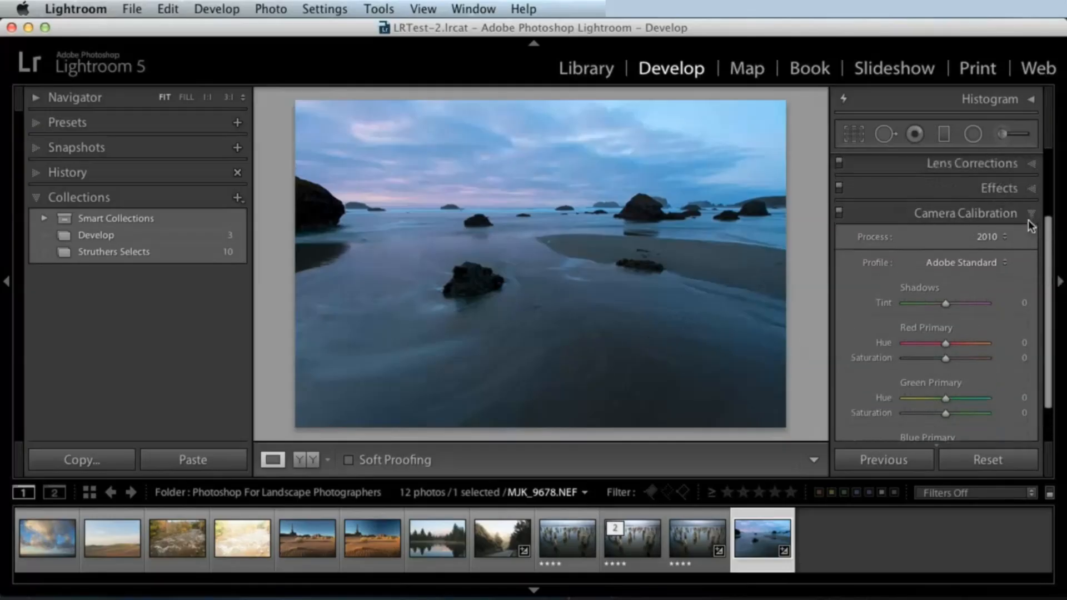
click(1005, 161)
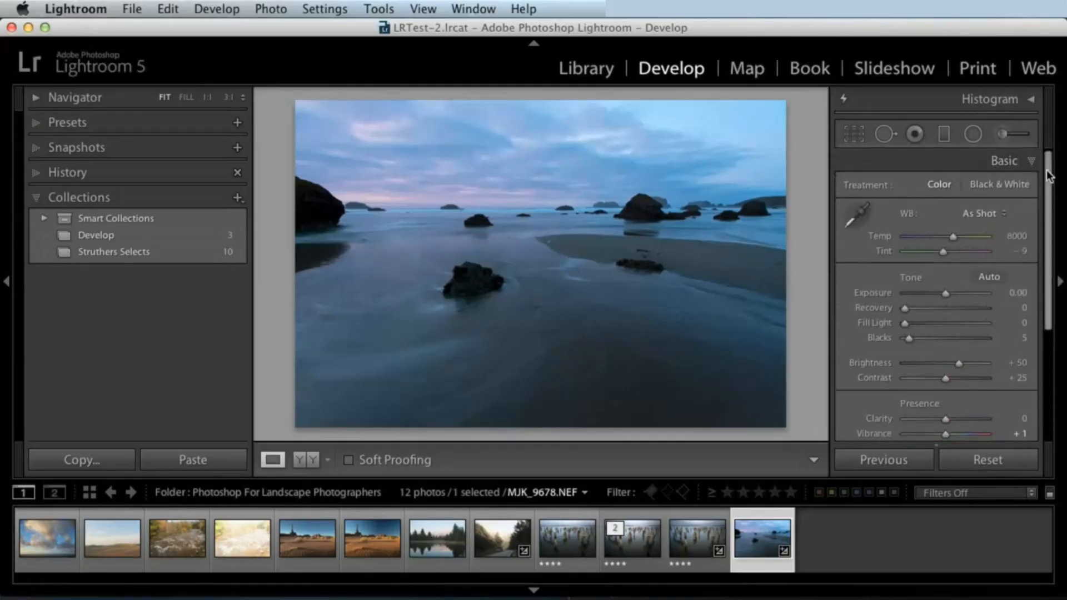
drag(1049, 164, 1052, 188)
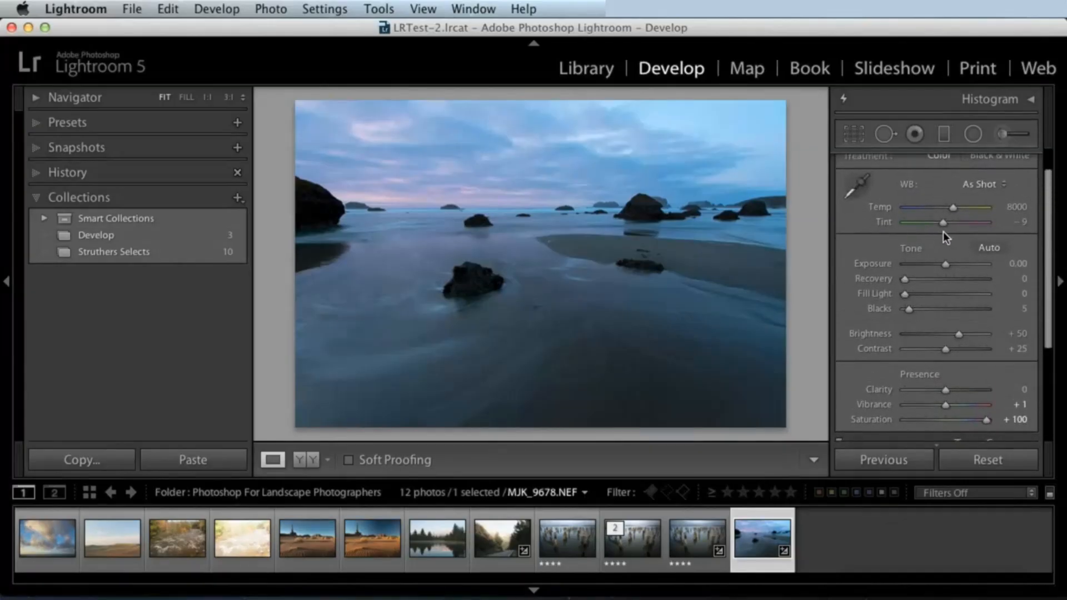
drag(904, 279, 976, 279)
drag(905, 294, 926, 284)
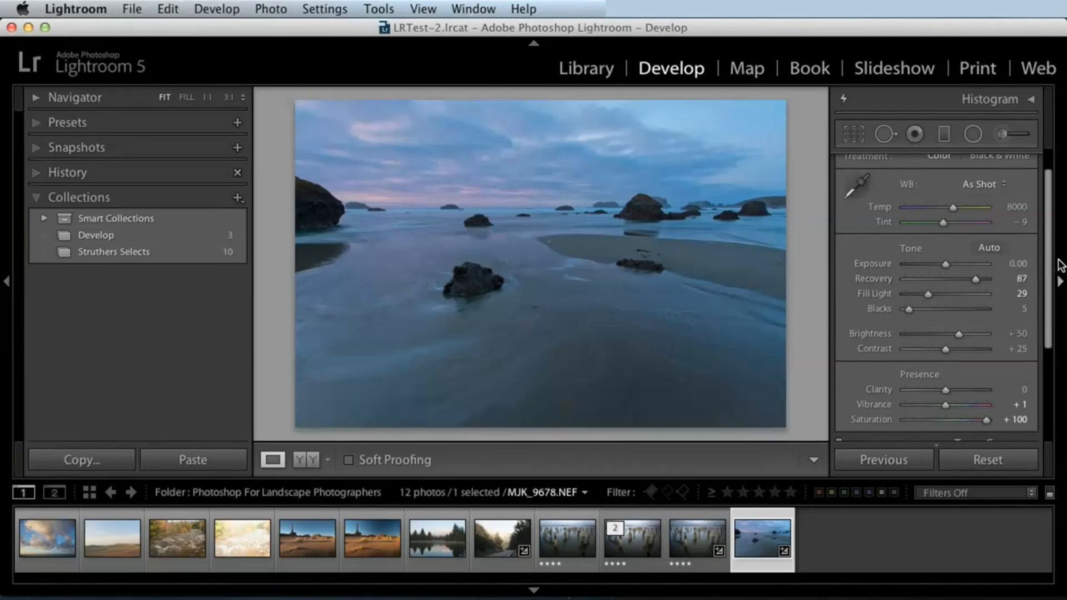
Switch the seascape's process version to 2012 (Current) and examine its converted Basic tone settings
drag(1047, 263, 1047, 334)
click(984, 421)
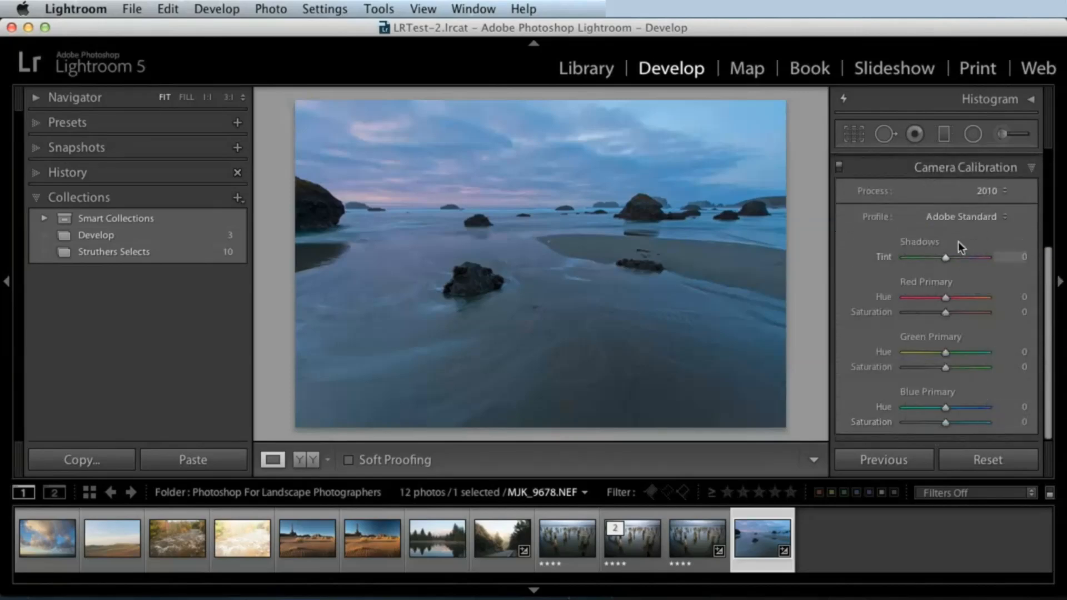
click(986, 189)
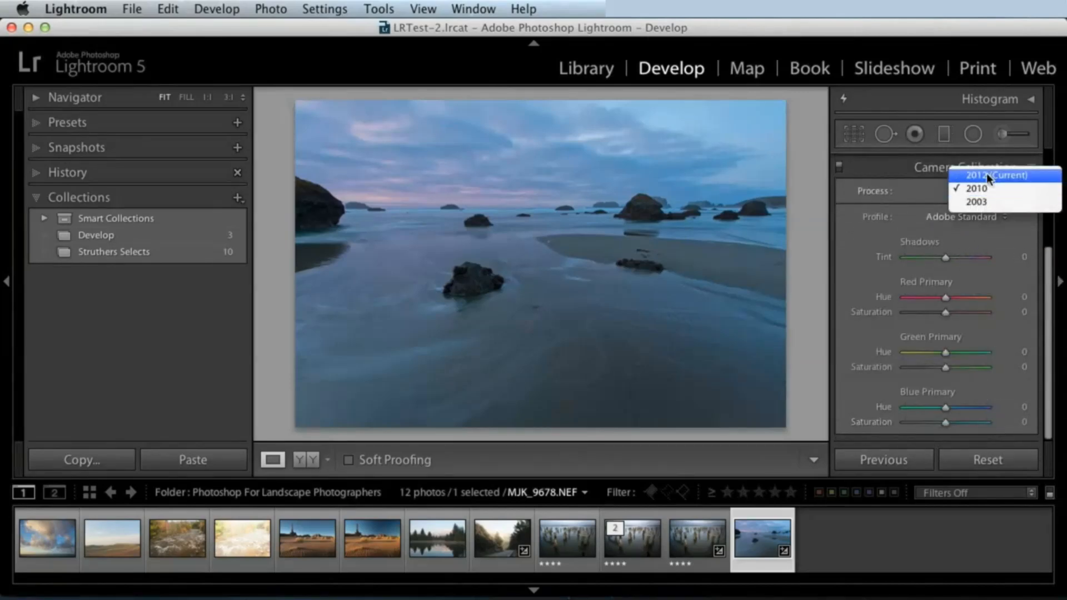
click(986, 172)
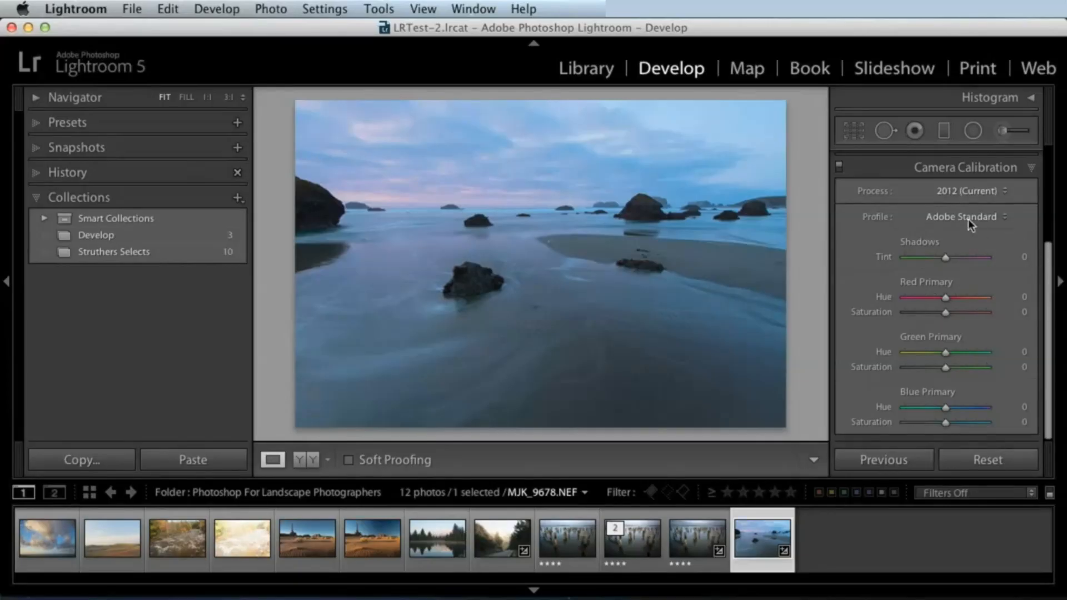
click(960, 191)
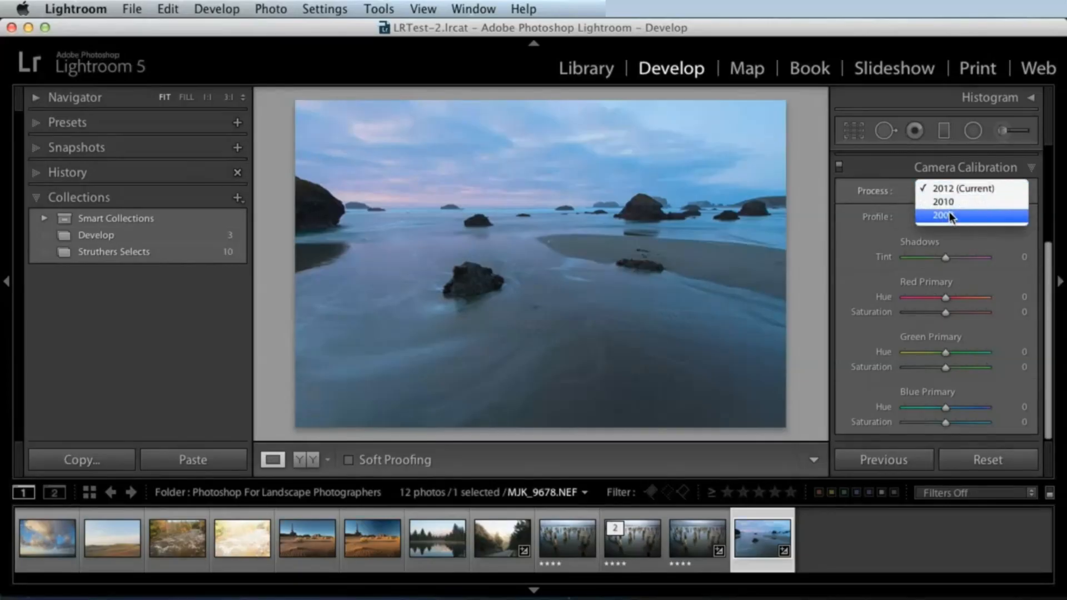
click(975, 190)
drag(1049, 254, 1049, 158)
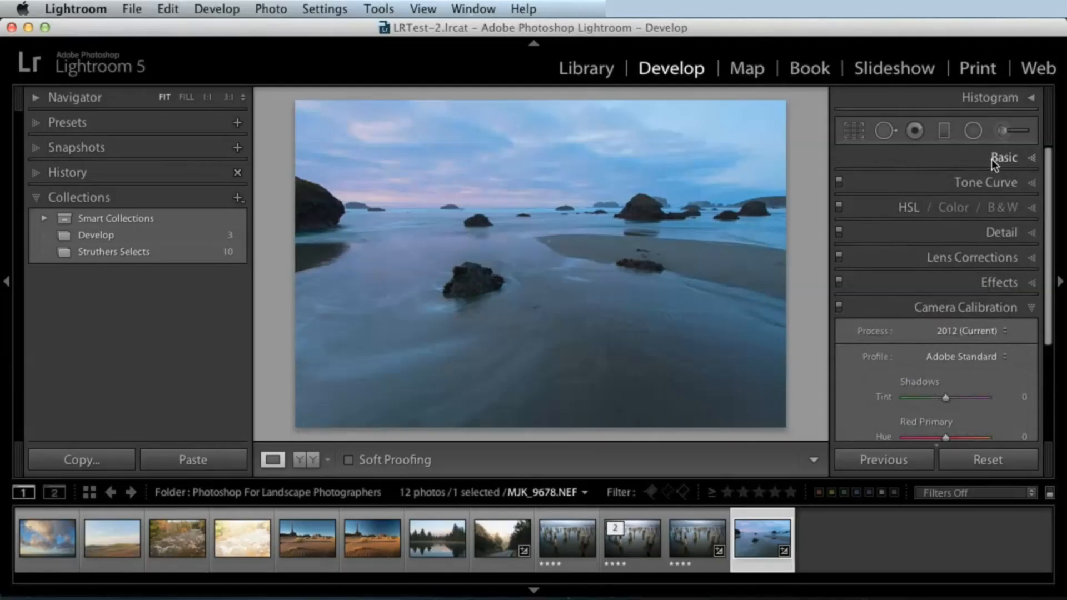
click(993, 159)
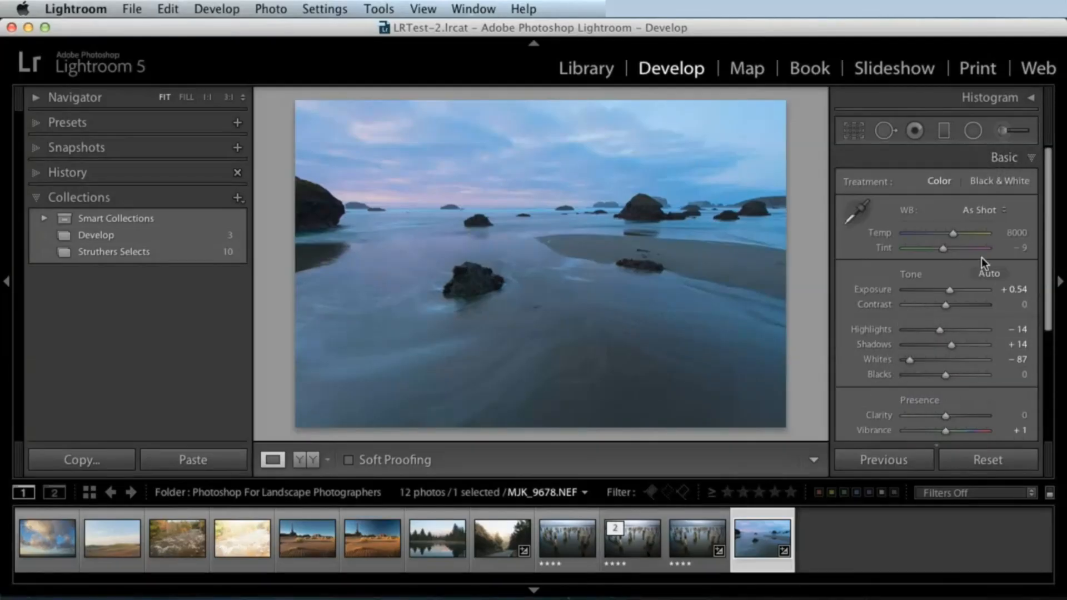
Return the seascape to process version 2010 and check its Basic settings again
drag(1050, 230, 1056, 393)
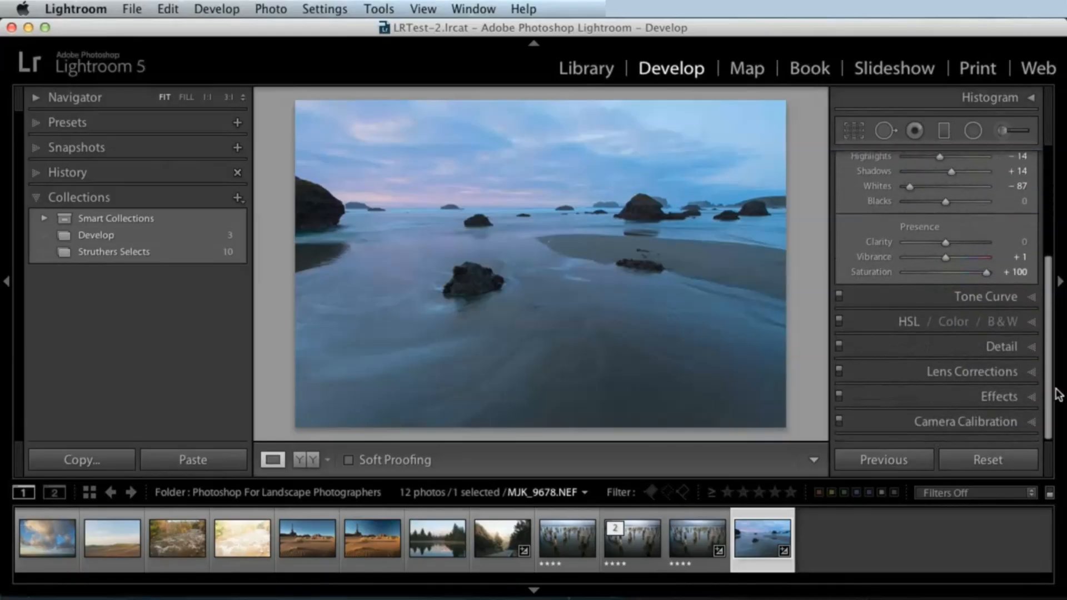
click(980, 422)
click(963, 192)
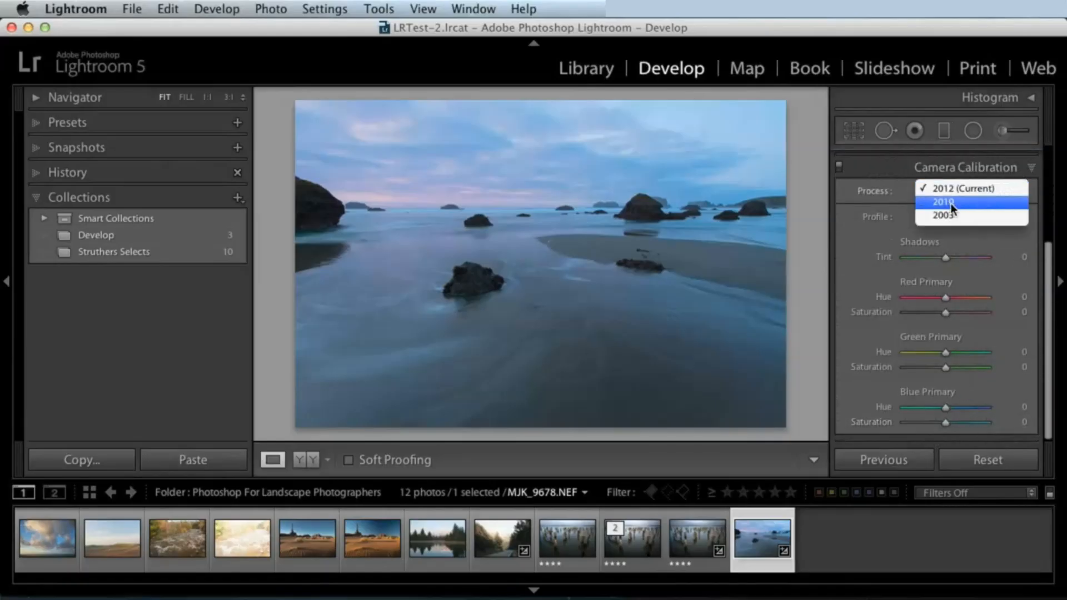
click(946, 201)
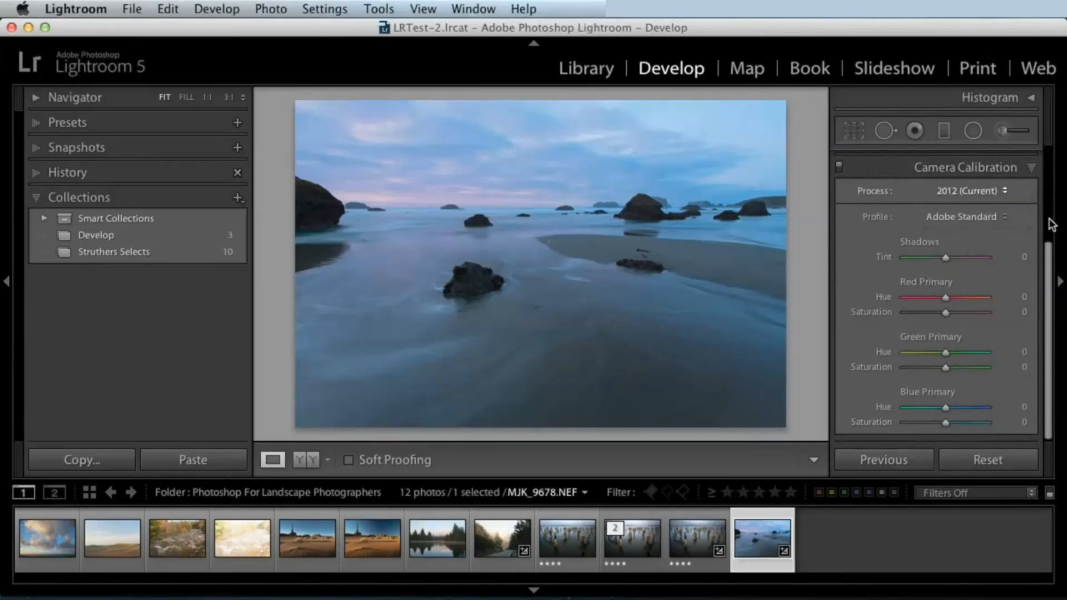
scroll(1045, 239, up, 10)
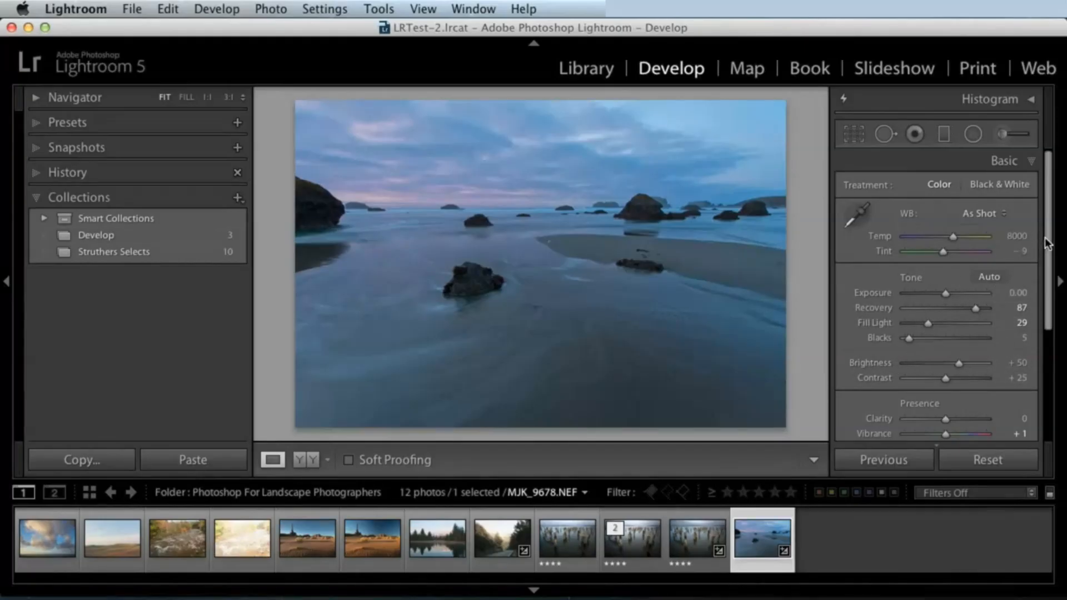
Set the seascape's process version in Camera Calibration to 2012 (Current)
scroll(1047, 245, down, 5)
click(986, 419)
click(951, 215)
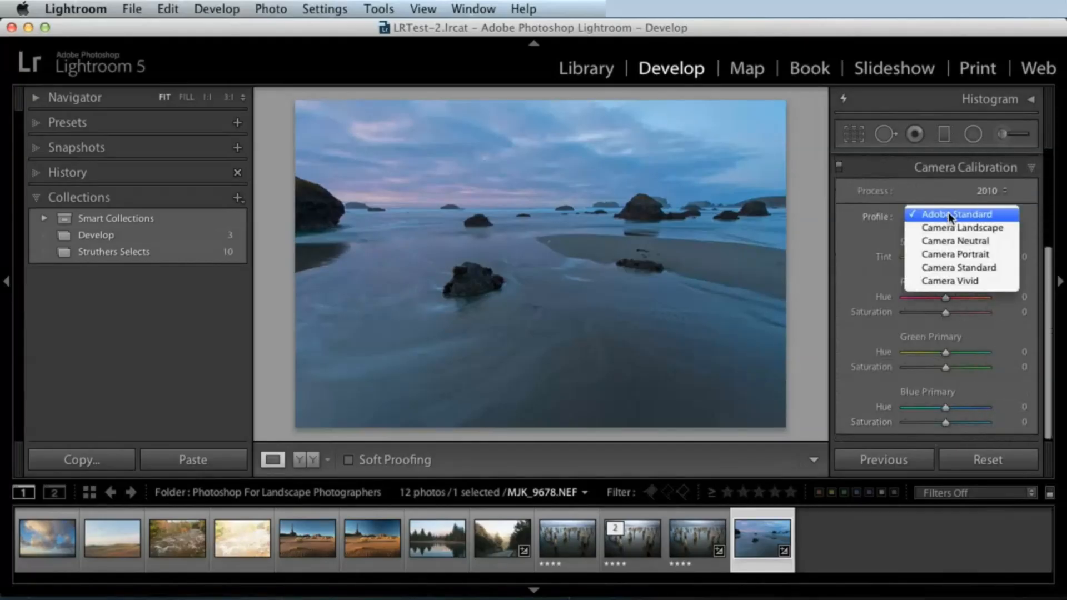
click(951, 215)
click(987, 191)
click(987, 174)
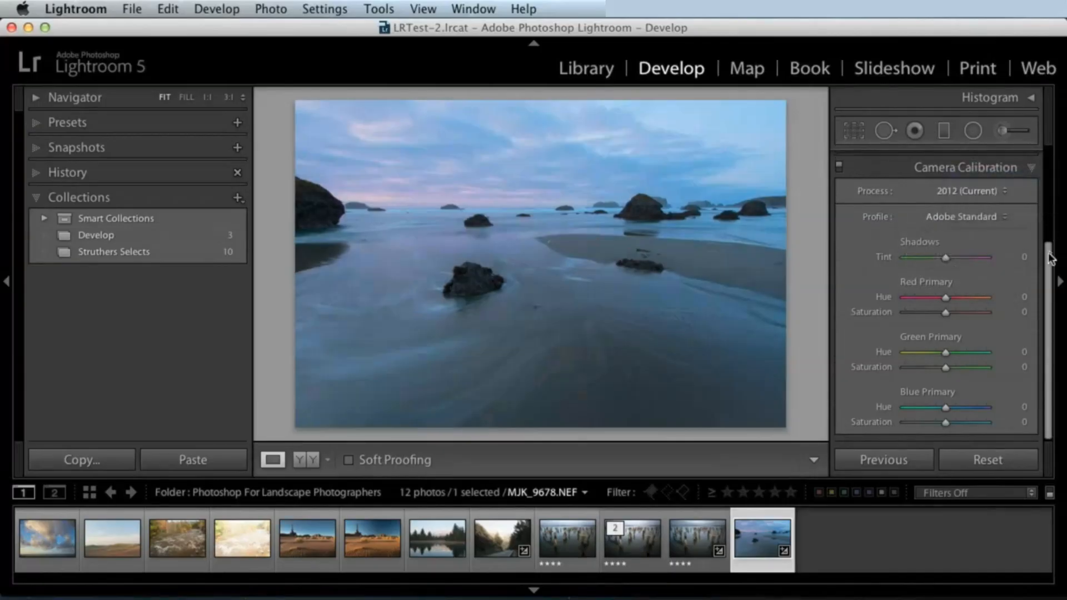
Lower the seascape's Highlights to −100 in the Basic adjustments
scroll(1050, 256, up, 5)
click(1029, 158)
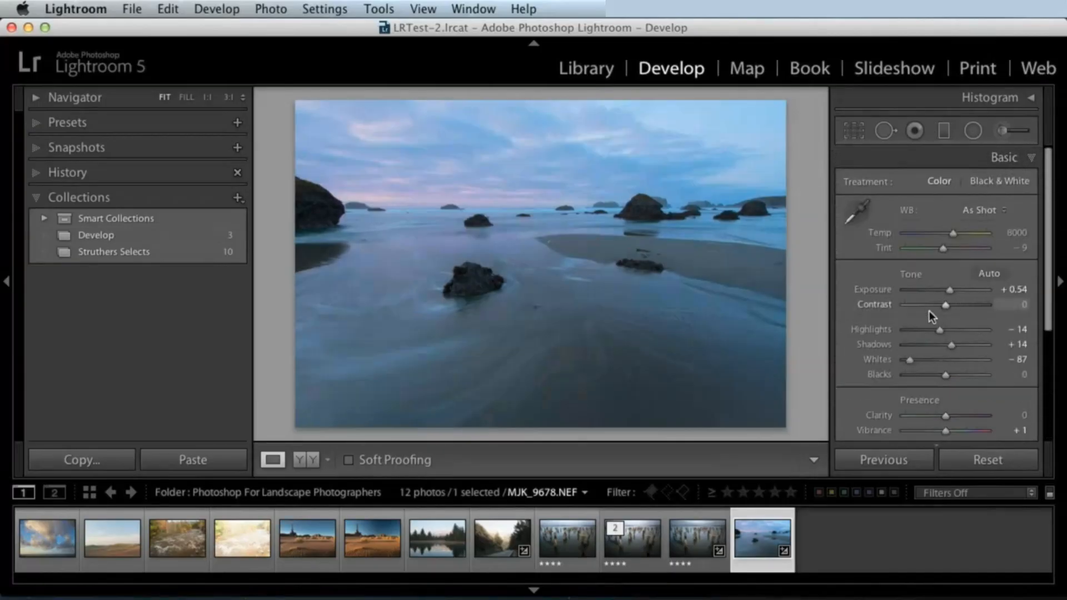
drag(940, 332, 903, 333)
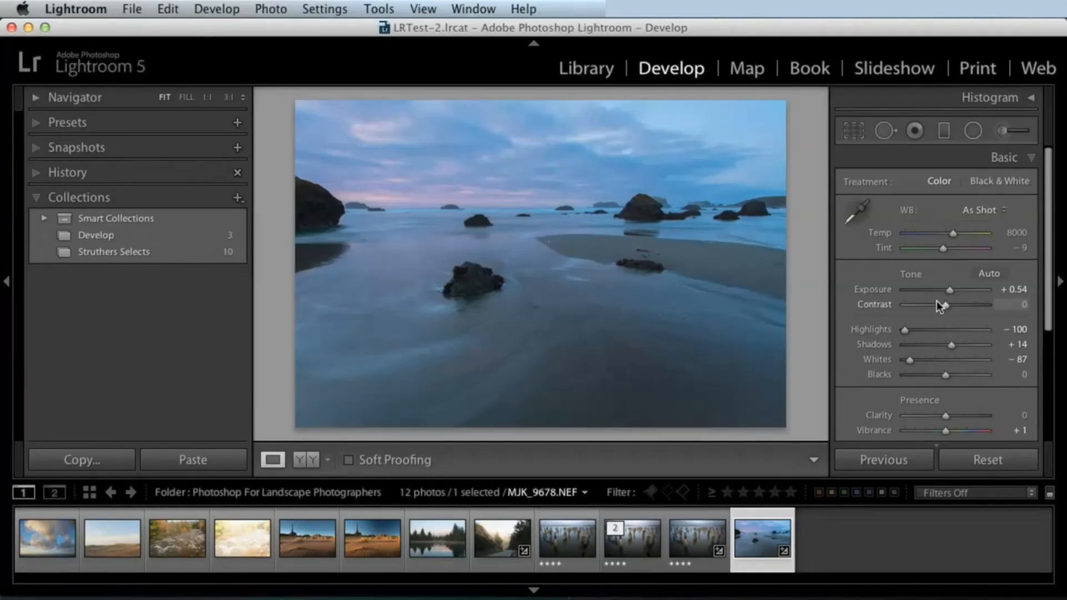
Revert the seascape to process version 2010, and update only this photo through the Update Process Version warning
drag(1048, 231, 1048, 377)
click(984, 422)
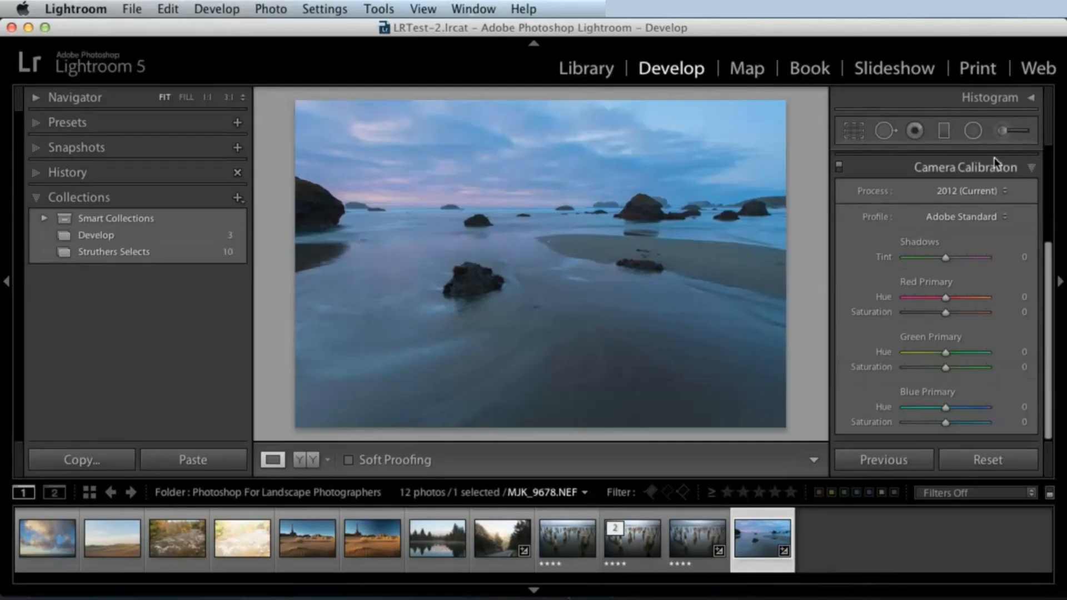
click(934, 195)
click(945, 203)
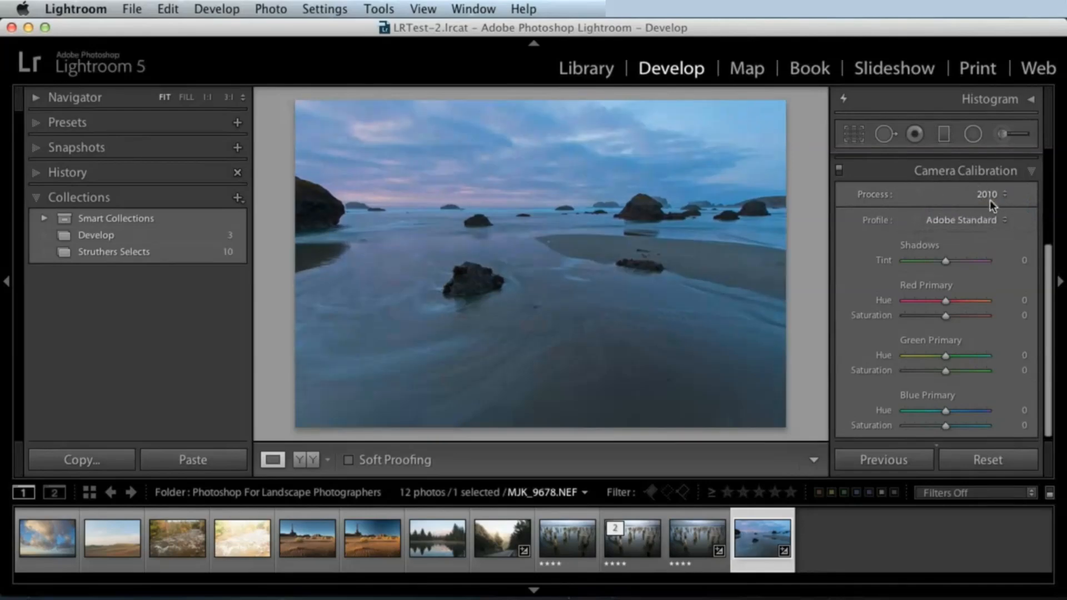
click(844, 99)
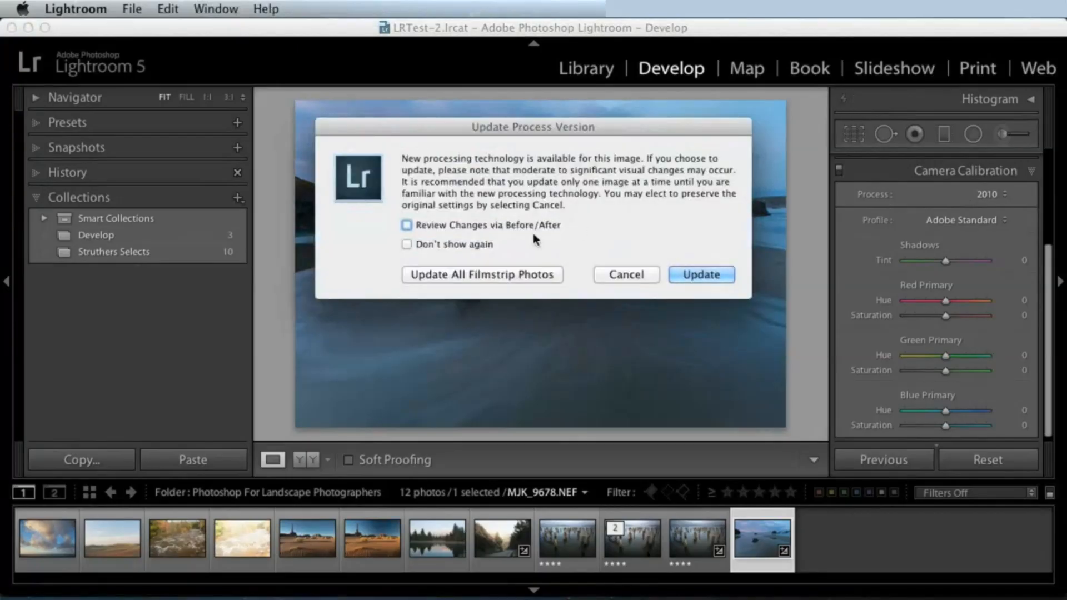
click(689, 275)
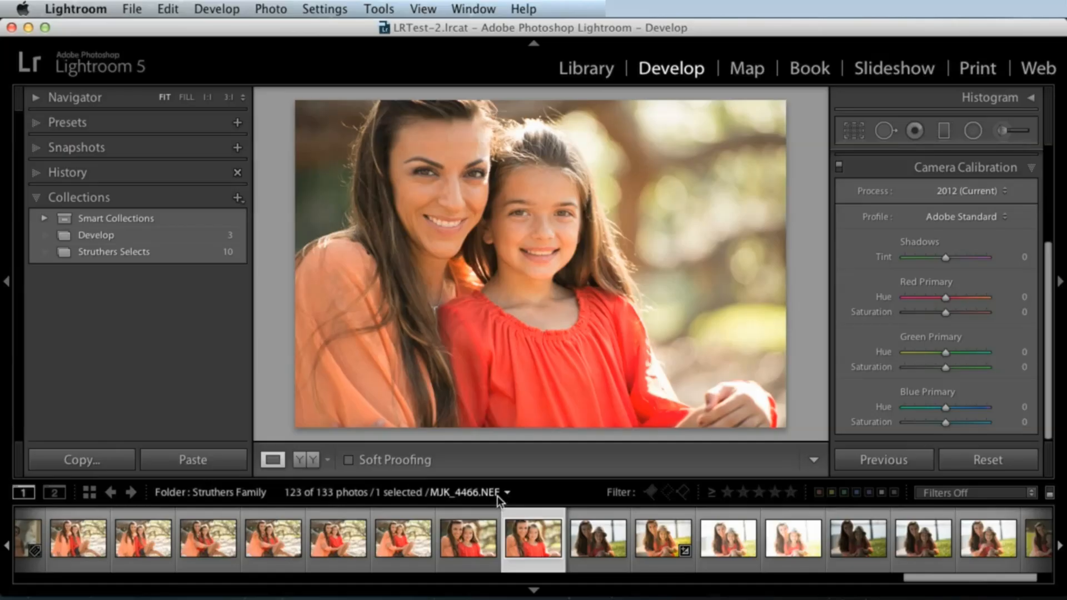
View the camera profile options available for the portrait MJK_4466.NEF
click(1005, 214)
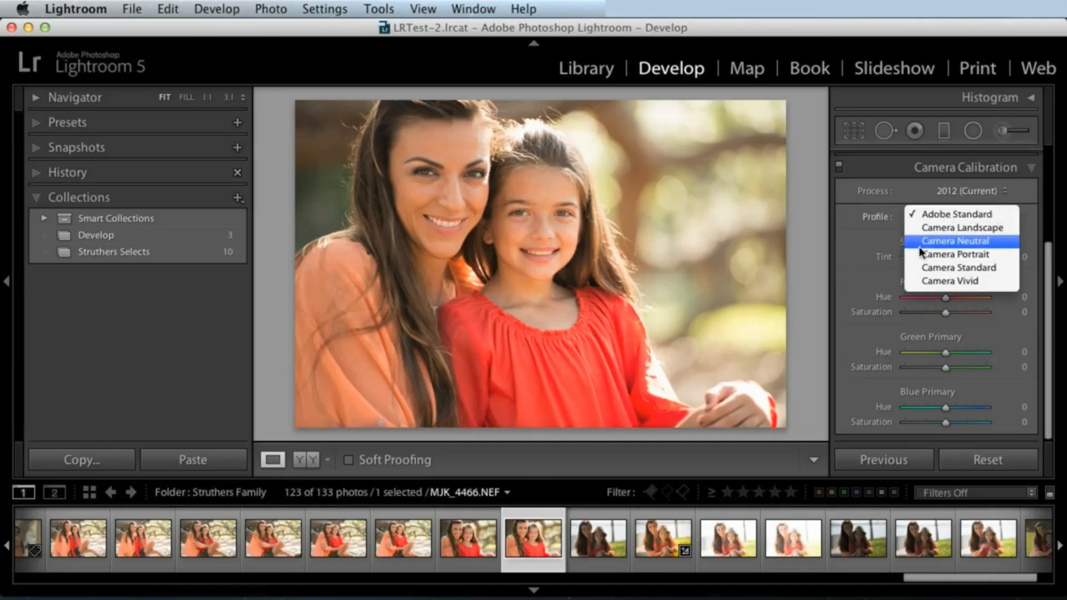
click(866, 226)
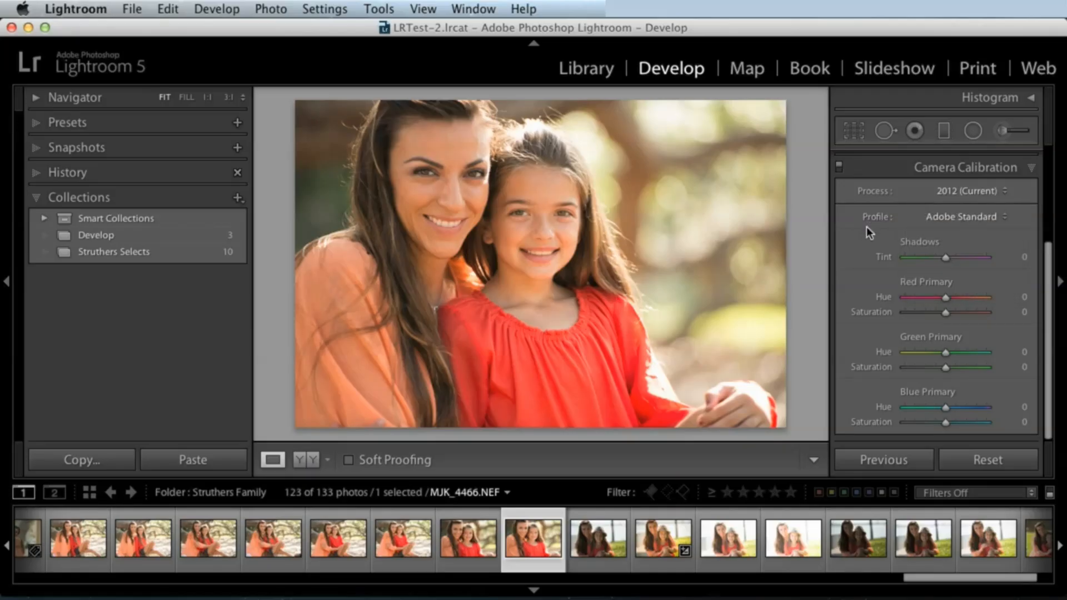
Set the portrait's camera profile to Camera Vivid in Camera Calibration
click(944, 220)
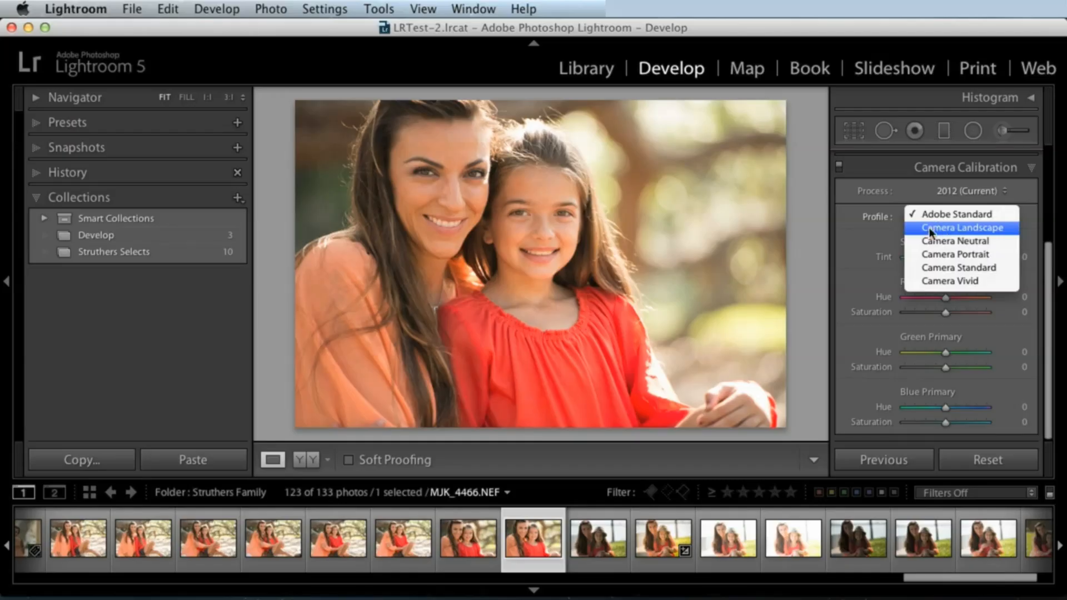
click(822, 229)
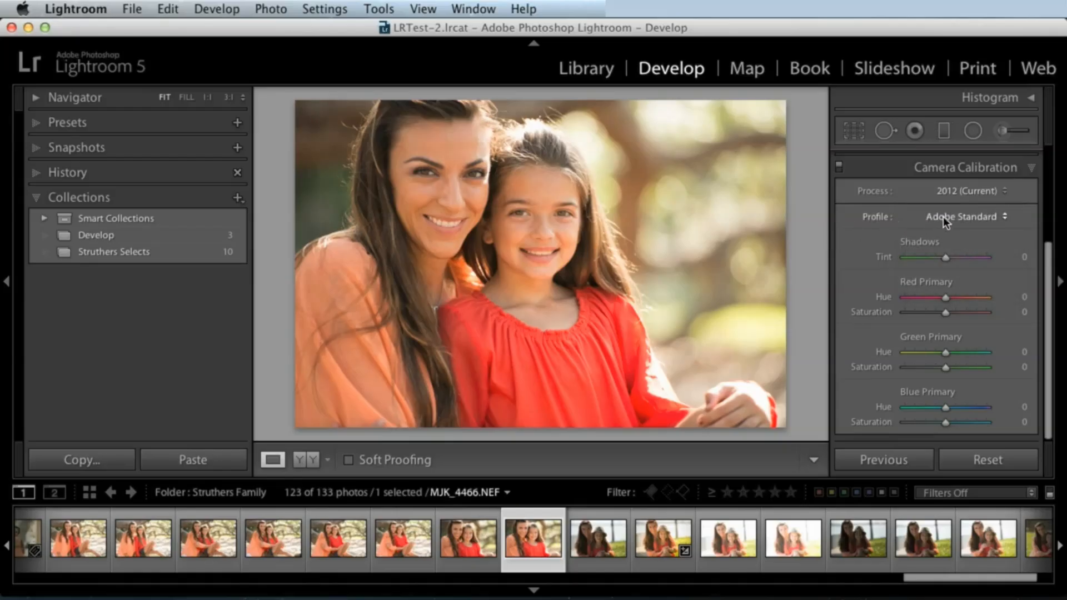
click(943, 216)
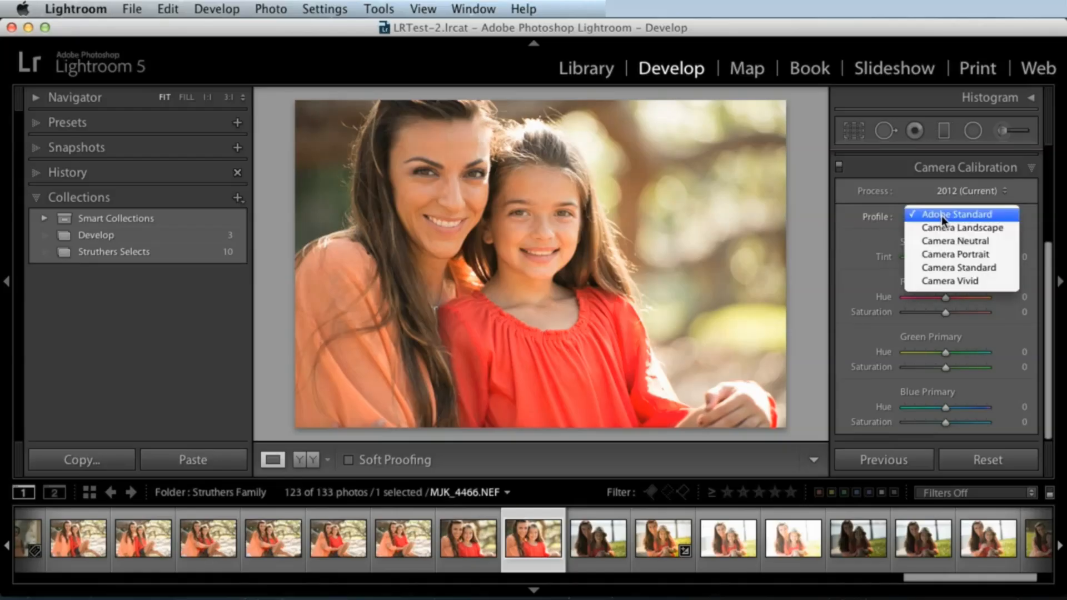
click(932, 278)
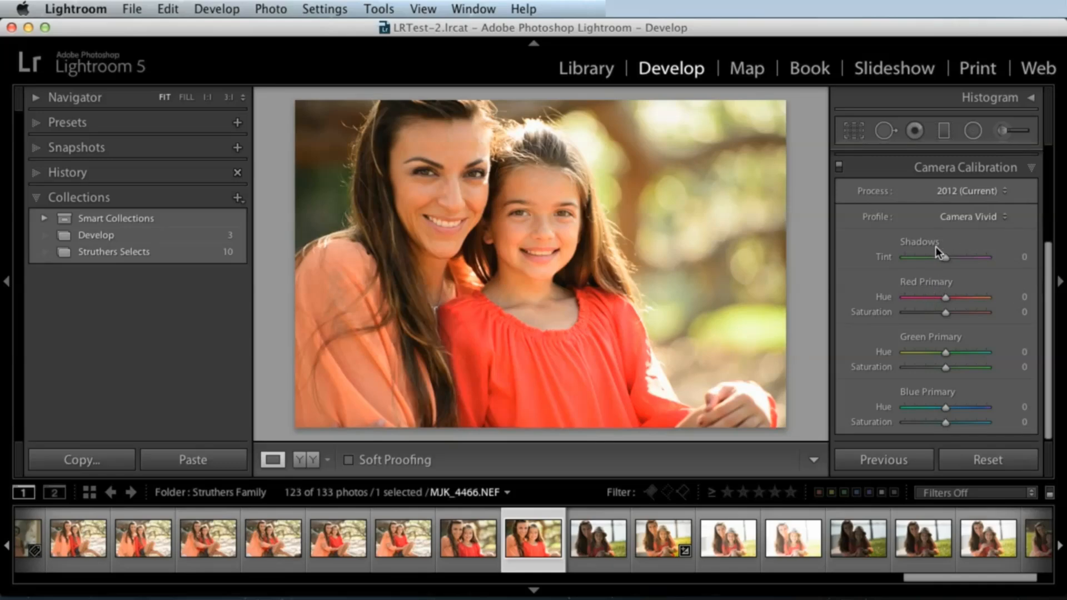
Switch the portrait's profile to Camera Portrait and compare the photo with the Camera Calibration adjustments off and on
click(965, 217)
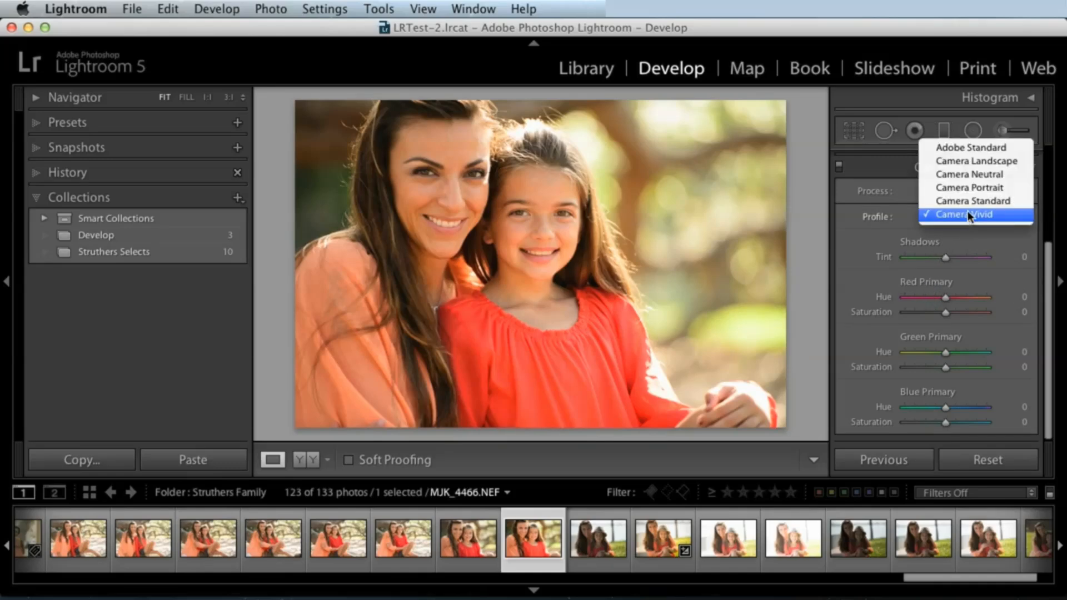
click(963, 187)
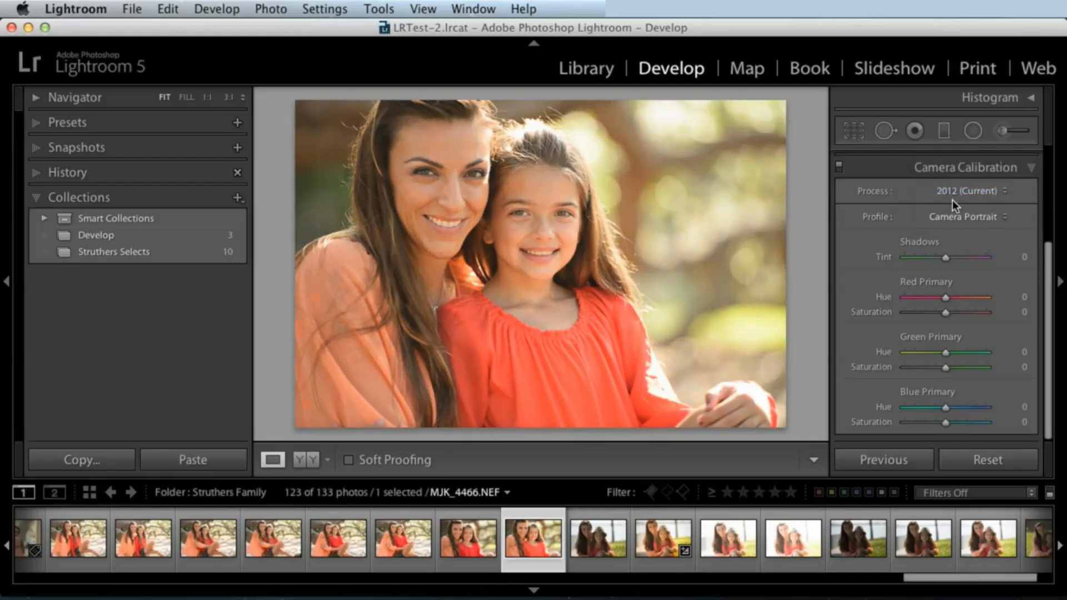
click(838, 165)
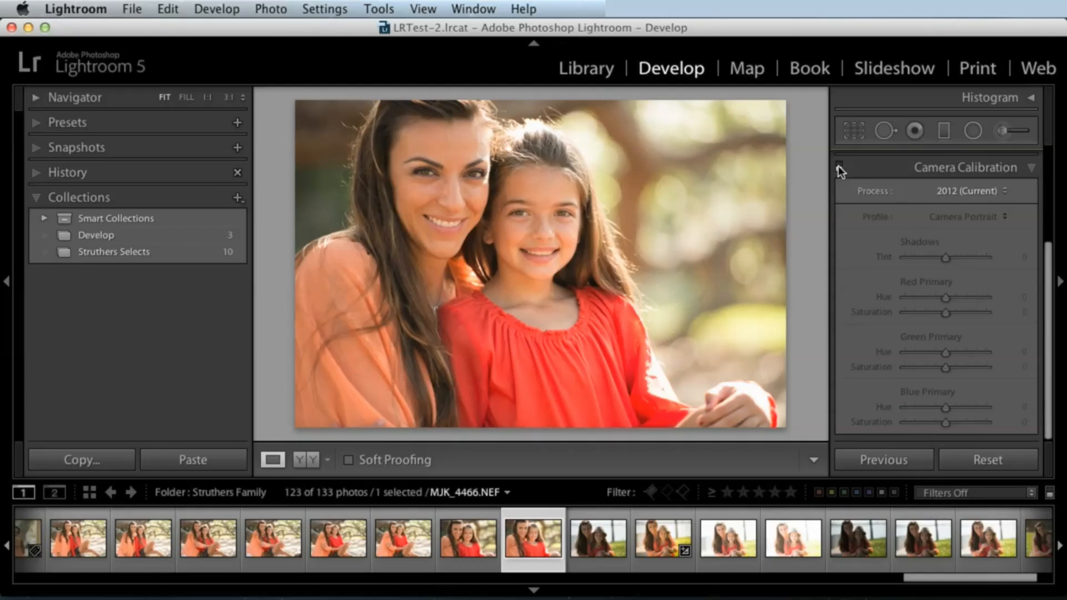
click(839, 166)
click(839, 167)
click(840, 166)
click(840, 165)
click(841, 165)
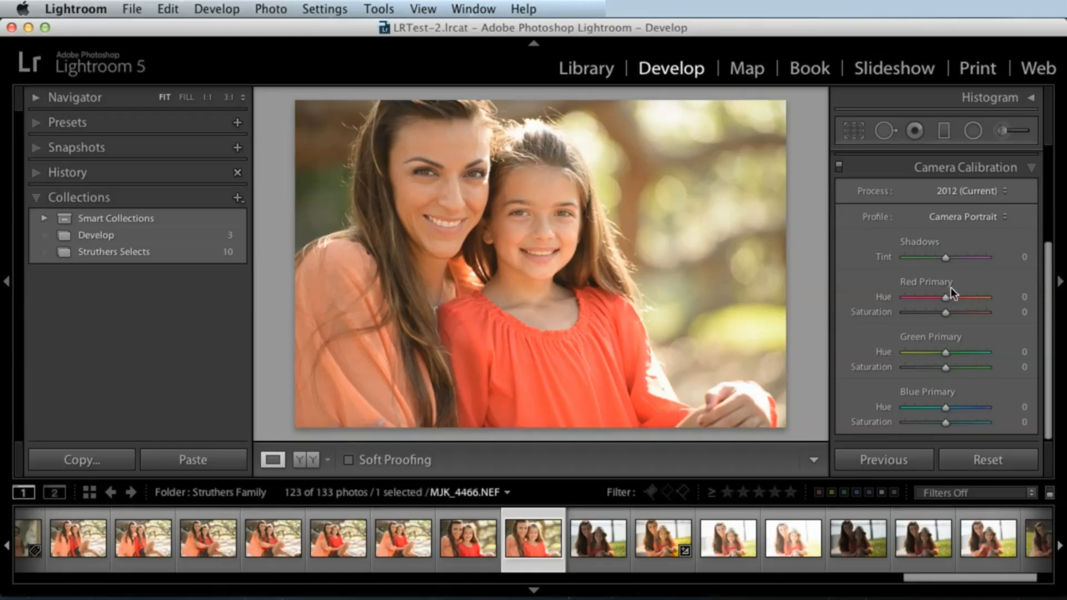
Return the portrait's profile to Adobe Standard and review the available camera profiles
click(943, 216)
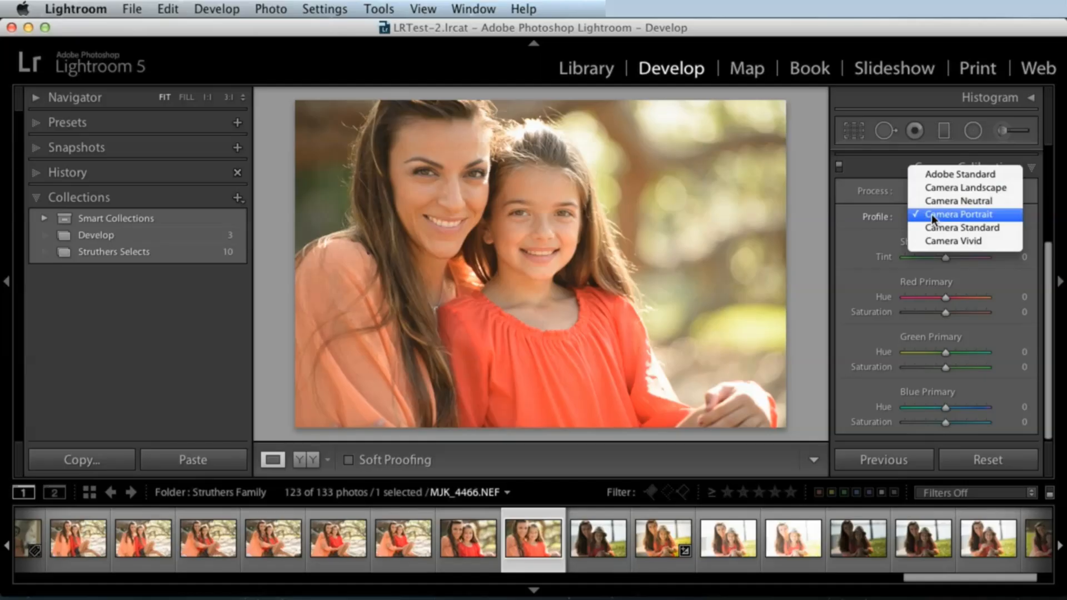
click(932, 173)
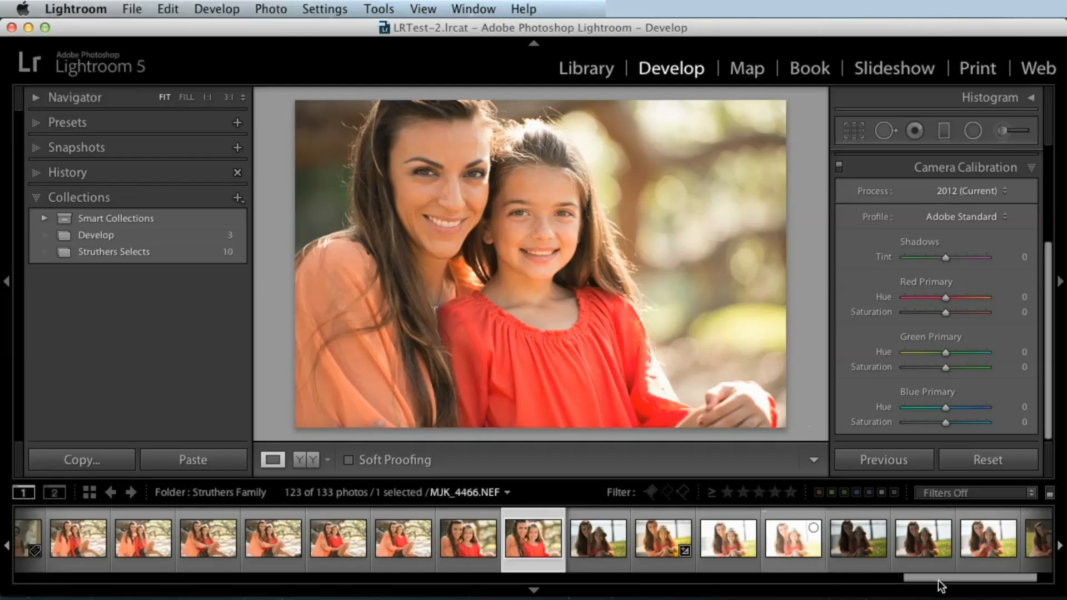
drag(936, 579, 978, 568)
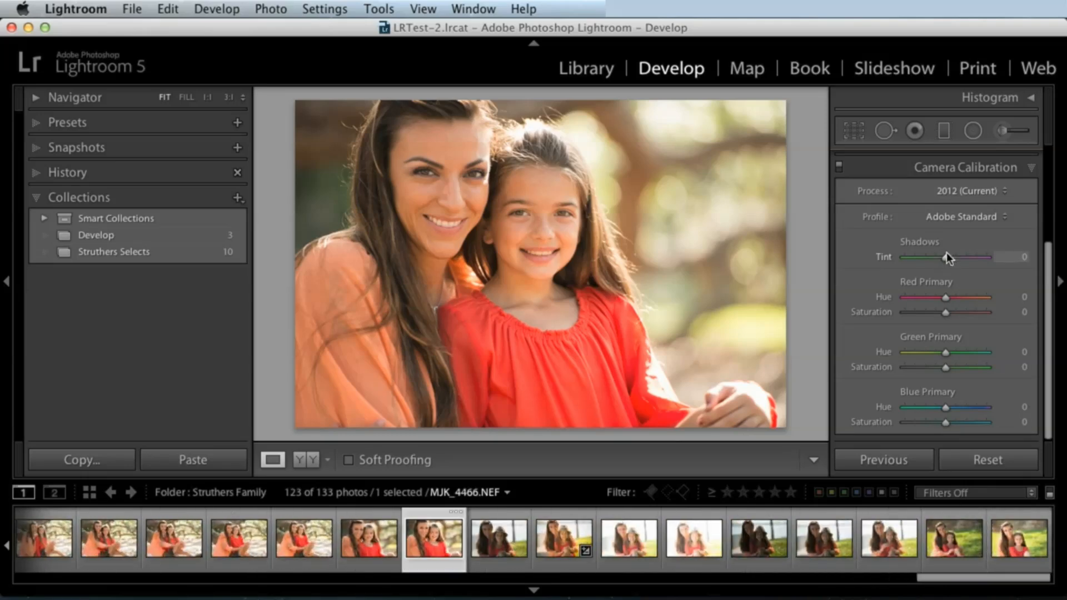
click(959, 216)
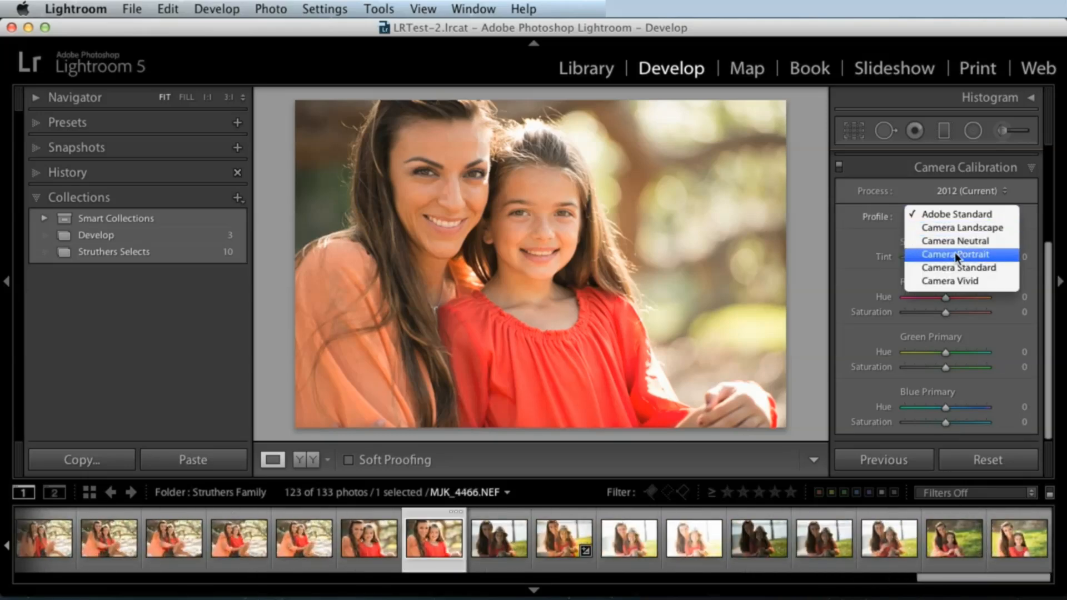
click(908, 192)
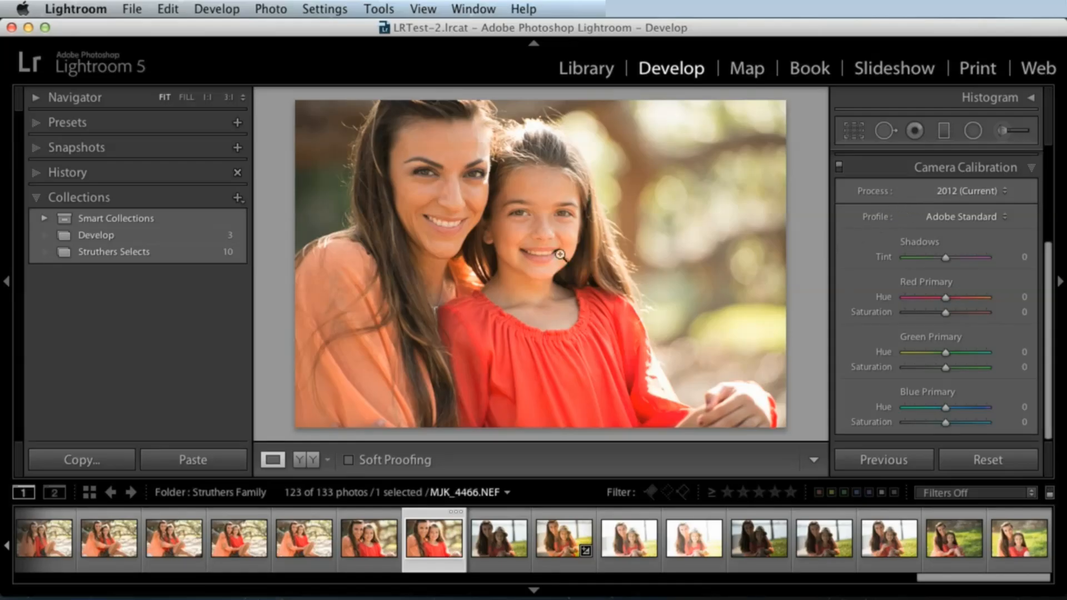
Start a new develop preset that stores only the Calibration setting
click(59, 124)
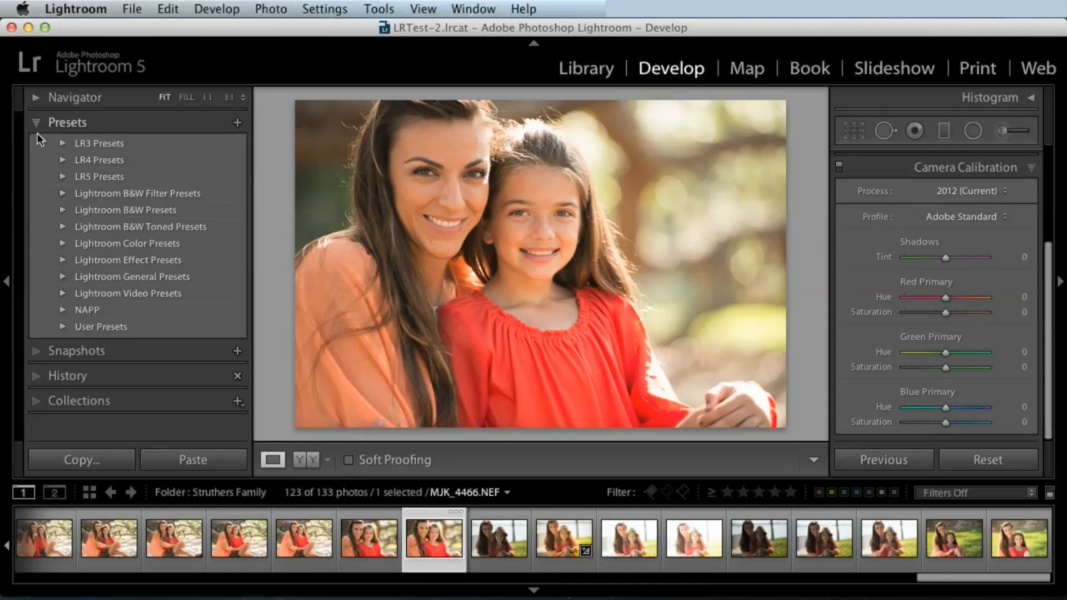
click(237, 123)
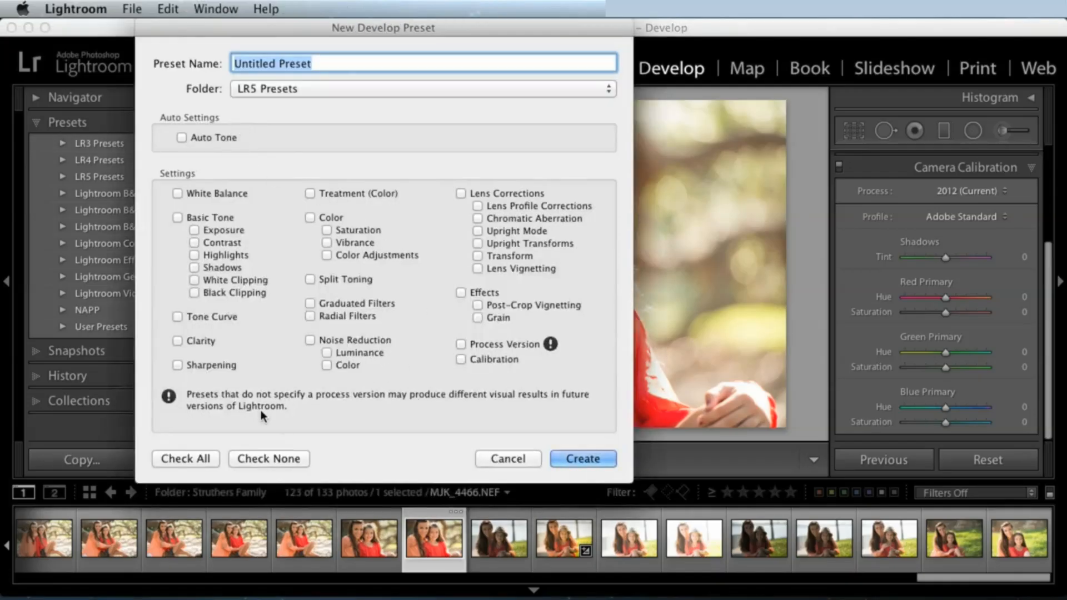
click(258, 457)
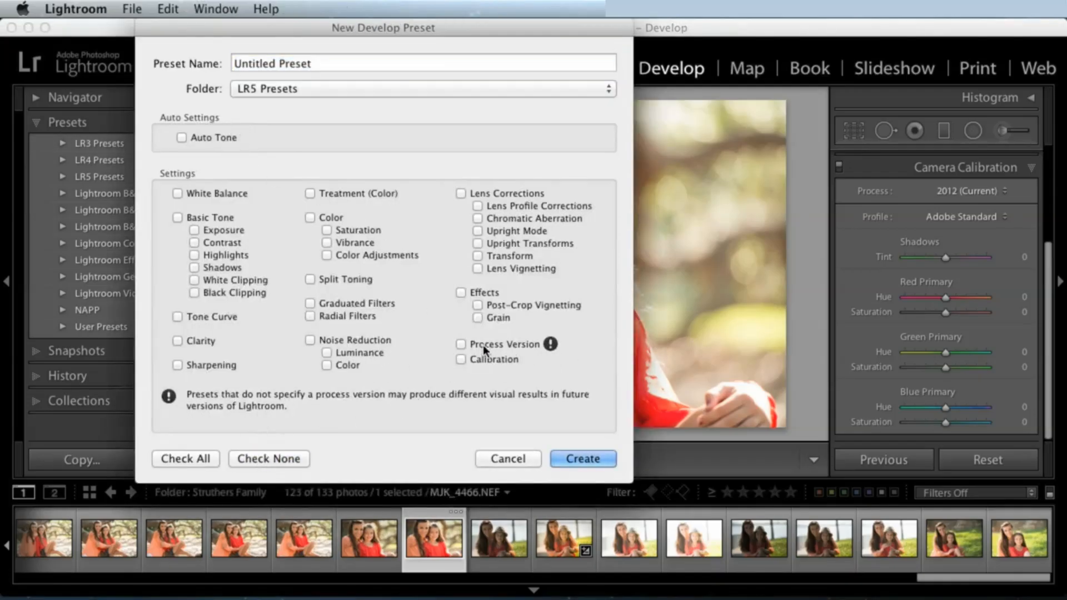
click(462, 359)
Name the preset Camera Portrait Profile and create it in the LR5 Presets folder
drag(337, 63, 96, 69)
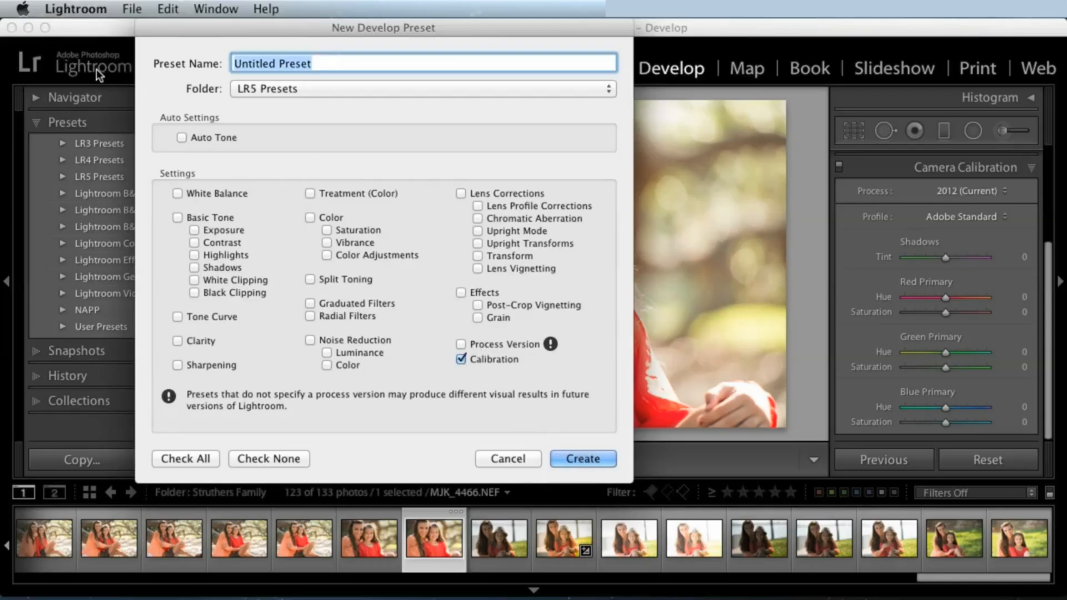
text(Cama)
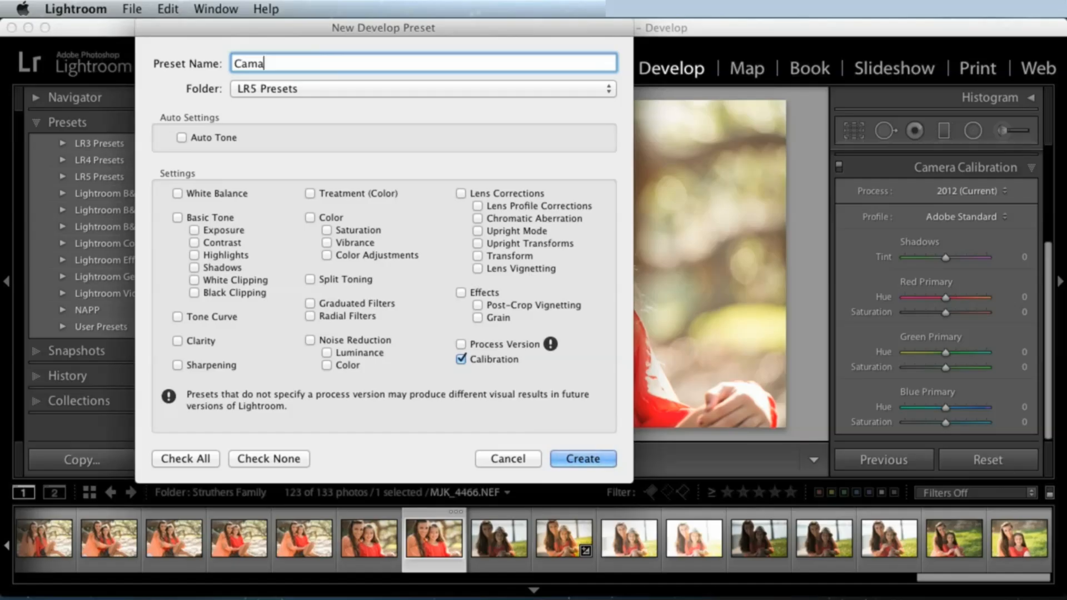
text(era Poritra)
key(BackSpace)
key(BackSpace)
key(BackSpace)
key(BackSpace)
text(trait P)
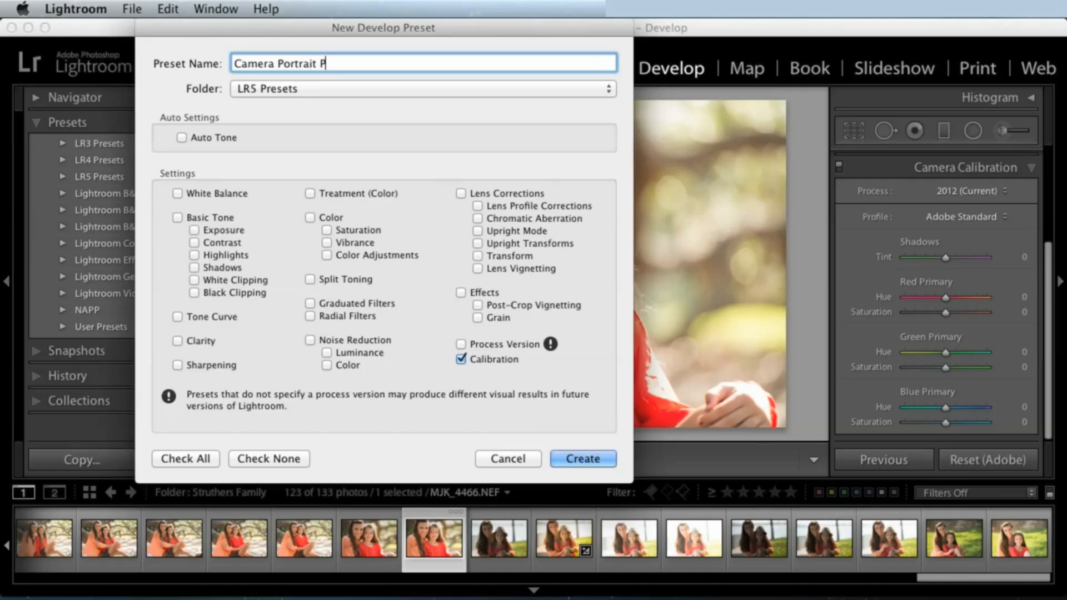
text(rofile)
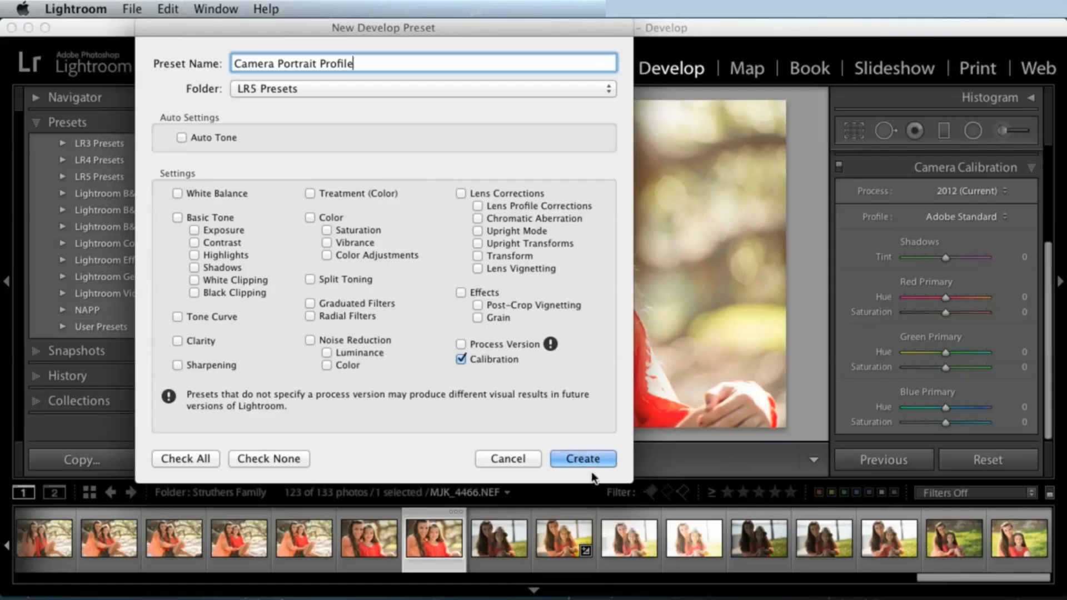
click(586, 461)
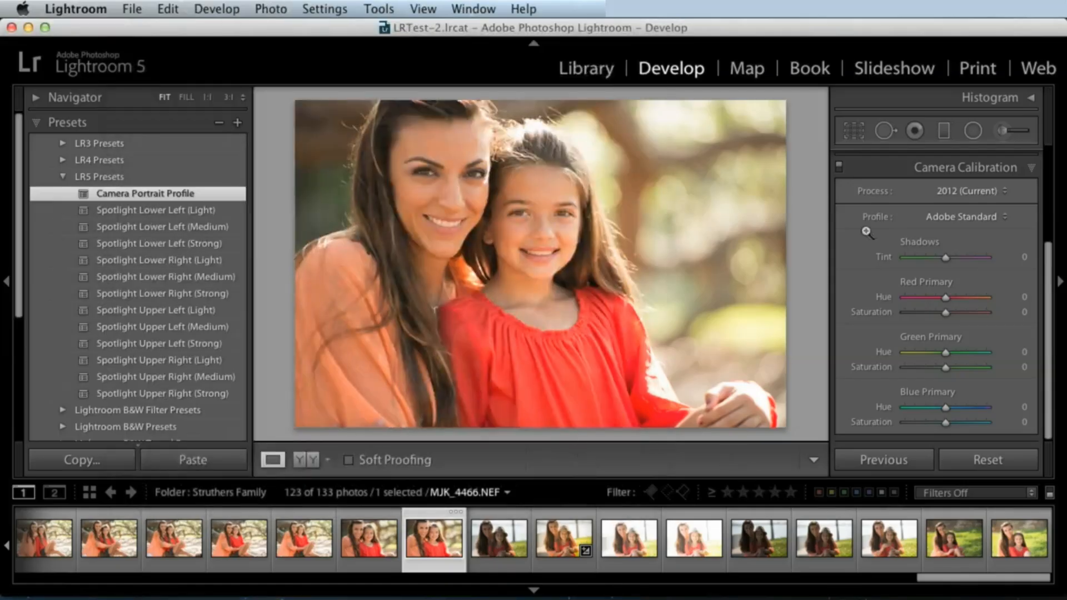
Set the portrait's profile to Camera Portrait and update the Camera Portrait Profile preset with the current settings, keeping only Calibration included
click(959, 217)
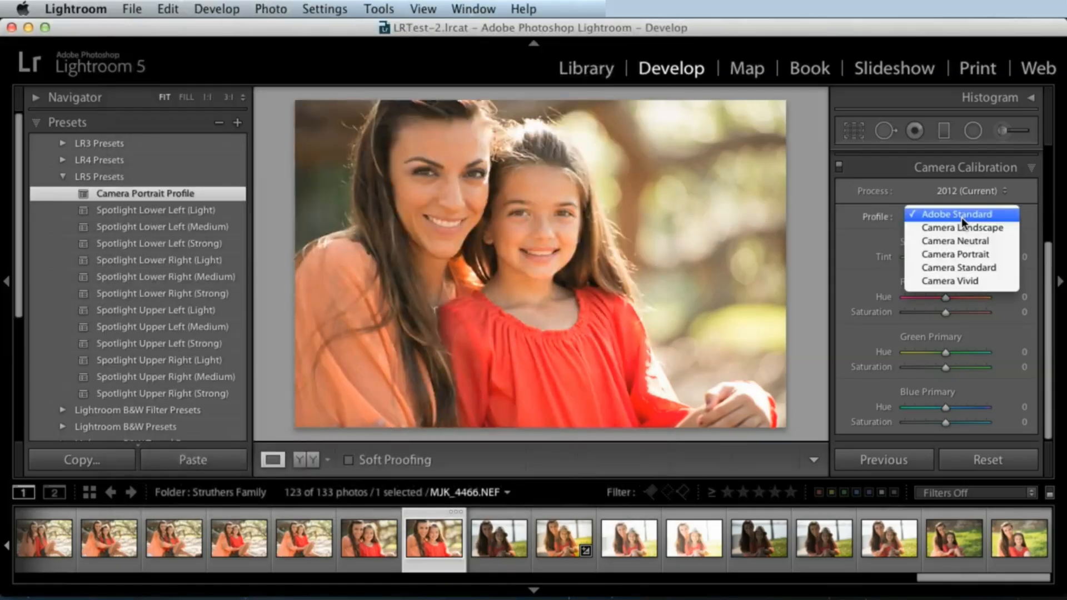
click(953, 253)
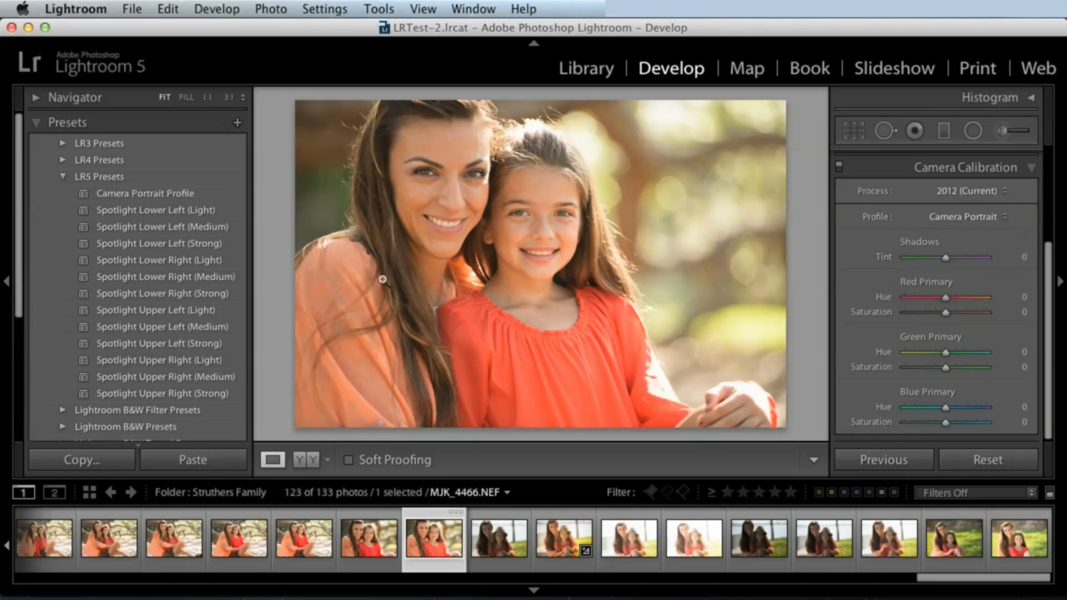
right_click(137, 194)
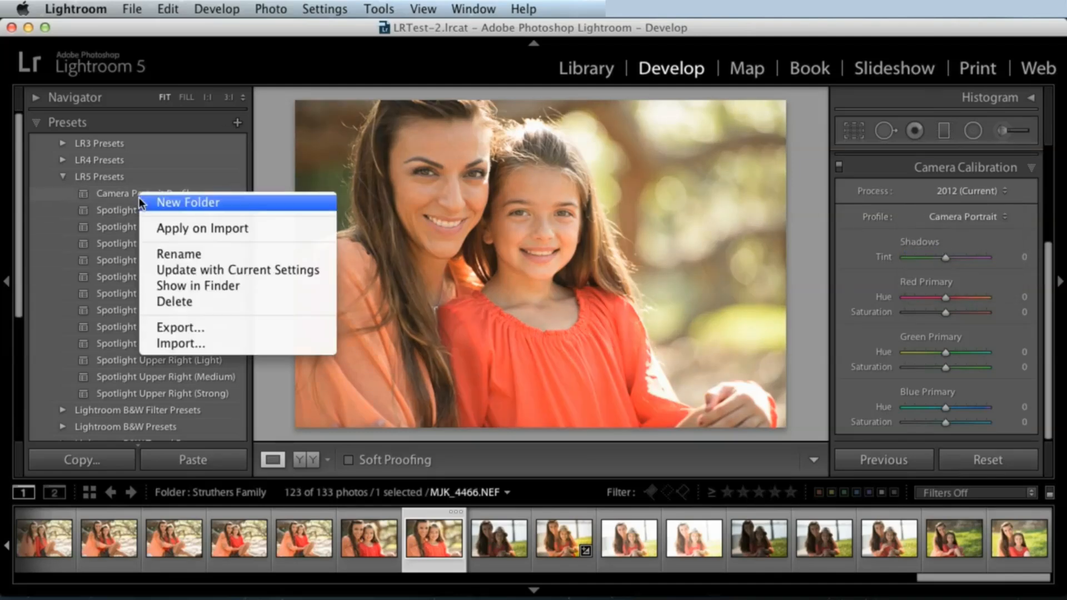
click(201, 271)
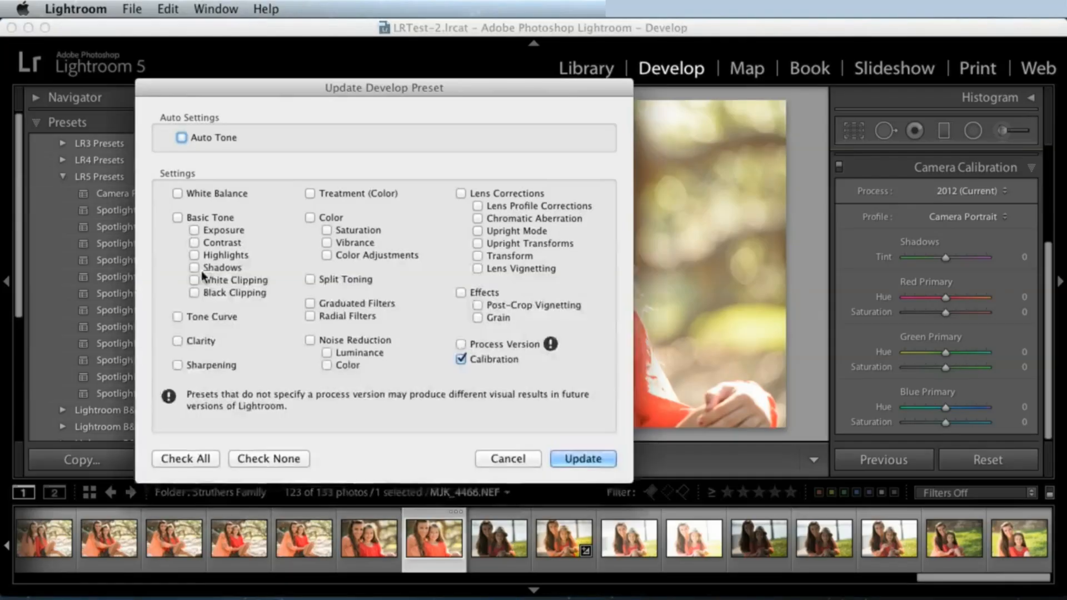
click(578, 457)
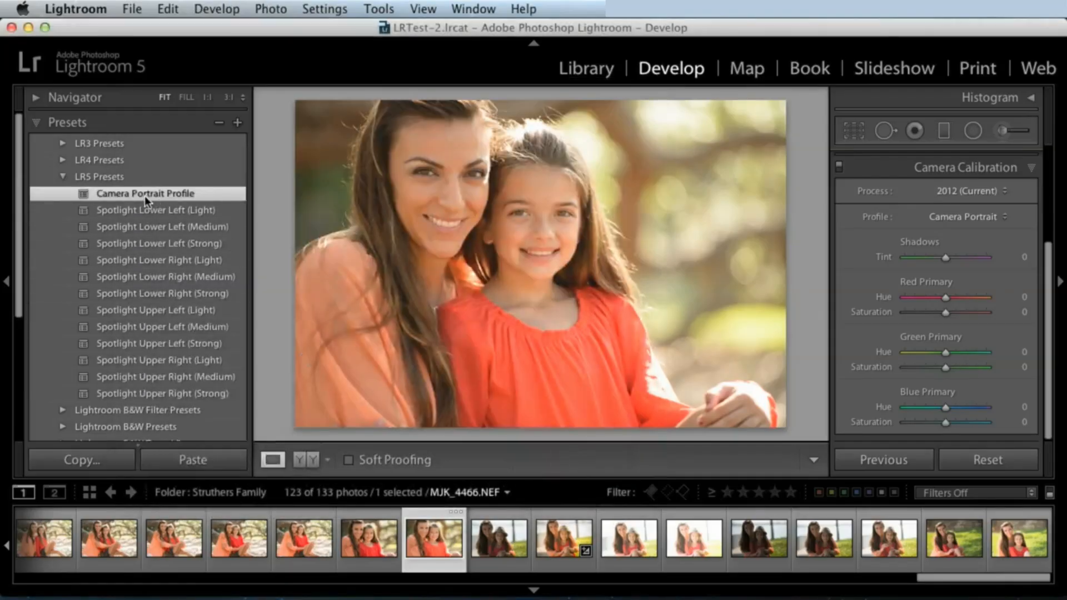
Test the preset by setting the portrait's profile to Adobe Standard and applying Camera Portrait Profile to it
click(952, 214)
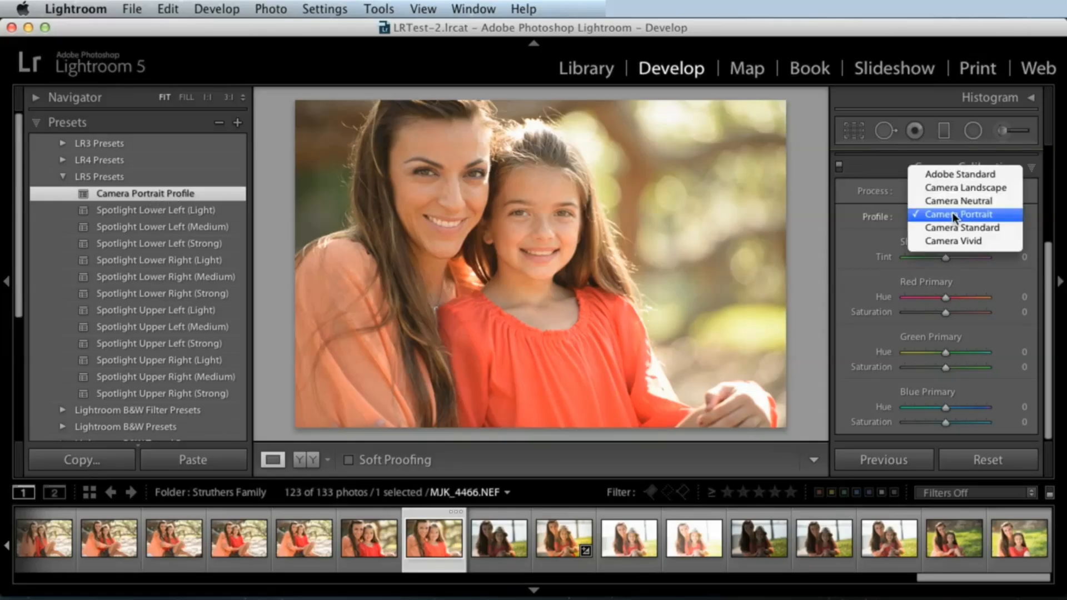
click(951, 174)
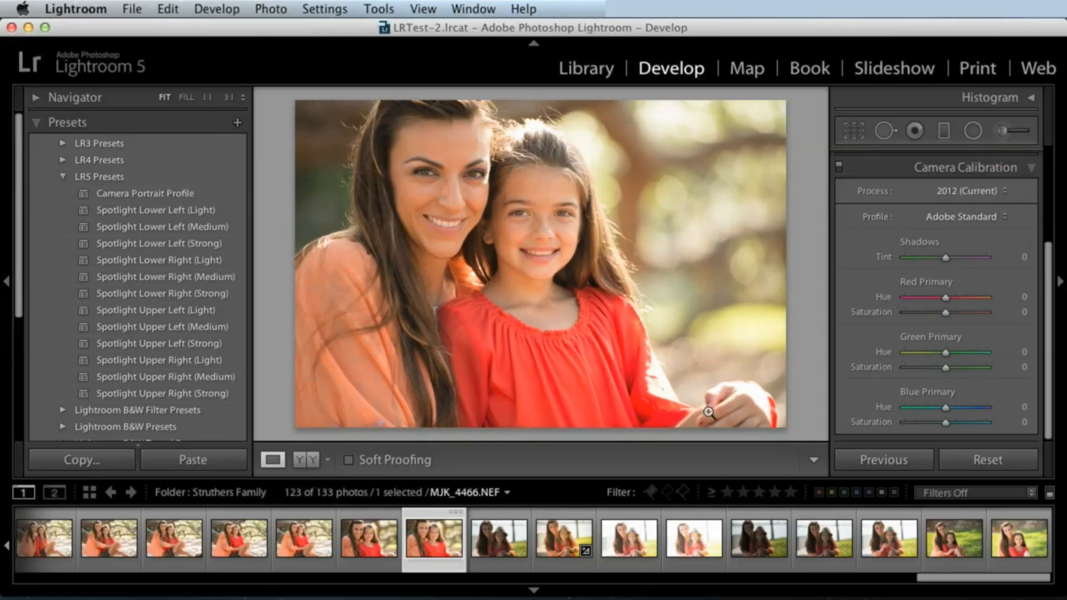
click(166, 193)
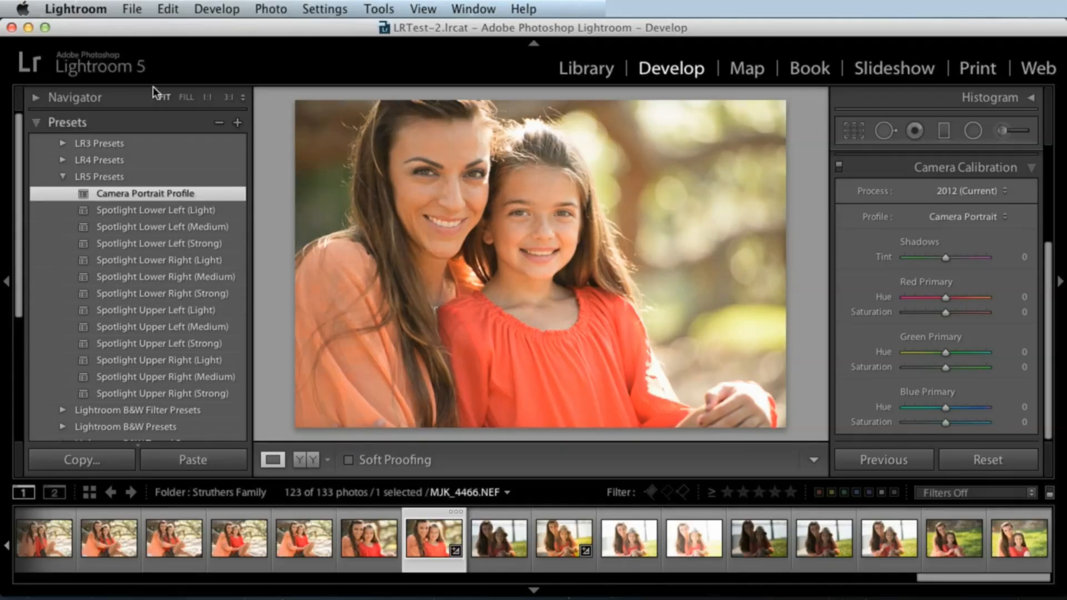
Open the photo and video import window and set the develop settings applied during import to the Camera Portrait Profile preset
click(134, 11)
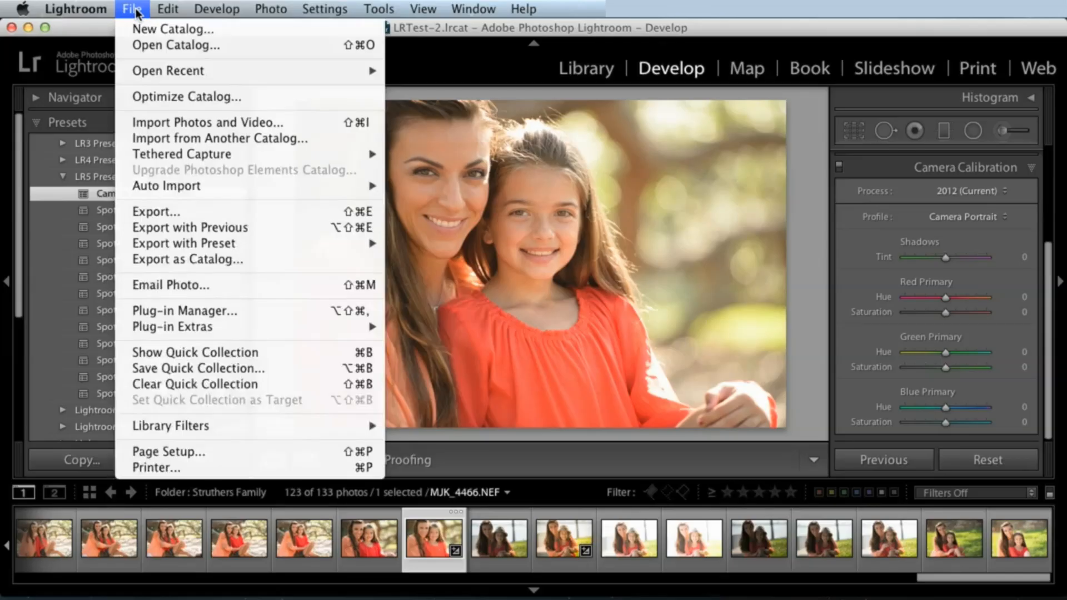
click(173, 121)
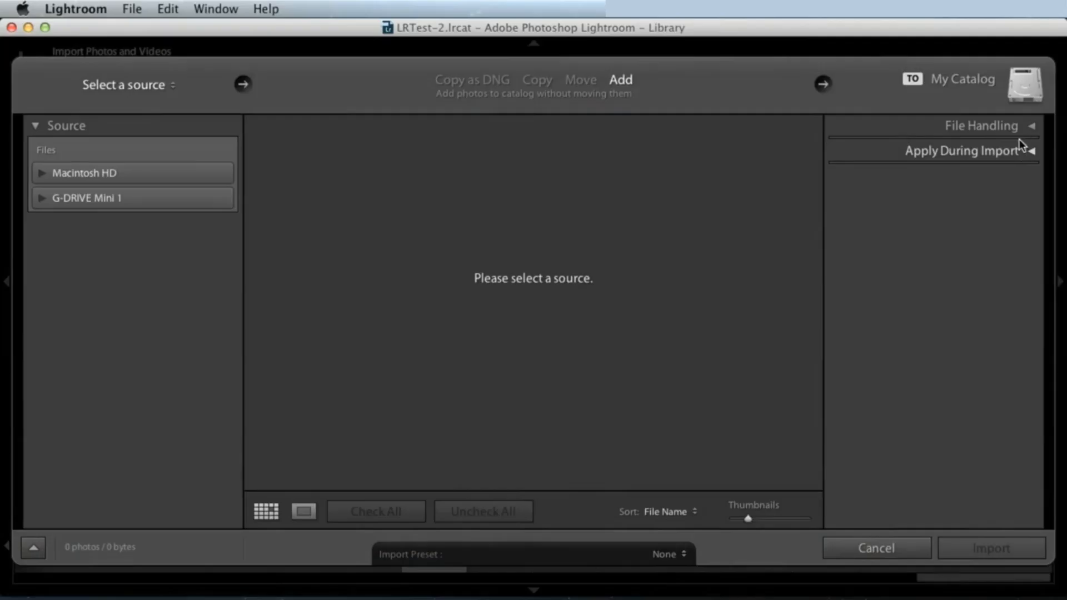
click(971, 151)
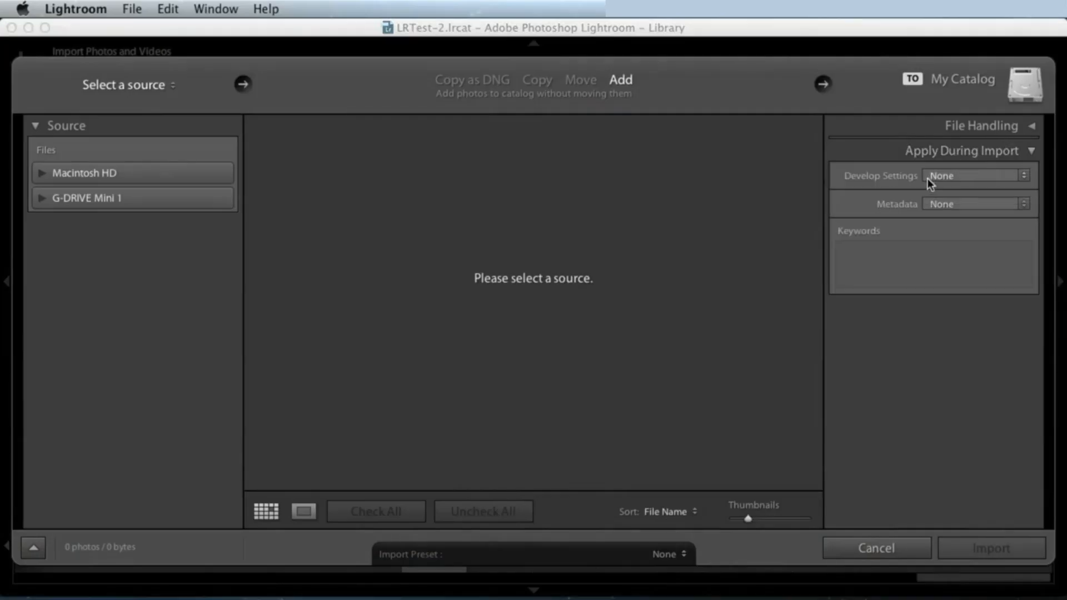
click(949, 175)
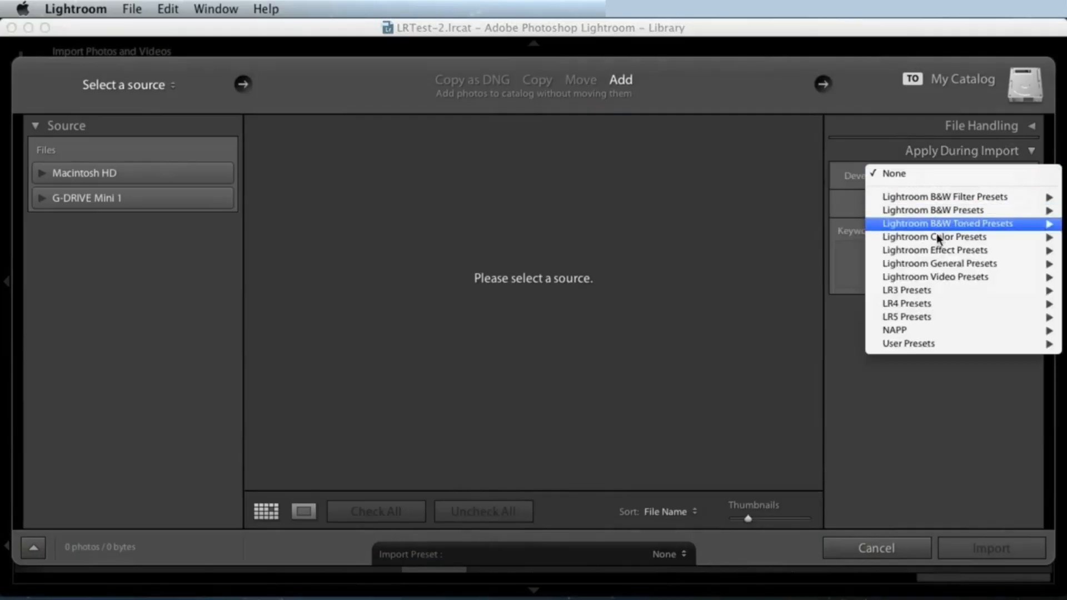
mouse_move(921, 317)
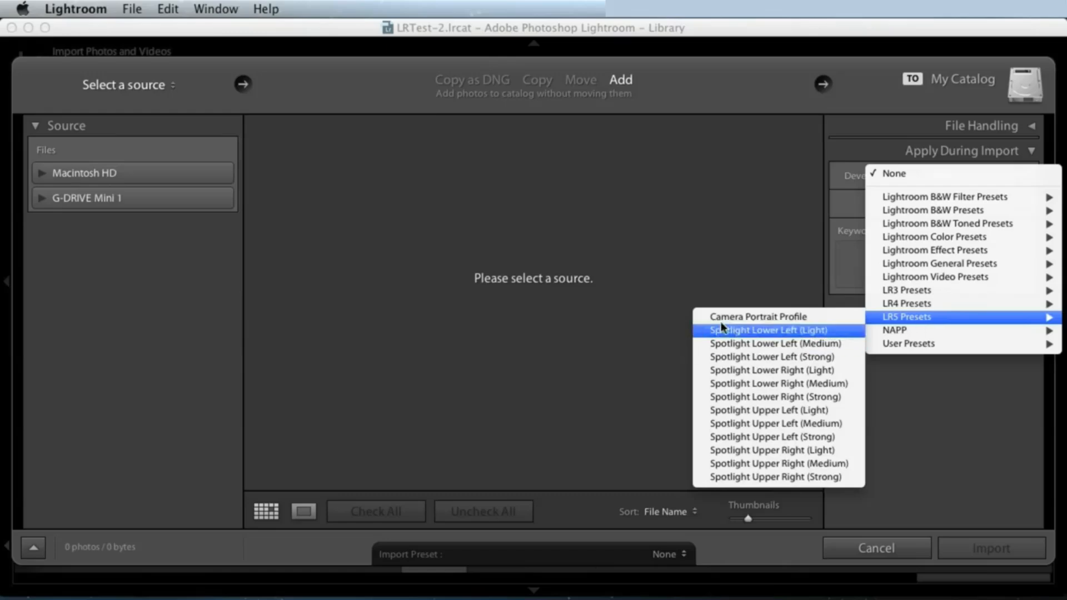
click(750, 319)
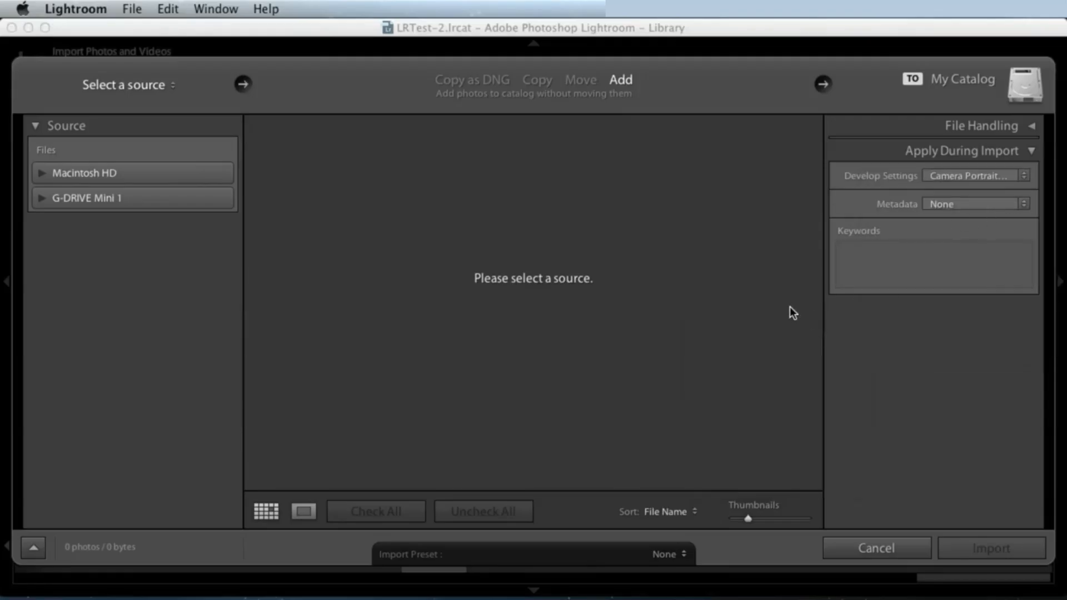
Cancel the photo import and look at the histogram of MJK_4461.NEF in Develop, returning to the Library
click(865, 550)
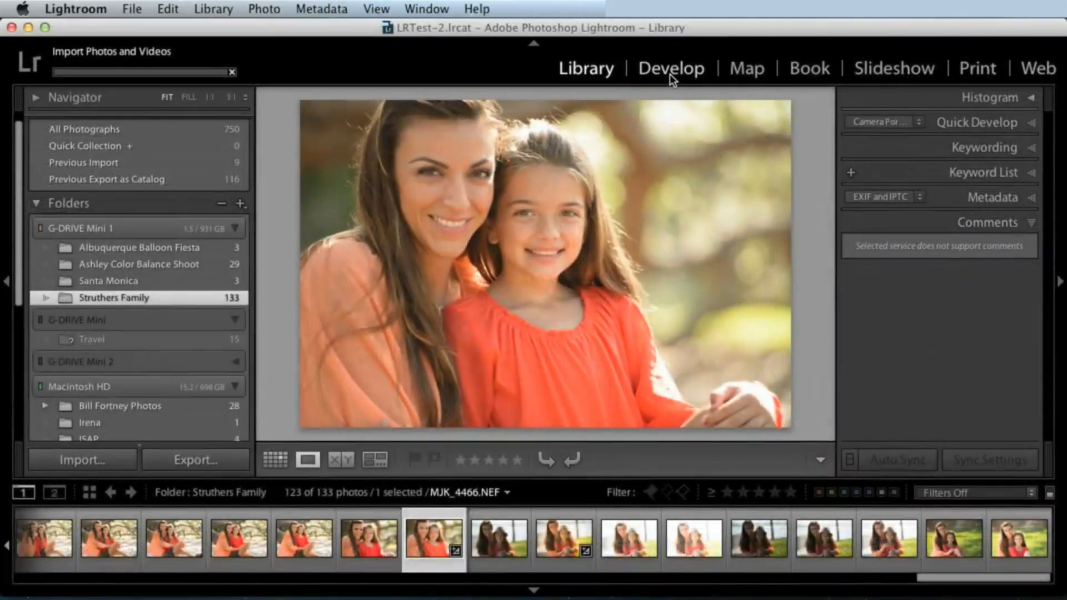
click(669, 75)
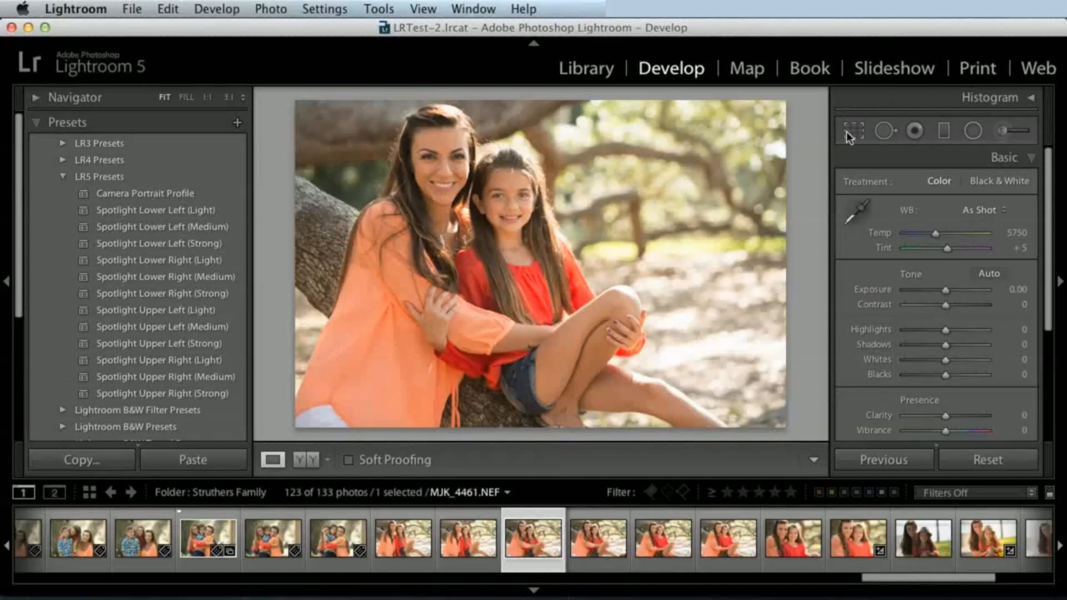
click(1001, 101)
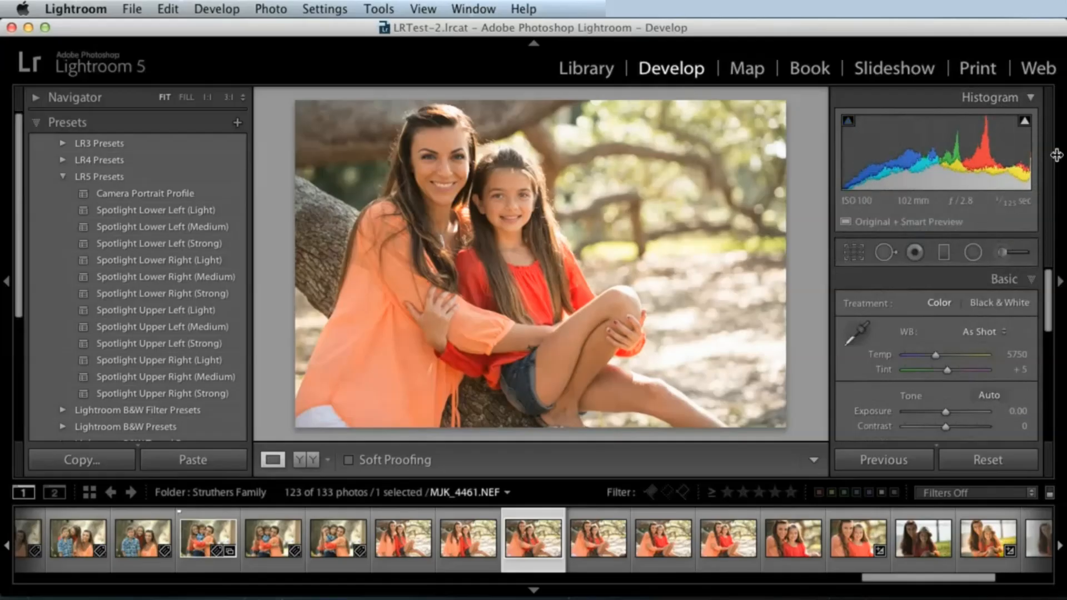
click(984, 100)
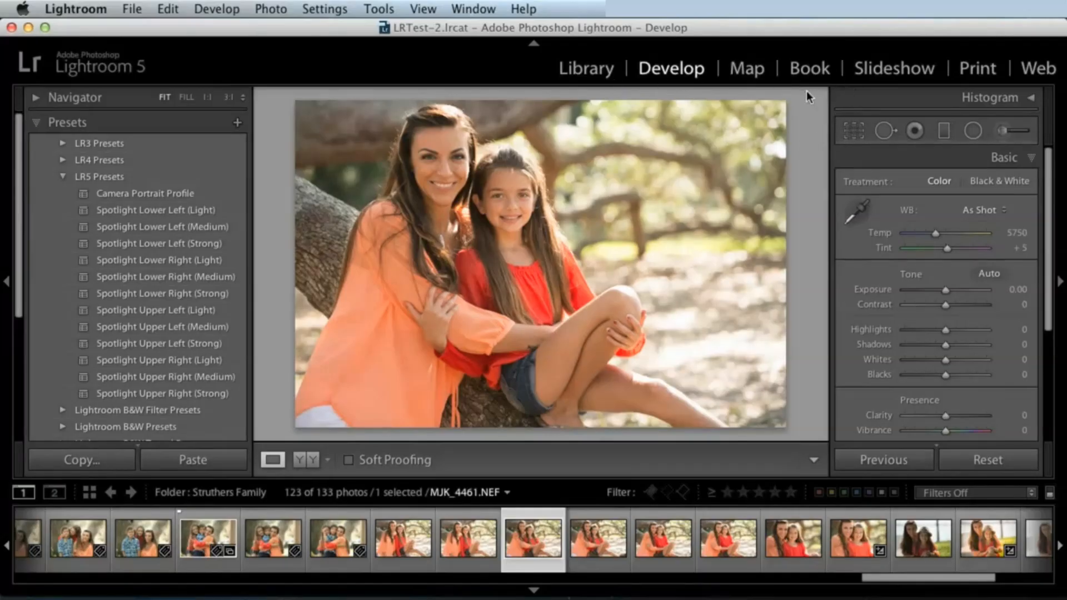
click(603, 73)
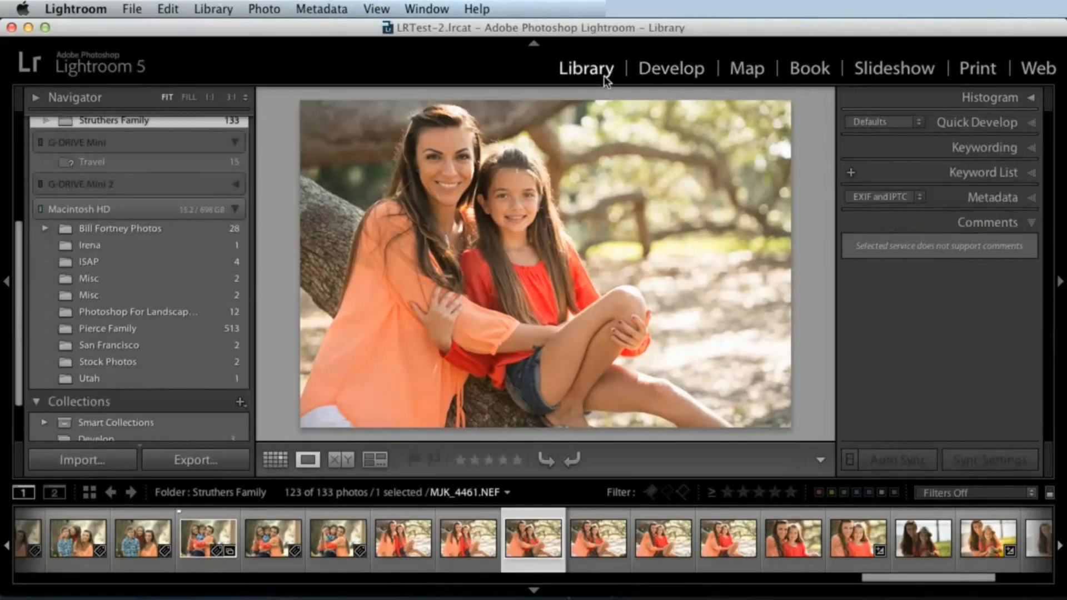
Crop MJK_4461.NEF inward from two opposite corners with its proportions locked, trimming the edges around the mother and daughter
key(r)
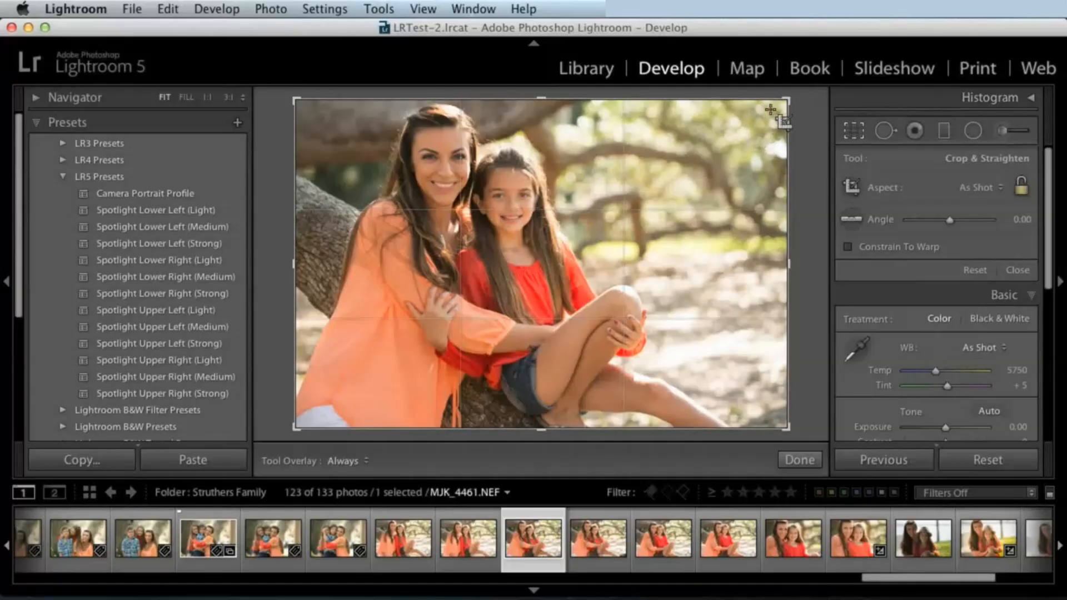
mouse_move(790, 98)
mouse_down()
mouse_move(692, 142)
mouse_move(679, 114)
mouse_move(726, 132)
mouse_move(818, 84)
mouse_move(810, 133)
mouse_move(722, 124)
mouse_move(610, 137)
mouse_move(775, 181)
mouse_move(767, 71)
mouse_move(875, 71)
mouse_move(783, 103)
mouse_up()
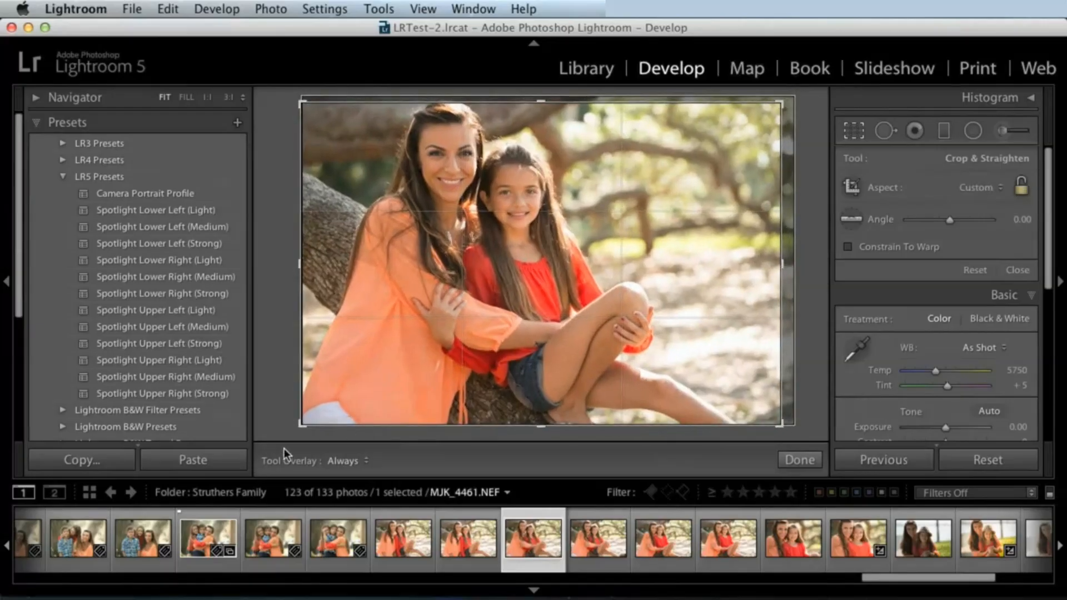
drag(301, 425, 323, 405)
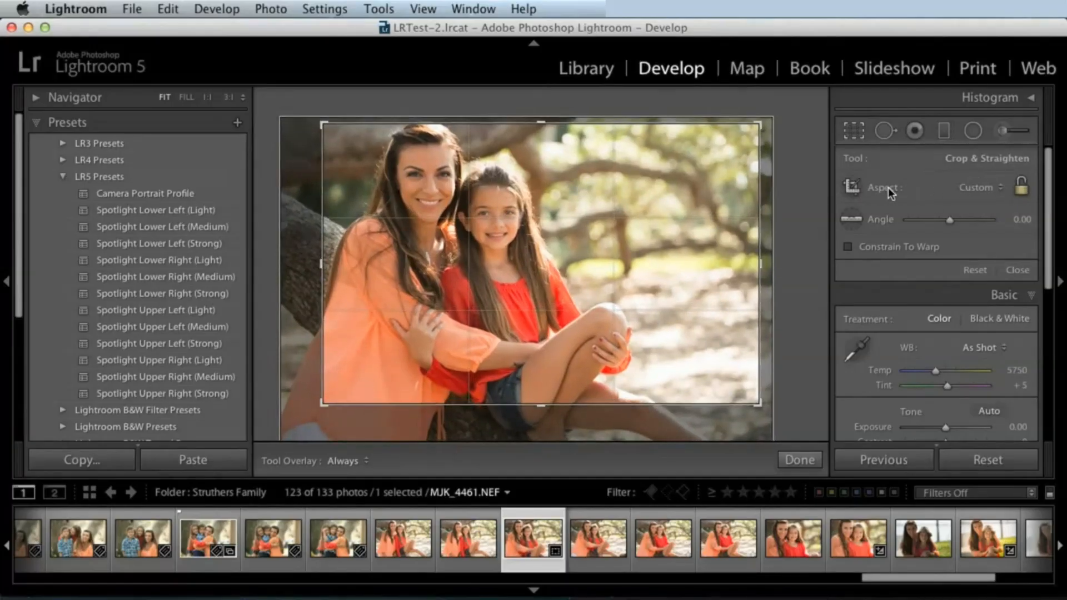
Set the crop aspect ratio to 4 x 5 / 8 x 10, slightly enlarge the frame and reposition the pair inside it
click(980, 189)
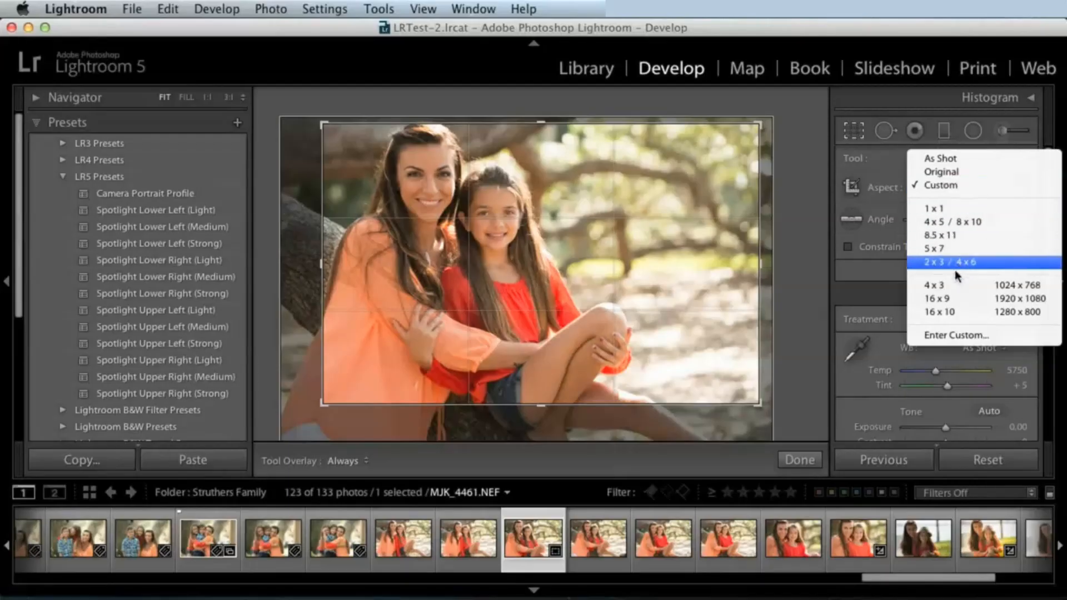
click(933, 222)
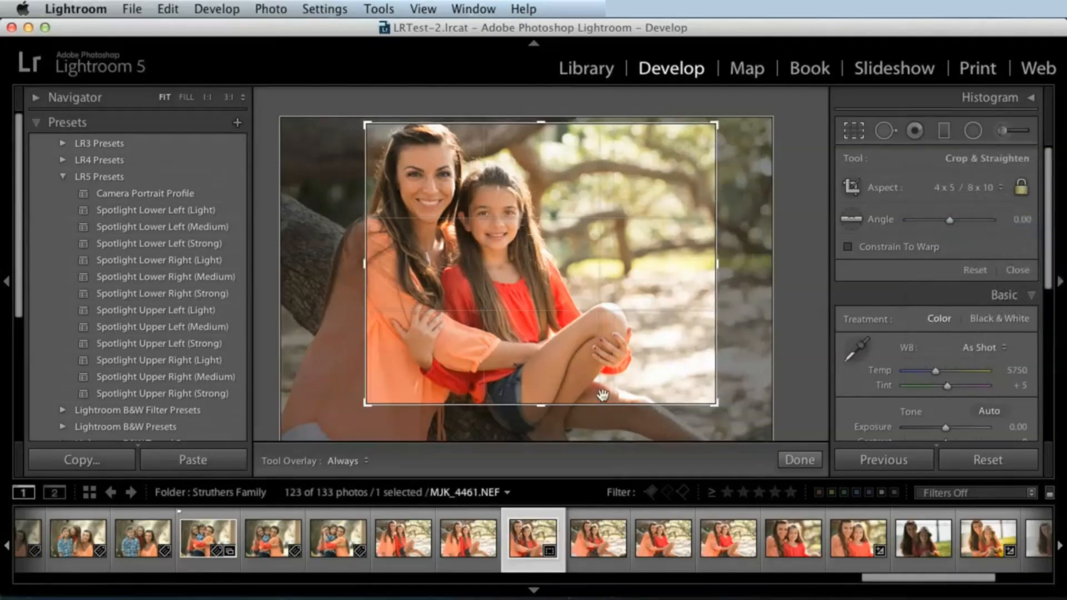
mouse_move(717, 124)
mouse_down()
mouse_move(691, 162)
mouse_move(698, 136)
mouse_move(723, 119)
mouse_up()
drag(562, 208, 577, 242)
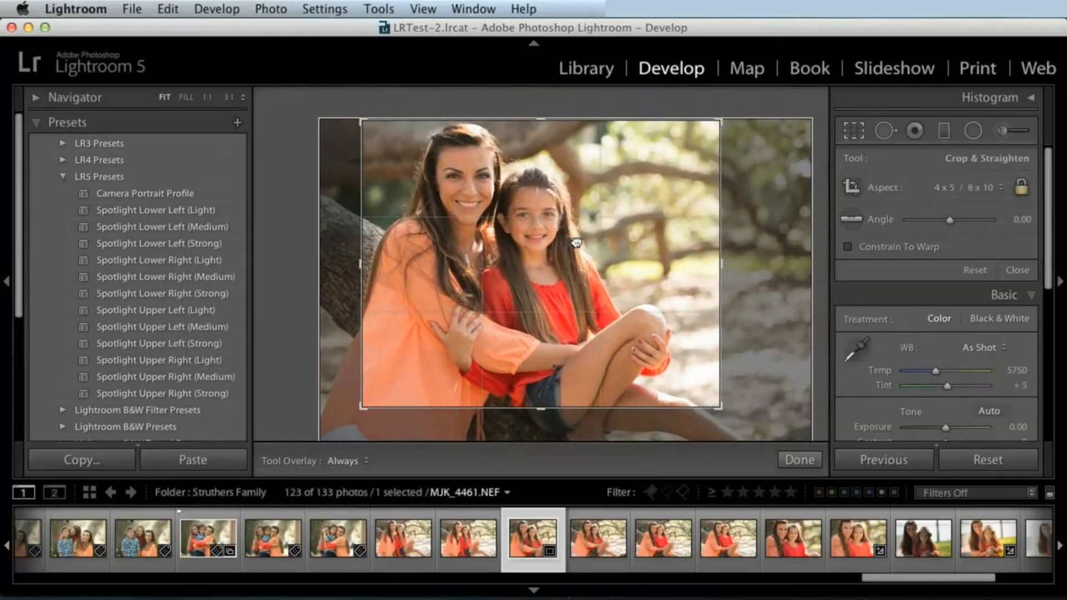
Rotate the crop to an angle of about -9.47 and apply it, reopening the crop once to check it
drag(742, 190, 689, 179)
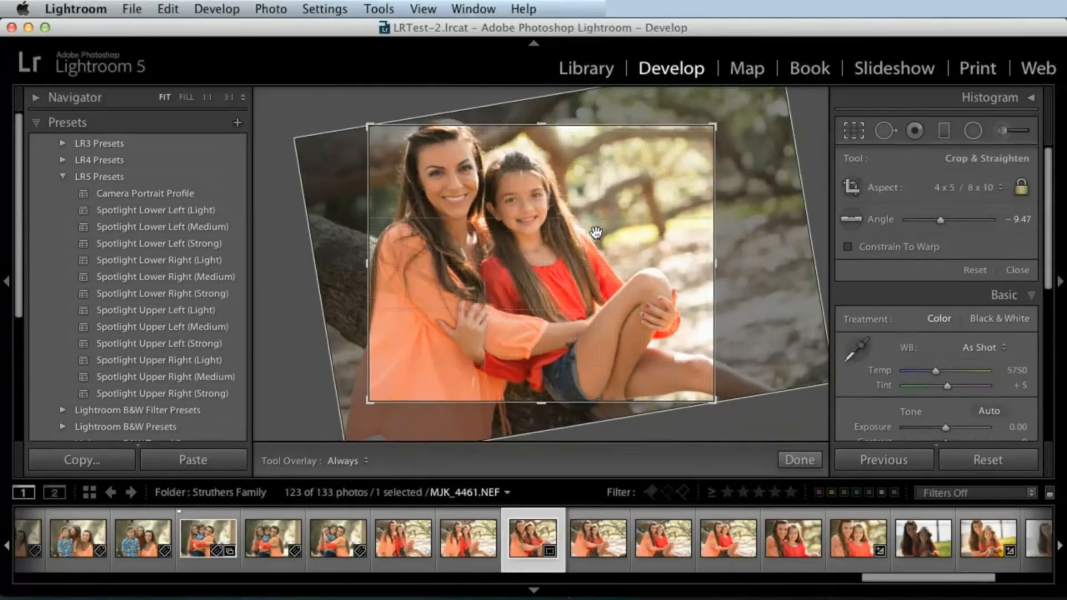
key(Return)
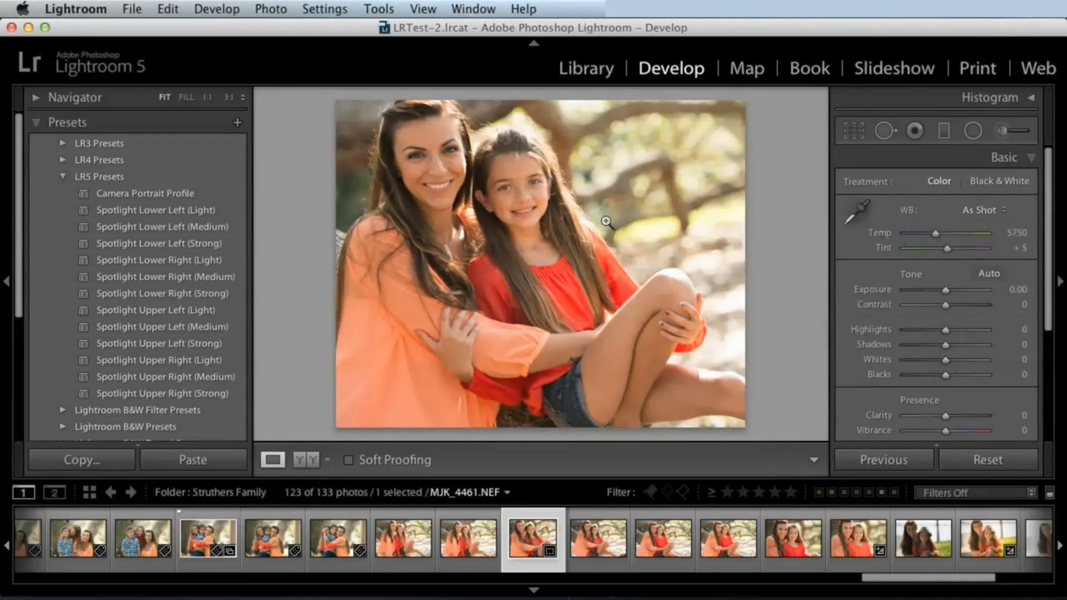
key(r)
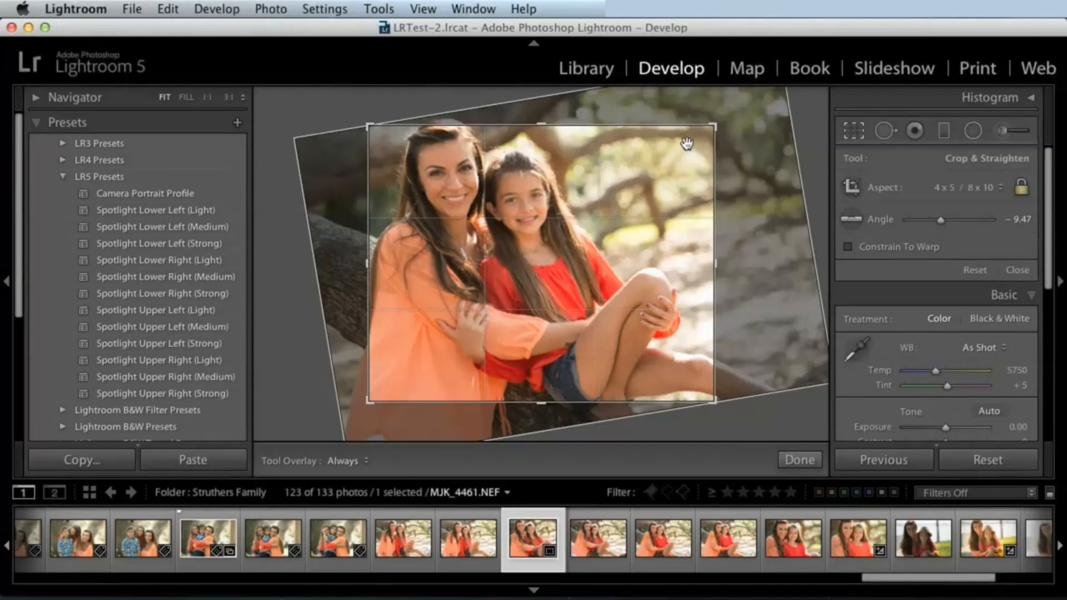
key(r)
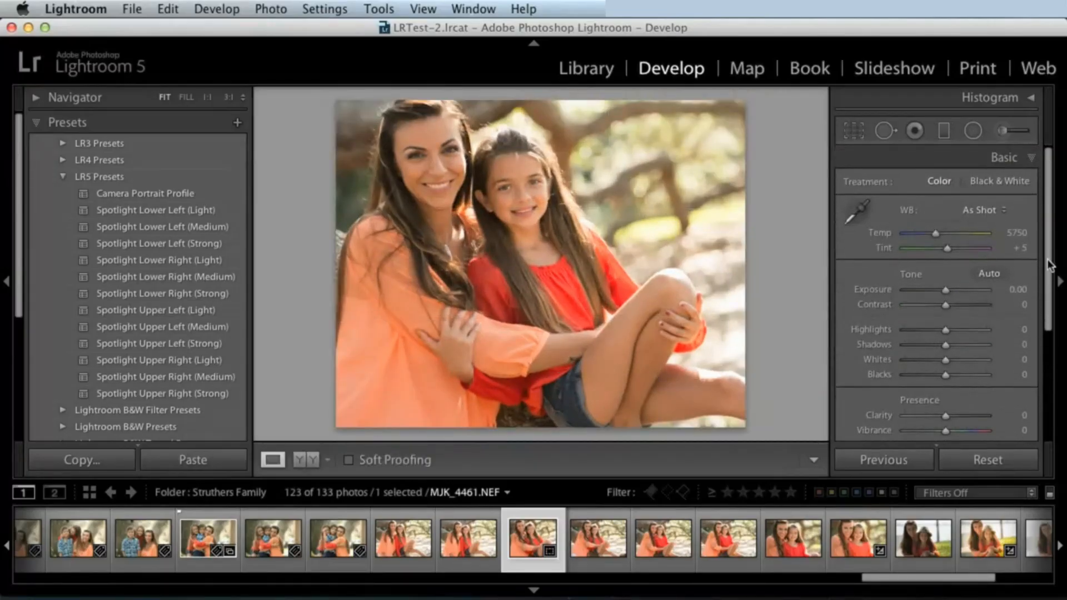
Set the cropped portrait's Exposure to +0.10 and Highlights to -94
drag(942, 292, 948, 288)
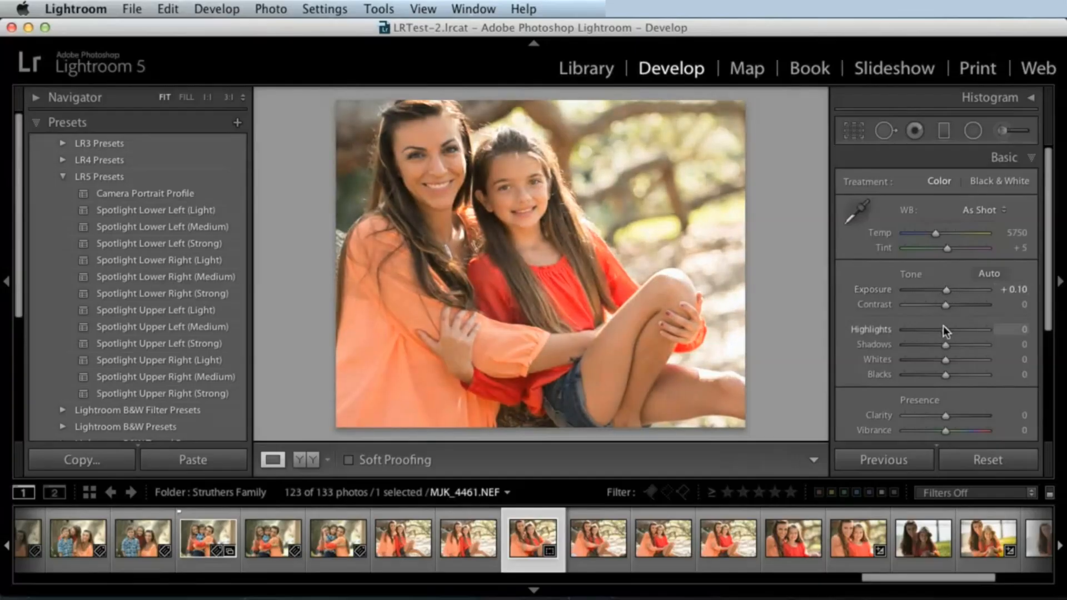
drag(940, 331, 907, 330)
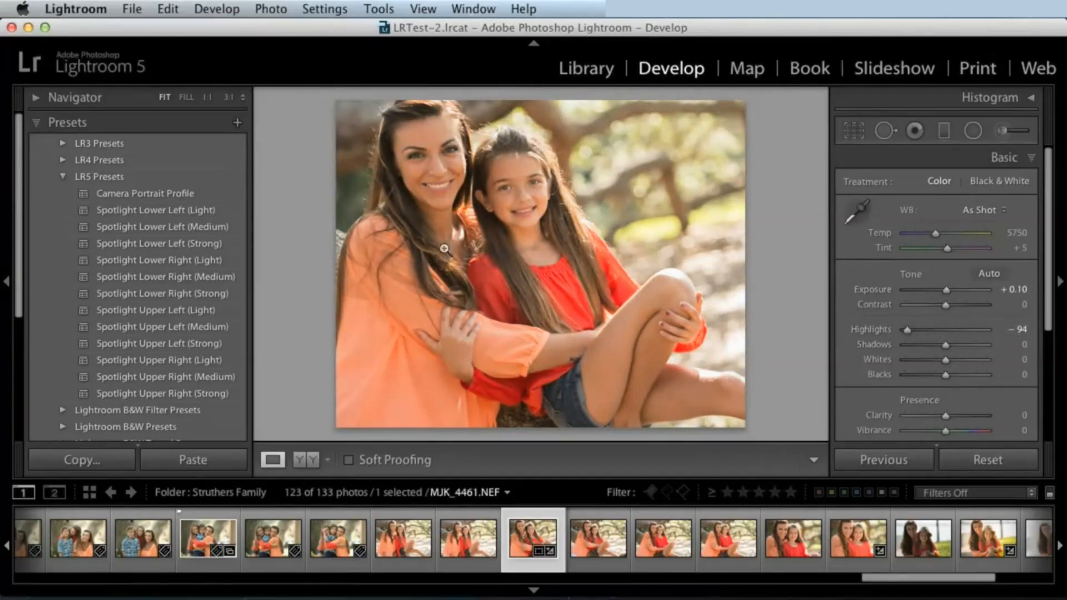
Reset the portrait's crop and angle to the full original frame, keeping the aspect ratio locked
key(r)
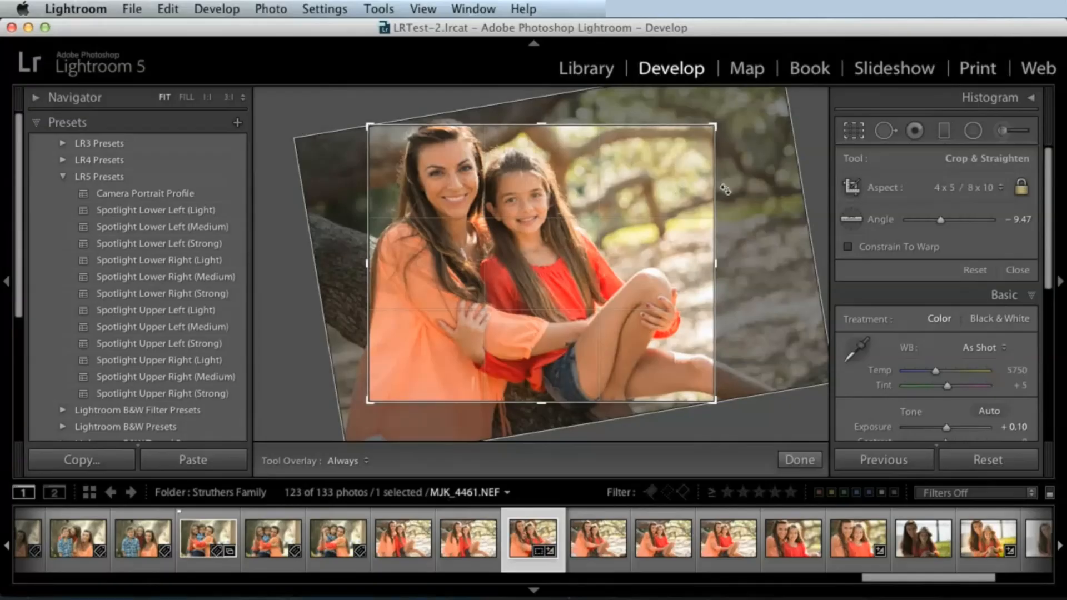
click(974, 270)
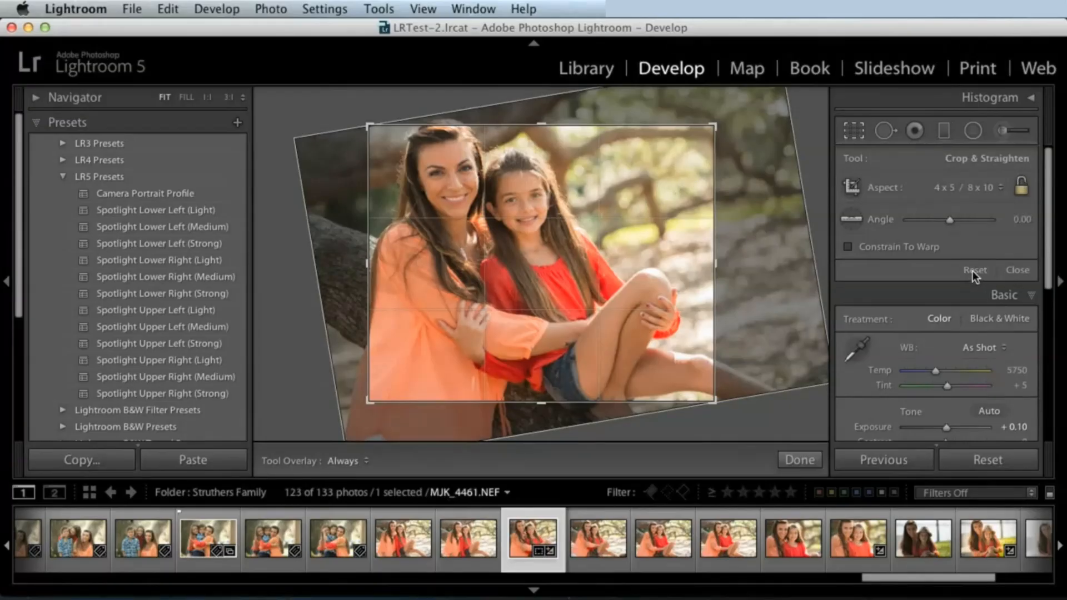
click(1022, 190)
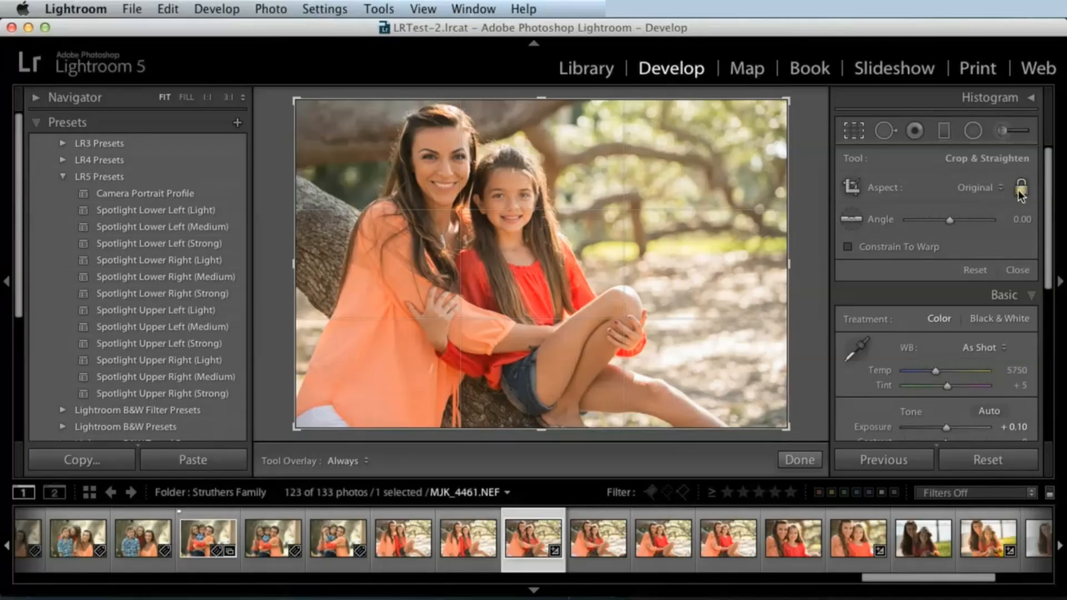
mouse_move(791, 102)
mouse_down()
mouse_move(711, 99)
mouse_move(681, 142)
mouse_move(733, 131)
mouse_move(693, 124)
mouse_move(713, 143)
mouse_move(791, 106)
mouse_up()
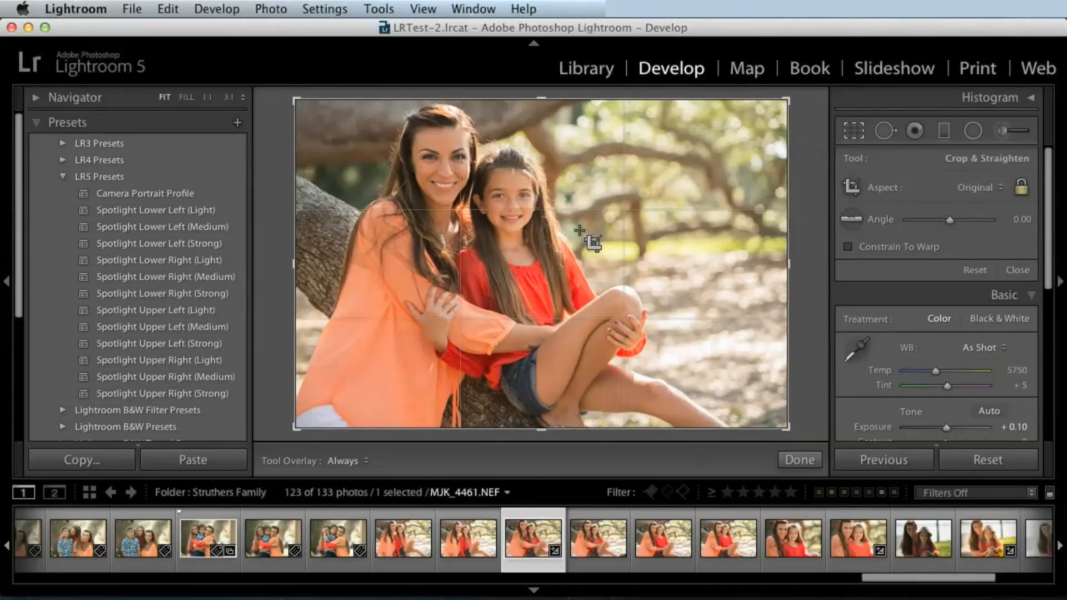
Try a vertical crop around the pair, flip it back to horizontal, and reset and close the crop
key(x)
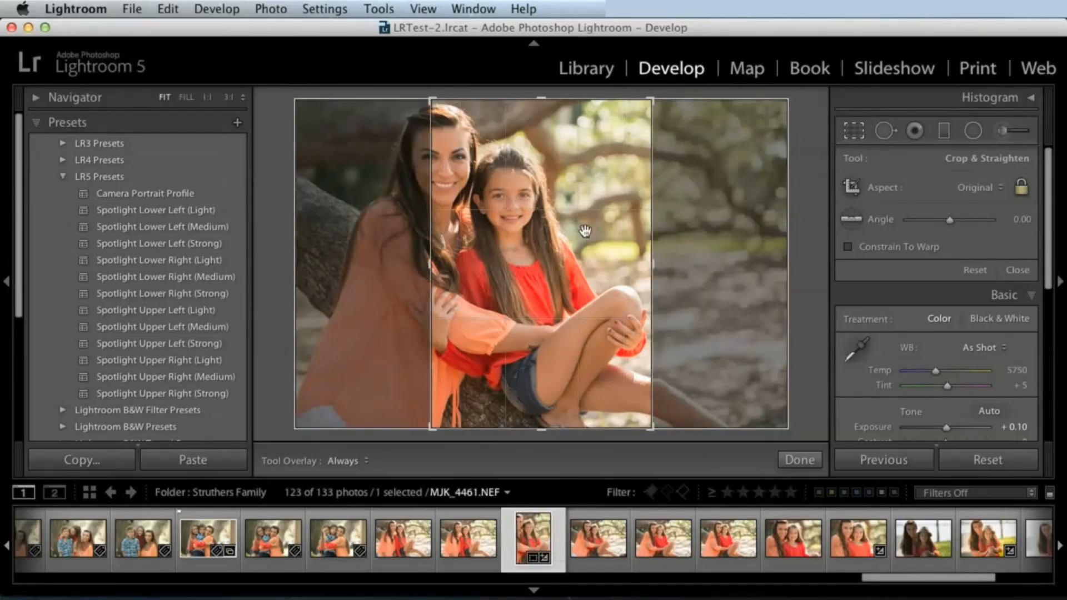
drag(583, 225, 609, 209)
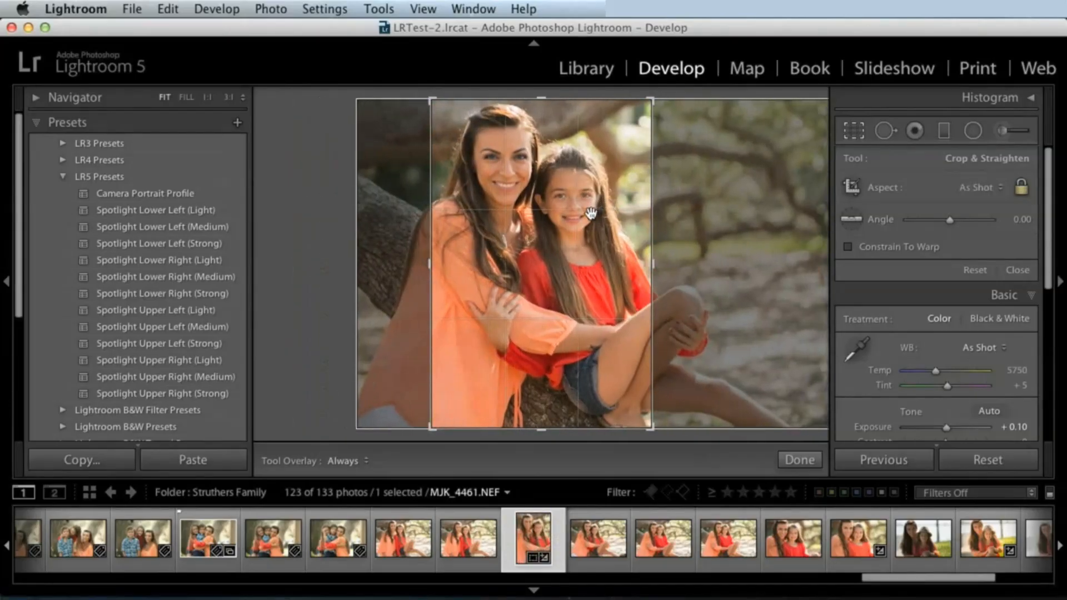
key(x)
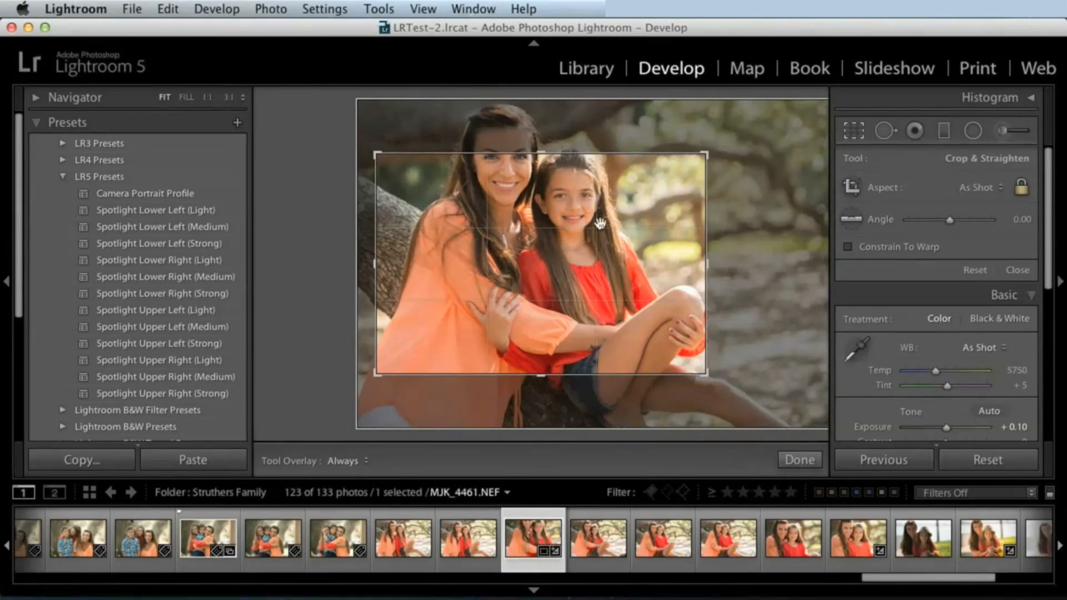
click(976, 271)
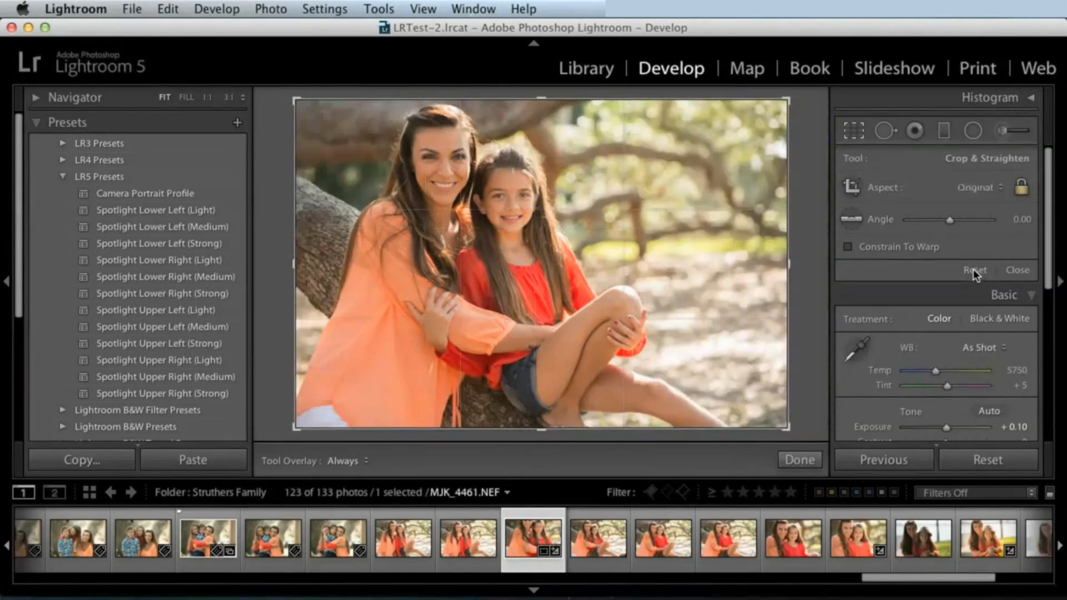
click(1017, 271)
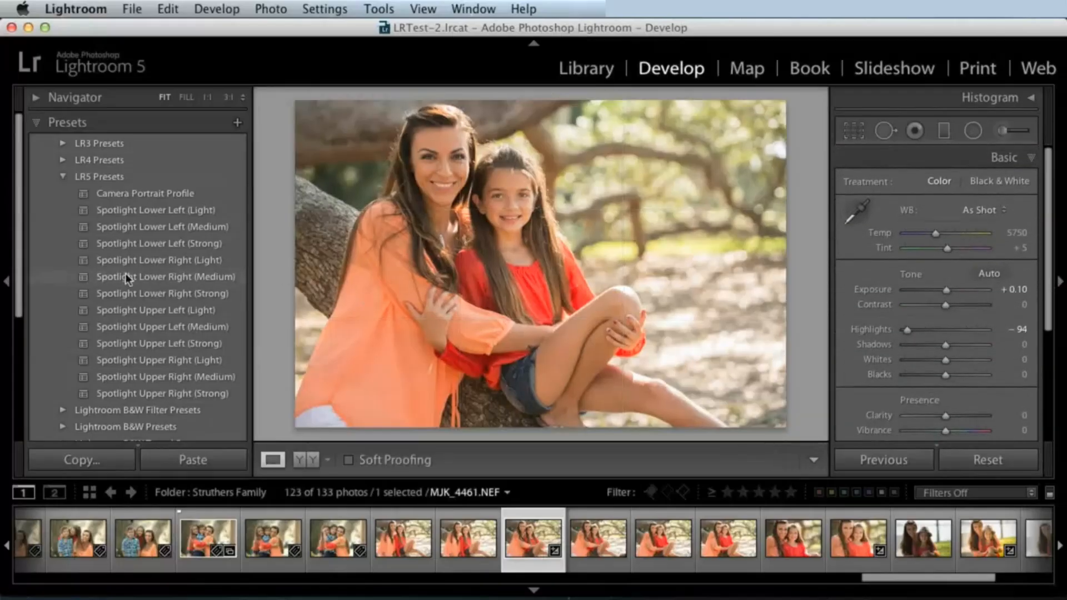
Open the Develop collection to work on TrilliumLake-668.NEF
scroll(21, 261, down, 5)
click(61, 421)
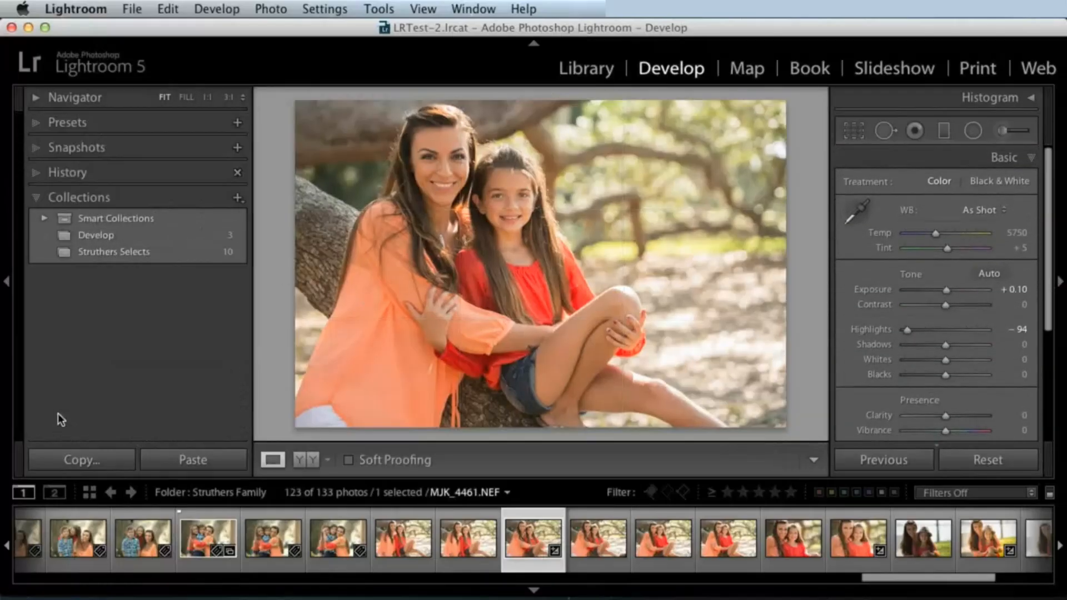
click(96, 235)
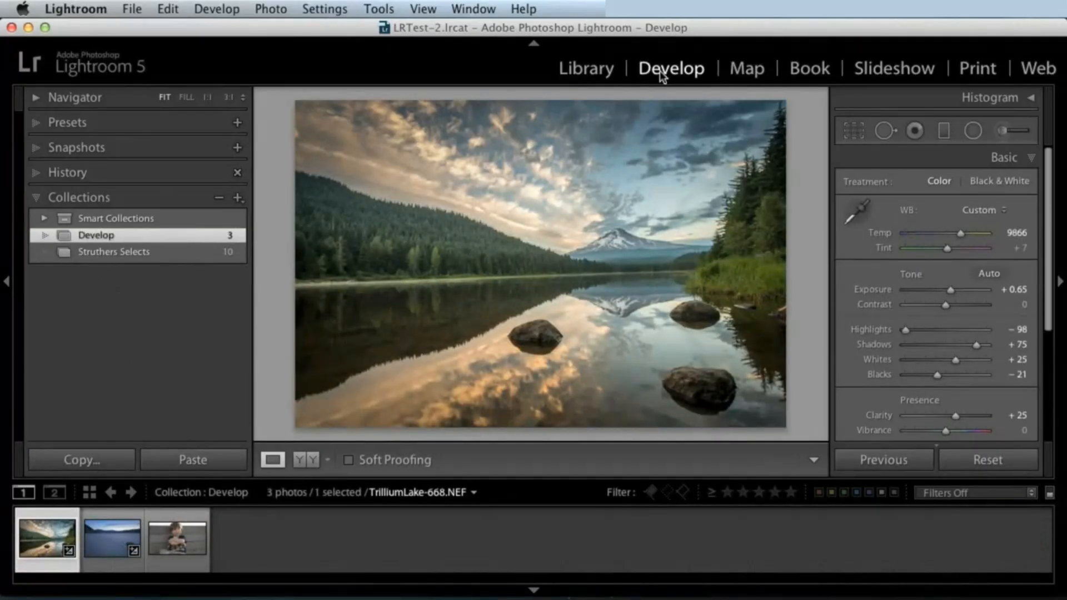
Straighten TrilliumLake-668.NEF along the far shoreline to an angle of about 1.84 and apply the crop
click(869, 139)
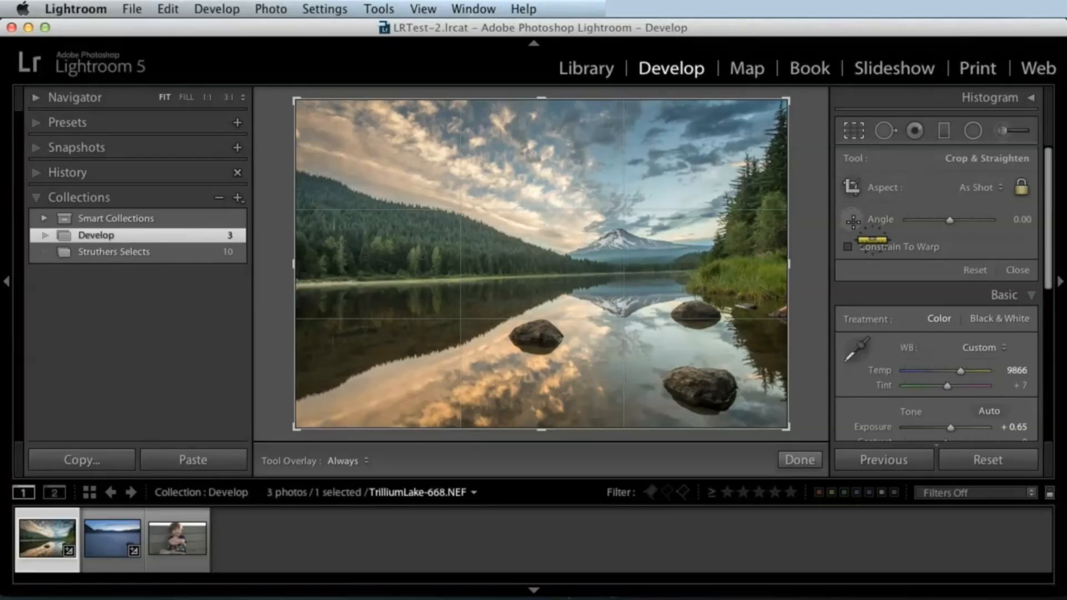
click(849, 219)
drag(357, 282, 801, 266)
drag(724, 277, 741, 270)
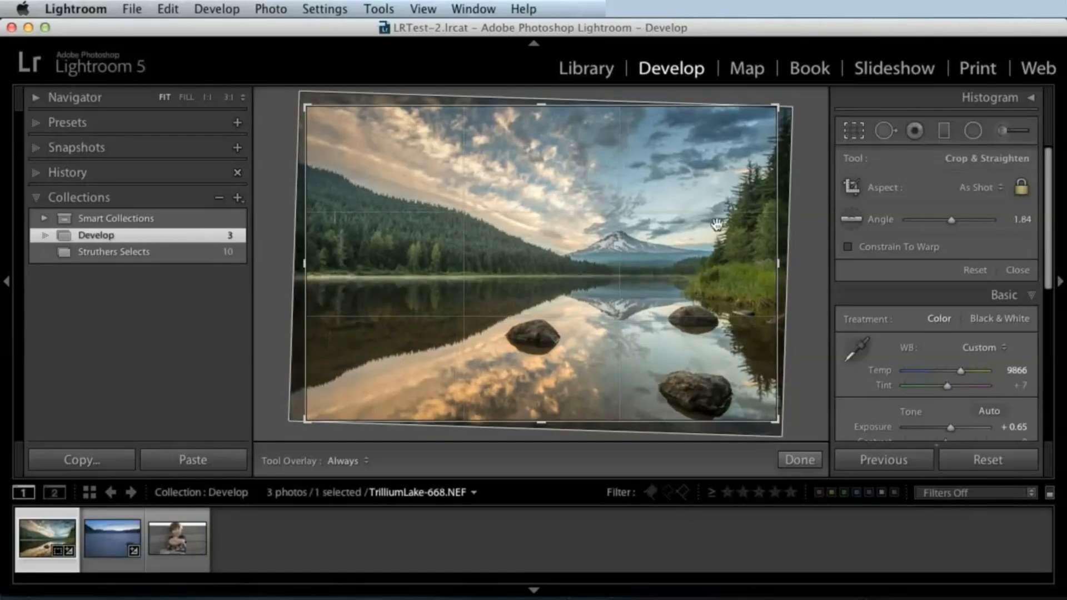
click(1017, 271)
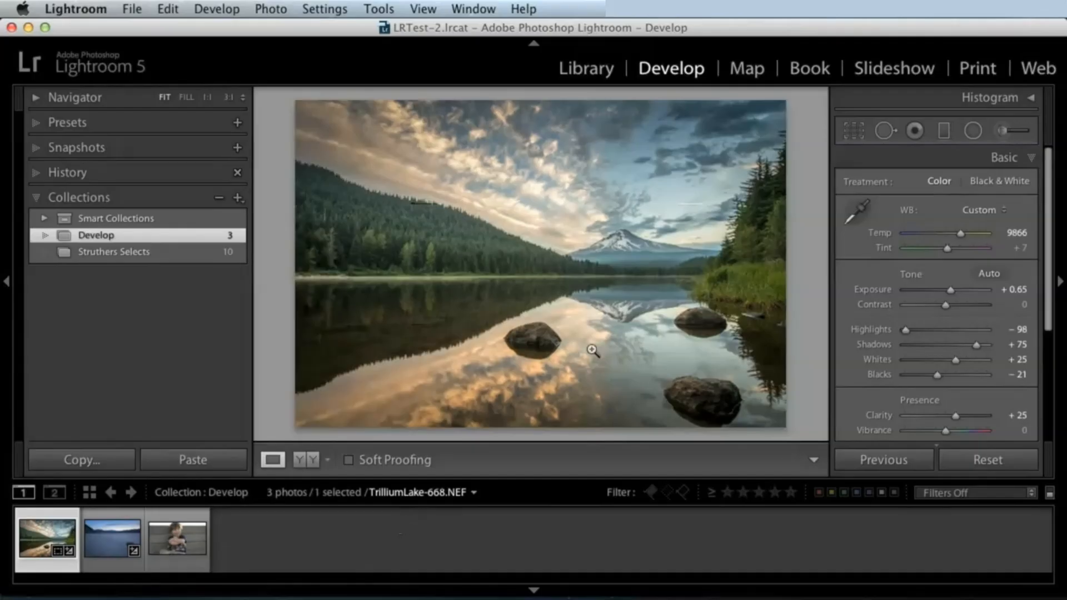
Open the crop settings of TrilliumLake-668.NEF and review the available aspect ratio presets
click(854, 131)
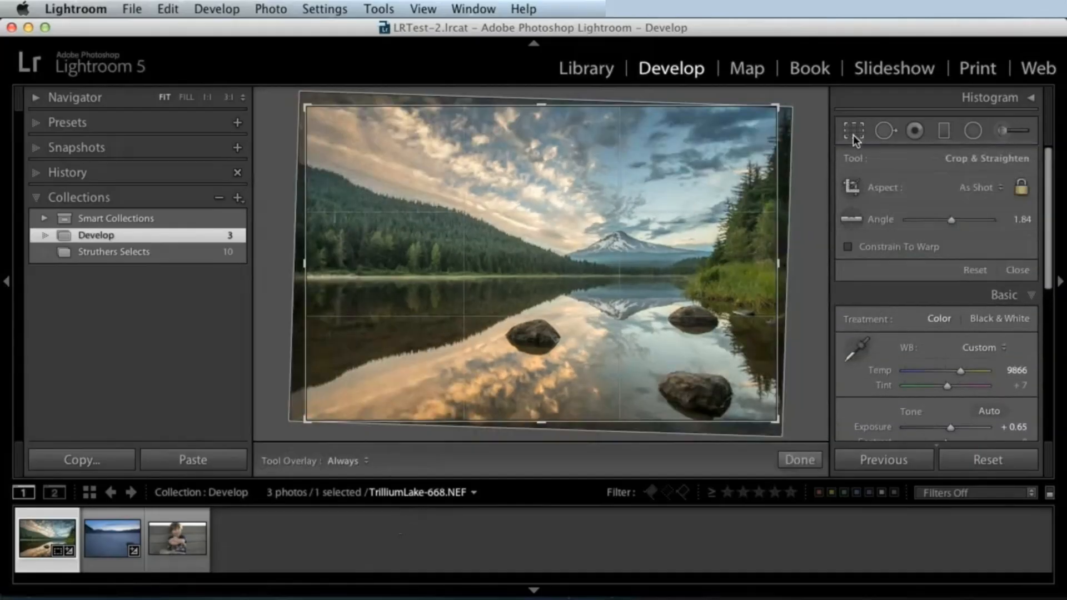
click(981, 187)
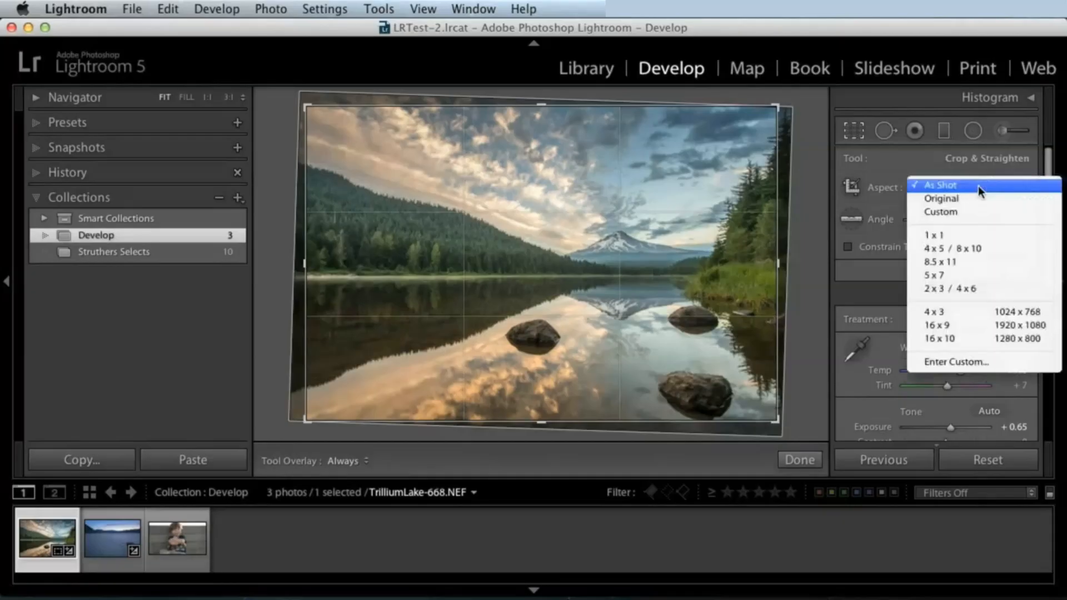
click(888, 159)
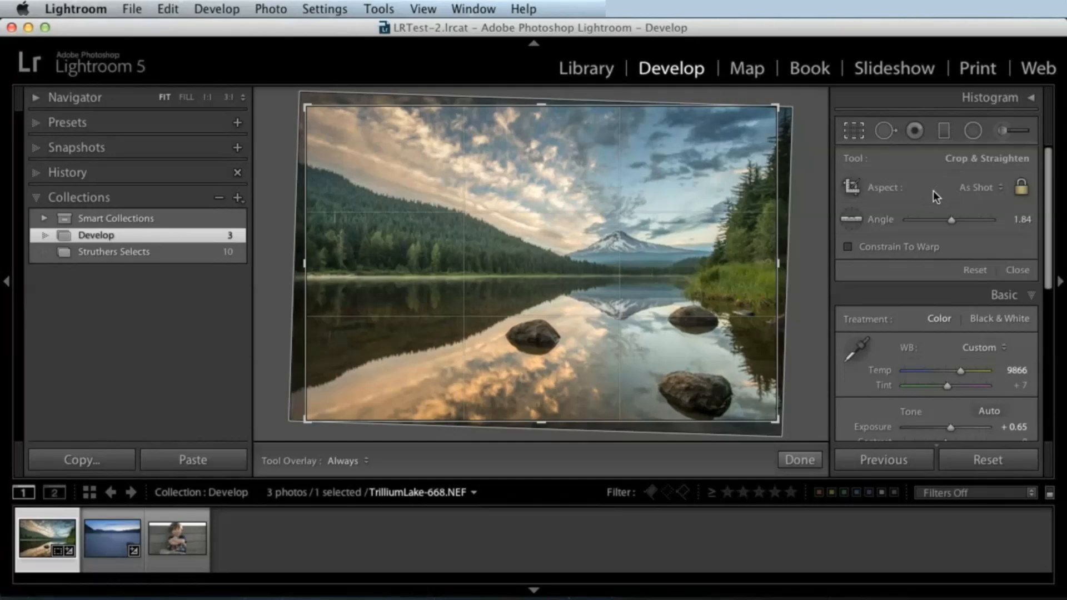
click(973, 188)
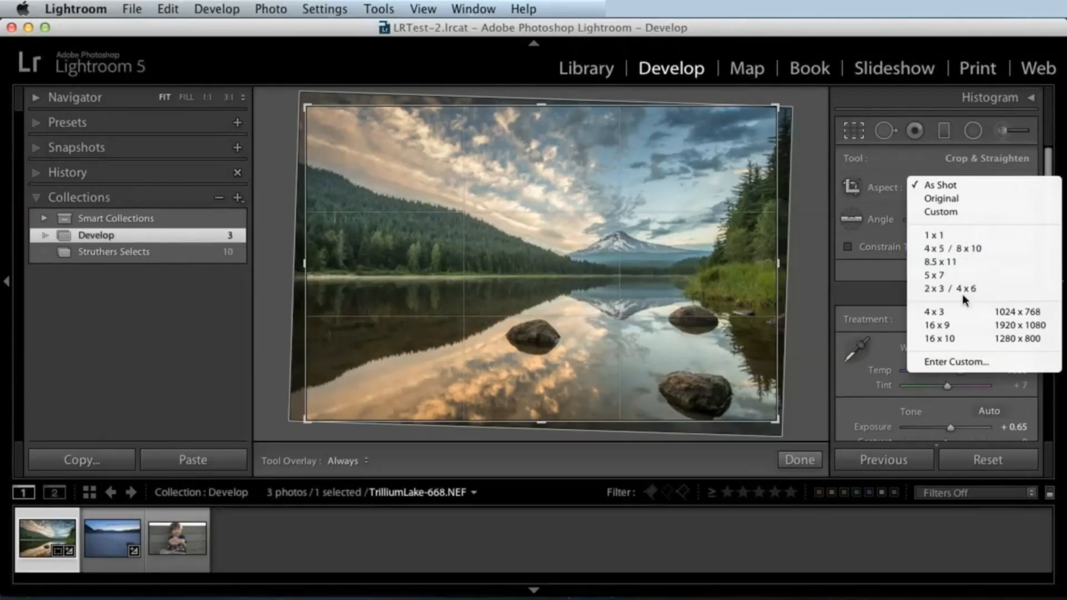
click(886, 272)
Try resizing the export of TrilliumLake-668.NEF by Width & Height in inches and cancel the export
click(133, 10)
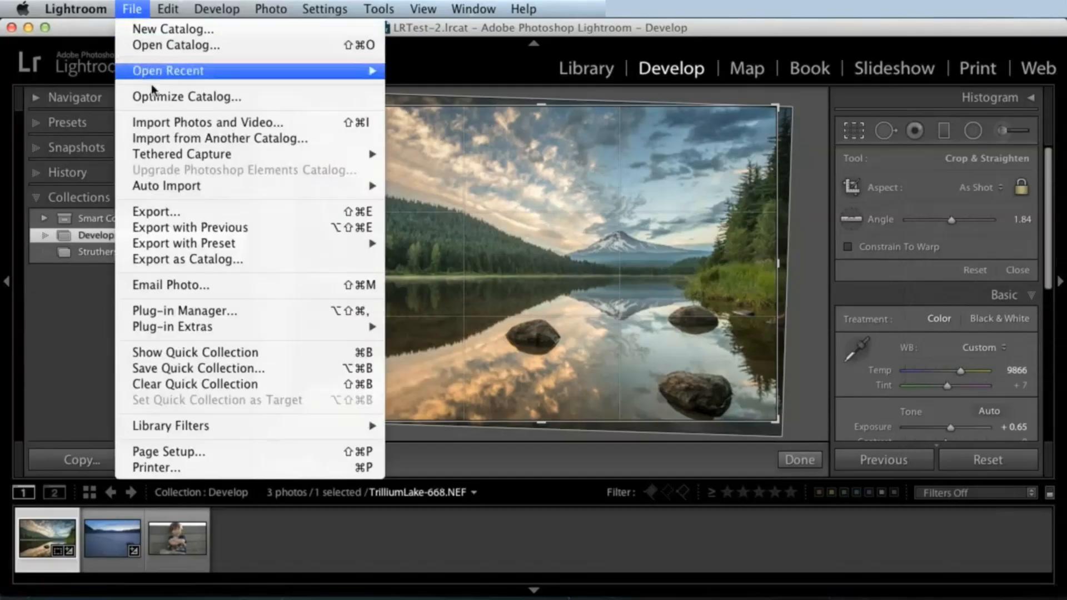
click(151, 210)
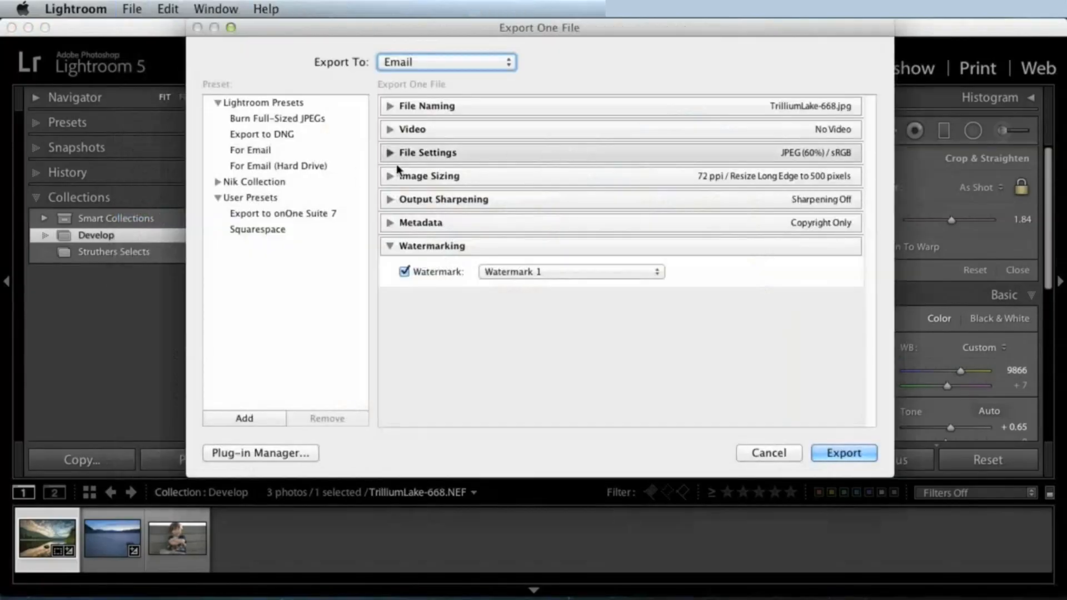
click(420, 176)
click(516, 204)
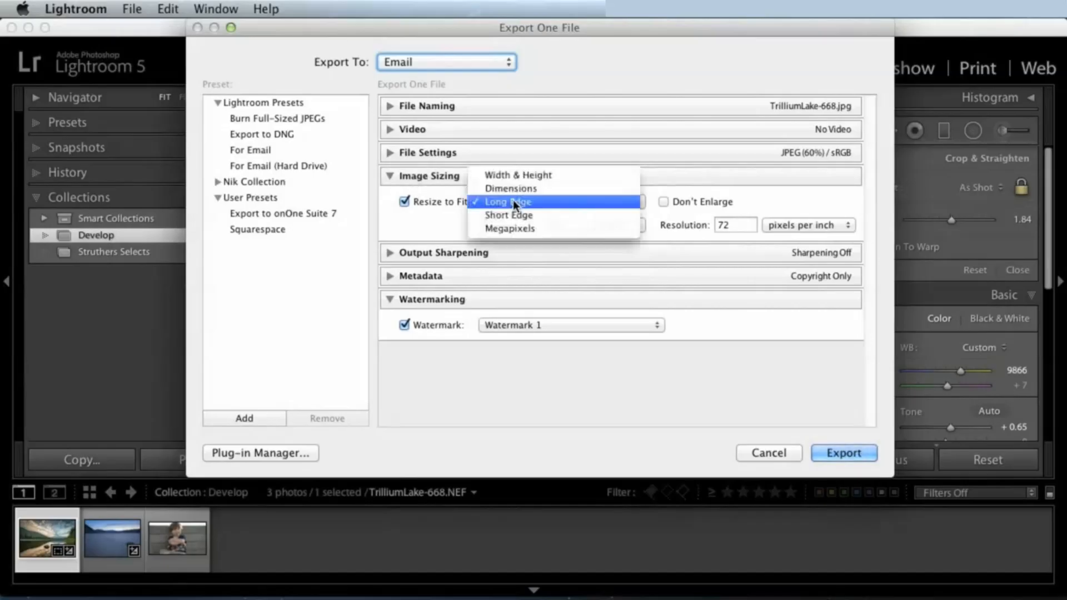
click(511, 175)
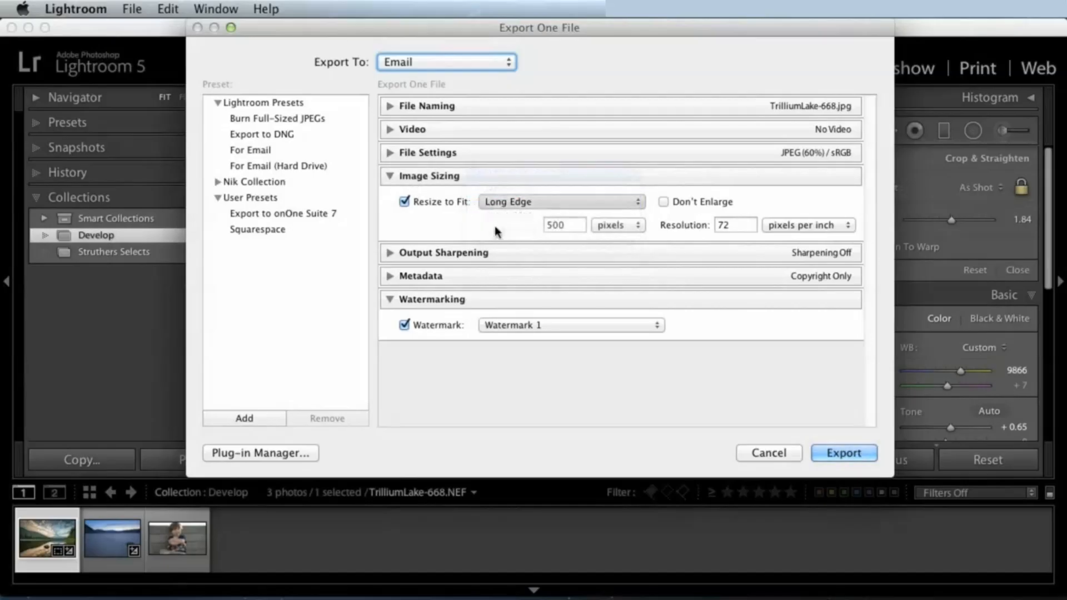
click(607, 223)
click(612, 242)
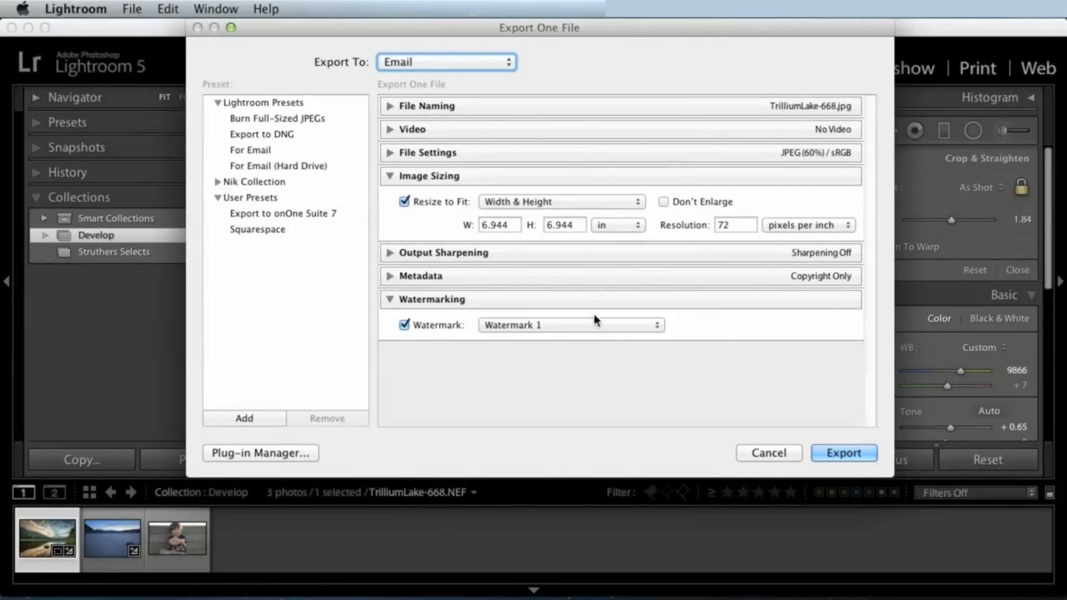
click(774, 455)
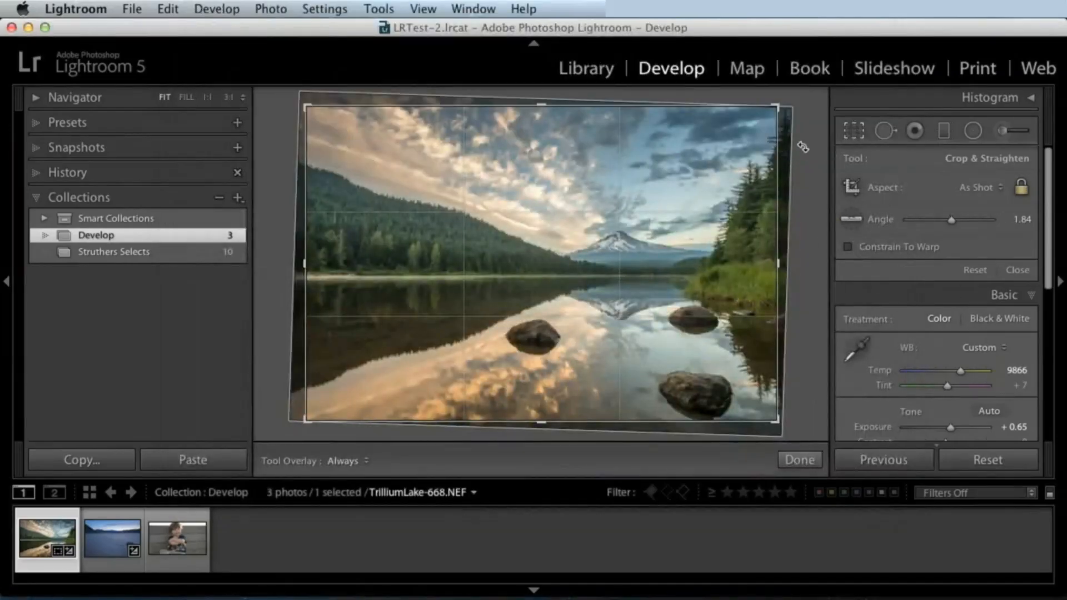
Check the File commands and the crop aspect ratio list again, including 2 x 3 / 4 x 6, and close the crop tool
click(135, 9)
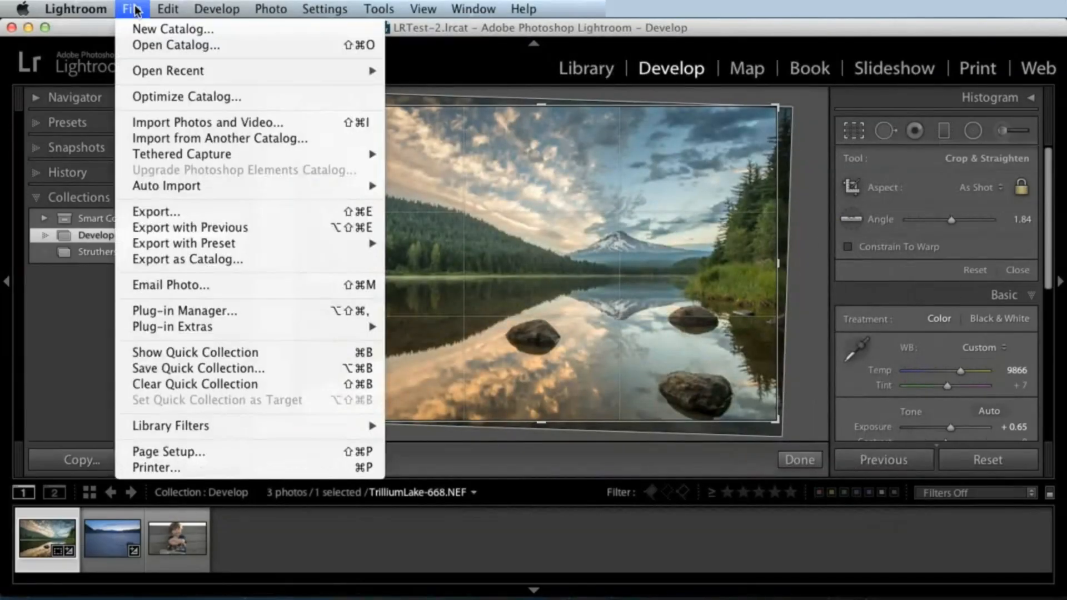
click(135, 9)
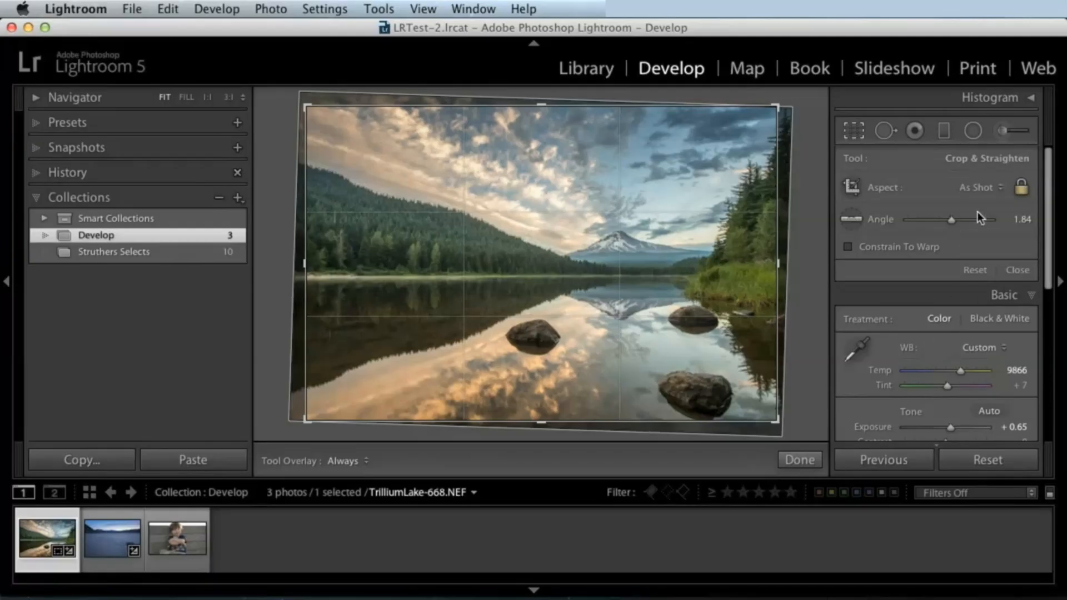
click(972, 187)
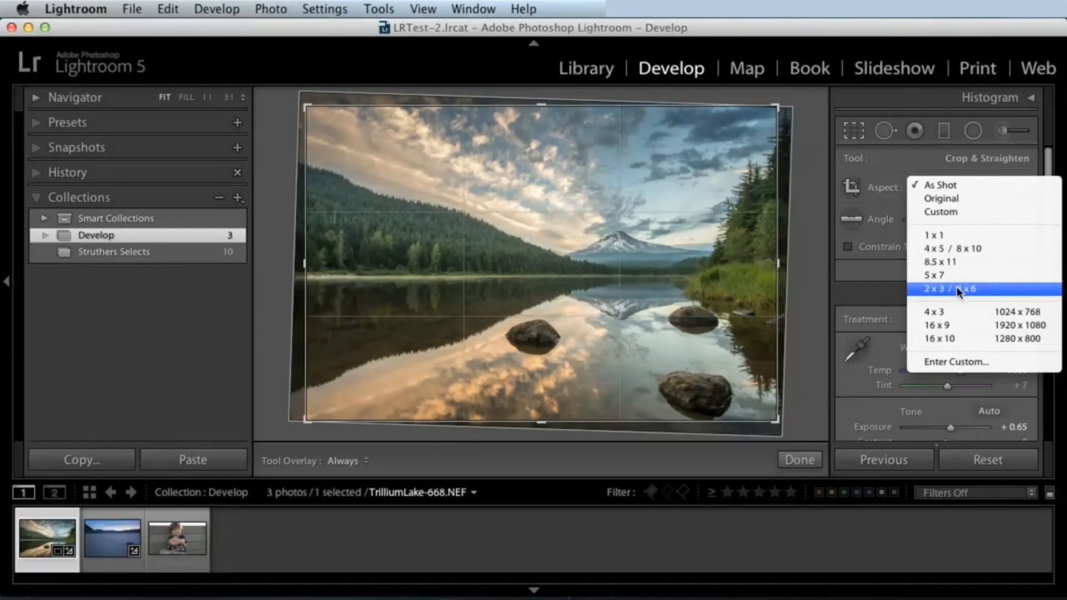
click(870, 272)
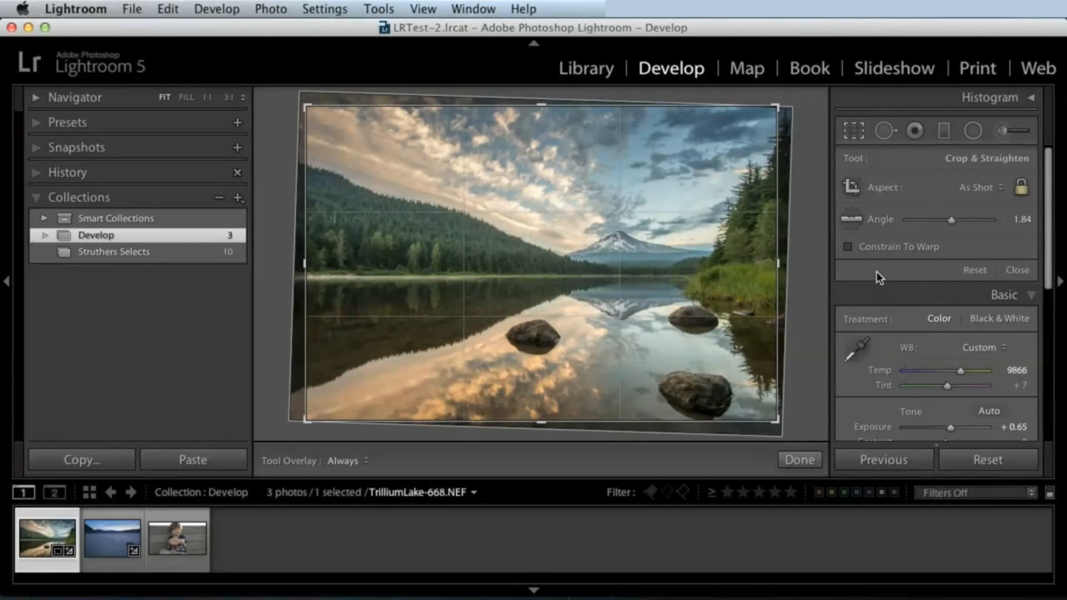
key(r)
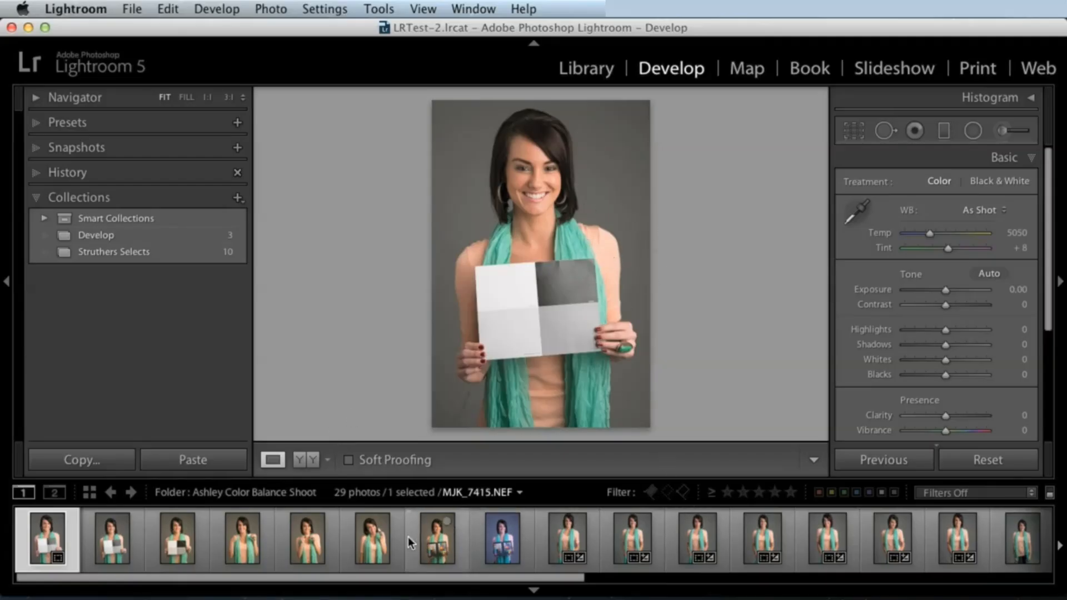
Open MJK_7411.NEF in the Ashley Color Balance Shoot folder and review its white balance presets
click(183, 542)
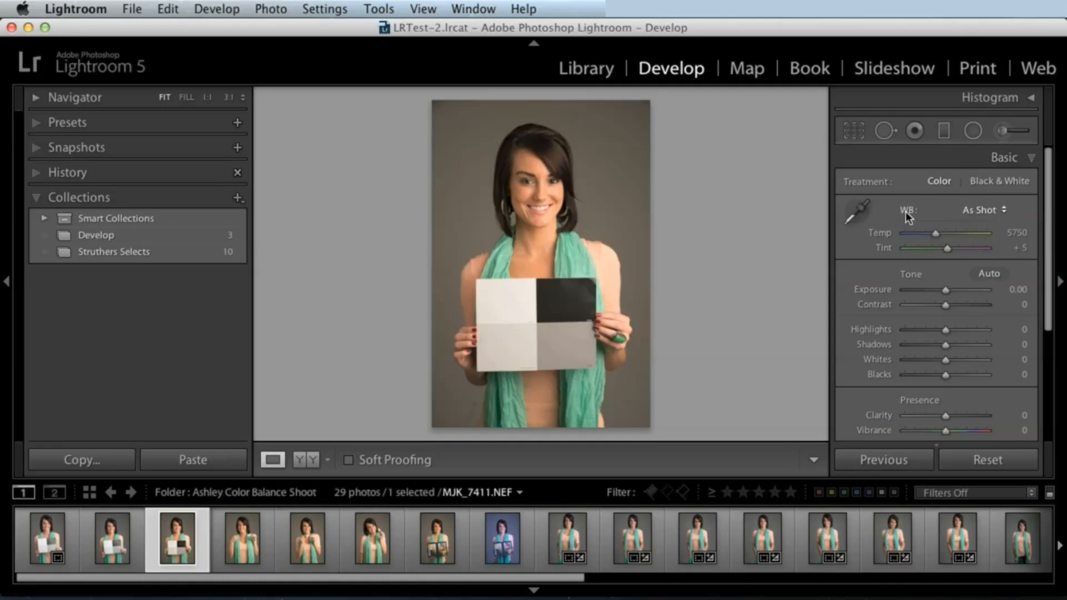
click(979, 210)
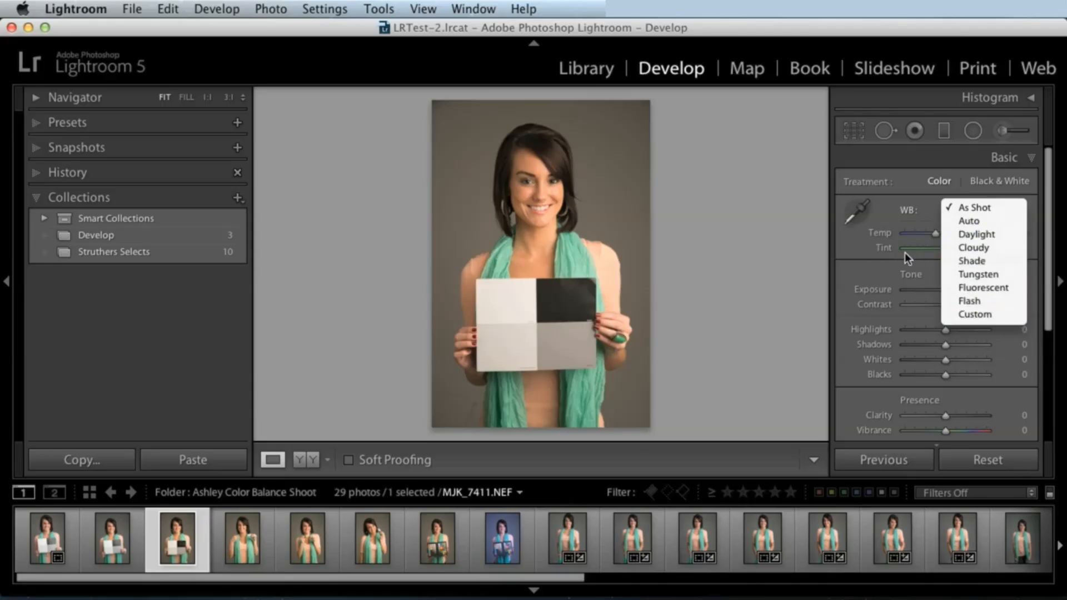
click(862, 251)
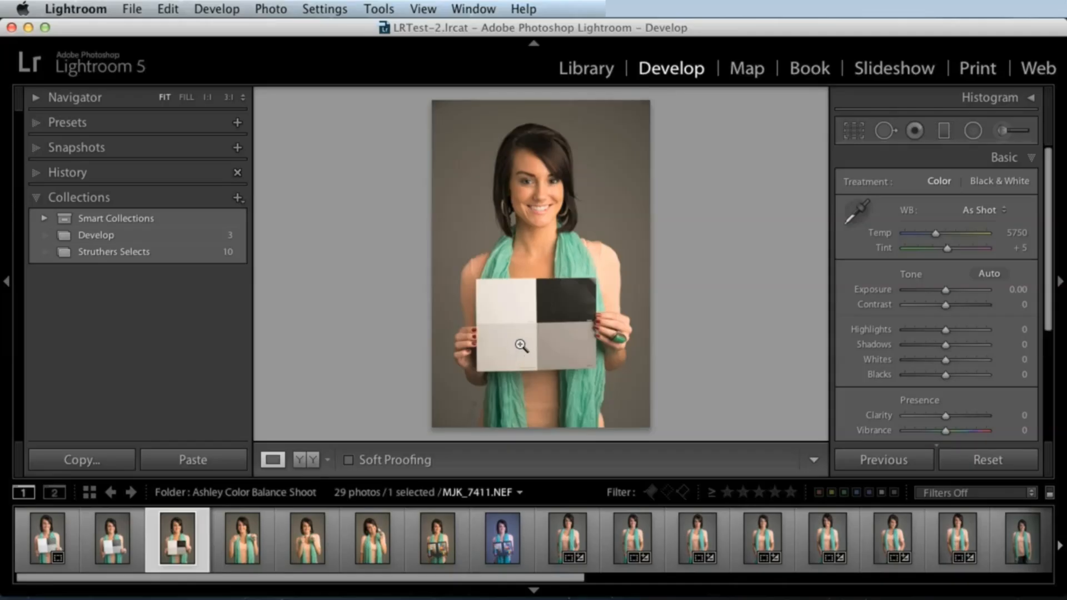
Try sampling the card's light gray patch with the White Balance Selector twice, undoing each correction
click(860, 210)
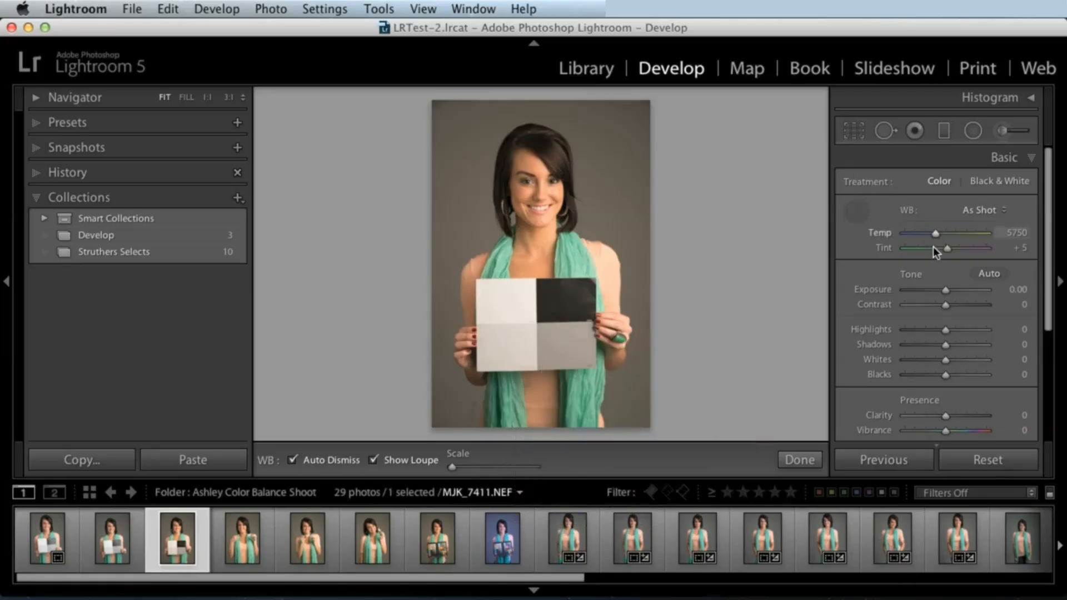
click(504, 348)
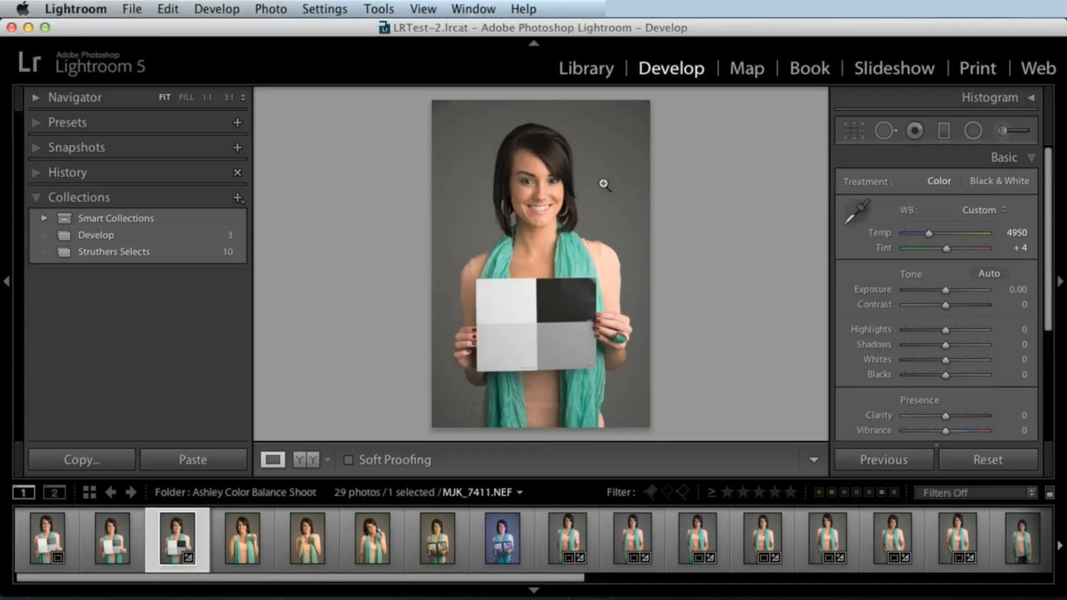
key(super+z)
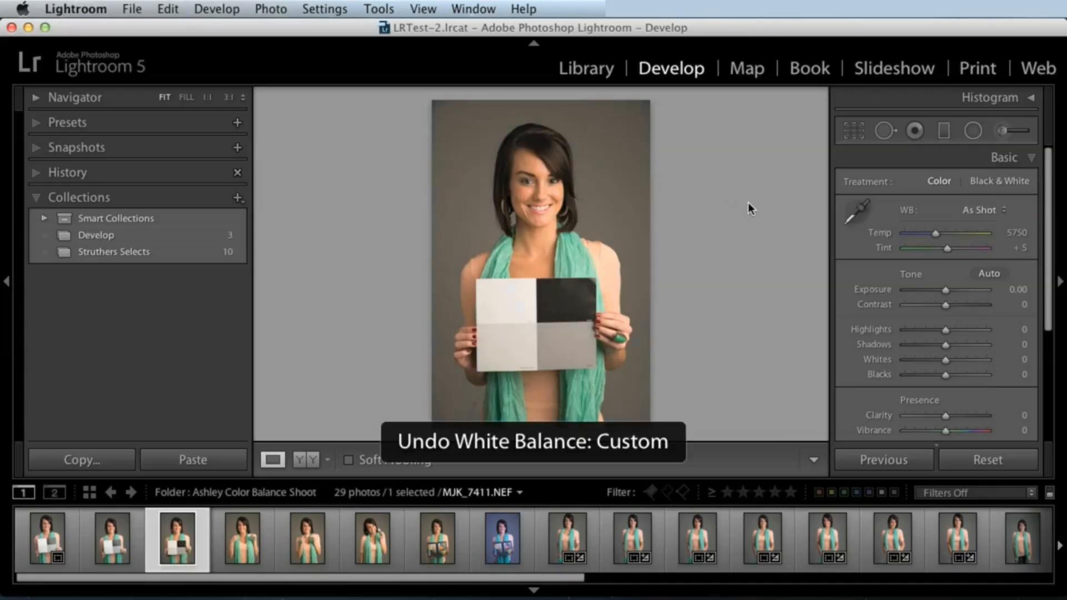
click(853, 211)
click(510, 345)
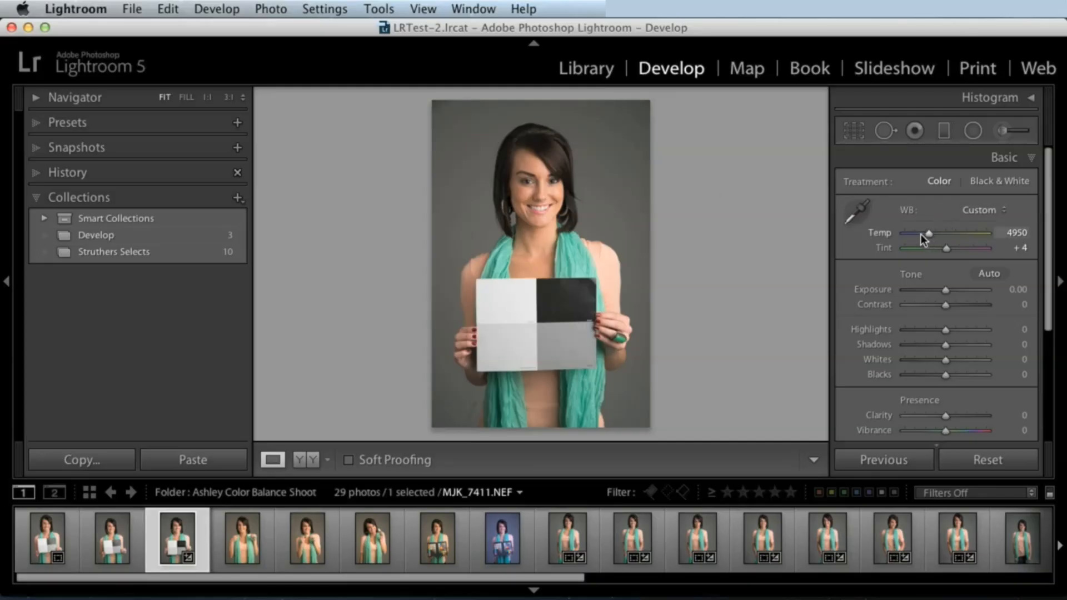
key(super+z)
Warm MJK_7411.NEF to a Temp of 7998, and neutralize it by sampling white balance from the card's light gray patch
mouse_move(938, 232)
mouse_down()
mouse_move(963, 235)
mouse_move(952, 232)
mouse_up()
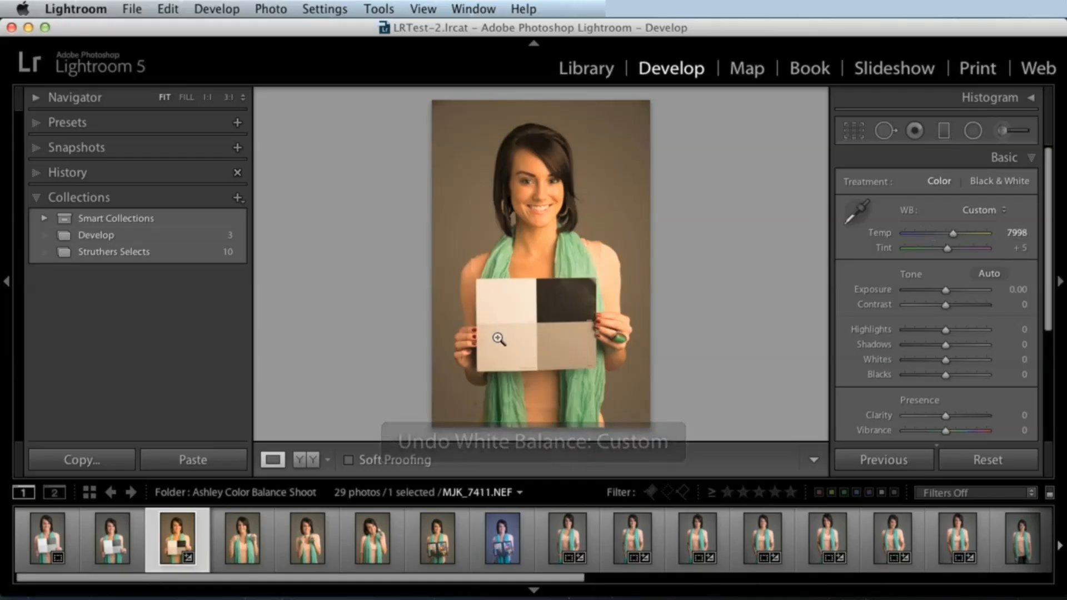
click(858, 211)
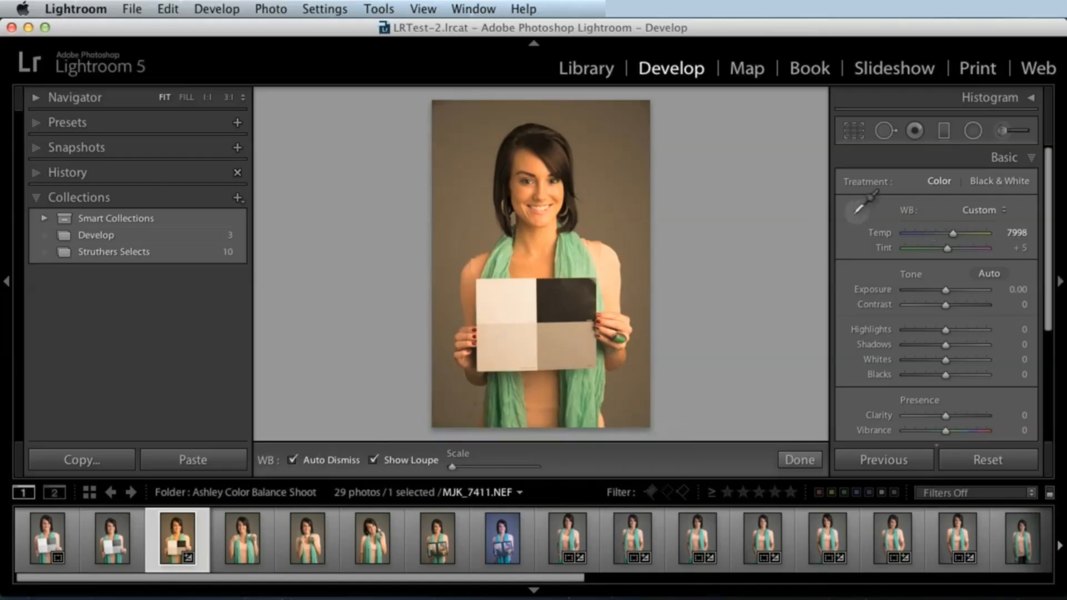
click(516, 334)
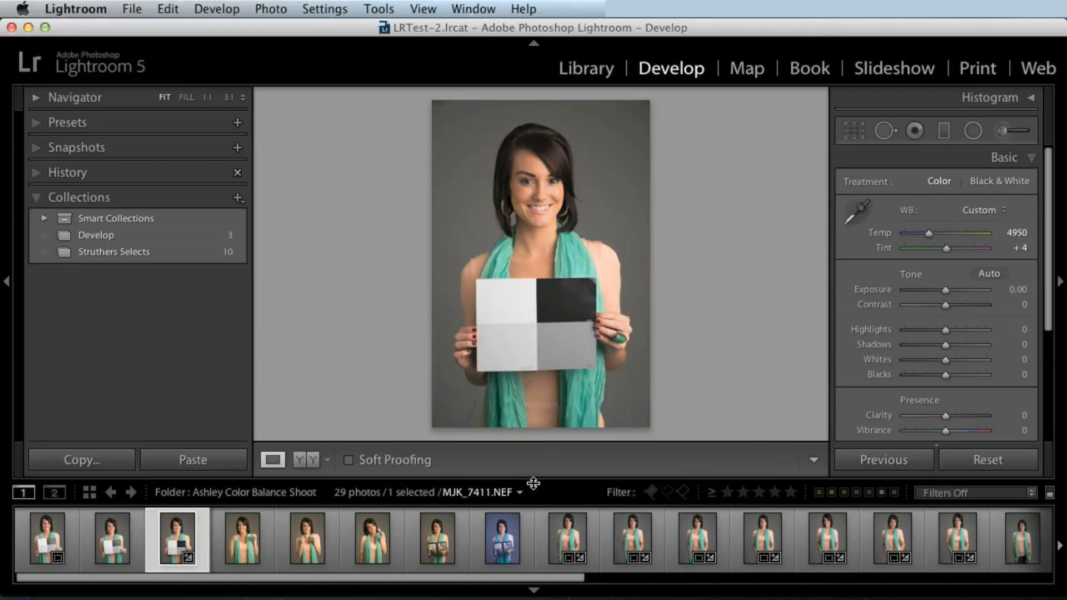
Compare MJK_7426.NEF with MJK_7411.NEF and correct MJK_7426.NEF's white balance by sampling the gray backdrop
click(502, 538)
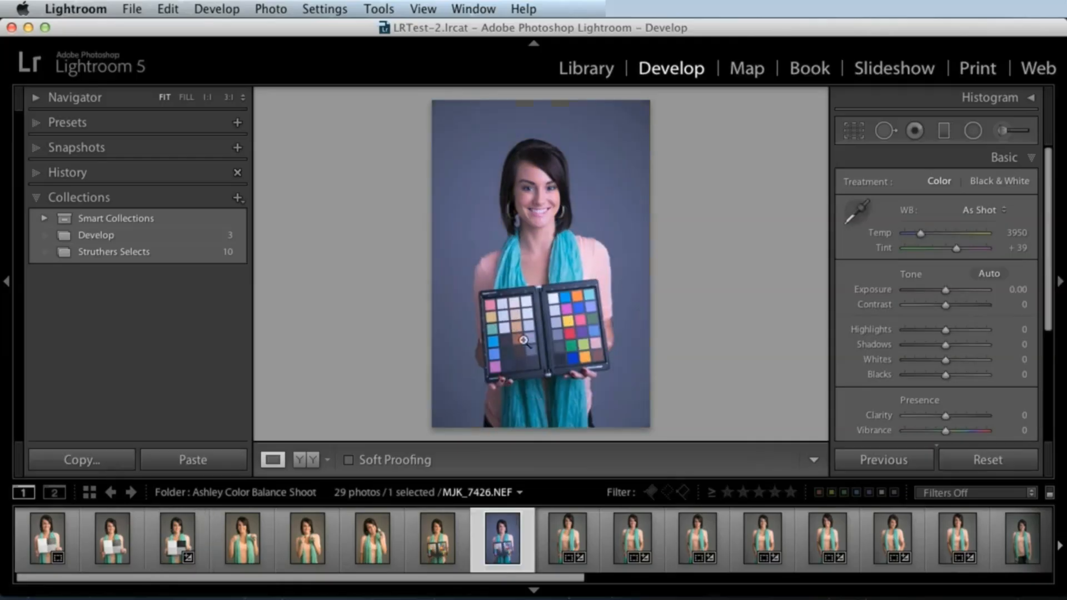
click(170, 535)
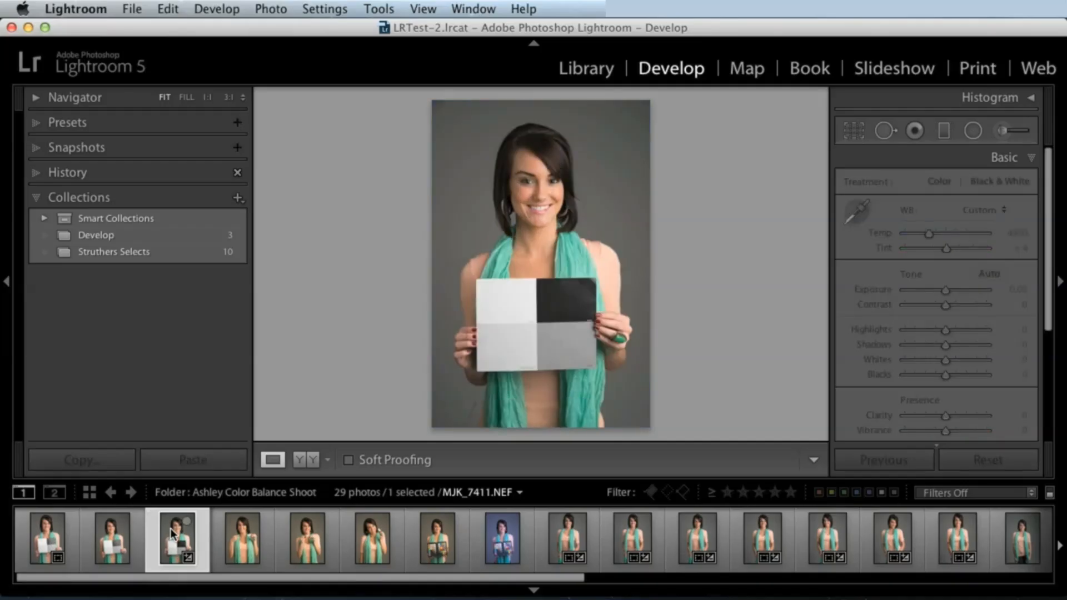
click(500, 535)
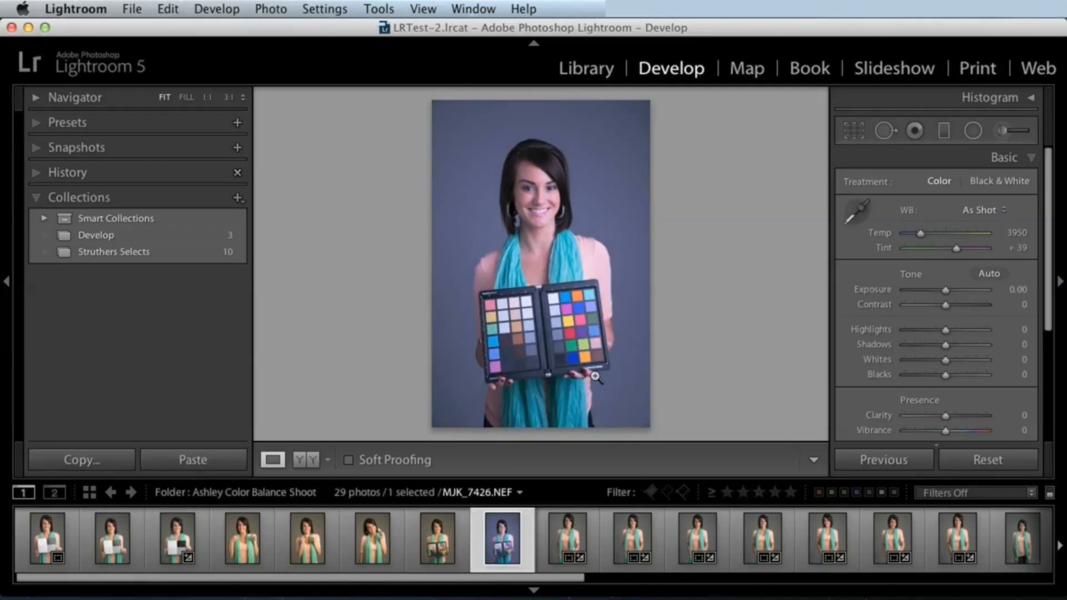
click(858, 209)
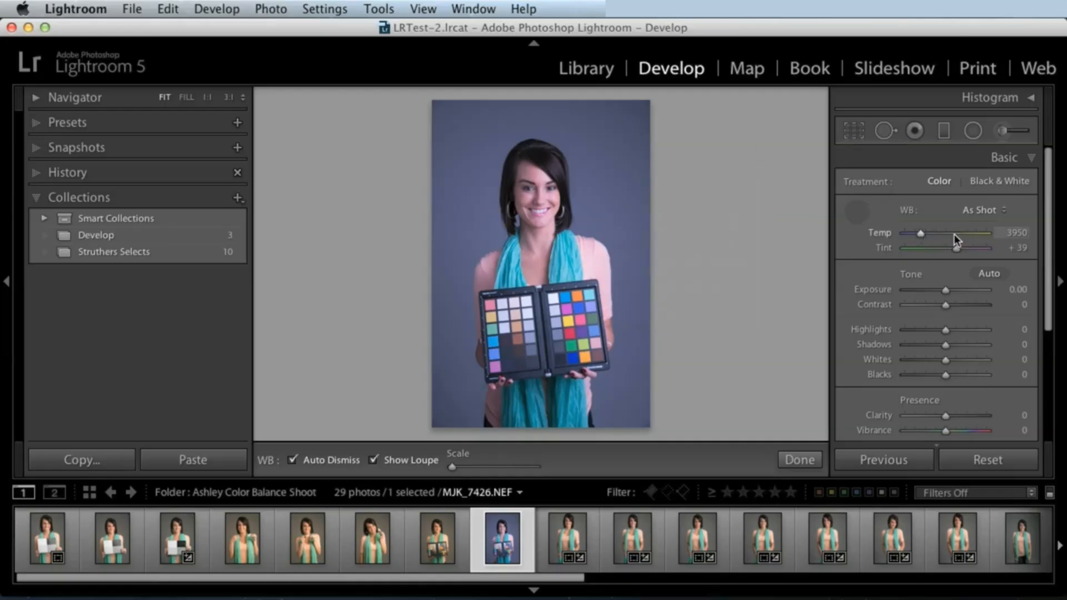
click(594, 144)
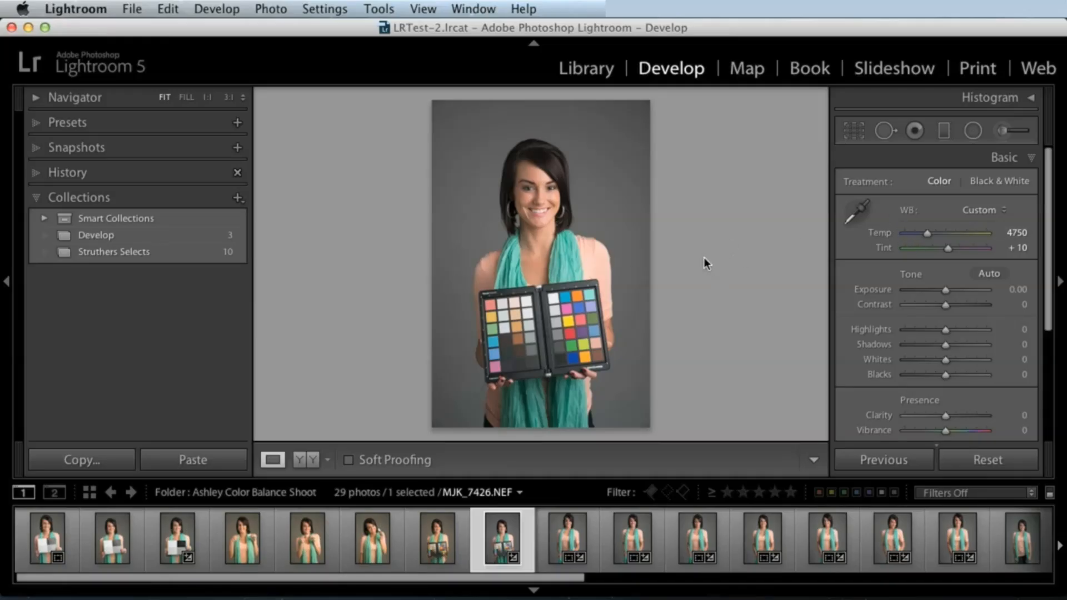
Return to MJK_7411.NEF and sample its white balance from the card's light gray patch again
click(171, 542)
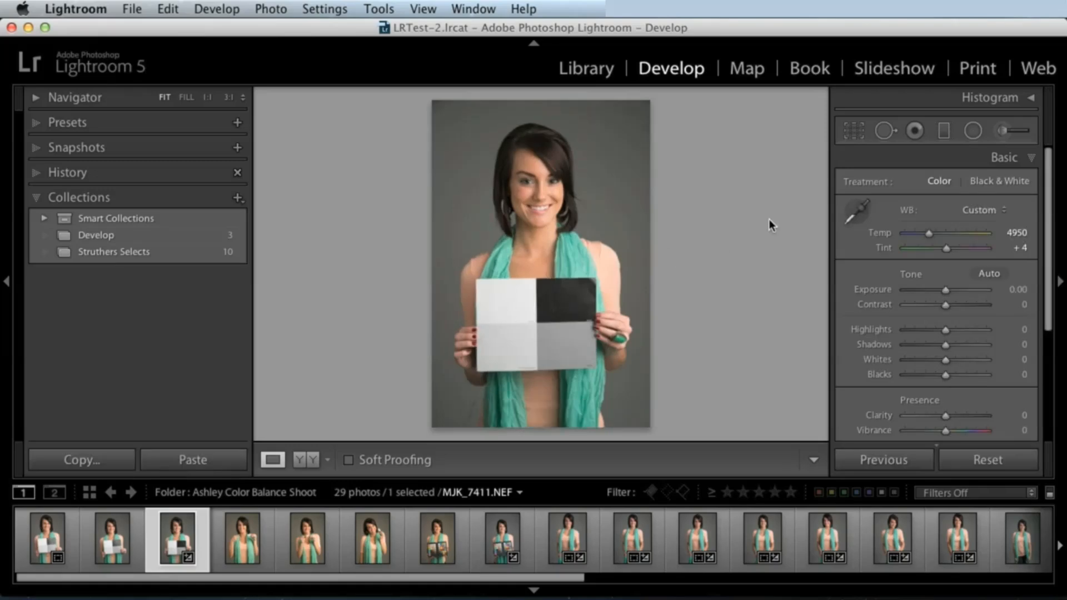
click(857, 211)
click(509, 355)
Open MJK_6838.NEF from the Develop collection
click(171, 240)
click(94, 542)
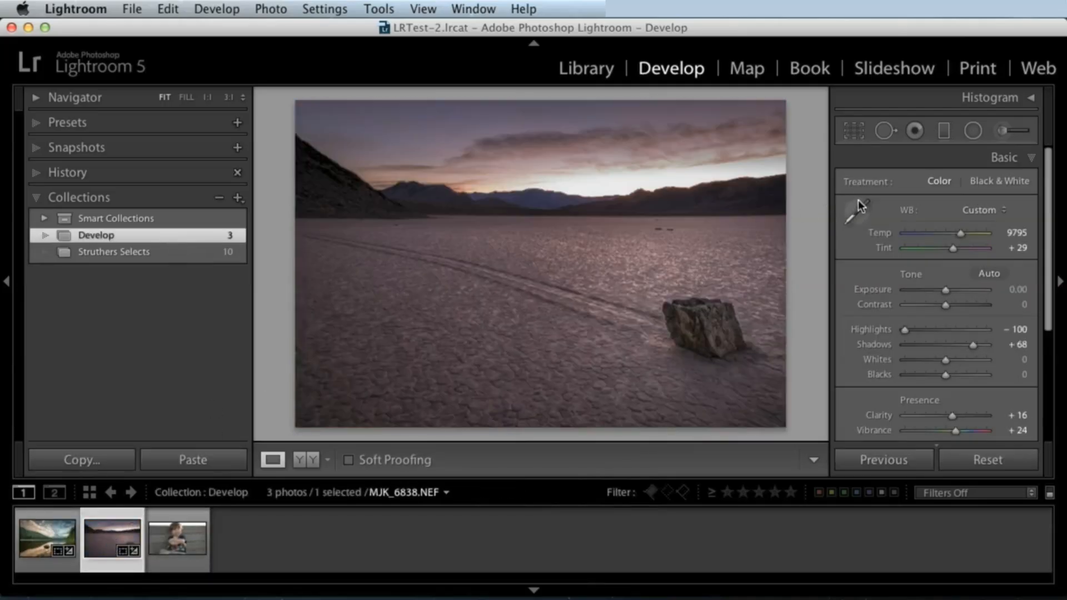
Try the Cloudy and Daylight white balance presets on the desert photo, undoing both changes
click(975, 211)
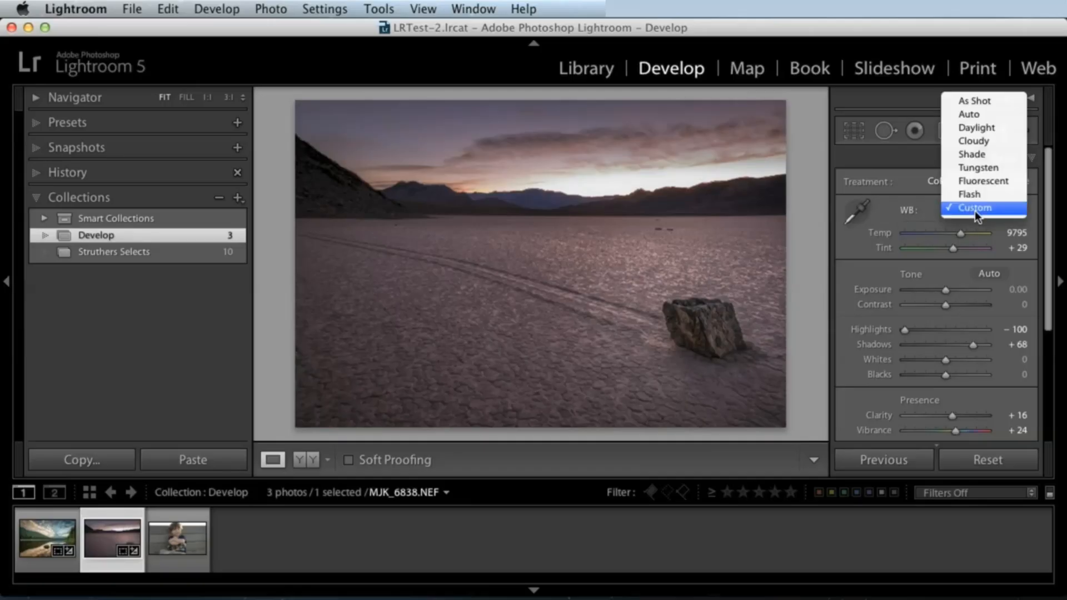
click(970, 141)
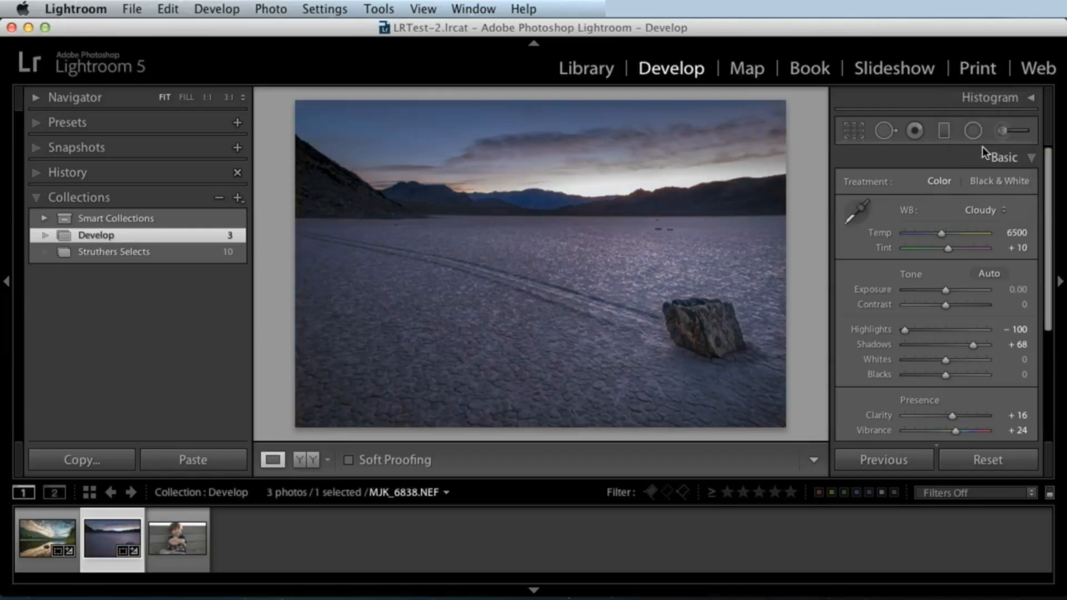
click(978, 202)
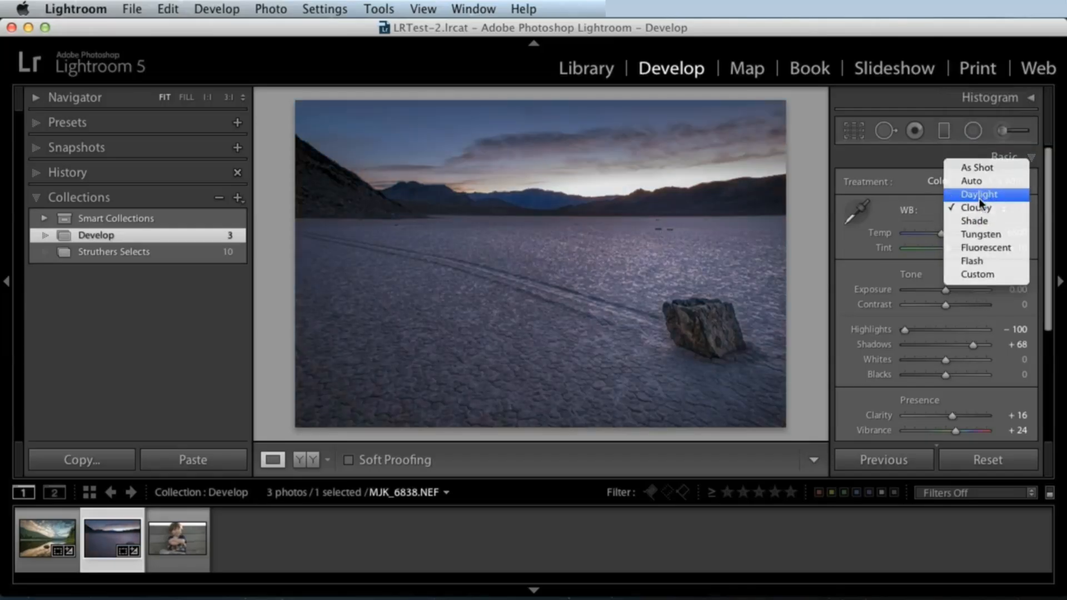
click(979, 193)
key(super+z)
key(super+z)
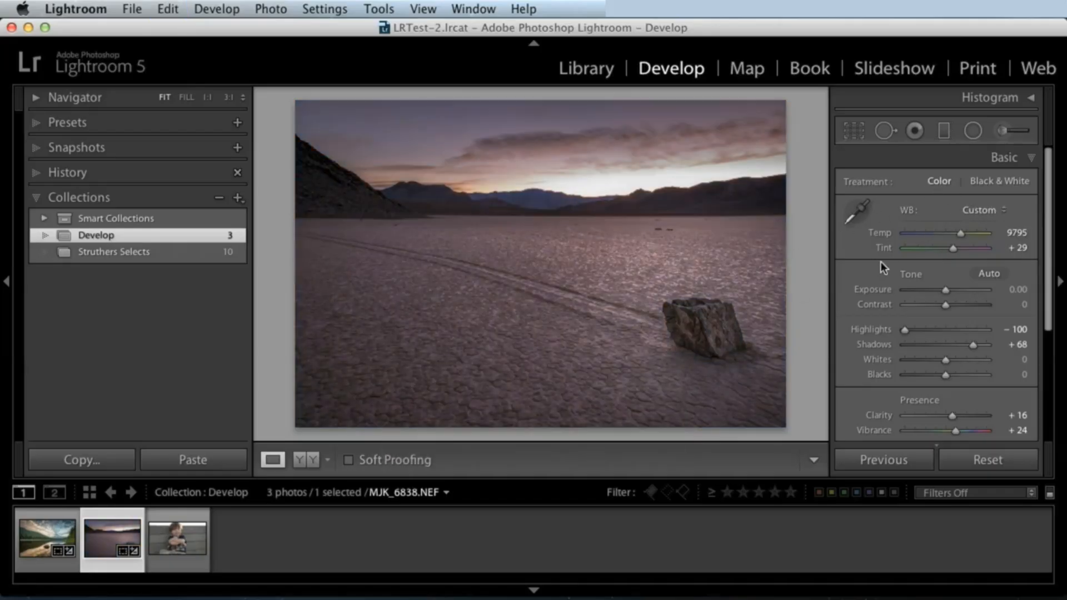
click(976, 211)
click(976, 209)
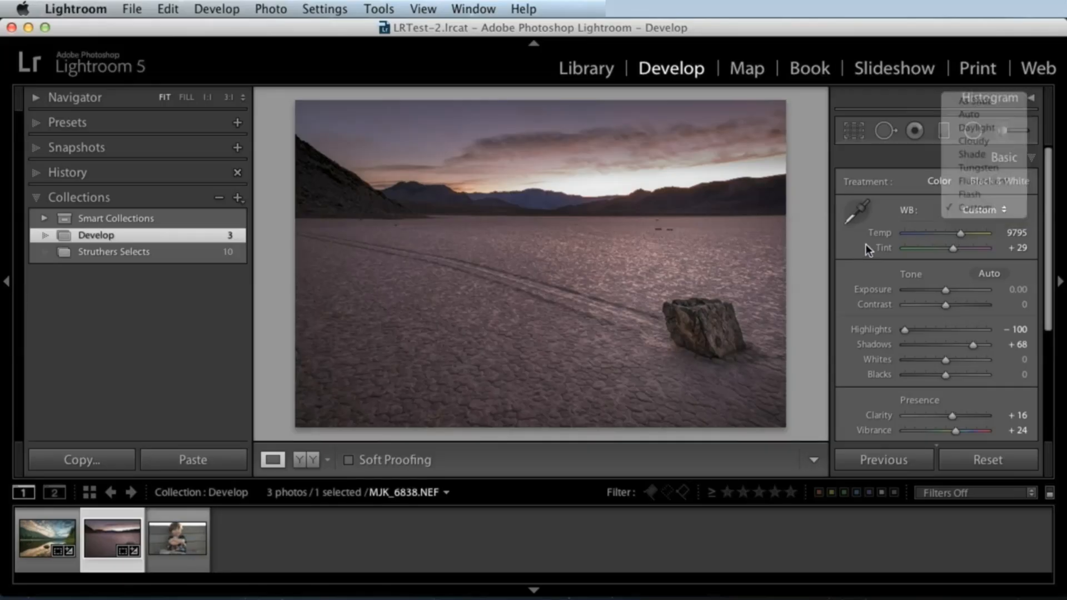
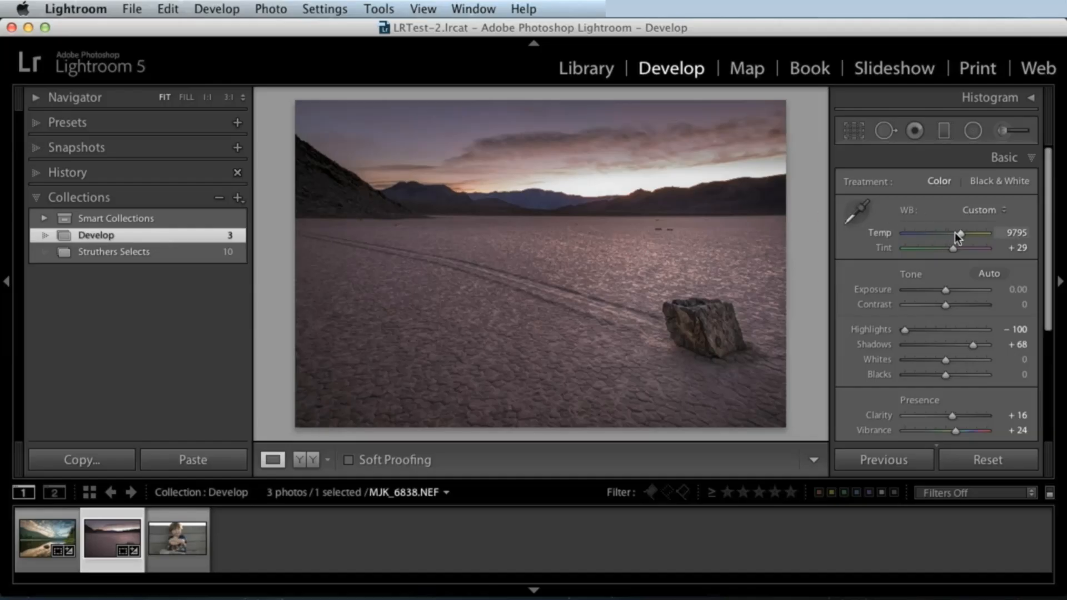
Cool the desert photo's white balance by hand to a Temp of 6120 and a Tint of +35
mouse_move(957, 232)
mouse_down()
mouse_move(928, 233)
mouse_move(958, 249)
mouse_up()
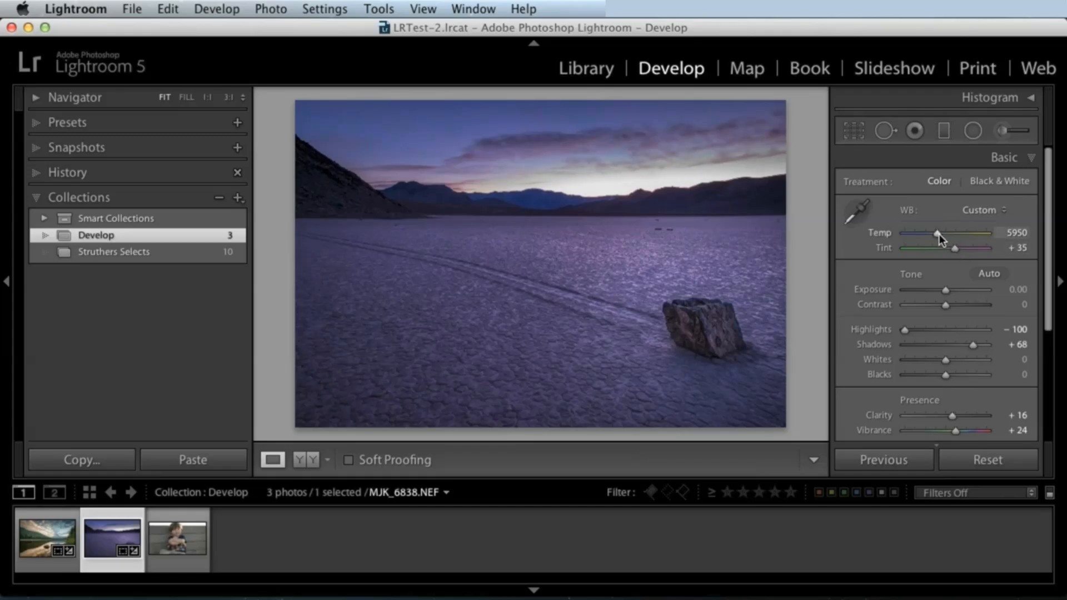
drag(940, 235, 940, 234)
mouse_move(939, 232)
mouse_down()
mouse_move(929, 232)
mouse_move(979, 238)
mouse_move(929, 233)
mouse_move(939, 233)
mouse_up()
click(978, 210)
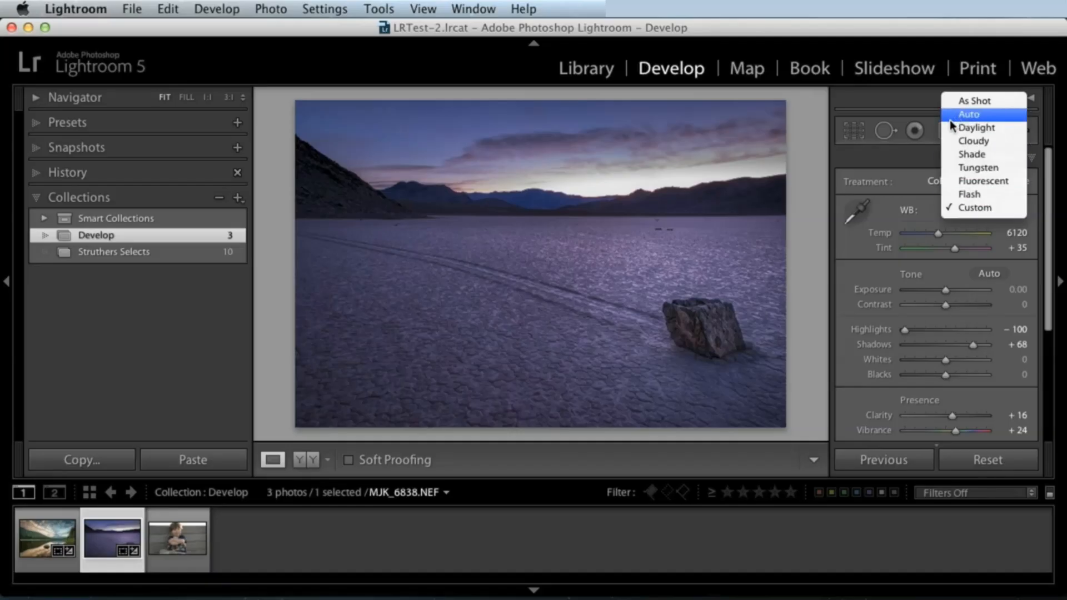
click(878, 245)
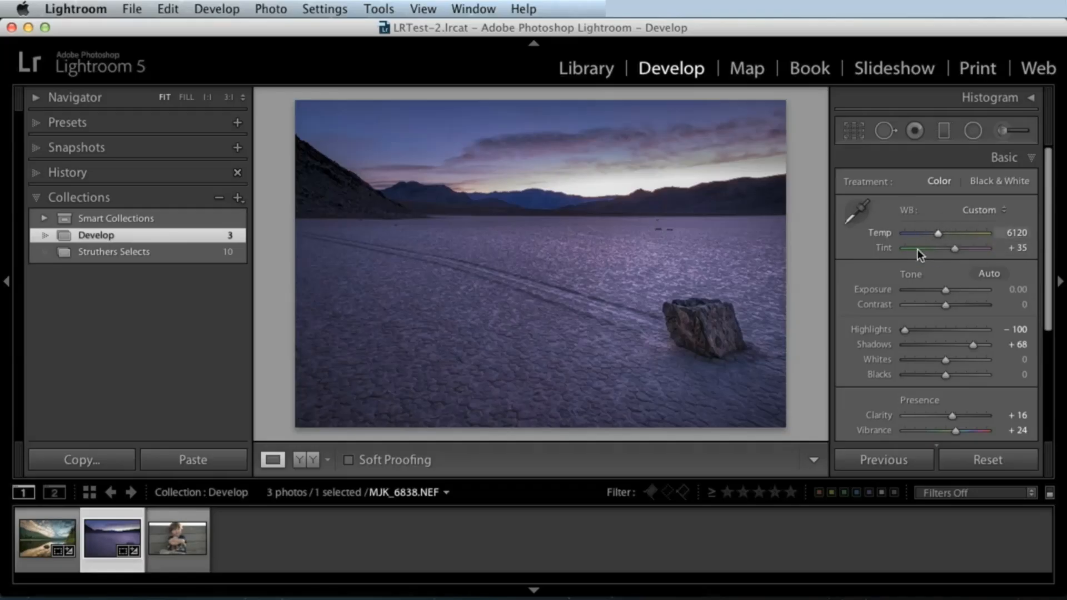
Apply the Cloudy white balance preset to the desert photo
click(975, 207)
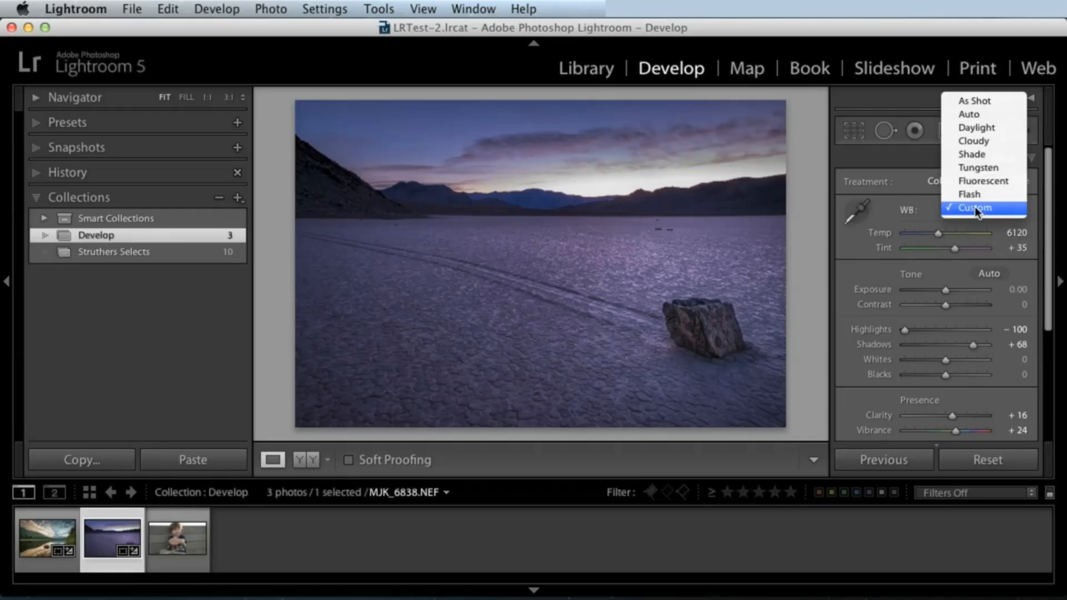
click(975, 141)
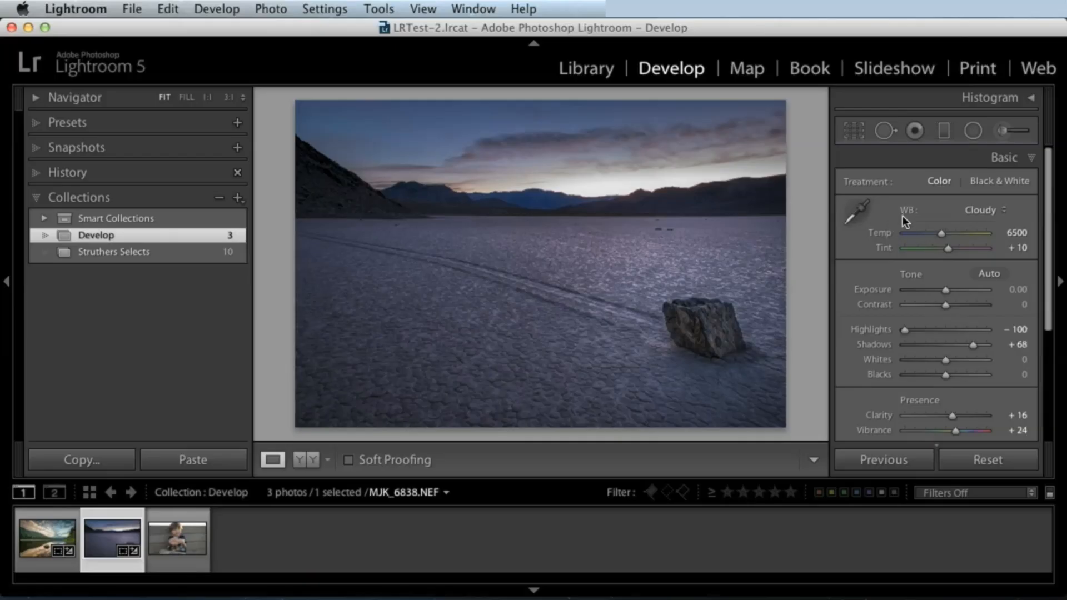
click(981, 209)
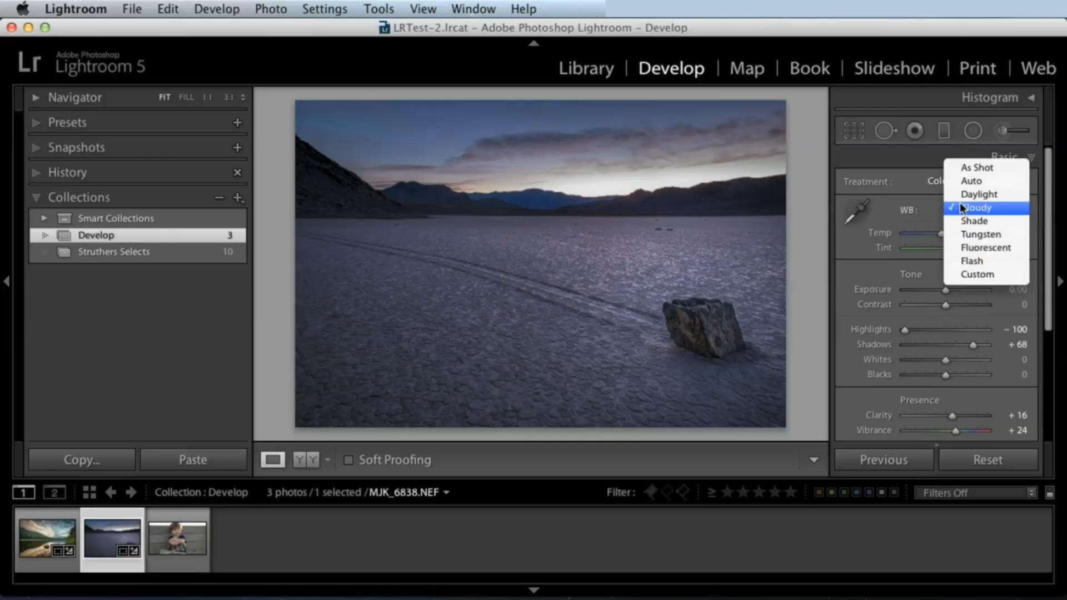
click(924, 218)
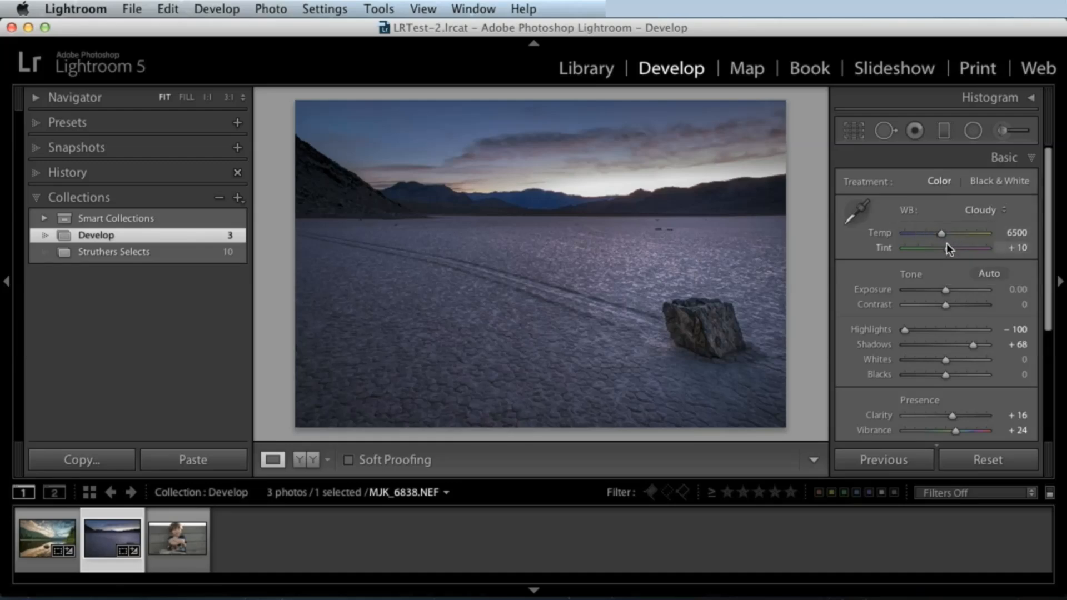
click(980, 212)
click(918, 202)
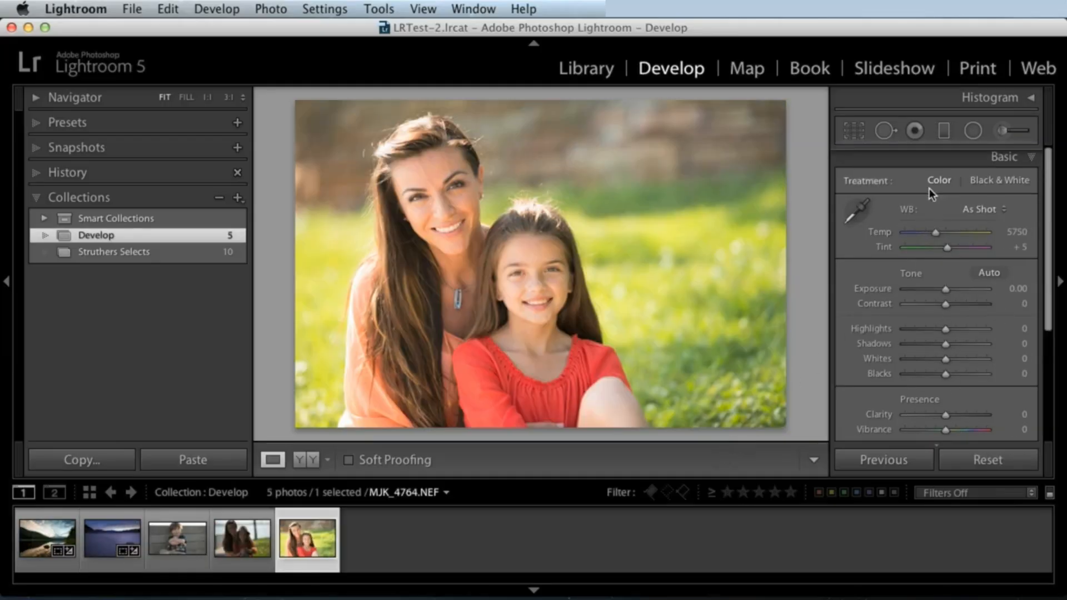
Try Exposure and Contrast changes on MJK_4764.NEF, resetting each, and raise Exposure slightly to +0.05
drag(1048, 207, 1047, 182)
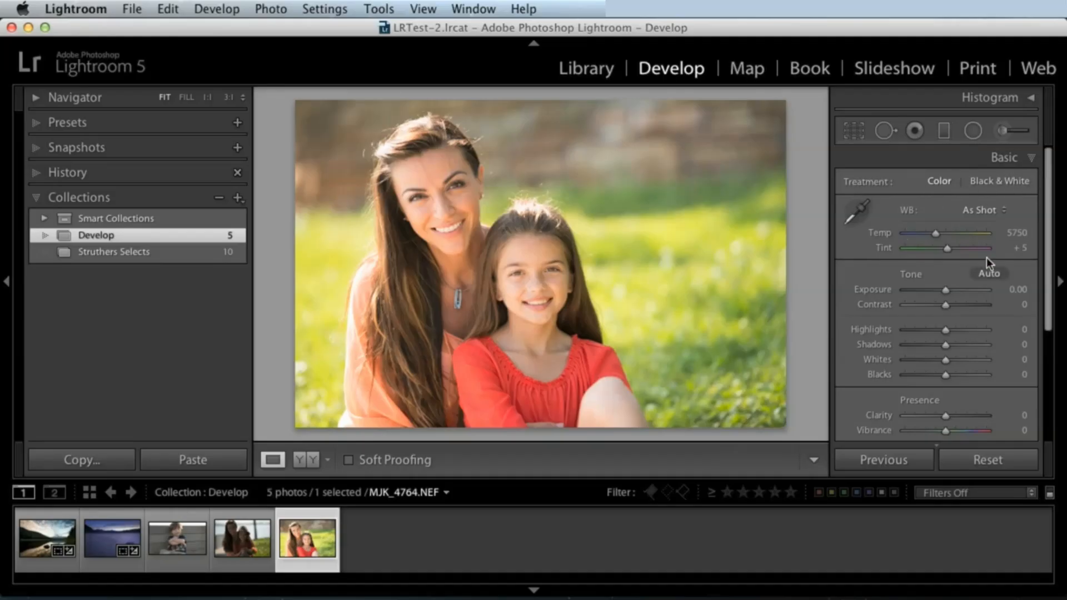
scroll(925, 206, down, 3)
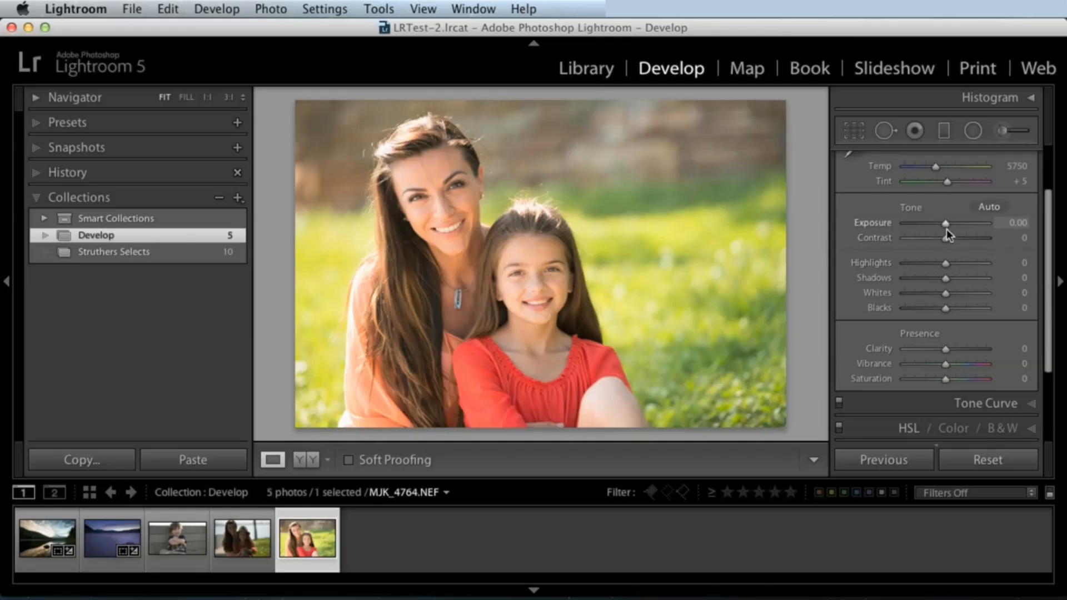
mouse_move(946, 222)
mouse_down()
mouse_move(965, 222)
mouse_move(929, 222)
mouse_move(947, 223)
mouse_up()
double_click(879, 222)
mouse_move(946, 239)
mouse_down()
mouse_move(967, 236)
mouse_move(948, 235)
mouse_up()
double_click(885, 237)
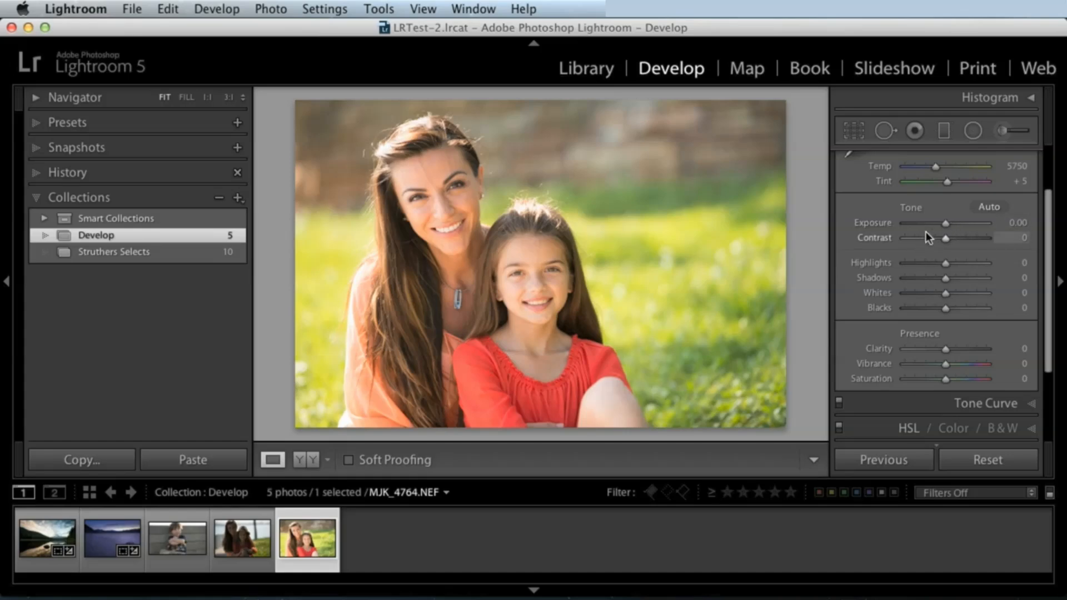
drag(948, 223, 946, 222)
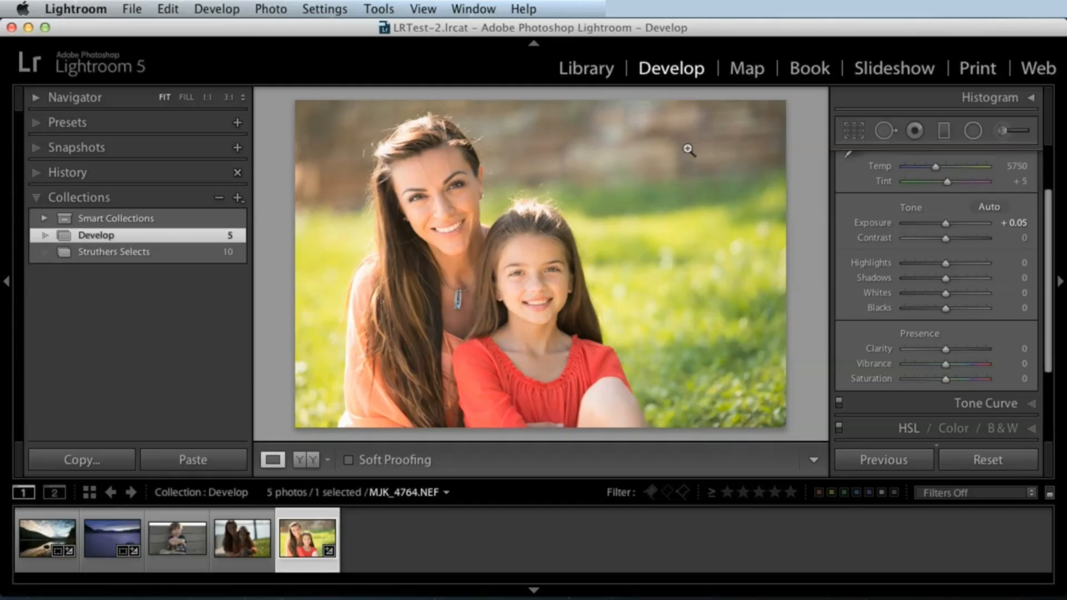
Display the histogram and turn on the highlight and shadow clipping warnings
drag(1049, 191, 1049, 176)
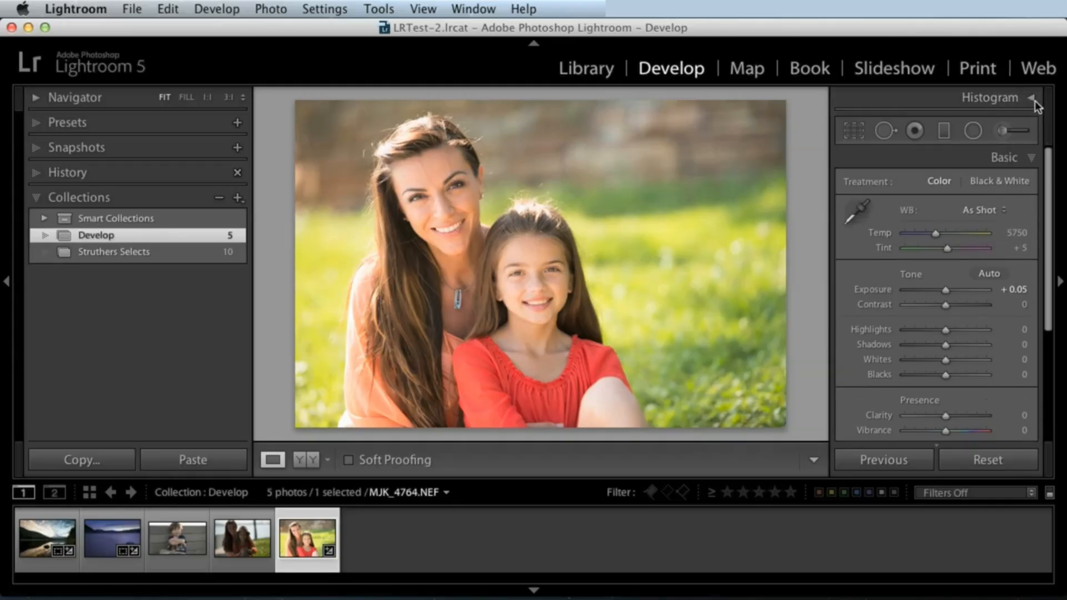
click(1031, 99)
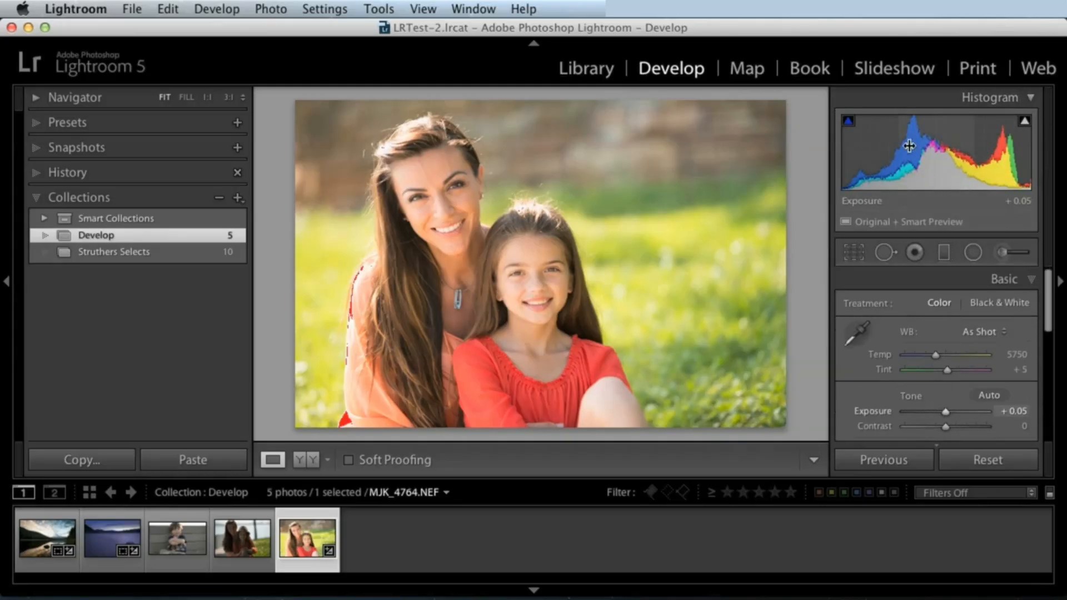
click(1025, 124)
click(847, 122)
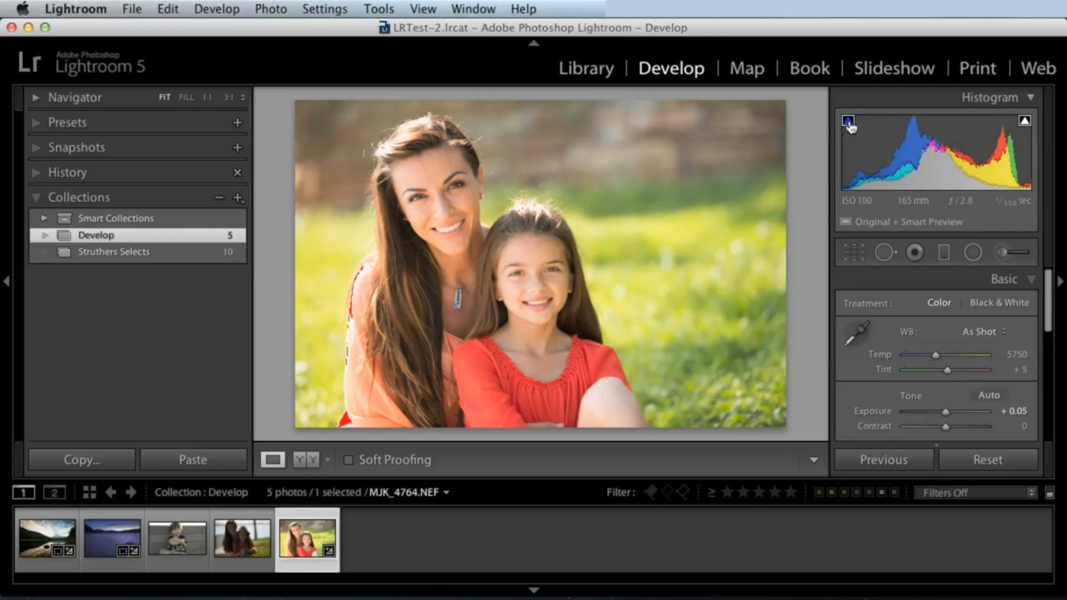
Try raising Exposure to +0.70 with the clipping warnings on, and reset it to 0.00
scroll(1048, 278, down, 3)
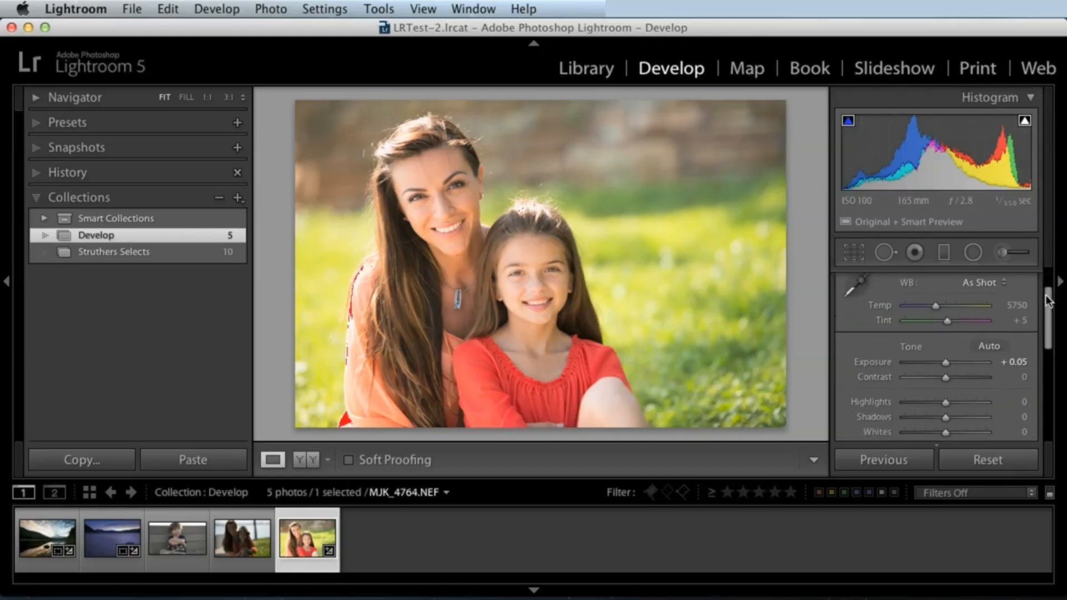
drag(949, 337, 954, 335)
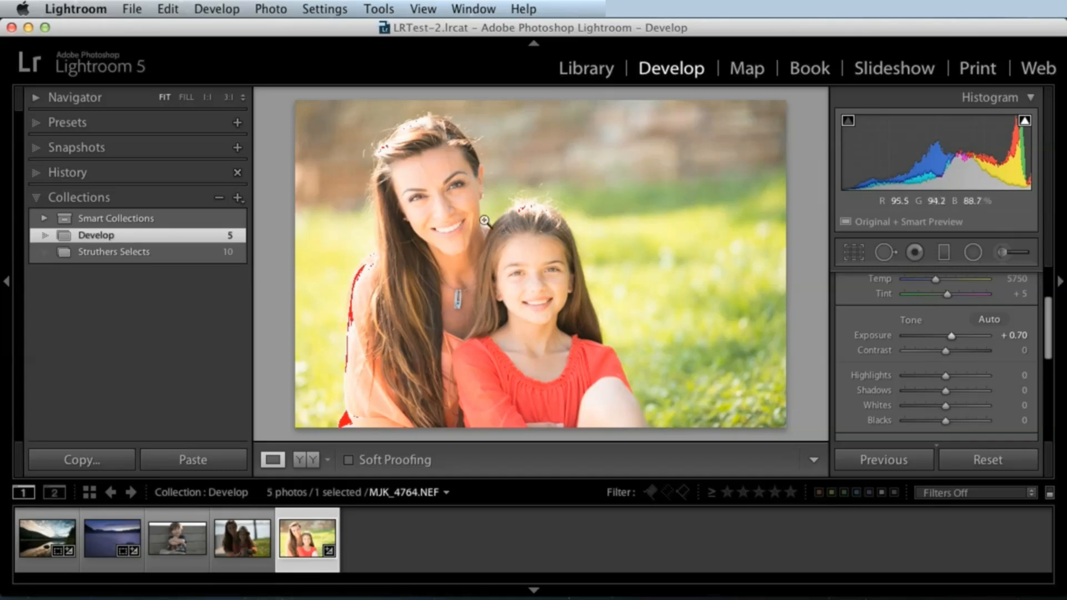
double_click(874, 331)
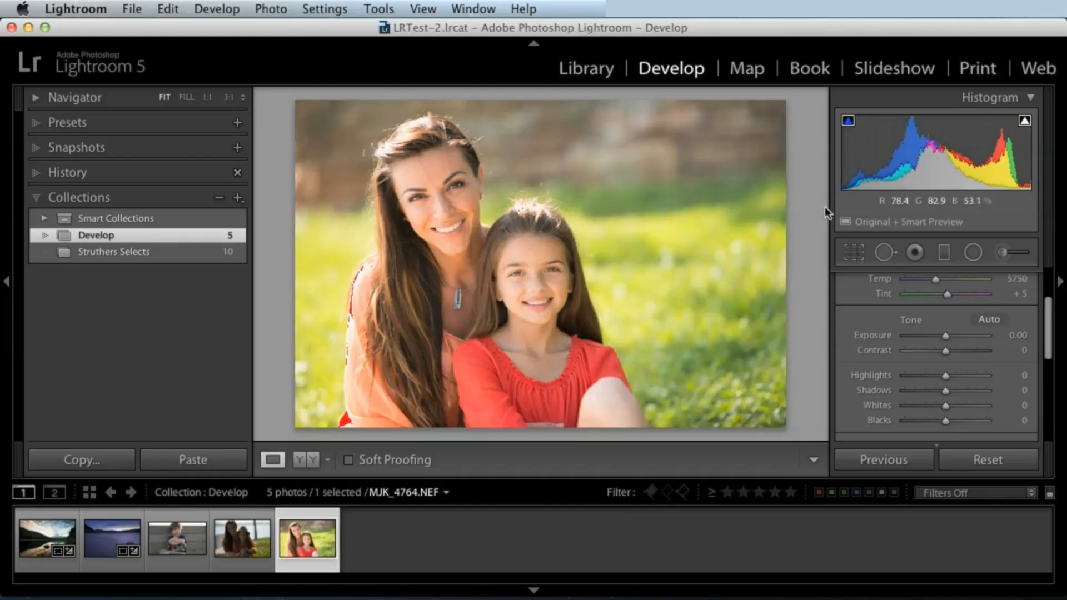
Turn off the highlight and shadow clipping warnings and collapse the histogram
click(1020, 122)
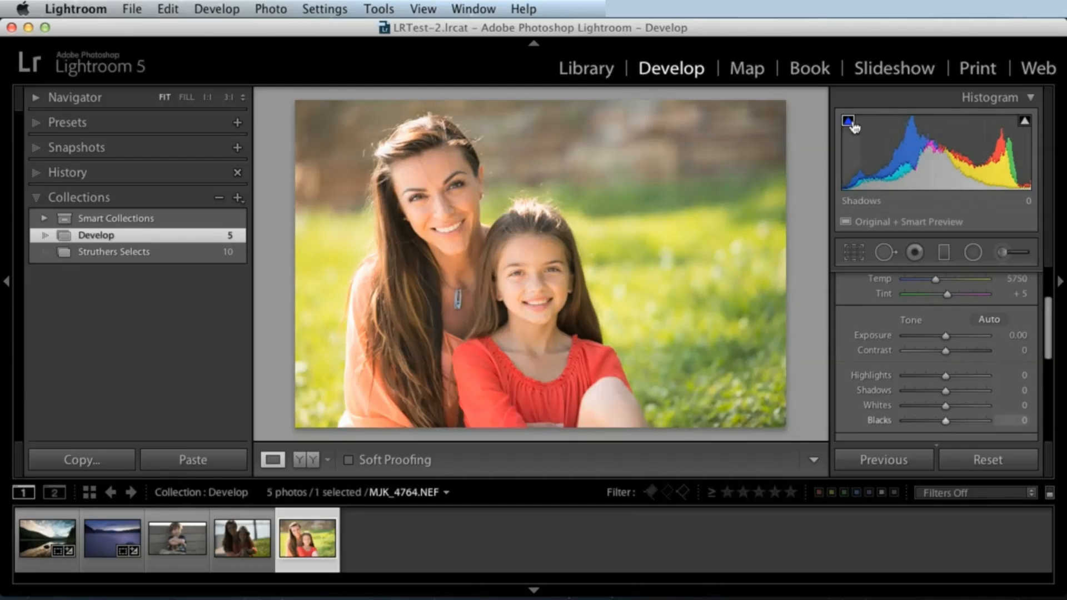
click(850, 129)
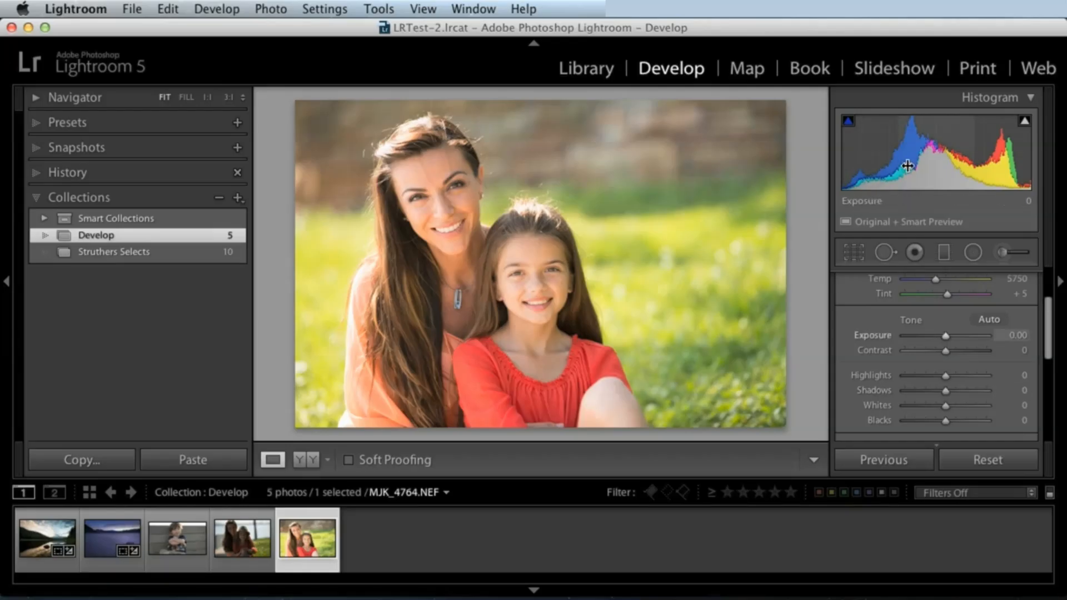
click(1022, 103)
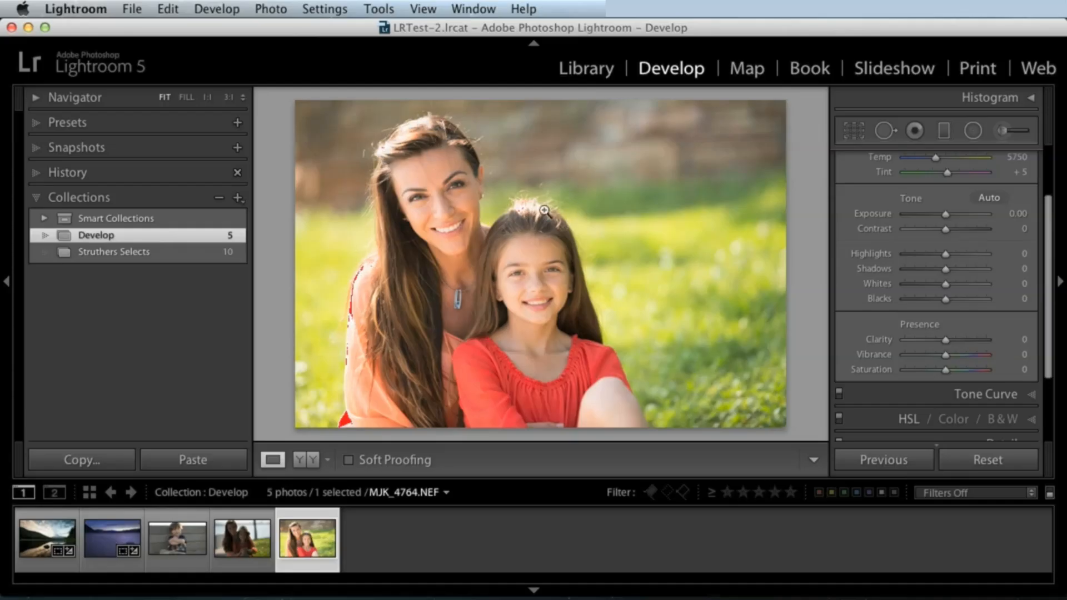
Recover tonal detail in the portrait by setting Highlights to -62 and Shadows to +20
drag(942, 254, 920, 255)
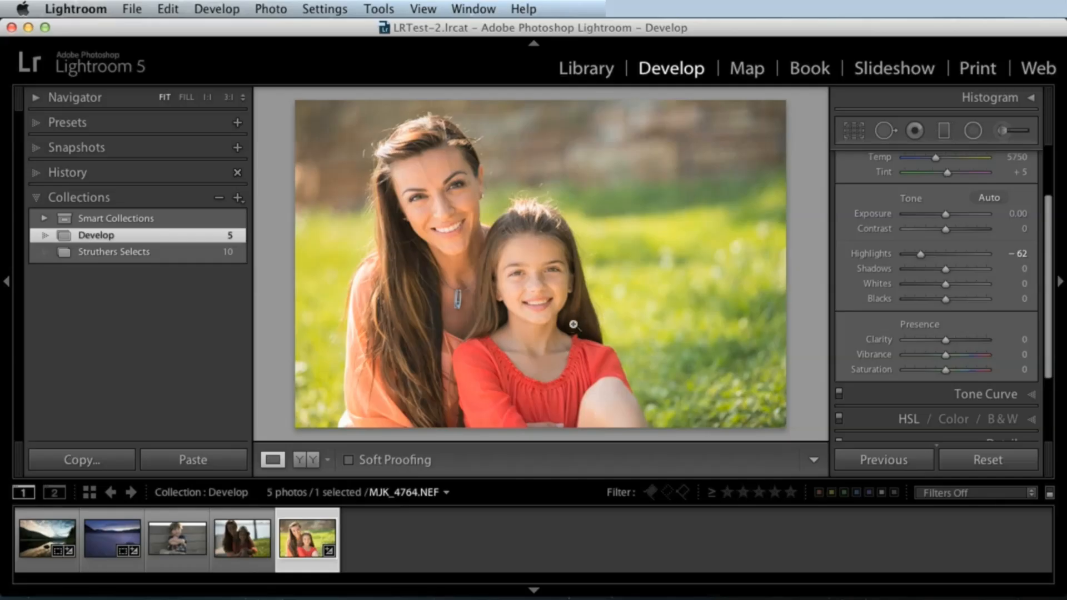
mouse_move(947, 269)
mouse_down()
mouse_move(970, 269)
mouse_move(952, 267)
mouse_up()
Set Whites to +8 while checking the highlight clipping preview
key(alt)
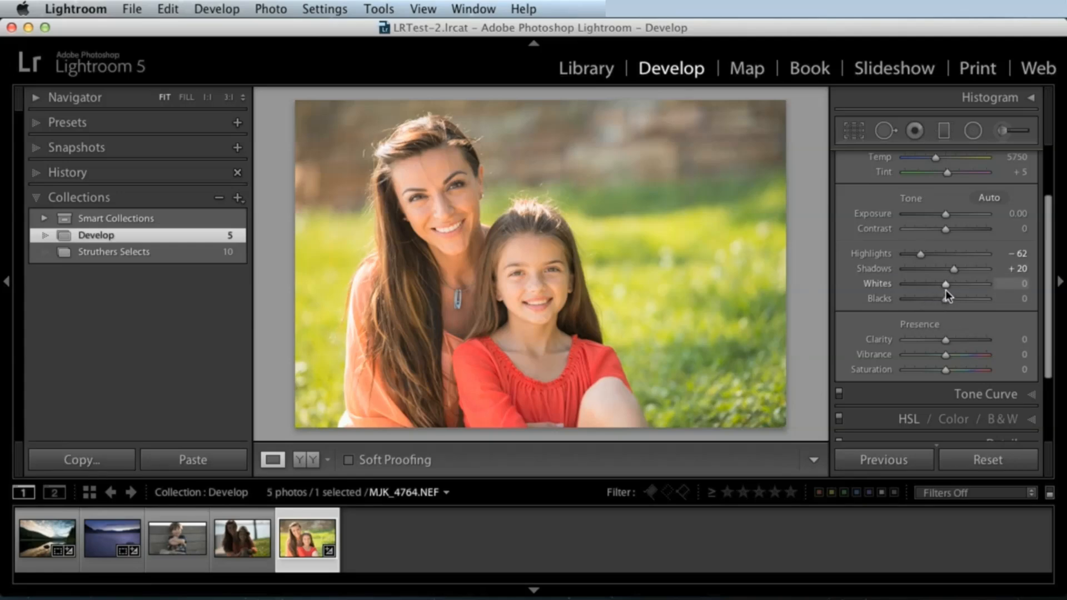
key(alt)
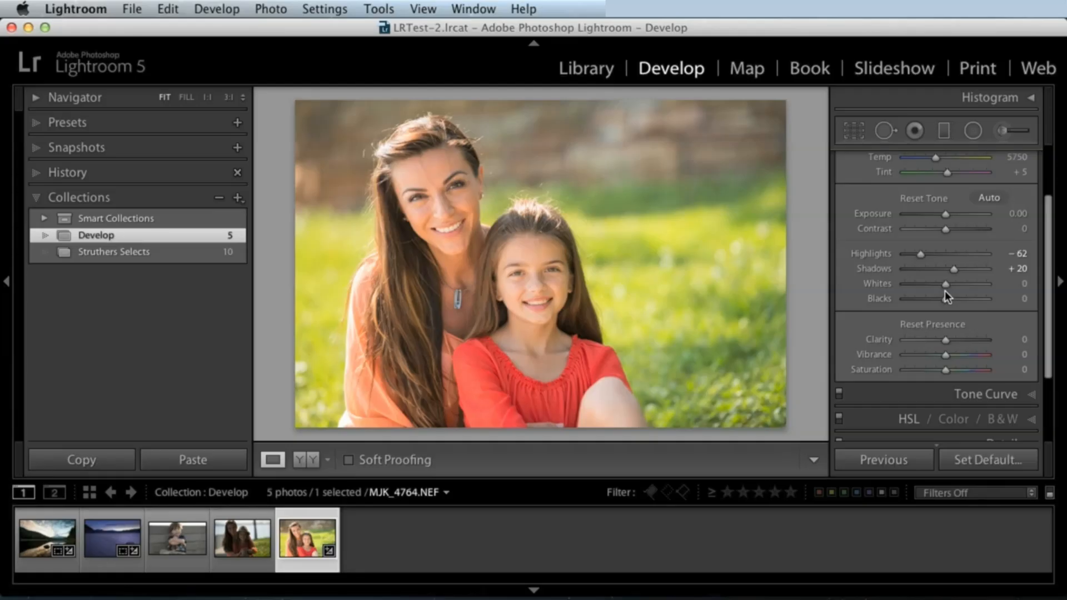
alt+click(946, 284)
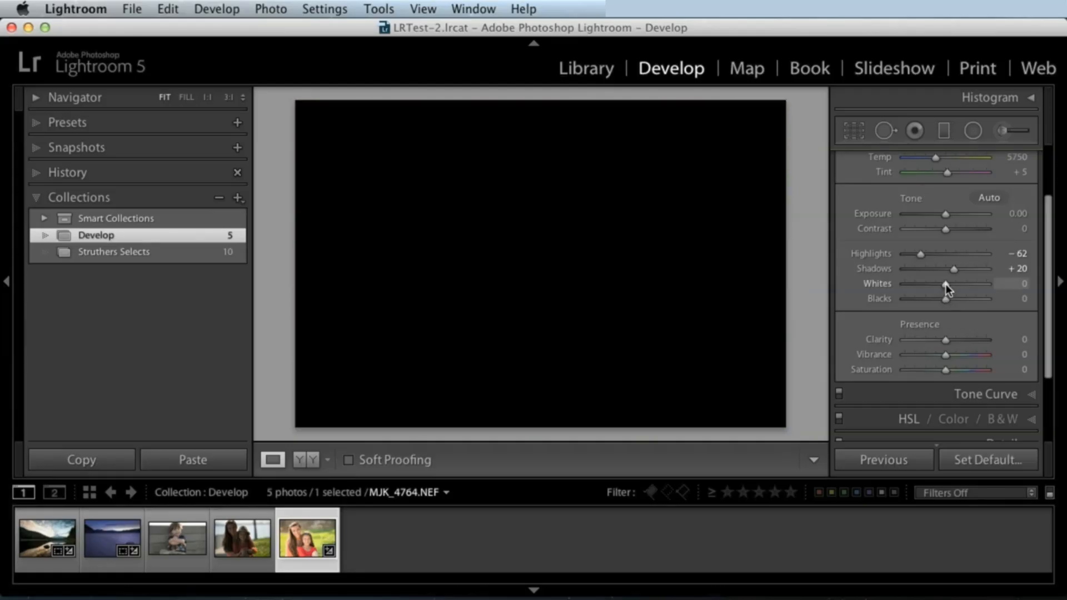
drag(946, 283, 951, 300)
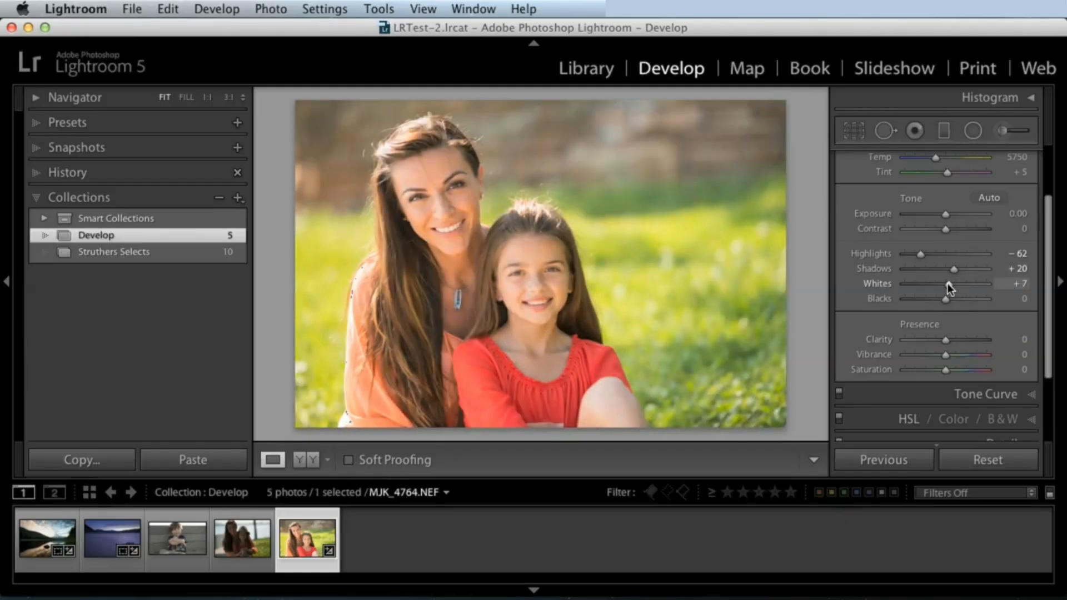
Set Blacks to -21 on the portrait while checking the shadow clipping preview
key(alt)
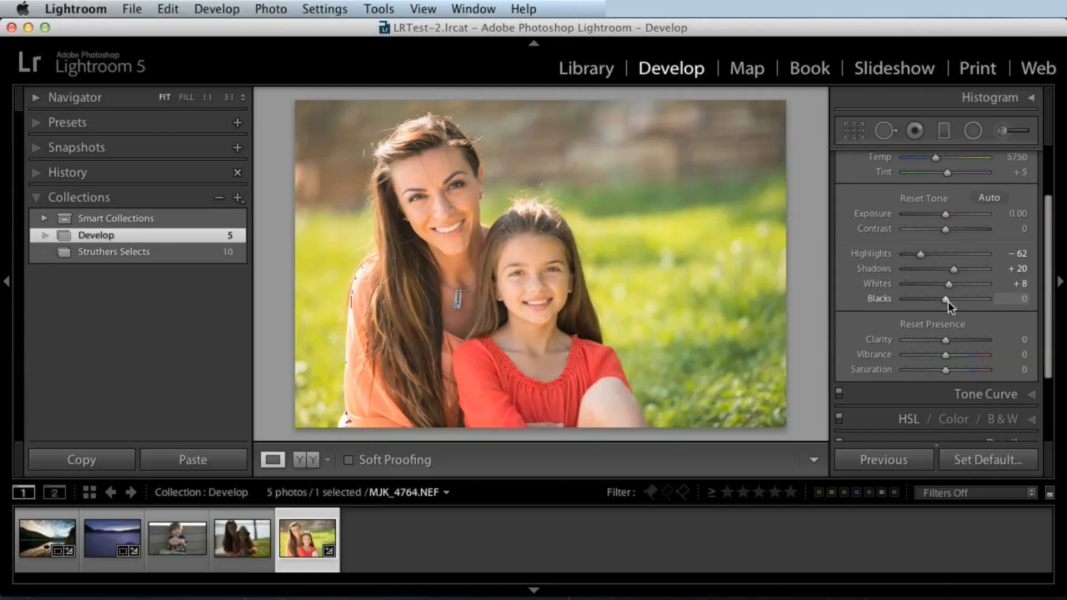
alt+click(946, 301)
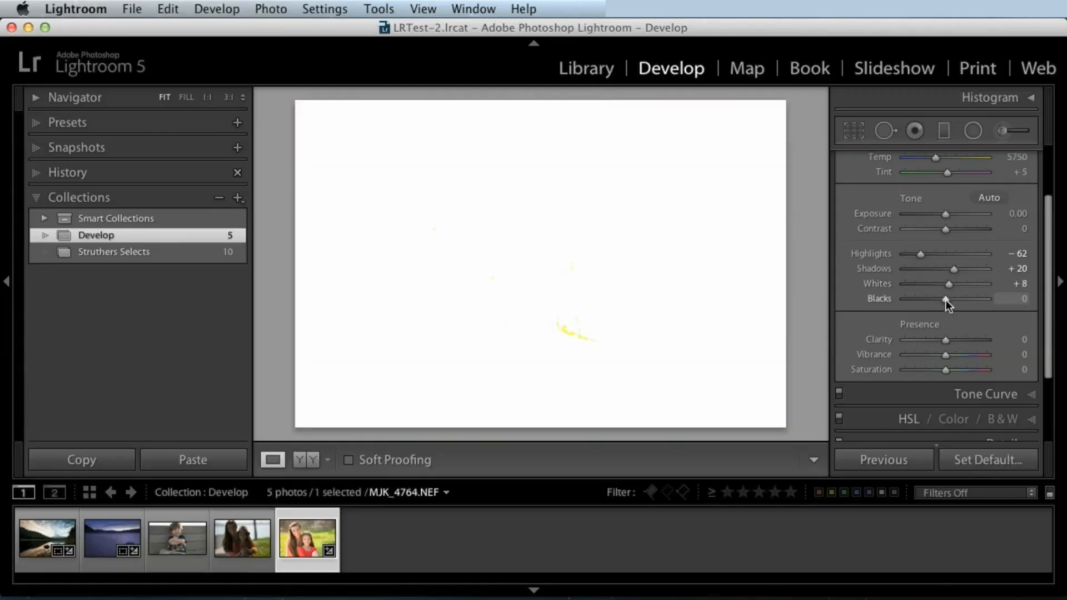
drag(946, 300, 937, 299)
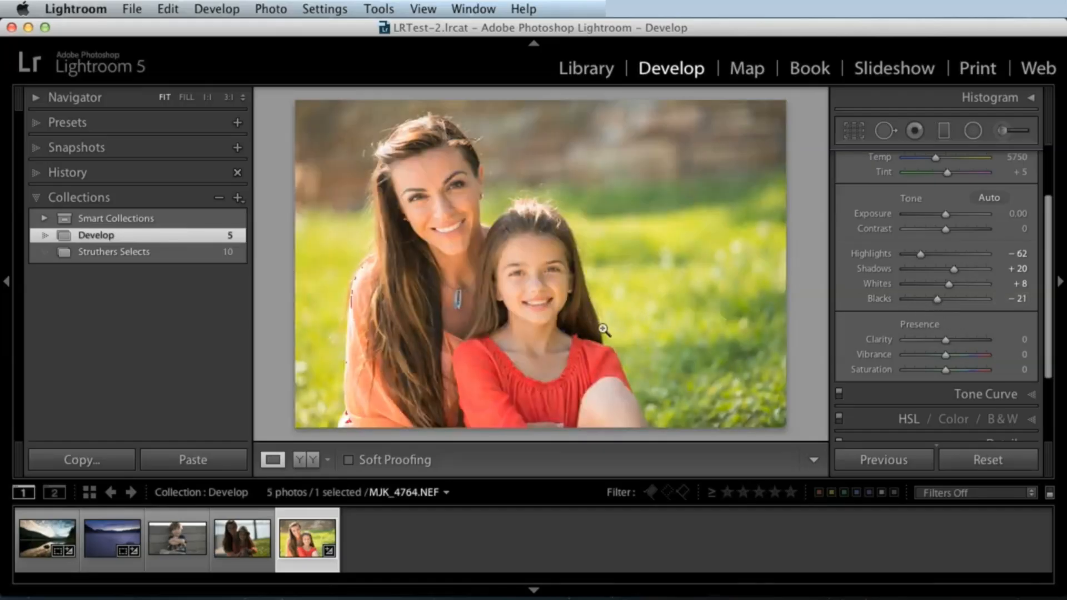
Examine the portrait's histogram and compare it with that of the desert photo MJK_6838.NEF, returning to the portrait MJK_4764.NEF
click(986, 99)
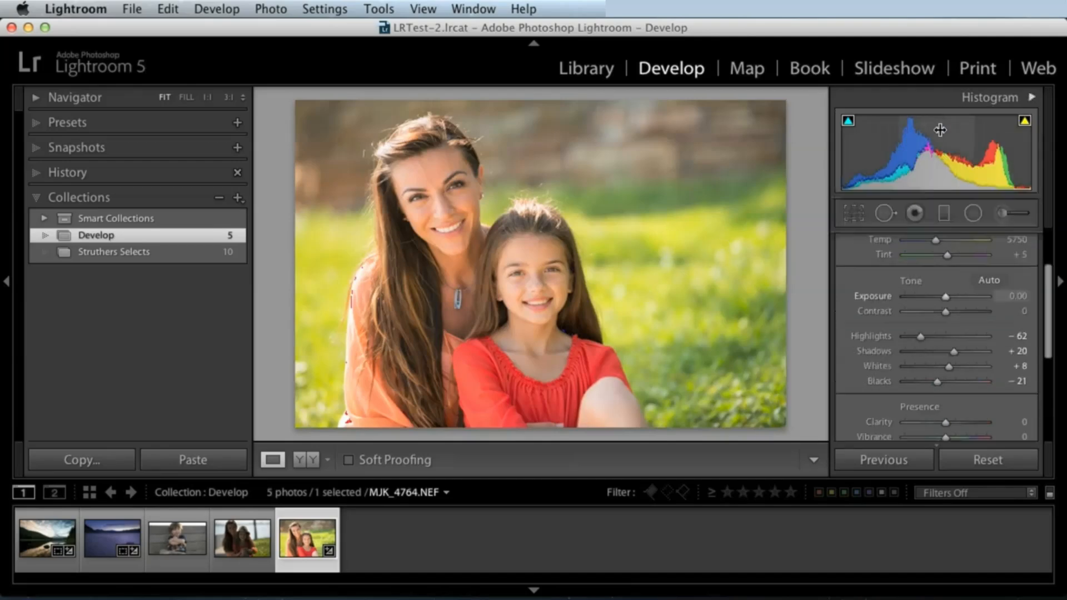
click(989, 95)
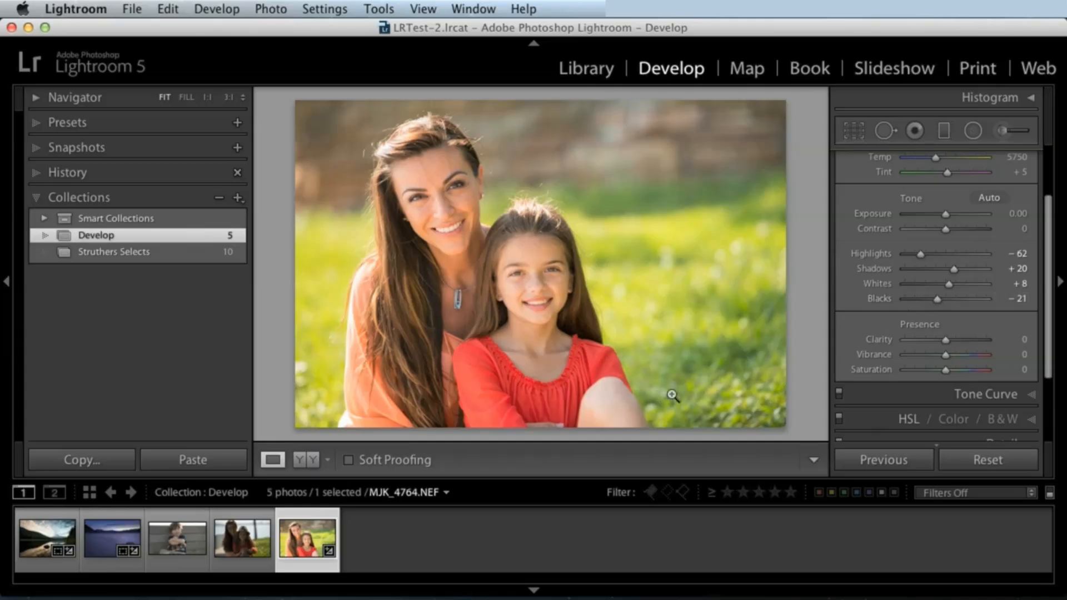
scroll(1048, 227, up, 5)
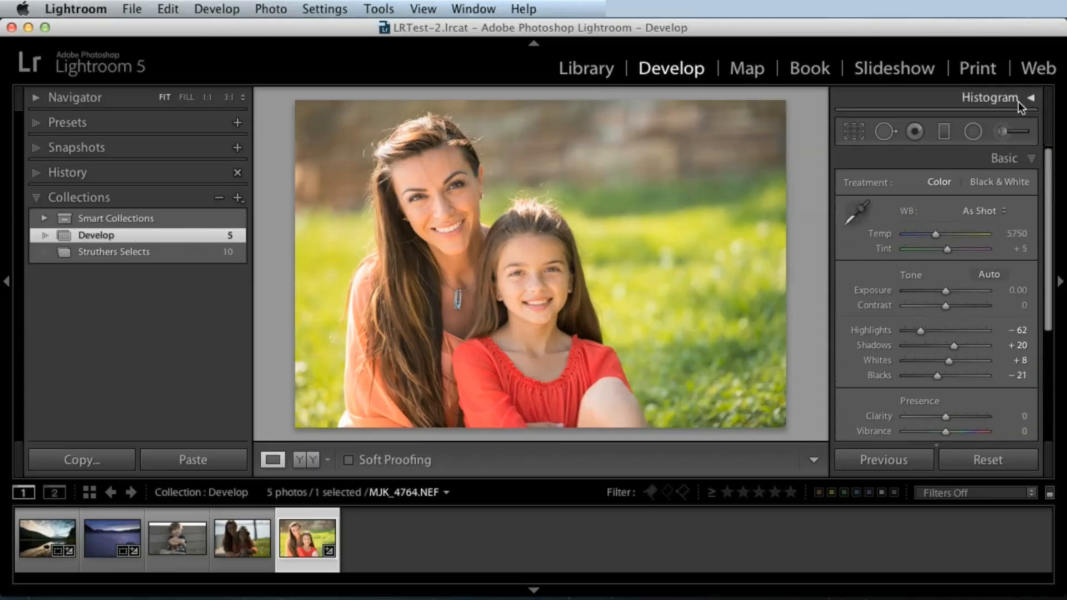
click(1021, 100)
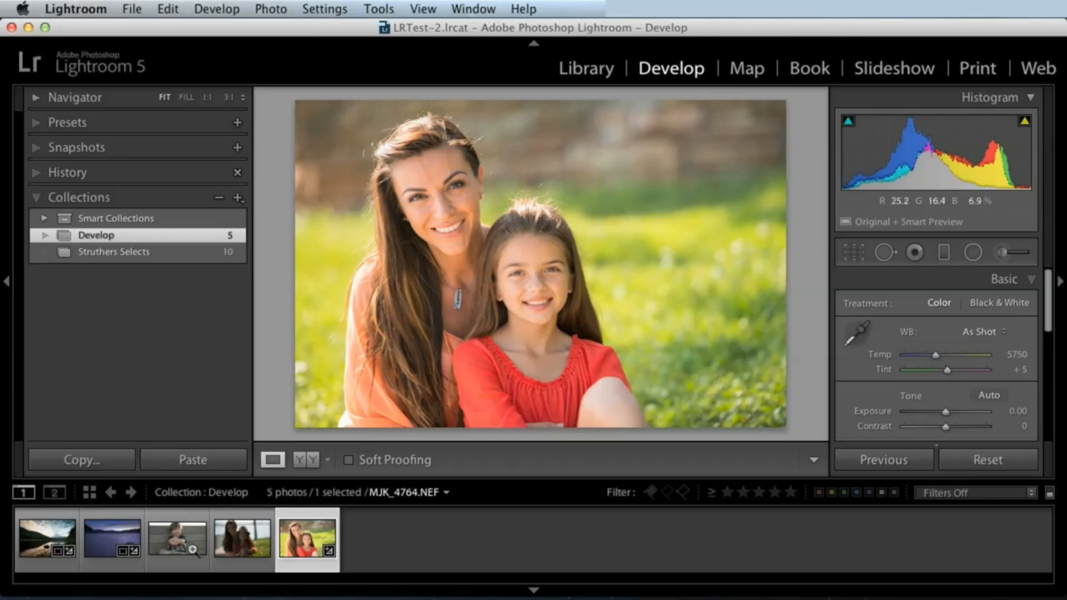
click(100, 549)
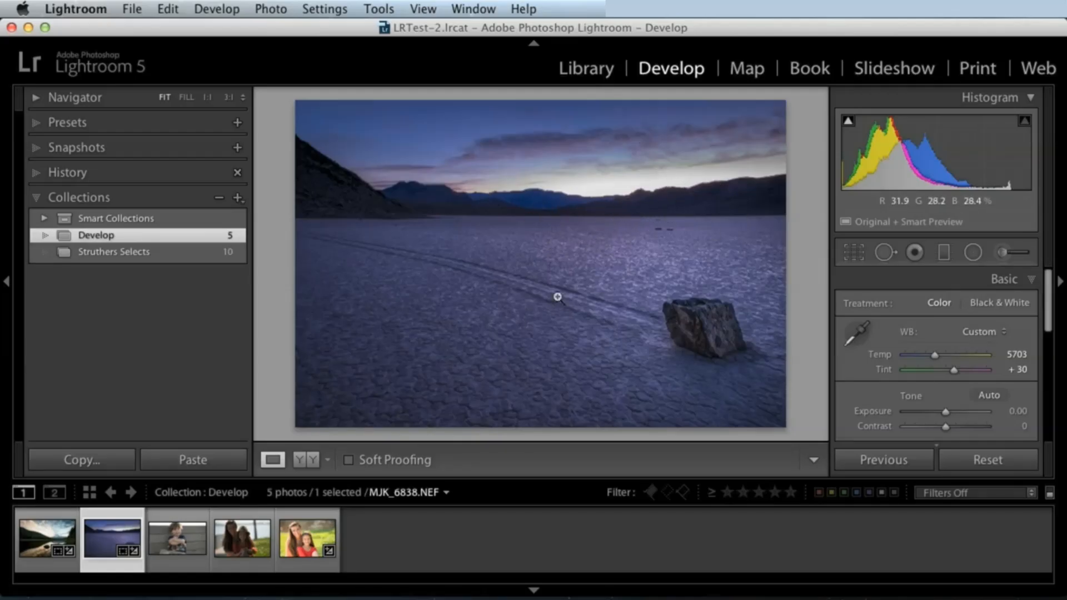
click(305, 542)
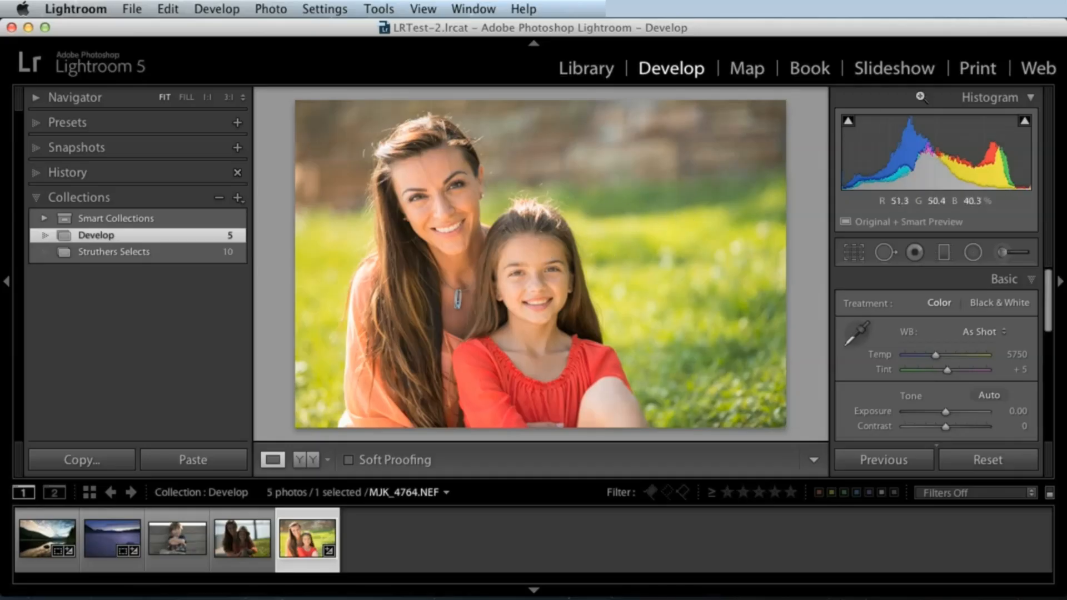
Collapse the histogram and set the portrait's Exposure to -0.10 and Contrast to +8
click(996, 96)
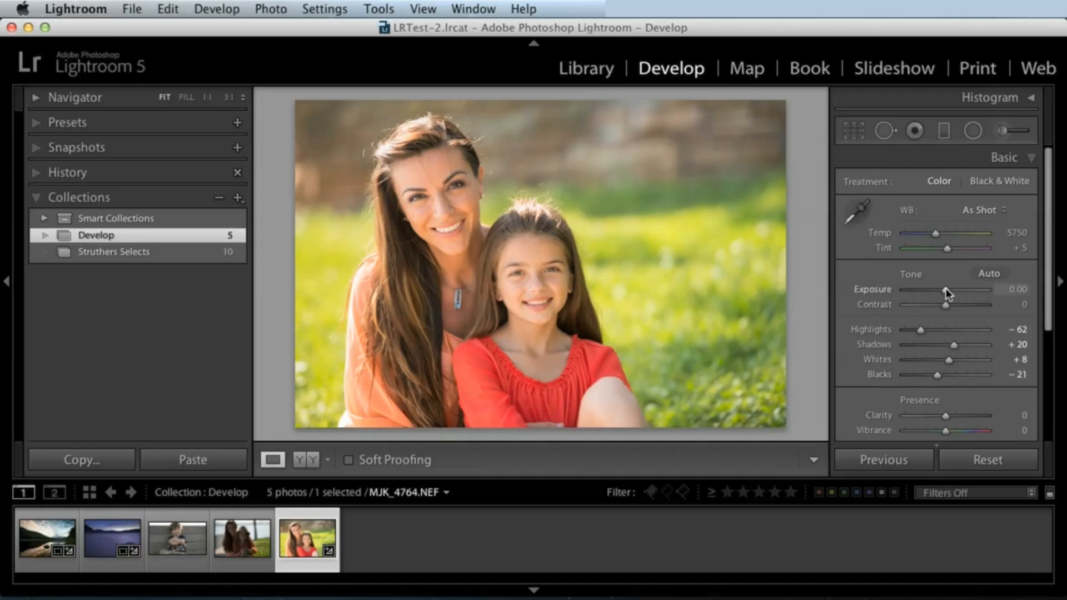
drag(946, 289, 944, 288)
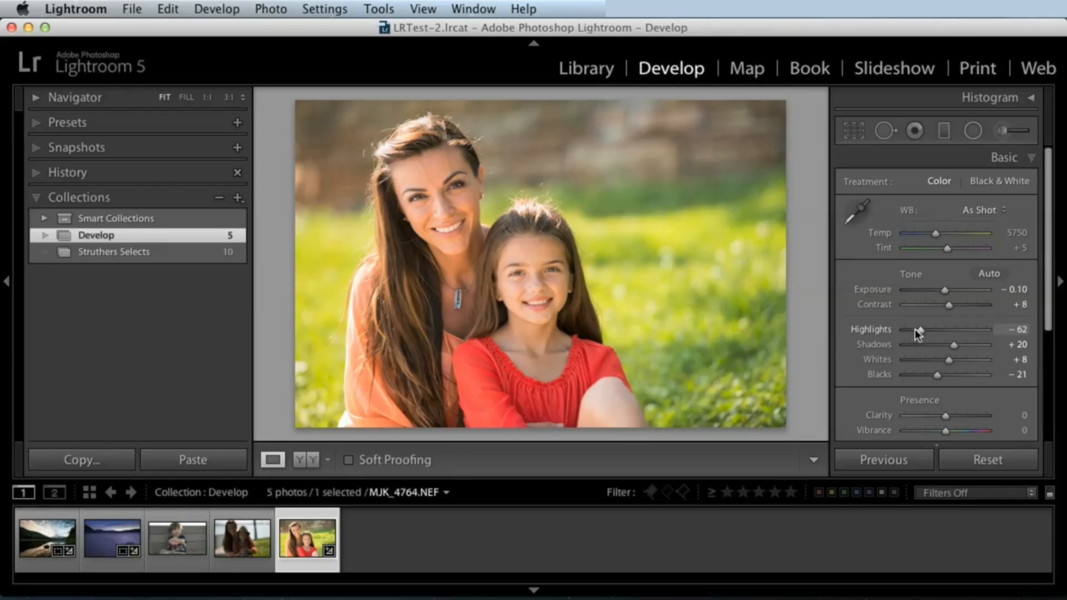
Open the lake photo TrilliumLake-668.NEF and reset all of its Tone and Presence settings
click(108, 540)
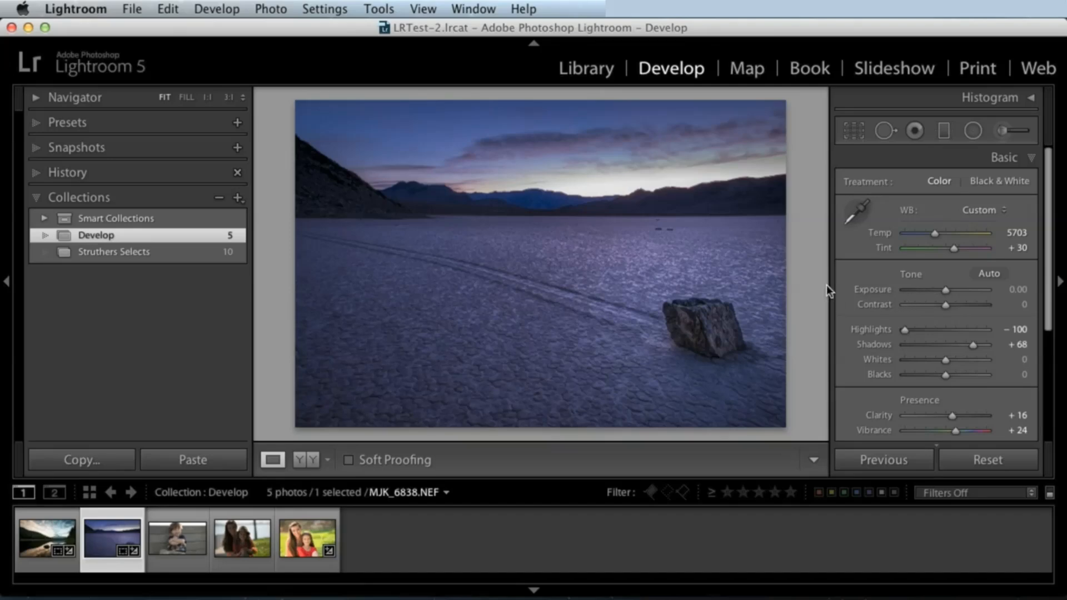
key(Left)
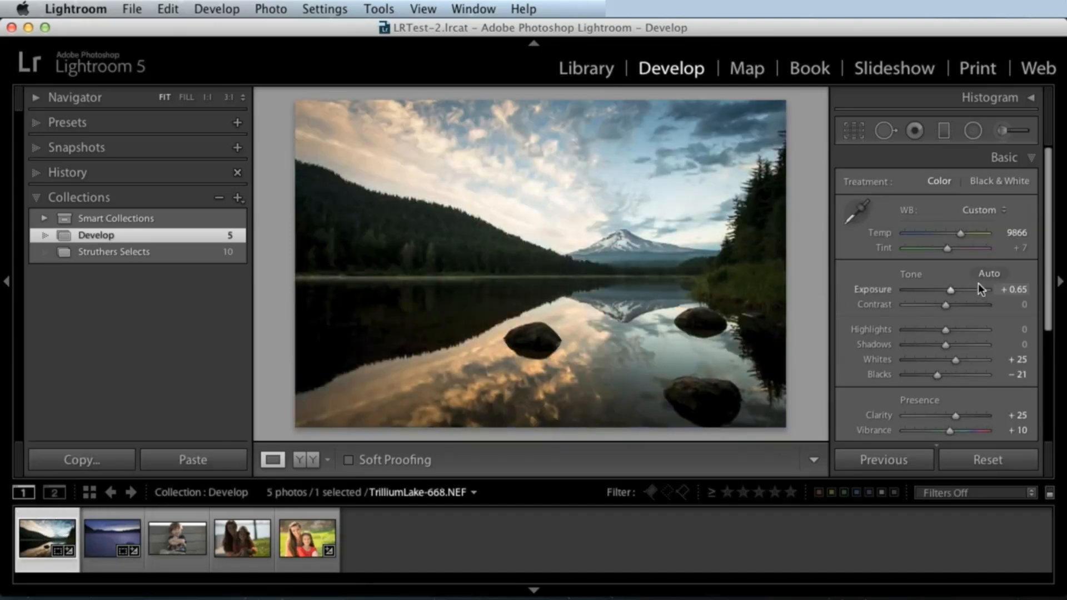
key(alt)
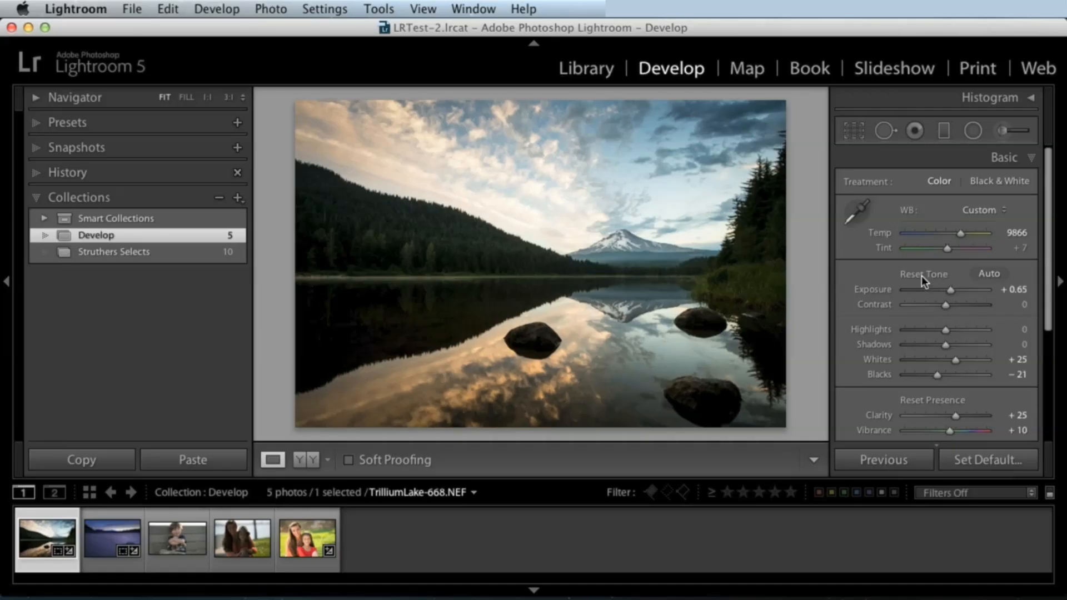
alt+click(922, 276)
key(alt)
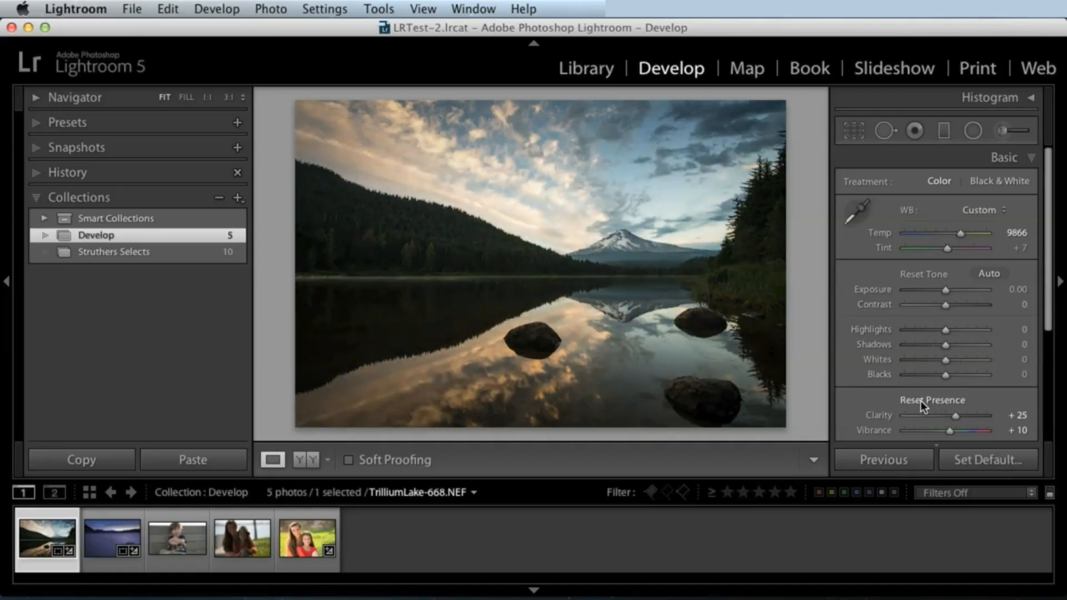
alt+click(922, 401)
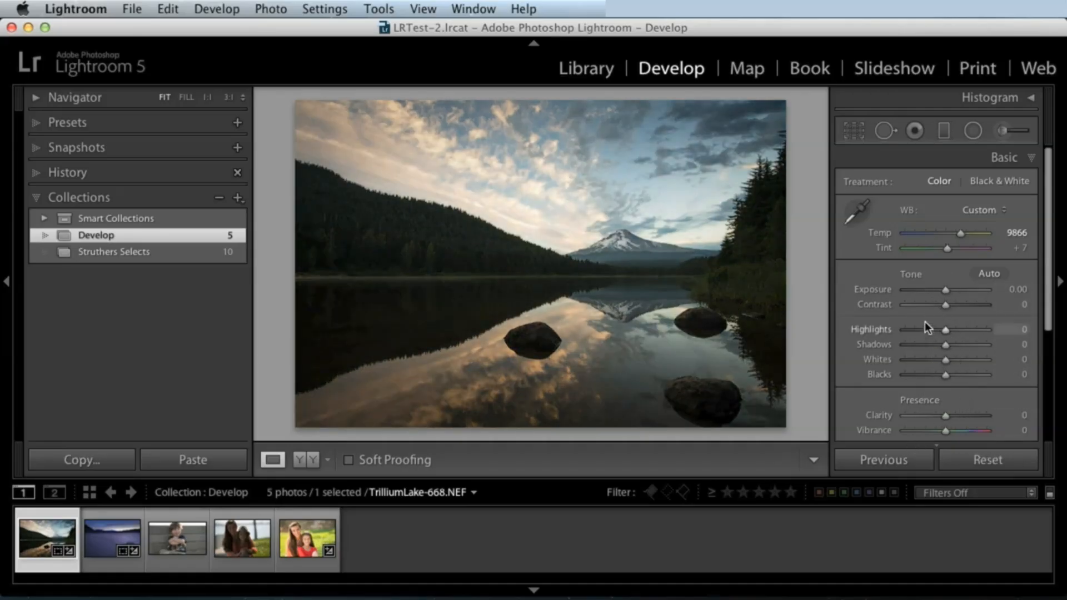
Try Exposure +1.65, Contrast -23, Highlights +47, Shadows +23, Whites +17 and Blacks +22 on the lake photo, and reset the Tone settings
drag(946, 289, 952, 361)
drag(946, 375, 955, 375)
key(alt)
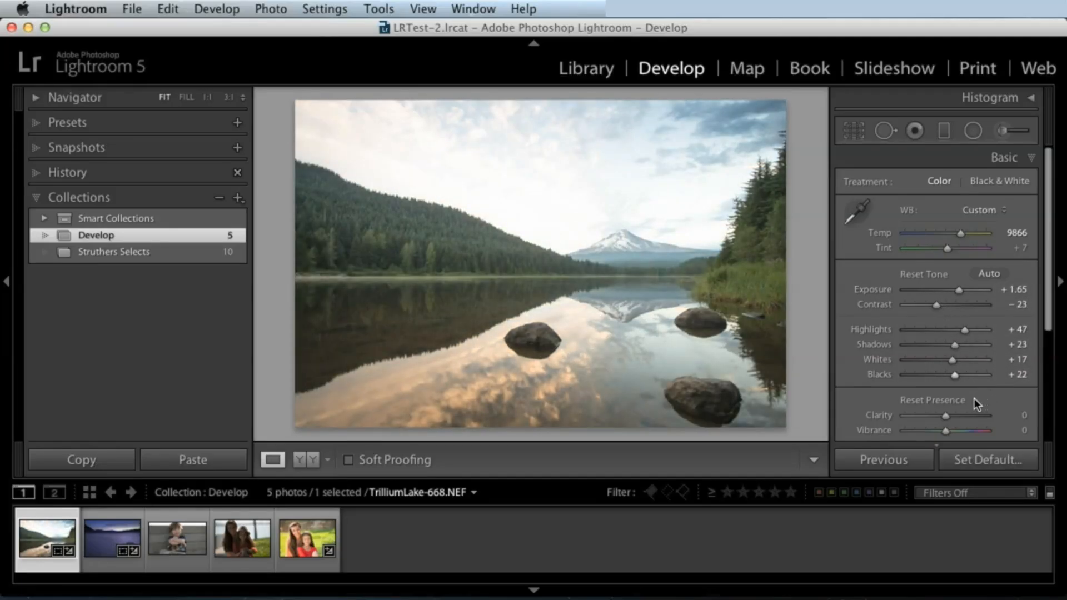
click(918, 274)
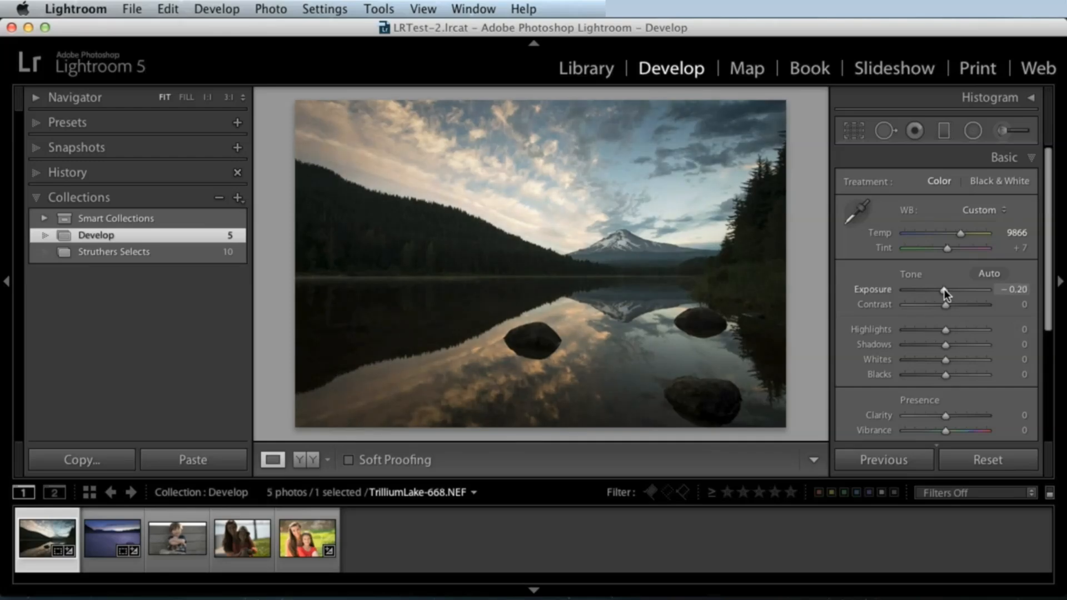
Set the lake photo's Exposure to -0.25, Highlights to -64, Shadows to +77, Whites to +35 and Blacks to -3, using the clipping preview
drag(948, 294, 944, 293)
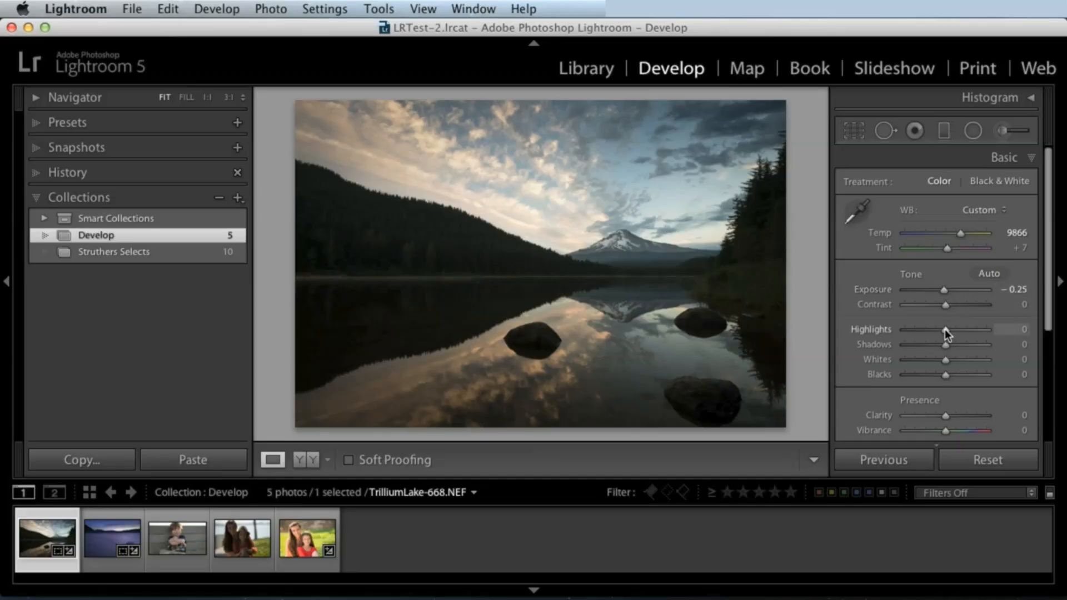
drag(945, 329, 979, 344)
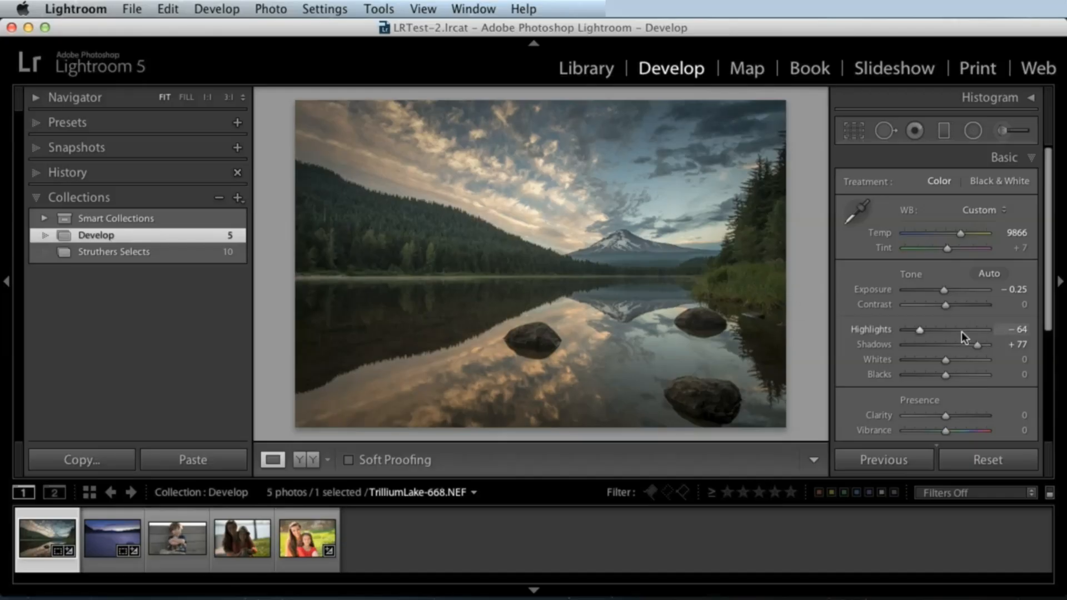
key(alt)
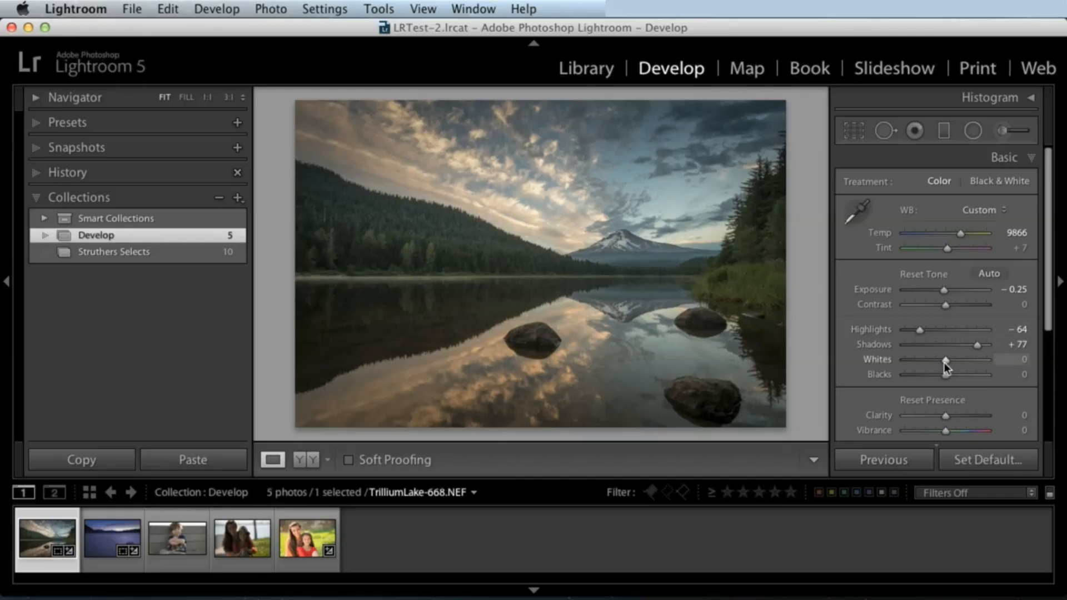
mouse_move(946, 359)
mouse_down()
mouse_move(962, 359)
mouse_move(943, 376)
mouse_up()
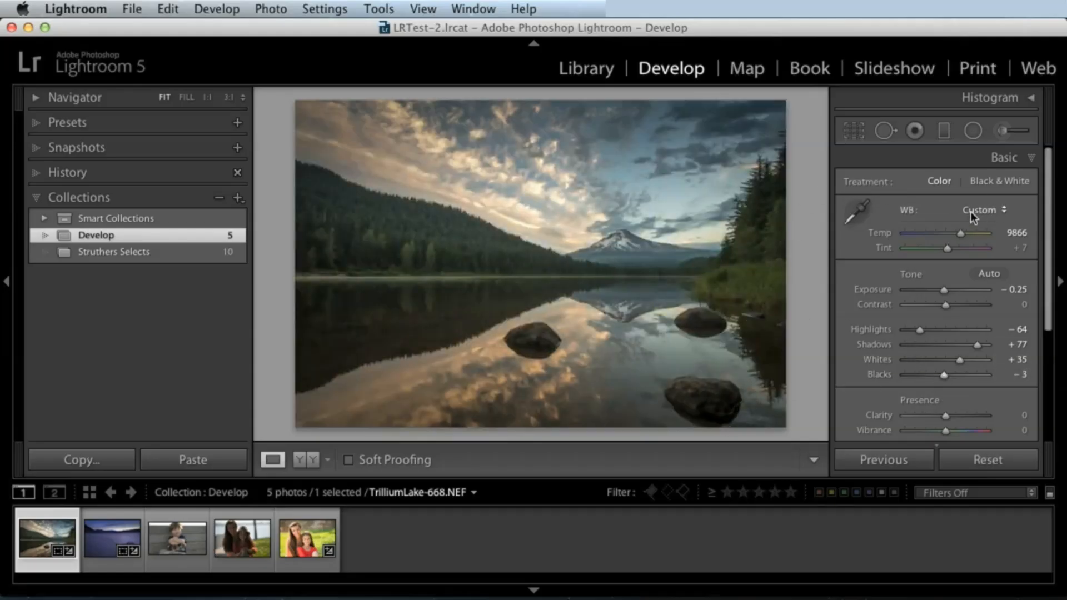
Fine-tune the lake photo's color temperature, try a small Exposure change, and reset the Exposure
mouse_move(955, 231)
mouse_down()
mouse_move(969, 233)
mouse_move(946, 248)
mouse_move(964, 235)
mouse_up()
drag(945, 290, 943, 291)
double_click(945, 290)
Compare the backlit portrait MJK_4760.NEF with the edited portrait MJK_4764.NEF, ending on the backlit one
click(240, 544)
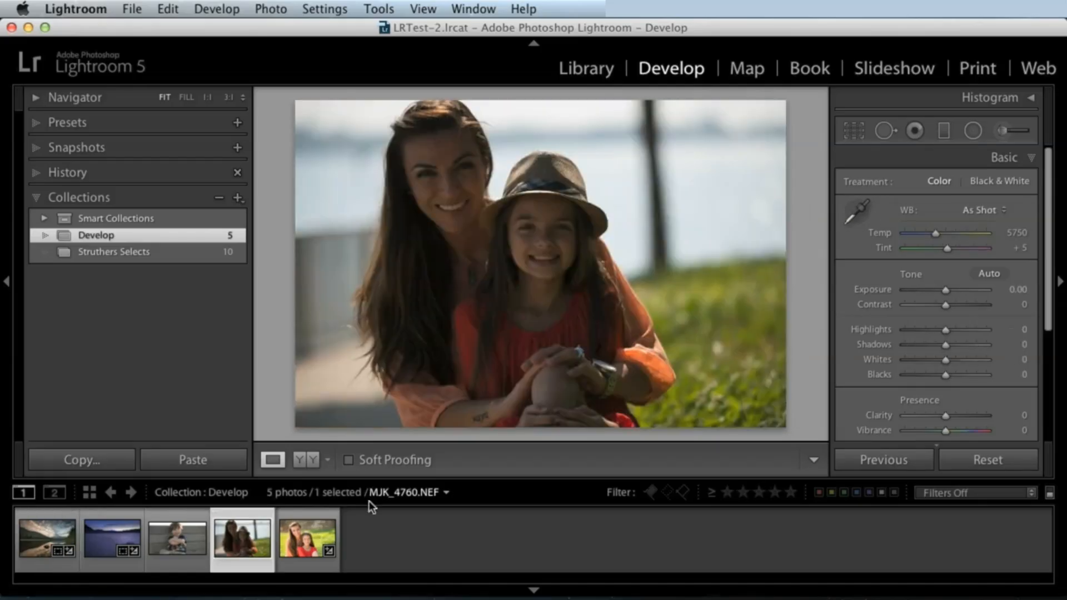
click(308, 548)
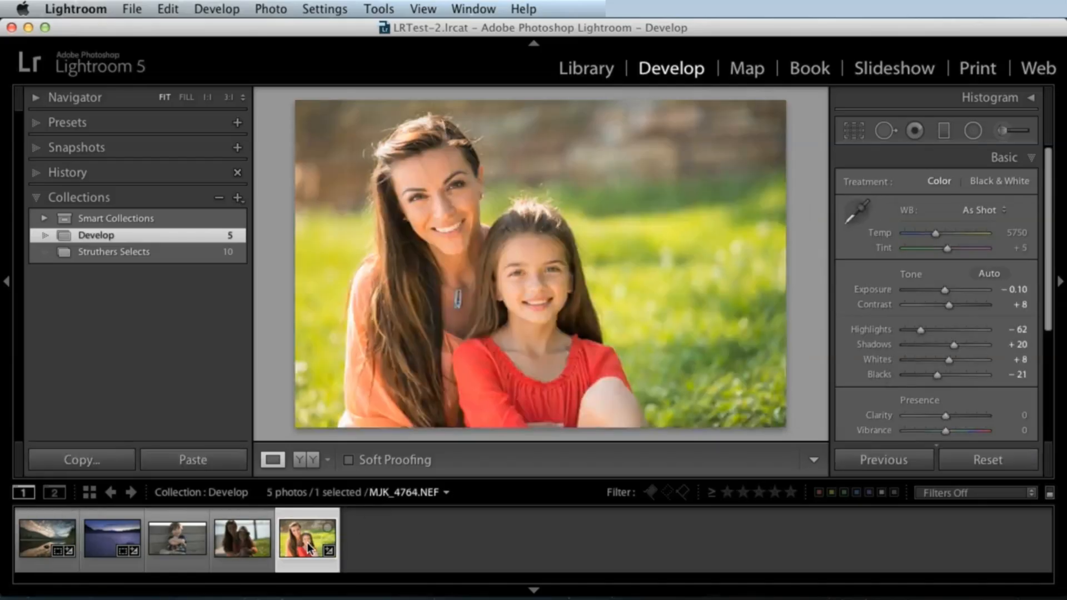
click(248, 549)
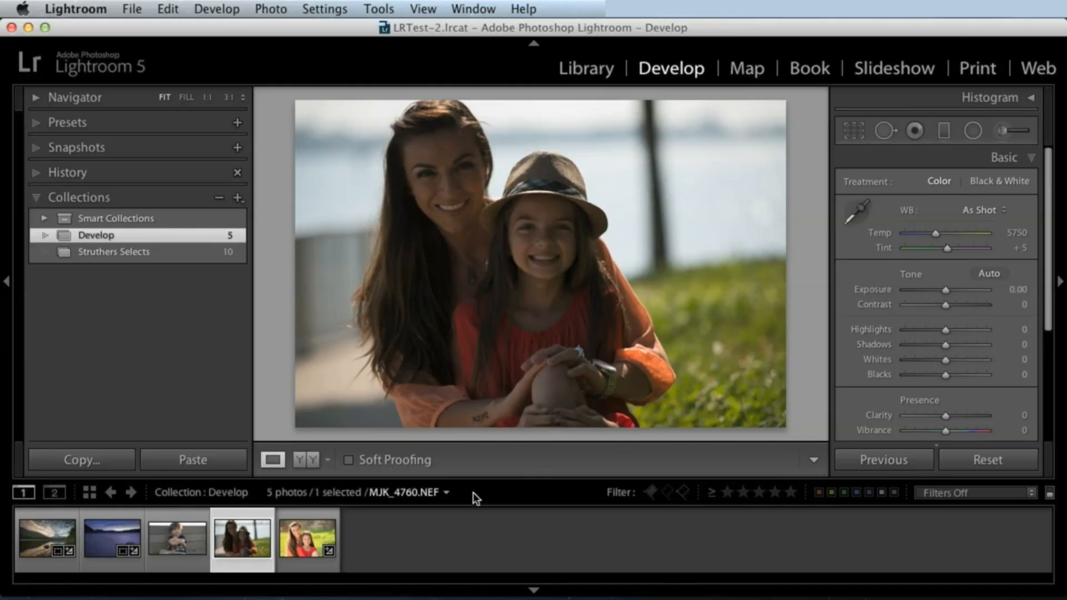
click(312, 546)
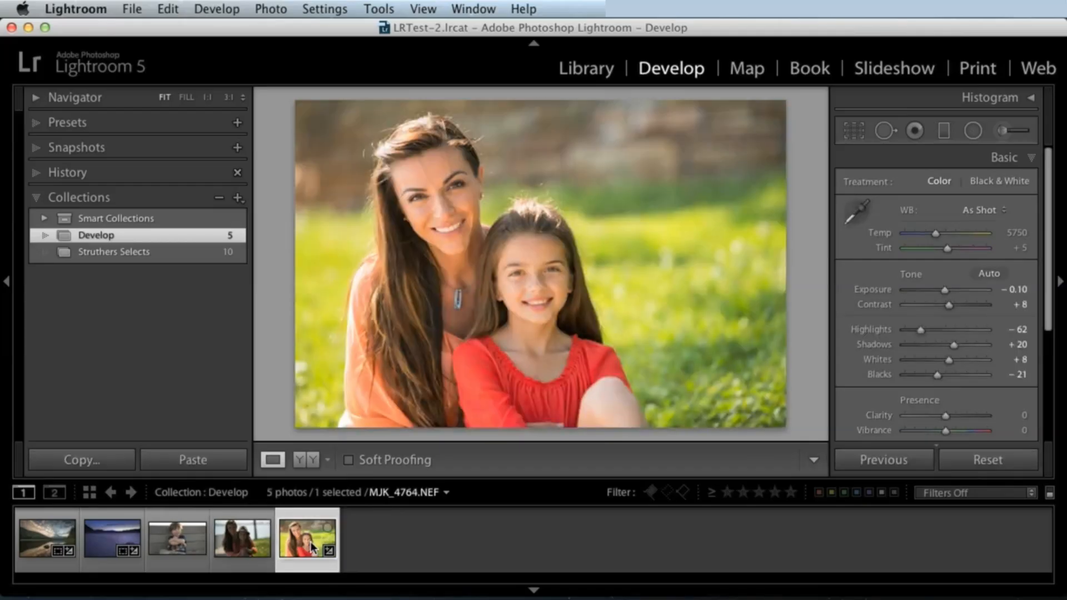
click(252, 547)
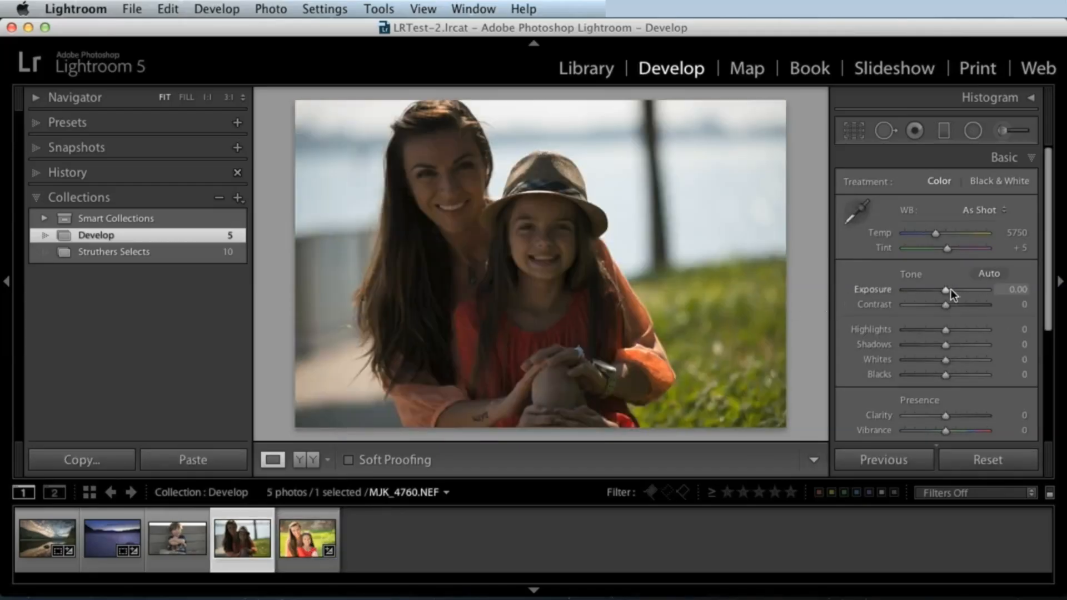
Try raising the backlit portrait's Exposure to +2.10, and reset it to 0.00
drag(952, 289, 968, 288)
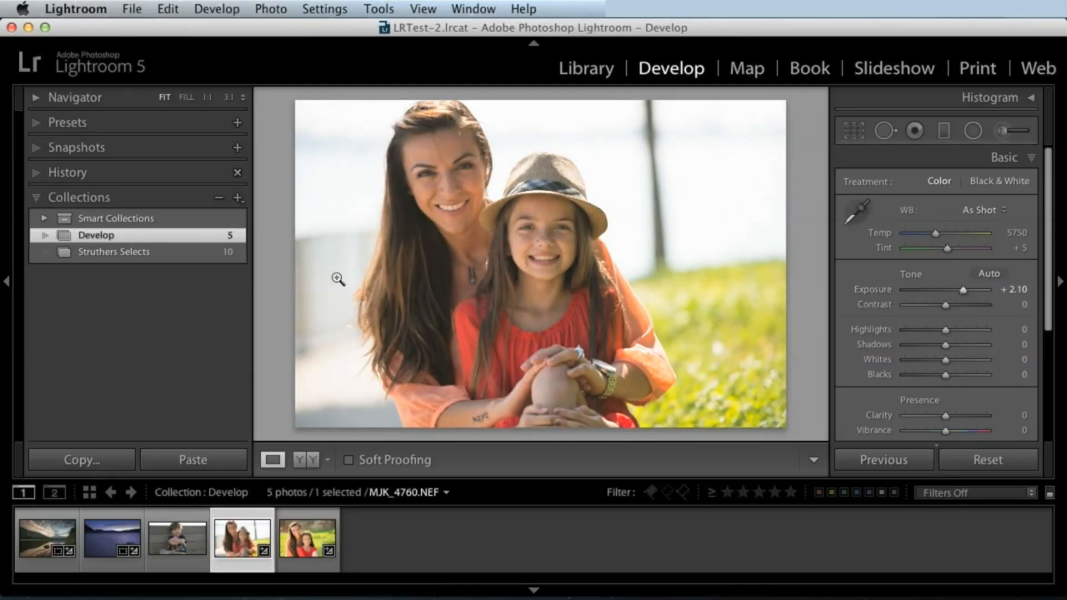
double_click(883, 289)
Rebalance the backlit portrait with Exposure +0.40, Highlights -100, Shadows +90, Whites +34 and Blacks -22, checking clipping for Whites and Blacks
drag(947, 345, 976, 343)
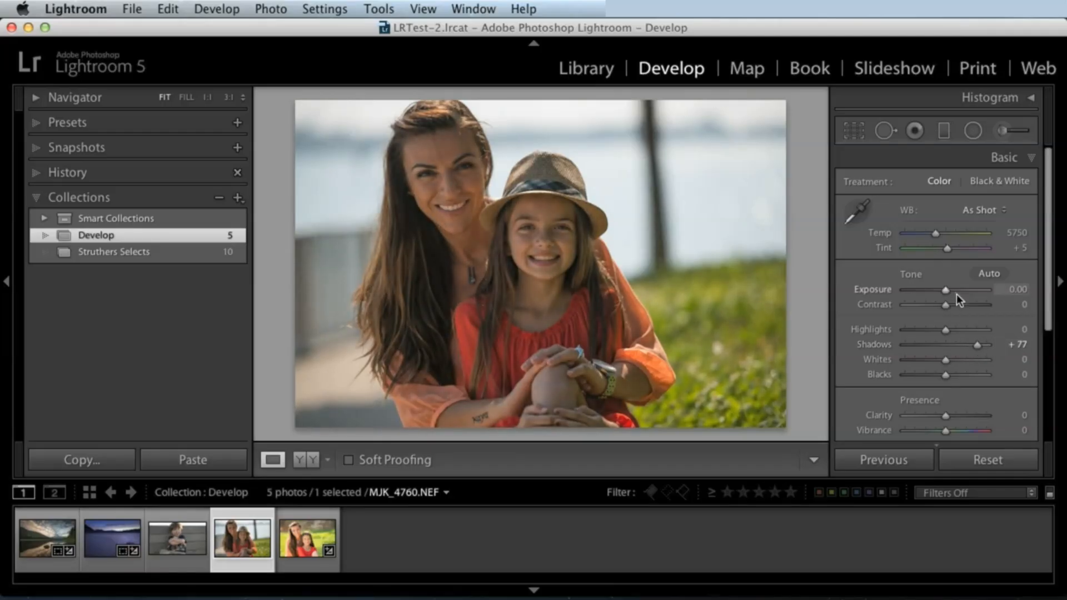
drag(946, 290, 949, 291)
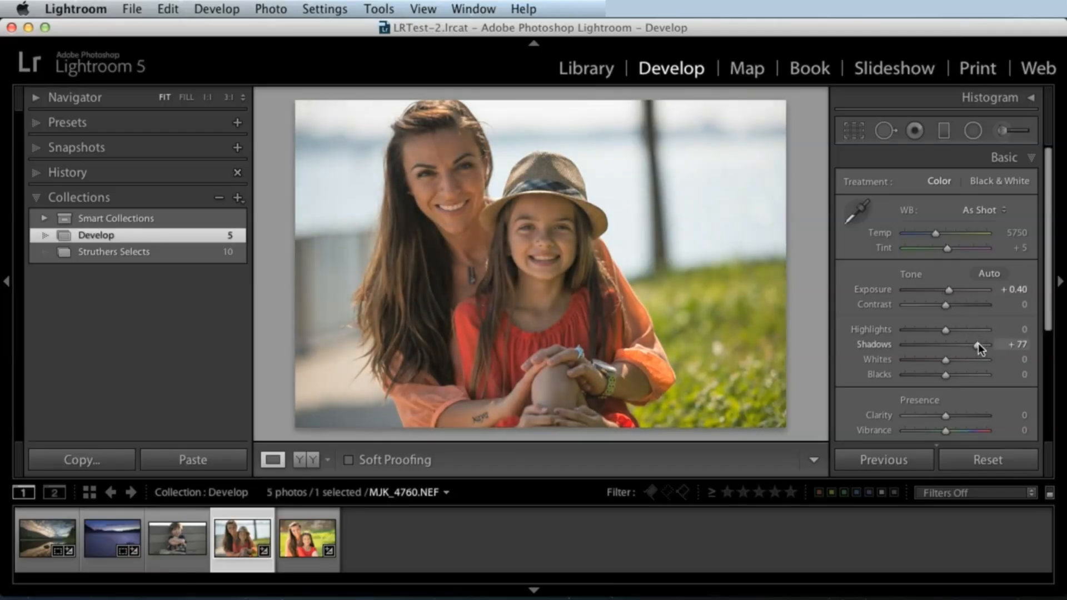
drag(977, 344, 903, 329)
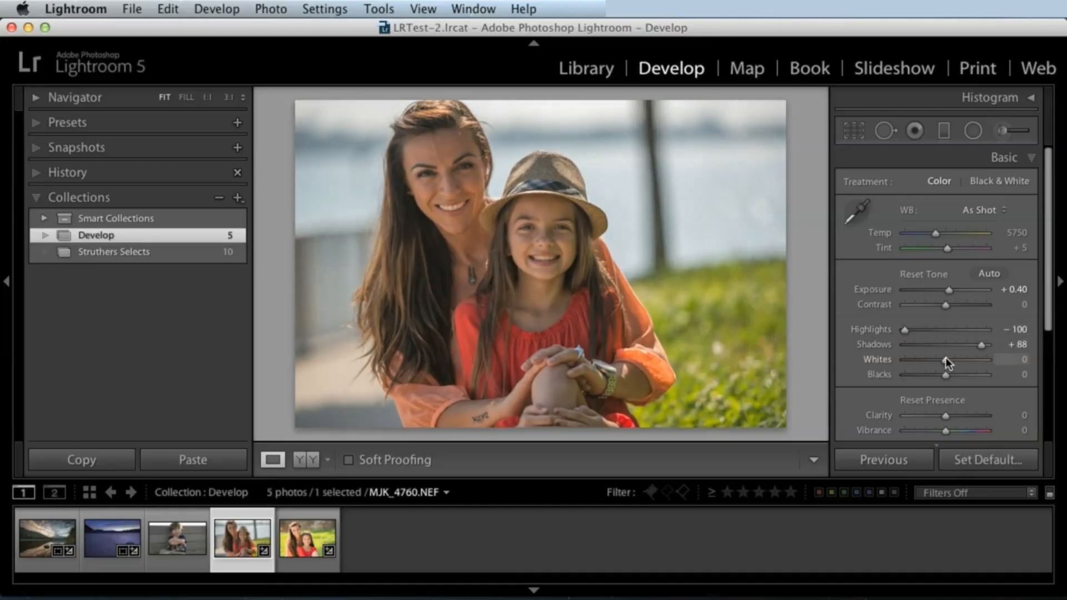
mouse_move(945, 359)
alt+mouse_down()
mouse_move(962, 362)
mouse_move(938, 378)
alt+mouse_up()
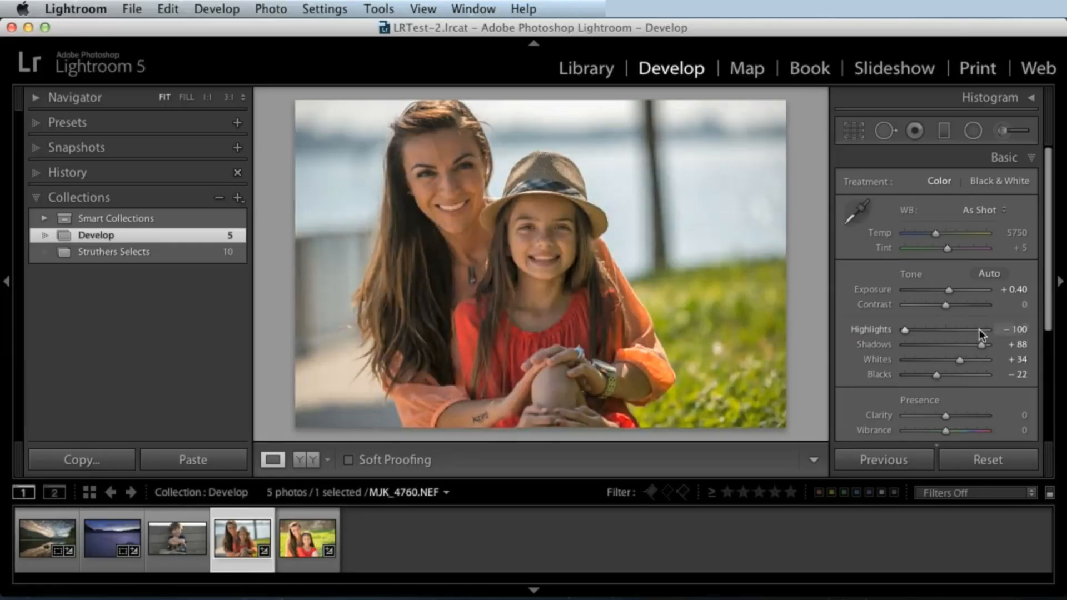
drag(982, 344, 985, 345)
Compare the before and after versions of the backlit portrait, and return to the portrait MJK_4764.NEF
key(backslash)
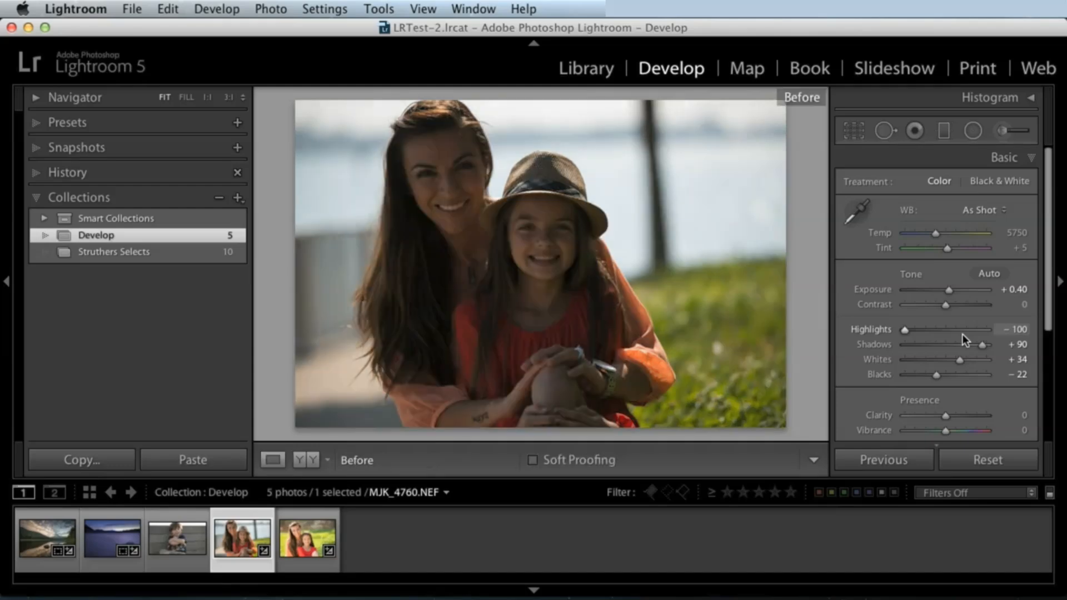
key(backslash)
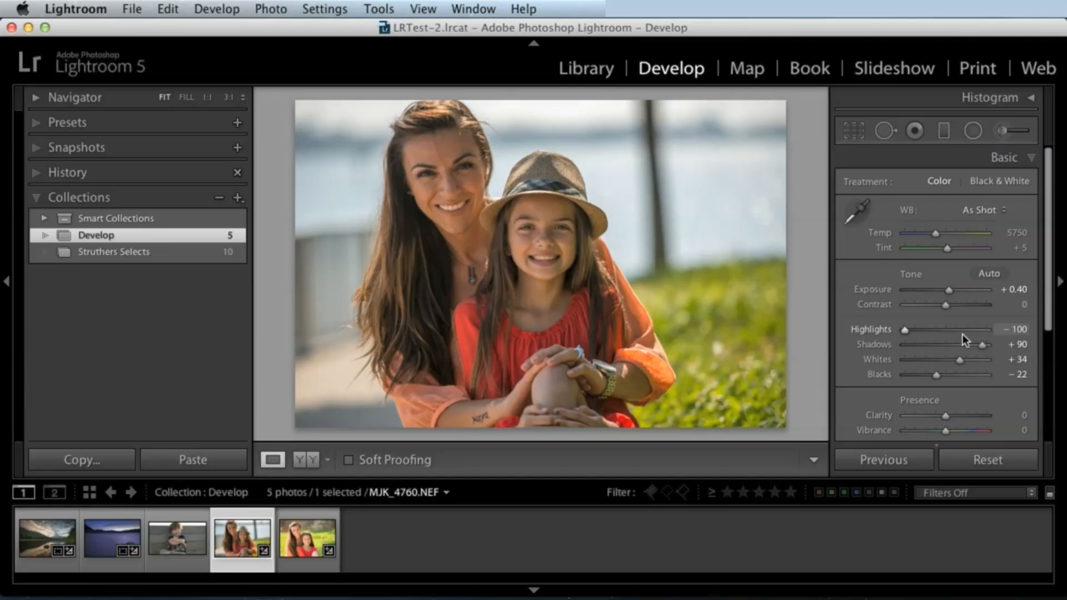
key(backslash)
key(backslash)
click(307, 549)
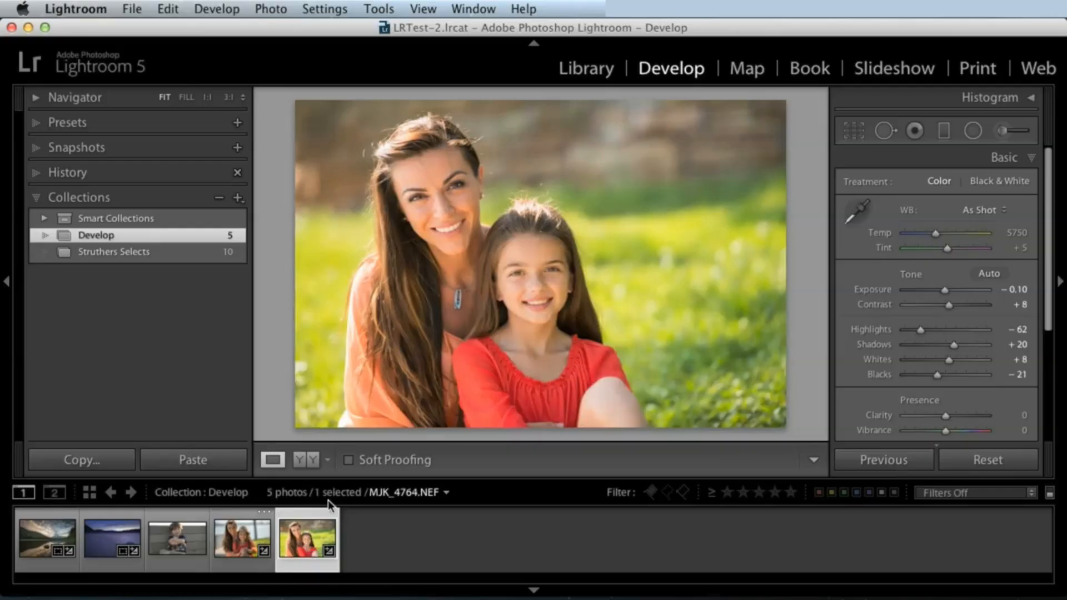
Compare before and after versions of the portrait MJK_4764.NEF and the lake landscape TrilliumLake-668.NEF
key(backslash)
key(backslash)
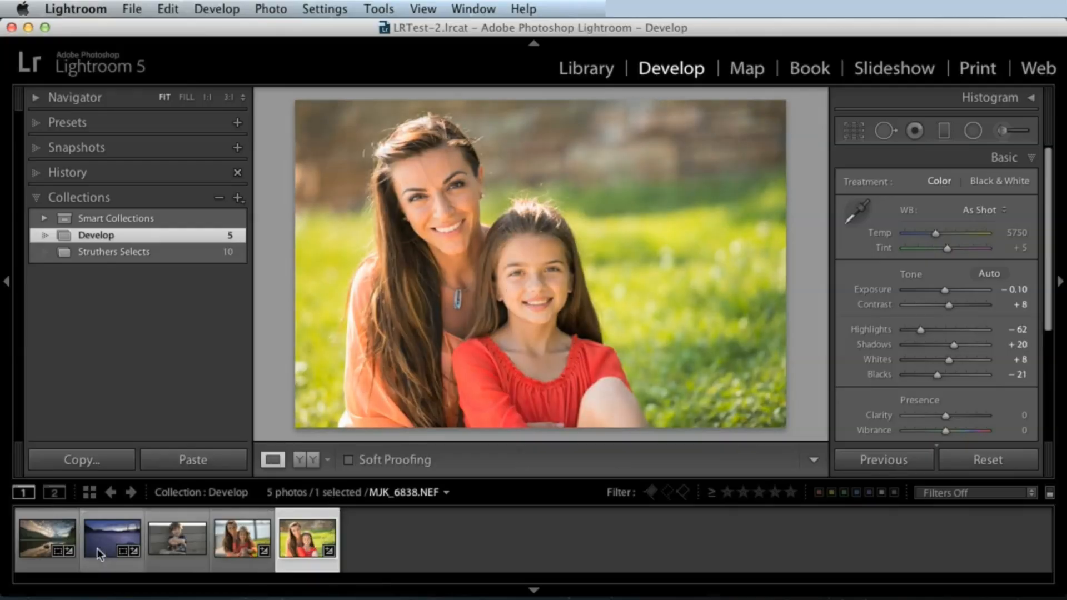
click(39, 553)
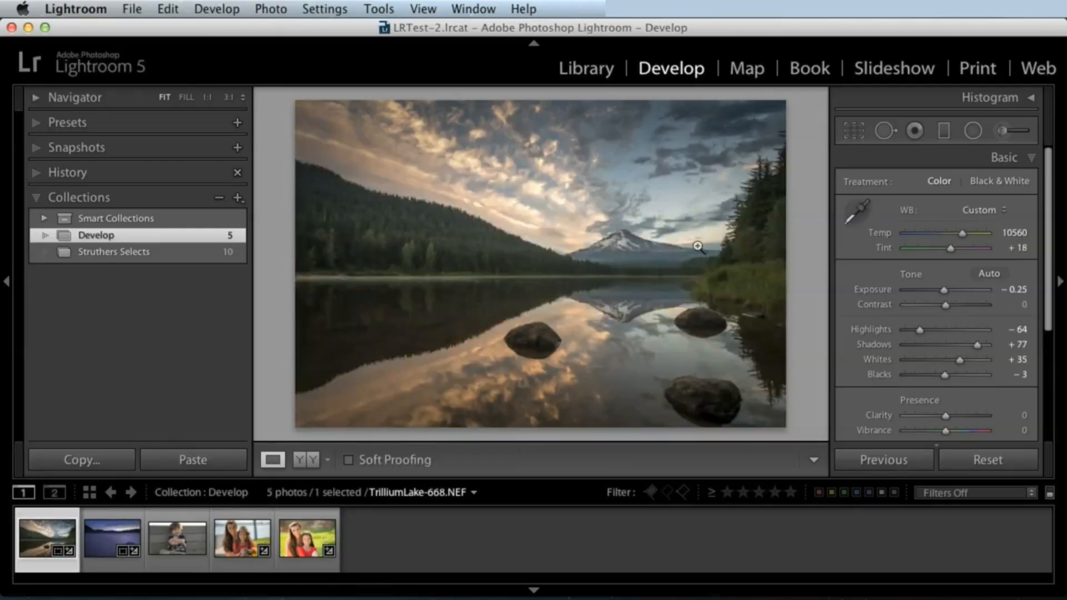
key(backslash)
key(backslash)
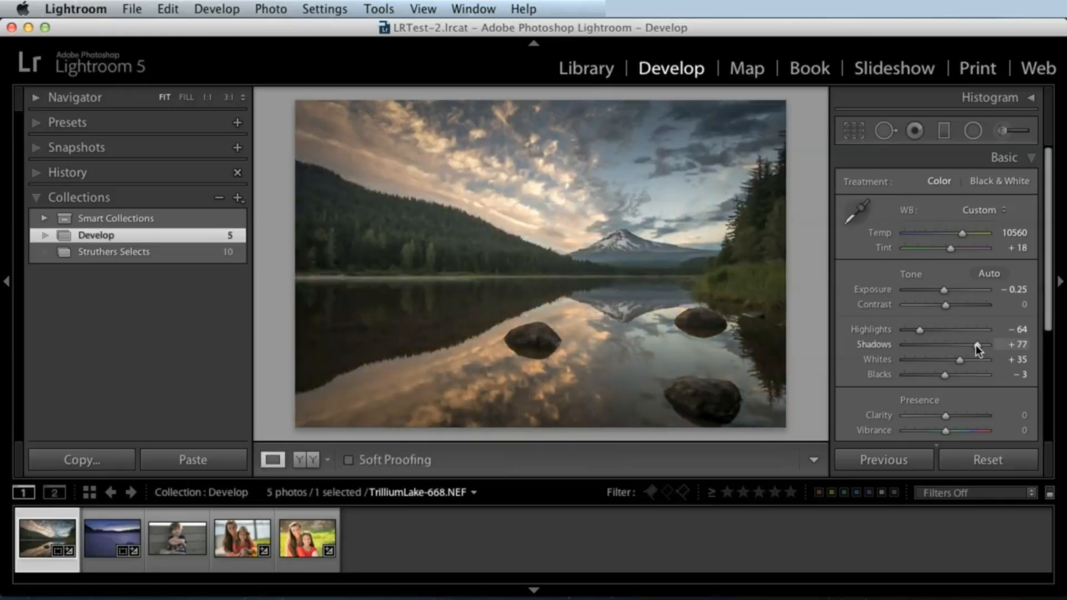
Adjust the Trillium Lake photo to Shadows +61, Contrast +3 and Exposure +0.65
drag(976, 345, 969, 345)
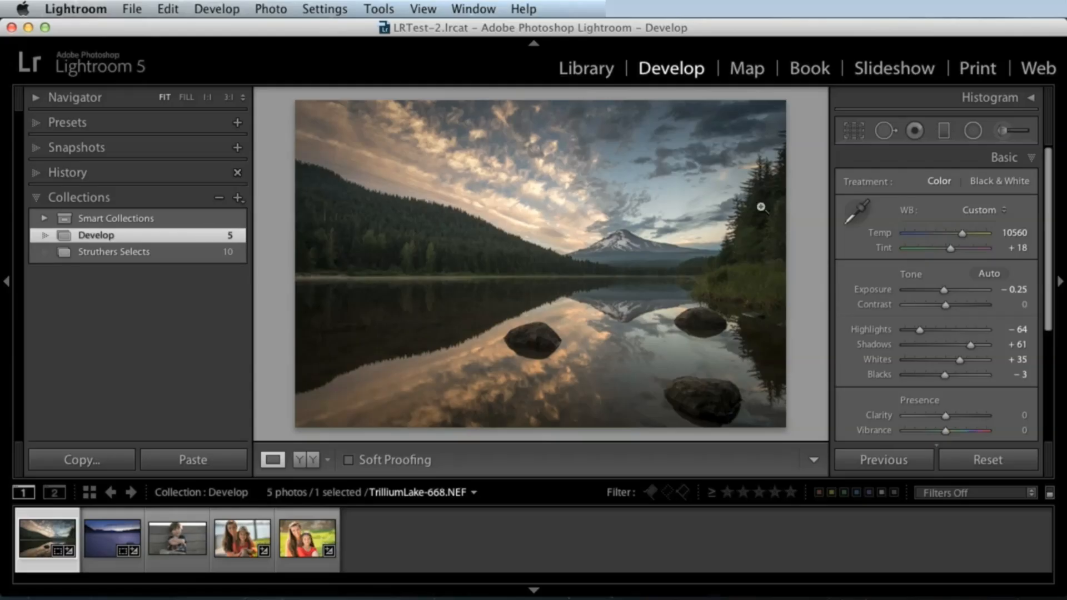
drag(949, 304, 950, 303)
double_click(943, 290)
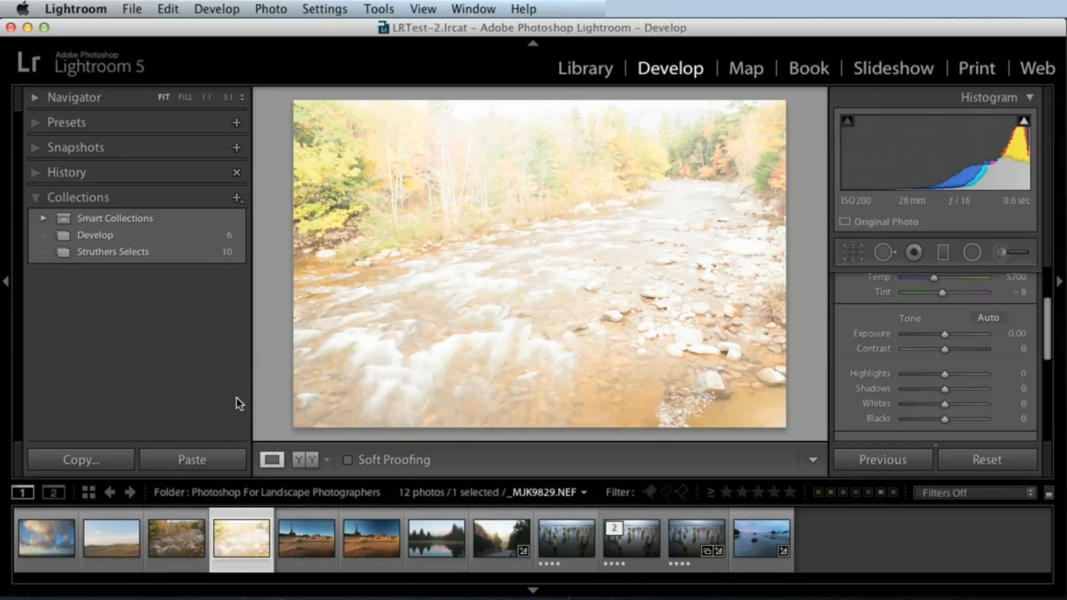
Examine the moving water in the river photo _MJK9826.NEF at 1:1, and switch to the overexposed version _MJK9829.NEF
click(167, 564)
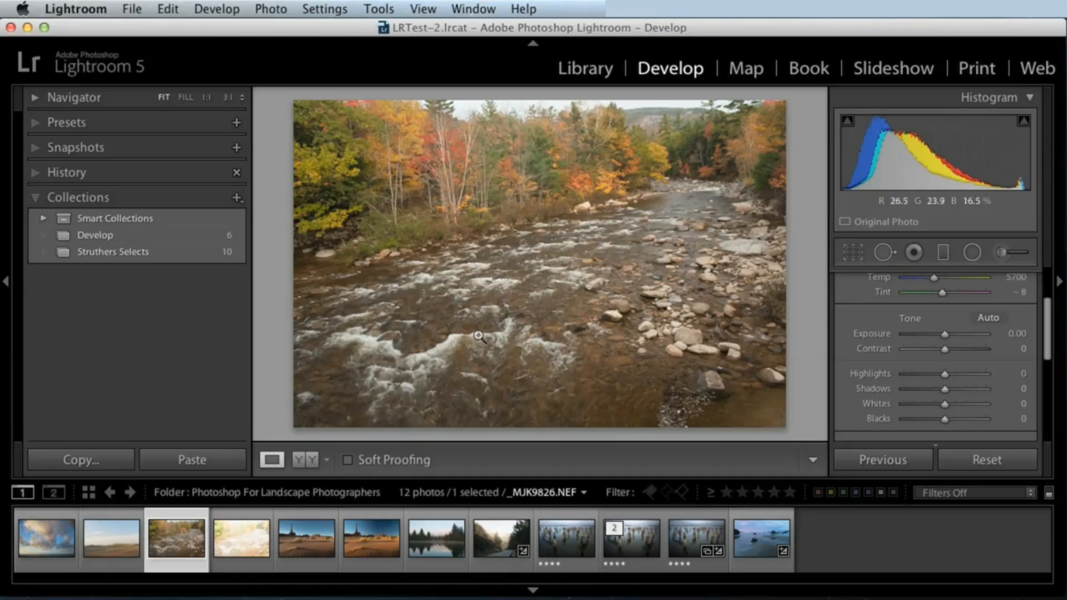
click(425, 352)
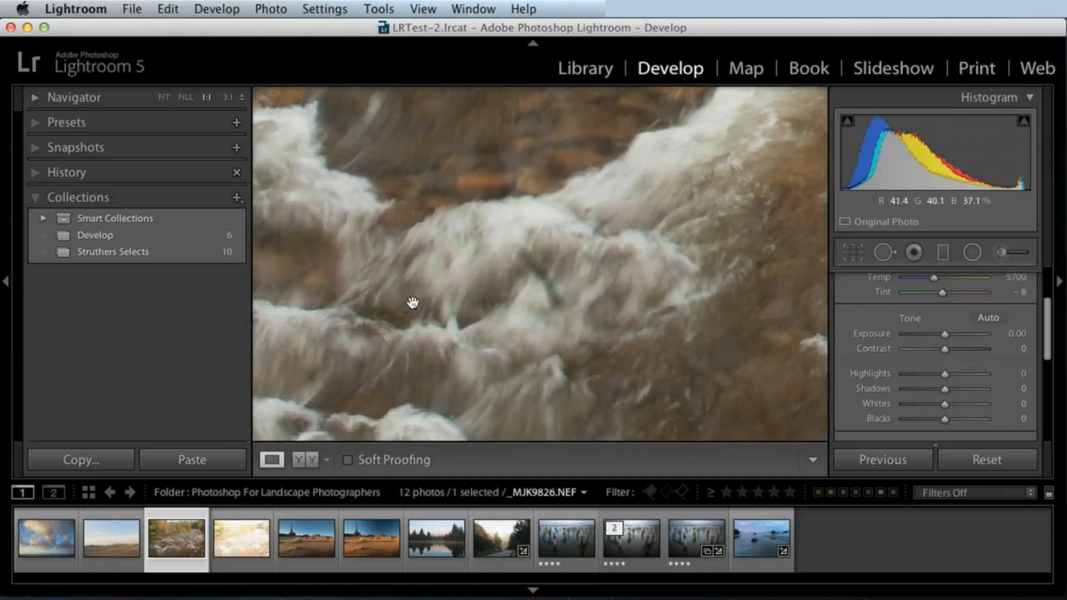
drag(589, 205, 428, 366)
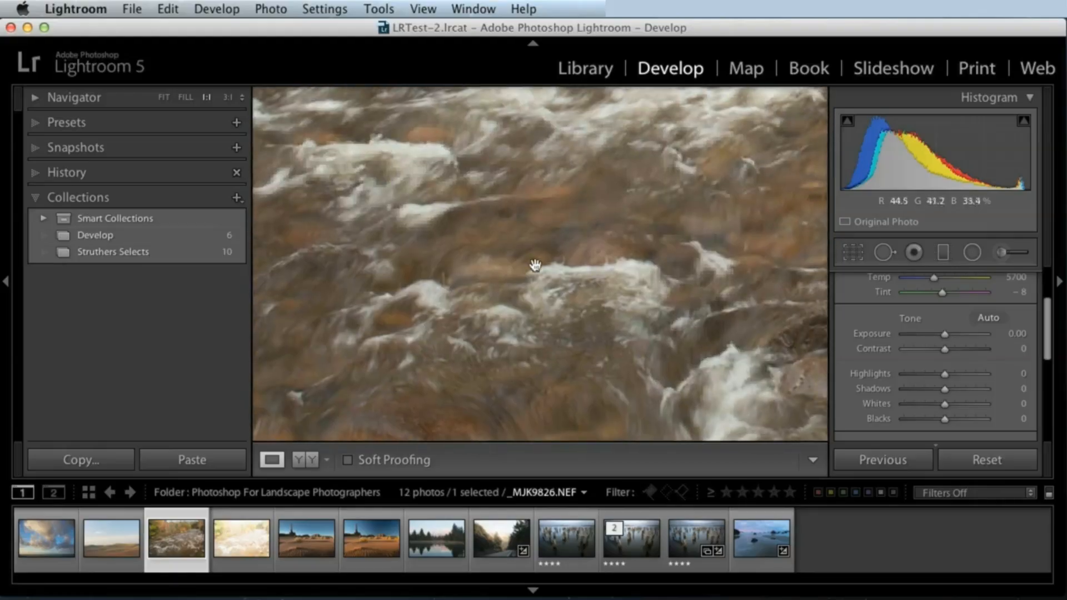
drag(564, 248, 443, 335)
click(490, 275)
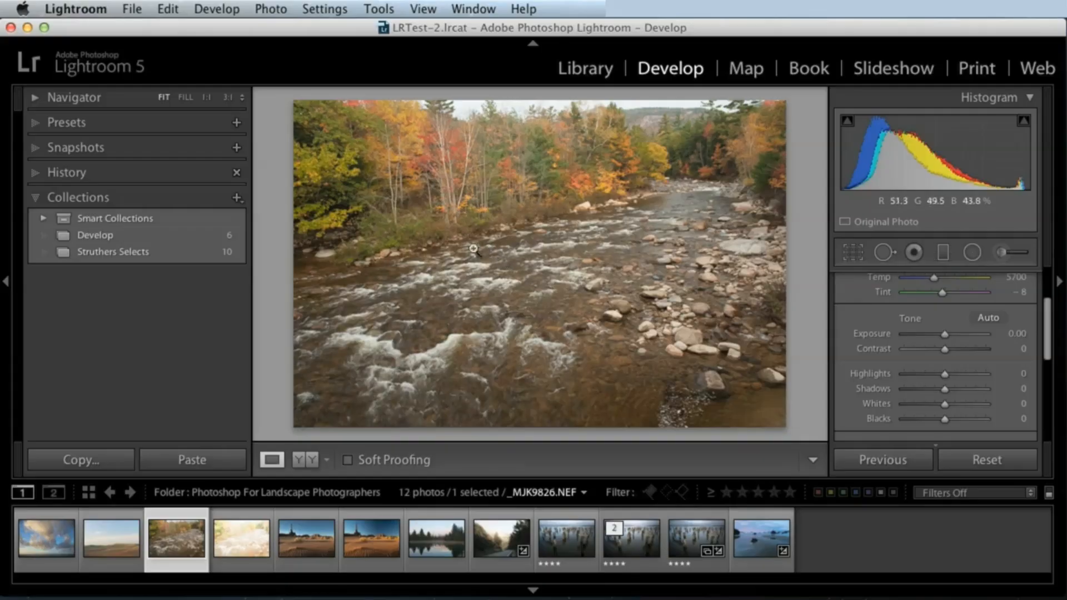
click(238, 536)
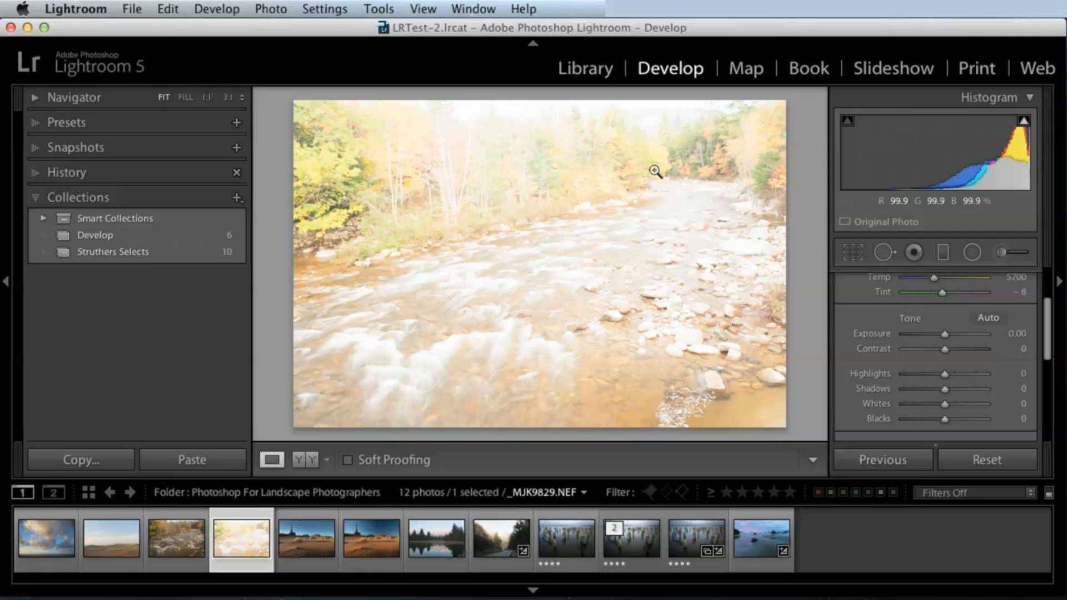
Show highlight clipping, lower the overexposed river photo's Exposure to -2.95, and compare it with _MJK9826.NEF
click(1024, 121)
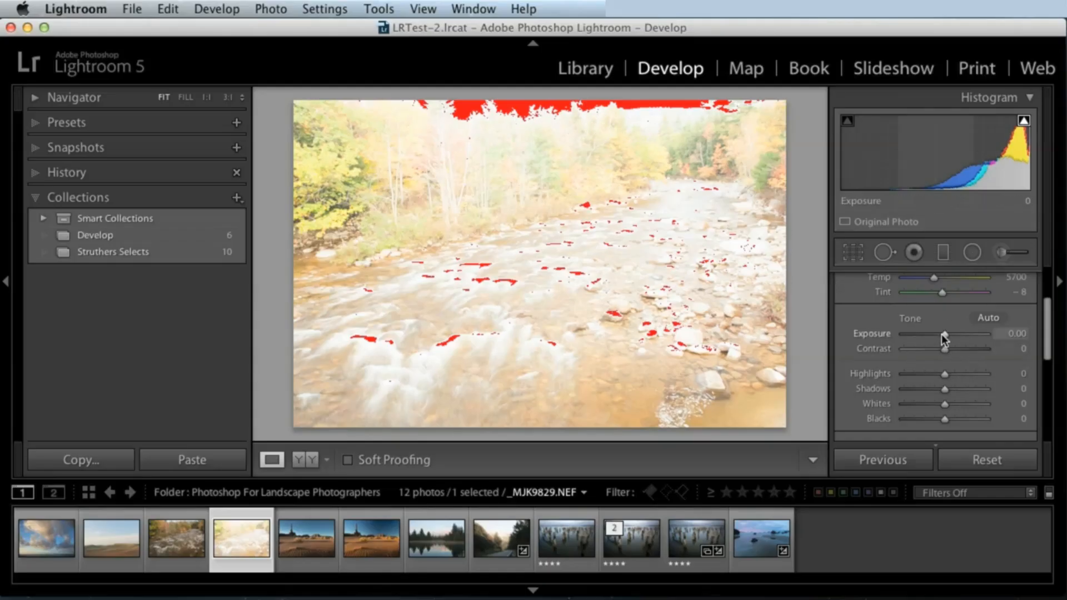
drag(942, 334, 918, 336)
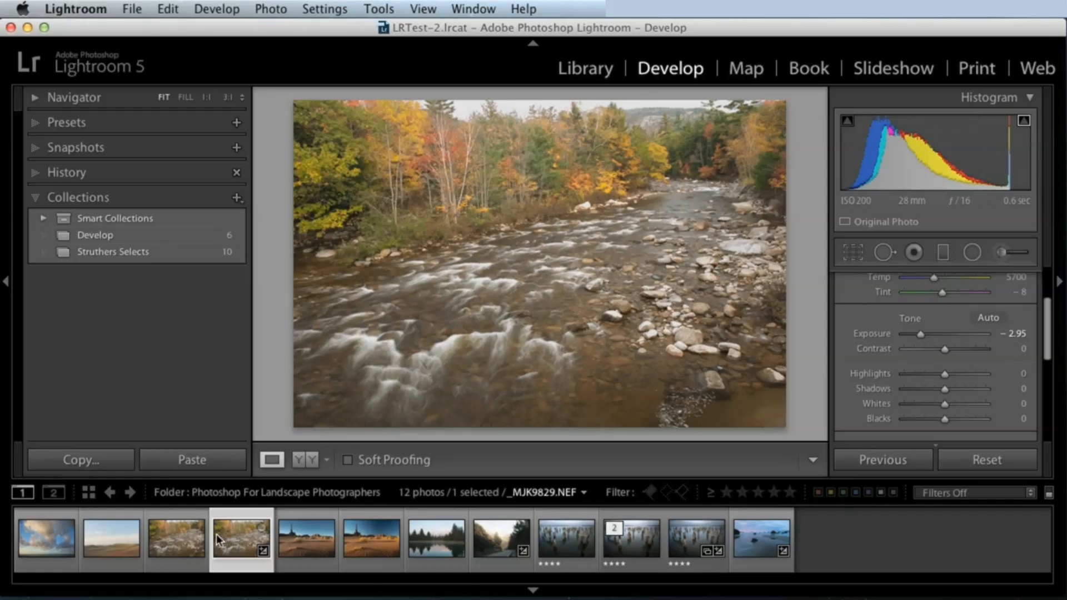
click(176, 542)
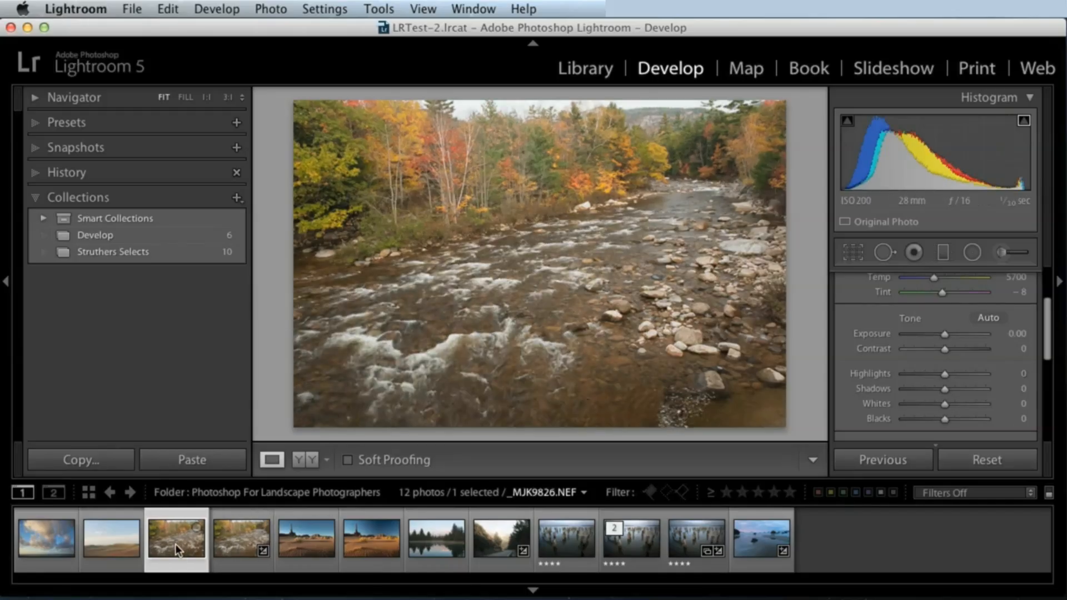
click(242, 537)
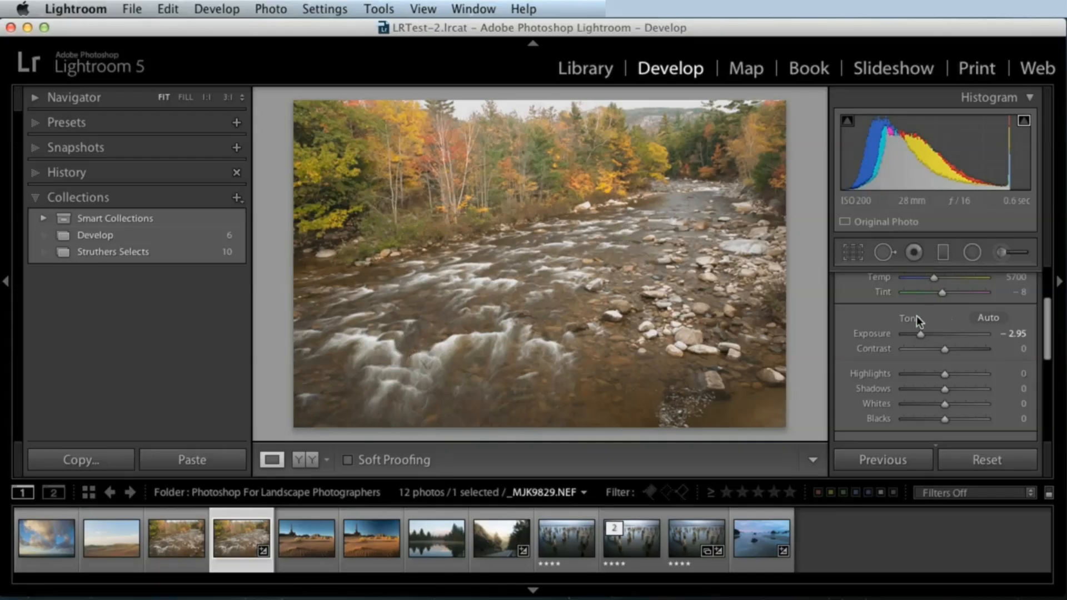
Set the river photo _MJK9829.NEF to Exposure -2.30 and recover its bright areas with Highlights -73
drag(919, 334, 924, 334)
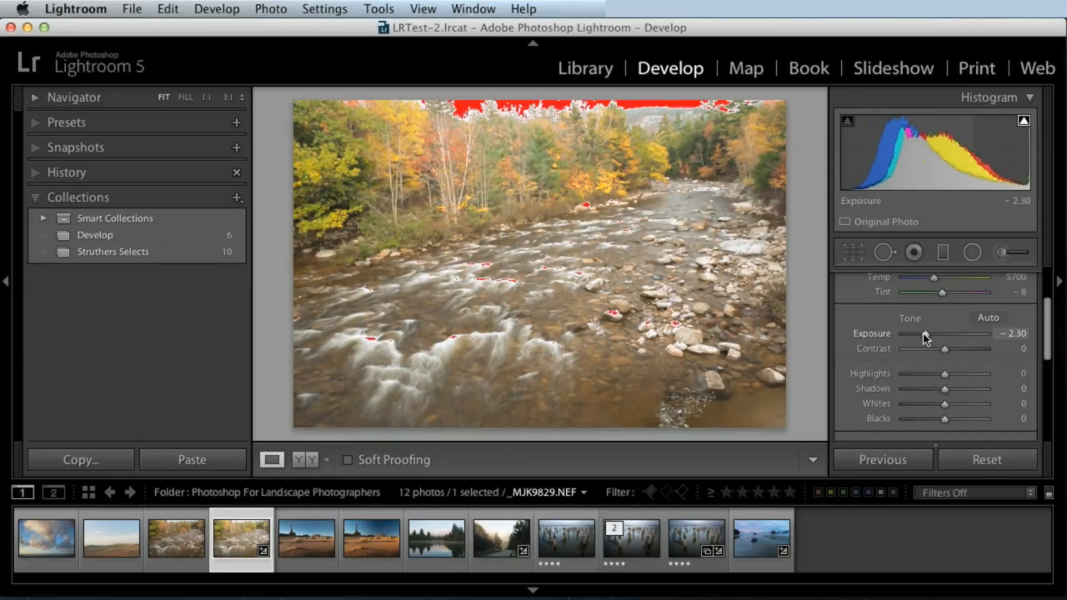
drag(945, 374, 911, 372)
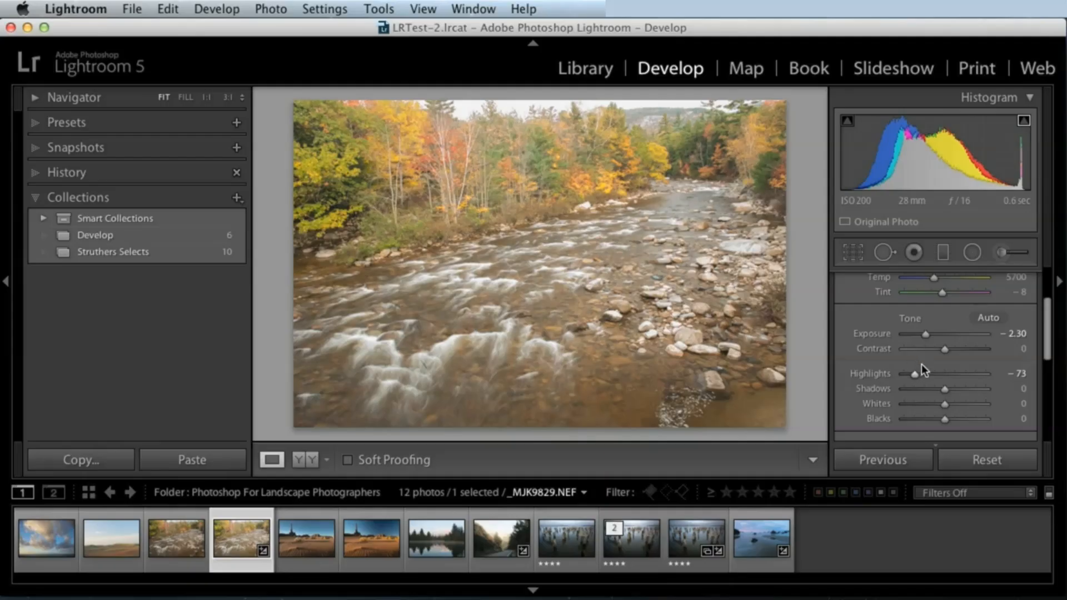
drag(926, 334, 926, 335)
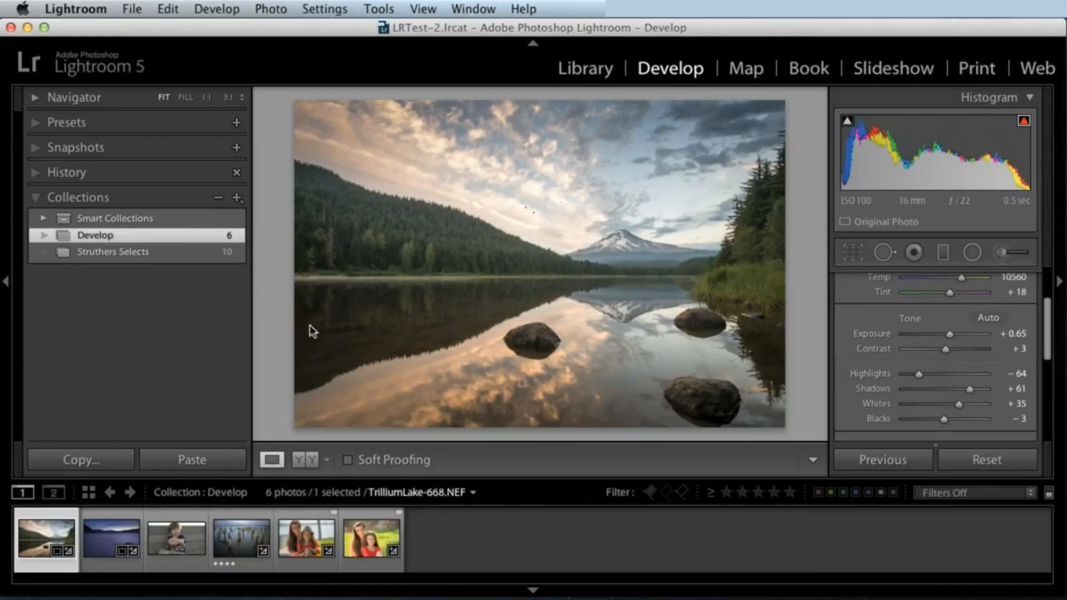
Turn off the clipping overlay on TrilliumLake-668.NEF and collapse the histogram to bring the tone settings into view
click(1024, 120)
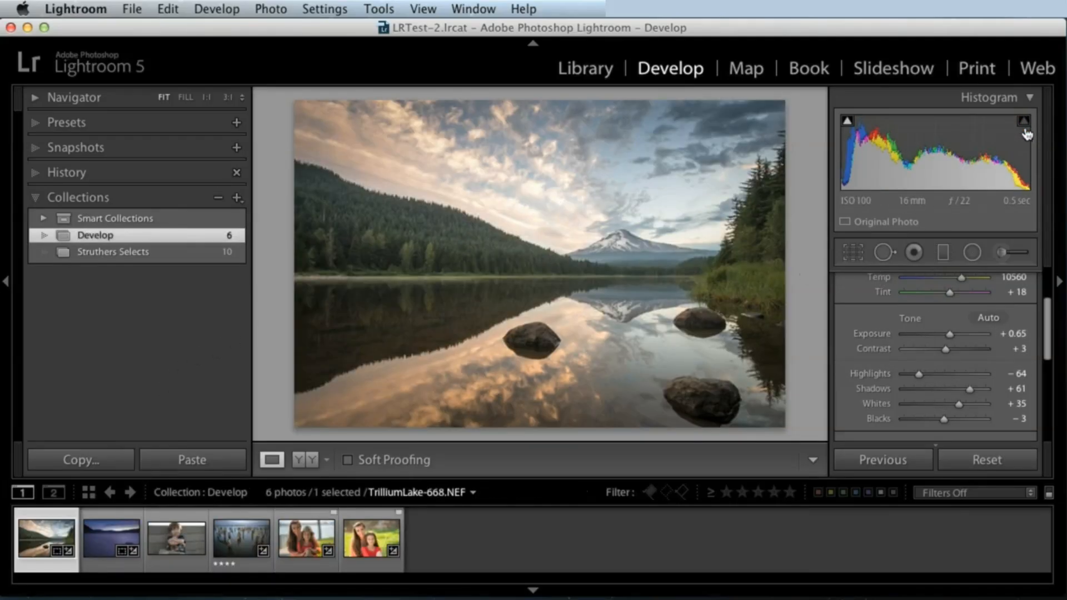
click(1030, 99)
scroll(1045, 222, up, 2)
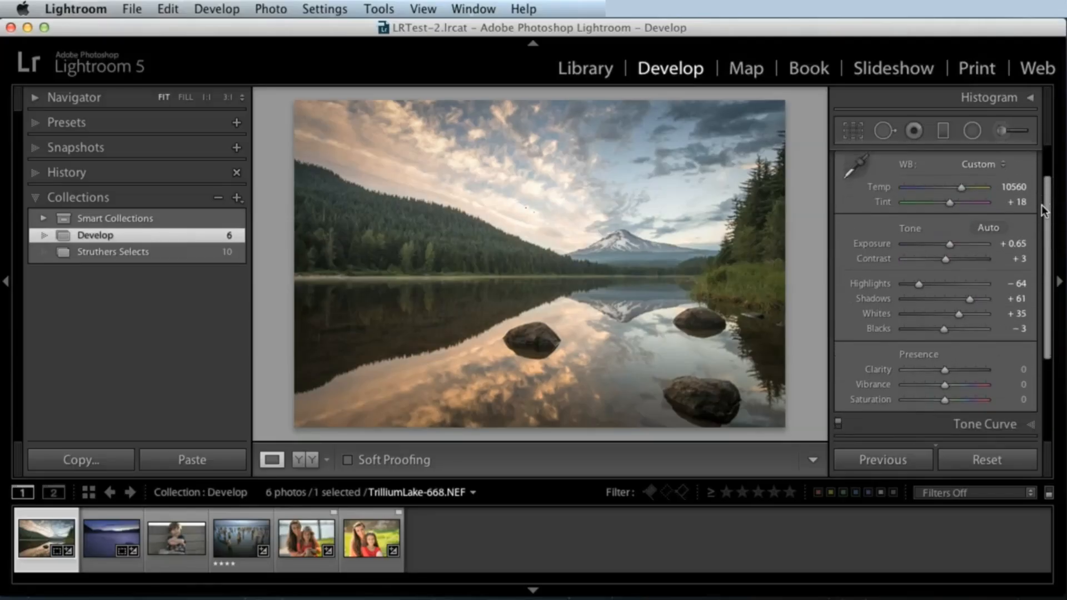
scroll(1044, 211, down, 2)
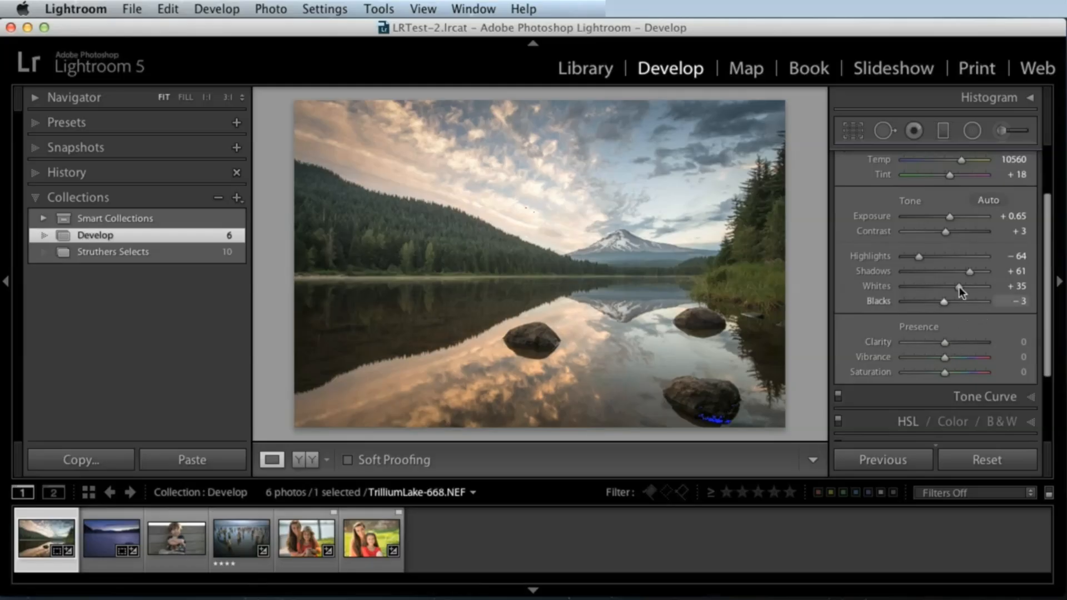
key(j)
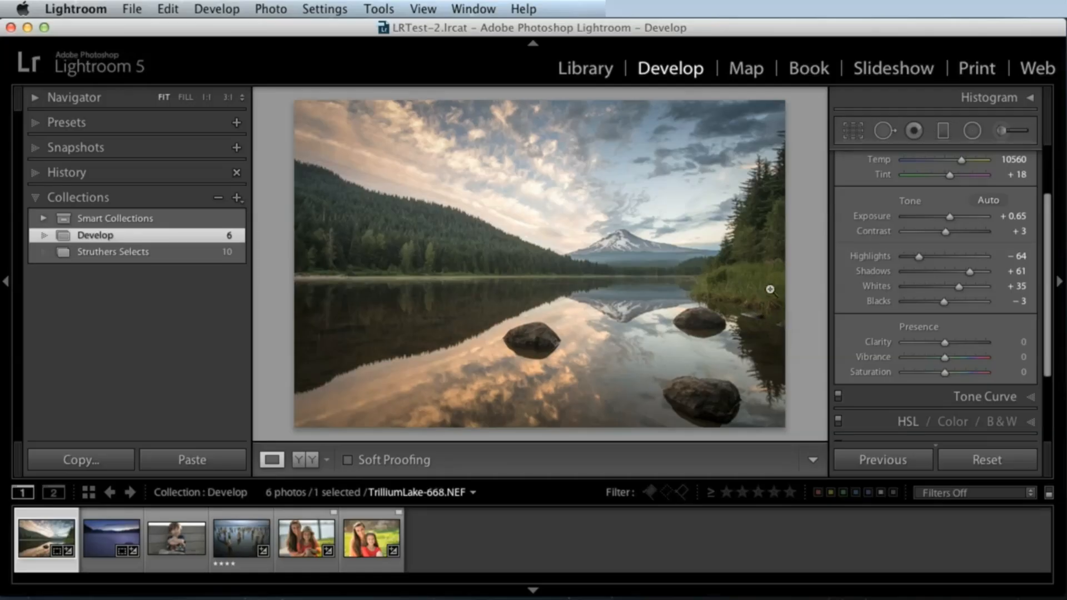
Try Contrast values up to +47 on the Trillium Lake photo with the histogram shown, and settle on +23
drag(955, 231, 963, 232)
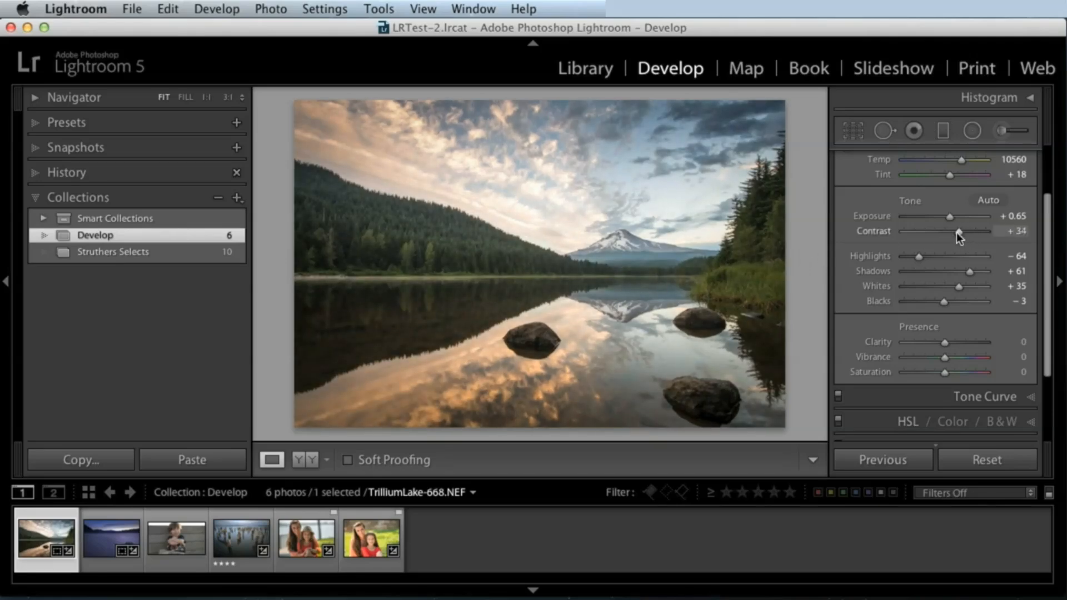
click(981, 98)
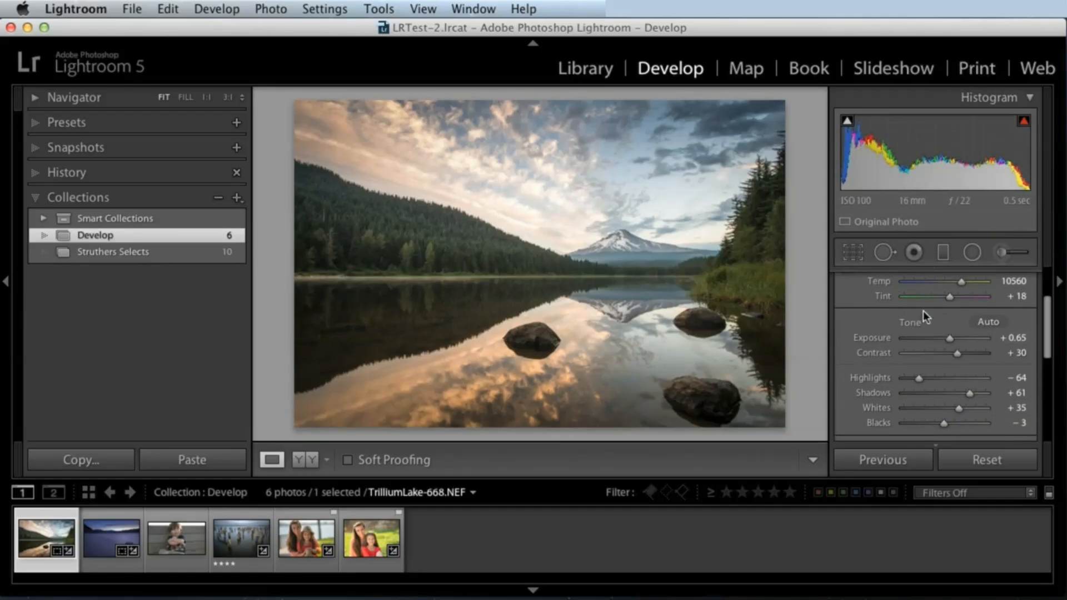
drag(954, 353, 964, 353)
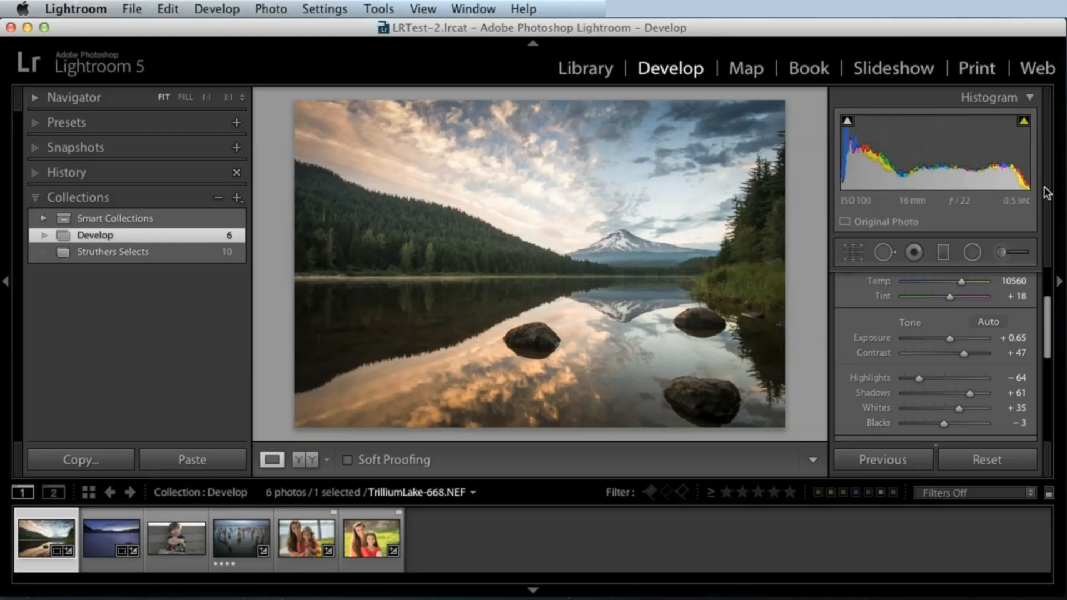
drag(965, 353, 954, 354)
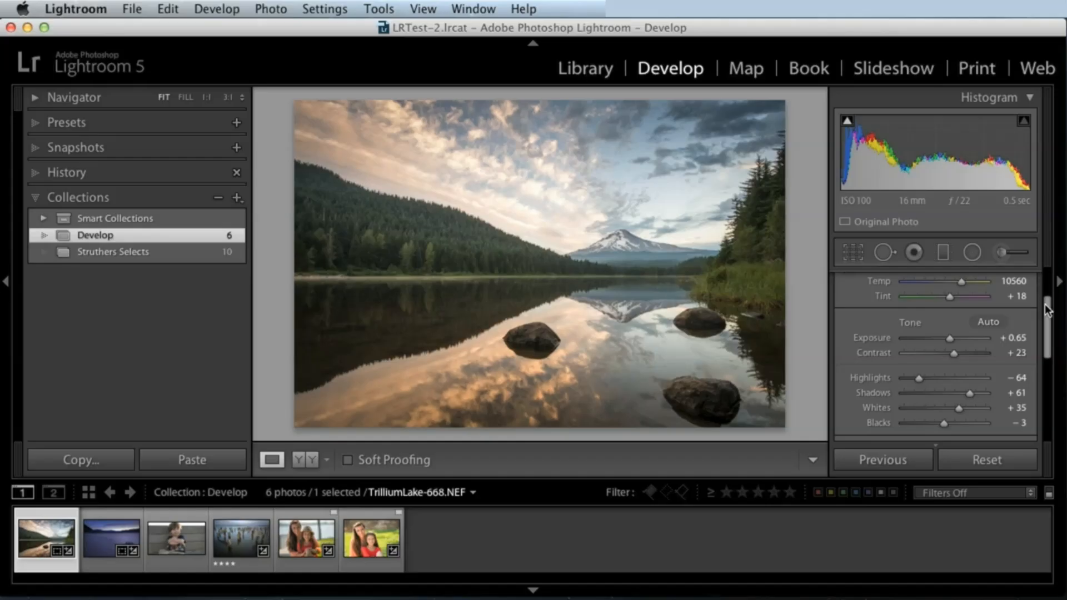
Set the Trillium Lake photo's Clarity to +40
scroll(1050, 327, down, 2)
scroll(1050, 327, down, 5)
drag(952, 349, 959, 343)
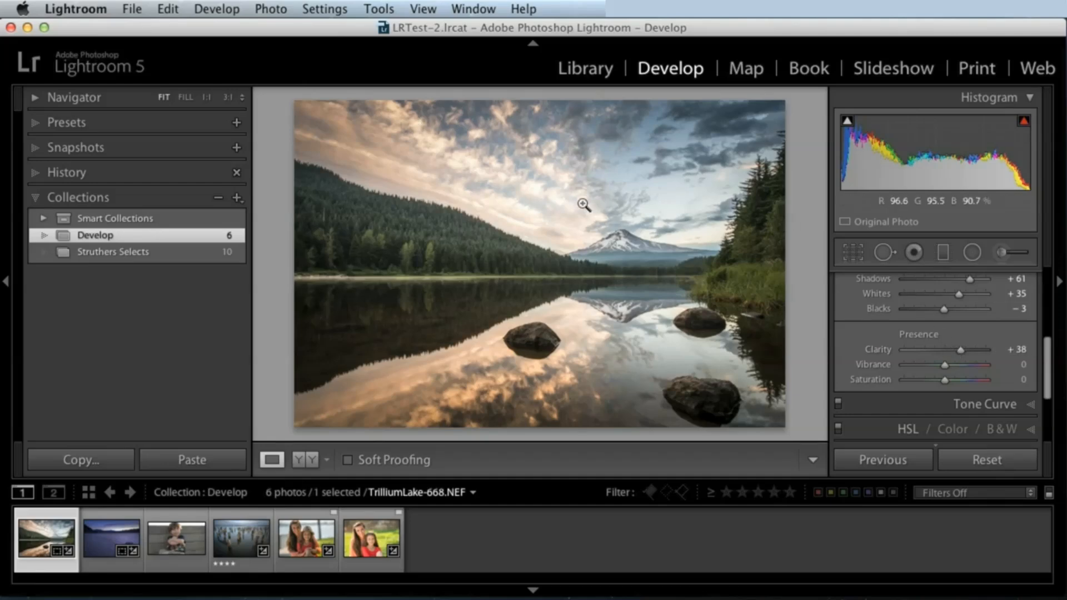
mouse_move(964, 353)
mouse_down()
mouse_move(952, 352)
mouse_move(973, 350)
mouse_move(963, 352)
mouse_up()
mouse_move(962, 345)
mouse_down()
mouse_move(973, 349)
mouse_move(963, 350)
mouse_up()
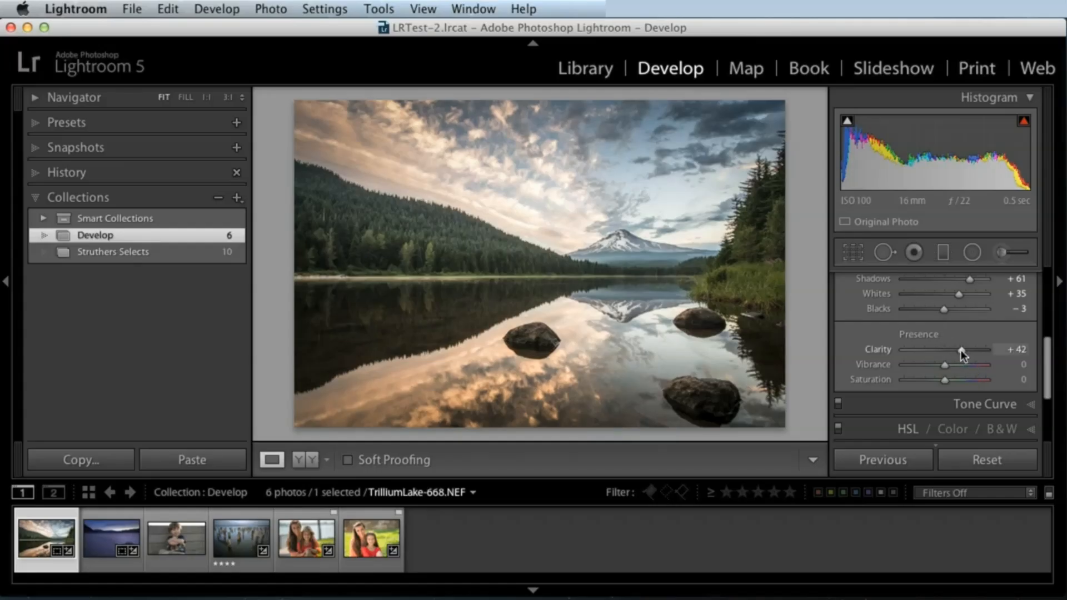
drag(960, 349, 960, 349)
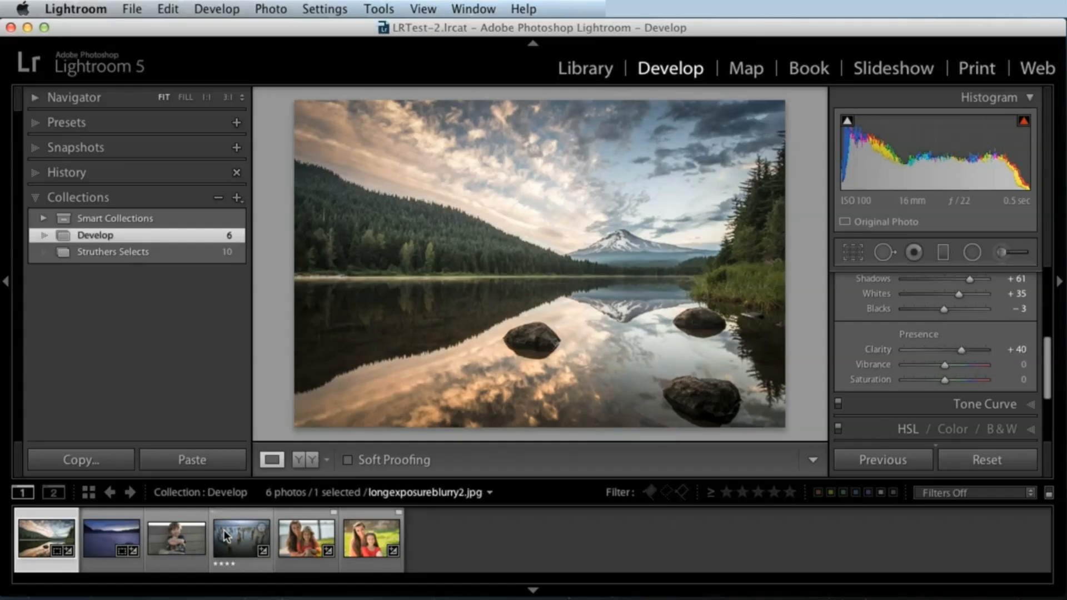
Set Clarity to +29 on the wooden pilings photo longexposureblurry2.jpg
click(231, 538)
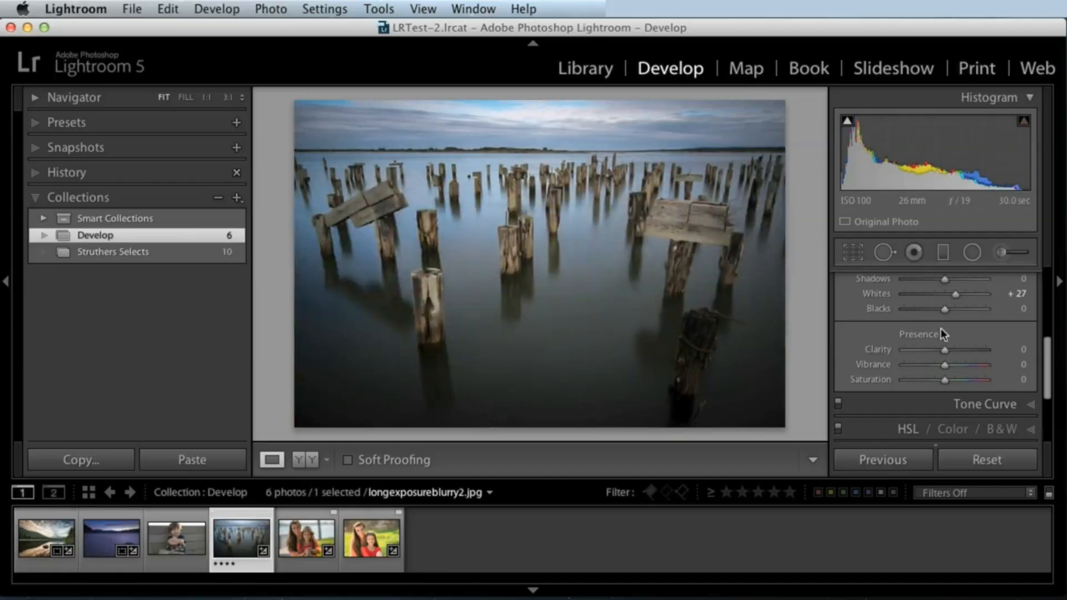
mouse_move(948, 349)
mouse_down()
mouse_move(1005, 349)
mouse_move(958, 353)
mouse_up()
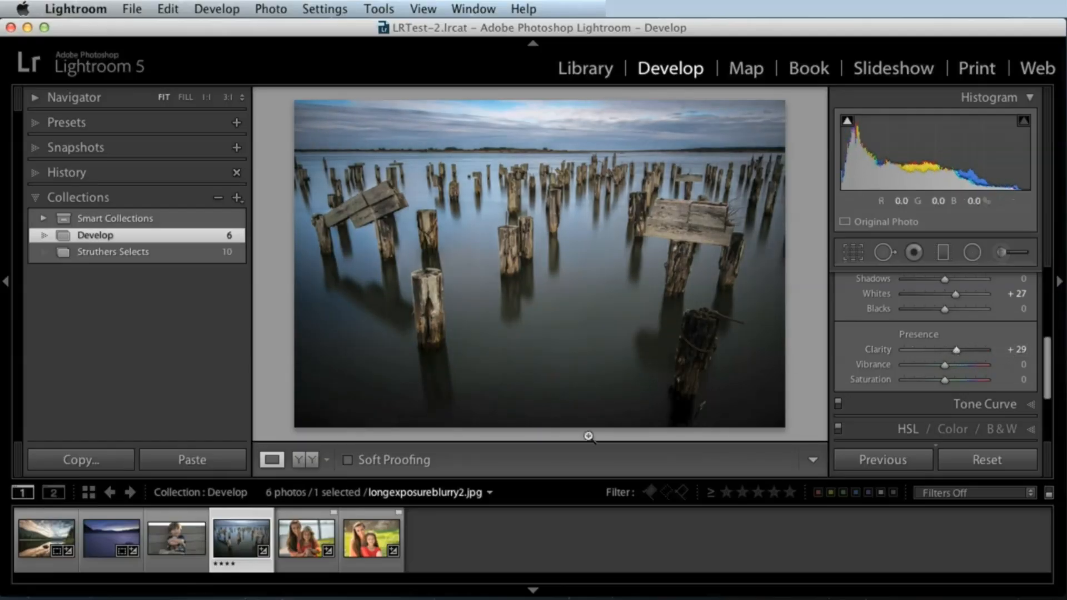
Try Clarity values of +27, +6 and +100 on the portrait MJK_4764.NEF, lower it again, and open before.jpg
click(368, 537)
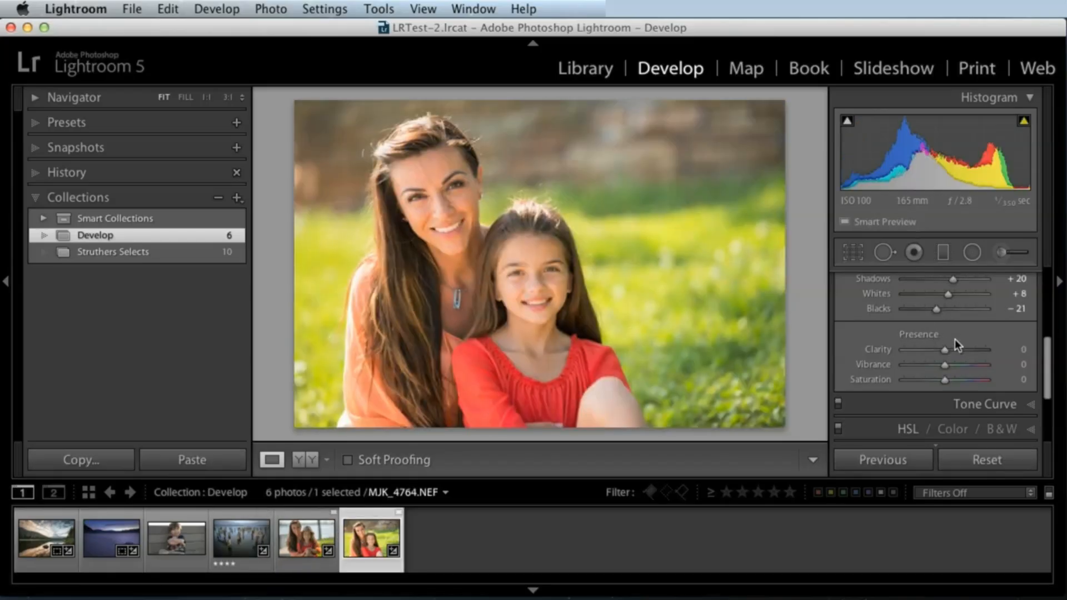
mouse_move(959, 349)
mouse_down()
mouse_move(1017, 349)
mouse_move(950, 348)
mouse_move(1013, 349)
mouse_move(939, 359)
mouse_move(1015, 349)
mouse_move(955, 349)
mouse_up()
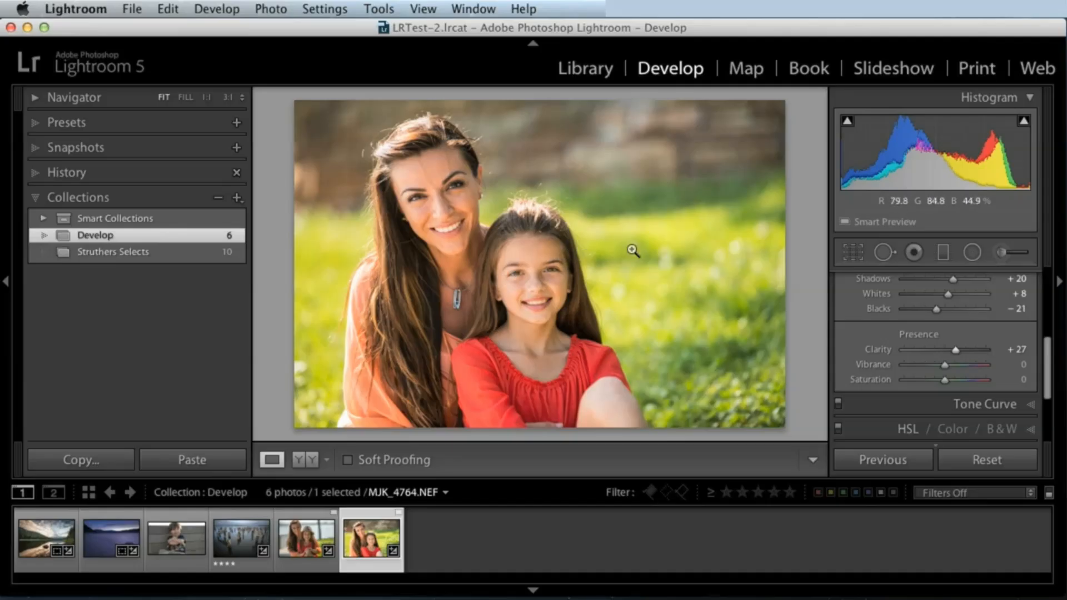
drag(947, 344, 939, 352)
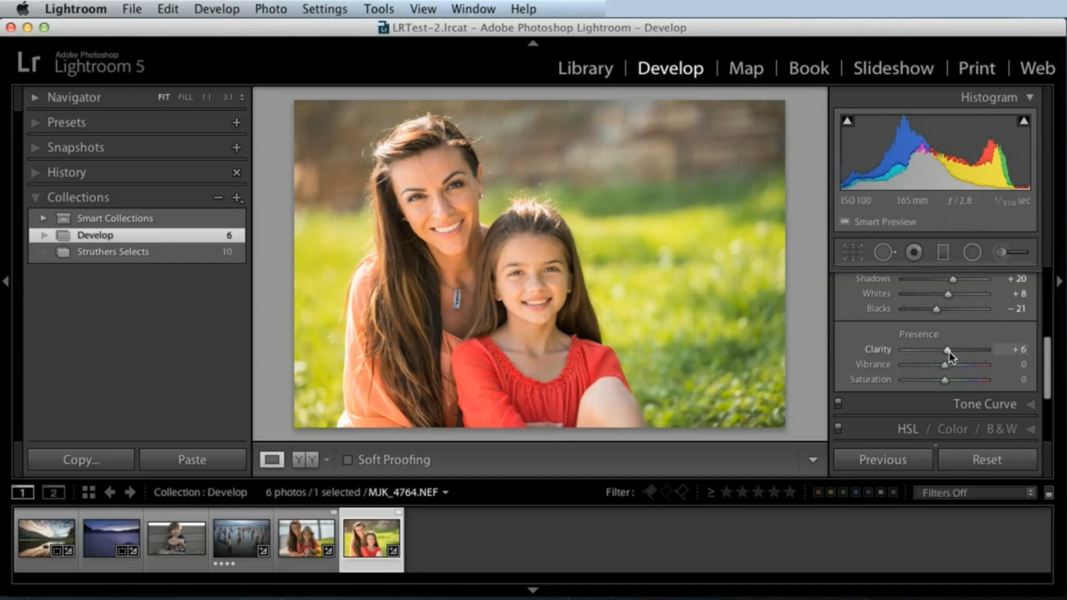
drag(948, 351, 1007, 349)
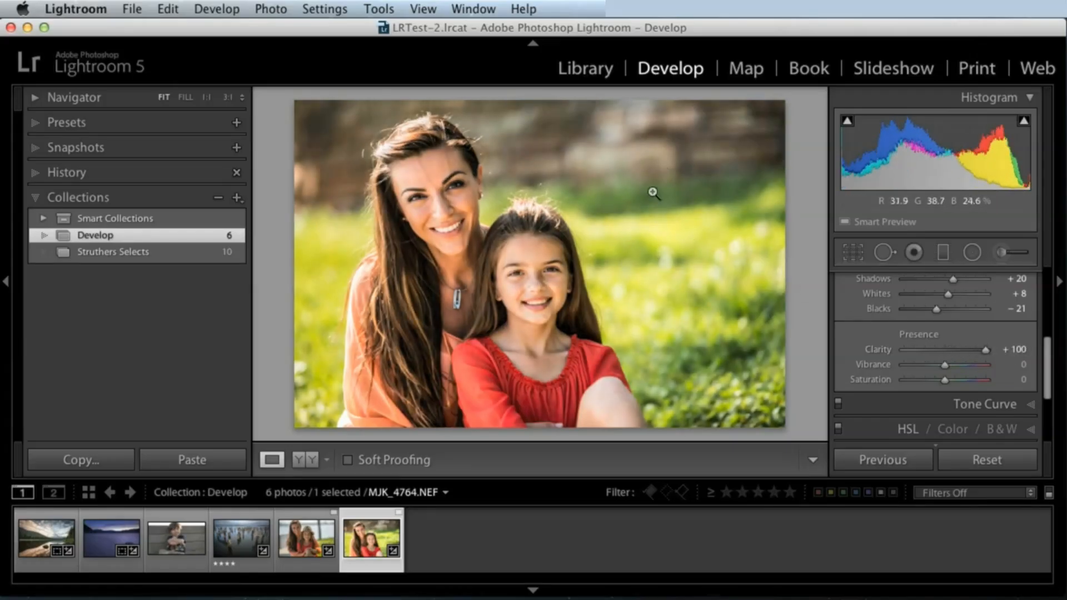
drag(971, 354, 943, 352)
click(176, 538)
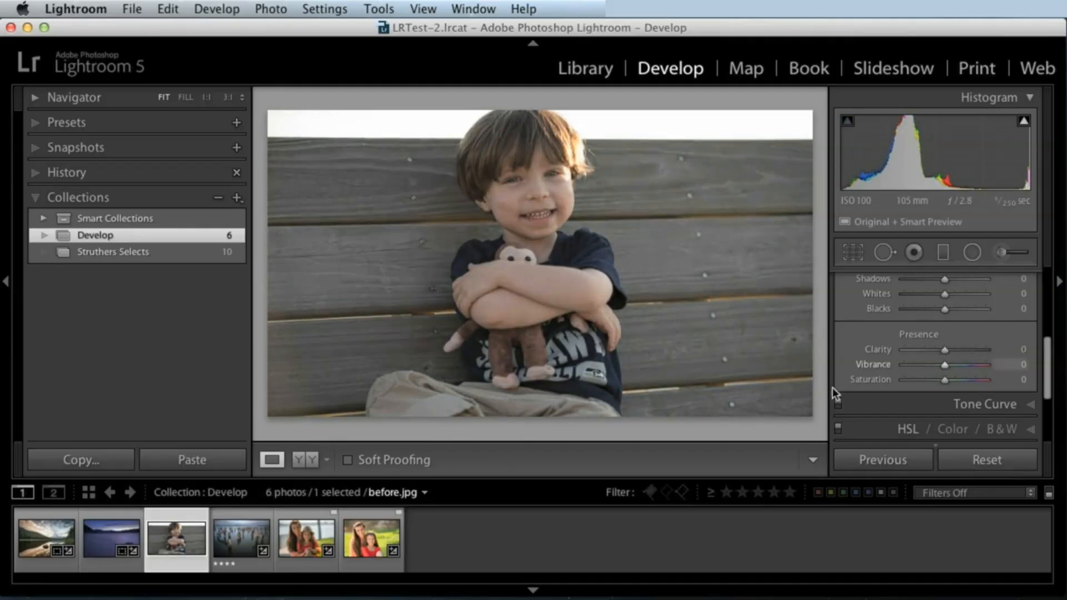
Open the desert rock photo MJK_6838.NEF and set its Clarity to +46
key(Left)
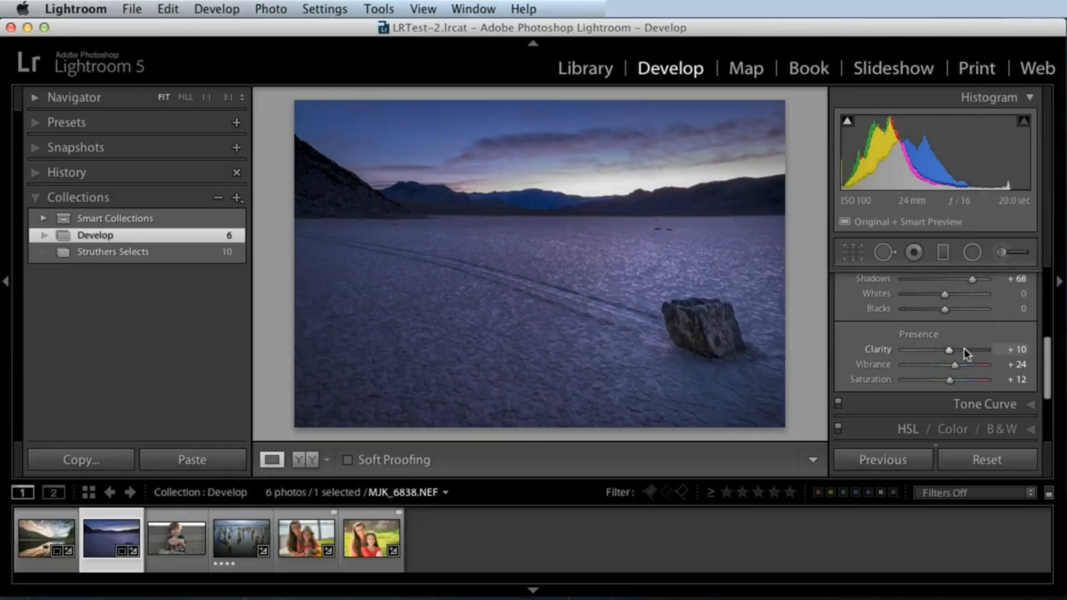
mouse_move(964, 348)
mouse_down()
mouse_move(989, 348)
mouse_move(963, 349)
mouse_up()
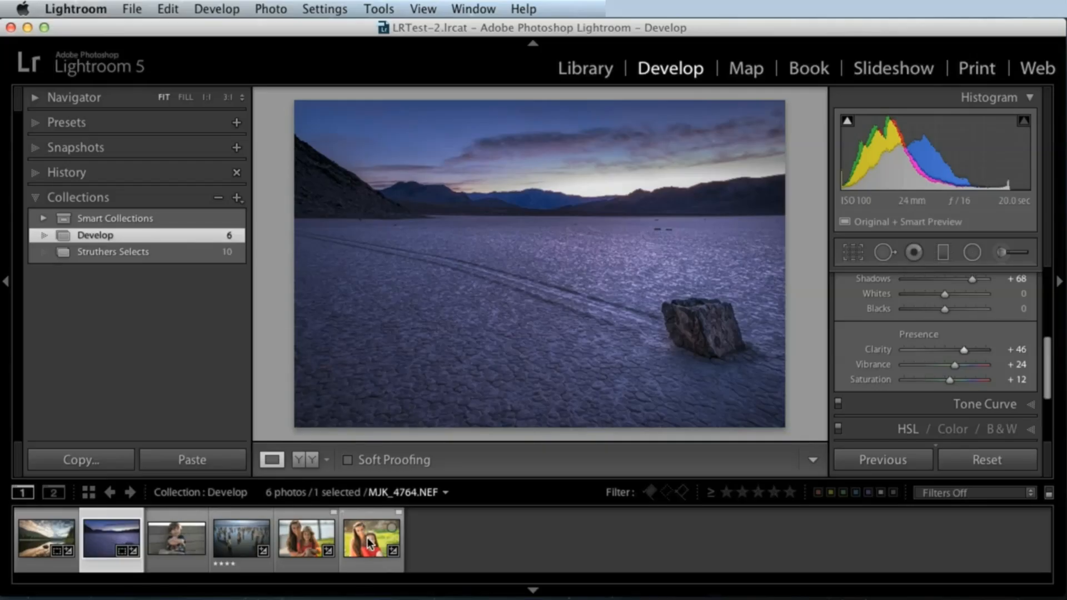
Open the portrait MJK_4760.NEF and collapse the histogram to make room for the basic adjustments
click(306, 538)
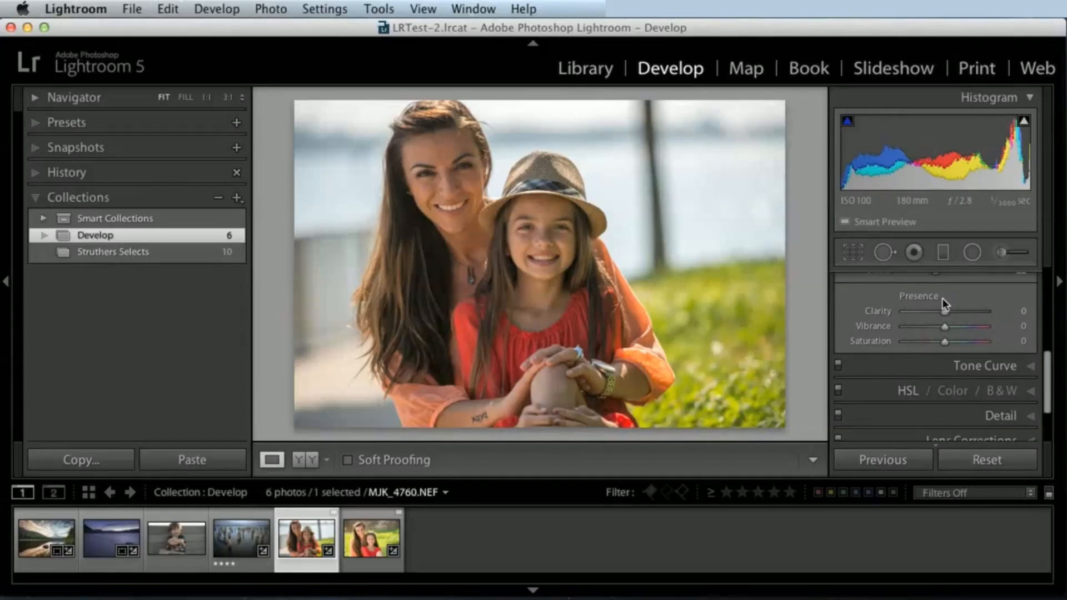
click(991, 98)
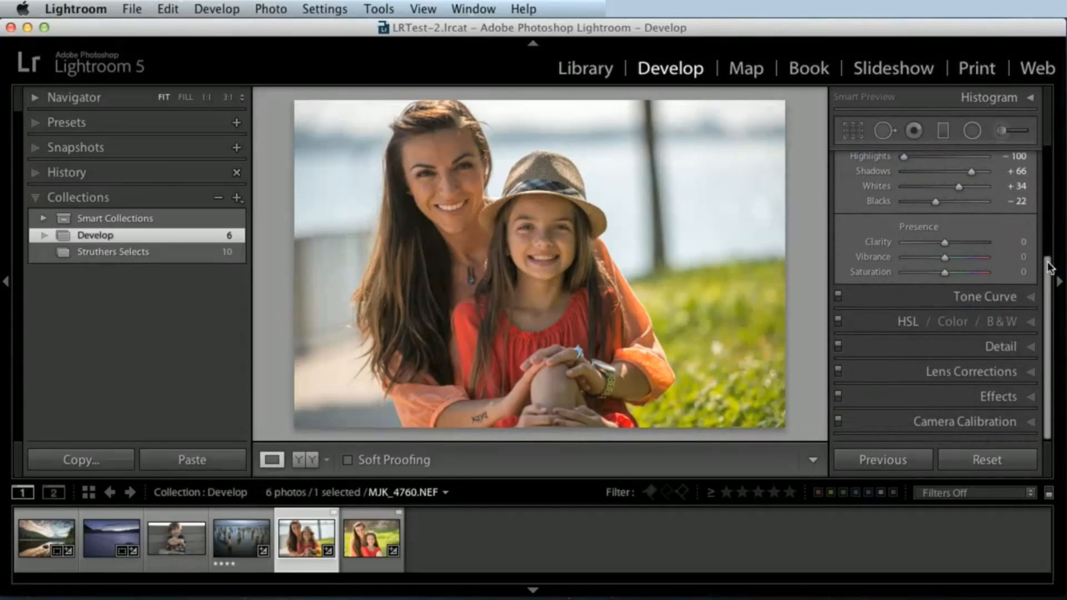
drag(1049, 264, 1050, 167)
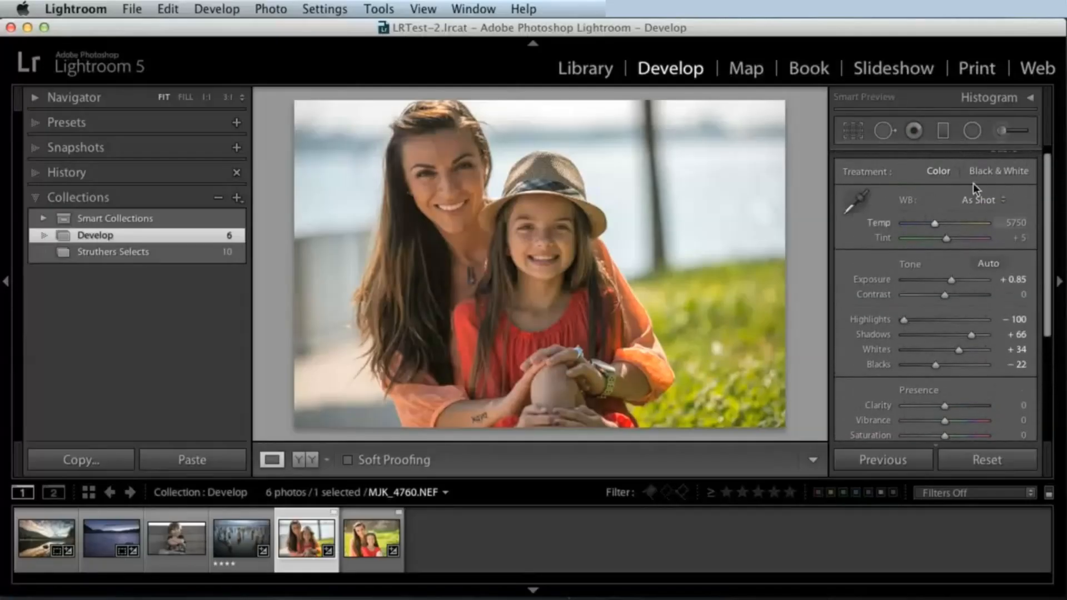
scroll(1056, 210, down, 5)
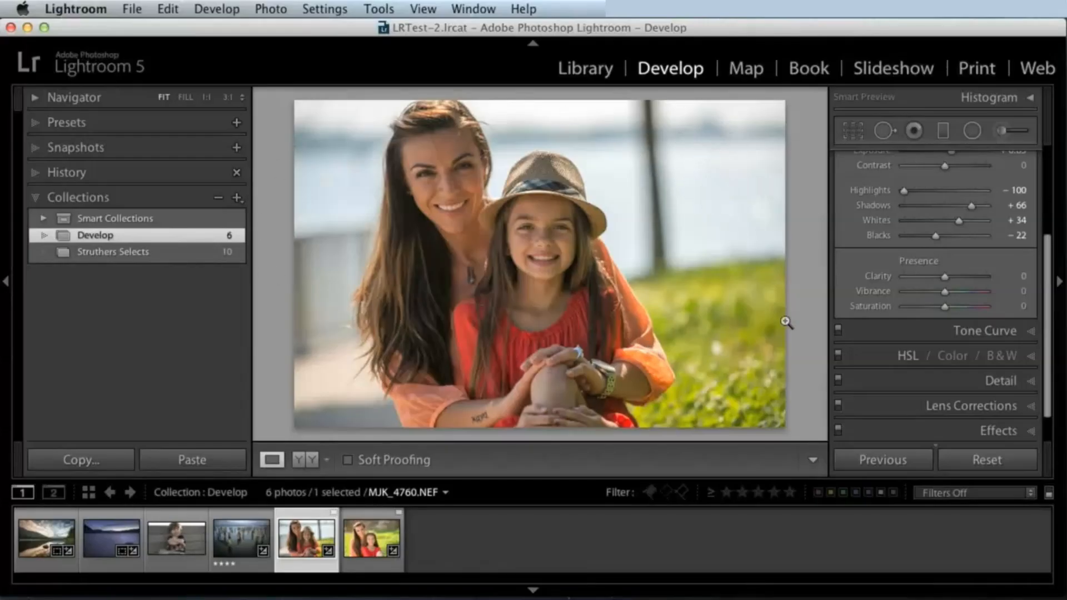
Try Vibrance values including +20 on the portrait MJK_4760.NEF and reset Vibrance to 0
mouse_move(950, 292)
mouse_down()
mouse_move(1009, 295)
mouse_move(936, 289)
mouse_move(1011, 290)
mouse_move(921, 291)
mouse_move(1001, 292)
mouse_move(954, 291)
mouse_up()
double_click(954, 292)
mouse_move(955, 294)
mouse_down()
mouse_move(969, 291)
mouse_move(954, 292)
mouse_up()
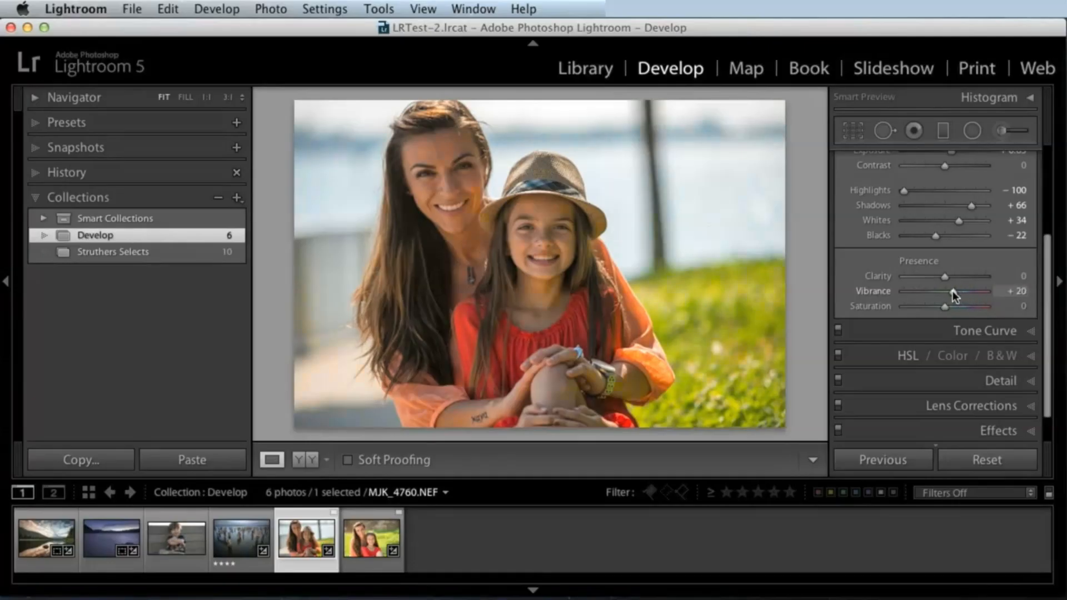
double_click(953, 292)
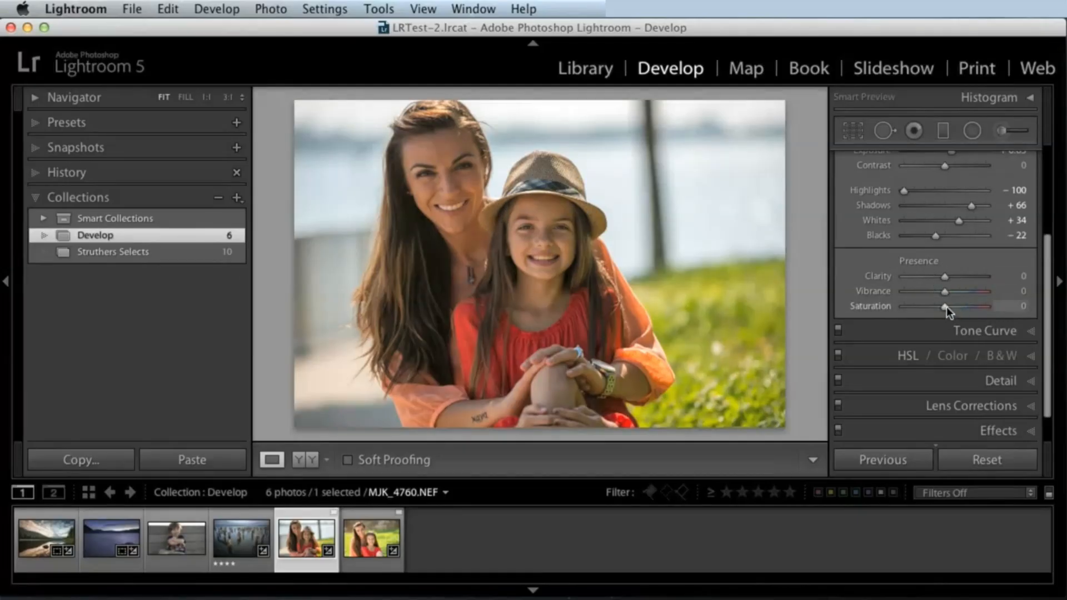
Try a strong Saturation of +74 on the portrait MJK_4760.NEF and reset Saturation to 0
drag(946, 306, 974, 306)
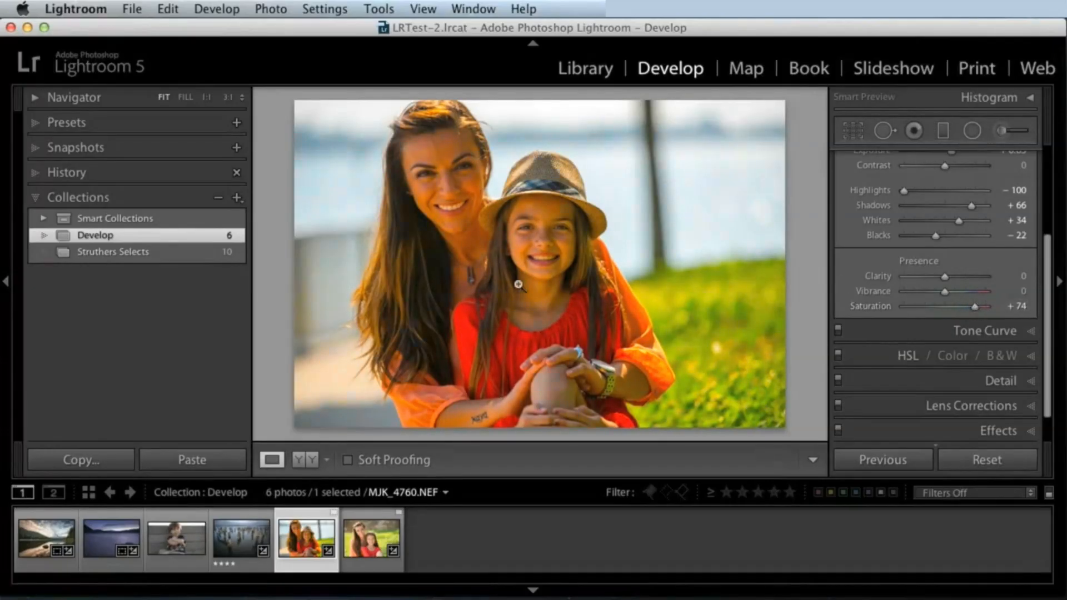
drag(975, 305, 978, 305)
double_click(979, 308)
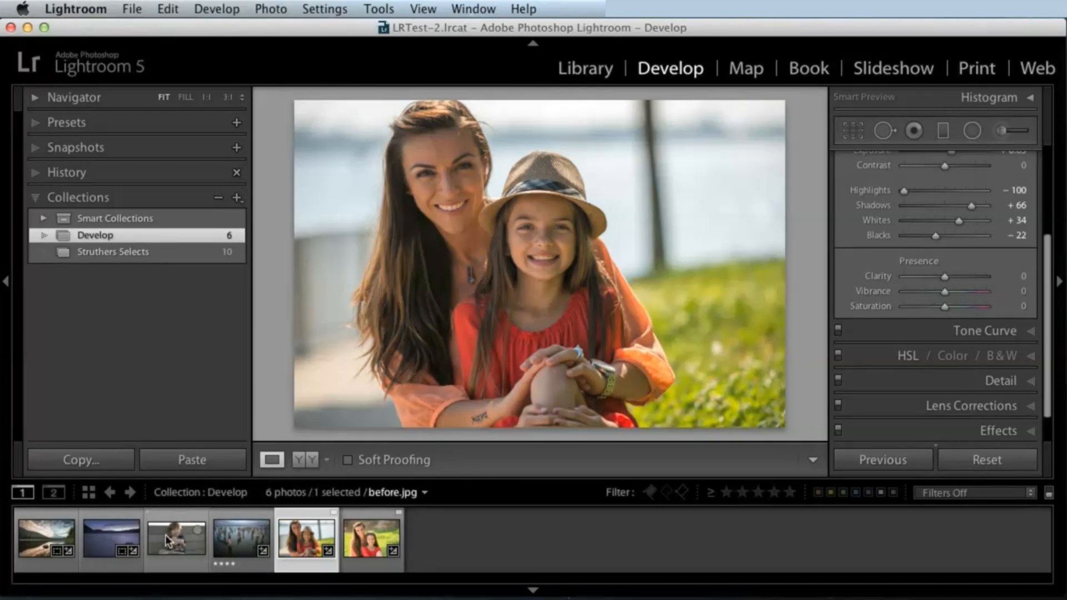
On the desert photo MJK_6838.NEF, try Saturation values including +49, and reset both Vibrance and Saturation
click(101, 543)
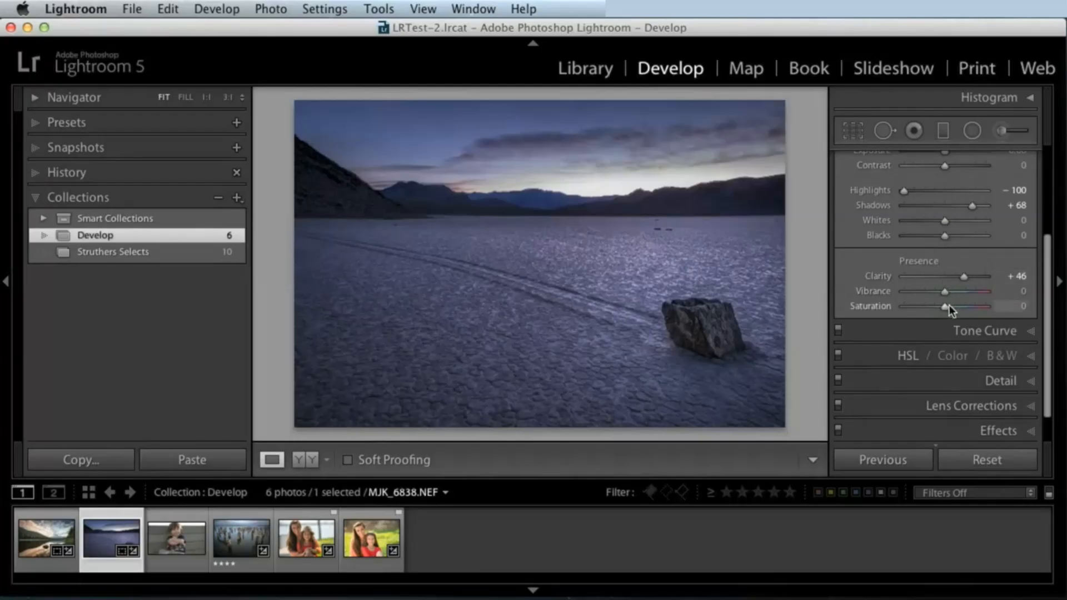
drag(950, 305, 971, 306)
double_click(970, 305)
double_click(973, 293)
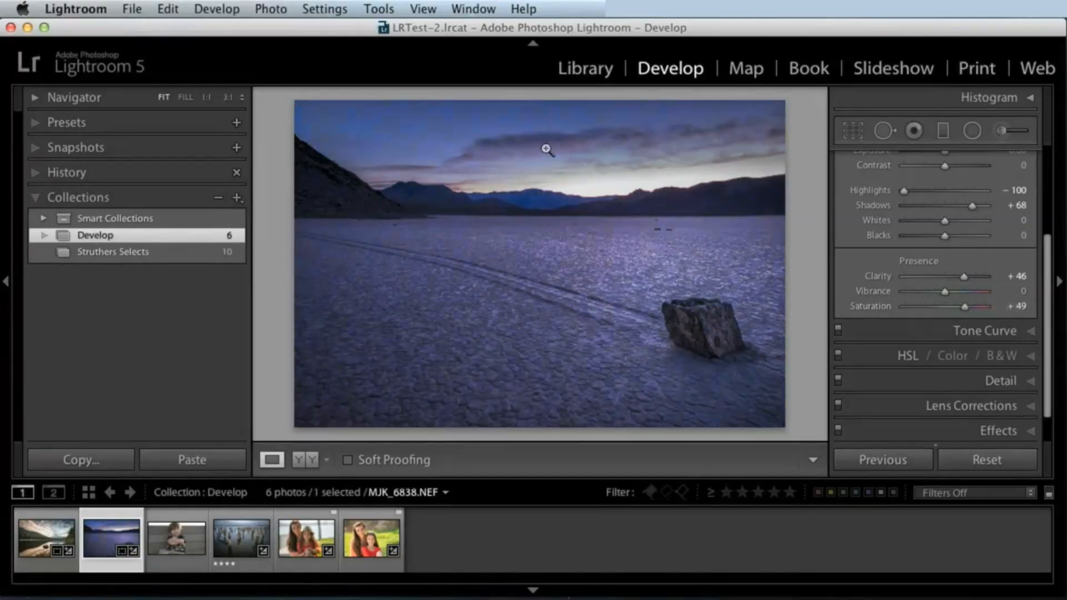
drag(960, 307, 966, 307)
double_click(965, 307)
On TrilliumLake-668.NEF, try Vibrance +67 and Saturation +54, reset Vibrance to 0, and settle on Saturation +34
click(46, 536)
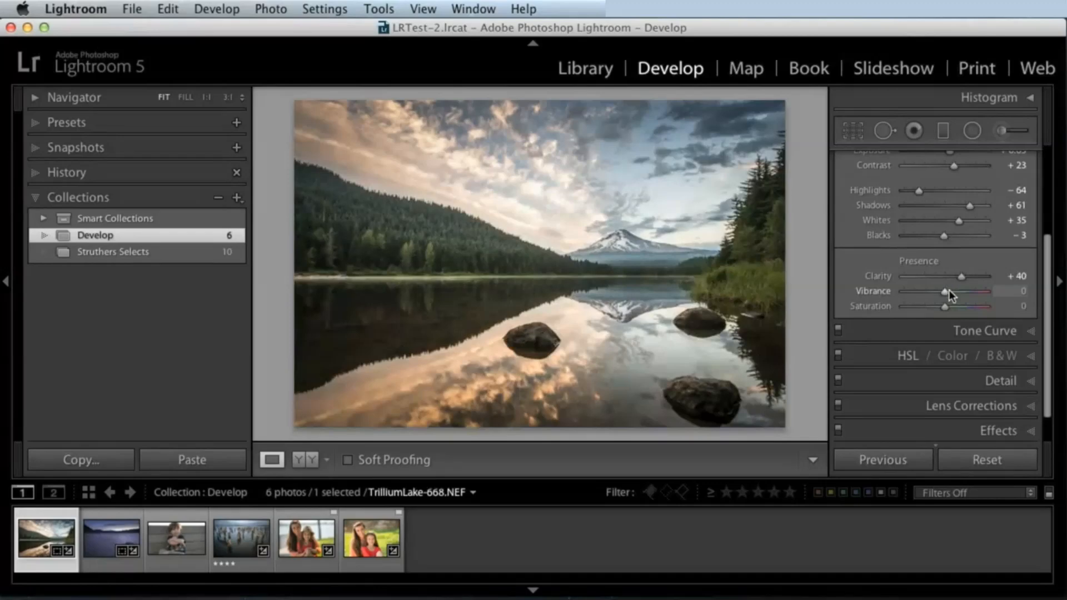
drag(946, 291, 974, 291)
drag(976, 292, 972, 291)
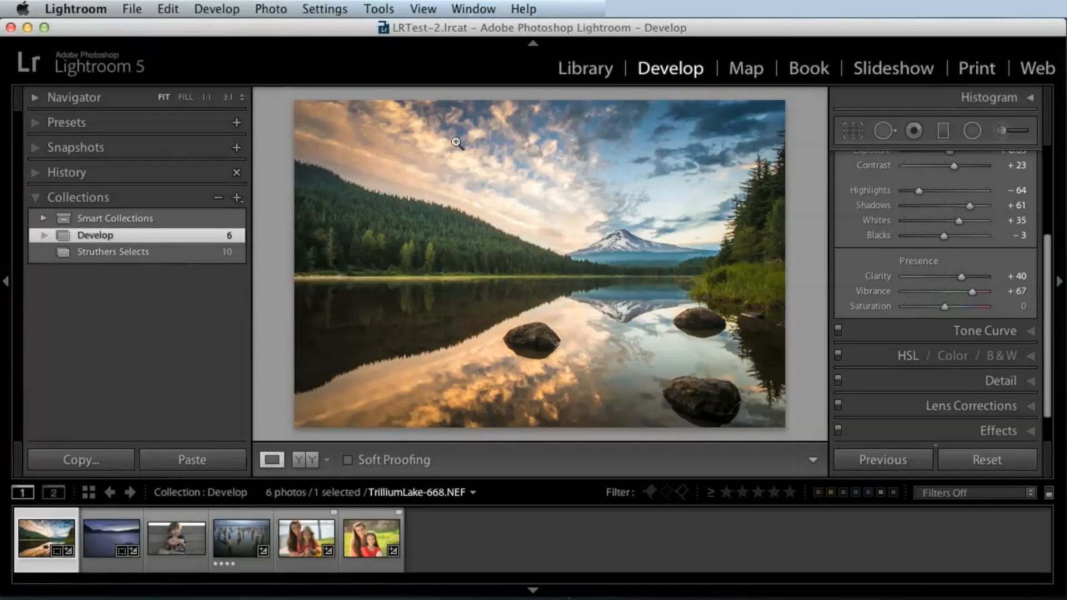
mouse_move(972, 292)
mouse_down()
mouse_move(986, 294)
mouse_move(956, 301)
mouse_move(967, 303)
mouse_up()
double_click(979, 289)
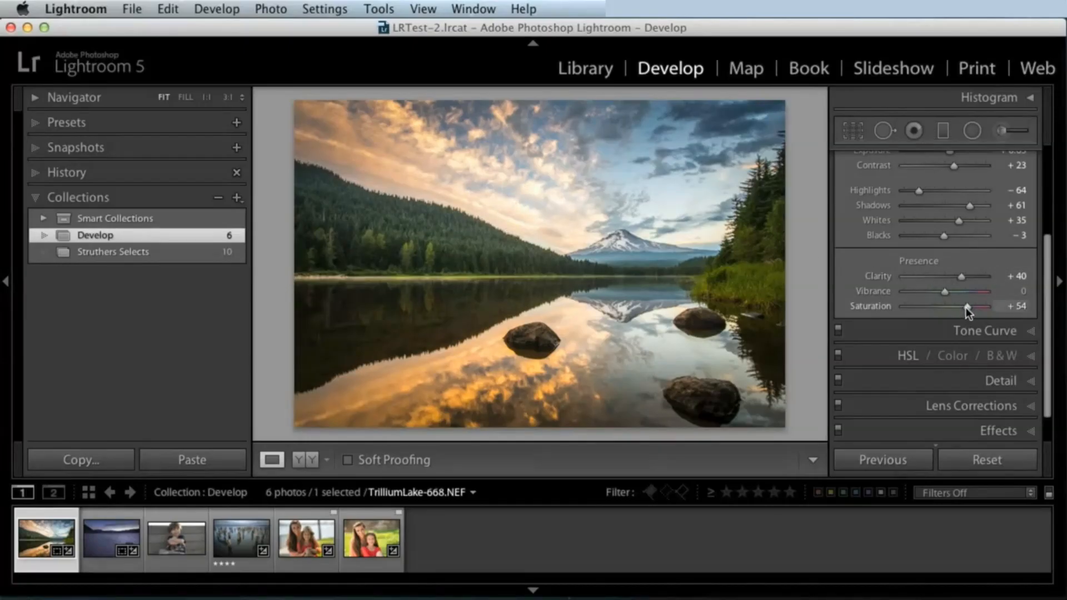
drag(966, 308, 950, 310)
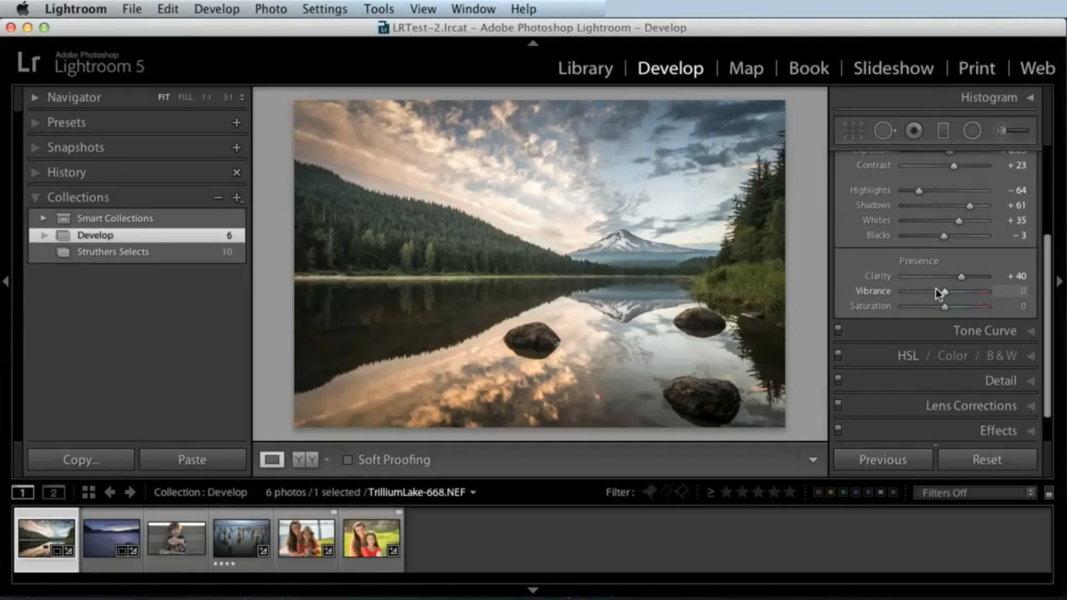
drag(944, 307, 959, 309)
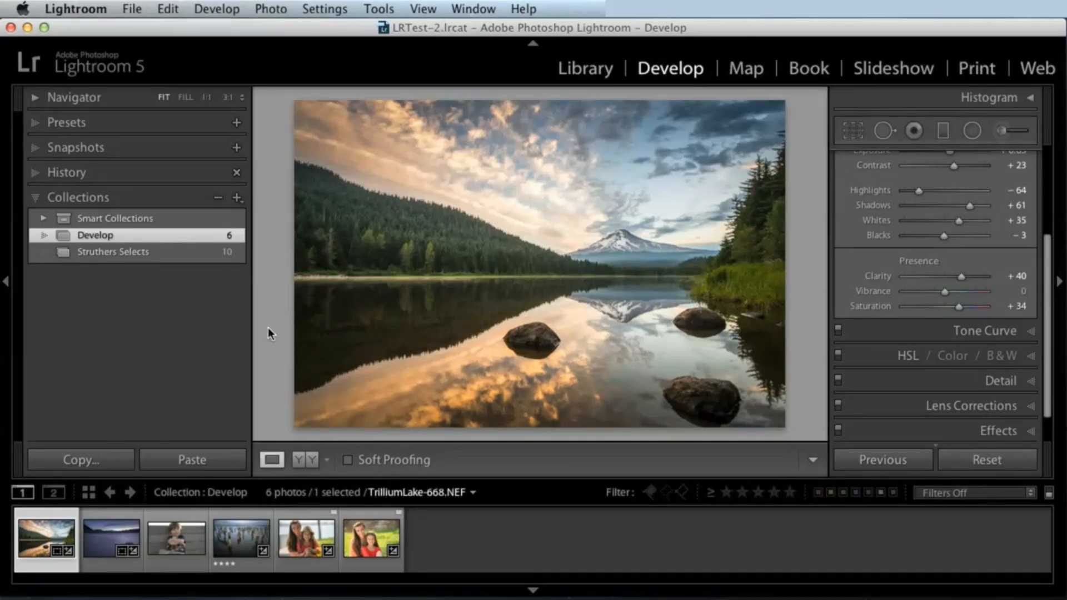
Switch the Trillium Lake photo between its Before and edited versions twice to compare the edits
key(backslash)
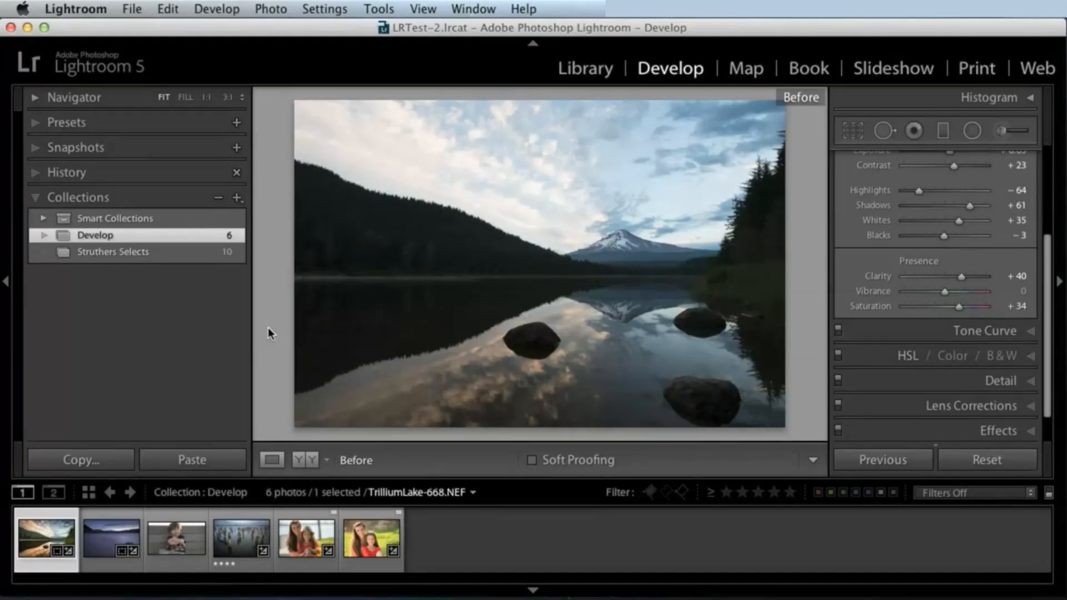
key(backslash)
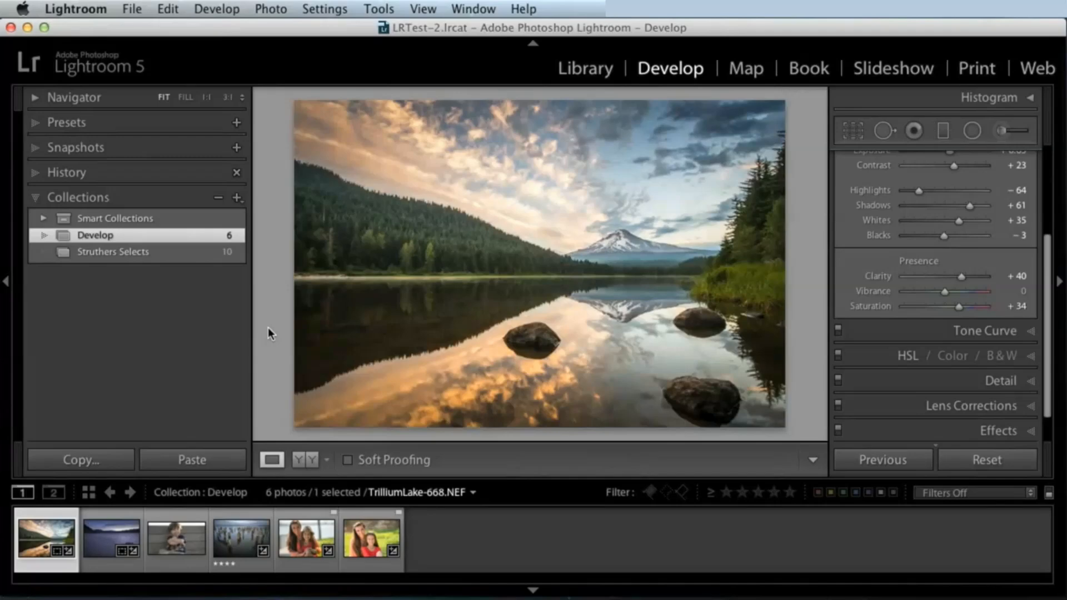
key(backslash)
key(backslash)
Hide and restore the toolbar, show Before and After side by side, and inspect the shoreline and rock at 1:1
key(t)
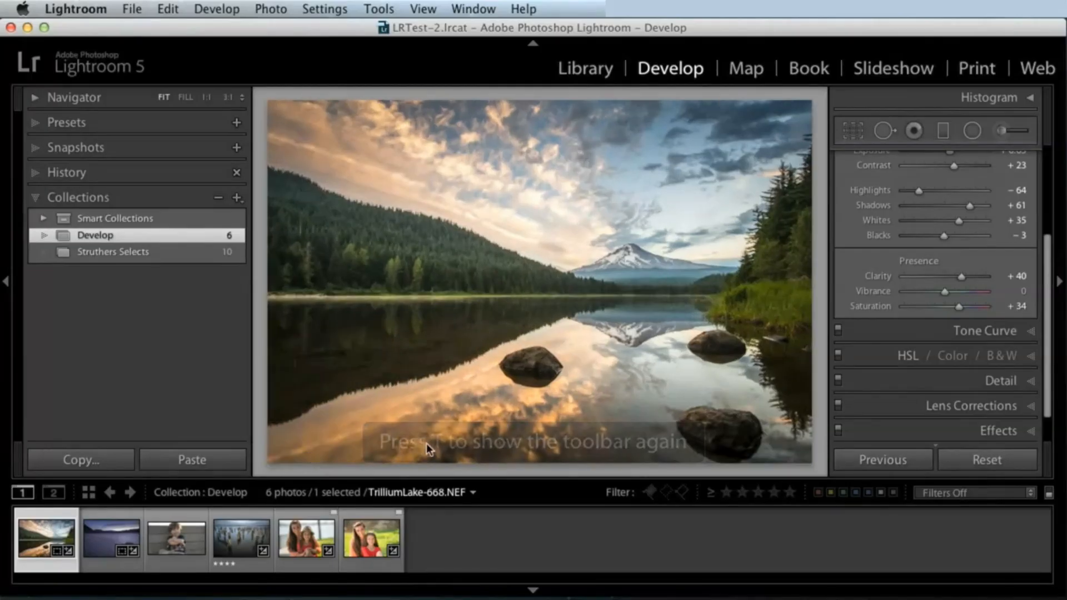
key(t)
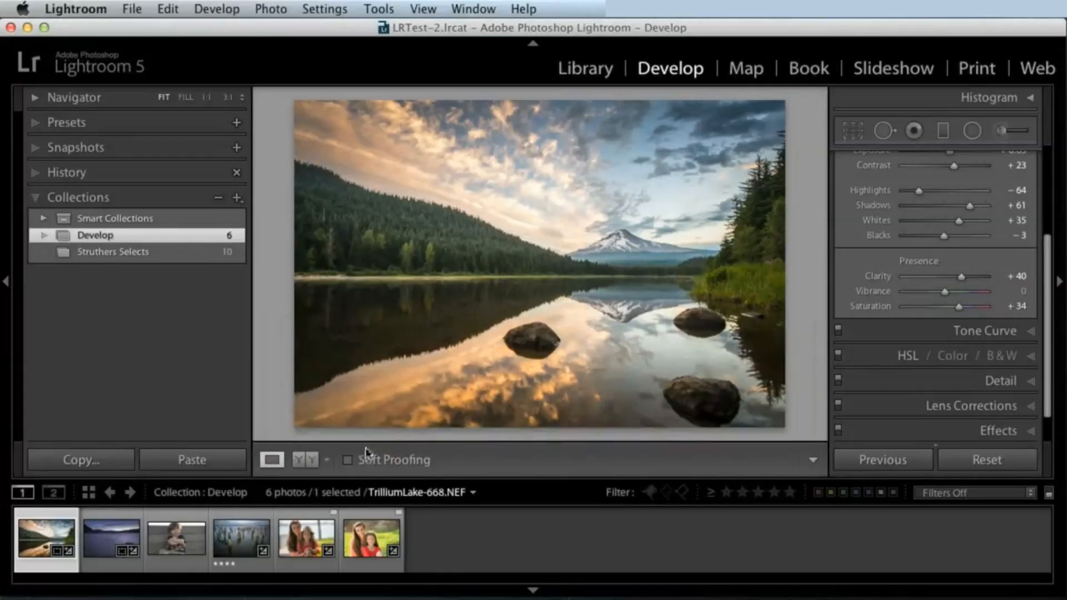
click(307, 462)
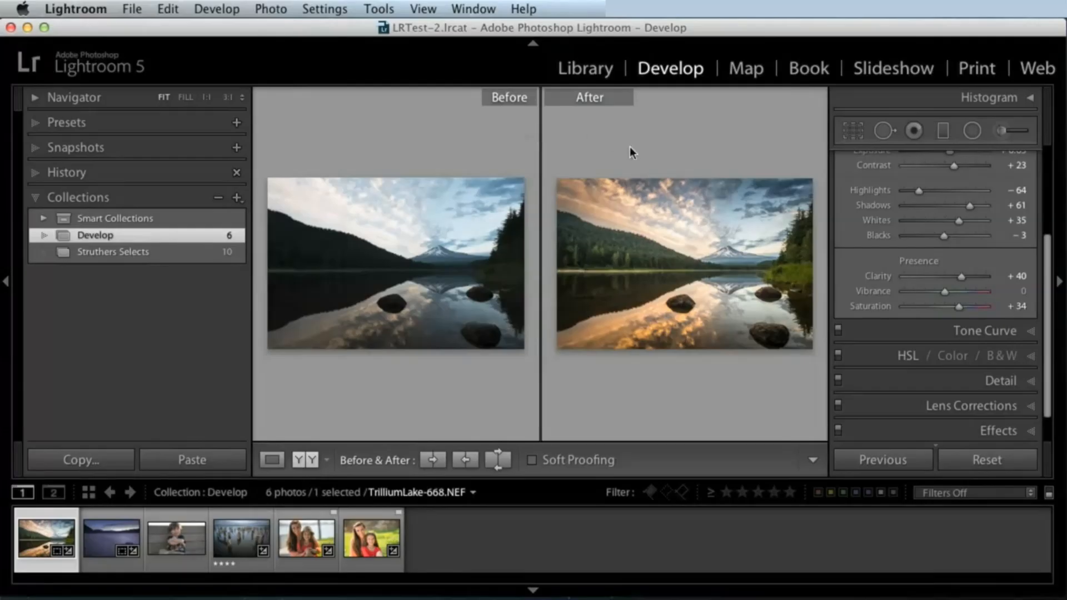
click(451, 265)
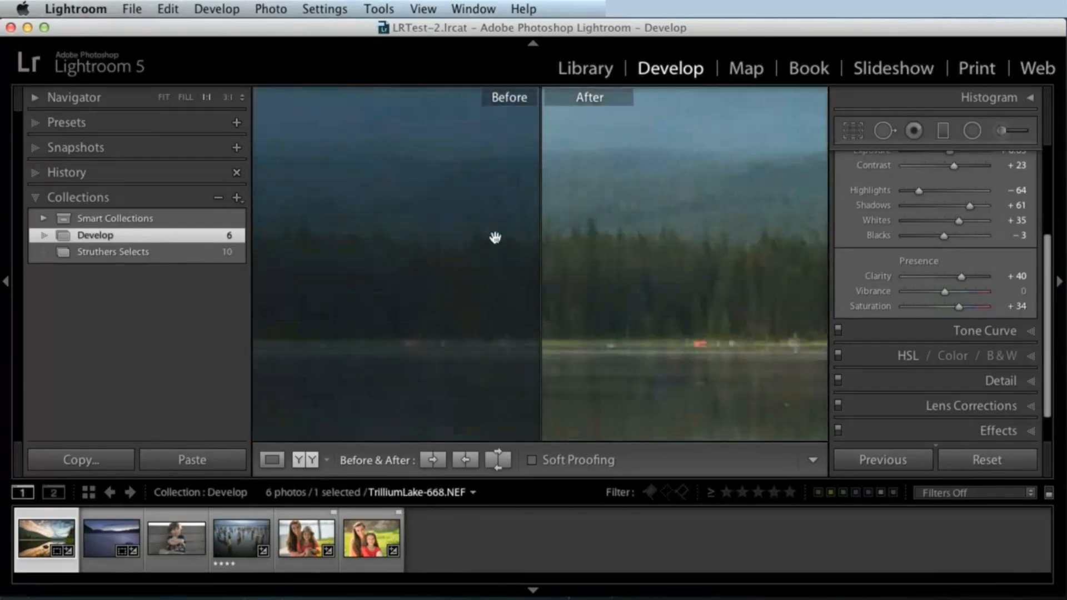
click(423, 254)
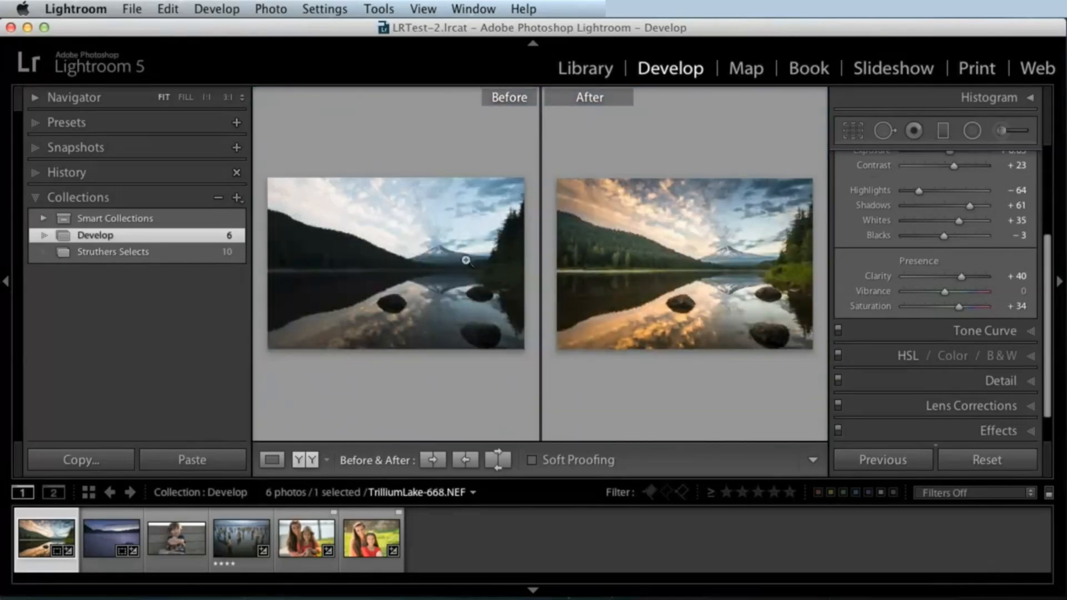
click(389, 305)
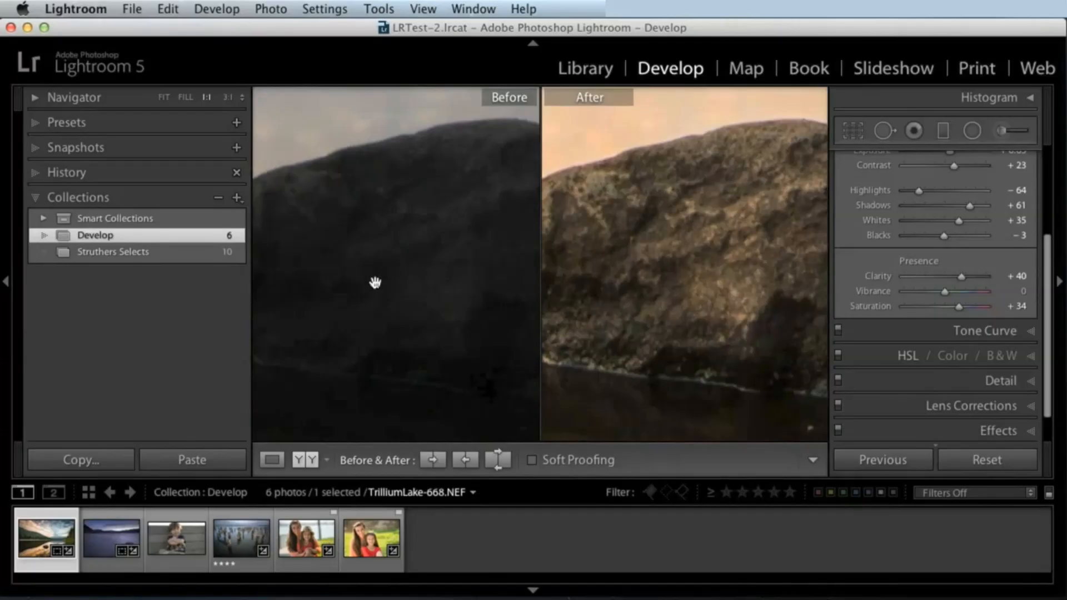
click(375, 283)
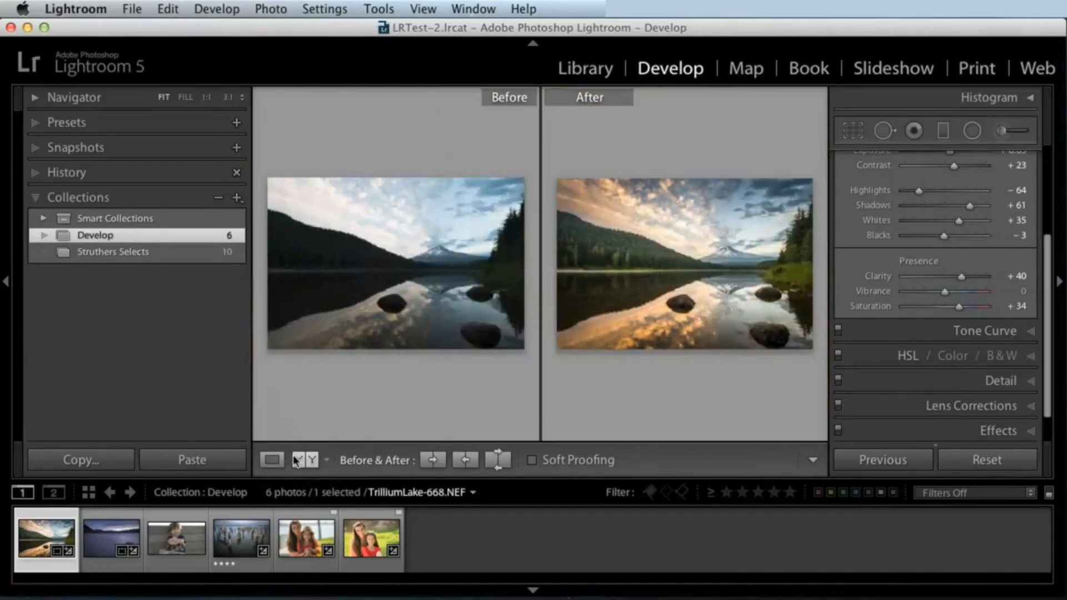
Split the single image into left Before and right After halves, and inspect the forested ridge at 1:1
click(304, 461)
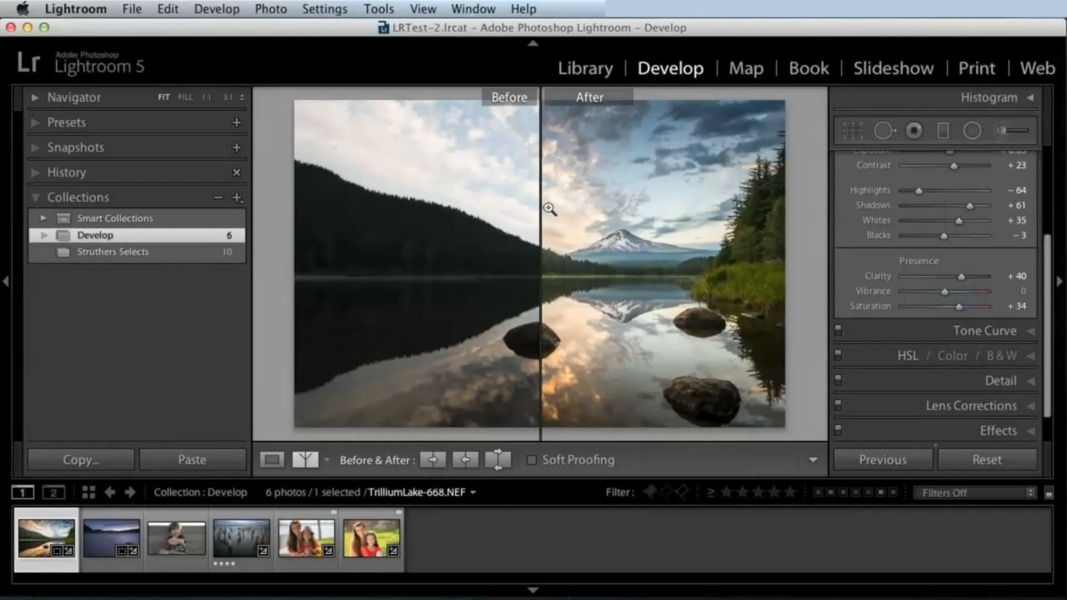
click(548, 235)
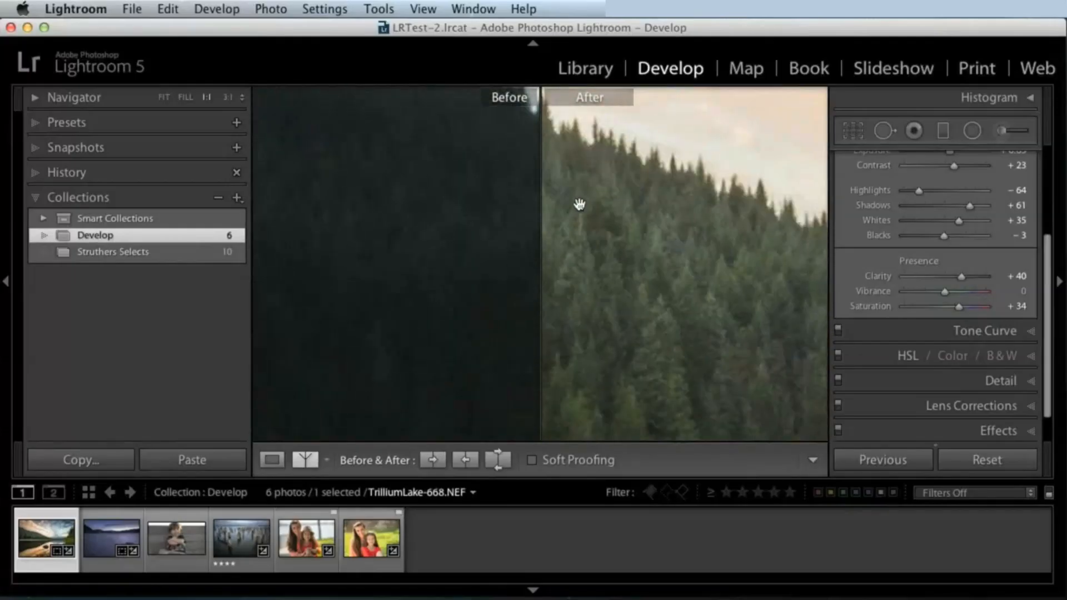
drag(575, 206, 534, 230)
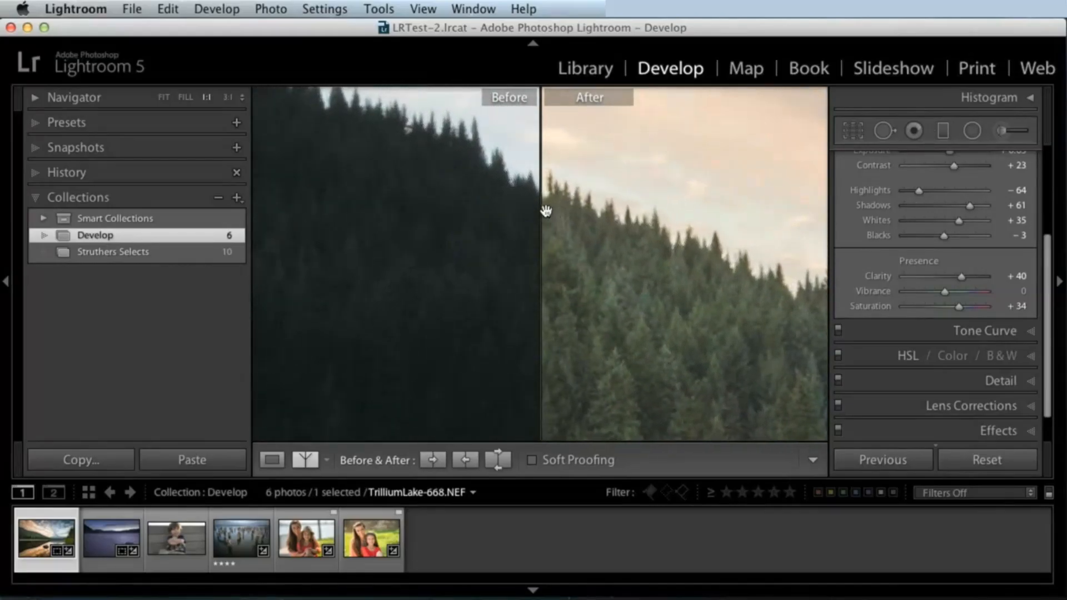
Compare Before and After in the top/bottom, top/bottom split and side-by-side layouts, and return to the single-image view
click(304, 461)
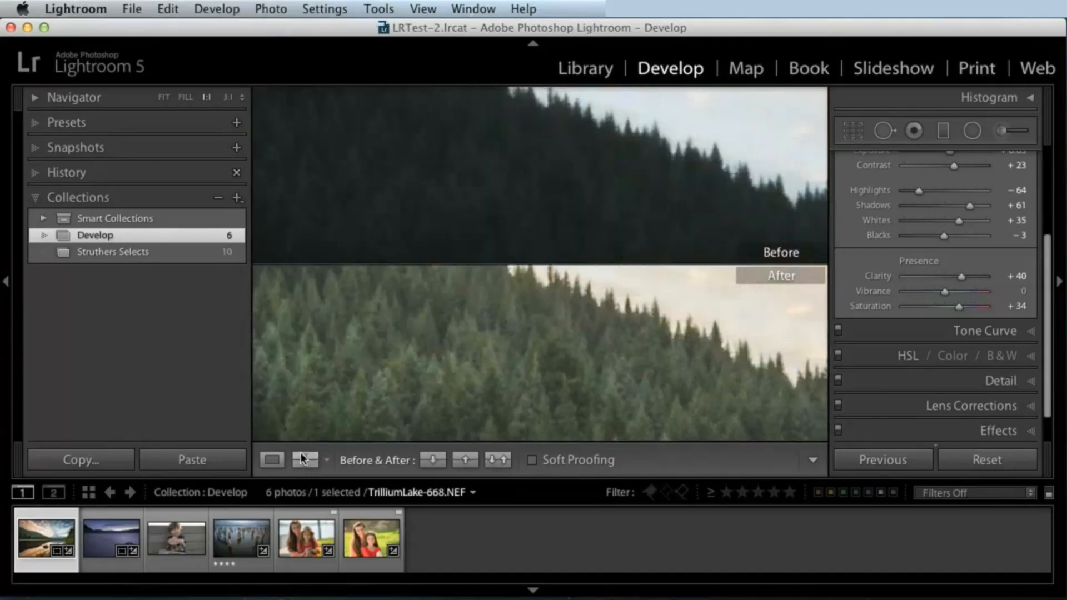
click(440, 295)
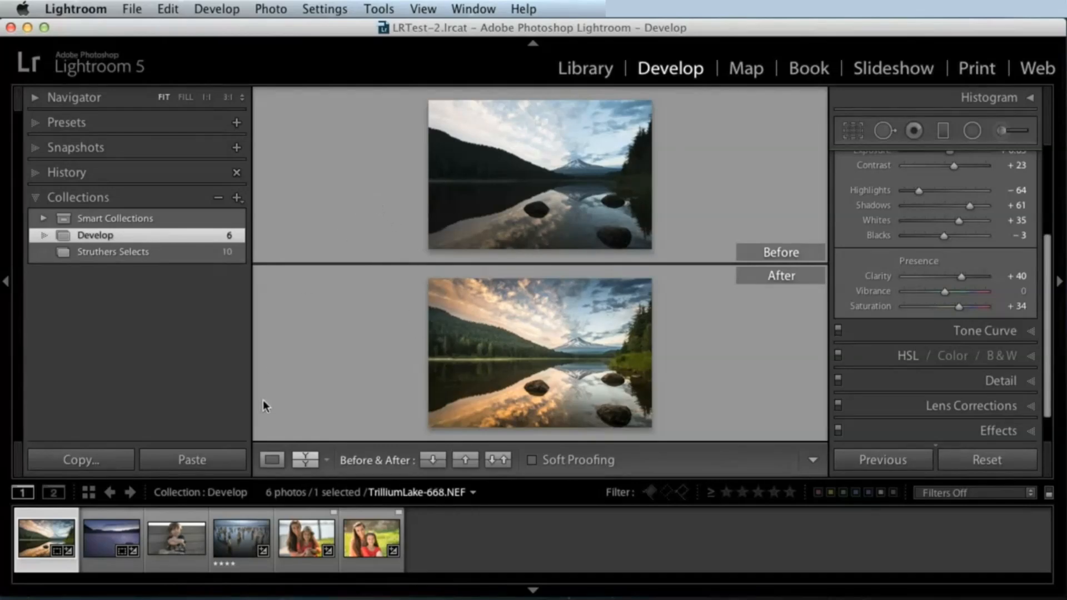
click(305, 460)
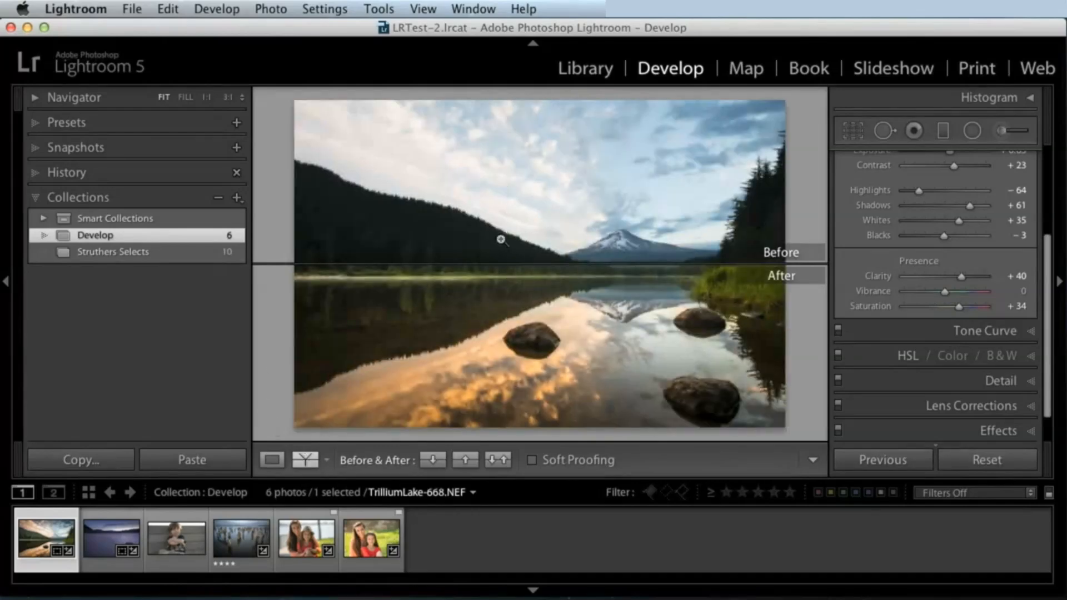
click(305, 459)
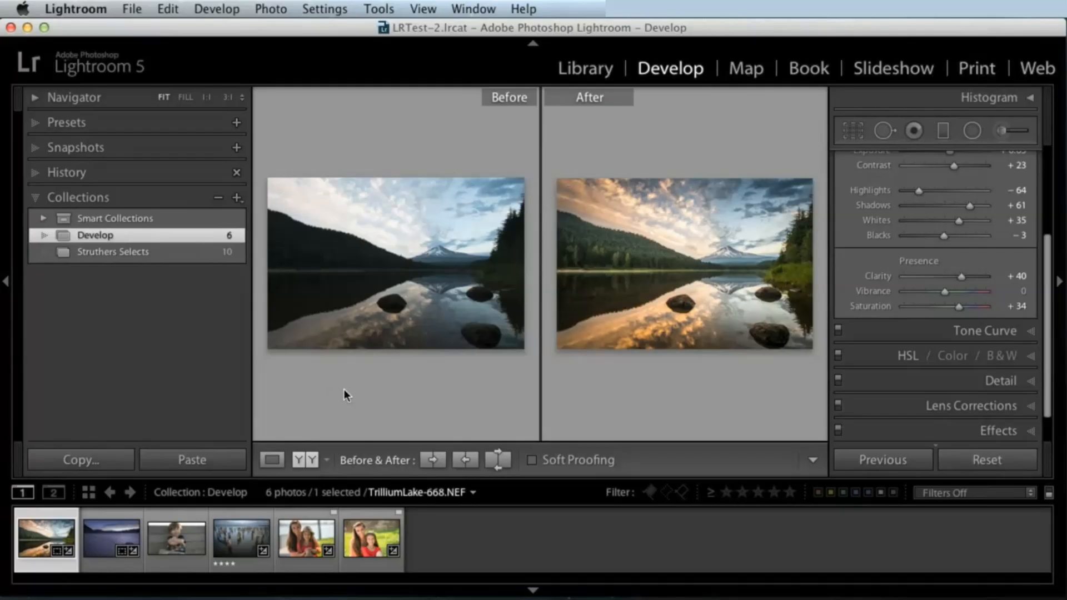
click(271, 461)
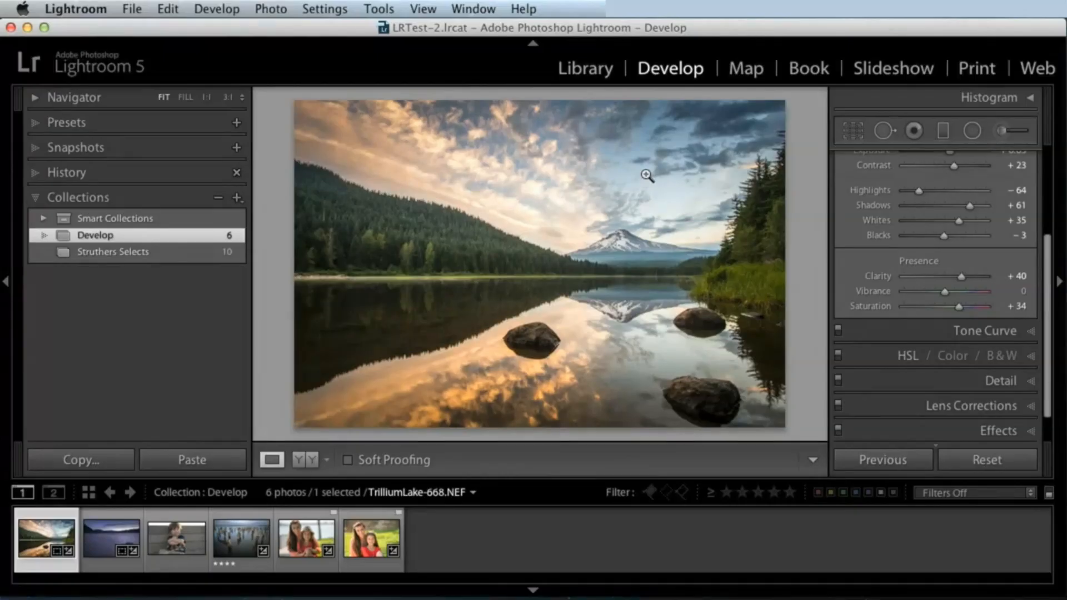
Compare the edited lake landscape TrilliumLake-668.NEF with its unedited version
key(backslash)
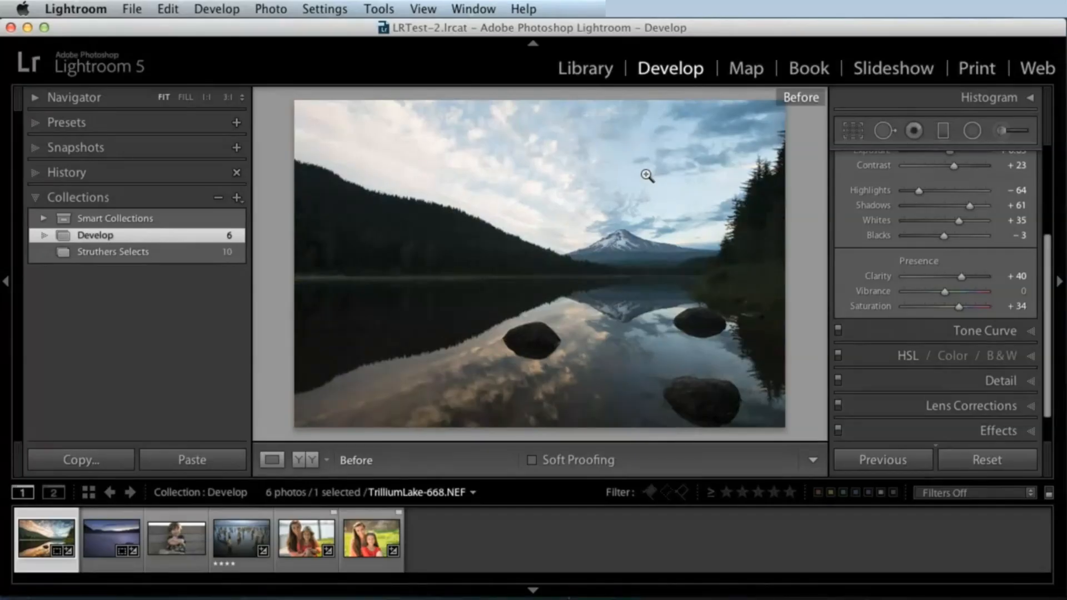
key(backslash)
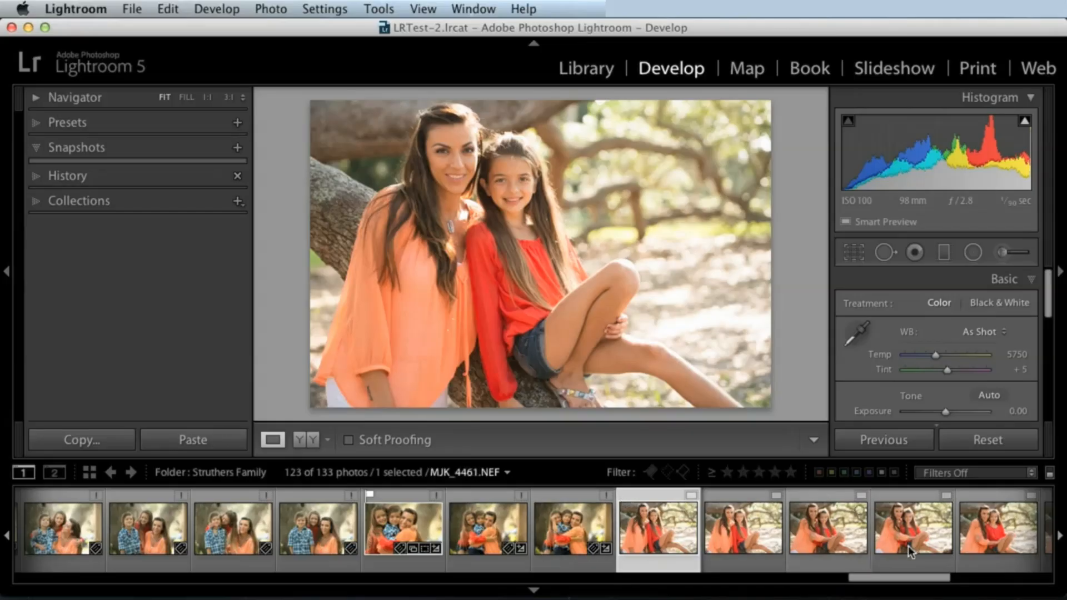
On the seated portrait MJK_4459.NEF, set the exposure to +0.30 and warm the white balance temperature to 7517
drag(881, 584, 910, 577)
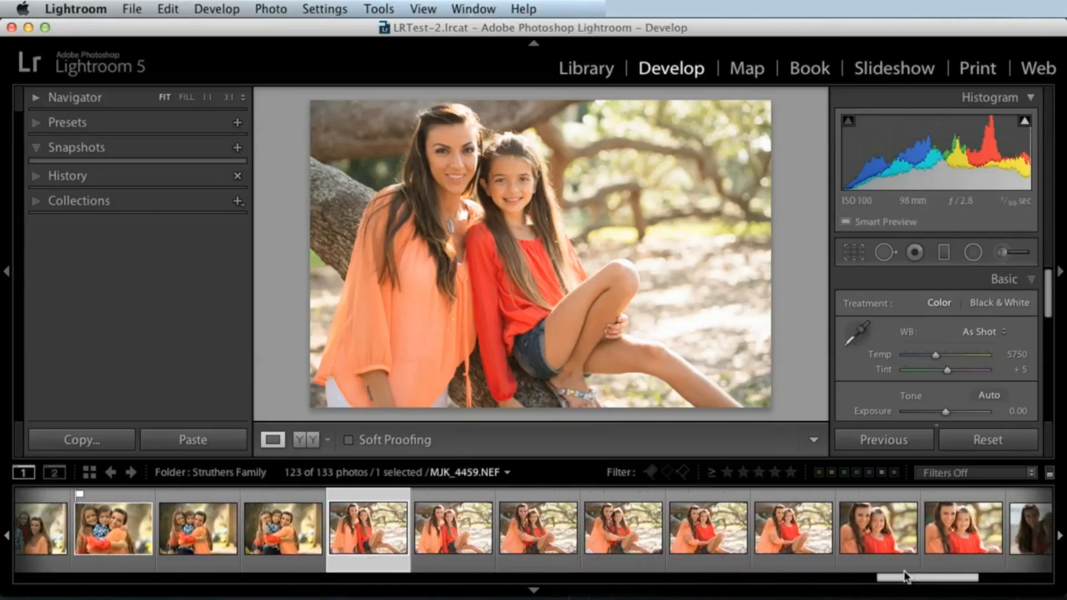
click(962, 99)
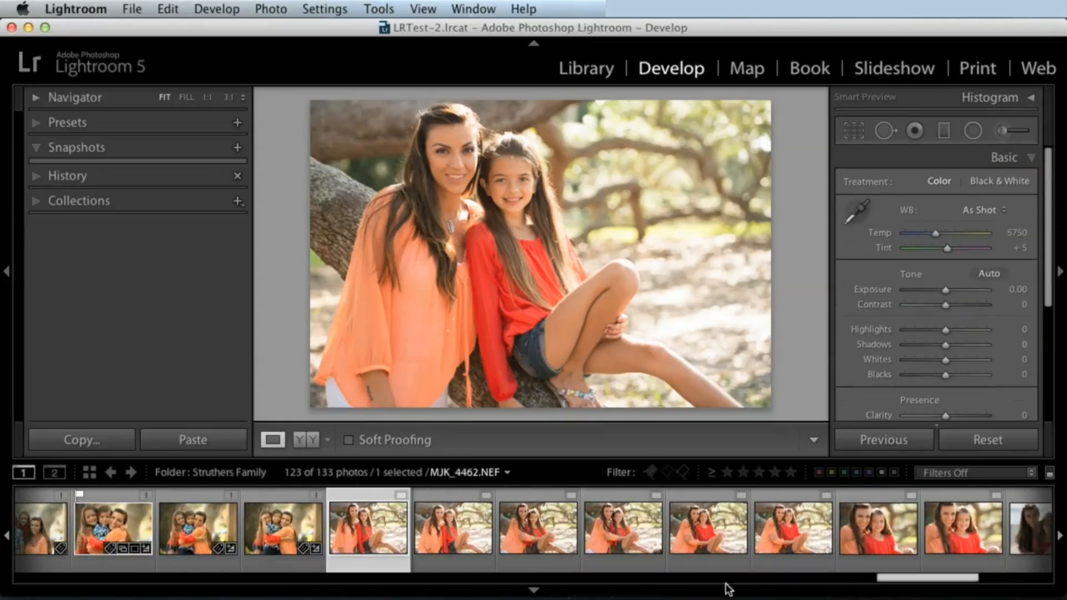
scroll(898, 581, down, 2)
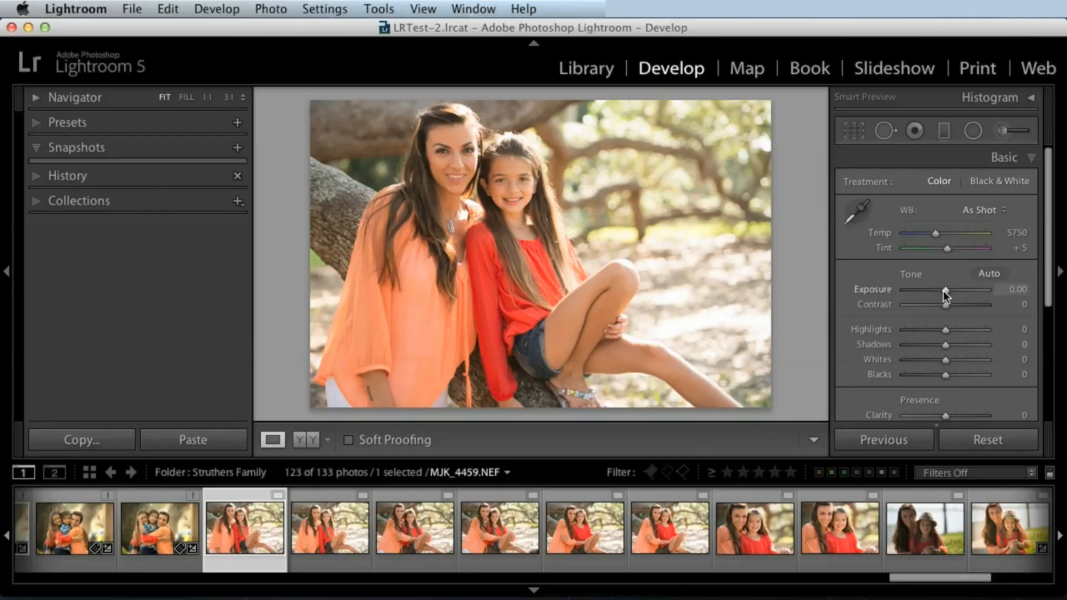
drag(946, 291, 948, 291)
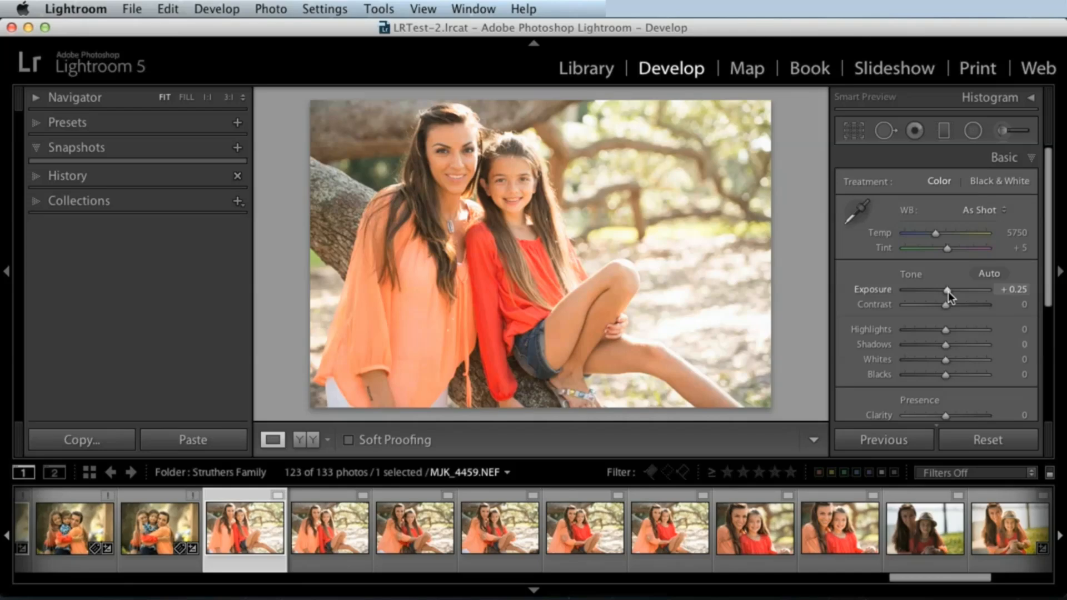
drag(939, 234, 949, 235)
Set highlights to −69, shadows to +14, whites to +6, blacks to −17, and clarity and vibrance to +3 on MJK_4459.NEF
drag(943, 329, 916, 331)
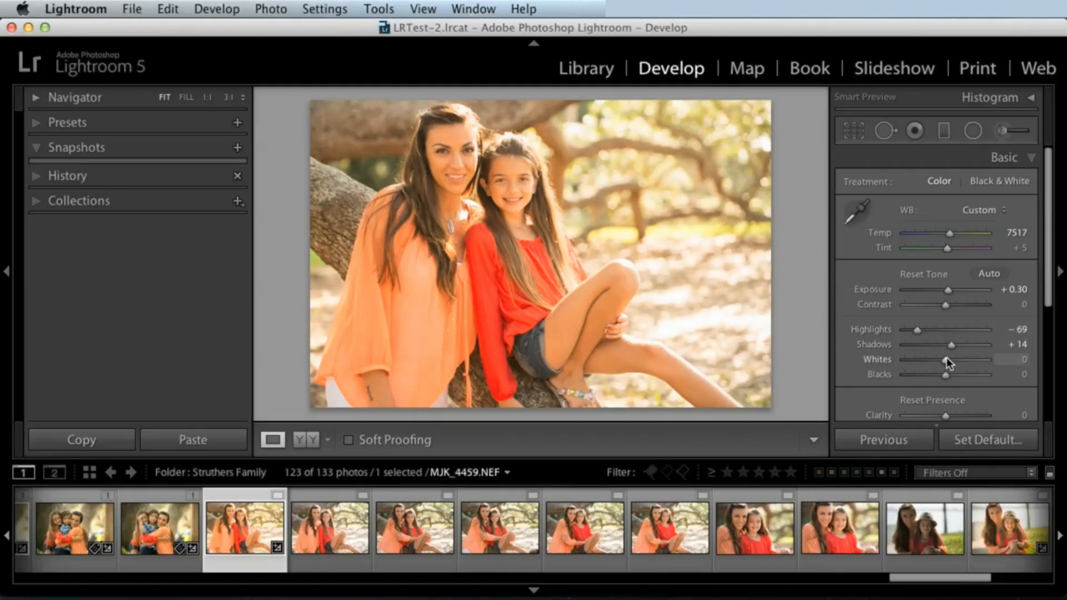
alt+drag(946, 358, 939, 375)
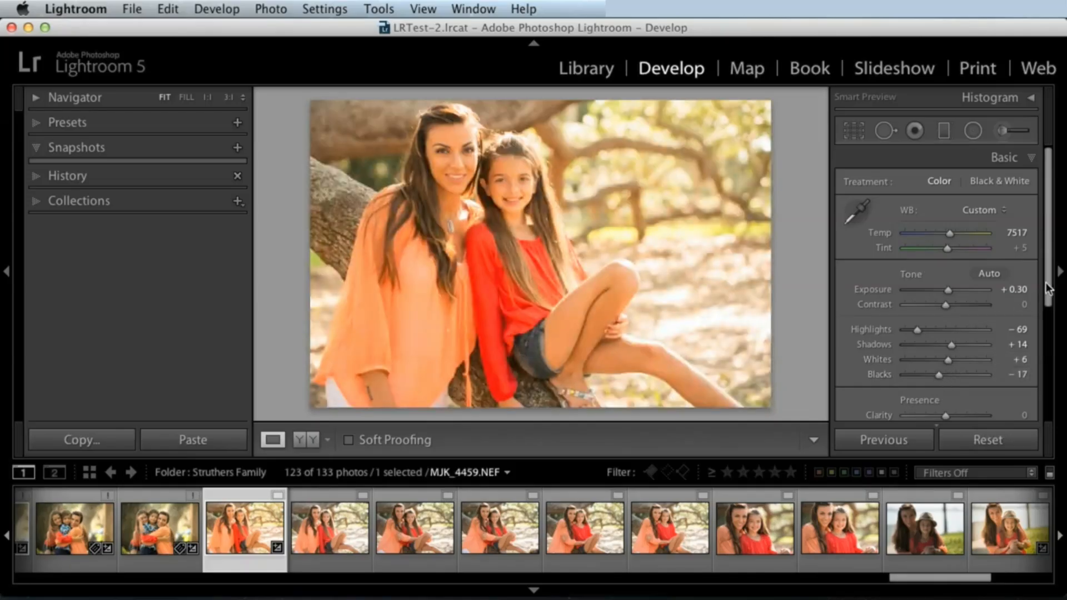
drag(1047, 286, 1046, 332)
drag(946, 355, 949, 338)
Add a Highlight Priority post-crop vignette with amount −43 and midpoint 43, and compare the portrait with its original
scroll(1049, 306, down, 3)
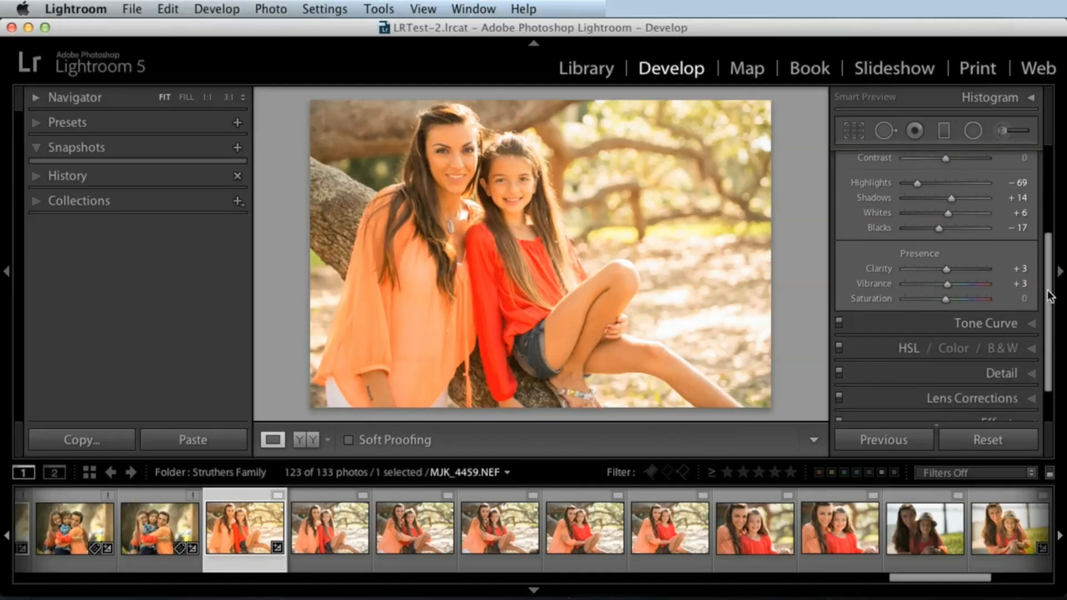
scroll(1050, 300, down, 2)
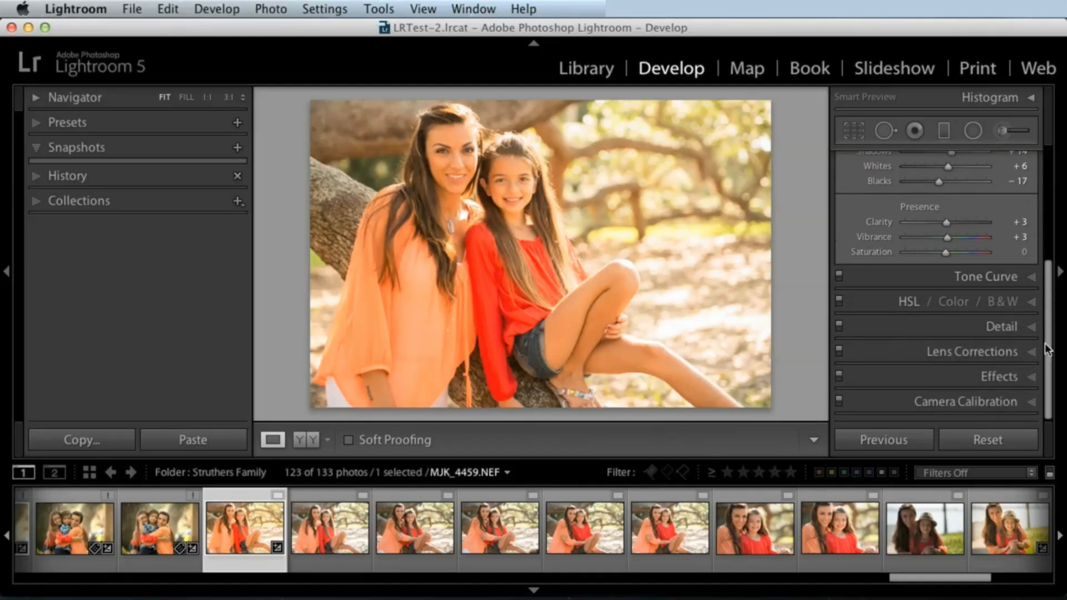
click(995, 380)
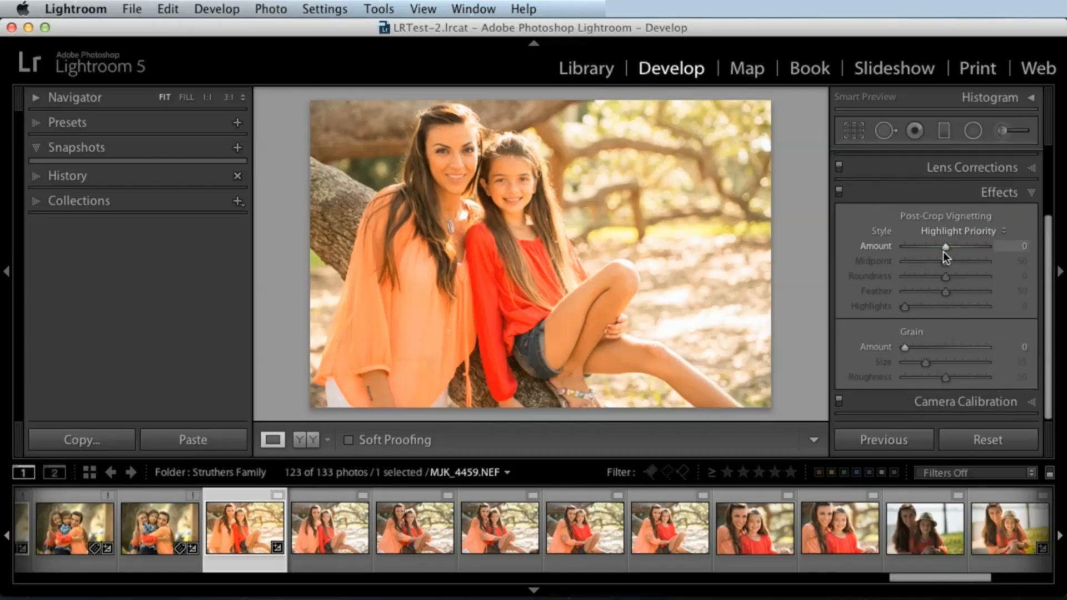
mouse_move(941, 246)
mouse_down()
mouse_move(940, 262)
mouse_move(928, 248)
mouse_up()
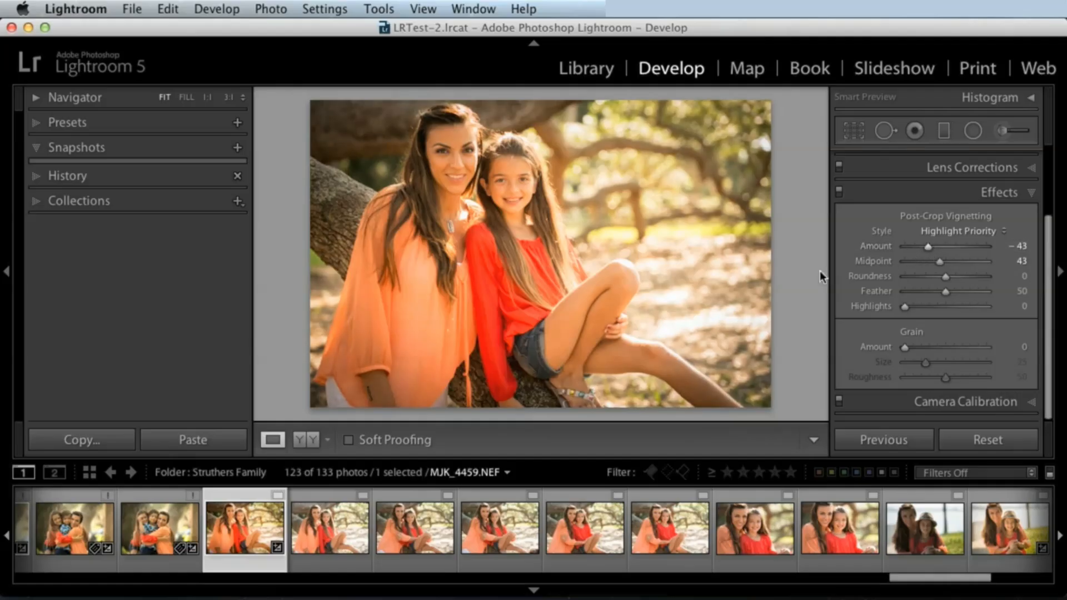
key(backslash)
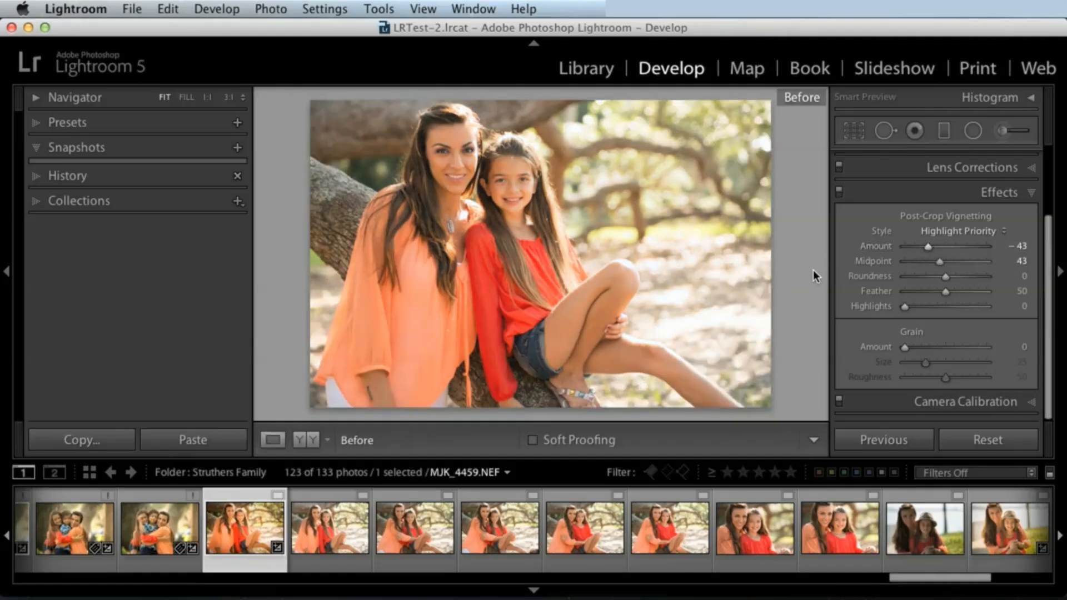
key(backslash)
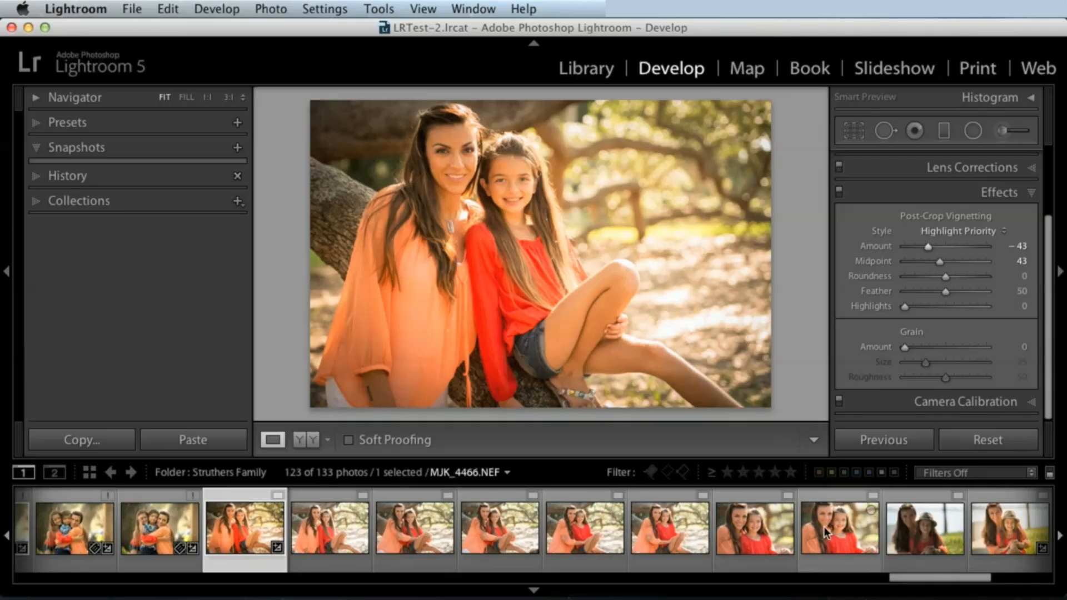
key(shift)
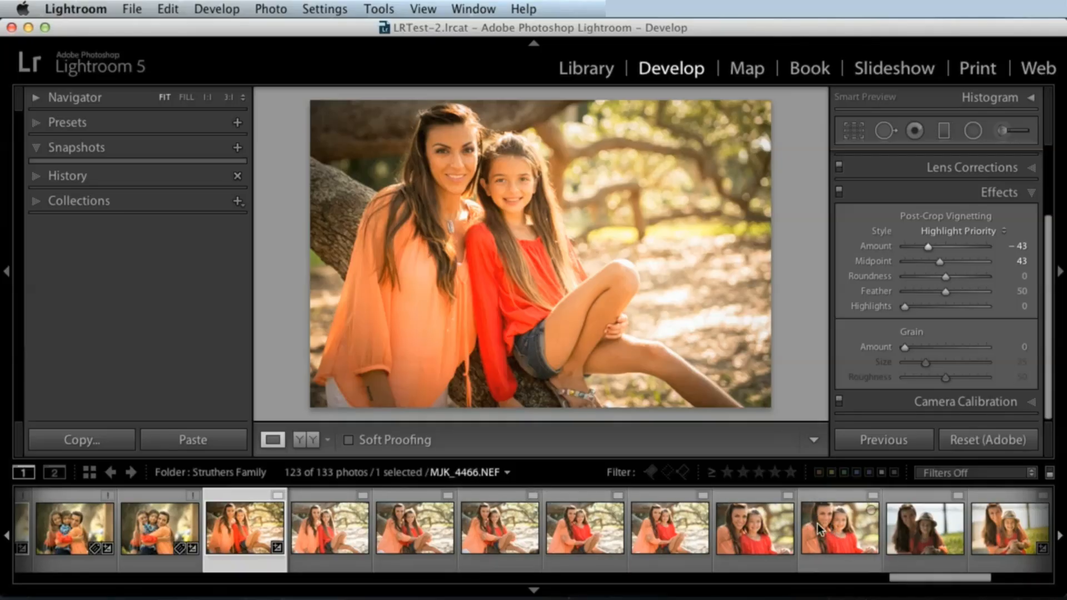
shift+click(833, 535)
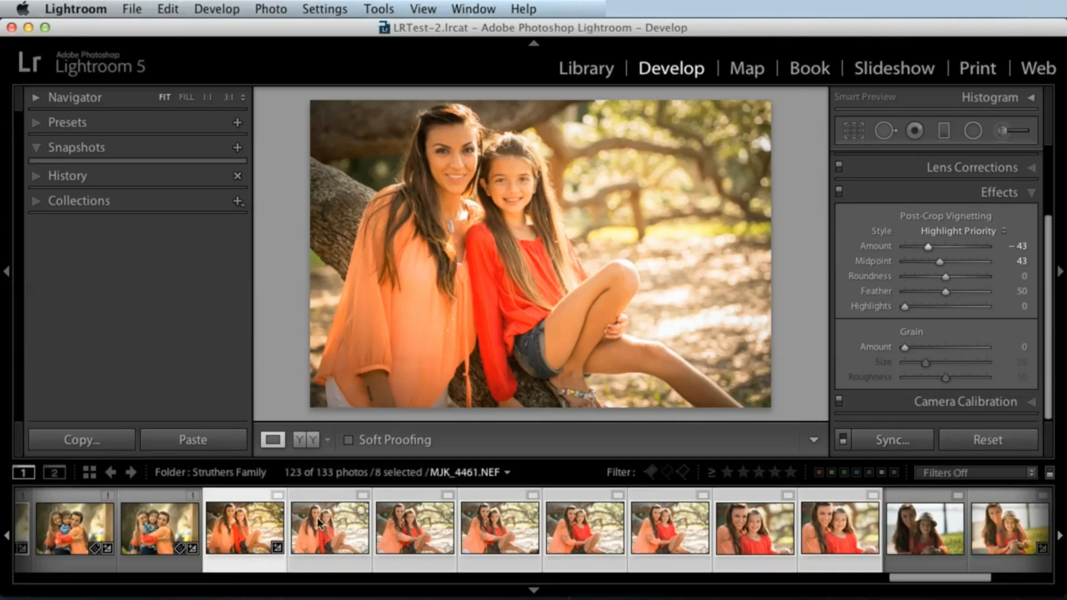
click(886, 443)
drag(483, 140, 531, 95)
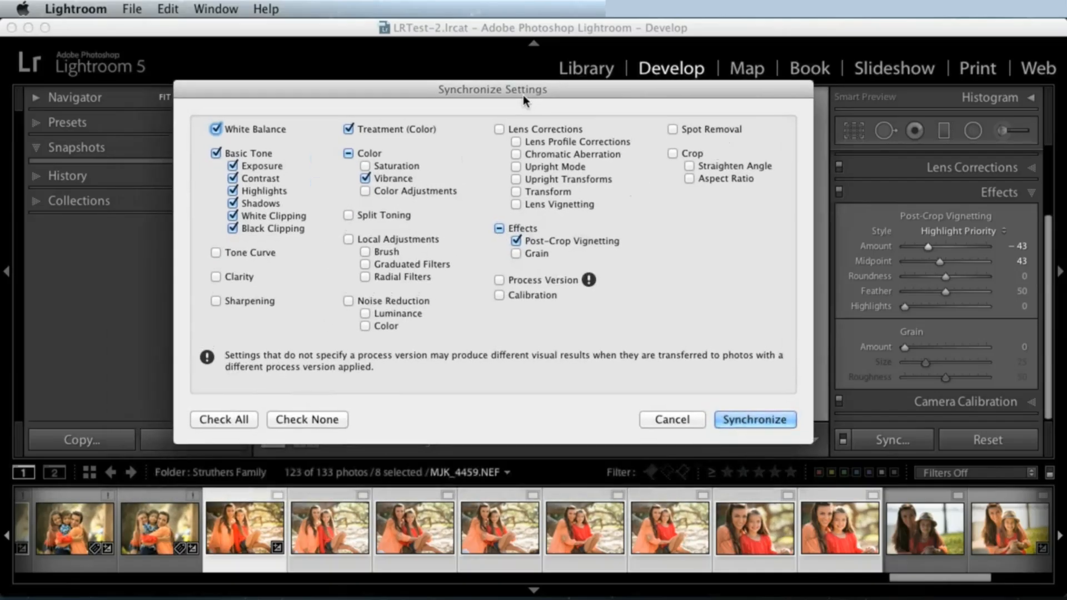
click(313, 418)
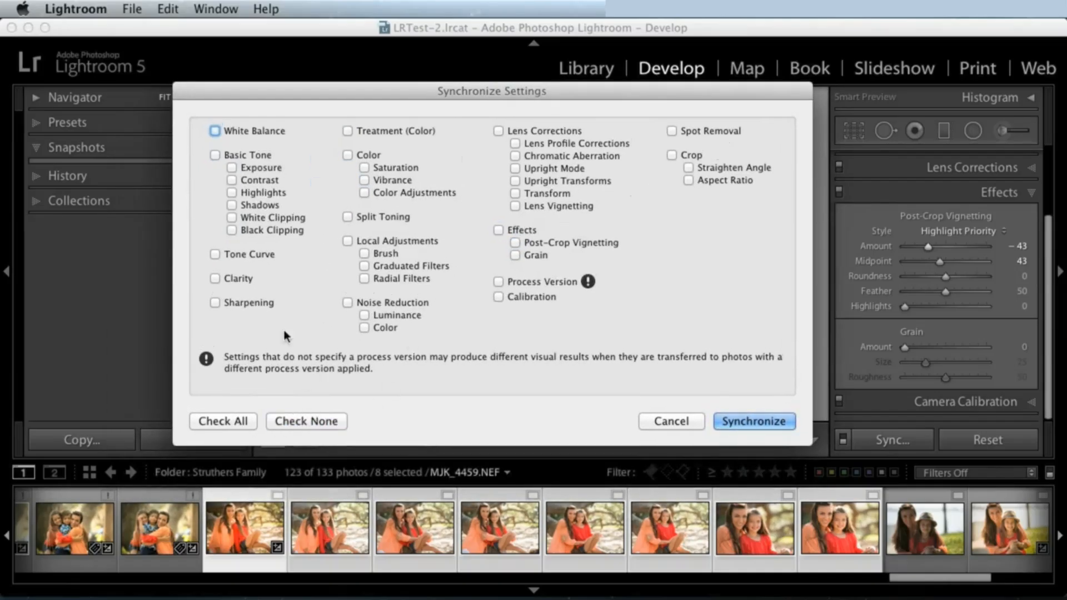
click(215, 133)
click(217, 158)
click(238, 279)
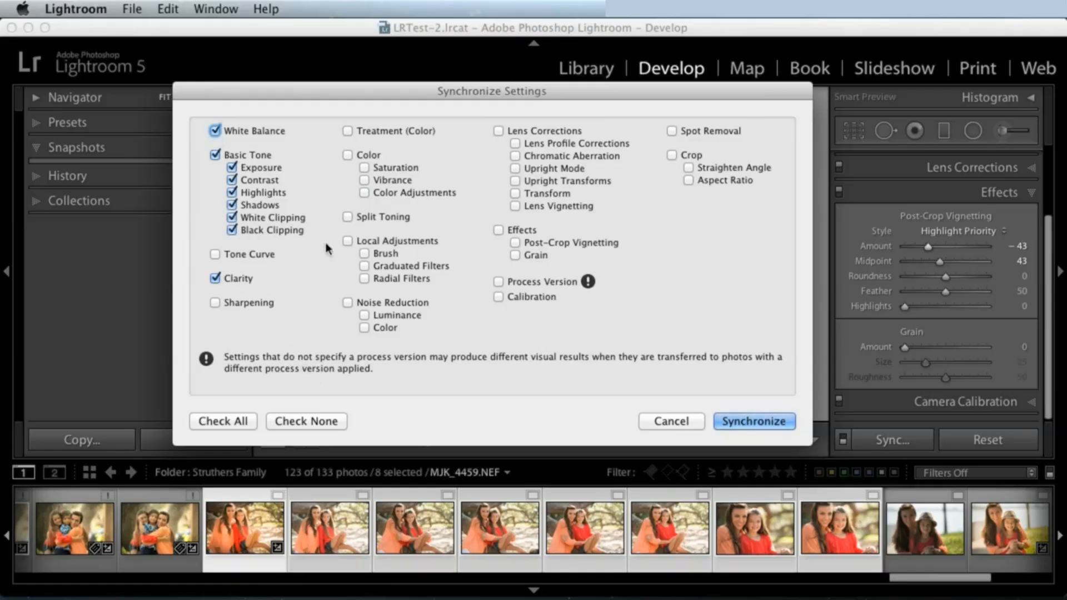
click(364, 180)
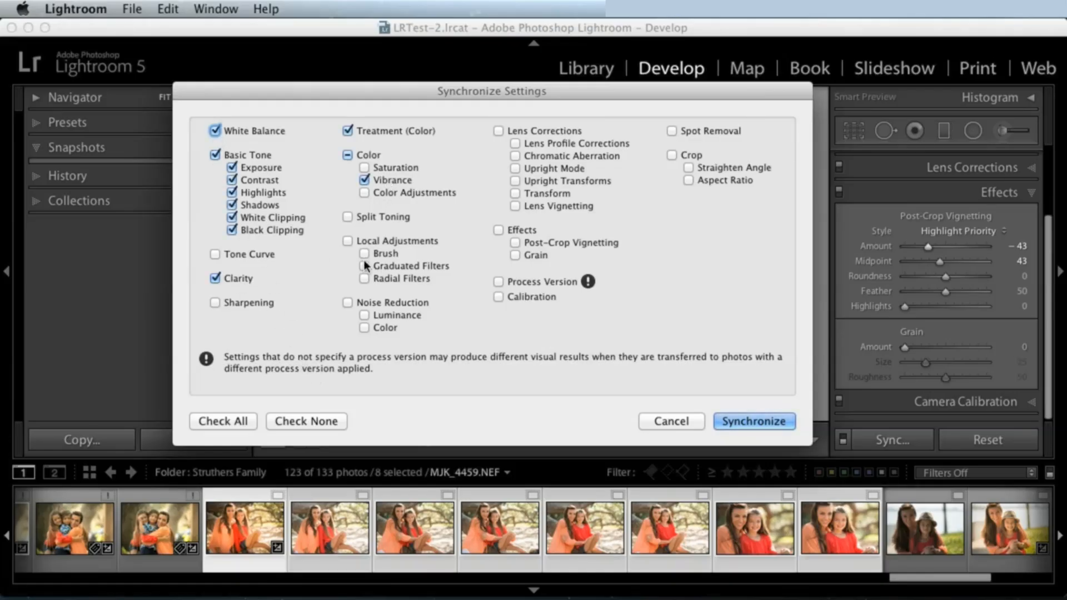
click(539, 244)
drag(528, 91, 740, 233)
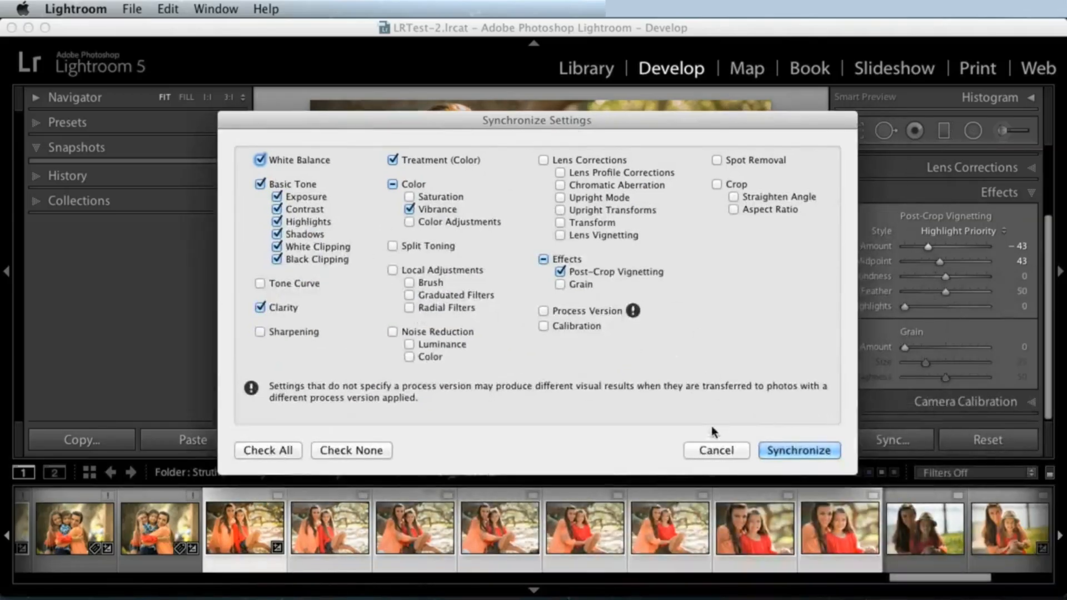
click(716, 449)
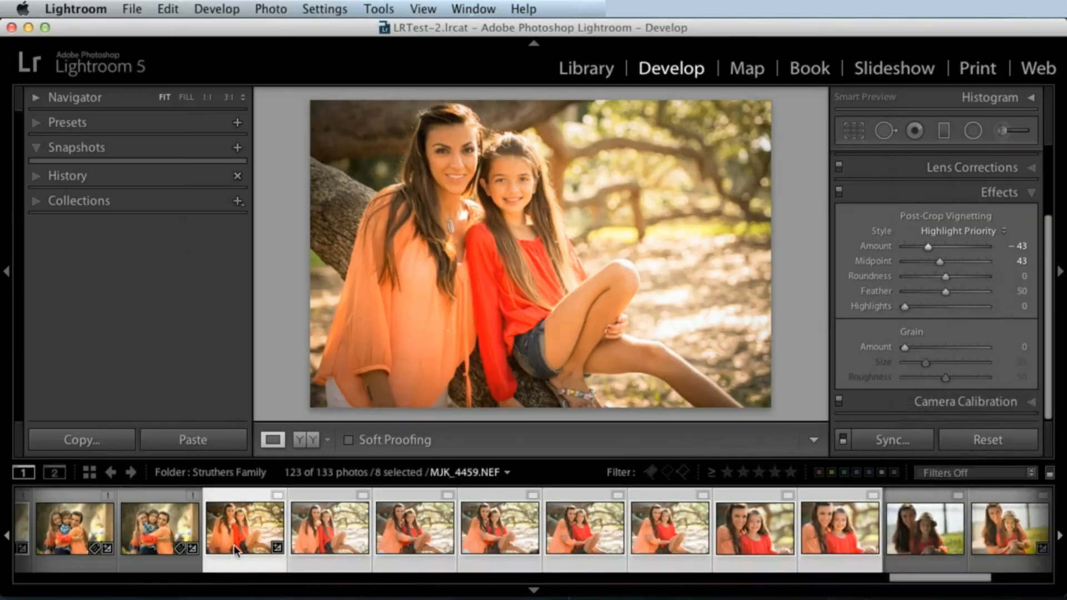
Select only MJK_4459.NEF and crop it tighter around the two seated subjects
key(super+d)
click(234, 536)
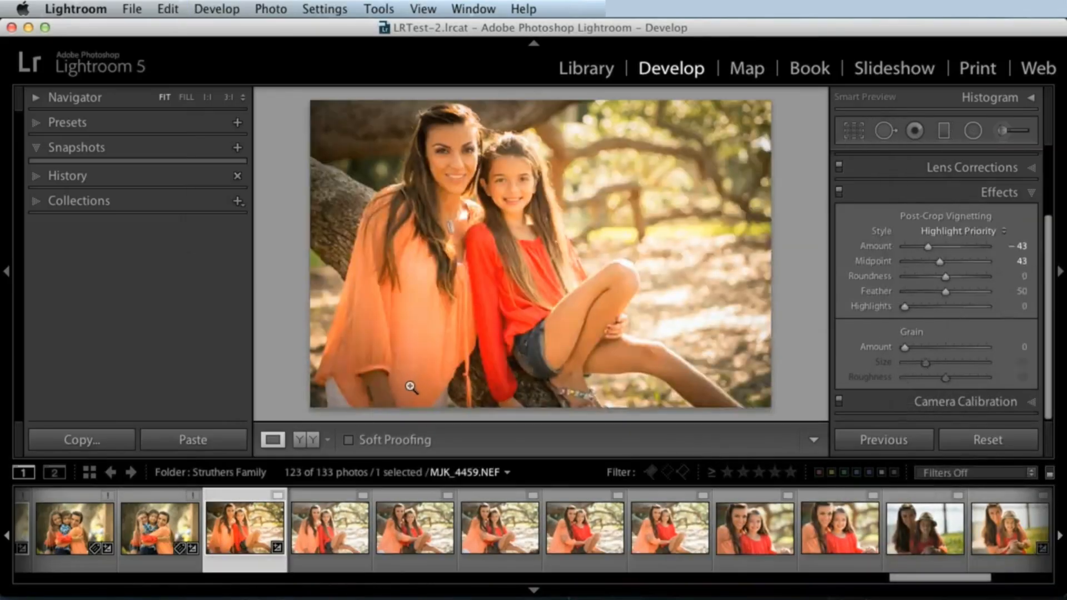
key(r)
drag(776, 409, 746, 389)
click(800, 440)
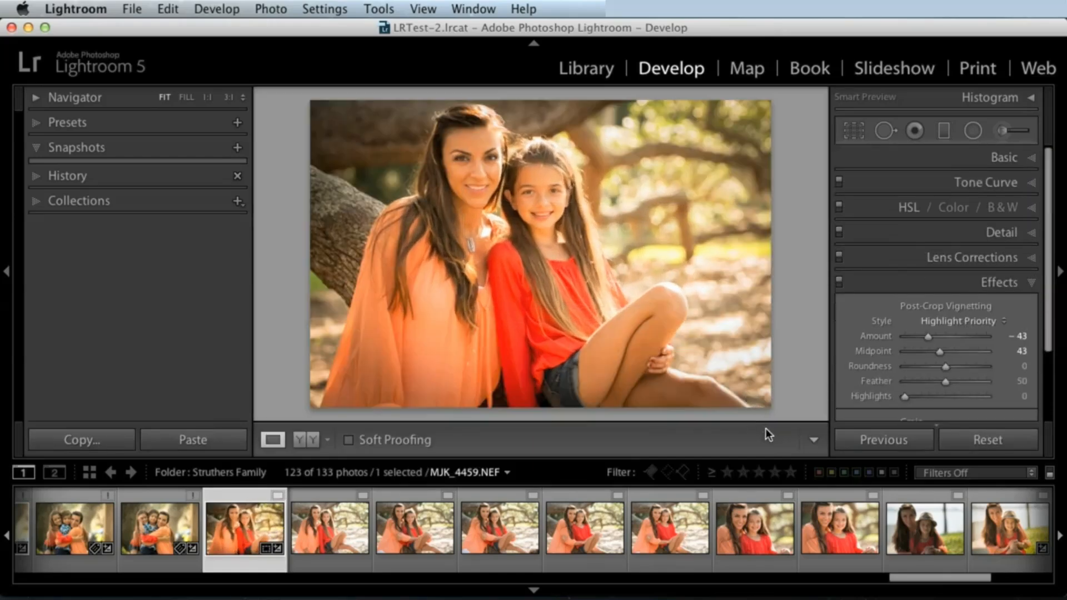
Synchronize white balance, basic tone, clarity, treatment, vibrance and post-crop vignetting from MJK_4459.NEF through MJK_4466.NEF, leaving out the crop
shift+click(842, 531)
click(878, 440)
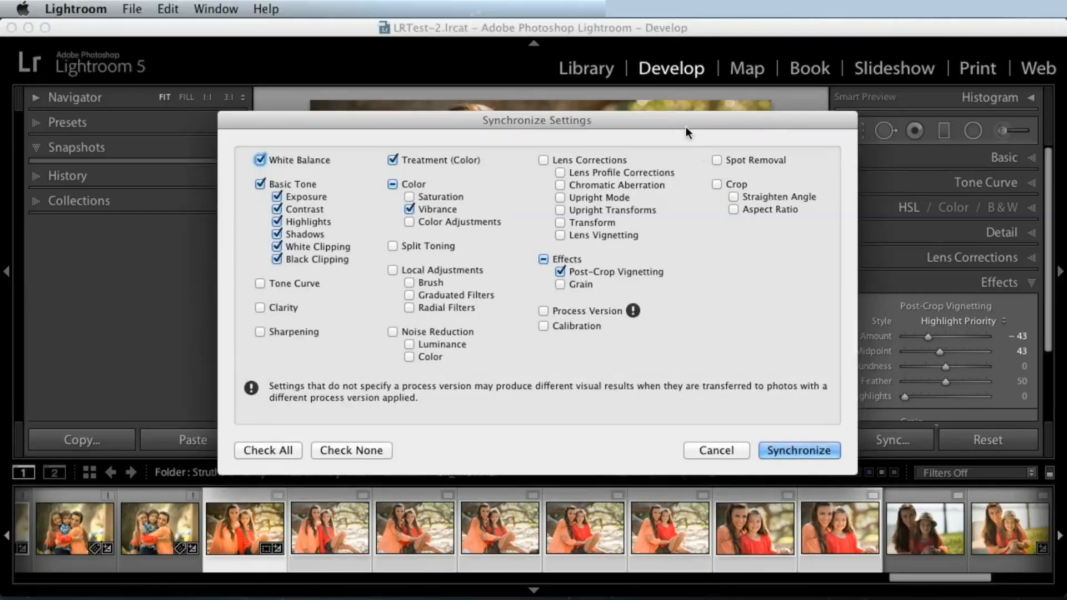
drag(685, 126, 468, 151)
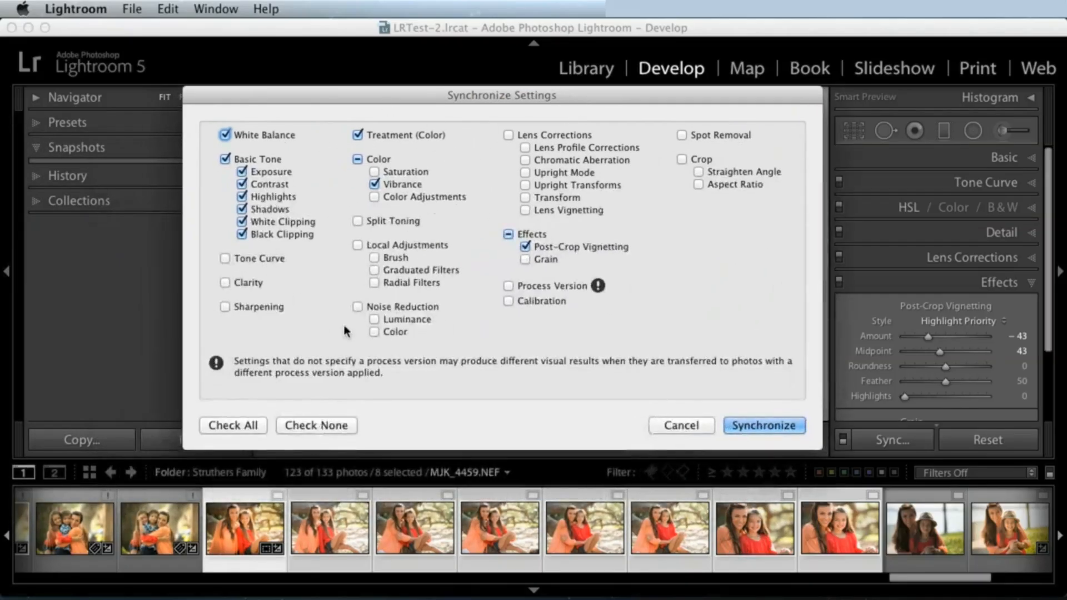
click(250, 283)
drag(517, 99, 510, 68)
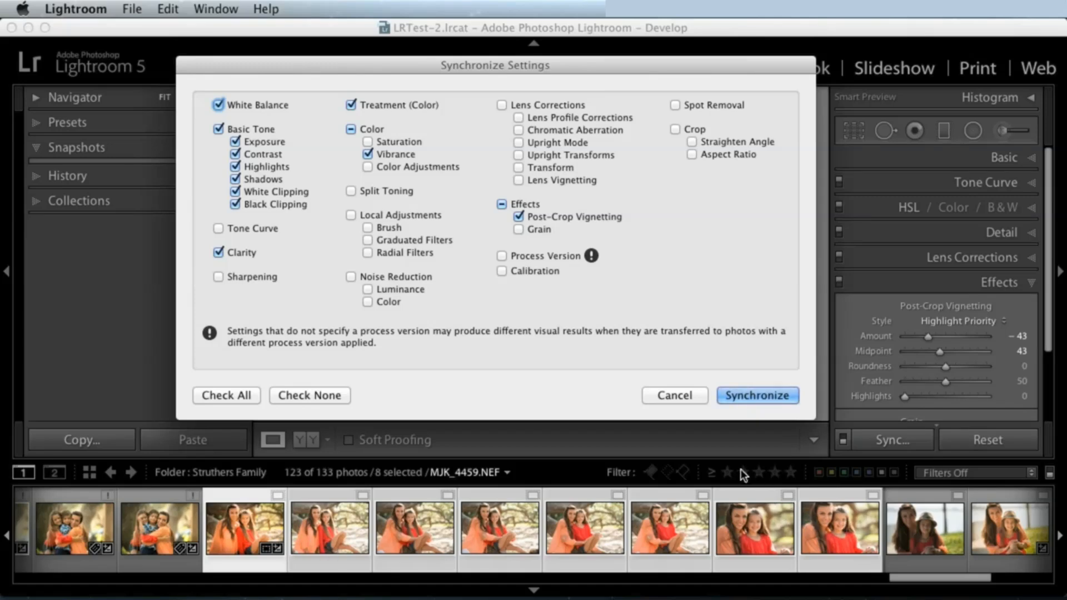
click(743, 396)
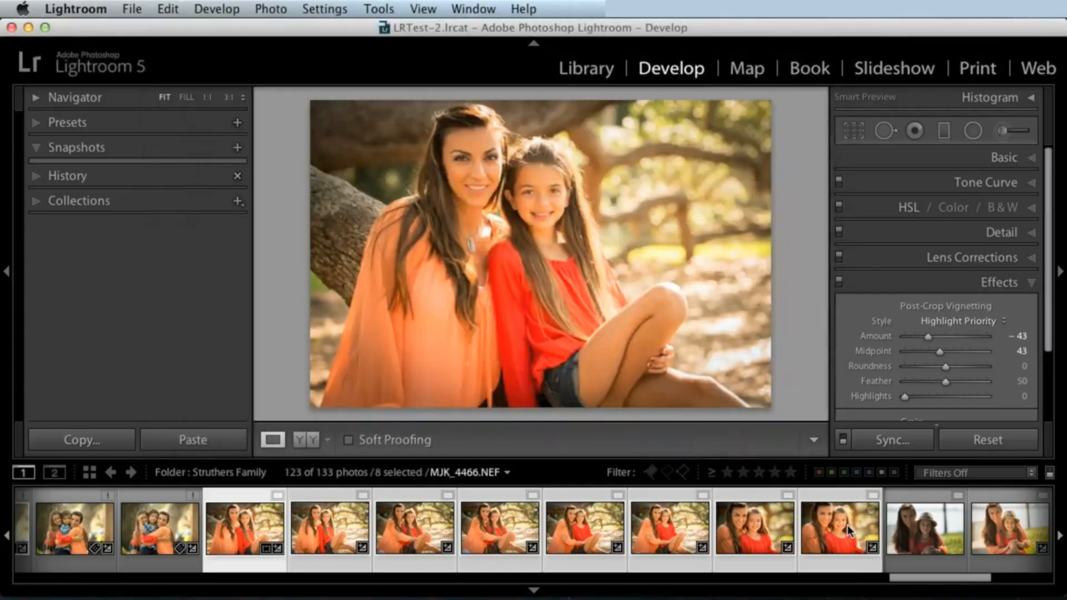
Review the synchronized look on the close-up MJK_4465.NEF, clear the group selection, and view MJK_4462.NEF on its own
click(754, 526)
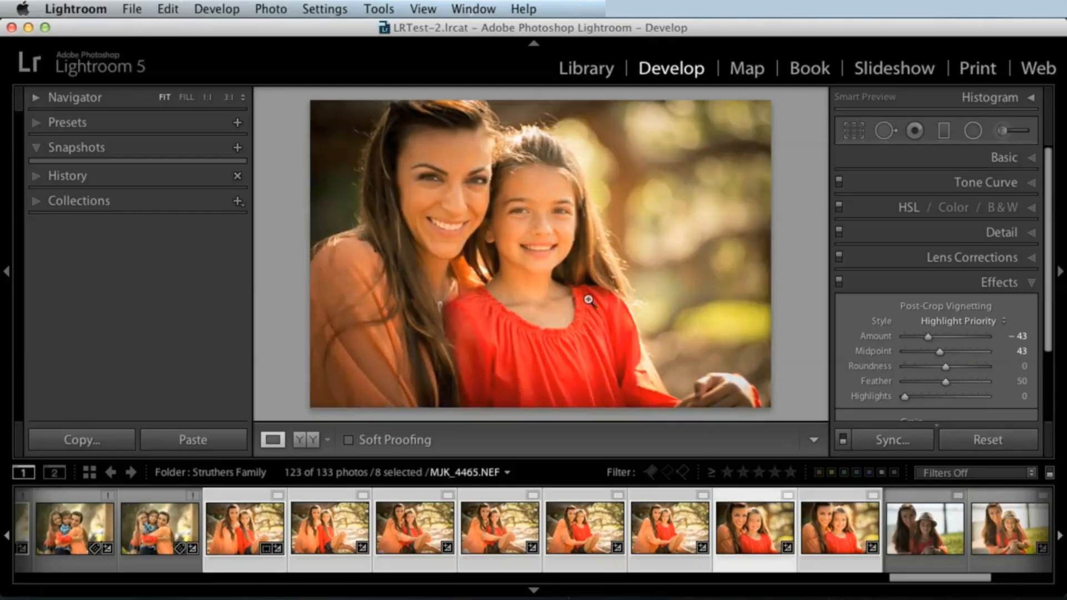
key(super+d)
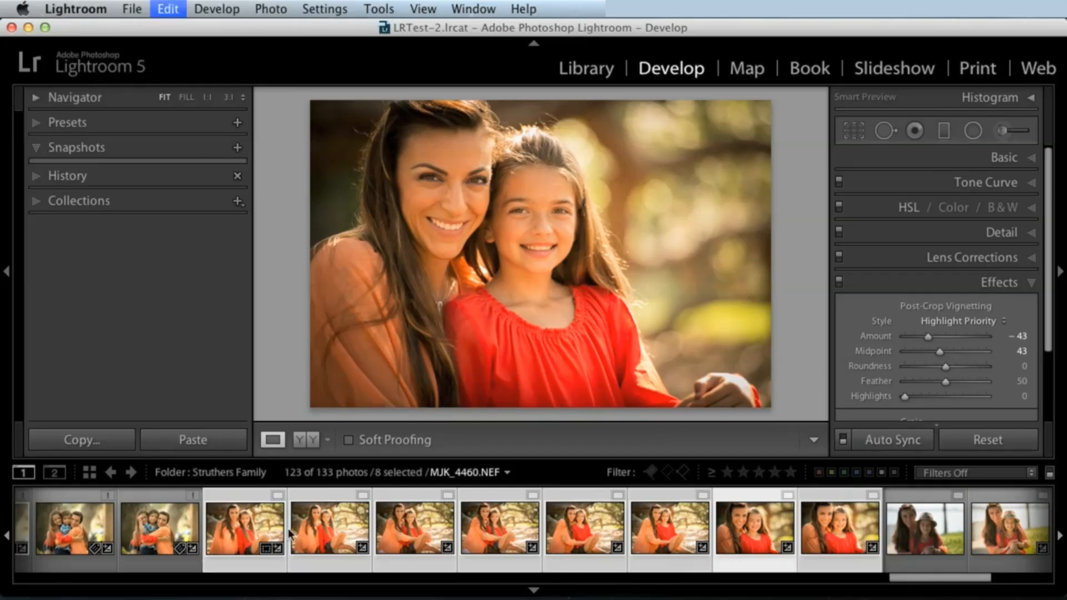
scroll(340, 523, down, 3)
click(268, 523)
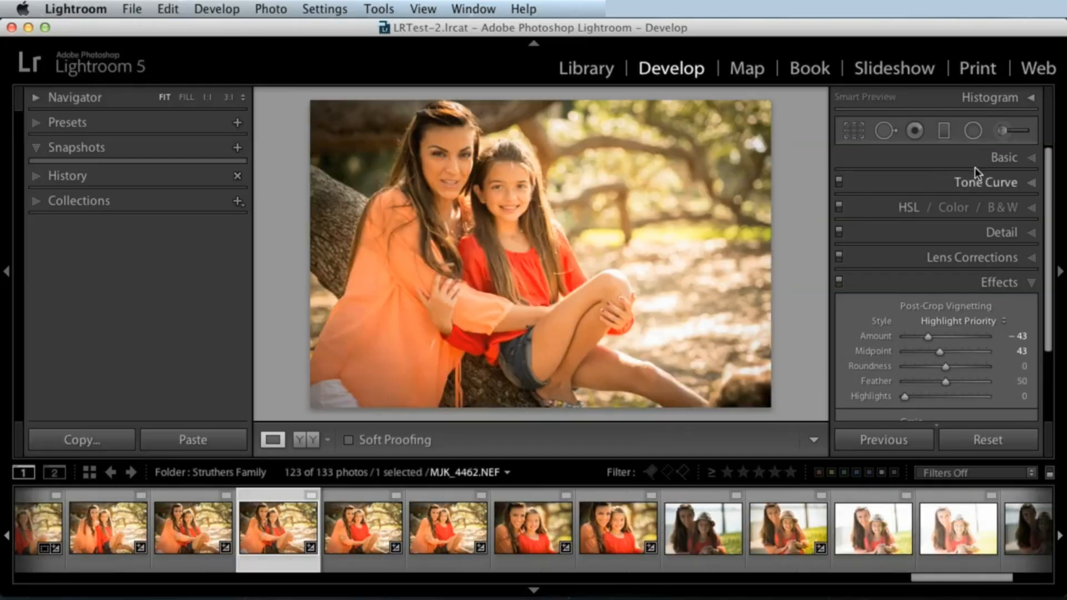
Brighten the close-up portrait MJK_4465.NEF by setting exposure to +0.70 and shadows to +47
click(1013, 158)
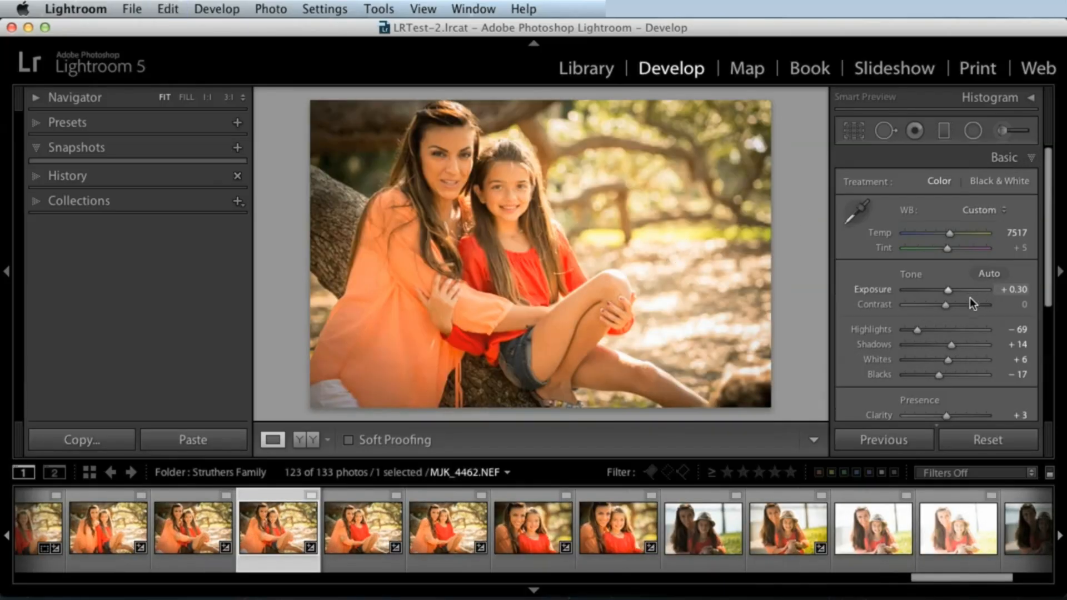
click(545, 528)
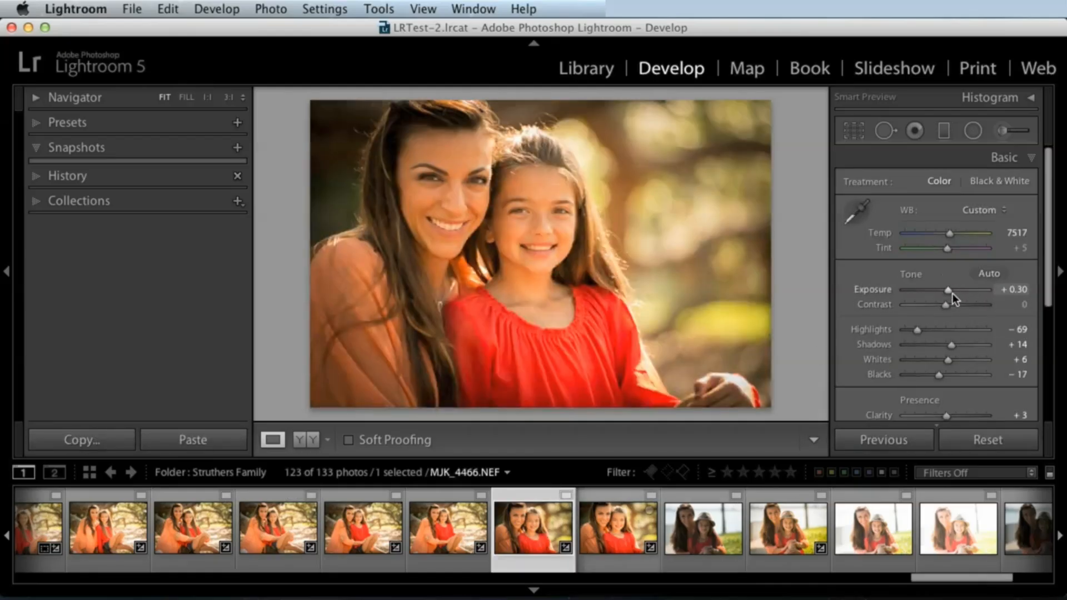
drag(950, 294, 954, 294)
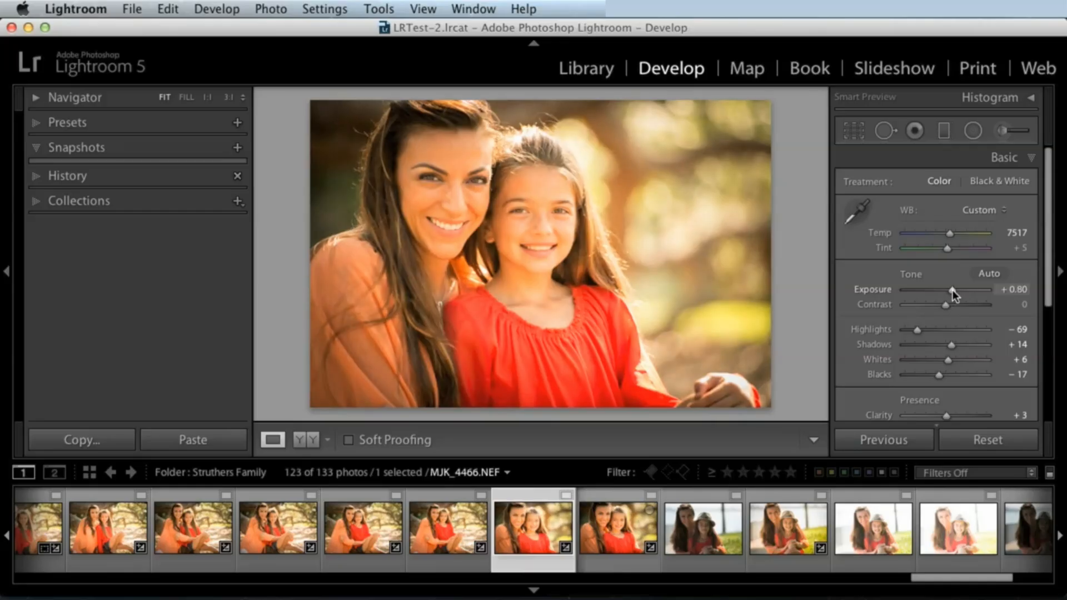
drag(951, 345, 969, 343)
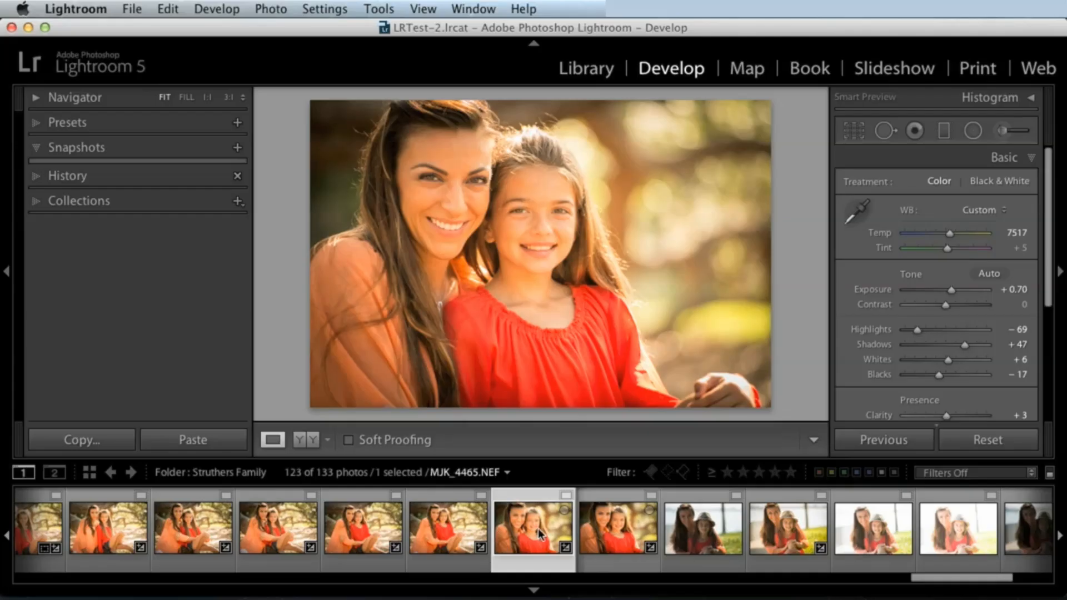
Select the eight photos from MJK_4459.NEF through MJK_4466.NEF and turn on Auto Sync for the group
drag(918, 578, 895, 583)
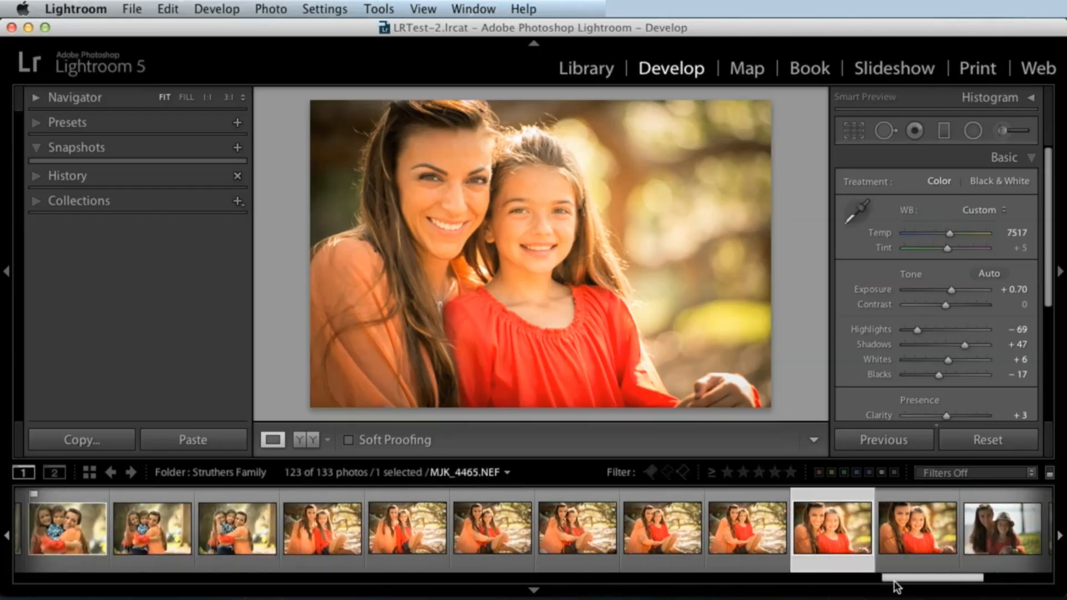
click(322, 561)
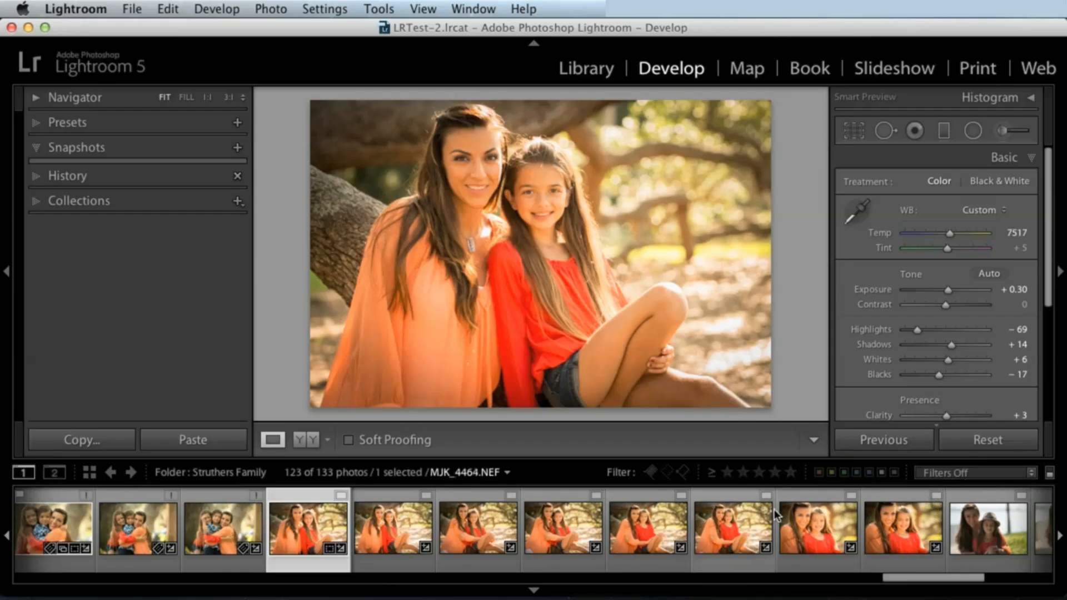
shift+click(896, 522)
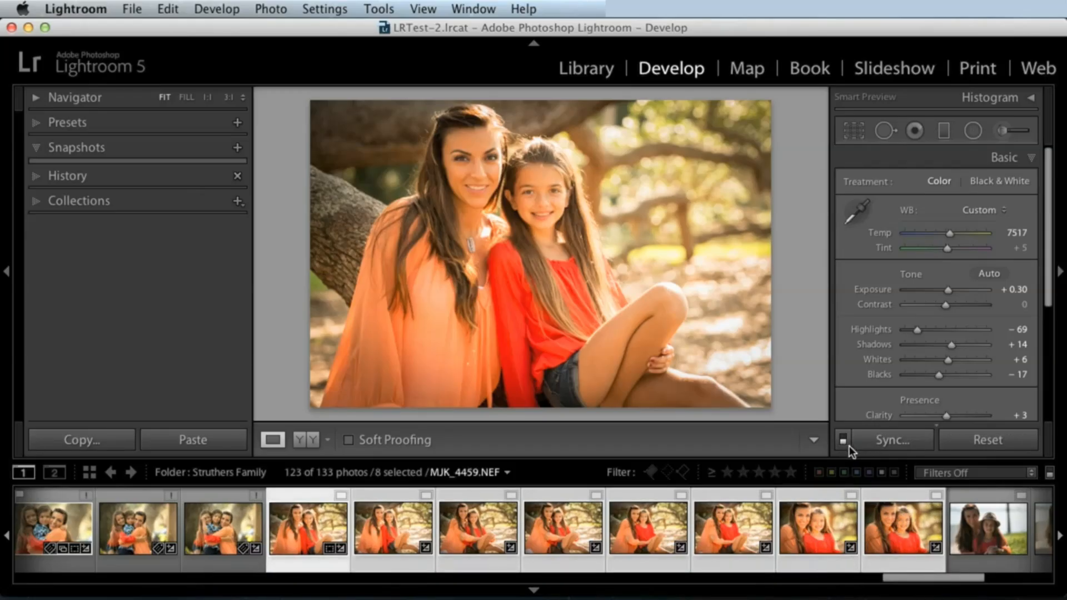
key(alt+super+8)
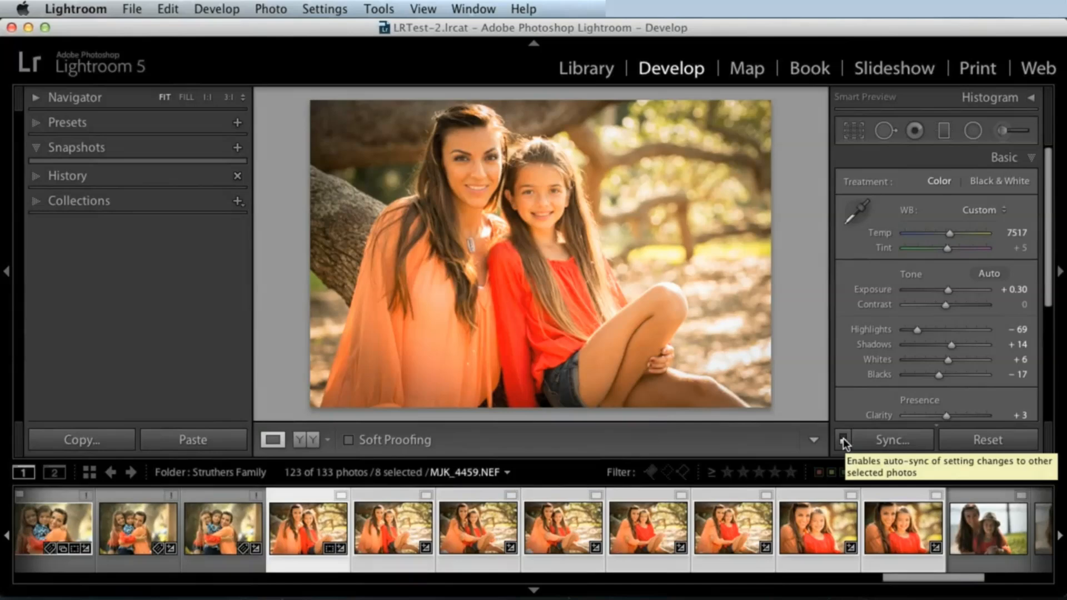
click(844, 441)
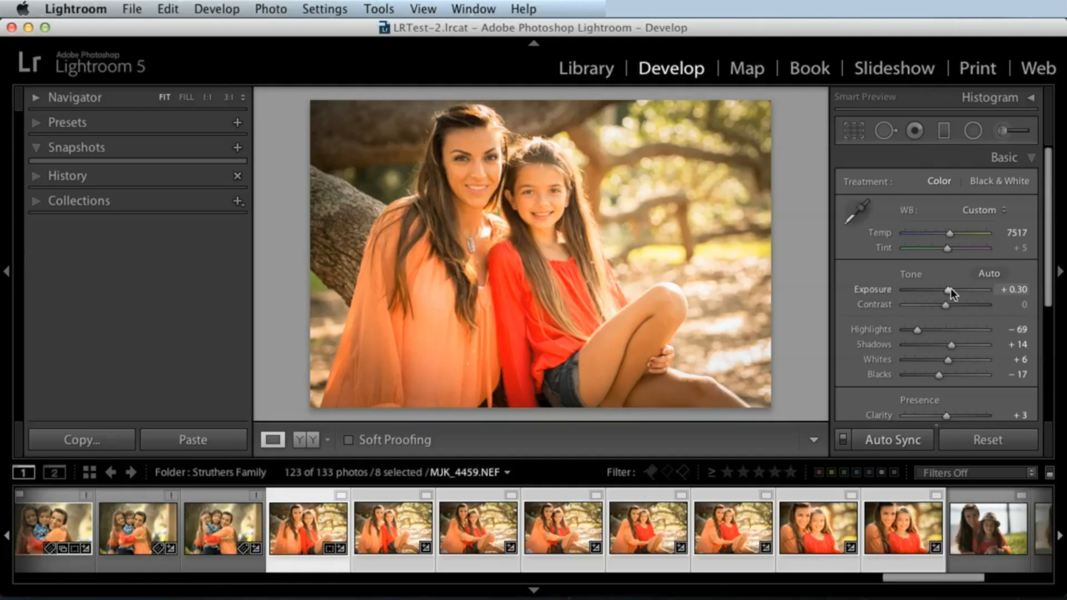
Try stronger exposure changes and a black-and-white treatment on the auto-synced group, then keep it in color with exposure at +0.50
drag(951, 295, 969, 296)
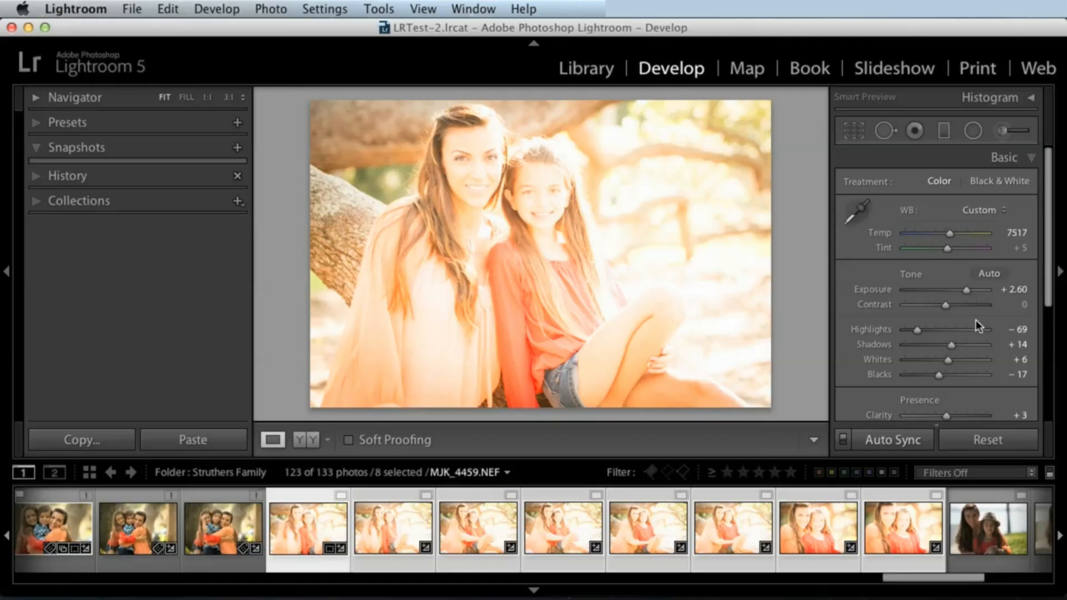
key(super+z)
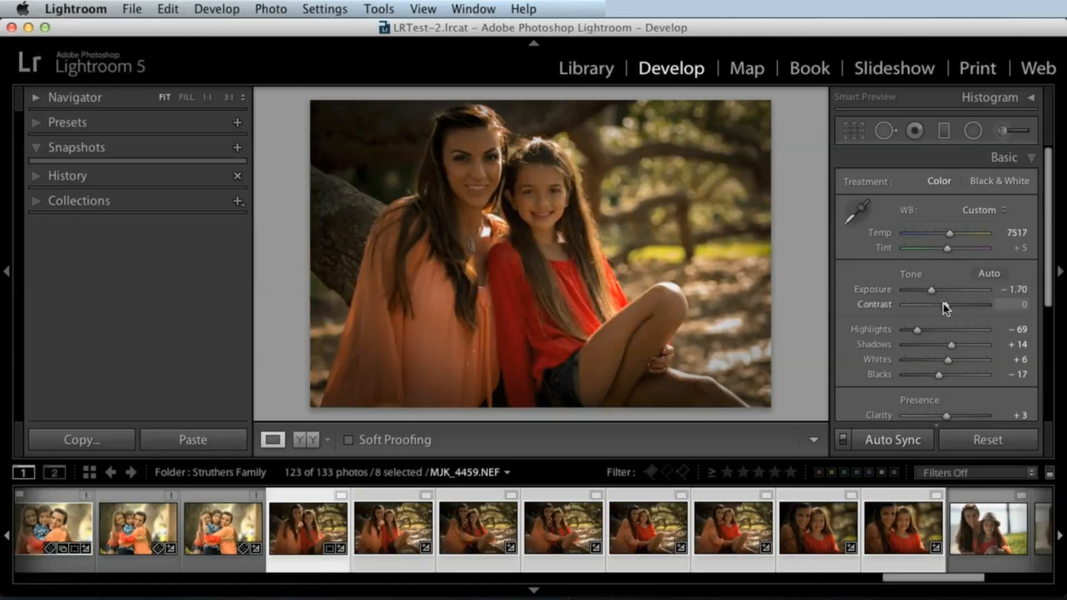
drag(948, 291, 950, 293)
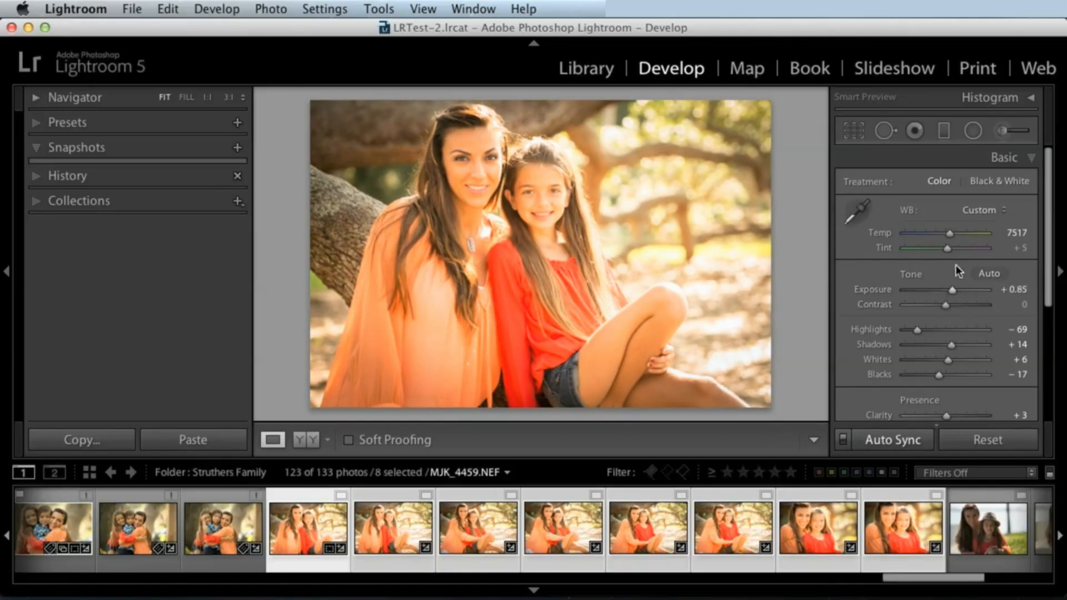
click(987, 183)
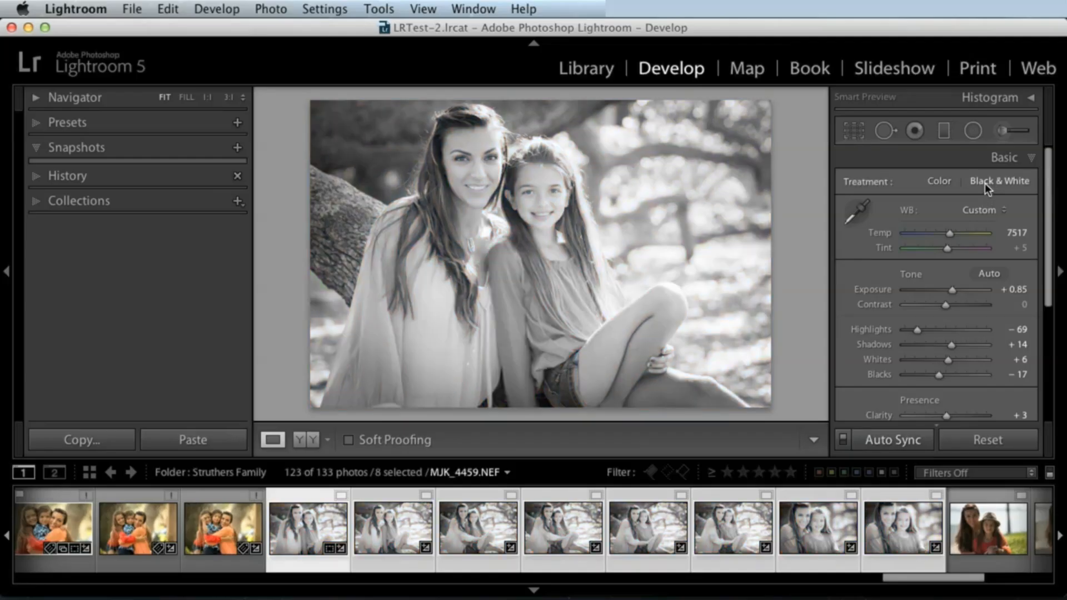
click(938, 182)
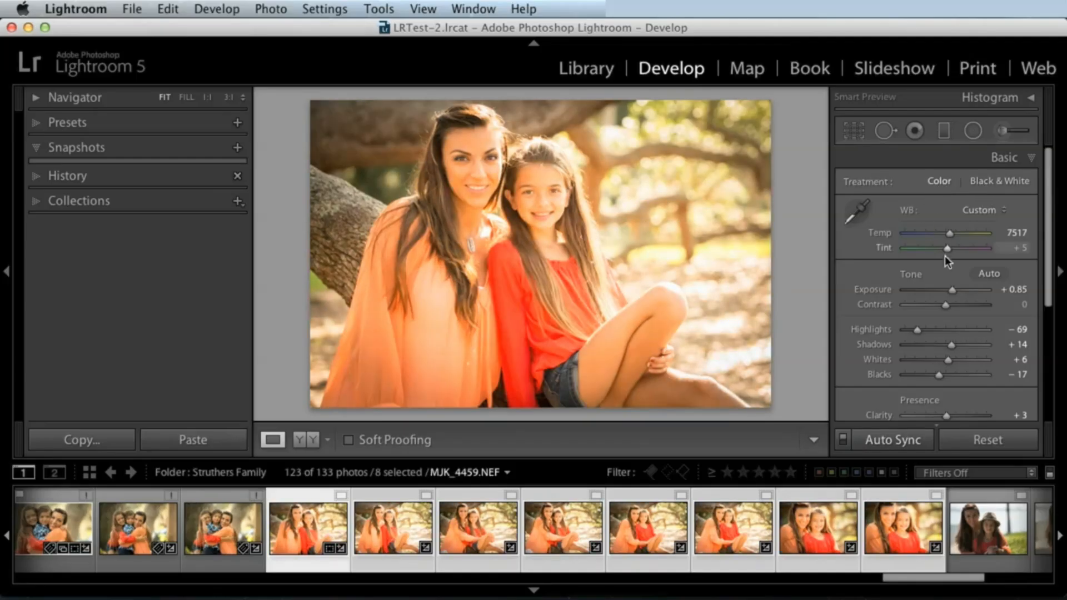
drag(955, 295, 952, 295)
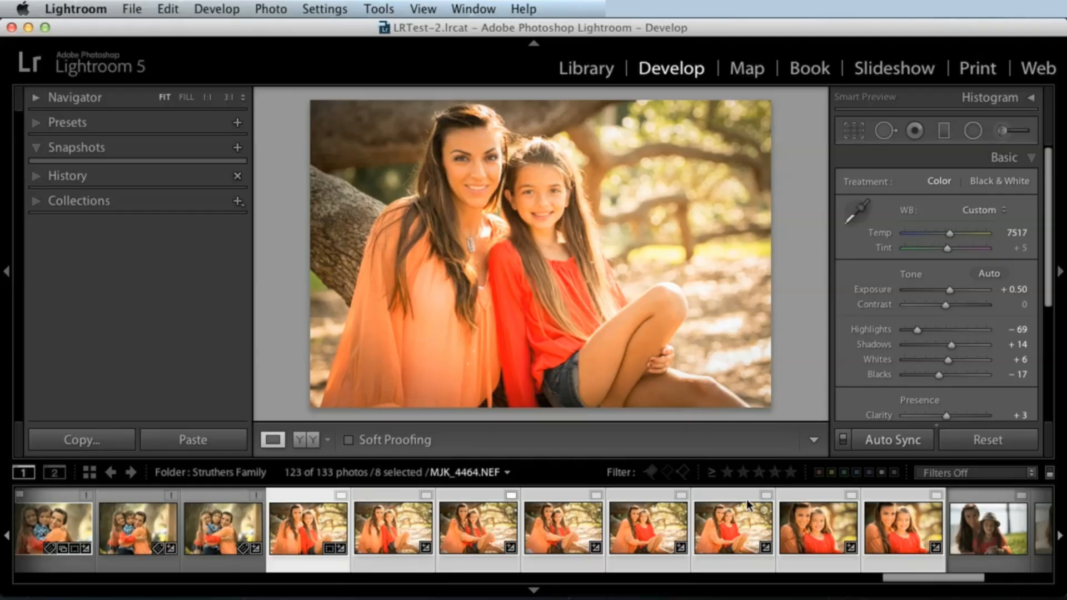
Clear the group selection, then select only MJK_4460.NEF and reset its develop settings
click(223, 524)
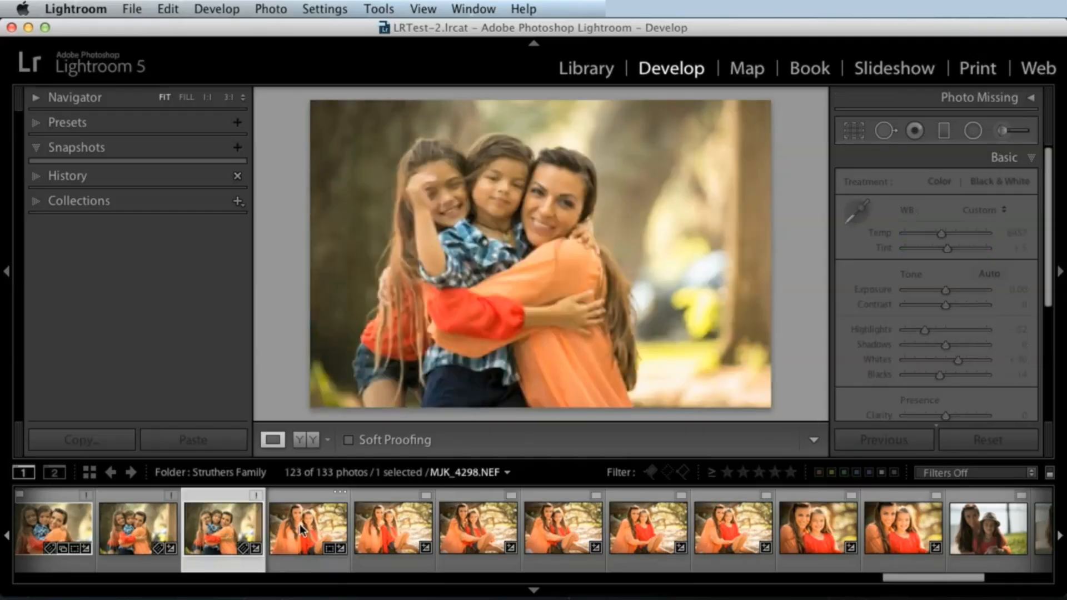
click(309, 515)
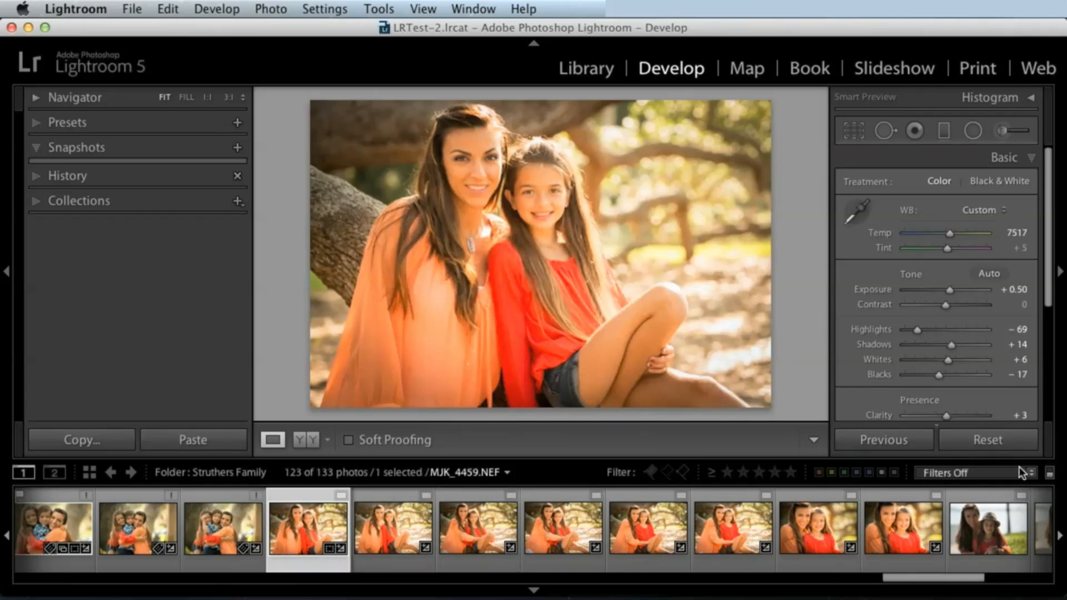
click(381, 526)
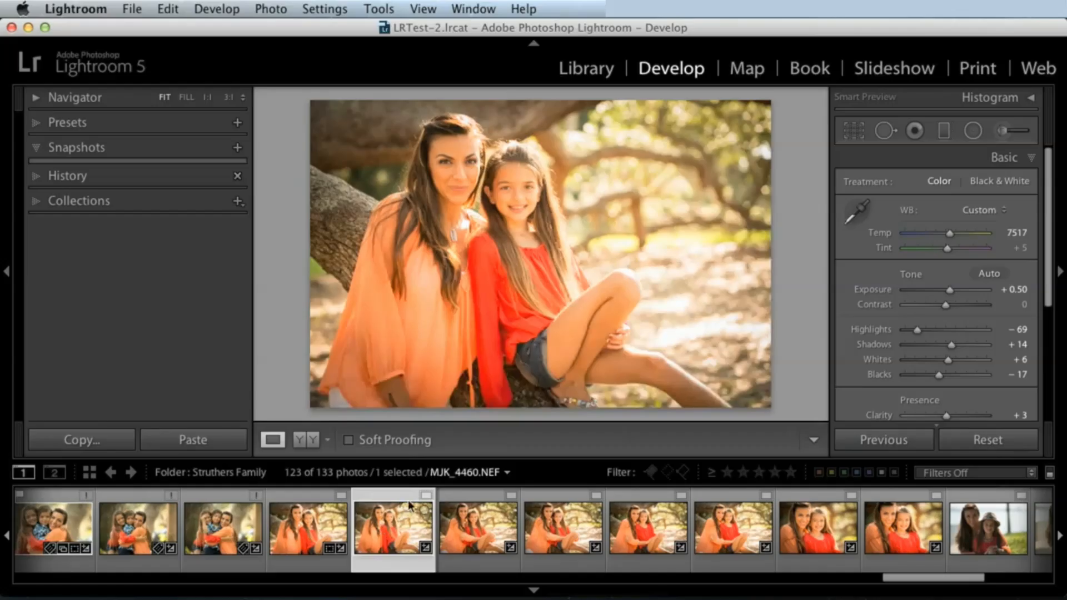
click(972, 441)
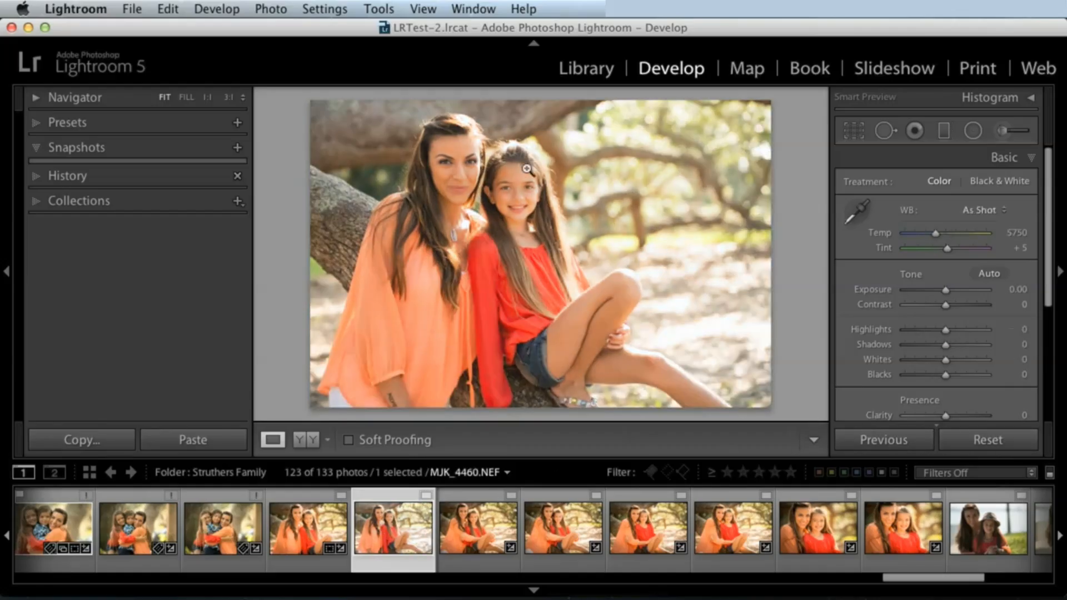
Set the exposure of MJK_4459.NEF to +0.55 and apply its complete settings to MJK_4460.NEF with the Previous command
click(332, 492)
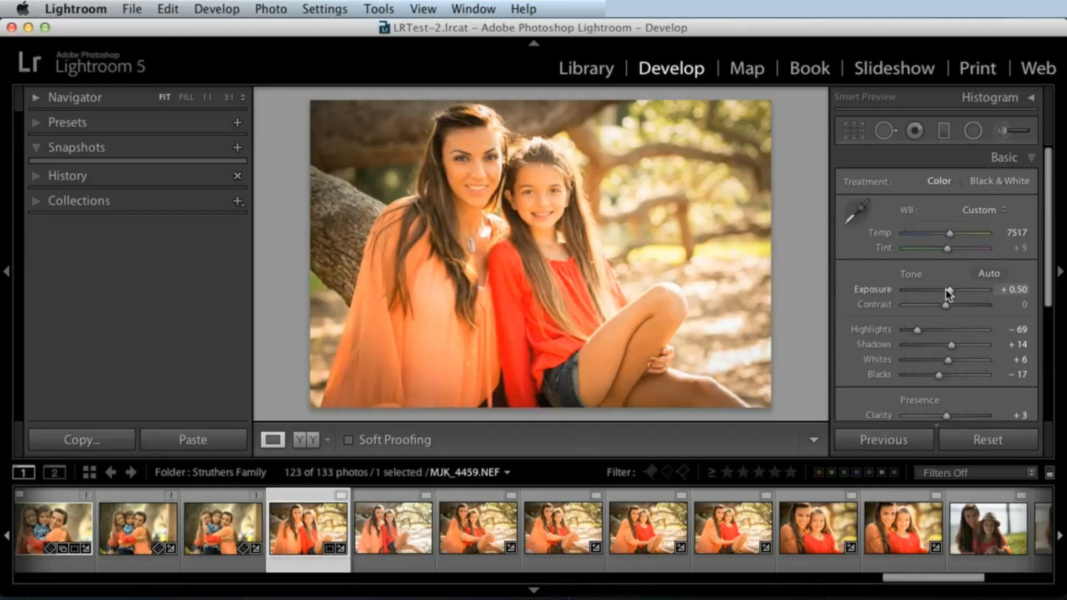
drag(950, 289, 951, 289)
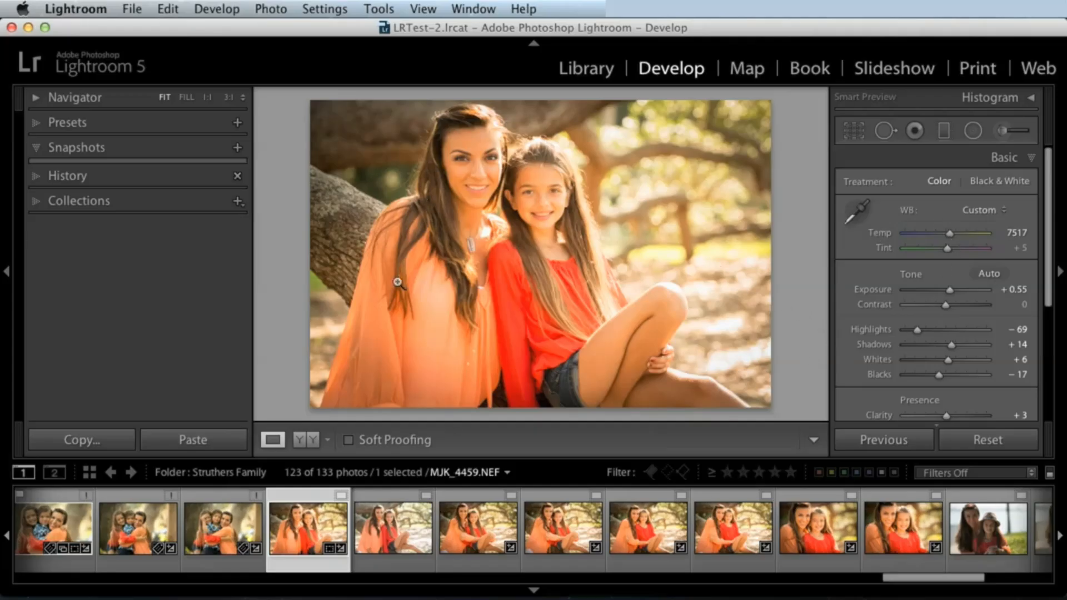
click(373, 534)
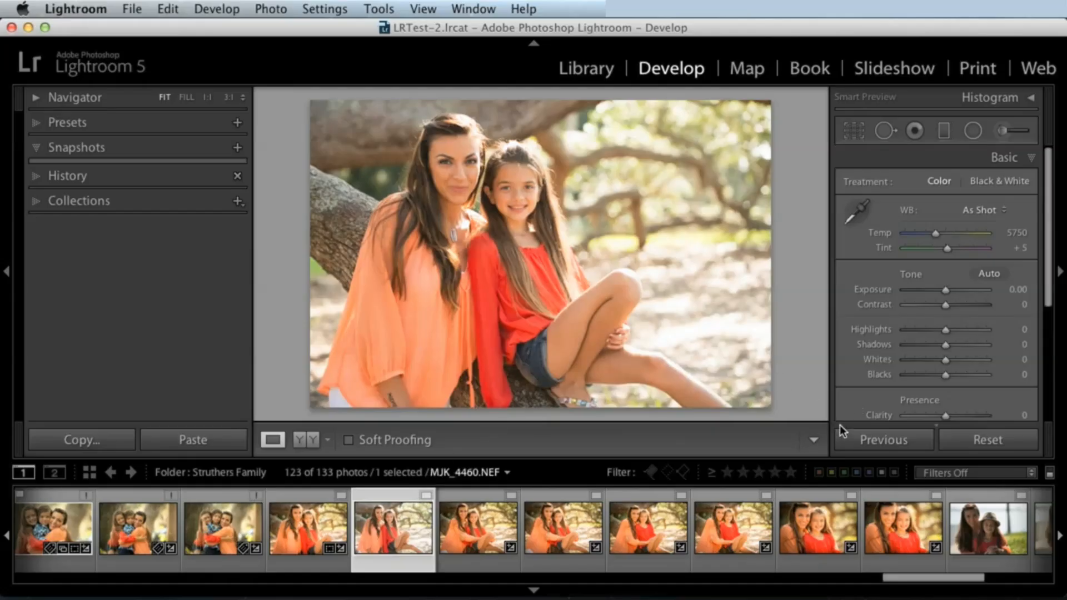
click(846, 438)
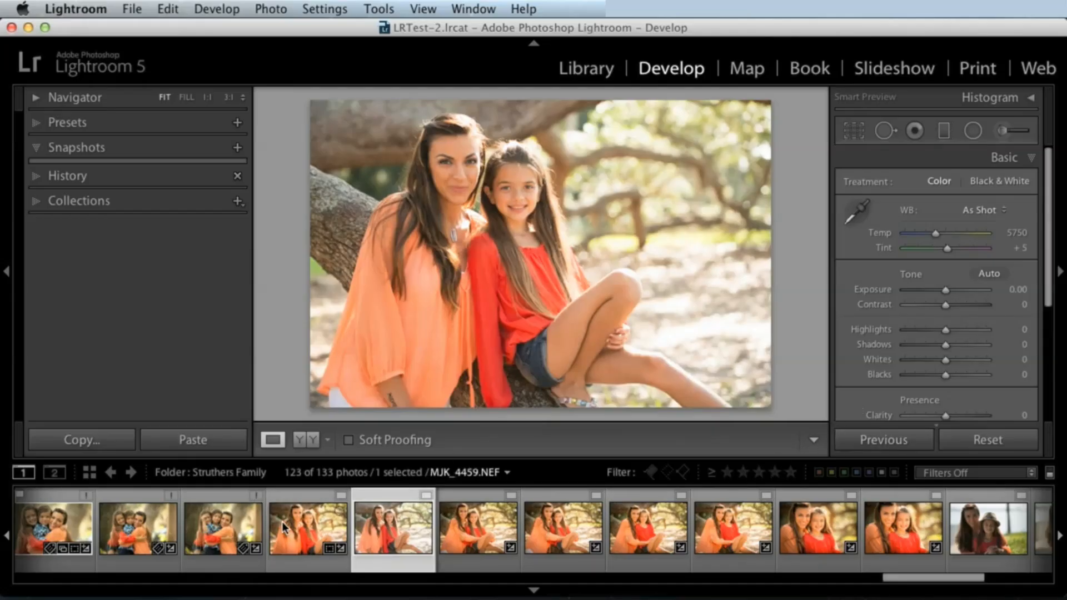
click(882, 445)
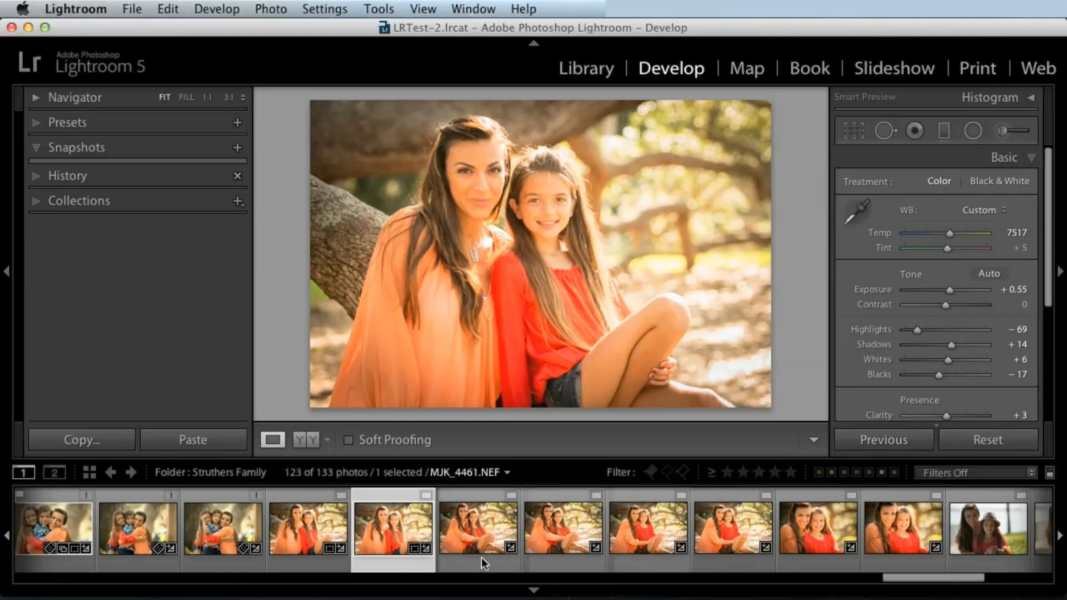
Select MJK_4460.NEF through MJK_4466.NEF, drop the group selection, and compare MJK_4459.NEF with MJK_4460.NEF
shift+click(869, 511)
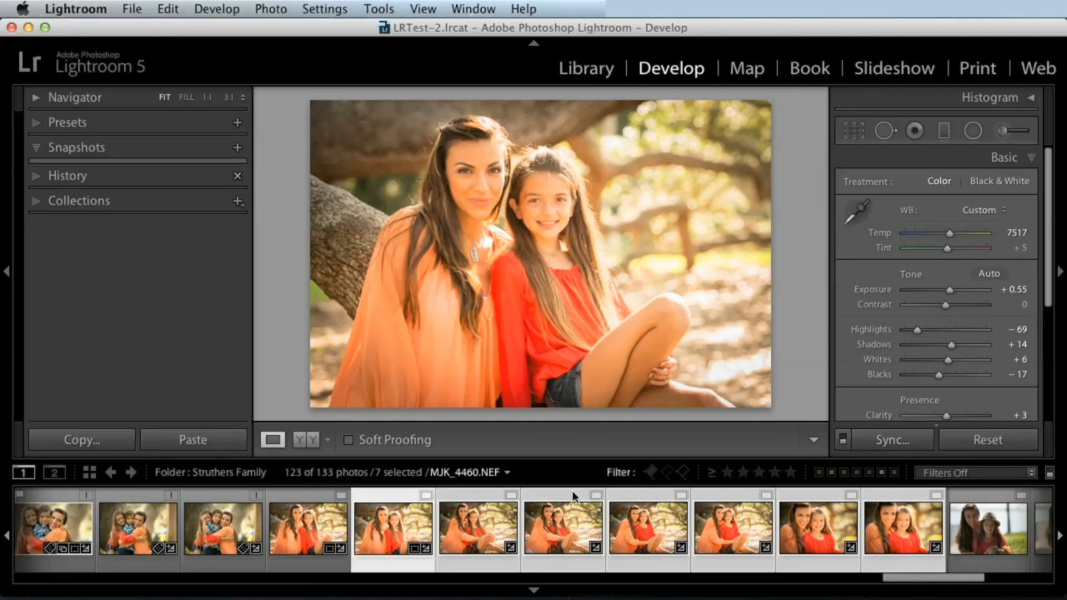
click(309, 531)
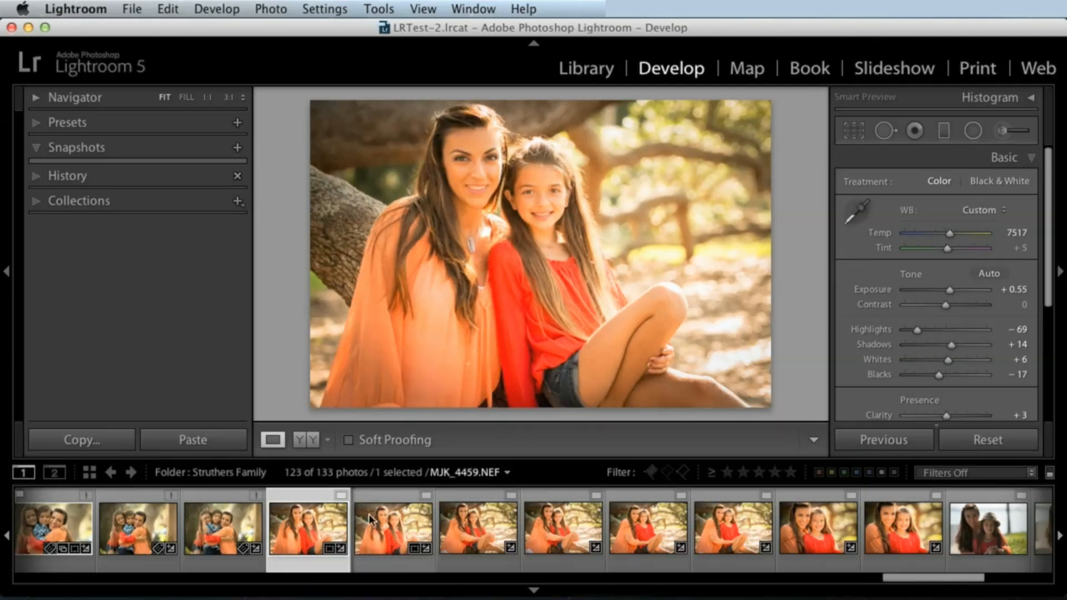
click(393, 527)
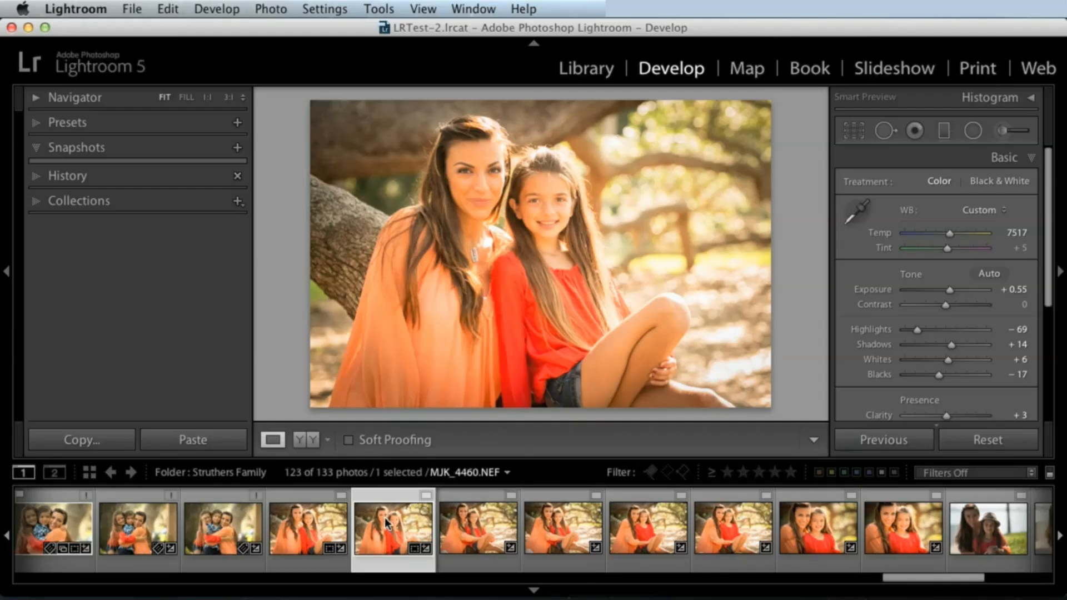
Copy white balance, basic tone, clarity, treatment, vibrance and post-crop vignetting settings from MJK_4459.NEF
click(318, 526)
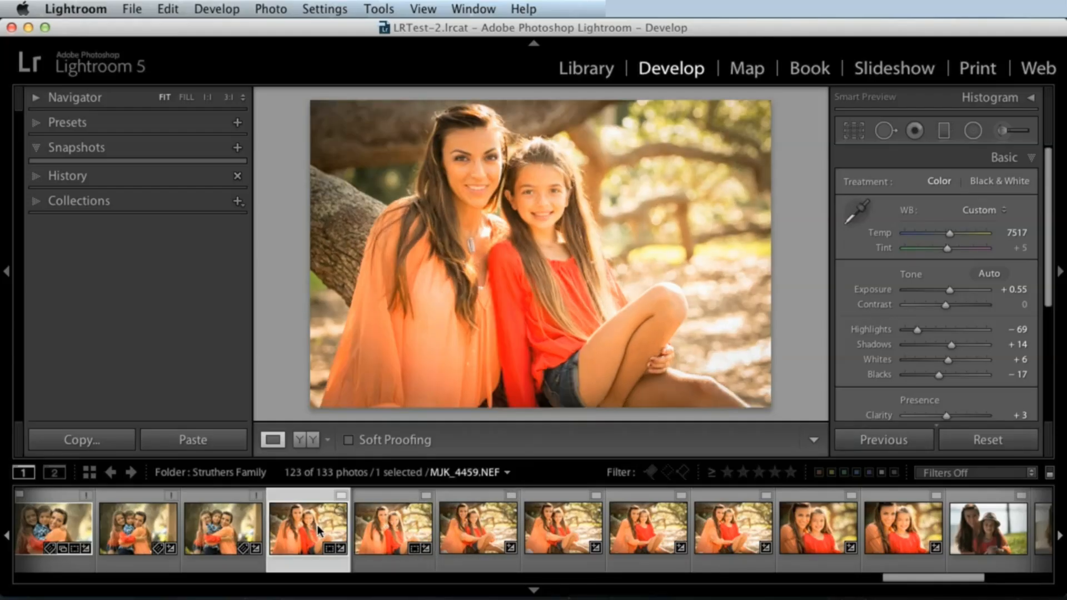
click(311, 9)
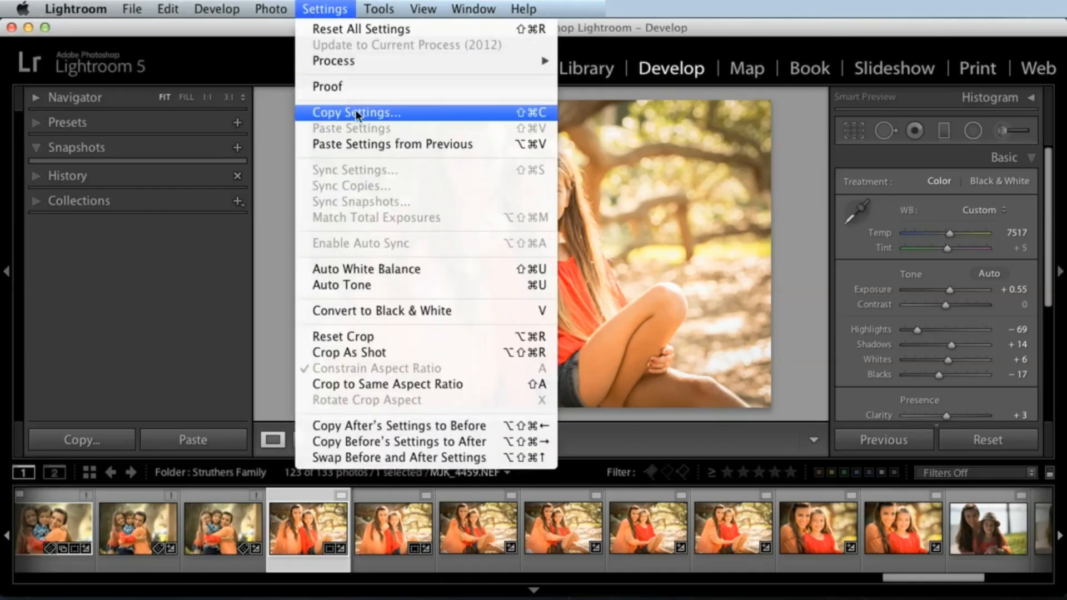
click(372, 111)
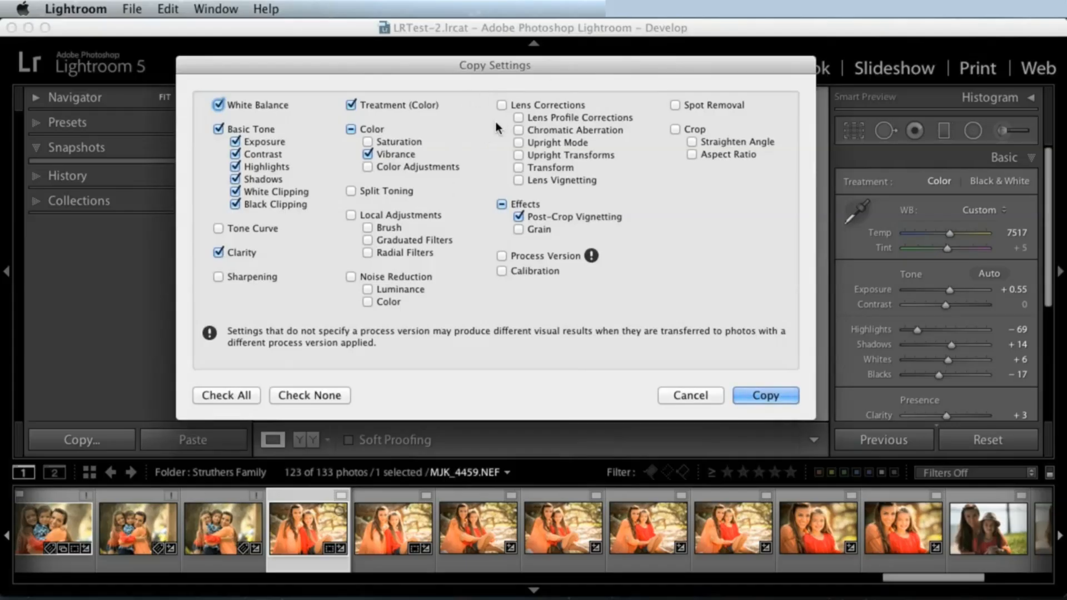
click(786, 392)
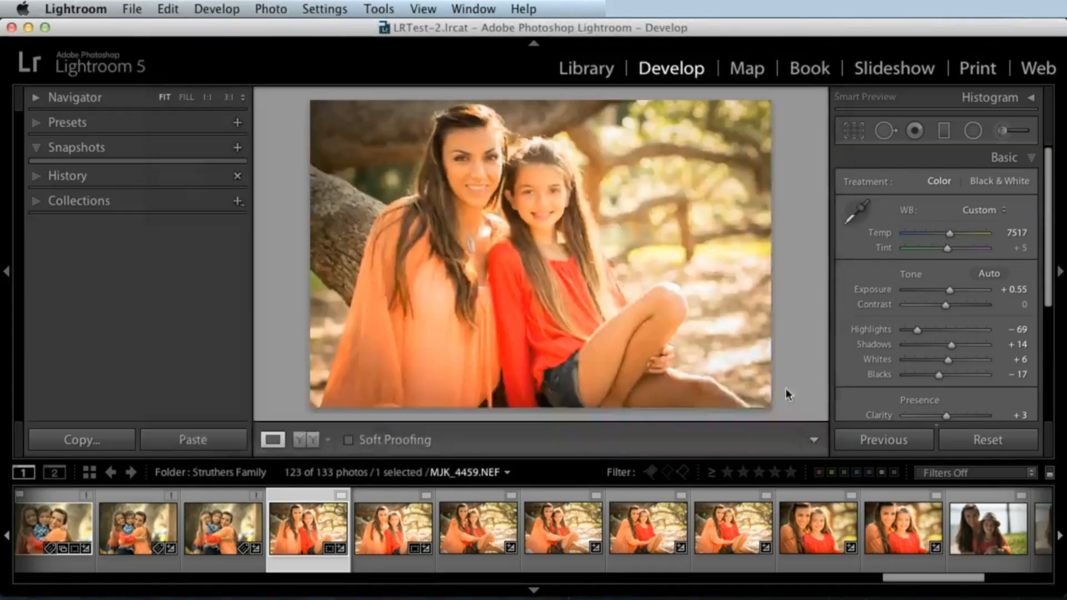
Paste the copied develop settings onto MJK_4764.NEF, the grass portrait at the end of the filmstrip
drag(901, 579, 991, 555)
click(992, 539)
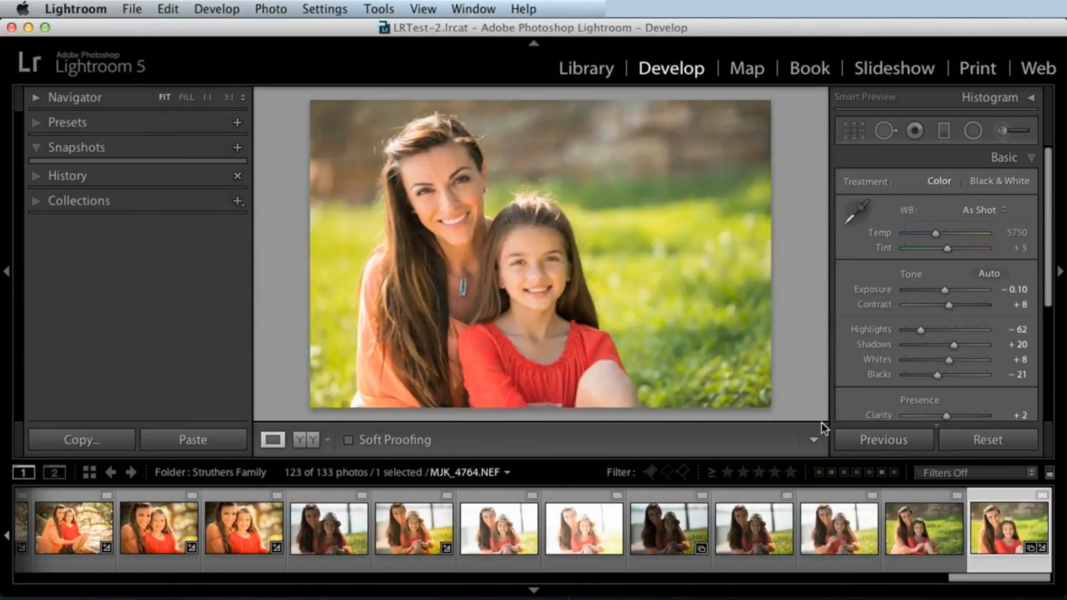
click(328, 10)
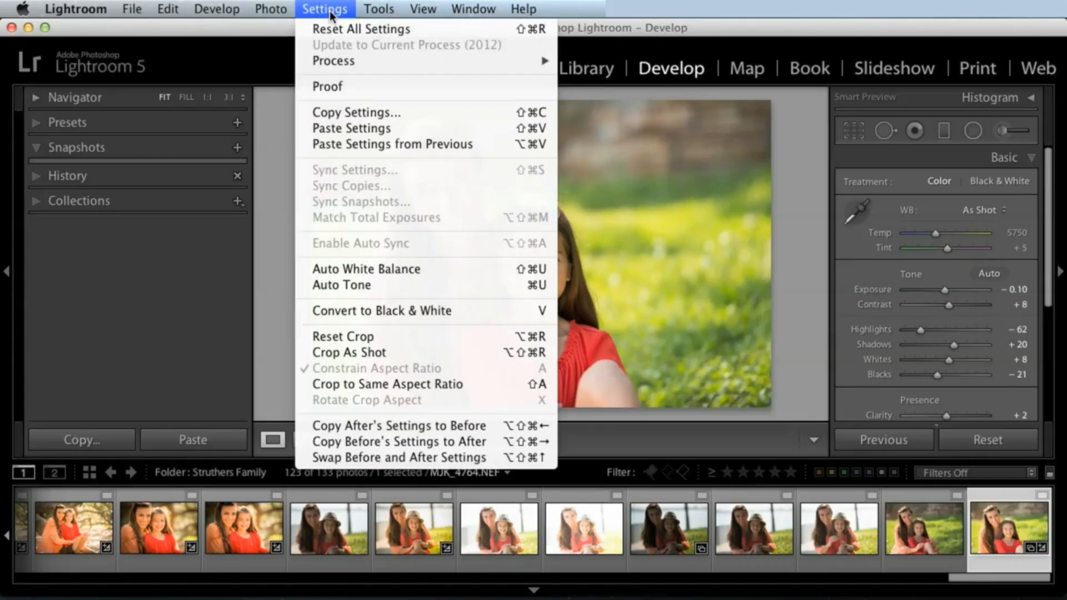
click(351, 129)
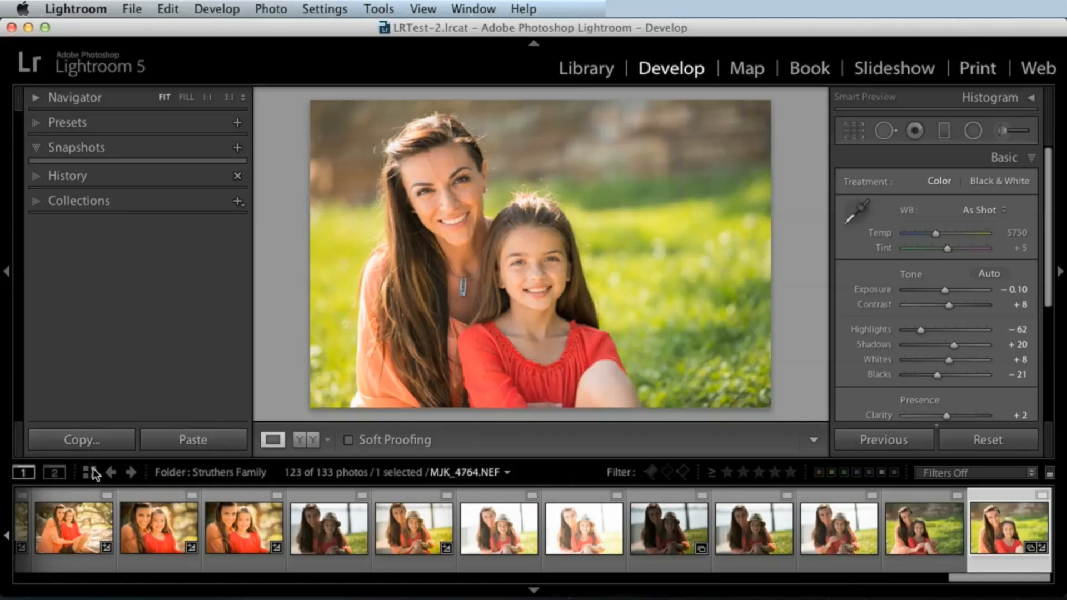
click(190, 439)
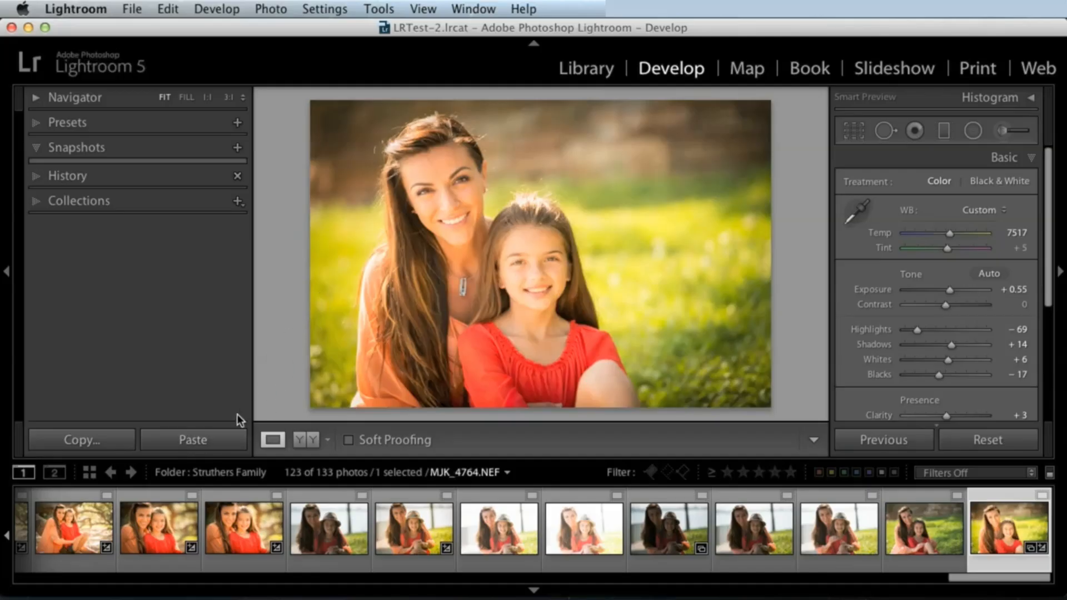
click(327, 9)
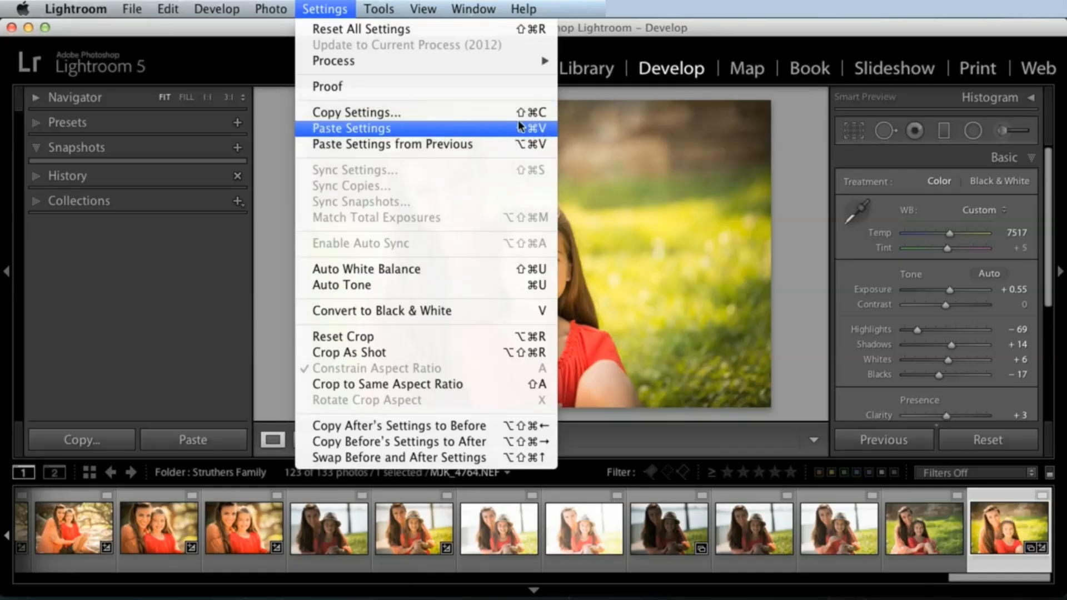
click(404, 84)
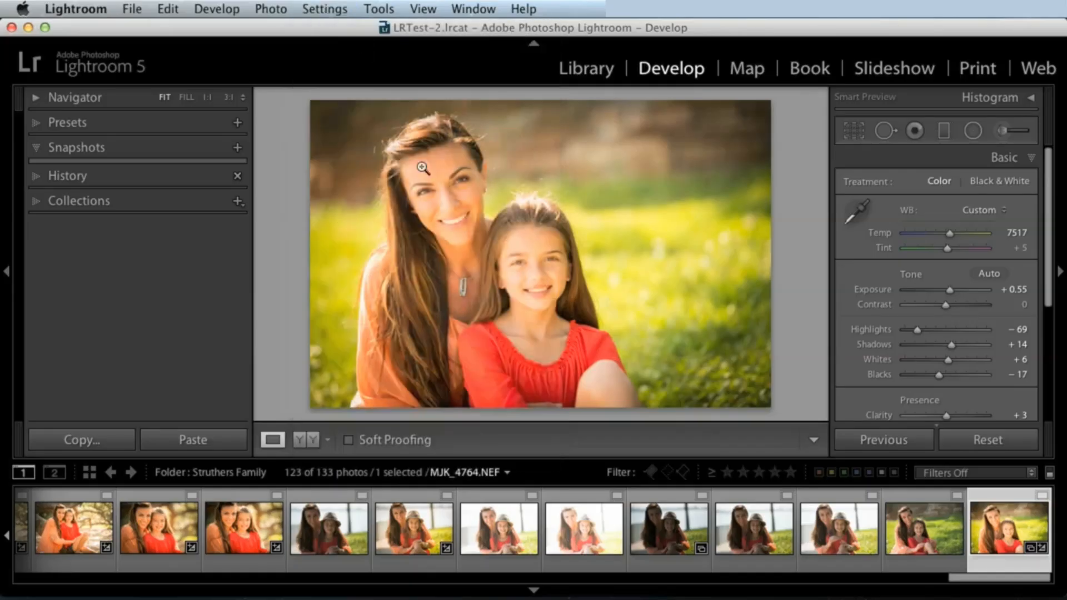
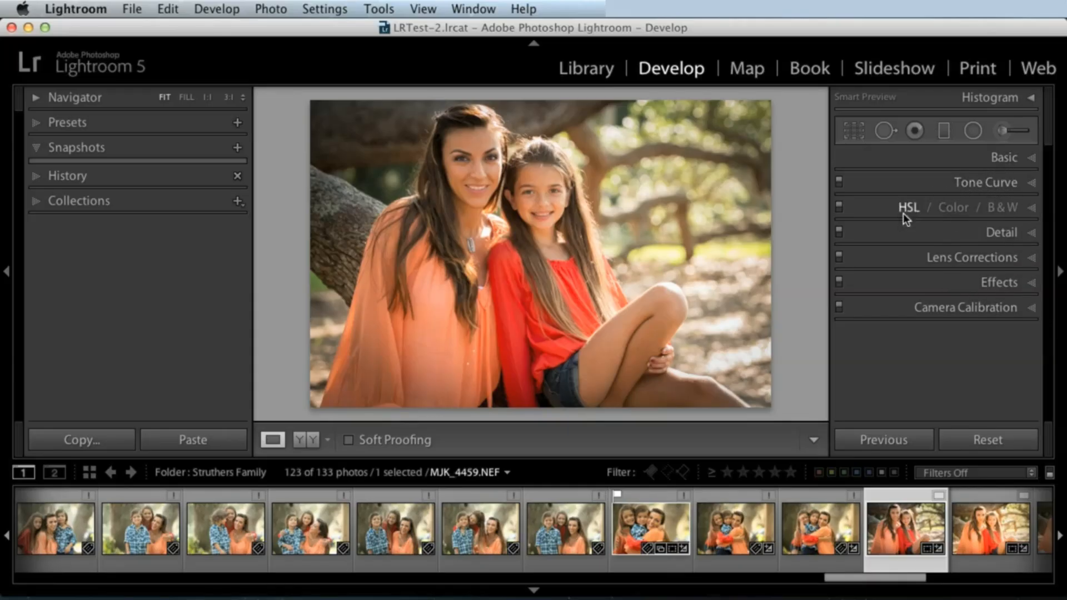
Examine the Basic adjustments of MJK_4459.NEF alongside the Tone Curve graph
click(1014, 158)
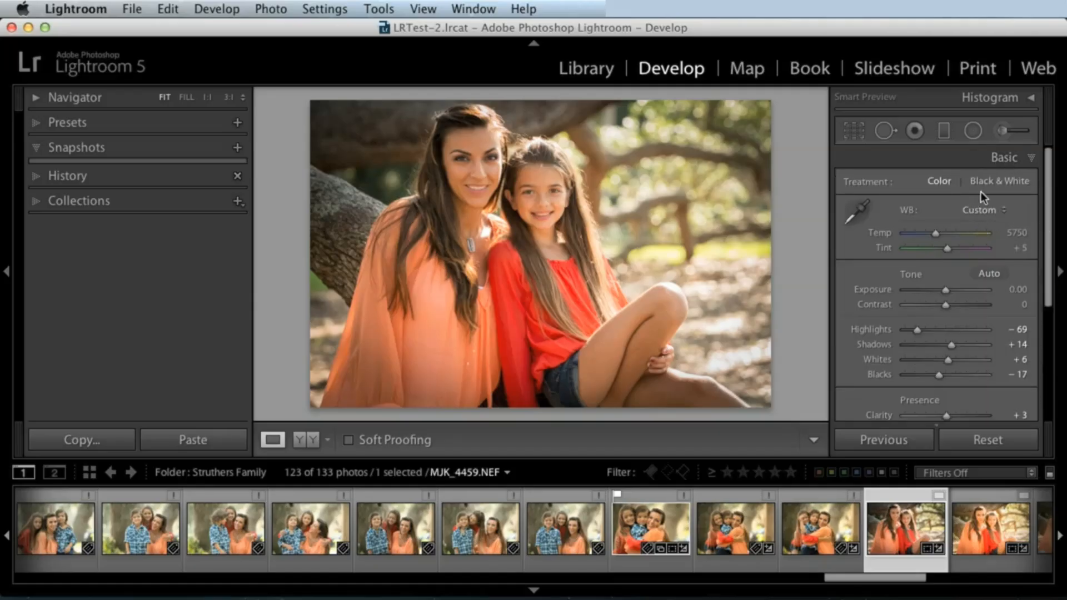
click(999, 156)
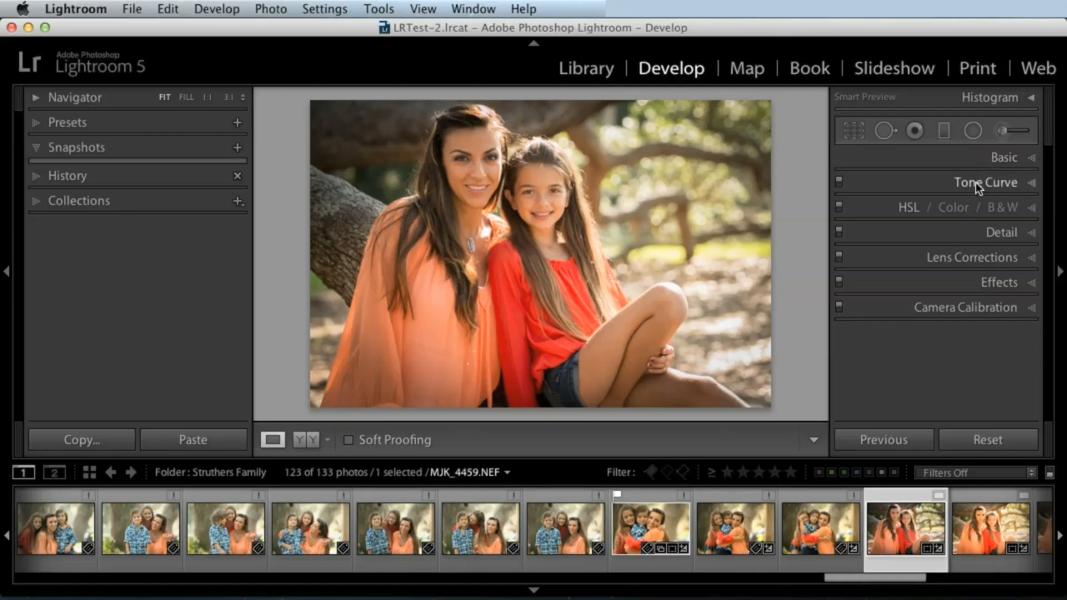
click(1002, 158)
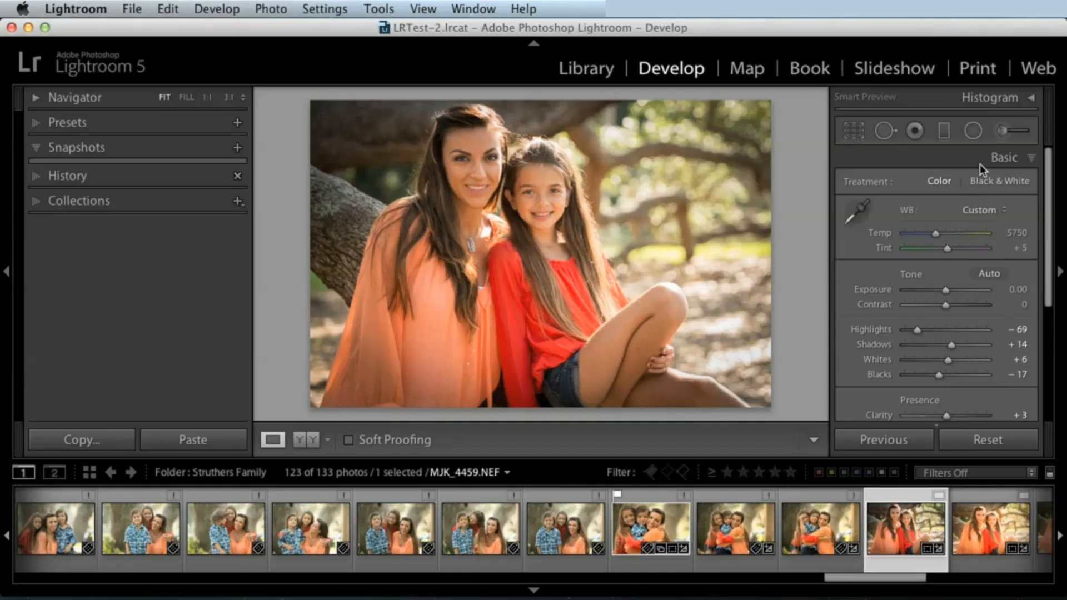
click(998, 160)
click(980, 186)
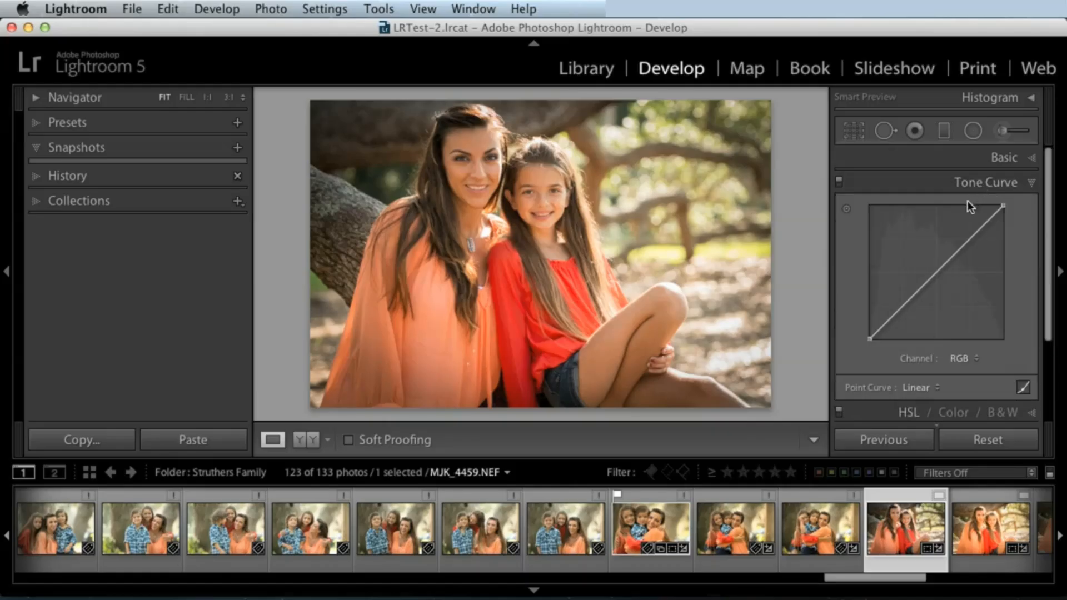
drag(1049, 211, 1047, 221)
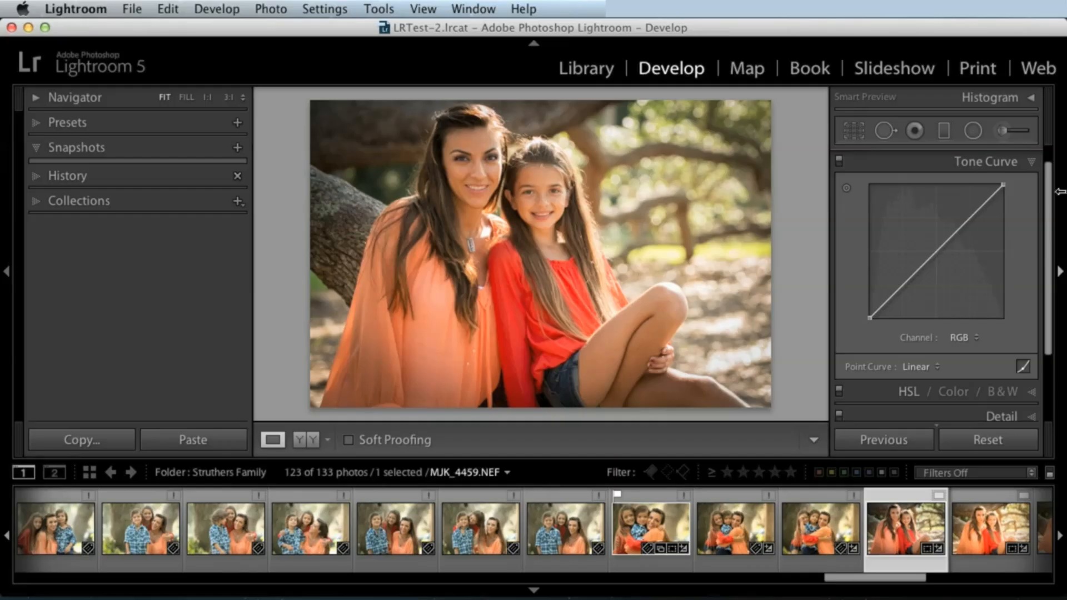
scroll(995, 167, up, 5)
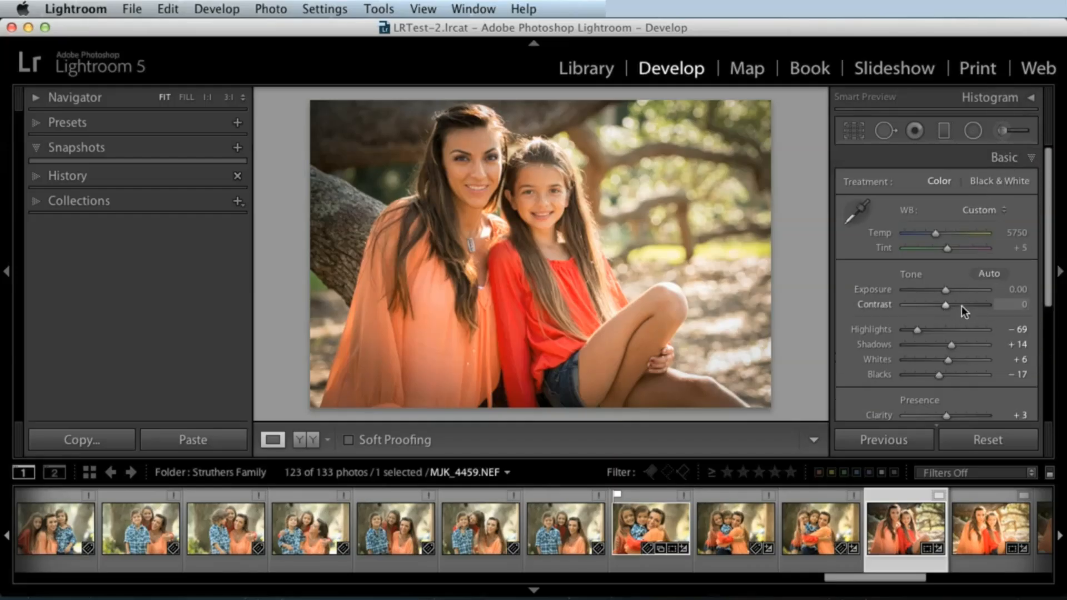
Show the Tone Curve's region sliders and look through the point curve presets, keeping Linear
click(988, 155)
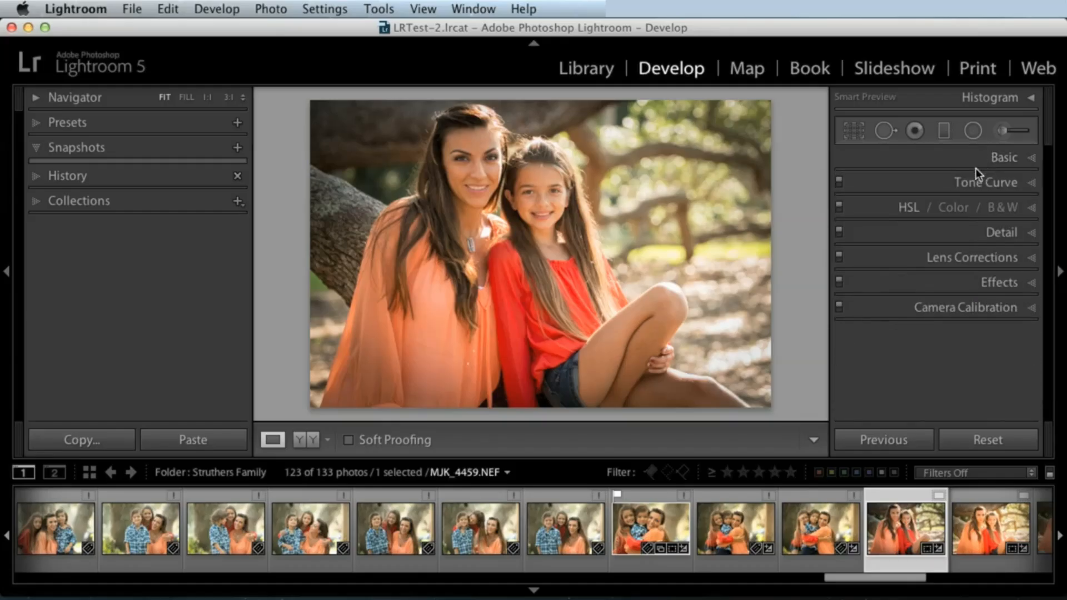
click(978, 184)
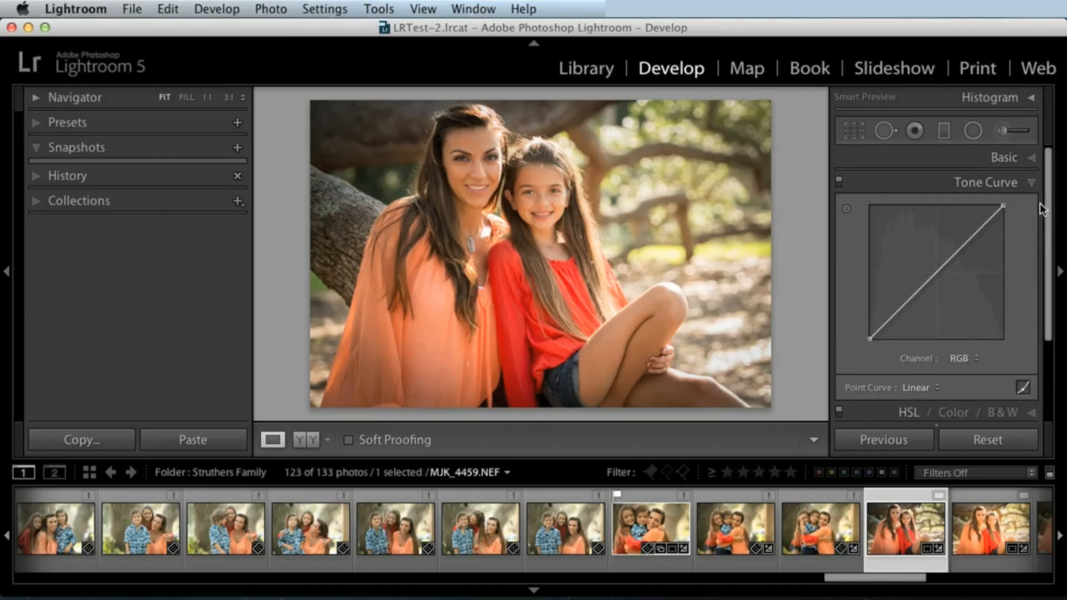
drag(1046, 209, 1050, 219)
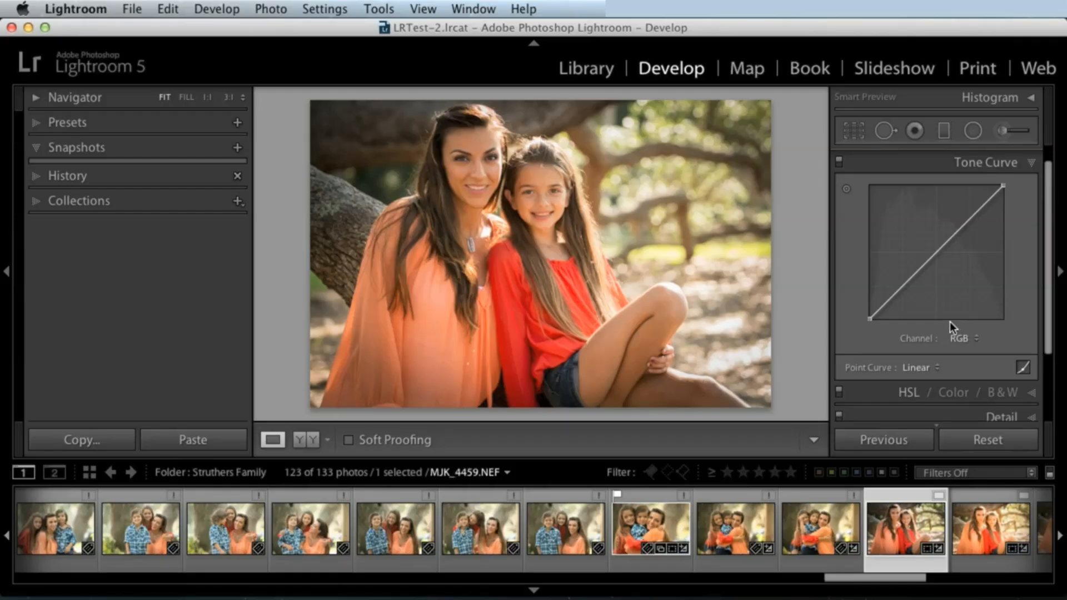
click(1023, 368)
scroll(1050, 343, down, 2)
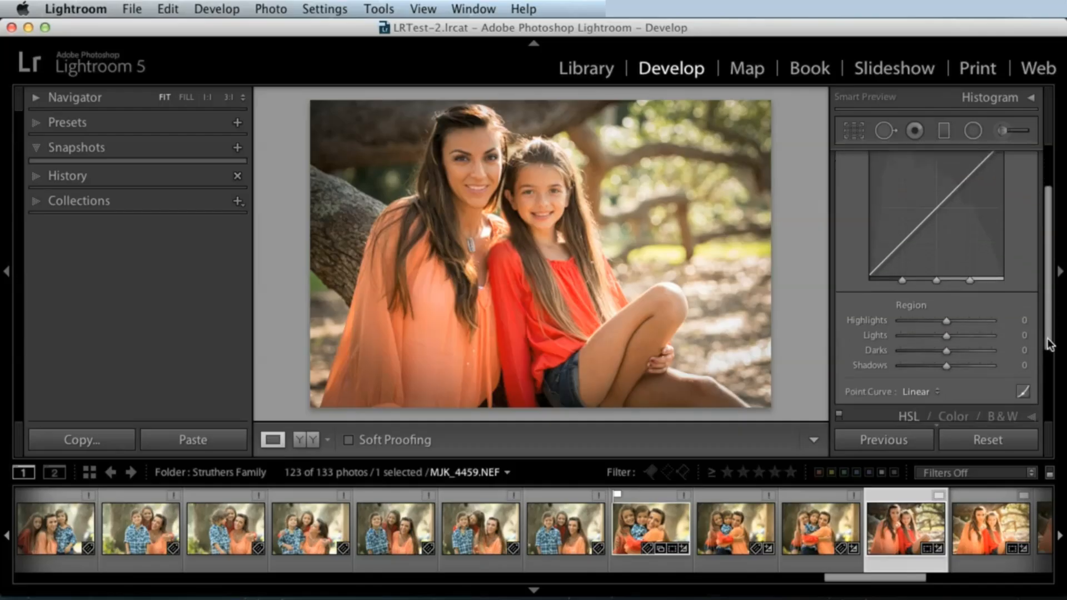
scroll(1049, 343, down, 2)
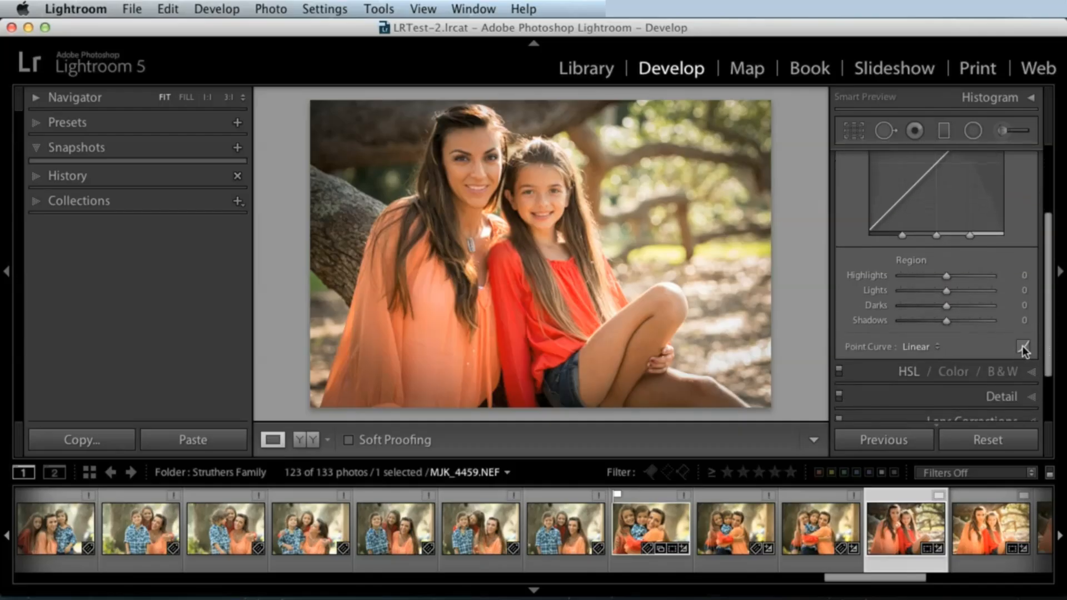
click(922, 349)
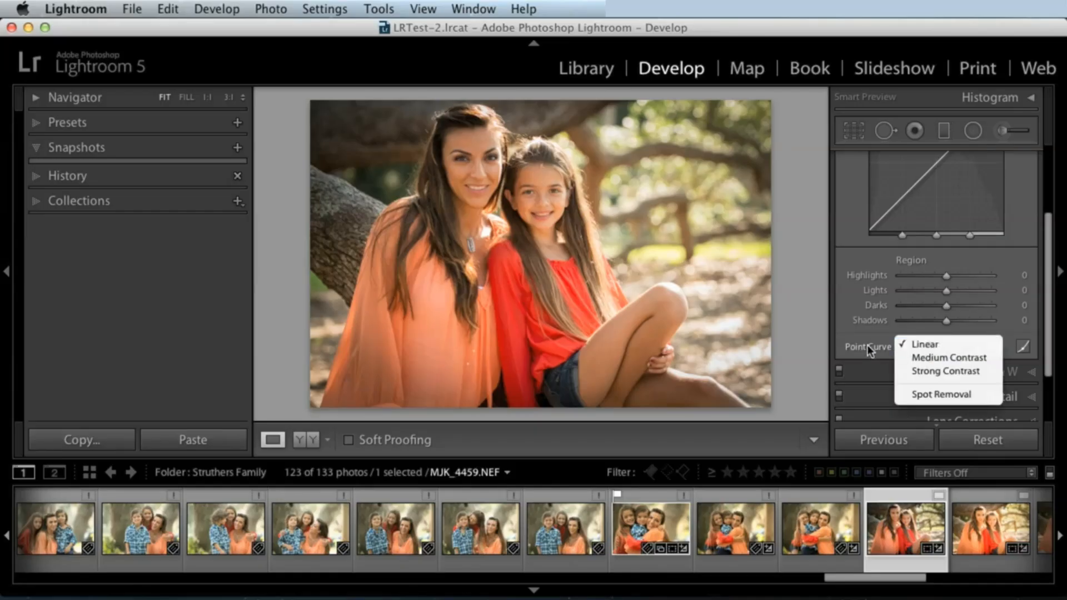
click(920, 346)
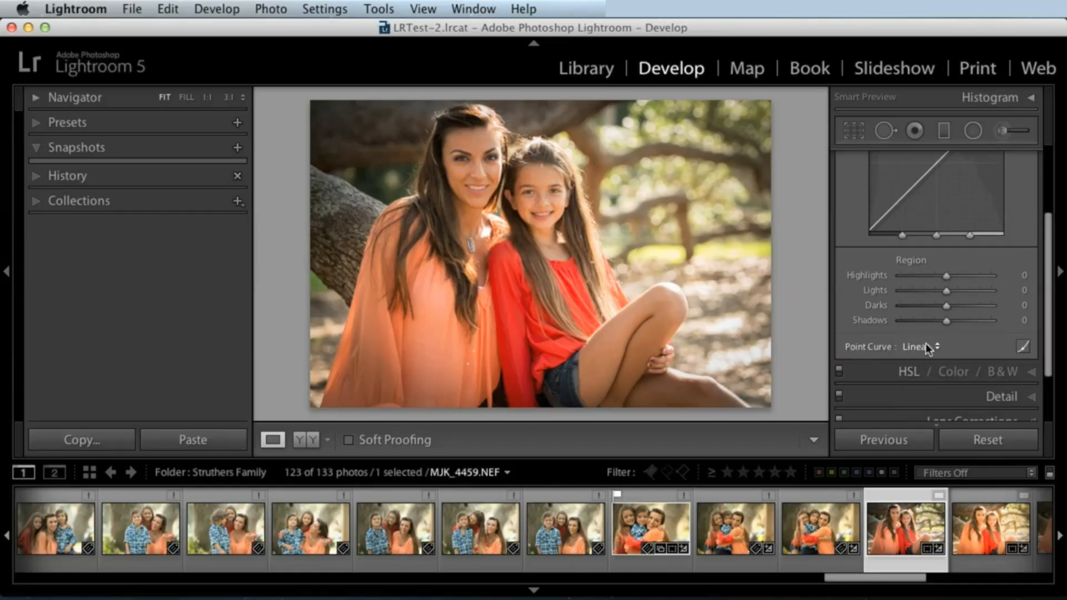
Switch the tone curve to point editing and add a point just above the middle of the RGB curve
click(1024, 348)
scroll(1045, 267, up, 1)
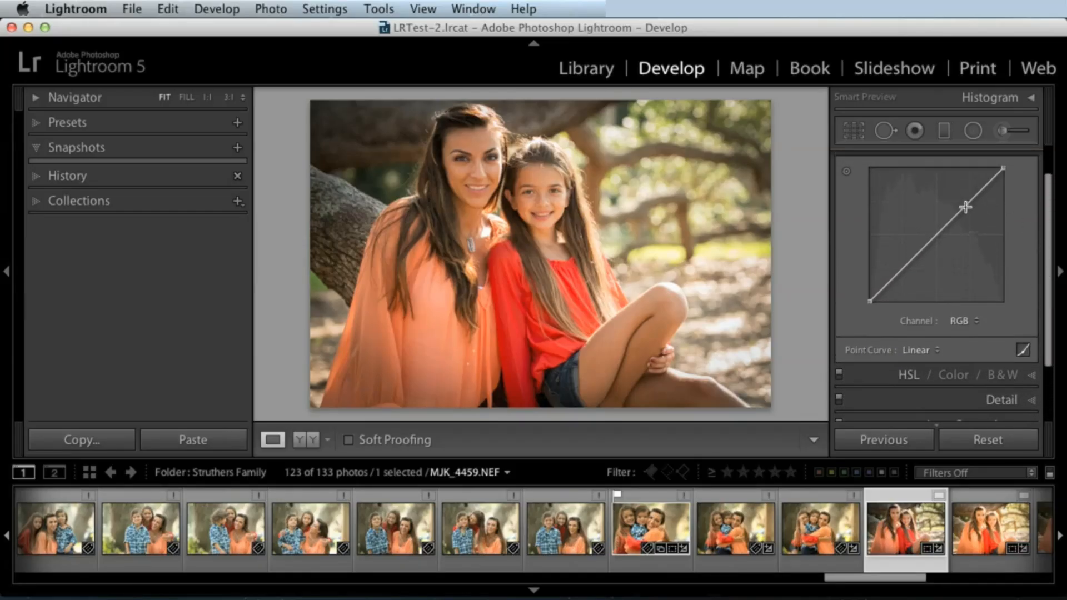
drag(975, 195, 942, 229)
Switch to the region curve, lower Highlights to -4 directly on the graph, and reset Highlights to its default
click(1024, 351)
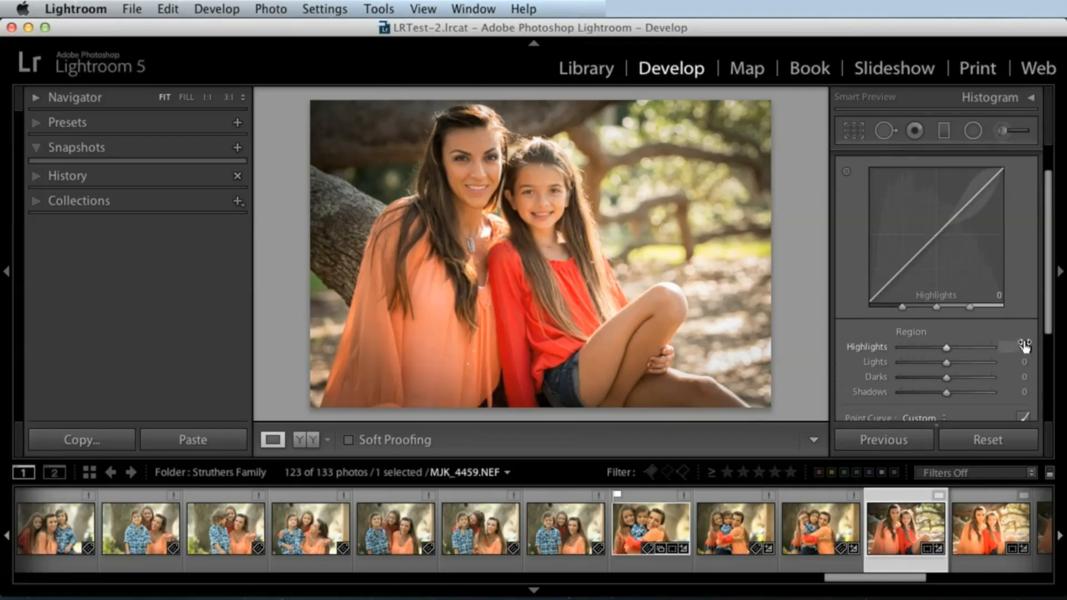
drag(1052, 276, 1033, 233)
scroll(1036, 265, down, 2)
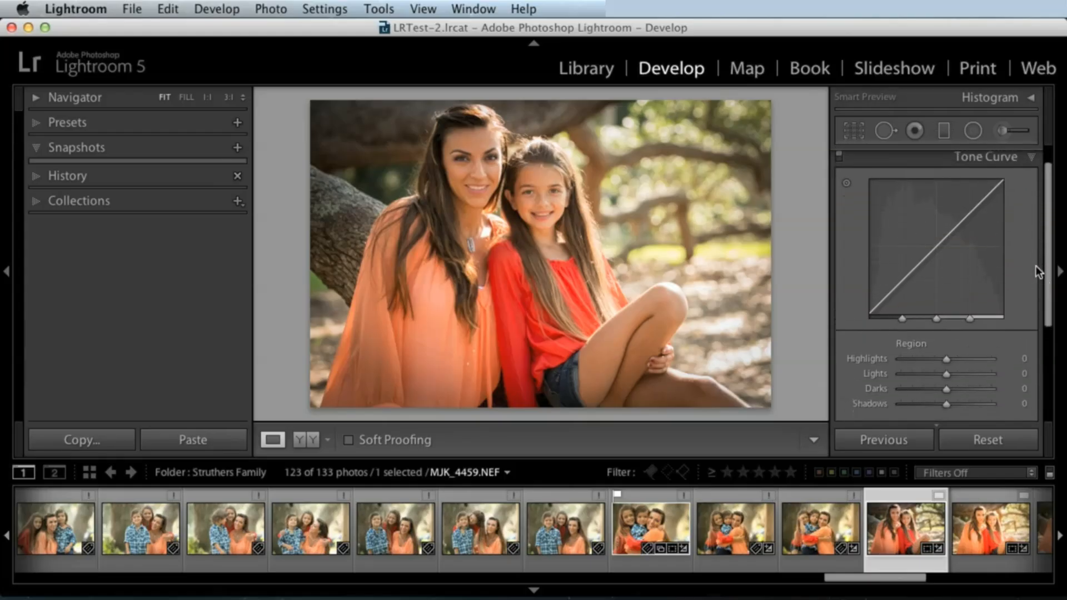
scroll(1034, 262, up, 2)
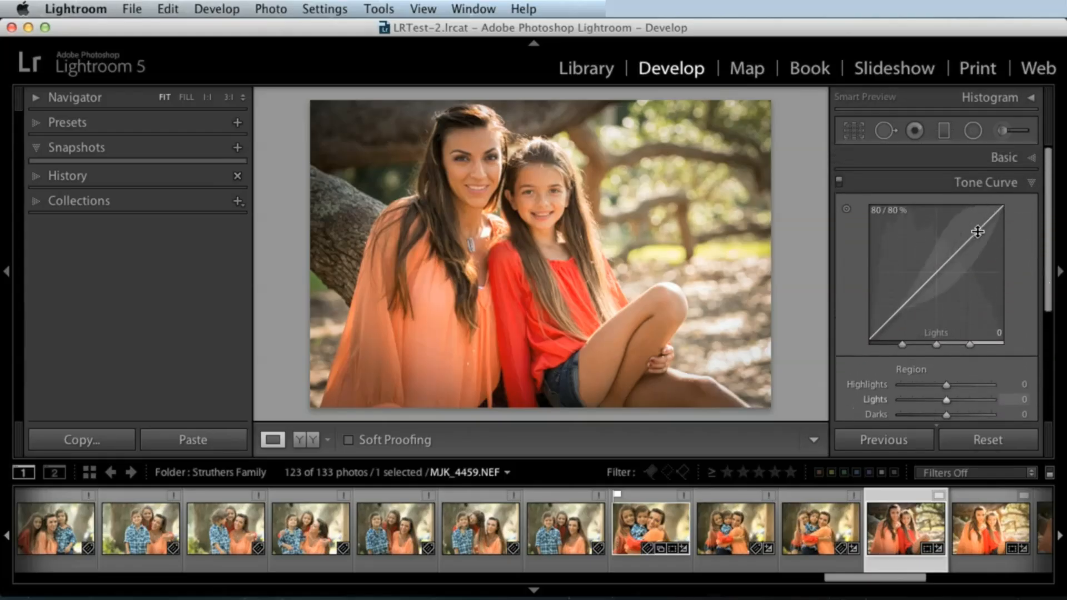
mouse_move(977, 232)
mouse_down()
mouse_move(977, 218)
mouse_move(978, 231)
mouse_up()
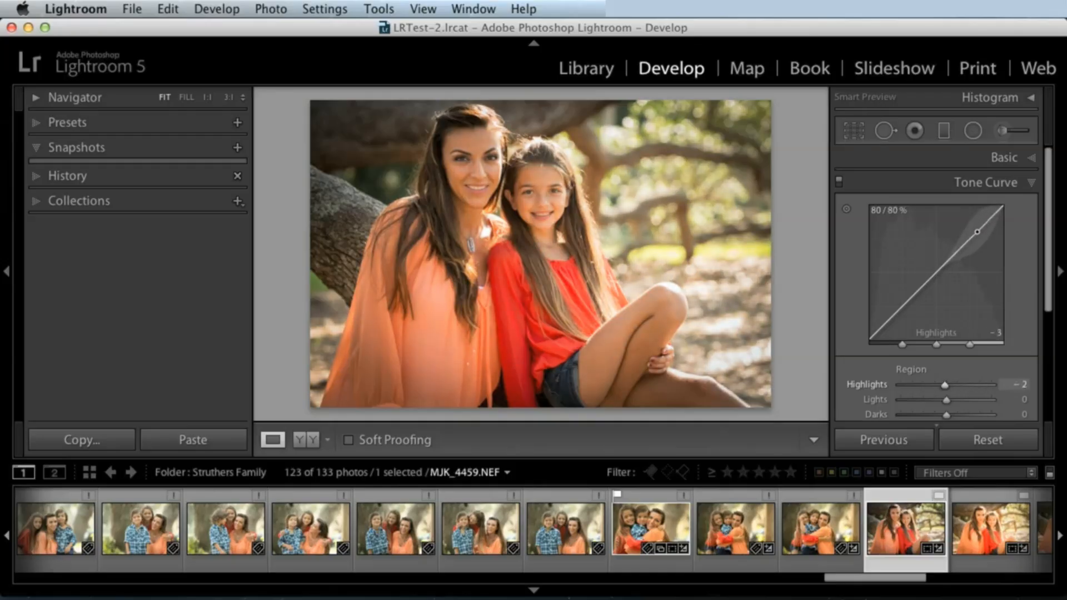
drag(1048, 274, 1048, 304)
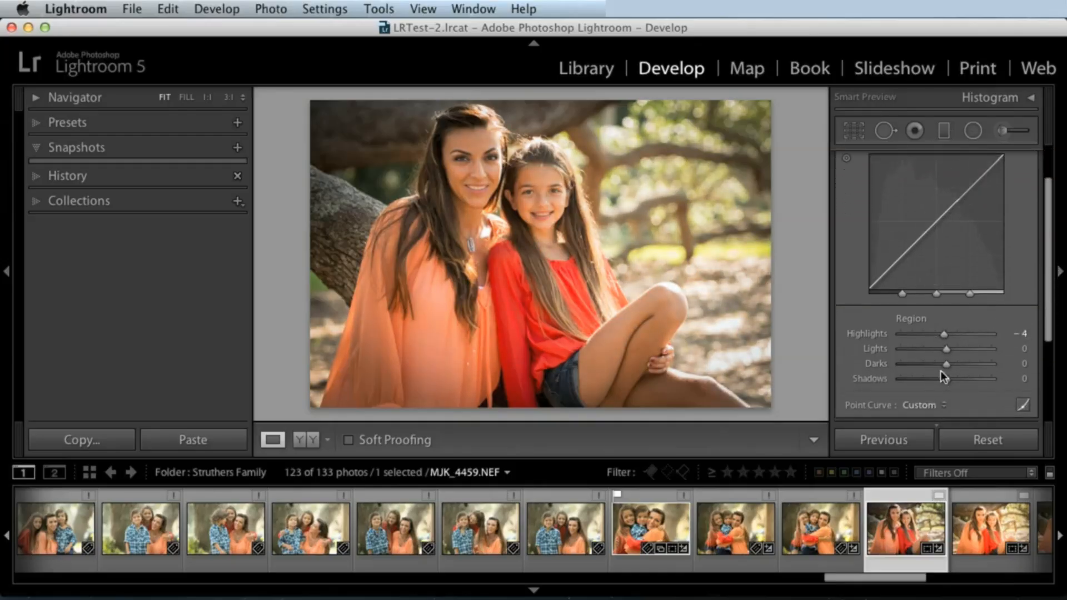
double_click(878, 334)
Try the tone curve's Highlights region at -18 and reset it to its default
scroll(1050, 288, up, 2)
drag(948, 357, 920, 356)
drag(982, 210, 980, 199)
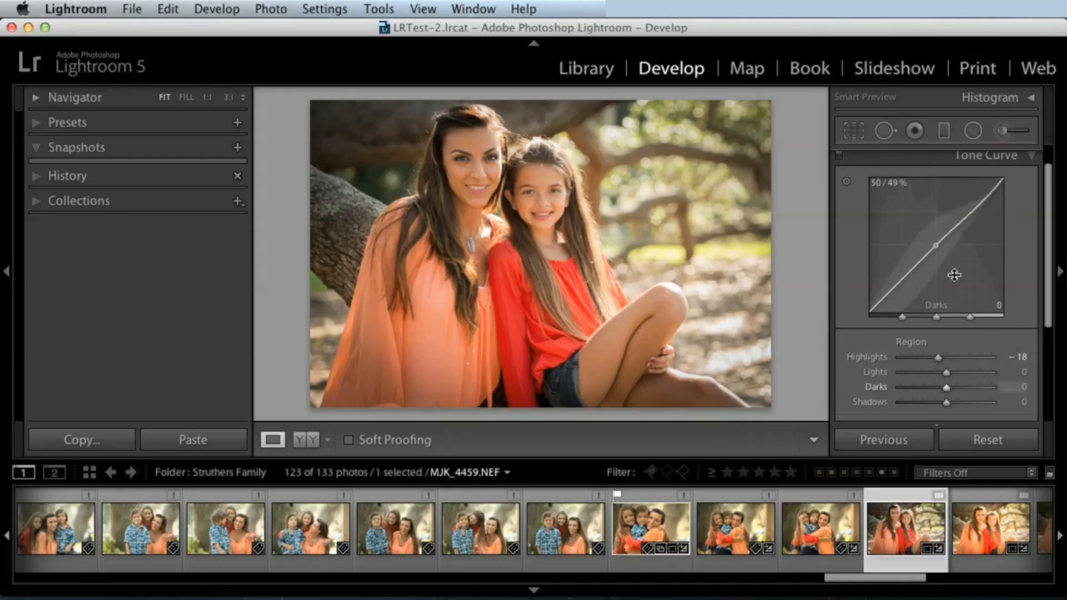
drag(1047, 276, 1046, 279)
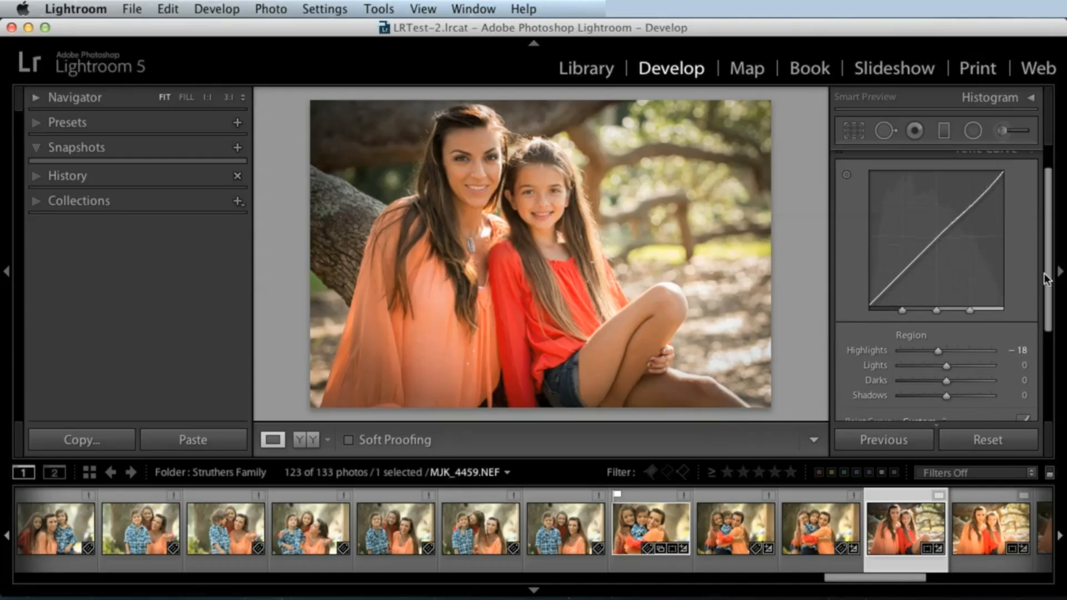
double_click(878, 349)
Shape an S-curve in point editing by raising the existing point to 83.5 / 88.6 % and pulling a new shadow point slightly down
drag(1047, 311, 1040, 243)
click(1025, 358)
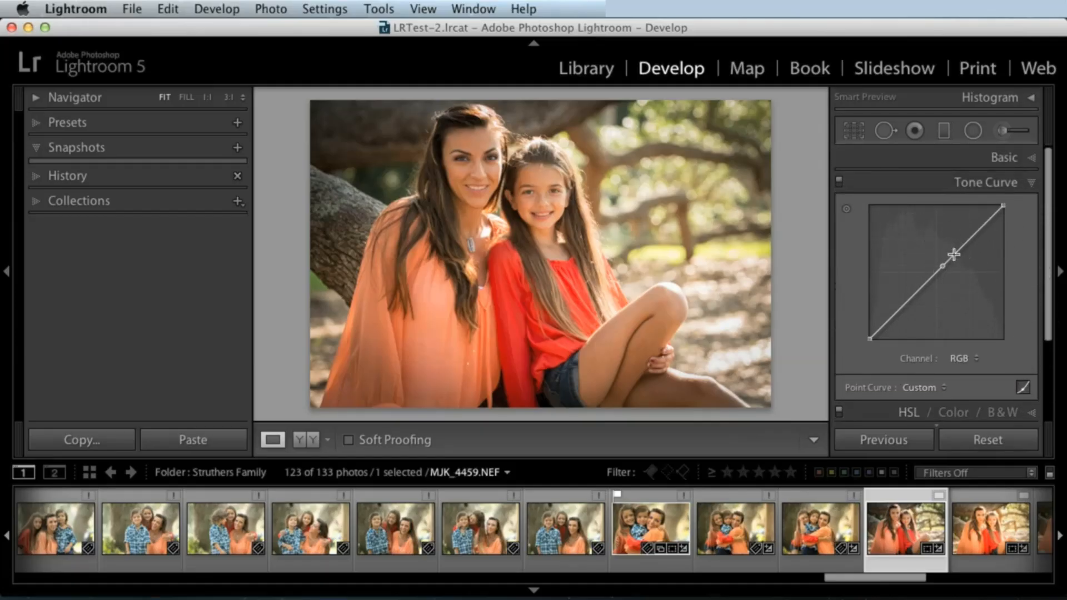
drag(942, 265, 981, 223)
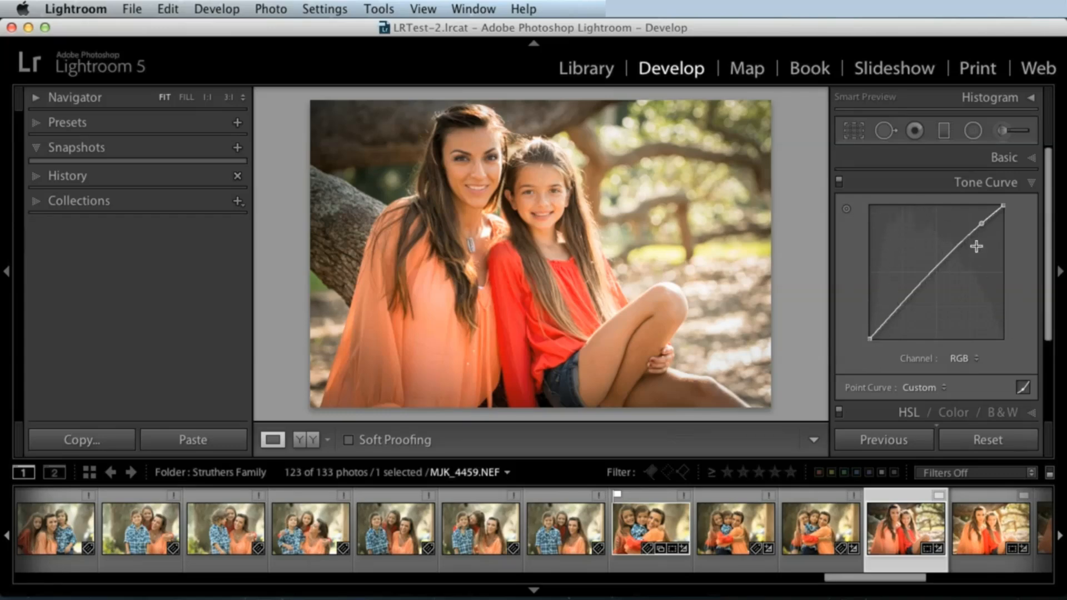
drag(979, 222, 982, 220)
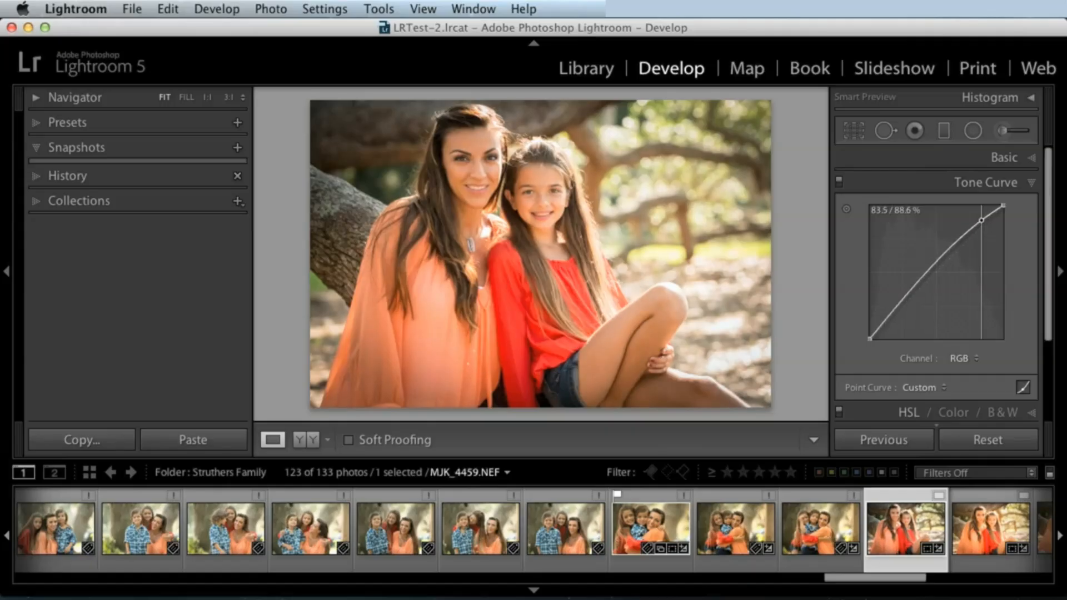
mouse_move(890, 320)
mouse_down()
mouse_move(943, 265)
mouse_move(939, 289)
mouse_move(908, 303)
mouse_move(940, 268)
mouse_move(883, 329)
mouse_up()
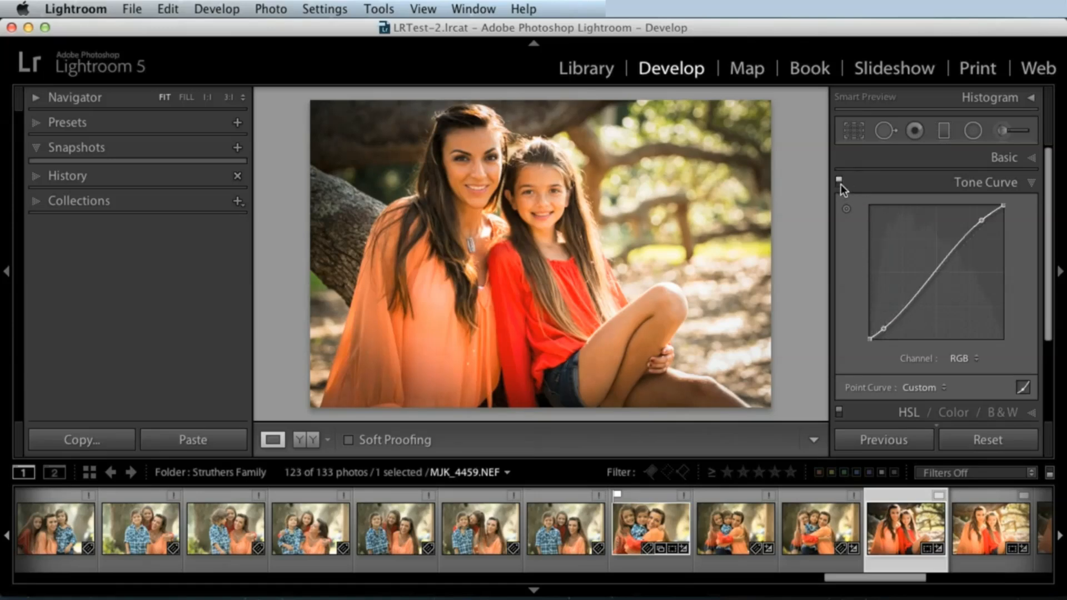
Compare the photo with the tone curve off and on, and with its Before view
drag(1048, 233, 1045, 311)
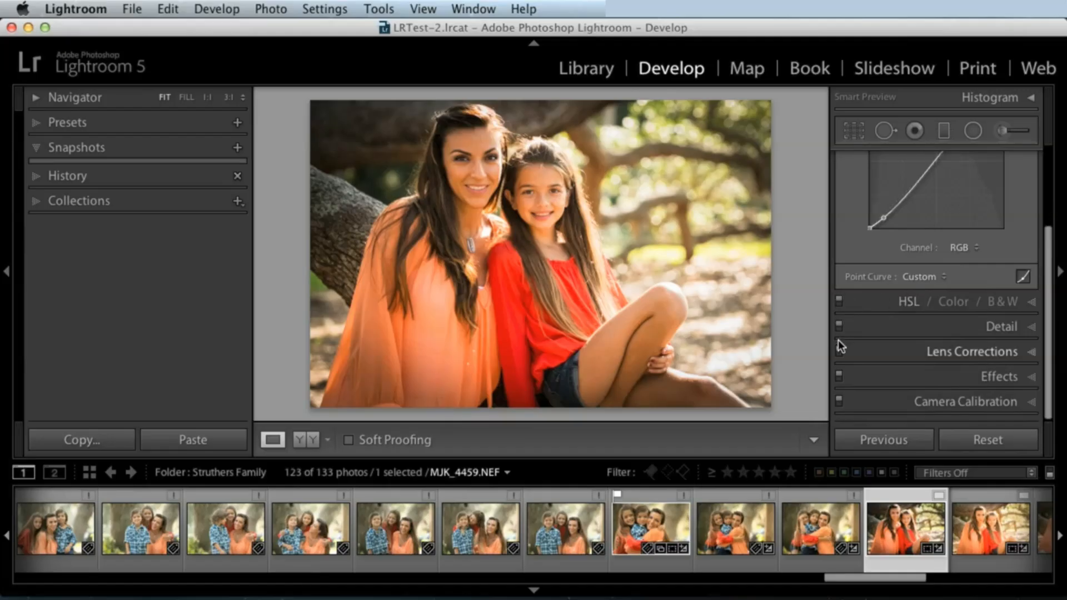
scroll(1044, 247, up, 1)
scroll(1043, 249, up, 3)
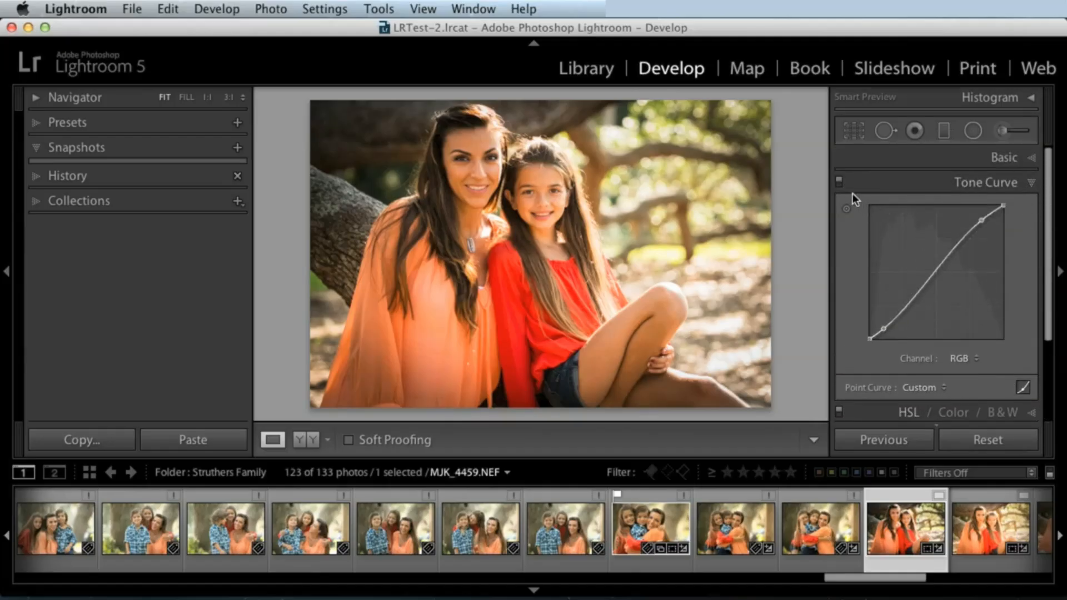
key(alt)
click(840, 181)
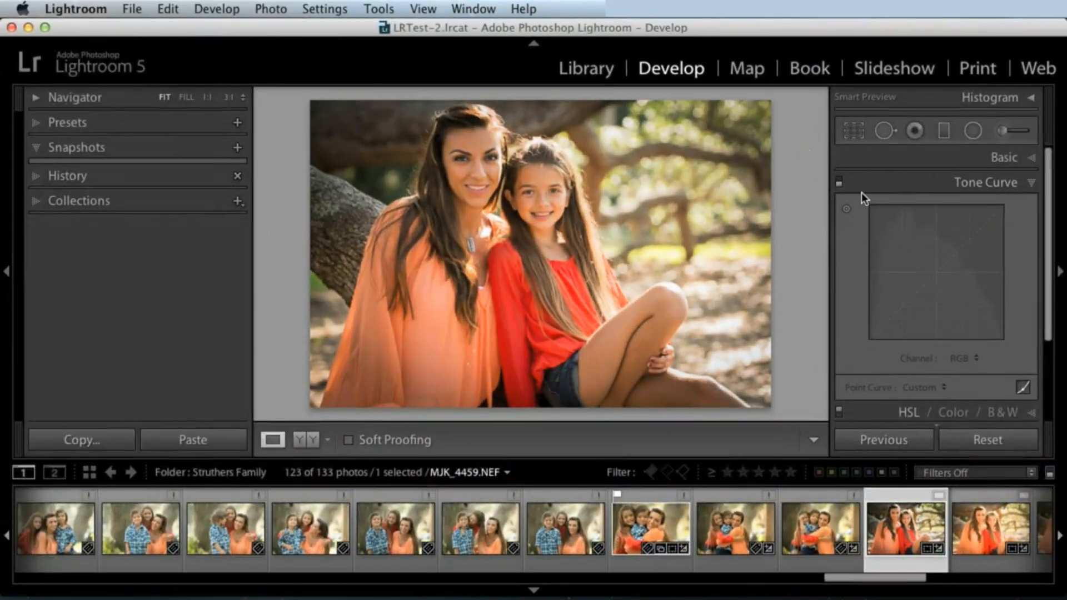
click(839, 183)
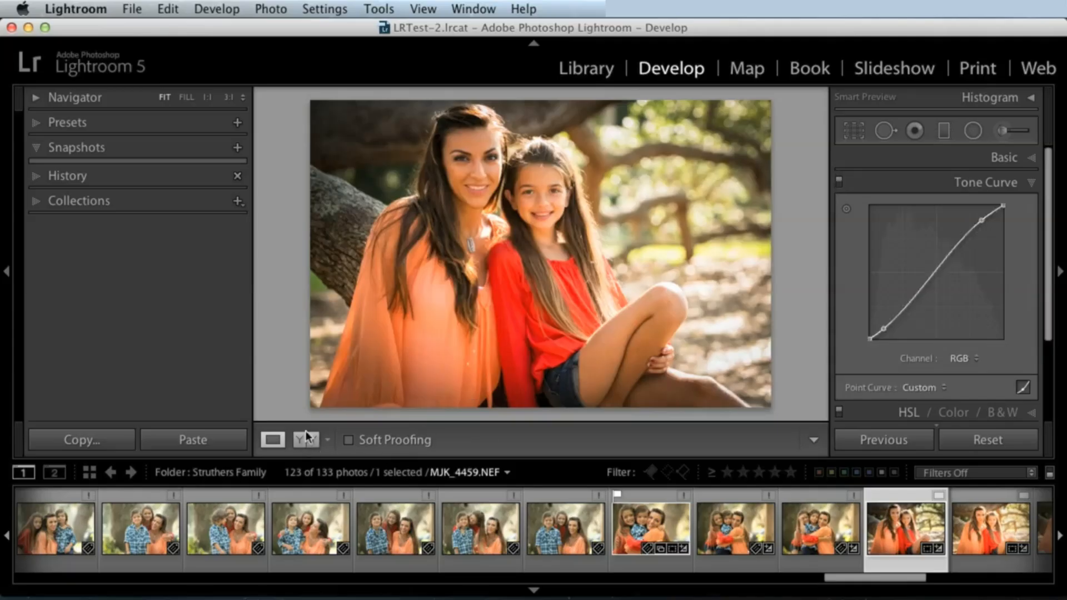
key(backslash)
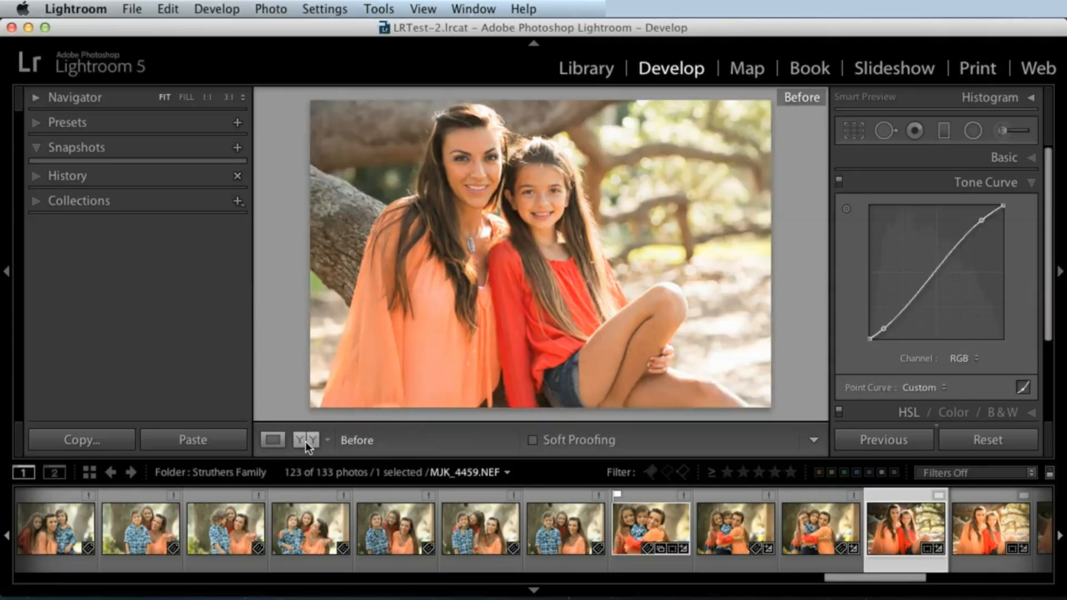
key(backslash)
Toggle only the Tone Curve adjustments off and on repeatedly to judge the contrast effect, leaving them enabled
click(839, 182)
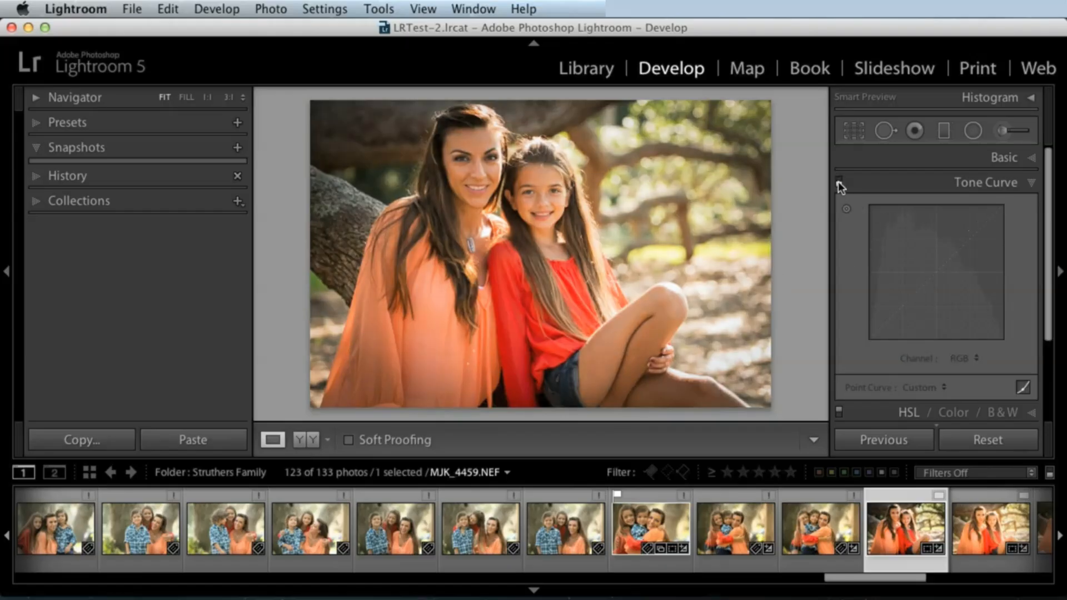
click(839, 181)
click(838, 181)
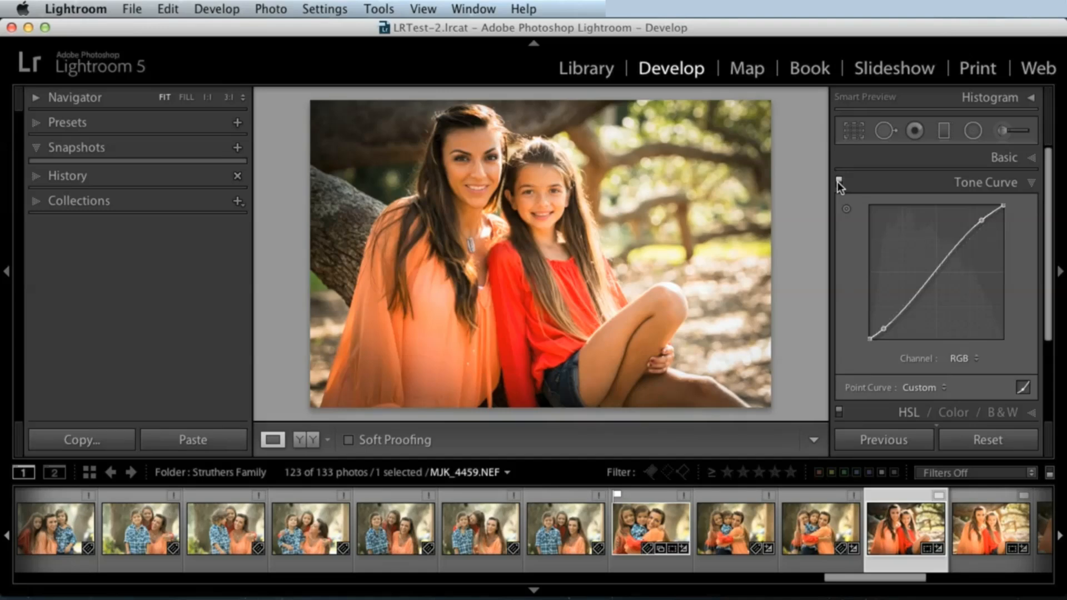
click(838, 181)
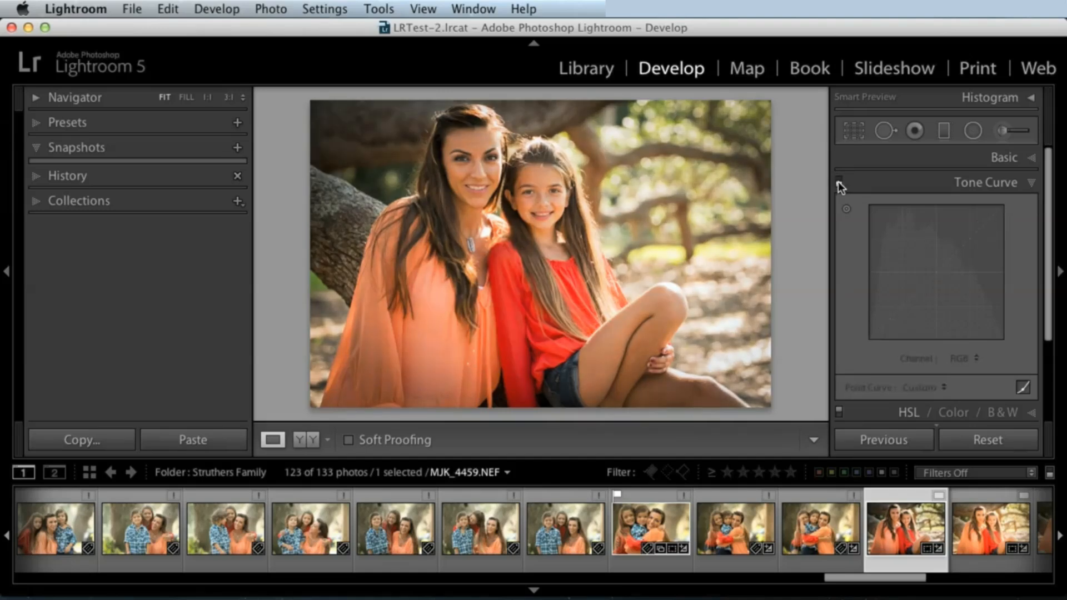
click(838, 181)
click(838, 181)
click(839, 181)
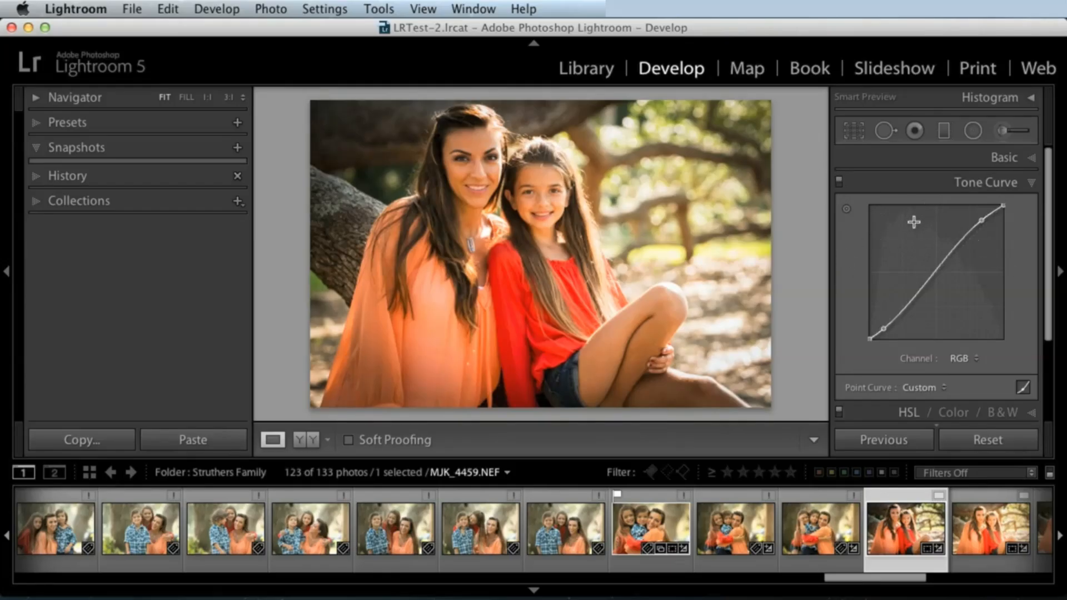
Flatten the RGB point curve back to a straight line
right_click(906, 243)
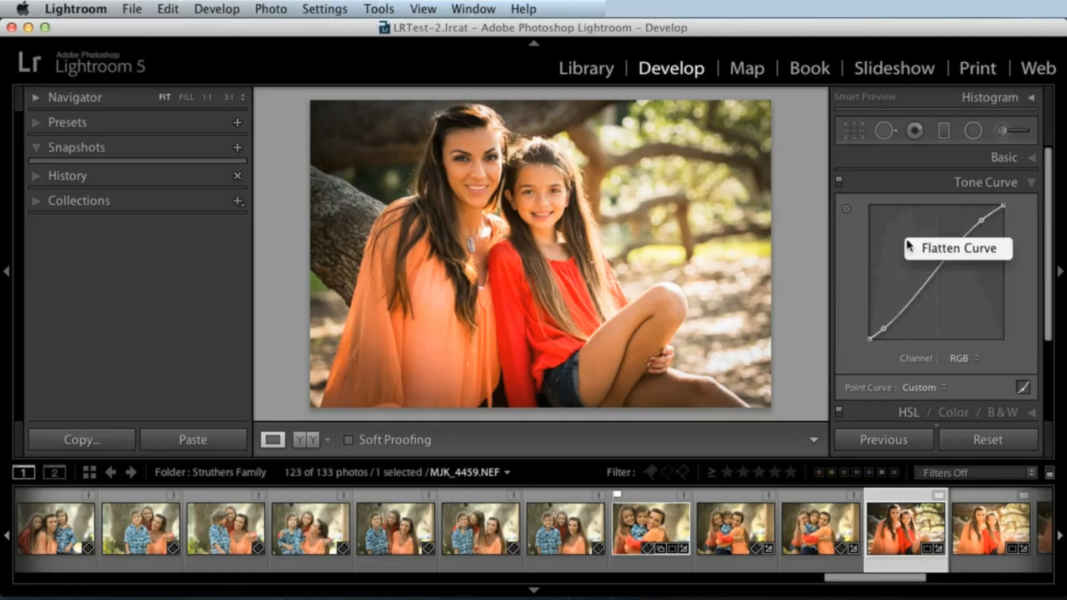
click(938, 248)
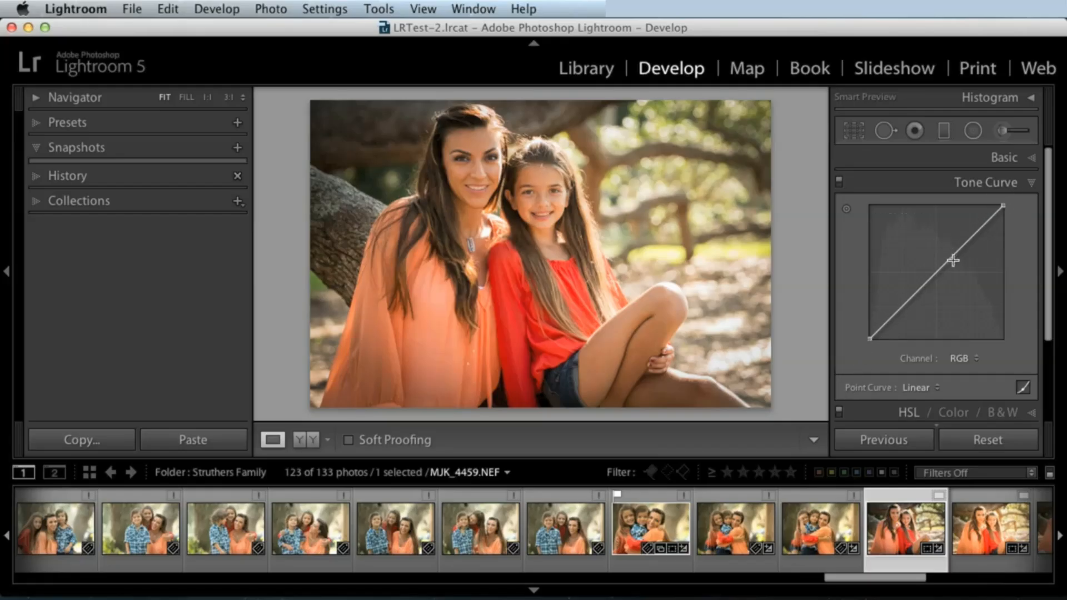
click(928, 389)
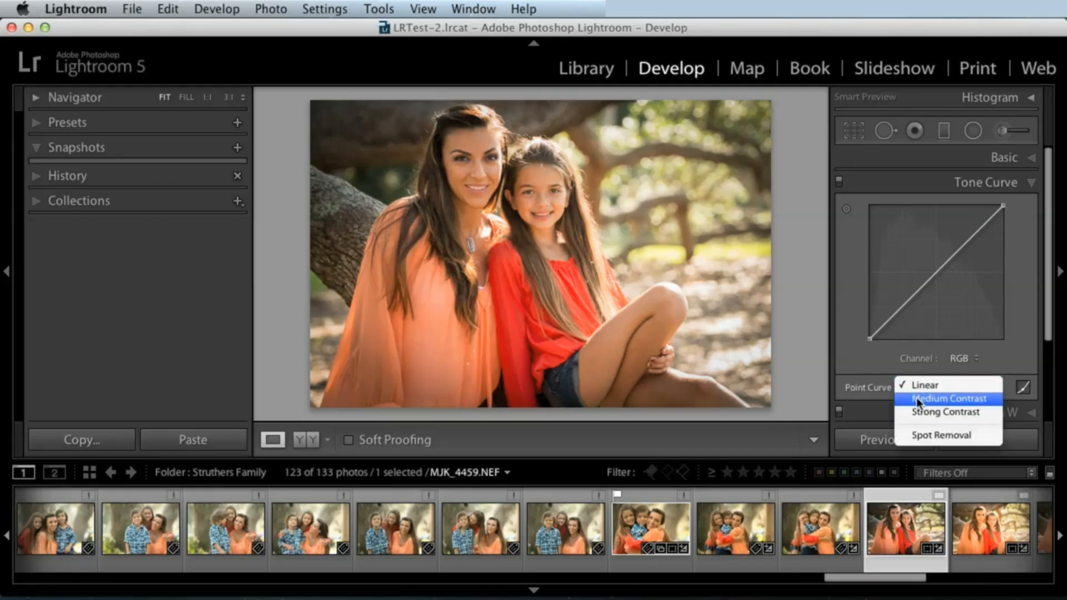
click(1018, 234)
Try an S-curve with a highlight point at 83.1 / 87.5 % and a slightly lowered shadow point, and flatten the curve again
drag(982, 219, 981, 222)
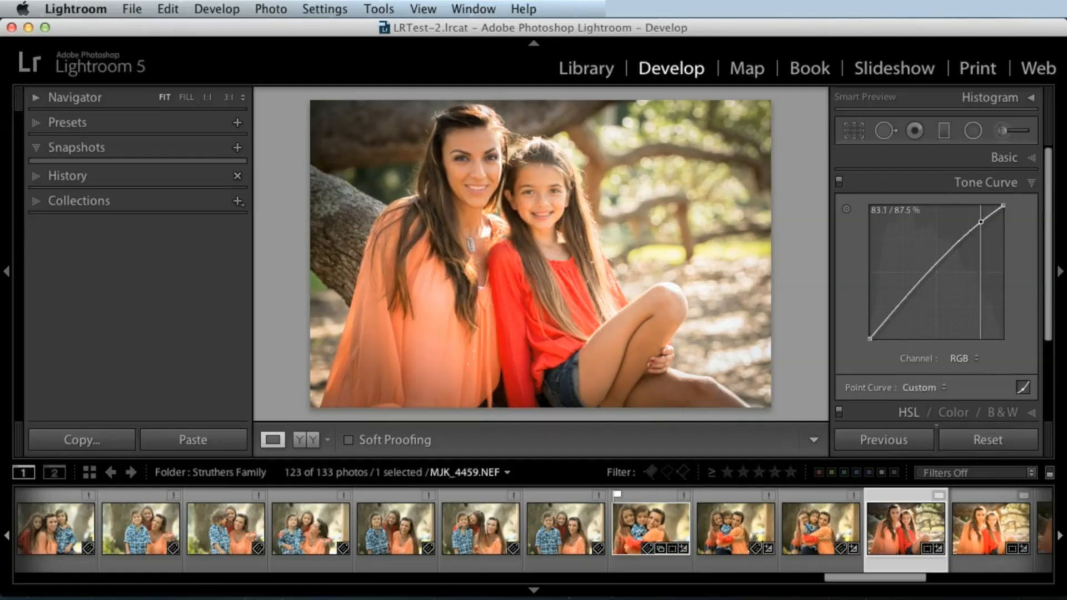
drag(901, 307, 901, 310)
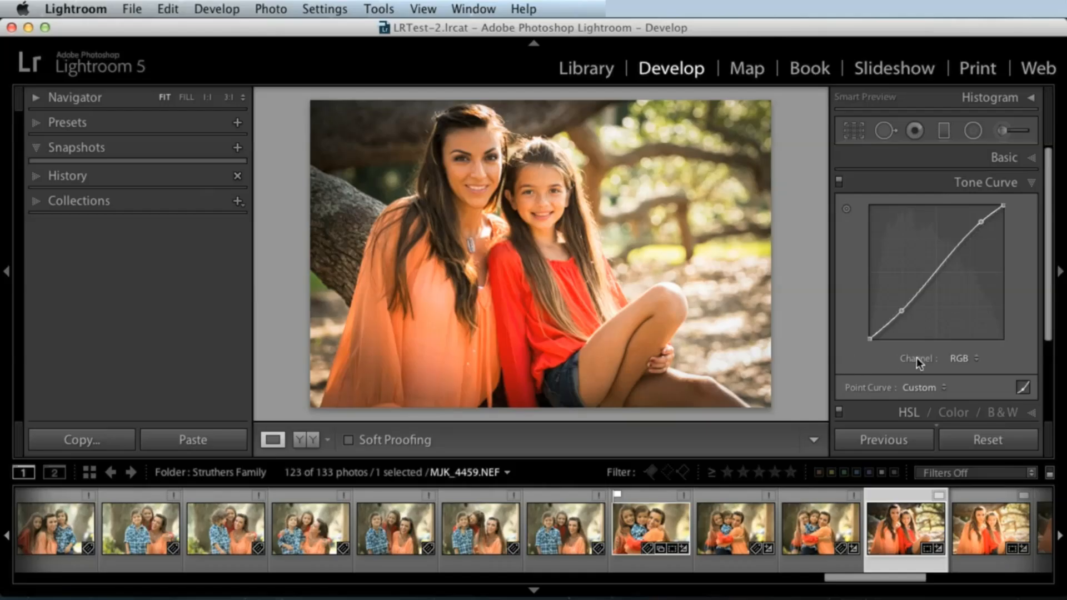
right_click(920, 241)
click(940, 250)
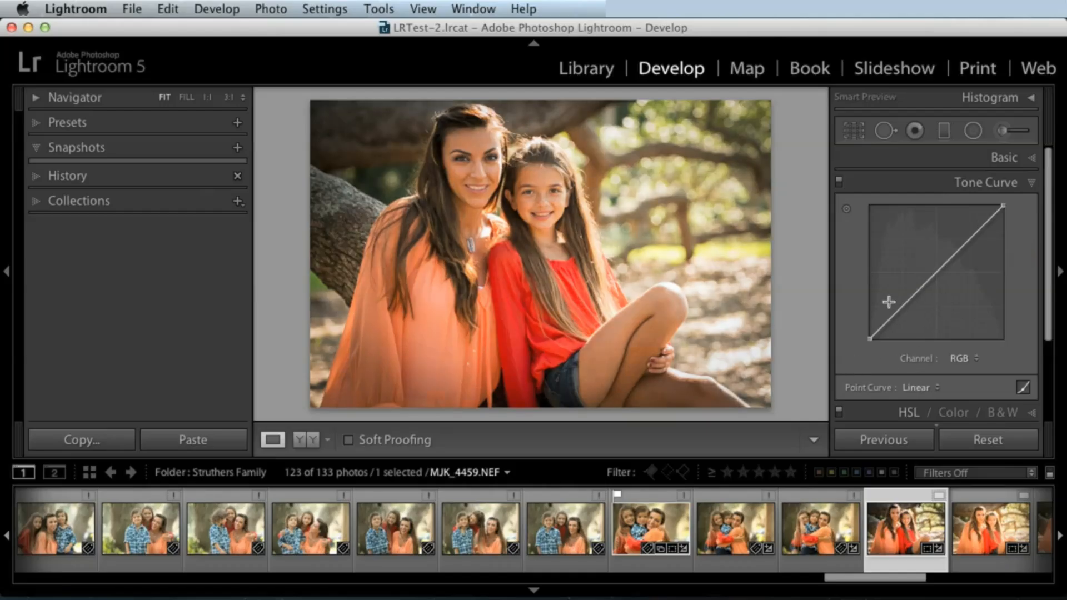
Try the Medium Contrast and Strong Contrast point curve presets, and return the curve to Linear
click(917, 388)
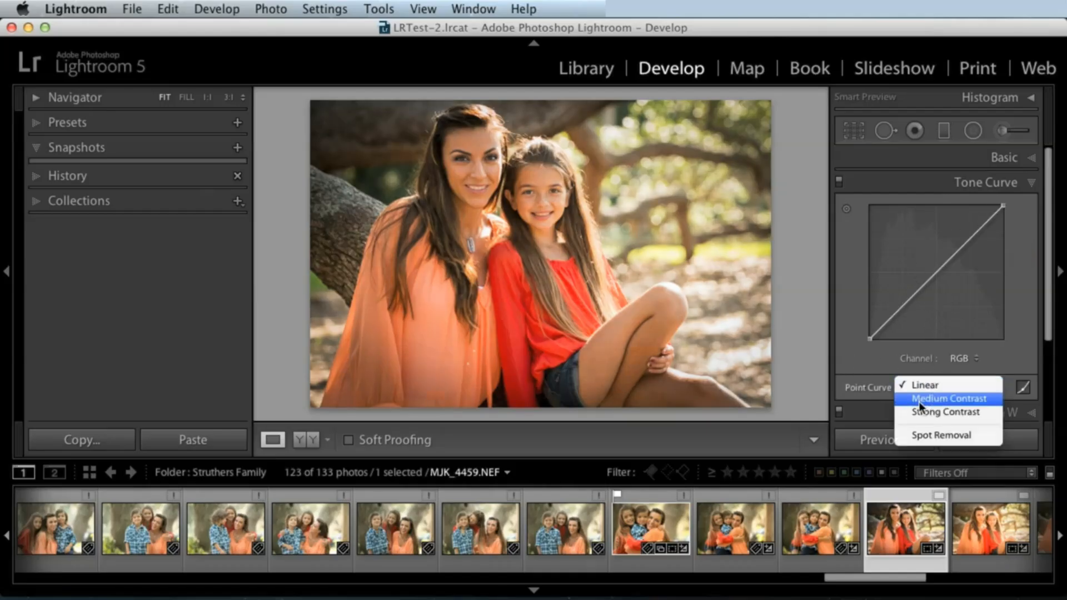
click(929, 398)
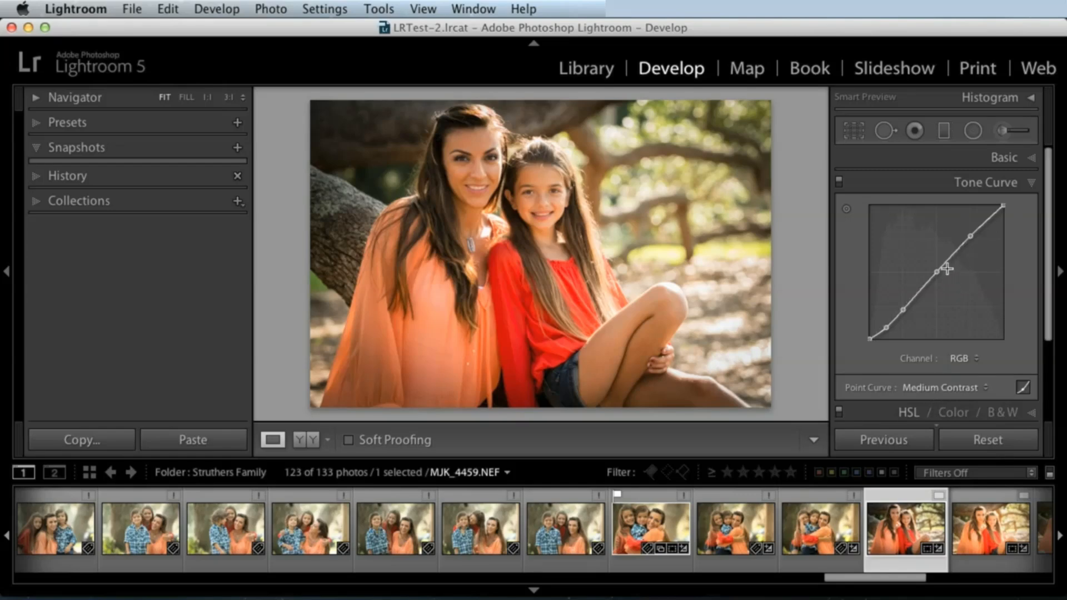
click(936, 388)
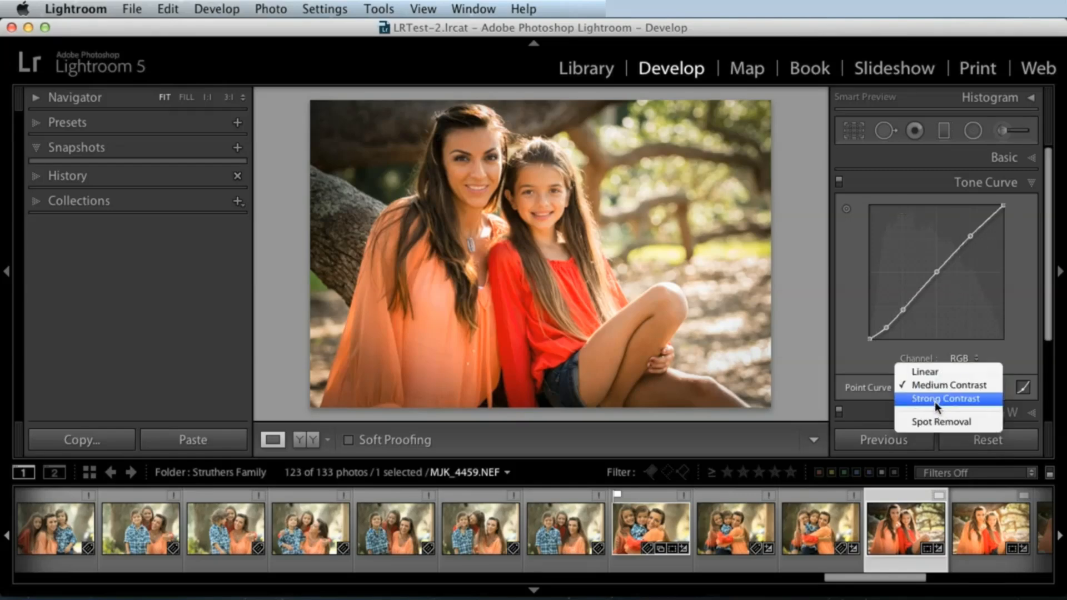
click(940, 401)
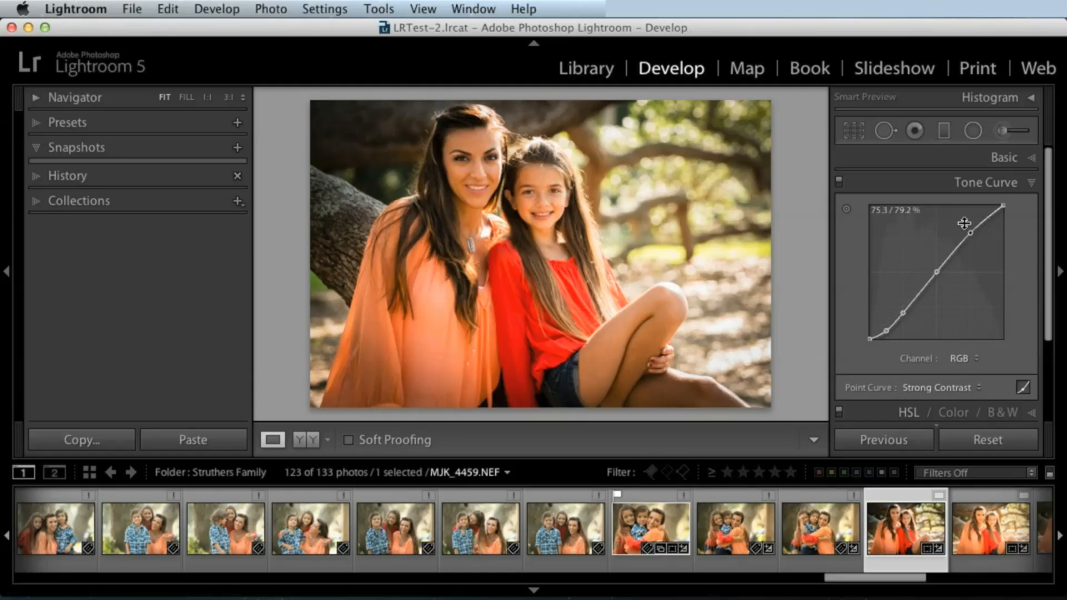
click(934, 388)
click(929, 362)
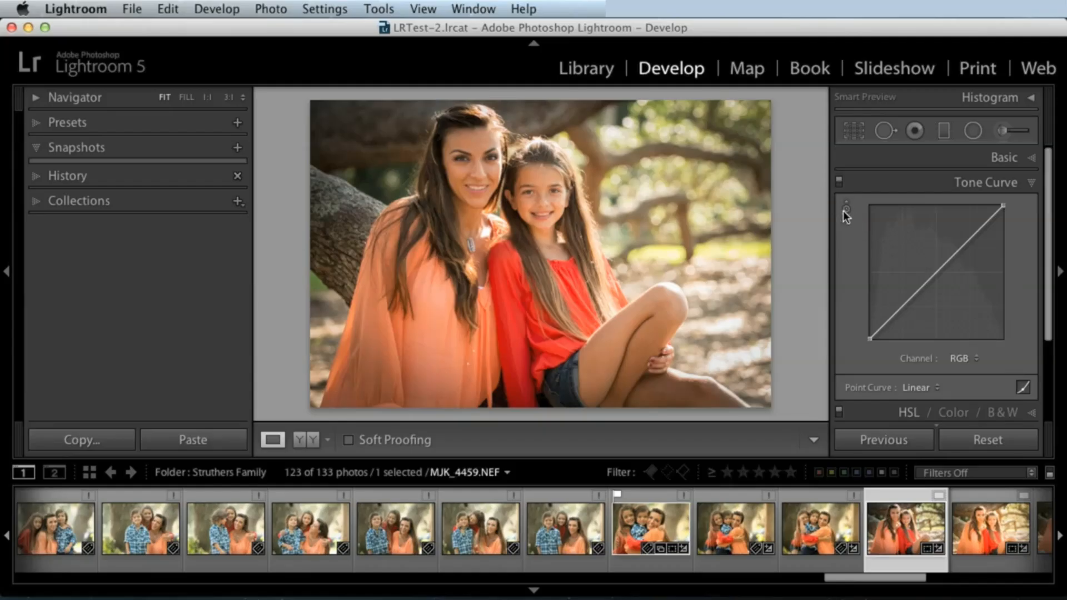
Try the targeted adjustment on the sunlit ground, lowering its point to 96.5 / 94.9 %, raising it to 100 %, and lowering it again
key(alt)
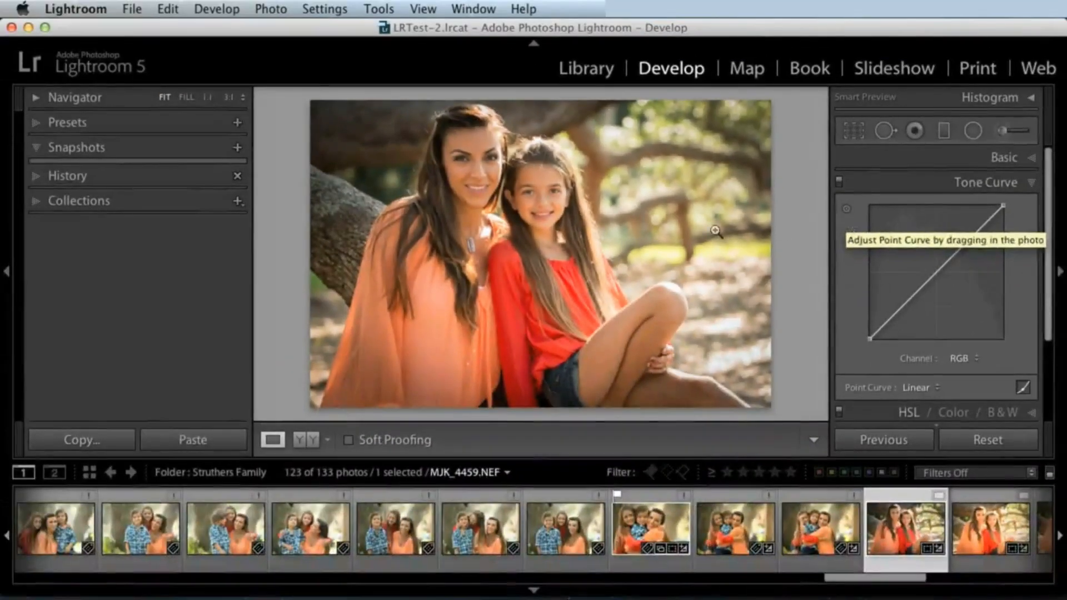
click(844, 183)
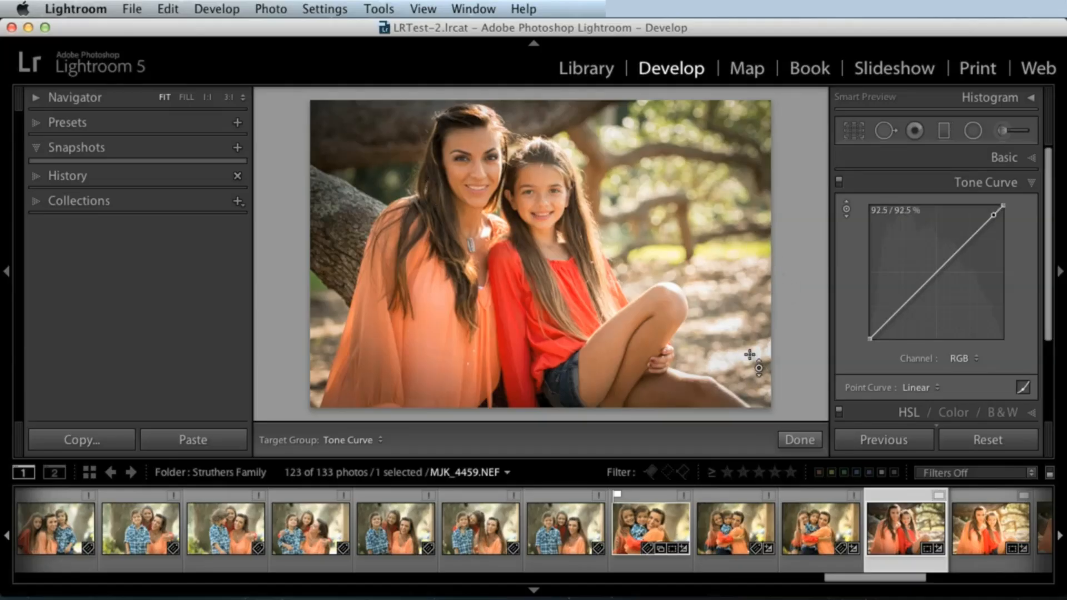
drag(752, 353, 752, 384)
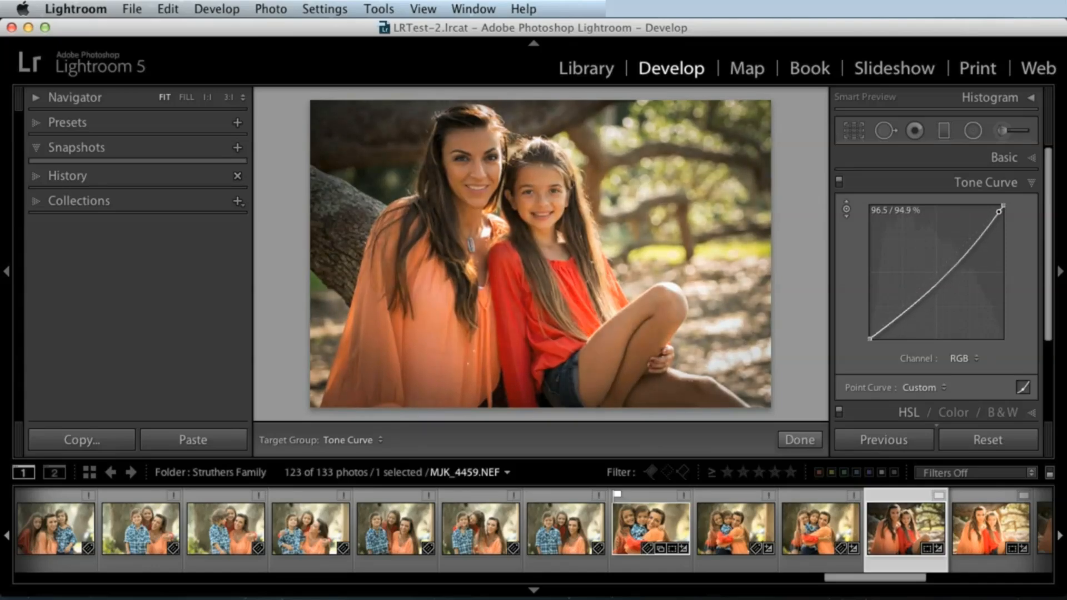
key(Up)
key(Up)
key(Up)
key(Up)
key(Up)
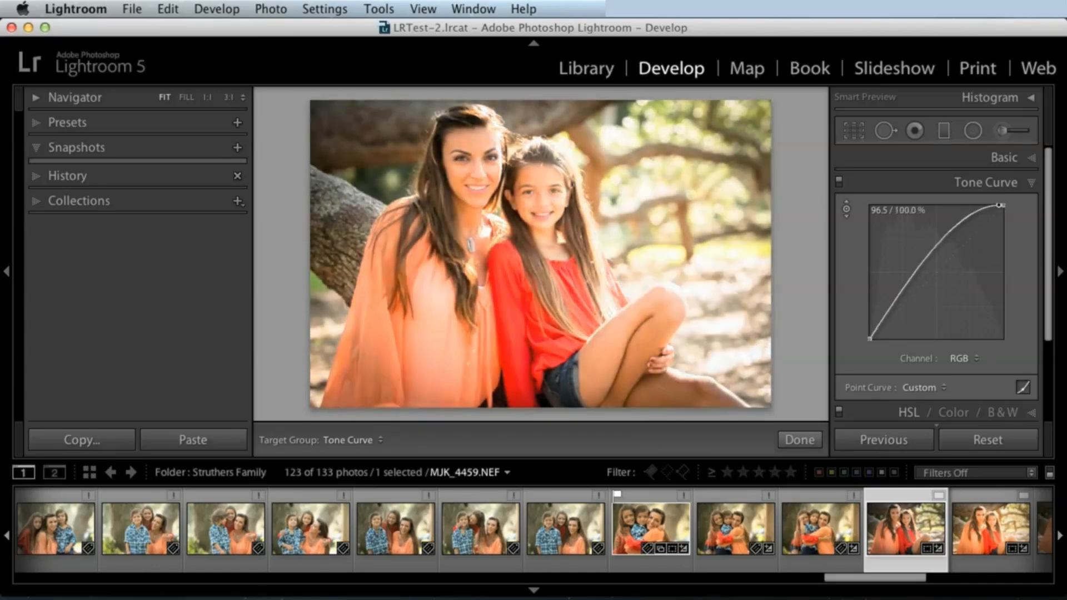
drag(752, 311, 752, 384)
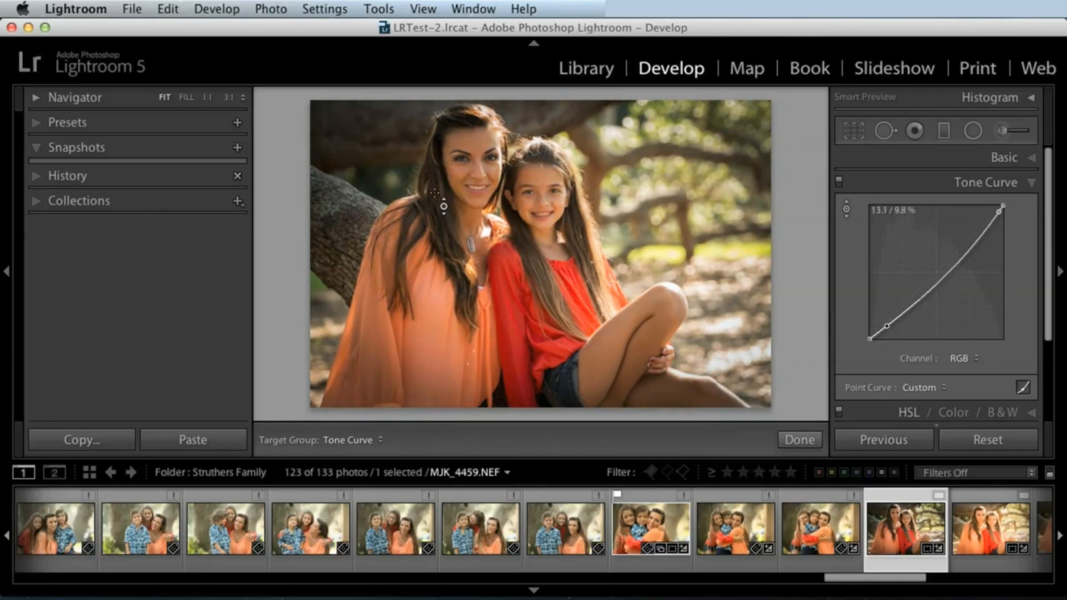
Lift the shadows by adjusting the dark hair directly in the photo, and flatten the whole point curve again
drag(444, 207, 444, 175)
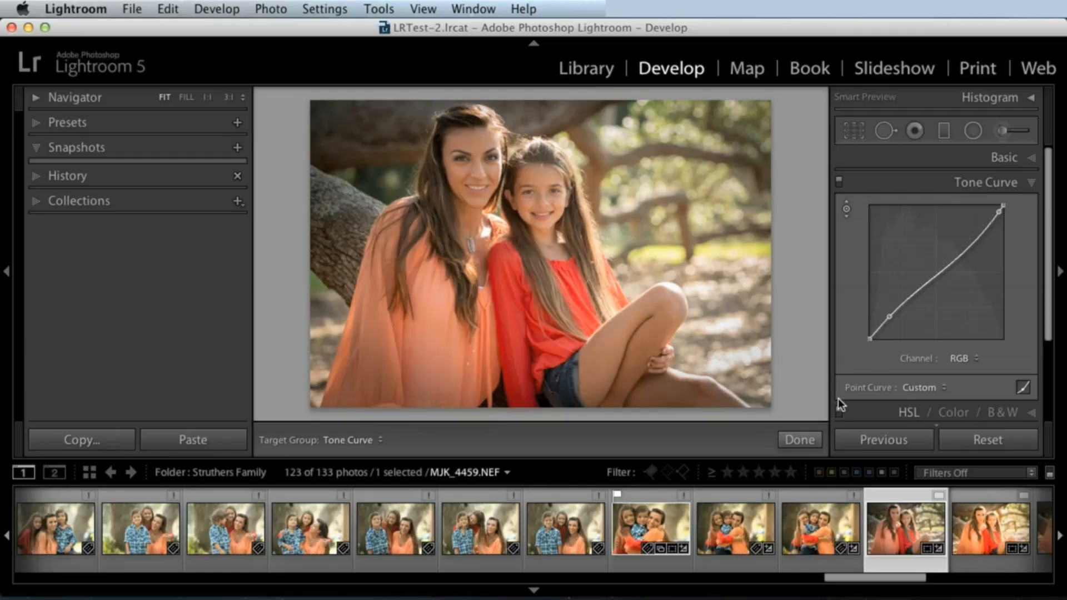
click(846, 209)
right_click(894, 224)
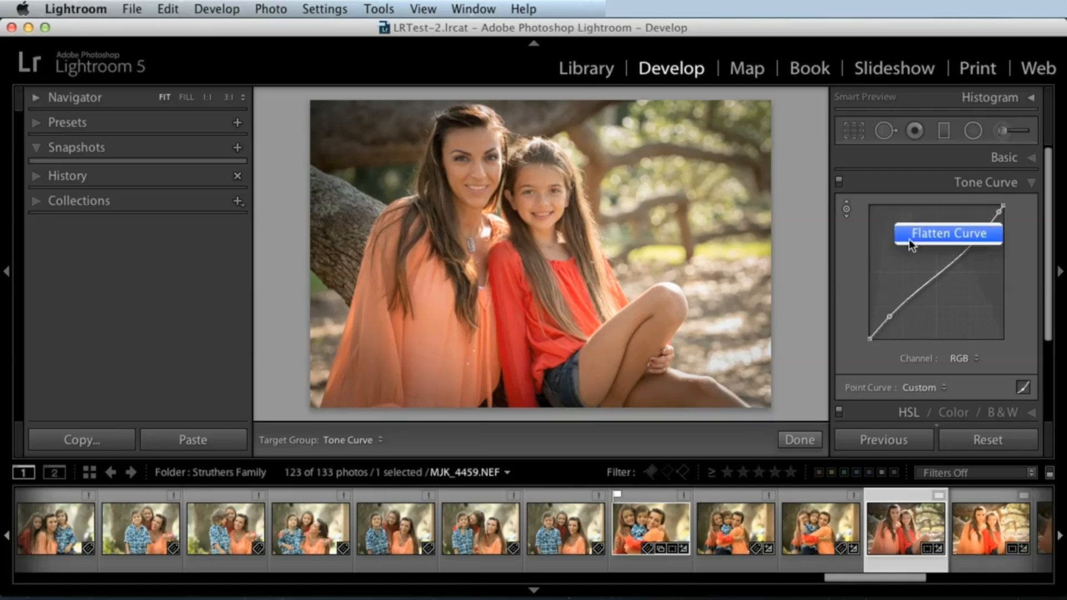
click(909, 242)
View the point curve for each colour channel in turn: RGB, Red, Green and Blue
drag(1051, 292, 1054, 327)
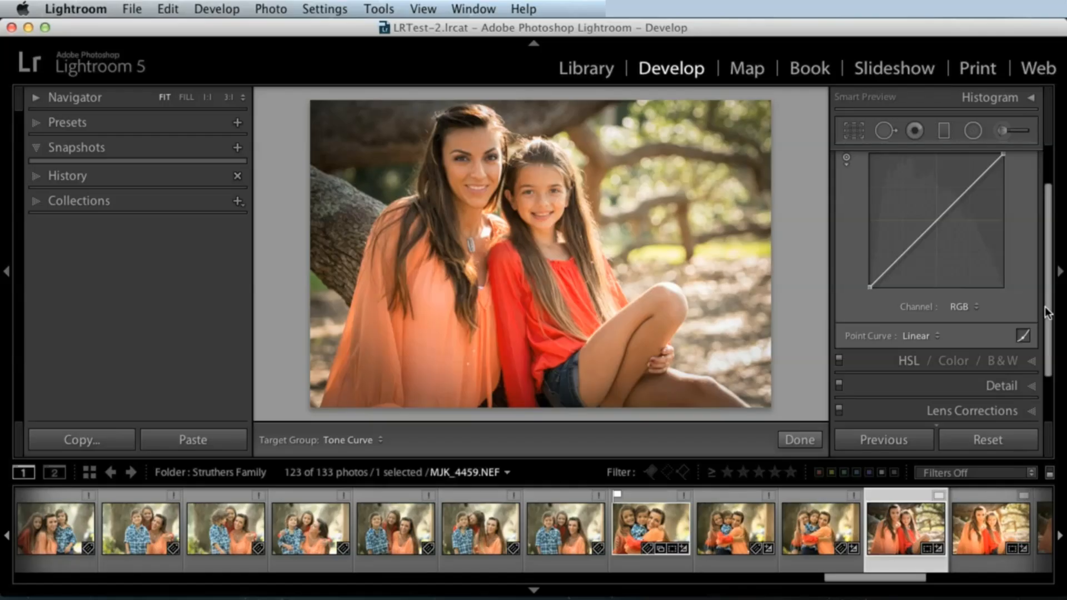
scroll(1052, 310, up, 2)
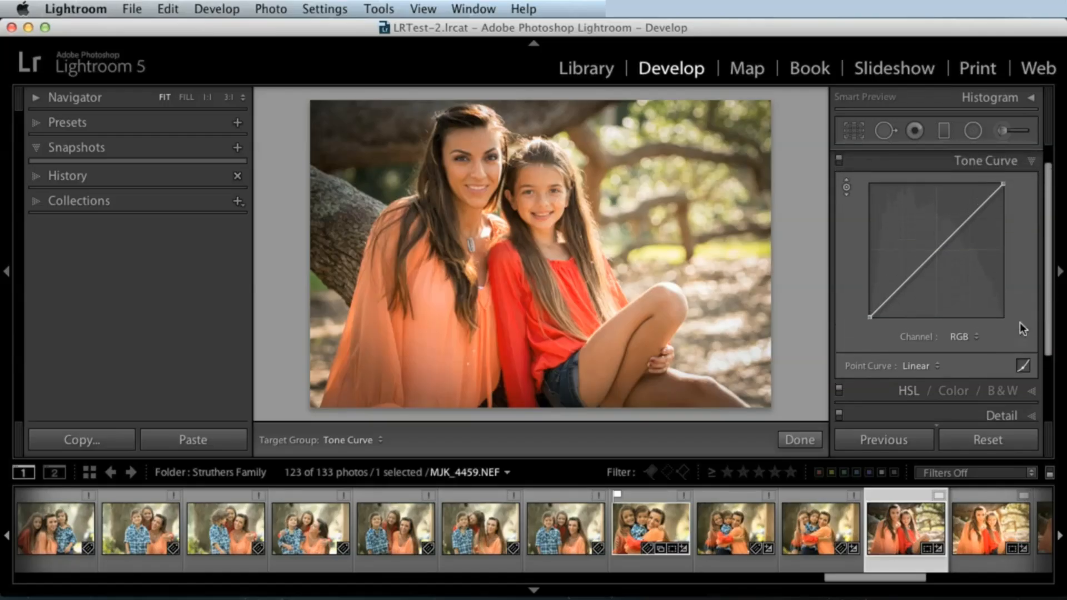
click(970, 336)
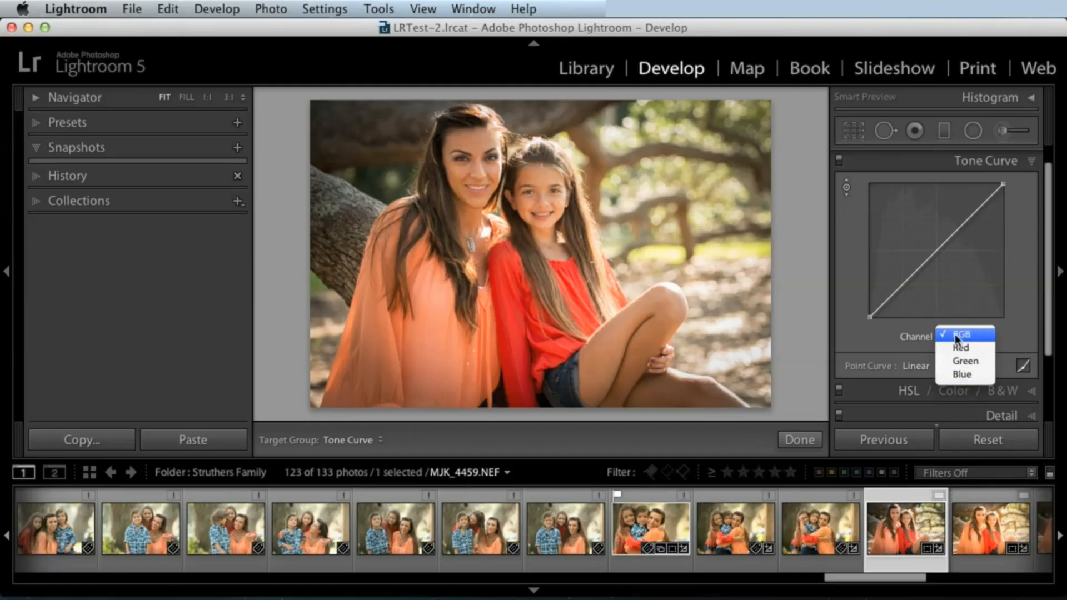
click(954, 335)
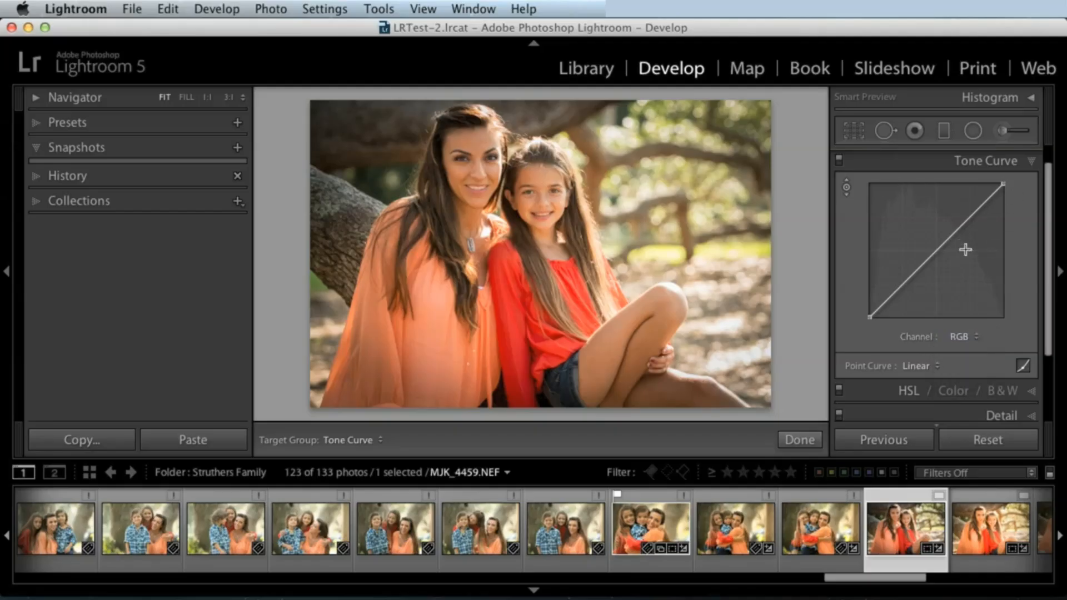
click(966, 338)
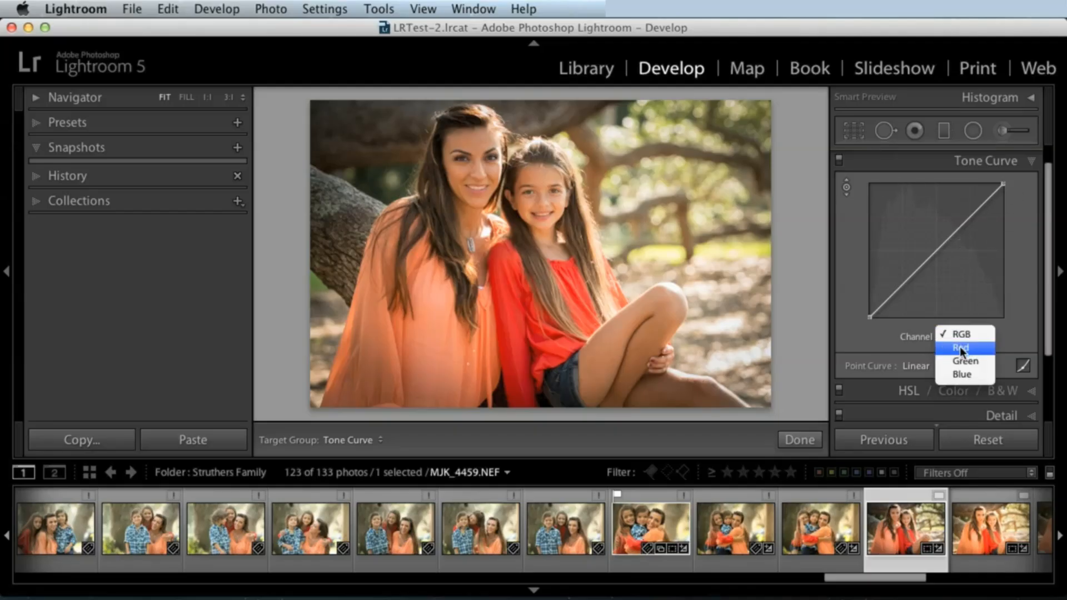
click(961, 348)
click(968, 337)
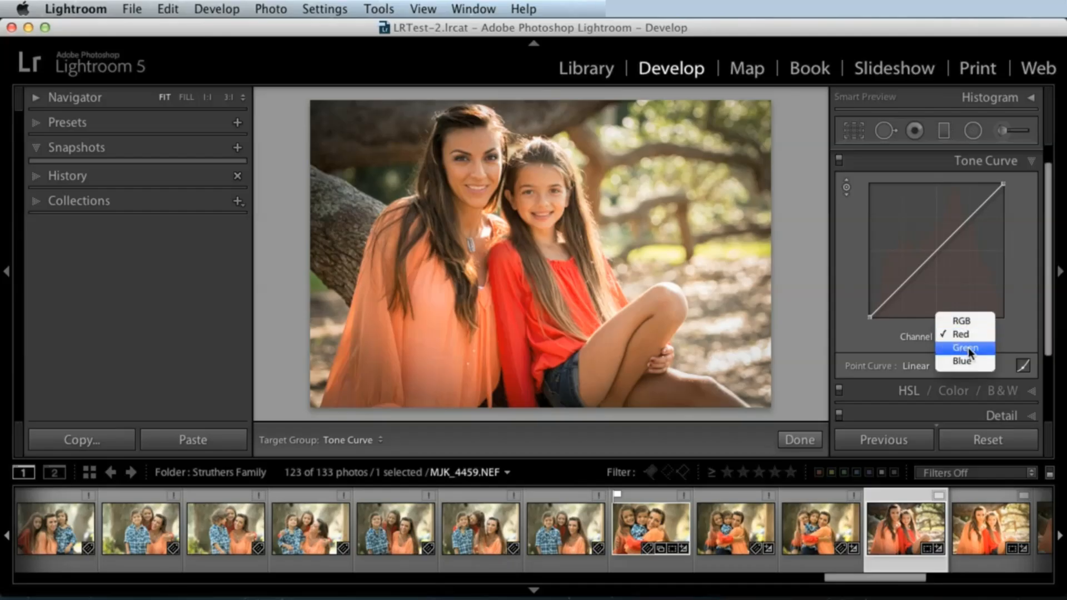
click(968, 348)
click(965, 339)
click(966, 350)
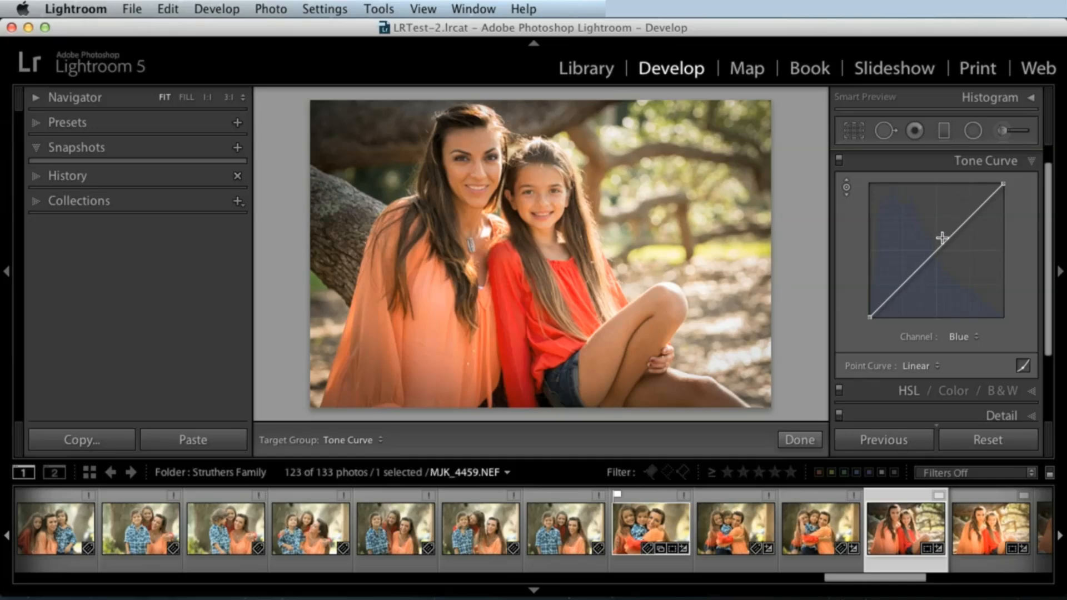
Place a midpoint on the Blue channel's curve, and view the Basic settings briefly before returning to the Tone Curve
drag(1049, 222, 1047, 227)
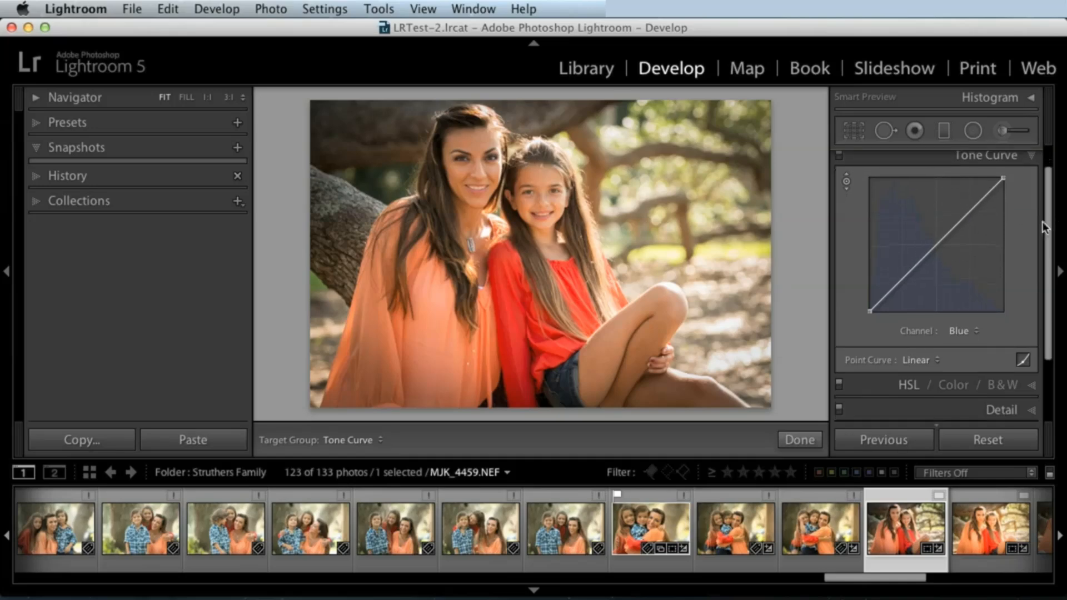
mouse_move(941, 238)
mouse_down()
mouse_move(930, 217)
mouse_move(940, 256)
mouse_move(937, 243)
mouse_up()
drag(1046, 216, 1045, 167)
click(1030, 155)
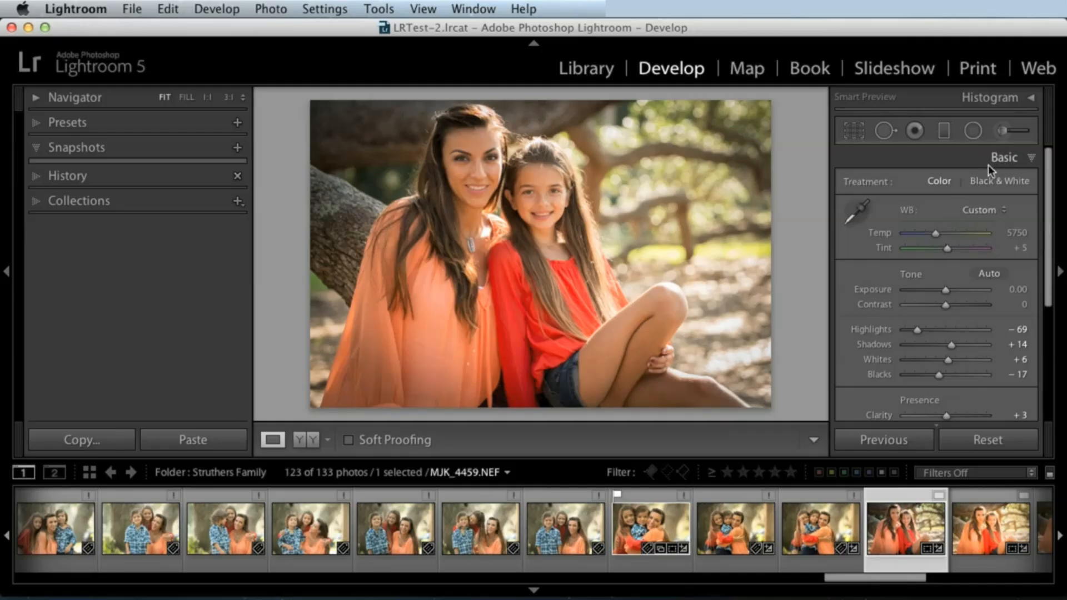
click(1008, 158)
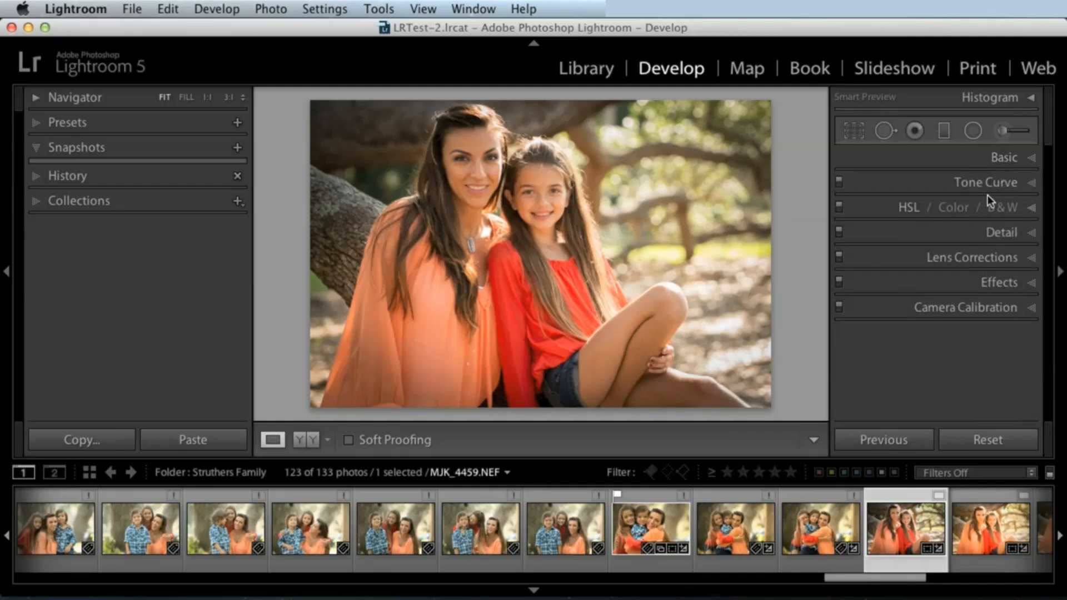
click(986, 182)
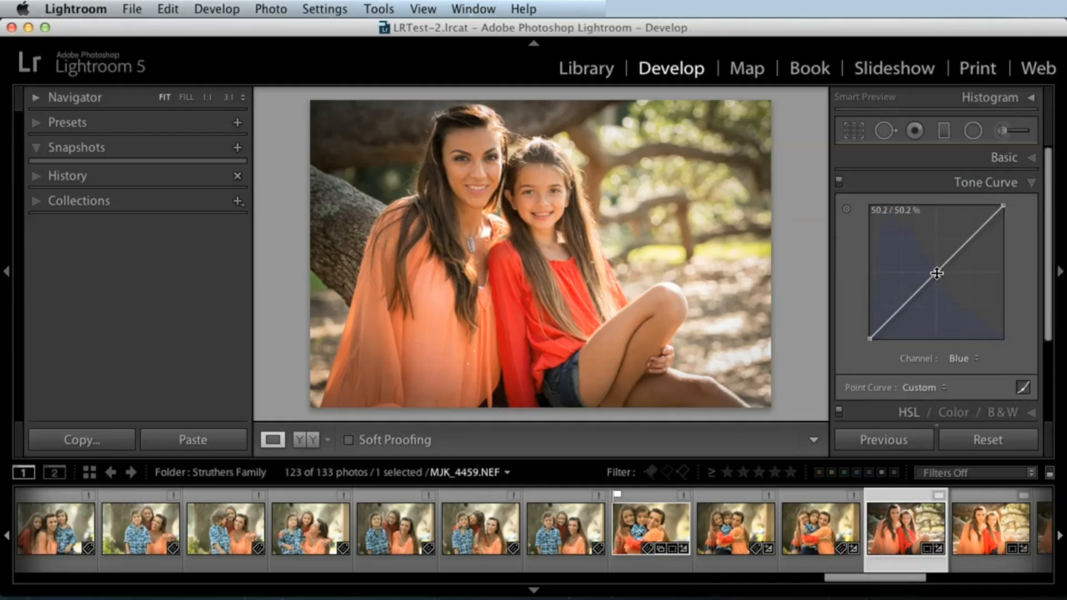
Flatten the Blue channel's curve and switch the point curve's channel back to RGB
right_click(917, 252)
click(929, 261)
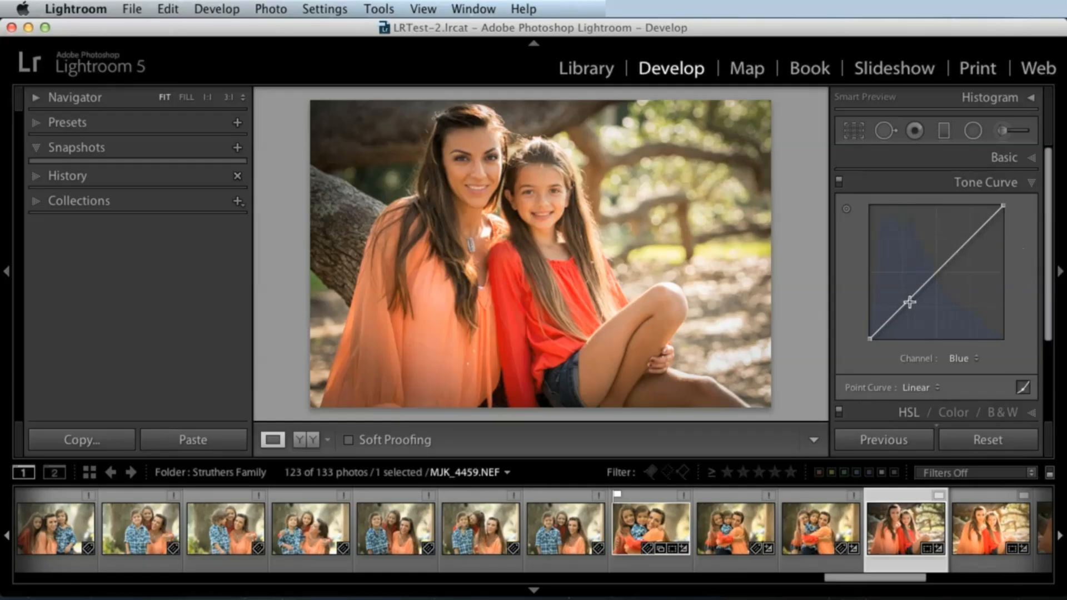
click(964, 358)
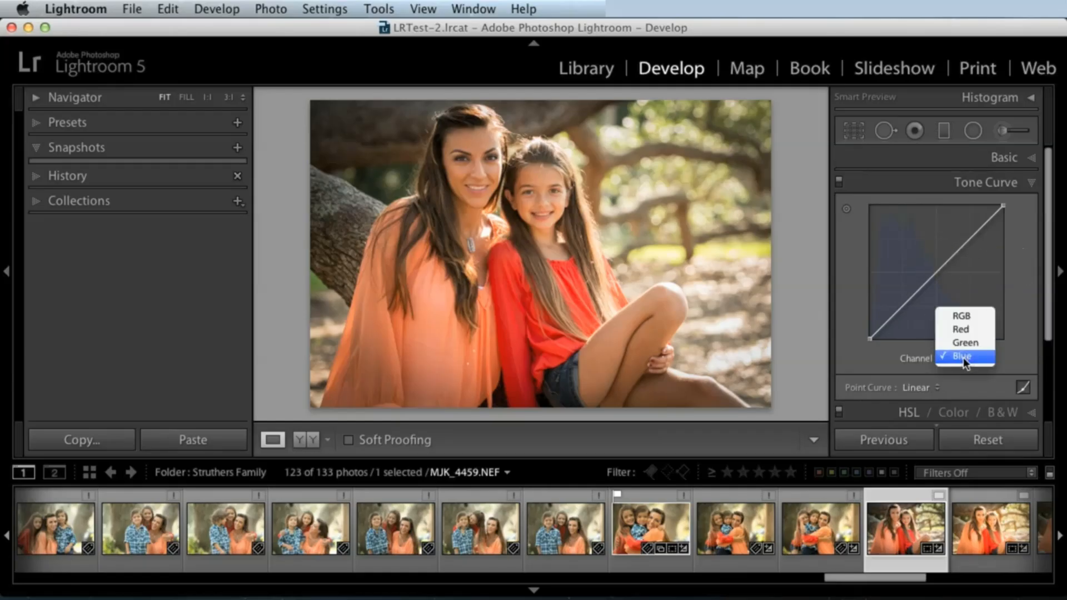
click(952, 318)
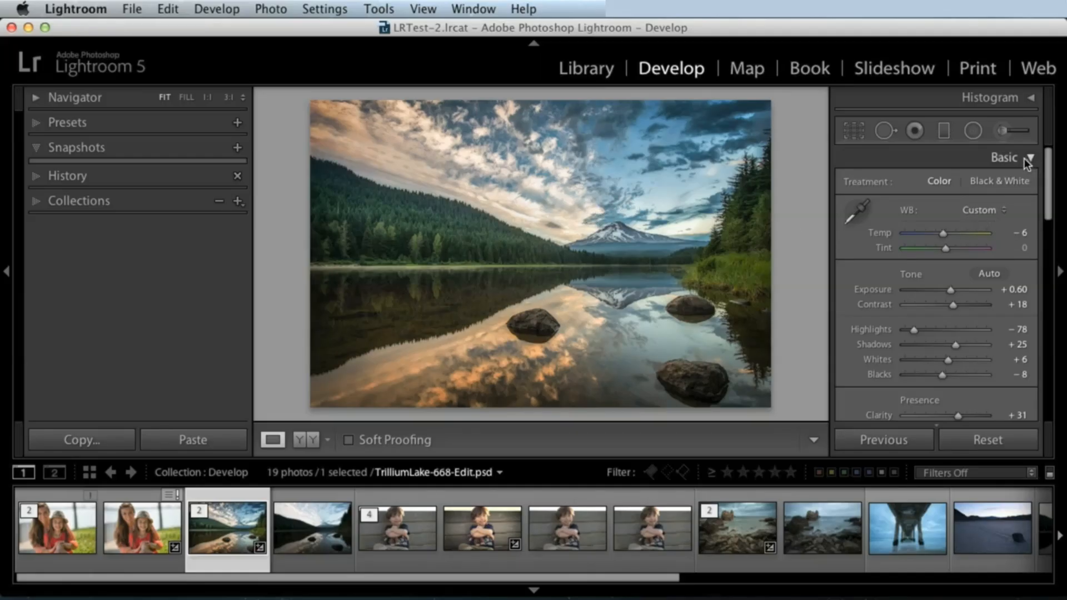
Examine the Detail and Effects settings of TrilliumLake-668-Edit.psd, and return to its Basic settings
mouse_move(1047, 162)
mouse_down()
mouse_move(1035, 362)
mouse_move(1048, 144)
mouse_up()
drag(1046, 181, 1045, 389)
click(1030, 264)
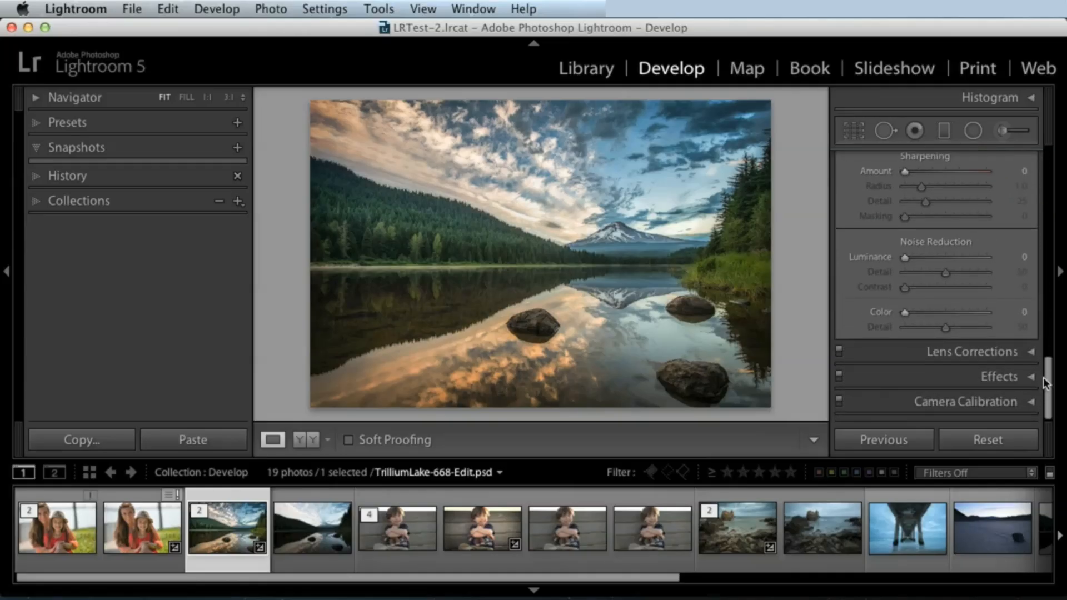
click(1020, 375)
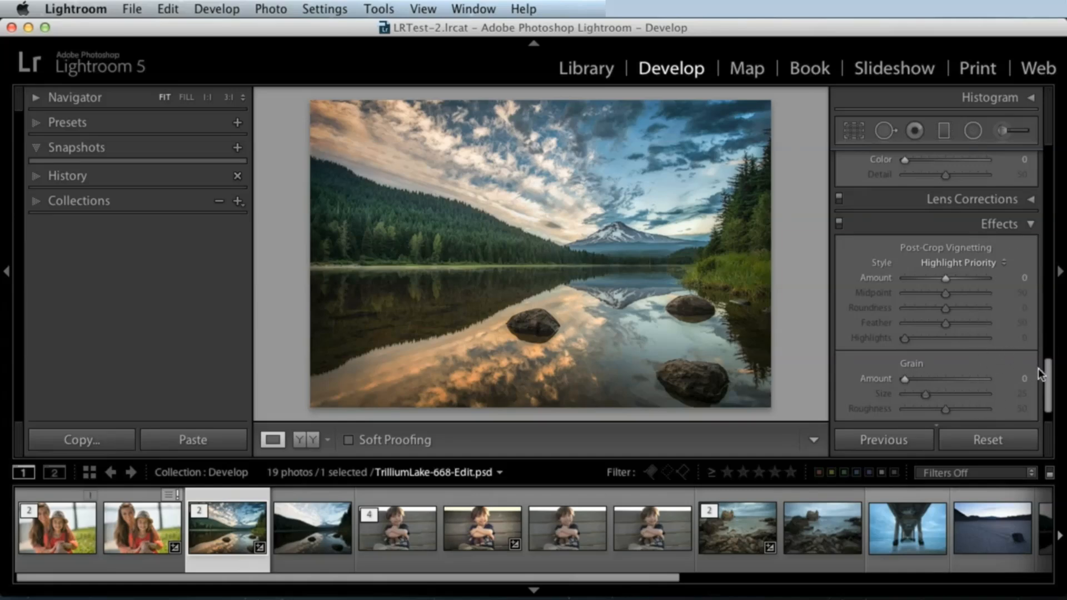
drag(1050, 373, 1040, 312)
scroll(1043, 201, up, 5)
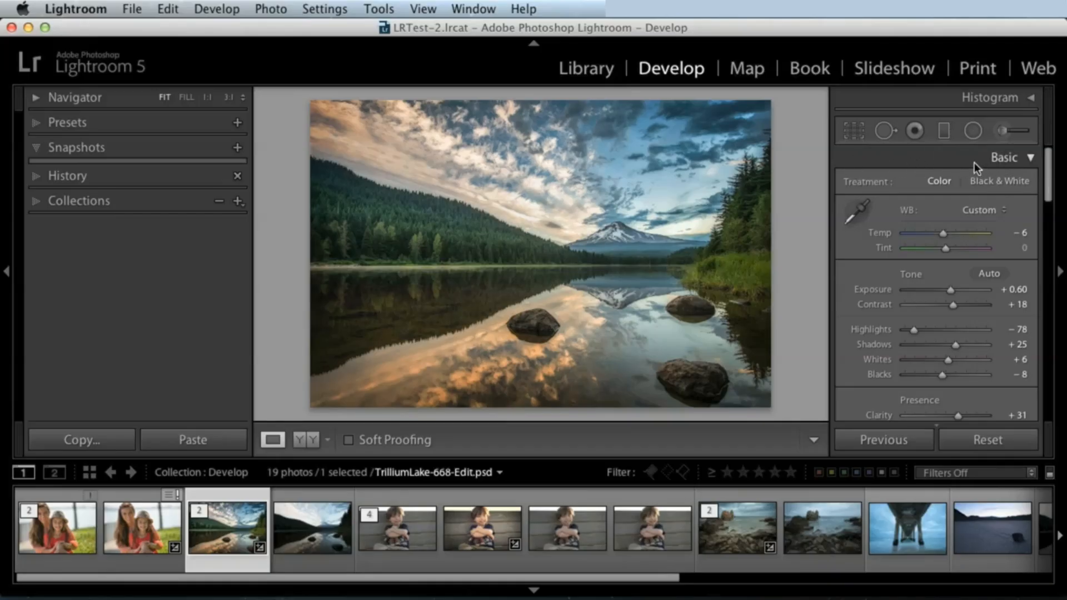
Show the hidden Split Toning settings among the Develop adjustment groups
right_click(939, 207)
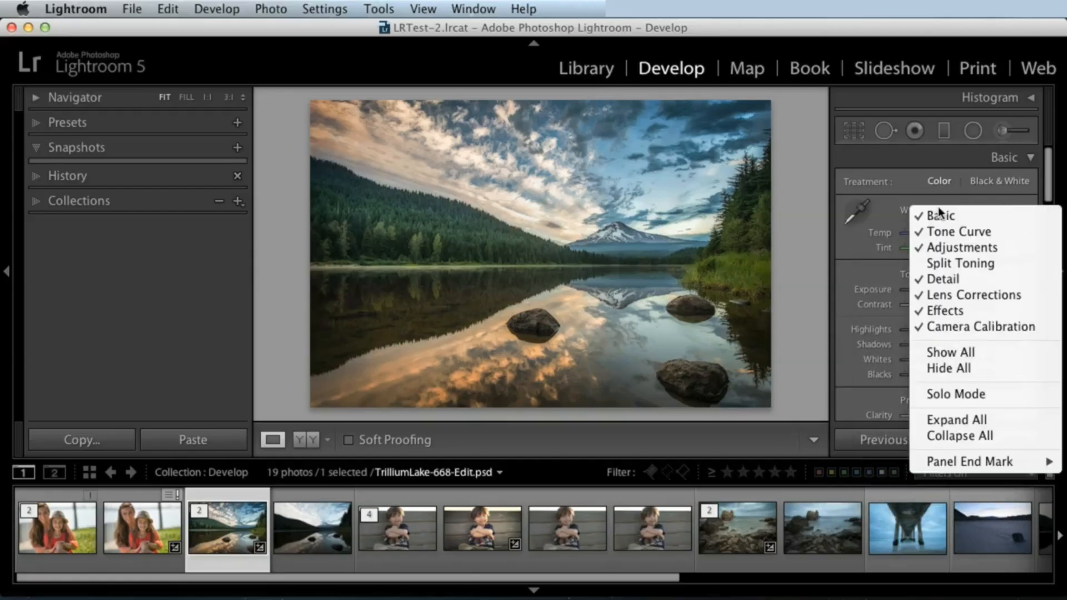
right_click(952, 162)
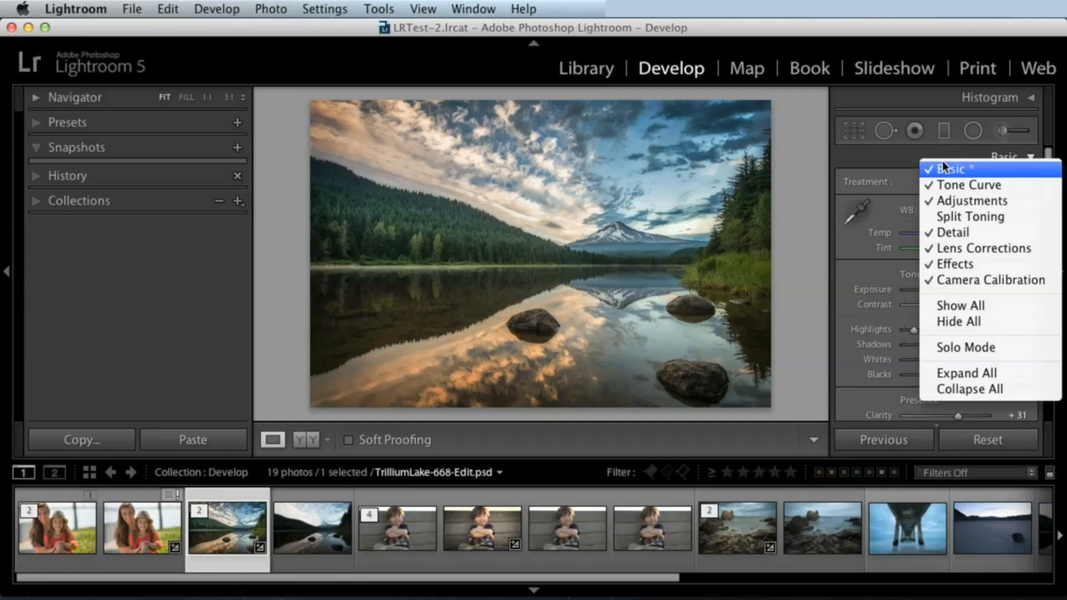
right_click(883, 165)
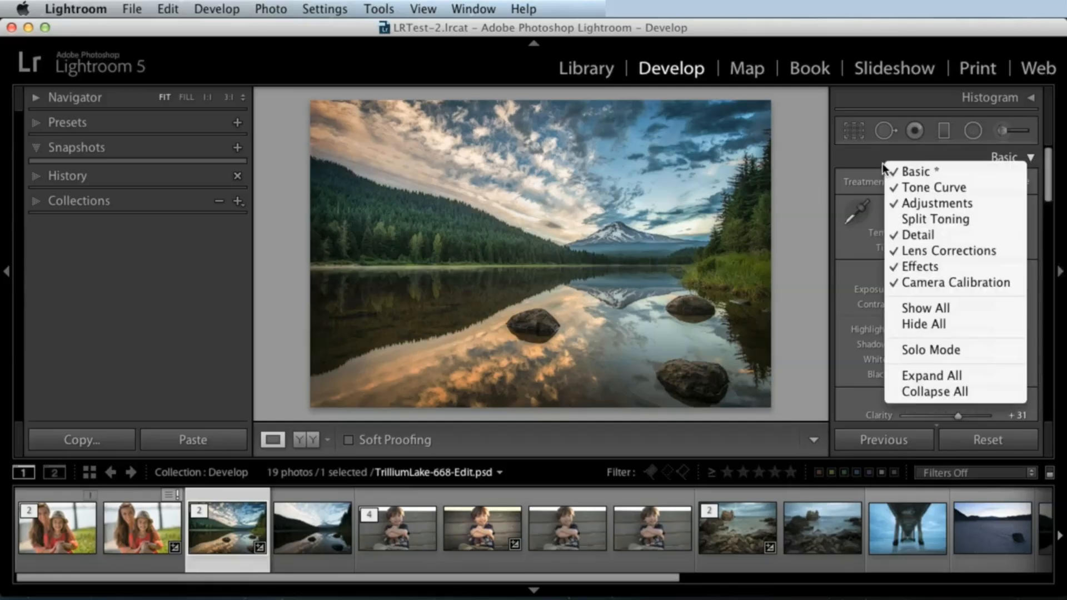
click(897, 221)
Turn on Solo Mode for the Develop adjustment groups
right_click(952, 159)
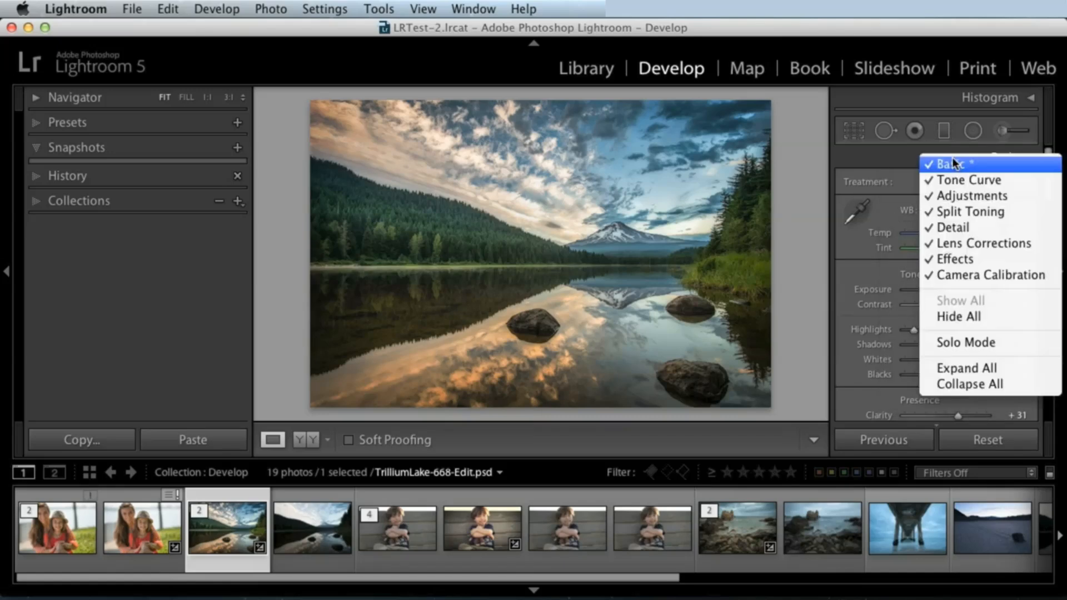
click(859, 272)
right_click(859, 273)
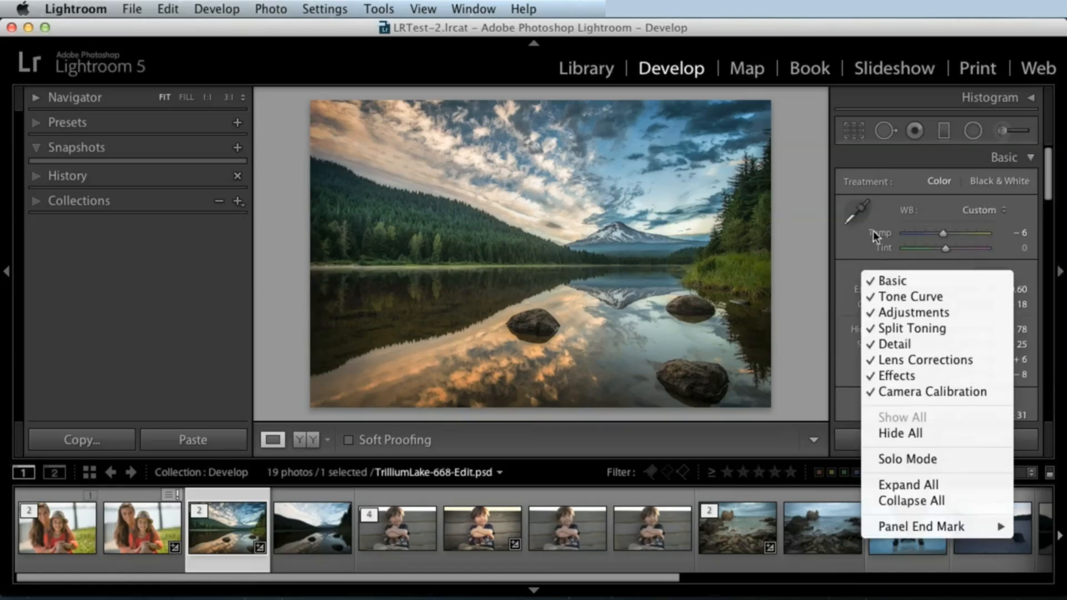
click(896, 459)
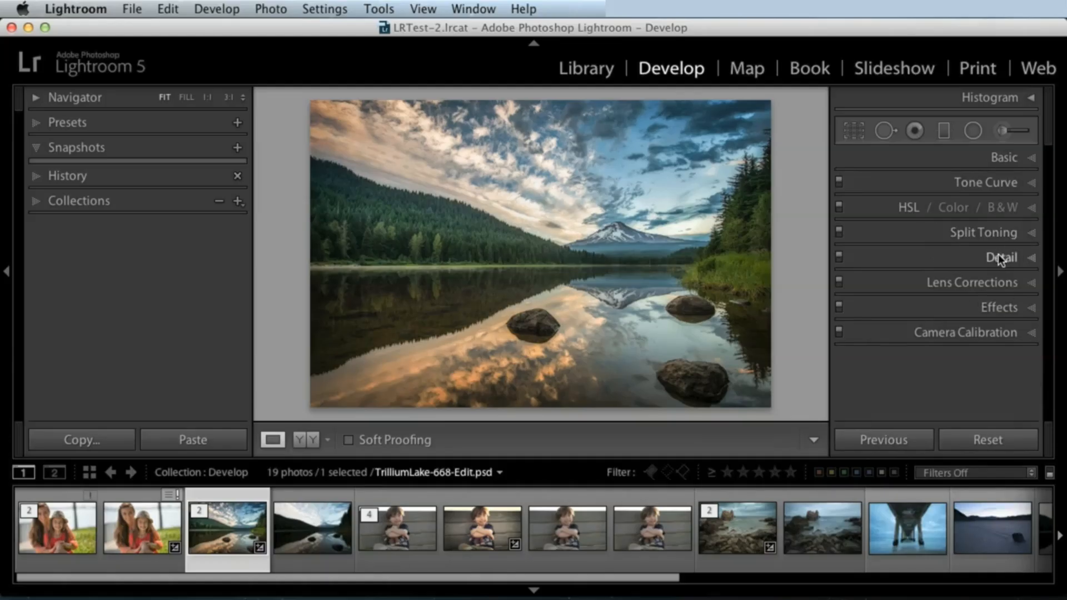
View the Basic, Effects and Tone Curve settings one after another
click(1024, 160)
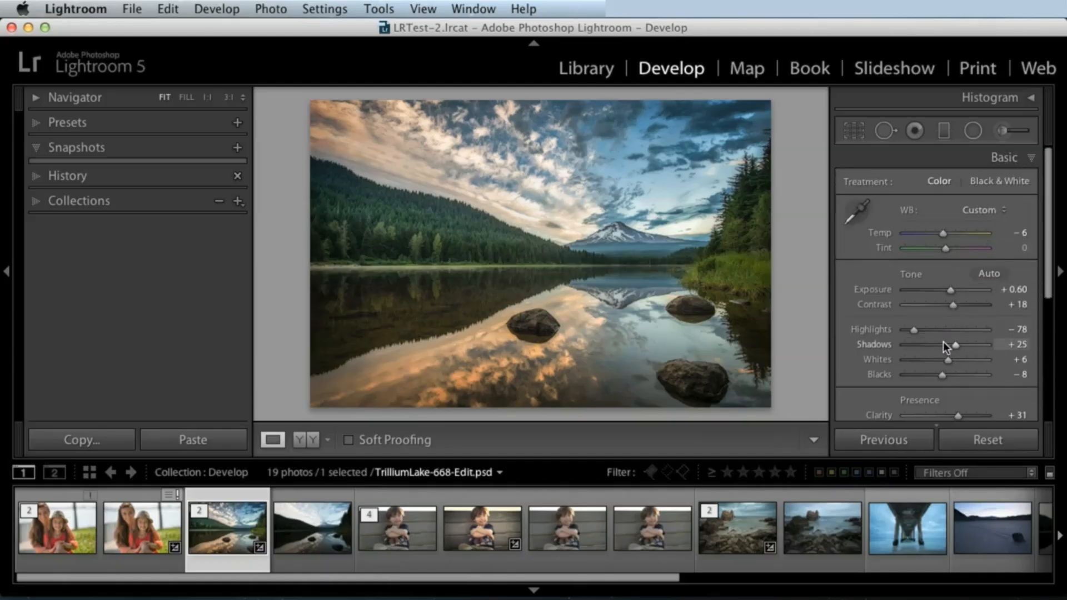
drag(1048, 195, 1048, 310)
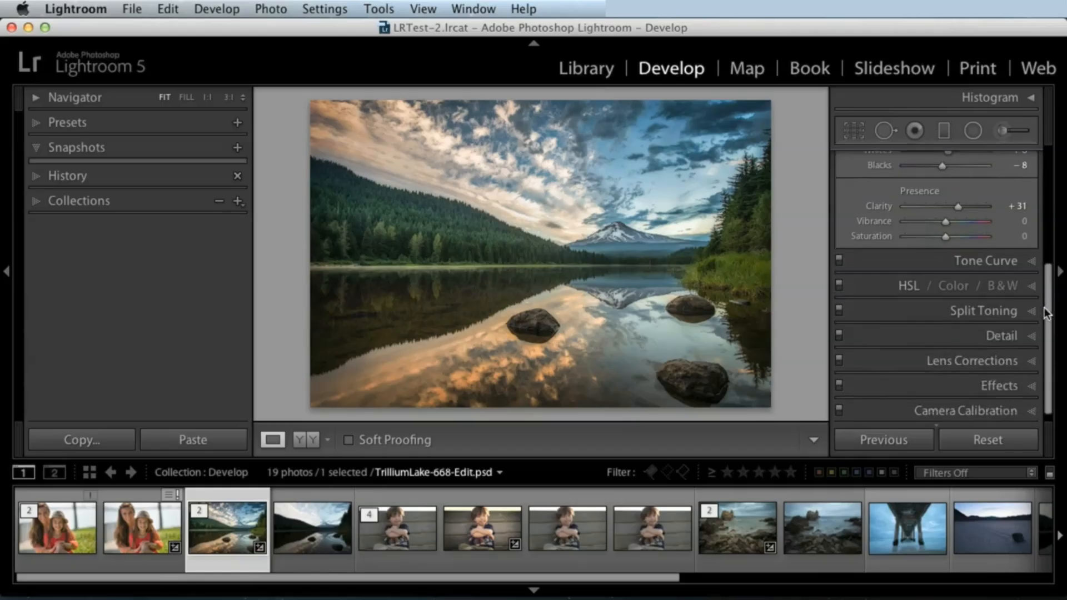
click(999, 377)
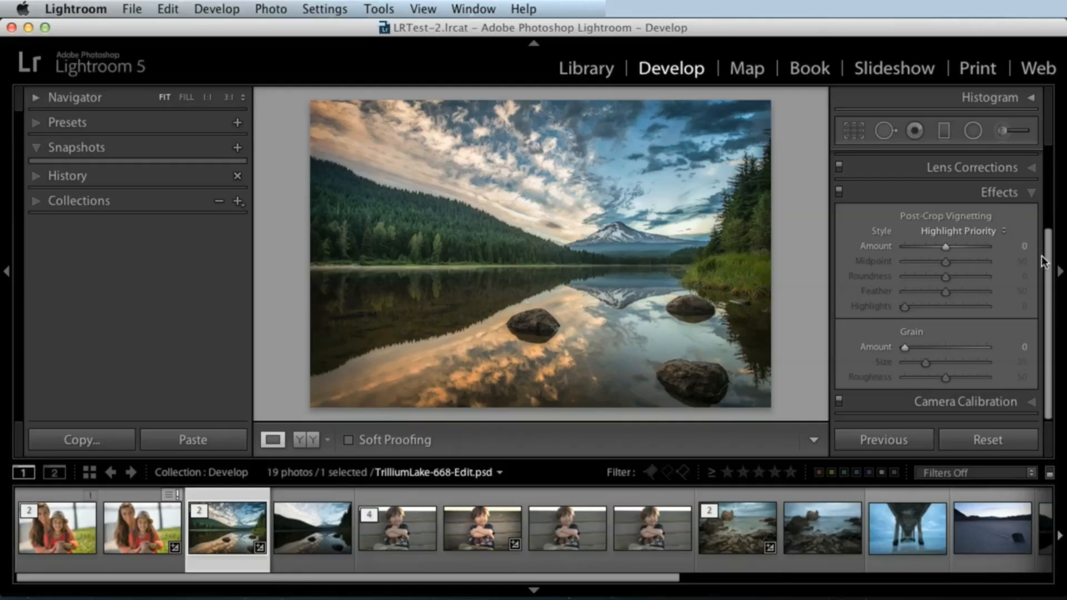
drag(1048, 257, 1046, 158)
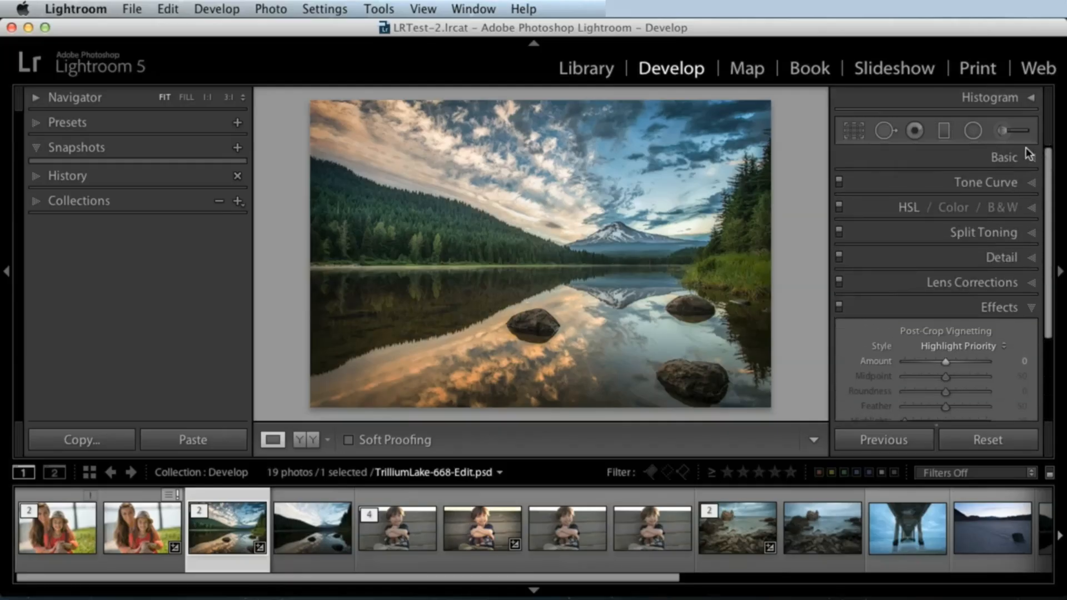
click(984, 184)
mouse_move(1050, 219)
mouse_down()
mouse_move(1044, 289)
mouse_move(996, 369)
mouse_move(1032, 227)
mouse_up()
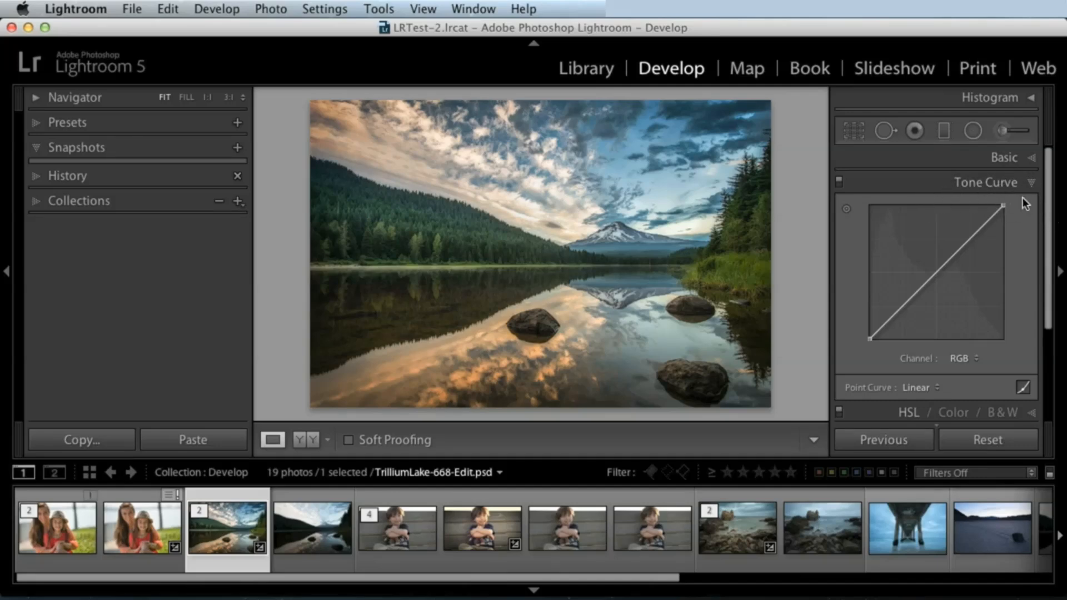
Open the Basic and Detail settings in turn, and check which adjustment groups are set to show
click(1035, 177)
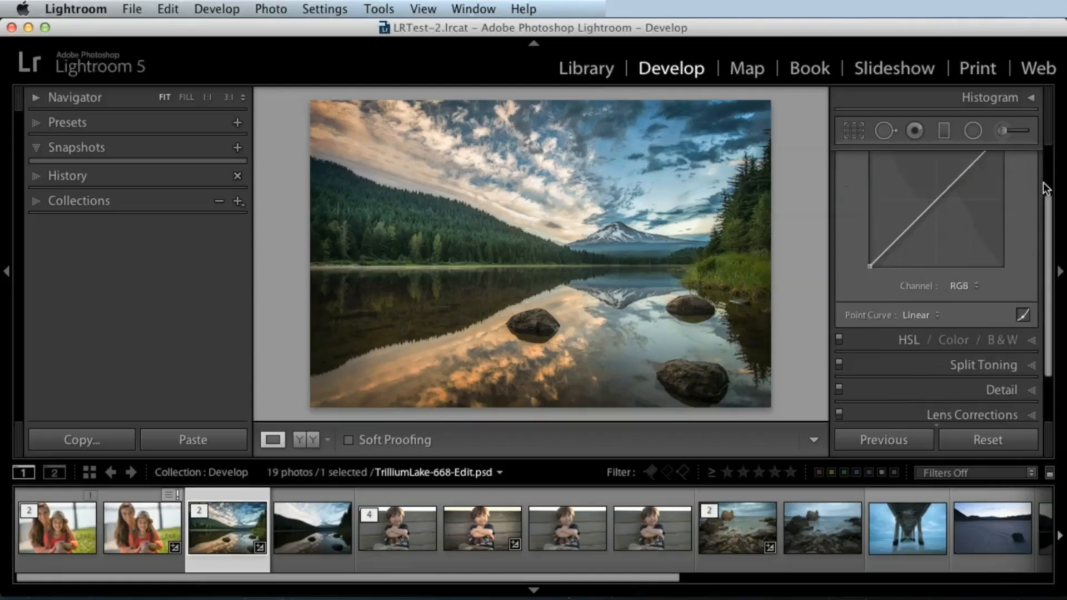
click(970, 182)
click(994, 157)
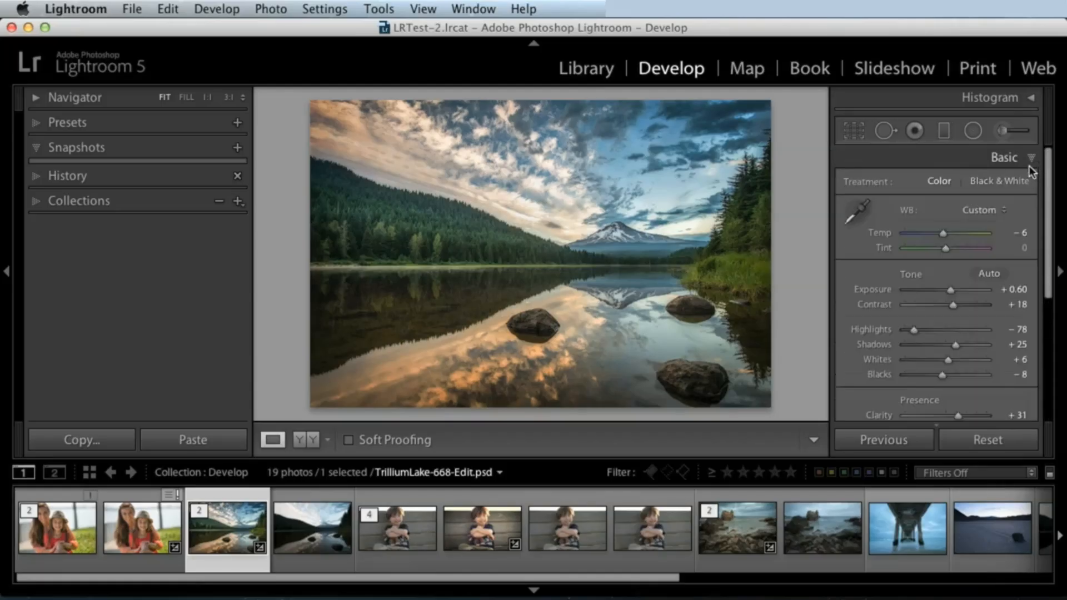
mouse_move(1049, 185)
mouse_down()
mouse_move(1049, 278)
mouse_move(1036, 172)
mouse_up()
scroll(1012, 374, down, 2)
click(1012, 328)
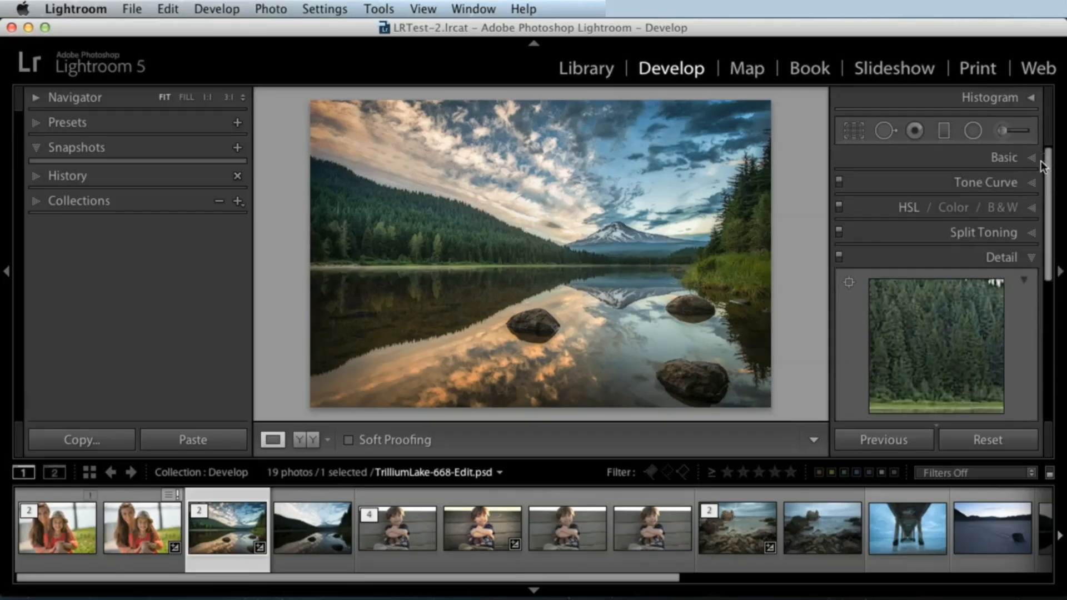
right_click(878, 185)
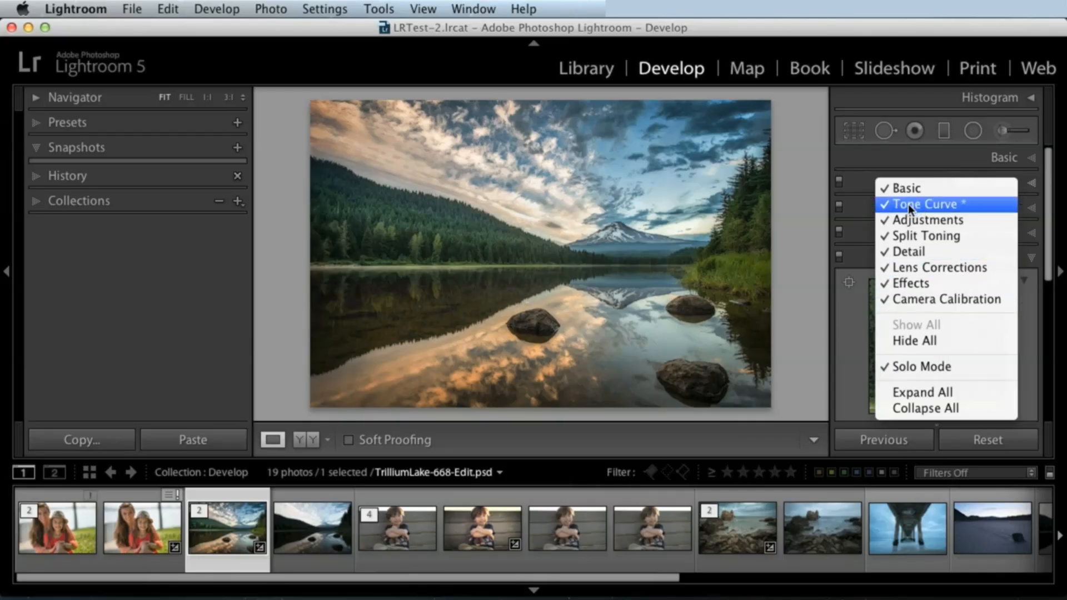
click(973, 153)
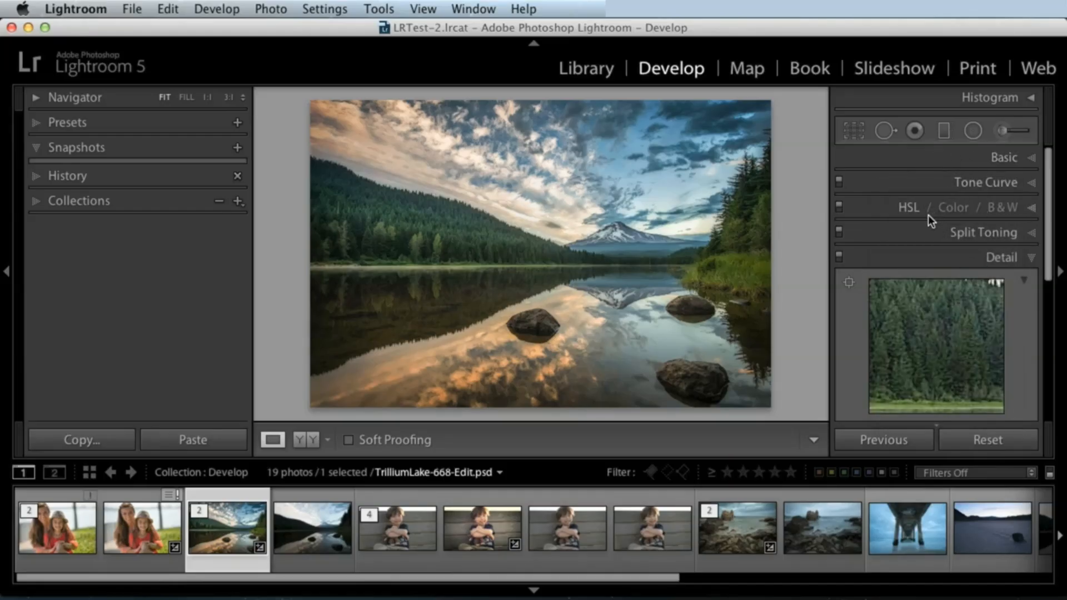
Switch from Detail to the Tone Curve, and shape the RGB curve into a gentle S by raising the highlights and lowering the shadows
click(1029, 258)
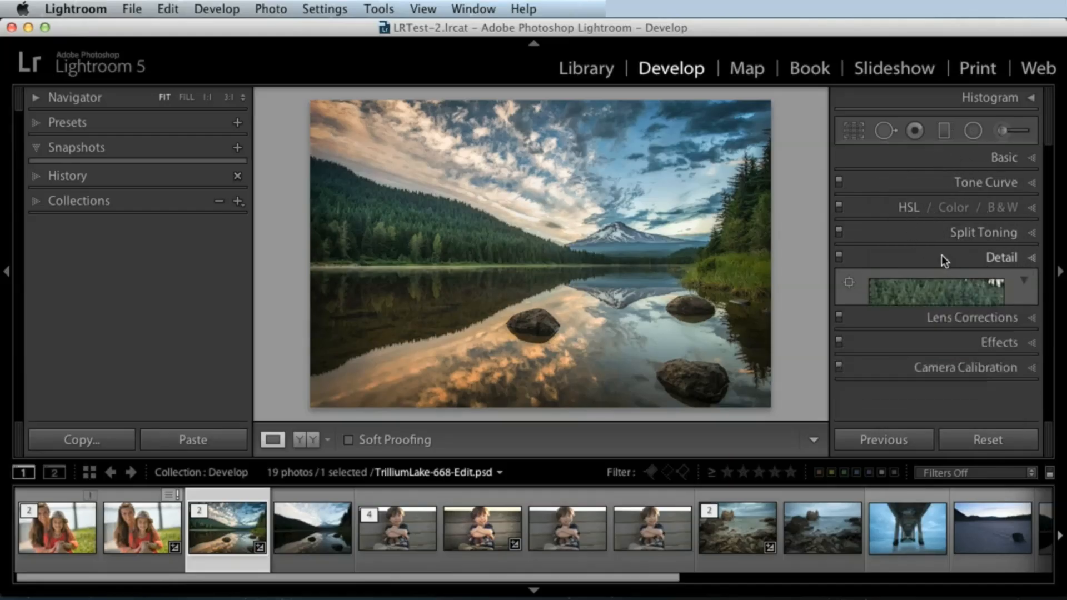
click(905, 186)
drag(973, 237, 972, 229)
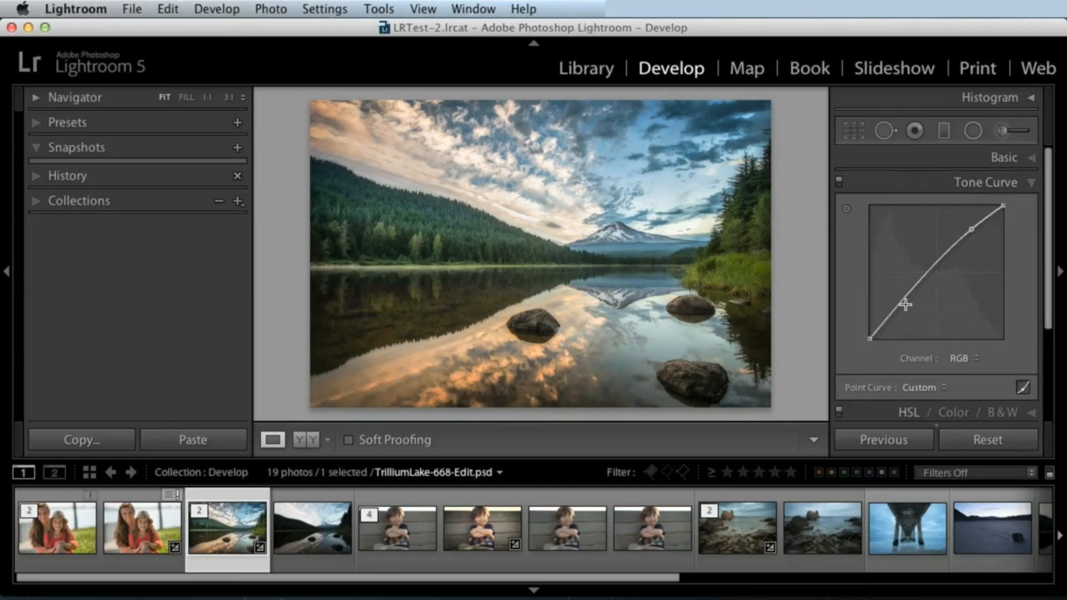
drag(906, 304, 909, 303)
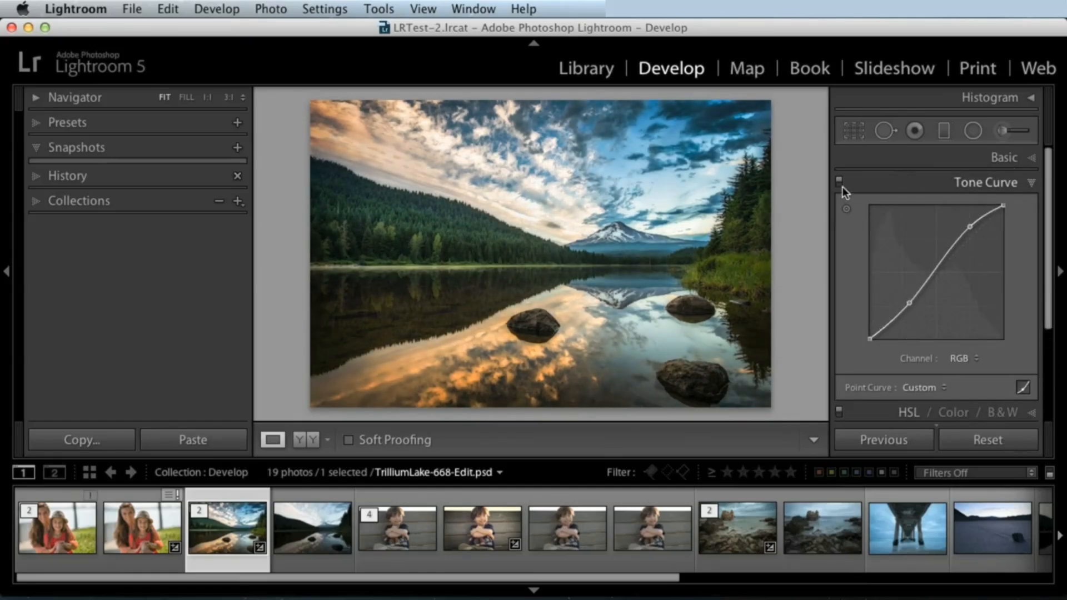
Compare the photo with and without the Tone Curve adjustment, leave the adjustment on, and collapse its settings
click(841, 183)
click(840, 181)
click(838, 181)
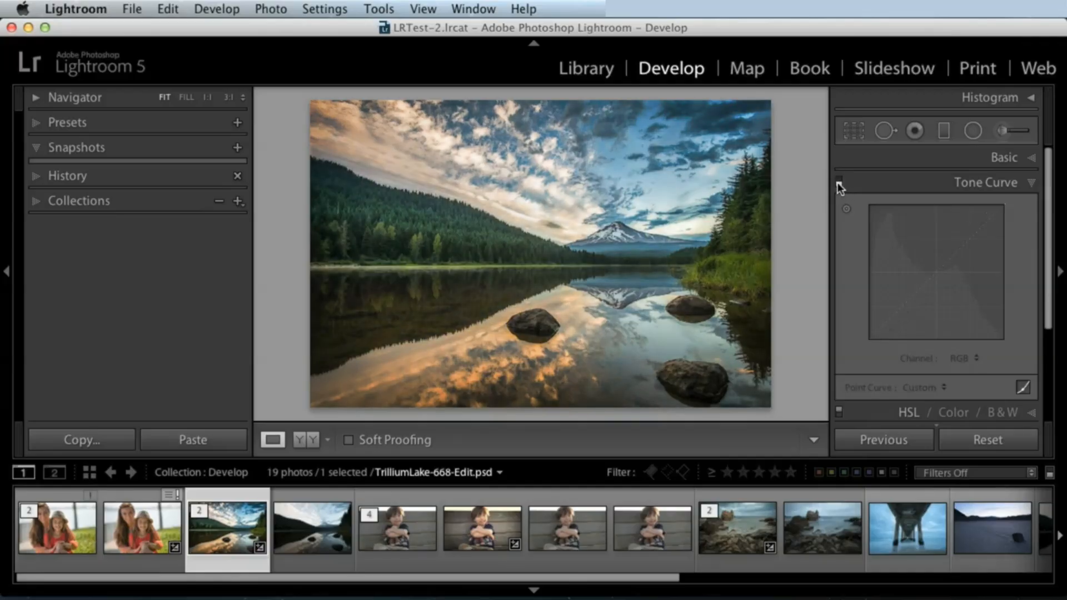
click(838, 183)
click(838, 183)
click(839, 184)
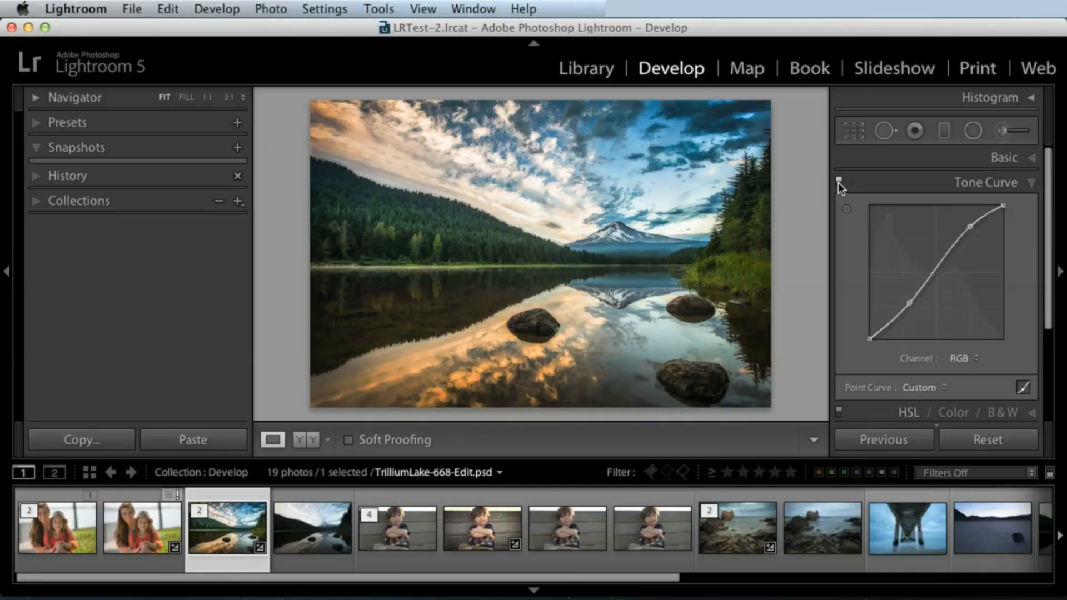
click(838, 182)
click(839, 183)
click(1025, 185)
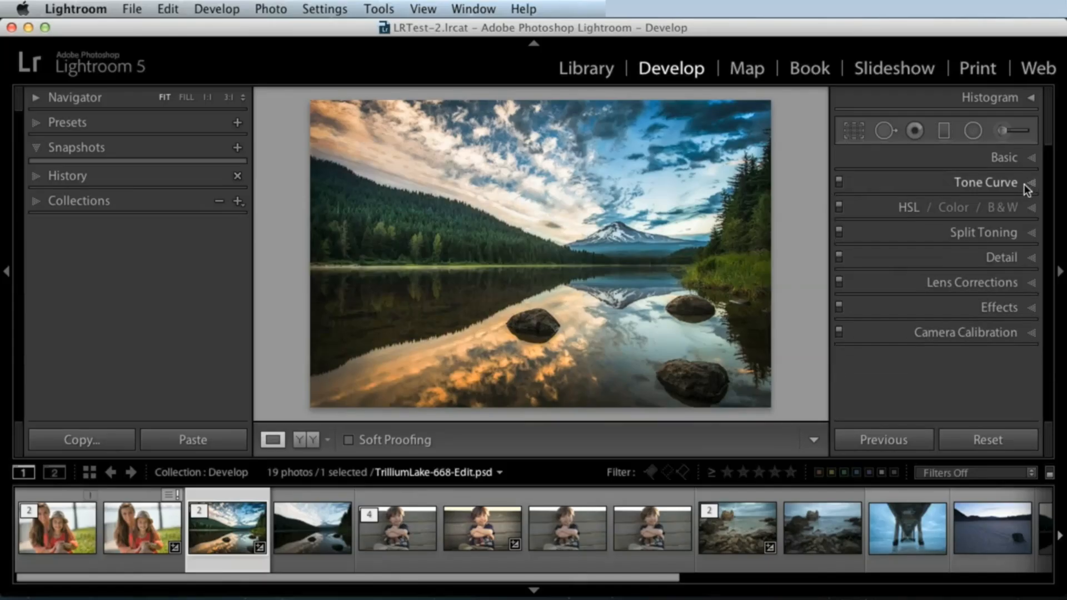
View the Basic, Effects, Lens Corrections and Camera Calibration settings in turn
click(998, 165)
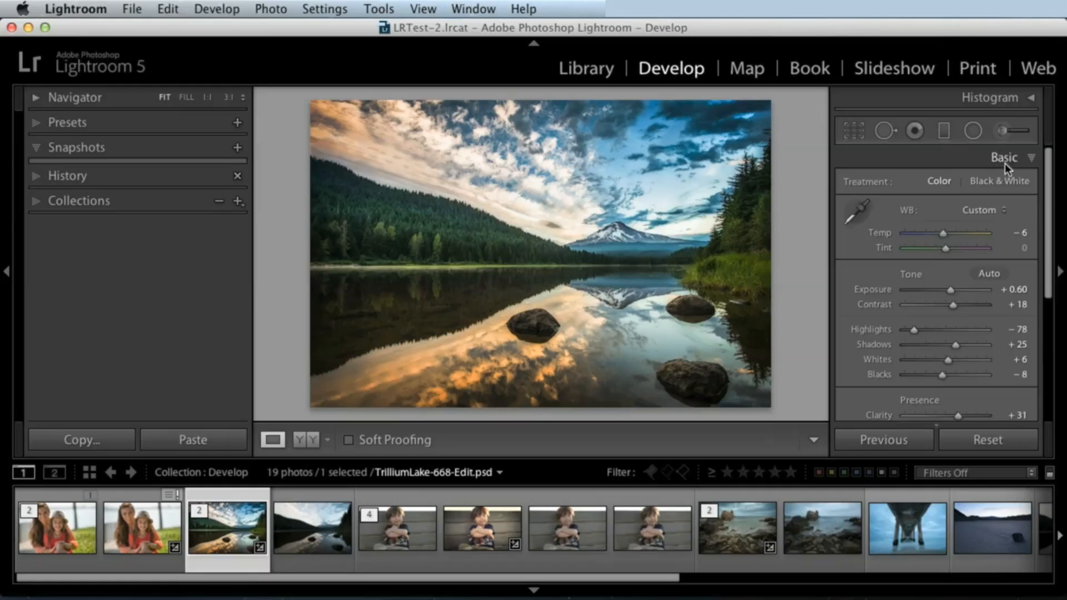
click(1008, 161)
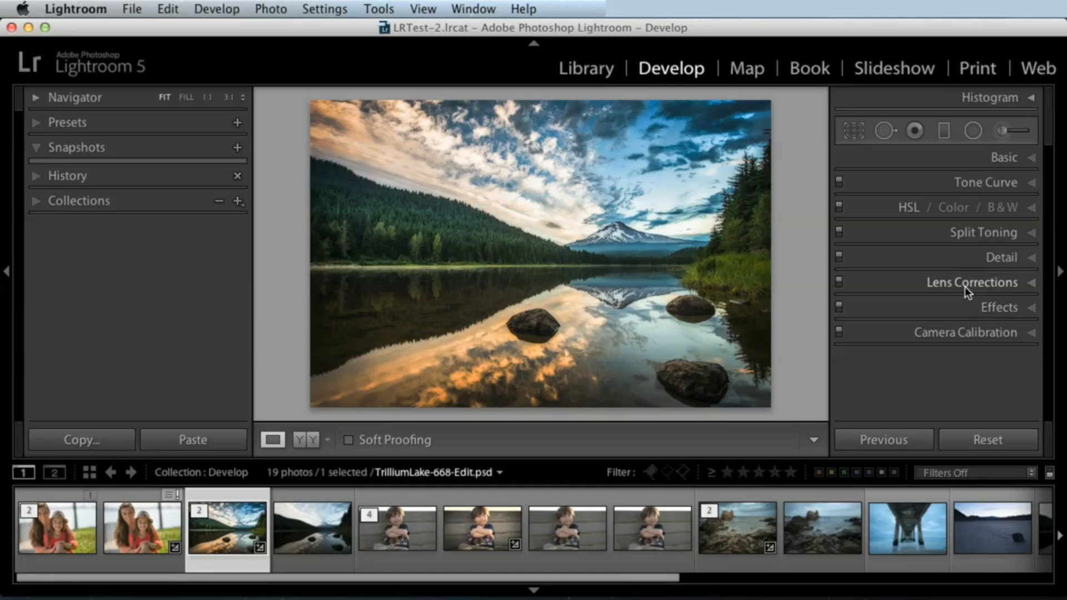
key(super+7)
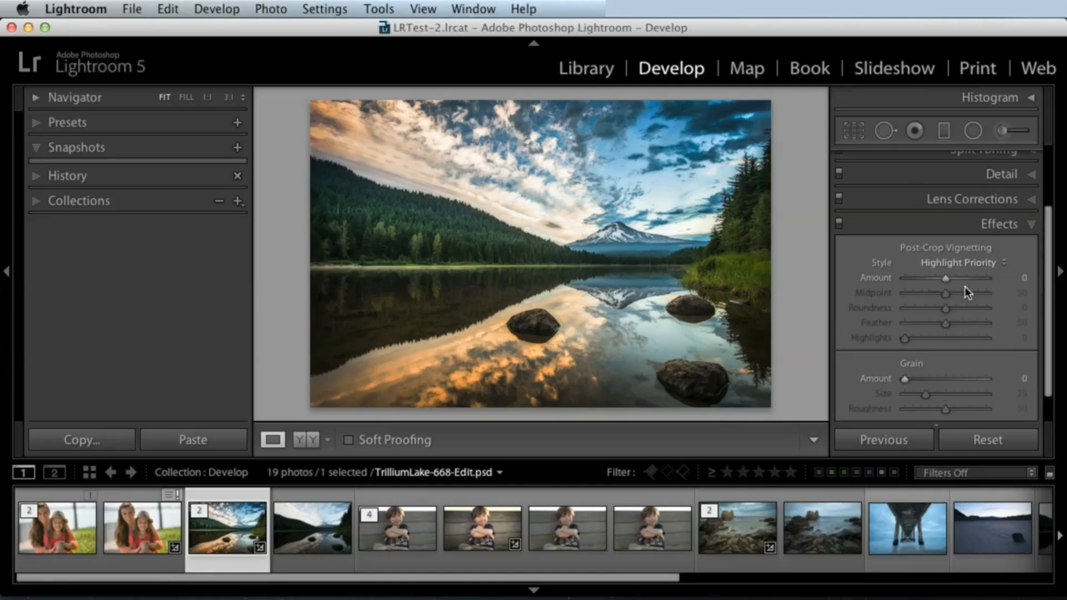
key(super+1)
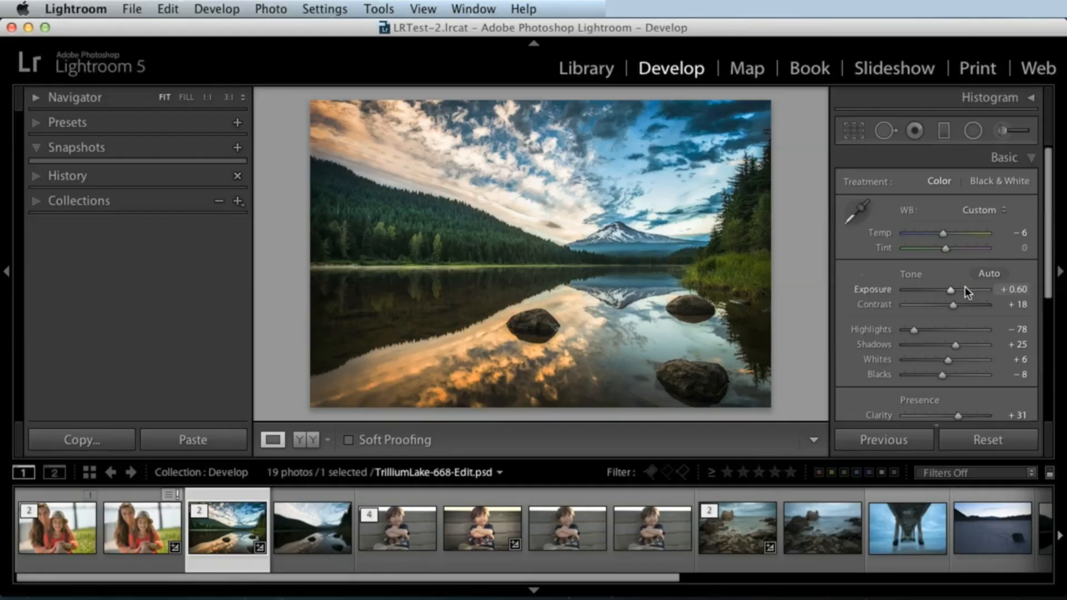
key(super+6)
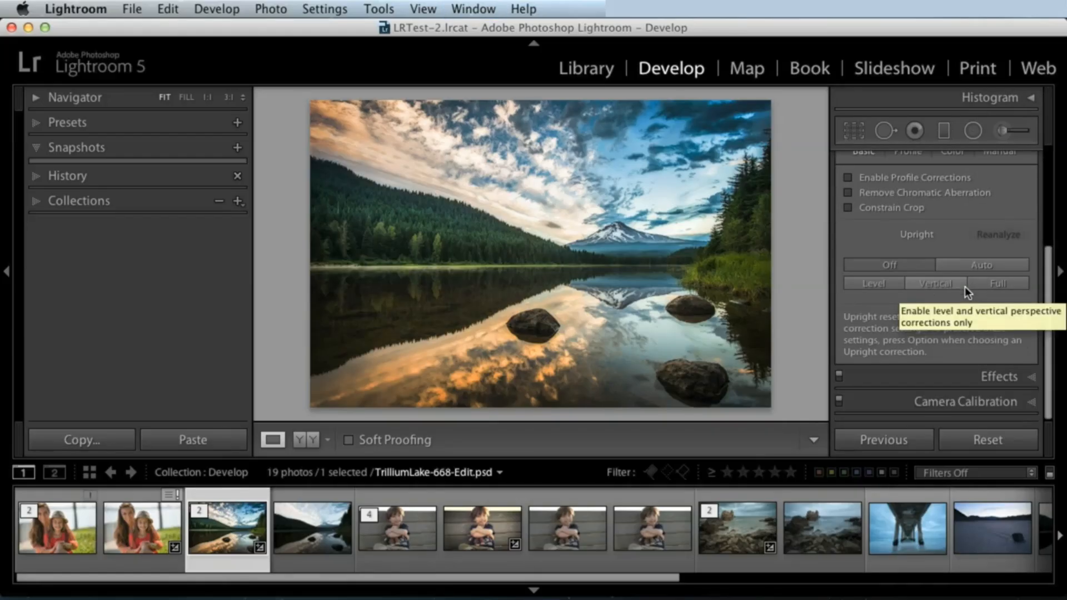
key(super+8)
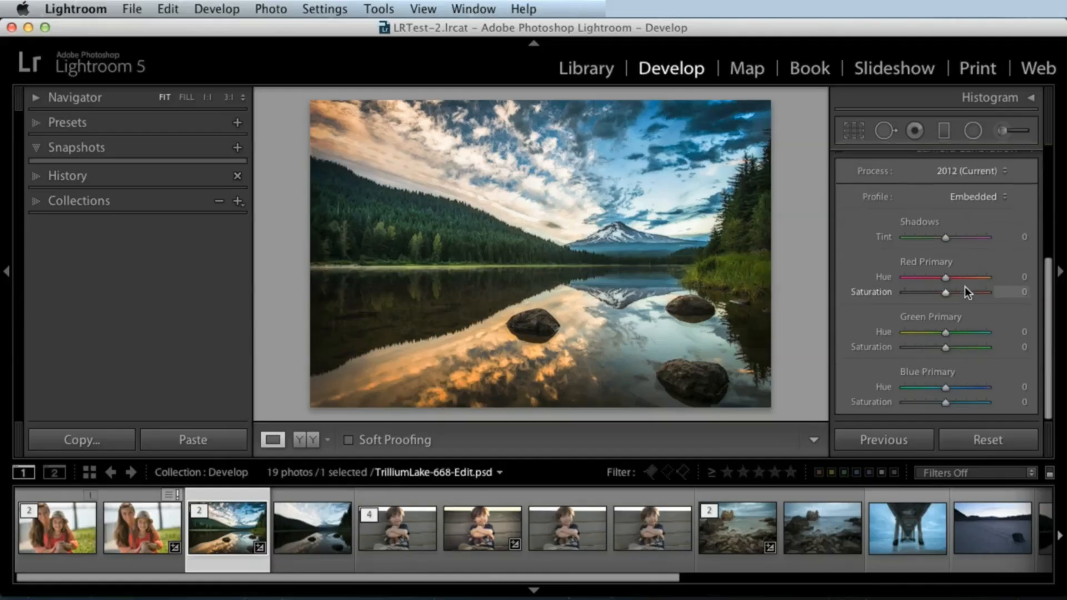
drag(1050, 269, 1050, 157)
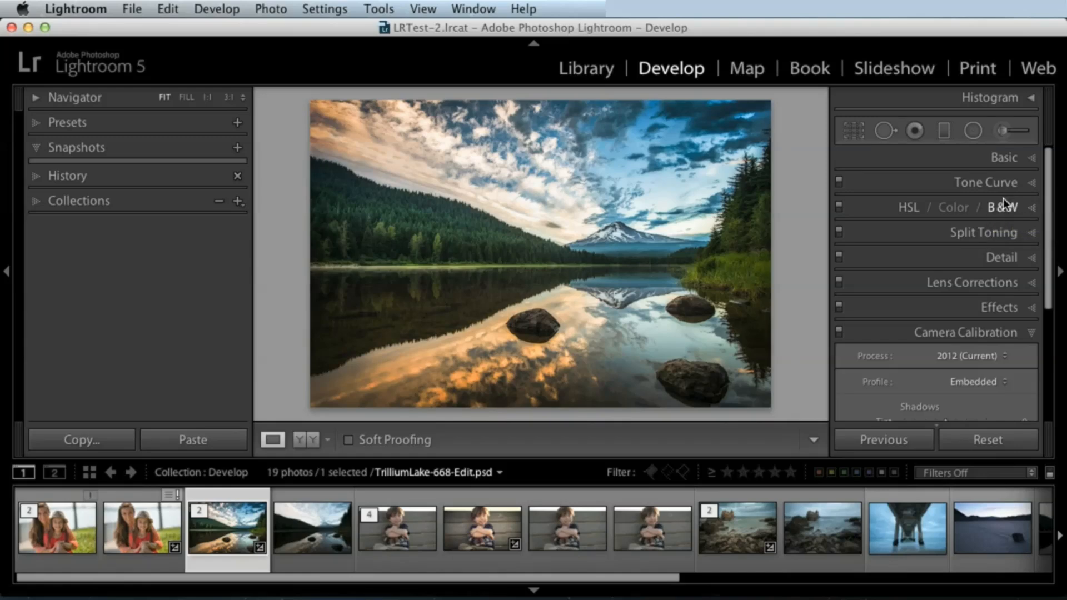
Open the Basic settings and try the Highlights at 0 and at about -42
key(super+1)
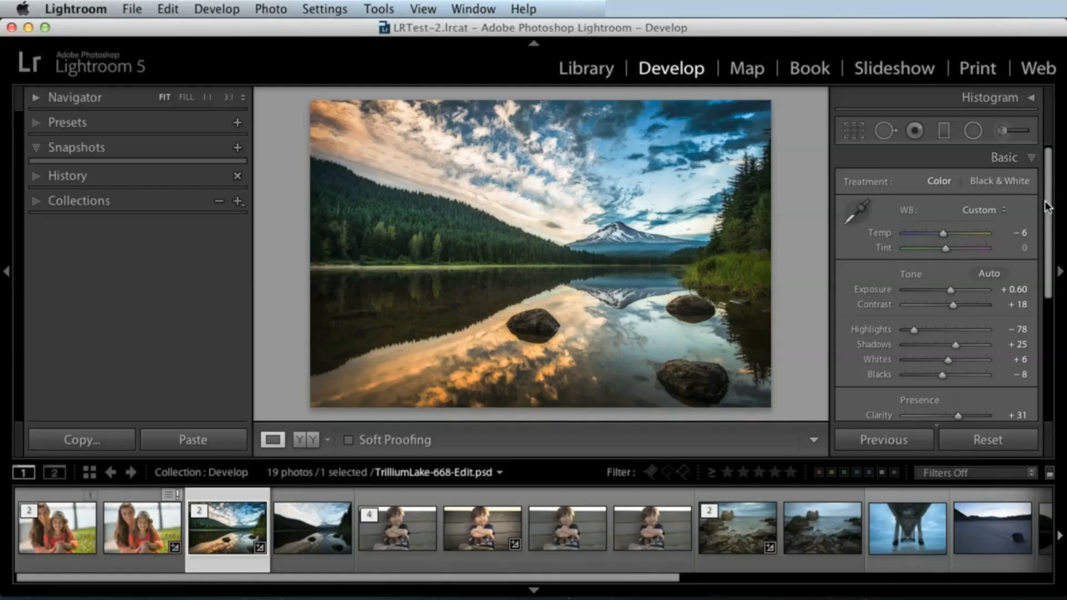
drag(1047, 204, 1046, 243)
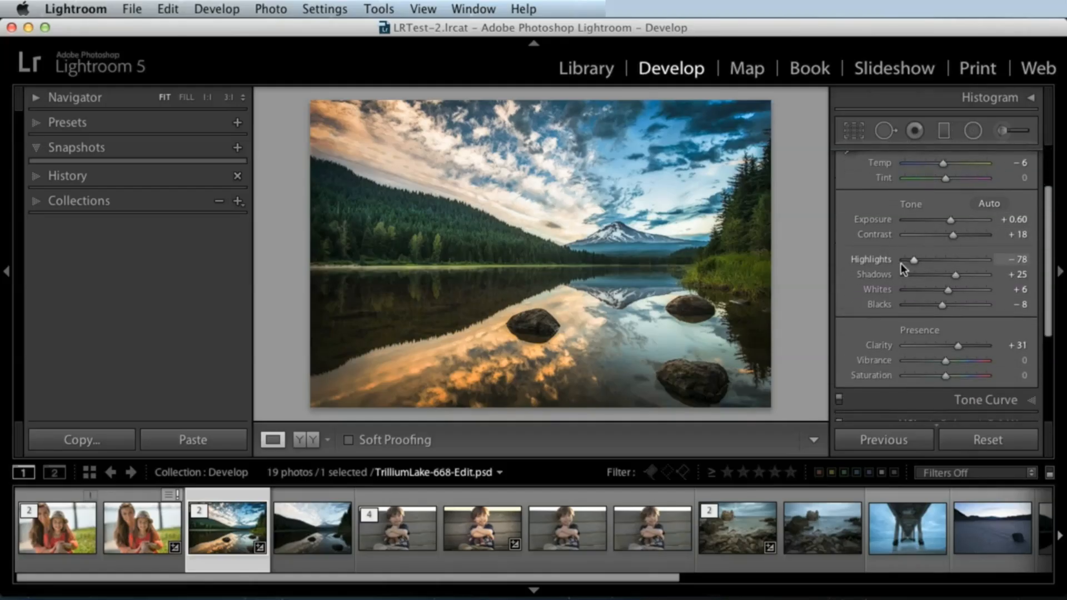
drag(912, 259, 945, 262)
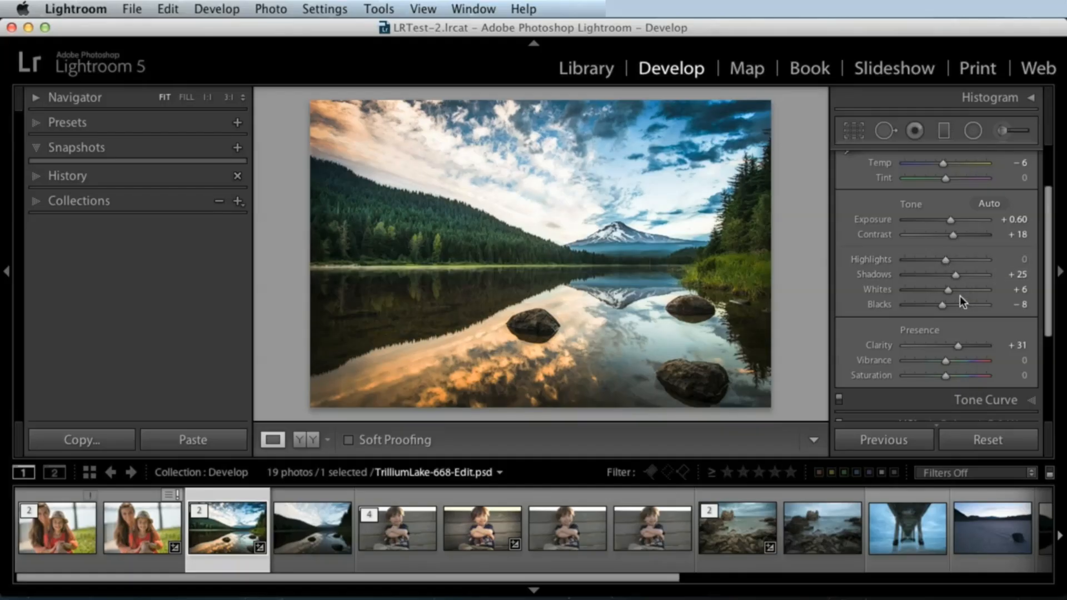
click(946, 260)
click(925, 260)
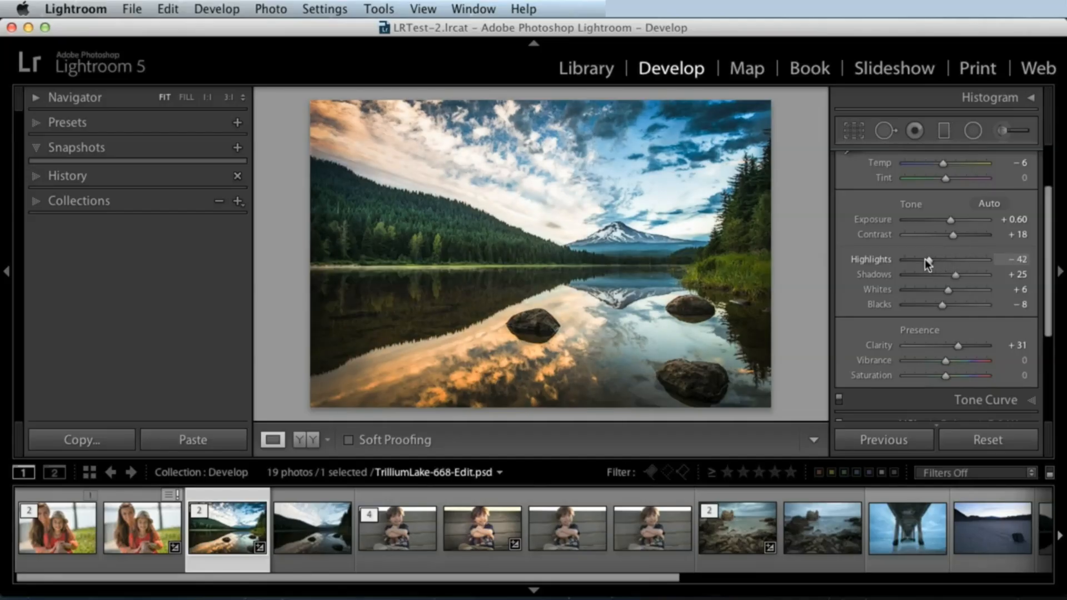
Reset the Highlights, Shadows, Whites and Blacks individually to 0
double_click(866, 258)
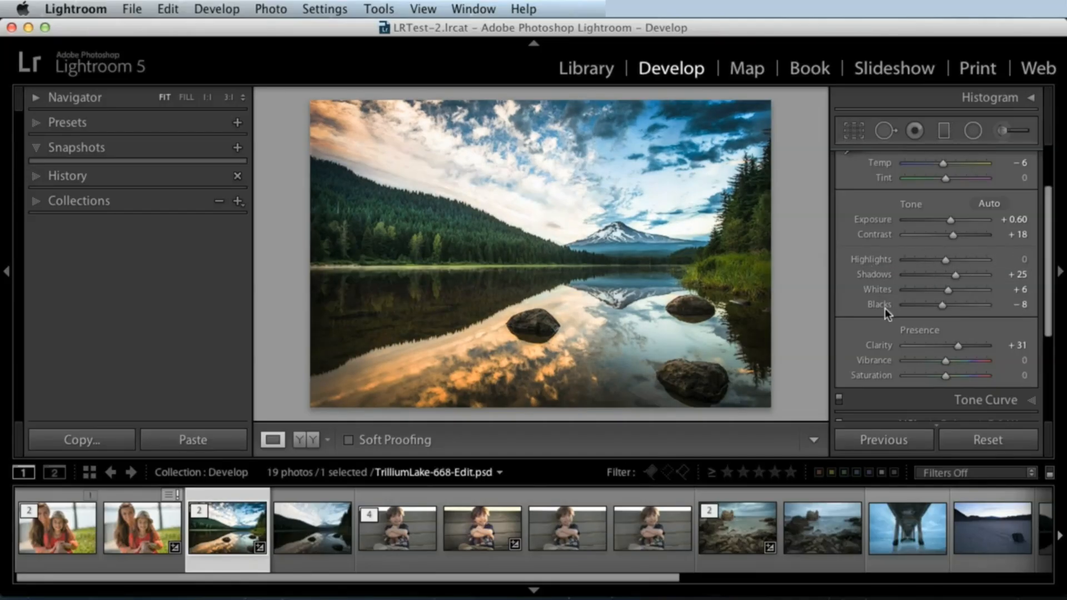
double_click(882, 274)
double_click(882, 289)
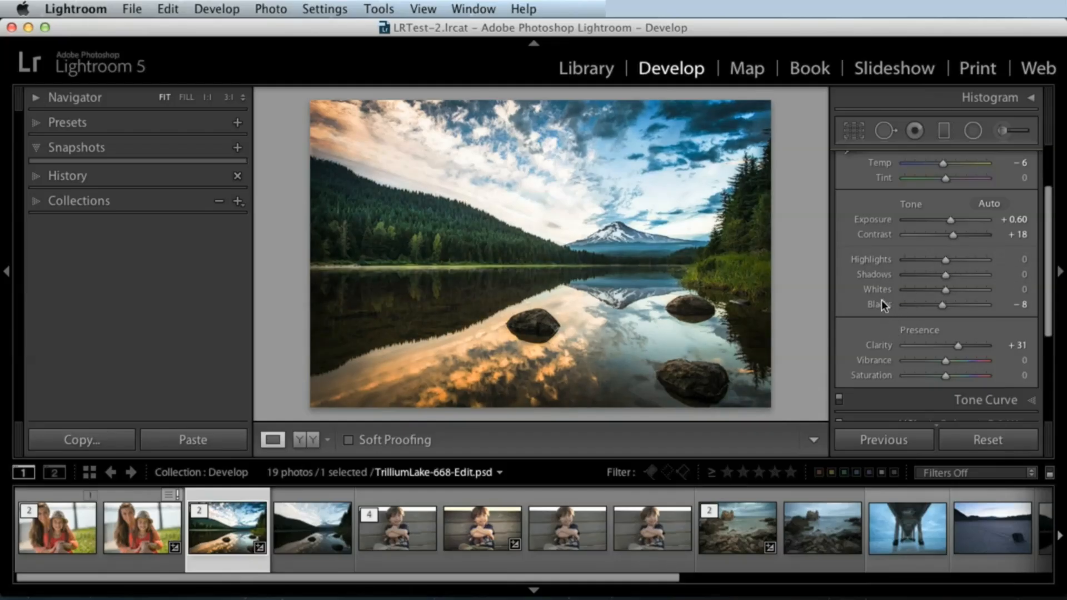
double_click(882, 301)
drag(946, 258, 871, 259)
double_click(872, 259)
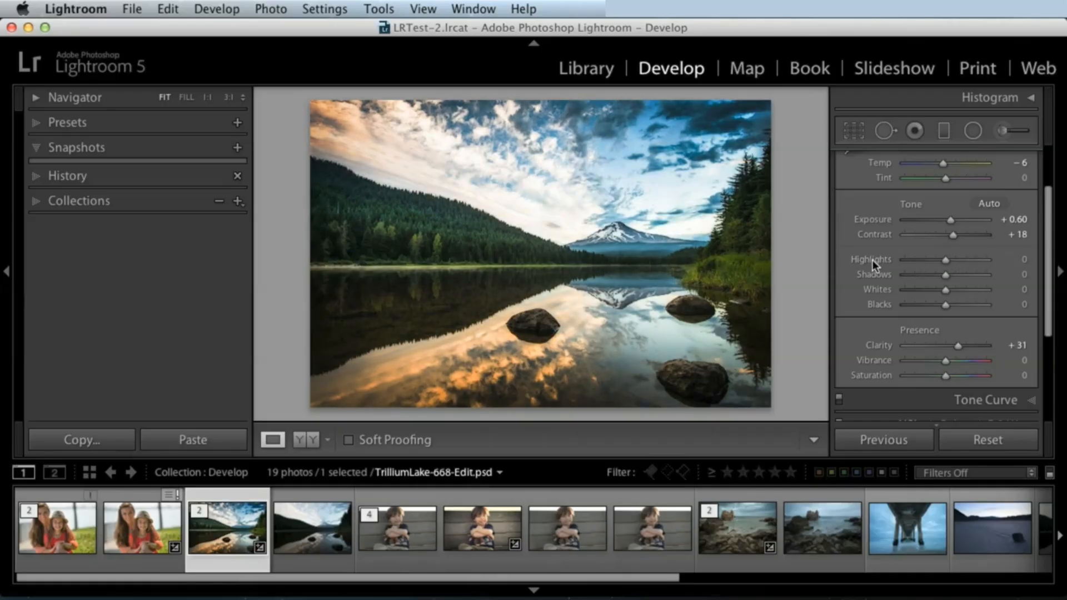
Try a white balance of Temp +54 and Tint +67, and reset each of the two values on its own
drag(1048, 246, 1048, 216)
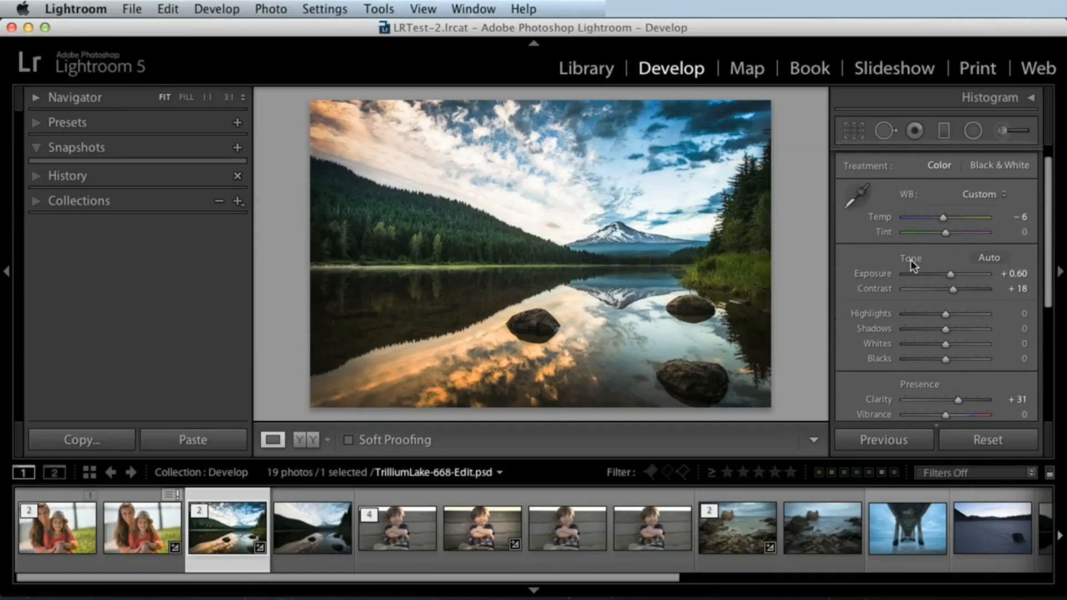
drag(946, 217, 971, 216)
click(971, 231)
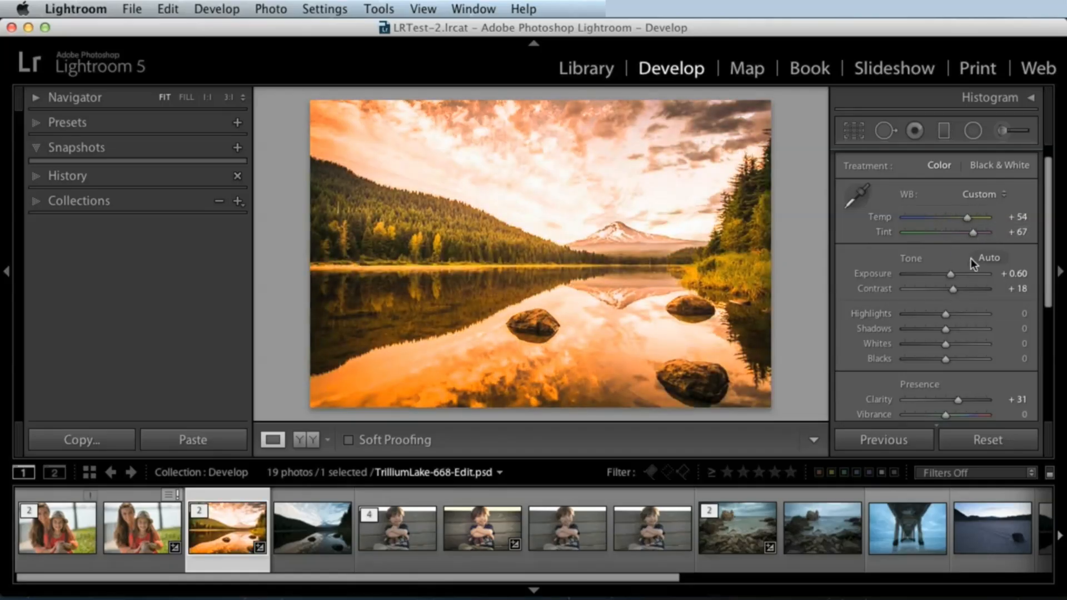
double_click(882, 217)
double_click(887, 231)
Shift Temp to about +51 and Tint to about +61, and reset the whole white balance at once to As Shot
click(967, 218)
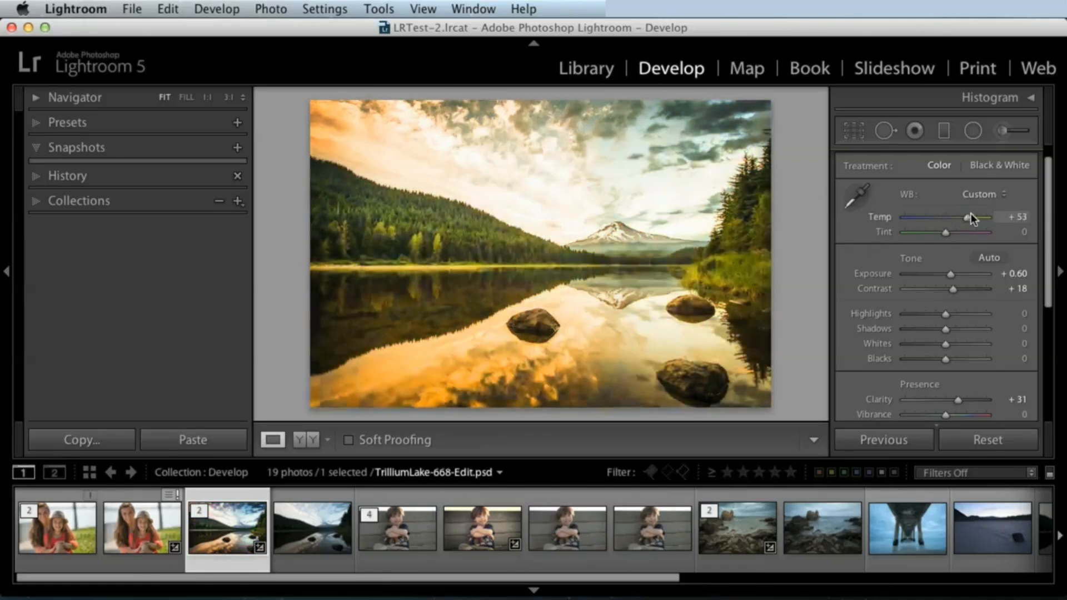
click(971, 231)
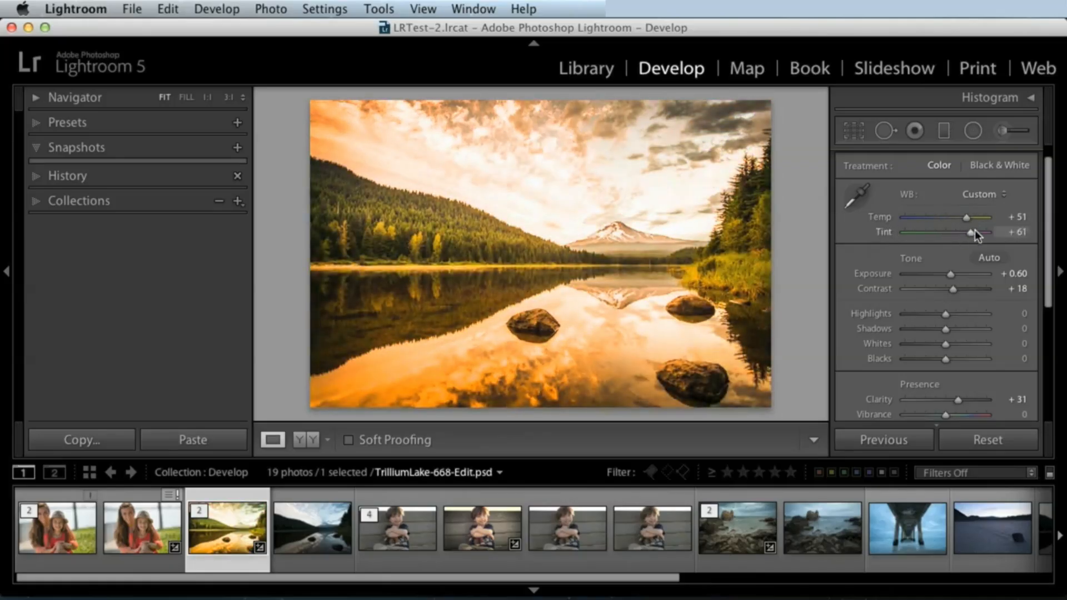
double_click(908, 194)
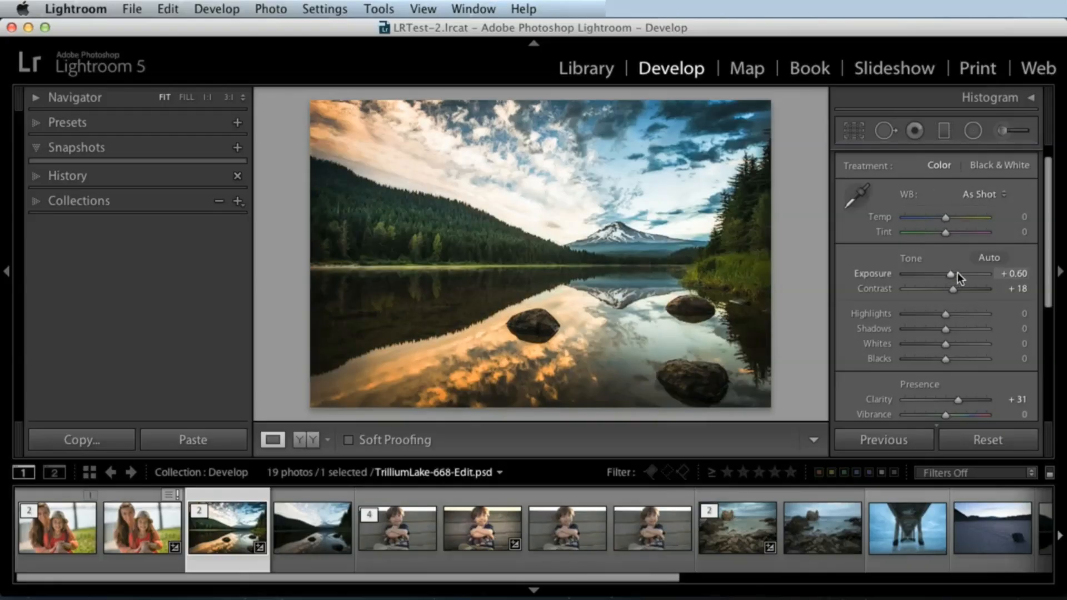
Try Tone changes such as Exposure +1.60, Contrast +28, Highlights +20 and Shadows +35, resetting the whole Tone group at once after each trial
mouse_move(951, 274)
mouse_down()
mouse_move(962, 289)
mouse_move(962, 274)
mouse_move(949, 288)
mouse_up()
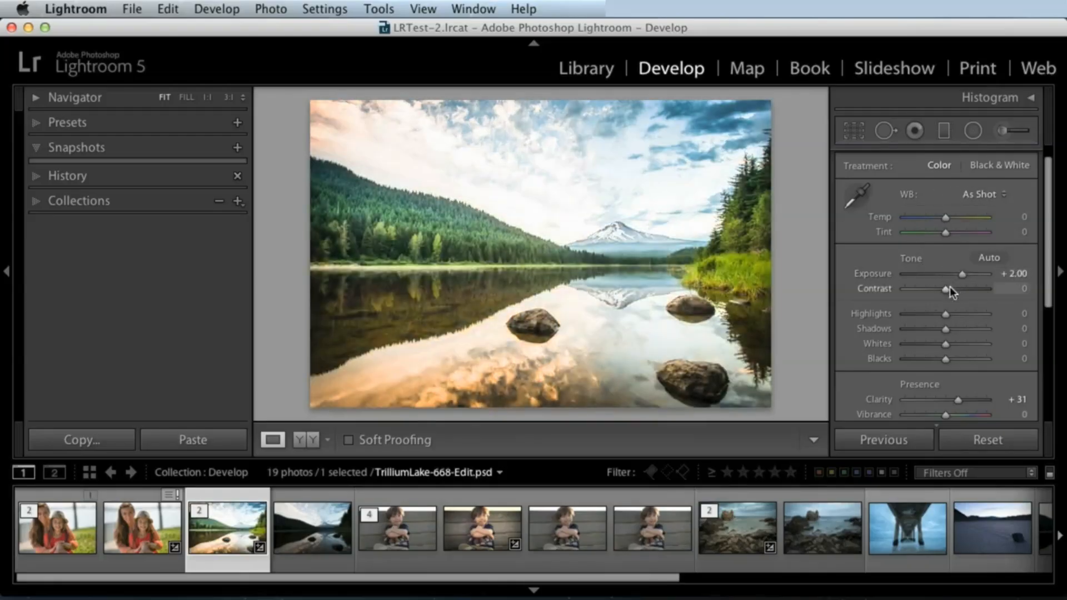
double_click(912, 259)
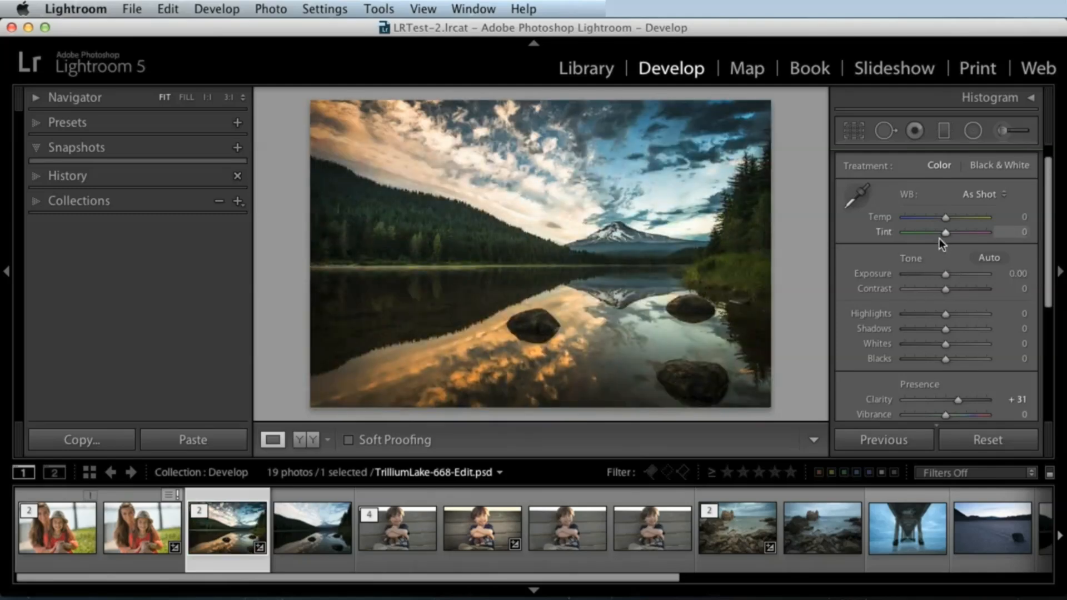
drag(946, 314, 954, 314)
drag(946, 274, 959, 274)
drag(946, 289, 958, 289)
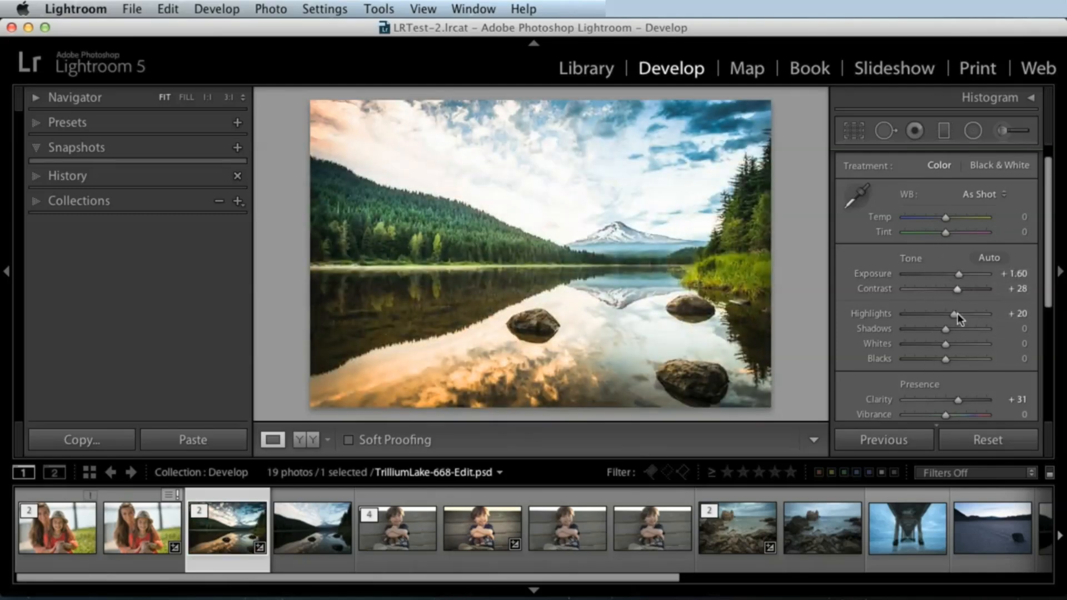
drag(946, 329, 960, 333)
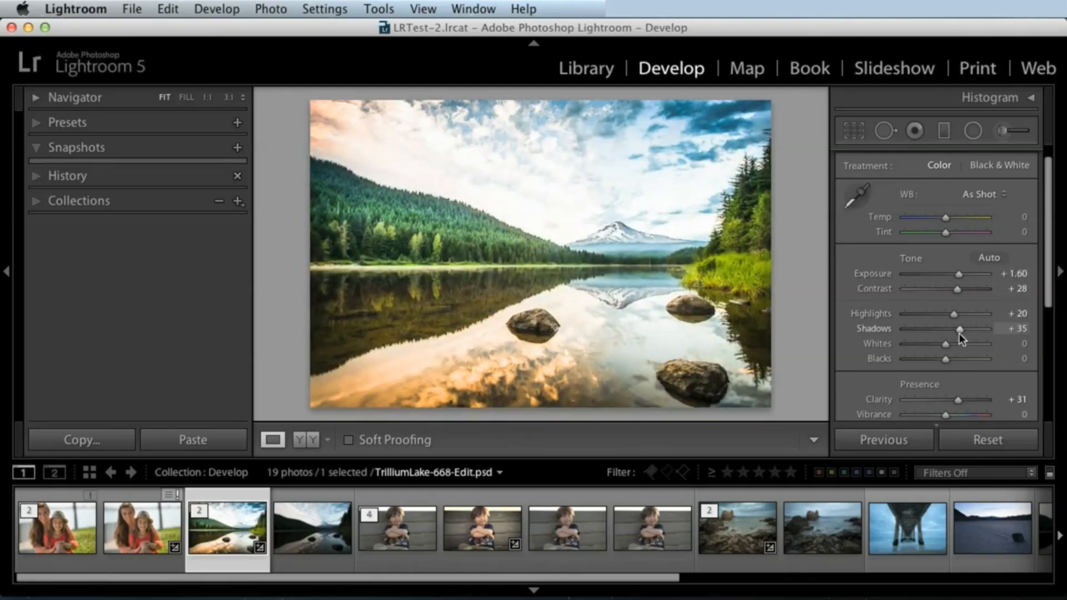
double_click(914, 259)
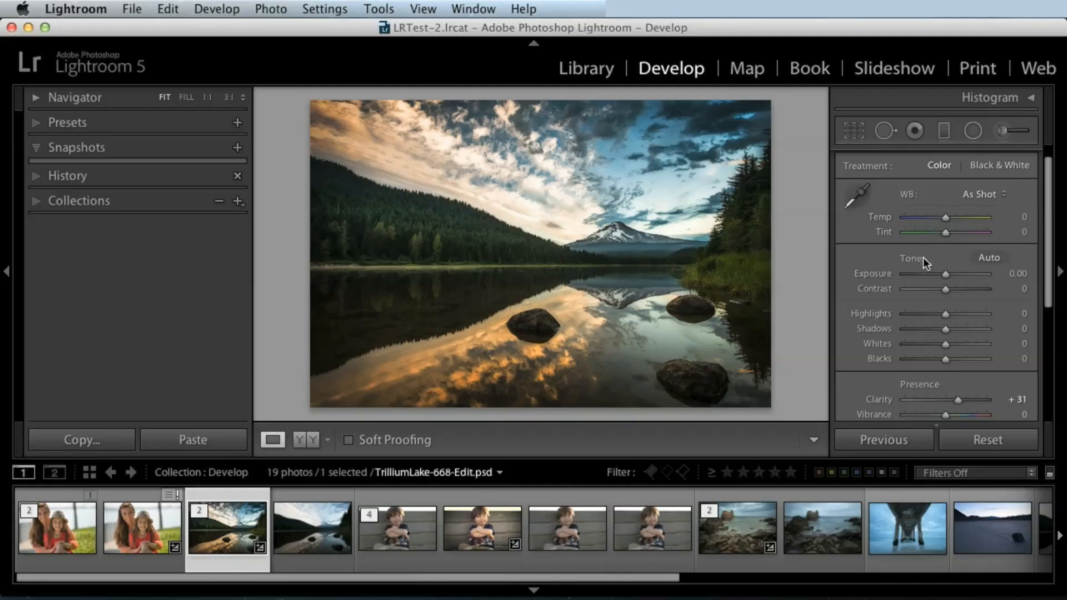
Lower the Clarity to about +19 and reset it to 0
scroll(923, 267, down, 3)
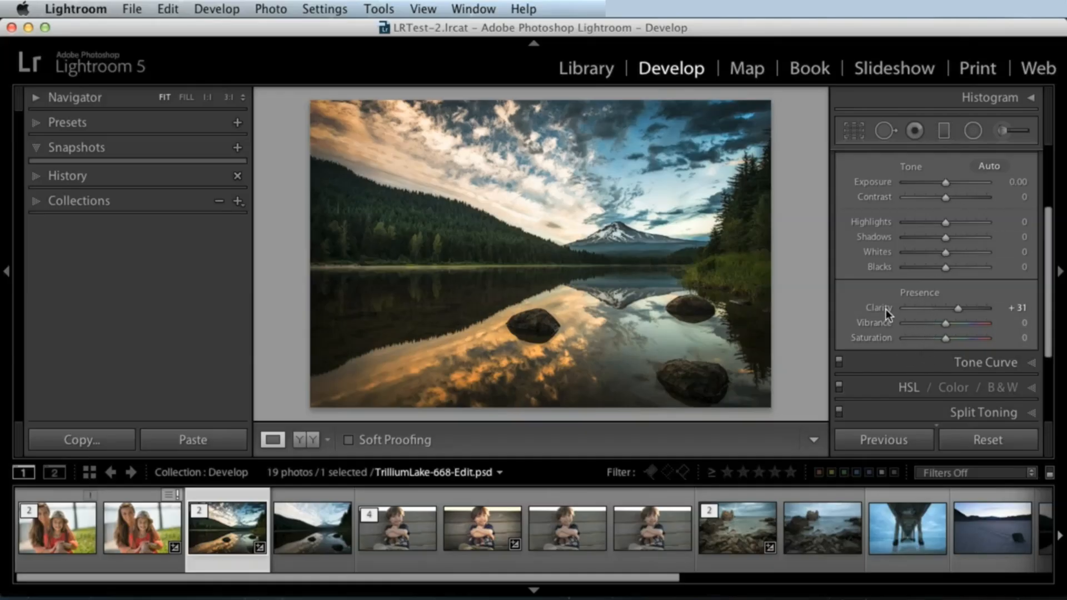
drag(959, 308, 953, 307)
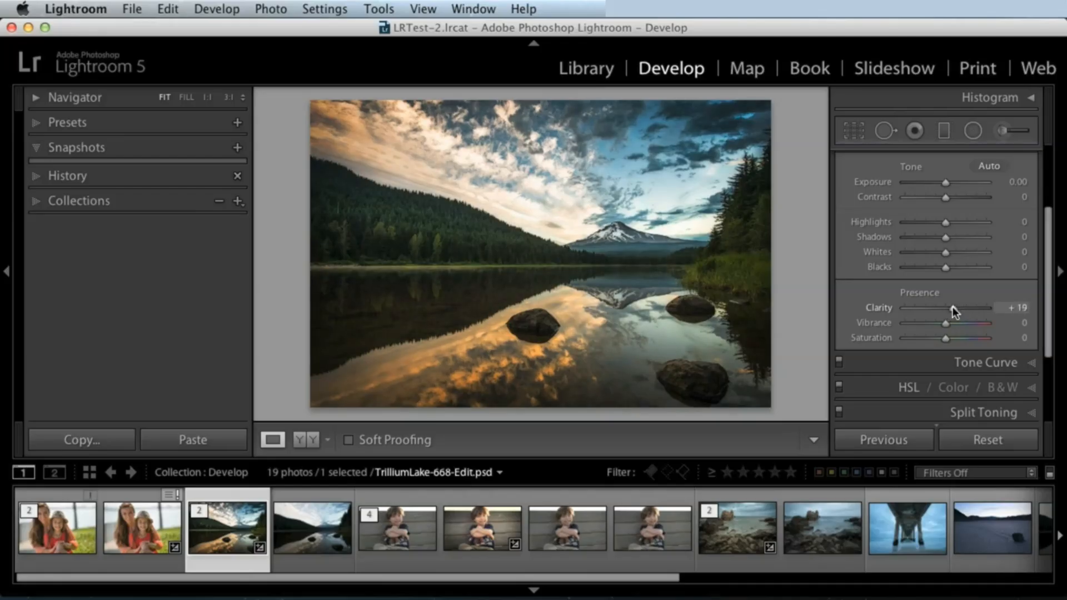
double_click(885, 308)
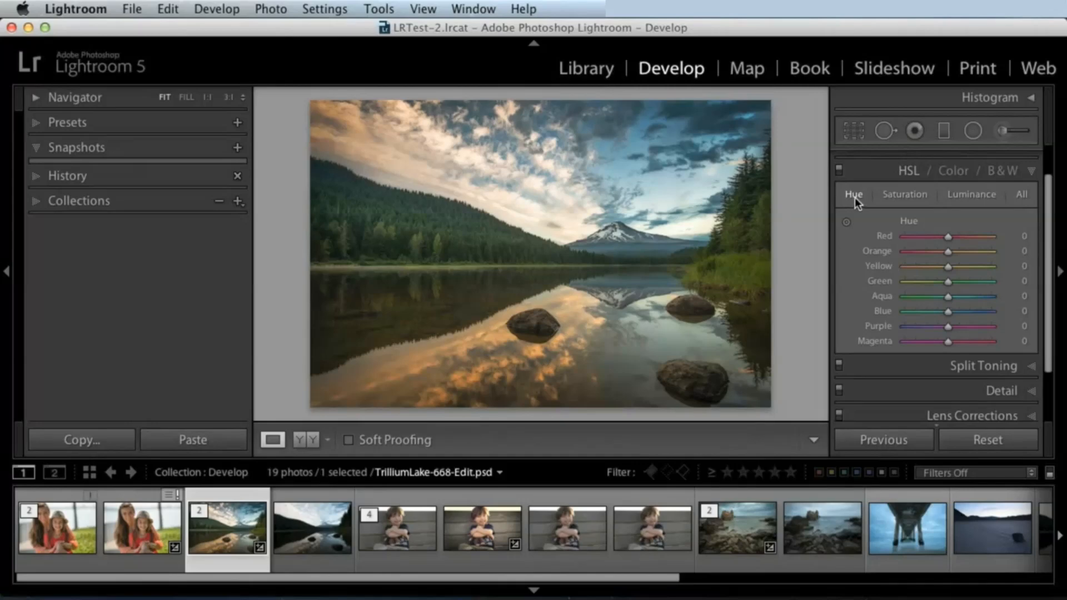
Collapse and reopen the HSL settings, view the Color version, and return to the HSL Hue sliders
click(906, 173)
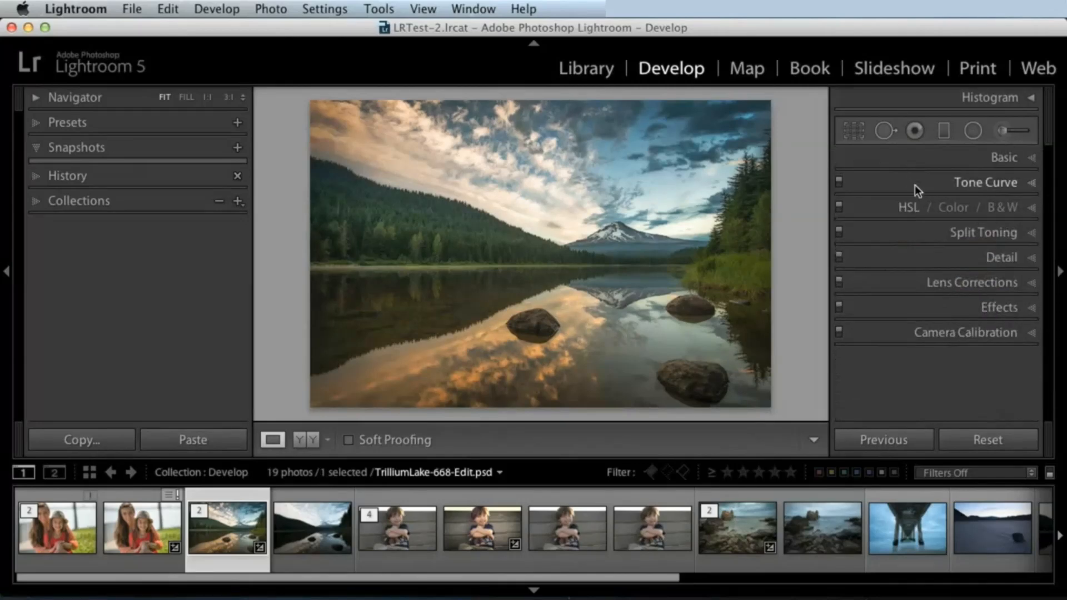
click(905, 207)
click(941, 208)
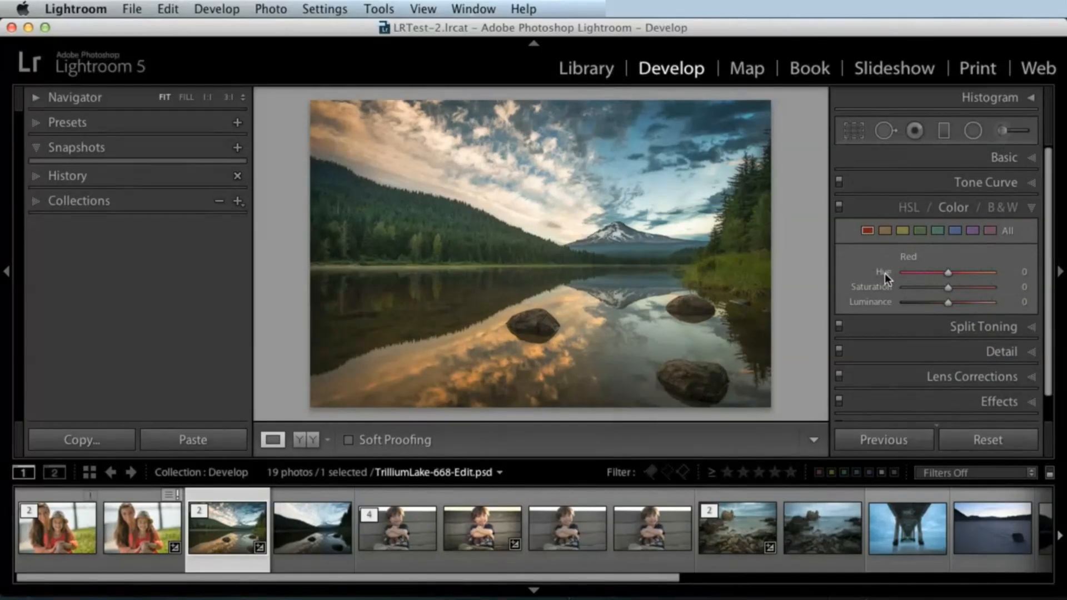
click(909, 208)
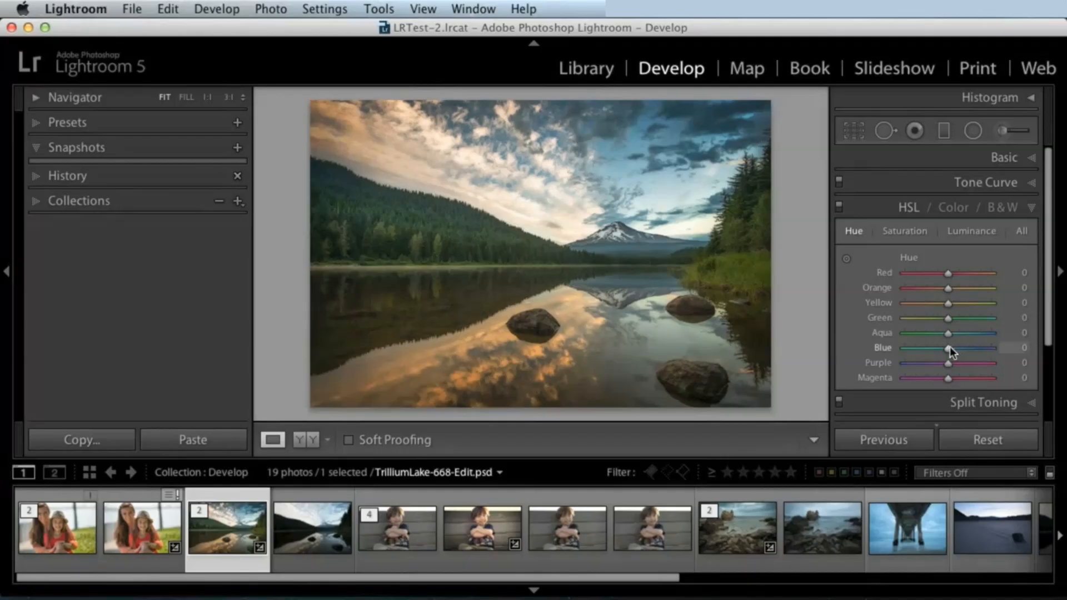
Try shifting the hues of the blues, greens, yellows and reds in the lake photo, resetting each to 0
mouse_move(949, 349)
mouse_down()
mouse_move(876, 352)
mouse_move(1019, 350)
mouse_move(922, 351)
mouse_move(953, 353)
mouse_up()
double_click(886, 349)
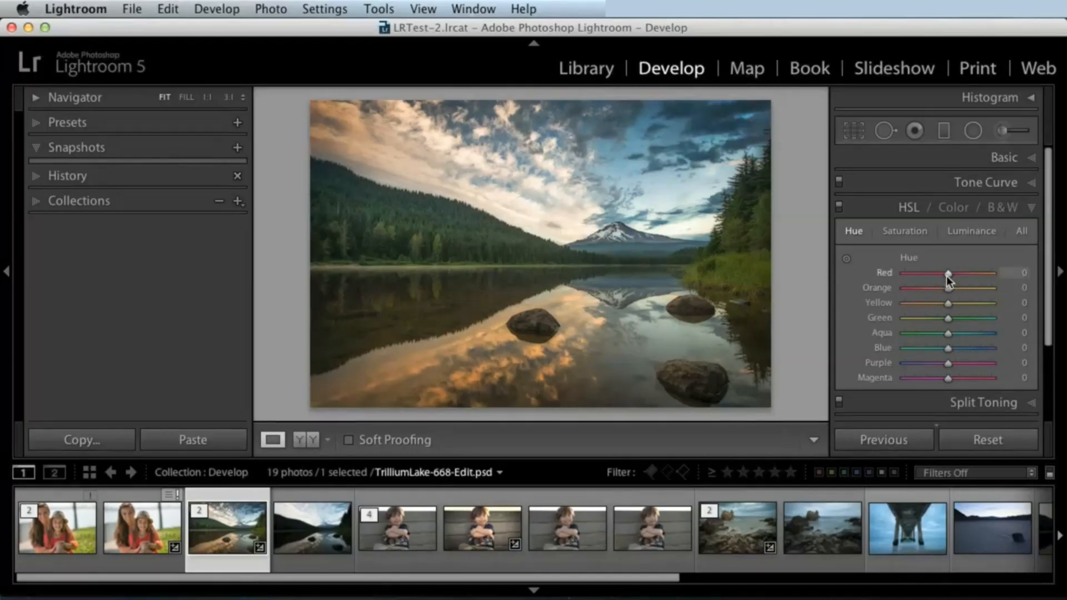
mouse_move(948, 318)
mouse_down()
mouse_move(1019, 316)
mouse_move(877, 326)
mouse_move(1020, 317)
mouse_move(871, 326)
mouse_move(1003, 314)
mouse_move(962, 319)
mouse_move(958, 303)
mouse_move(912, 311)
mouse_move(988, 305)
mouse_move(929, 309)
mouse_up()
double_click(880, 318)
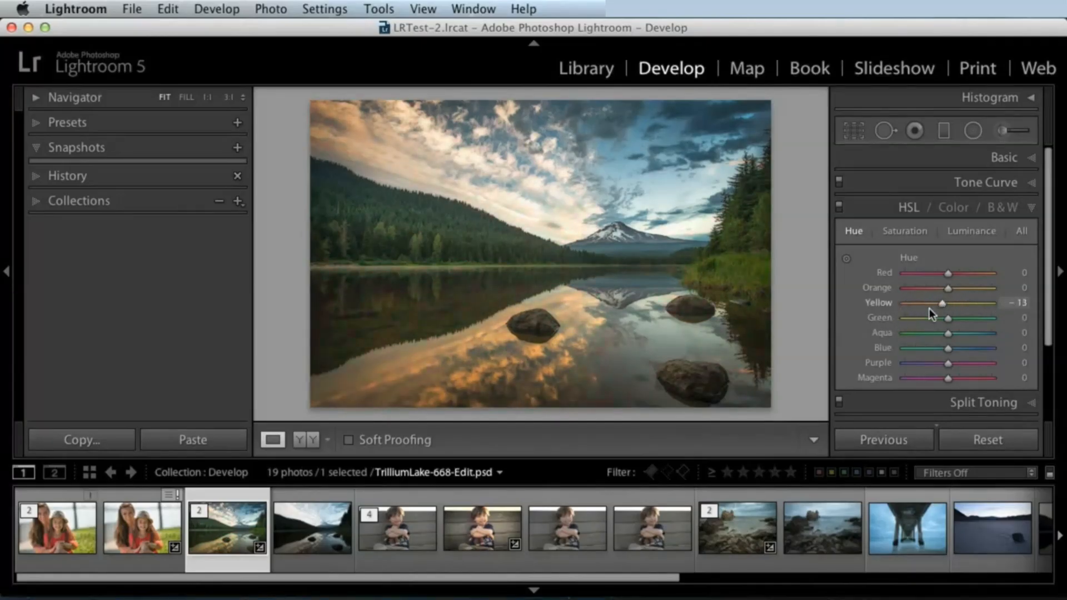
double_click(885, 304)
drag(951, 286, 892, 278)
double_click(889, 274)
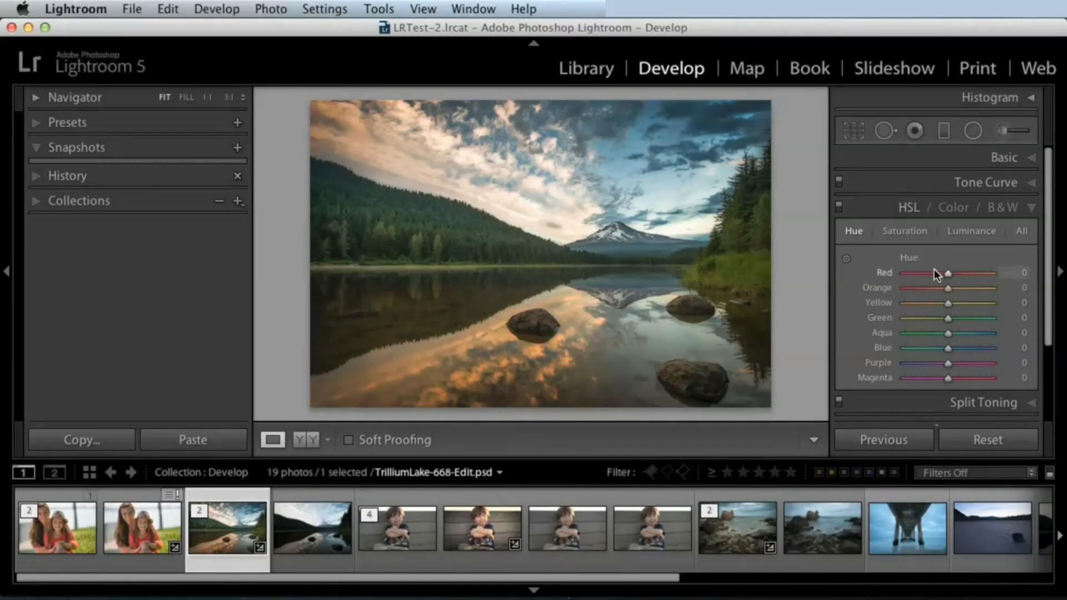
Switch to the portrait MJK_4760.jpg, try a Red hue of +36, and reset it to 0
click(143, 528)
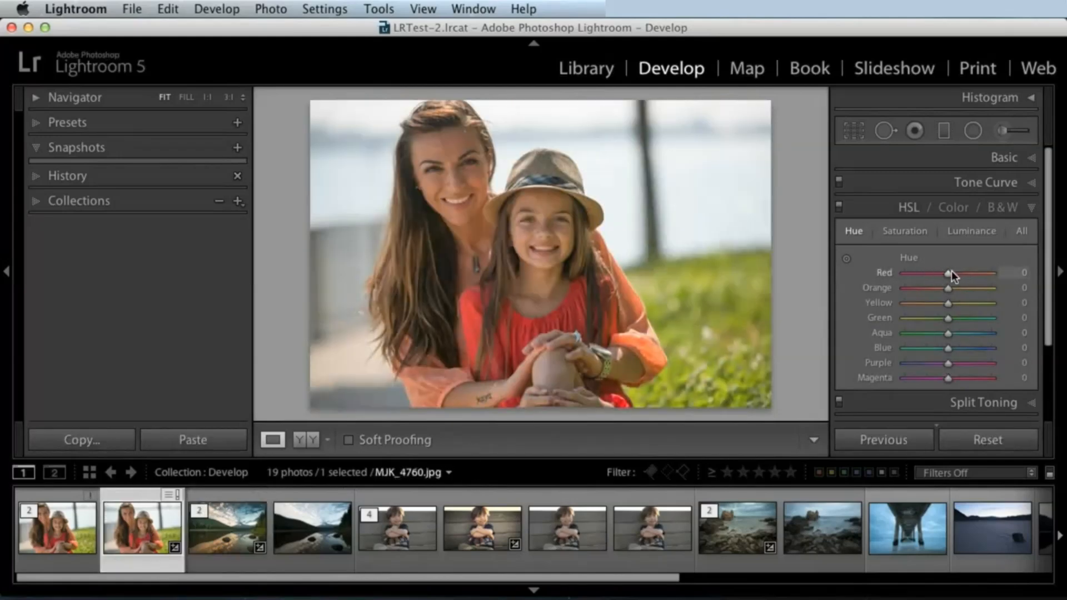
drag(951, 272, 883, 274)
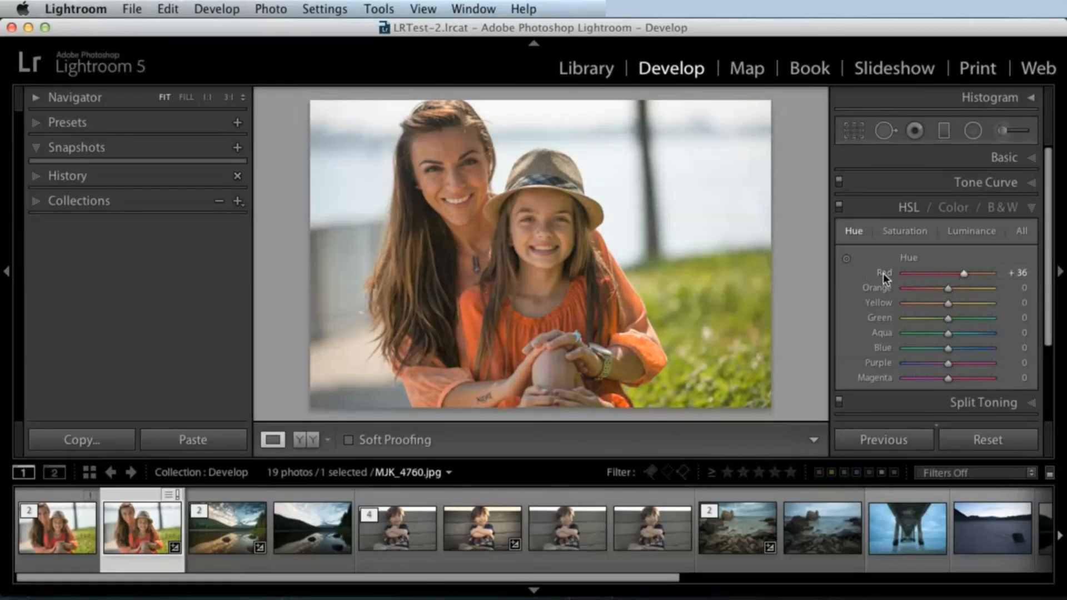
double_click(885, 272)
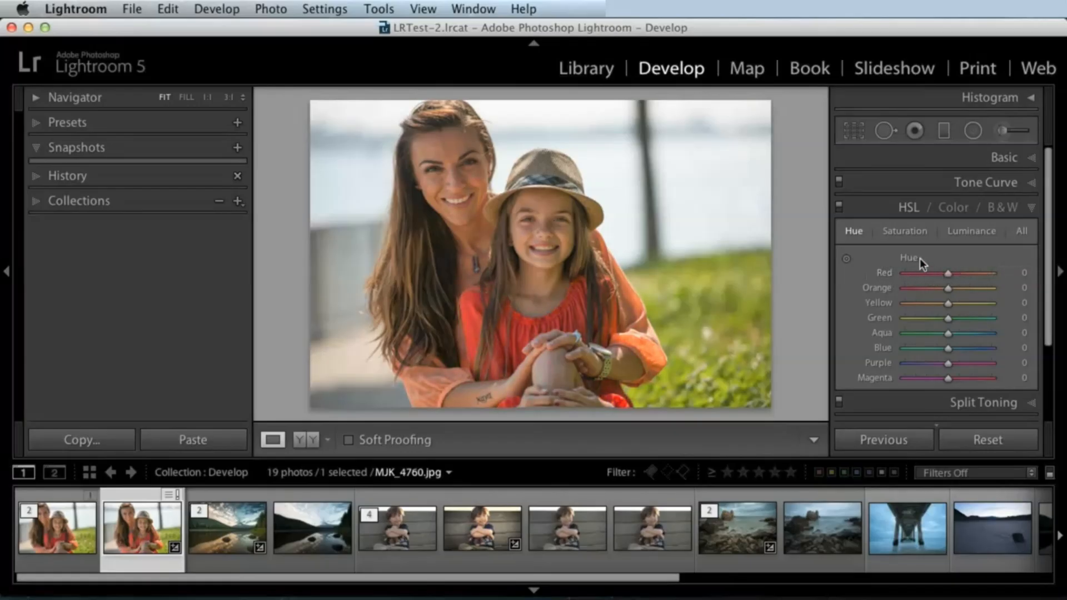
In TrilliumLake-668-Edit.psd, set the Aqua saturation to +47 and Blue to +41, and try Yellow at -35 before resetting it
click(905, 230)
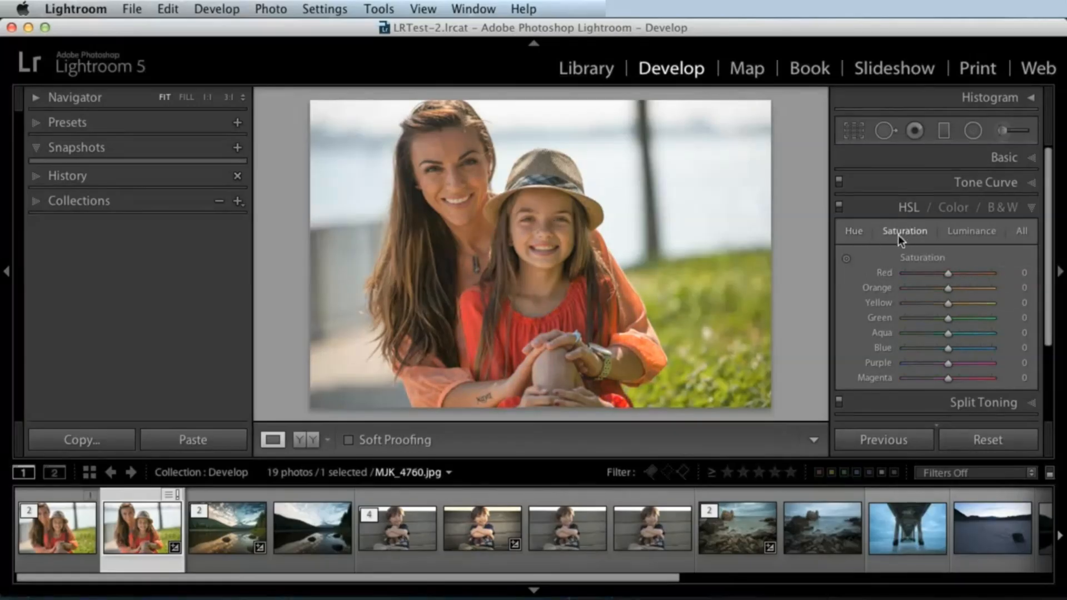
click(220, 535)
drag(948, 333, 966, 348)
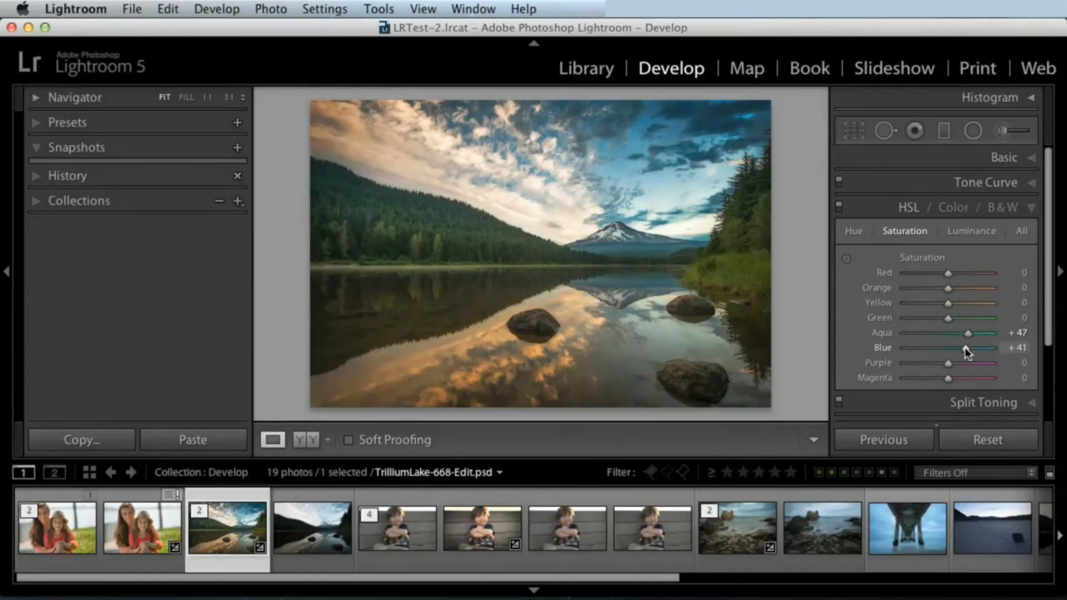
mouse_move(947, 303)
mouse_down()
mouse_move(907, 305)
mouse_move(933, 302)
mouse_move(925, 318)
mouse_move(944, 318)
mouse_up()
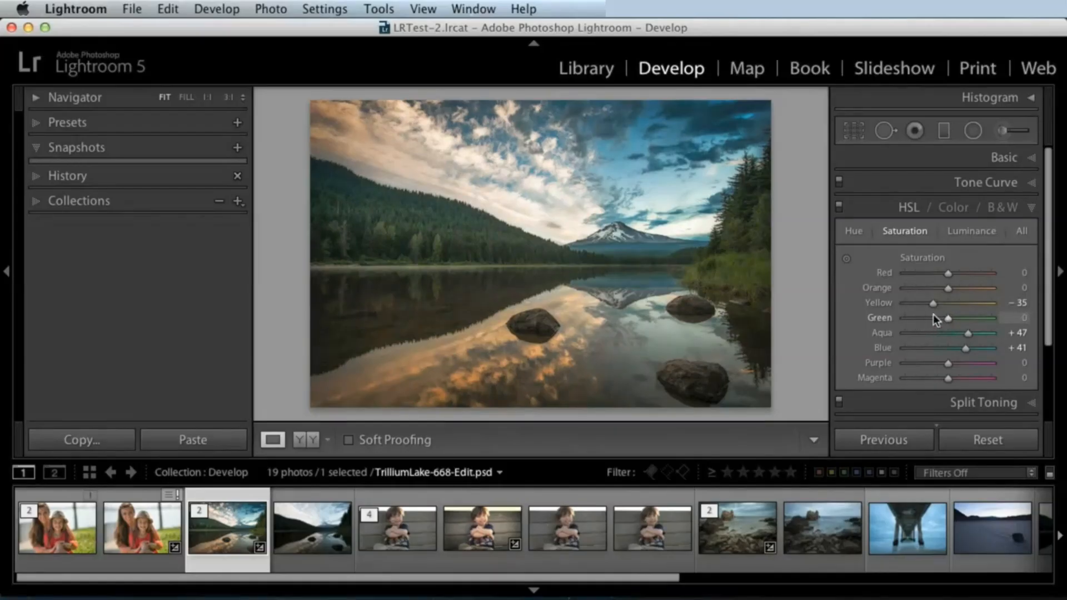
double_click(935, 303)
Set the Luminance of Orange to -50, Yellow +55, Green +62, Aqua +12 and Blue +12, and activate the targeted Luminance adjustment tool
click(966, 229)
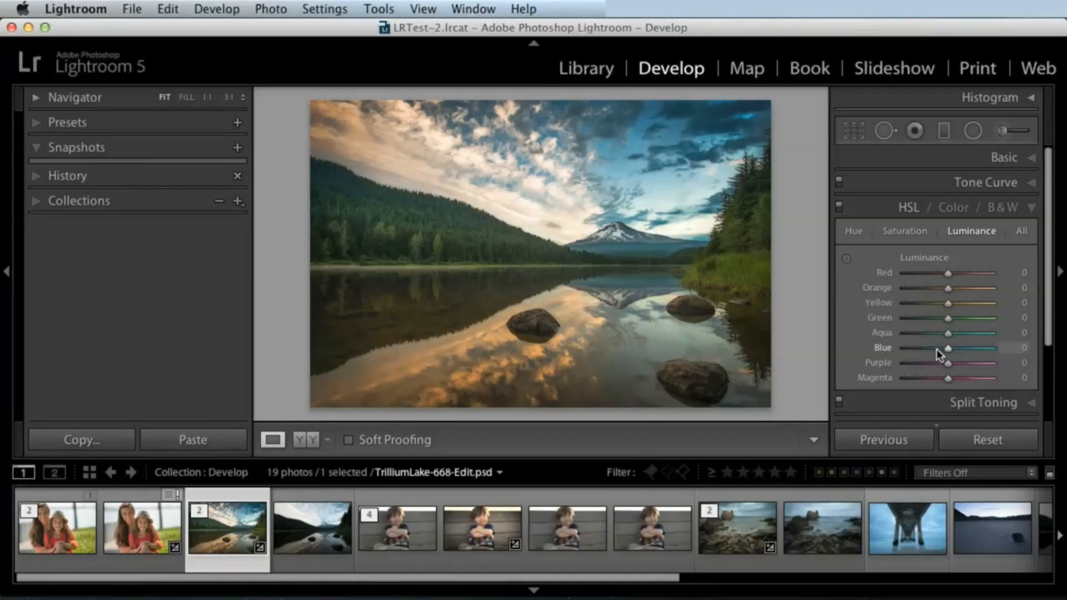
drag(947, 348, 982, 347)
drag(921, 334, 929, 288)
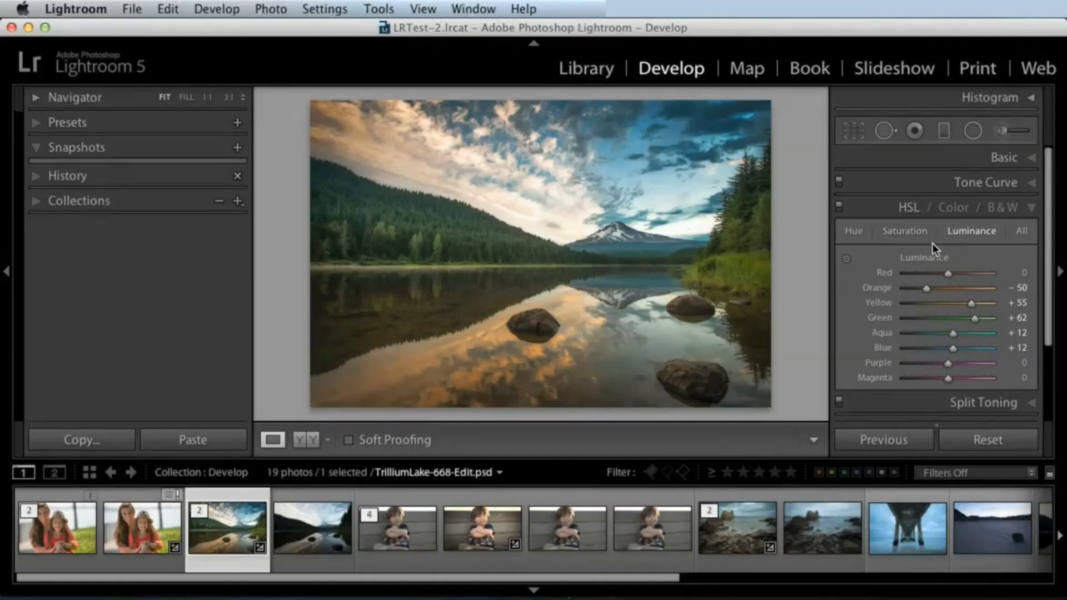
click(847, 259)
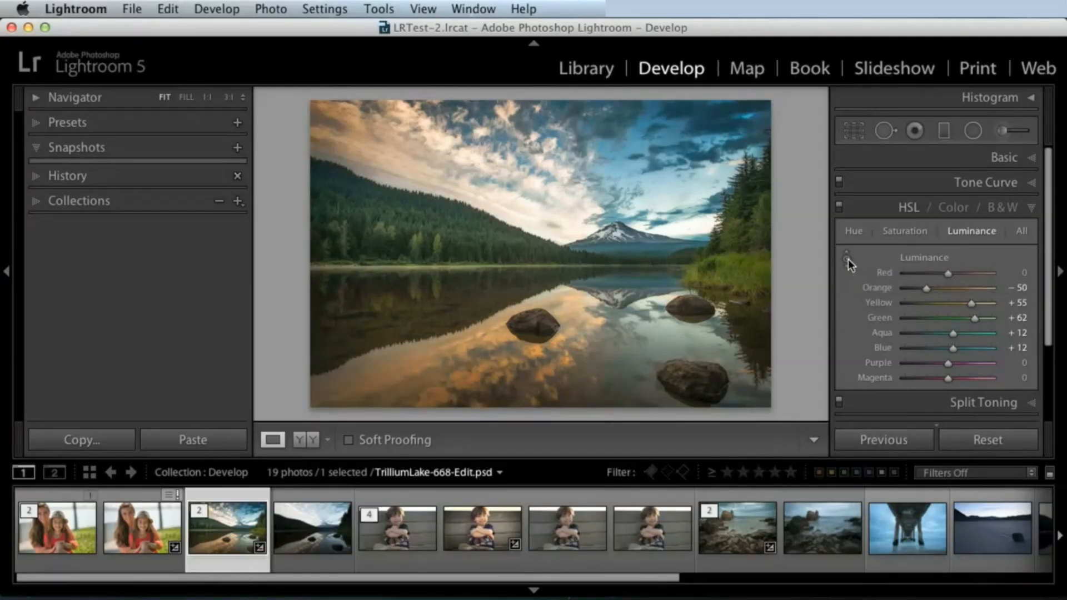
Reset the Yellow and Green luminance, then all remaining Luminance sliders, and all Saturation sliders
double_click(885, 304)
double_click(883, 314)
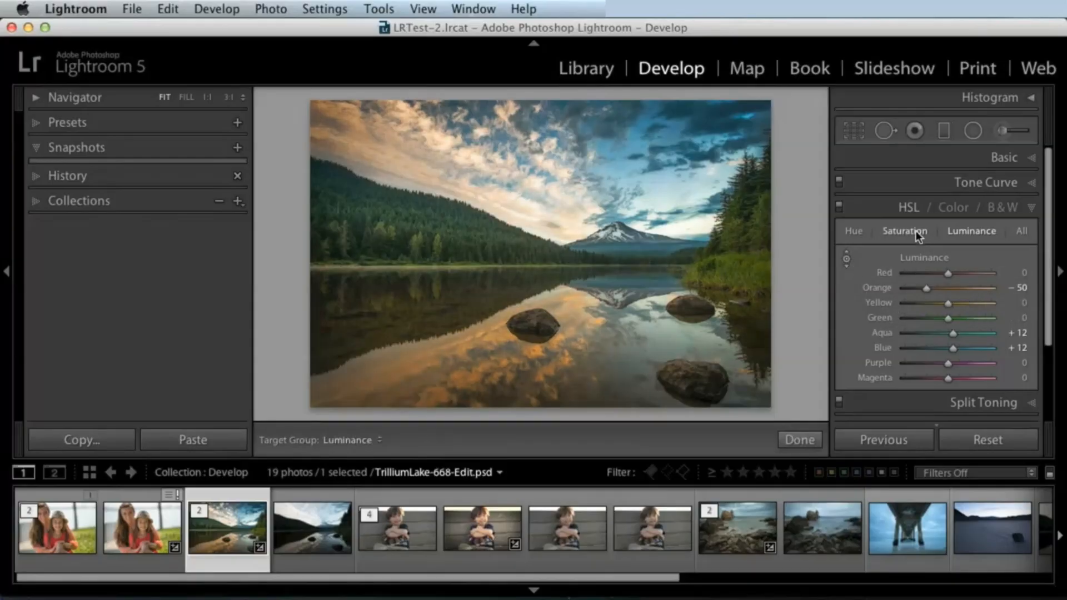
click(881, 289)
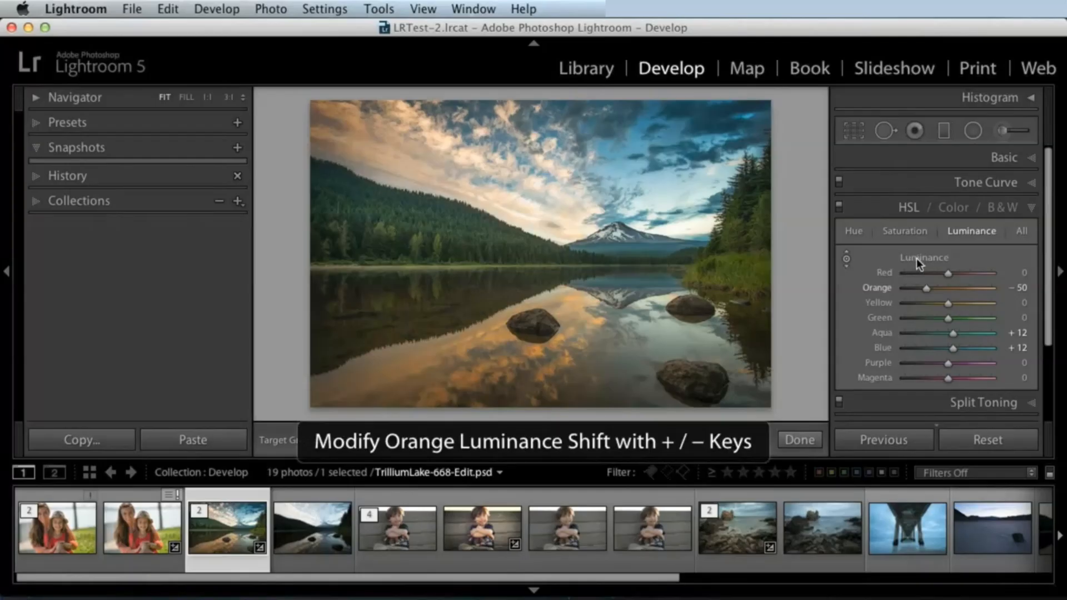
double_click(915, 258)
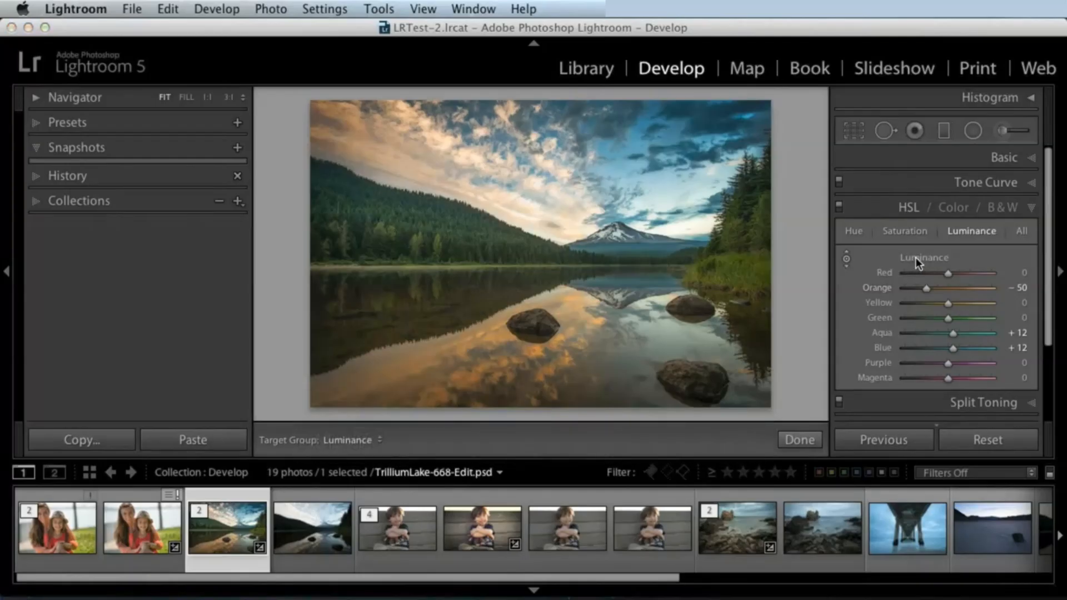
click(910, 231)
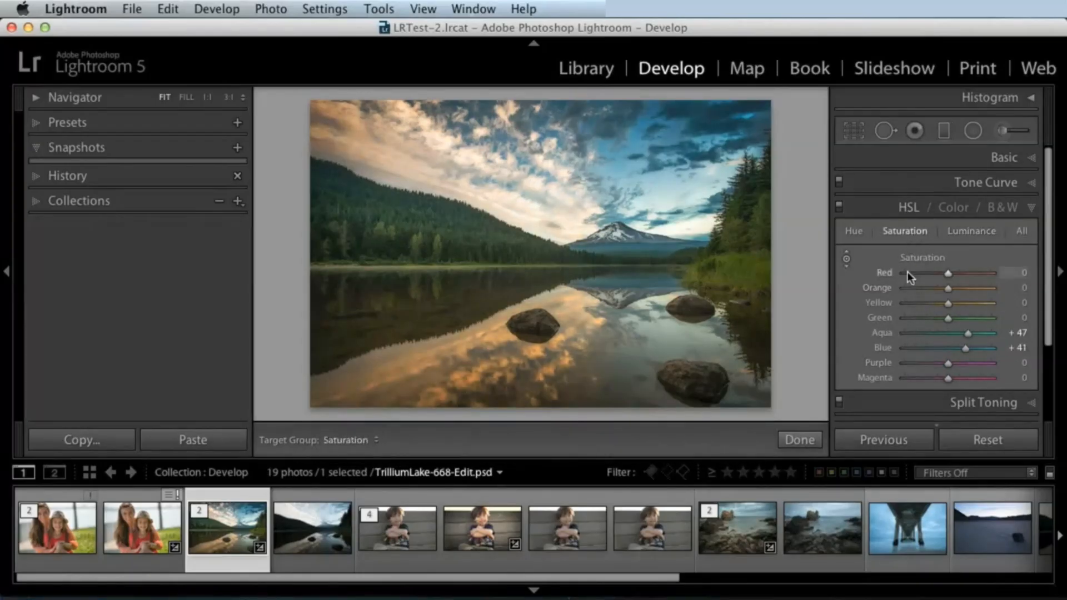
double_click(919, 258)
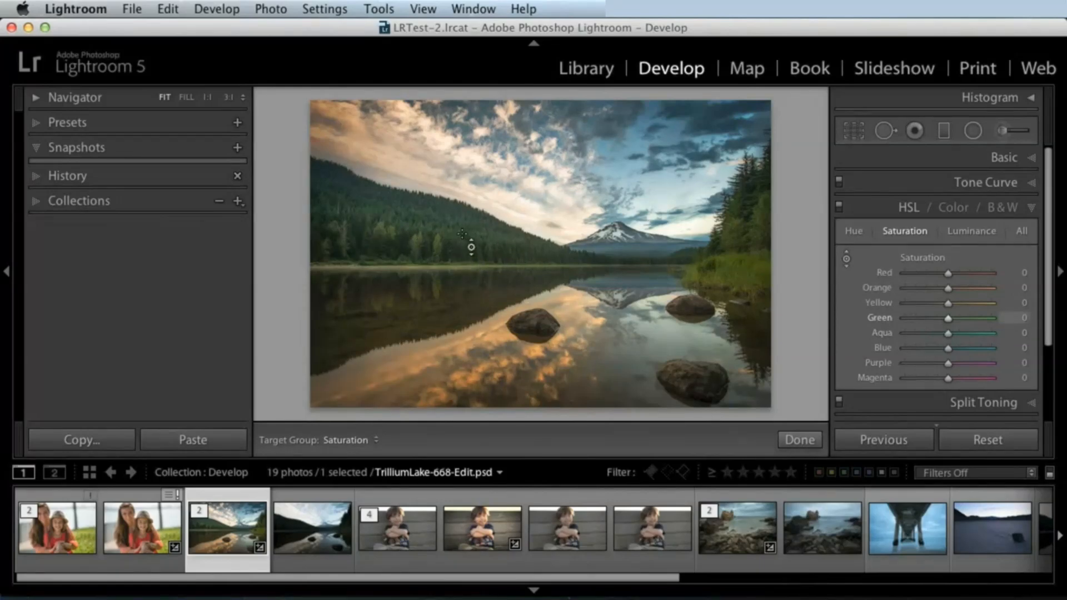
Use the targeted adjustment tool on the photo to set saturation to Yellow +7, Green +18, Aqua +47 and Blue +57, and deactivate the tool
drag(467, 245, 467, 205)
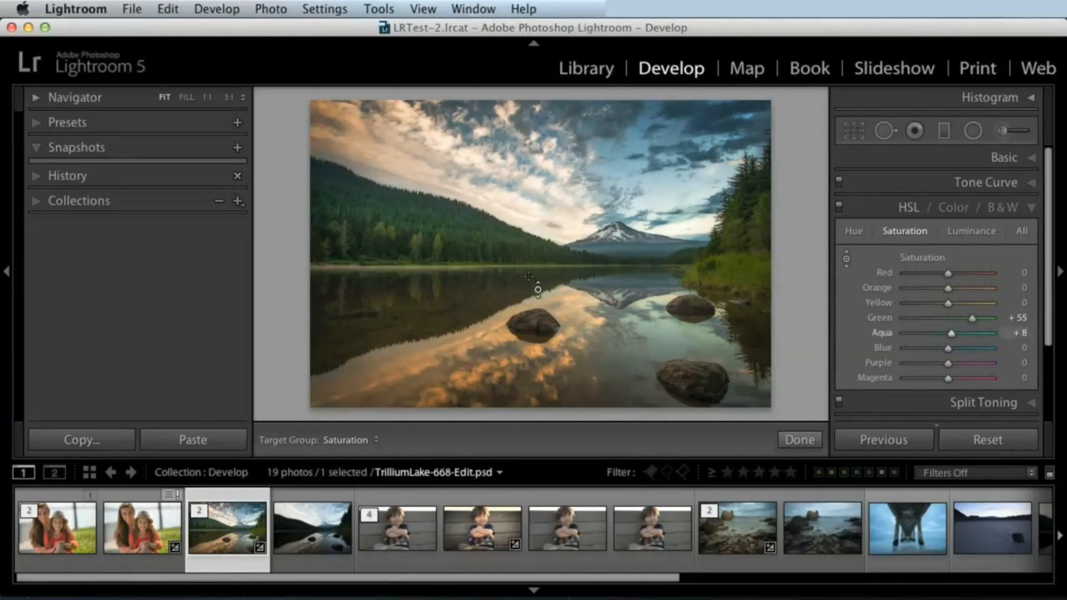
drag(425, 264, 426, 307)
drag(912, 303, 956, 318)
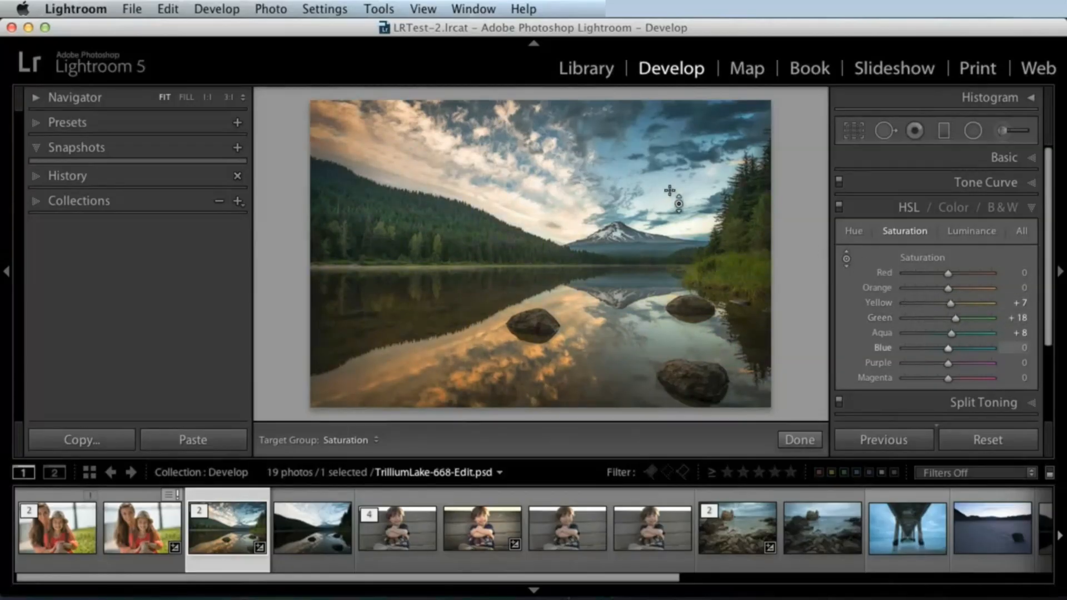
mouse_move(673, 201)
mouse_down()
mouse_move(673, 189)
mouse_move(672, 214)
mouse_move(672, 173)
mouse_move(671, 183)
mouse_up()
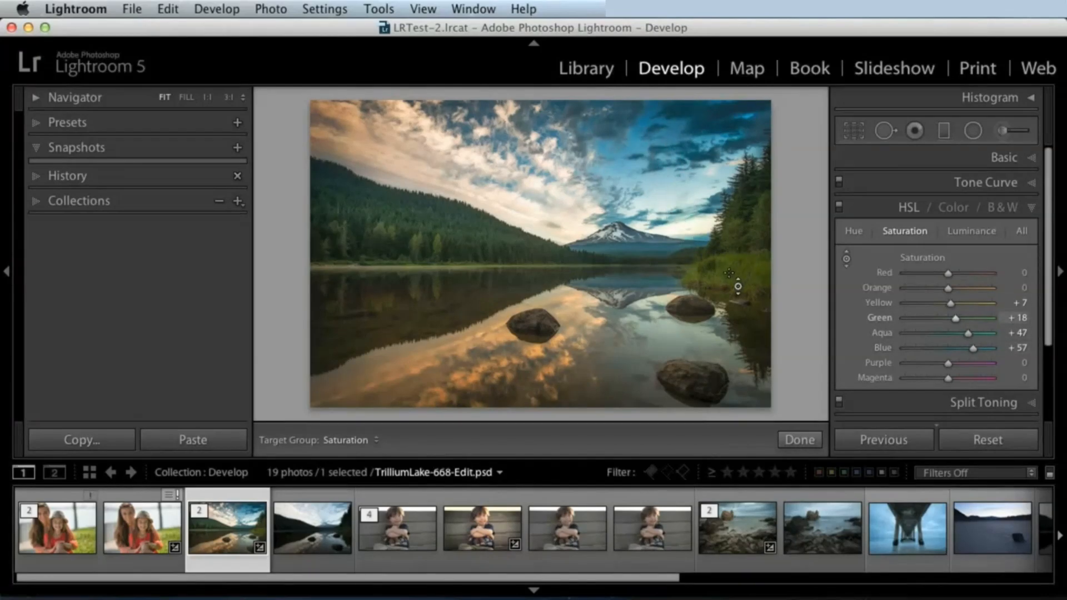
click(846, 259)
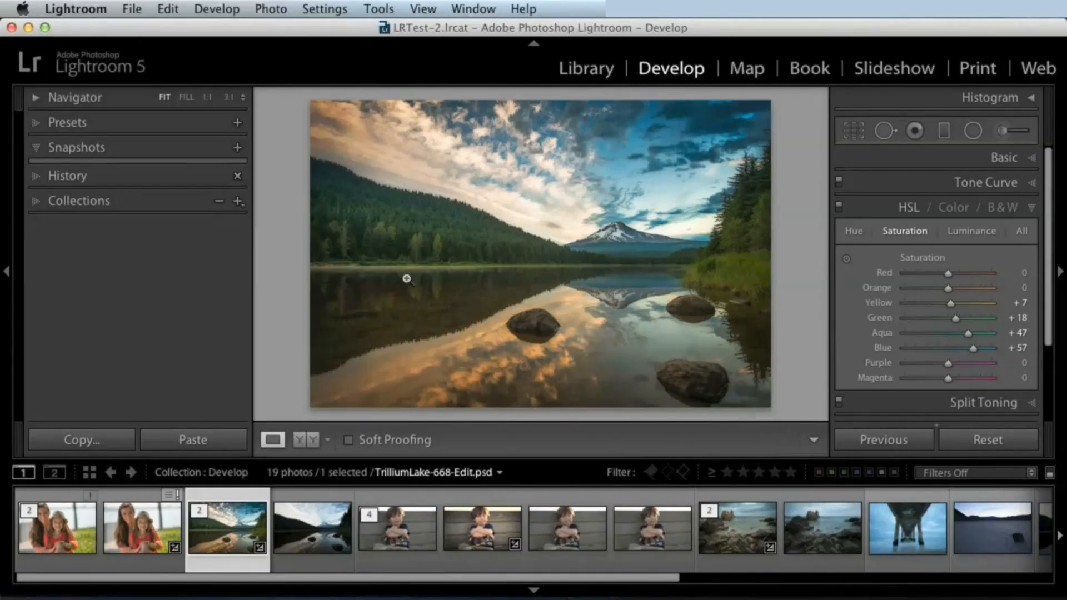
click(847, 258)
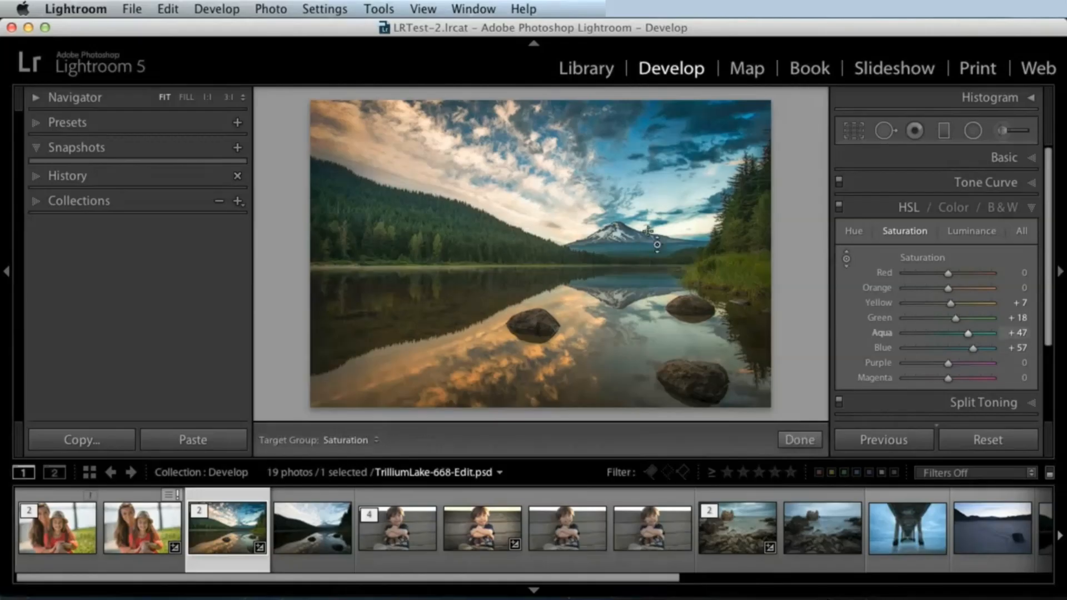
click(846, 258)
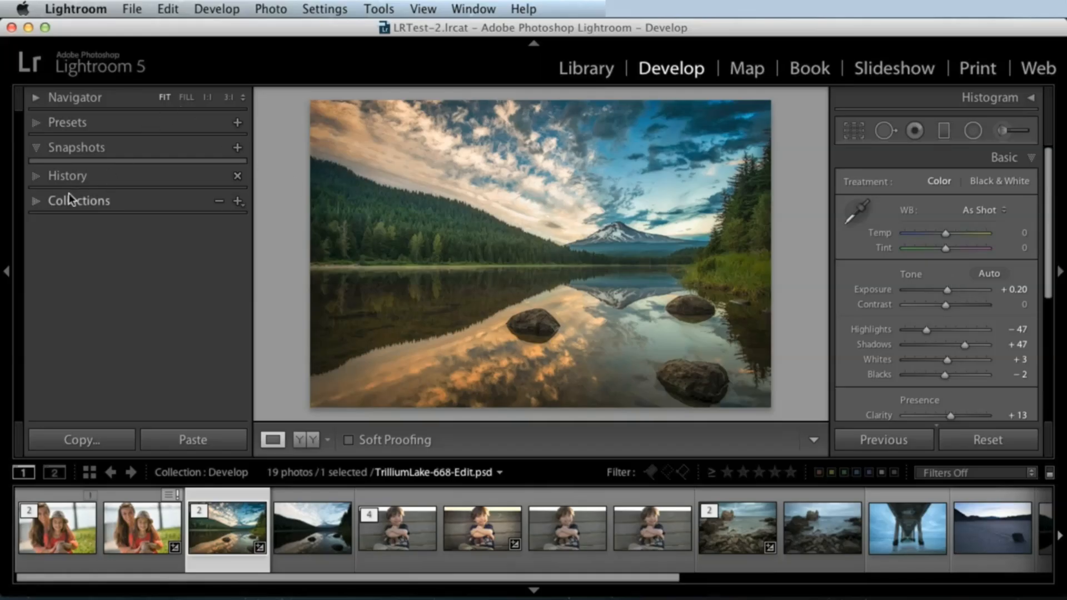
Open the lake photo's edit history and look through the recorded adjustments
click(68, 176)
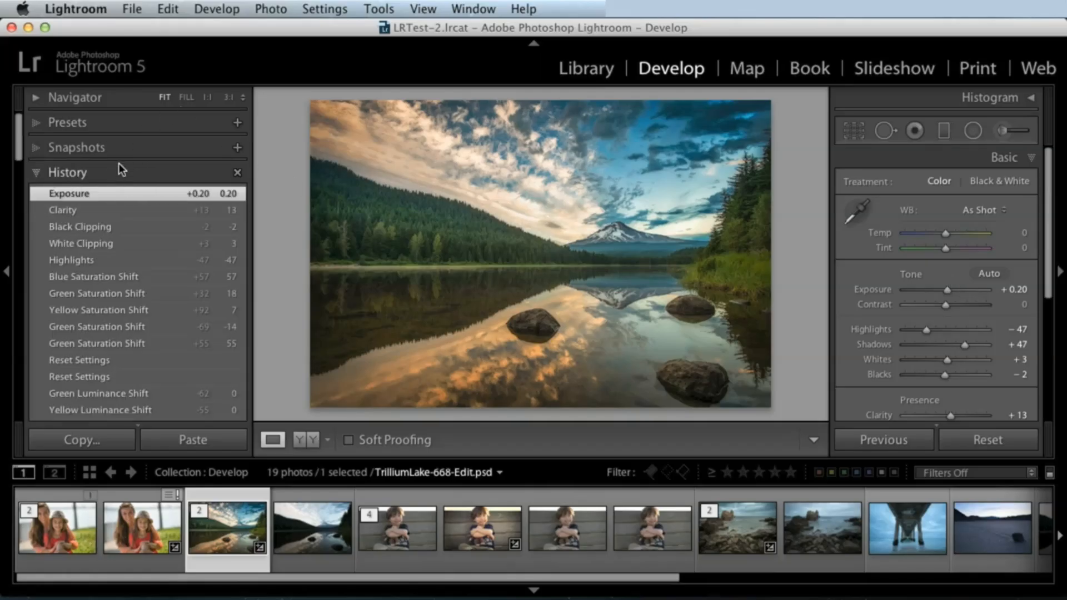
mouse_move(19, 143)
mouse_down()
mouse_move(30, 309)
mouse_move(20, 408)
mouse_move(18, 148)
mouse_move(31, 159)
mouse_up()
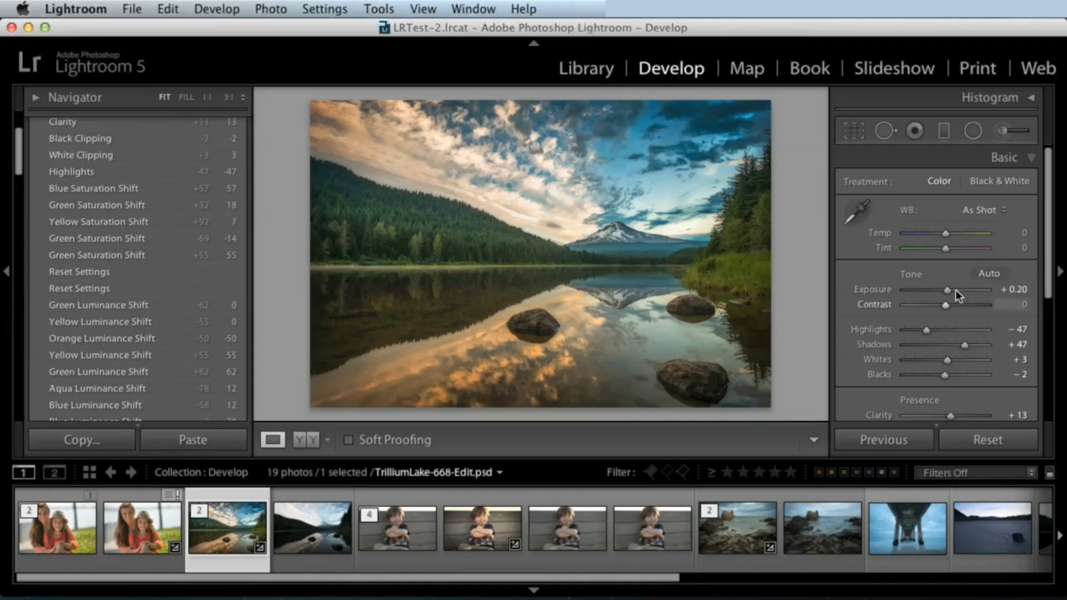
drag(19, 170, 19, 148)
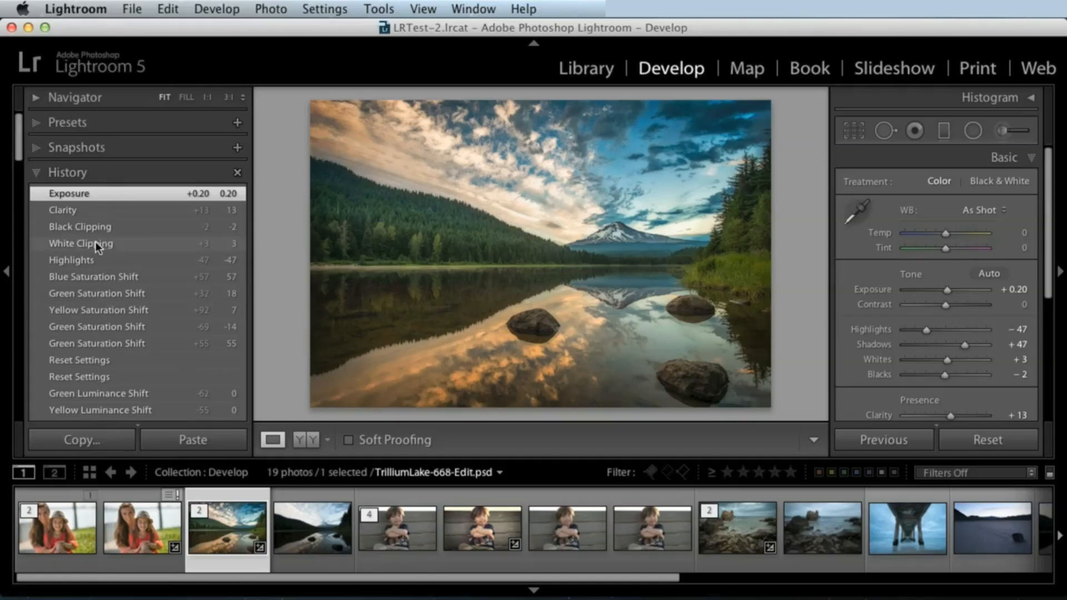
Step back through the history states from Clarity to the earlier Reset Settings, and return to the latest Exposure state
click(104, 210)
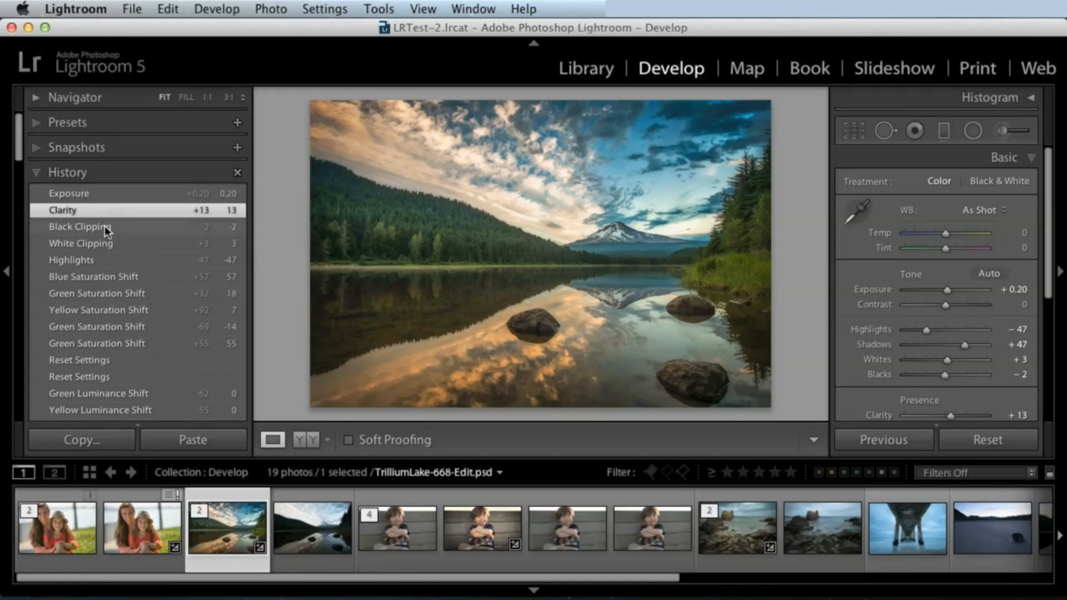
click(105, 225)
click(106, 243)
click(105, 260)
click(105, 276)
click(105, 293)
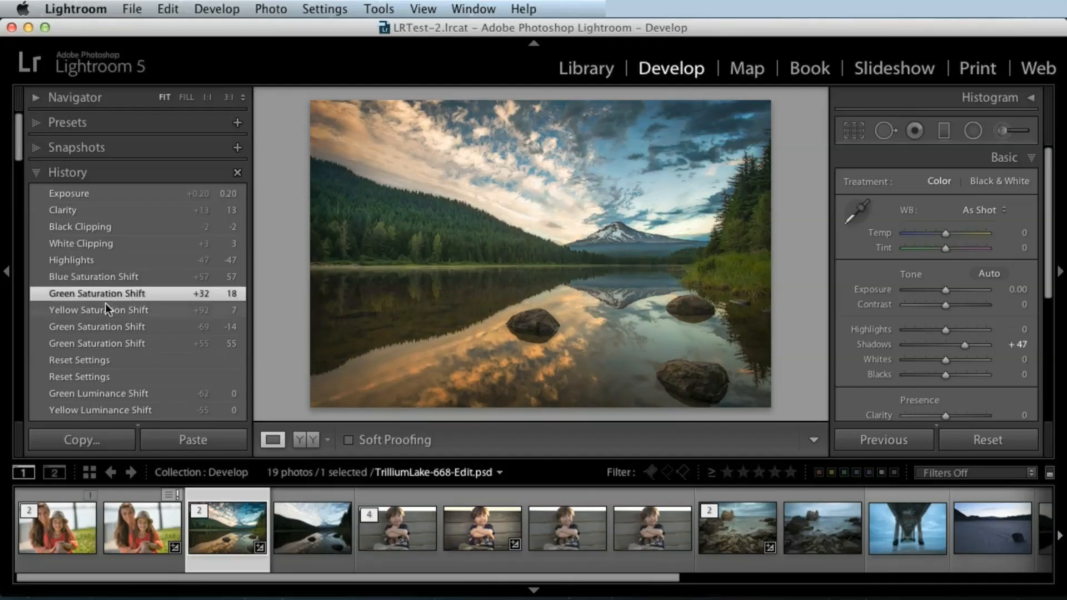
click(105, 310)
click(104, 327)
click(105, 344)
click(103, 360)
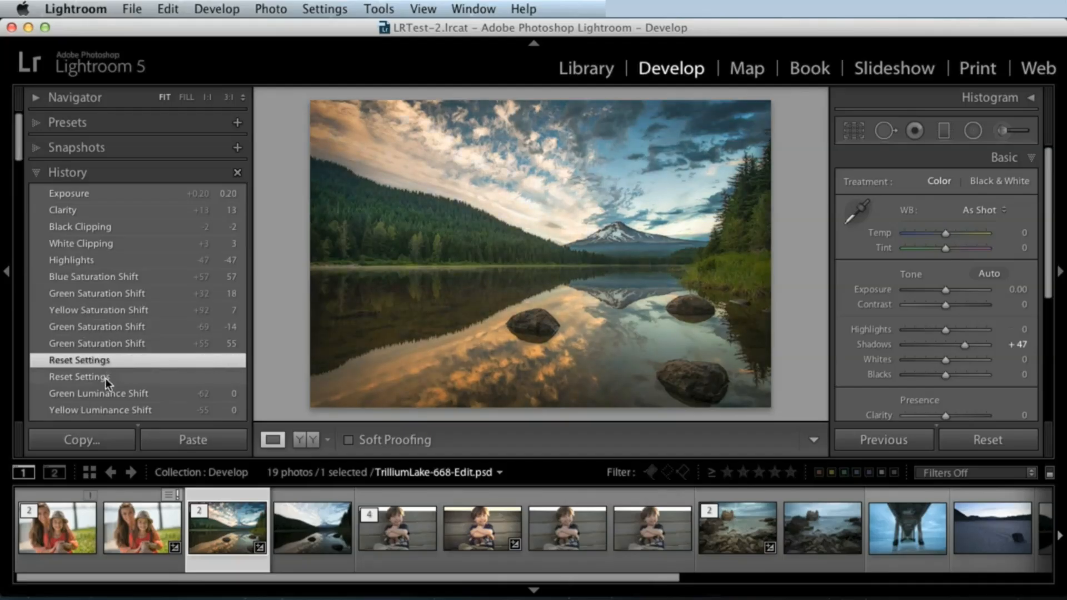
click(106, 378)
click(109, 363)
click(110, 343)
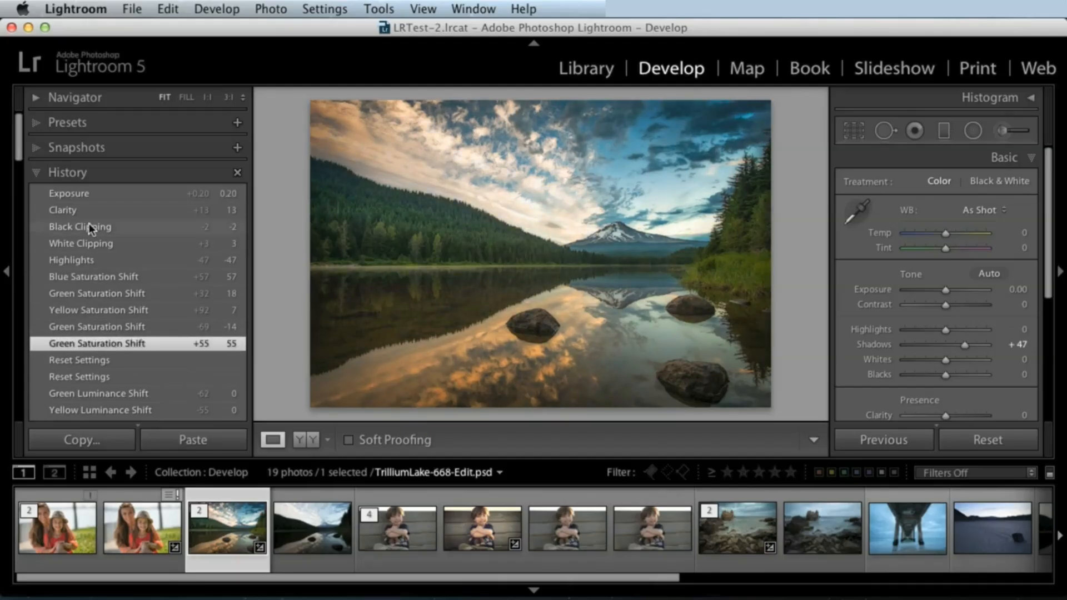
click(89, 194)
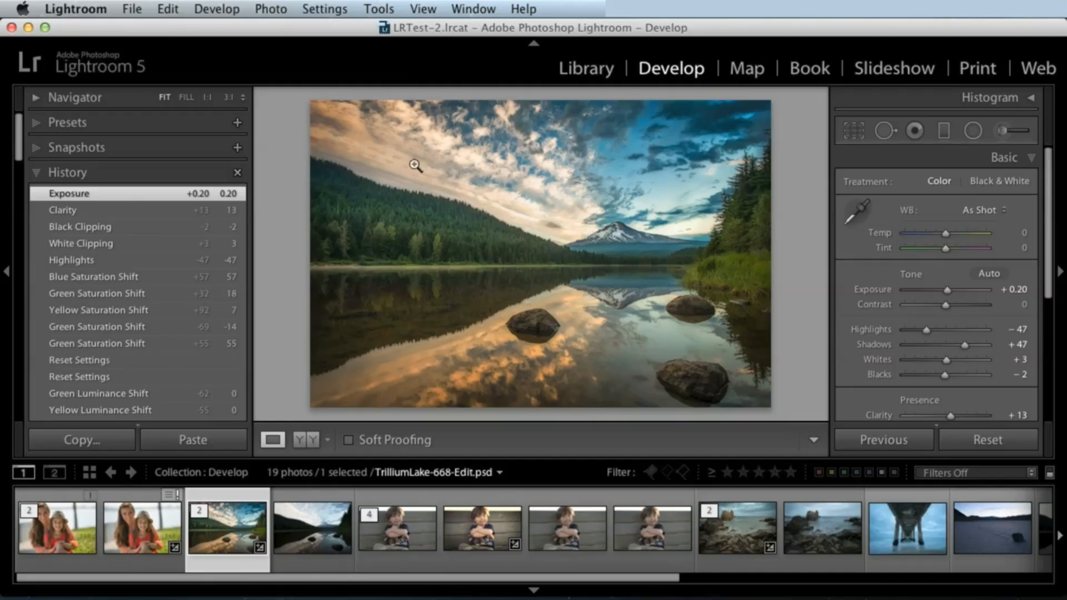
scroll(22, 165, down, 10)
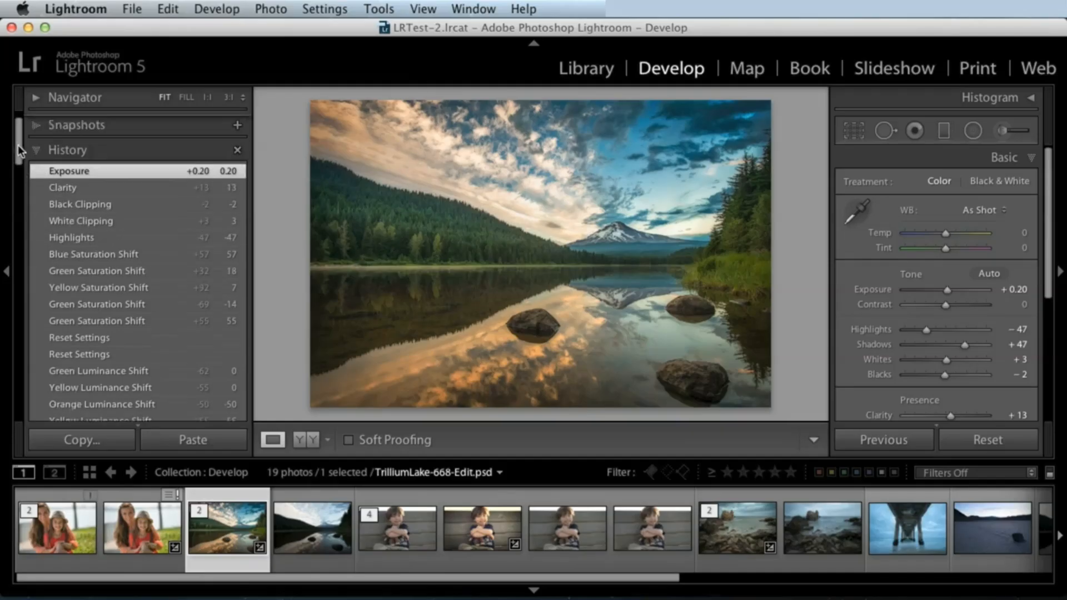
drag(18, 178, 15, 142)
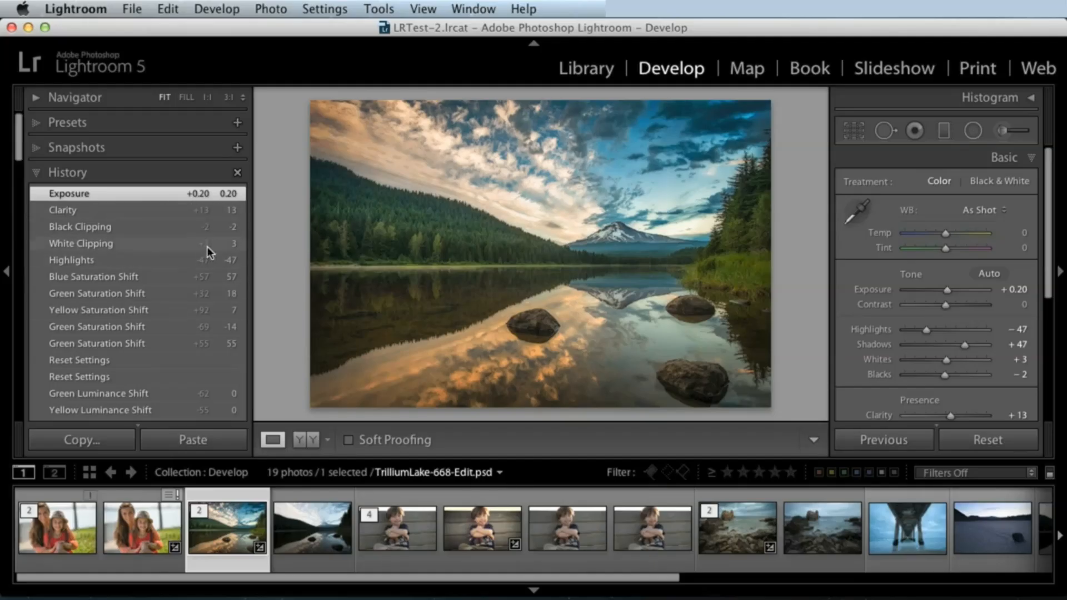
Examine the Metadata options in the Catalog Settings, including automatically writing changes into XMP, and close the dialog
click(76, 9)
click(101, 71)
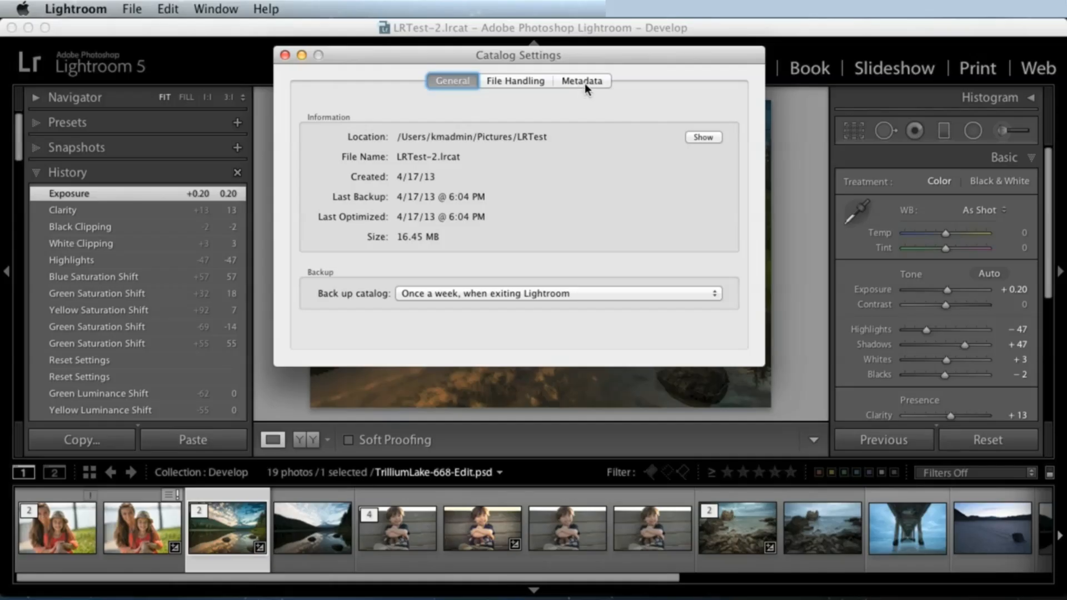
drag(518, 58, 524, 74)
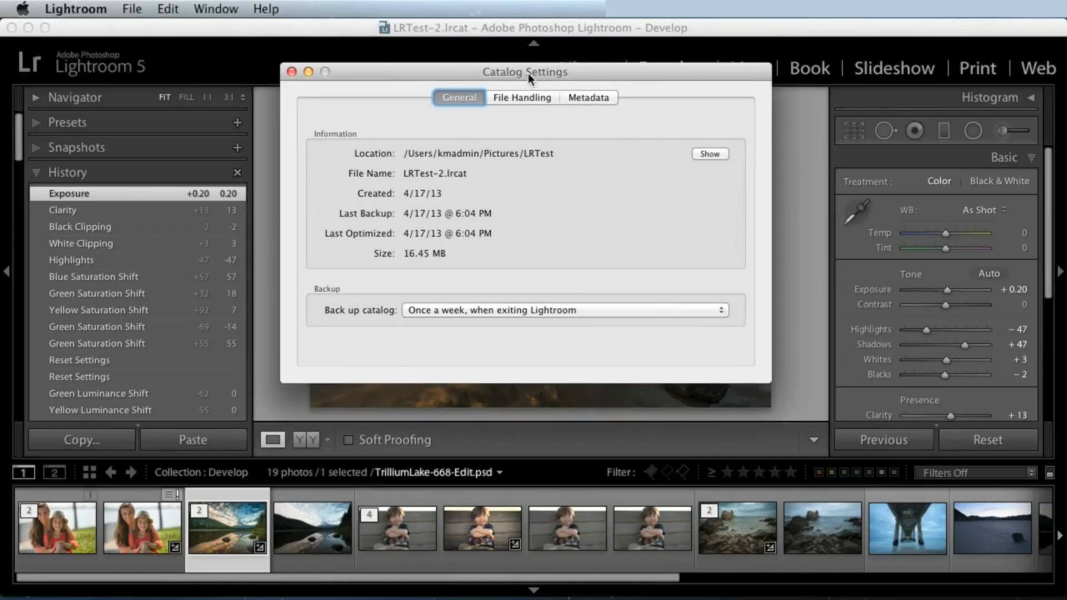
click(572, 98)
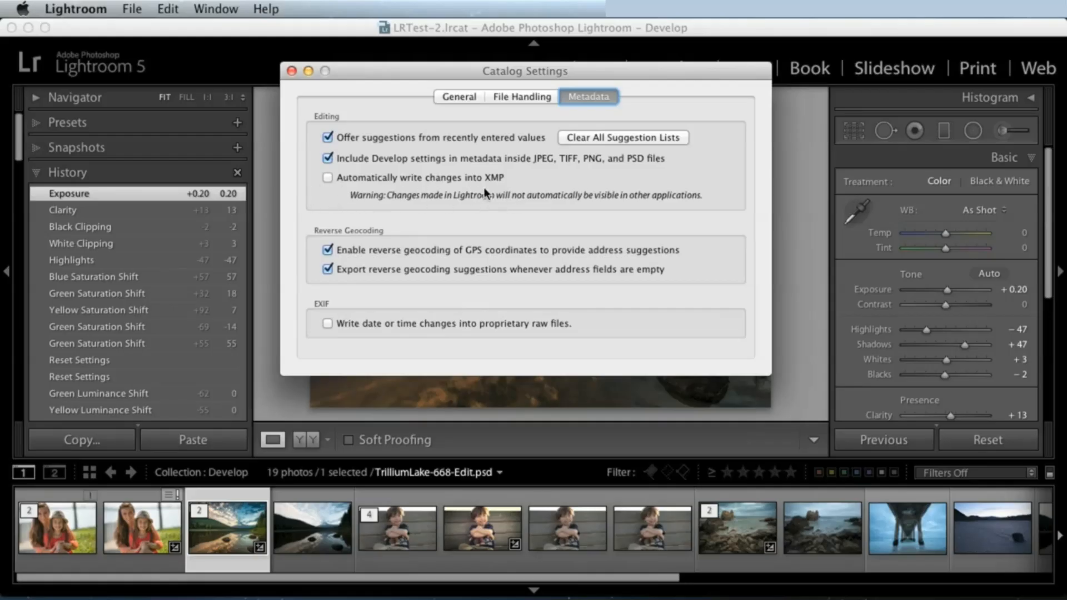
click(291, 71)
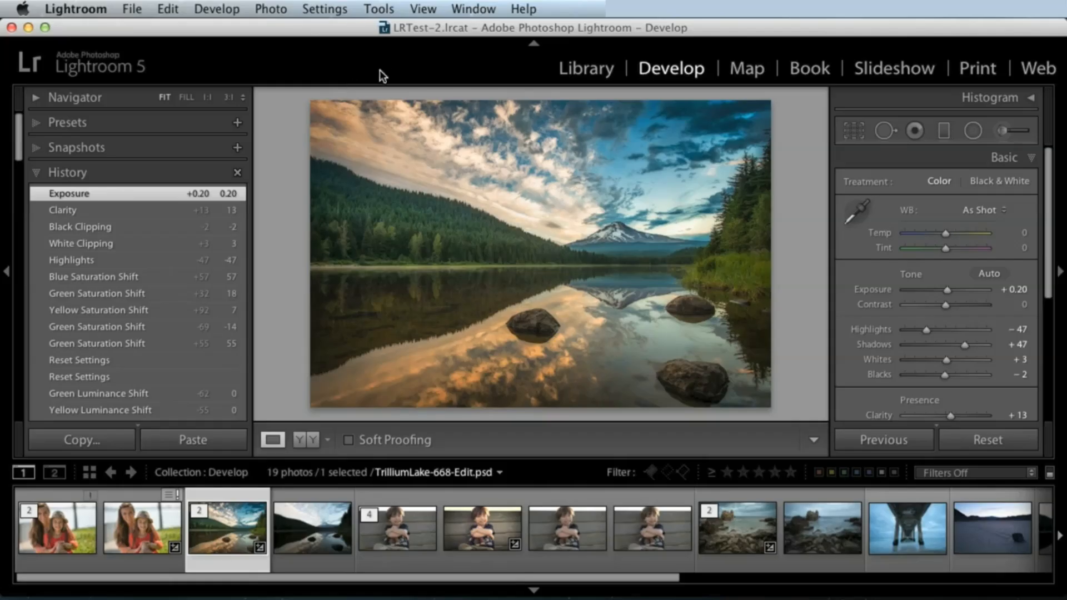
Collapse and reopen the photo's history list, and check the Undo command without running it
click(52, 176)
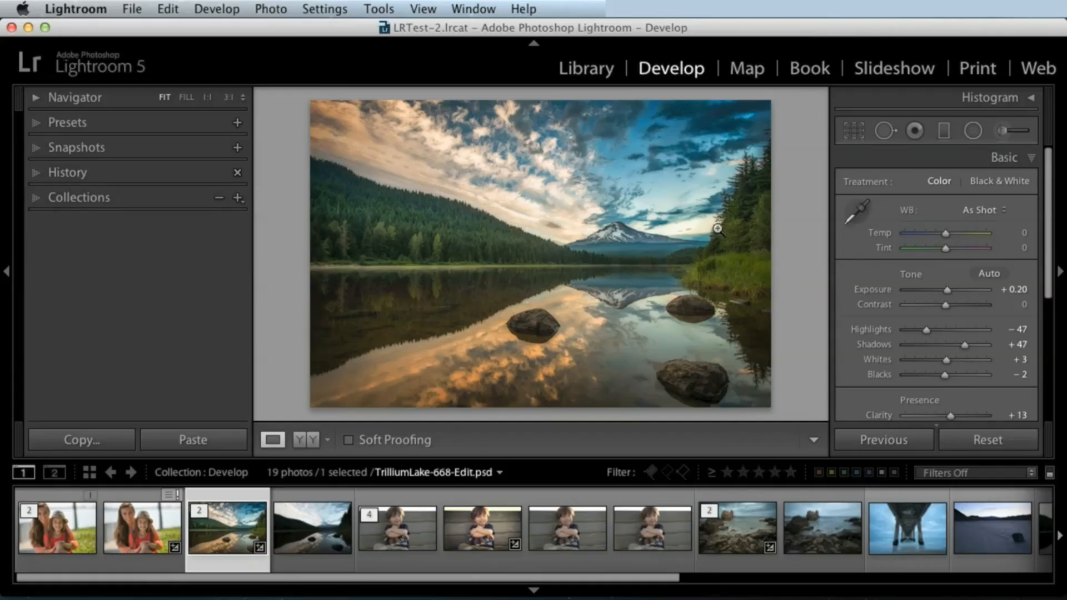
click(59, 171)
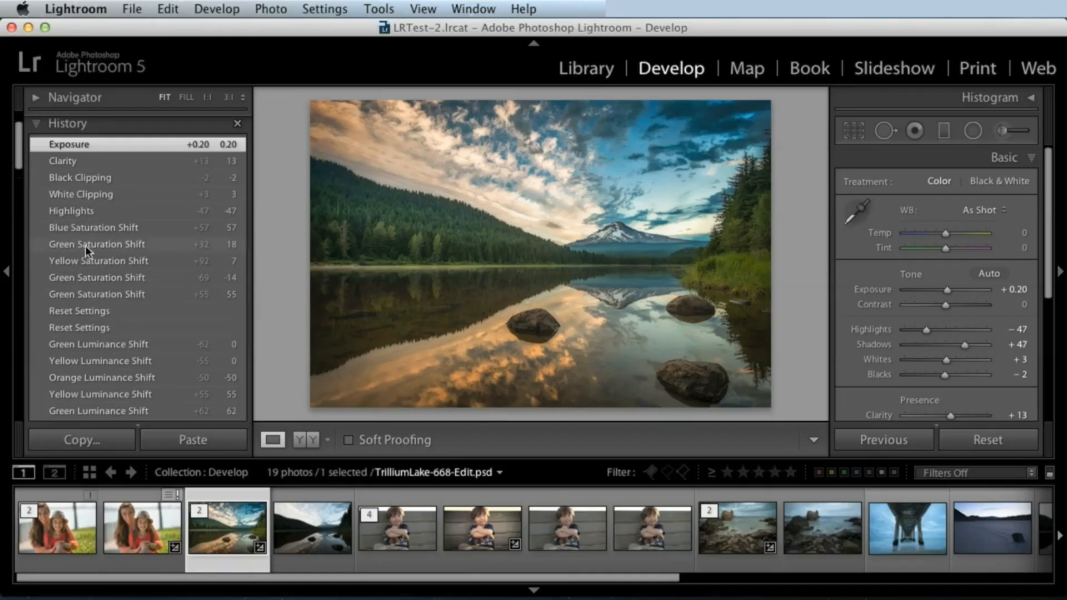
click(168, 10)
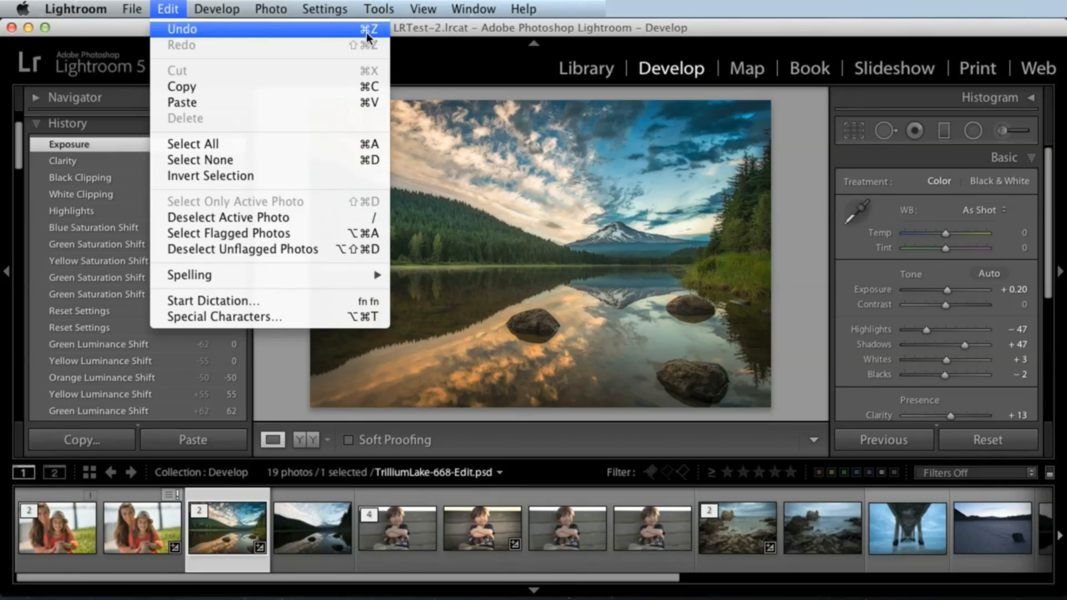
click(162, 10)
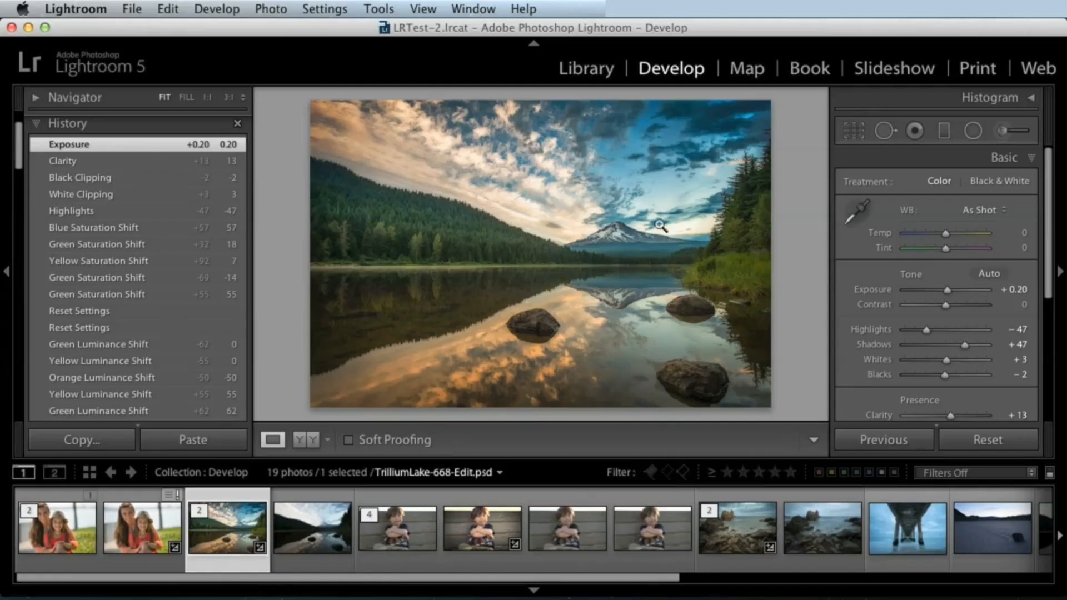
Reset all Develop settings of the lake photo, and restore the Exposure +0.20 state from the history
click(985, 439)
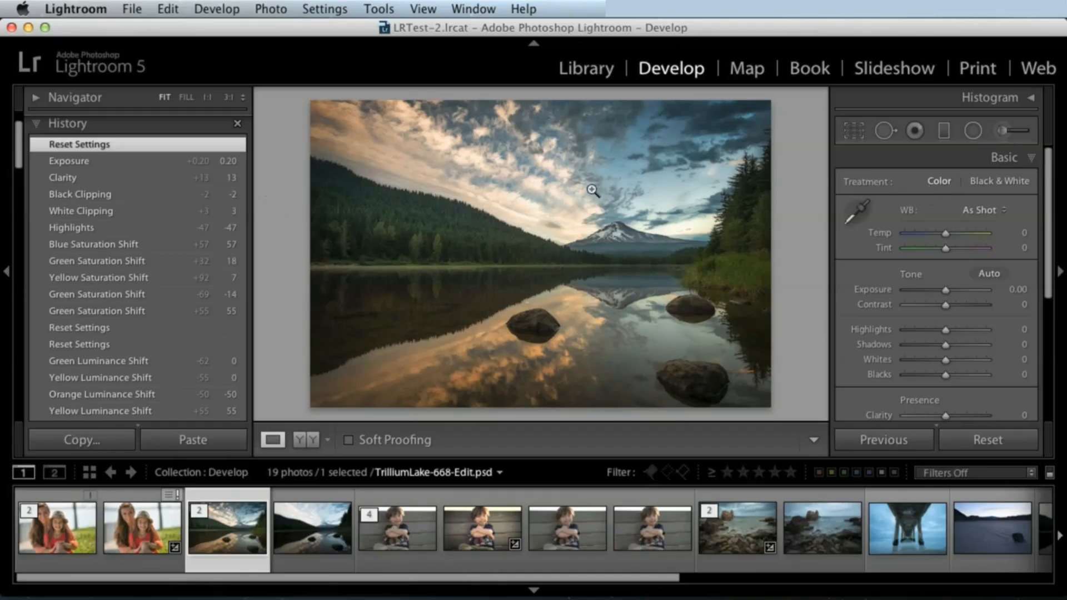
click(68, 162)
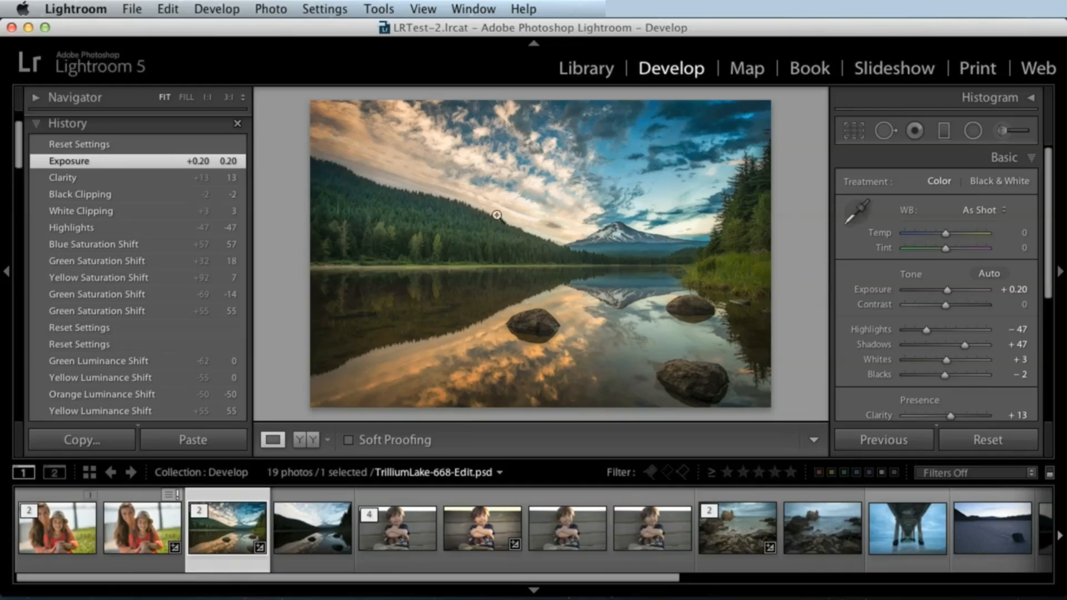
Set the lake photo's Exposure to +0.55, and check where the Export command is without exporting
click(136, 9)
click(136, 10)
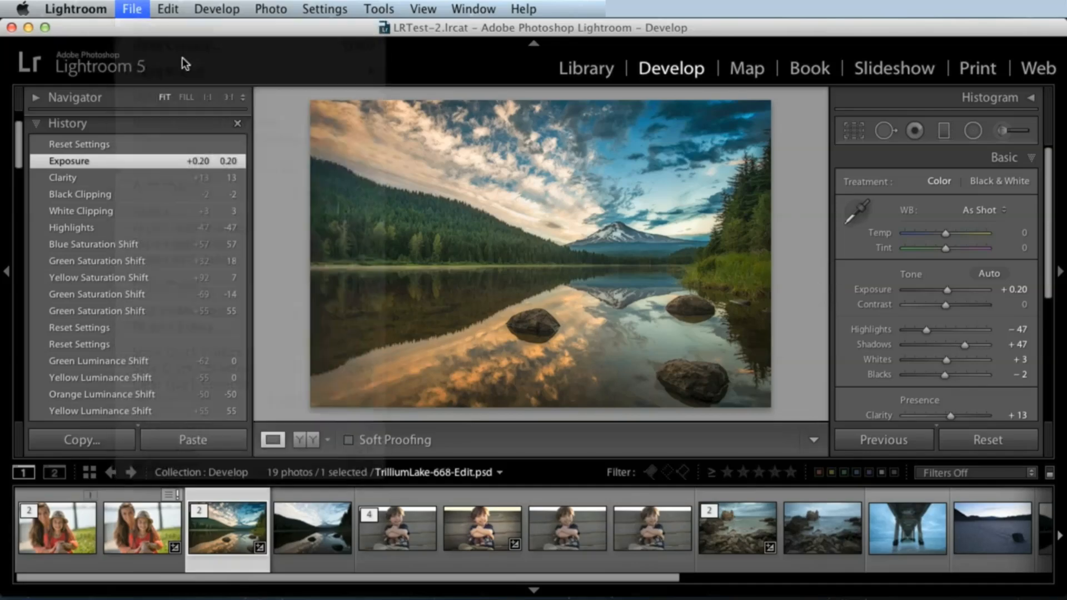
drag(955, 291, 958, 291)
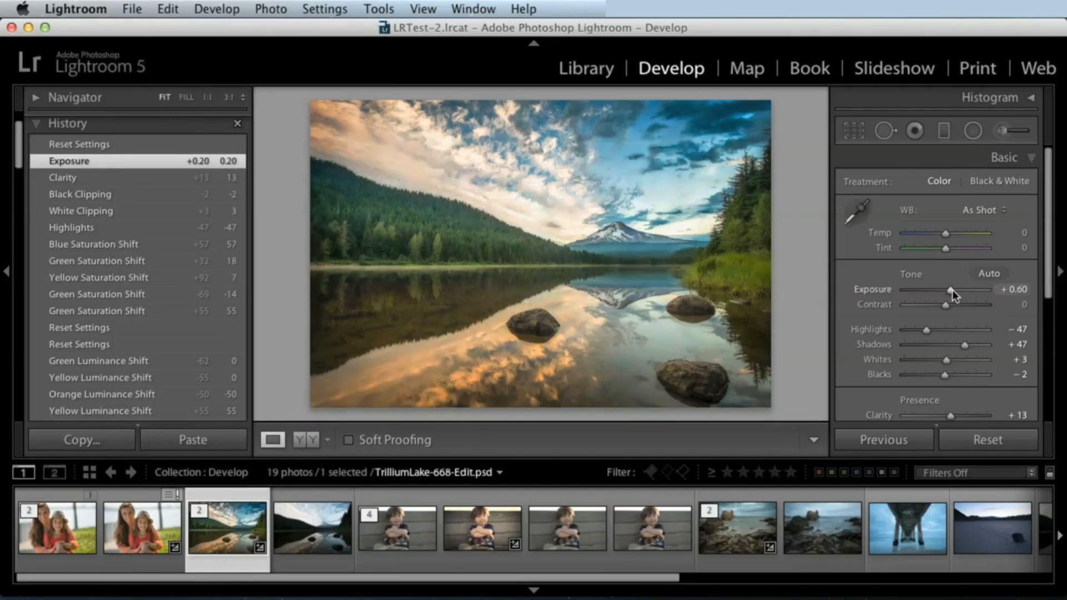
click(132, 8)
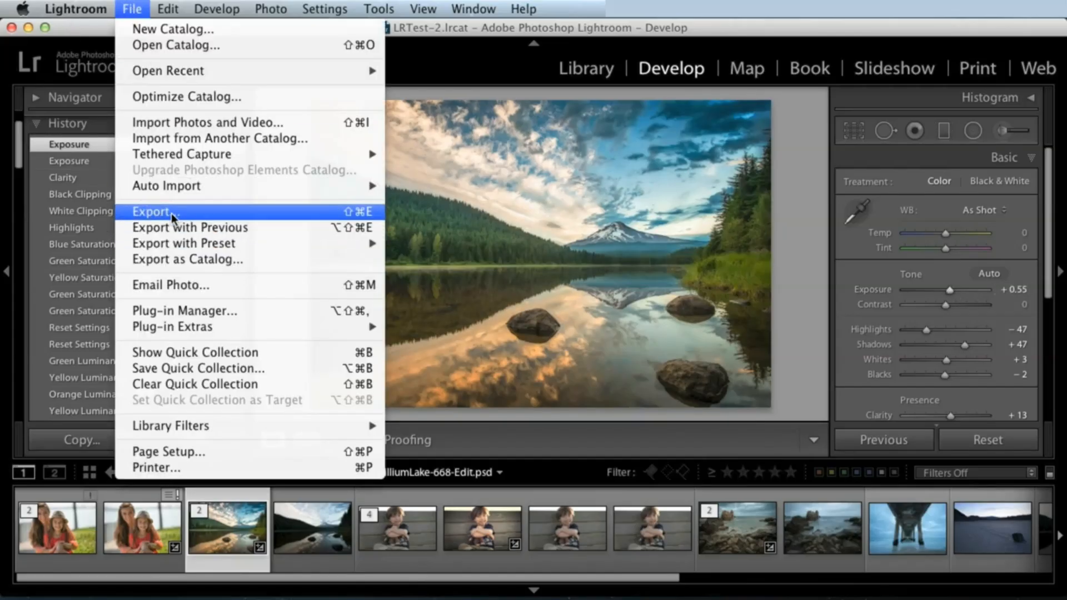
click(133, 8)
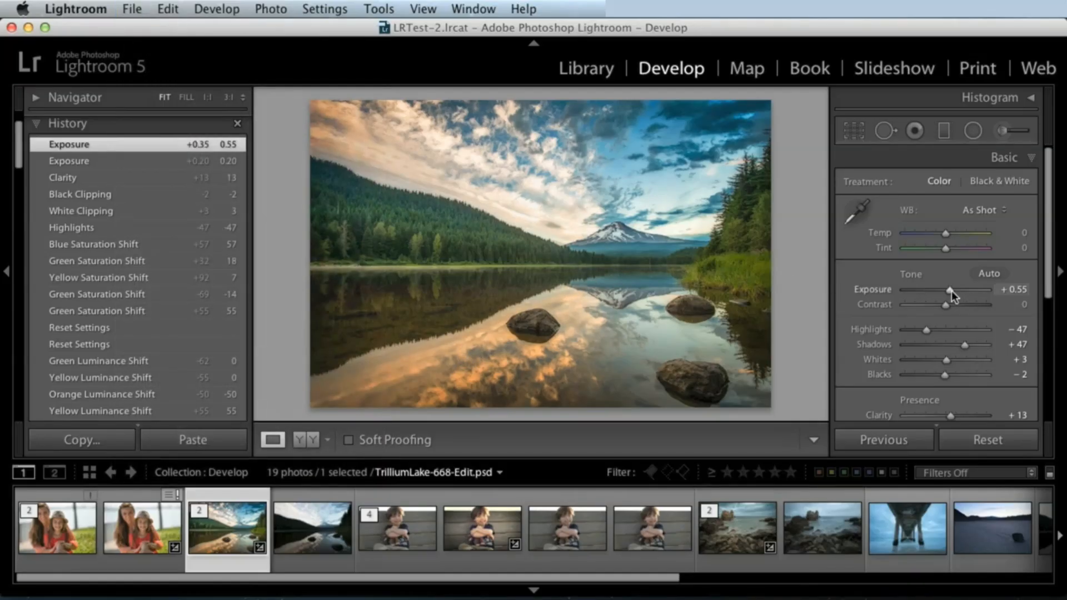
Try Exposure +0.20 and +0.40 on the lake photo, return it to 0.00, and reset all its Develop settings
drag(950, 290, 947, 291)
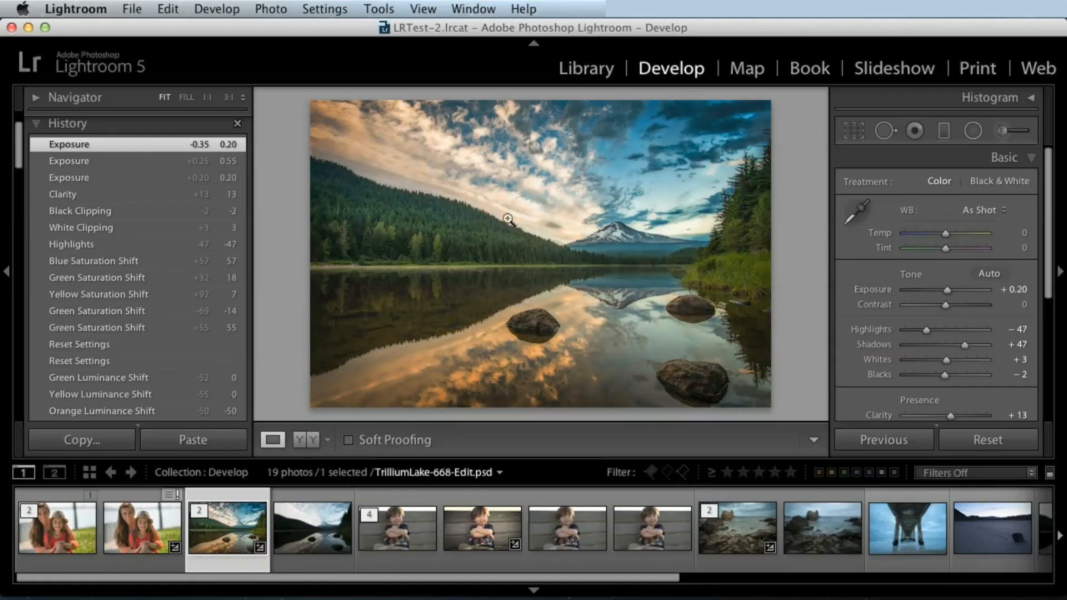
drag(934, 291, 937, 291)
double_click(881, 290)
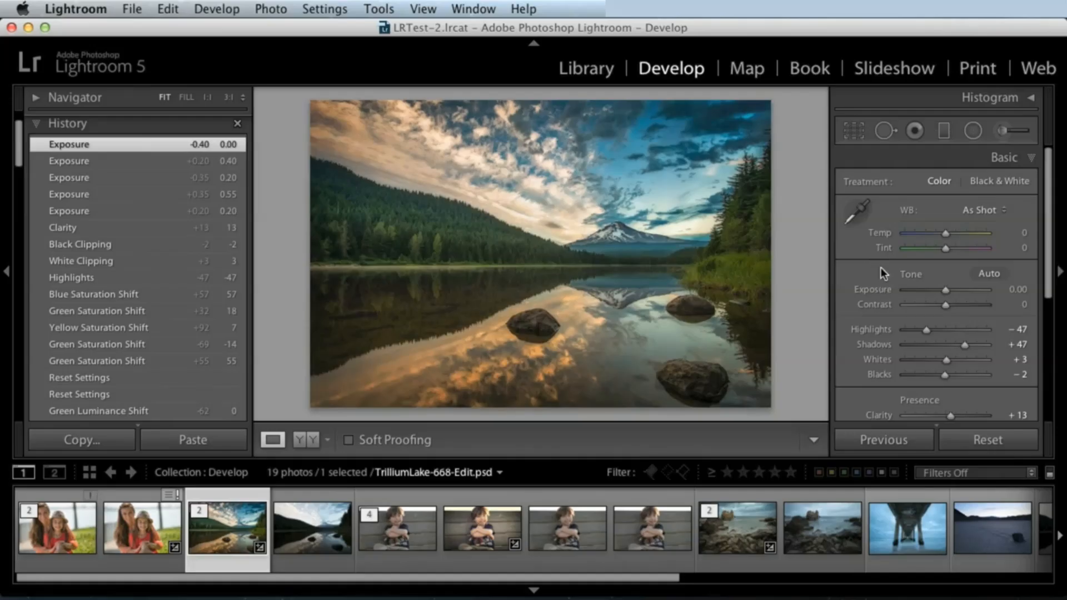
click(970, 438)
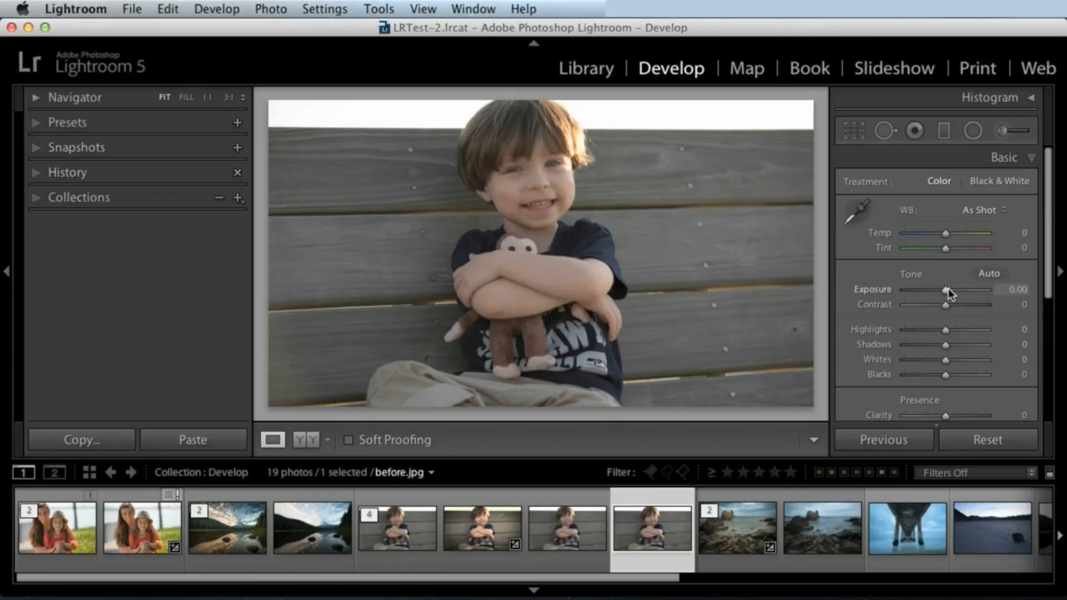
Set the boy photo's Exposure to +0.85, Temp +14, Contrast +13, Highlights -27, Shadows +5, Whites +6 and Blacks -18
drag(946, 290, 954, 291)
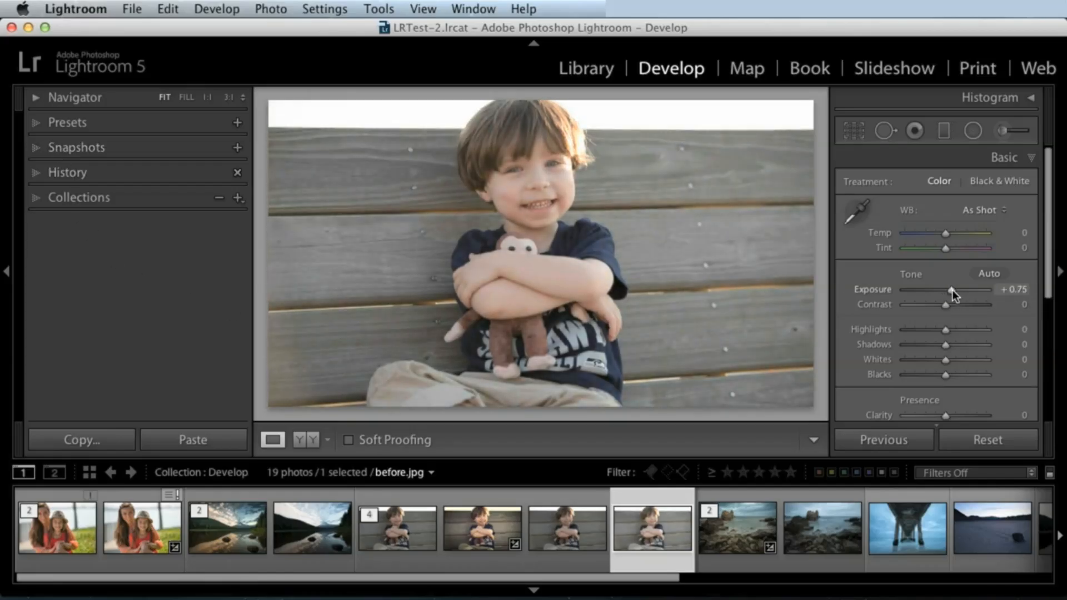
drag(945, 233, 951, 235)
drag(946, 305, 938, 376)
Add a post-crop vignette to the boy's photo with Amount -32 and Midpoint 38
drag(1051, 247, 1045, 383)
click(996, 381)
mouse_move(949, 249)
mouse_down()
mouse_move(934, 246)
mouse_move(935, 261)
mouse_up()
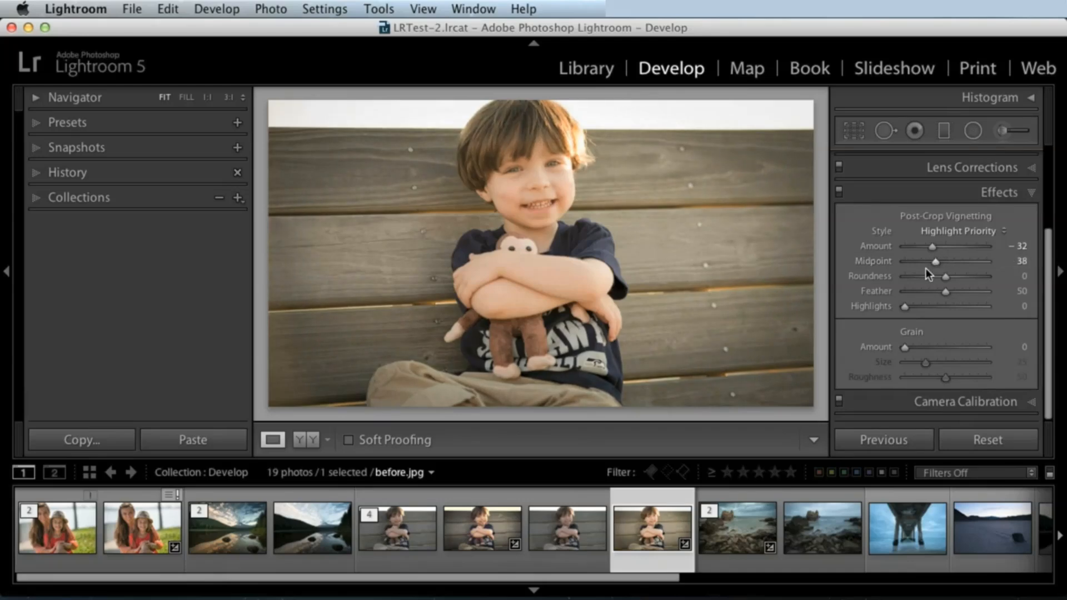
Compare the boy's photo with its Before view, and check its list of history states
key(backslash)
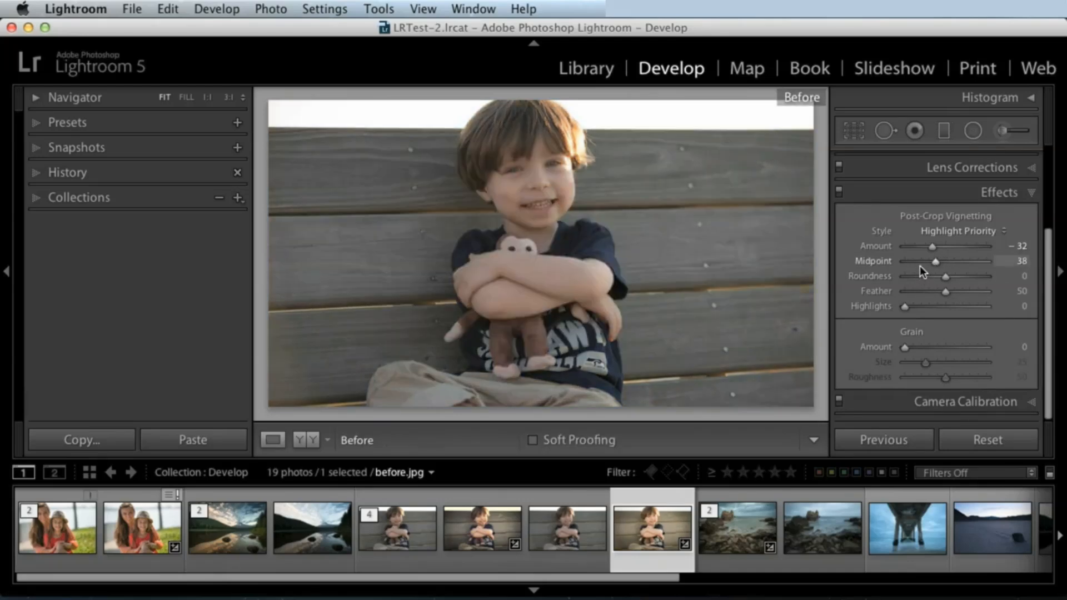
key(backslash)
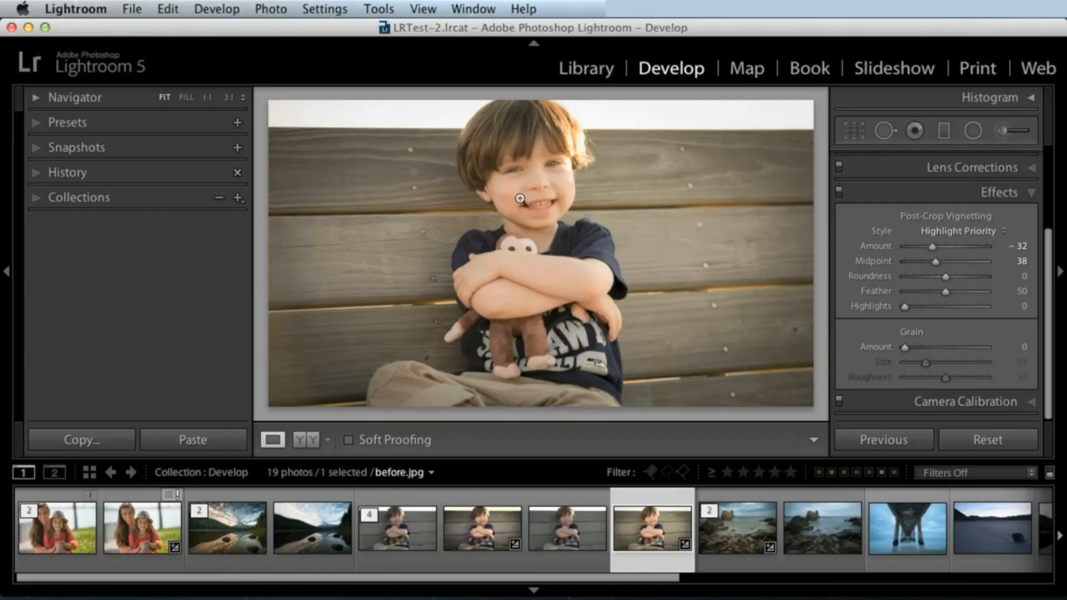
click(63, 176)
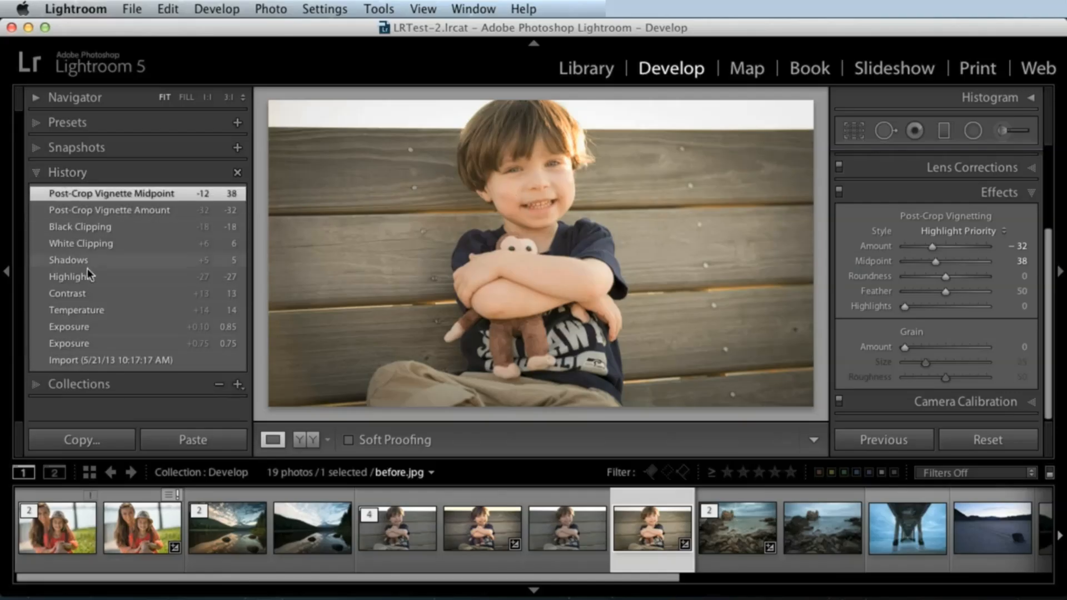
click(76, 174)
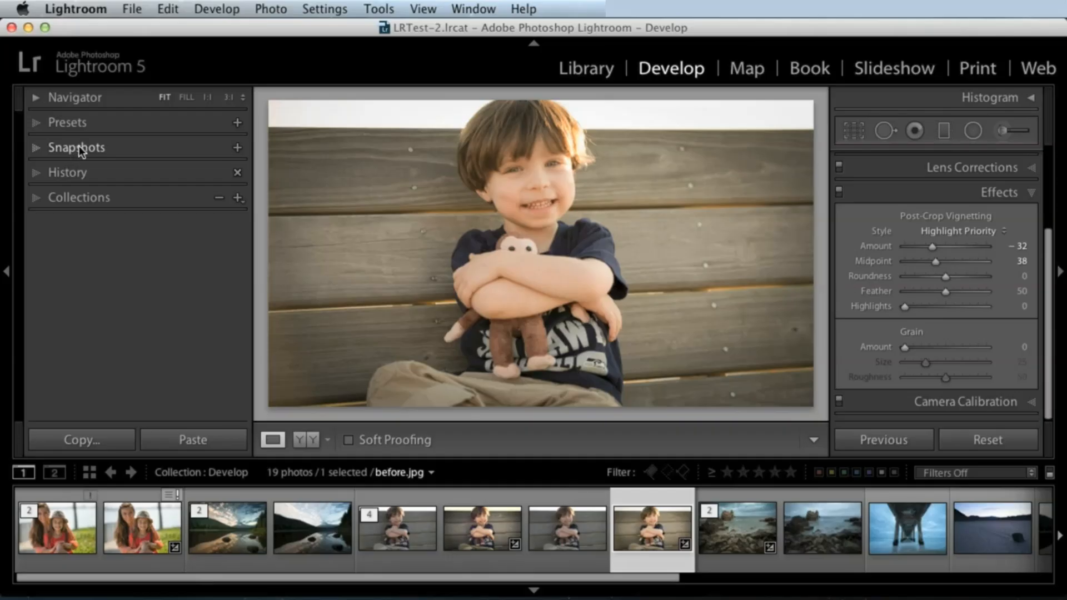
Save the current edit as a snapshot named with the boy's first name followed by "Color Version"
click(77, 147)
click(238, 149)
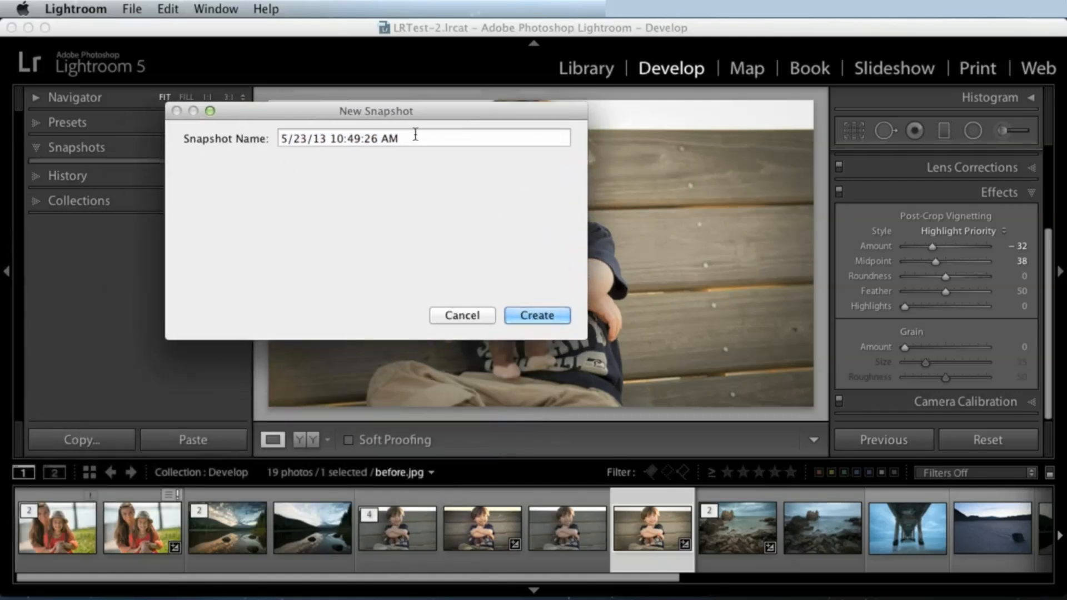
drag(415, 136, 172, 109)
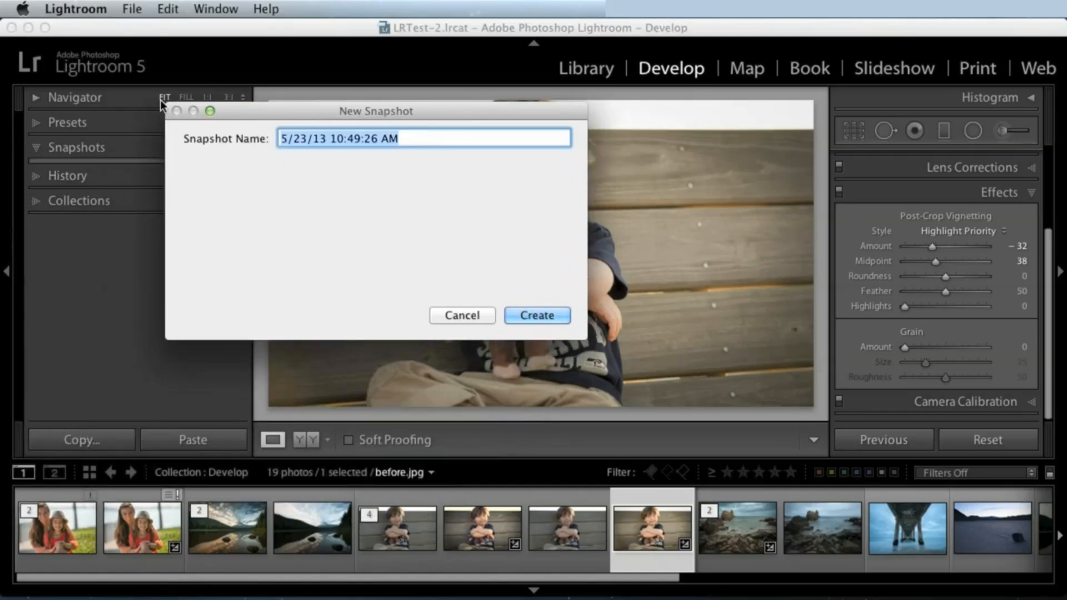
text(Dean)
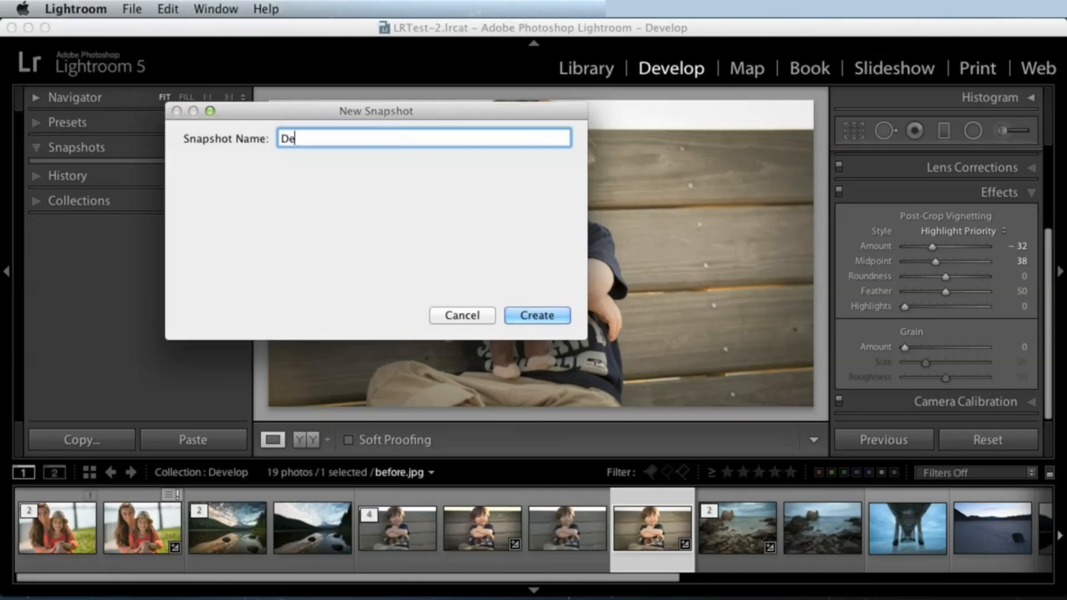
text(Color Ph)
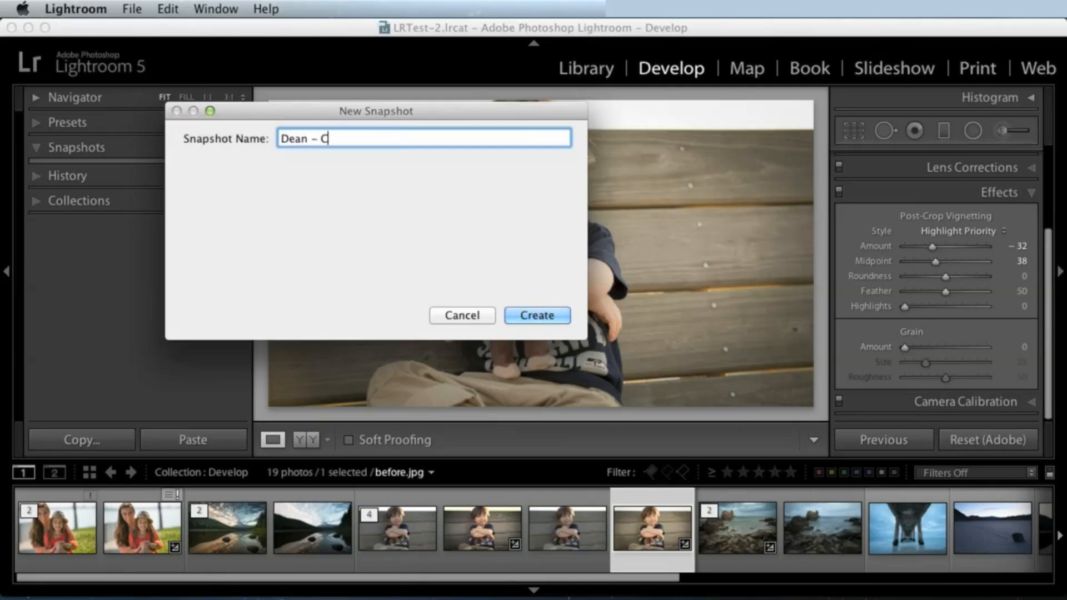
key(BackSpace)
key(BackSpace)
text(Version)
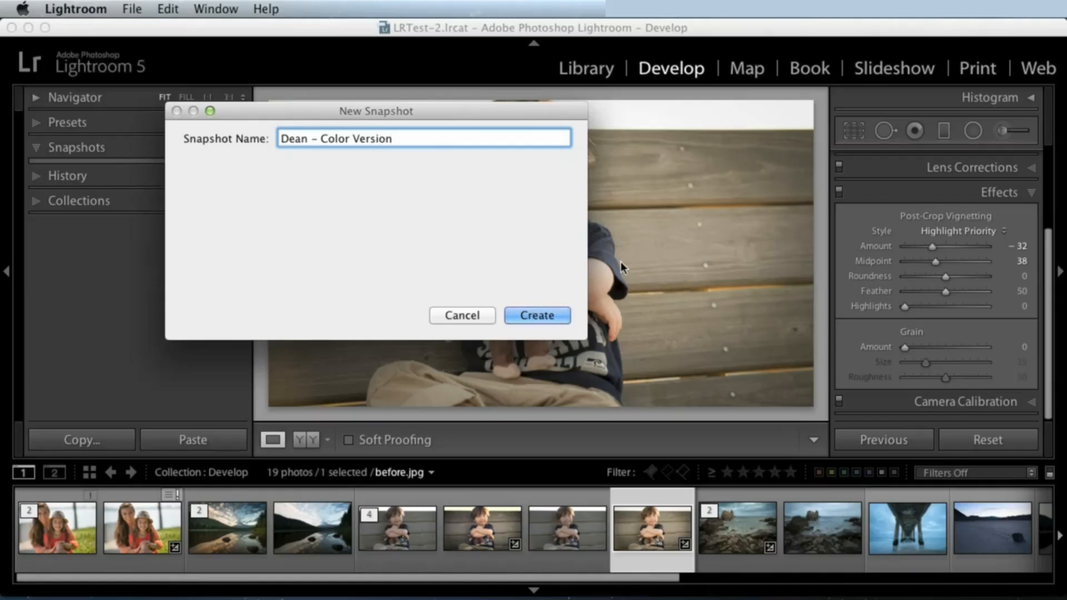
click(534, 316)
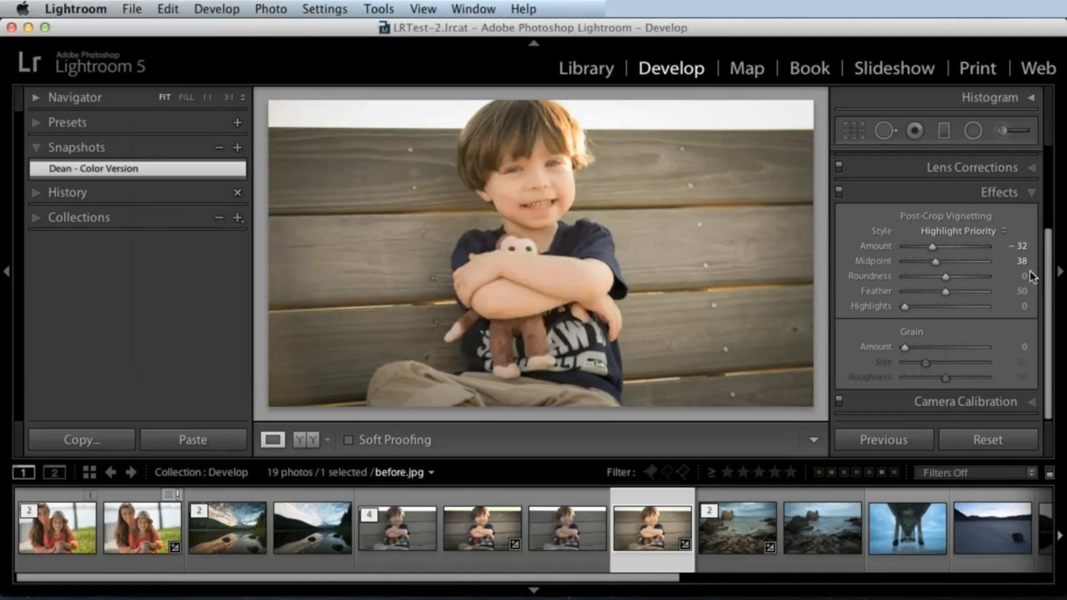
Convert the boy's photo to black and white, with Orange +25 and Yellow +35 in the Black & White Mix
drag(1047, 264, 1033, 192)
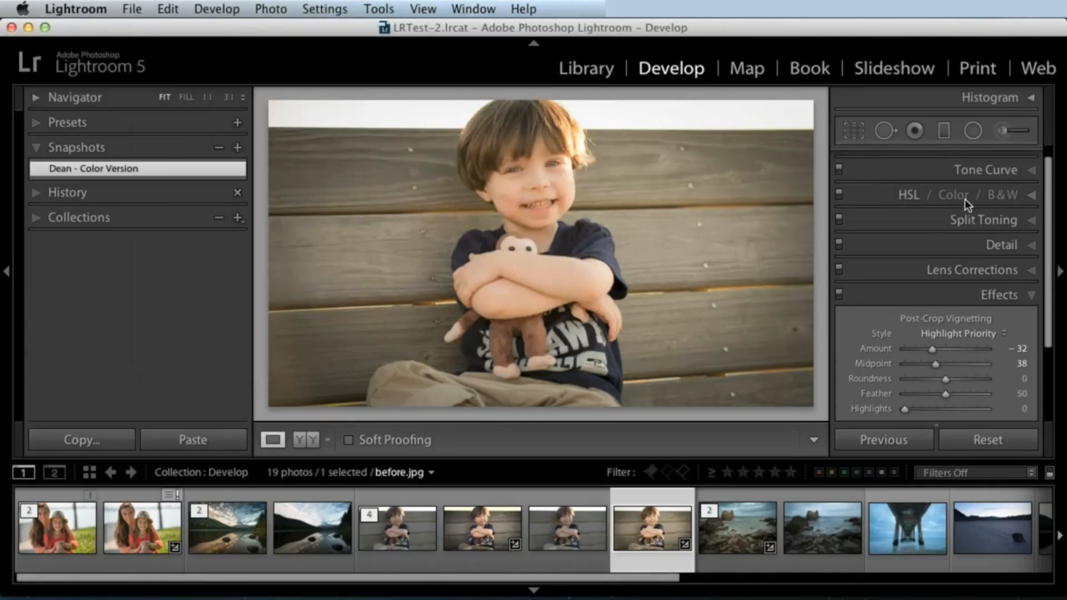
click(1004, 195)
mouse_move(952, 260)
mouse_down()
mouse_move(966, 263)
mouse_move(961, 248)
mouse_move(963, 264)
mouse_up()
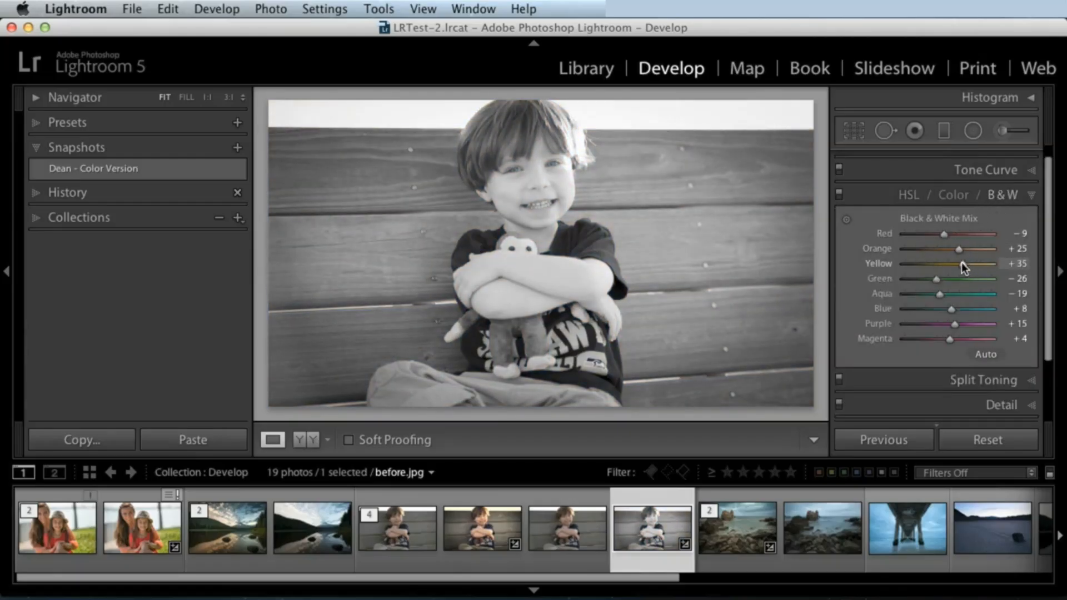
Tint the black-and-white photo's shadows using Split Toning with Hue 49 and Saturation 36
scroll(1036, 248, down, 3)
click(1000, 309)
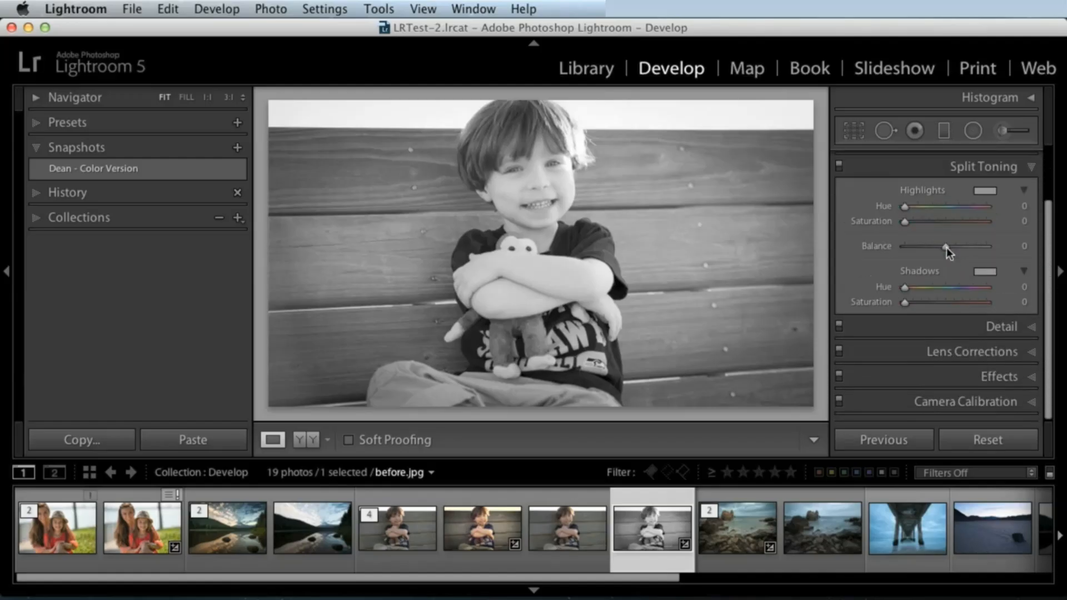
drag(913, 288, 932, 299)
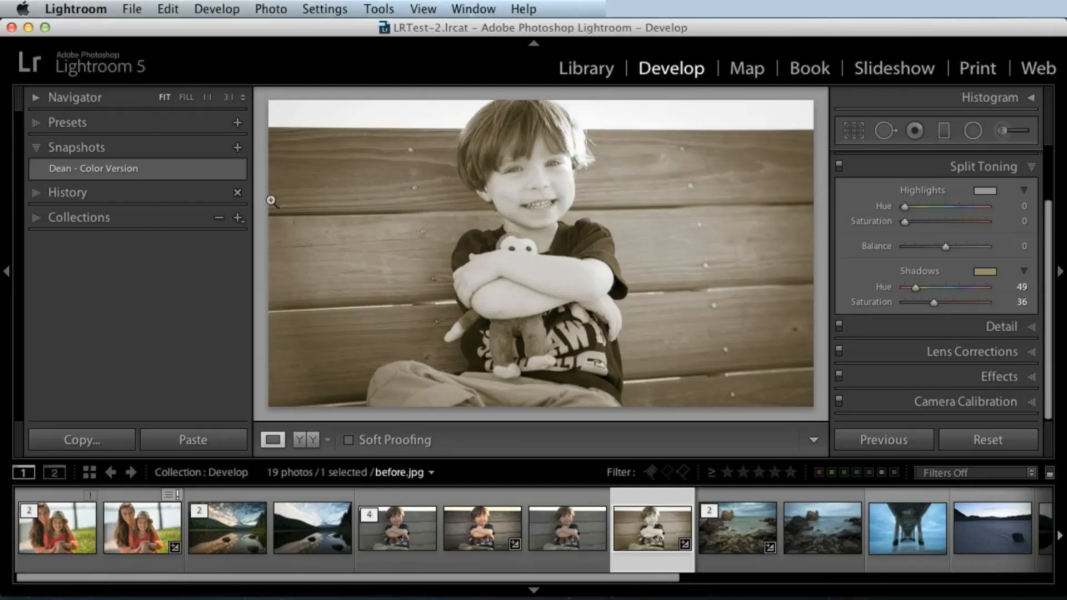
Save the tinted version as a snapshot named with the boy's first name followed by "Tinted B&W"
click(238, 147)
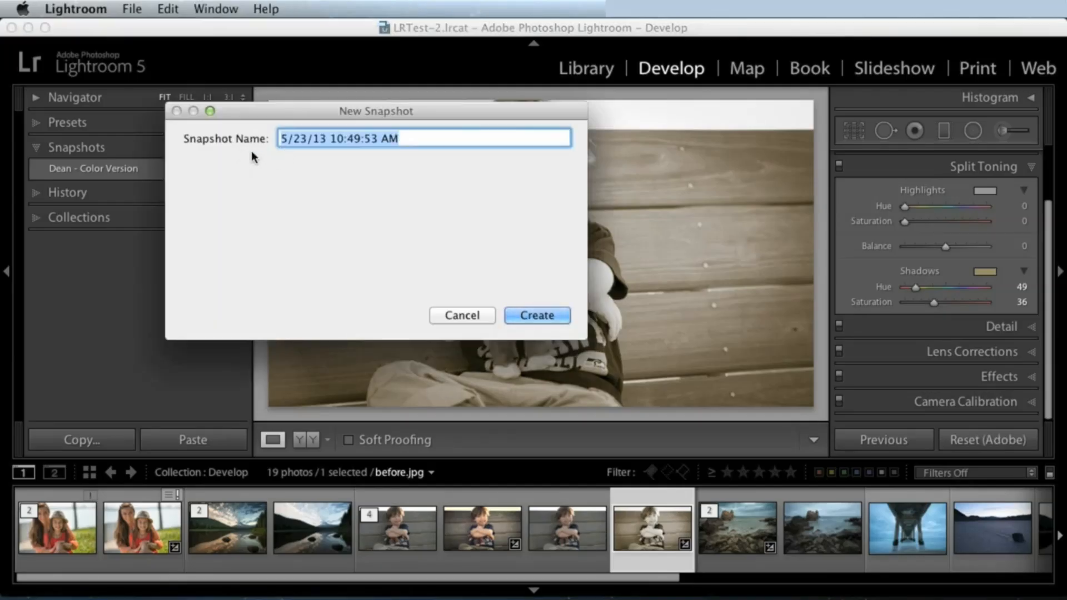
text(Dean - Ti)
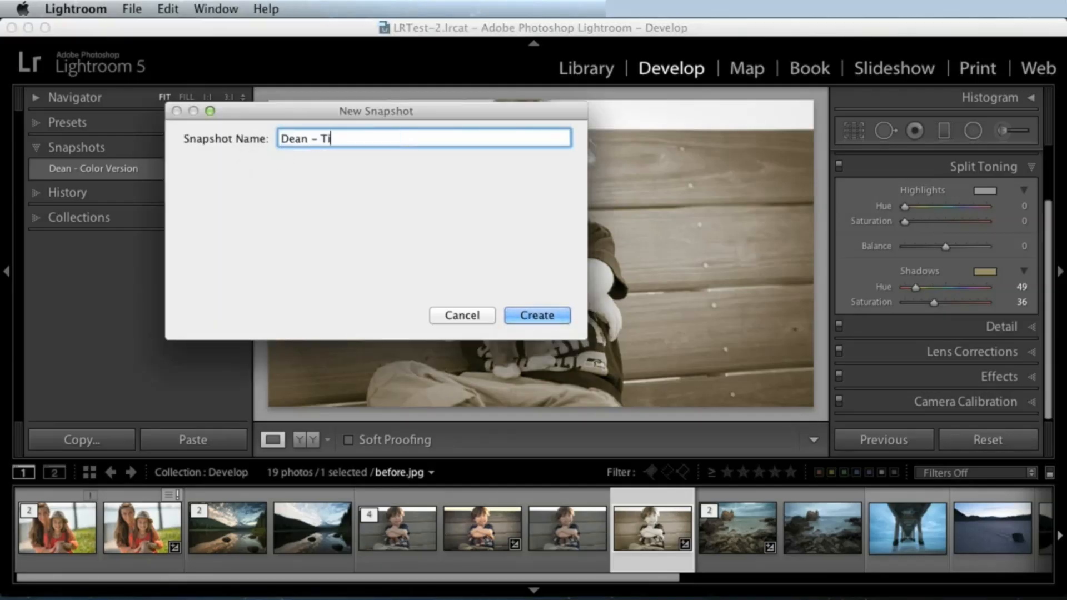
text(nted B&W)
click(556, 313)
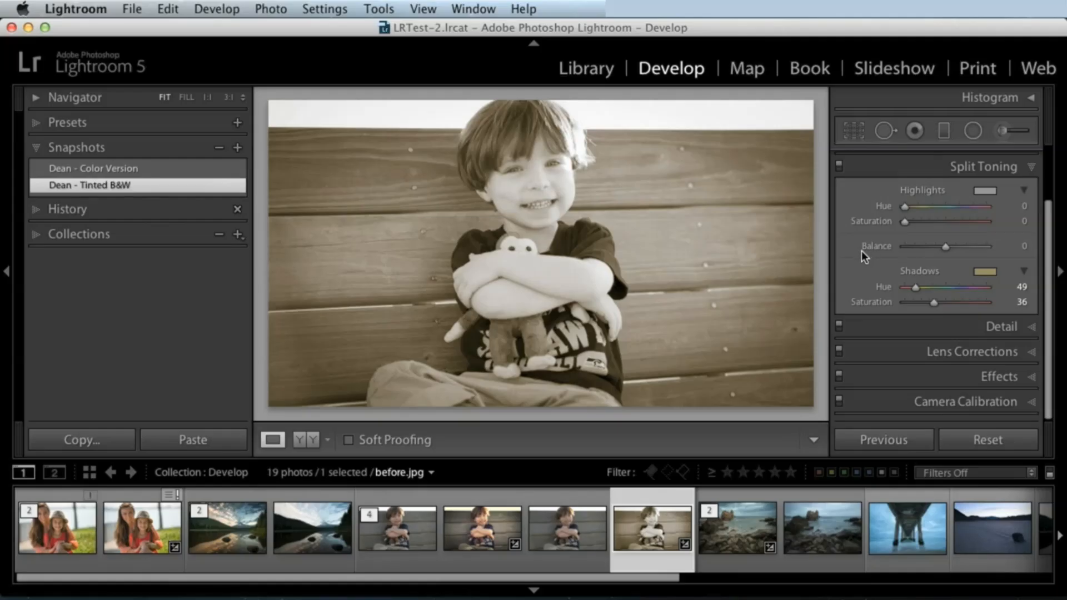
Check the boy photo's history list, and restore its "Color Version" snapshot
click(68, 209)
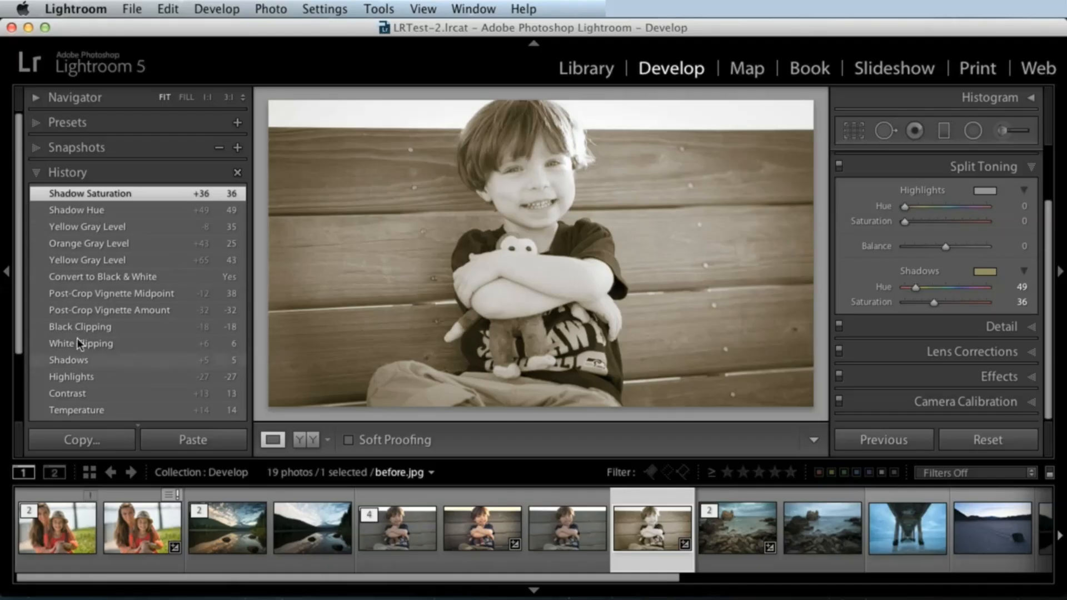
click(74, 149)
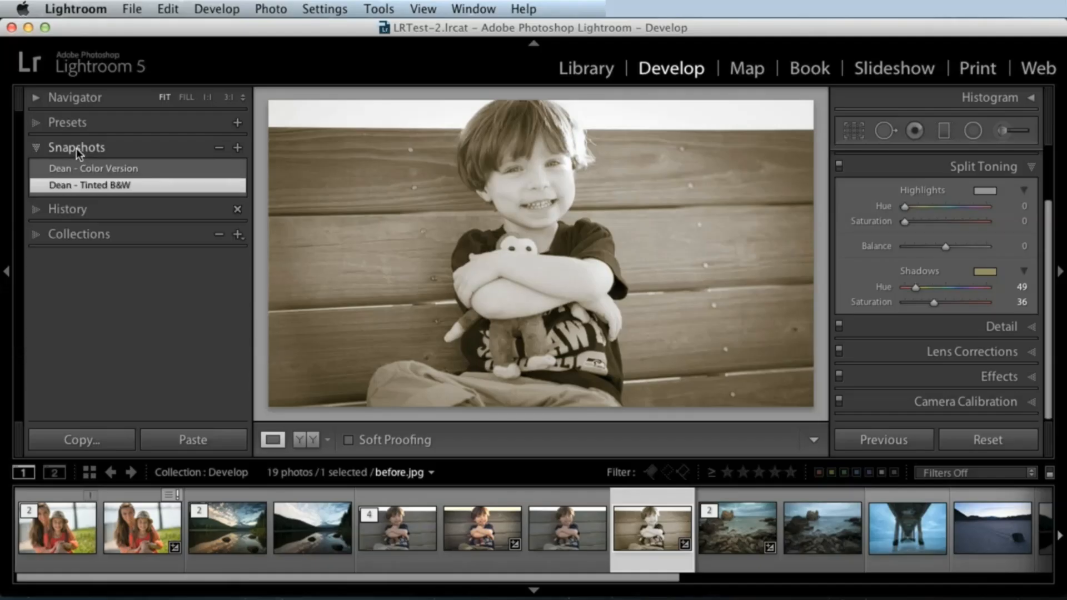
click(108, 168)
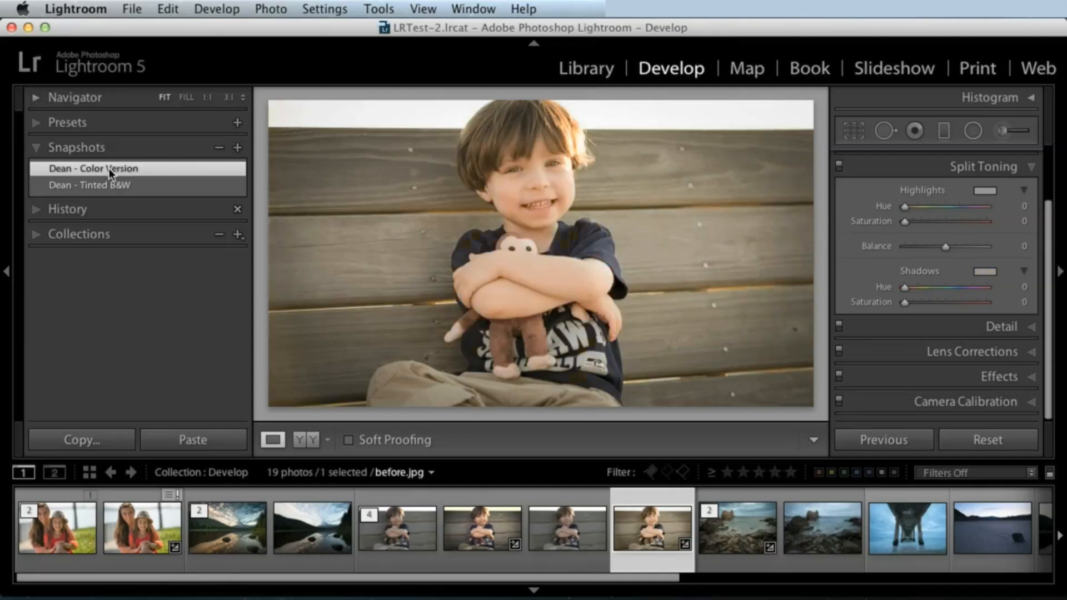
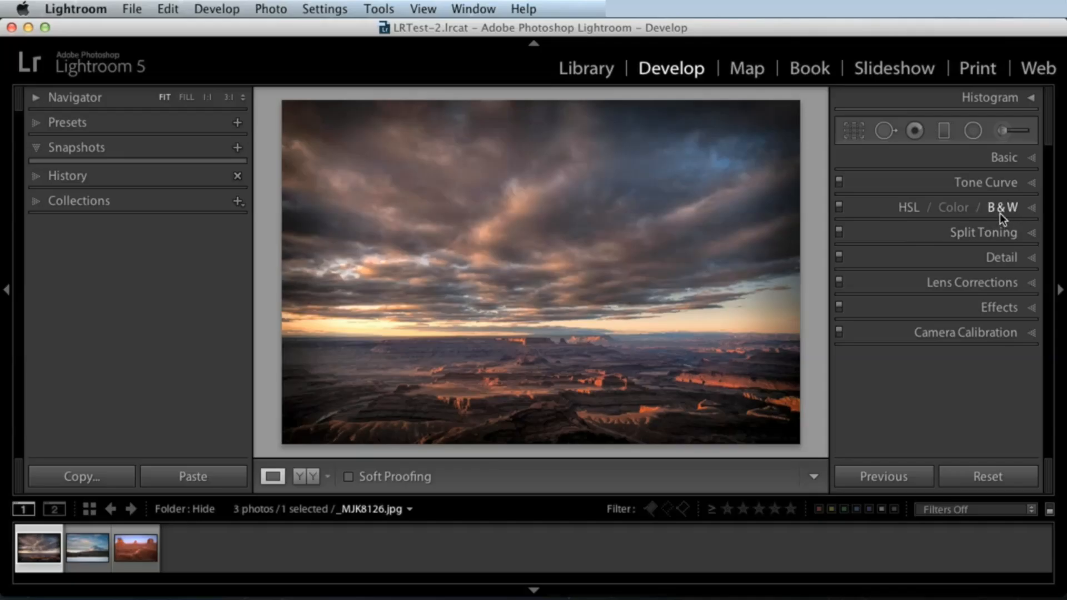
Try the Black & White treatment on the canyon photo, checking its Black & White Mix, and switch back to Color
click(1004, 159)
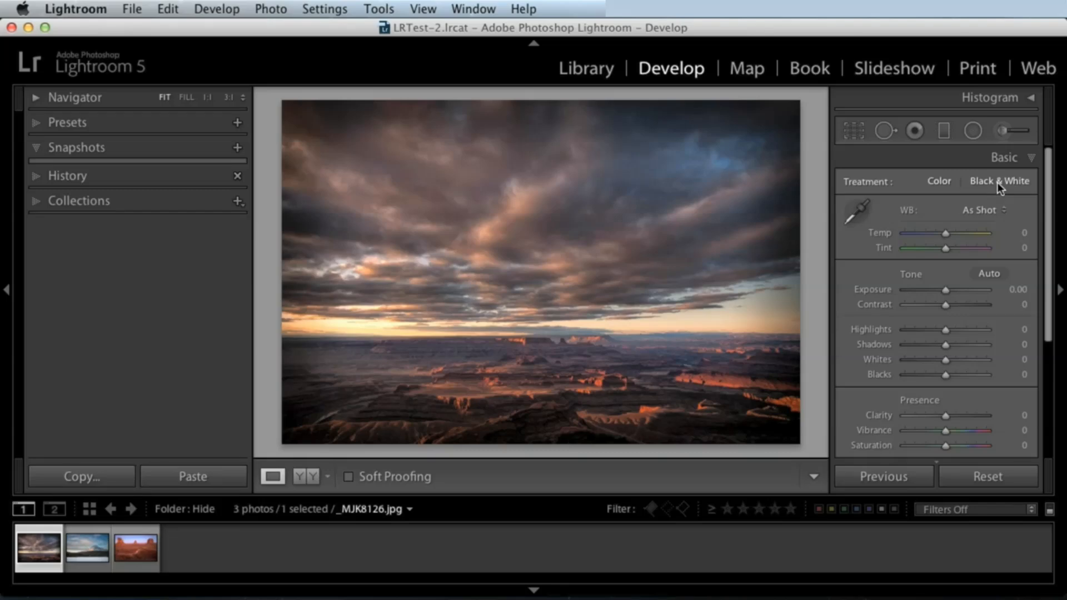
click(993, 183)
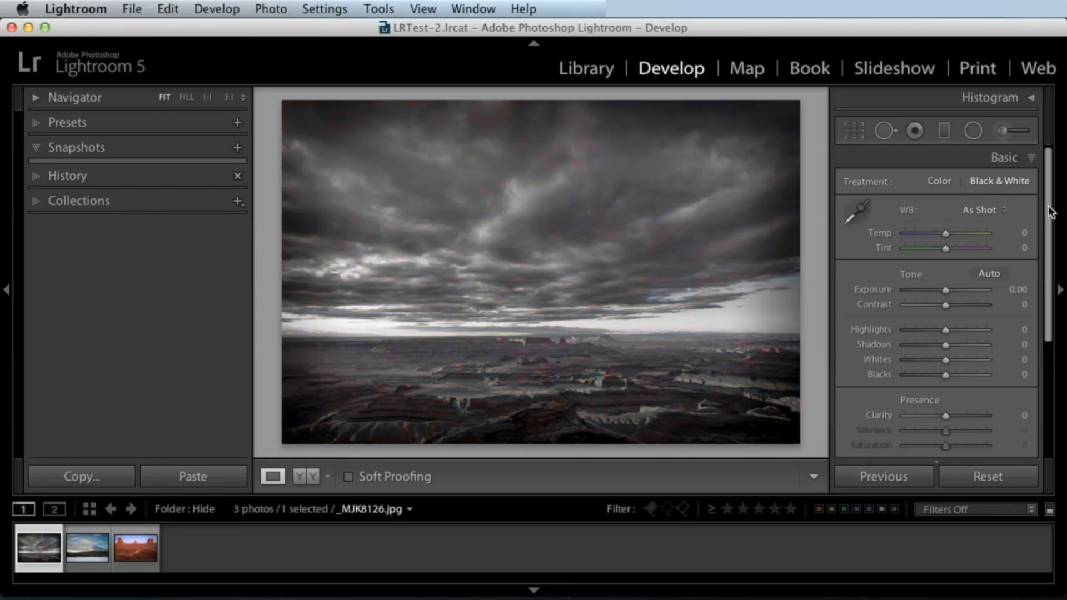
drag(1050, 214, 1033, 338)
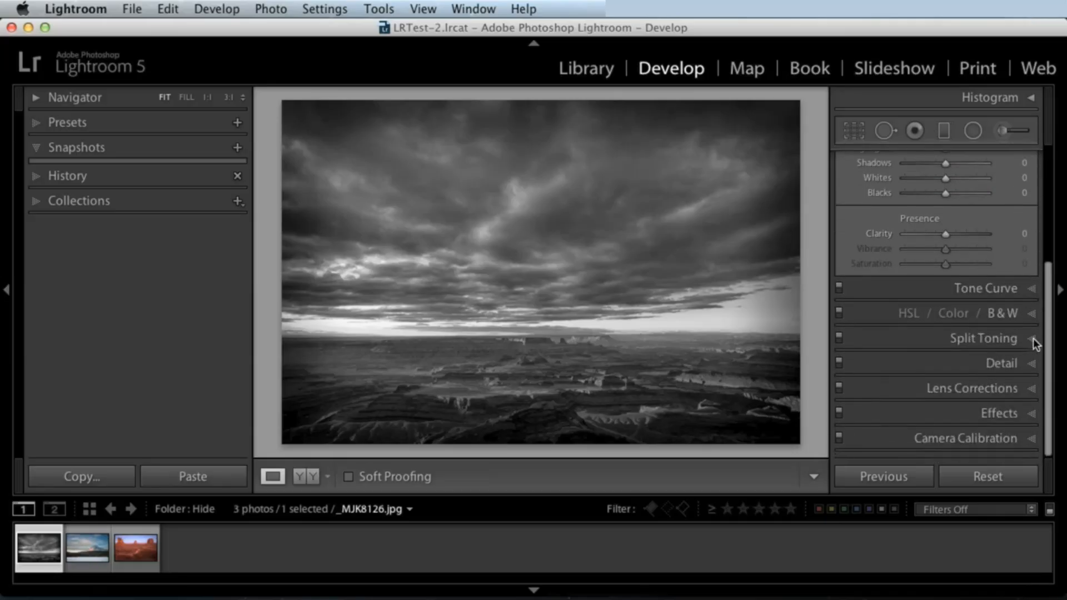
click(1003, 313)
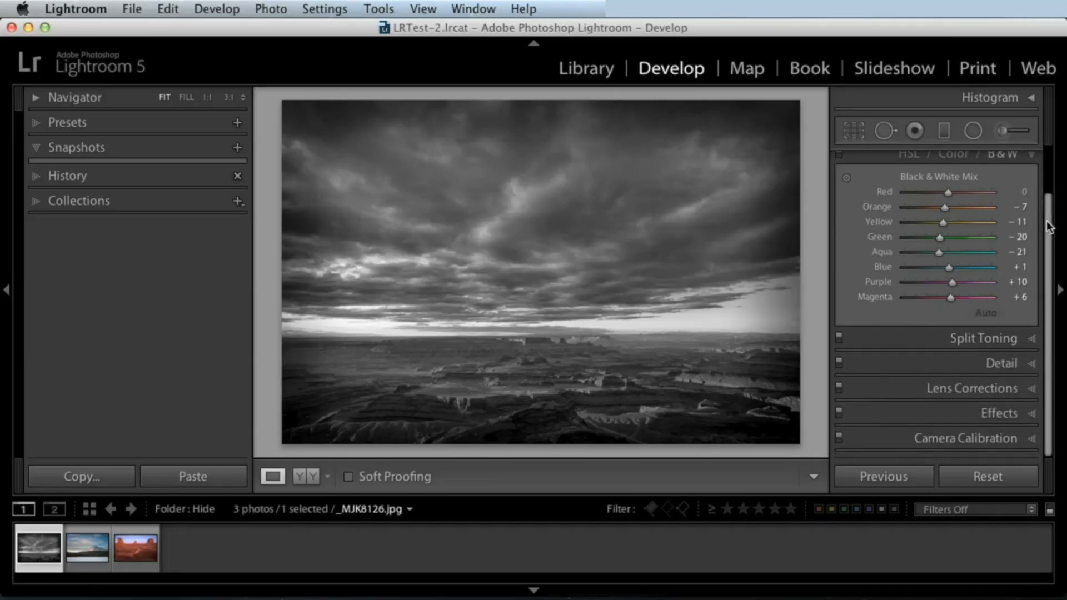
scroll(1044, 222, up, 10)
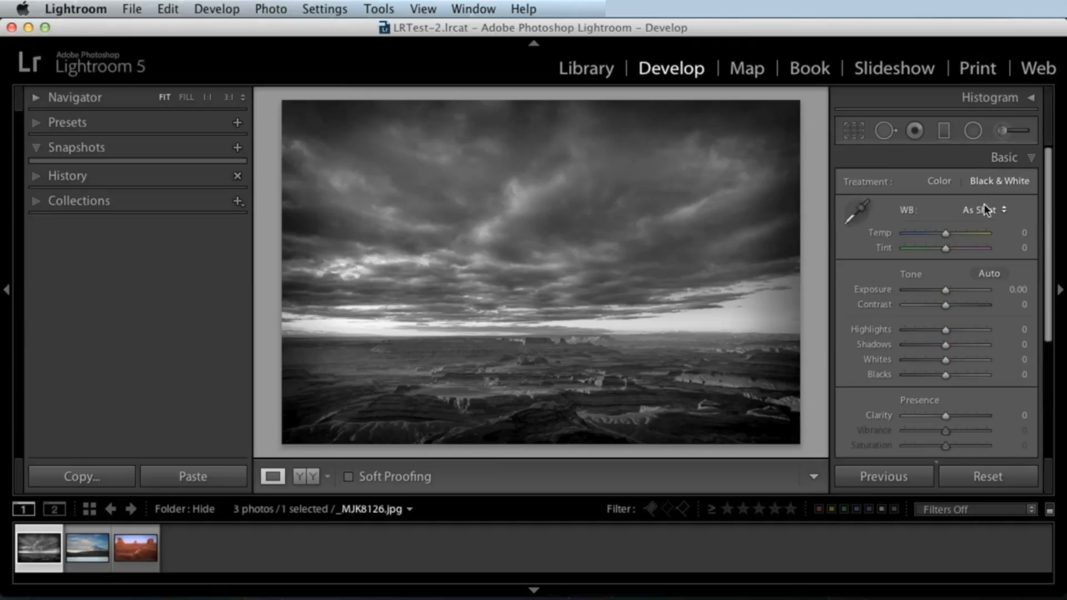
click(937, 180)
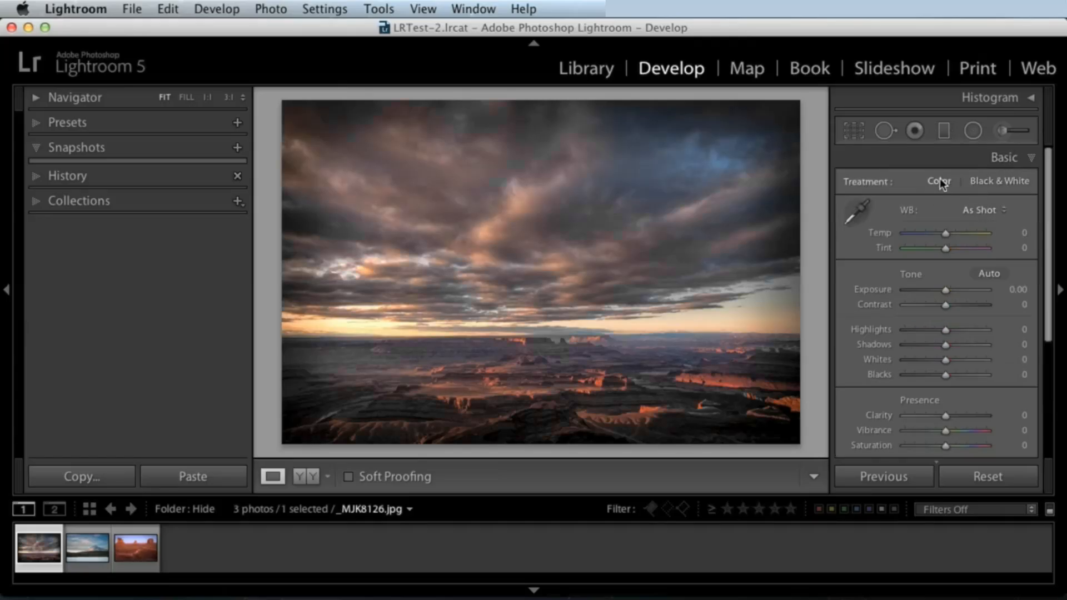
Apply the Black & White treatment to the canyon photo again, find the B&W mix section, and return to Color
click(995, 181)
scroll(1031, 311, down, 5)
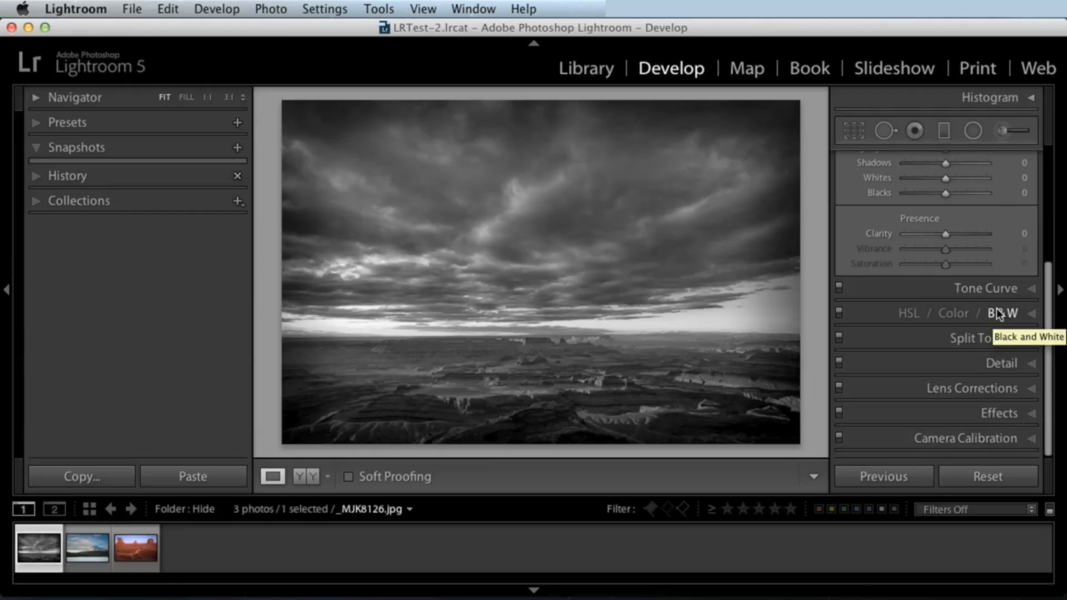
drag(1051, 280, 1050, 167)
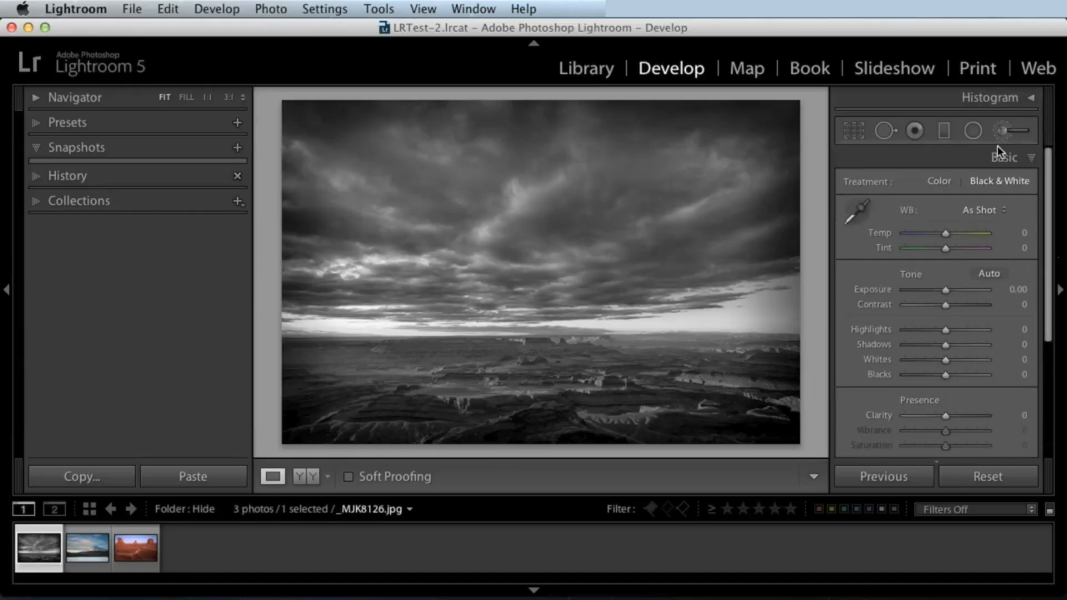
click(940, 181)
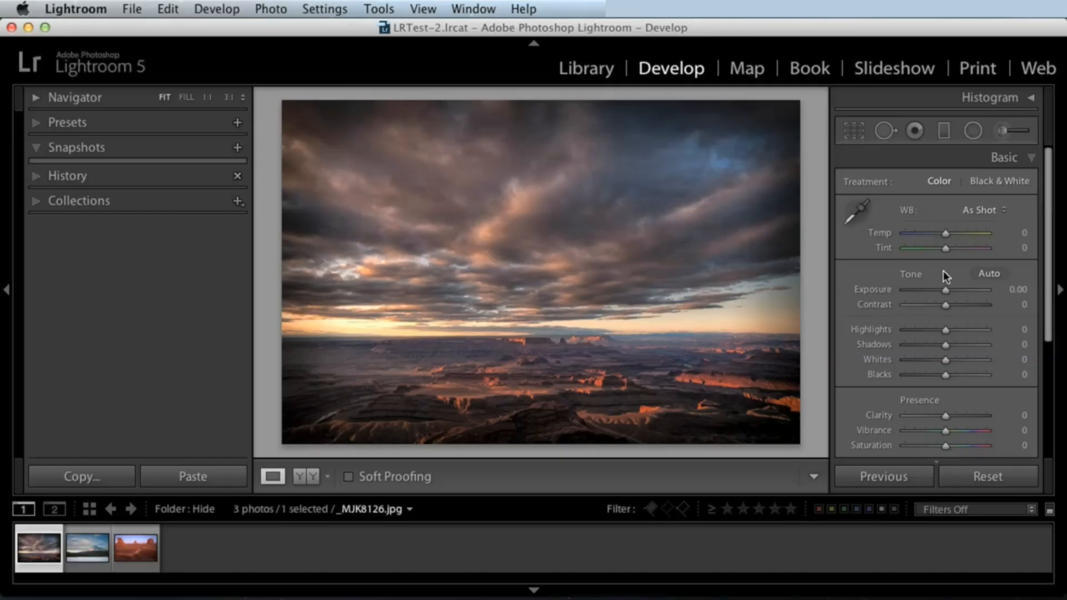
Toggle the canyon photo between black and white and color, trying the B&W section's conversion and returning to HSL
key(v)
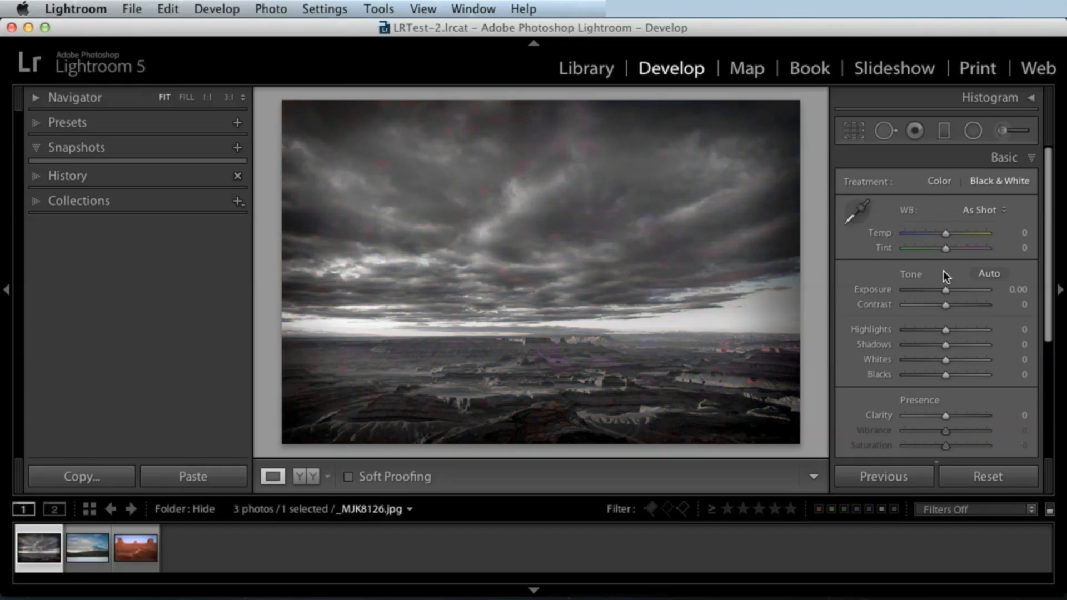
key(v)
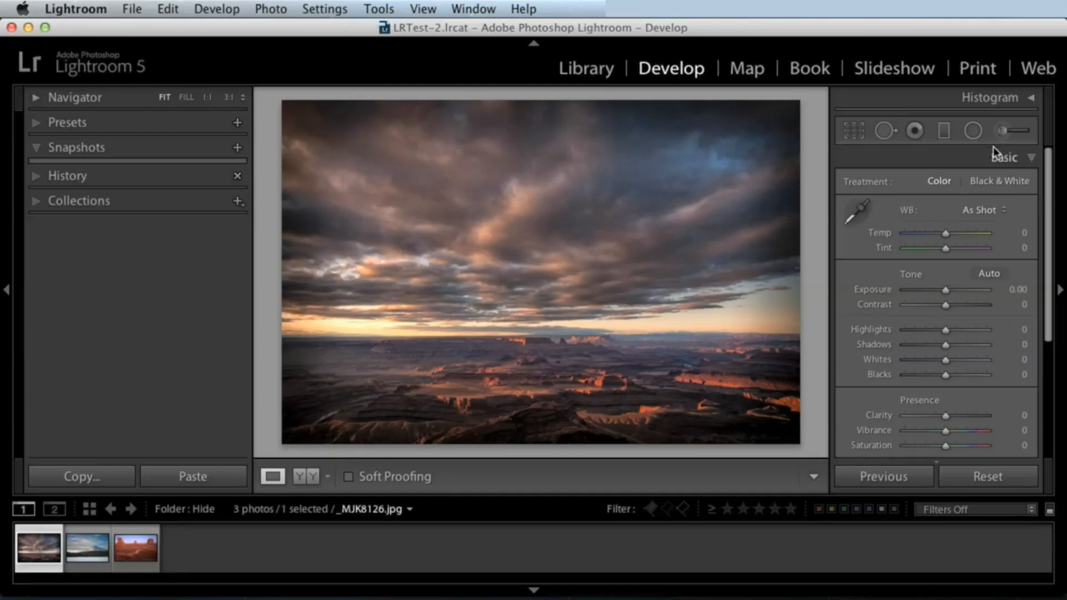
drag(1049, 190, 1047, 404)
click(1000, 314)
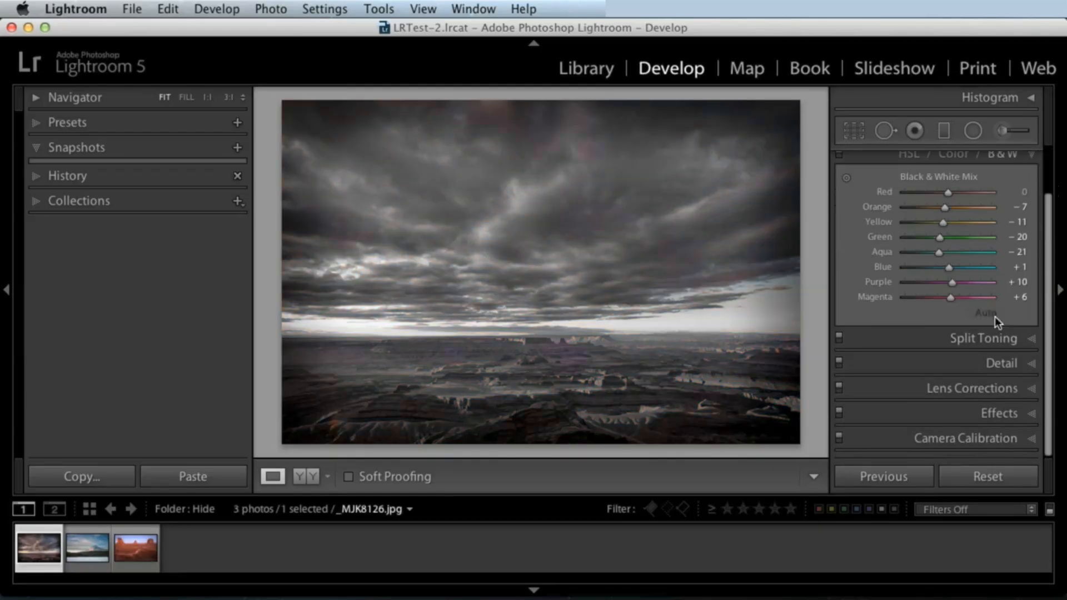
drag(1049, 233, 1044, 199)
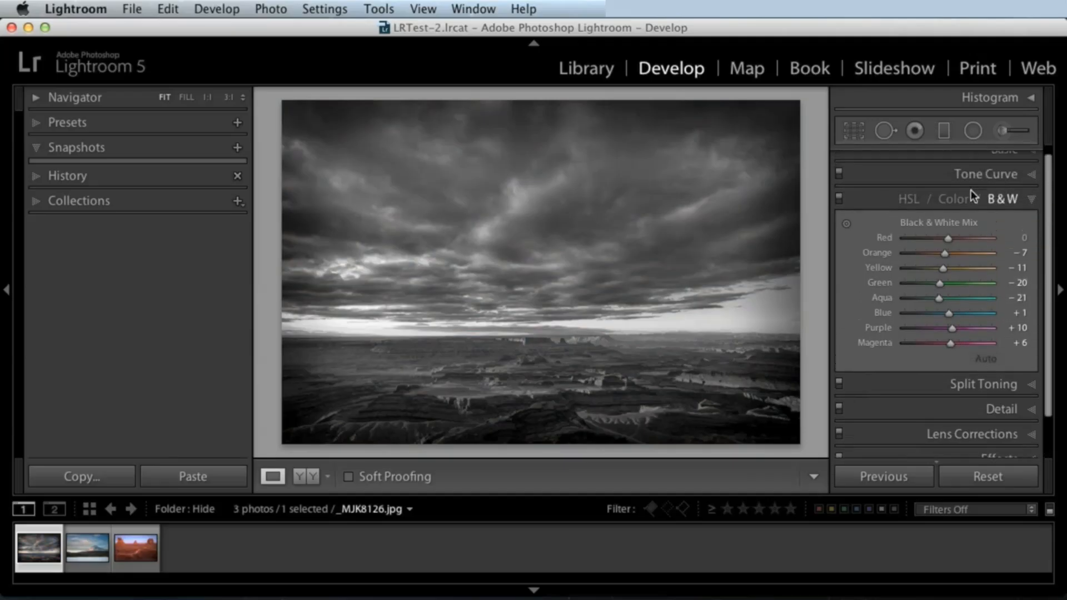
click(900, 201)
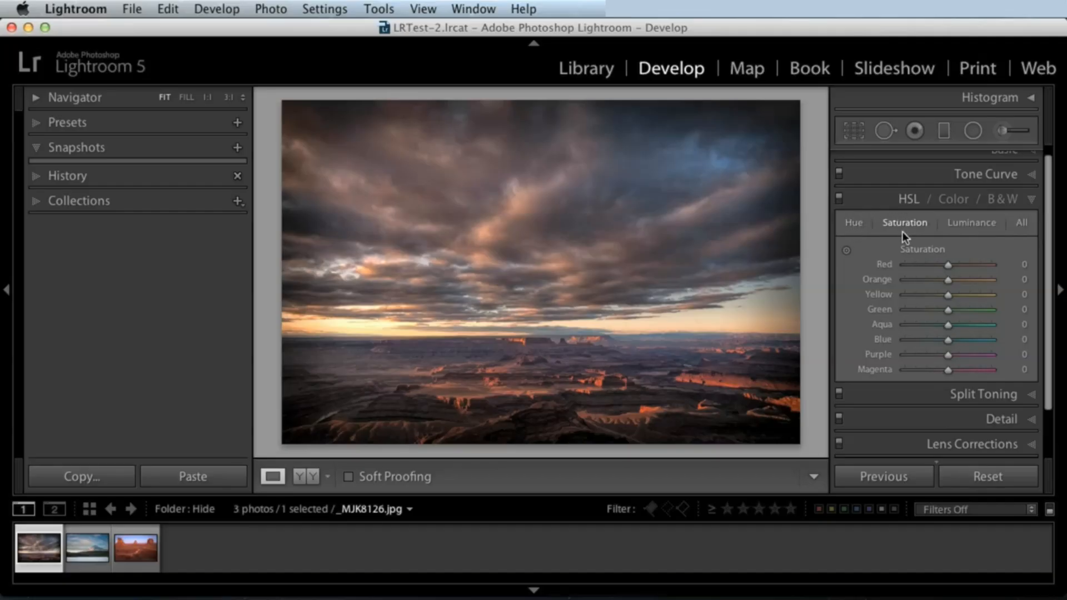
Convert the canyon photo to black and white, mixing Red +45, Orange +49, Yellow -4, Aqua +16 and Blue -23
click(1003, 200)
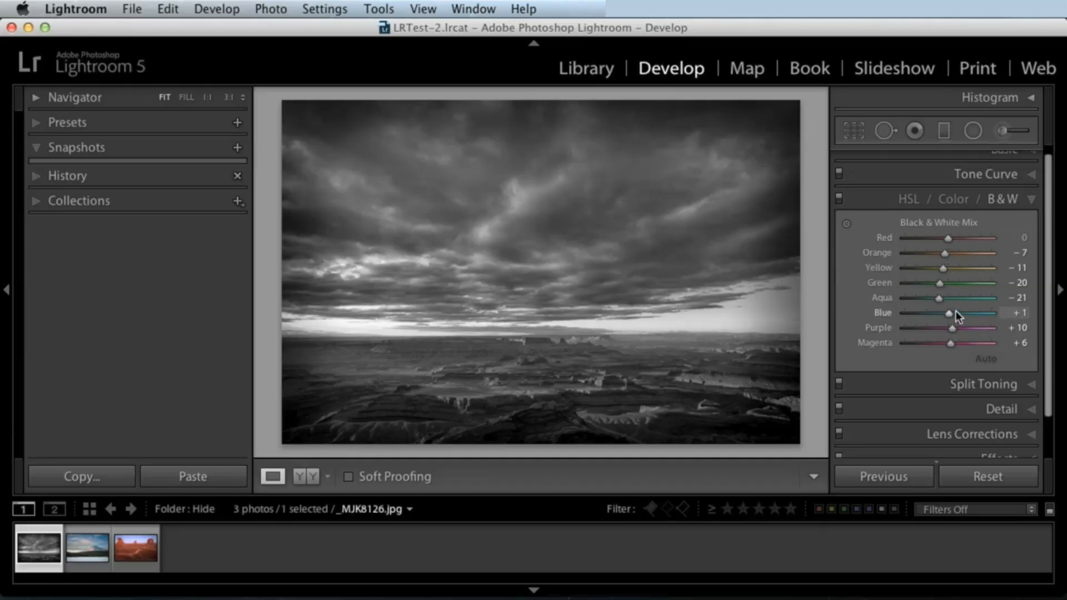
mouse_move(952, 313)
mouse_down()
mouse_move(988, 313)
mouse_move(925, 313)
mouse_move(966, 312)
mouse_move(955, 309)
mouse_up()
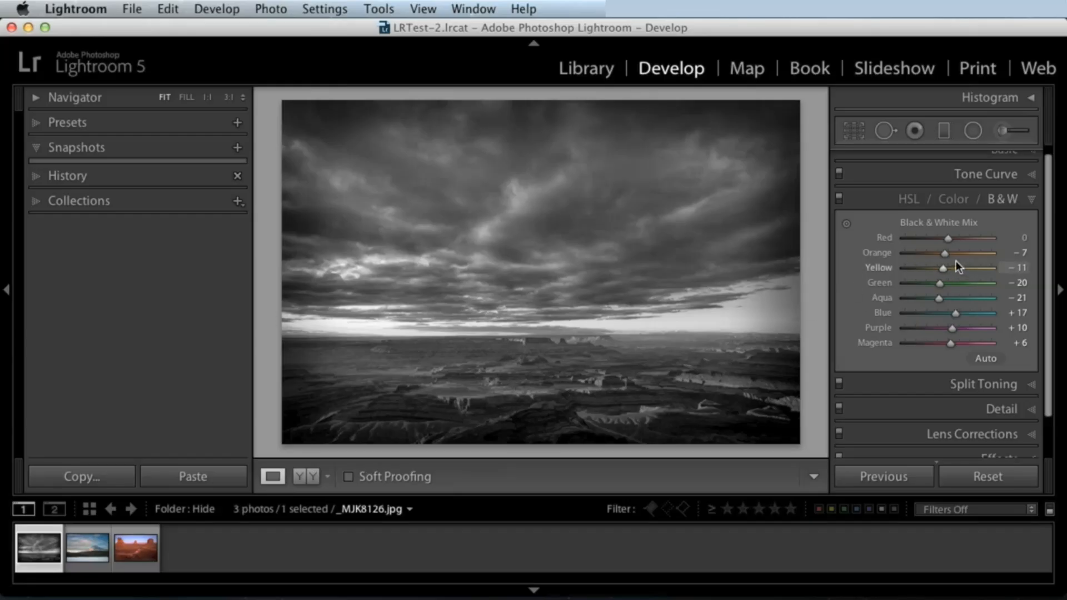
mouse_move(951, 251)
mouse_down()
mouse_move(976, 238)
mouse_move(959, 239)
mouse_move(963, 269)
mouse_move(948, 265)
mouse_move(967, 269)
mouse_move(940, 267)
mouse_move(978, 239)
mouse_move(924, 242)
mouse_move(1006, 241)
mouse_move(950, 241)
mouse_up()
drag(948, 253, 967, 238)
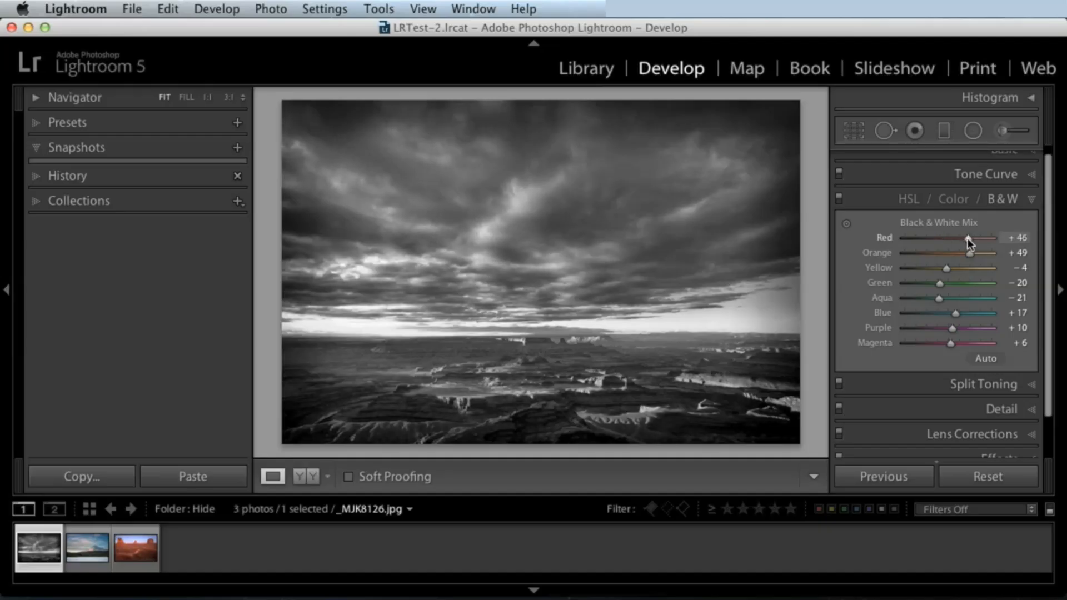
mouse_move(966, 309)
mouse_down()
mouse_move(936, 309)
mouse_move(973, 296)
mouse_move(960, 298)
mouse_up()
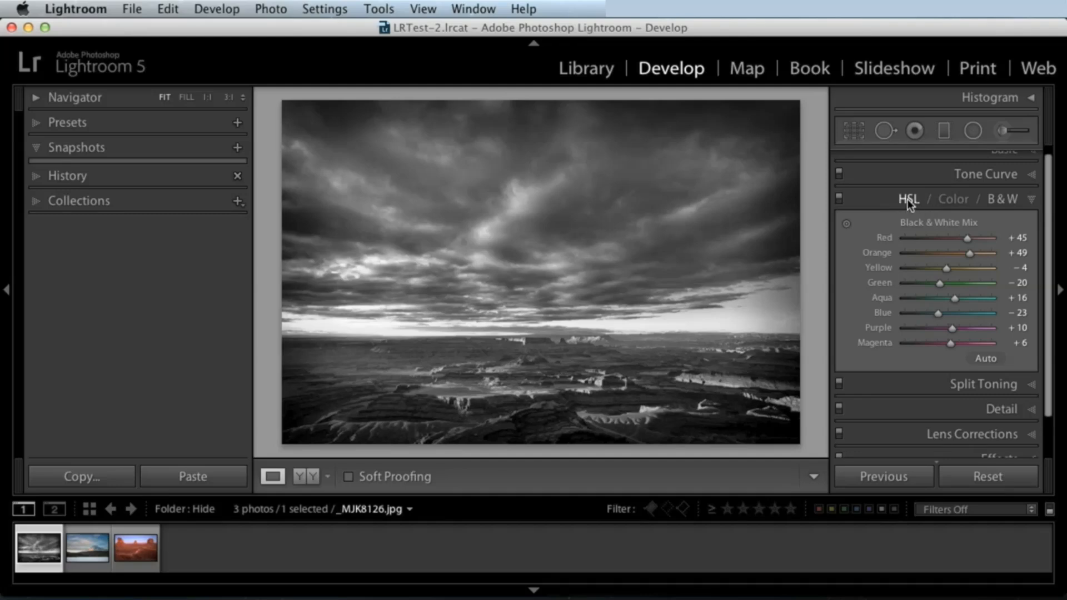
Use targeted adjustment on the canyon foreground to bring Blue to -12 and Purple to +19, and return to HSL color
click(846, 224)
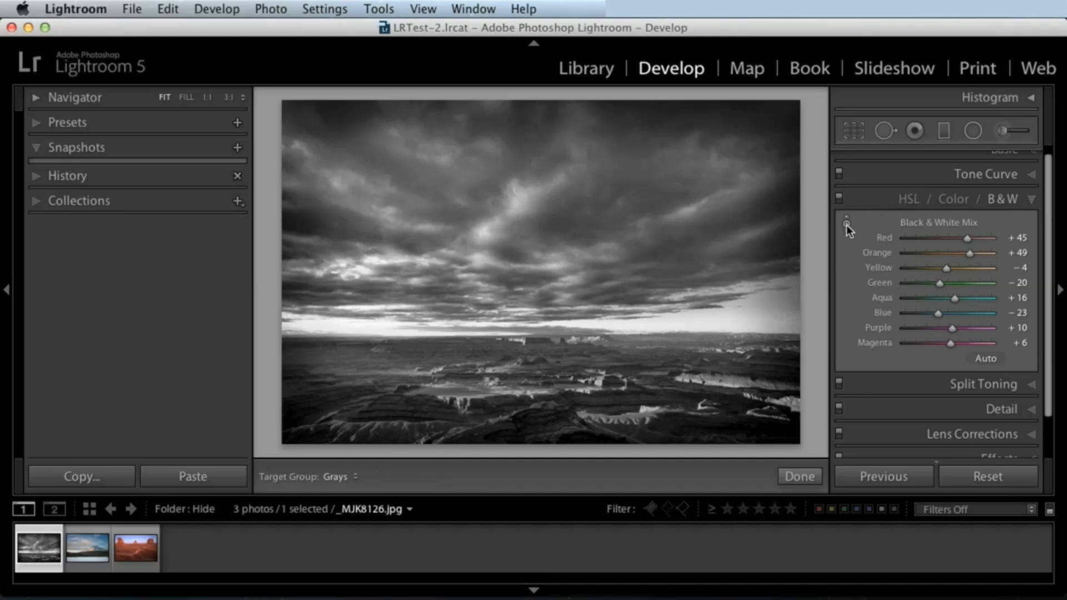
mouse_move(458, 354)
mouse_down()
mouse_move(458, 280)
mouse_move(458, 421)
mouse_move(456, 352)
mouse_up()
click(906, 199)
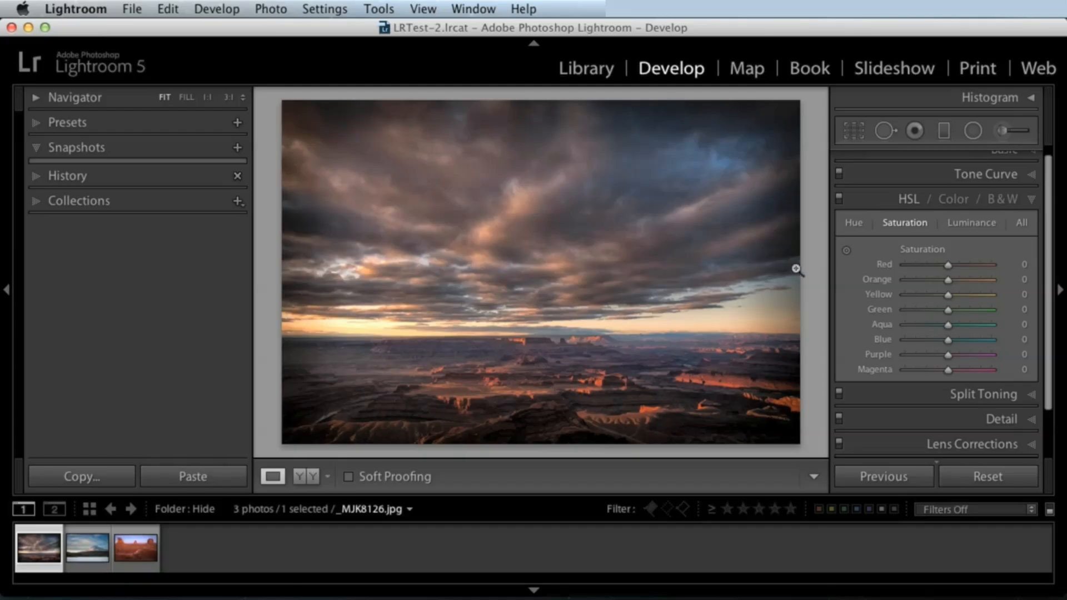
Switch the canyon photo to black and white, brighten its foreground by targeted adjustment to Blue -1 and Purple +55, and restore HSL color
click(1000, 200)
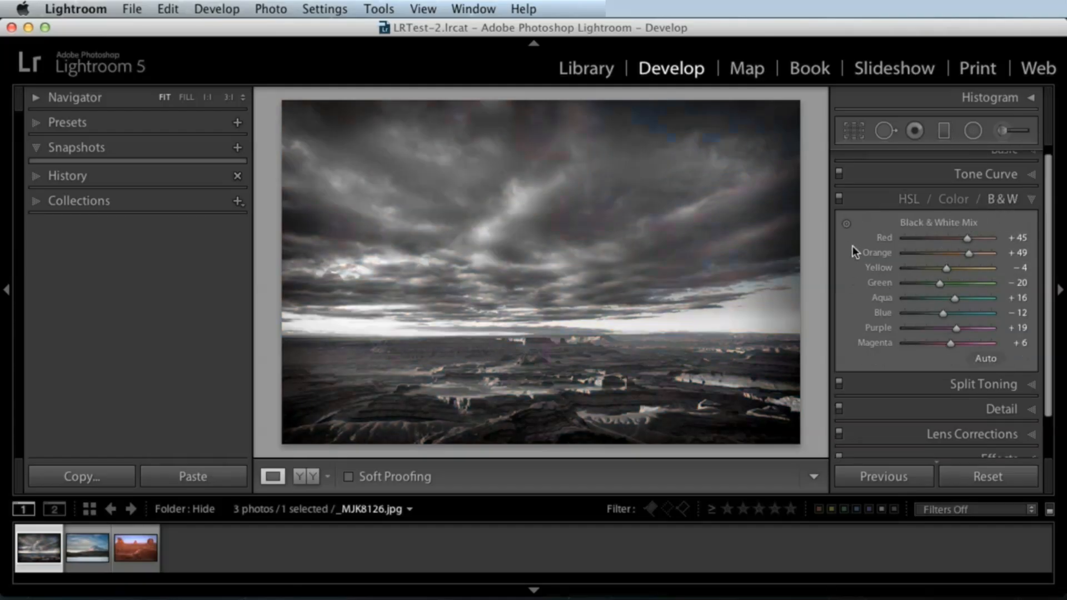
click(846, 226)
mouse_move(477, 362)
mouse_down()
mouse_move(477, 329)
mouse_move(476, 351)
mouse_move(468, 345)
mouse_up()
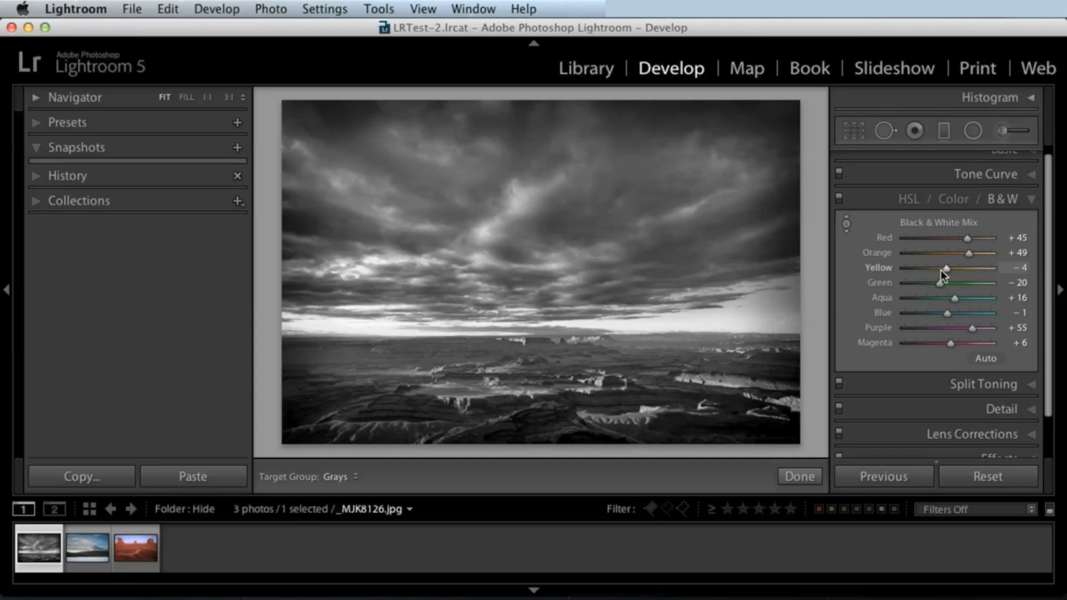
click(905, 200)
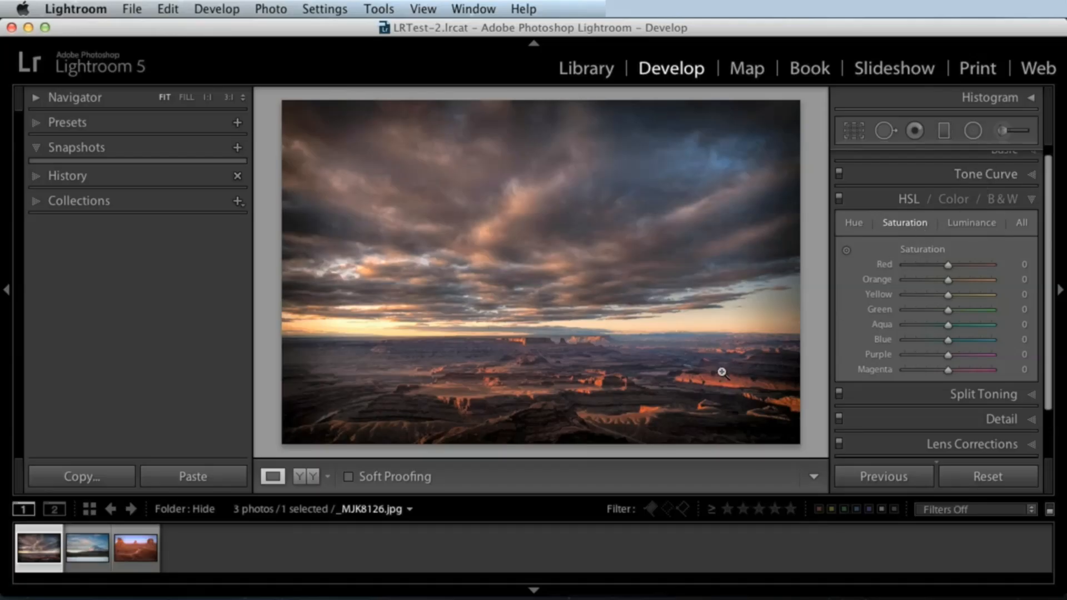
key(shift)
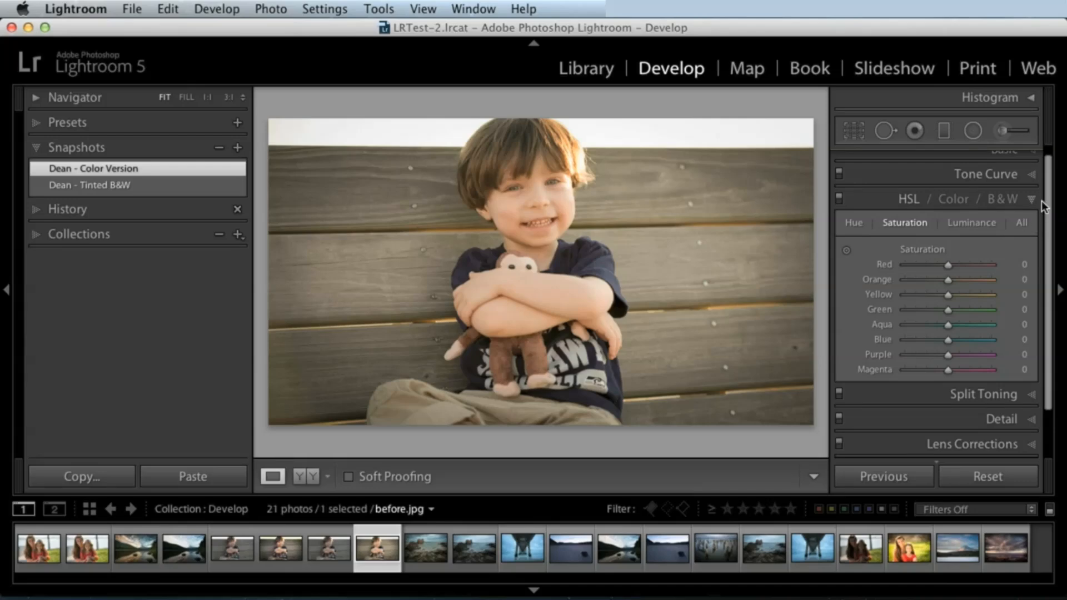
Split-tone the boy photo with highlights at hue 100, saturation 35 and shadows at hue 238, saturation 74
scroll(1042, 156, up, 1)
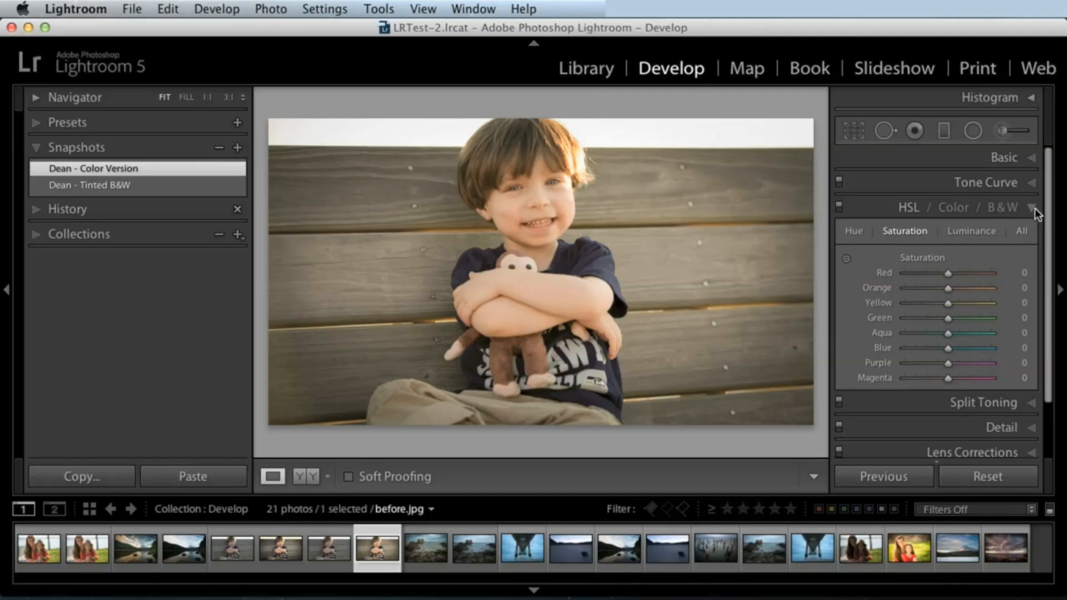
scroll(1017, 278, down, 3)
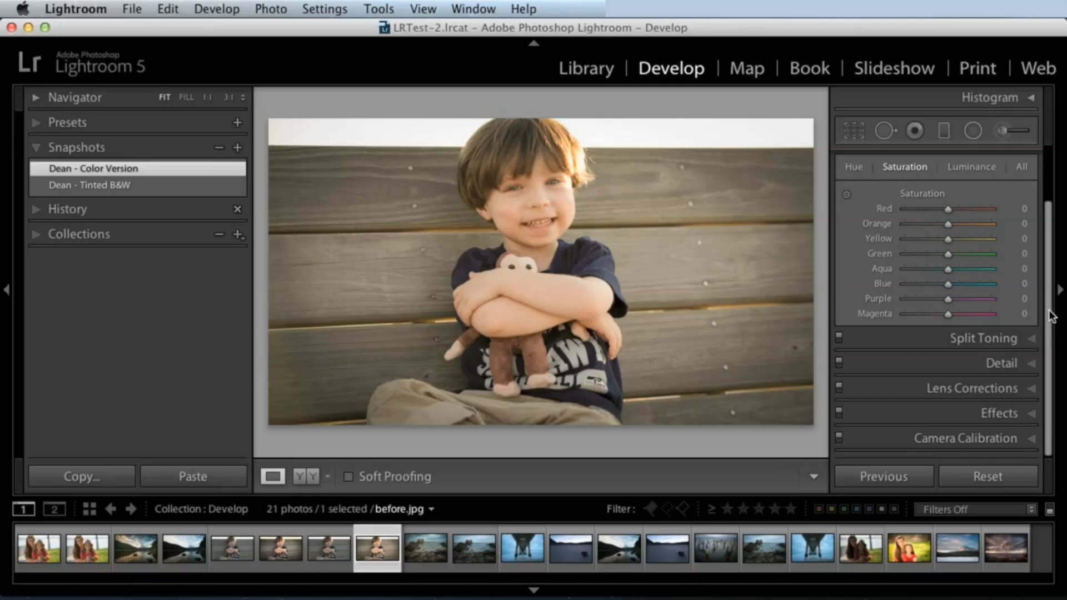
click(1032, 338)
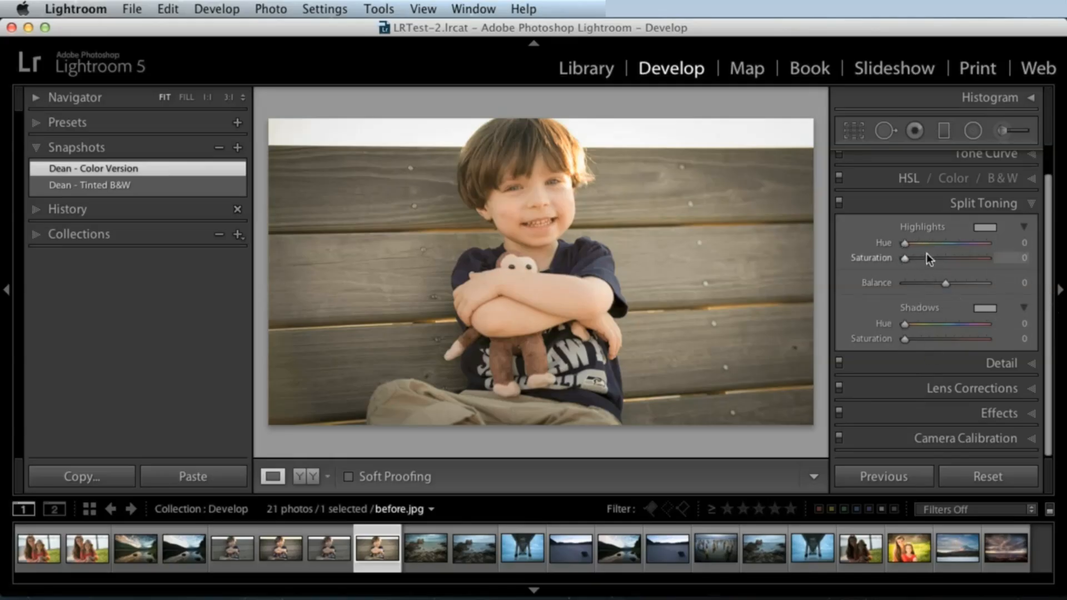
drag(910, 244, 919, 244)
drag(906, 258, 929, 257)
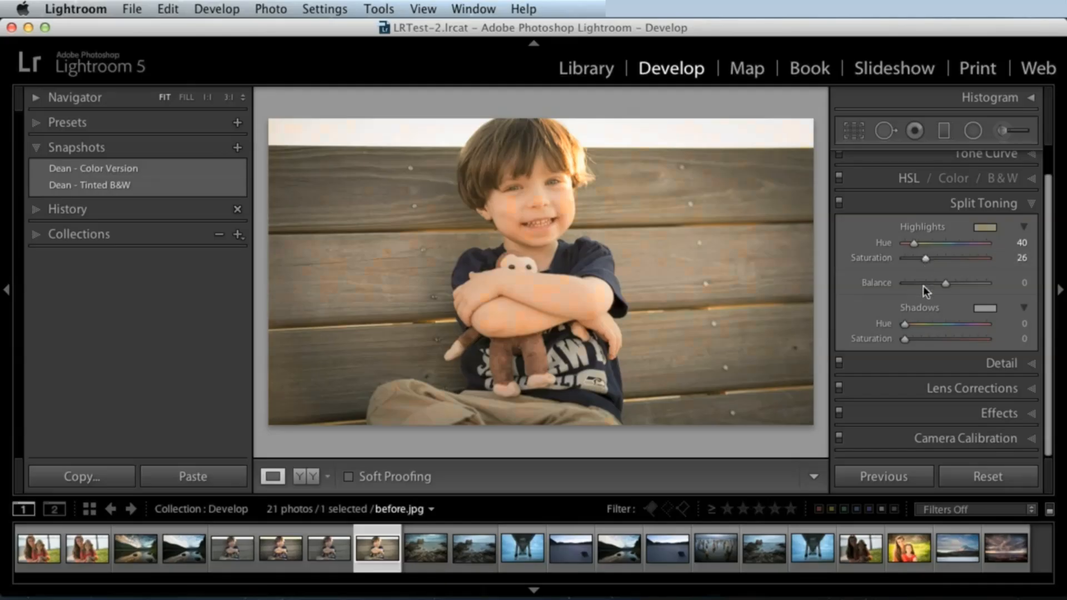
drag(907, 324, 963, 325)
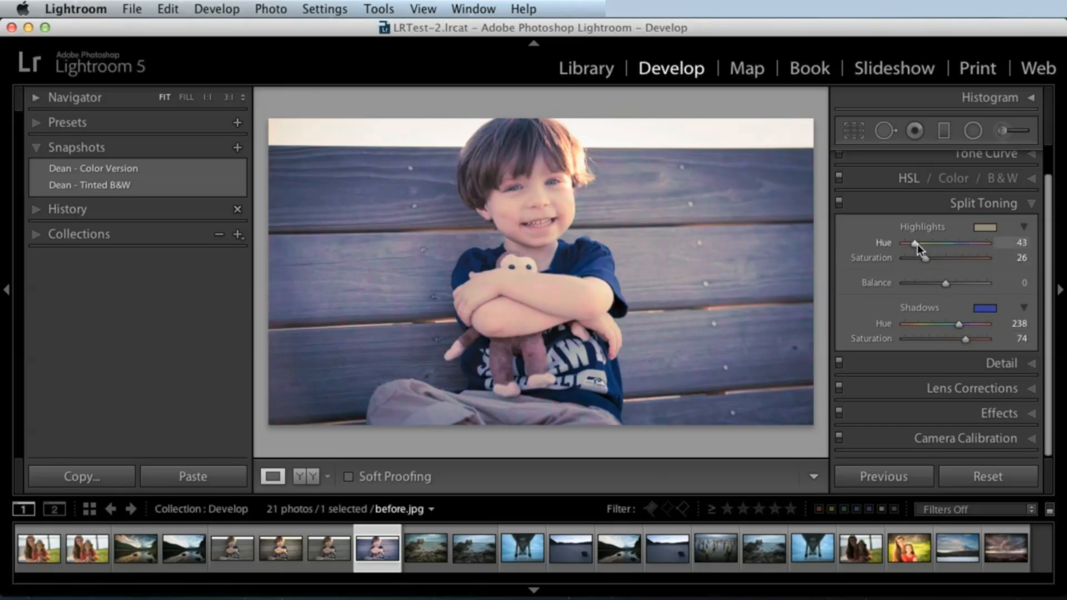
mouse_move(926, 259)
mouse_down()
mouse_move(955, 257)
mouse_move(913, 245)
mouse_move(982, 243)
mouse_move(919, 263)
mouse_move(979, 242)
mouse_move(927, 246)
mouse_up()
drag(918, 258, 935, 259)
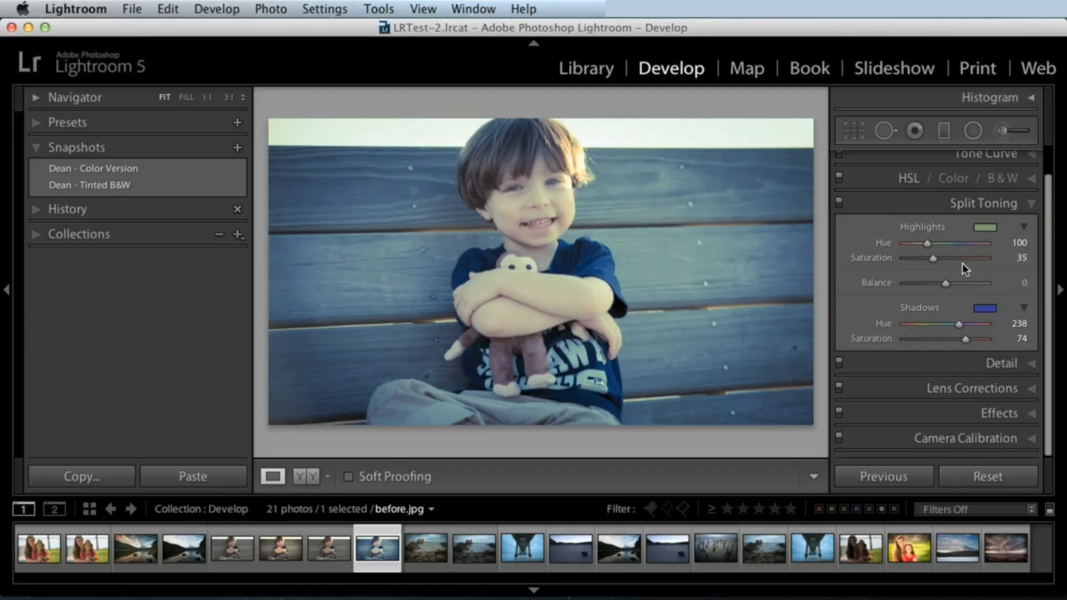
Convert the split-toned boy photo to black and white, and raise the orange and yellow values in the Black & White Mix
click(998, 177)
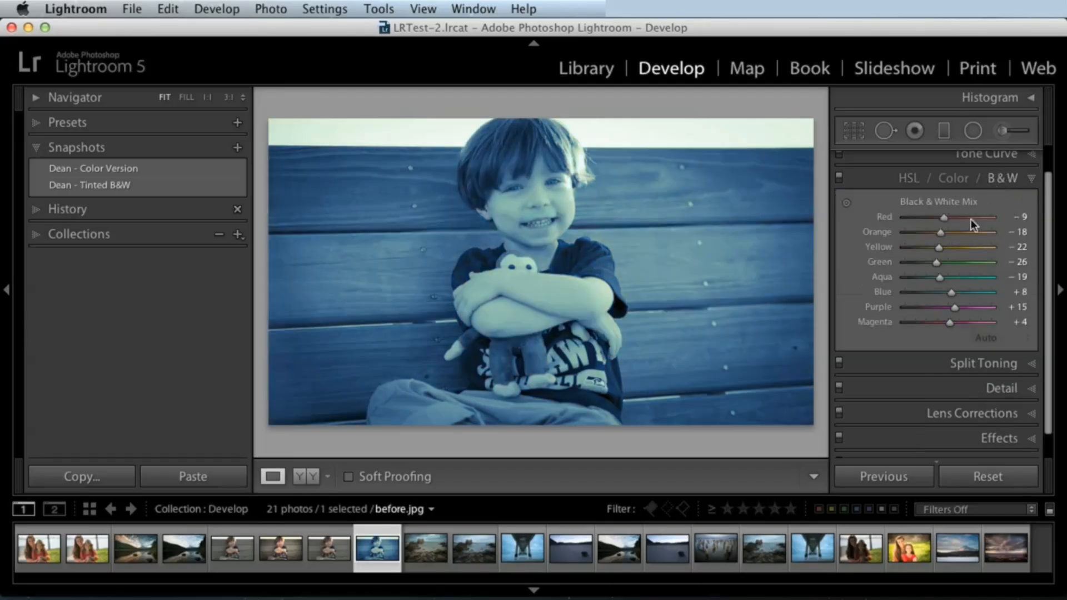
mouse_move(957, 232)
mouse_down()
mouse_move(963, 247)
mouse_move(951, 248)
mouse_up()
click(973, 363)
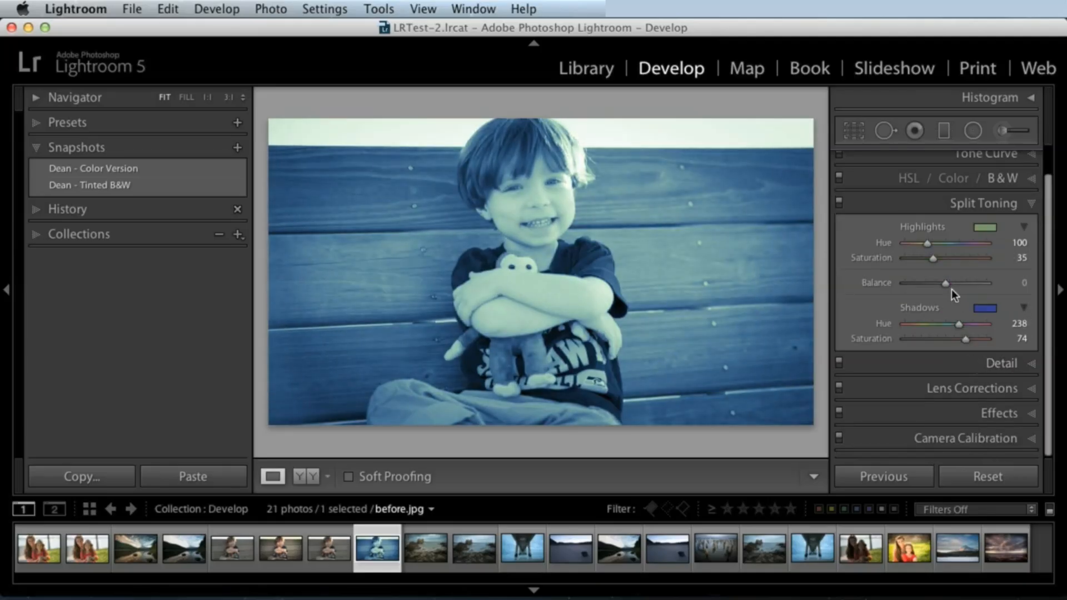
Reset the split toning saturation of both highlights and shadows to 0
double_click(930, 258)
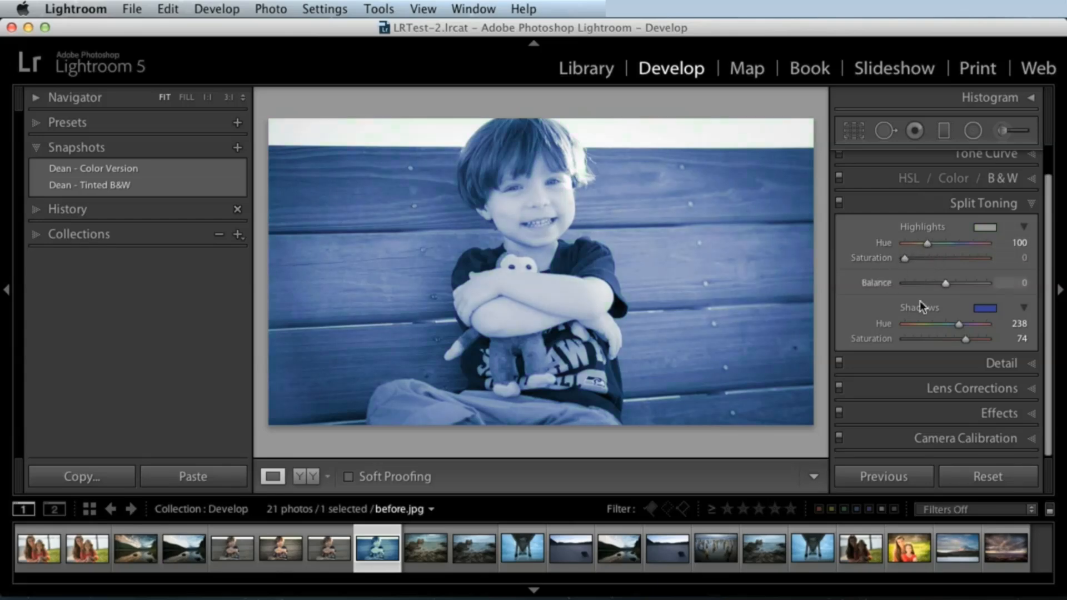
double_click(959, 339)
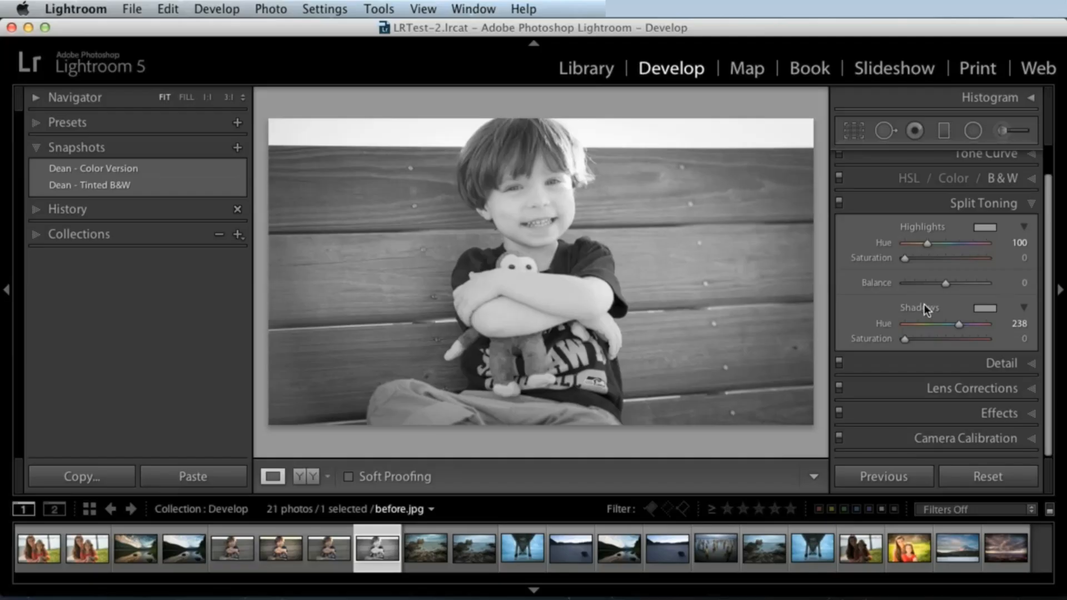
Sample highlight tints in the split toning color picker, keeping saturation at 0, and set the highlights hue to 69
click(982, 228)
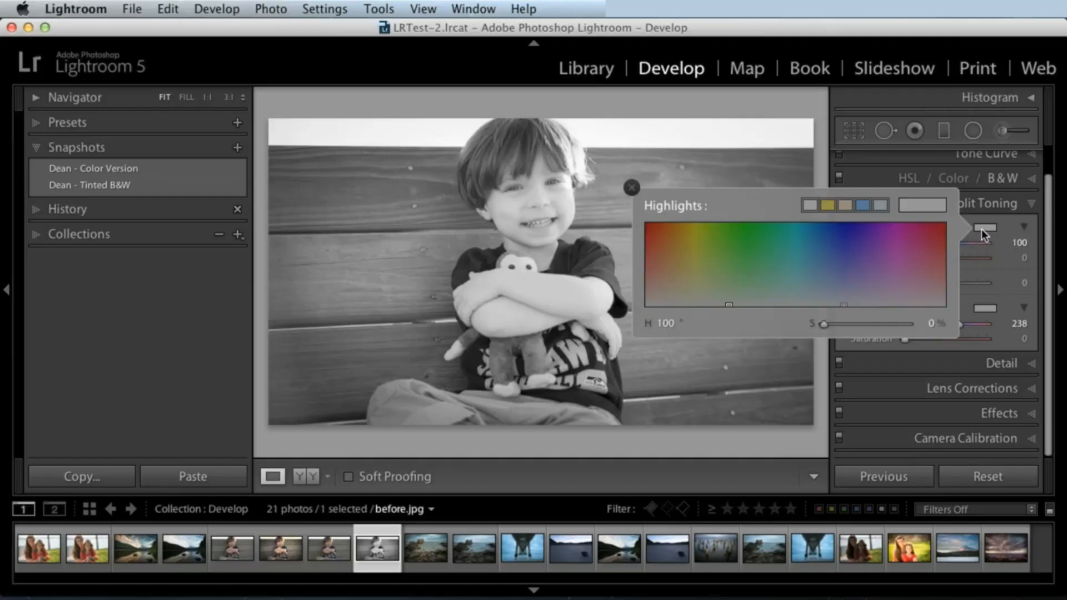
drag(711, 258, 688, 309)
click(632, 188)
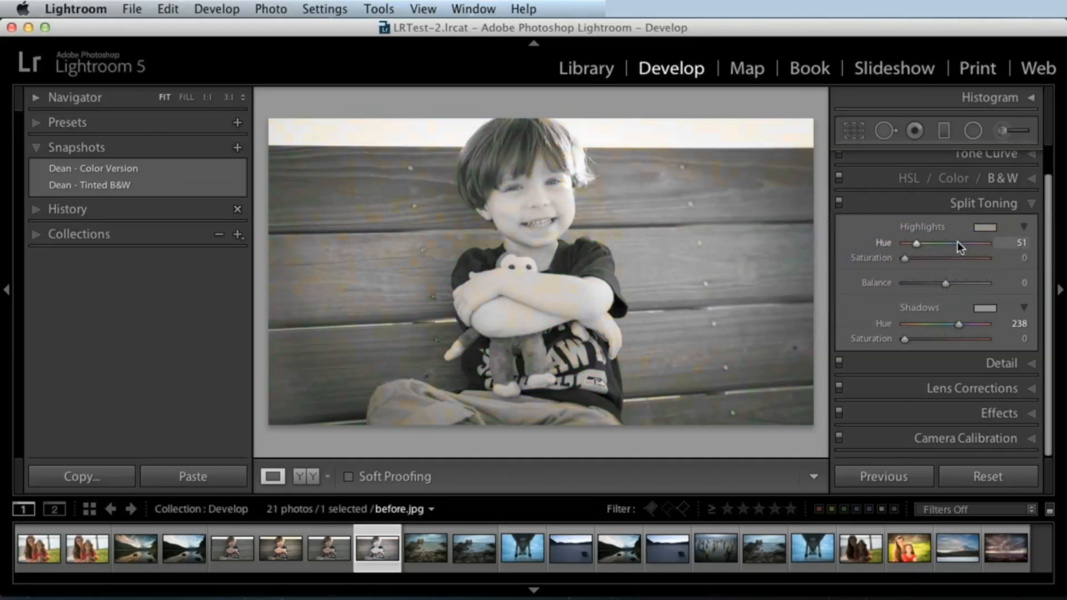
drag(916, 245, 918, 245)
drag(917, 245, 918, 242)
Set the split toning shadows to hue 47 and saturation 32, and compare the photo with split toning off and on
drag(959, 324, 914, 318)
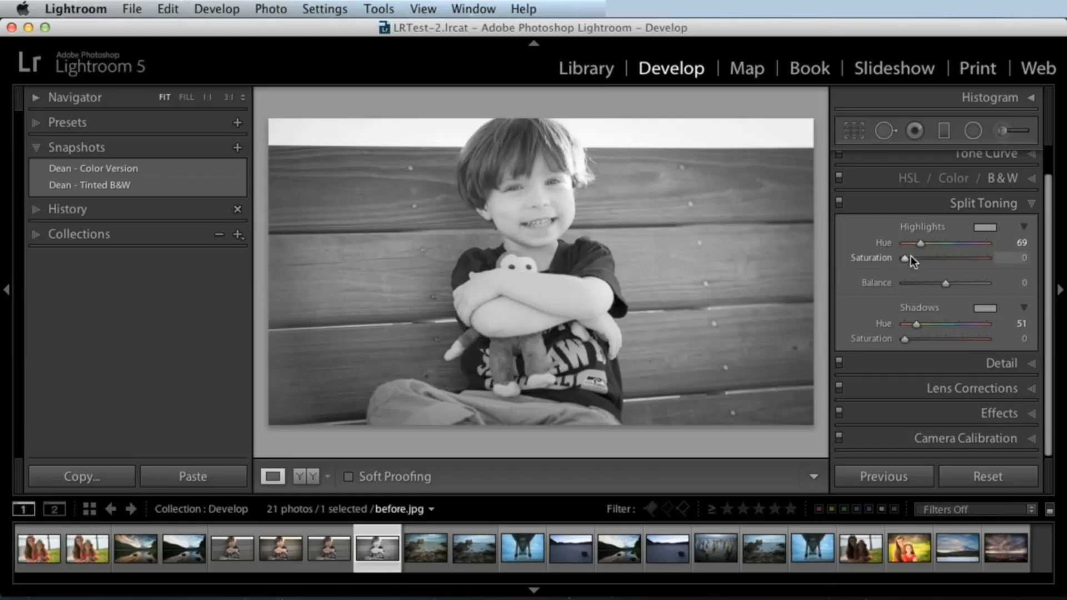
mouse_move(918, 324)
mouse_down()
mouse_move(915, 338)
mouse_move(932, 339)
mouse_up()
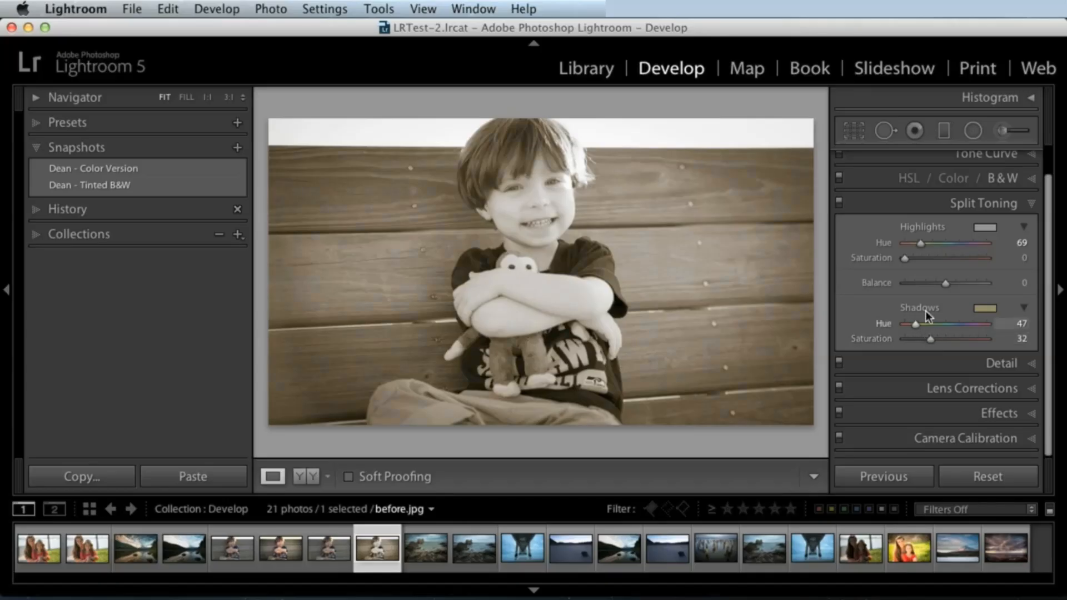
click(839, 200)
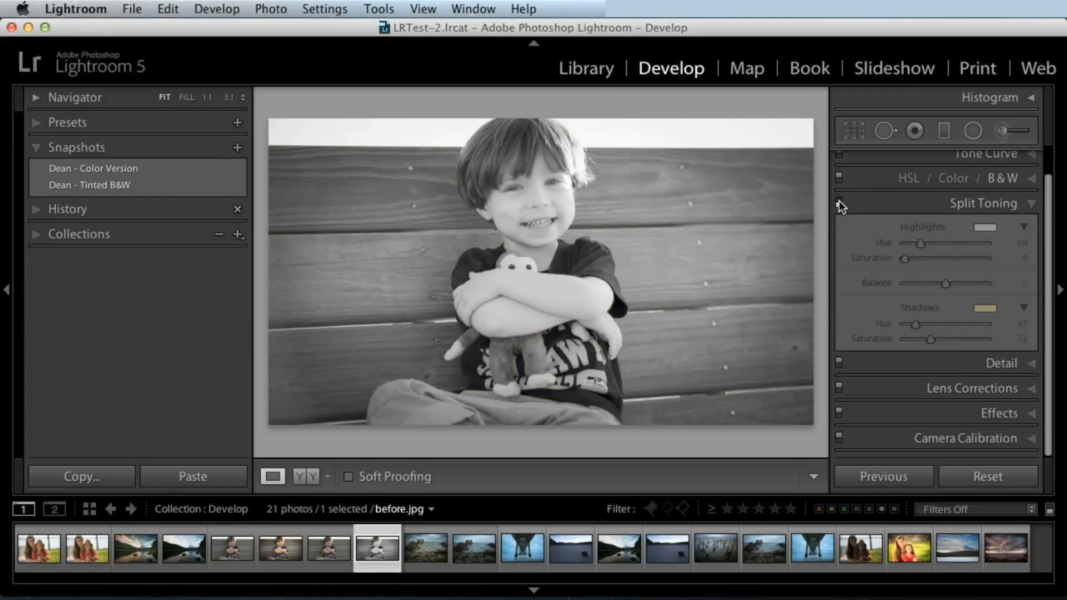
click(840, 202)
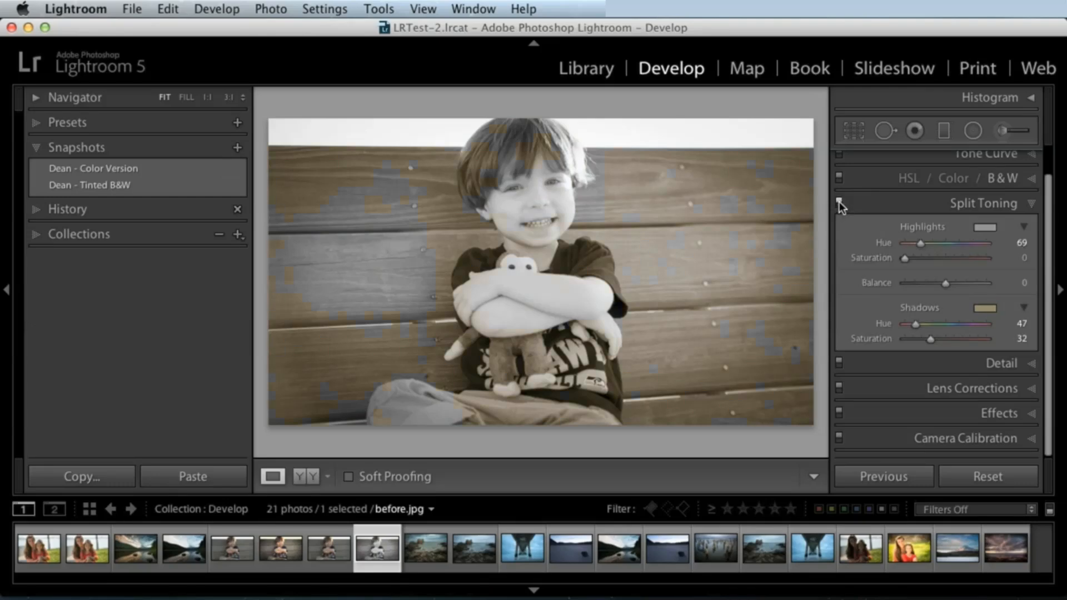
click(839, 202)
click(839, 202)
Lower the shadows hue slightly, and reset the shadows saturation to its default
mouse_move(915, 324)
mouse_down()
mouse_move(902, 324)
mouse_move(983, 323)
mouse_move(923, 337)
mouse_move(909, 327)
mouse_move(928, 340)
mouse_move(1006, 332)
mouse_move(916, 345)
mouse_move(913, 324)
mouse_up()
double_click(874, 341)
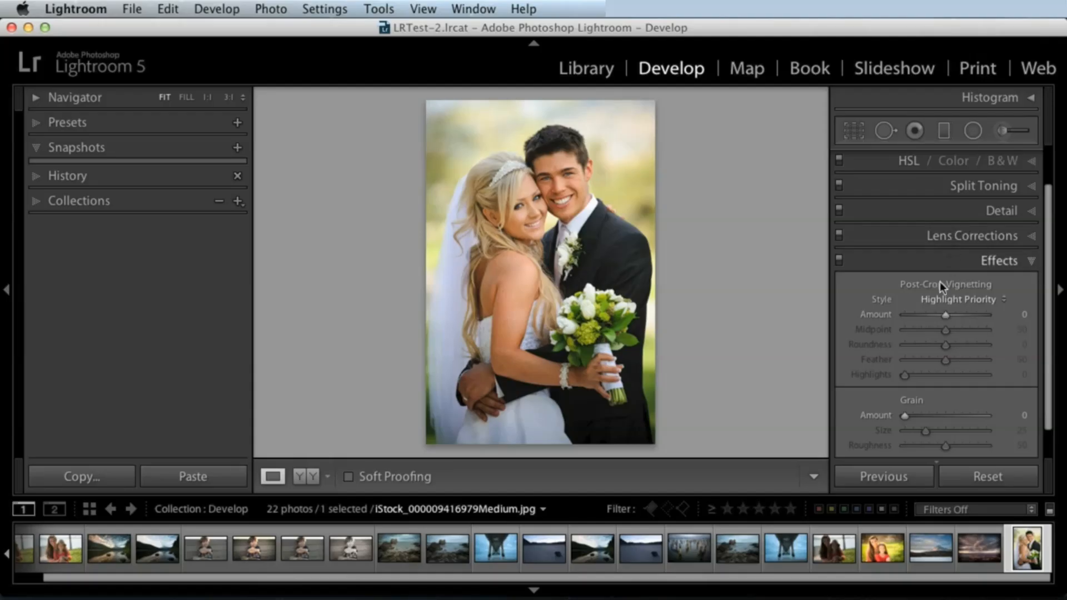
Convert the wedding photo to black and white, setting the mix to Red +3, Orange +16, Yellow -33 and Green -50
scroll(1049, 293, down, 2)
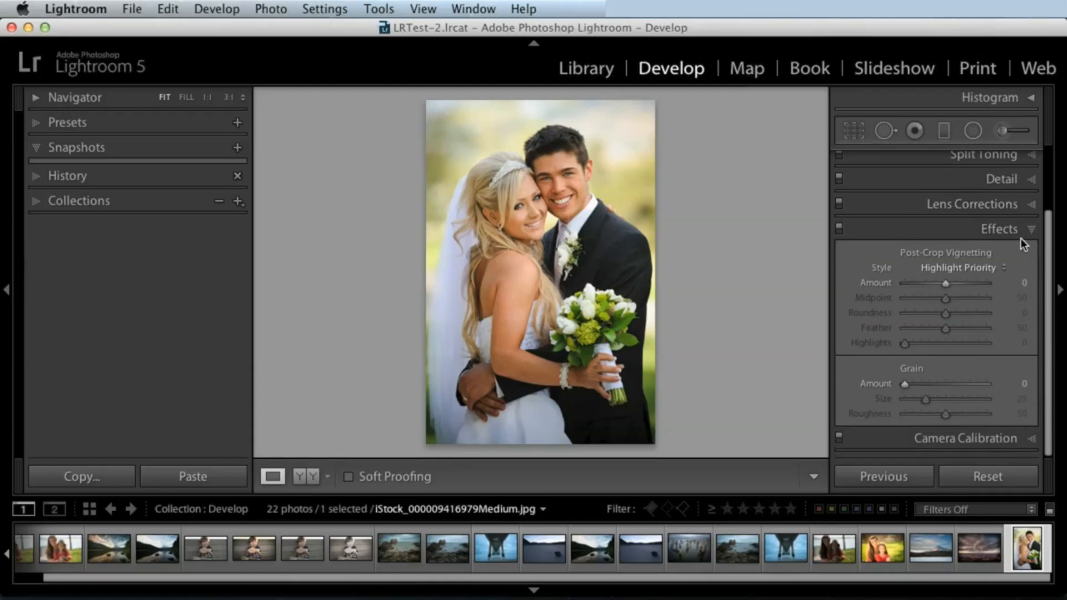
scroll(1048, 240, up, 3)
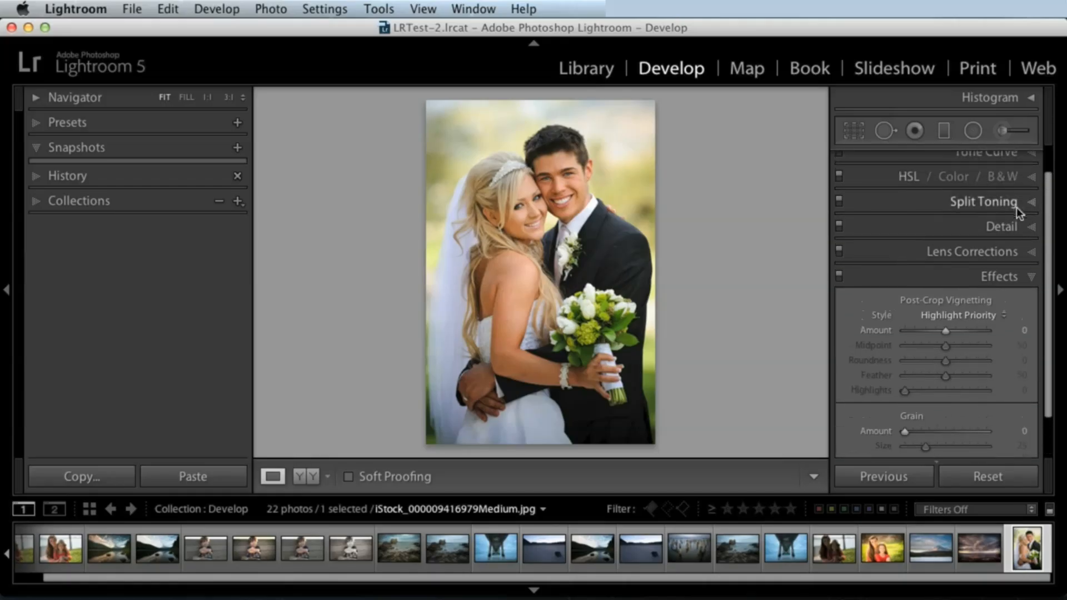
click(999, 179)
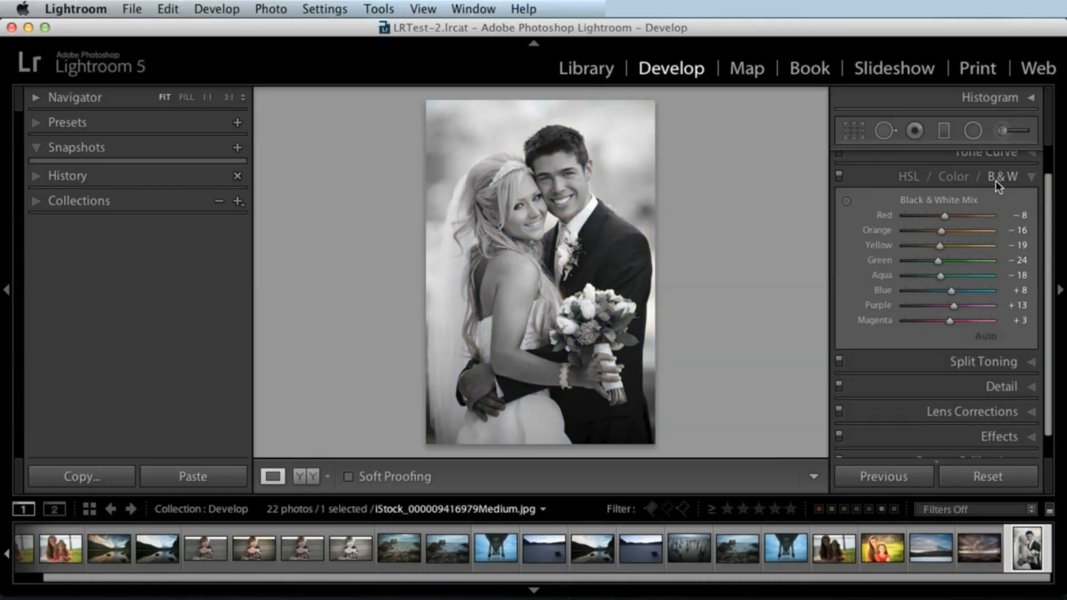
drag(956, 235, 926, 261)
click(953, 244)
drag(945, 217, 955, 232)
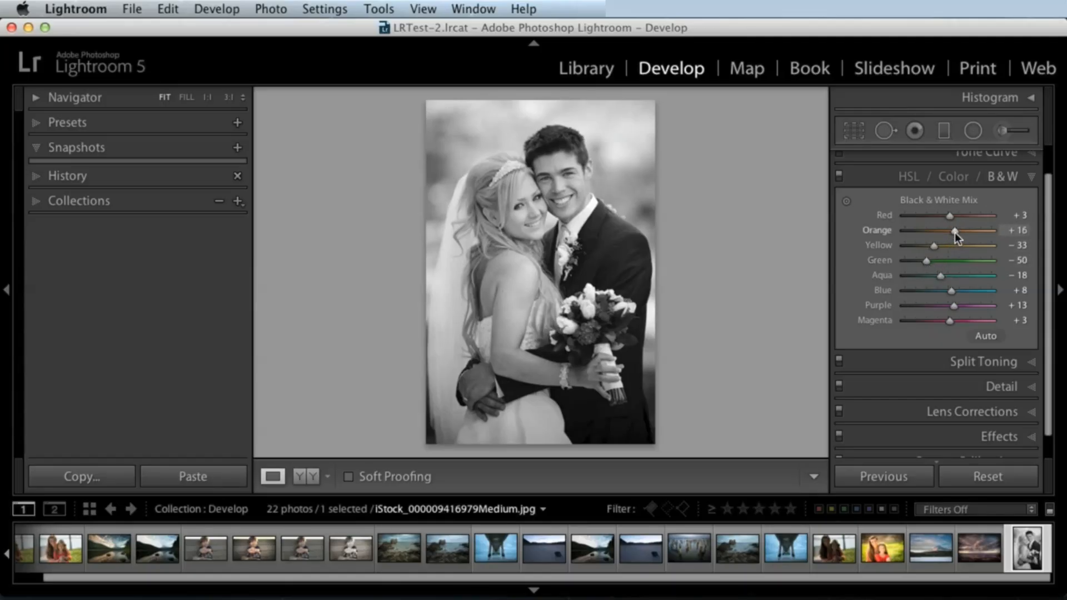
Tint the shadows of the black-and-white photo with a warm sepia tone using Split Toning
click(1022, 362)
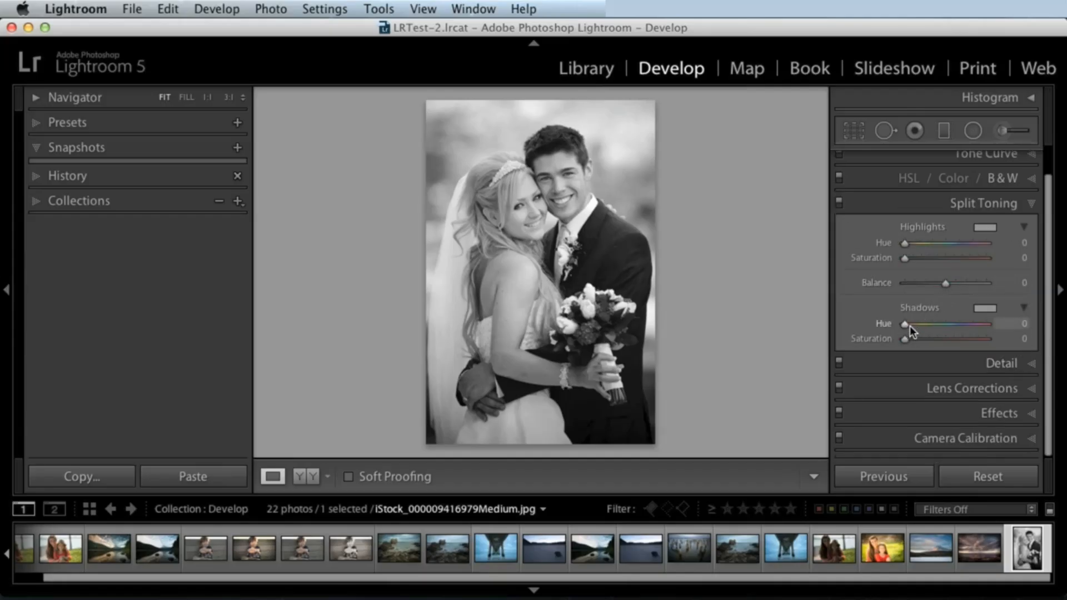
mouse_move(910, 326)
mouse_down()
mouse_move(915, 338)
mouse_move(915, 326)
mouse_up()
Try post-crop vignettes at Amount -50 with Midpoint 38, at Amount +100, and at Amount -39 with Midpoint 0
click(998, 413)
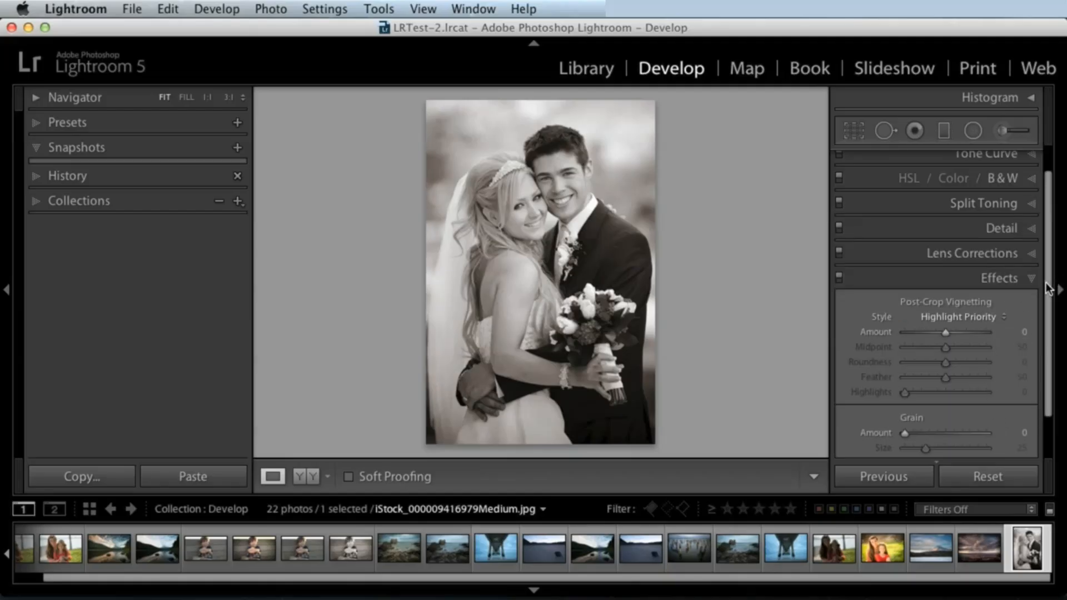
scroll(1045, 289, down, 3)
mouse_move(941, 283)
mouse_down()
mouse_move(929, 282)
mouse_move(934, 302)
mouse_up()
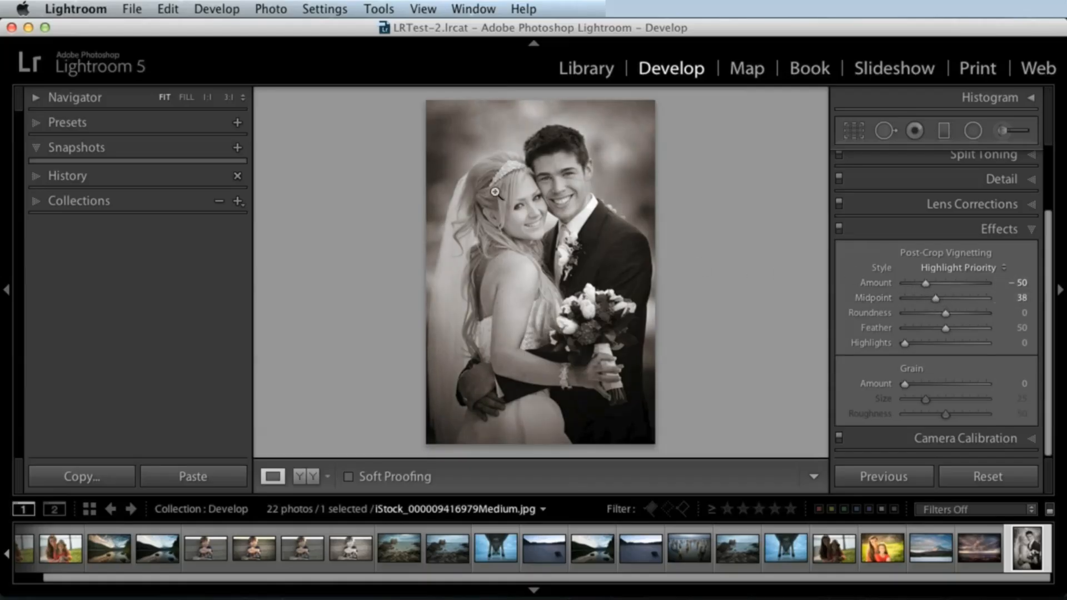
drag(929, 285, 1007, 295)
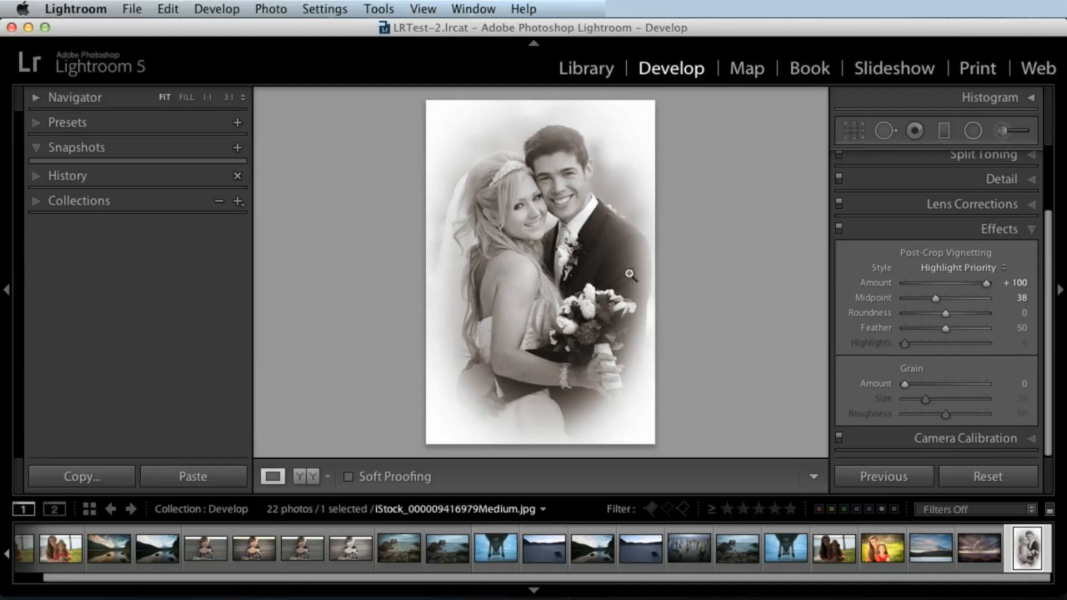
drag(987, 283, 897, 298)
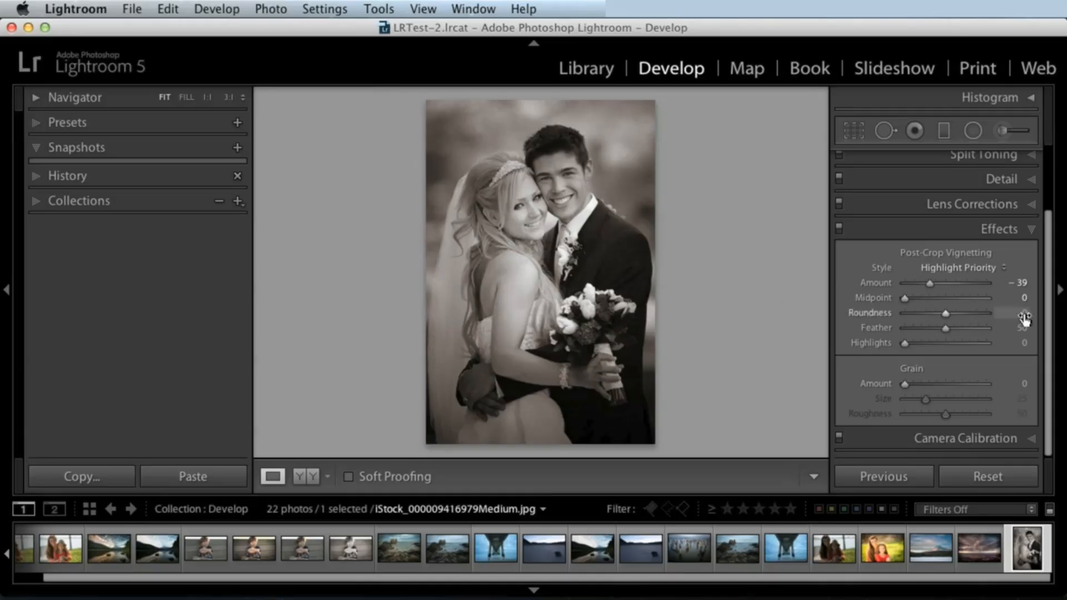
Refine the post-crop vignette to Amount -36, Midpoint 17, Roundness -43 and Feather 76
drag(898, 300, 927, 311)
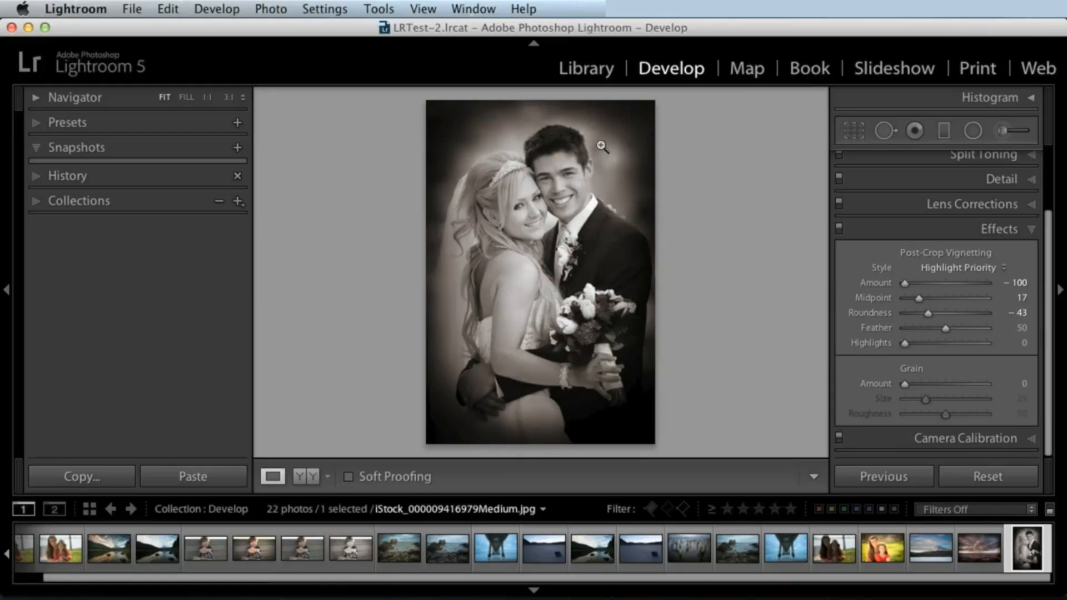
mouse_move(951, 328)
mouse_down()
mouse_move(889, 332)
mouse_move(1000, 324)
mouse_move(955, 332)
mouse_up()
drag(924, 284, 935, 283)
drag(955, 328, 966, 327)
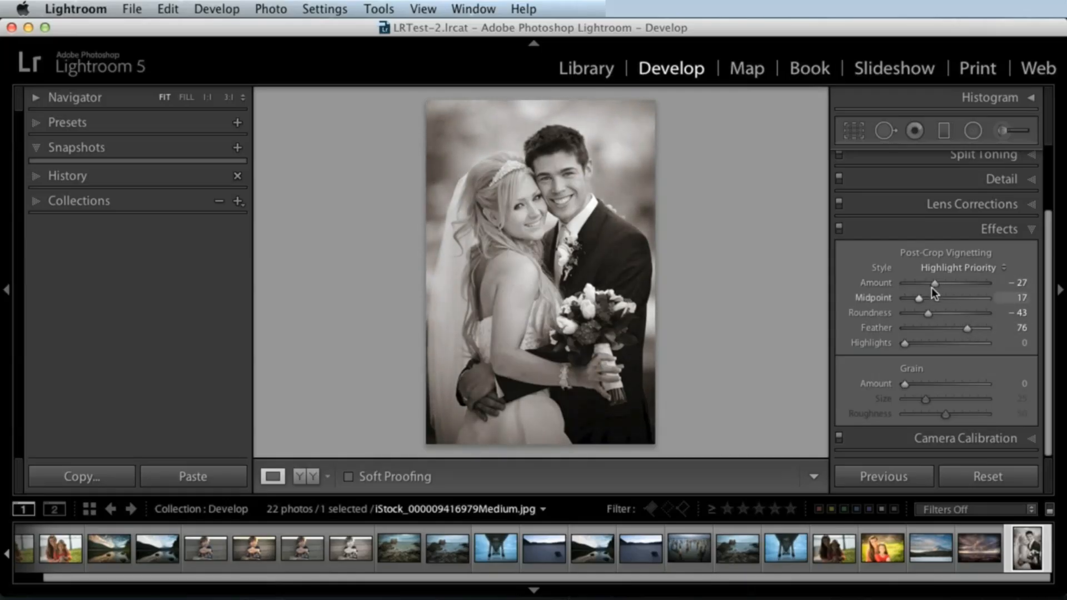
drag(933, 283, 933, 284)
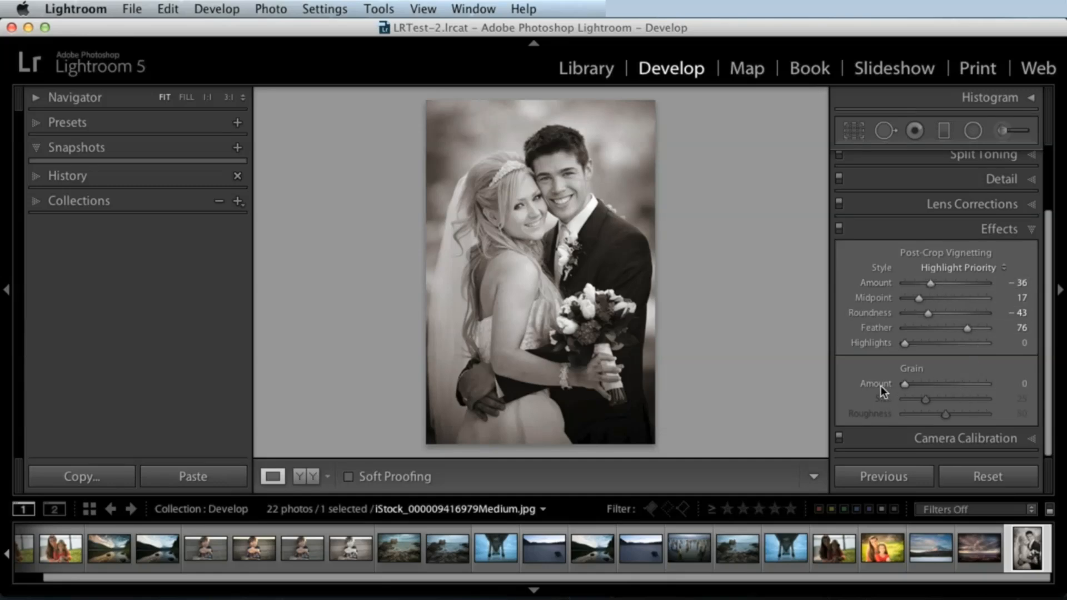
Add film grain with Amount 71, Size 24 and Roughness 49, checking it at 1:1 on the couple's faces
click(593, 175)
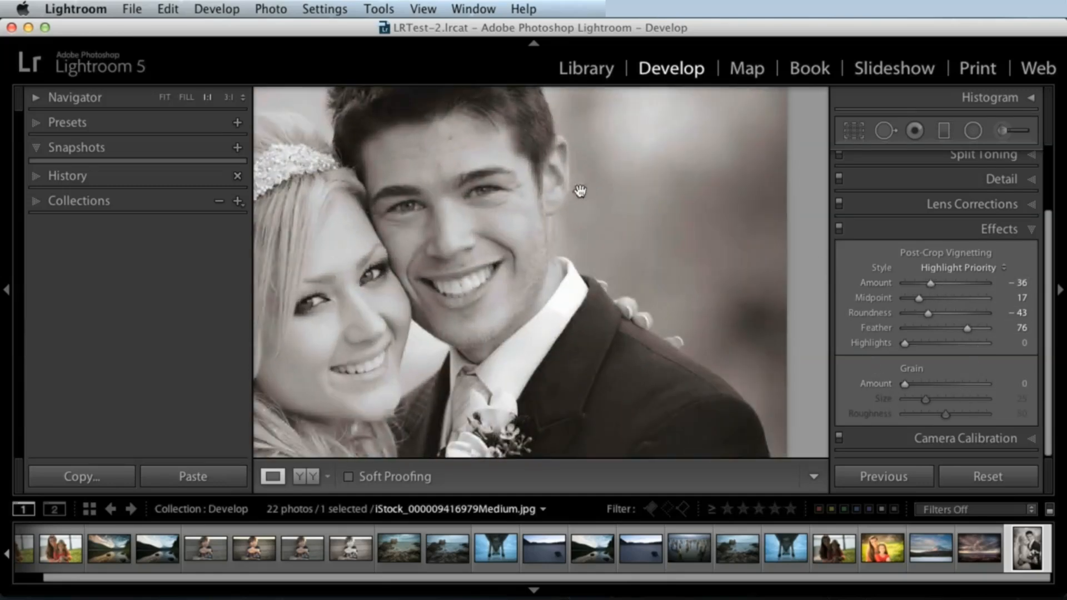
click(580, 192)
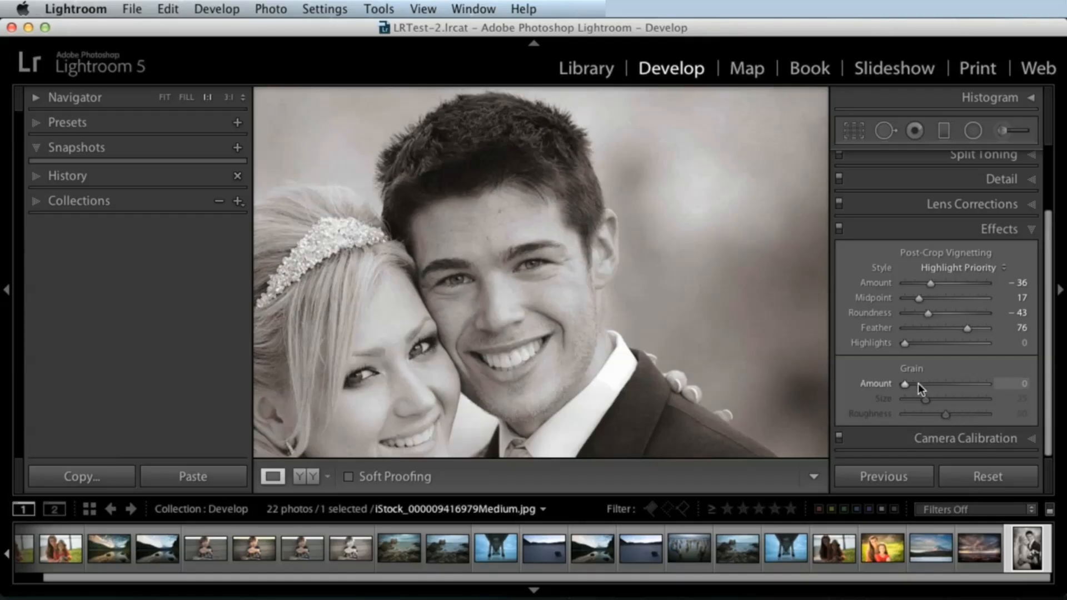
drag(913, 384, 970, 384)
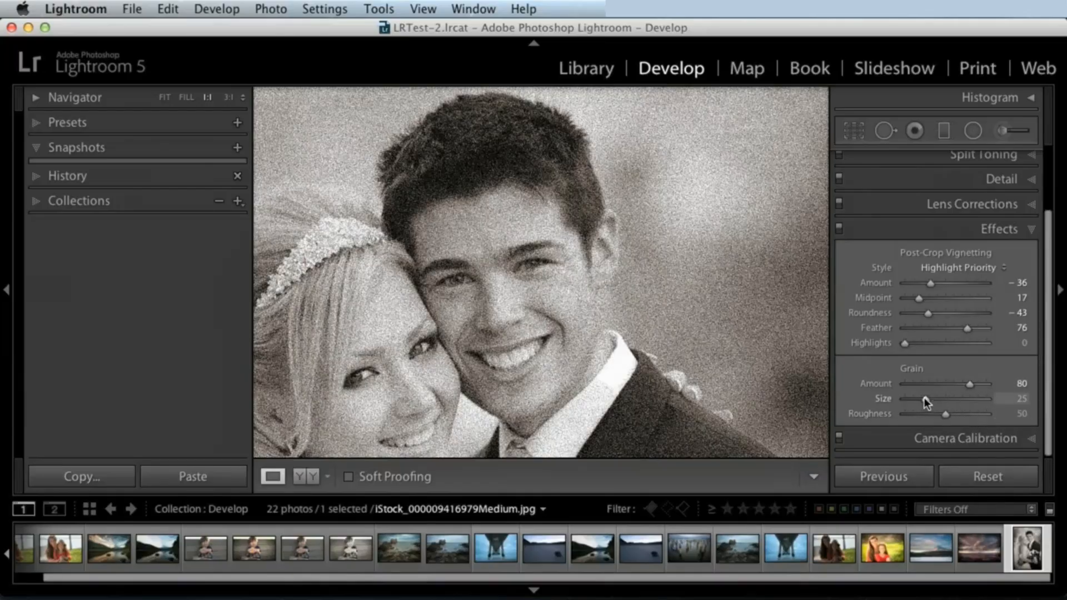
drag(925, 399, 862, 414)
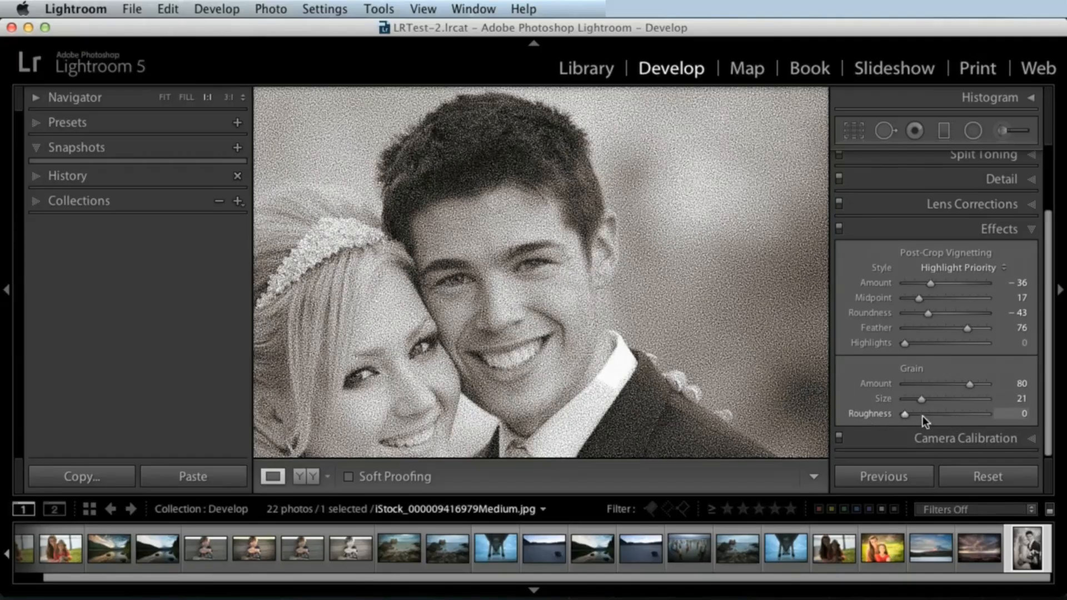
mouse_move(923, 416)
mouse_down()
mouse_move(997, 409)
mouse_move(942, 412)
mouse_up()
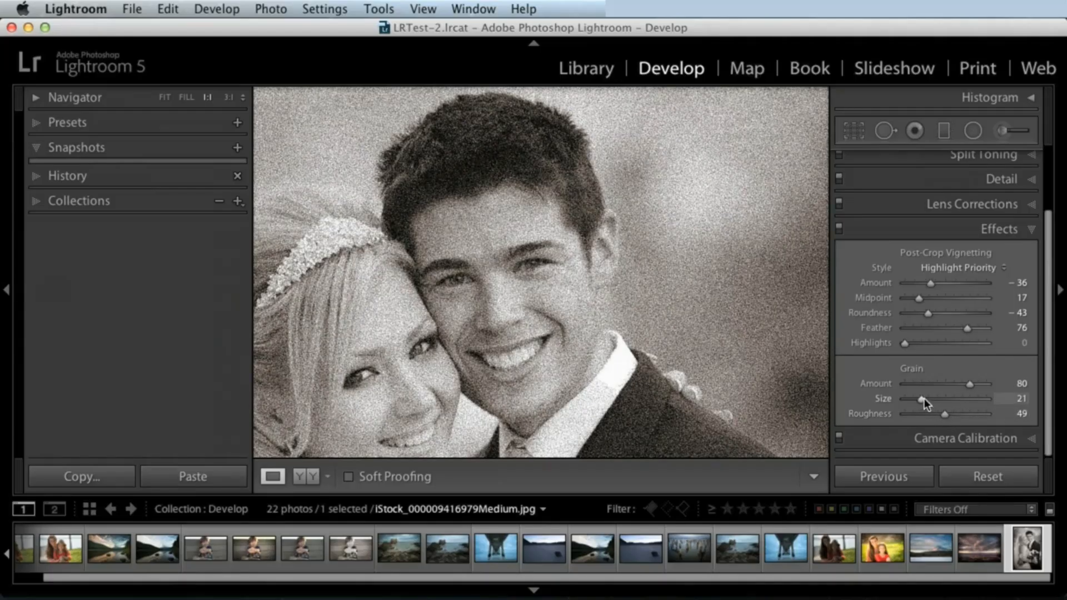
drag(923, 399, 962, 385)
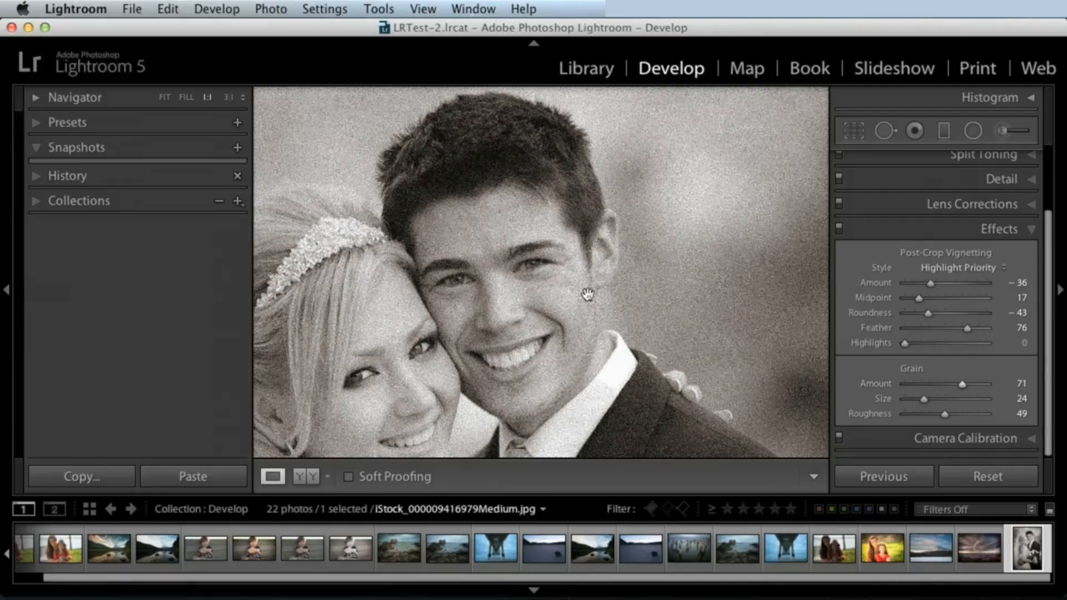
click(530, 269)
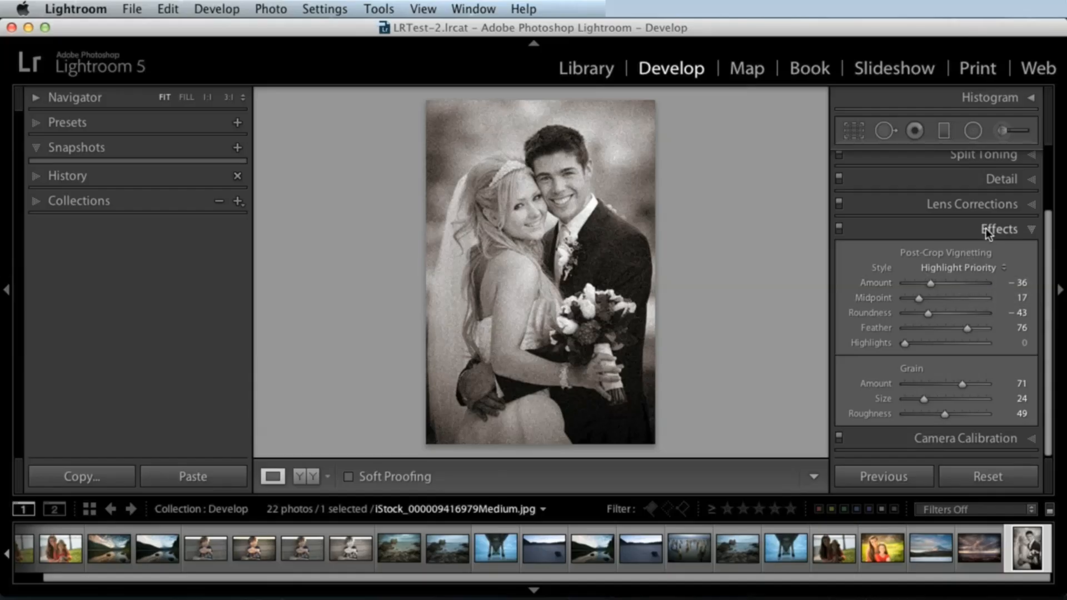
Examine the manual Lens Corrections options, including the Lens Vignetting controls
click(978, 205)
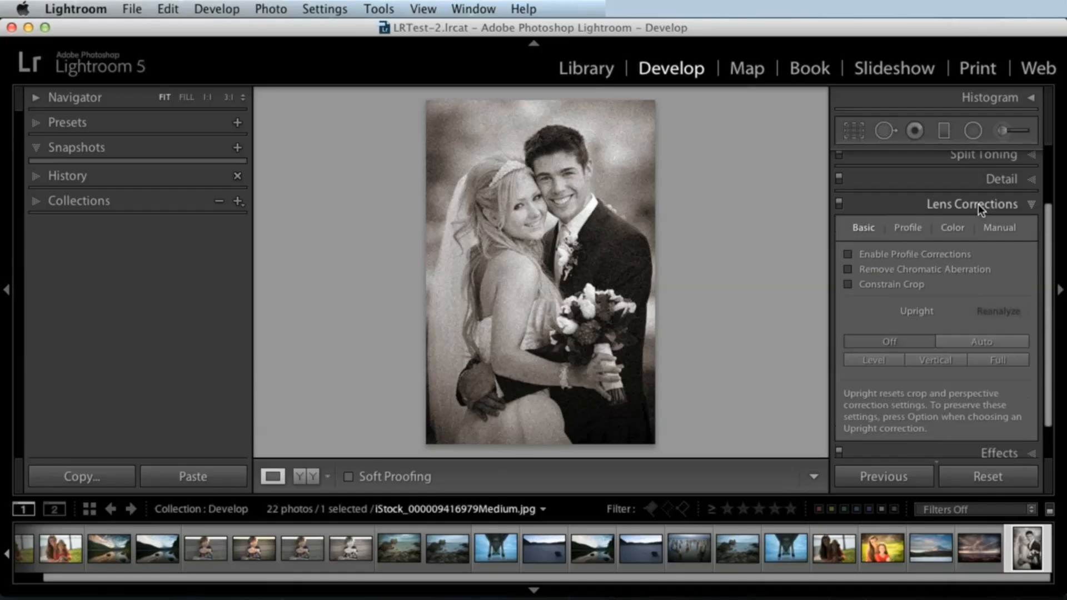
click(999, 228)
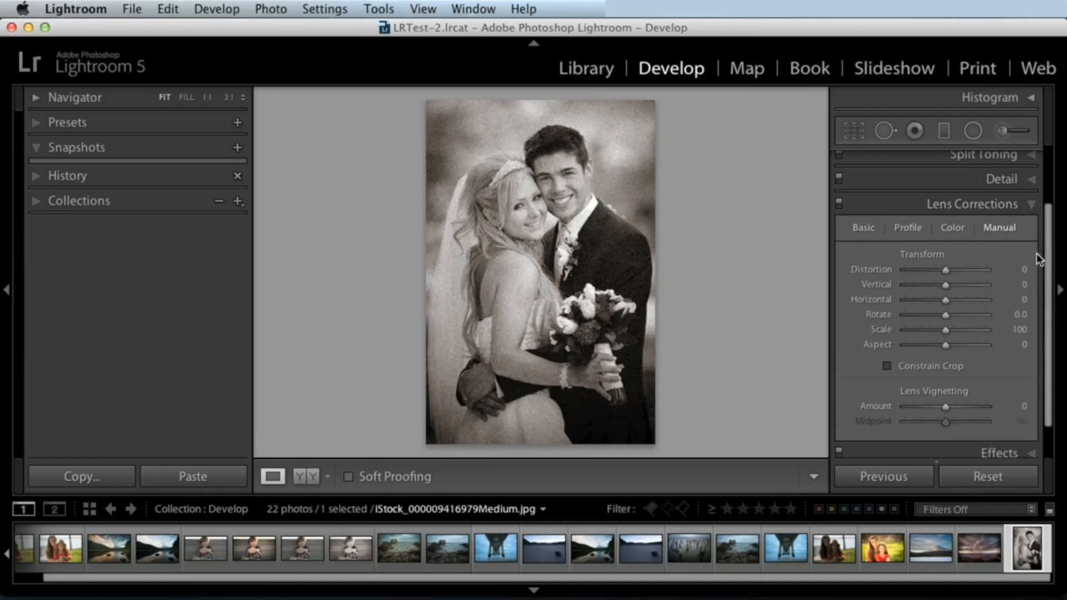
scroll(995, 206, down, 1)
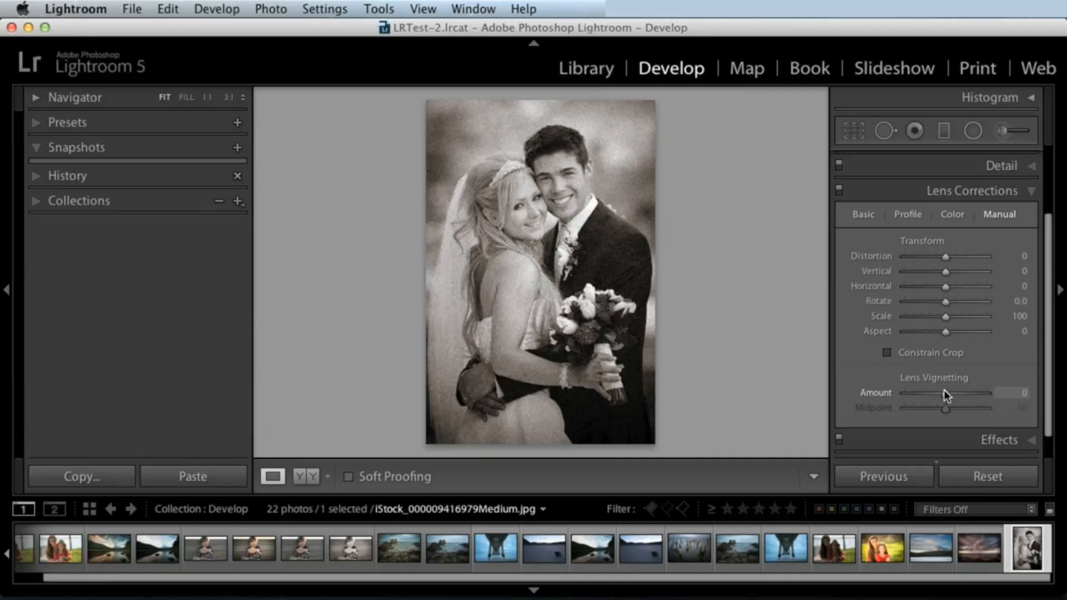
click(962, 189)
Soften the film grain to Amount 53, Size 19 and Roughness 37
click(979, 305)
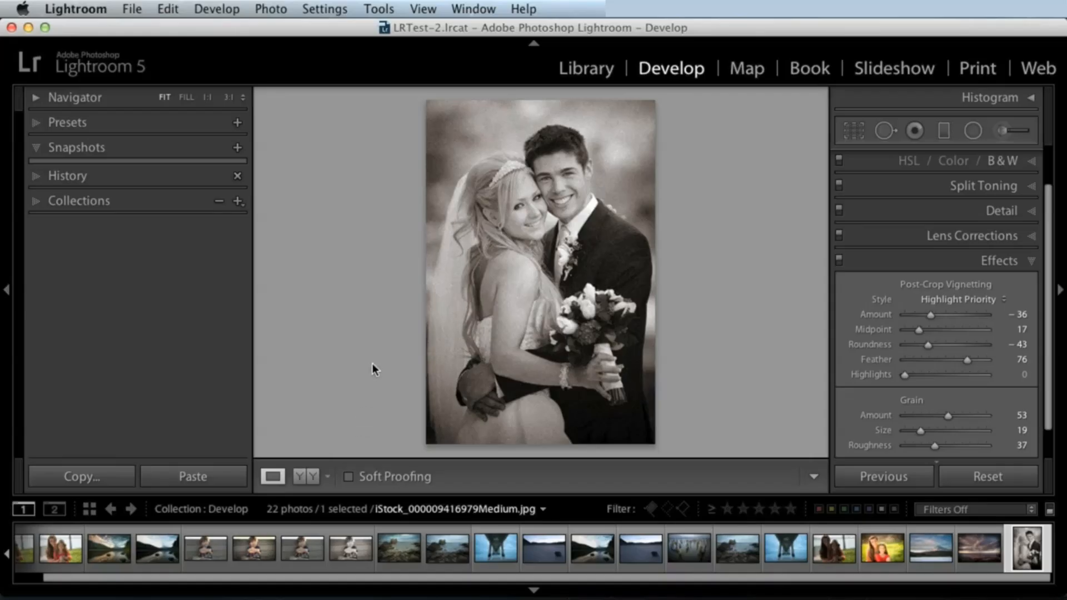
click(995, 260)
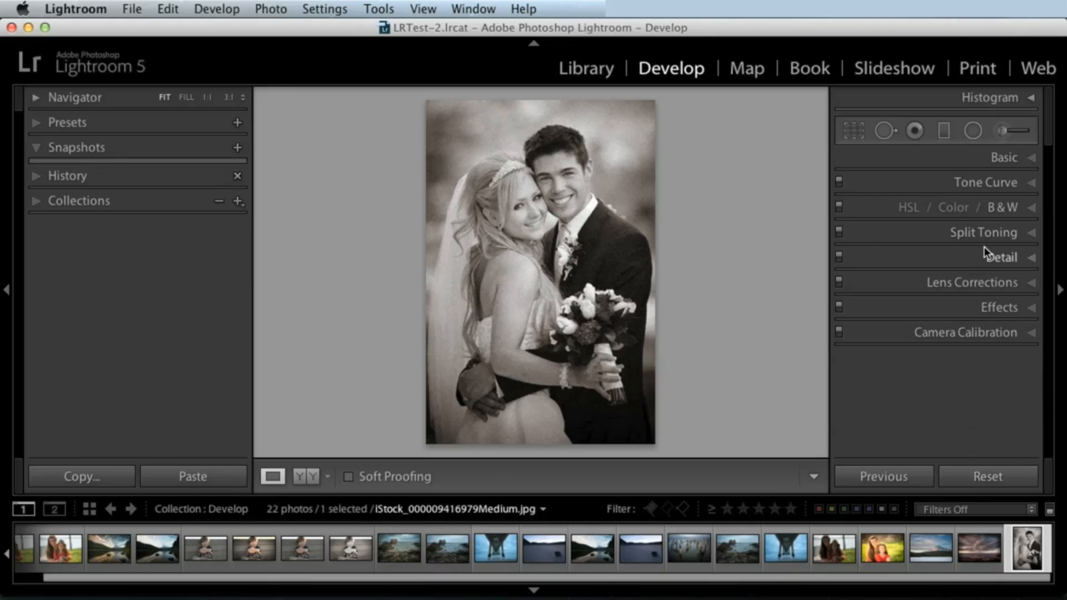
Reset all develop settings of the photo and crop it more tightly around the couple
click(978, 471)
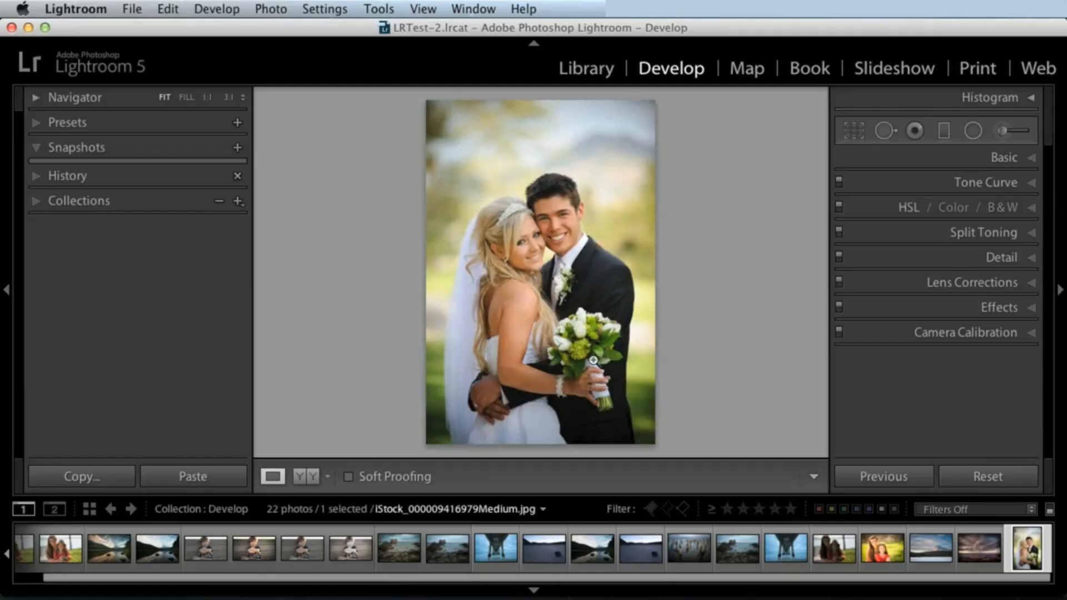
key(r)
drag(541, 102, 541, 133)
key(Return)
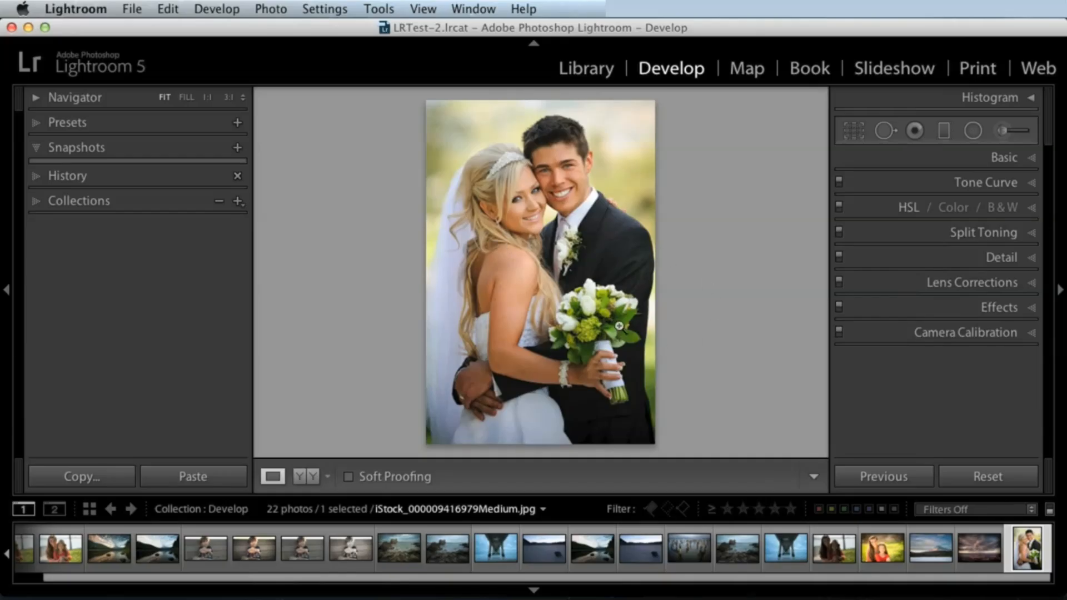
Create a virtual copy of the cropped wedding photo
right_click(481, 190)
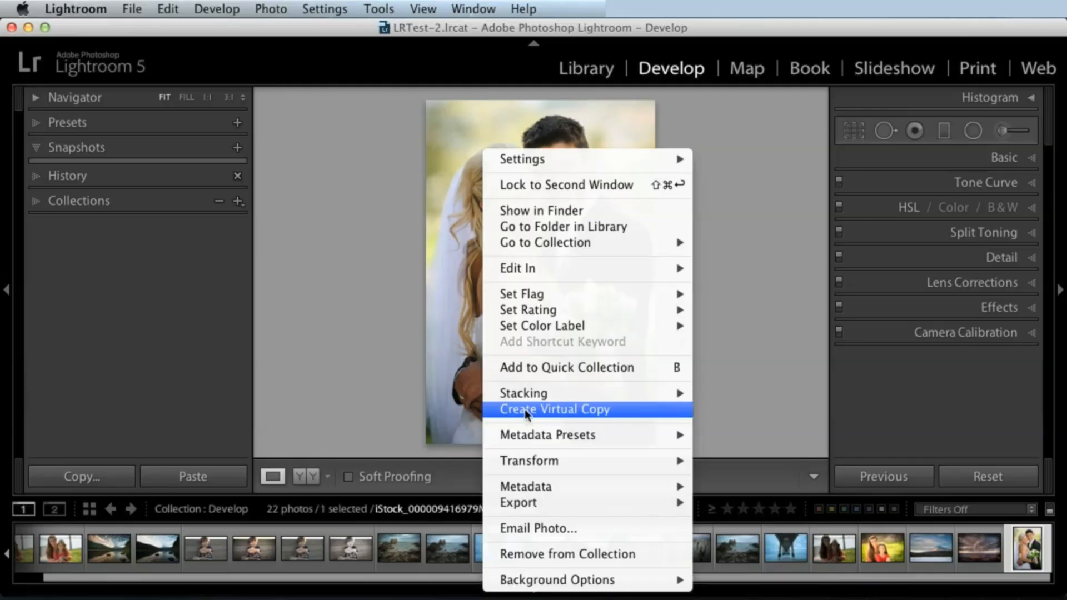
click(548, 409)
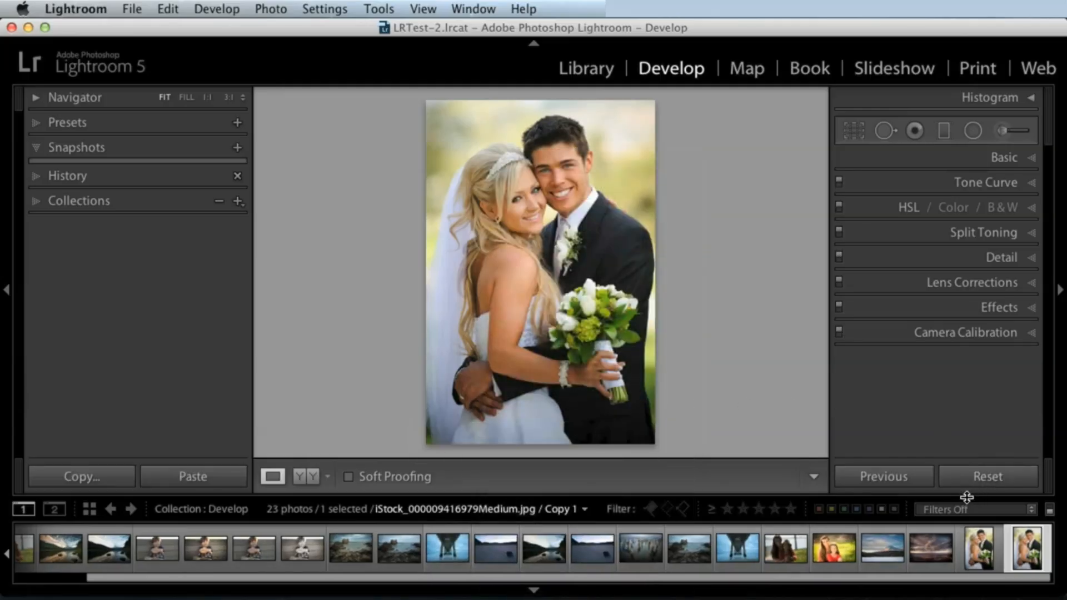
Compare the original and its virtual copy in an enlarged filmstrip, ending on the copy with the thumbnails reduced again
drag(967, 498, 957, 422)
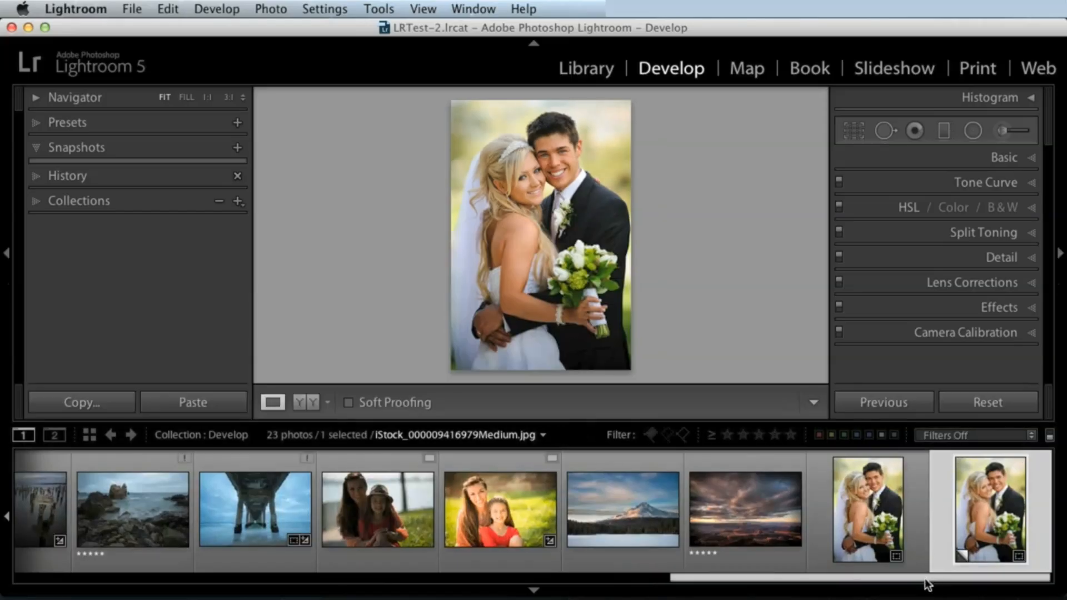
click(870, 503)
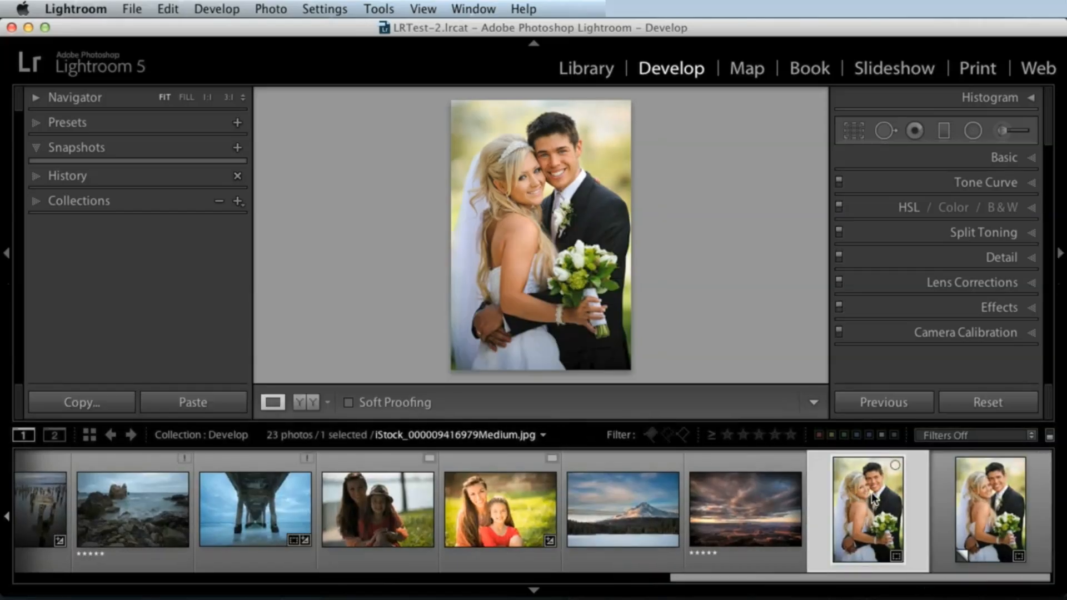
click(974, 509)
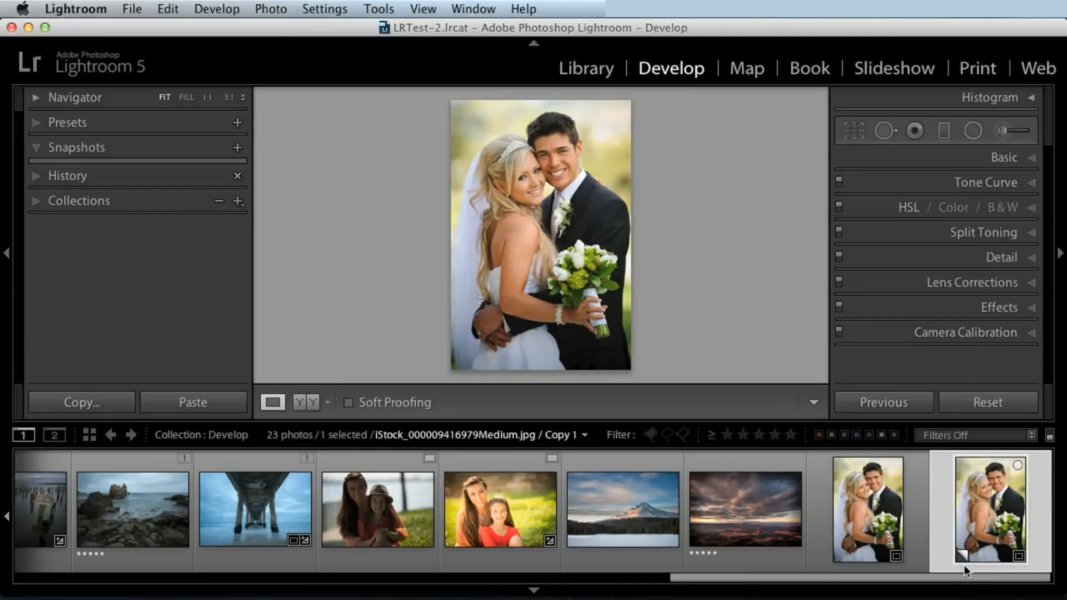
key(alt)
drag(952, 420, 950, 477)
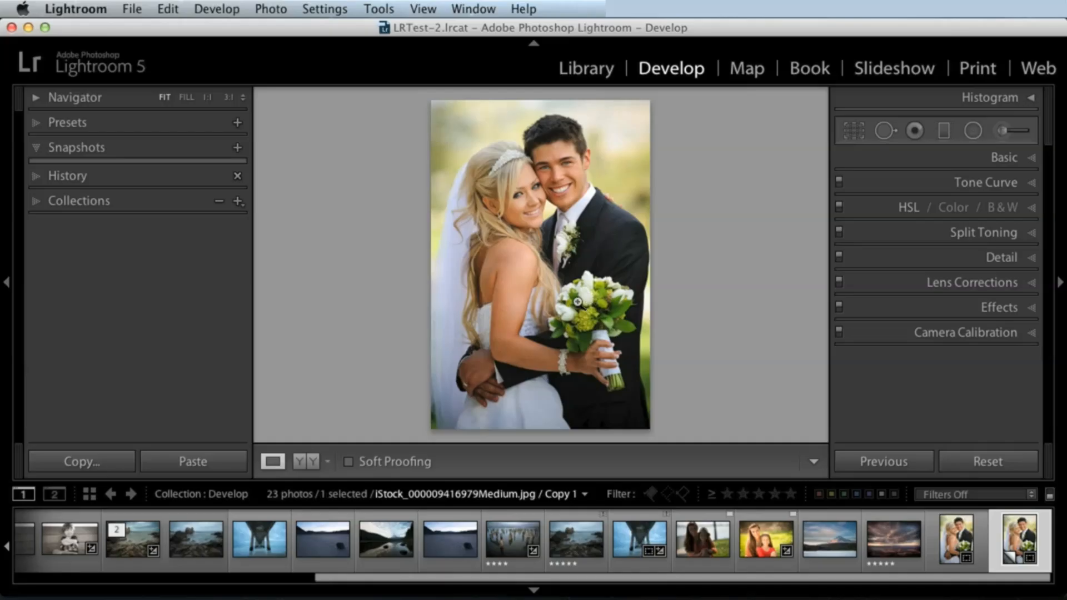
Convert the virtual copy to black and white, setting Orange to +22 and Yellow to -33 in the mix
click(1001, 206)
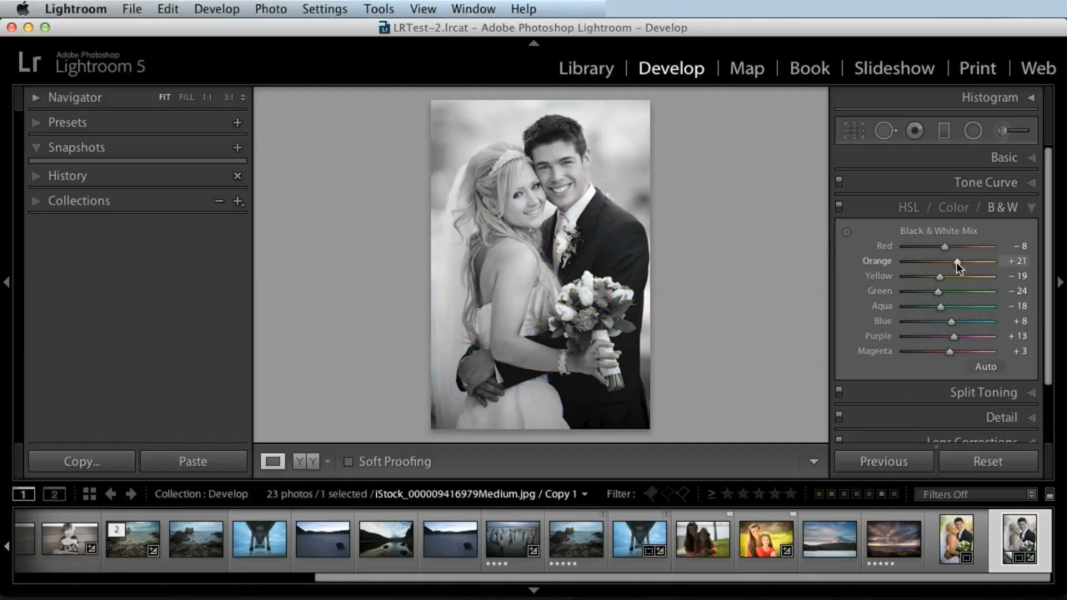
drag(961, 274, 931, 277)
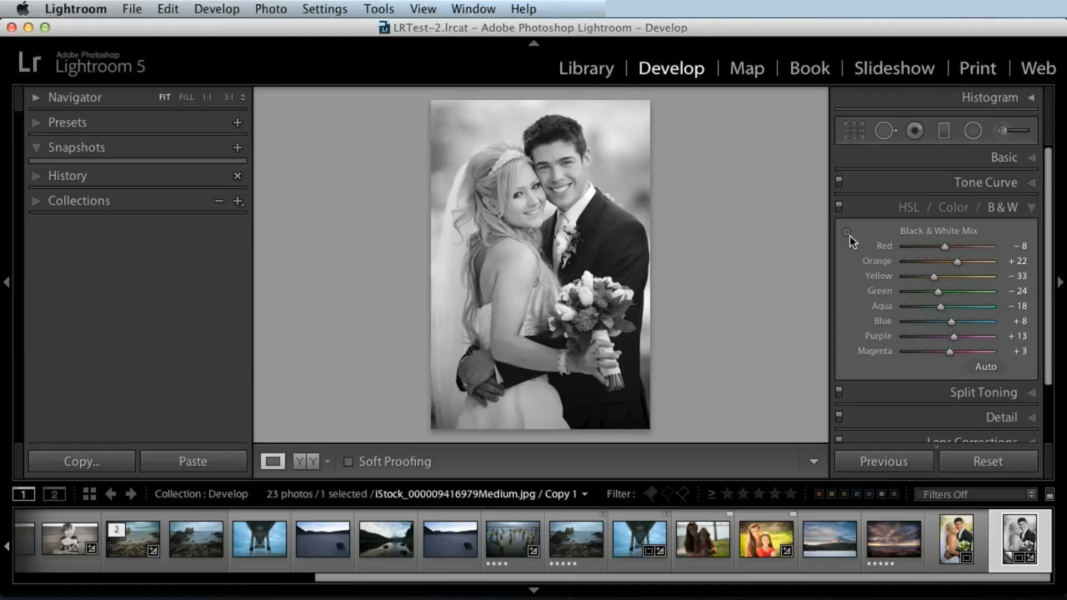
Create a virtual copy of the black-and-white version and warm its shadows with Split Toning hue and saturation
right_click(561, 189)
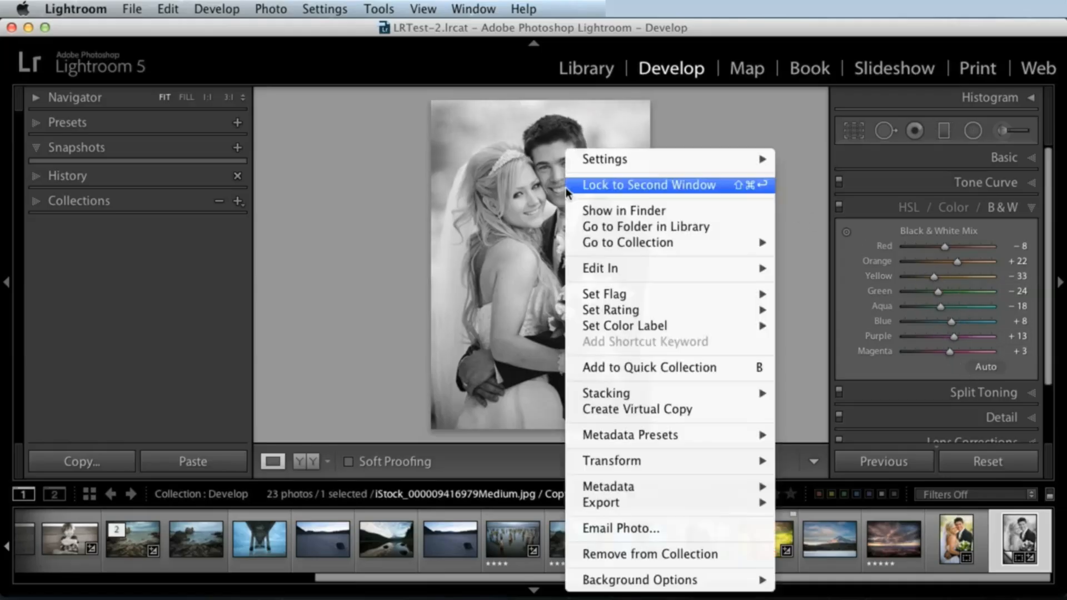
click(624, 410)
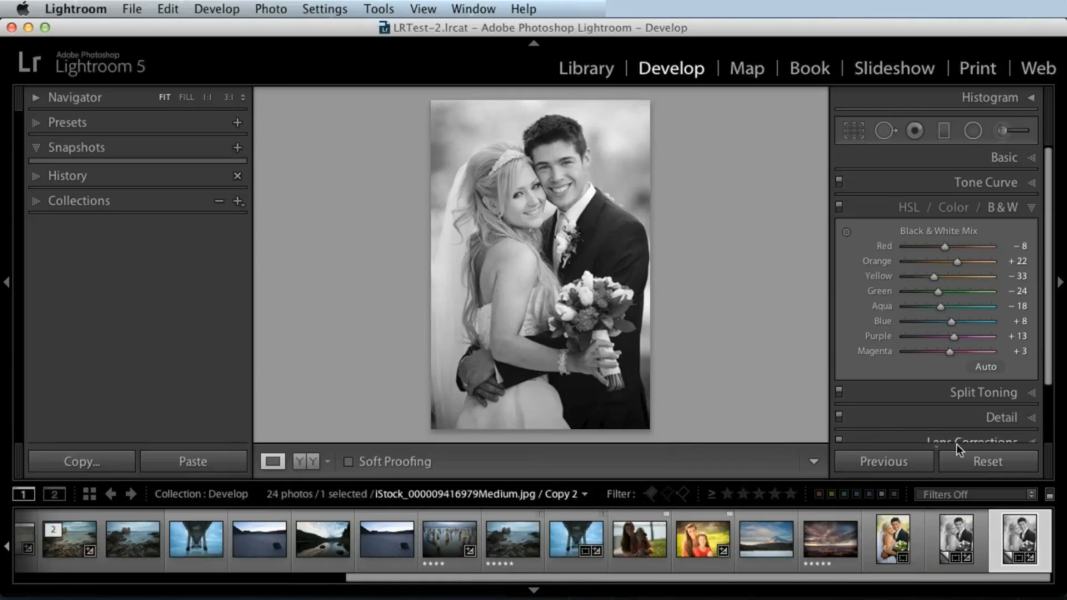
click(988, 392)
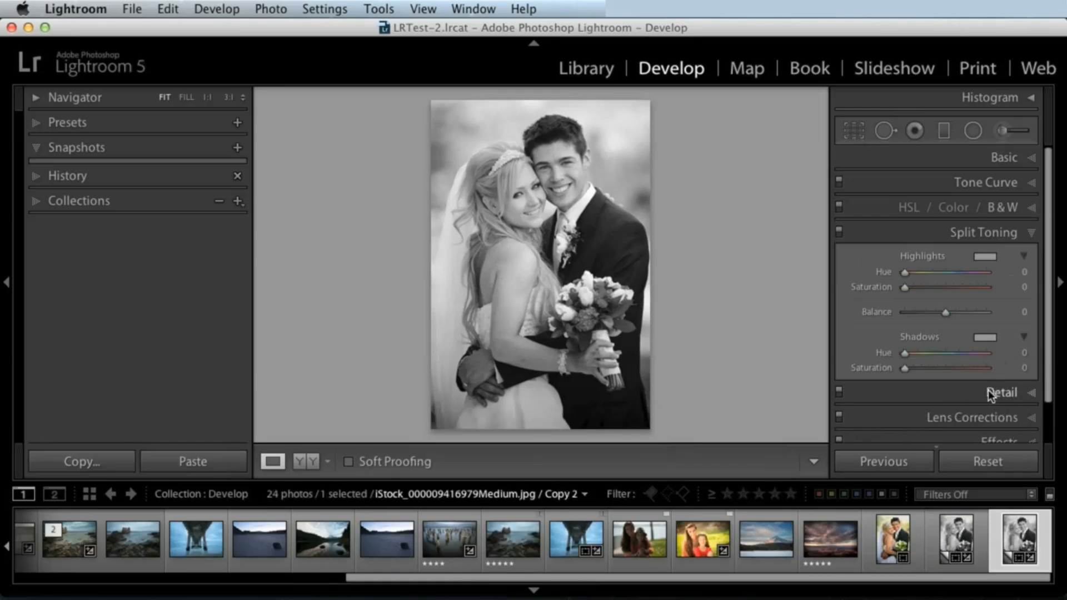
click(918, 353)
click(927, 367)
drag(926, 366, 915, 368)
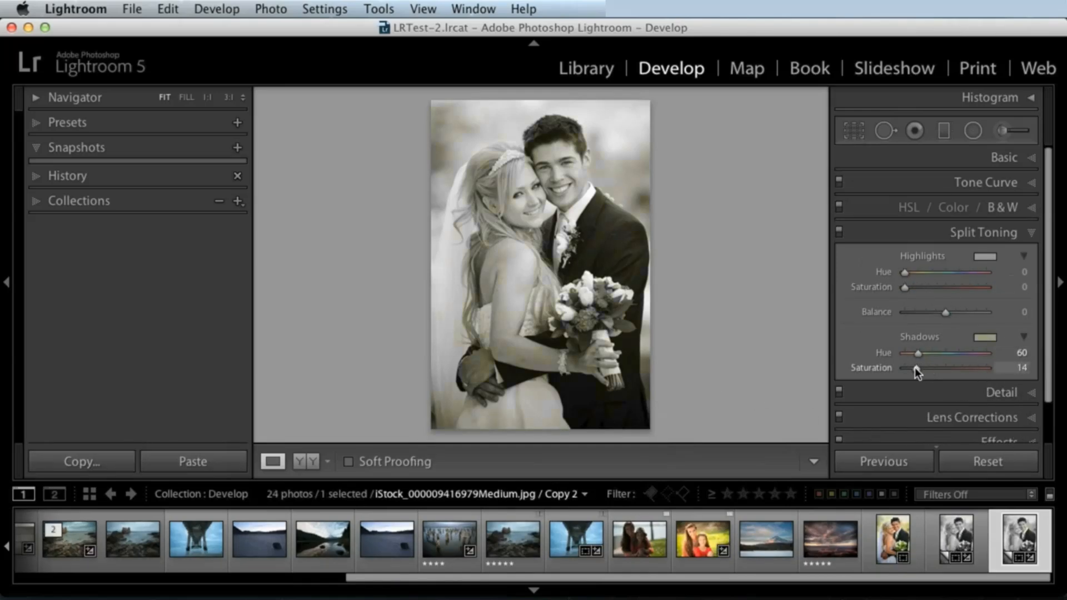
click(915, 353)
click(921, 367)
Add a post-crop vignette with Amount -34 and Midpoint 41, and set the Grain Amount to 29
scroll(1034, 334, down, 2)
click(1000, 399)
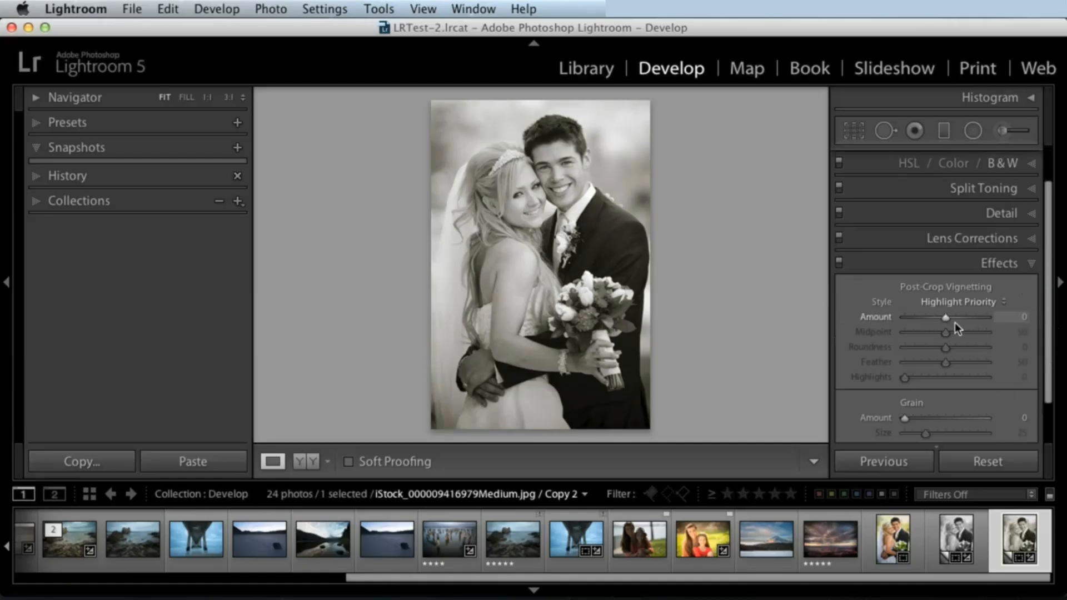
click(936, 318)
mouse_move(934, 318)
mouse_down()
mouse_move(941, 332)
mouse_move(932, 318)
mouse_up()
click(931, 418)
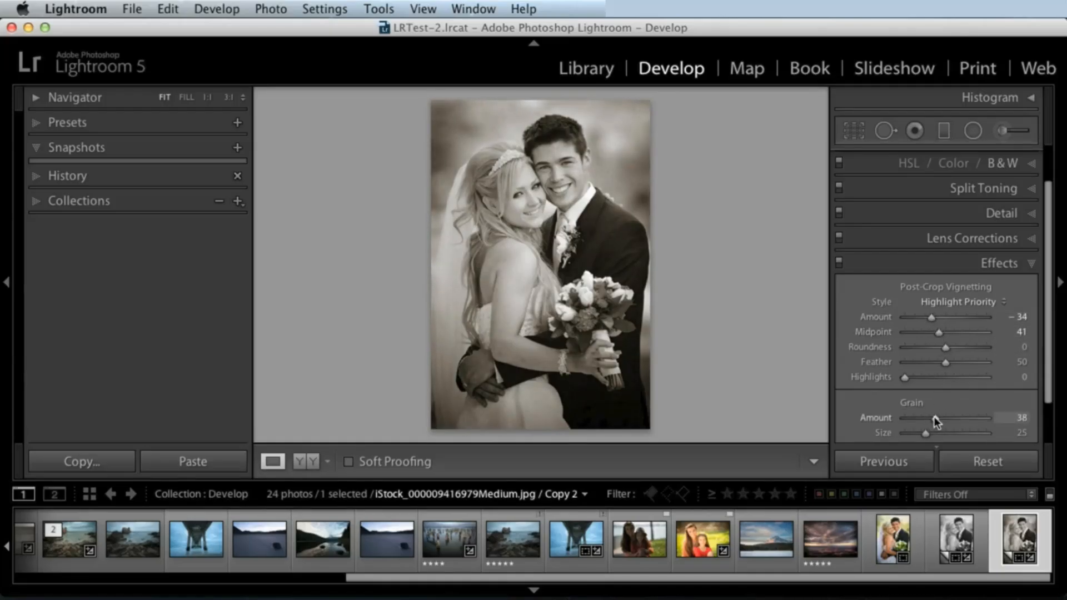
drag(934, 417, 927, 416)
Compare the color original, the black-and-white copy and the toned copy one after another, ending on the toned copy
click(884, 539)
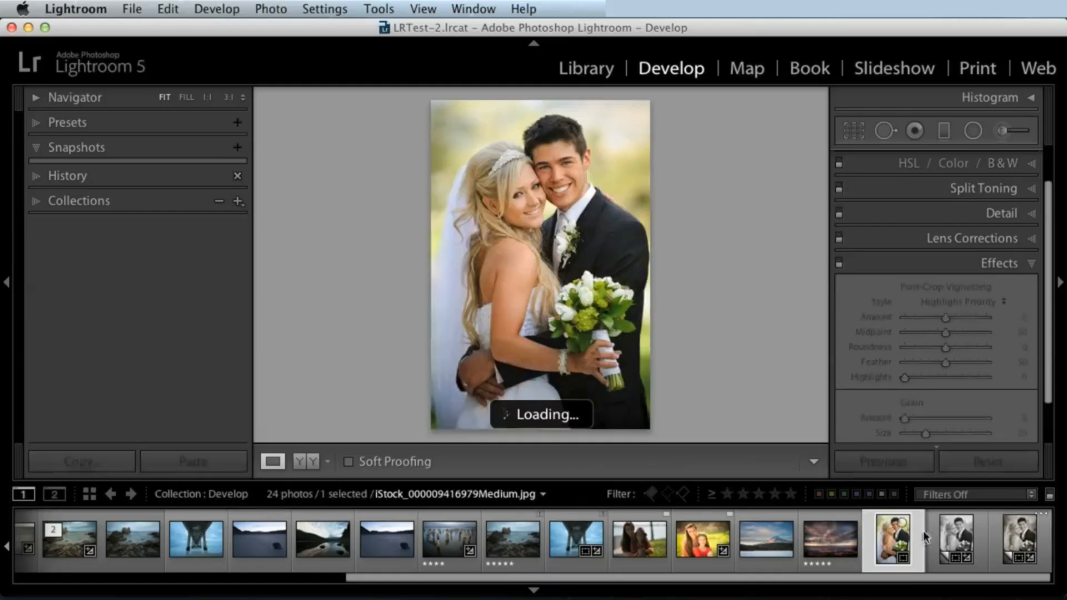
click(951, 538)
click(1017, 540)
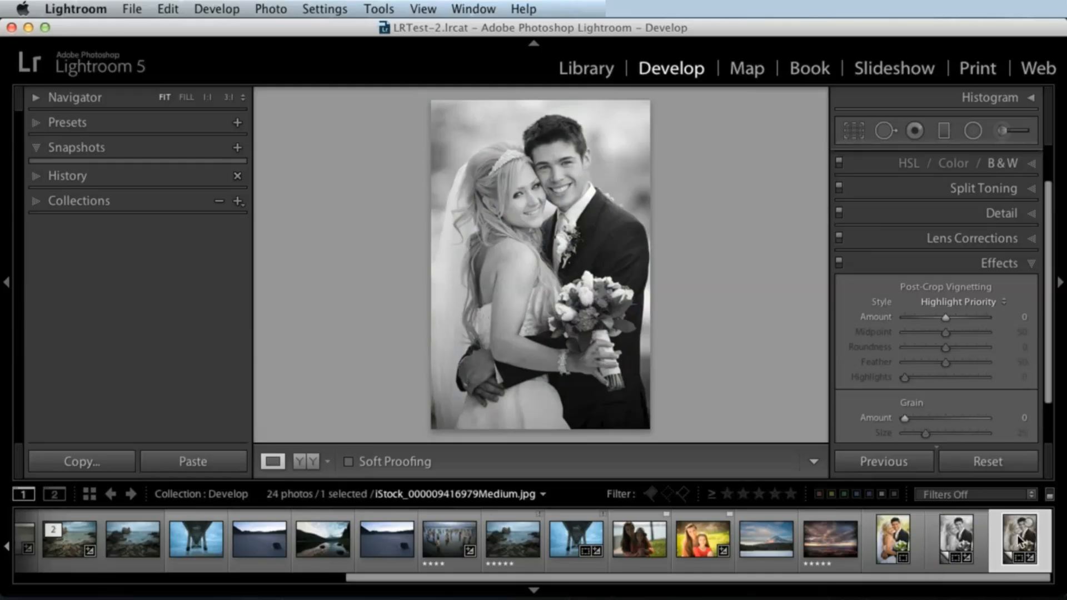
click(892, 542)
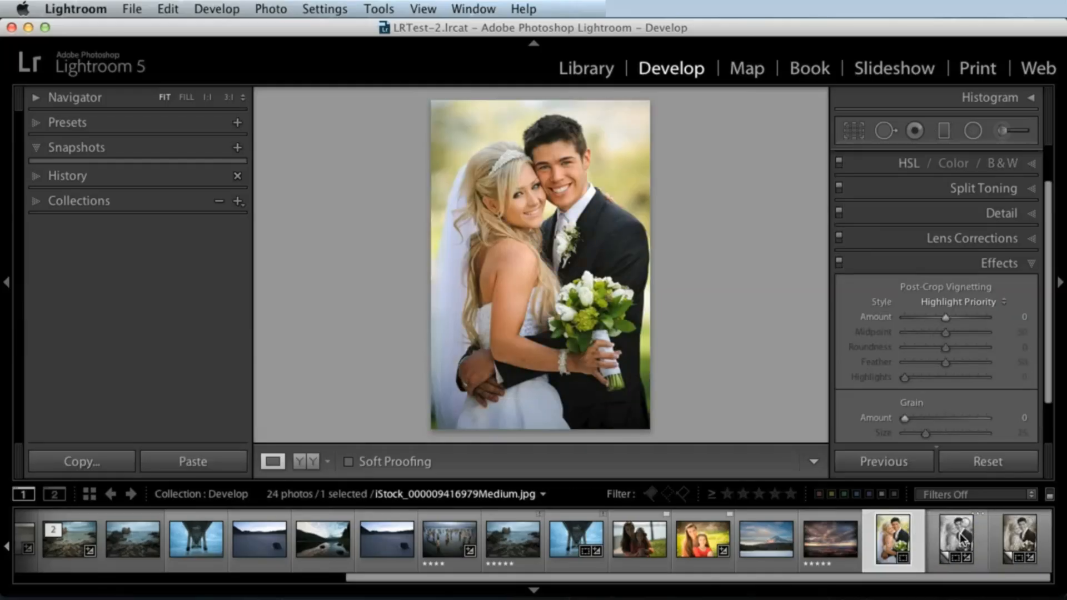
click(962, 537)
click(1019, 536)
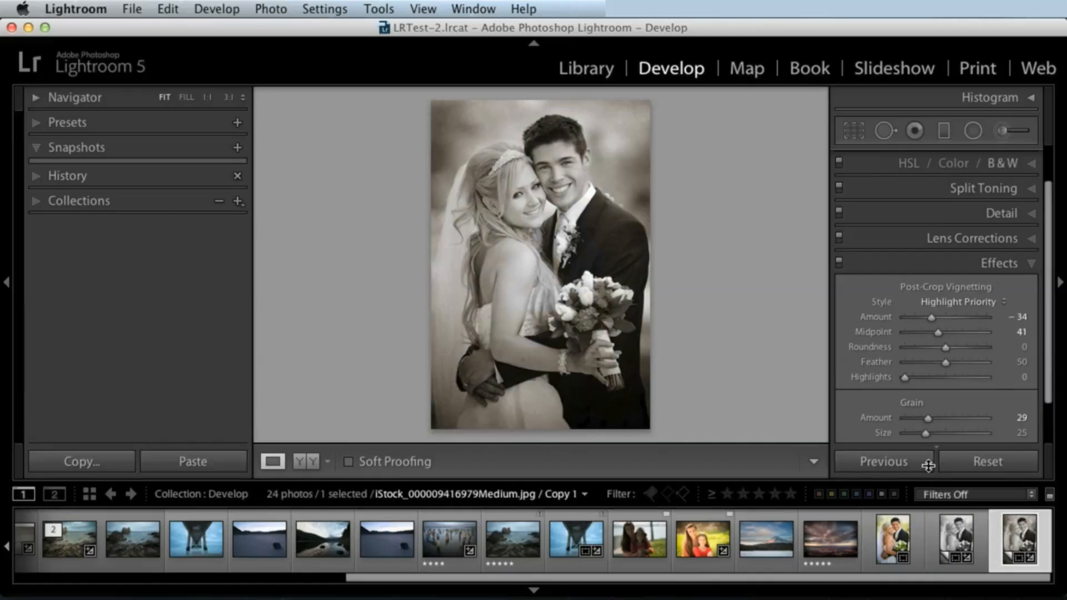
Survey all three wedding versions side by side in the Library, and narrow the comparison down to the black-and-white copy
click(579, 71)
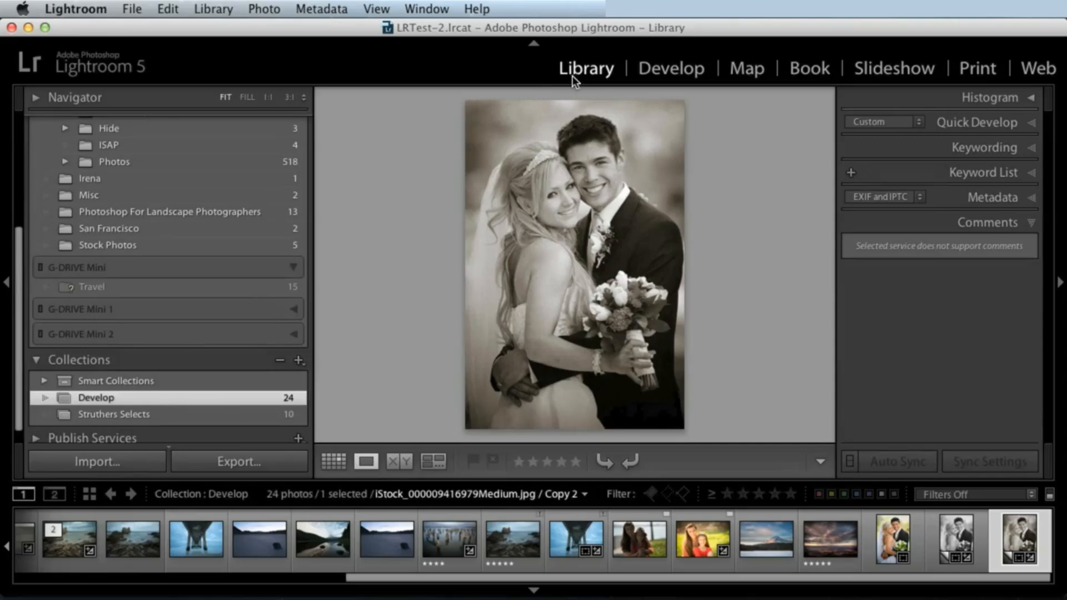
shift+click(891, 538)
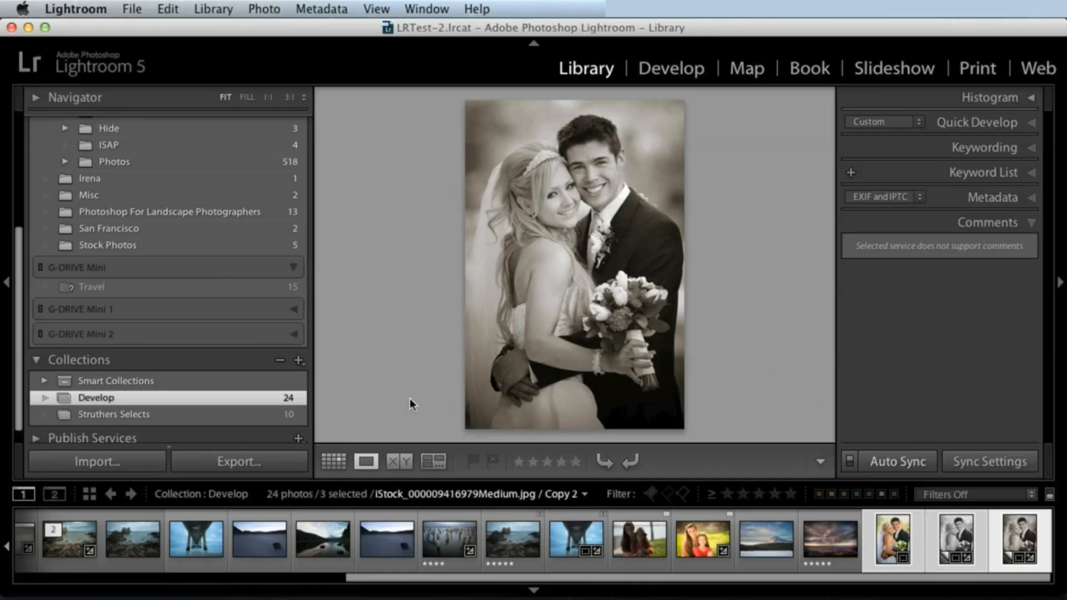
click(434, 463)
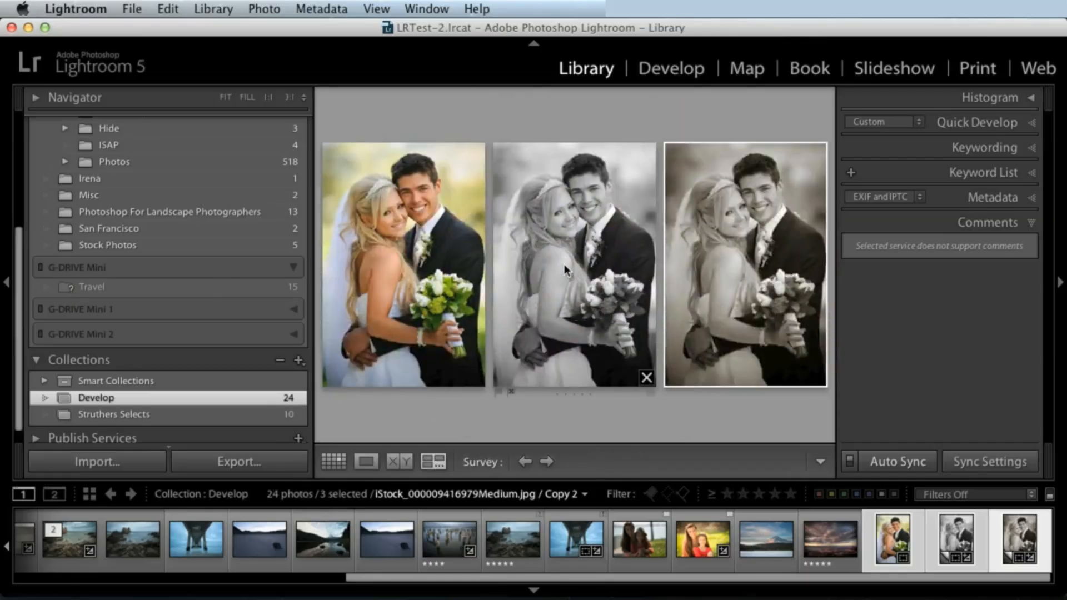
click(817, 378)
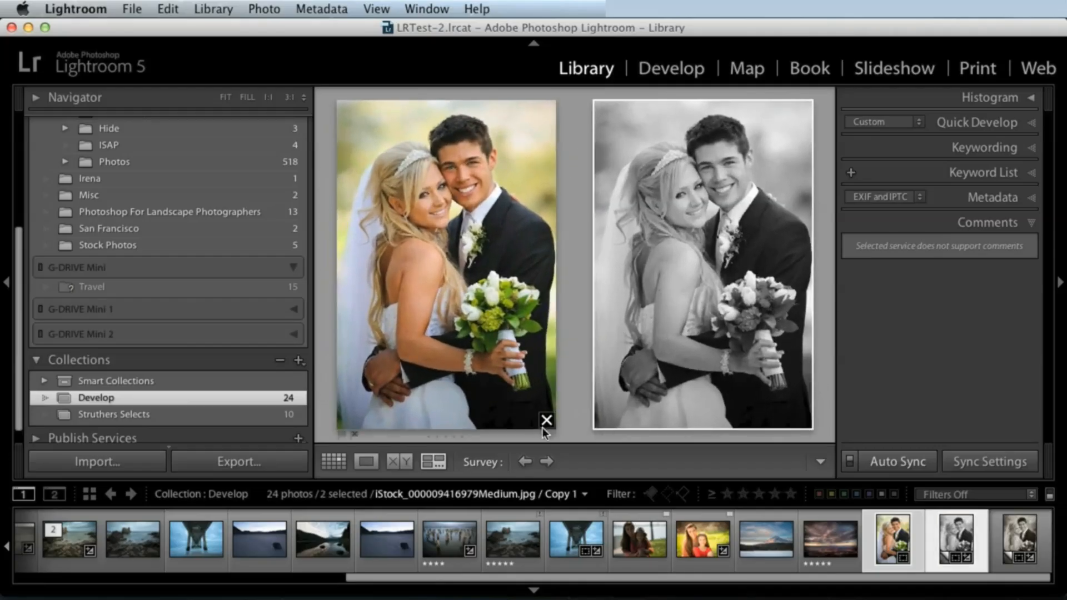
click(546, 421)
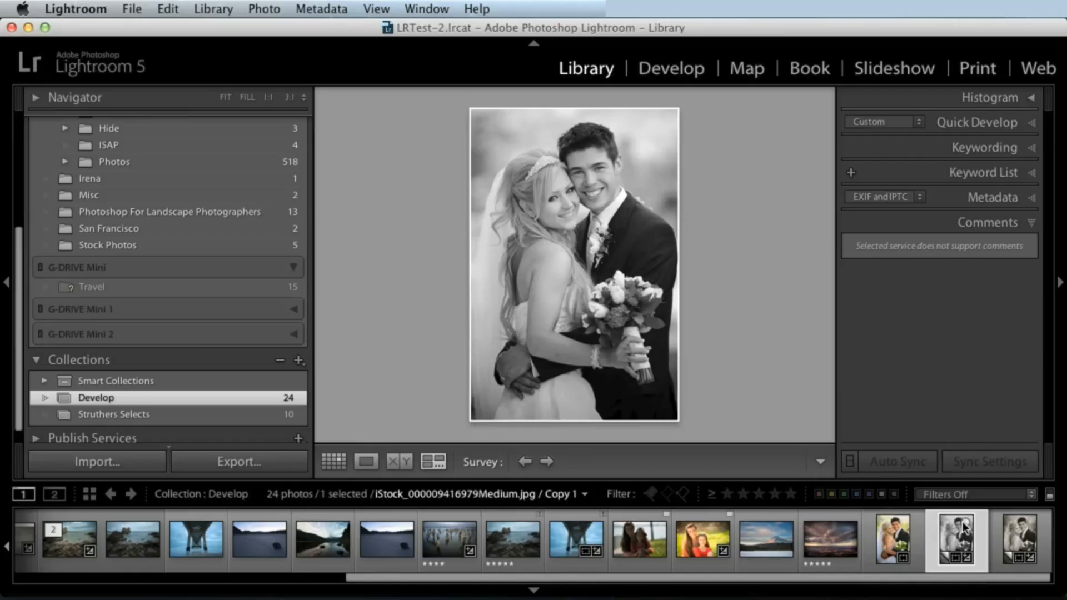
Remove the toned virtual copy from the Develop collection, and delete it from the catalog through its Stock Photos folder
click(1025, 524)
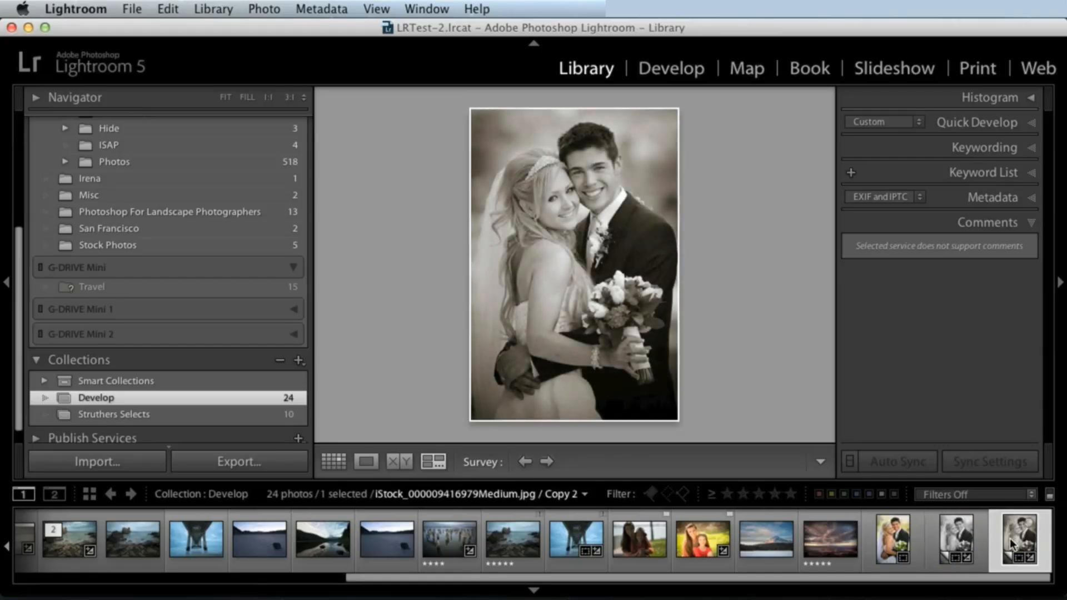
key(Delete)
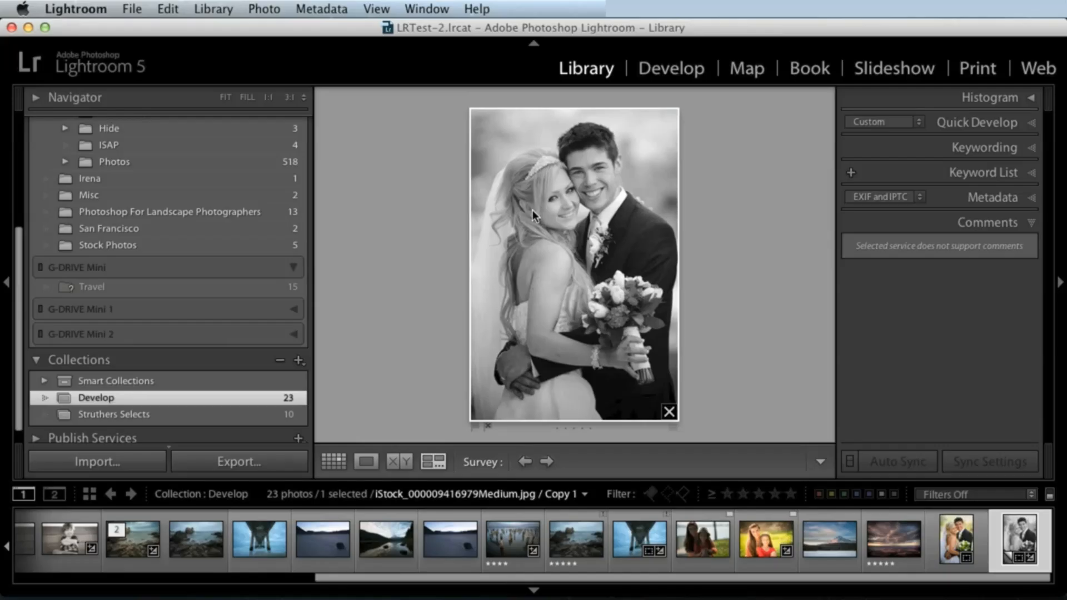
right_click(537, 161)
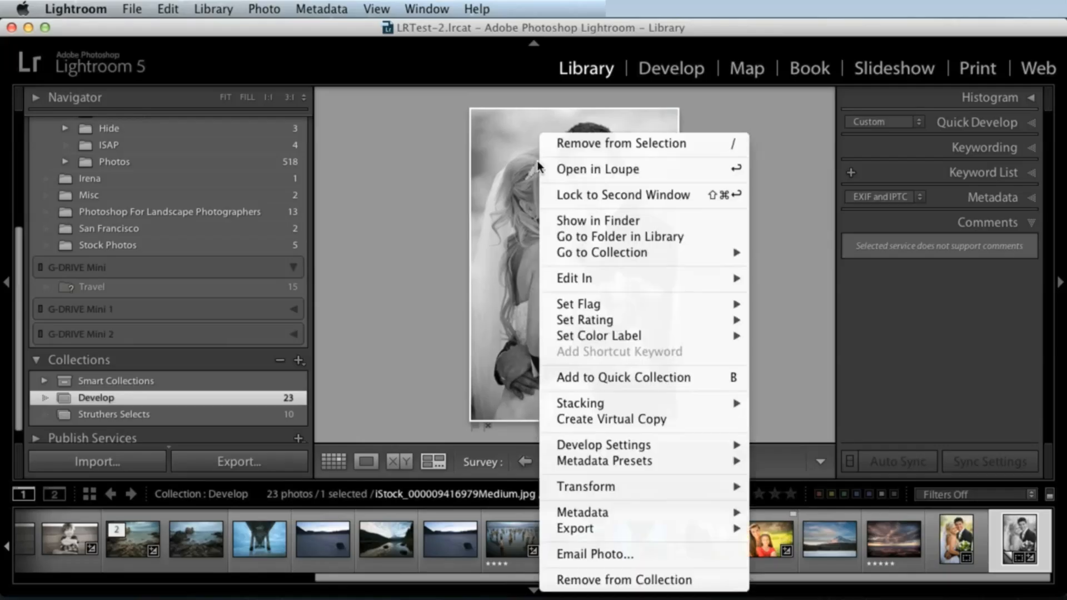
click(615, 238)
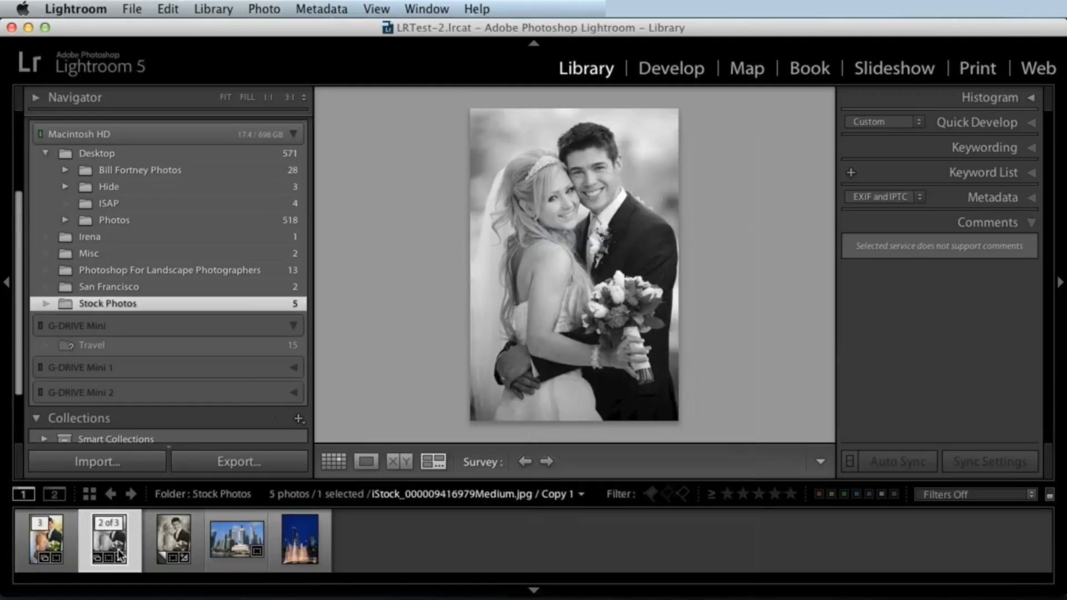
click(173, 538)
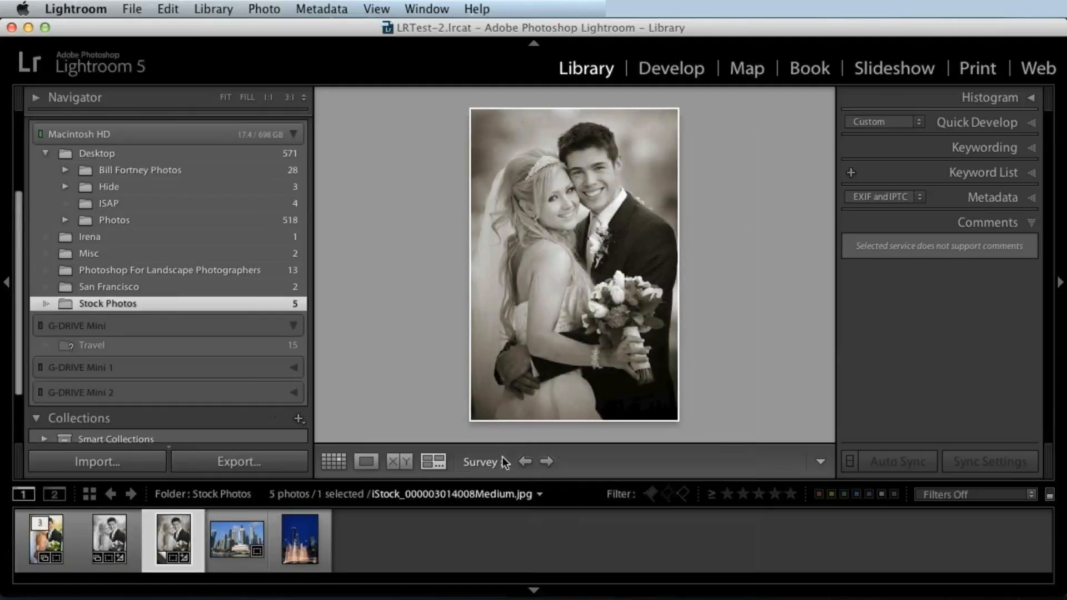
key(Delete)
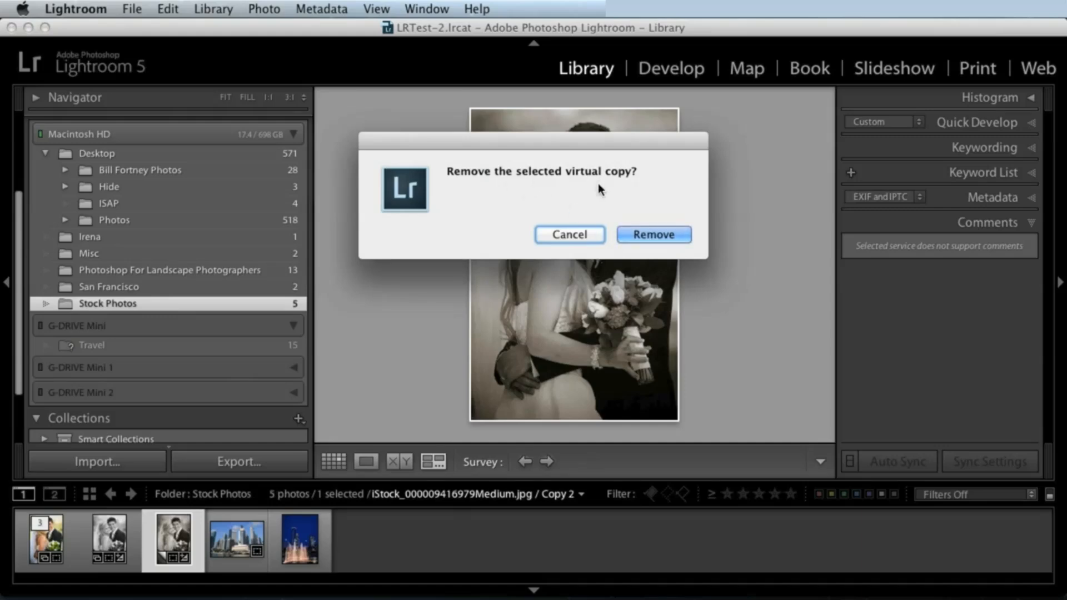
click(639, 235)
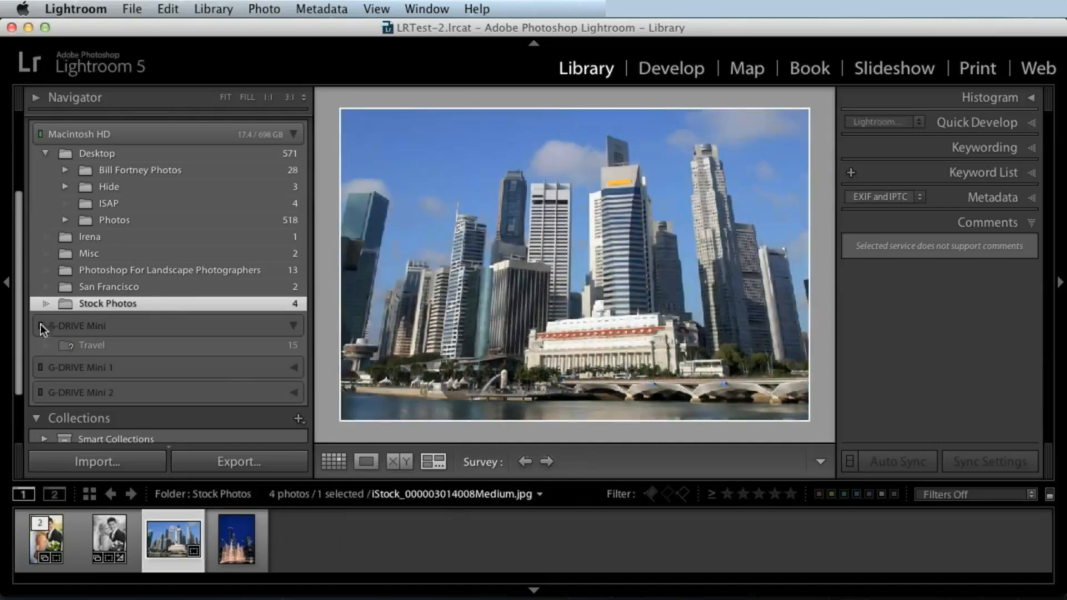
Return to the Develop collection and remove the black-and-white virtual copy of the wedding photo from it
drag(19, 330, 31, 400)
click(99, 382)
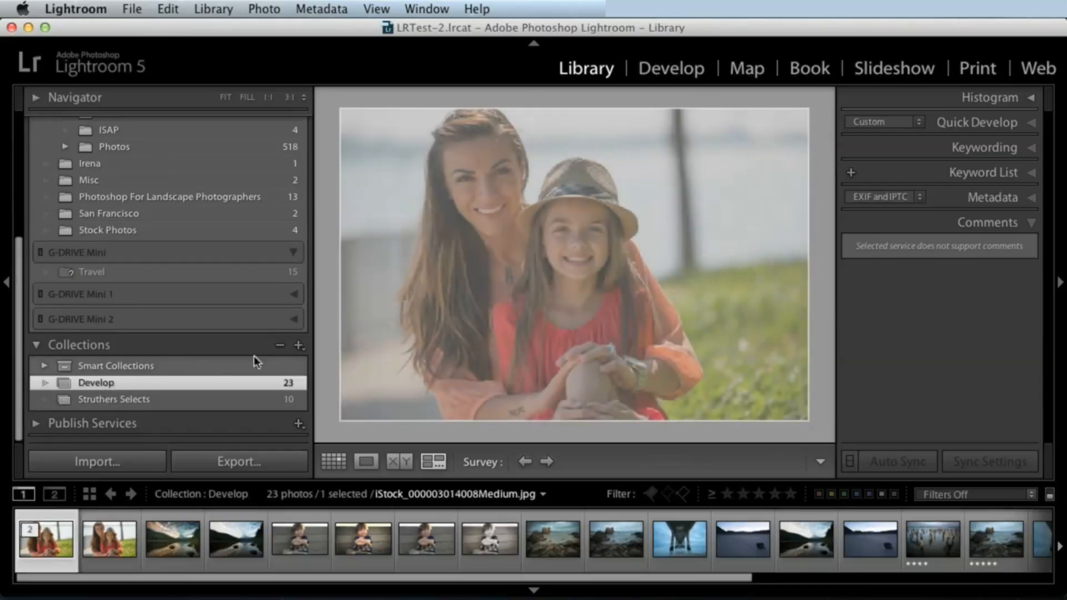
drag(710, 587, 1003, 536)
click(1006, 531)
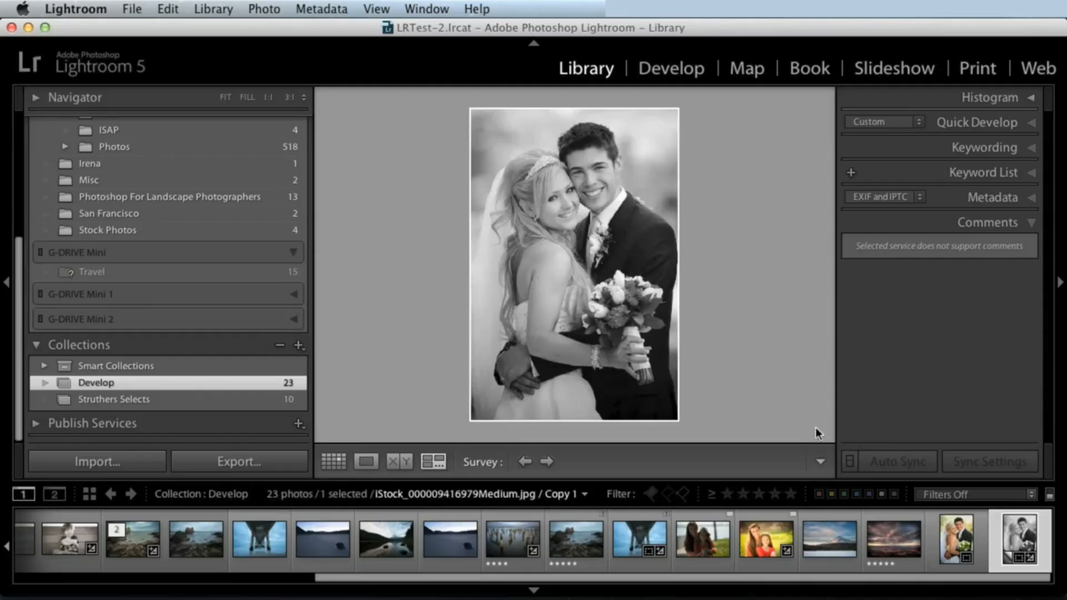
key(Delete)
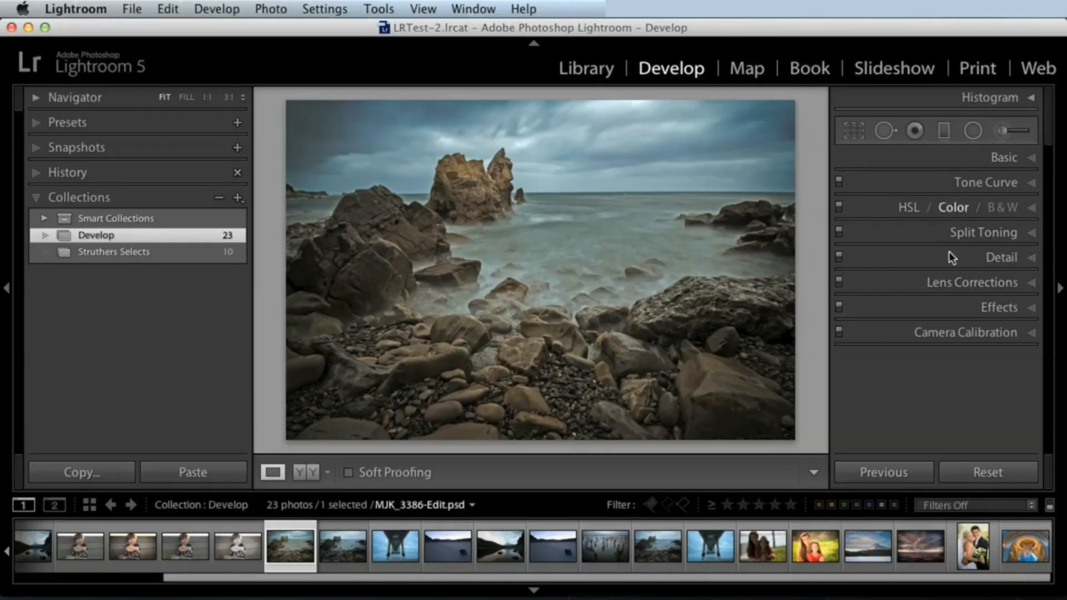
Look over the Detail and Basic adjustment settings of the rocky seascape photo
click(999, 257)
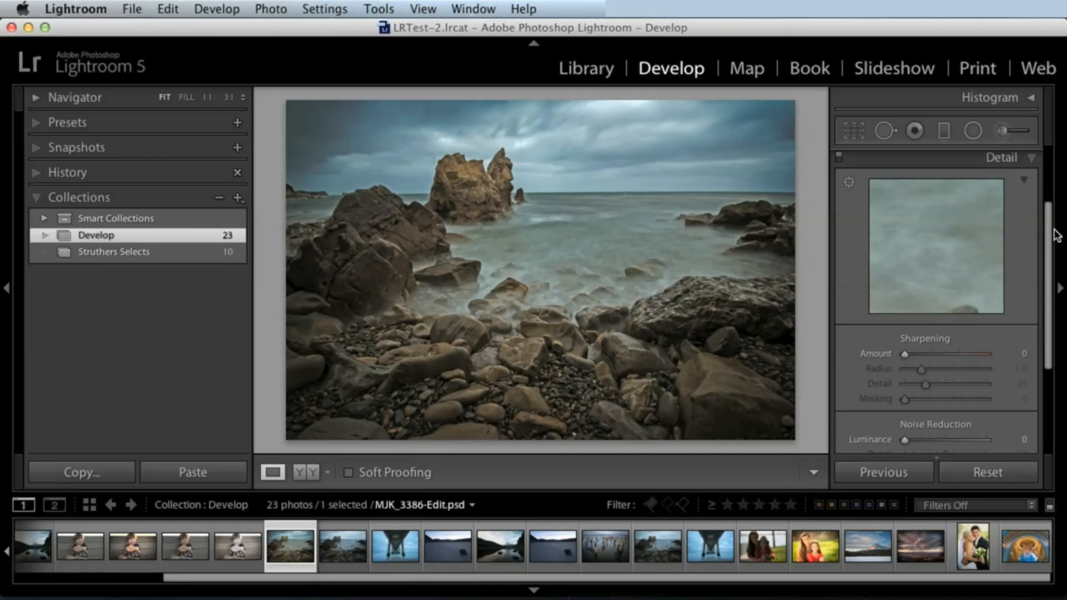
drag(1053, 232, 1051, 171)
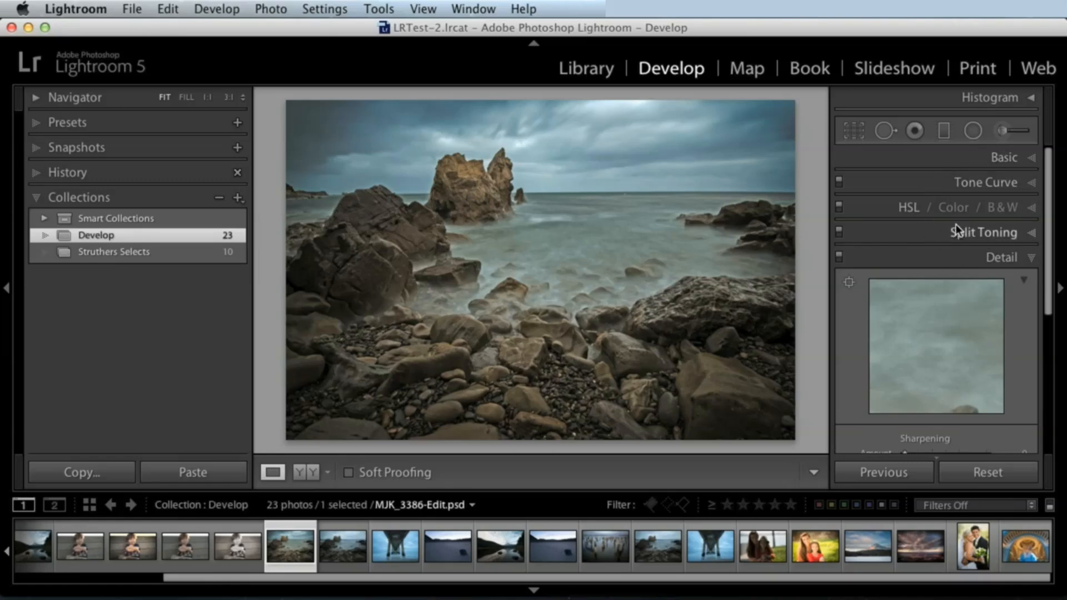
click(1004, 158)
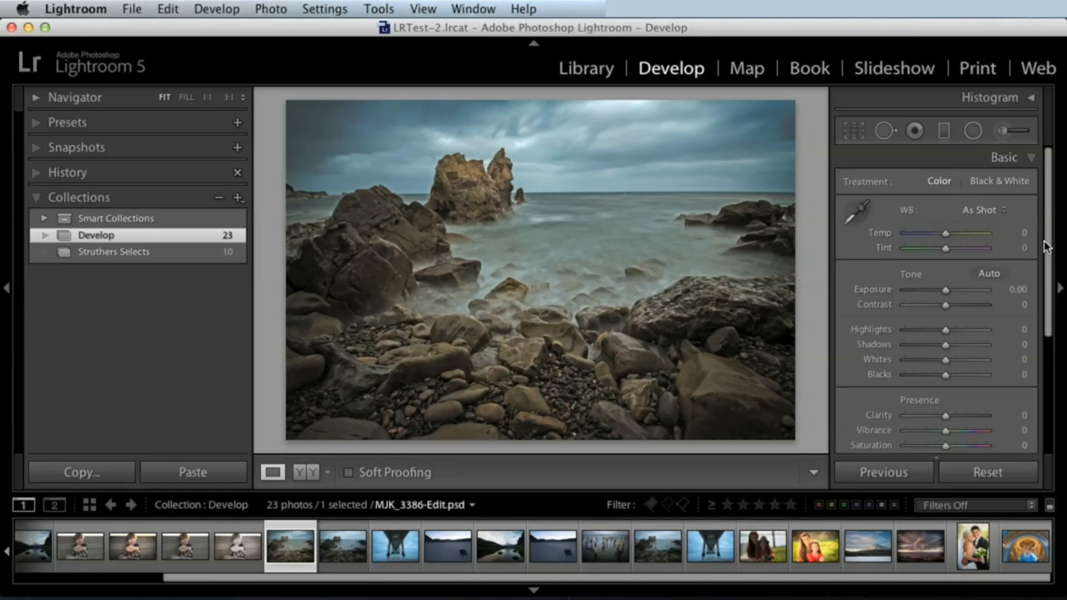
scroll(1039, 278, down, 5)
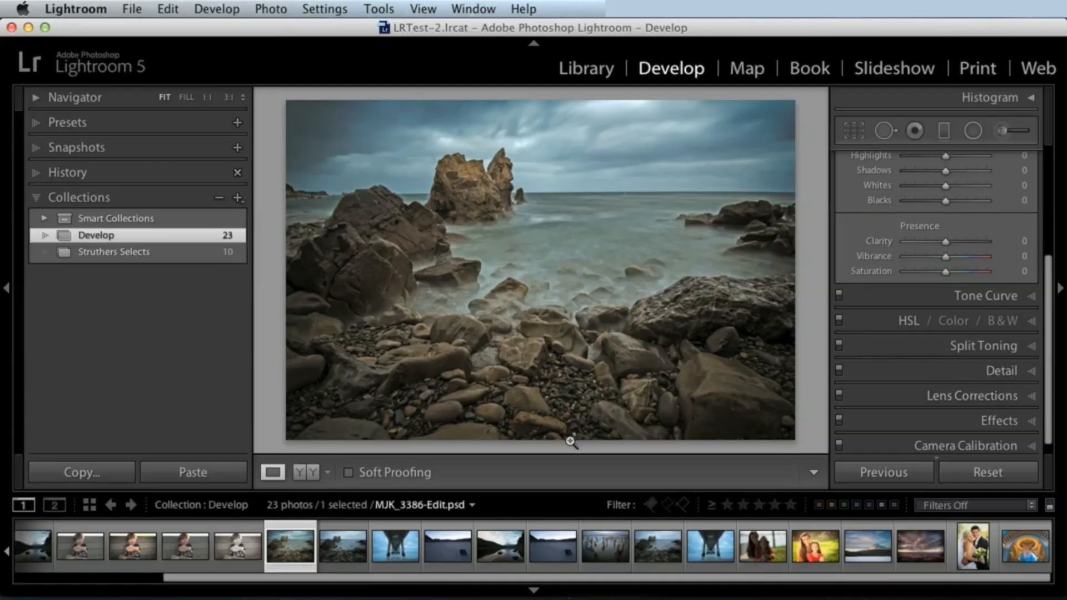
Compare the sharpening settings of the seascape PSD with those of the mother-and-daughter raw photo, ending on the seascape
click(994, 371)
drag(1048, 291, 1046, 245)
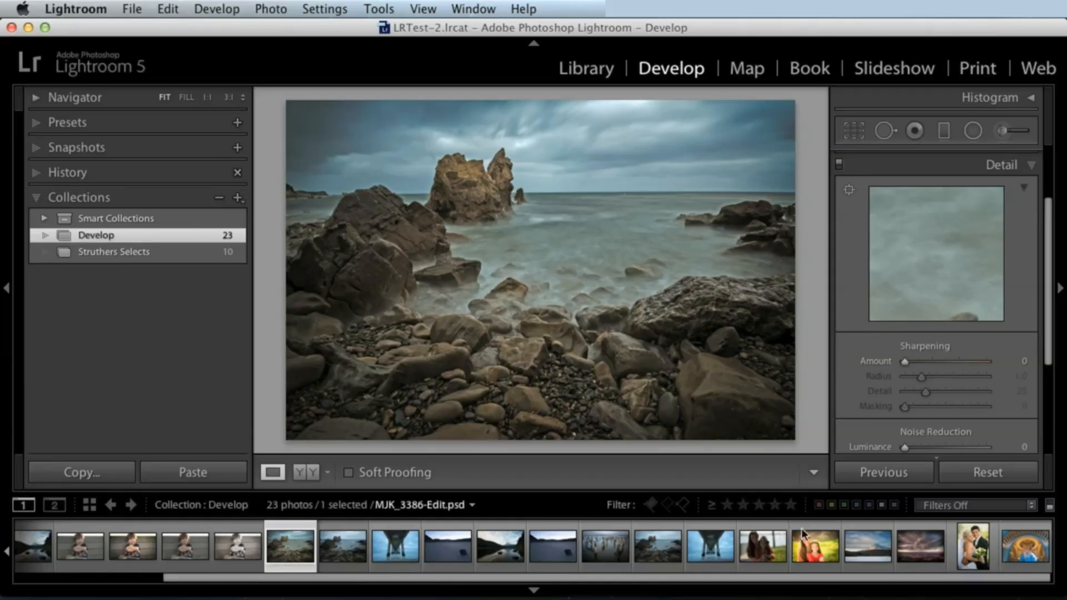
click(815, 547)
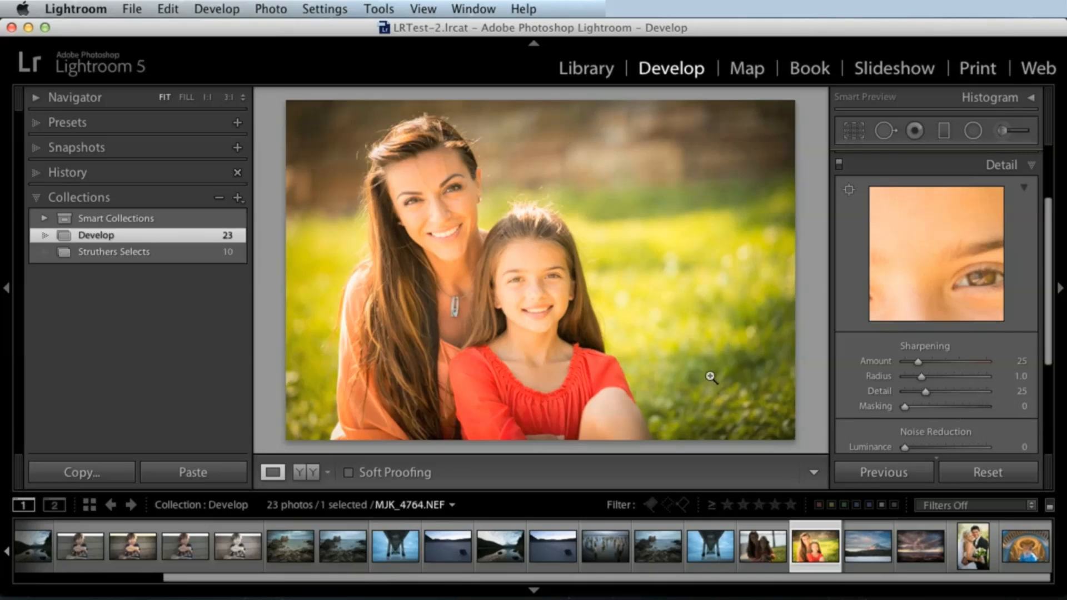
click(290, 546)
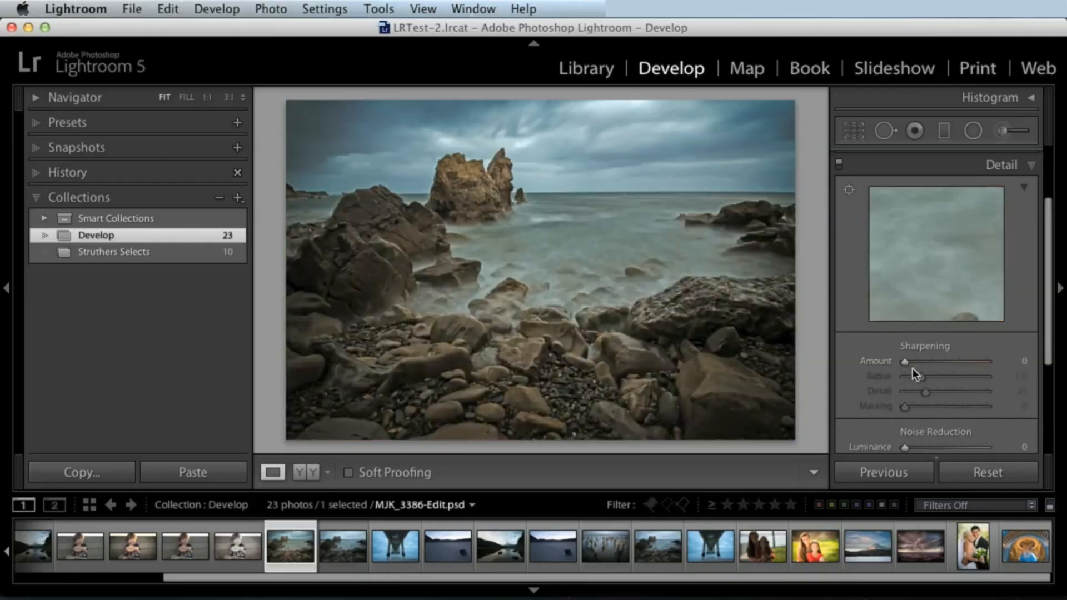
View the seascape's foreground rocks at 1:1 and set the Sharpening Amount to 97
click(488, 357)
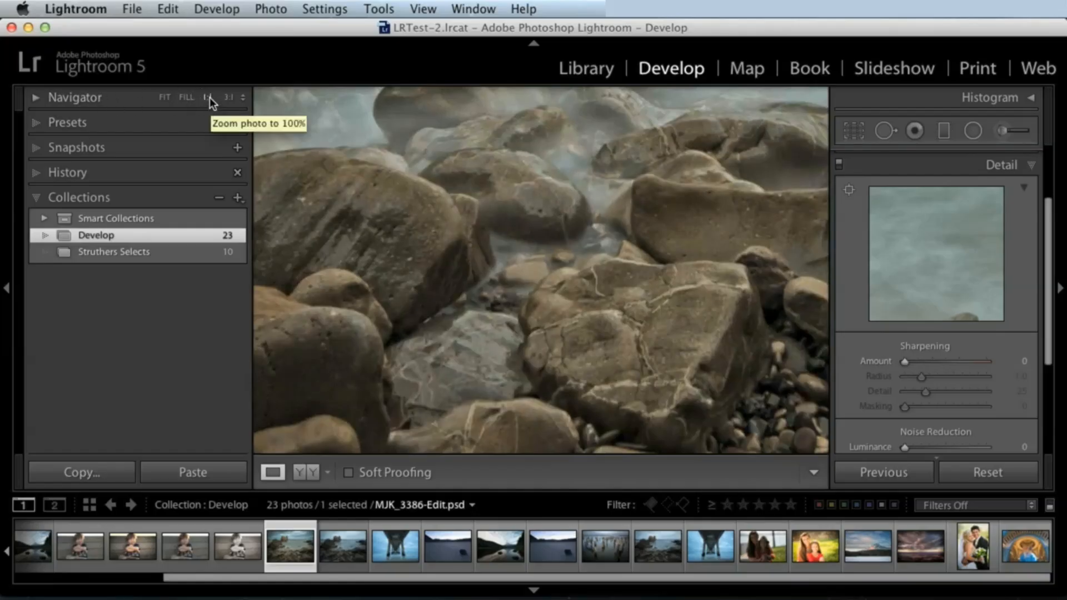
drag(676, 343, 582, 206)
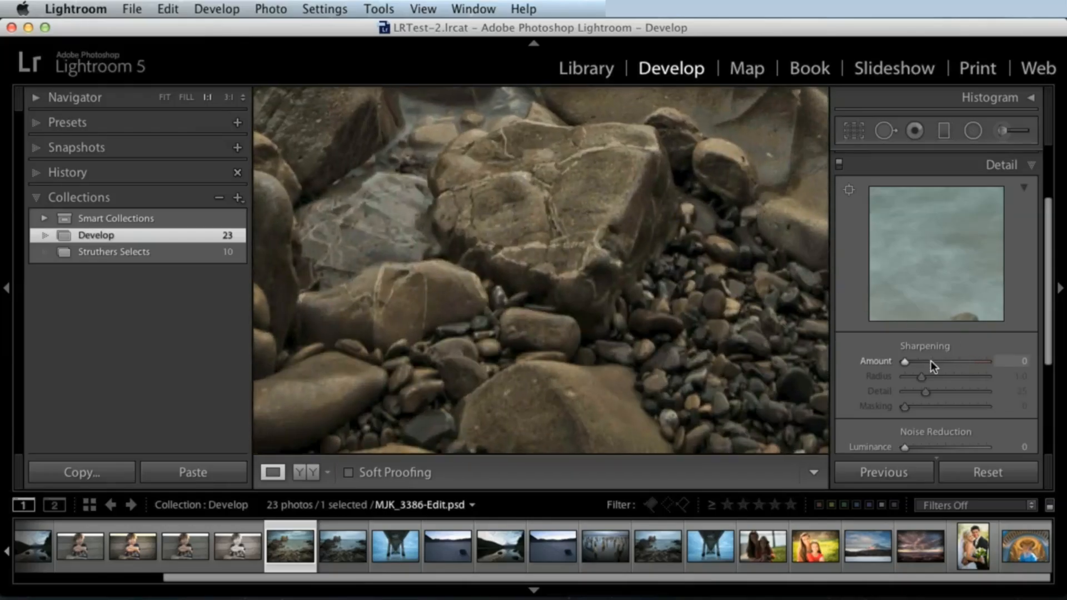
drag(931, 362, 952, 359)
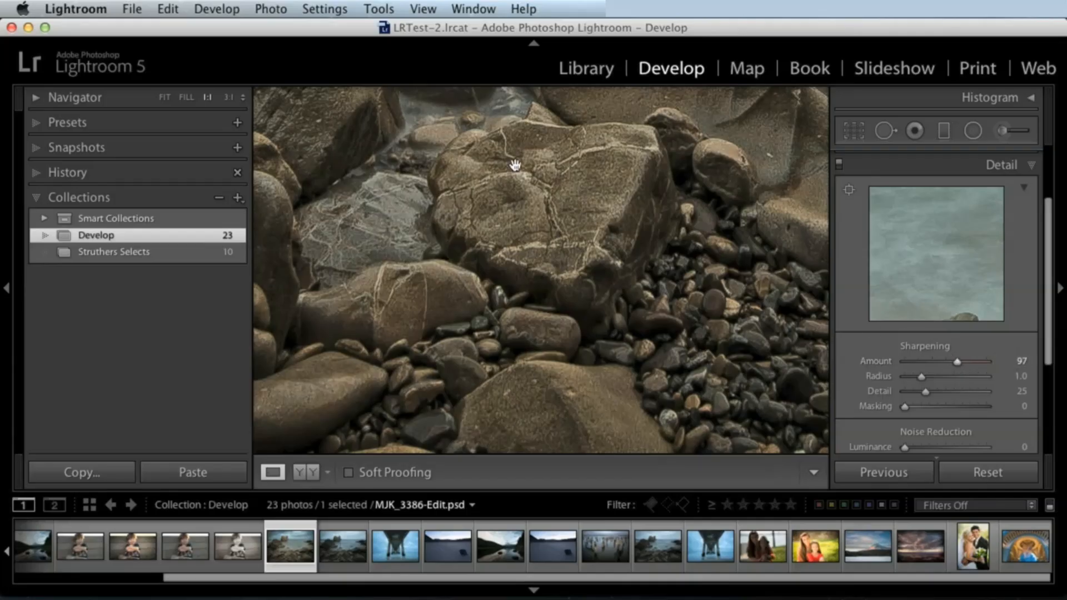
On the seascape's foreground rocks, set the sharpening Radius to 1.3, Detail to 0 and Amount to 116
drag(515, 166, 509, 228)
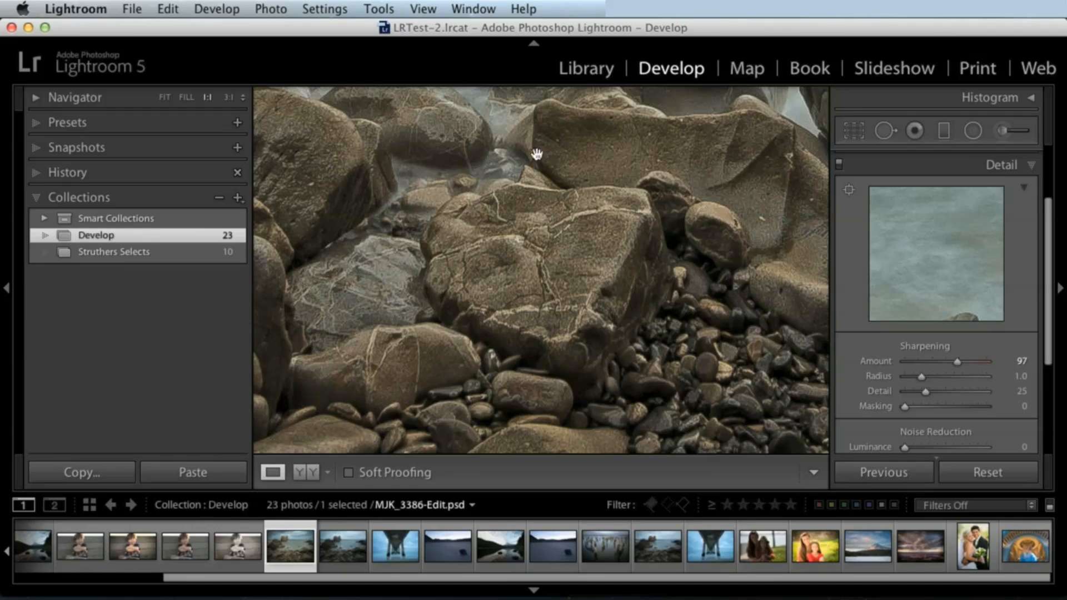
drag(537, 154, 548, 219)
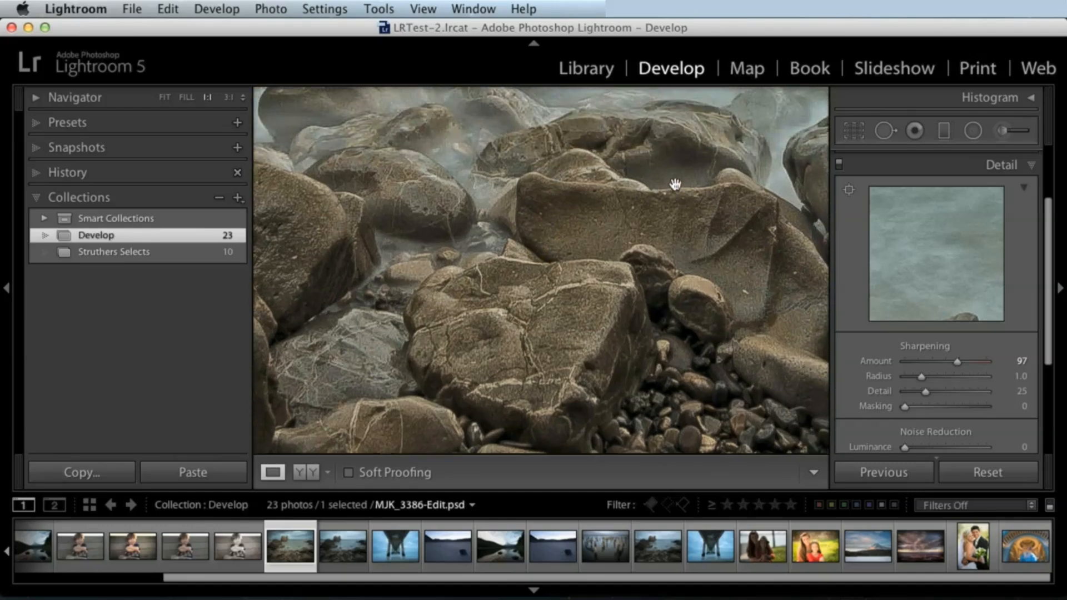
drag(926, 375, 927, 376)
drag(915, 392, 916, 394)
drag(915, 391, 918, 392)
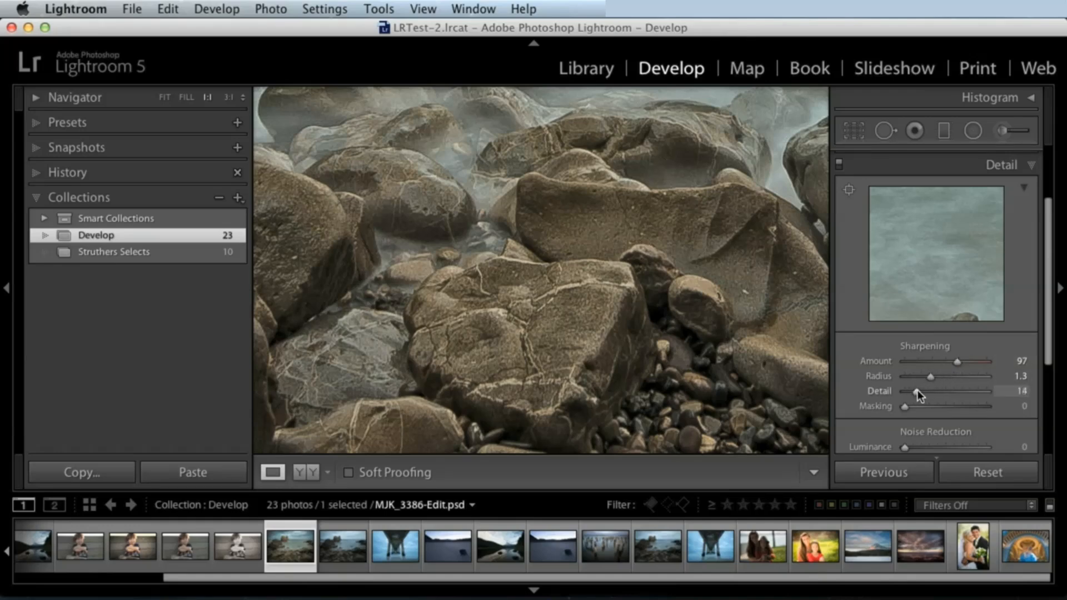
drag(914, 391, 914, 395)
drag(957, 362, 968, 362)
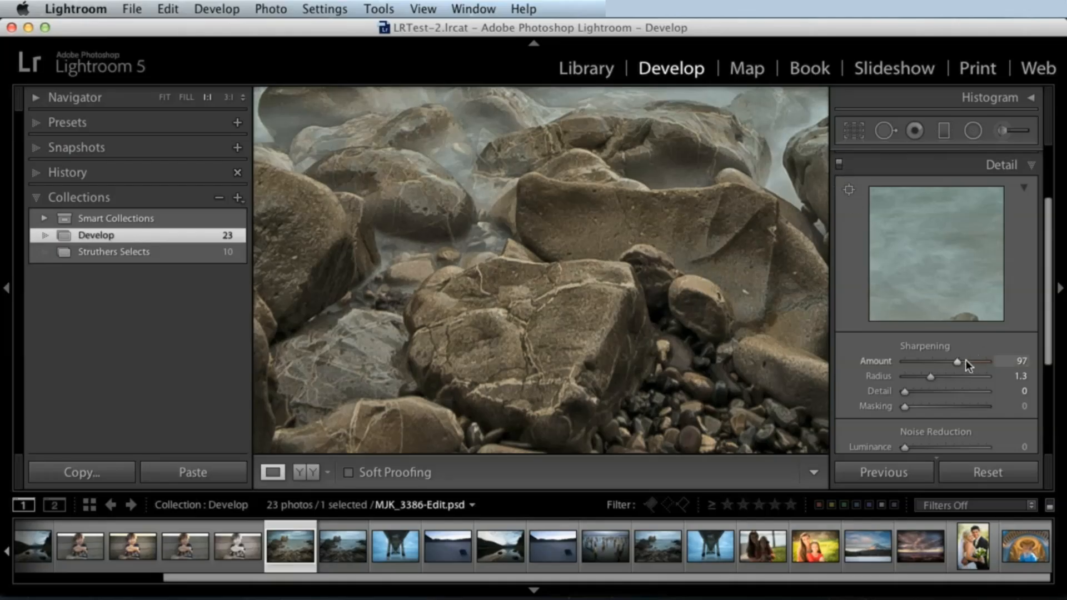
Turn the Detail adjustments off and on repeatedly to compare the rocks with and without sharpening
click(838, 163)
click(839, 163)
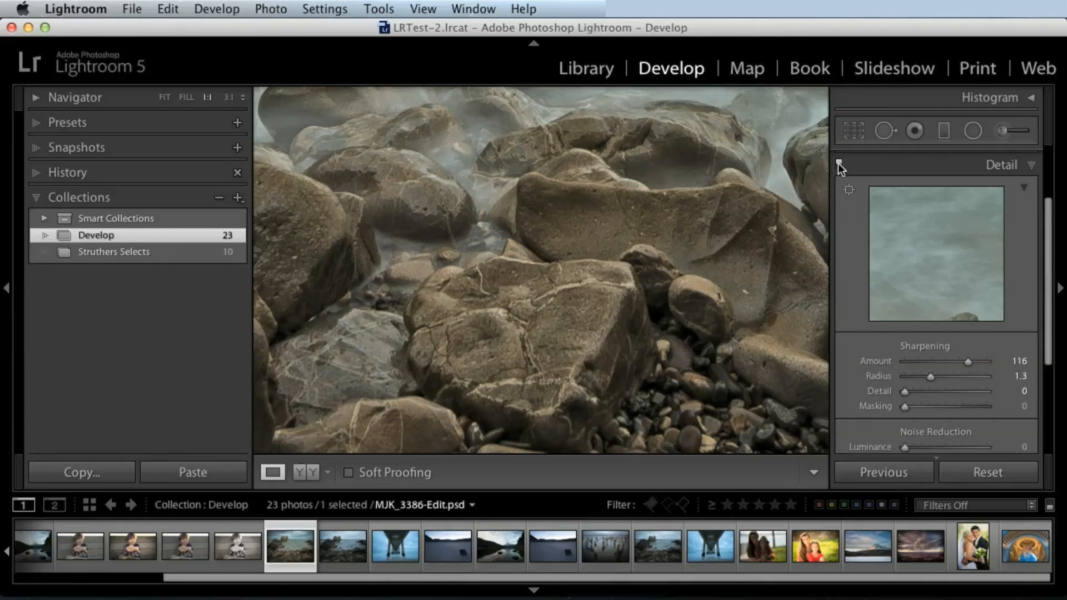
click(839, 163)
click(839, 163)
click(839, 163)
click(839, 163)
Raise the sharpening Detail to roughly two thirds of its range and compare the rocks with the Detail adjustments off and on
drag(925, 392, 959, 391)
click(839, 162)
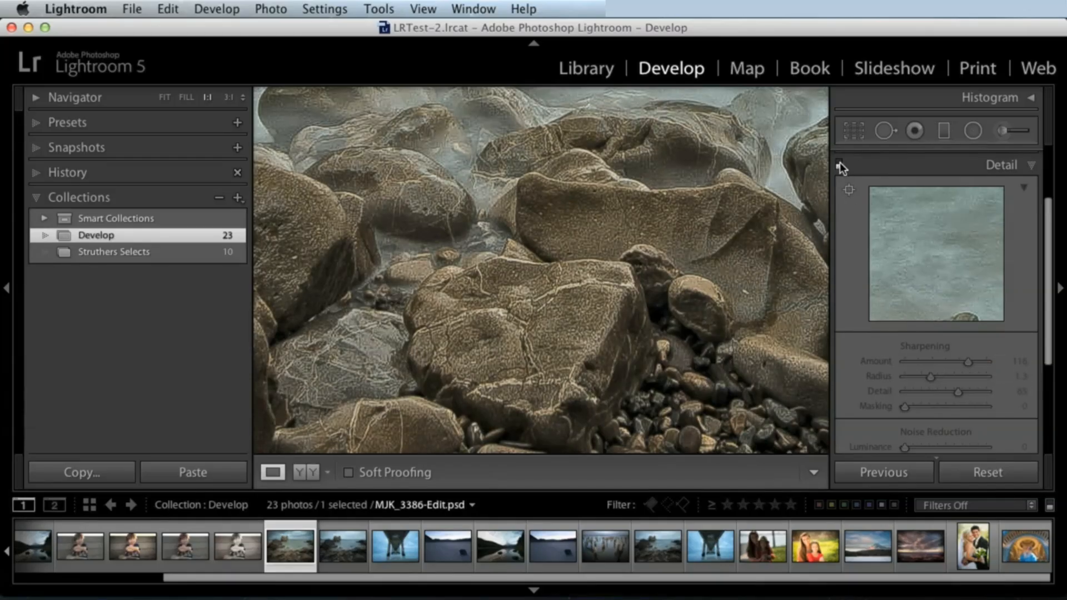
click(839, 161)
click(838, 161)
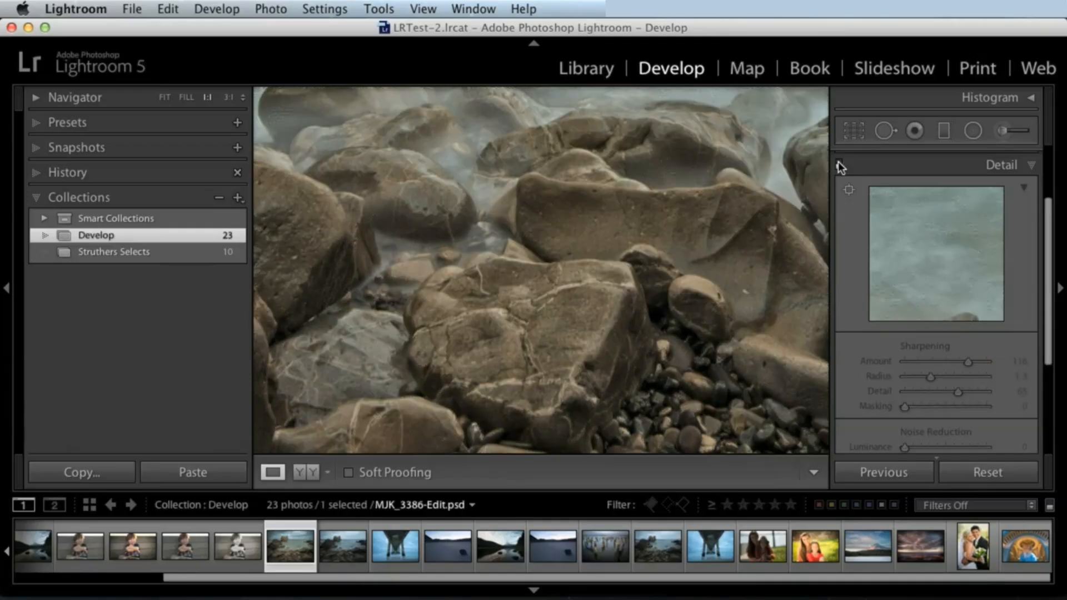
click(838, 161)
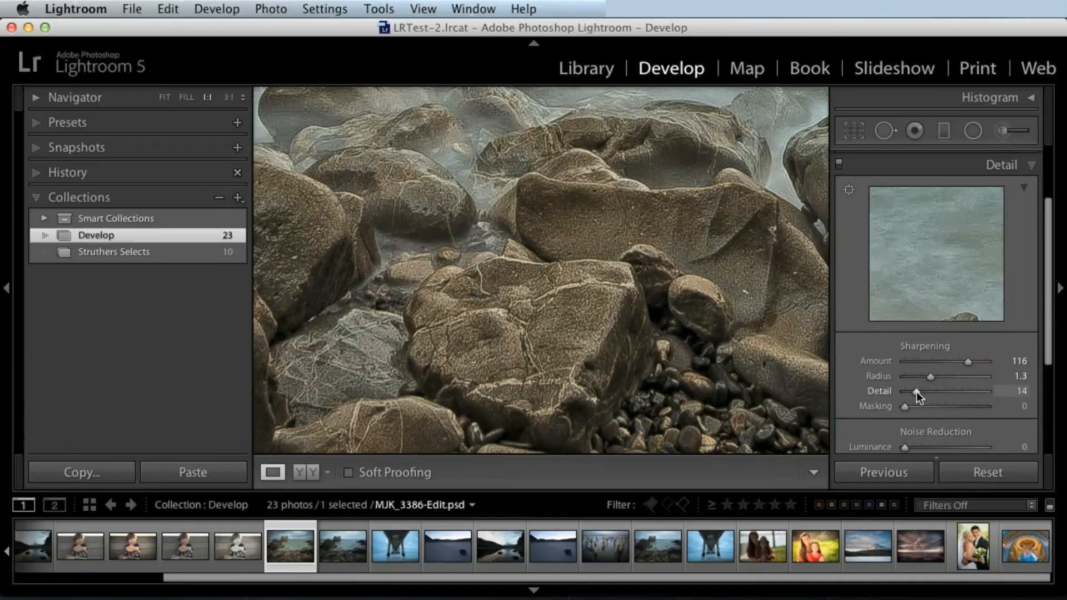
Compare a low sharpening Detail value with the adjustments off and on, and set Detail to 31 and Amount to 114
drag(916, 391, 914, 393)
click(839, 163)
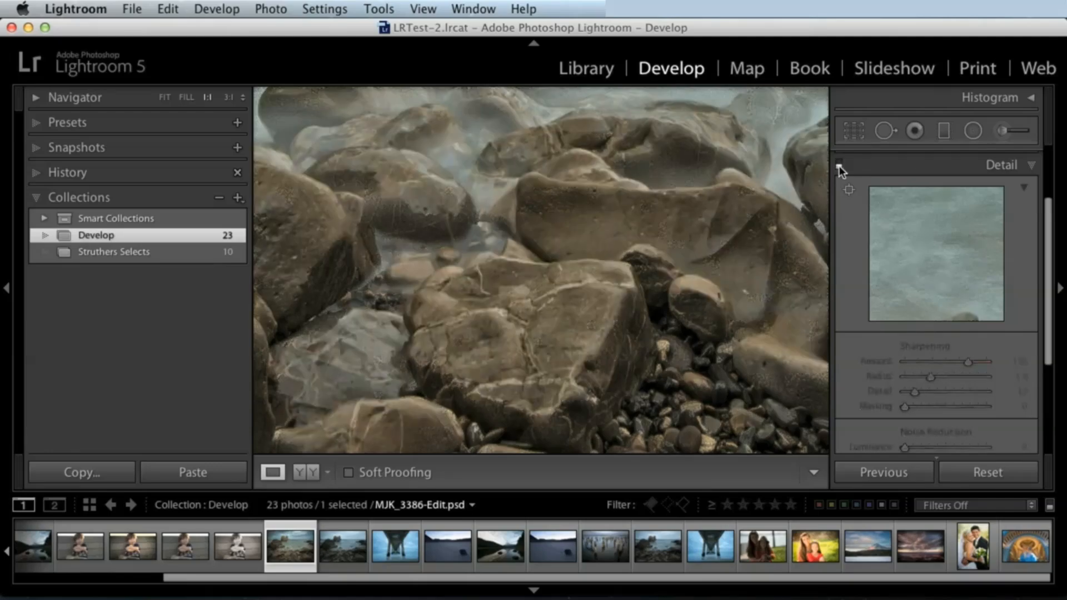
click(838, 165)
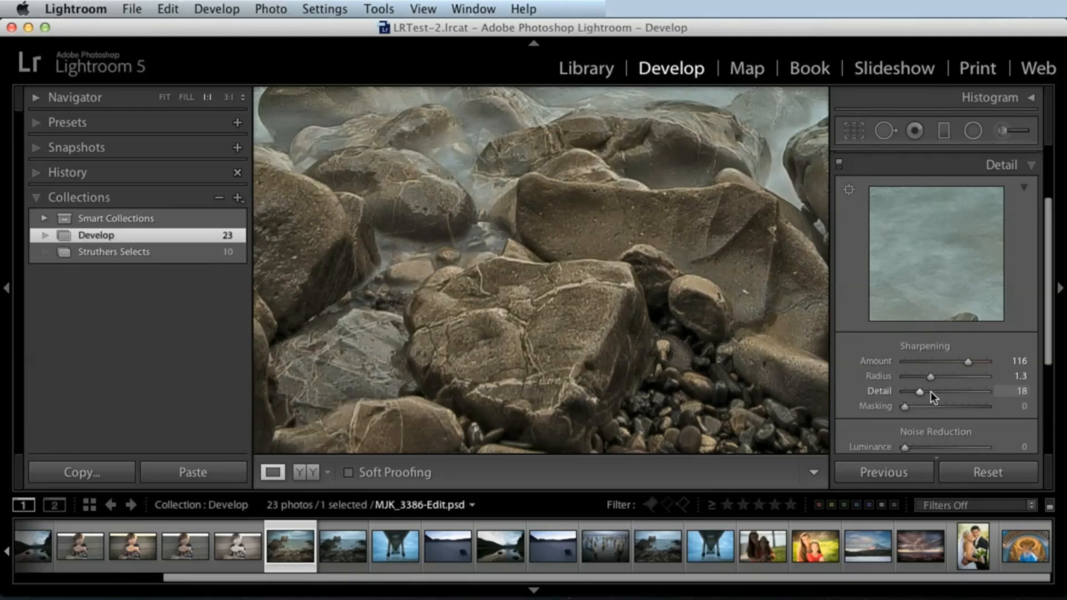
mouse_move(932, 392)
mouse_down()
mouse_move(994, 391)
mouse_move(924, 393)
mouse_up()
drag(976, 369, 960, 393)
drag(931, 392, 929, 392)
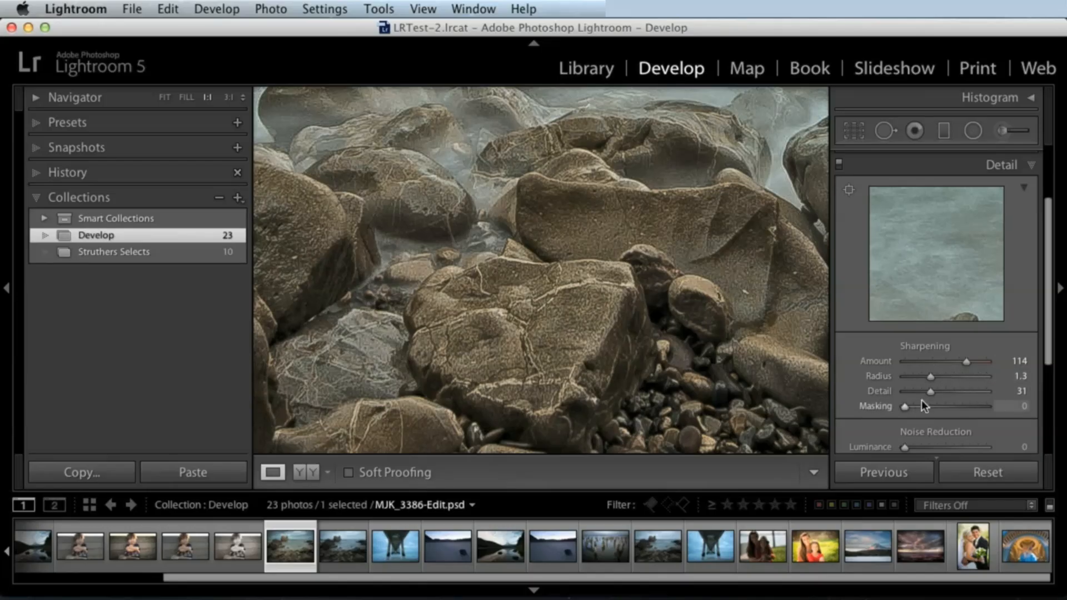
Set the sharpening Detail to 67 and compare the pebbles with the Detail adjustments off and on
mouse_move(942, 393)
mouse_down()
mouse_move(977, 388)
mouse_move(959, 392)
mouse_up()
scroll(611, 256, down, 5)
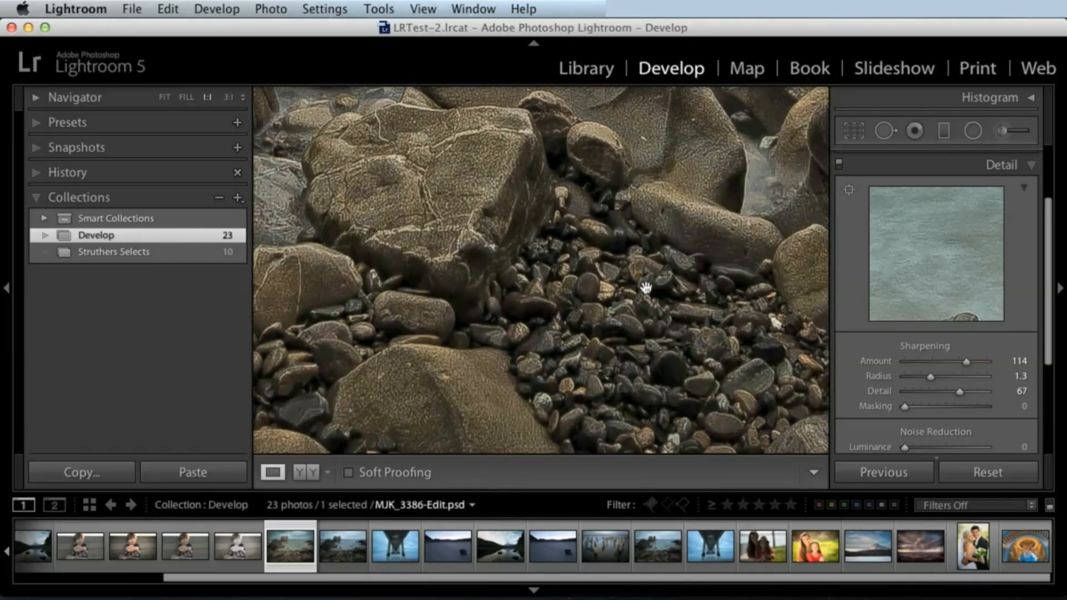
click(838, 164)
click(838, 165)
Bring the sea stack and sky into view and set the sharpening Amount to 100, Radius to 1.2 and Detail to 48
drag(533, 240, 500, 224)
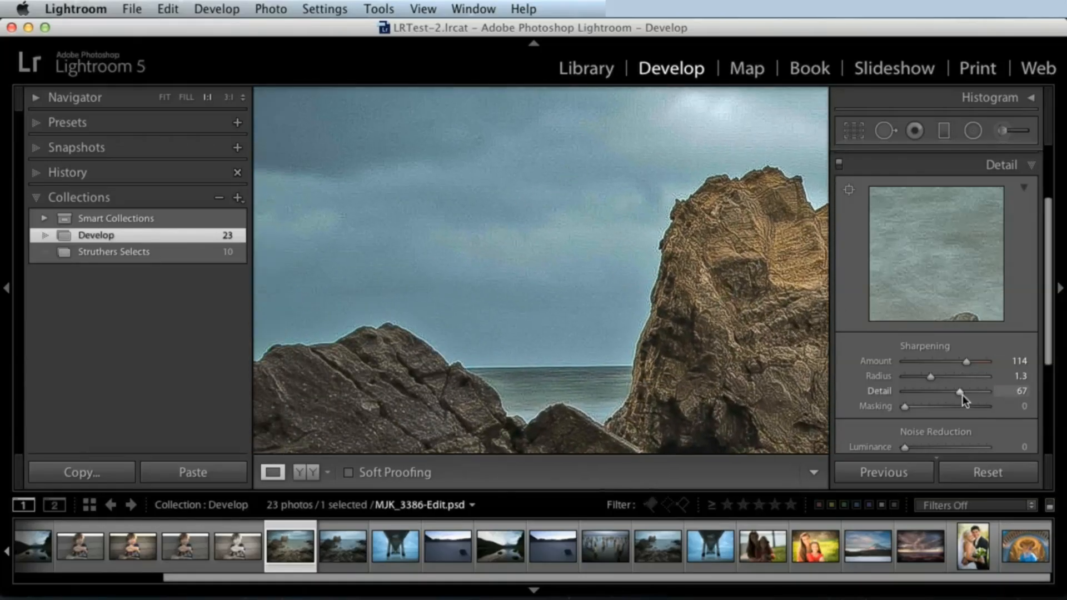
drag(960, 392, 958, 363)
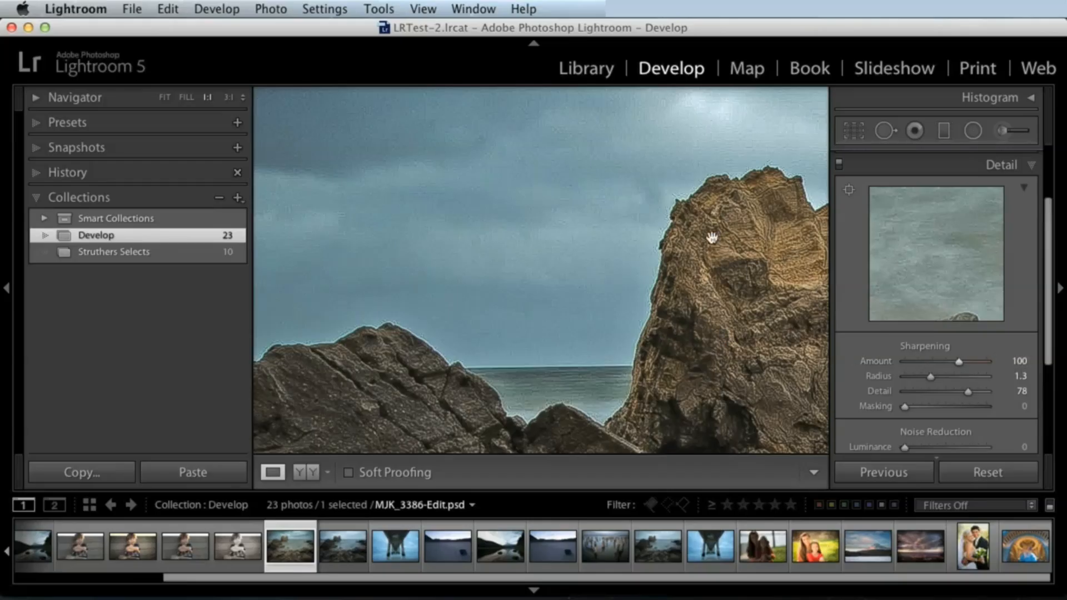
drag(728, 276, 695, 244)
drag(933, 377, 944, 392)
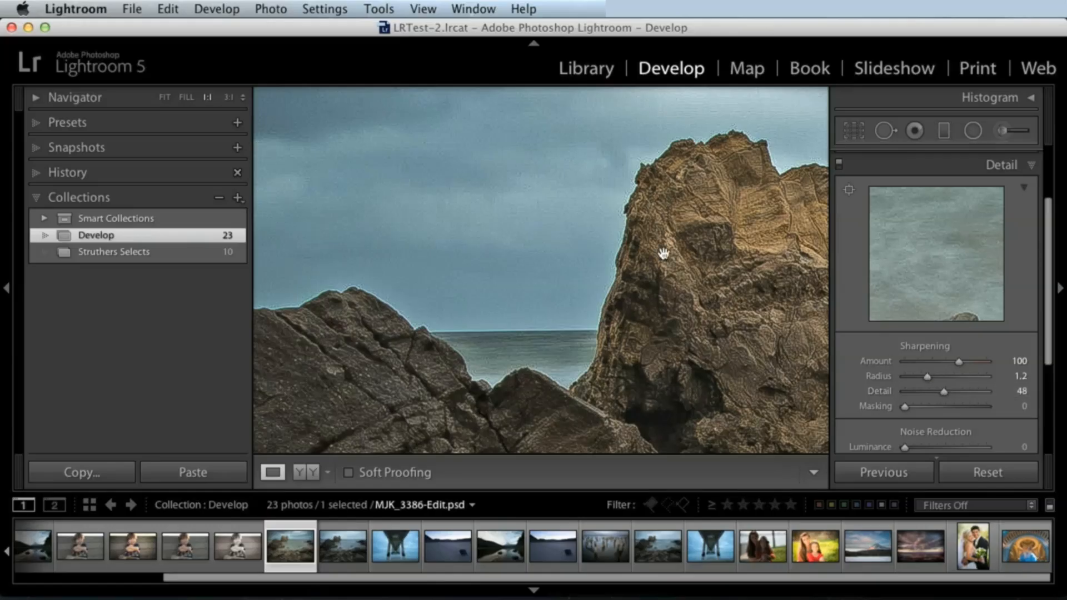
Exaggerate the sharpening around the sea stack and sky with Detail 80 and Amount 135
drag(534, 188, 541, 224)
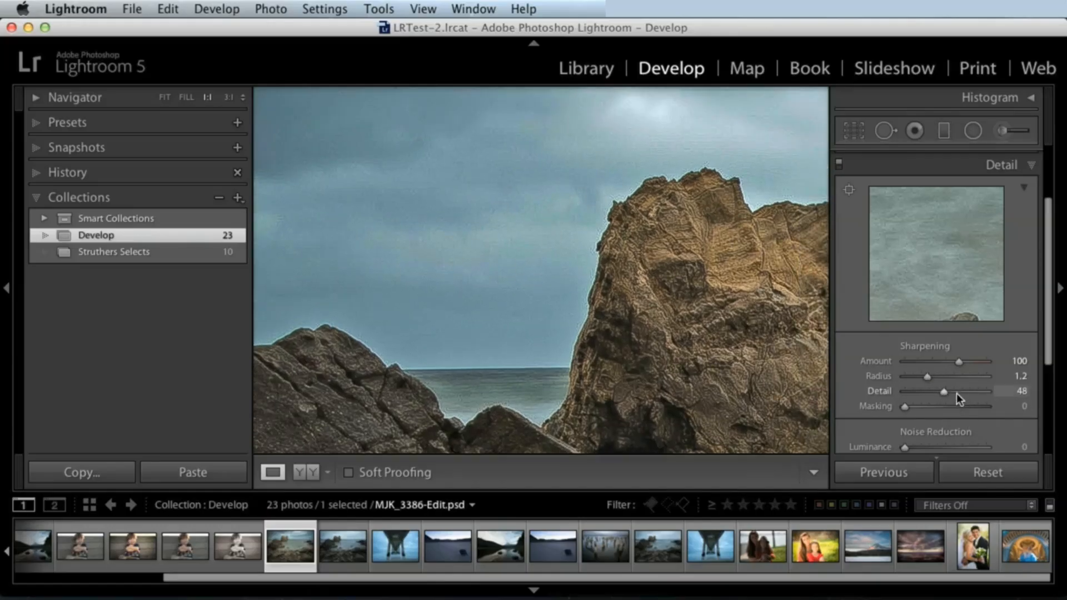
drag(956, 392, 961, 393)
drag(920, 408, 977, 362)
double_click(963, 403)
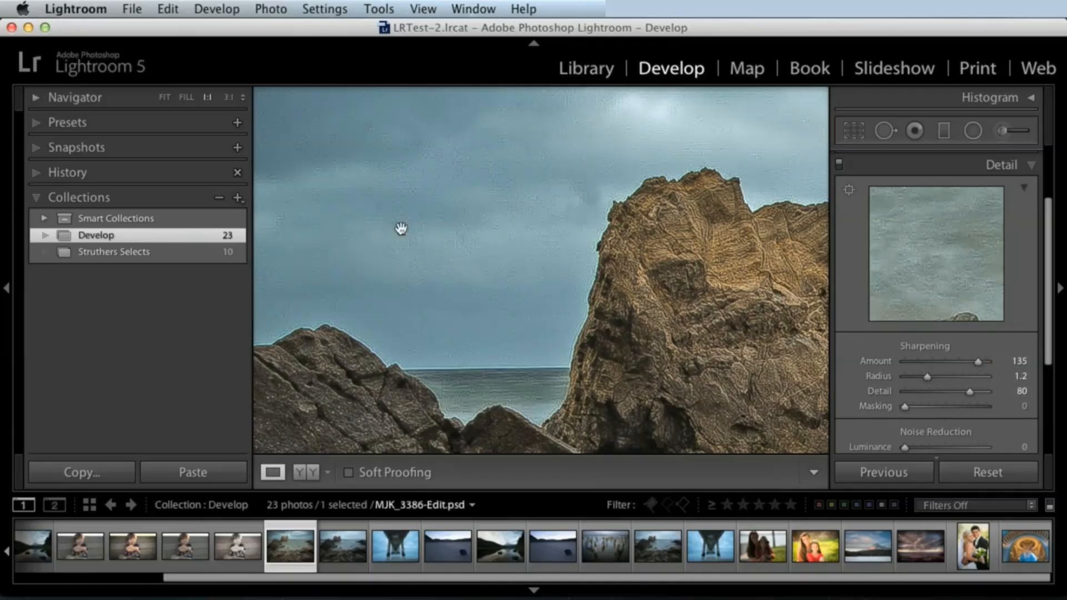
Set the sharpening Masking to 28, checking the black-and-white mask preview at different Masking values
drag(906, 405, 943, 407)
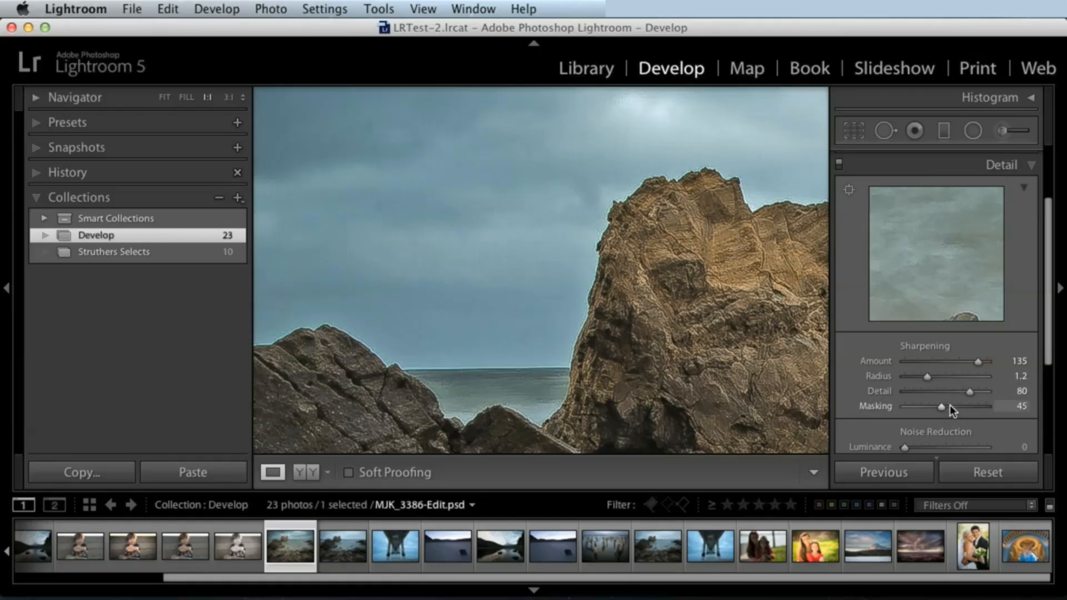
key(alt)
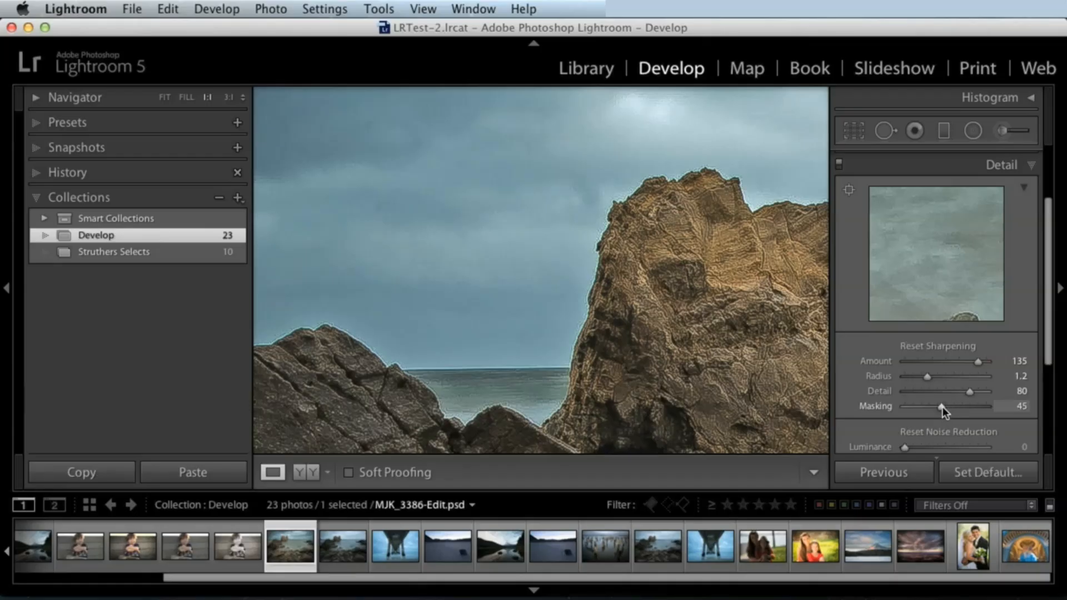
drag(939, 409, 896, 408)
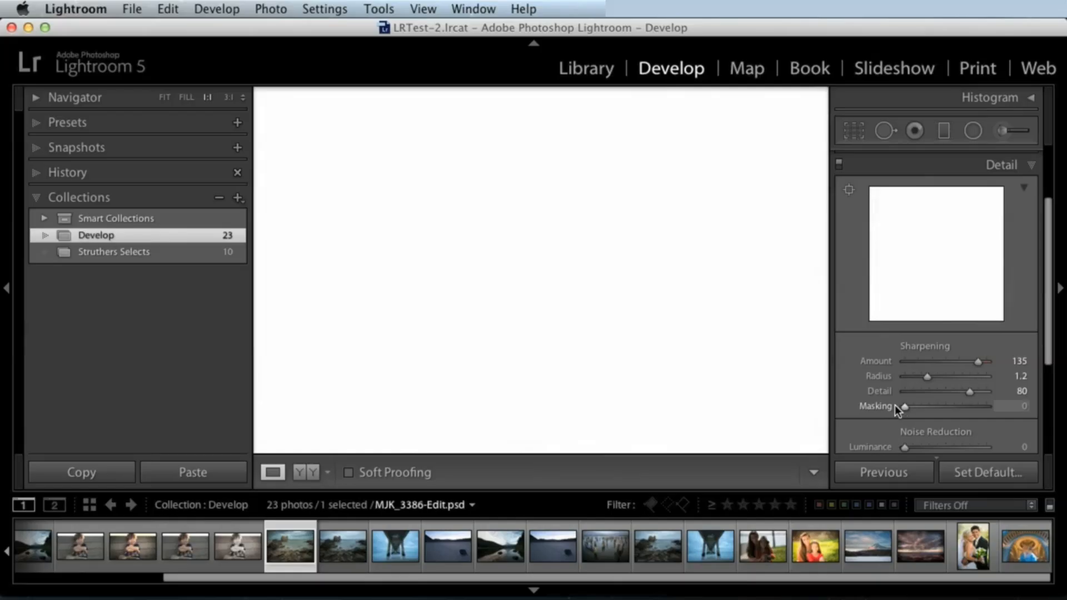
drag(895, 405, 927, 399)
alt+click(905, 407)
alt+click(922, 405)
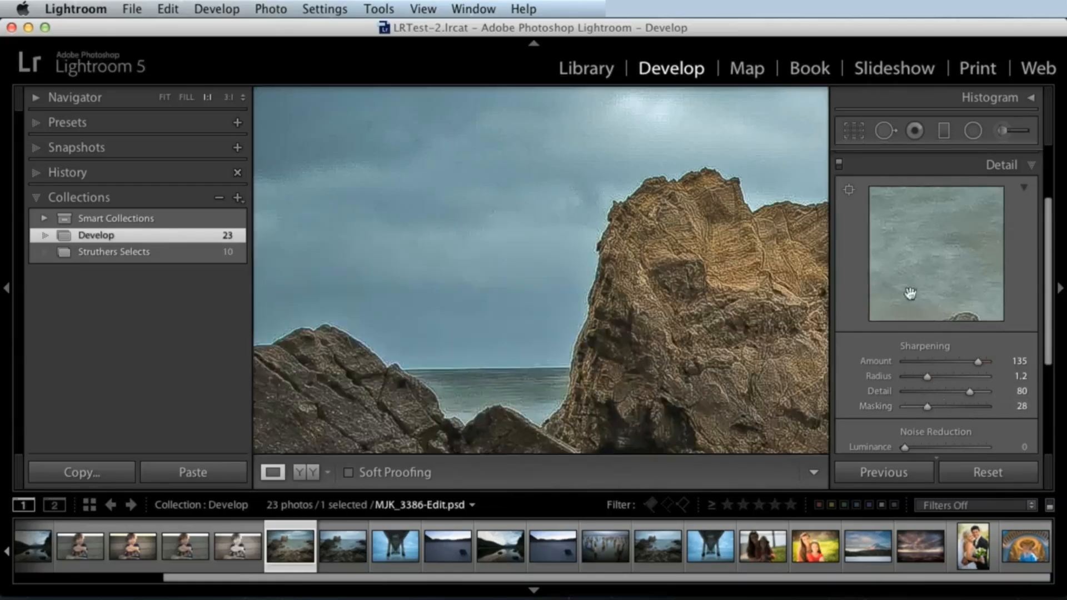
Target the Detail preview window on the dark rocks beside the sea stack
click(849, 191)
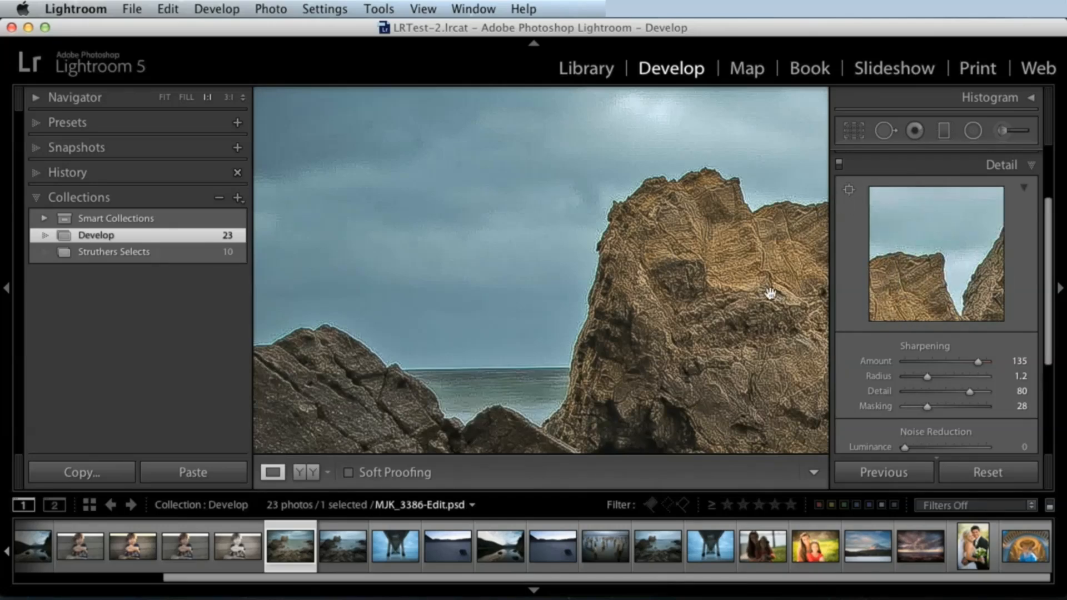
click(848, 191)
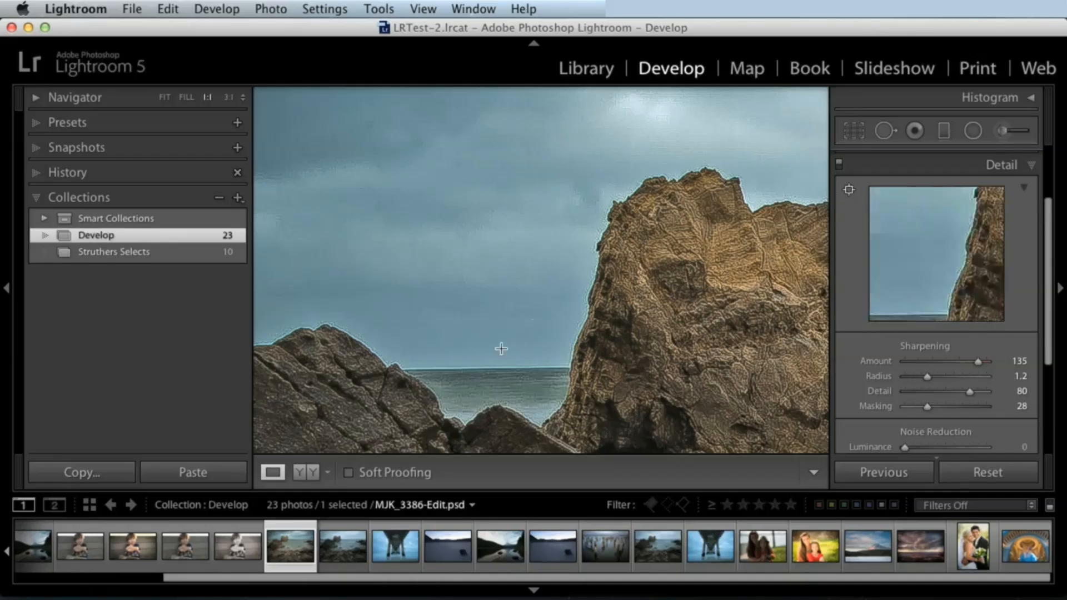
click(353, 369)
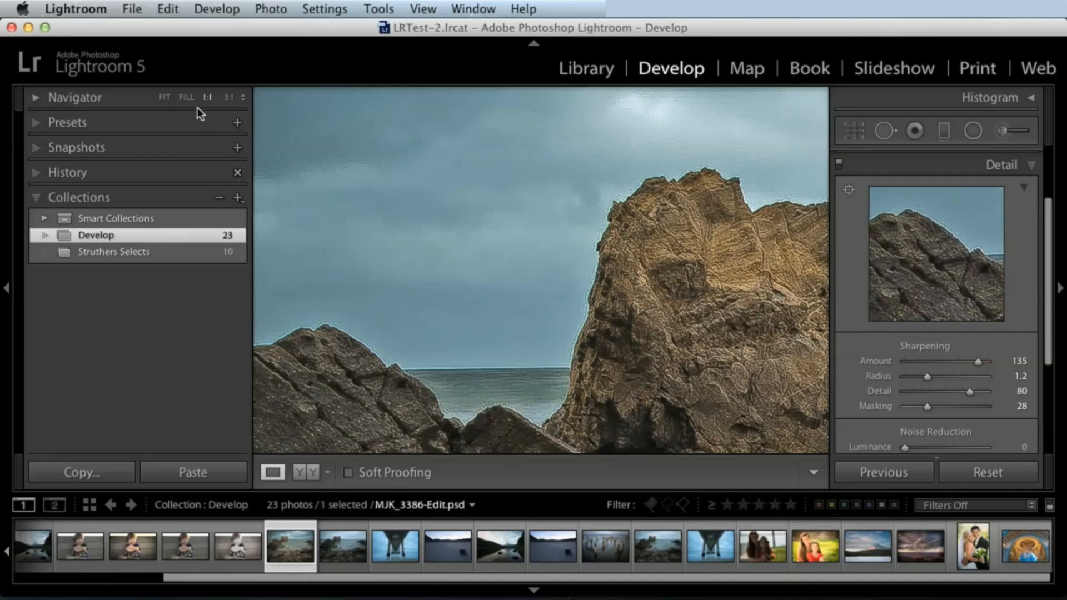
Show the seascape at Fill zoom and inspect the sharpened foreground rocks in the Detail preview window
click(187, 97)
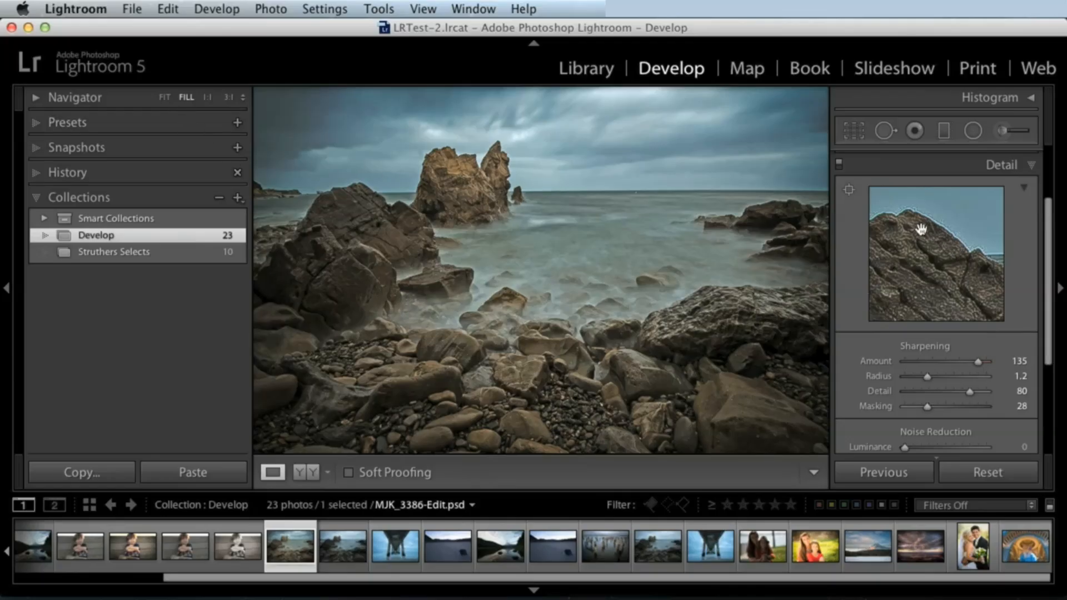
click(849, 191)
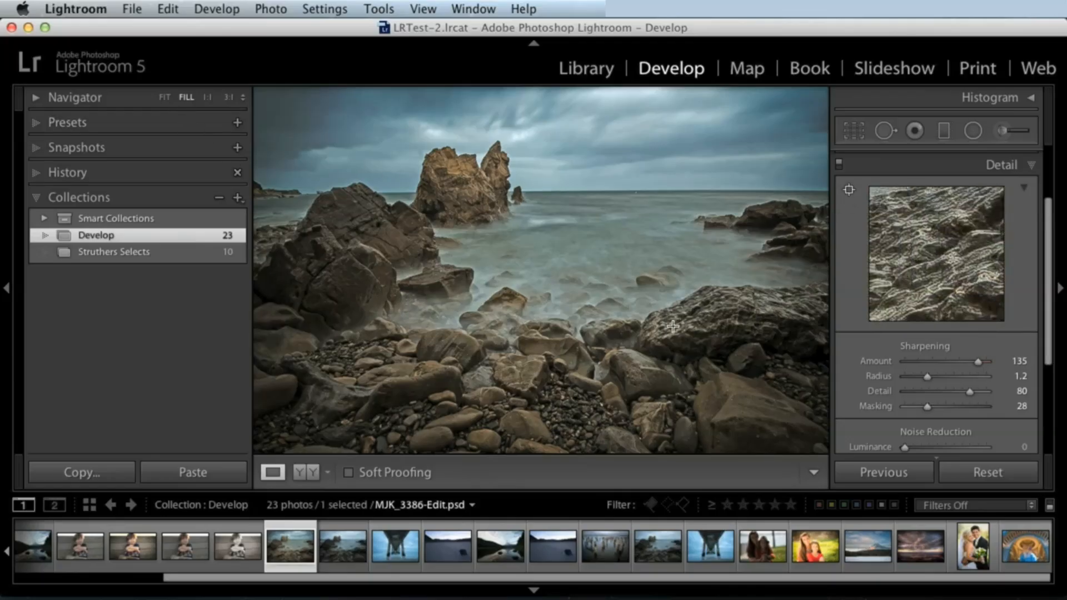
click(645, 356)
click(847, 190)
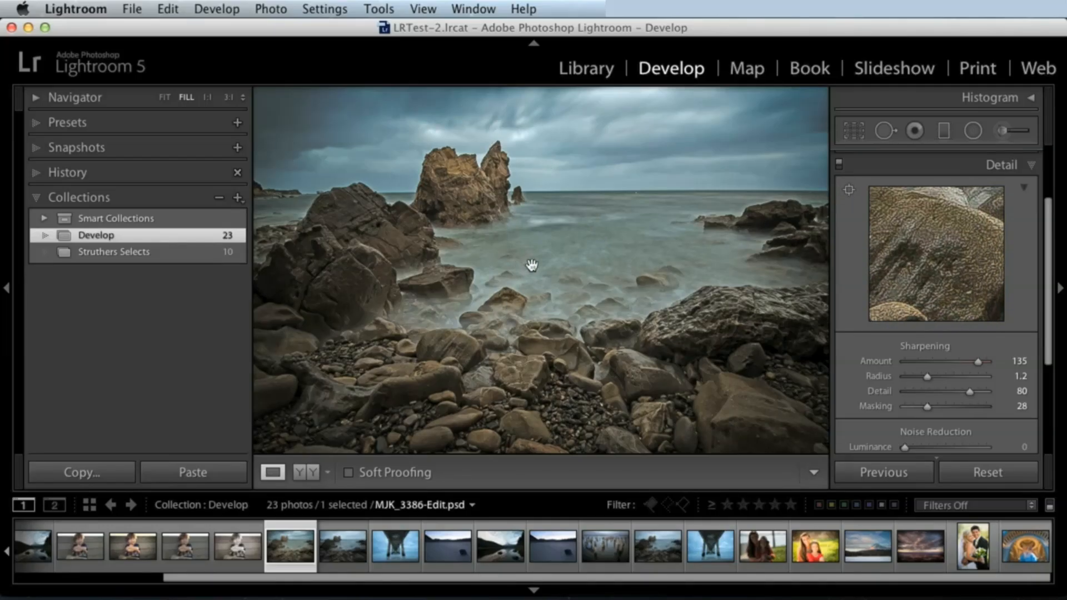
drag(947, 232, 948, 245)
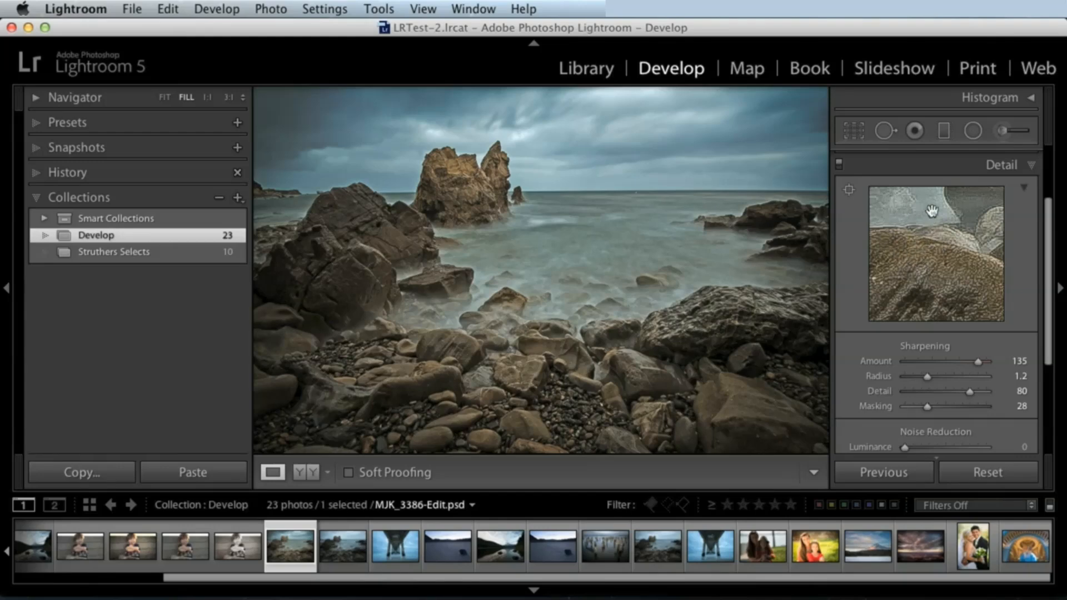
Open the mother-and-daughter raw photo, view the woman's face at 1:1 and set the sharpening Amount to 70
click(824, 552)
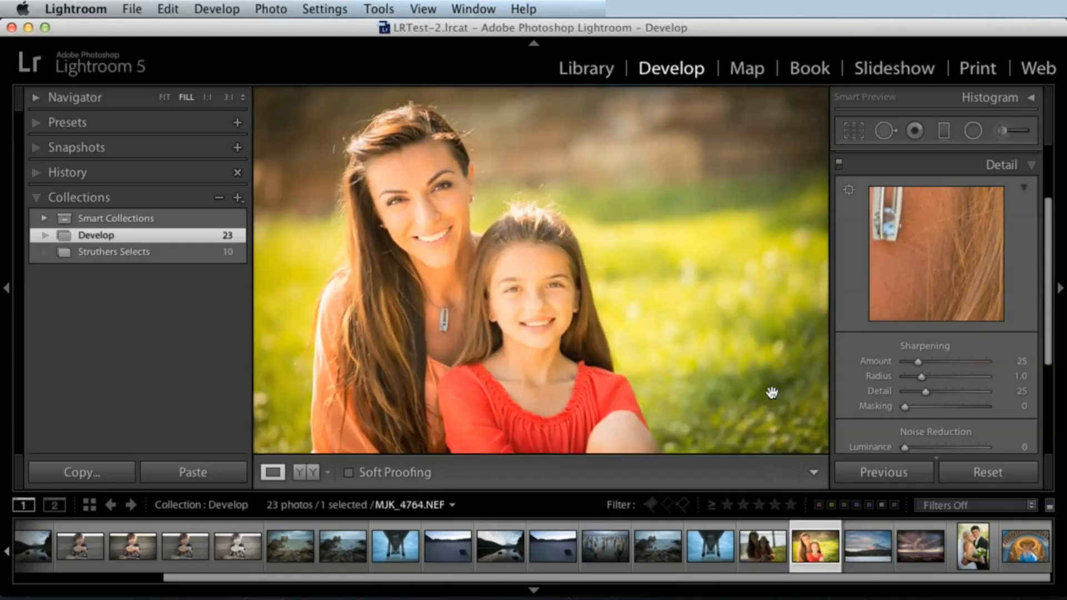
click(518, 280)
drag(409, 214, 593, 288)
drag(397, 167, 518, 263)
drag(477, 207, 534, 266)
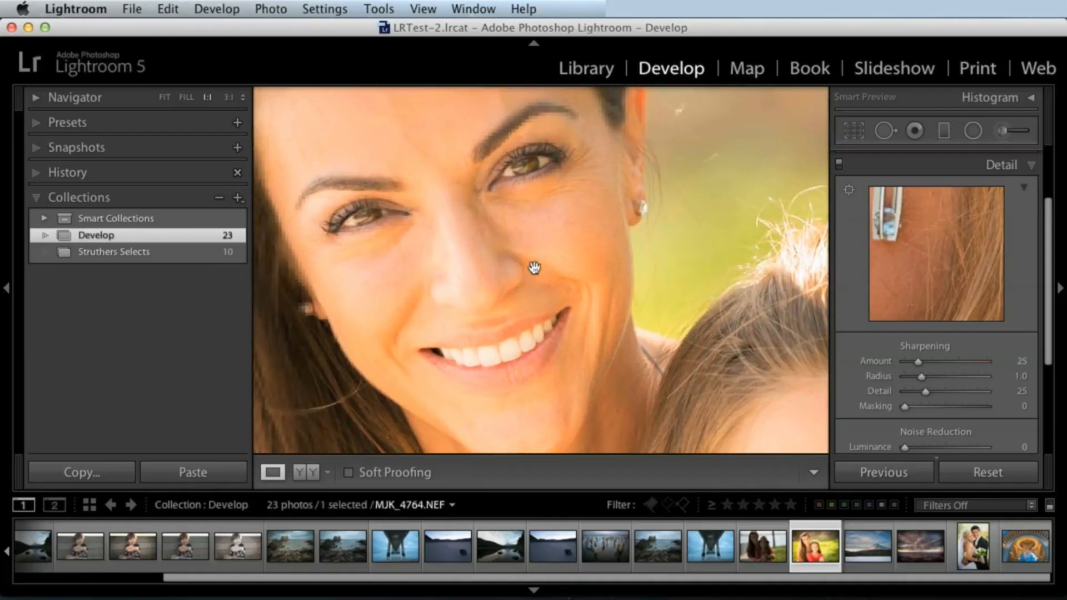
drag(509, 231, 555, 241)
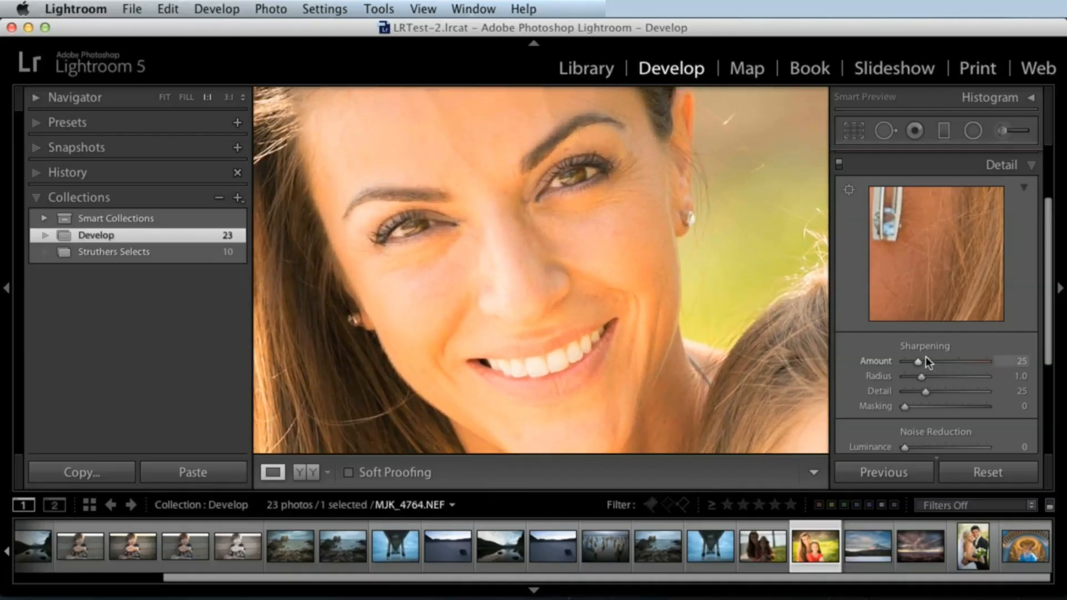
drag(928, 361, 942, 361)
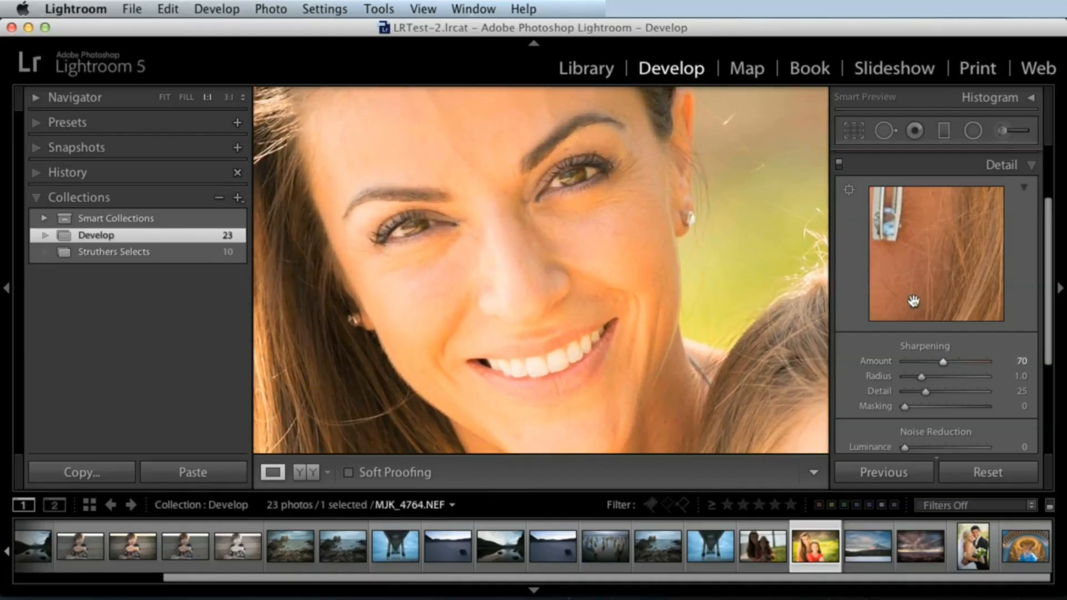
Target the Detail preview on the woman's eye, set the sharpening Amount to 116 and check her face at Fill and 1:1 zoom
click(851, 190)
click(581, 177)
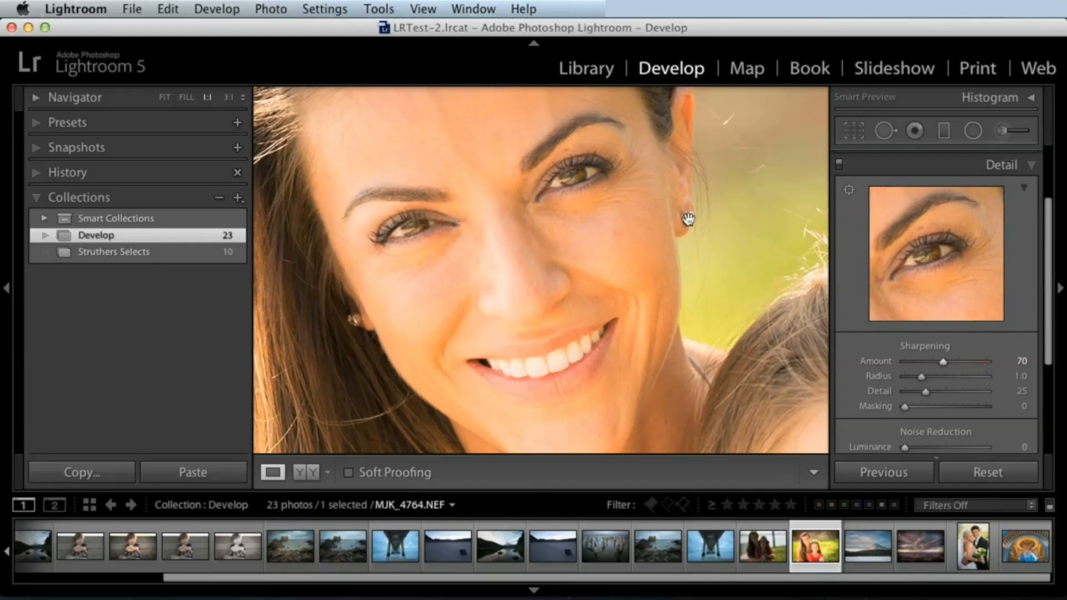
drag(966, 361, 969, 361)
click(535, 201)
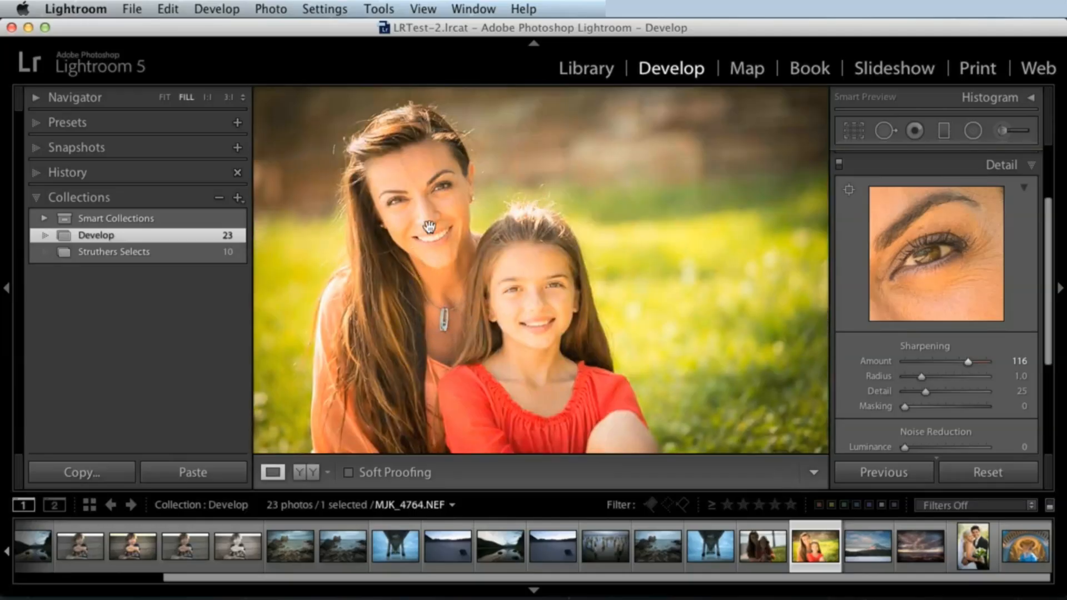
click(439, 191)
drag(440, 192, 553, 249)
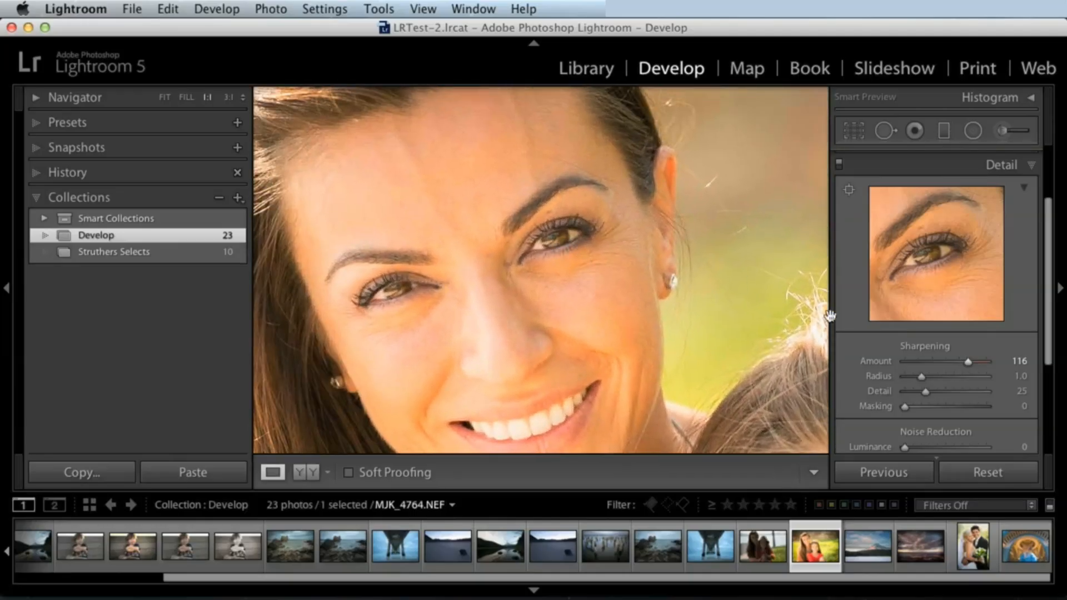
Set the portrait's sharpening to Amount 141, Radius 1.4 and Detail 100
drag(966, 361, 951, 387)
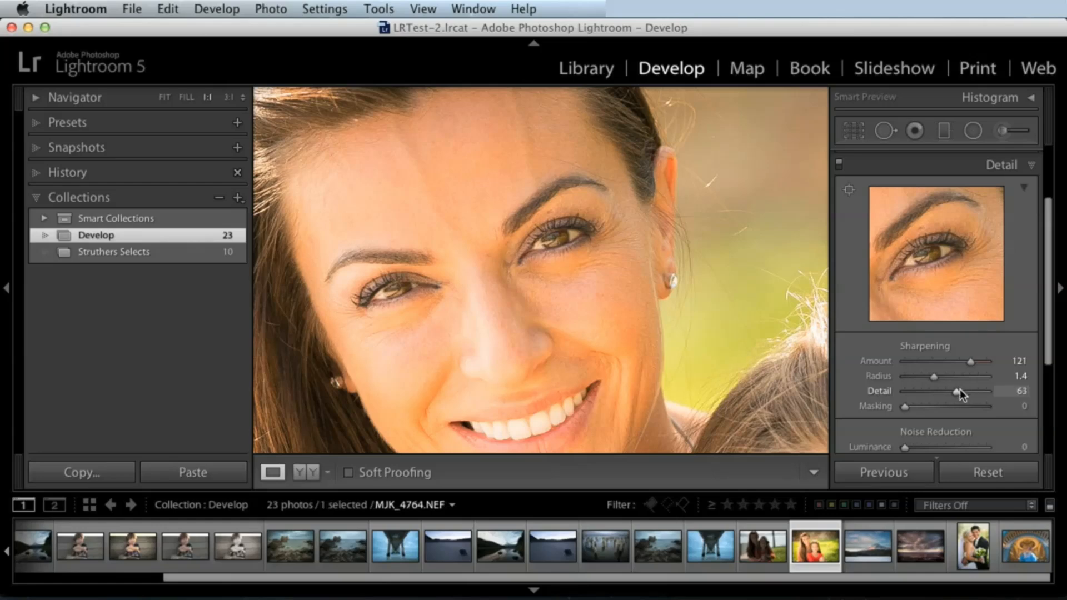
drag(952, 390, 959, 389)
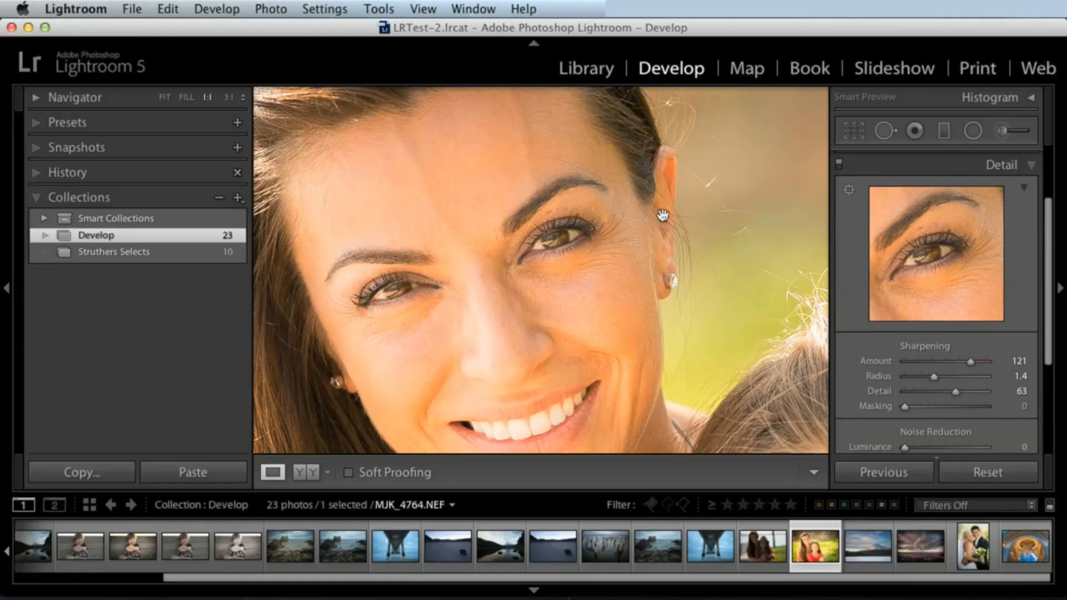
click(987, 390)
drag(971, 361, 982, 362)
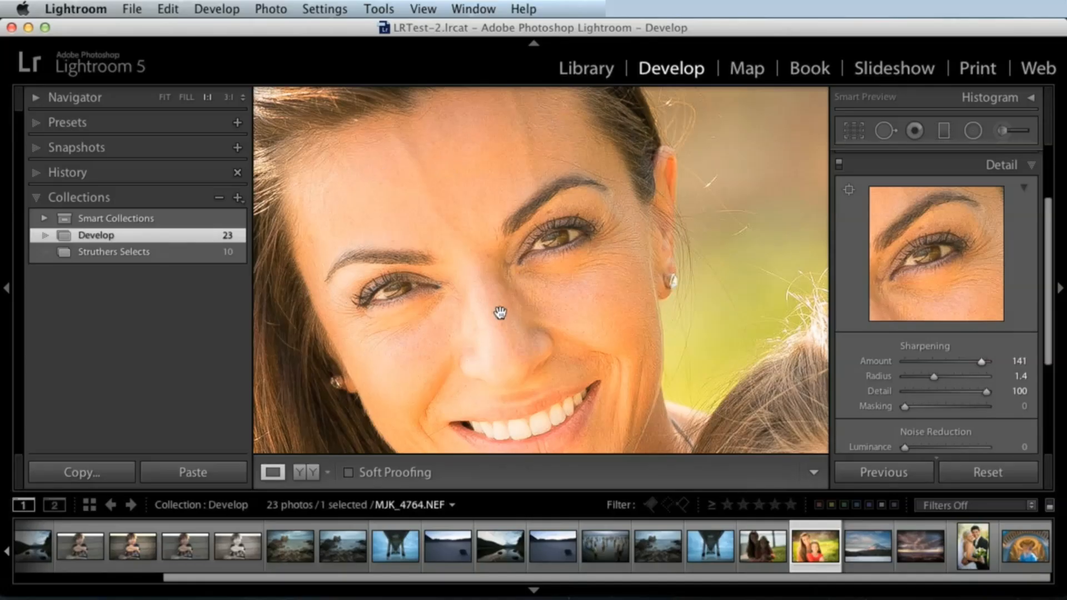
Set the sharpening Masking to 70 and Detail to 92, and compare the woman's face and hair with and without the Detail adjustments
drag(905, 406, 962, 406)
click(980, 391)
click(839, 163)
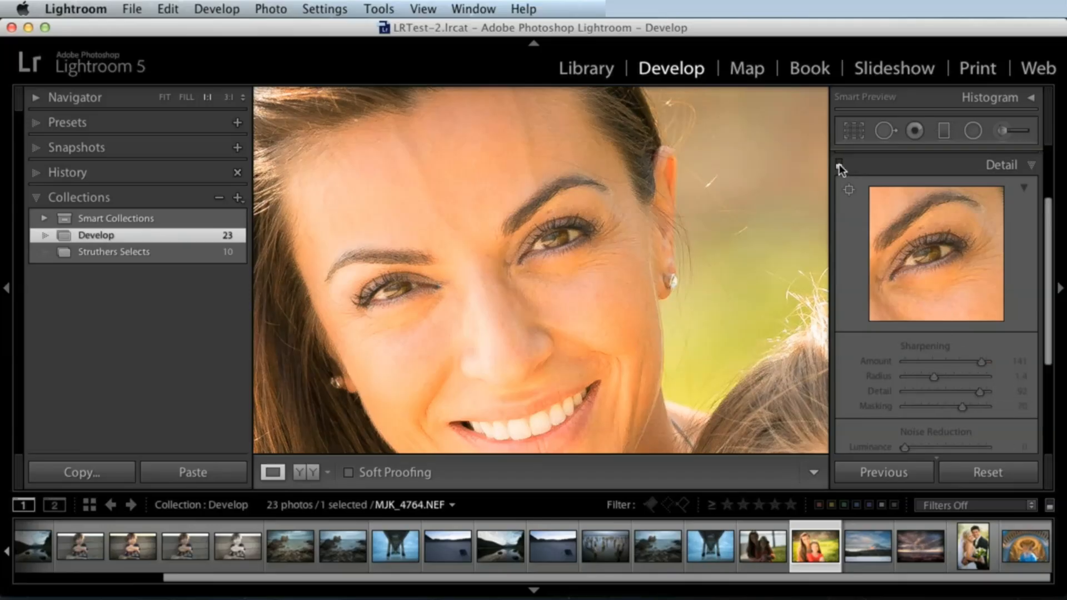
click(839, 163)
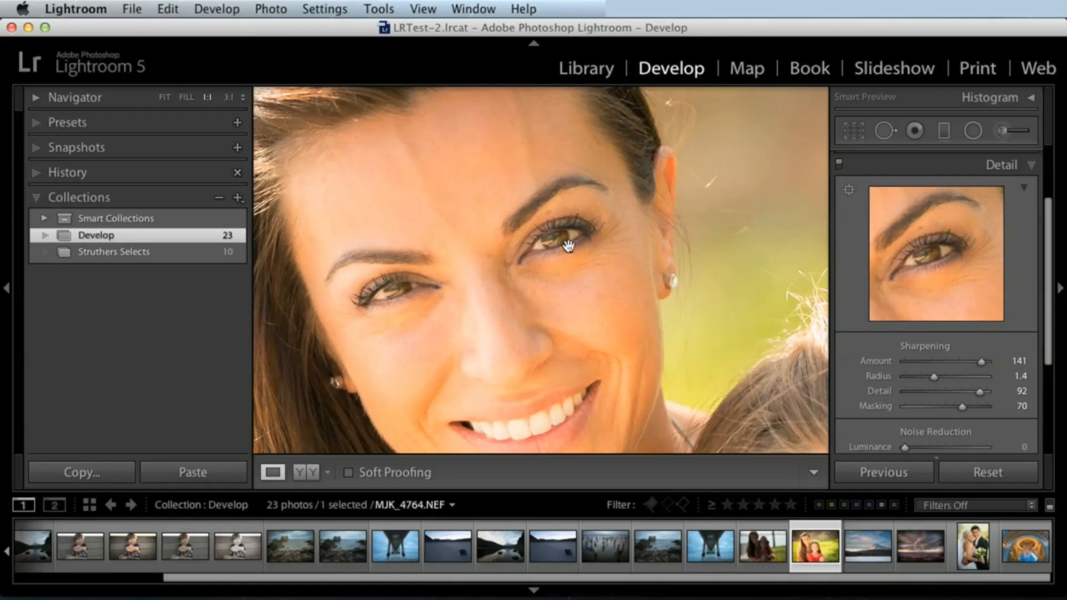
drag(527, 202, 592, 352)
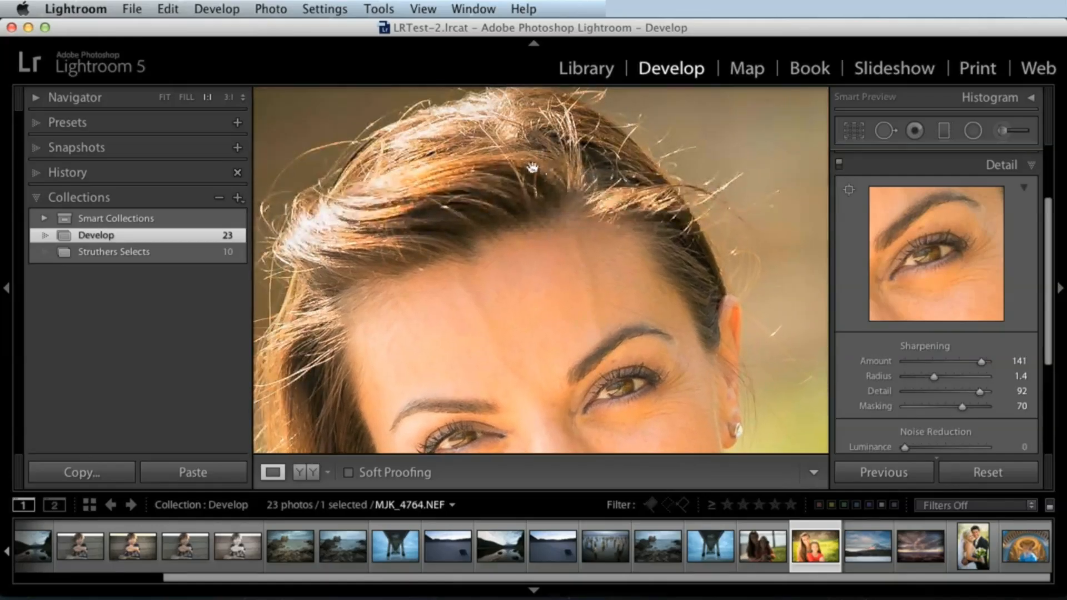
drag(583, 293, 541, 200)
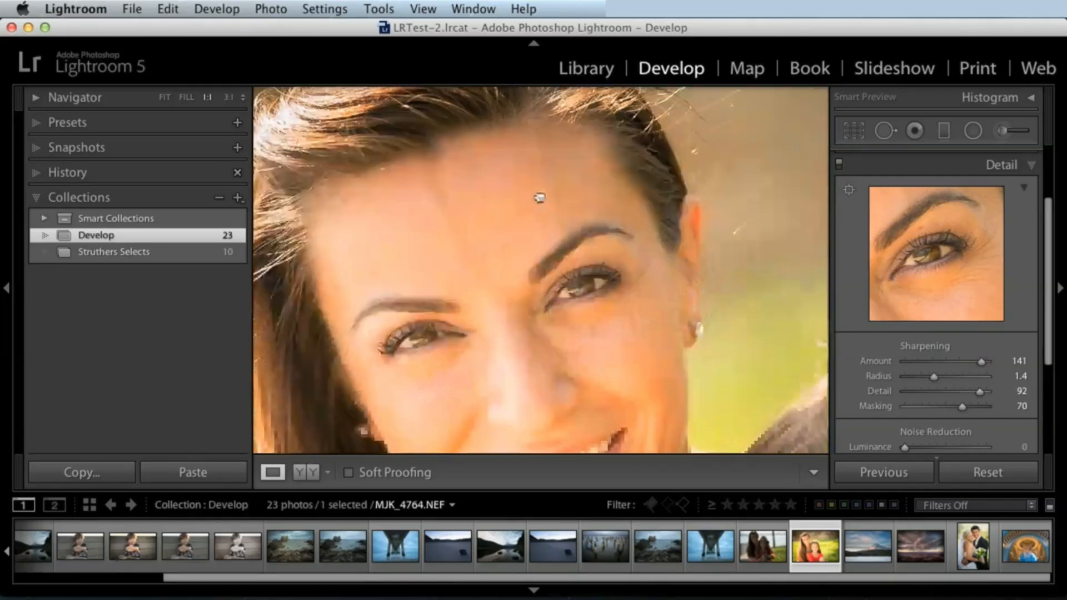
drag(525, 300, 551, 167)
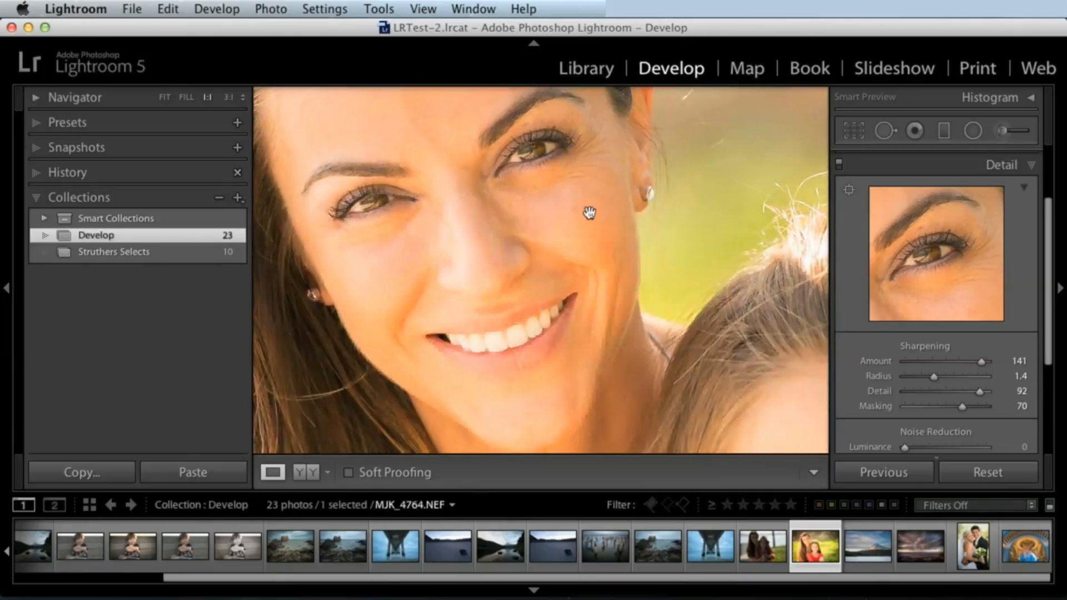
drag(588, 210, 514, 420)
drag(428, 141, 665, 311)
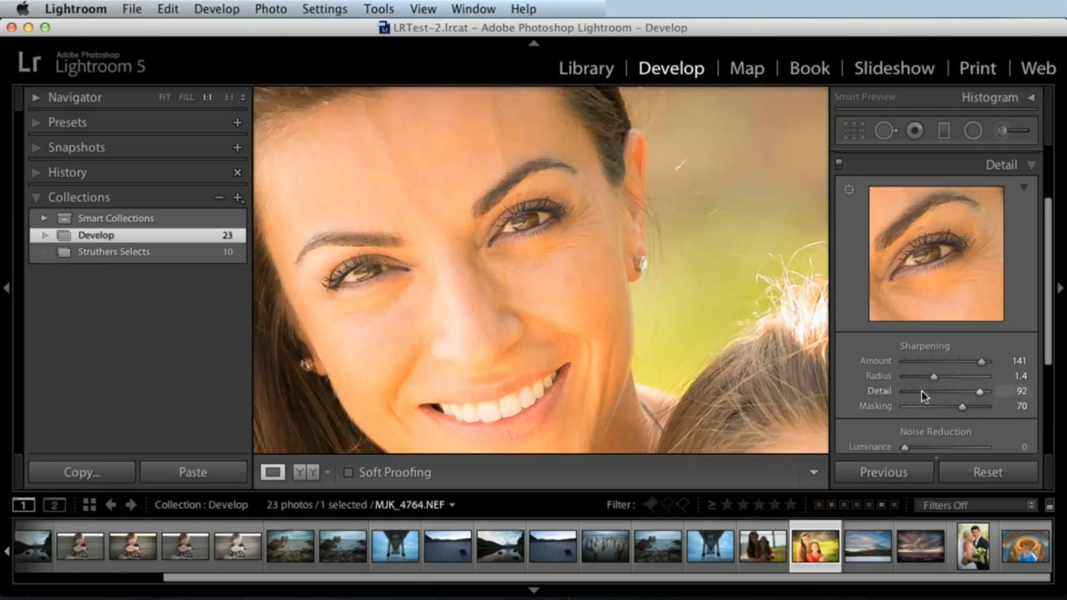
Open the rocky seascape, show it at Fill zoom and set its sharpening Detail to 44
click(287, 547)
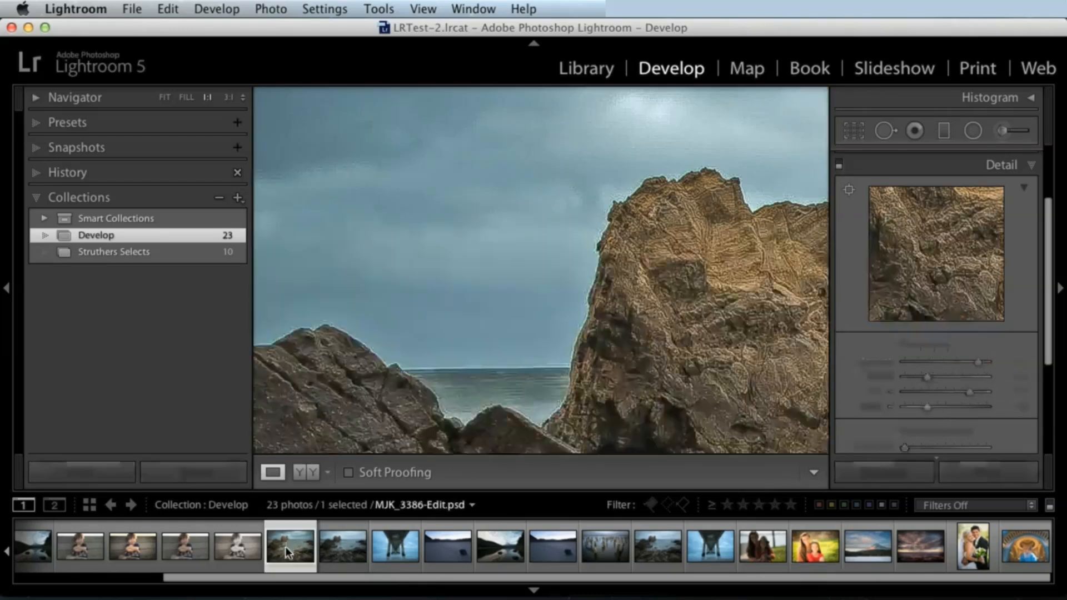
click(644, 253)
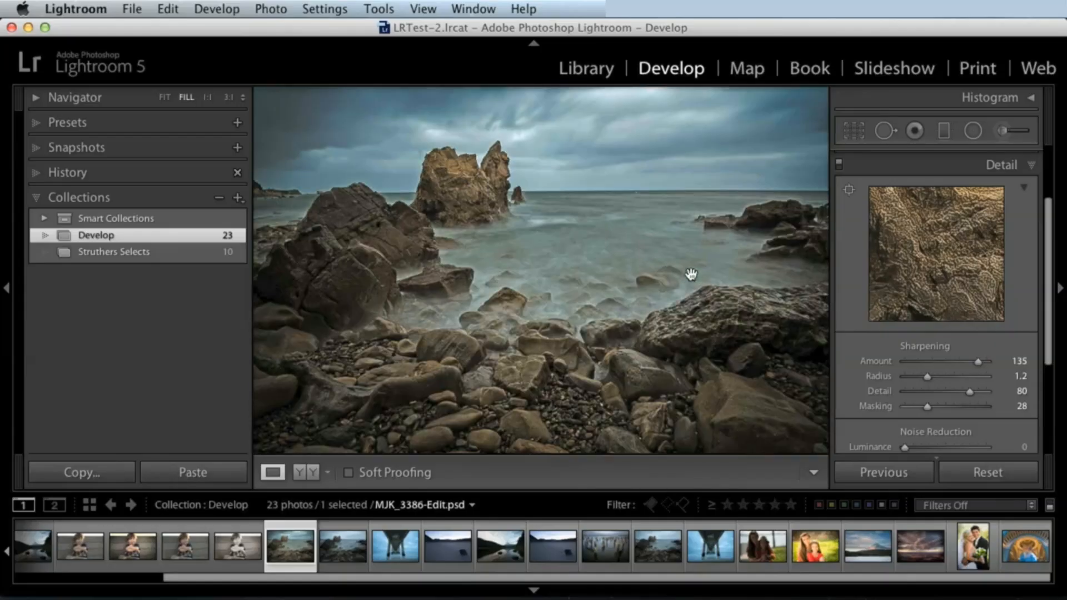
drag(959, 391, 954, 392)
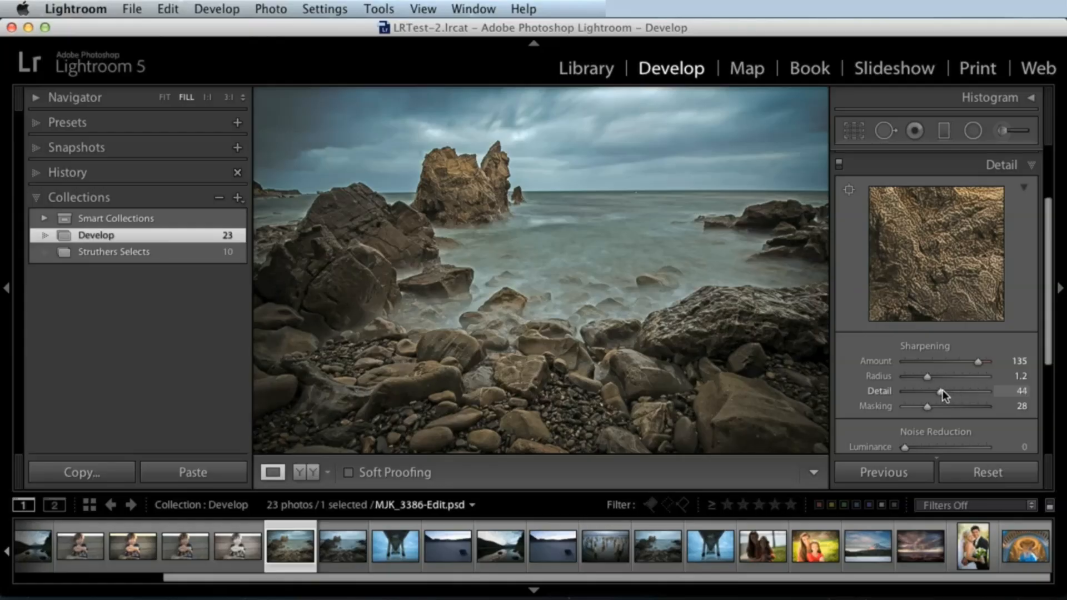
Reopen the mother-and-daughter portrait and set its sharpening Detail to 78
click(815, 546)
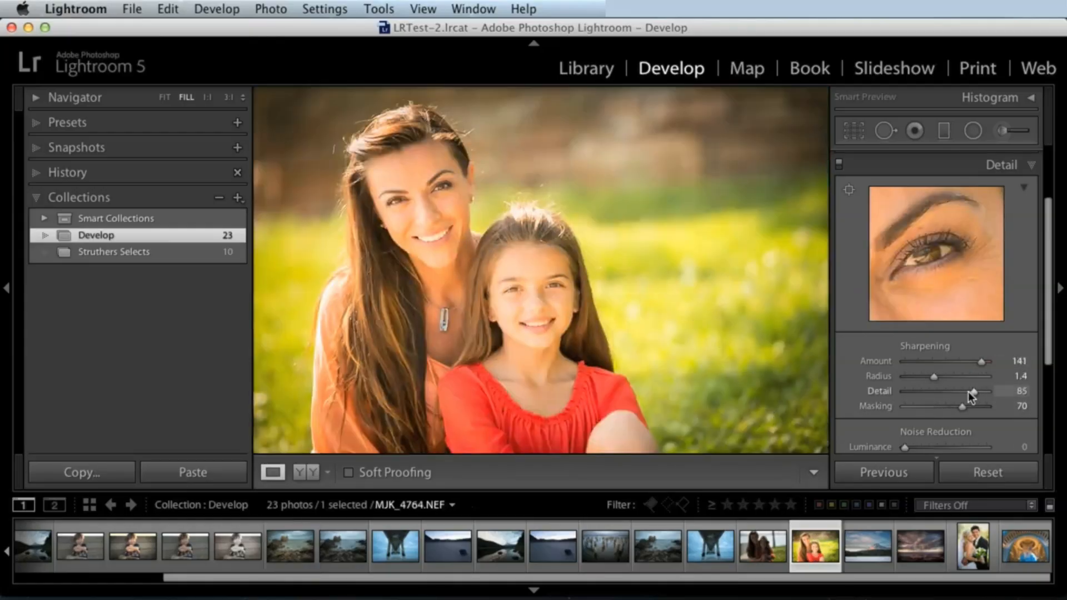
drag(959, 391, 963, 392)
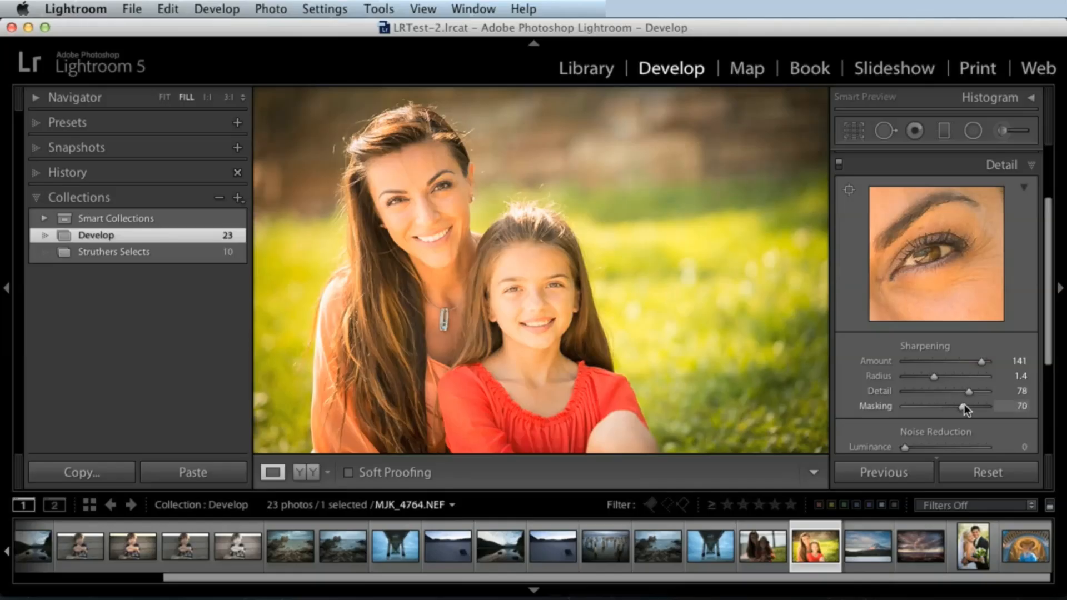
drag(959, 405, 956, 406)
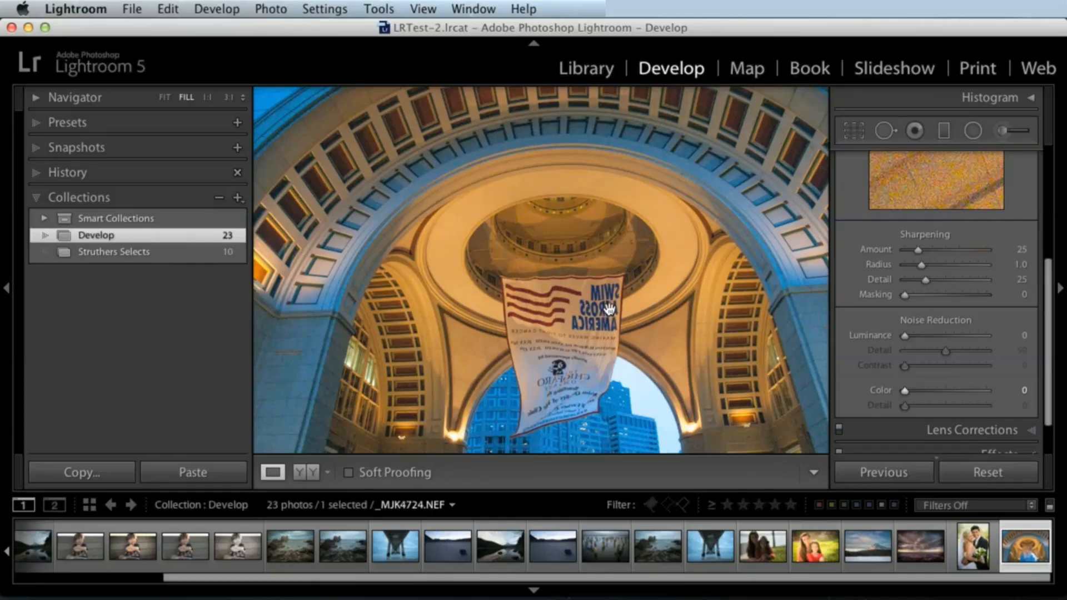
Check the archway photo's ISO in the histogram and examine the noise in the hanging banner's lettering at 1:1 and 3:1 zoom
click(1006, 101)
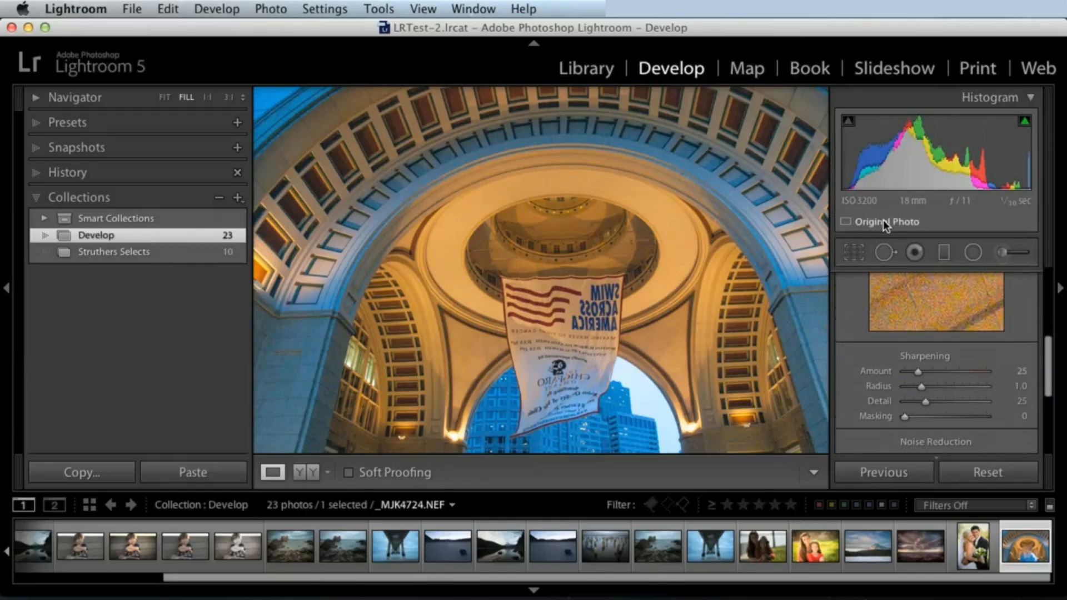
click(959, 99)
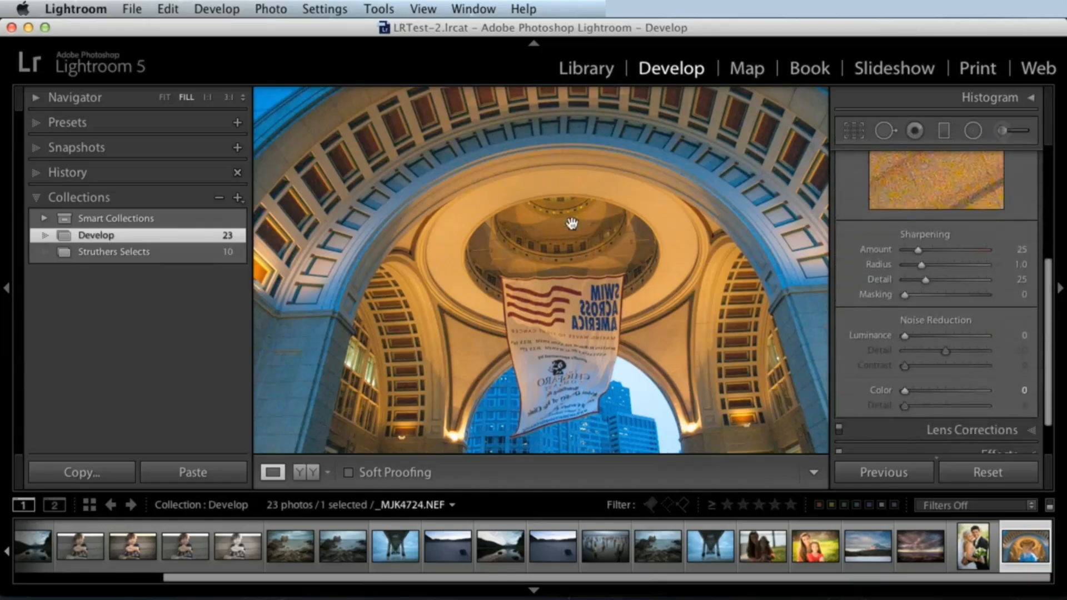
click(206, 97)
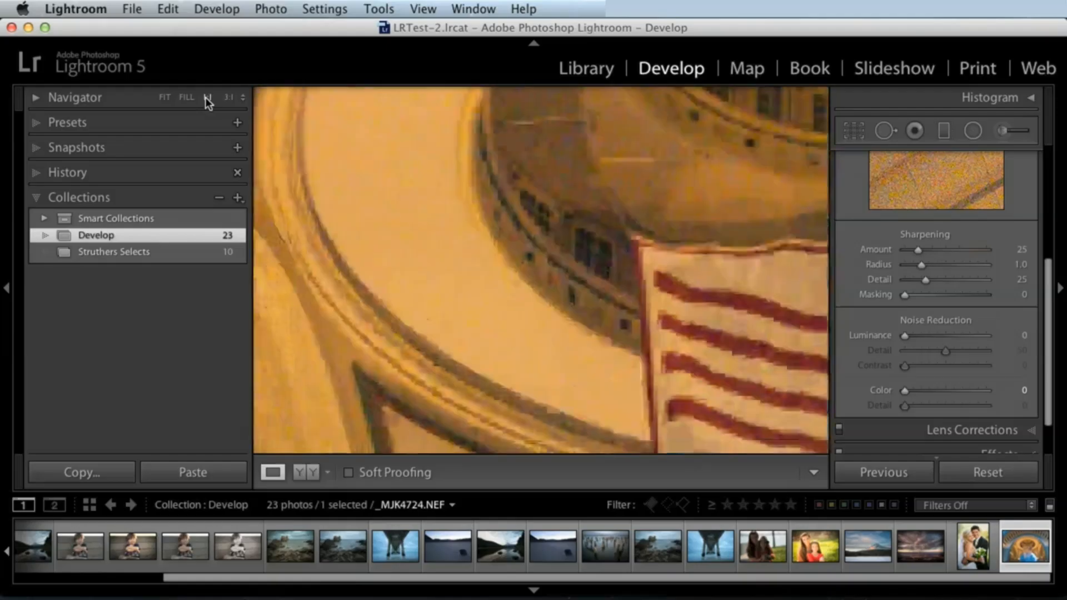
drag(484, 179, 196, 131)
drag(800, 224, 508, 162)
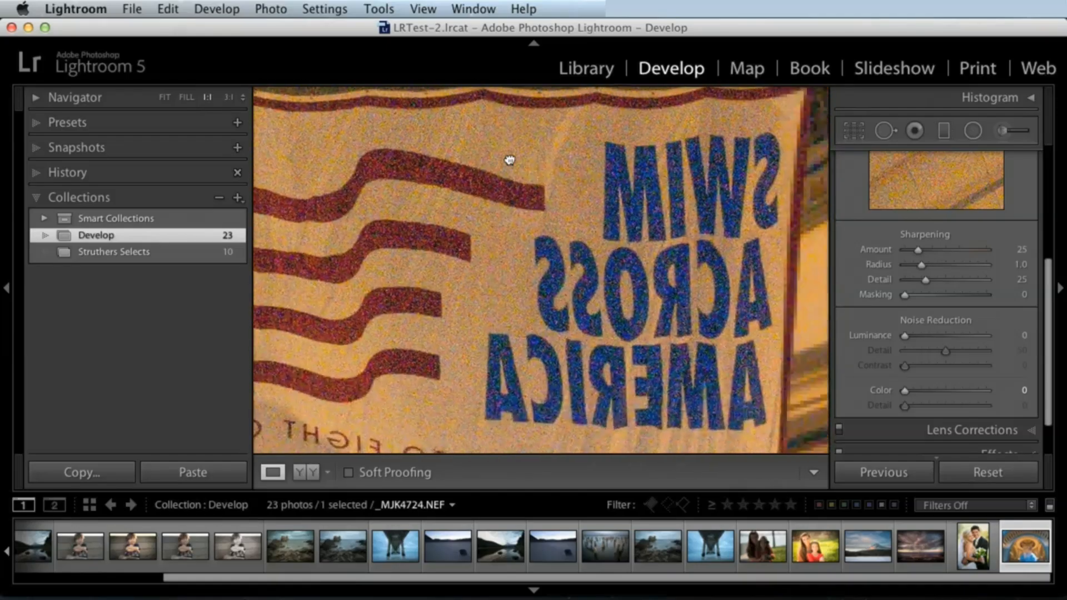
drag(616, 195, 541, 242)
click(228, 97)
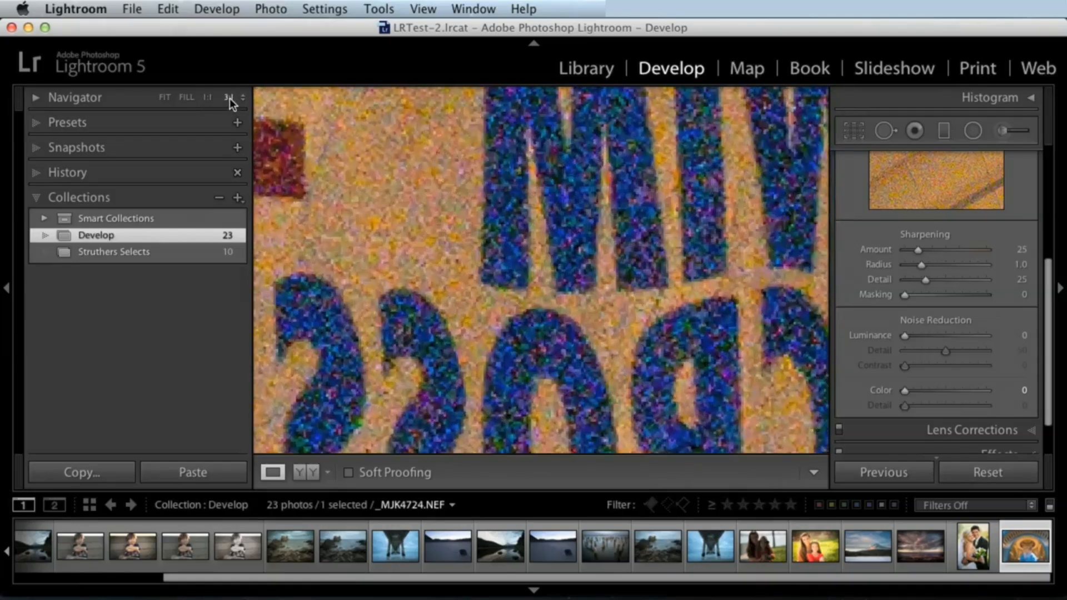
drag(488, 191, 607, 330)
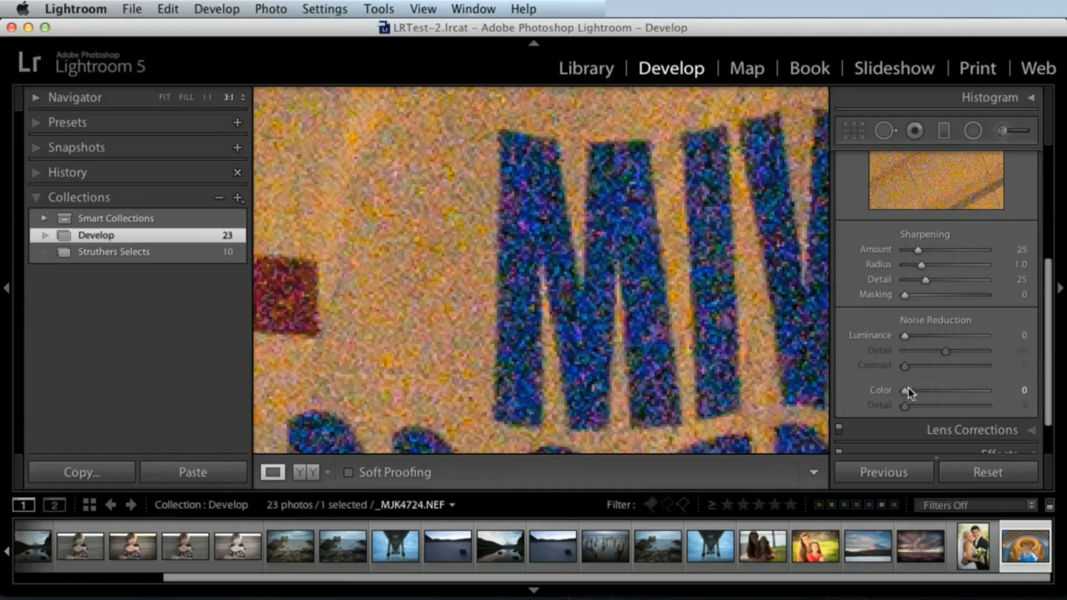
Set the Color noise reduction to 13 and check the blue letters on the banner
mouse_move(906, 391)
mouse_down()
mouse_move(925, 389)
mouse_move(902, 392)
mouse_move(912, 387)
mouse_up()
mouse_move(1046, 299)
mouse_down()
mouse_move(1046, 286)
mouse_move(1046, 302)
mouse_up()
mouse_move(913, 385)
mouse_down()
mouse_move(867, 392)
mouse_move(914, 386)
mouse_up()
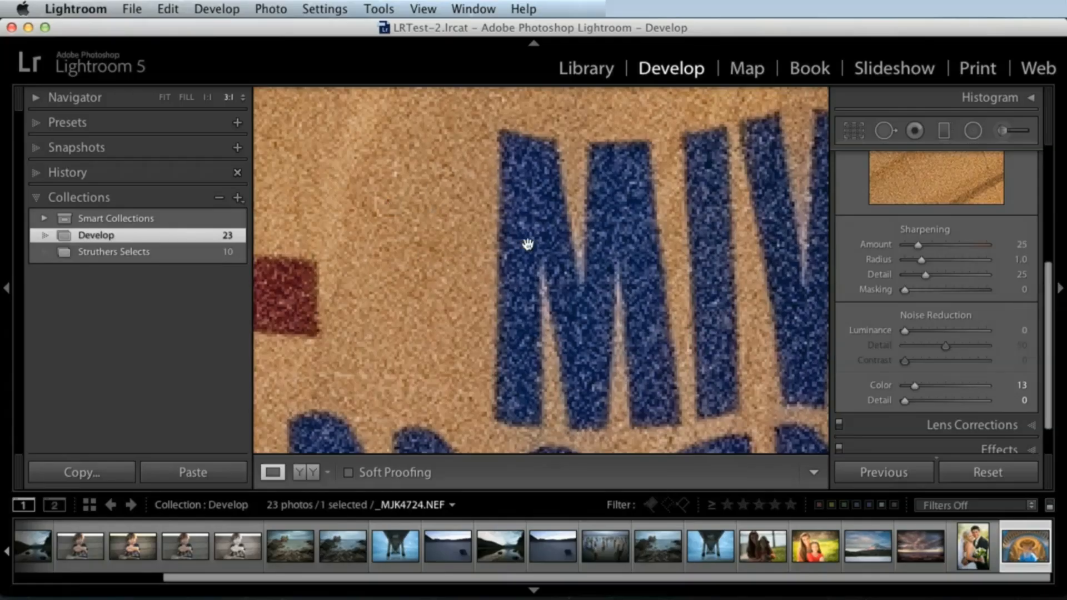
drag(505, 246, 438, 236)
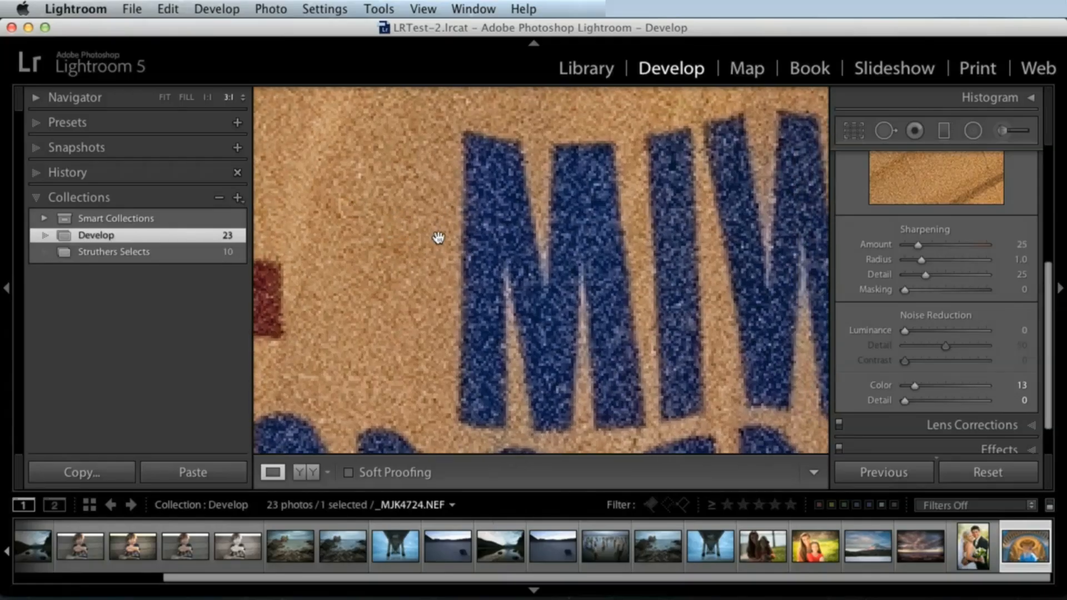
Raise the Luminance noise reduction to 62 and on to 66 while checking the banner's red stripe and blue letters
drag(915, 330, 945, 331)
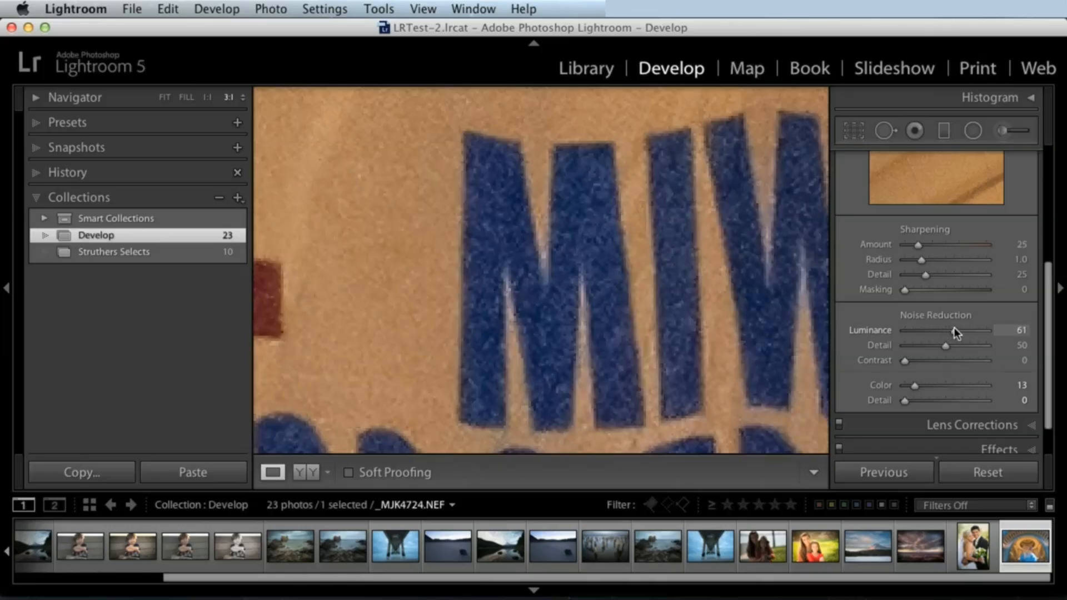
drag(956, 334, 948, 334)
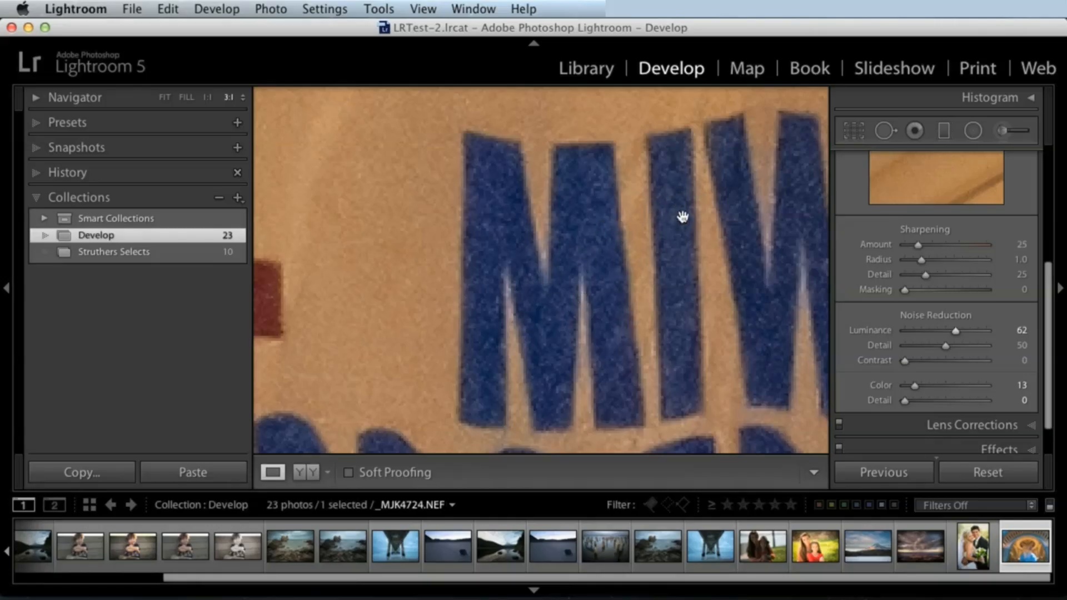
drag(572, 298, 676, 276)
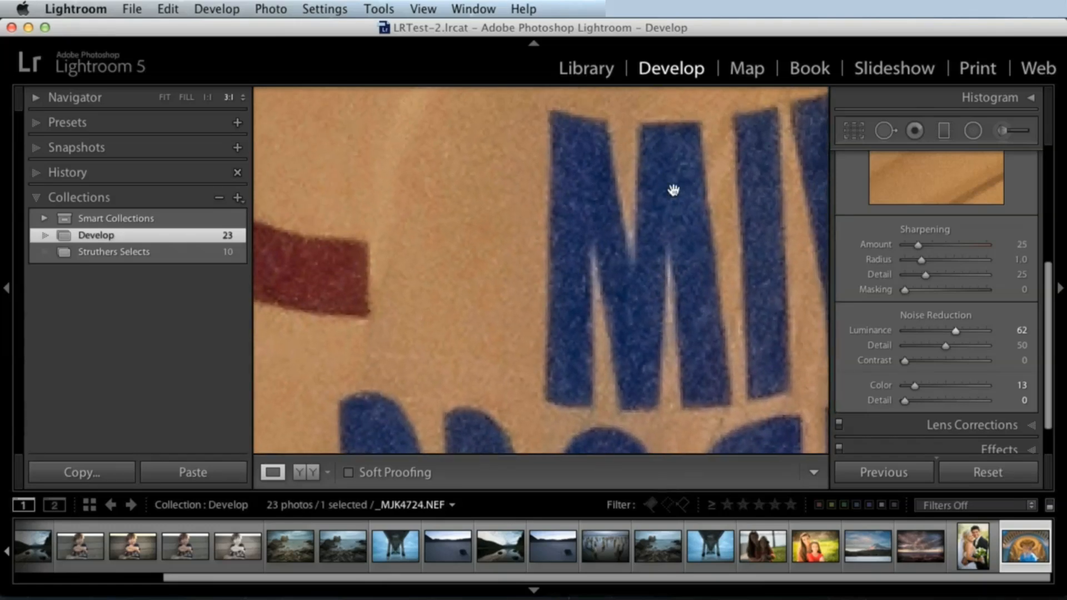
click(905, 330)
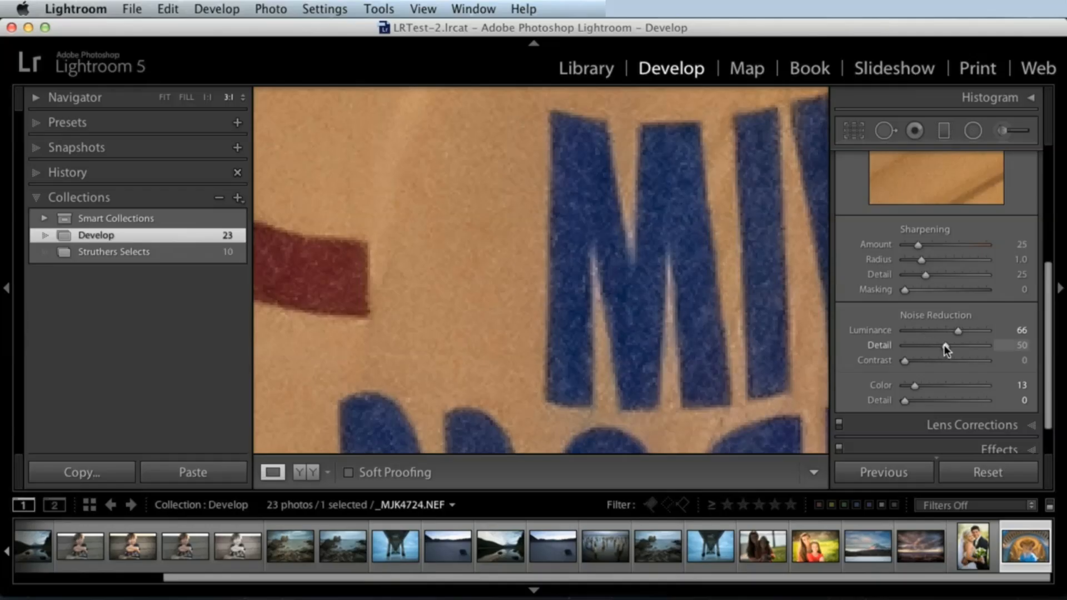
Set the Luminance noise reduction to 74 with its Detail at 0, and compare the banner with and without the Detail adjustments
drag(945, 346, 860, 352)
mouse_move(956, 331)
mouse_down()
mouse_move(946, 330)
mouse_move(966, 329)
mouse_up()
scroll(1040, 250, up, 5)
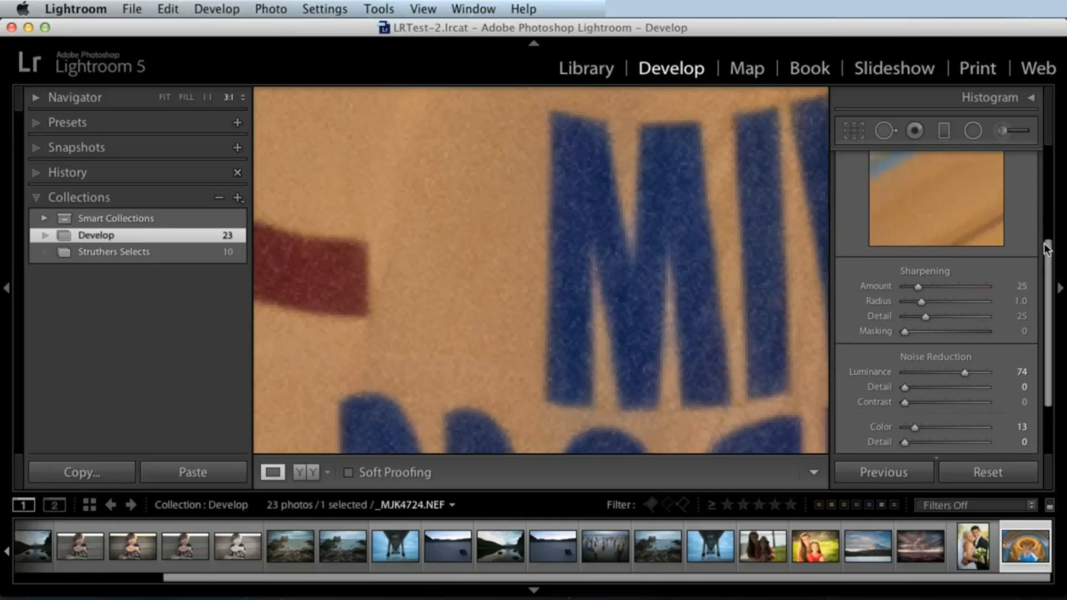
click(839, 178)
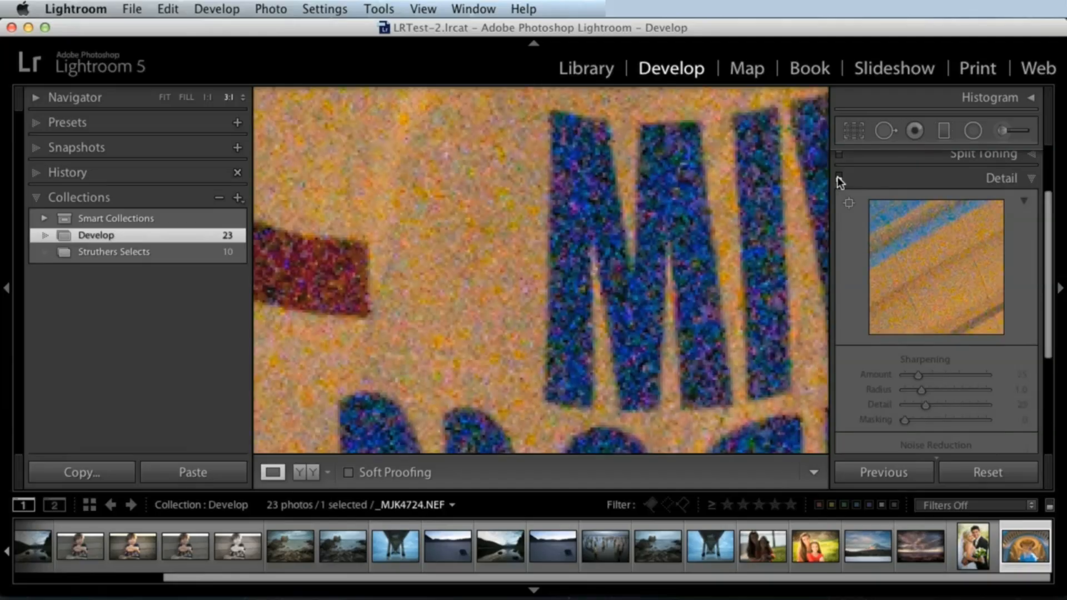
click(839, 177)
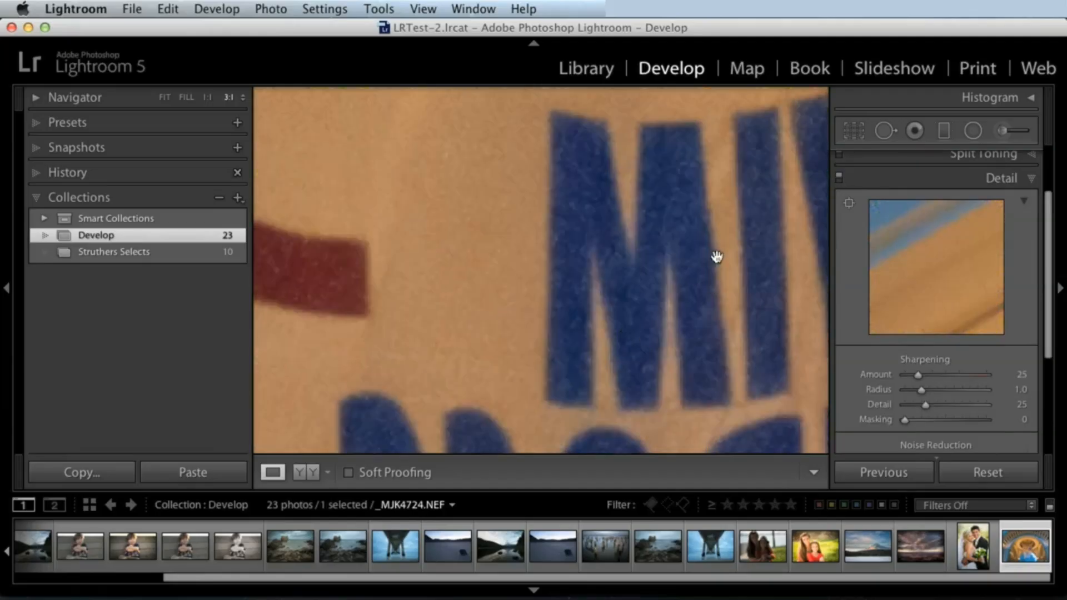
Try the Luminance Detail at 83, 74 and 76, set the Luminance noise reduction to 62 and return its Detail to 0
drag(1046, 244, 1048, 286)
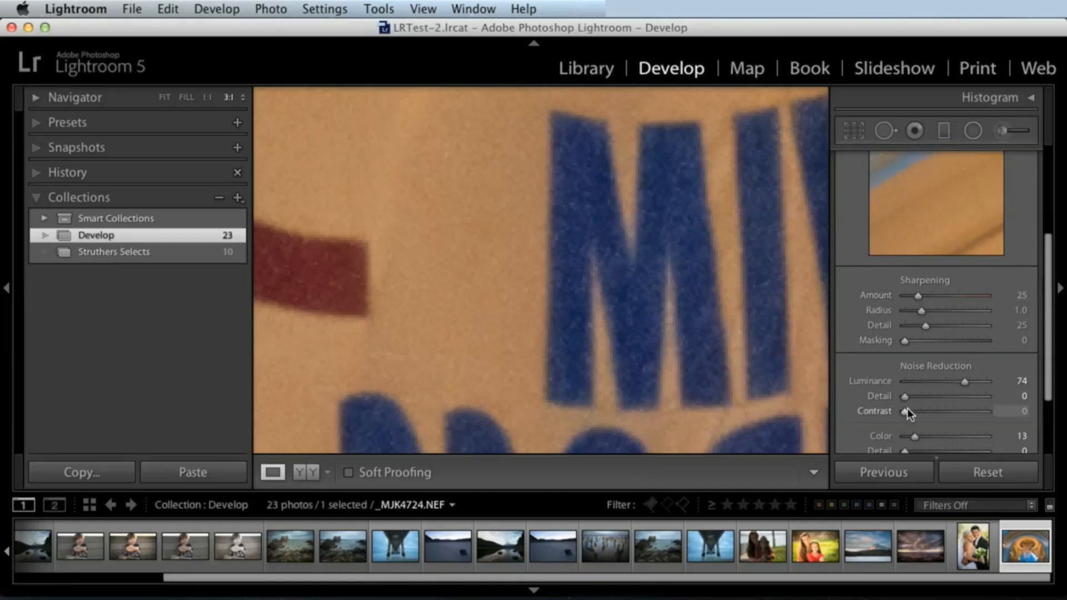
drag(906, 397, 972, 393)
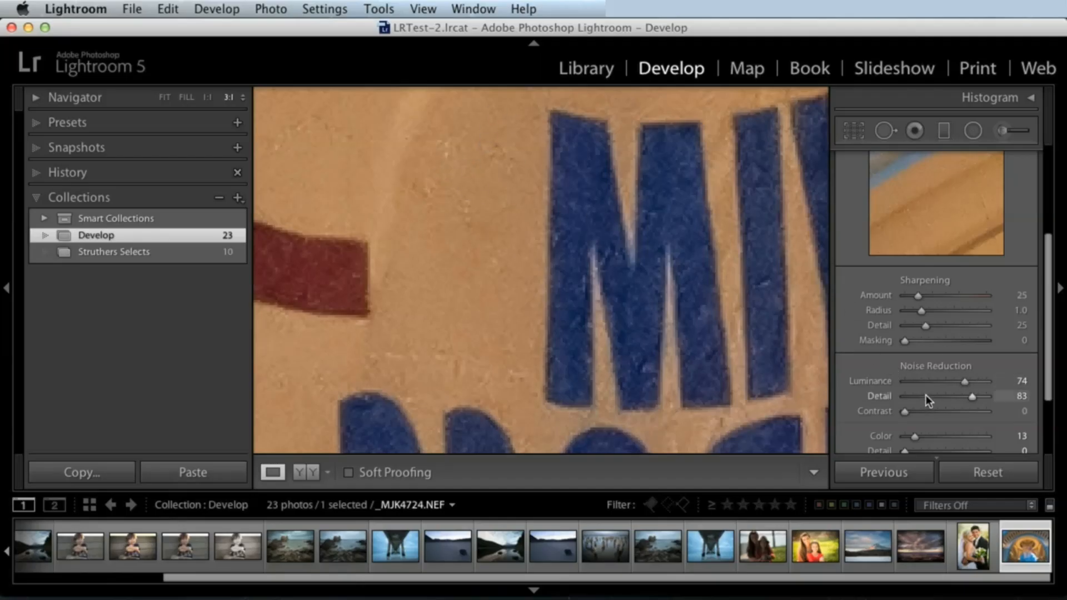
drag(925, 398, 966, 398)
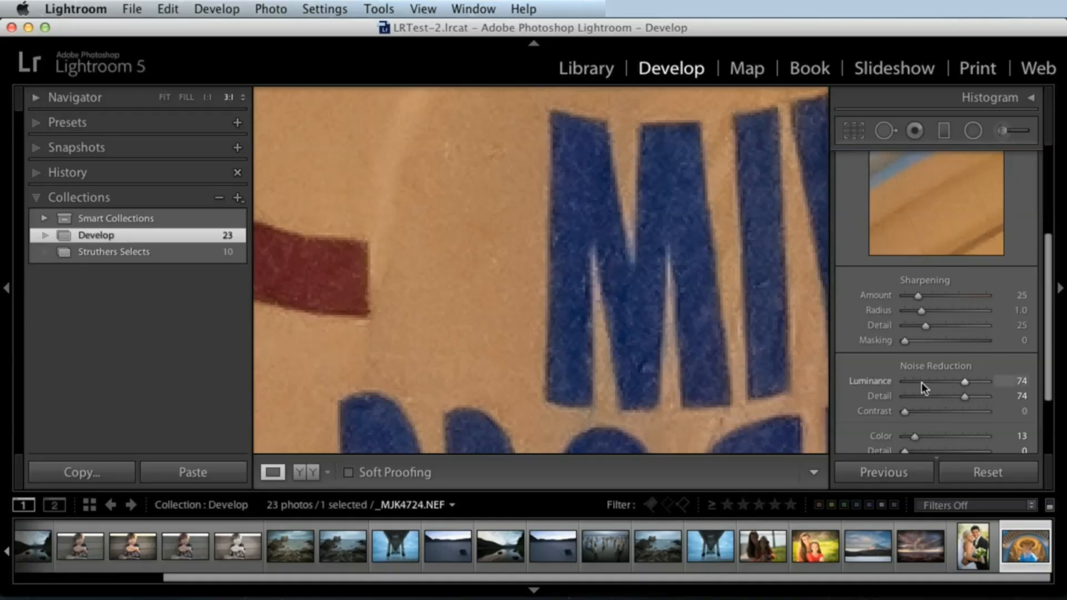
mouse_move(959, 379)
mouse_down()
mouse_move(891, 399)
mouse_move(968, 398)
mouse_up()
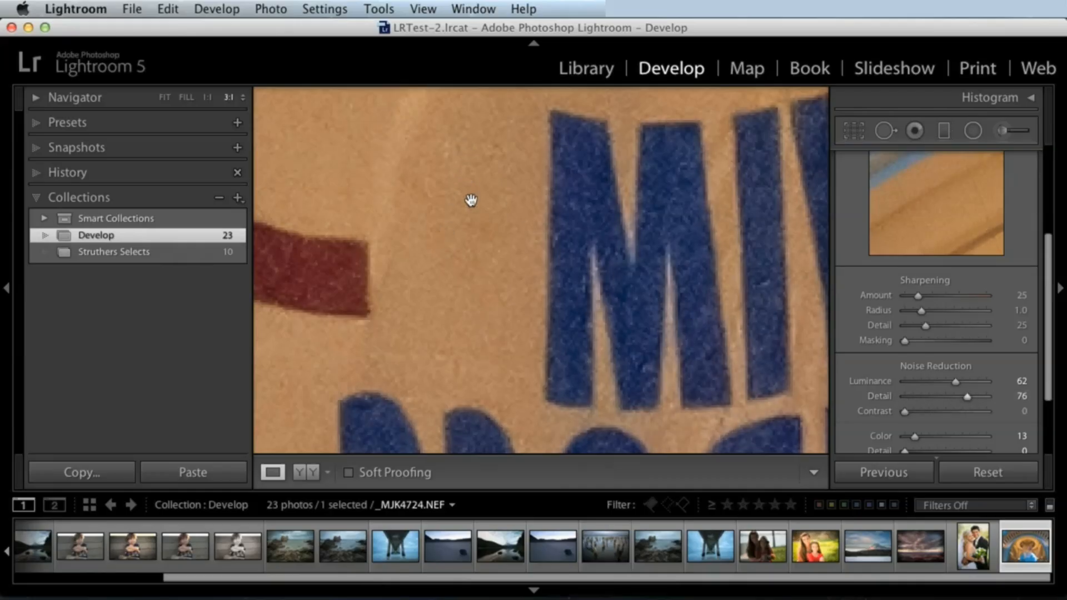
drag(956, 397, 902, 398)
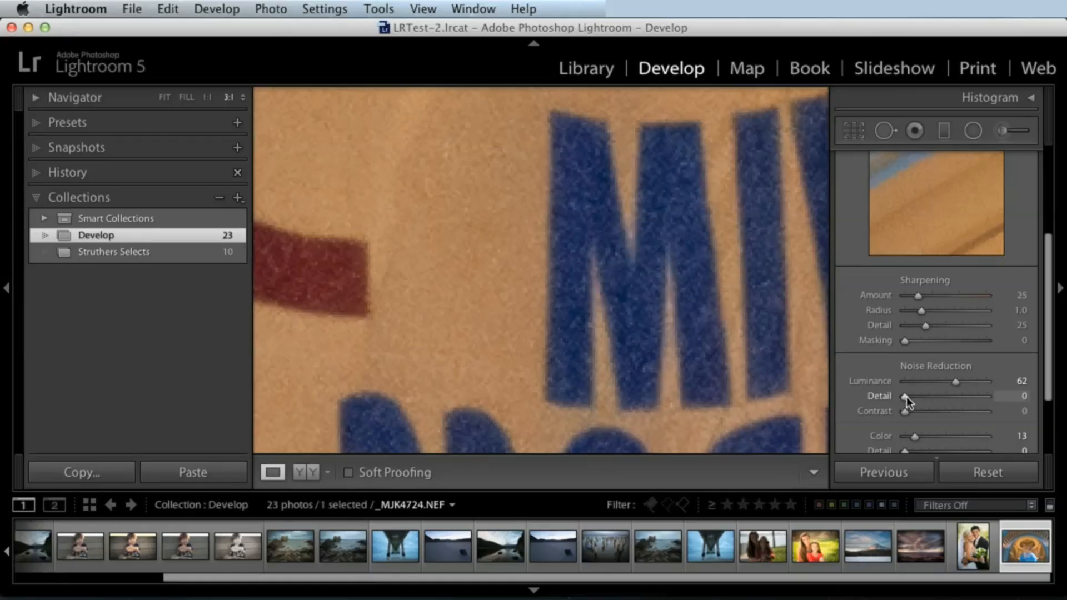
Try the Luminance Detail at 72, 0 and 81, lower the Luminance noise reduction to 49, and check the whole archway and the banner
click(962, 396)
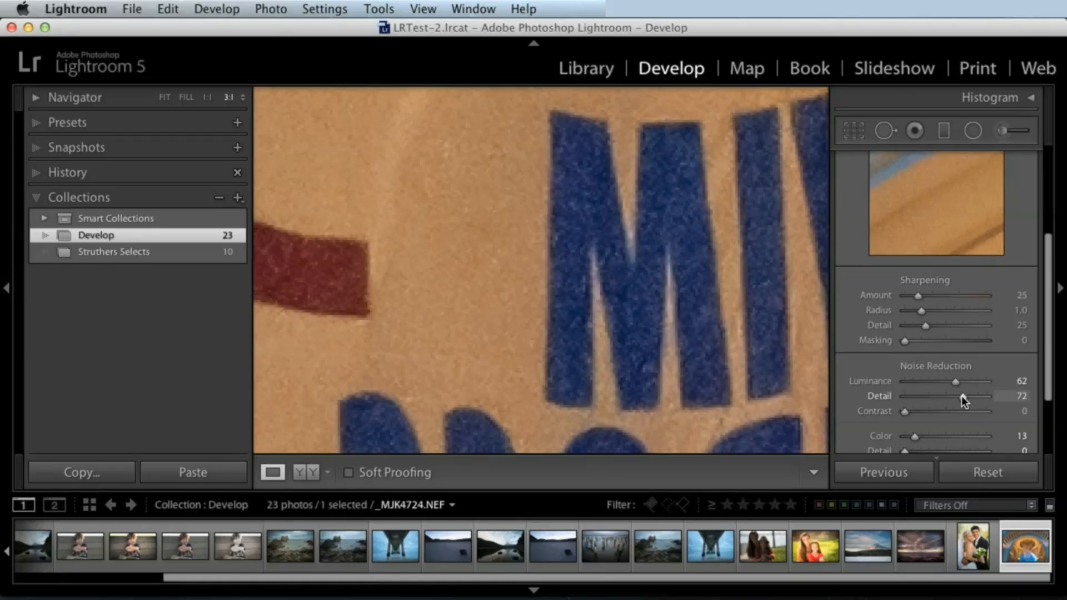
click(905, 396)
drag(905, 396, 969, 396)
drag(955, 381, 945, 381)
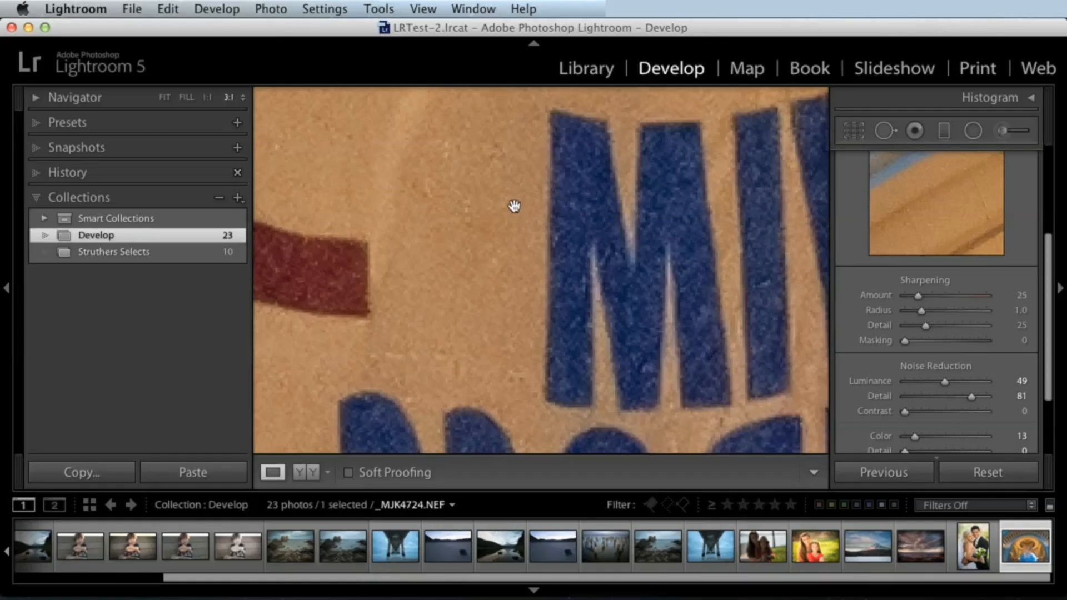
click(553, 222)
click(545, 220)
click(545, 221)
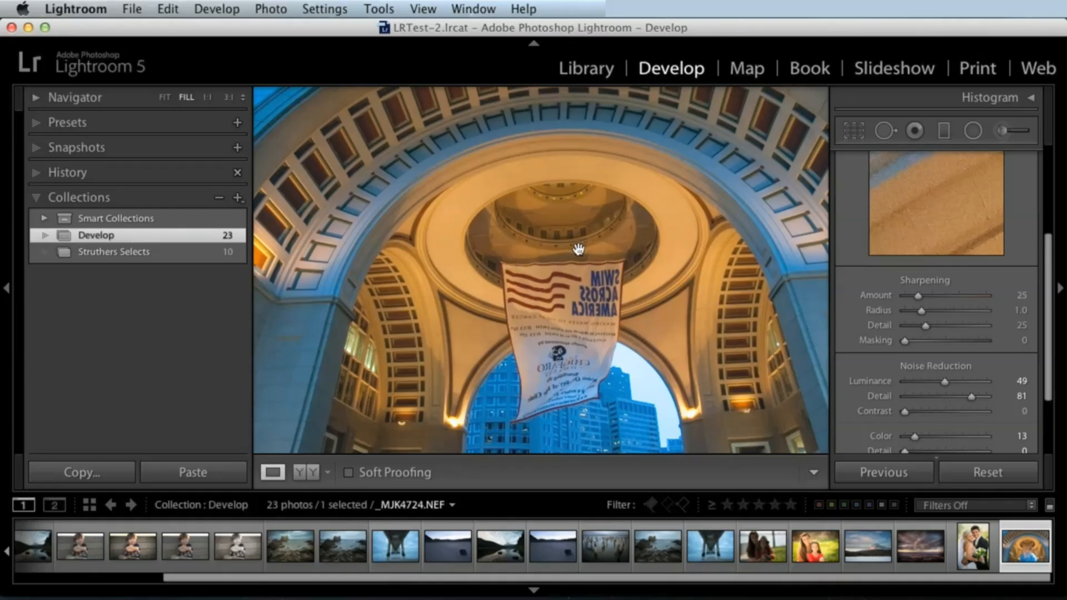
click(600, 286)
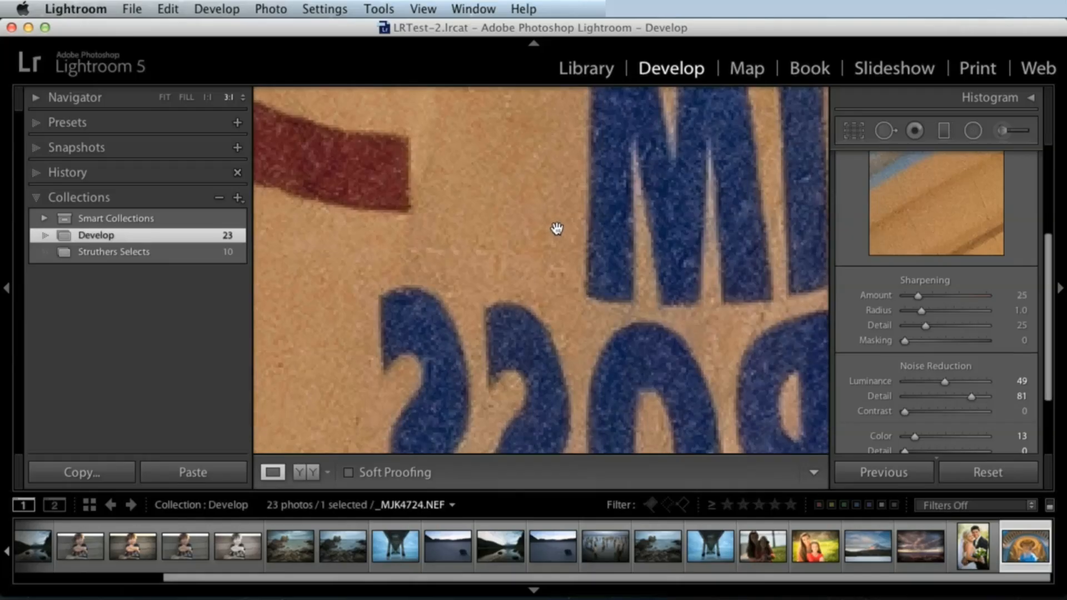
drag(564, 211, 559, 295)
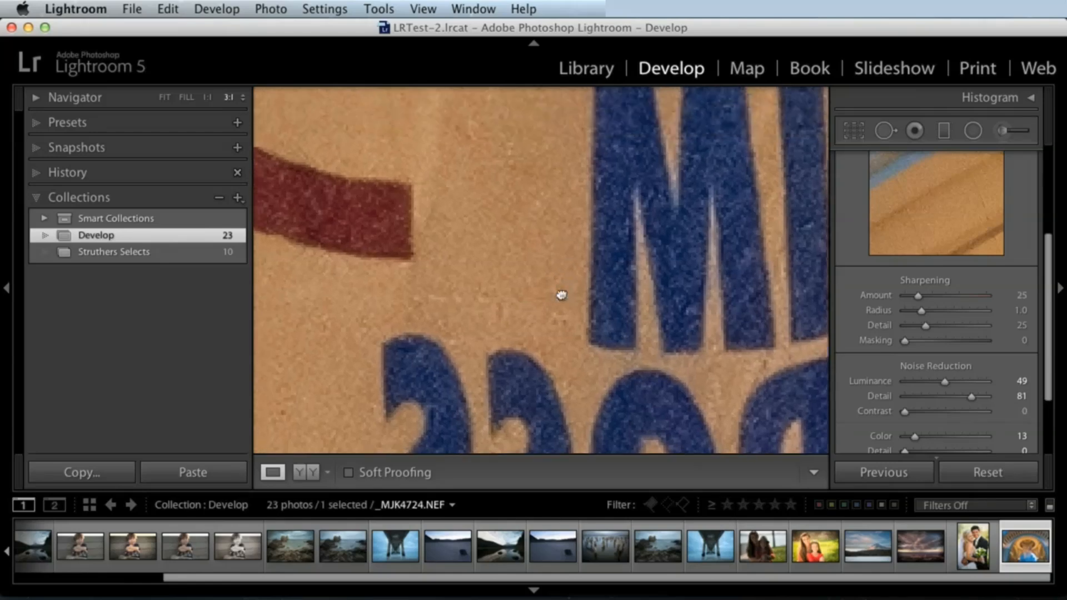
Try the Luminance noise reduction at 100 with Detail 36, and settle on Luminance 63 with Detail 64
drag(962, 382, 933, 399)
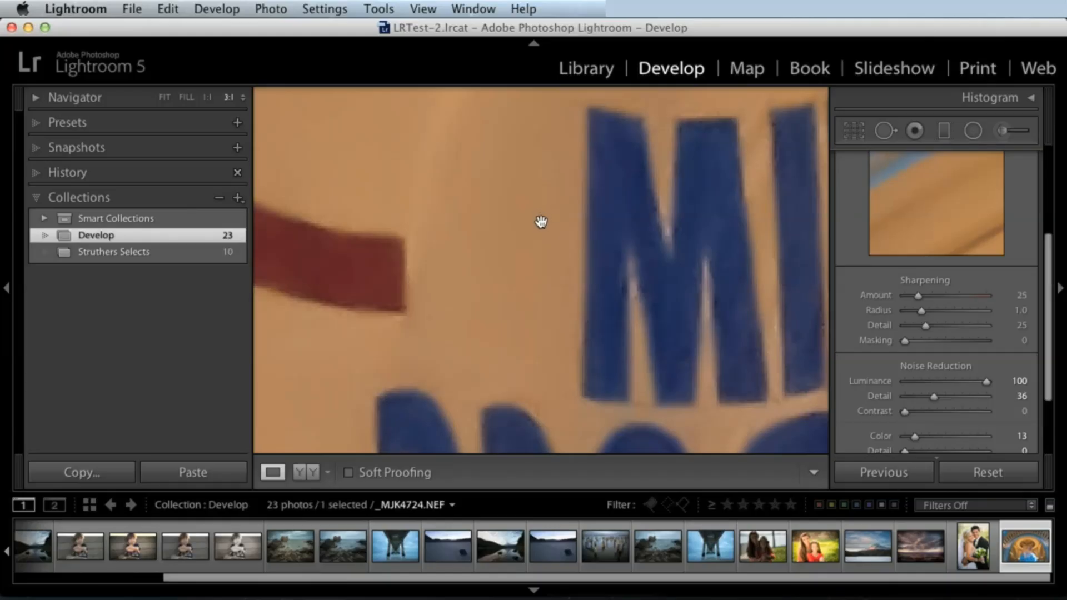
click(956, 381)
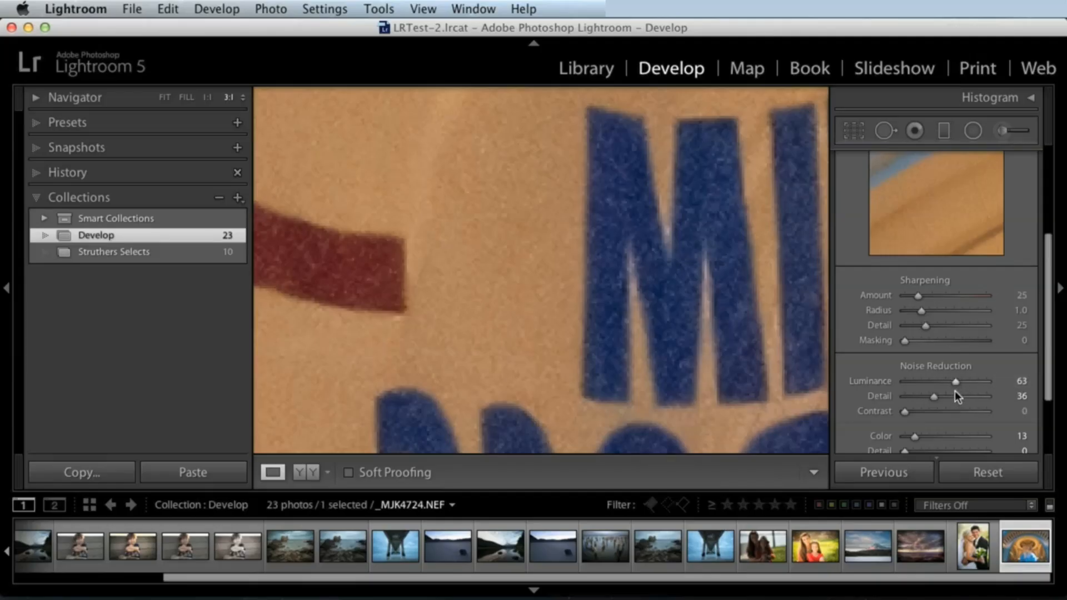
click(962, 396)
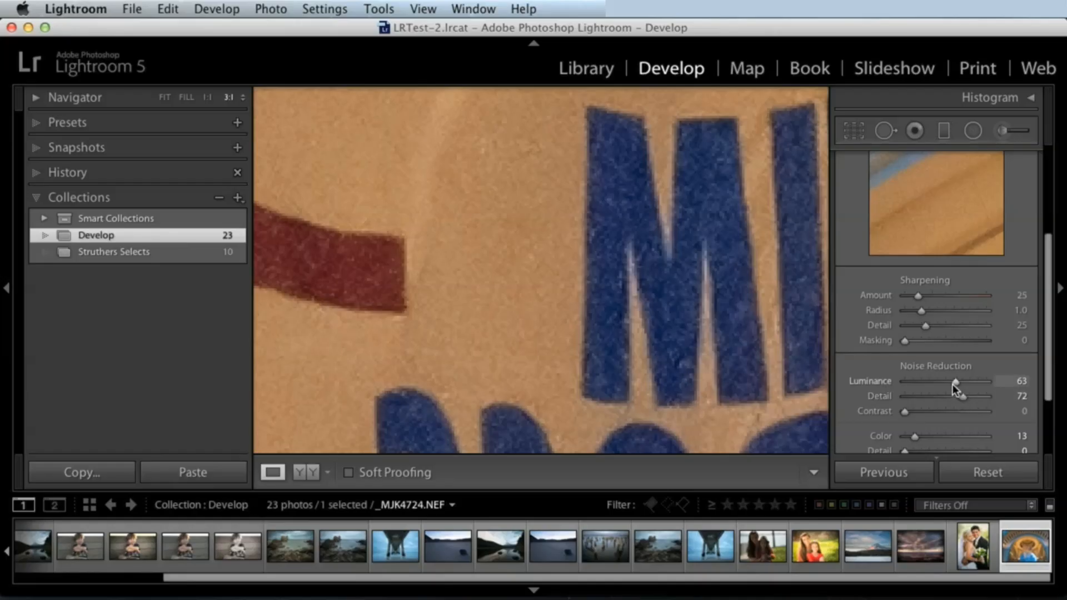
drag(951, 396, 953, 395)
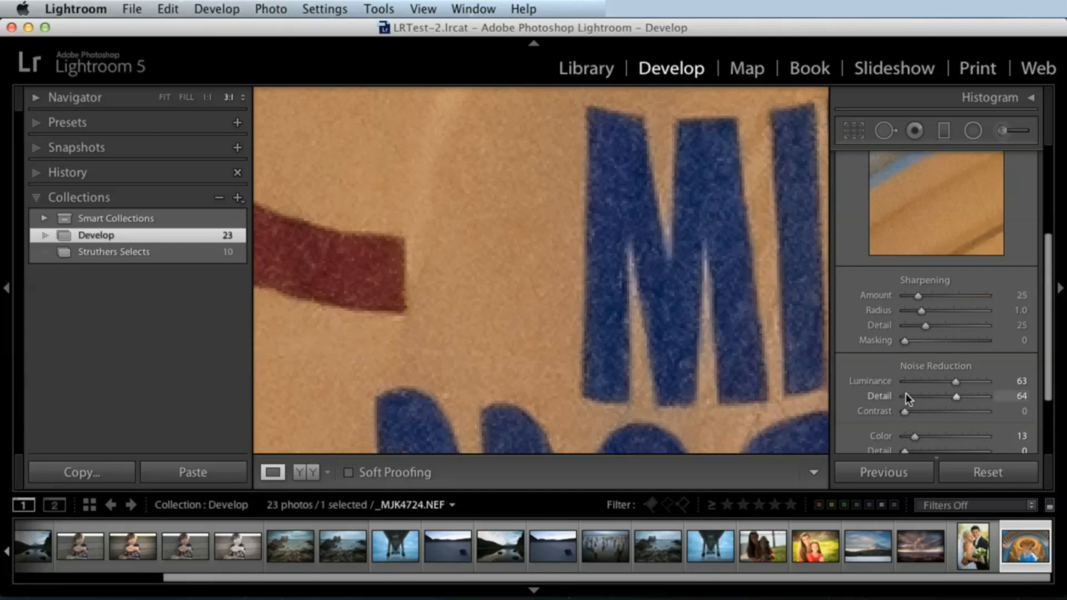
key(alt)
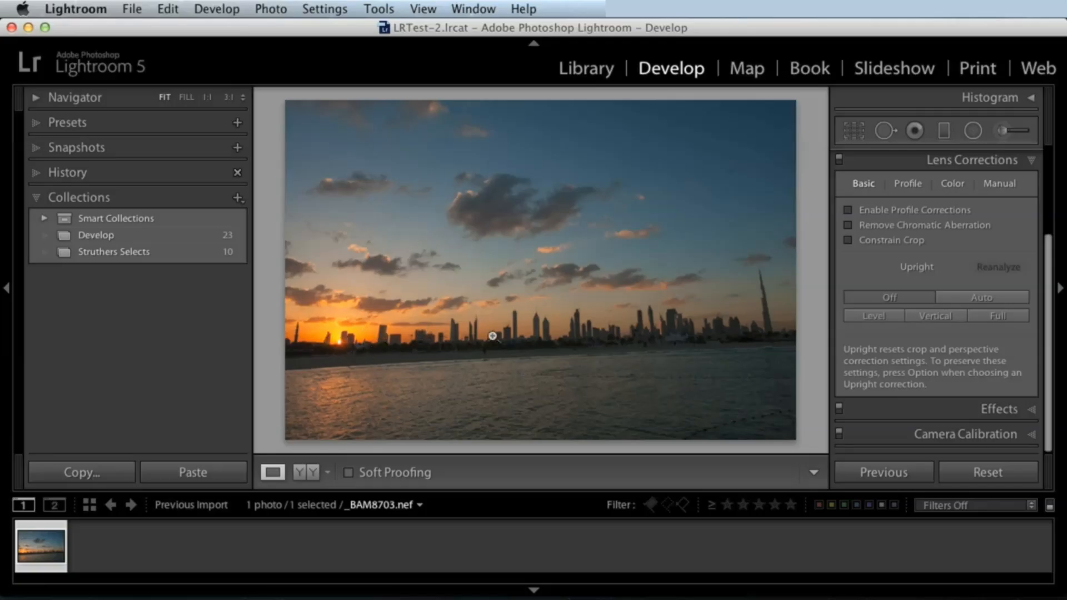
Check the sunset skyline photo's shooting data and straighten the photo with a crop angle of 2.13
click(1005, 105)
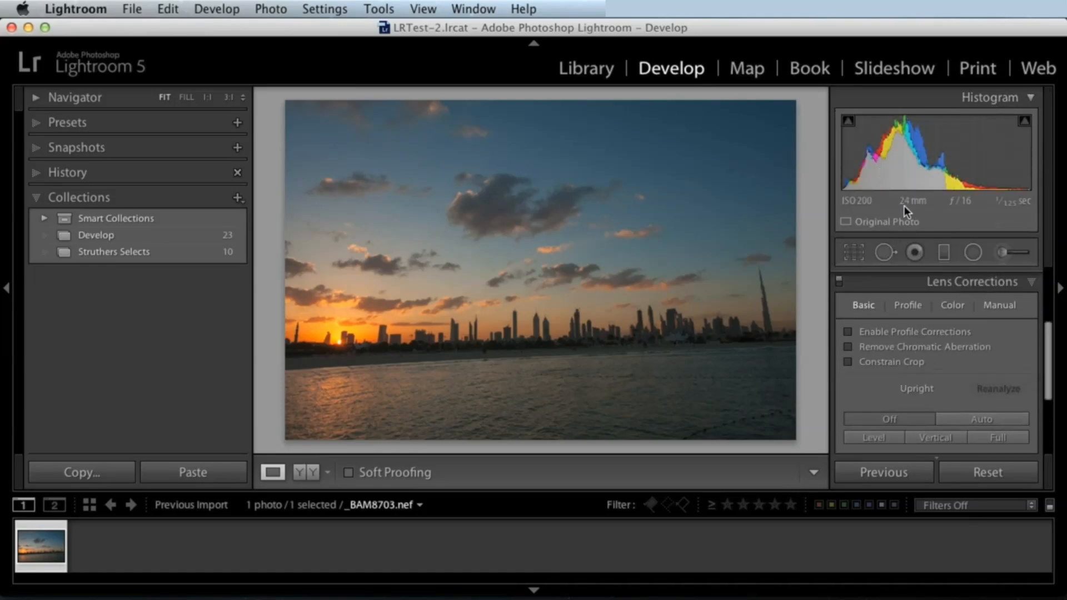
click(979, 98)
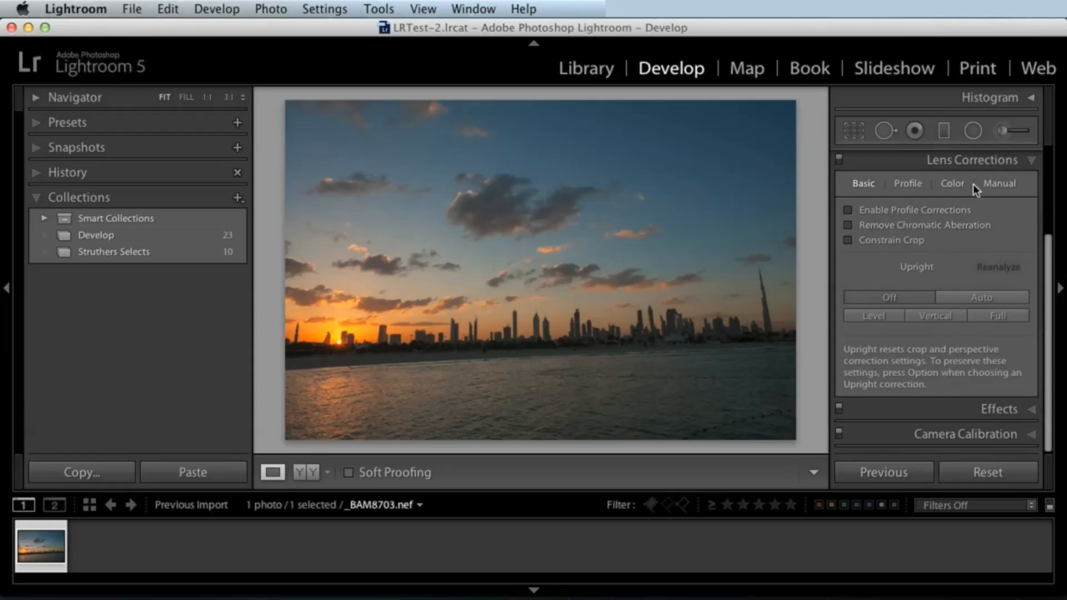
click(849, 129)
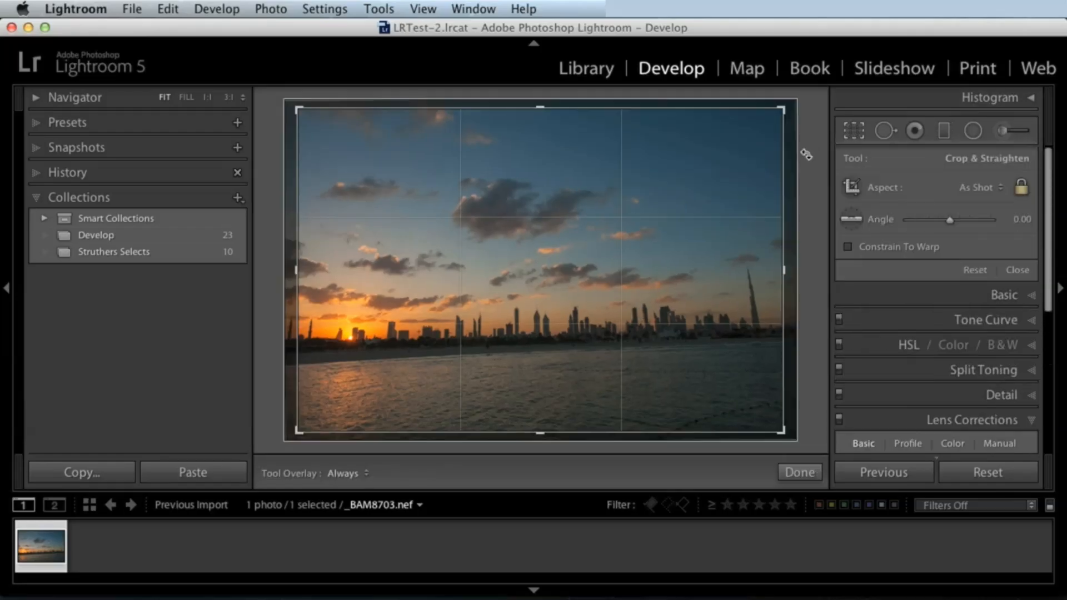
drag(807, 152, 810, 164)
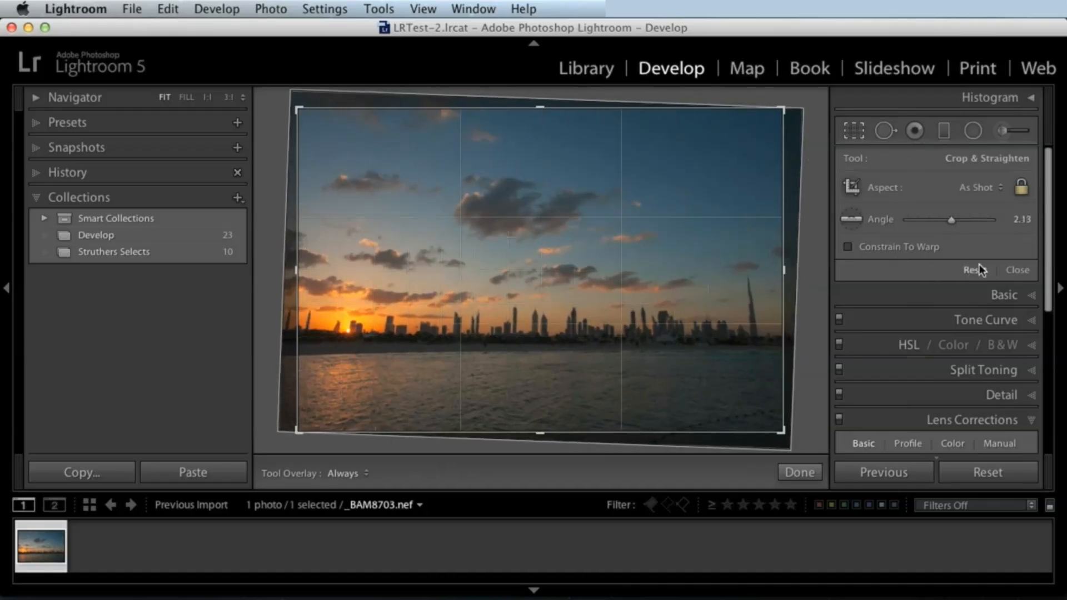
click(1017, 270)
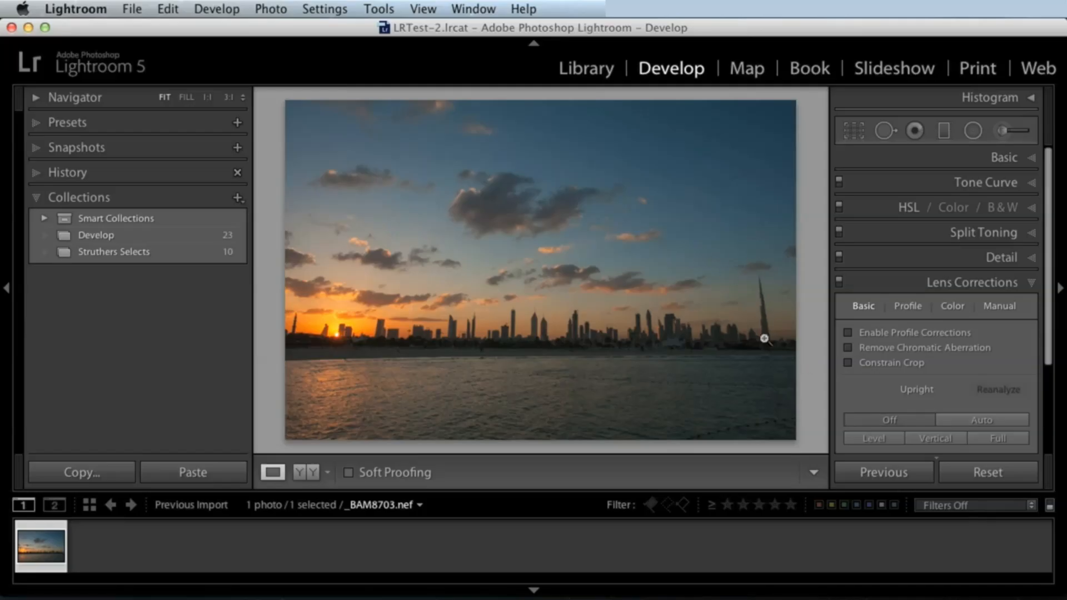
Reset the crop and straightening of the skyline photo
click(1010, 158)
click(856, 132)
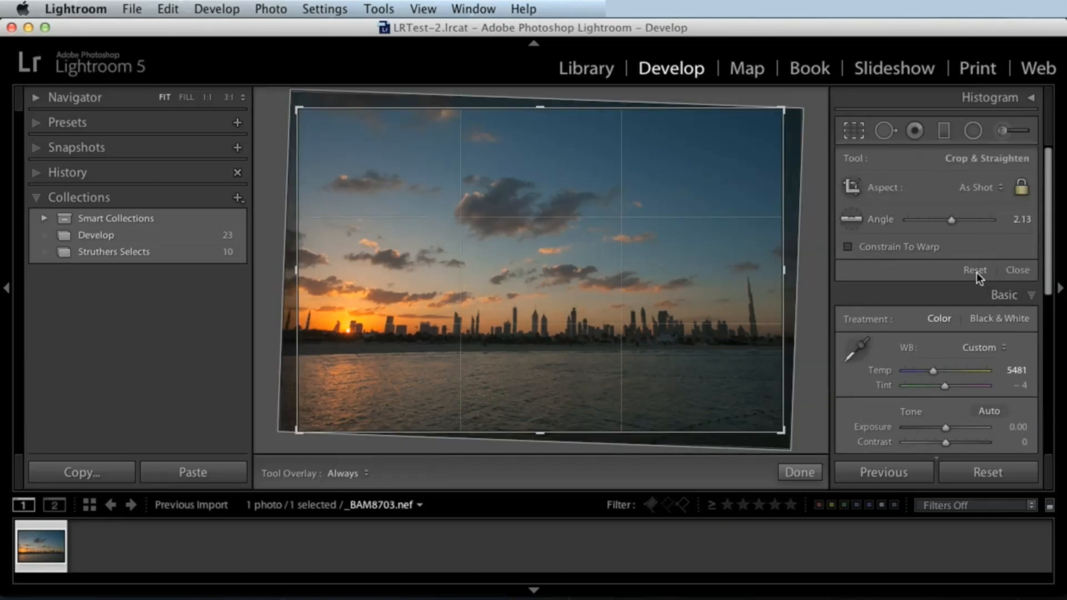
click(976, 271)
click(1017, 270)
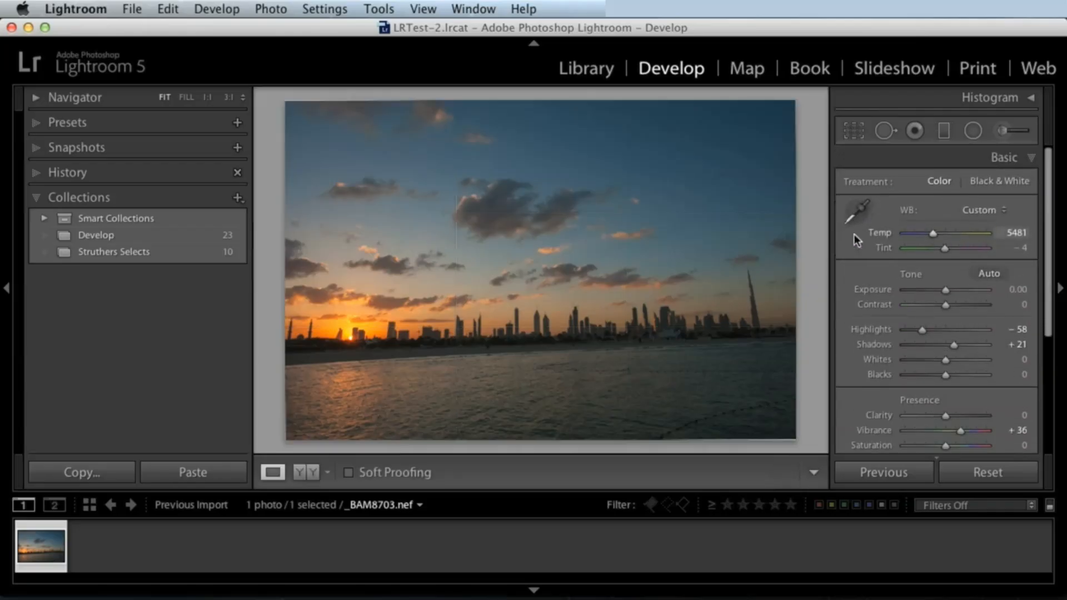
Enable the lens profile corrections on the skyline photo, switching them off and on to compare the distortion and corner shading
scroll(1037, 250, down, 5)
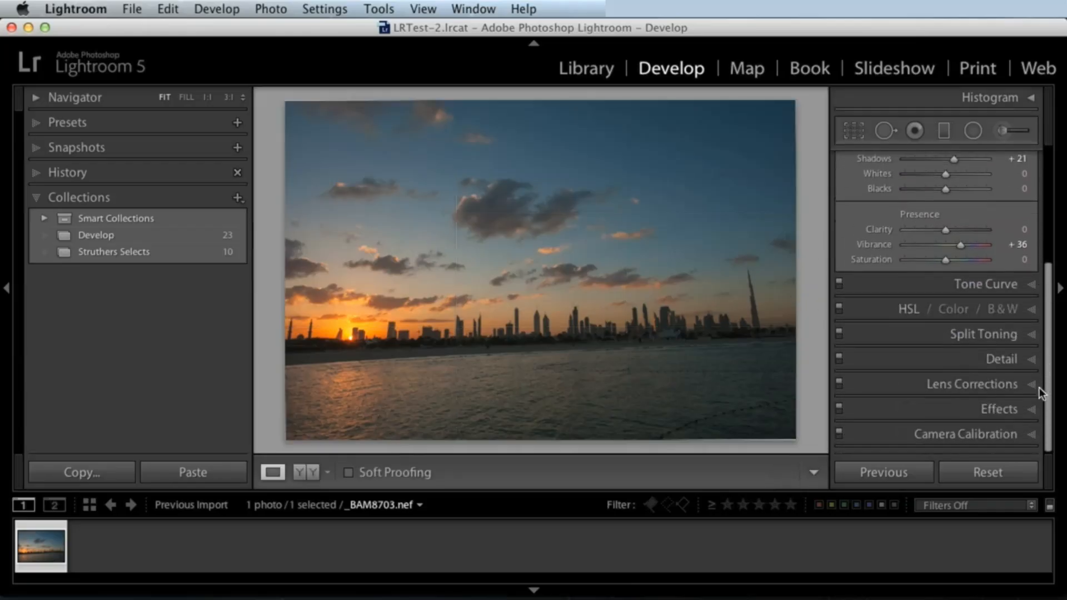
click(967, 385)
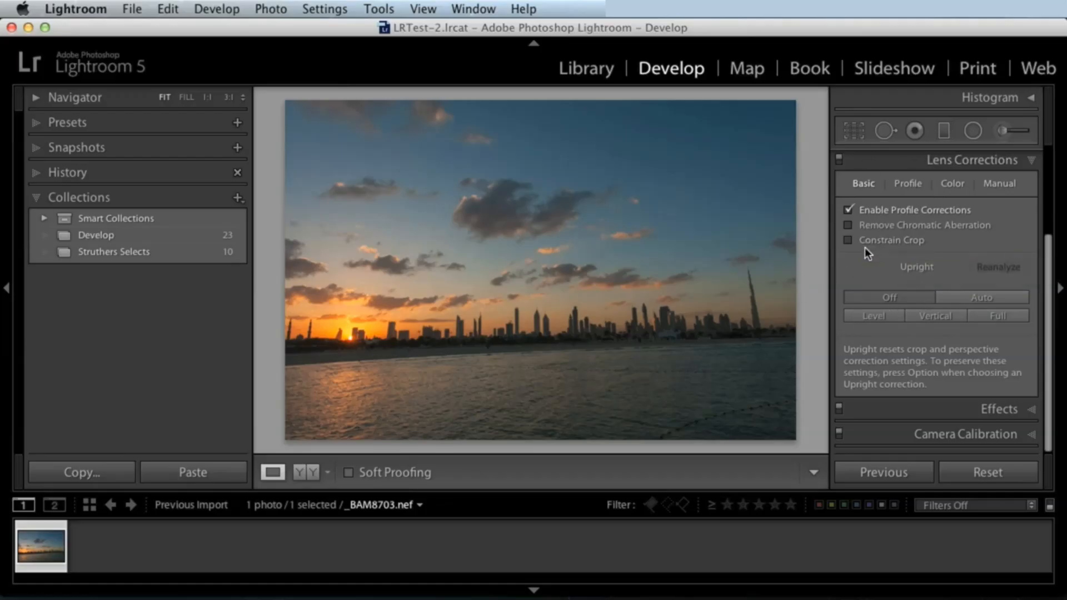
click(849, 210)
click(849, 210)
click(849, 210)
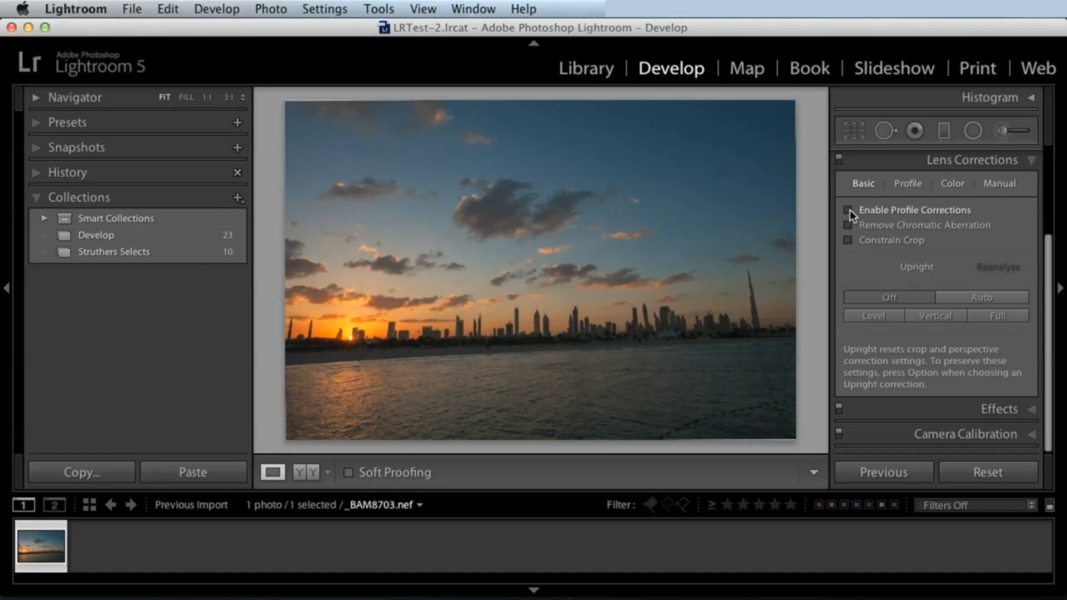
click(849, 209)
click(849, 209)
click(849, 209)
click(850, 209)
click(850, 210)
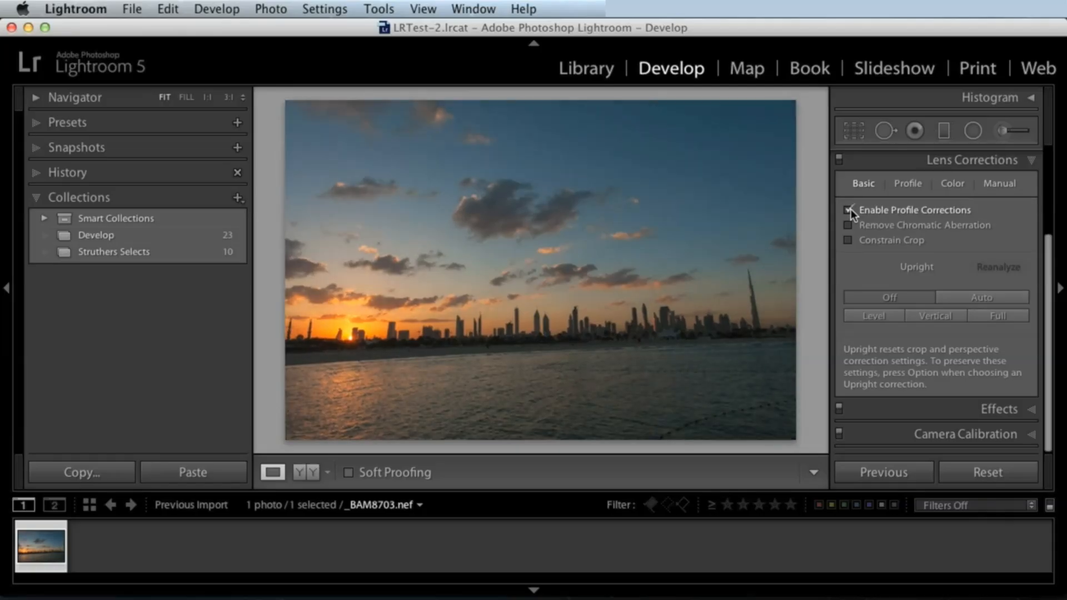
click(851, 209)
click(851, 210)
click(850, 211)
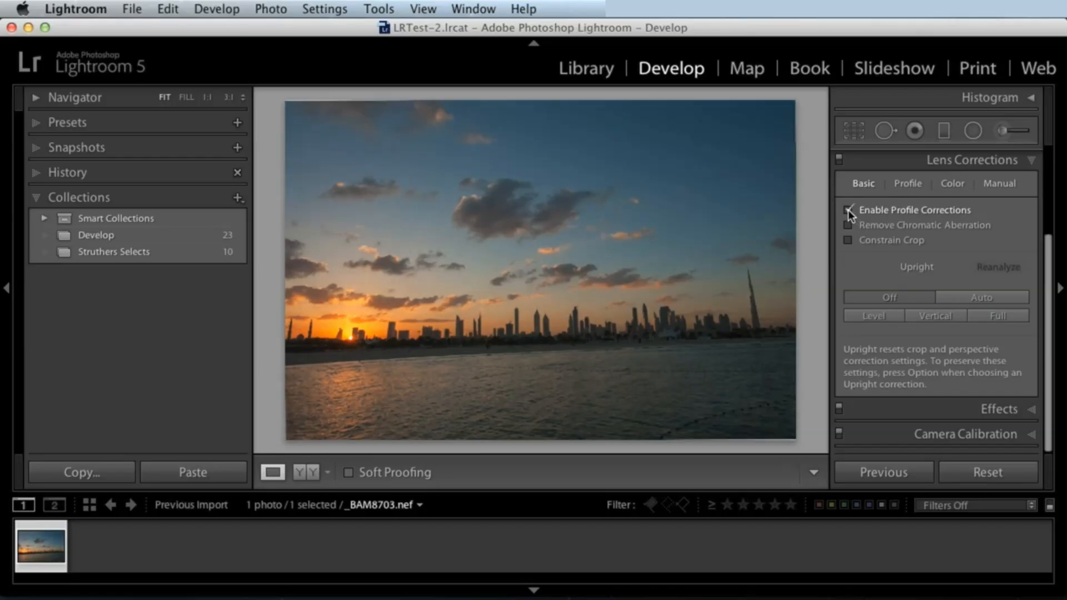
click(848, 209)
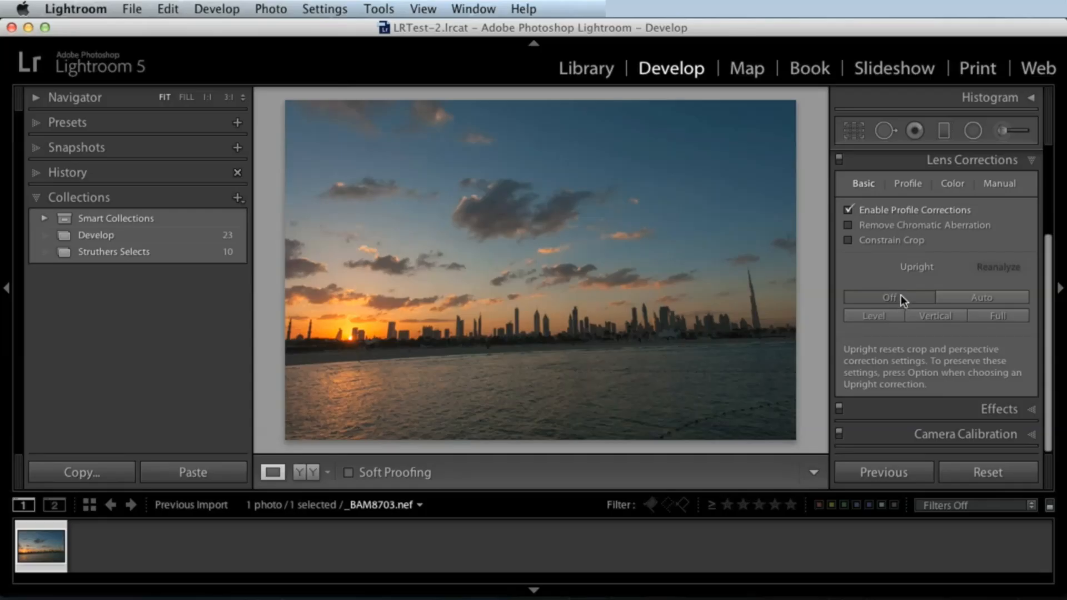
Apply the Auto Upright correction and set the manual Vertical transform to -7 and Rotate to -0.4
click(969, 296)
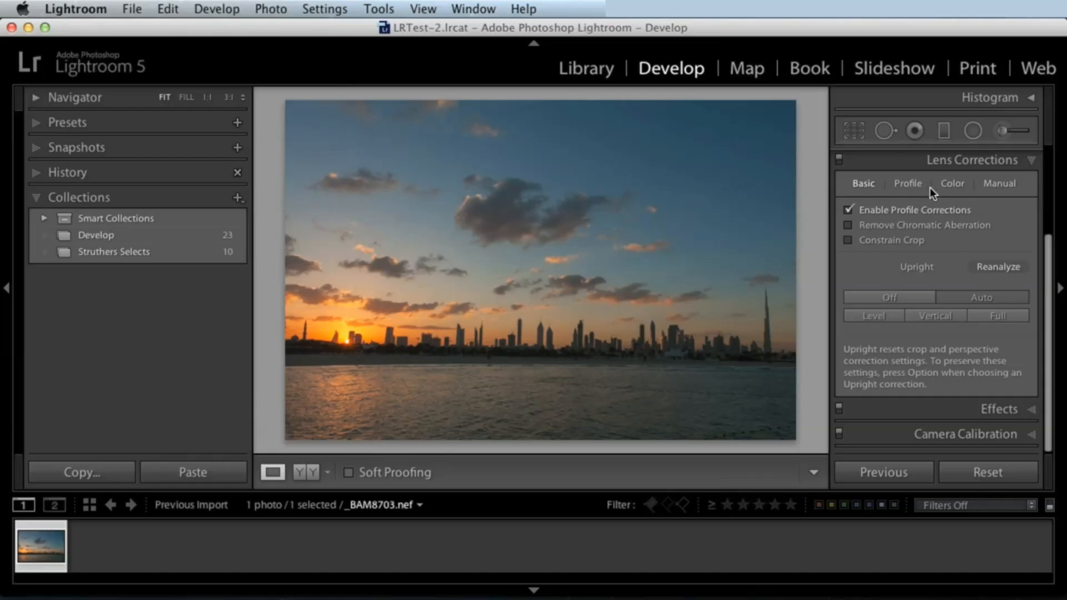
click(1000, 185)
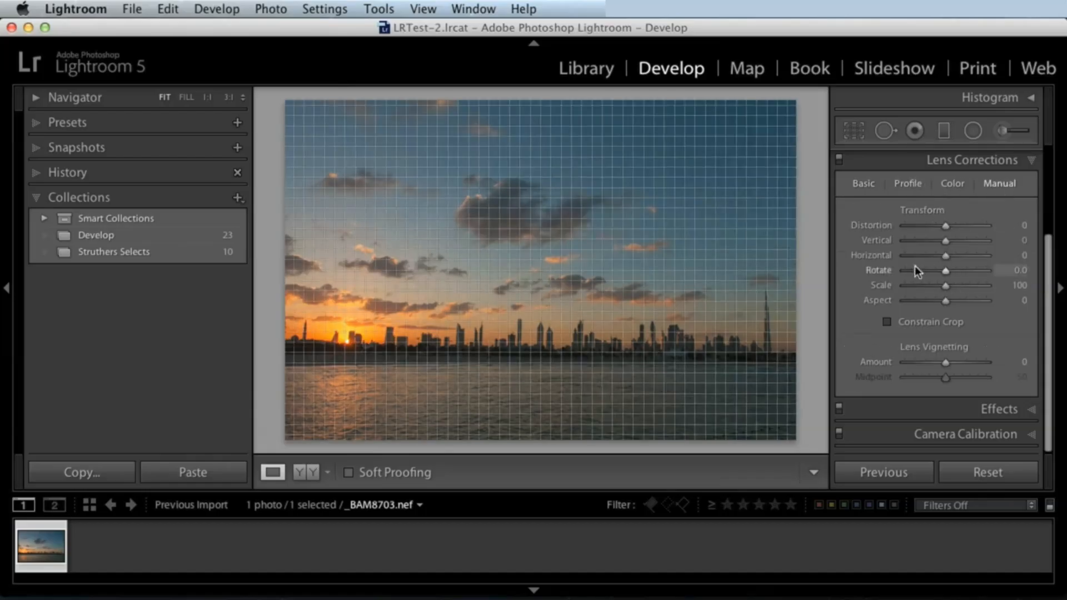
drag(945, 225, 942, 268)
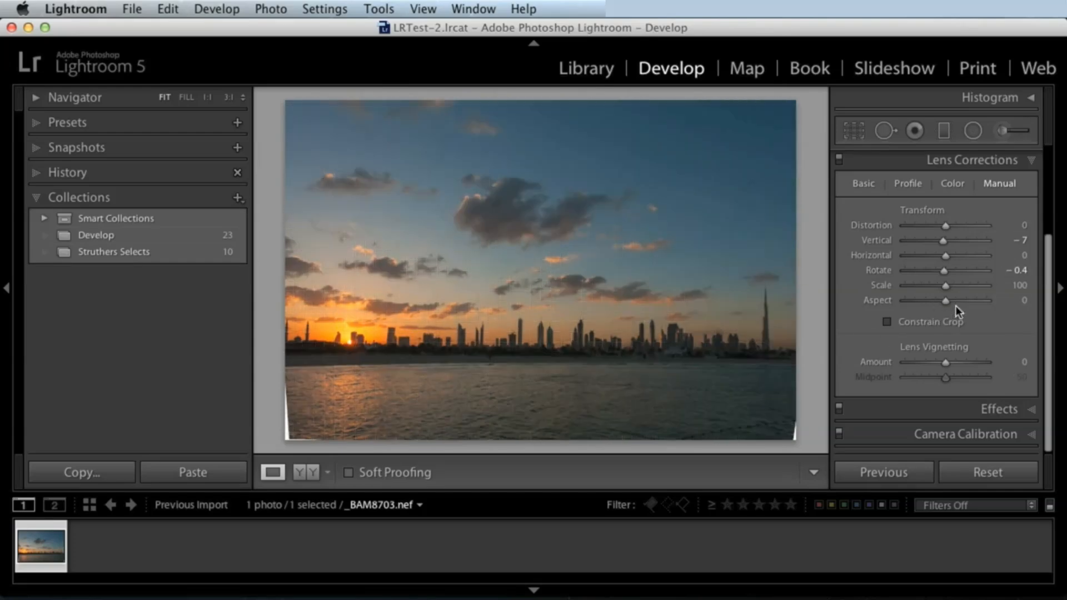
Compare the skyline with Upright set to Off, Auto, Level, Vertical and Full, and apply the Auto correction
click(863, 184)
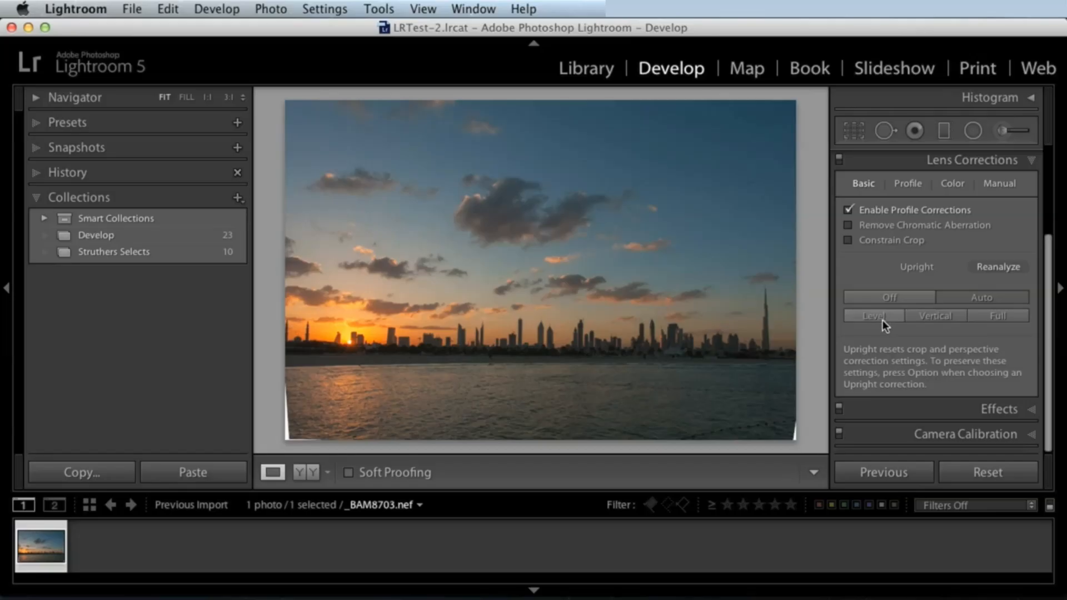
click(913, 297)
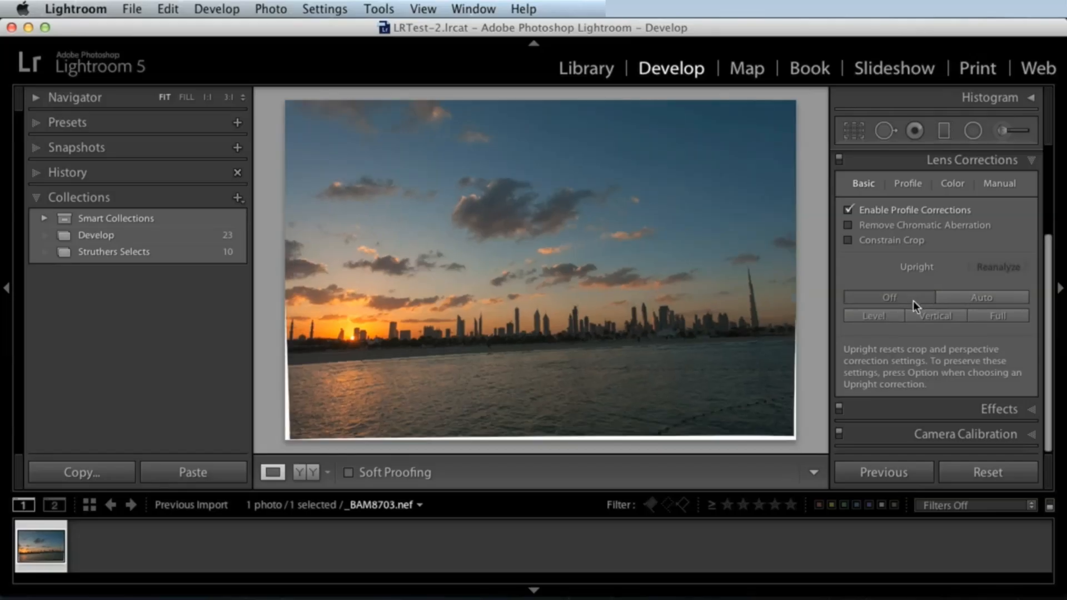
click(974, 294)
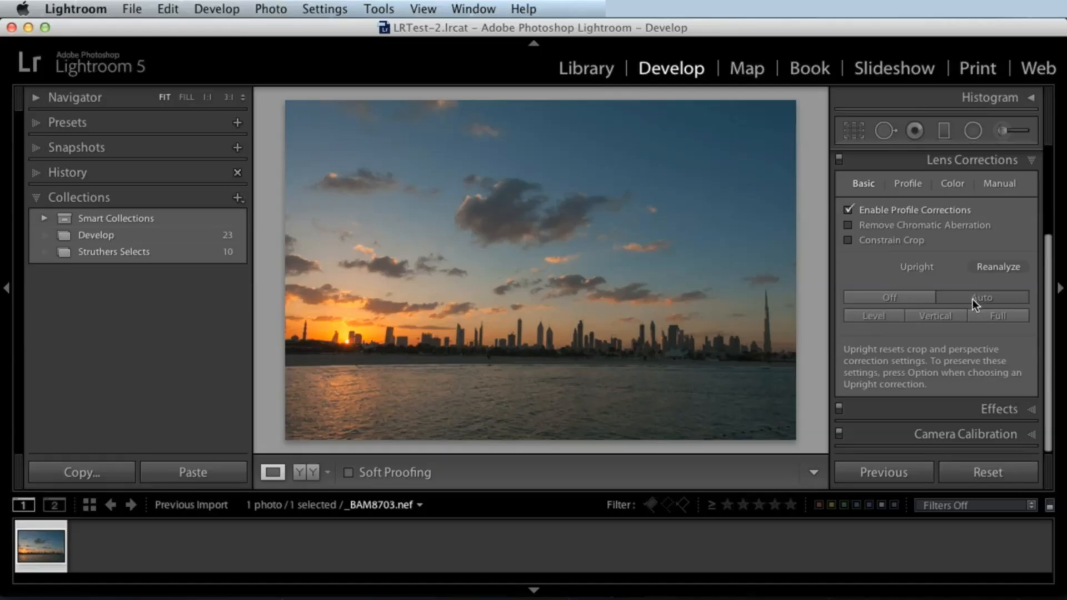
click(875, 317)
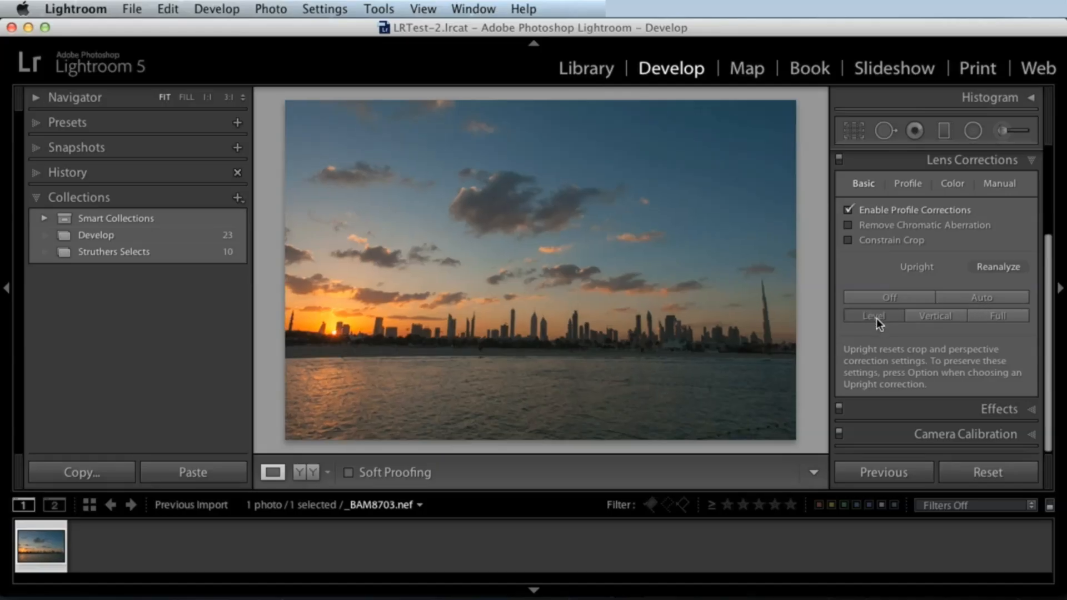
click(926, 315)
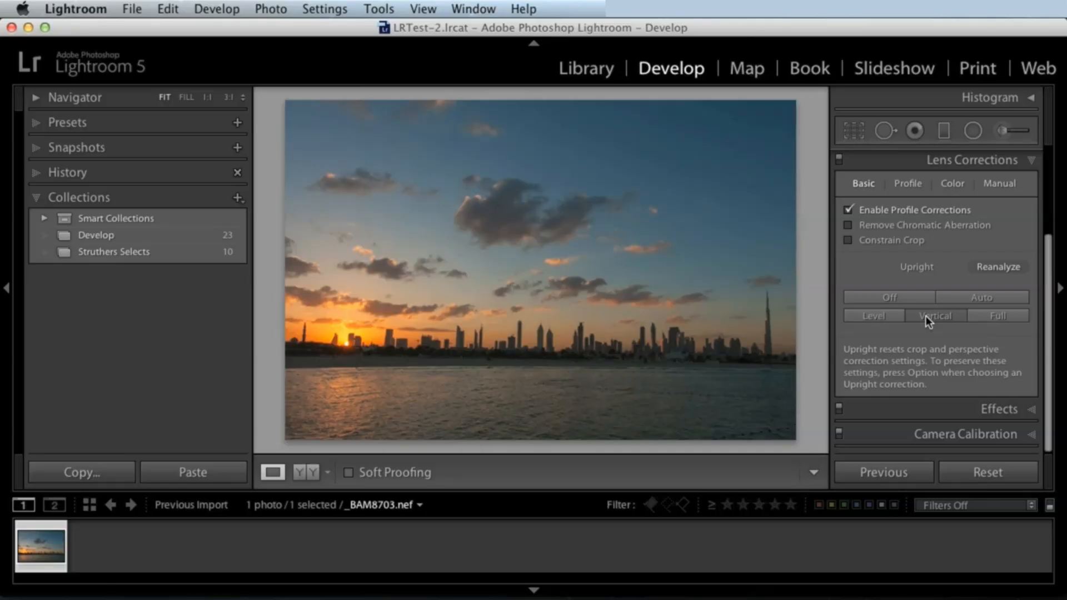
click(990, 312)
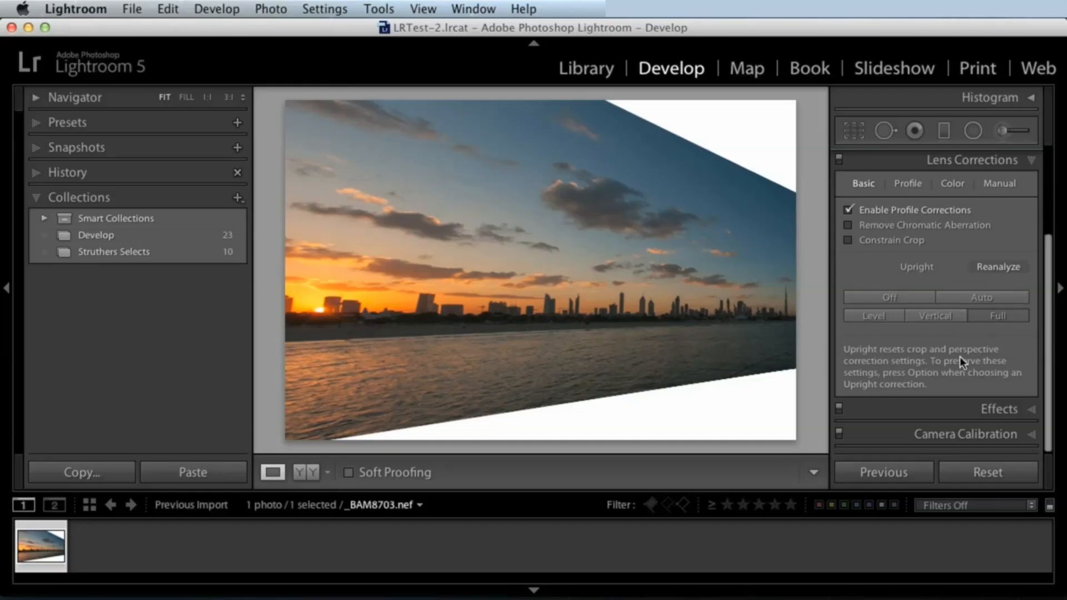
click(973, 296)
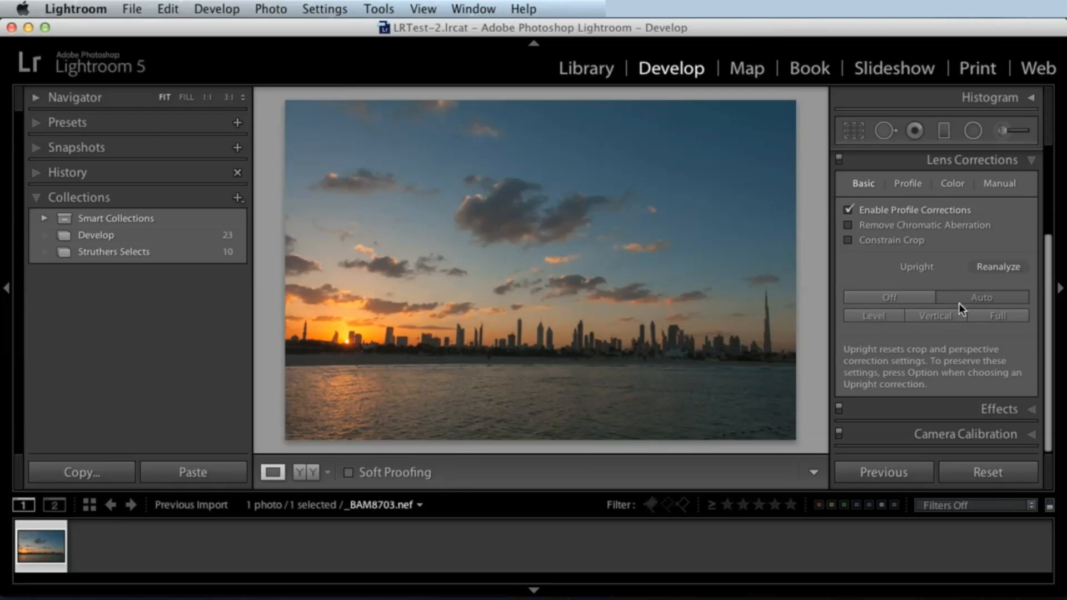
Set the skyline photo's manual lens correction to Vertical -10 and Rotate +0.1
click(1000, 183)
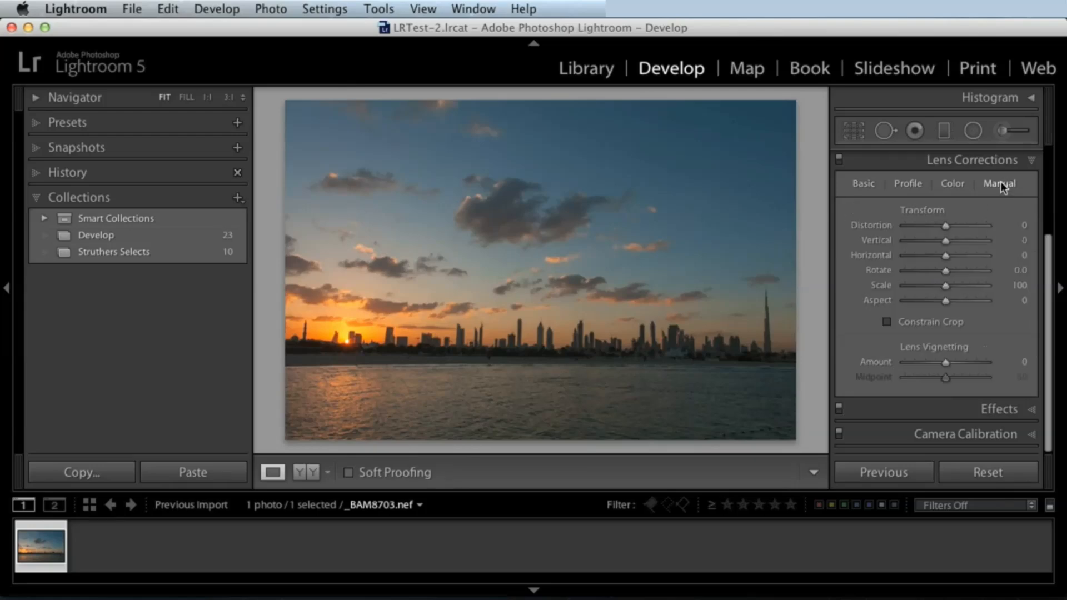
click(947, 240)
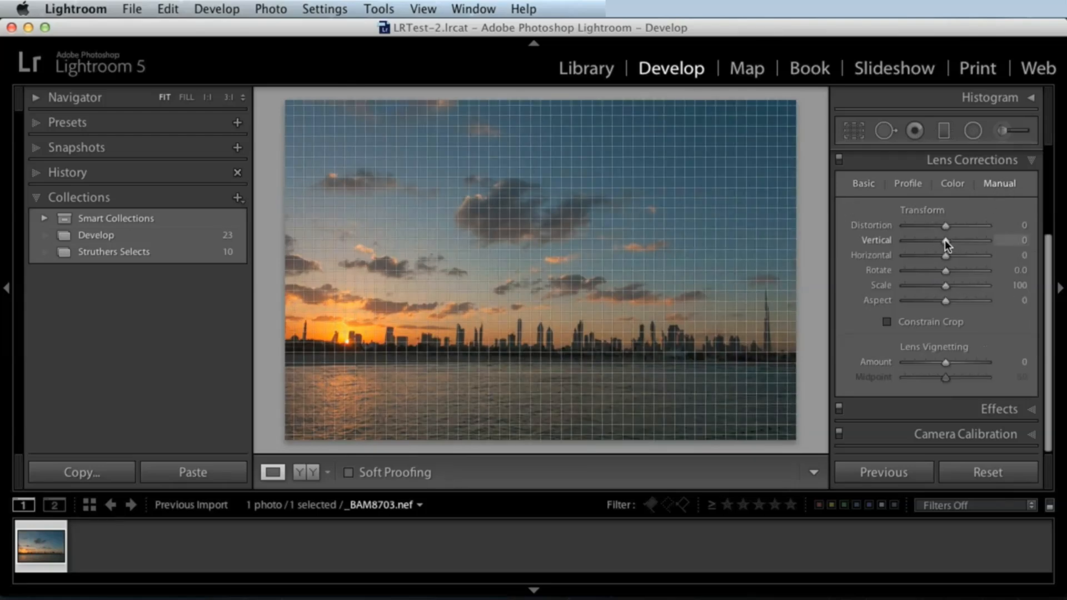
drag(945, 240, 942, 241)
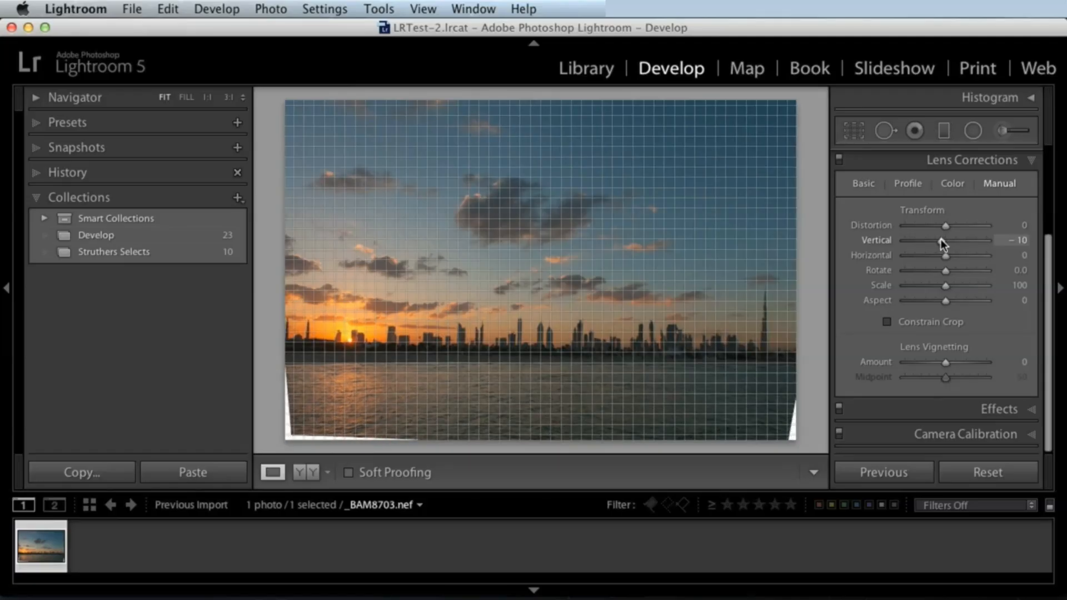
click(944, 268)
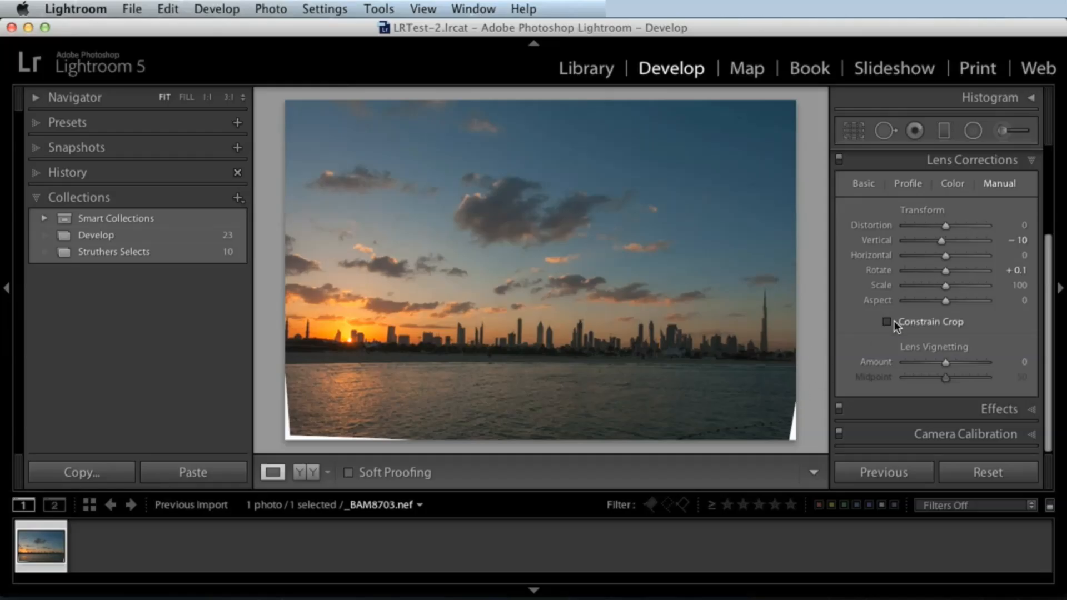
Try cropping the skyline photo by hand to cut off the white corners, and reset the crop
click(849, 132)
drag(287, 106, 289, 102)
drag(291, 439, 290, 432)
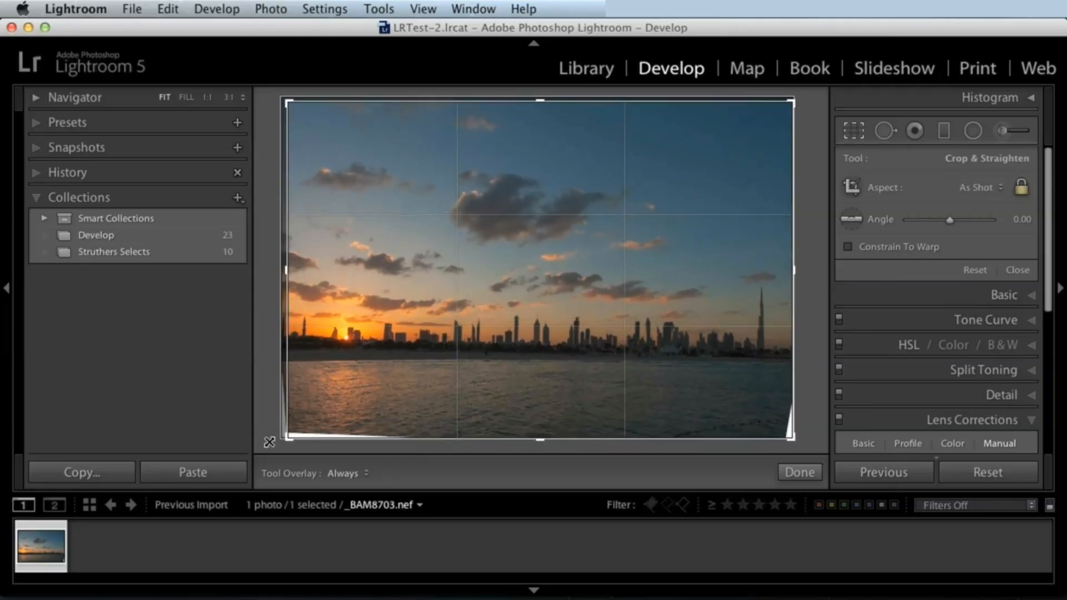
click(976, 269)
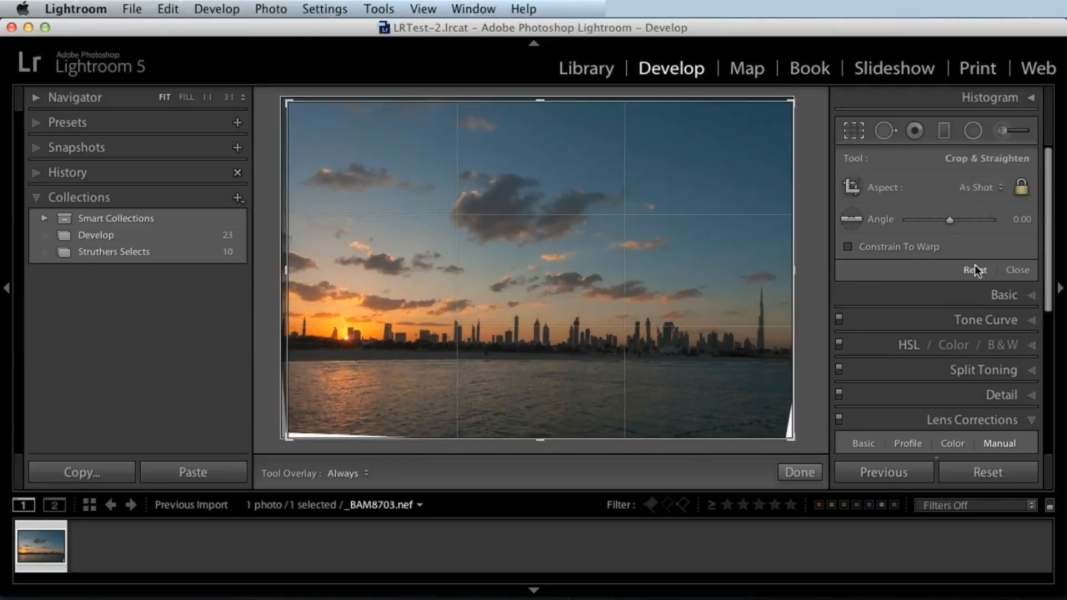
click(1017, 269)
Enable Constrain Crop in the manual lens corrections to trim the white corners off the skyline photo
scroll(1034, 289, down, 4)
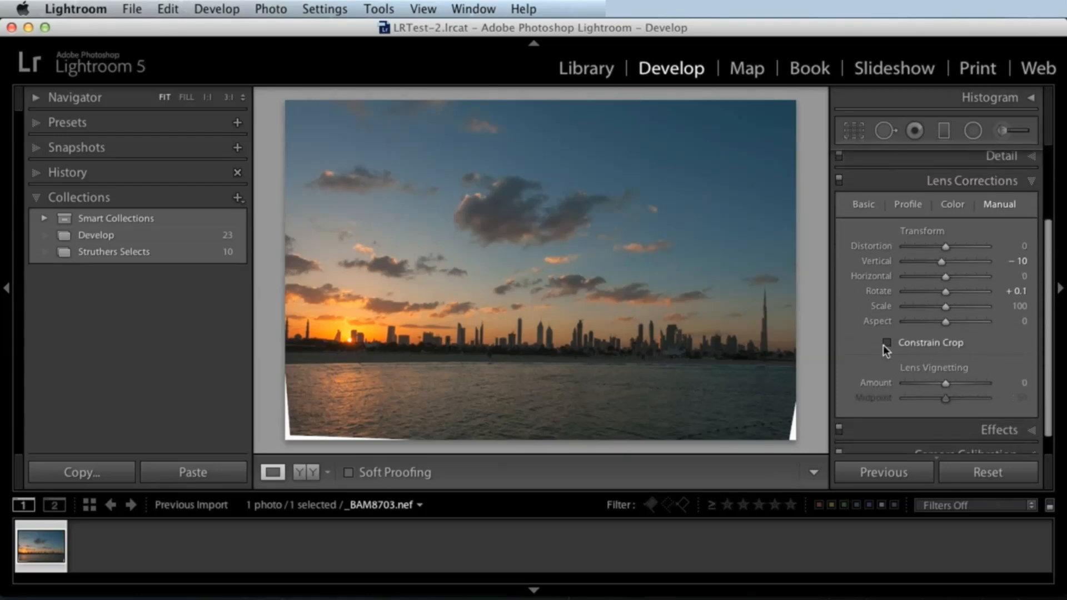
click(886, 343)
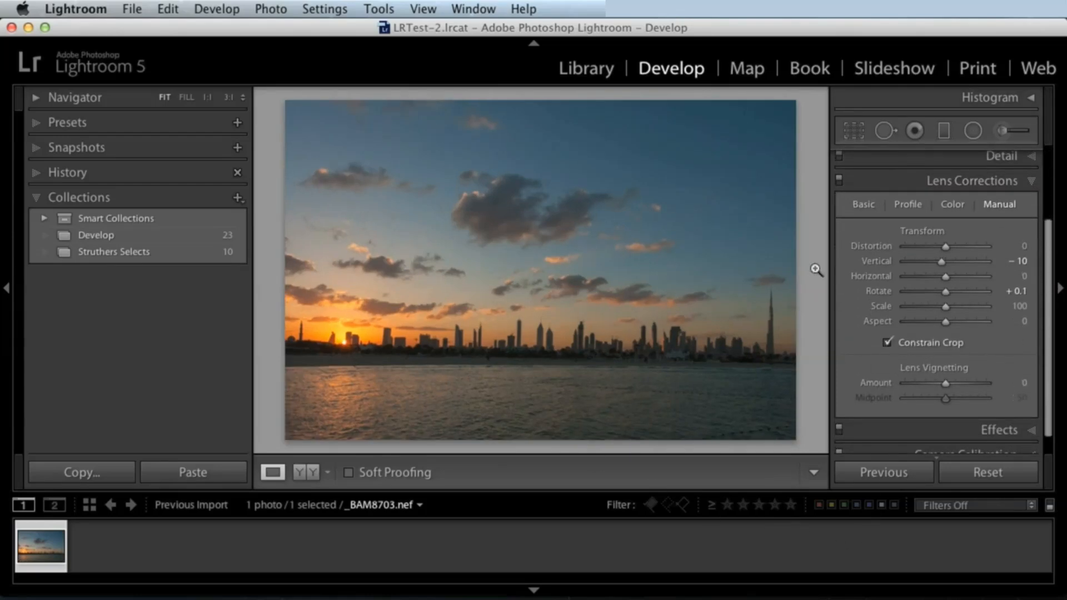
mouse_move(974, 293)
drag(948, 294, 946, 289)
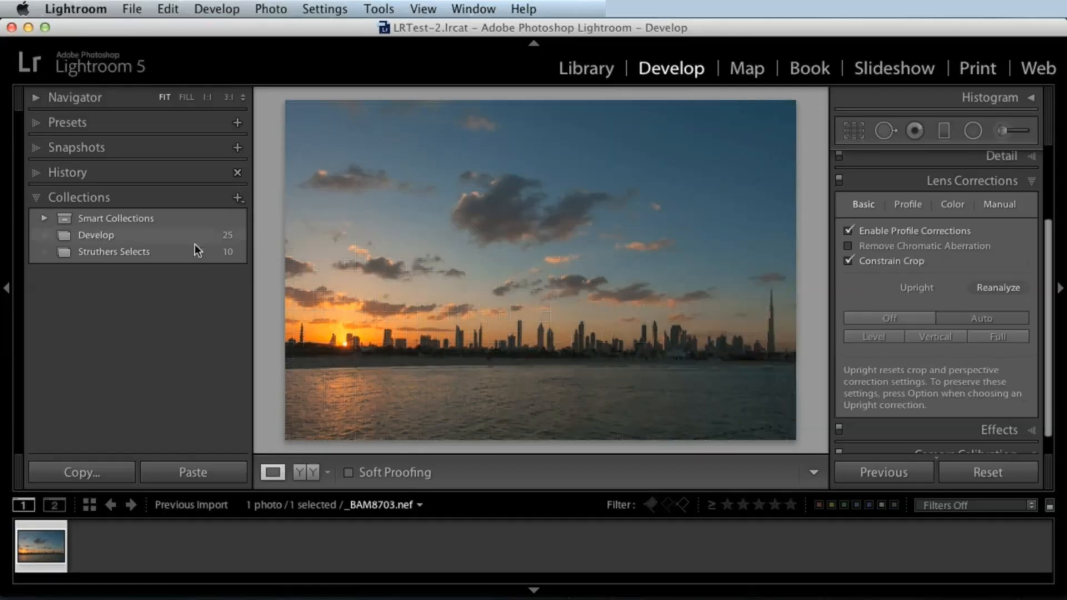
Open the Develop collection and select the Castro theater photo, SanFrancisco-4.nef, at the end of the set
click(161, 234)
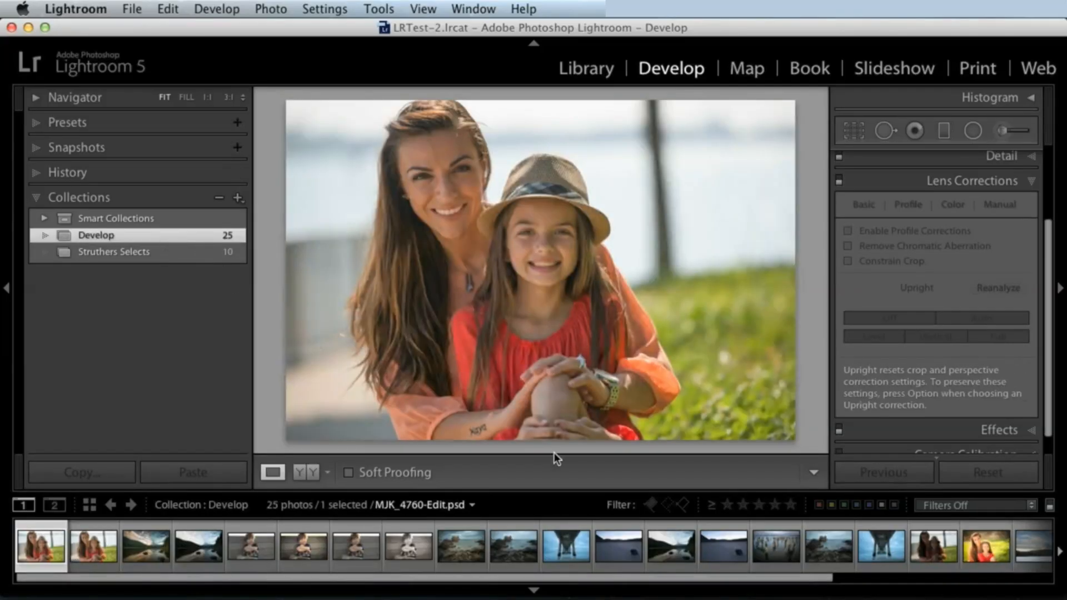
scroll(440, 572, down, 6)
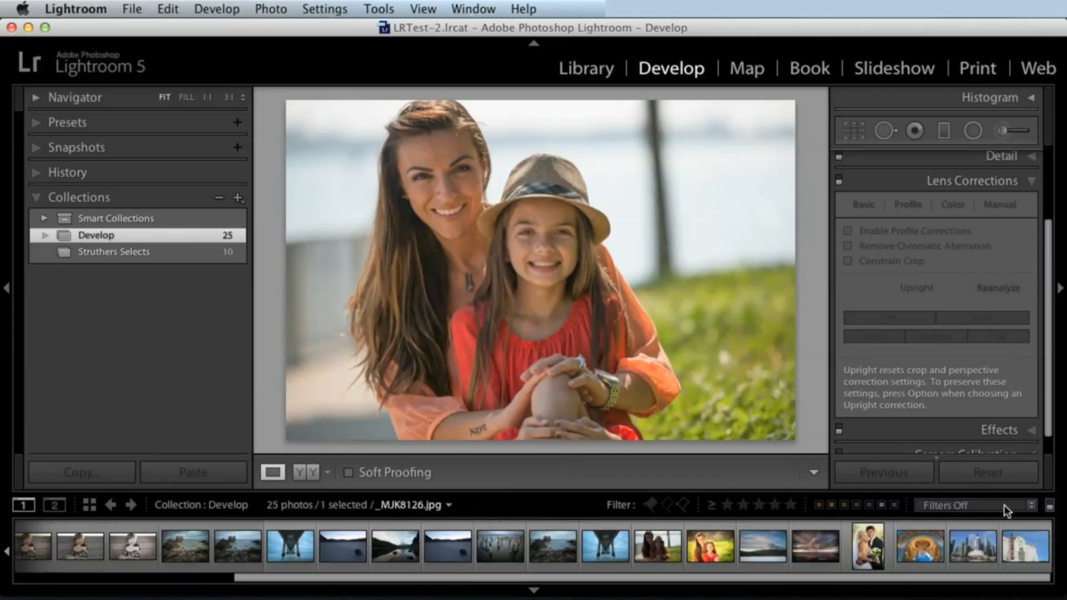
click(1023, 548)
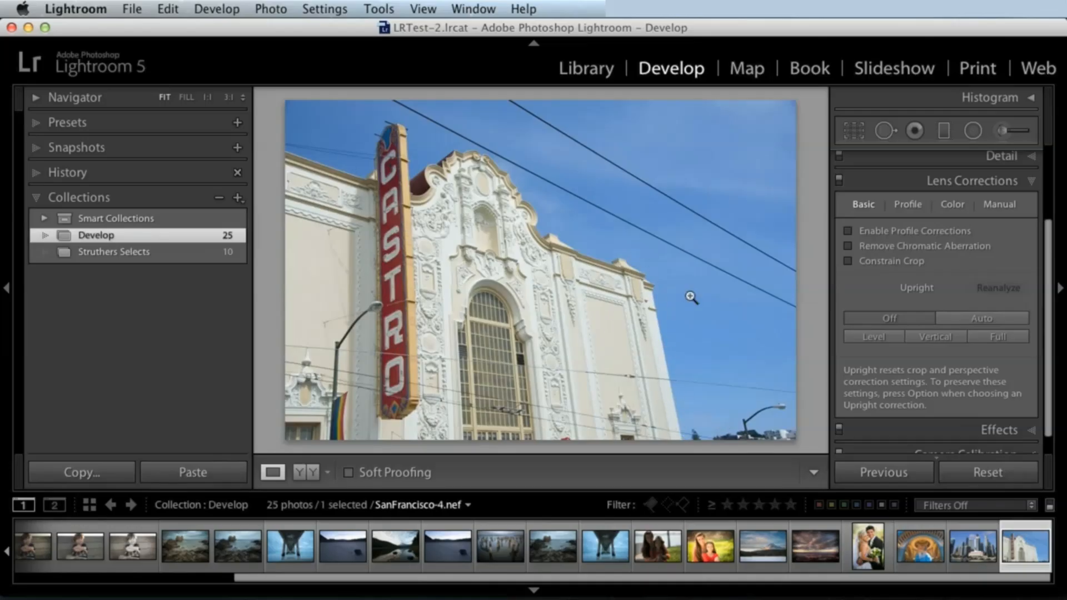
Apply the Auto Upright correction to the Castro theater photo and set its manual Vertical transform to -8
click(970, 319)
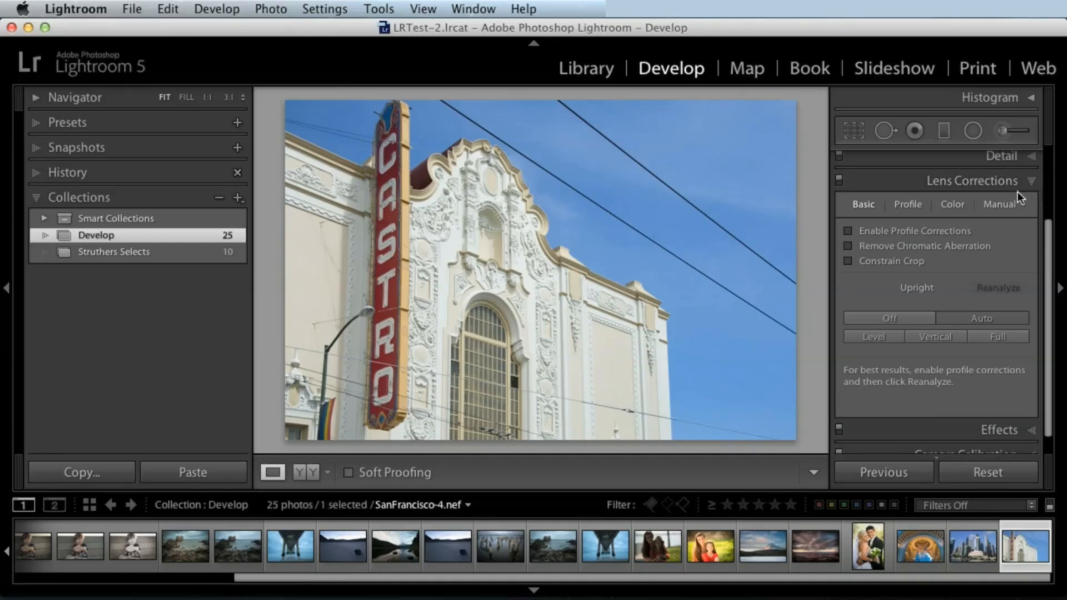
click(996, 205)
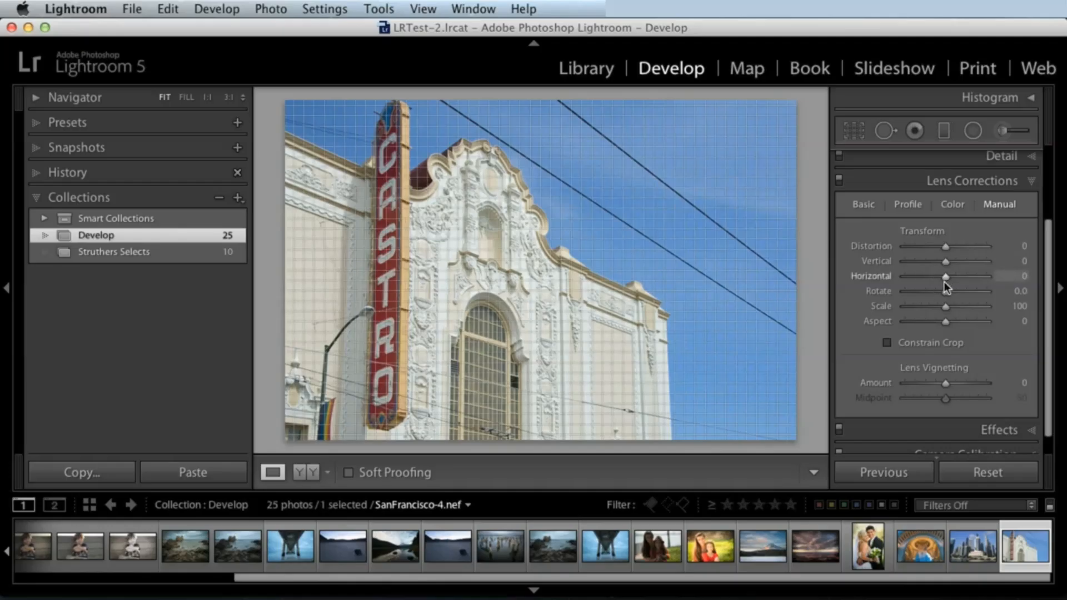
drag(949, 262, 945, 259)
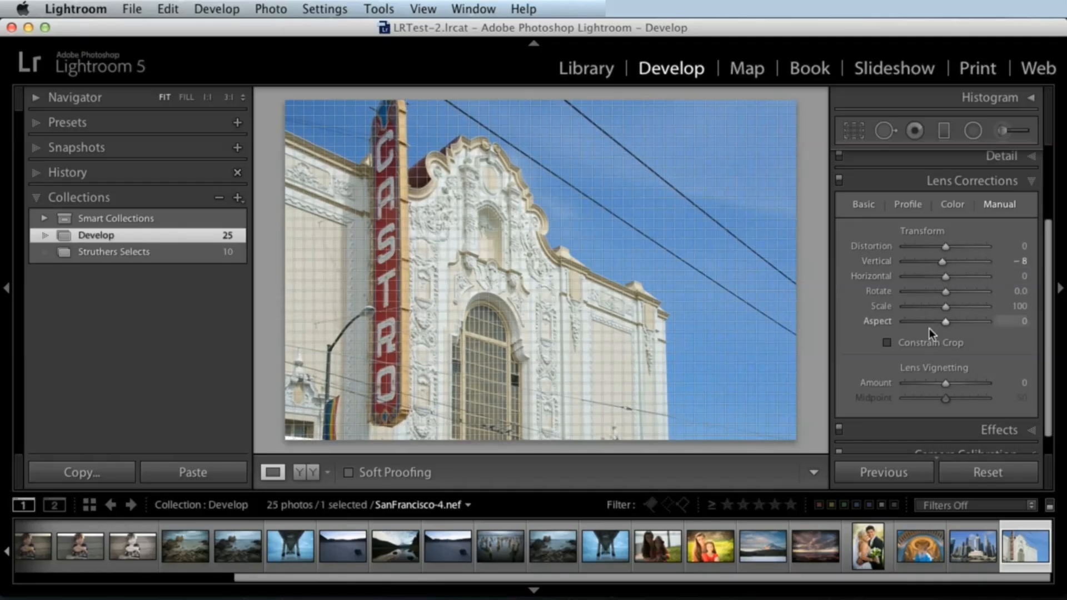
click(974, 544)
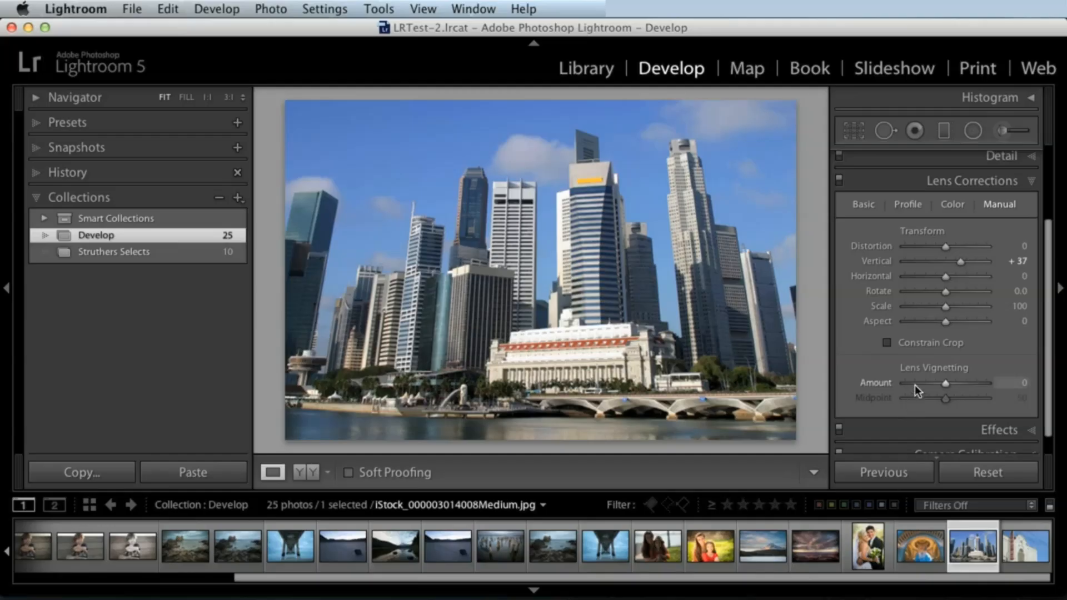
click(865, 204)
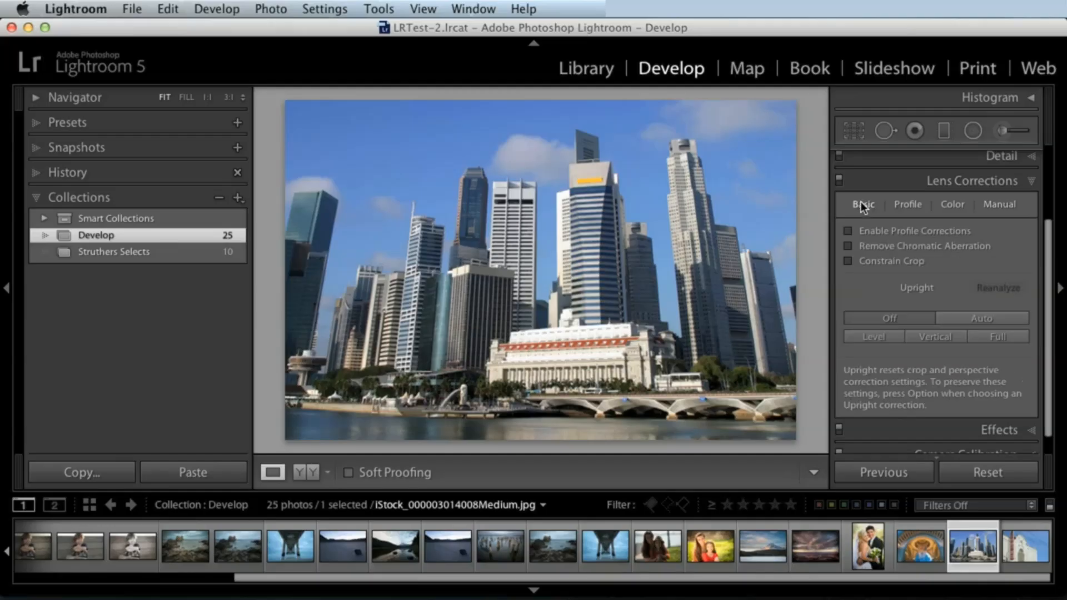
click(967, 317)
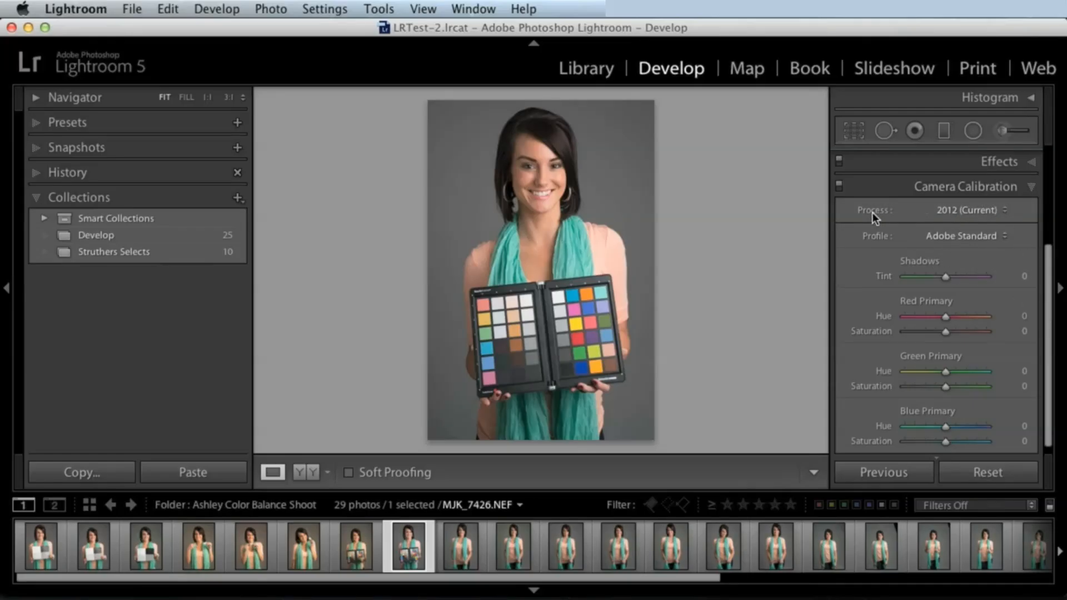
Review the process versions and camera profiles offered in Camera Calibration for the color checker portrait
click(963, 211)
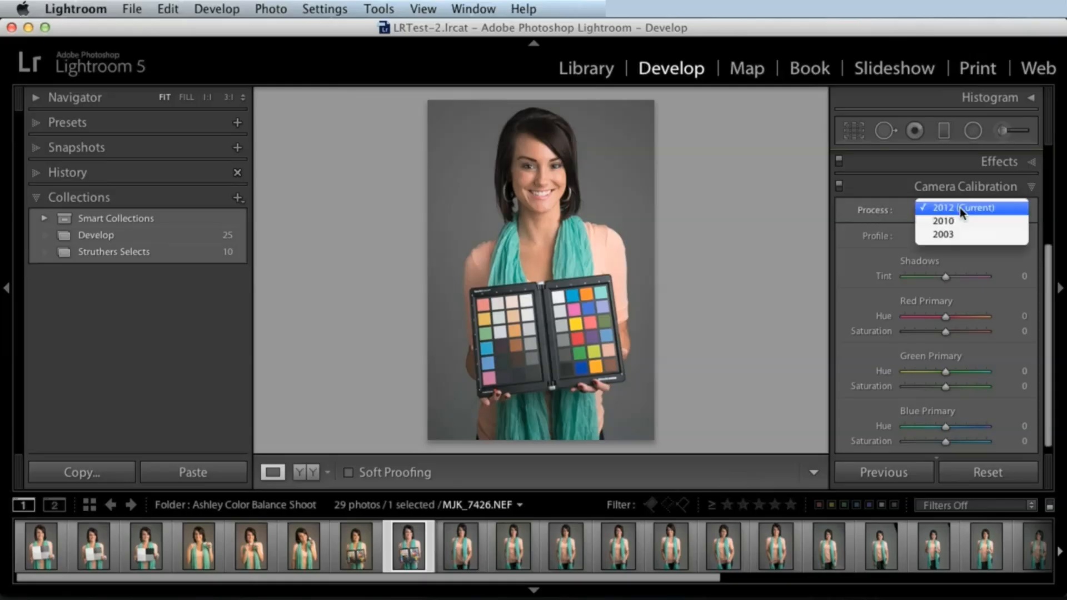
click(895, 198)
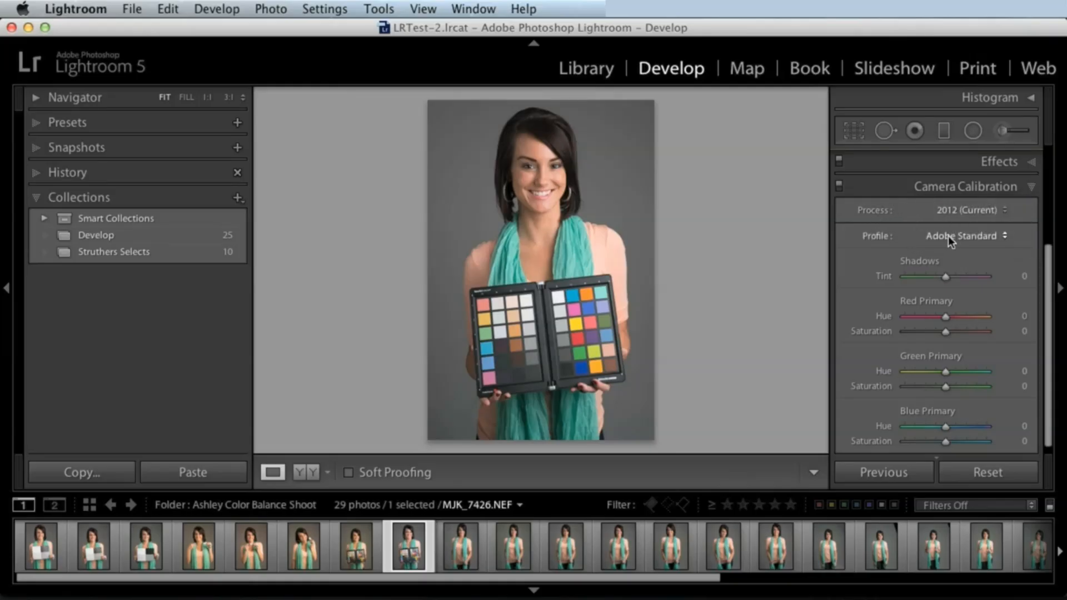
click(948, 235)
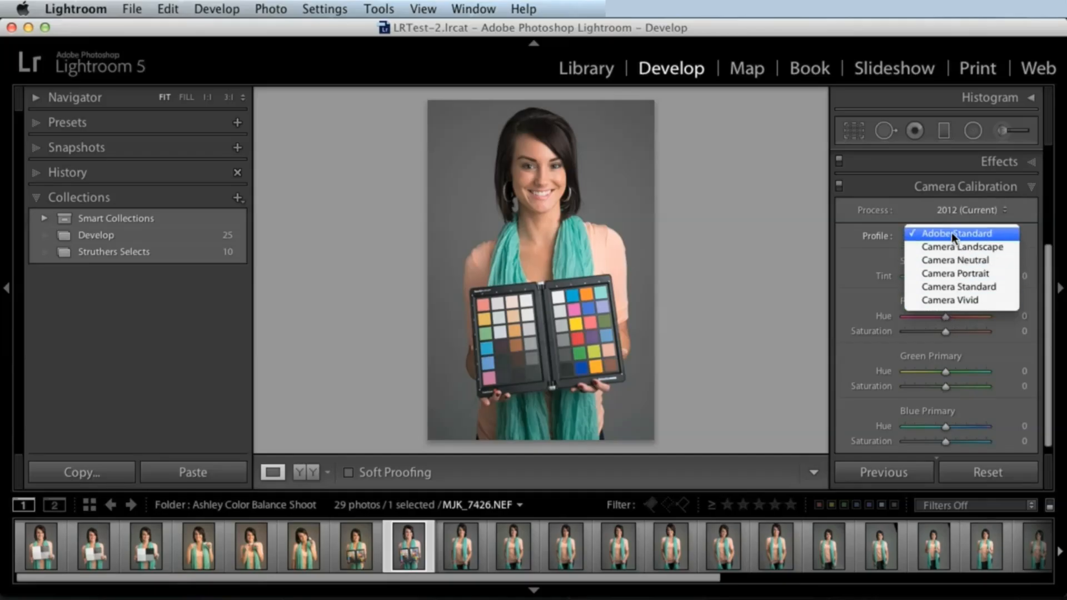
click(871, 224)
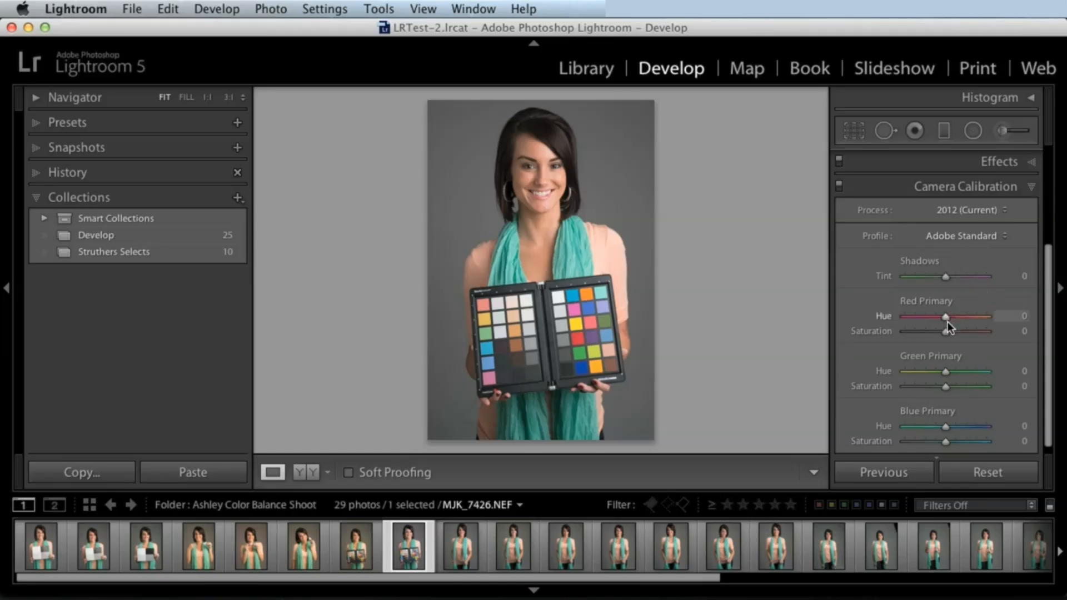
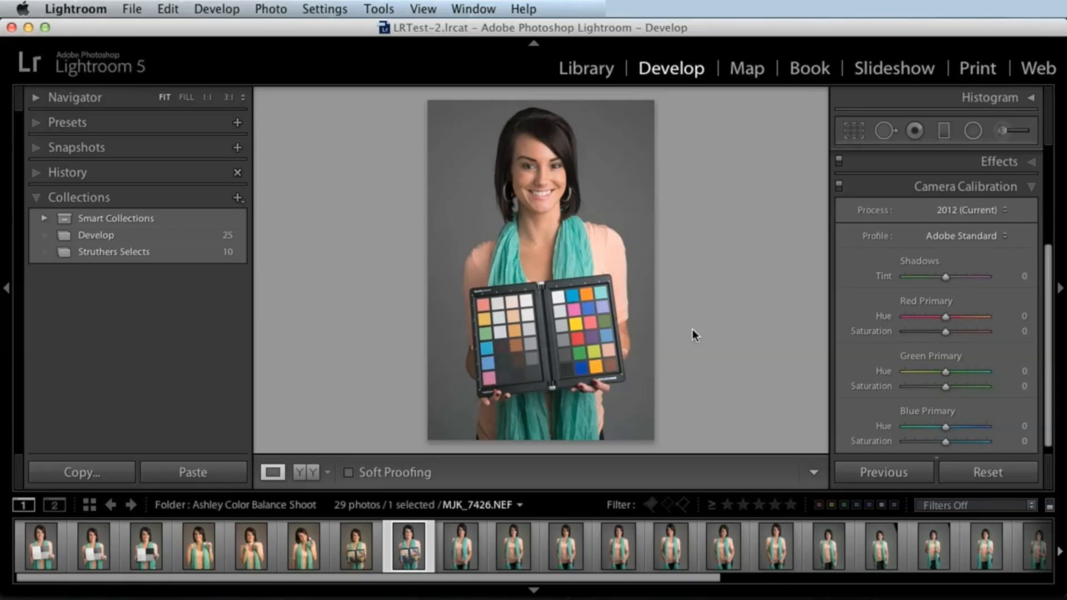
Calibrate the reds against the color checker card by setting Red Primary Hue to -19 and Saturation to +20
drag(516, 302, 573, 287)
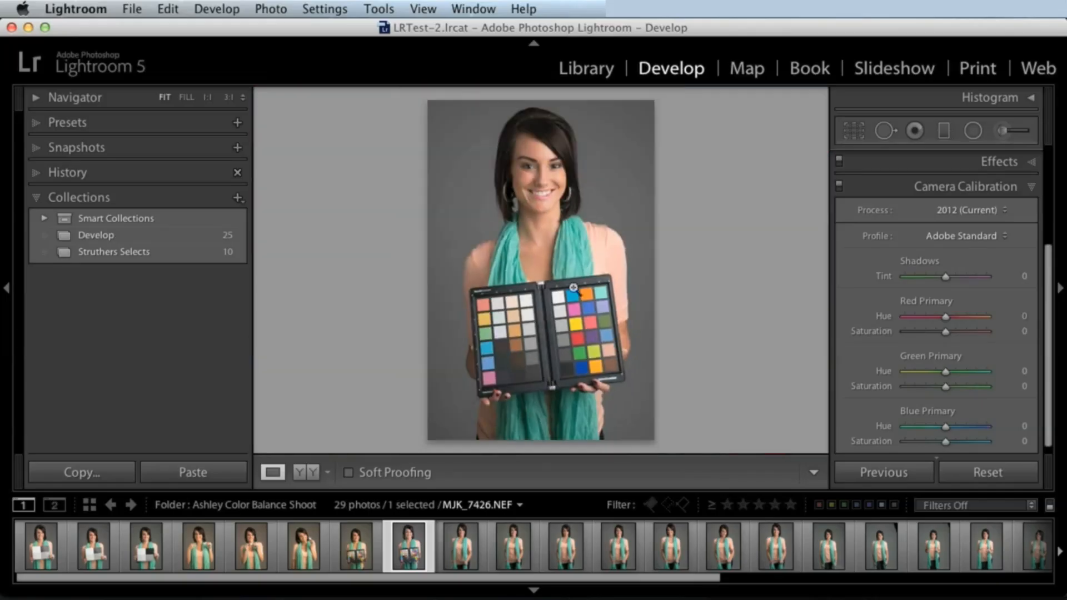
click(209, 98)
click(187, 98)
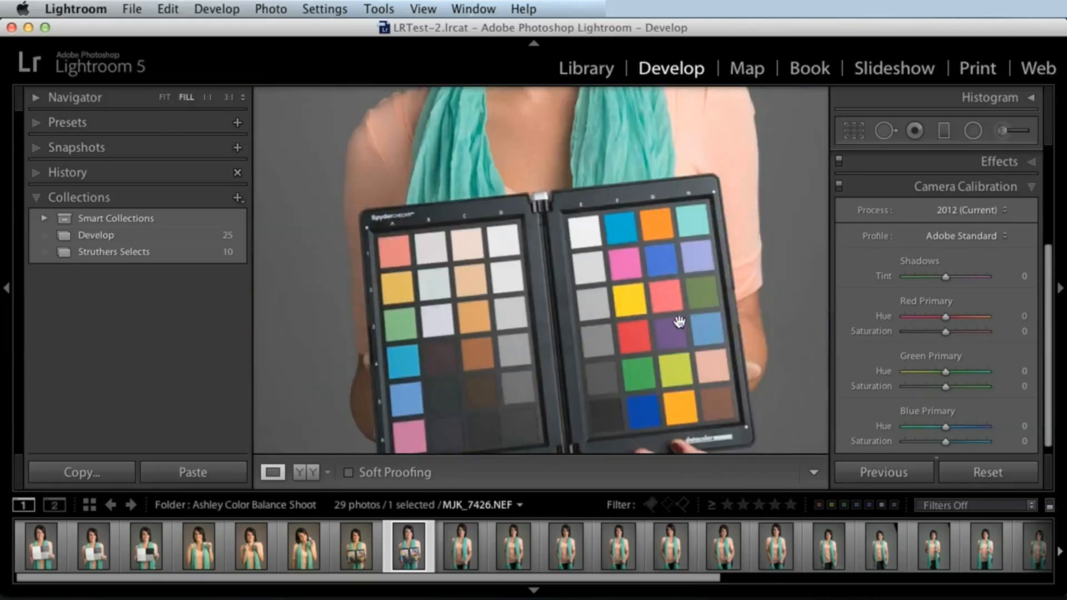
drag(680, 322, 675, 261)
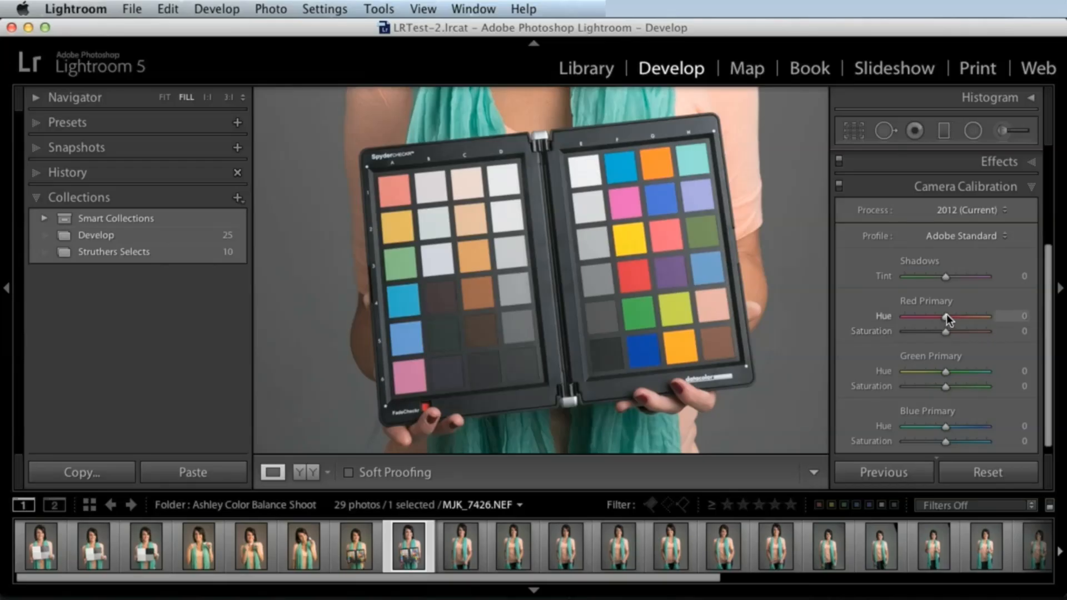
drag(944, 317, 941, 316)
mouse_move(944, 317)
mouse_down()
mouse_move(912, 317)
mouse_move(1000, 320)
mouse_move(902, 319)
mouse_move(979, 319)
mouse_move(915, 323)
mouse_move(974, 328)
mouse_move(943, 330)
mouse_move(958, 329)
mouse_move(937, 318)
mouse_up()
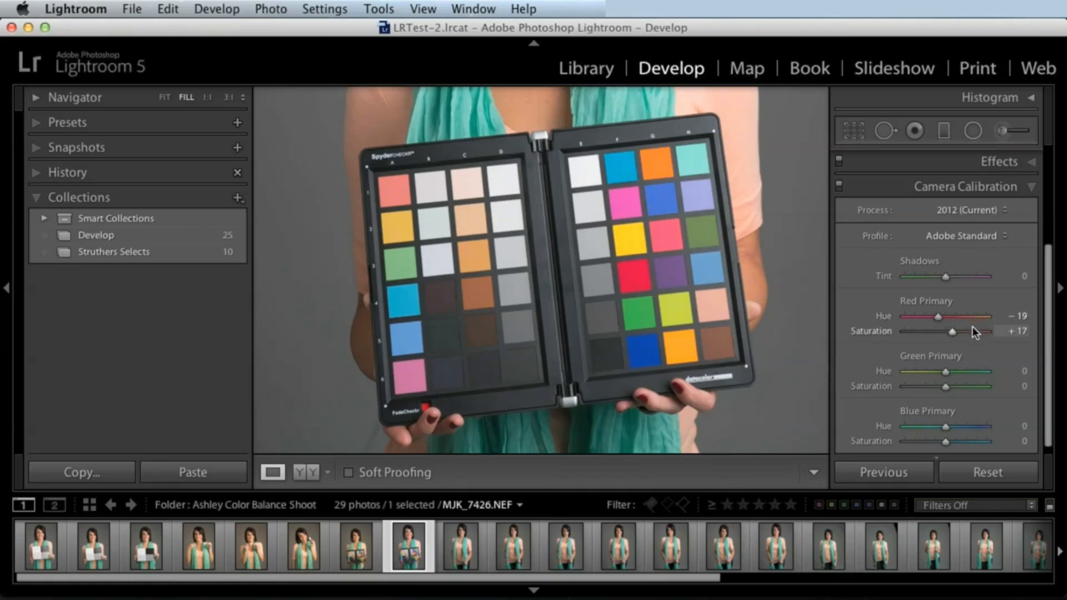
drag(953, 332, 956, 331)
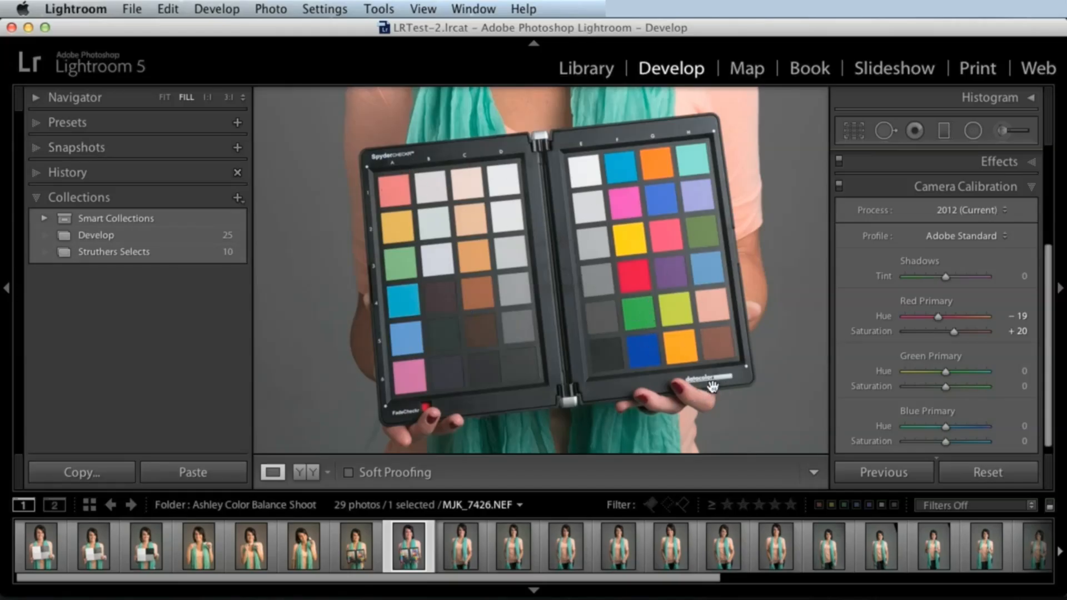
drag(631, 347, 631, 345)
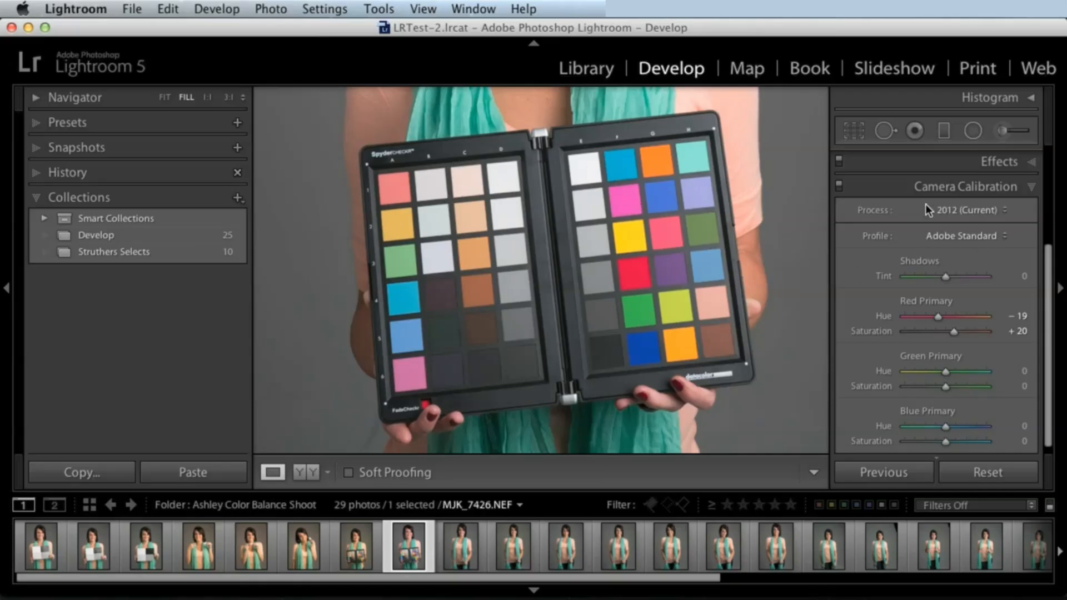
Review the camera profile choices, keep Adobe Standard, and shift the Red Primary Hue further negative
click(949, 239)
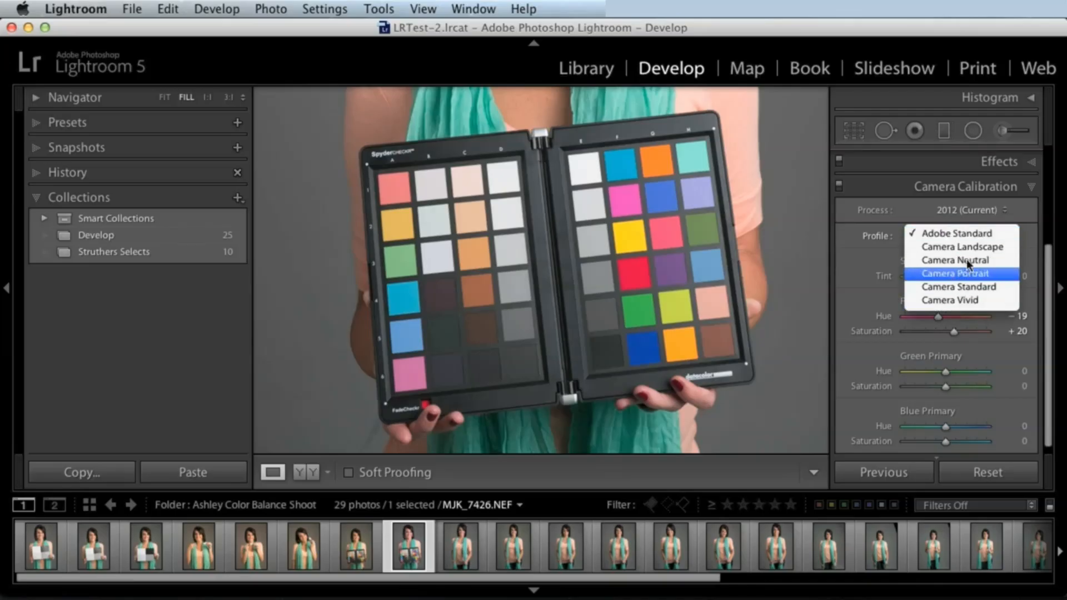
click(934, 233)
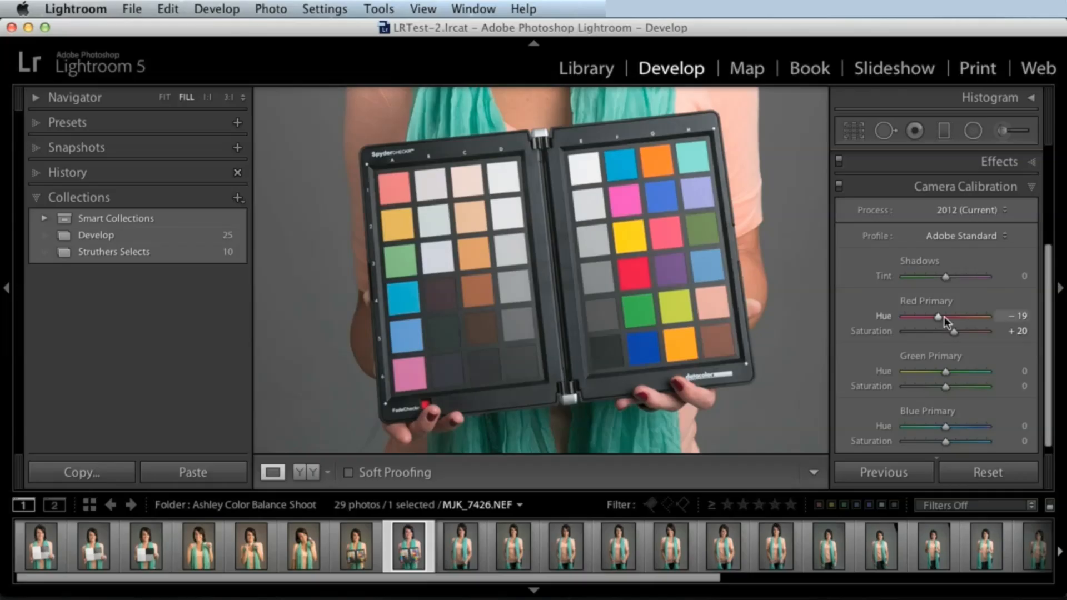
mouse_move(940, 316)
mouse_down()
mouse_move(951, 329)
mouse_move(935, 317)
mouse_up()
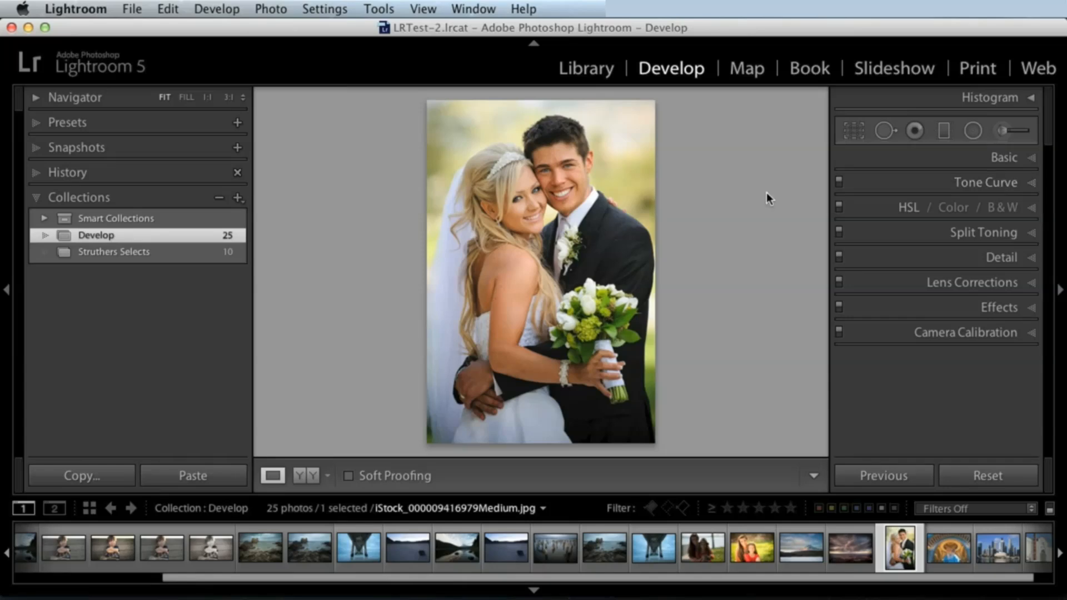
Set the wedding couple photo's Exposure to +0.25 and white balance Temp to +8 in the Basic adjustments
click(1012, 160)
click(948, 290)
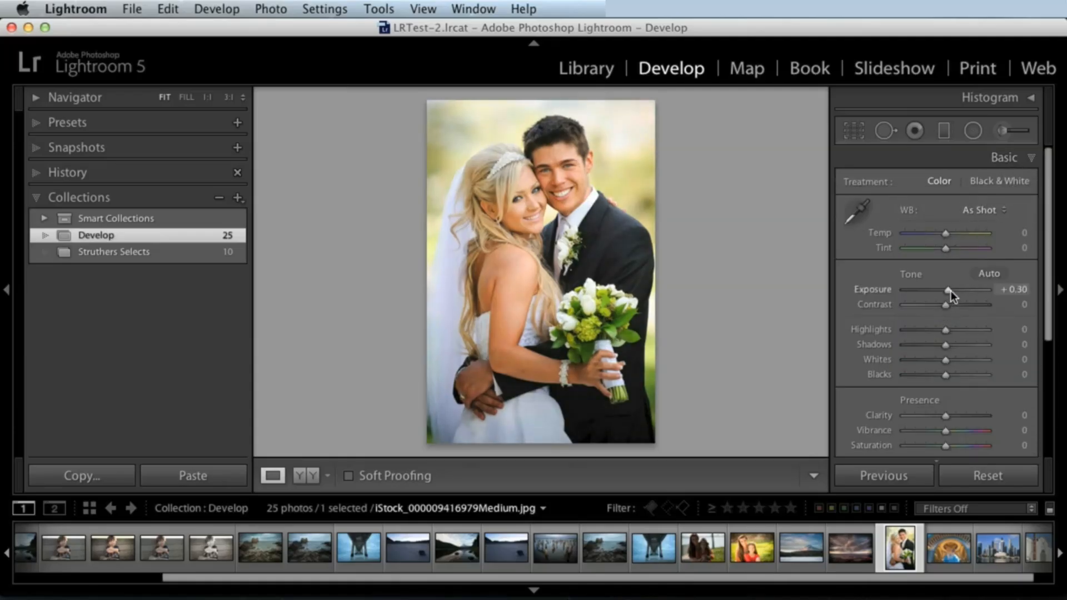
scroll(1047, 259, down, 3)
scroll(1028, 246, up, 2)
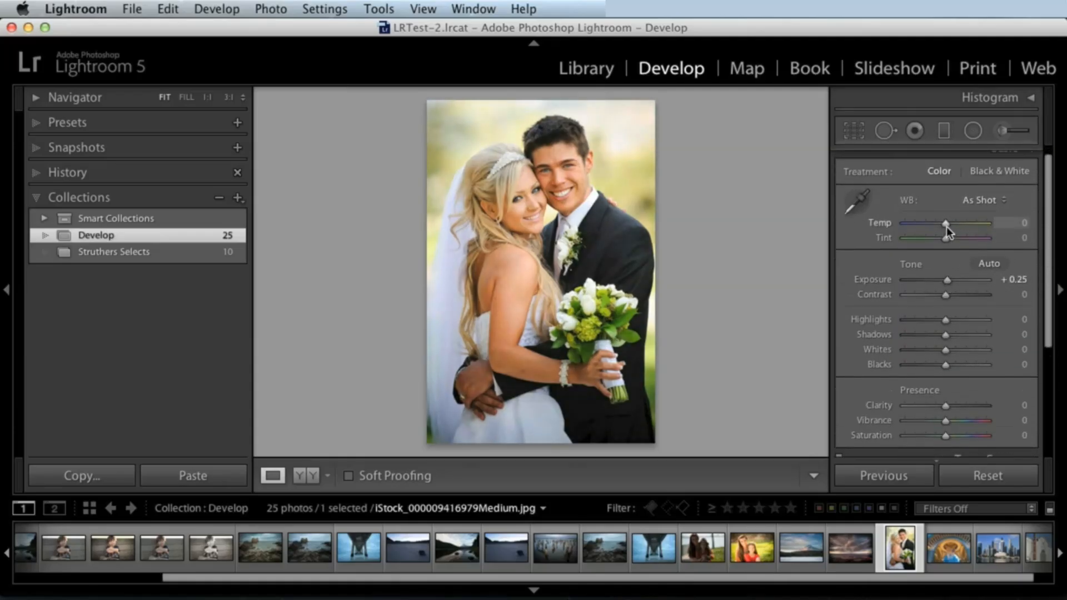
drag(946, 225, 949, 222)
scroll(953, 256, down, 3)
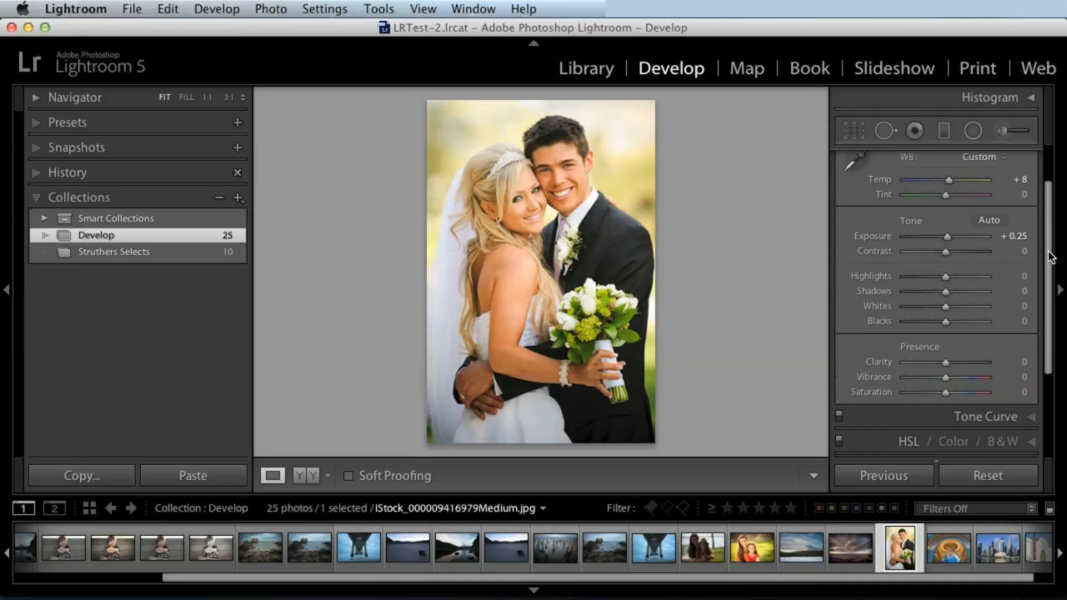
Set the wedding couple photo's Shadows to +11, Blacks to -10, Clarity to -1 and Vibrance to +10
drag(956, 283, 950, 285)
drag(948, 355, 947, 355)
drag(945, 314, 943, 317)
drag(949, 369, 952, 368)
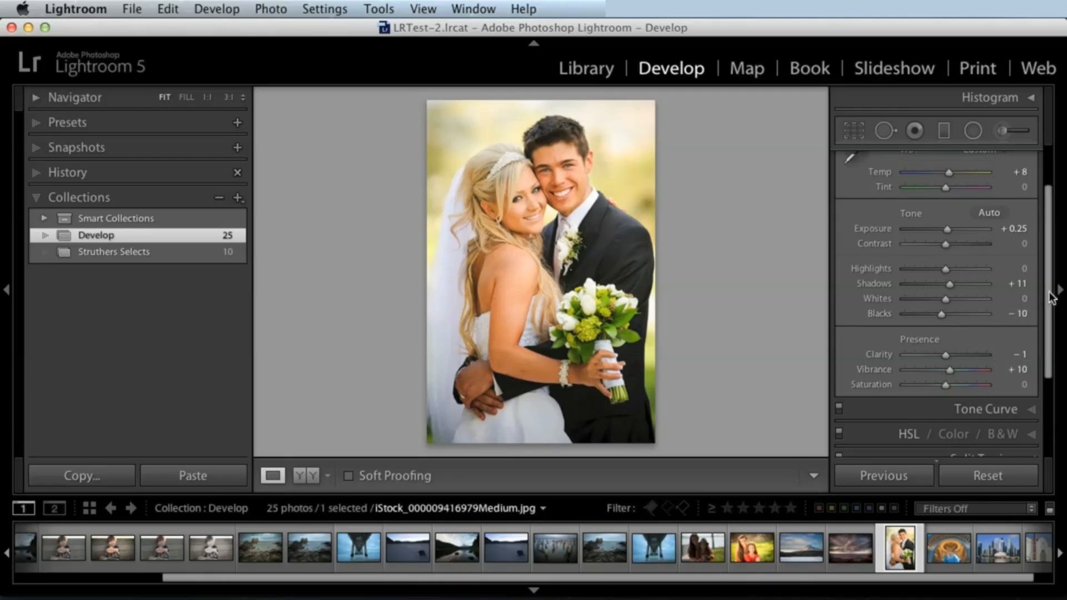
Convert the wedding couple photo to black and white and adjust the Orange level in the Black & White Mix
drag(1049, 295, 1031, 381)
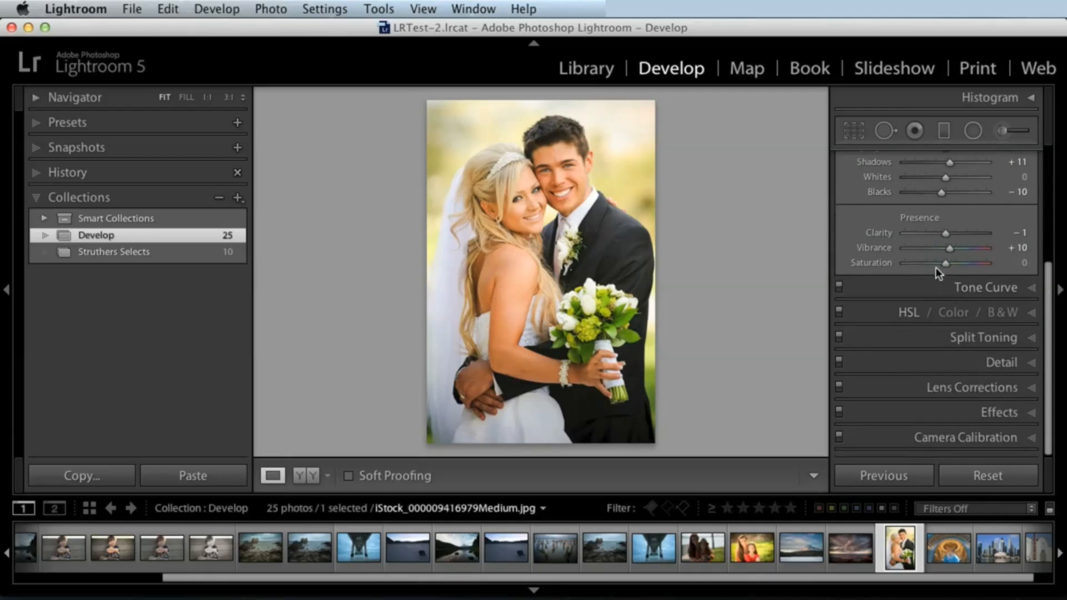
click(1003, 311)
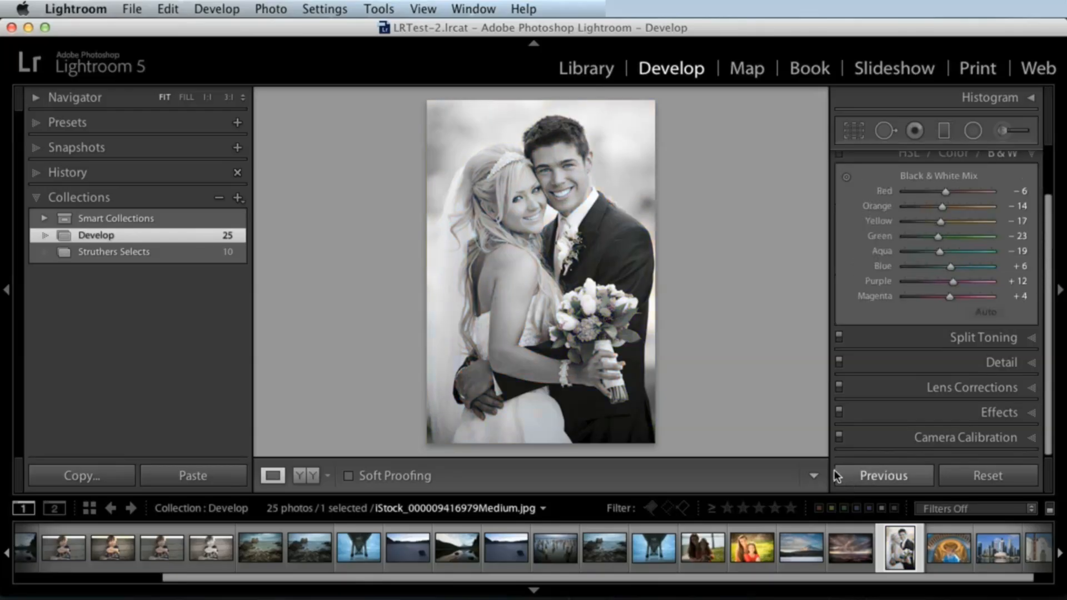
drag(949, 207, 945, 218)
Tint the shadows with Split Toning, using Hue 38 and Saturation 30
click(980, 337)
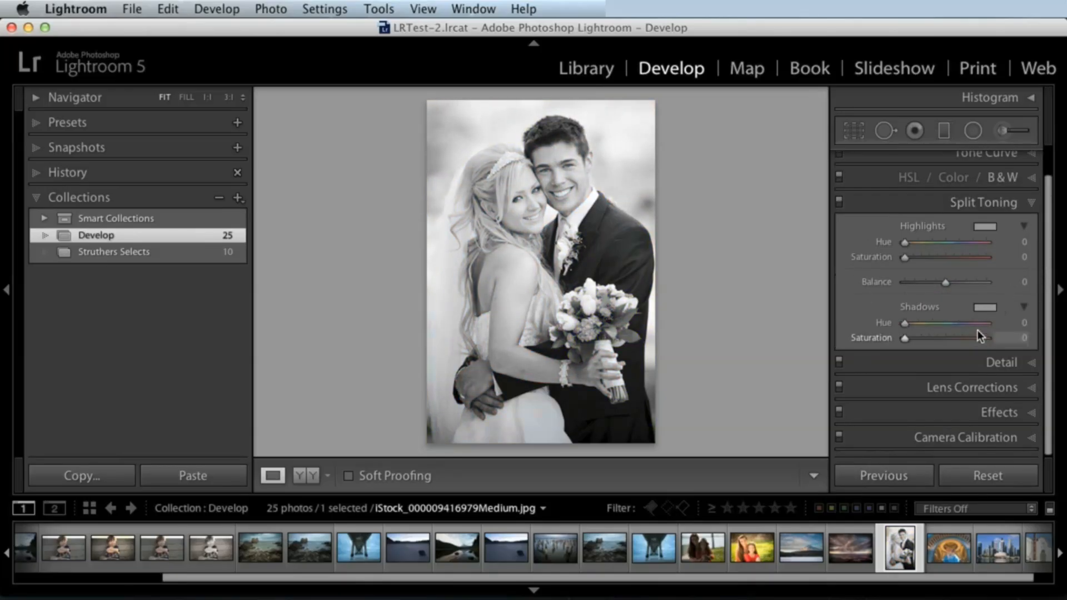
click(914, 324)
drag(915, 325, 913, 326)
drag(906, 338, 928, 339)
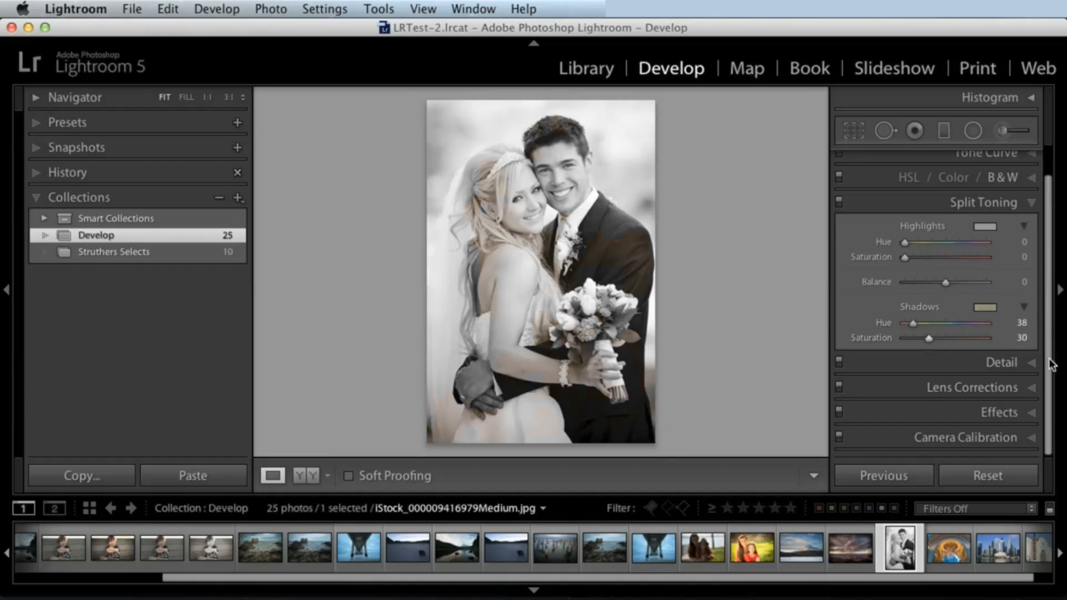
Add a post-crop vignette with Amount -34 and Midpoint 43, plus film grain with Amount 29
click(999, 412)
mouse_move(945, 332)
mouse_down()
mouse_move(935, 333)
mouse_move(938, 346)
mouse_move(931, 331)
mouse_up()
scroll(1048, 318, down, 2)
drag(940, 382, 928, 382)
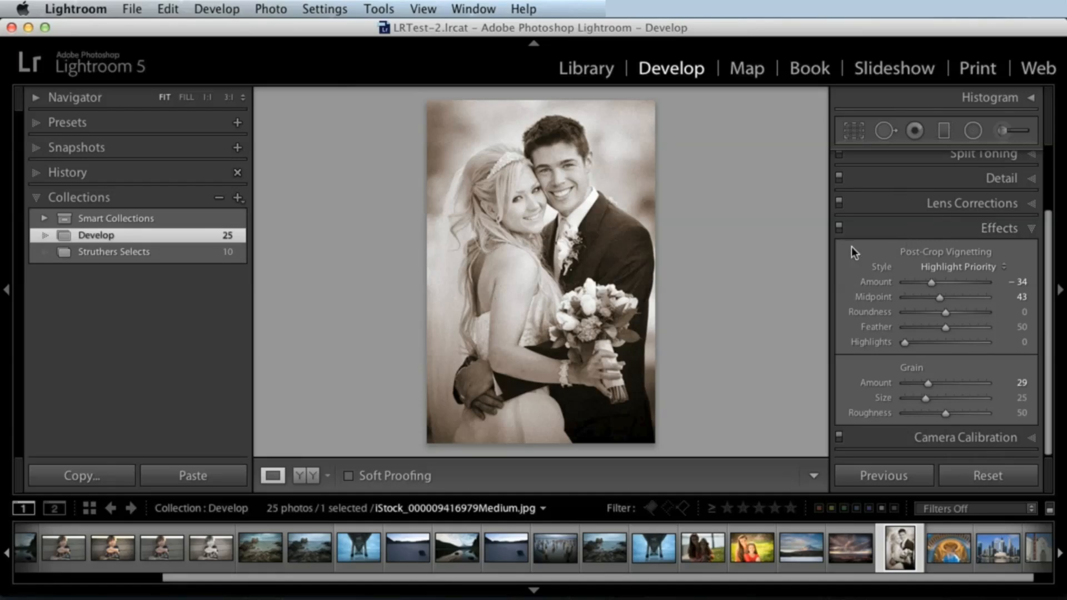
Start a new develop preset named "Lightroom Class Preset", keeping it in the User Presets folder
click(113, 123)
click(62, 176)
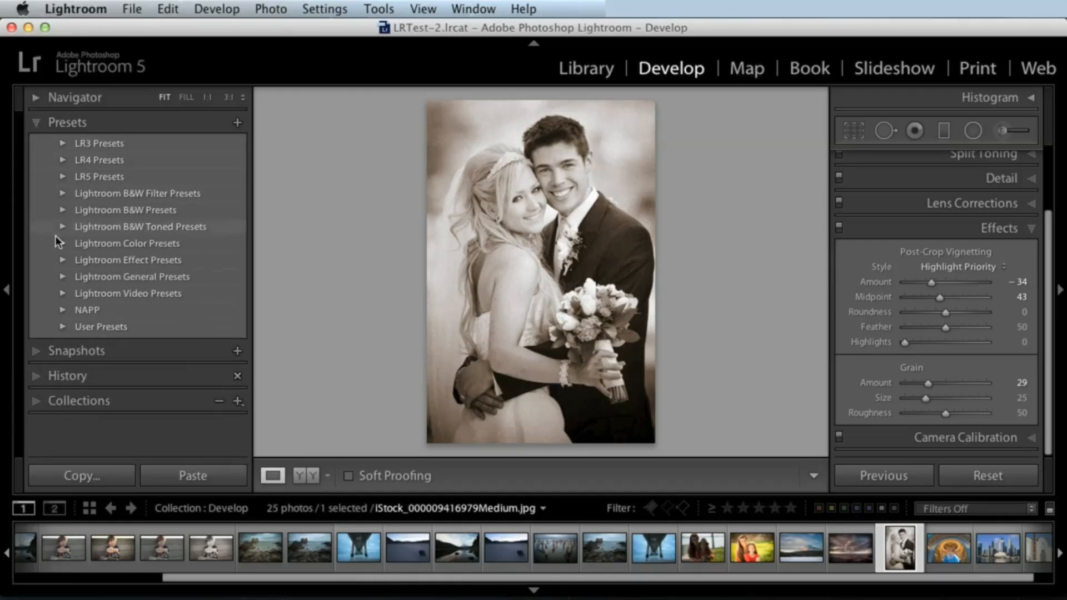
click(238, 122)
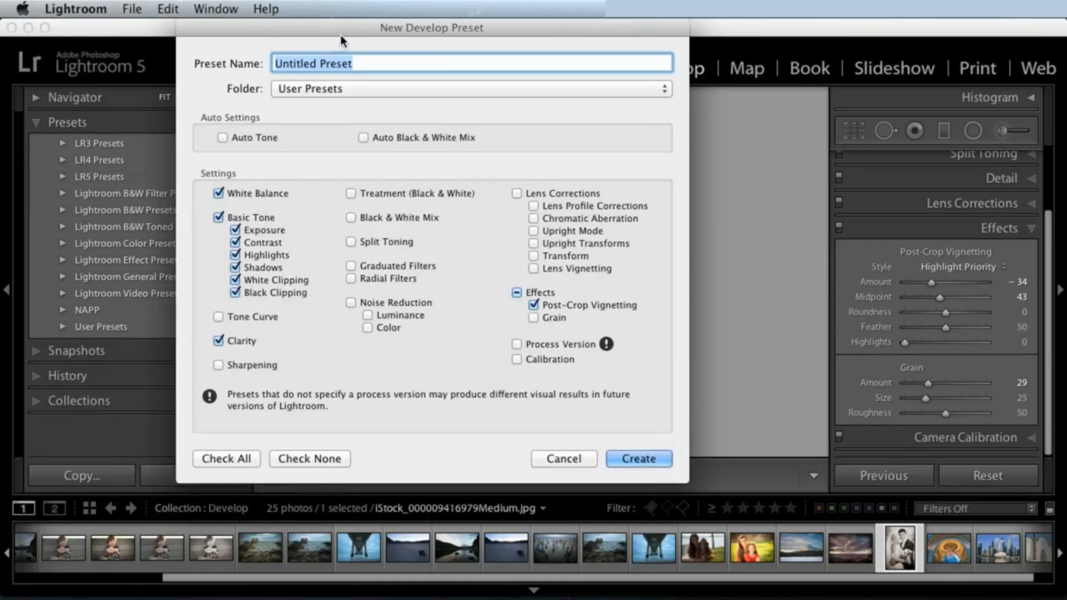
drag(342, 35, 352, 77)
text(Light)
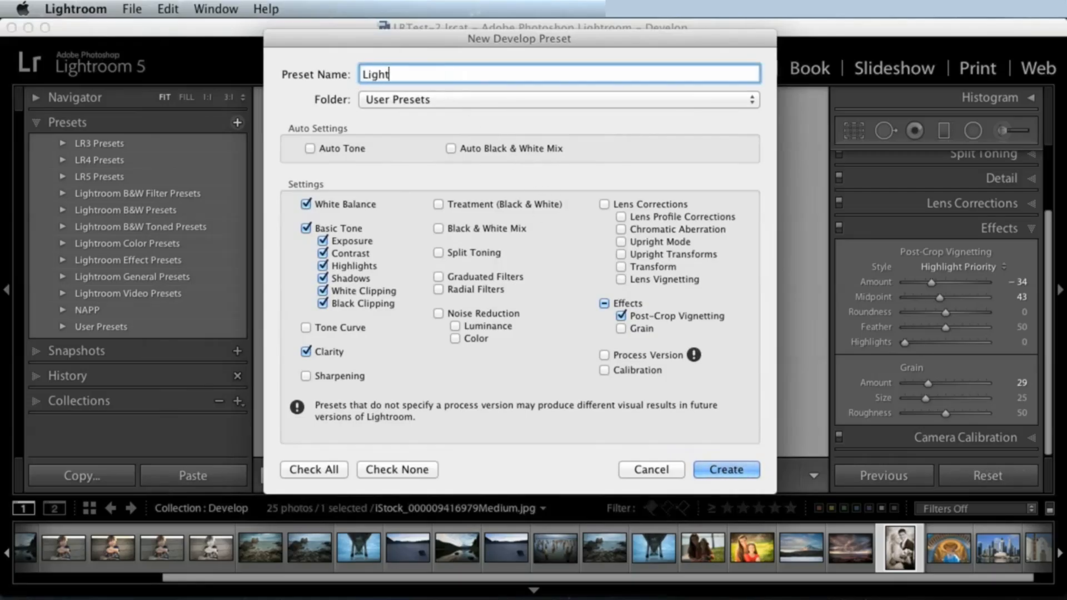
text(room Class Presets)
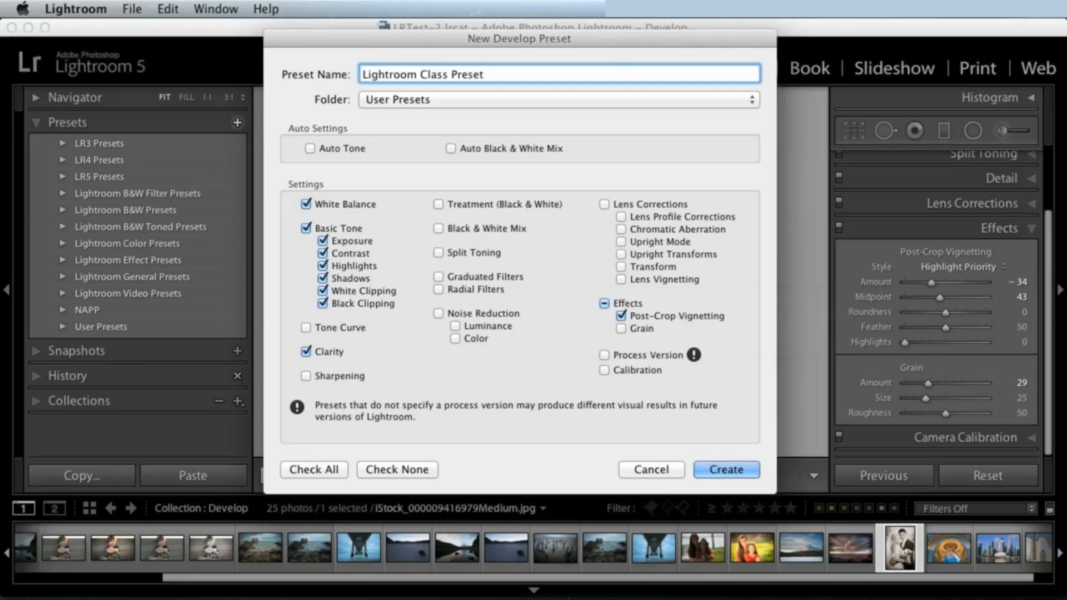
click(467, 99)
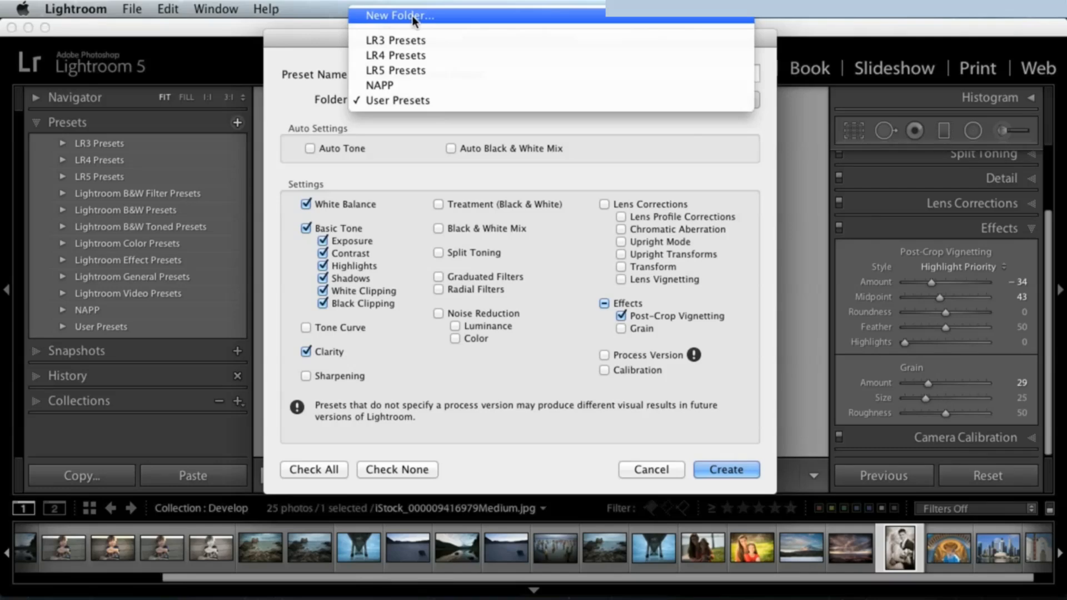
click(316, 54)
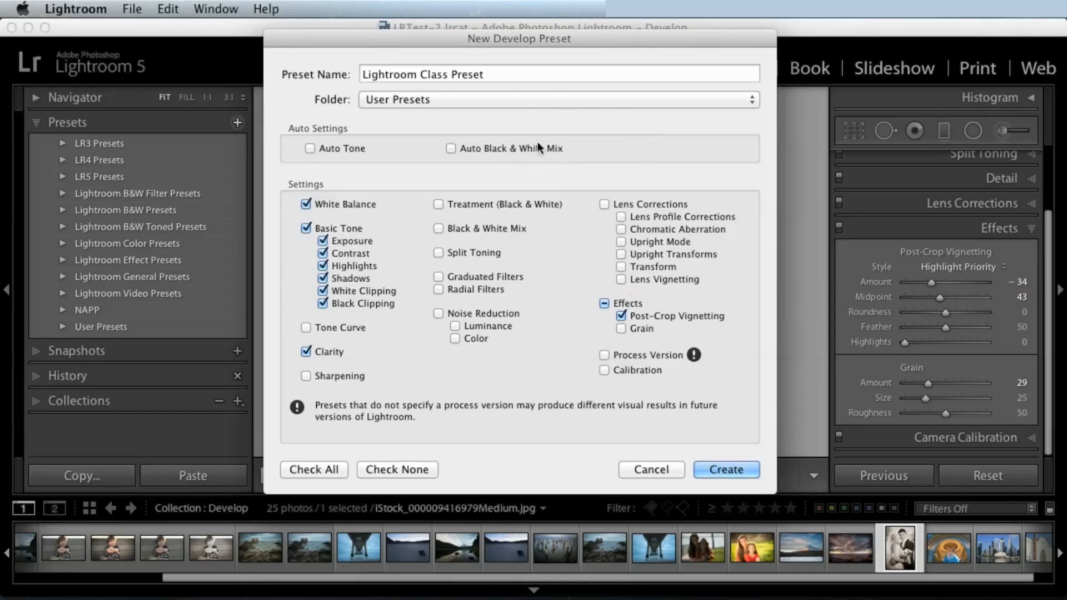
Create the preset with only White Balance, Clarity, Treatment (Black & White), Black & White Mix, Split Toning and Effects included
click(393, 470)
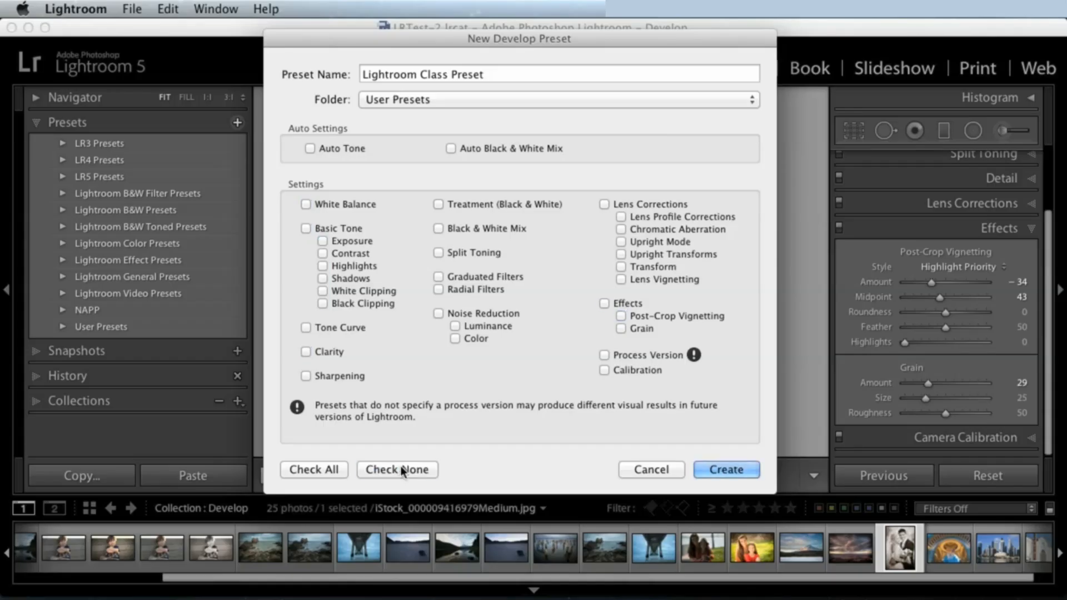
click(326, 204)
drag(441, 44, 677, 467)
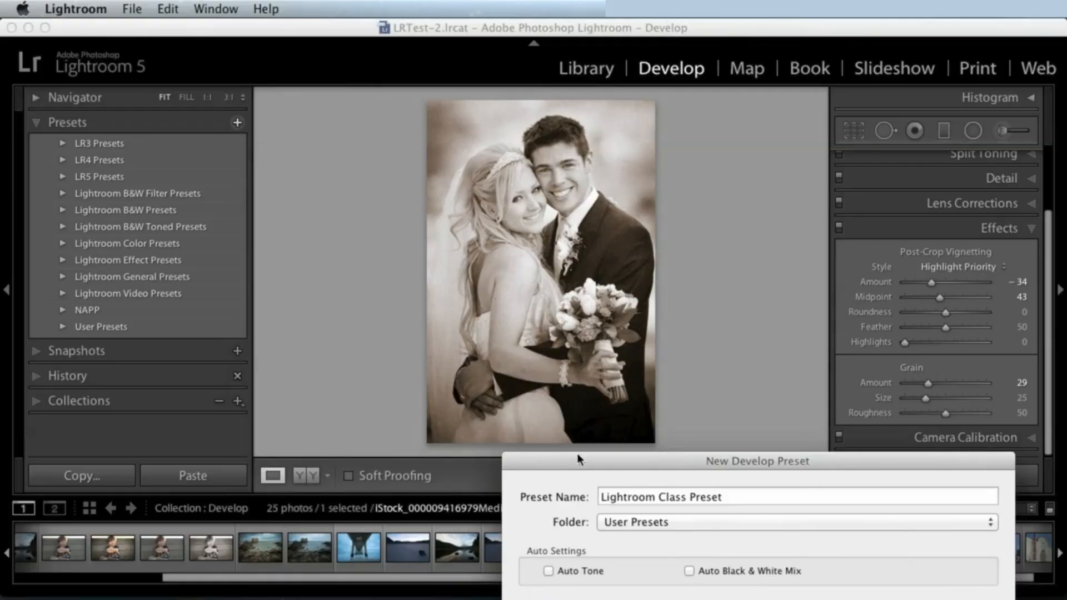
drag(577, 459, 443, 94)
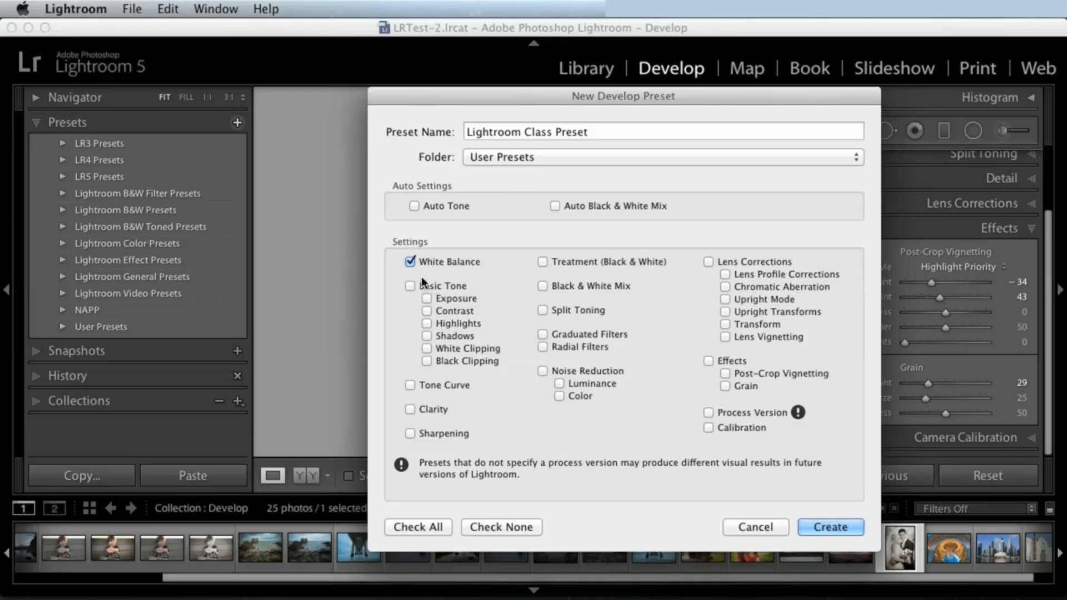
drag(604, 101, 531, 64)
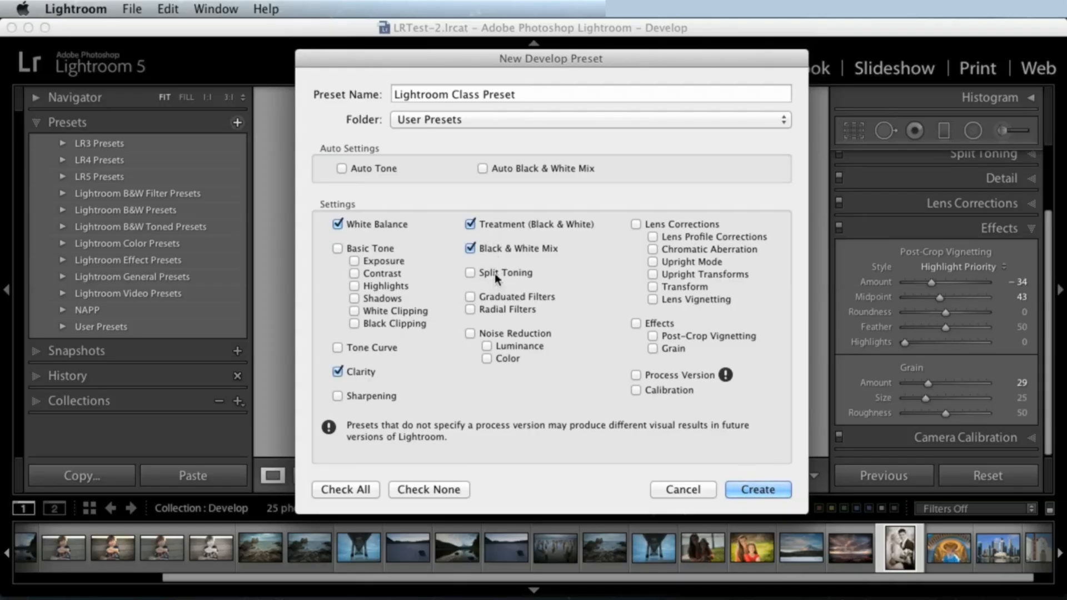
click(689, 335)
click(742, 485)
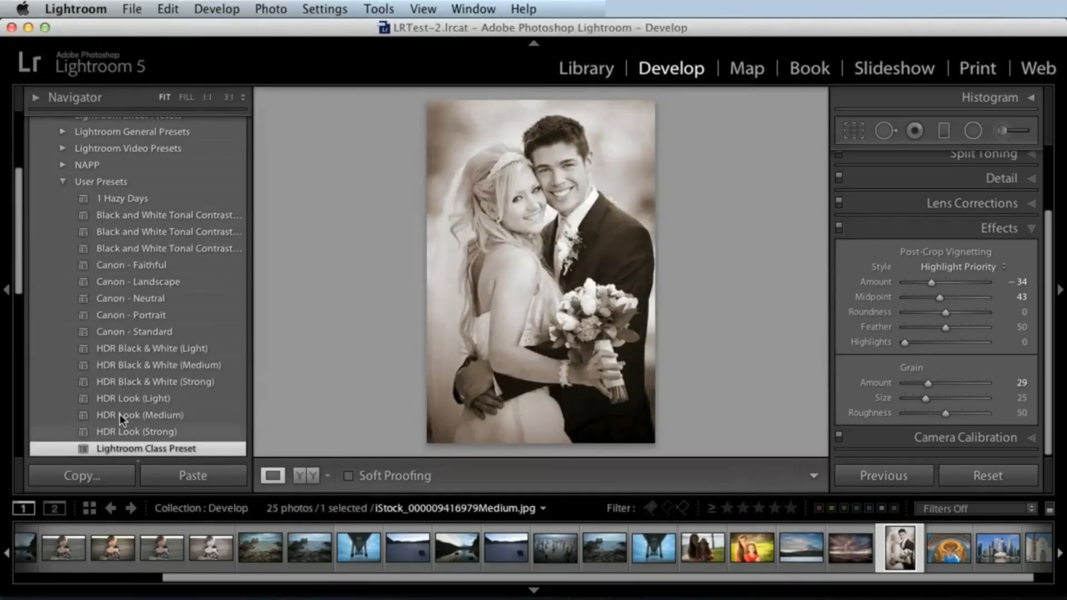
Apply Lightroom Class Preset to the color photo of the woman and girl, MJK_4764.NEF
scroll(26, 277, down, 5)
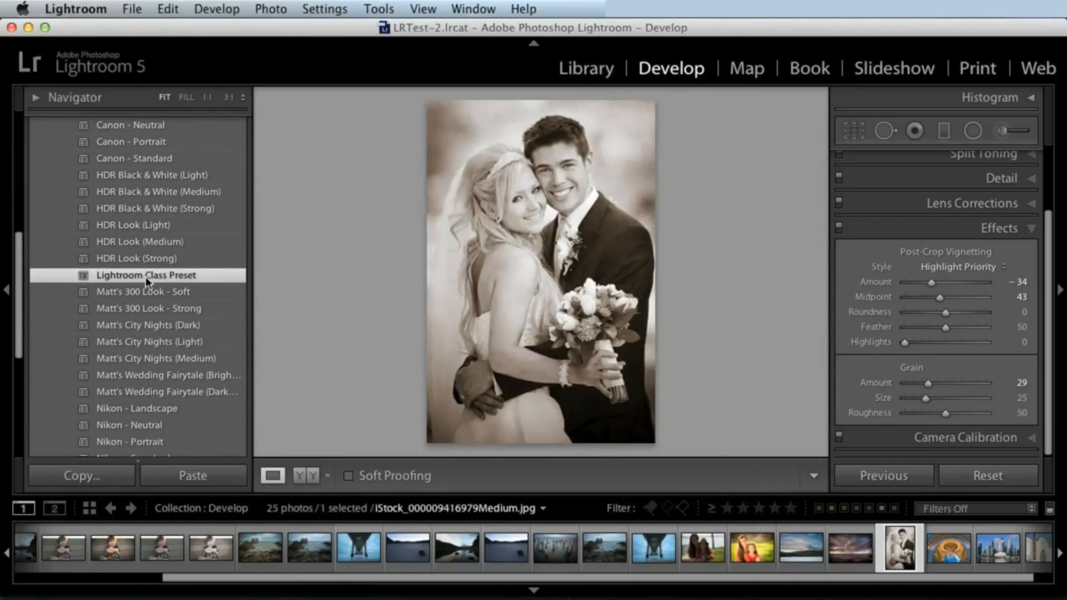
click(746, 549)
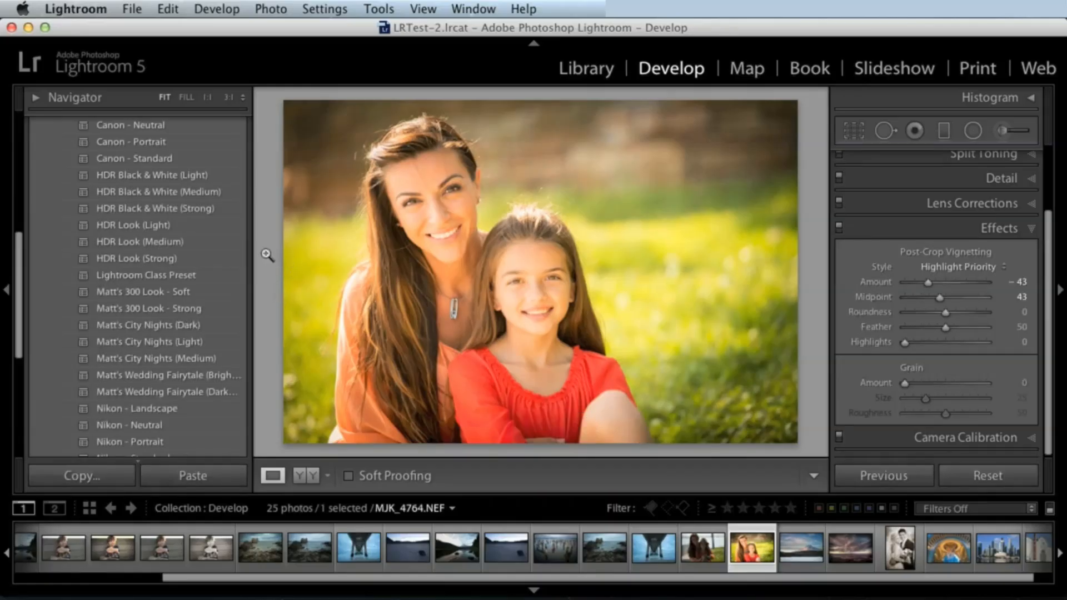
click(187, 276)
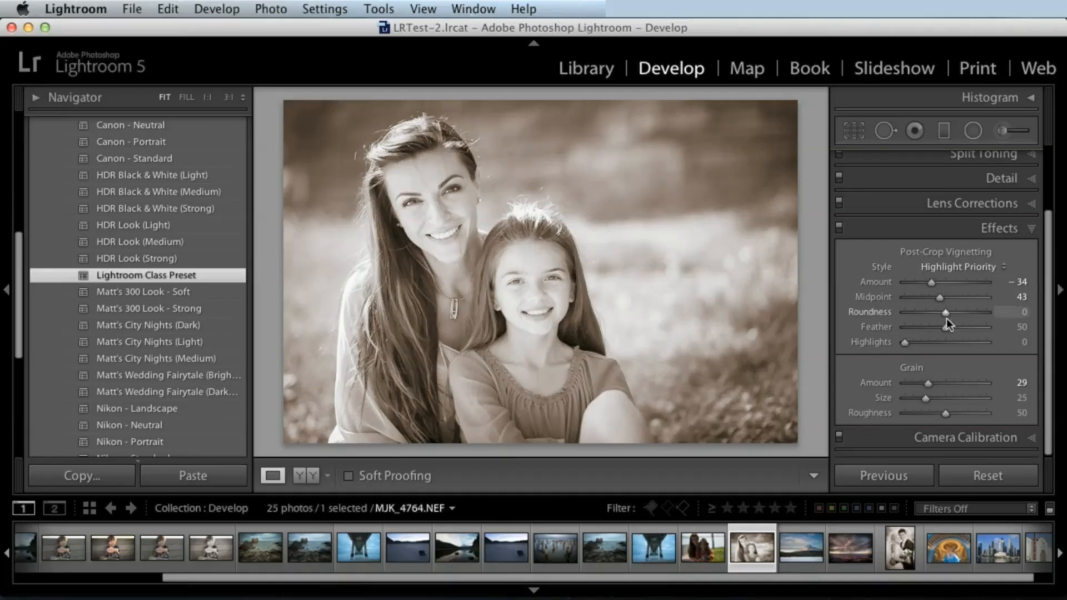
Undo the preset to compare the photo's Basic settings with and without it, and apply Lightroom Class Preset again
drag(1048, 250, 1041, 135)
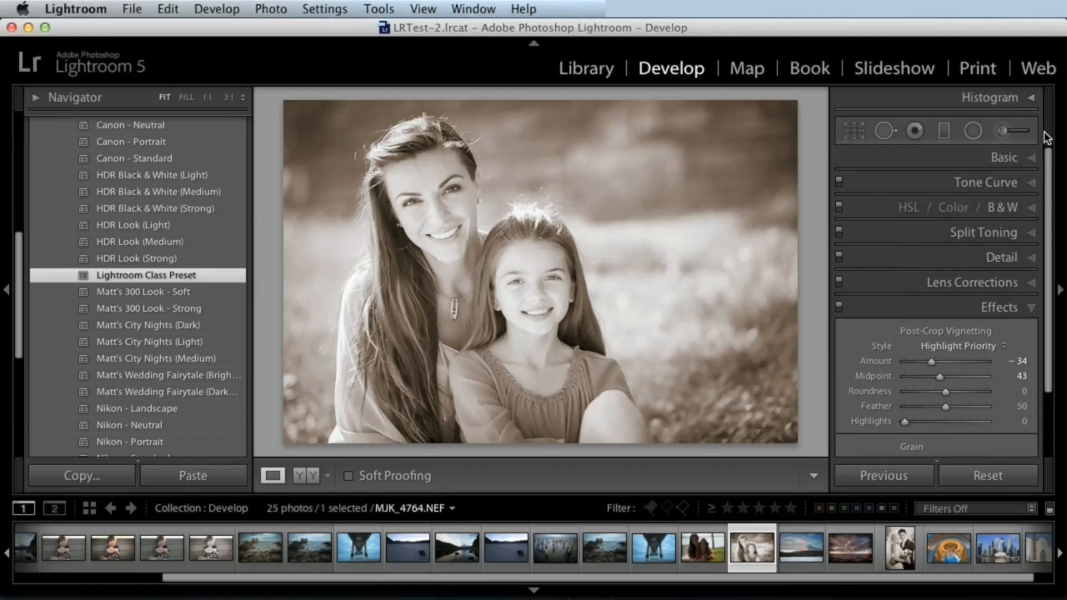
click(1028, 158)
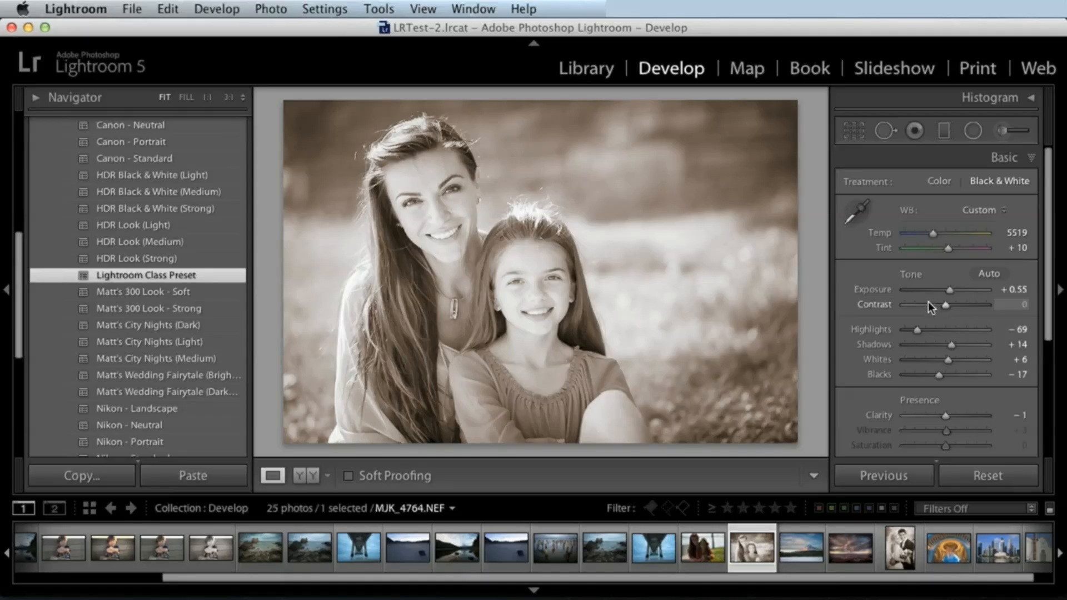
key(super+z)
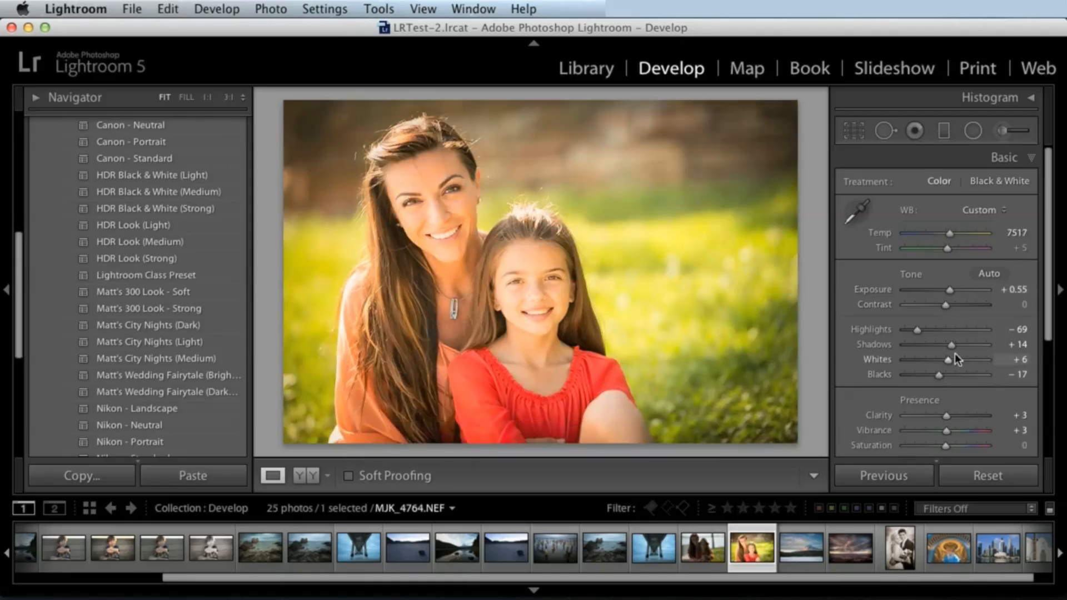
click(153, 276)
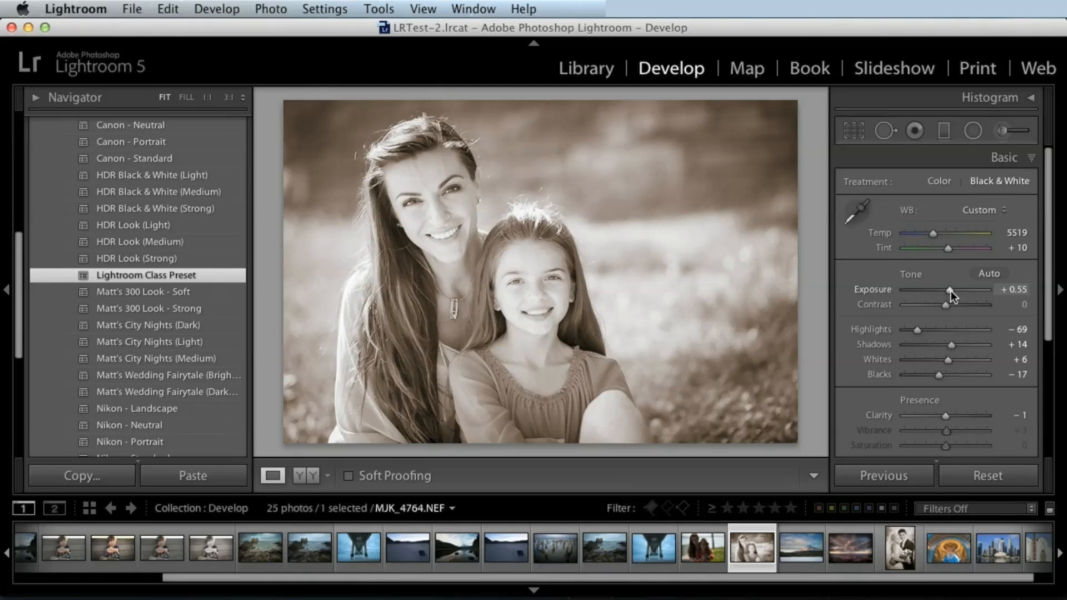
Fine-tune the Exposure of the preset-toned photo to around +0.35
drag(952, 291, 949, 290)
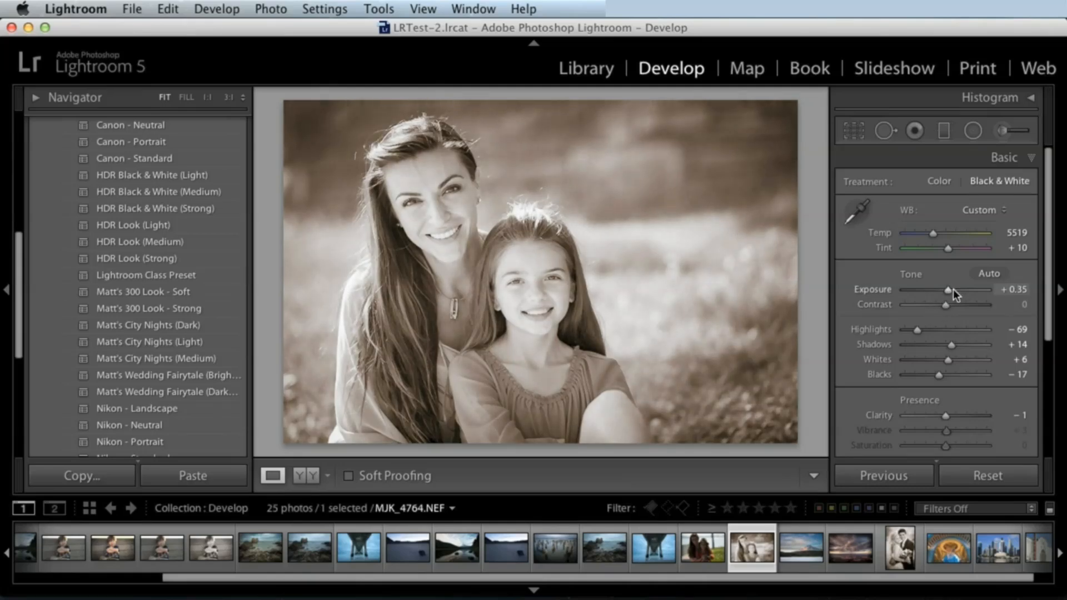
drag(952, 291, 948, 291)
scroll(1052, 286, down, 3)
scroll(1052, 286, down, 5)
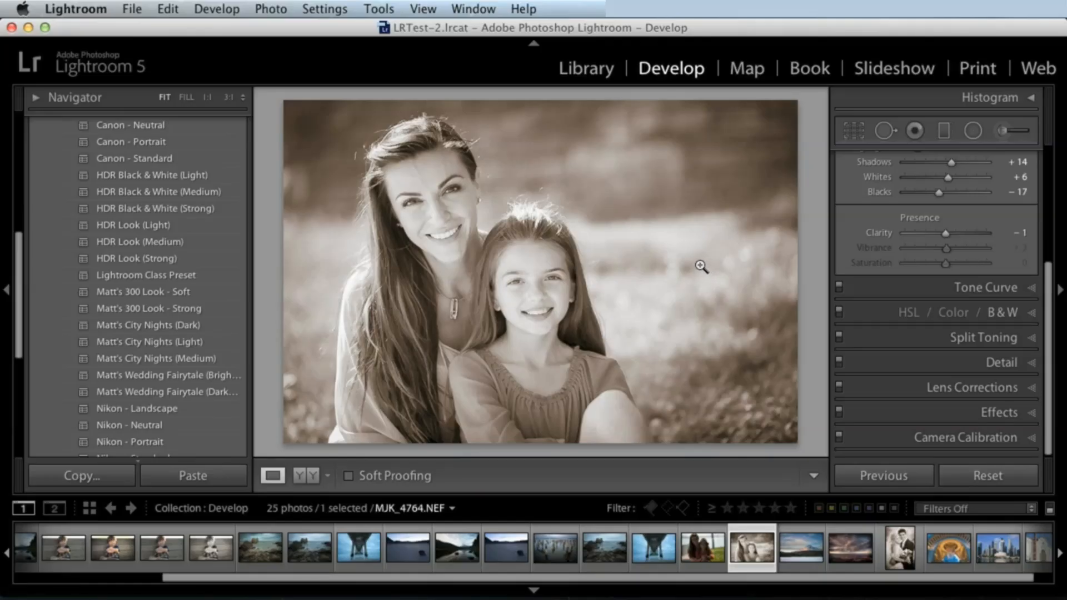
Expand the LR5 Presets and LR4 Presets folders and look through the presets they contain
drag(19, 288, 55, 183)
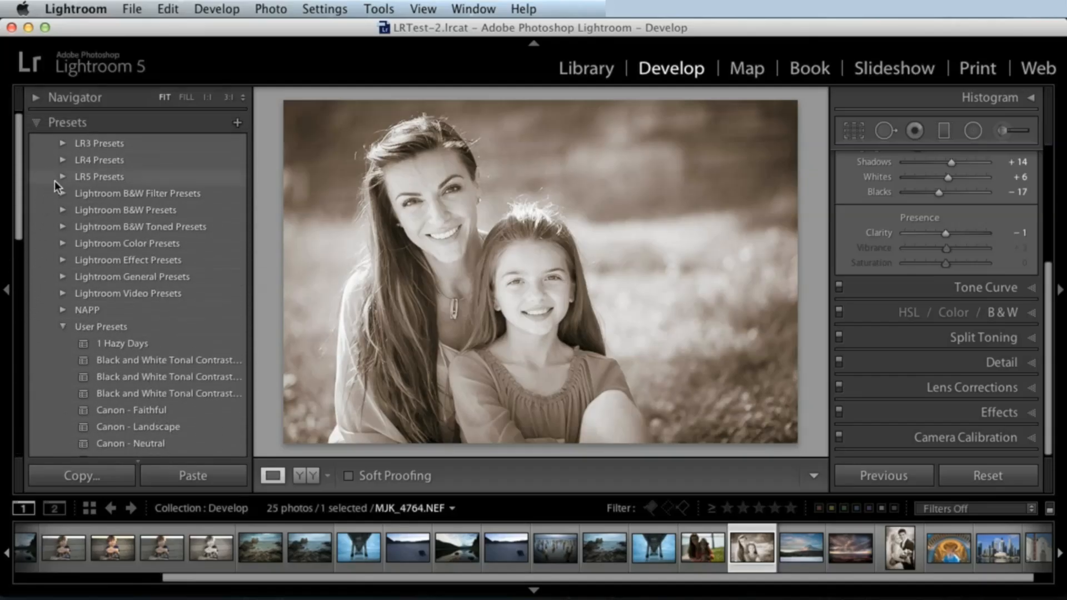
click(119, 173)
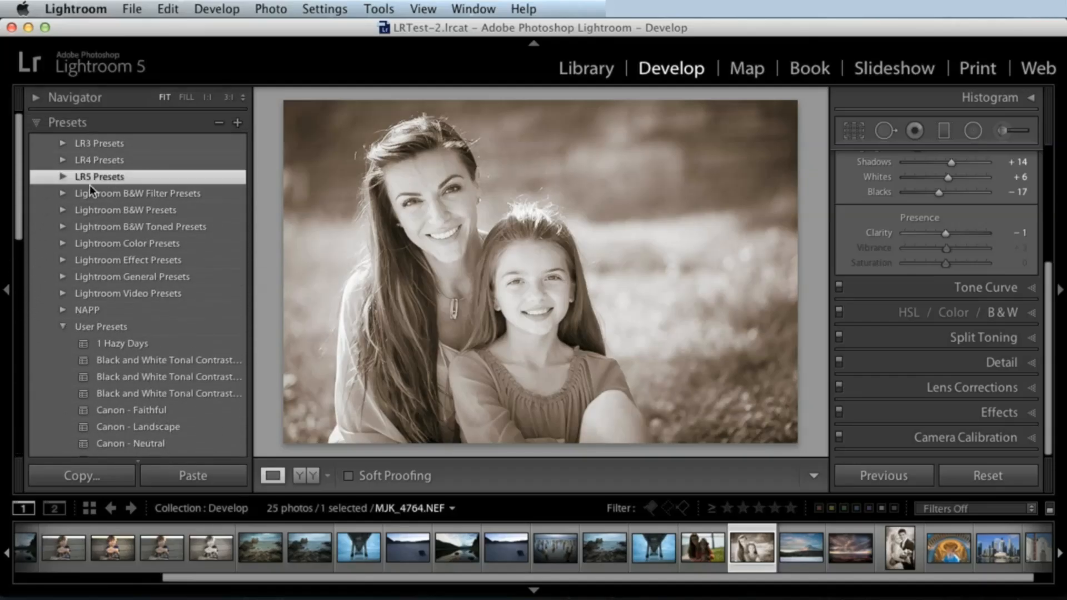
click(62, 176)
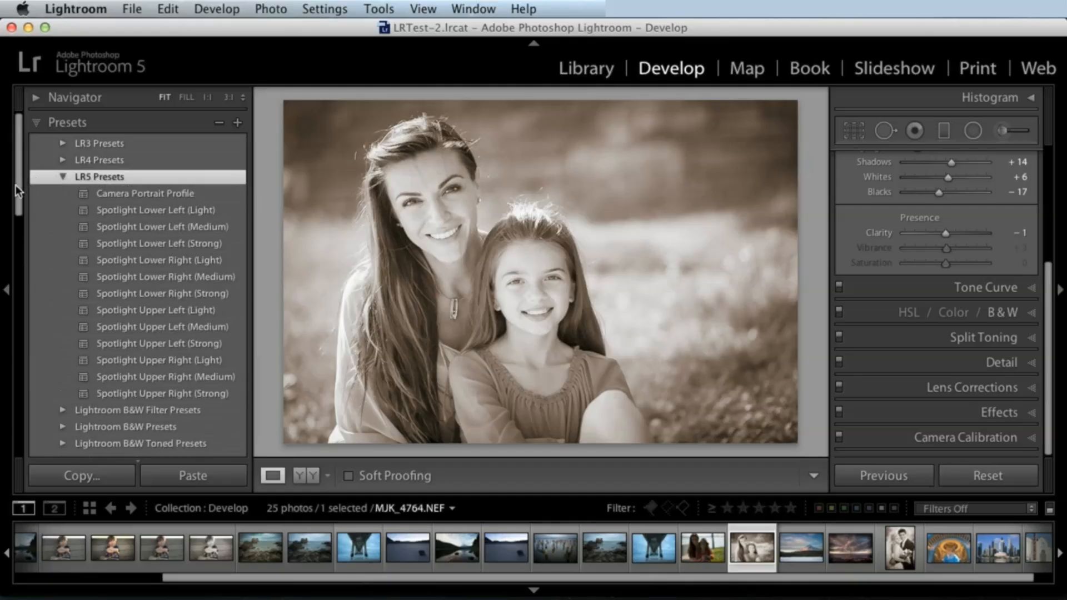
click(61, 160)
drag(18, 154, 45, 106)
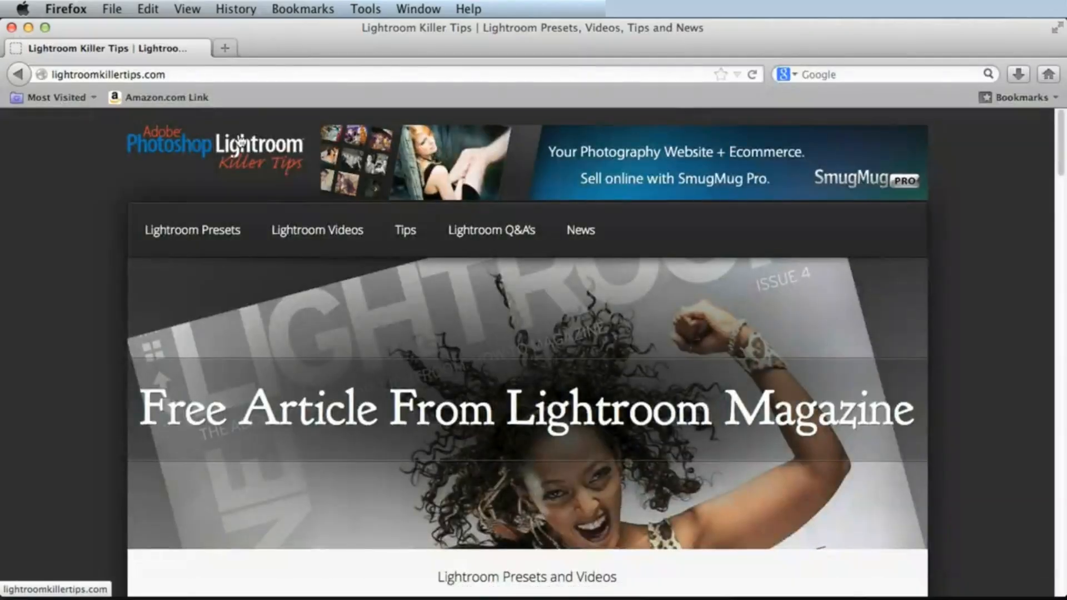
Look over the lightroomkillertips.com home page in Firefox as a source of Lightroom presets
mouse_move(1058, 152)
mouse_down()
mouse_move(1057, 197)
mouse_move(1059, 141)
mouse_up()
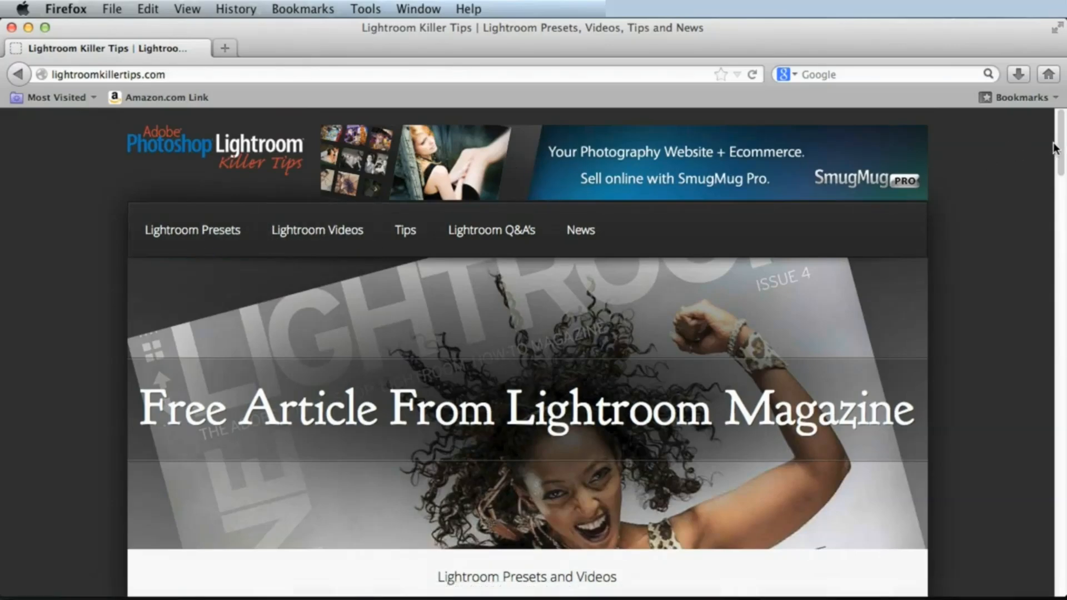
drag(1059, 147, 982, 116)
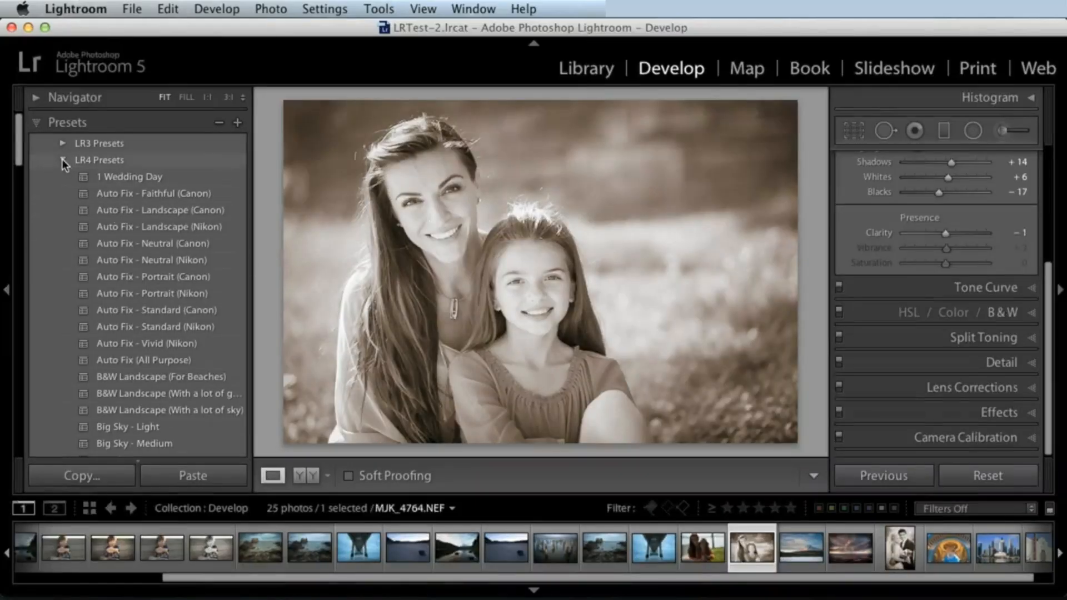
Back in Lightroom, collapse the LR4, LR5 and User Presets folders and reopen LR5 Presets to view its presets
click(63, 159)
click(62, 176)
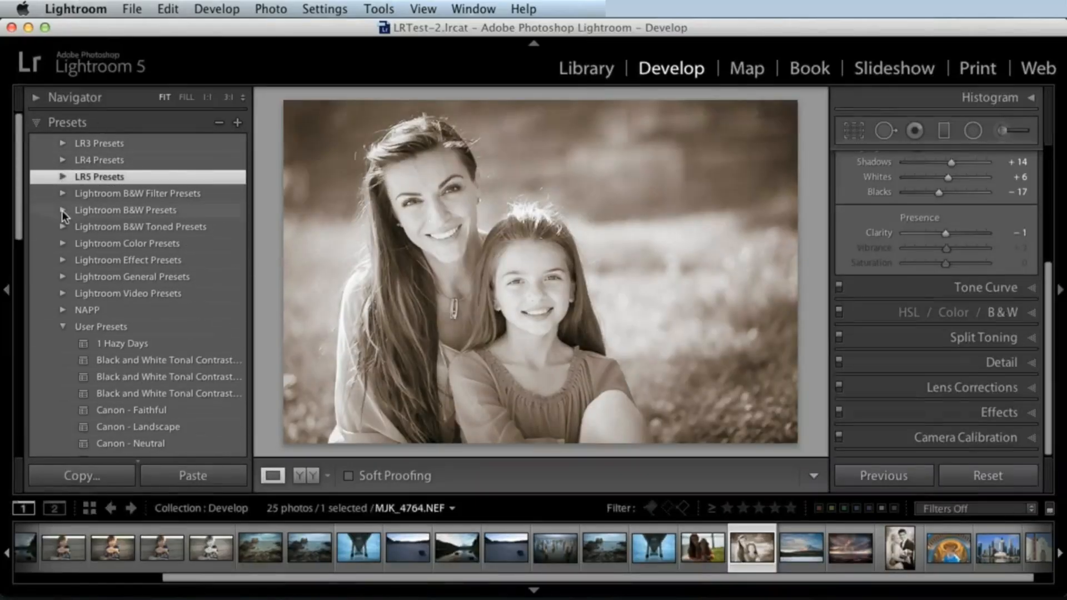
click(63, 326)
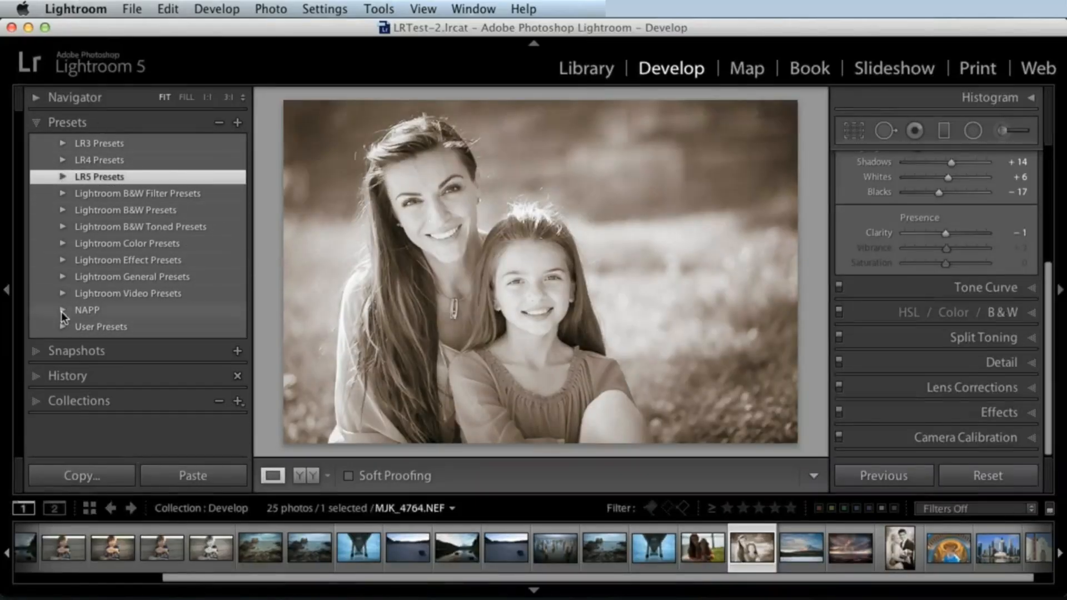
click(62, 176)
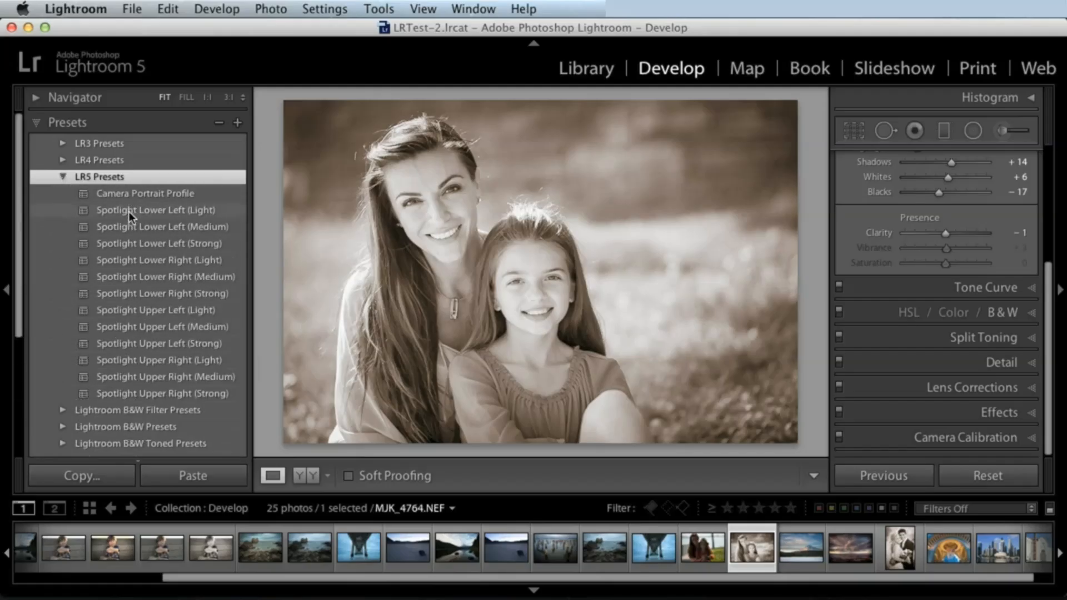
Look over the Export and Import options for the Spotlight Lower Left (Light) preset
right_click(129, 211)
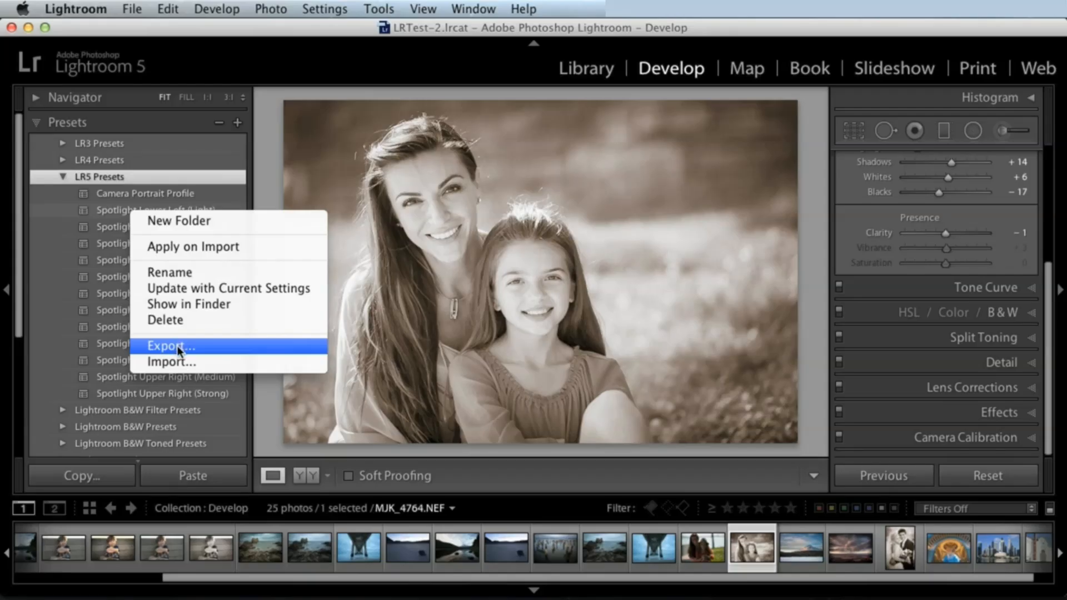
click(19, 207)
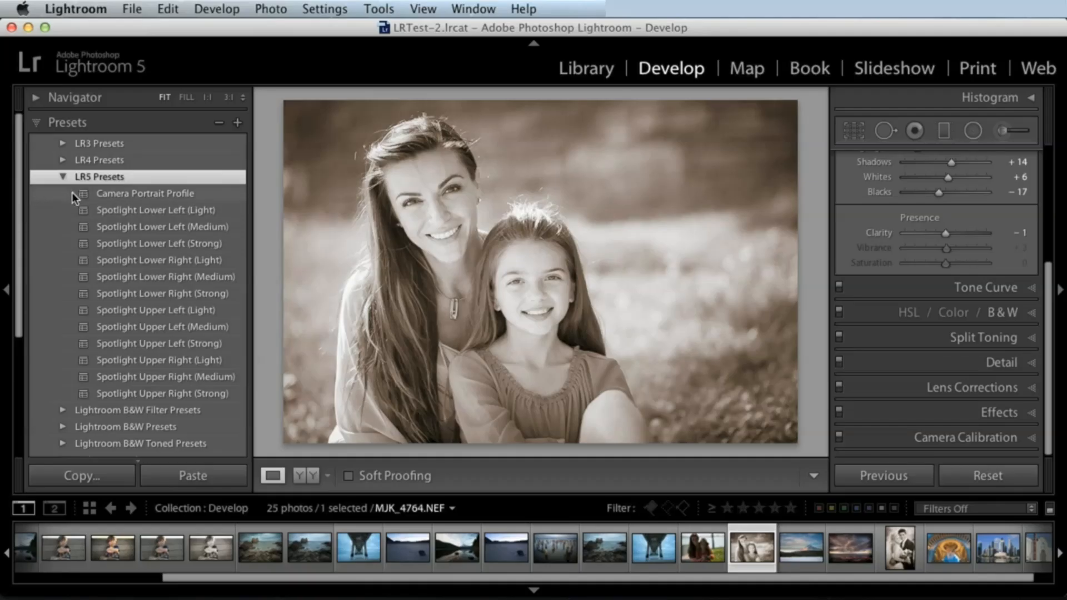
right_click(128, 214)
Deepen the portrait's post-crop vignette by setting its Amount to -40
click(998, 412)
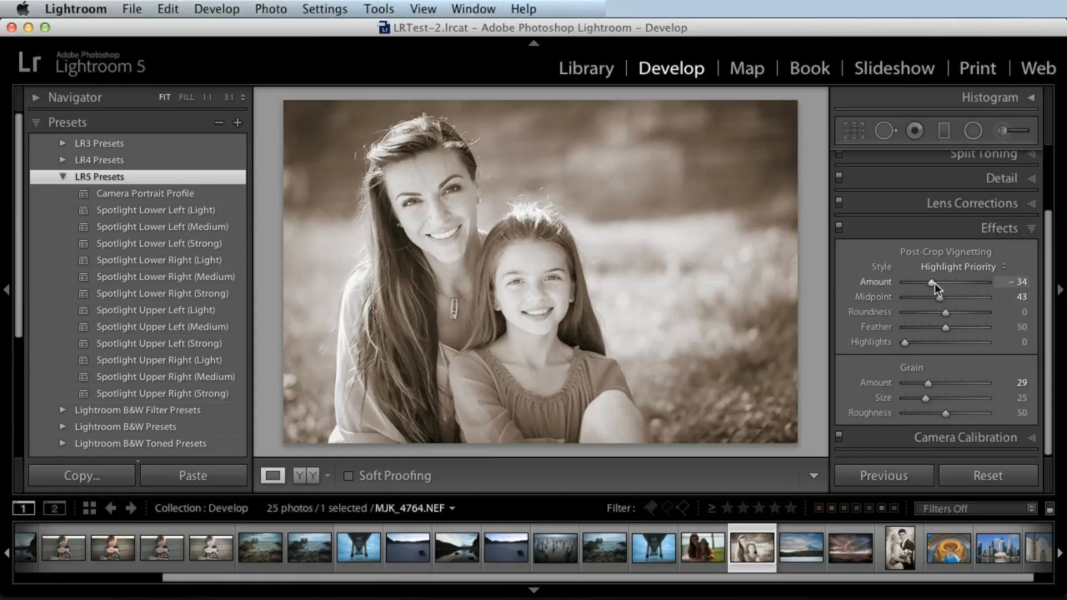
drag(934, 282, 933, 283)
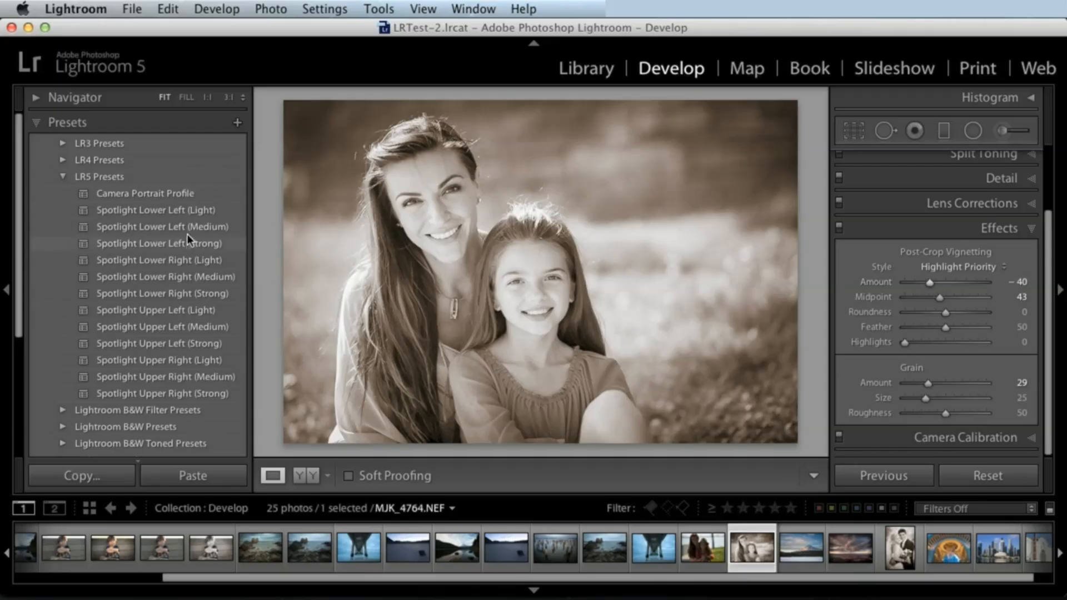
Expand the Navigator preview and the Lightroom B&W Filter Presets folder to view its presets
click(93, 102)
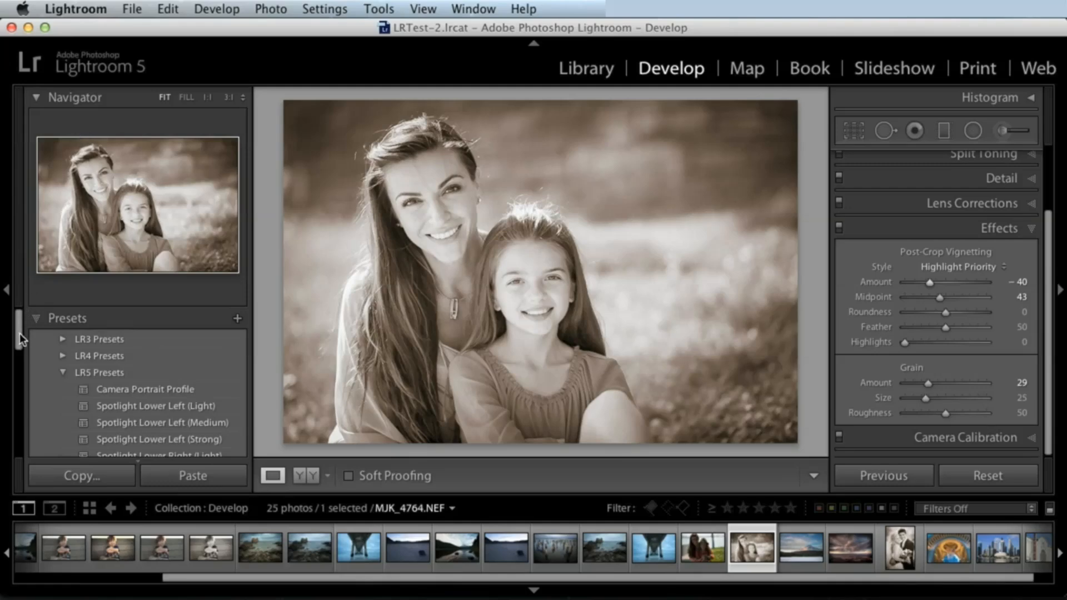
drag(19, 332, 23, 351)
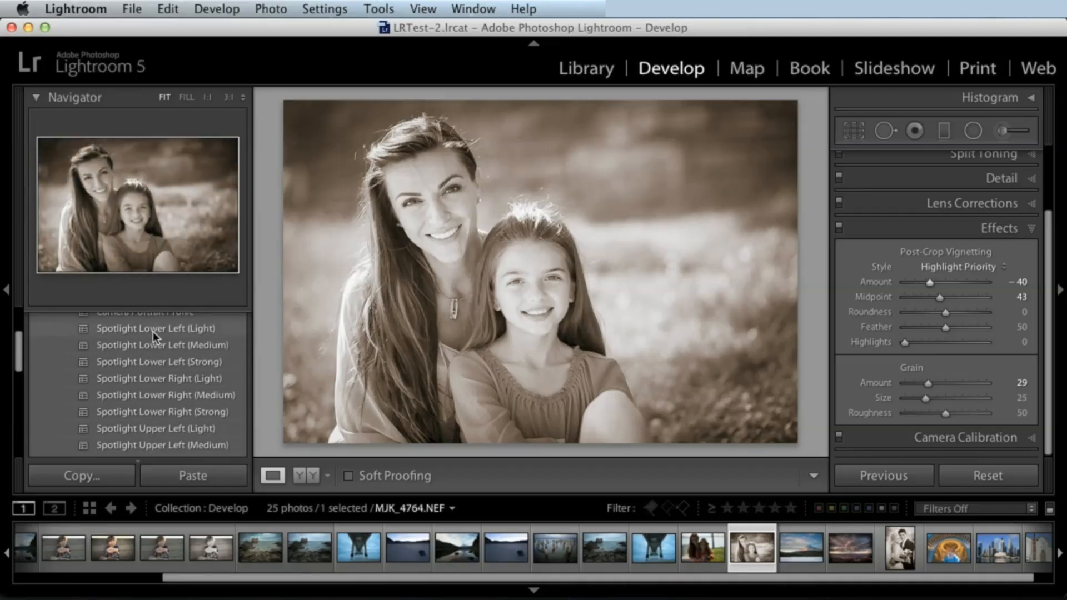
drag(15, 350, 21, 379)
click(60, 365)
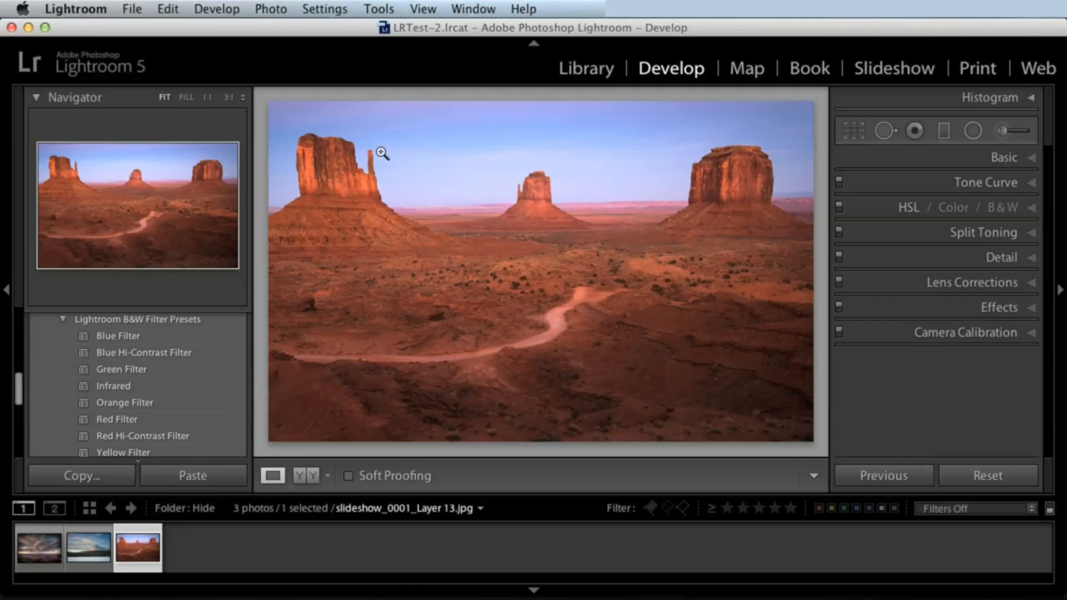
At 1:1, heal the uppermost dust spot in the desert sky with a size 47 spot removal brush and adjust its sample source
click(400, 114)
drag(432, 131, 440, 243)
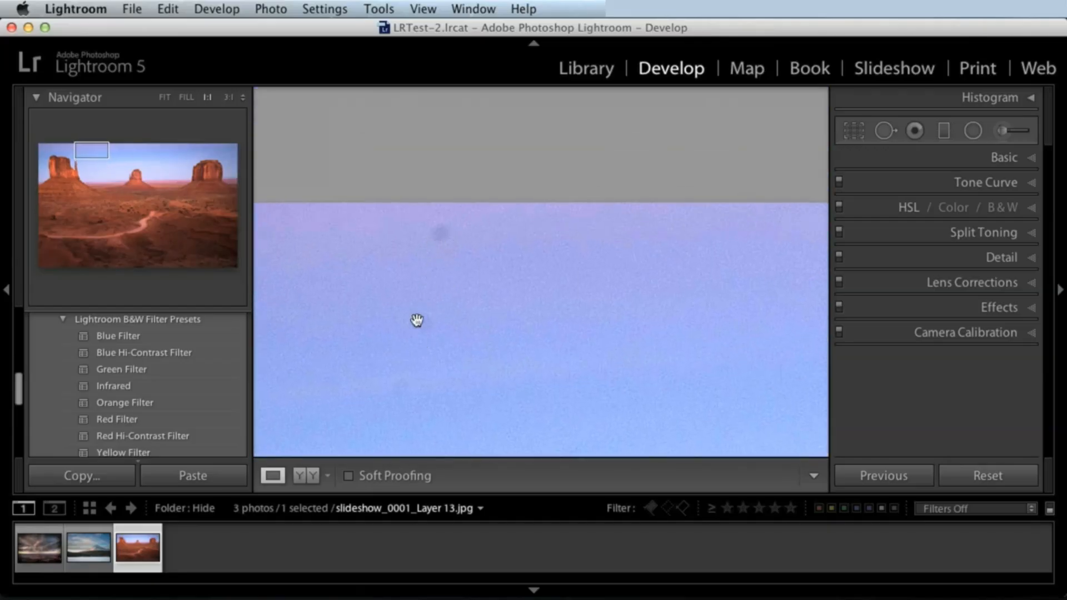
drag(405, 291, 386, 177)
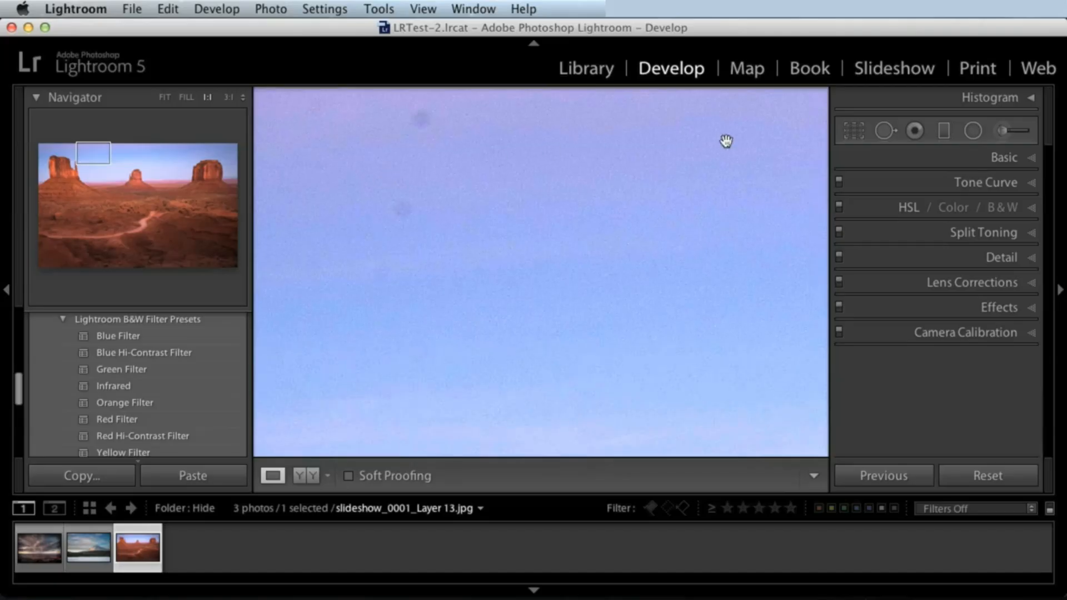
click(883, 133)
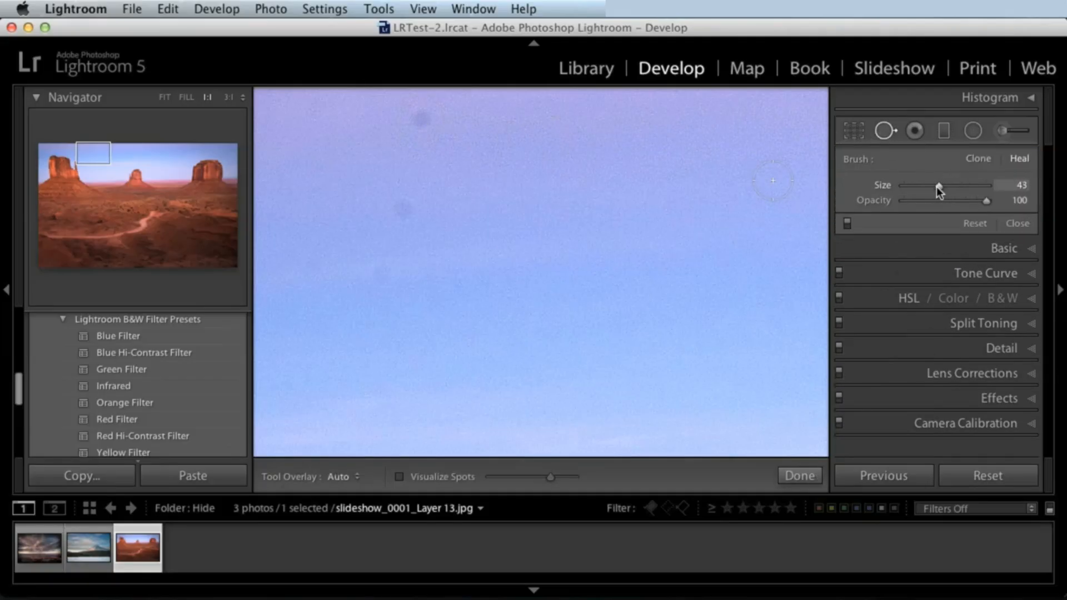
drag(936, 187, 941, 186)
click(420, 119)
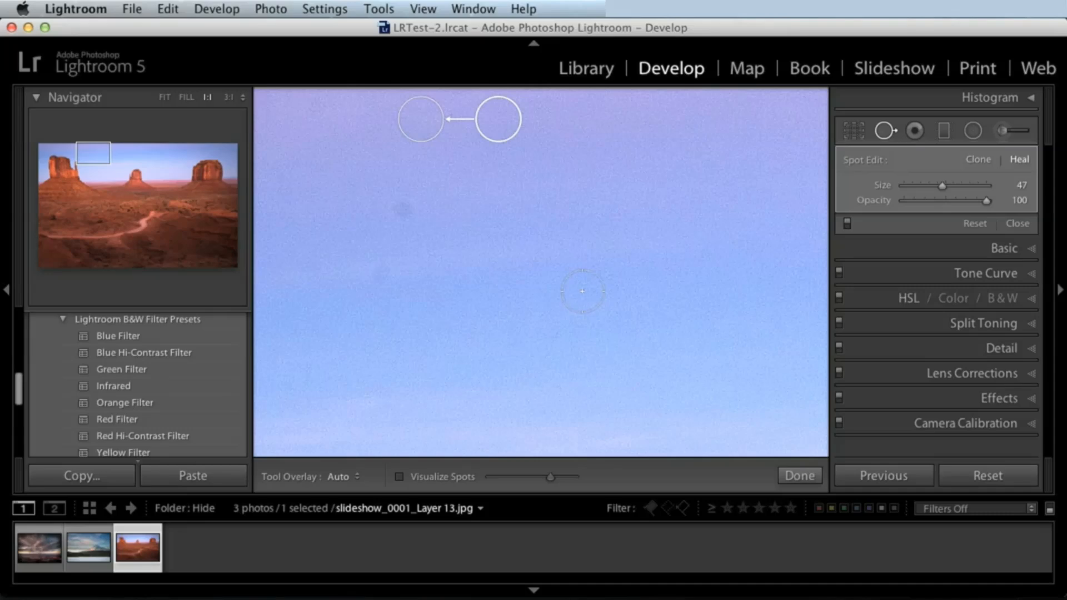
mouse_move(498, 109)
mouse_down()
mouse_move(476, 136)
mouse_move(484, 114)
mouse_up()
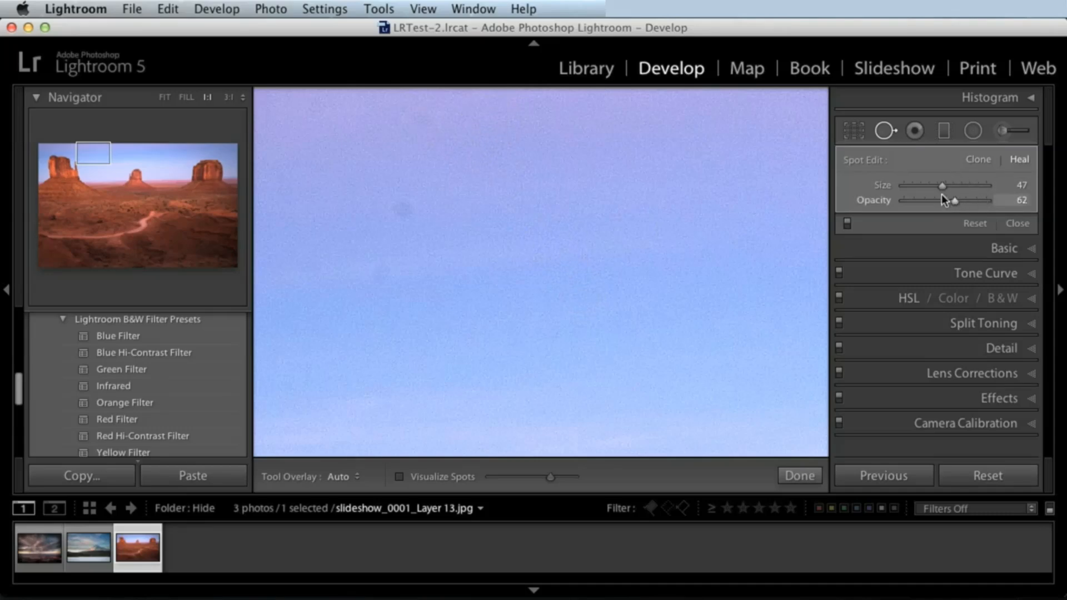
Try a lower opacity and Clone mode on the spot edit, restoring it to Heal at opacity 100
double_click(958, 197)
click(979, 161)
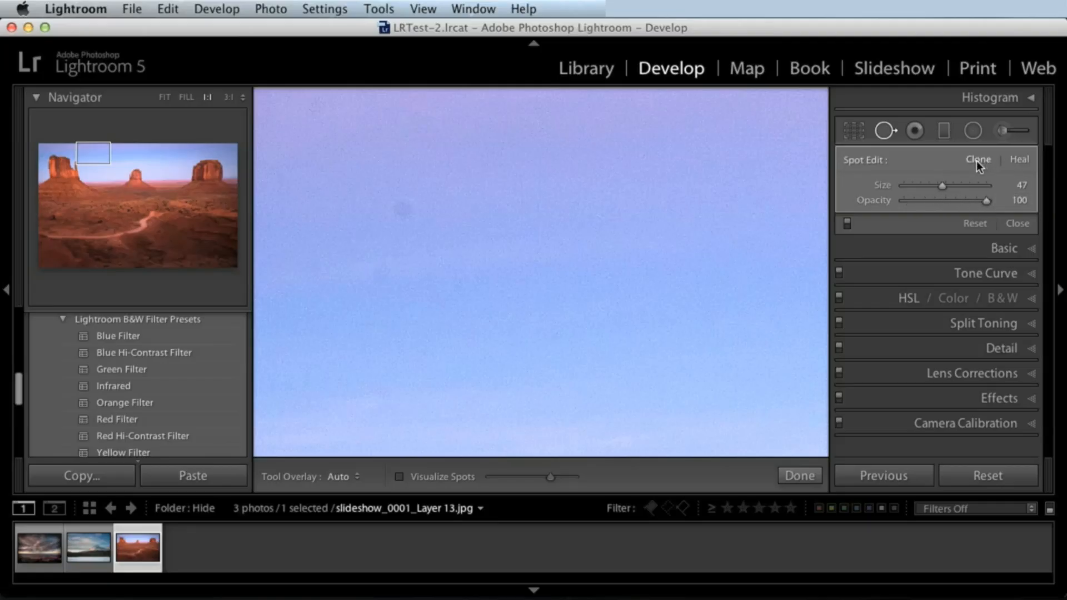
click(1020, 163)
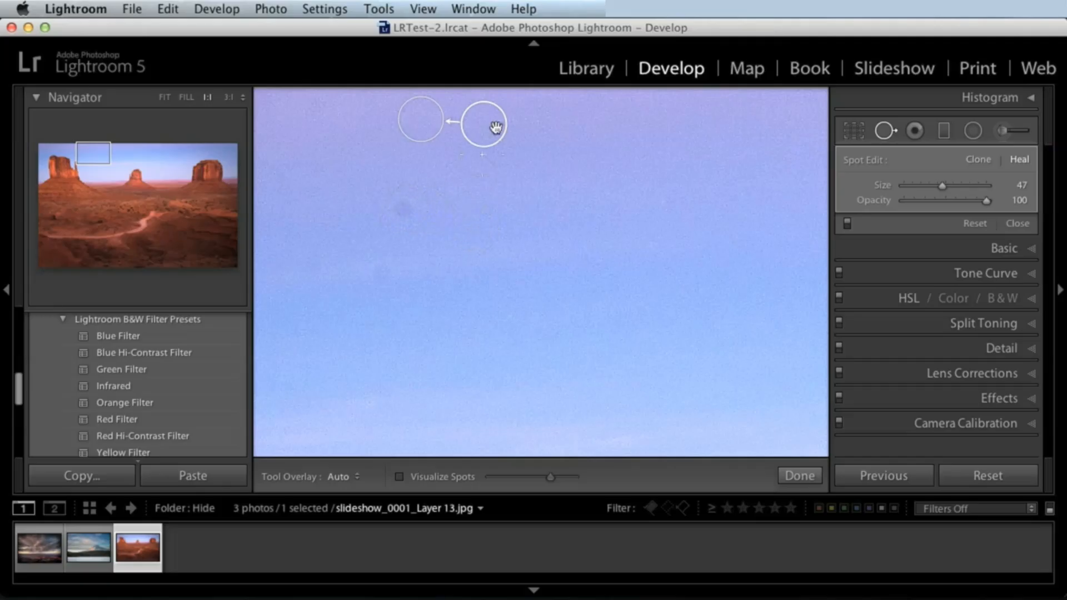
Fine-tune the healed spot's position, try a sample source lower in the sky, and bring the source back beside the spot
drag(421, 118, 418, 118)
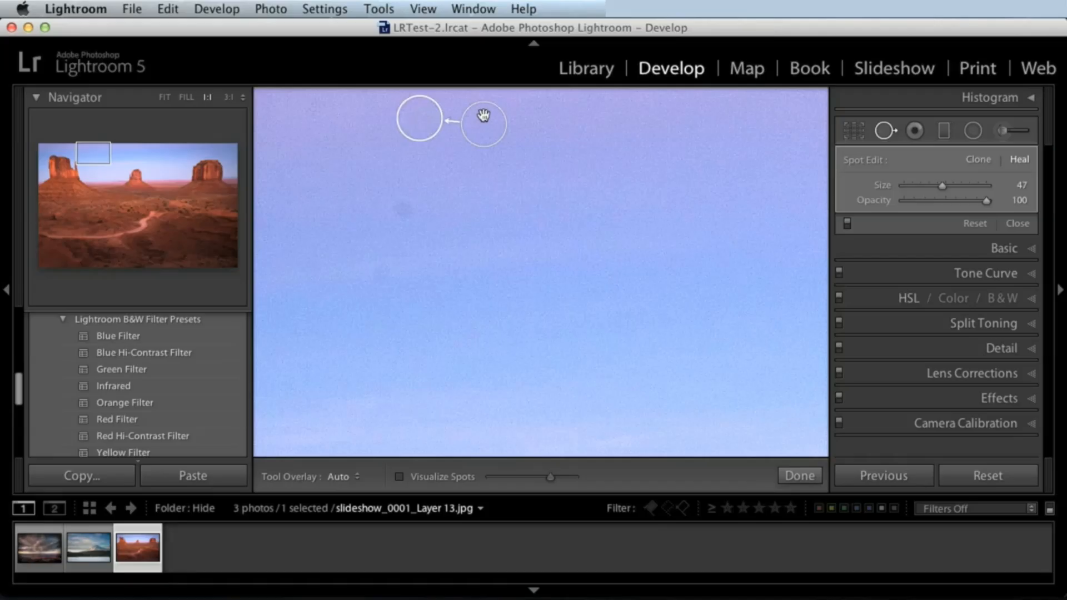
mouse_move(483, 114)
mouse_down()
mouse_move(474, 163)
mouse_move(351, 143)
mouse_move(439, 187)
mouse_move(474, 190)
mouse_move(505, 126)
mouse_move(358, 160)
mouse_move(478, 157)
mouse_move(463, 123)
mouse_move(481, 117)
mouse_up()
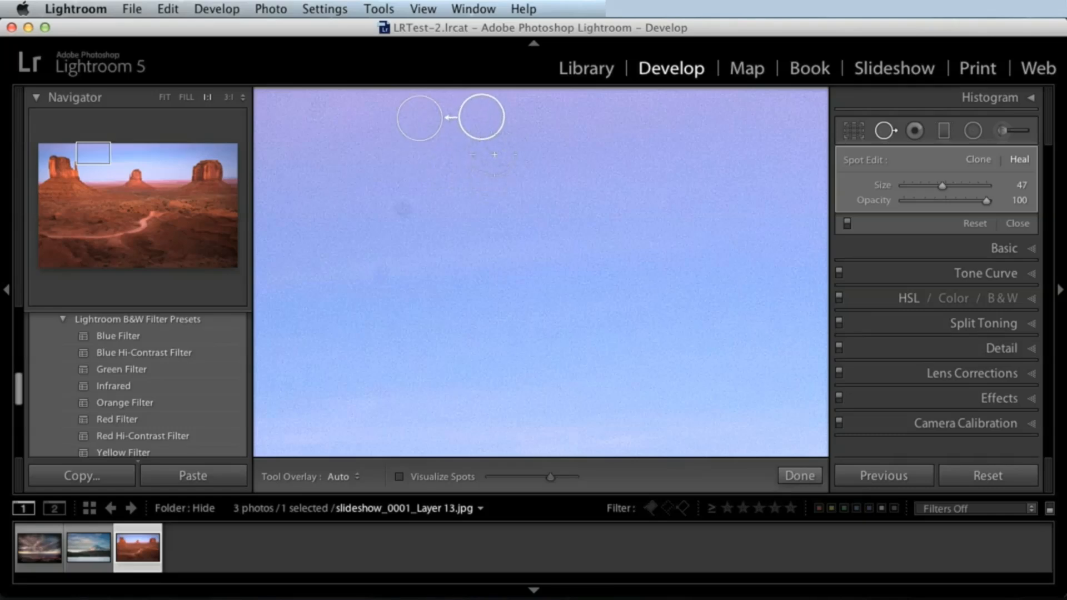
mouse_move(482, 117)
mouse_down()
mouse_move(498, 200)
mouse_move(597, 356)
mouse_move(587, 331)
mouse_move(587, 343)
mouse_up()
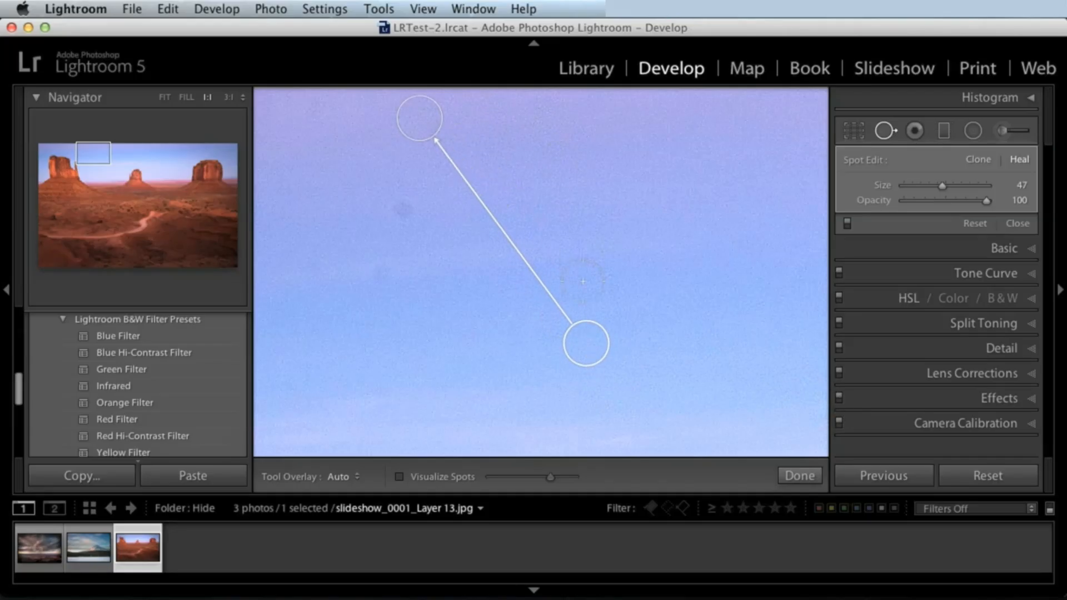
mouse_move(583, 282)
mouse_down()
mouse_move(541, 190)
mouse_move(489, 111)
mouse_move(475, 117)
mouse_up()
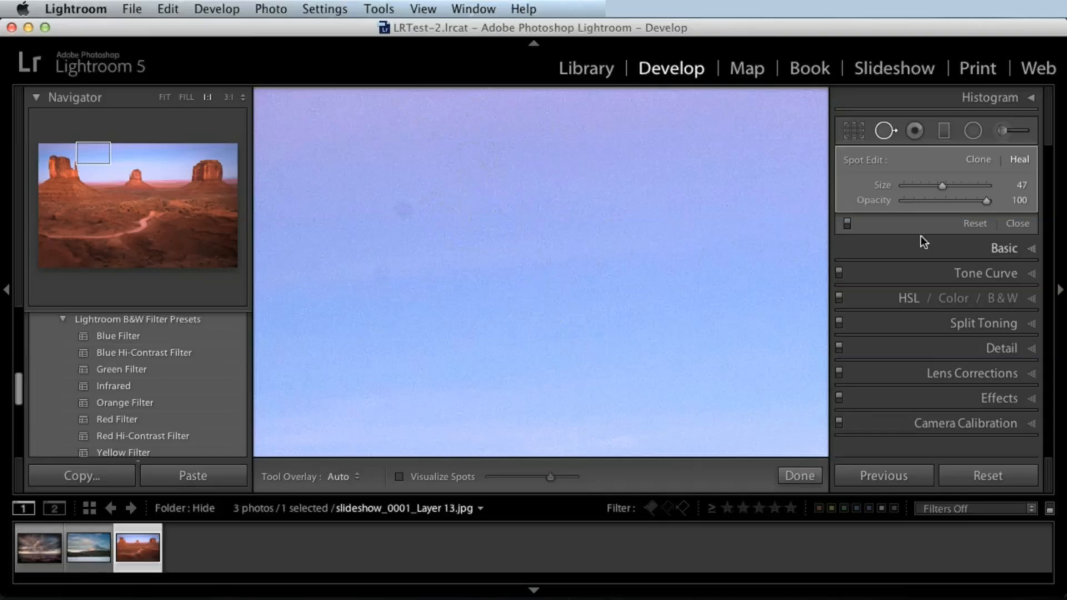
Fit the whole desert photo in view and turn on Visualize Spots to reveal remaining dust
key(z)
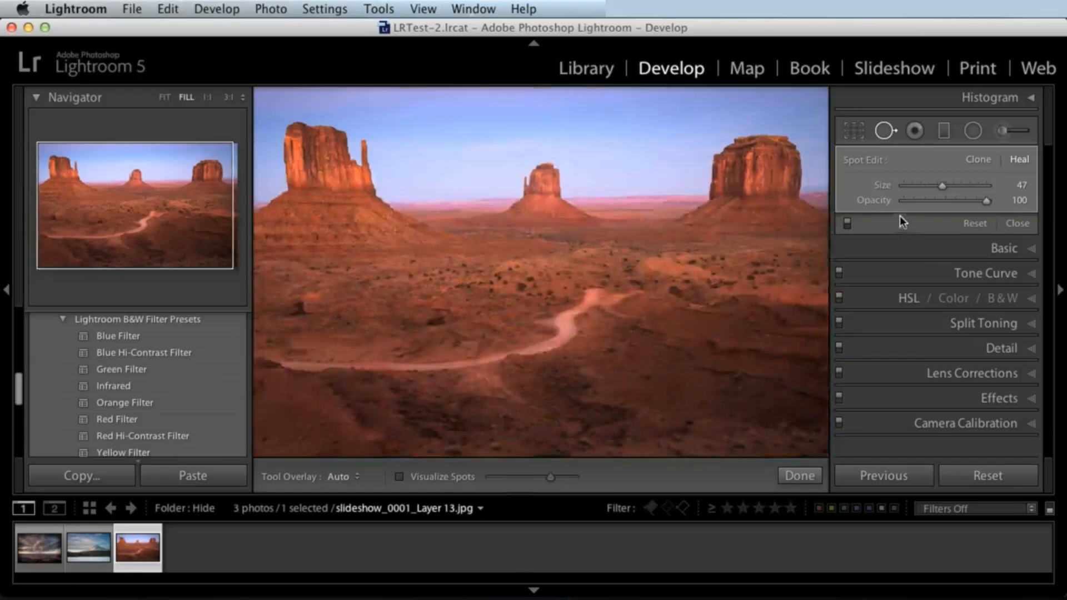
key(super+minus)
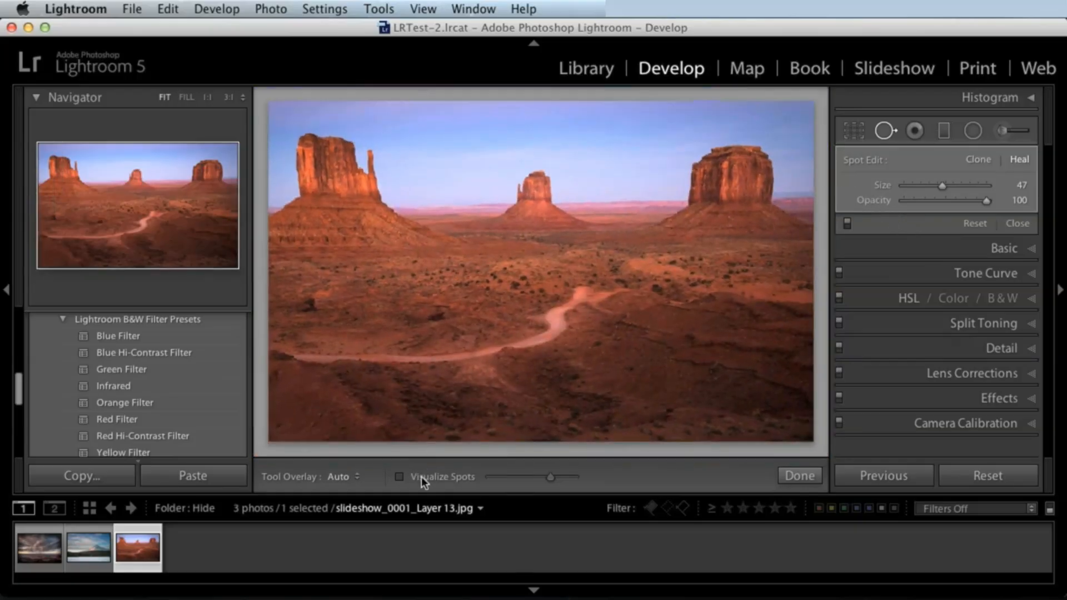
click(399, 477)
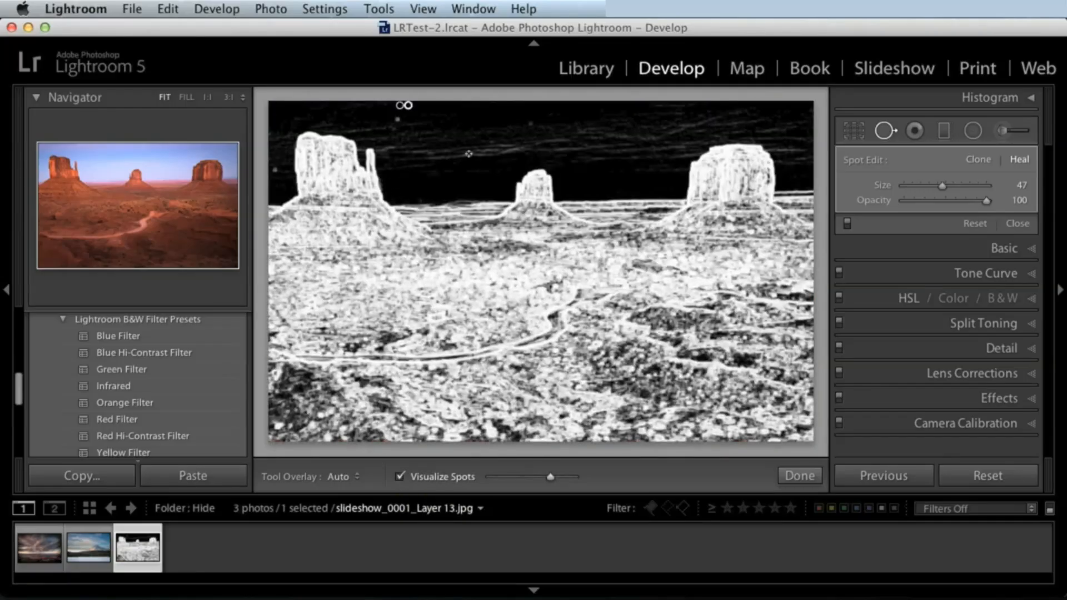
click(399, 477)
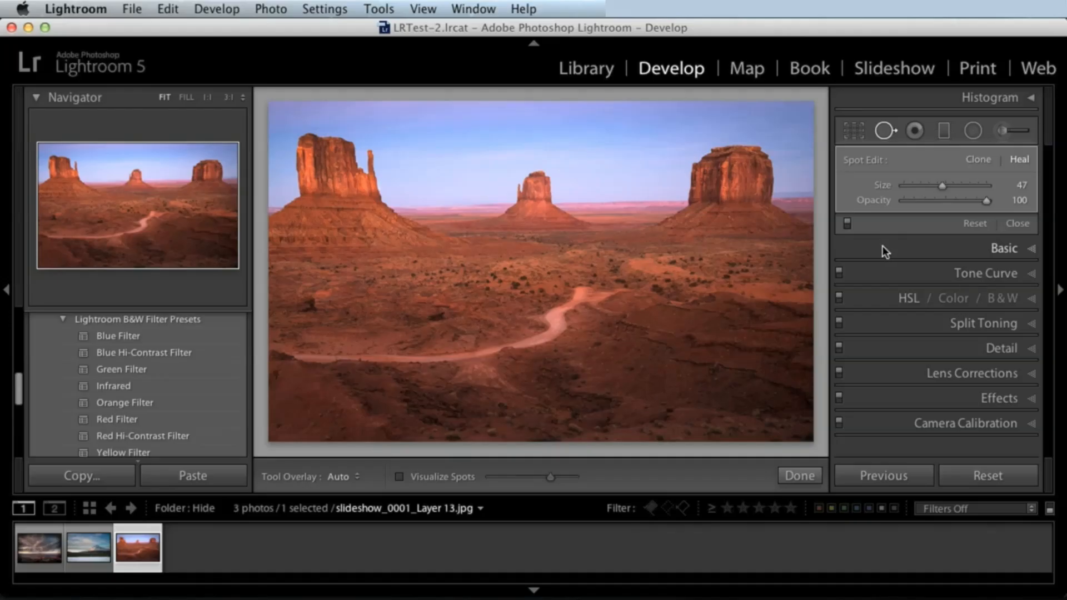
click(400, 477)
mouse_move(550, 476)
mouse_down()
mouse_move(533, 478)
mouse_move(557, 471)
mouse_move(525, 478)
mouse_move(551, 474)
mouse_up()
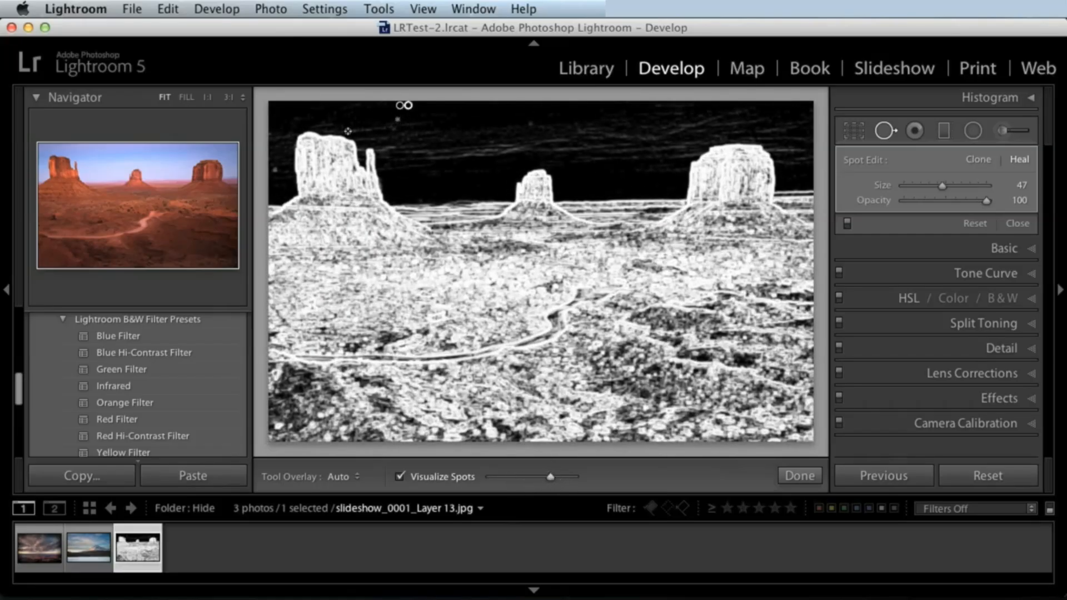
Heal the three remaining dust spots in the sky, using sizes 75 and 68
key(super+=)
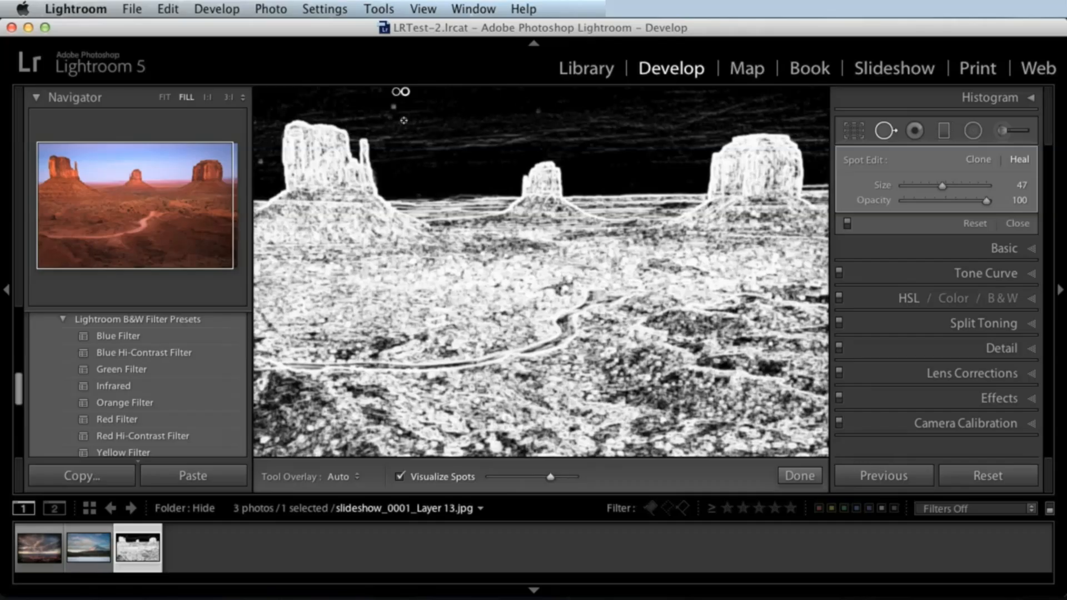
scroll(404, 116, up, 5)
click(393, 106)
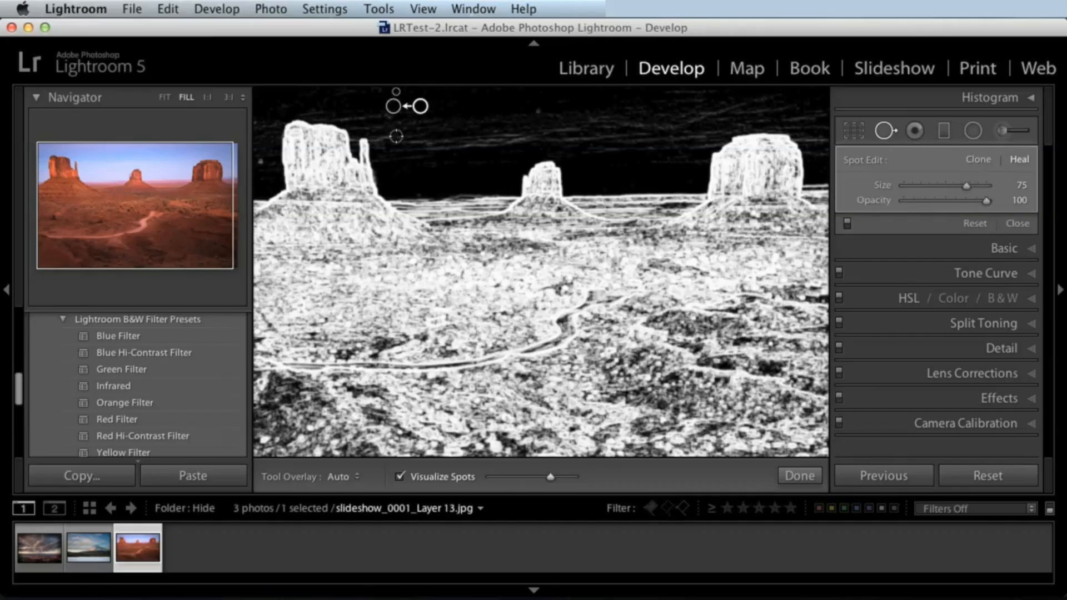
click(260, 162)
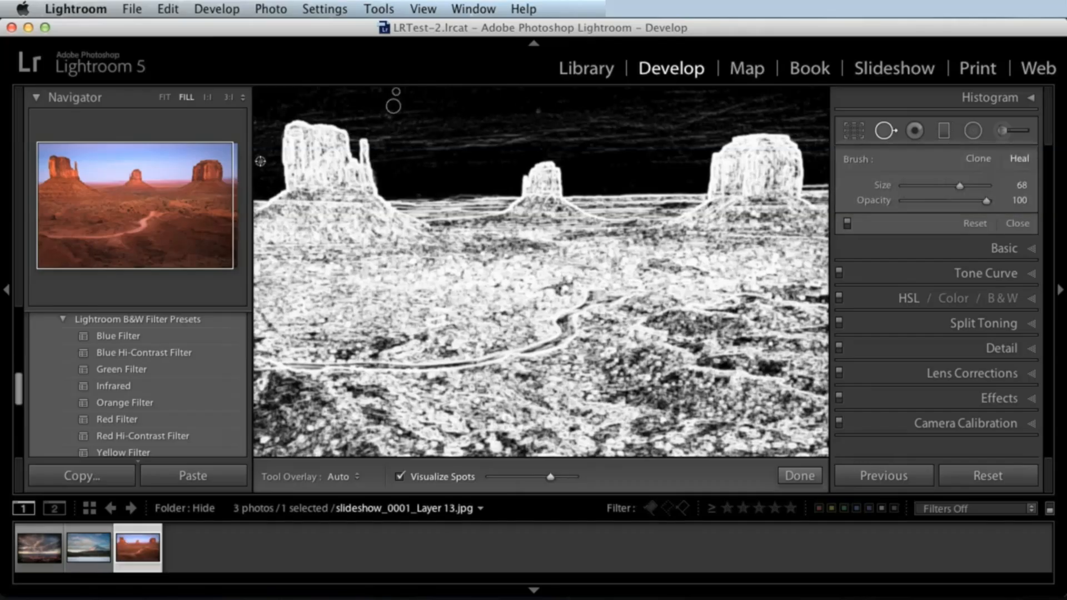
click(538, 112)
drag(680, 136, 457, 225)
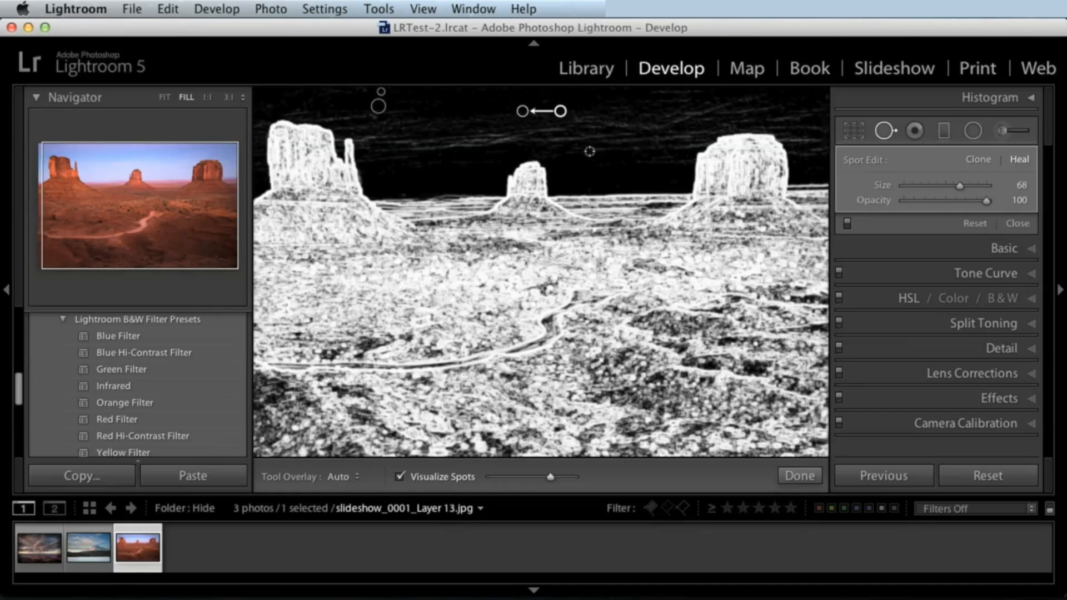
Leave and reopen Spot Removal, check the cleaned sky with and without Visualize Spots, and finish the spot edits
click(1017, 224)
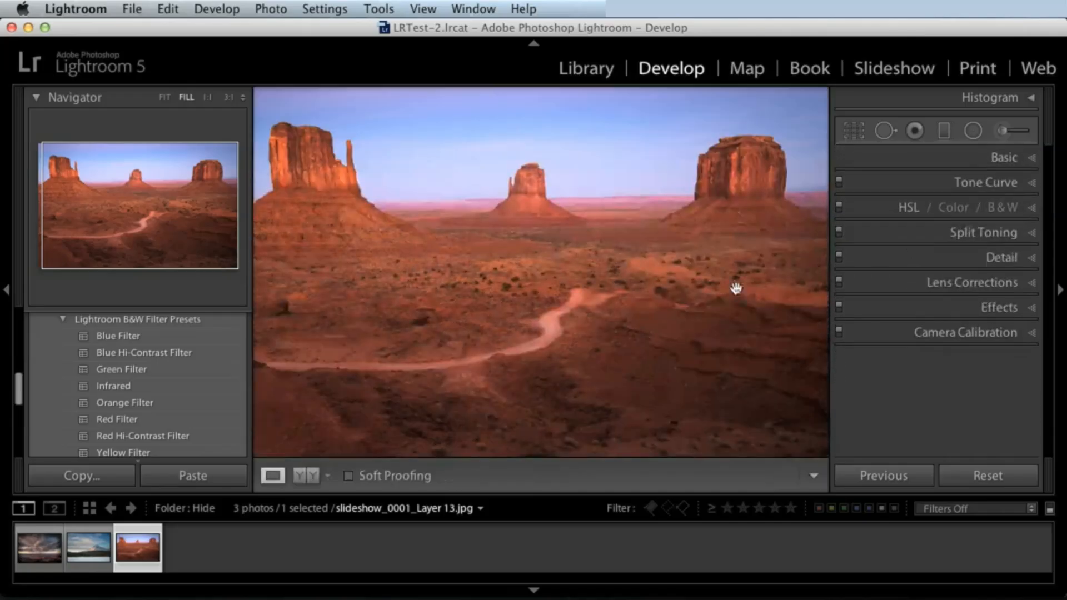
click(885, 131)
click(421, 477)
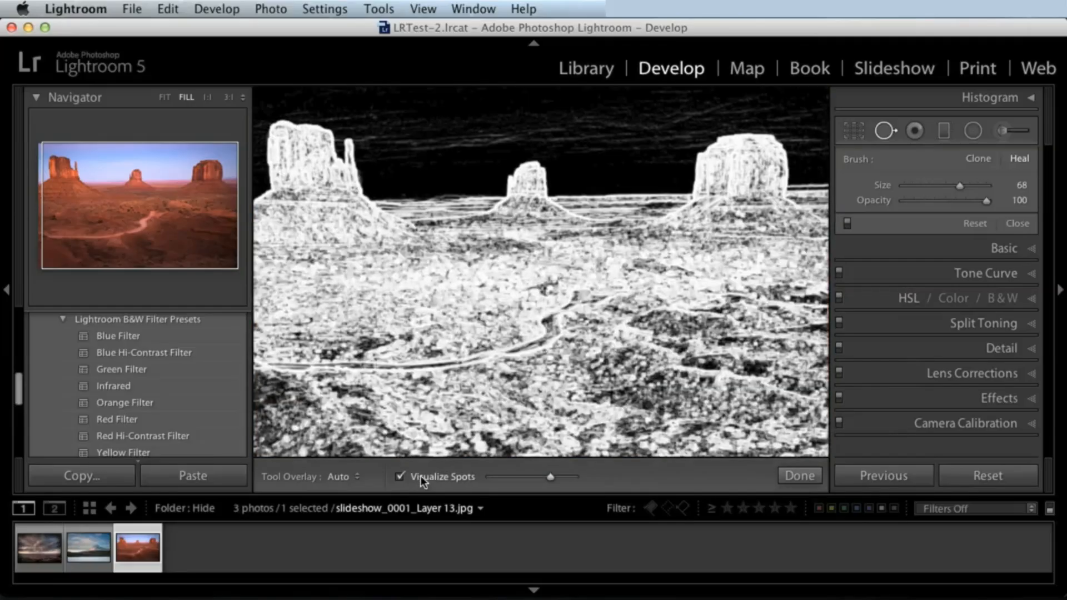
click(422, 478)
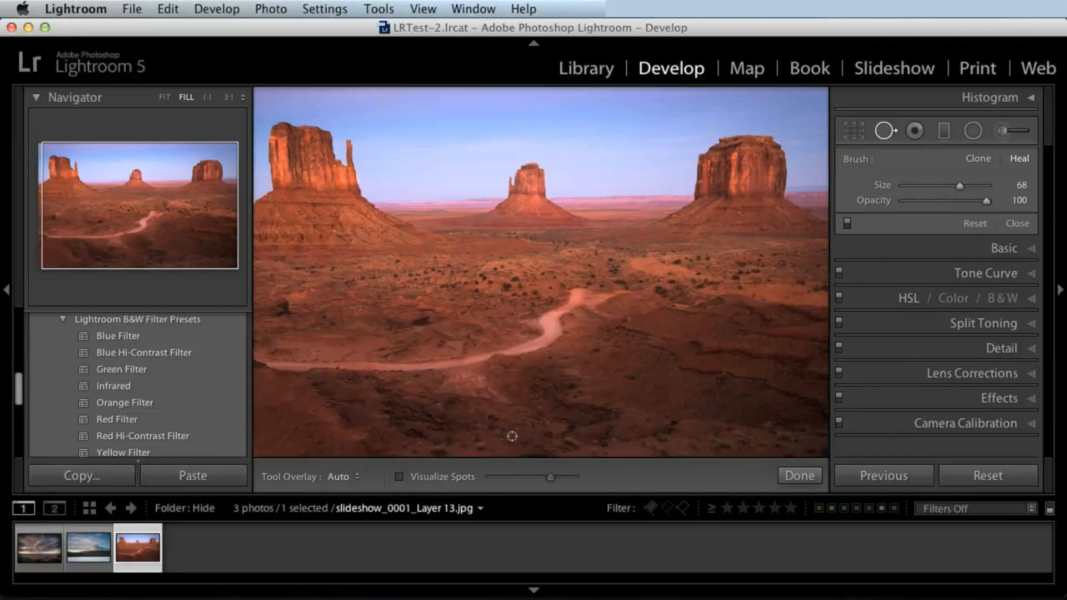
click(794, 476)
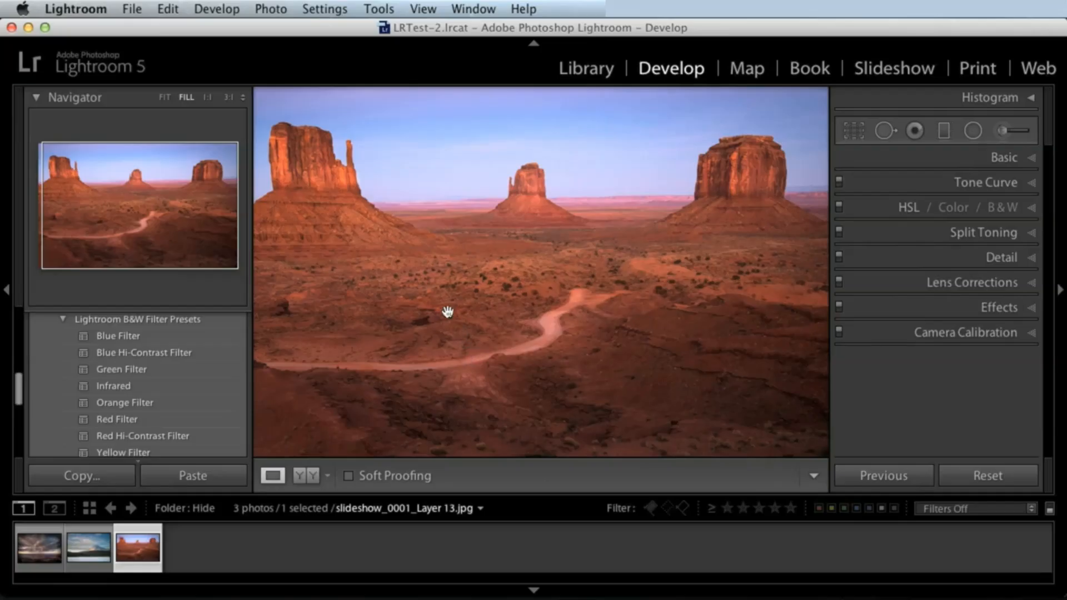
Fit the photo in view, reactivate Spot Removal, and switch to the snowy mountain photo _MK31811-Edit-Edit.jpg
key(z)
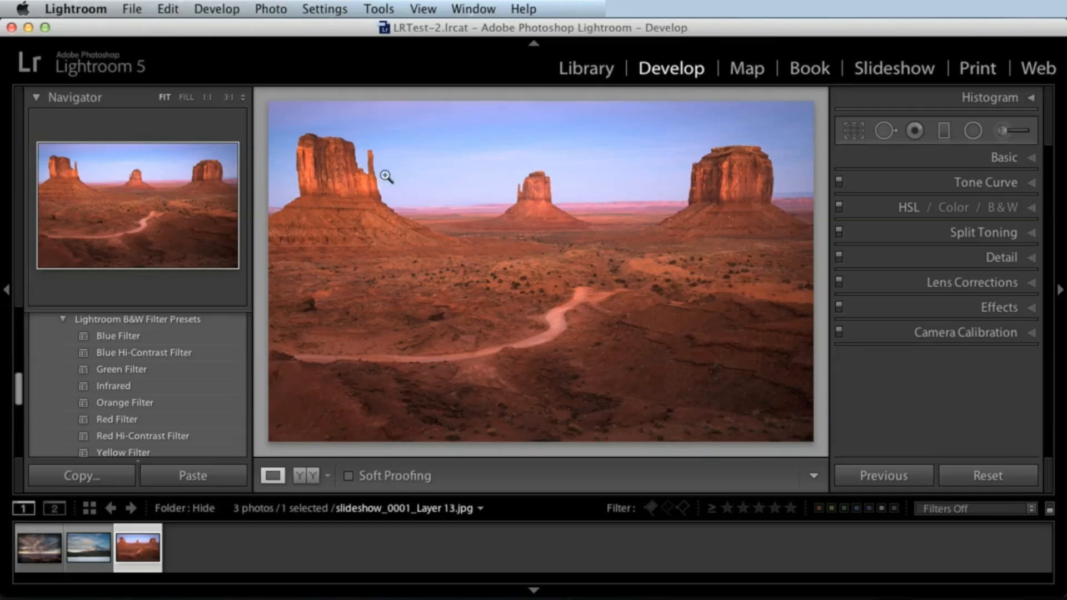
click(884, 130)
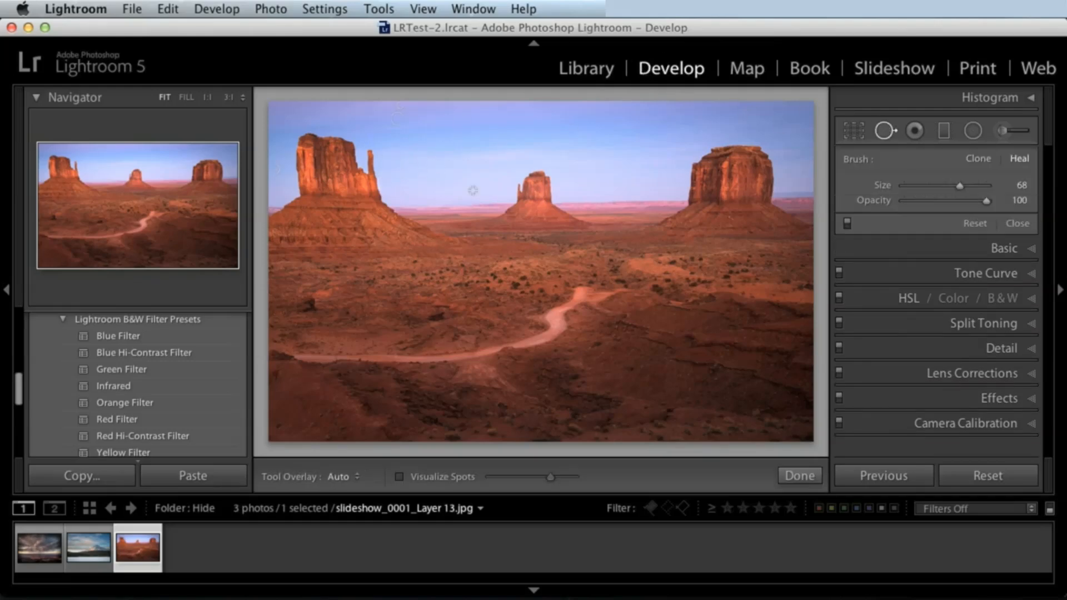
click(88, 545)
click(136, 542)
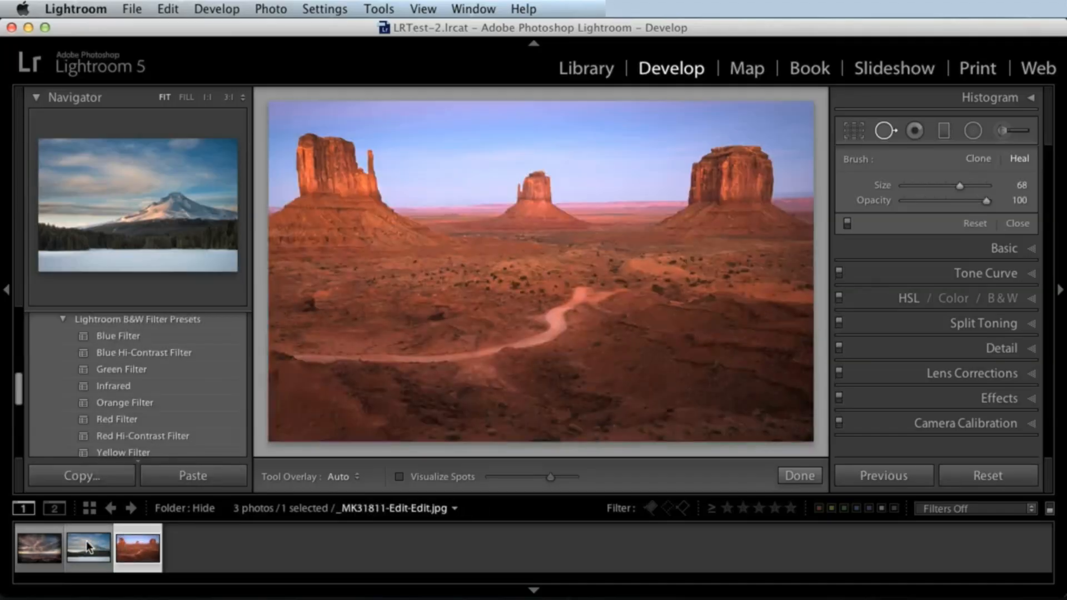
click(85, 544)
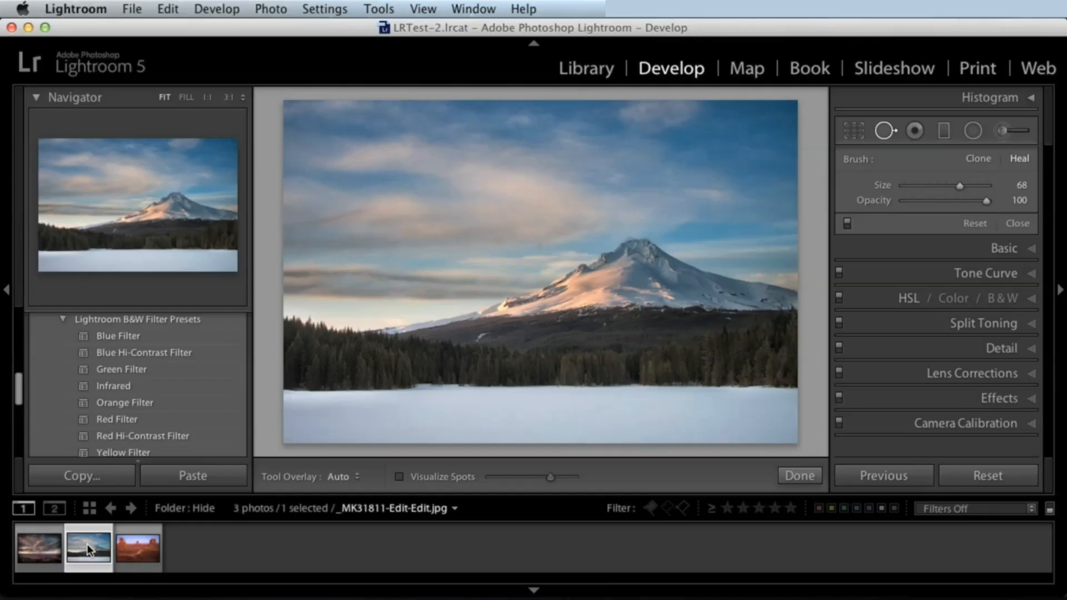
Select the desert and snowy mountain photos together, review the Synchronize Settings options including Spot Removal, and cancel without syncing
click(133, 539)
super+click(91, 547)
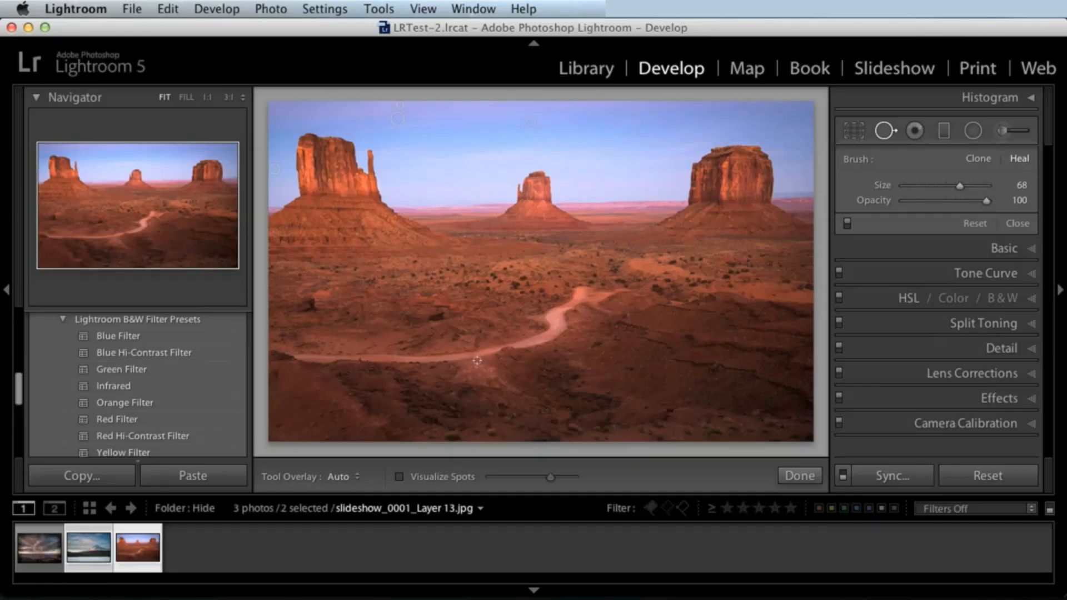
click(899, 474)
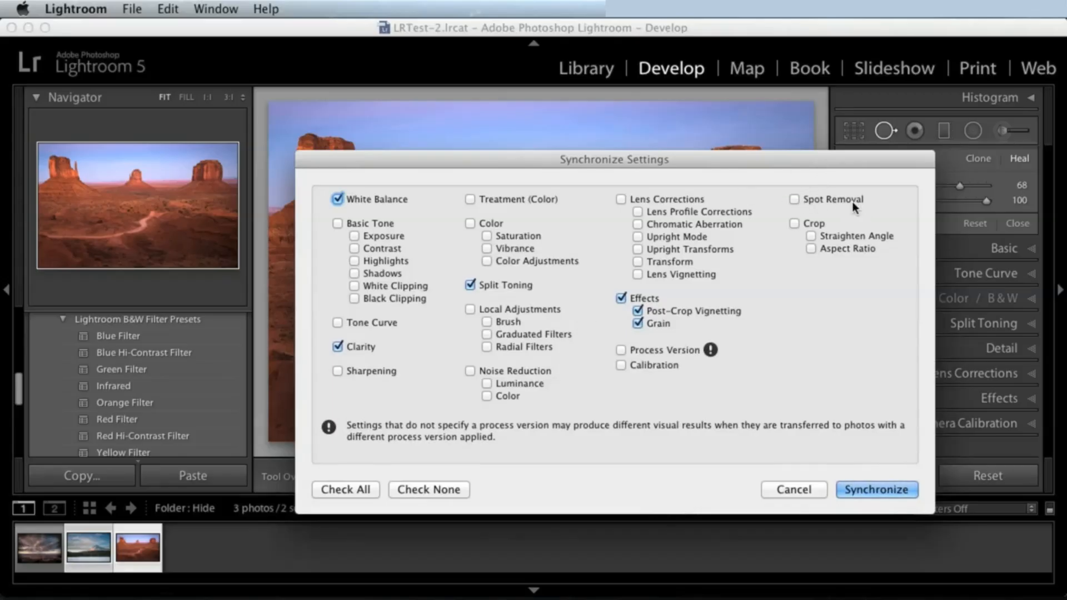
click(782, 487)
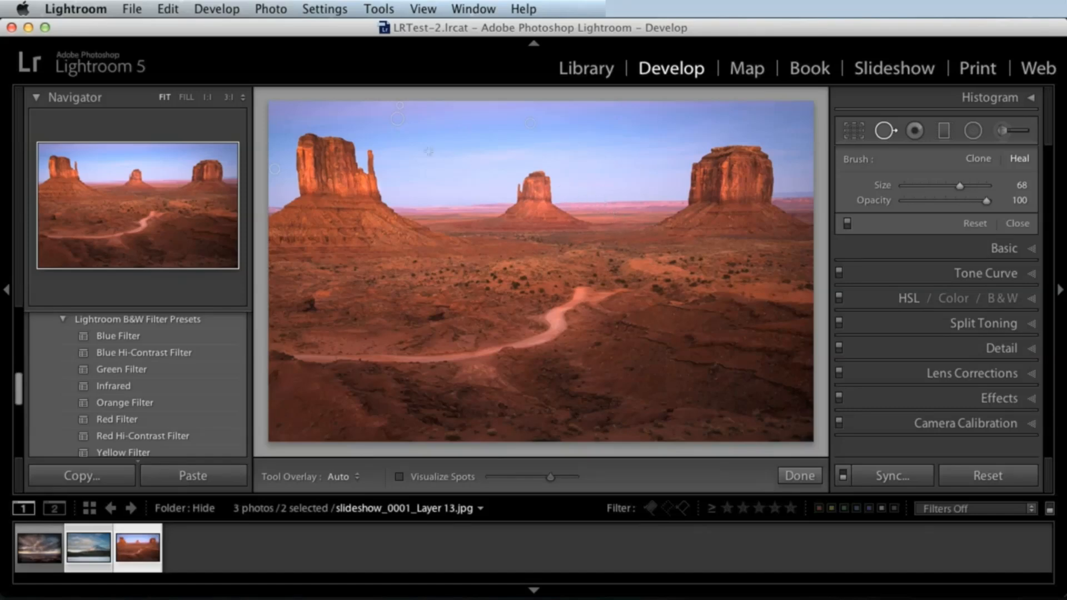
click(889, 474)
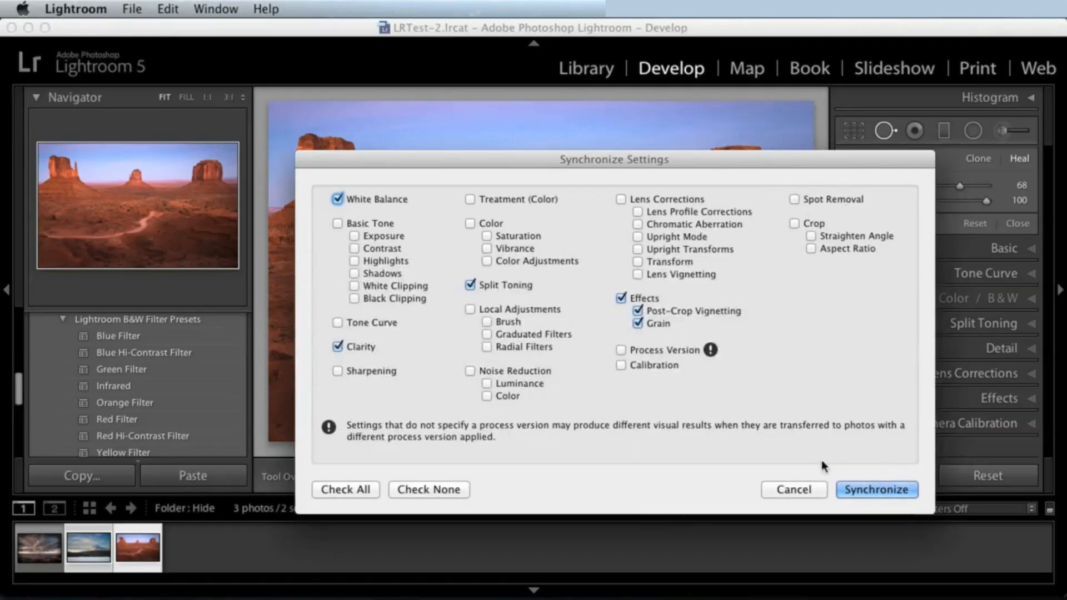
click(795, 489)
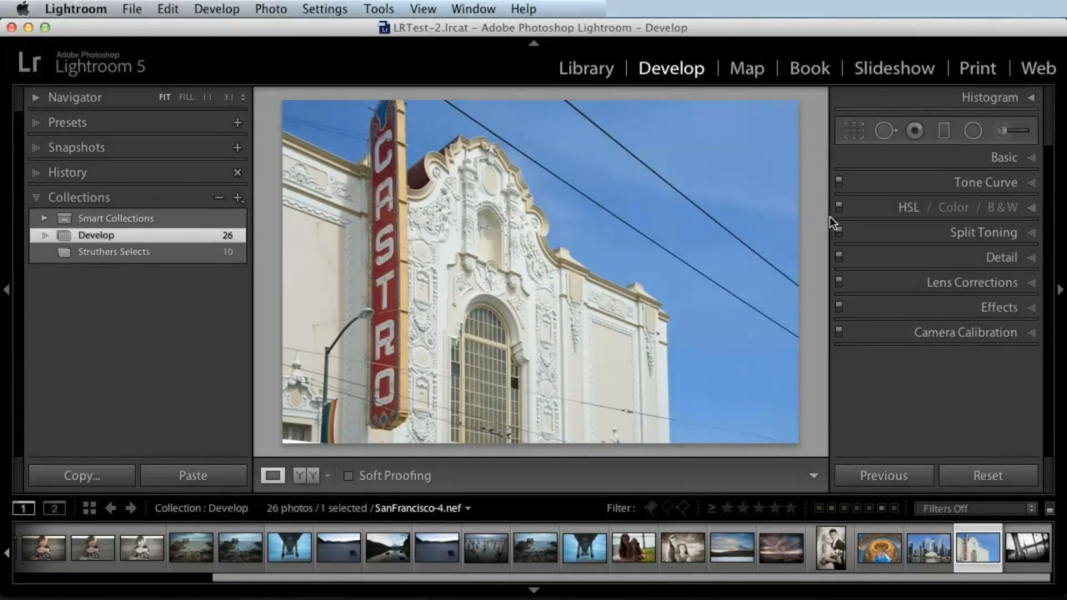
Try healing the upper power line in SanFrancisco-4.nef with a size 72 Spot Removal stroke, reposition its source, and reset the spot edits
click(885, 130)
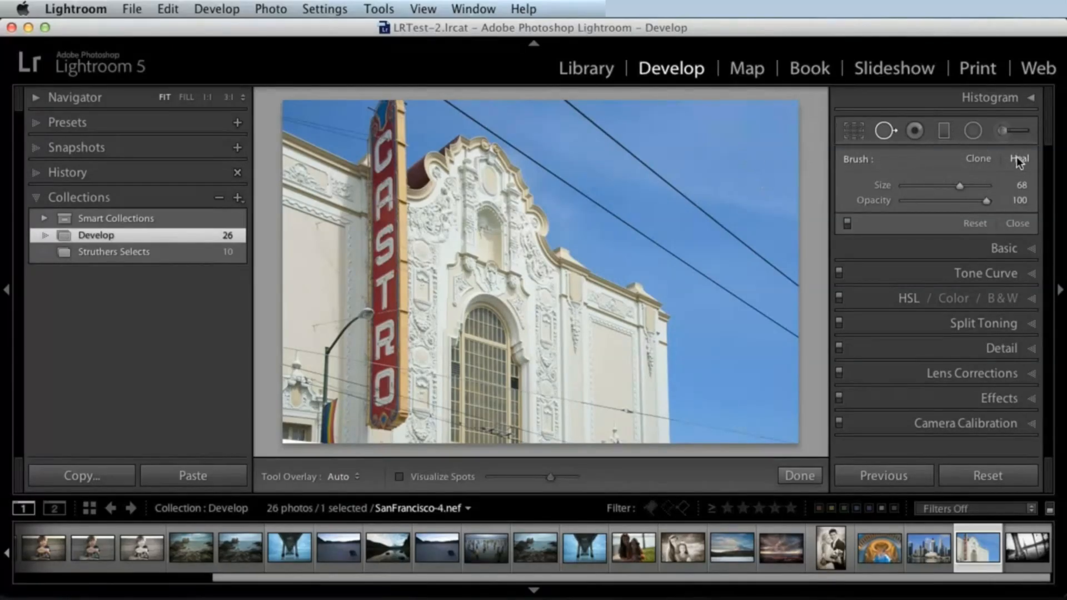
key(])
drag(564, 99, 802, 287)
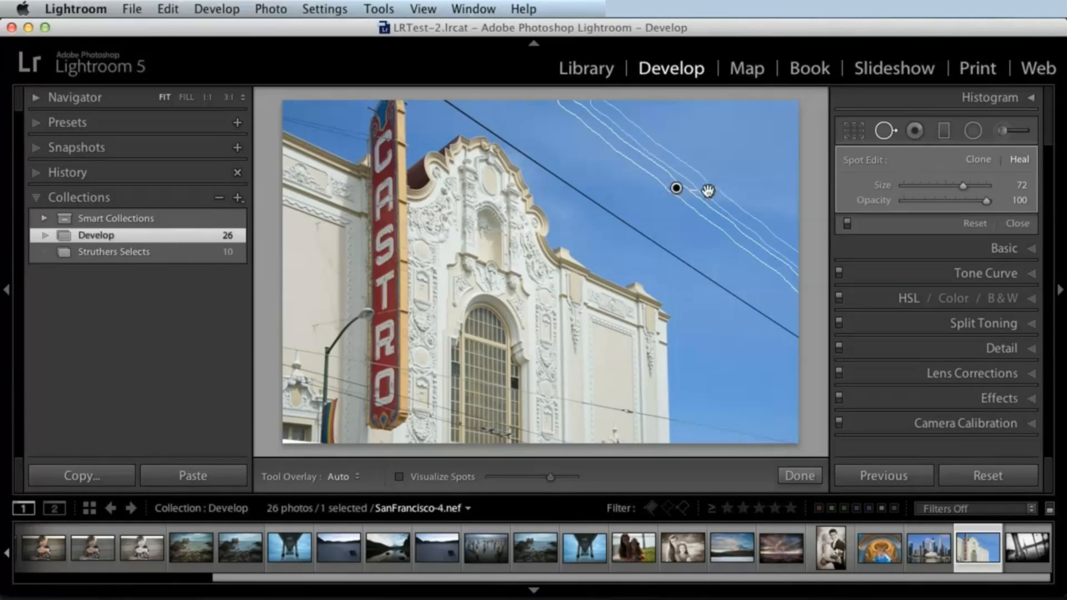
mouse_move(709, 190)
mouse_down()
mouse_move(720, 174)
mouse_move(712, 209)
mouse_up()
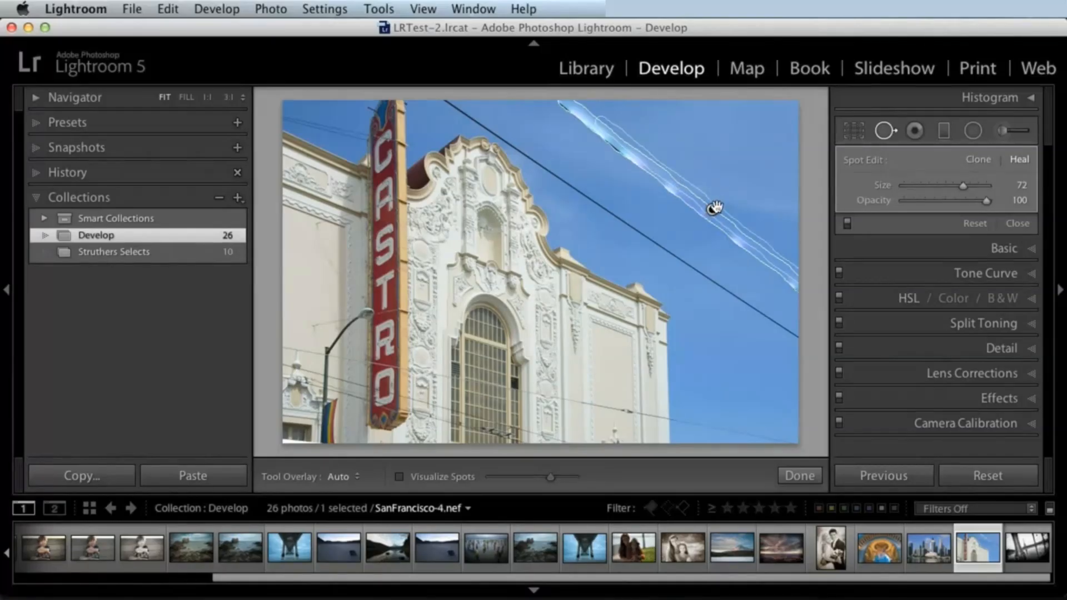
key(super+z)
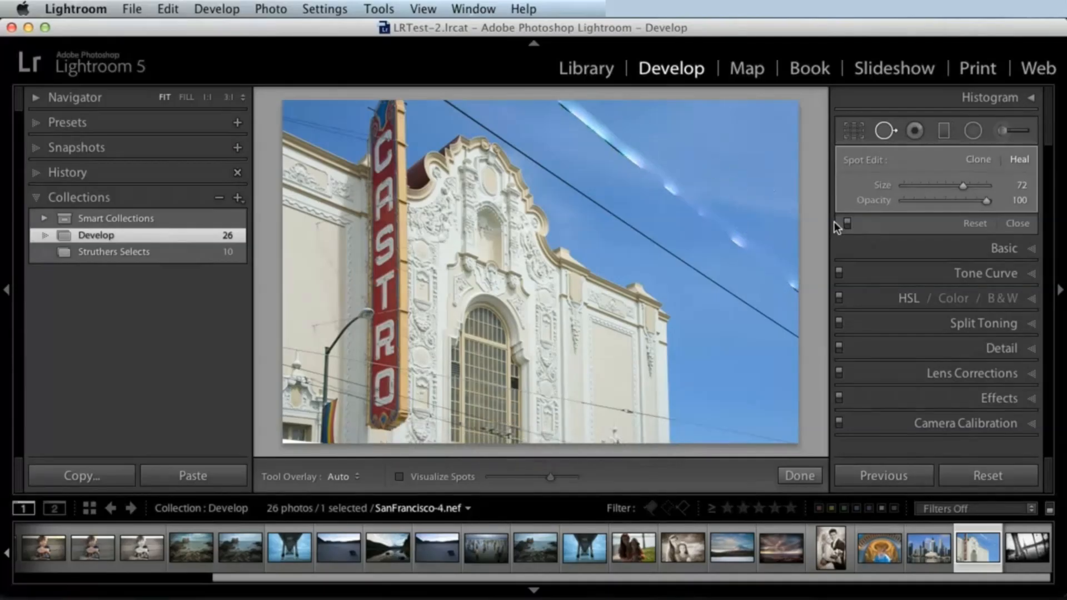
click(971, 223)
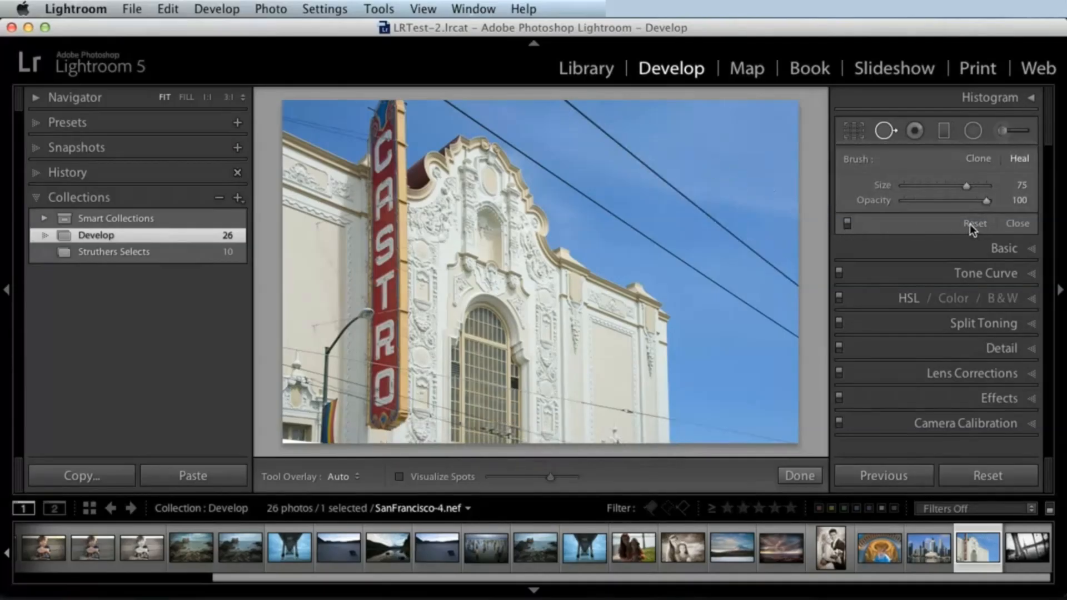
Heal the upper power line across the theater photo's sky with one size 72 stroke and try reduced opacities such as 54
drag(564, 99, 817, 288)
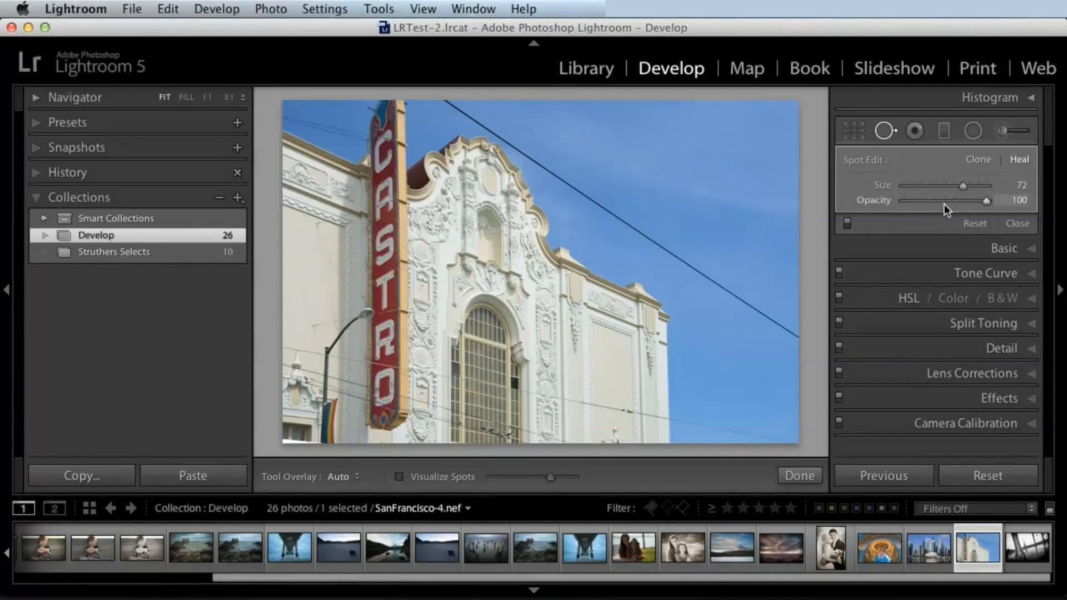
drag(943, 205, 949, 206)
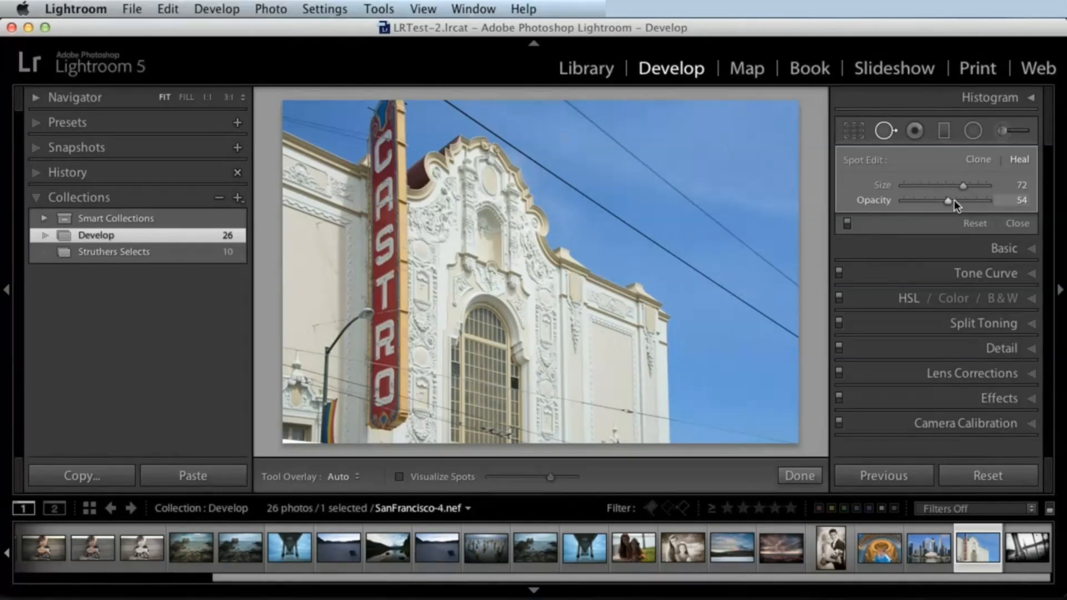
click(962, 202)
drag(966, 203, 973, 201)
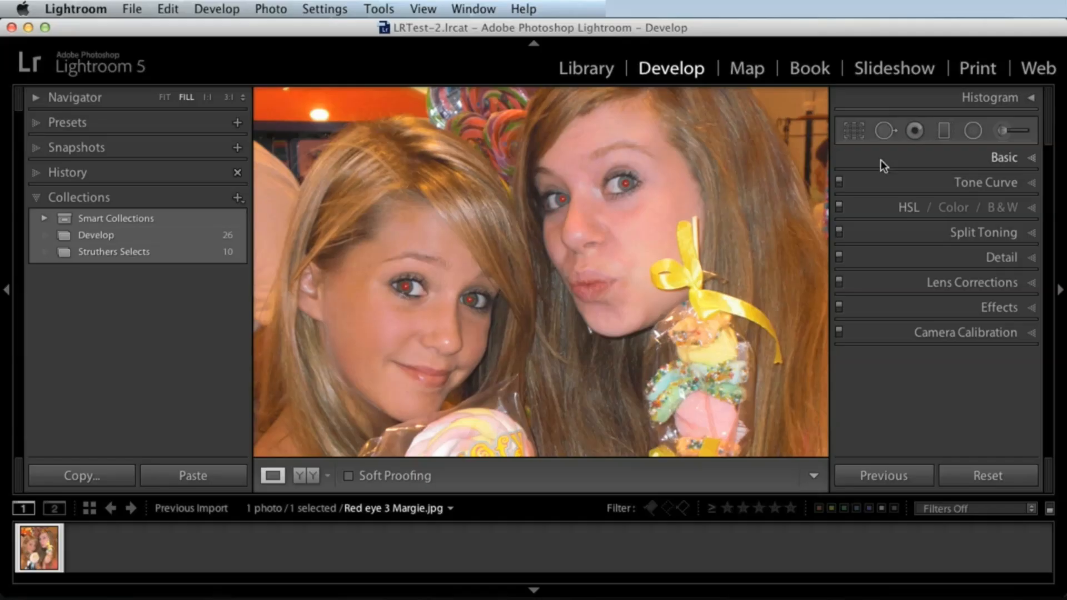
Try Red Eye Correction on both eyes of the girl at right, and close up at 1:1 on one eye of the other girl
click(914, 132)
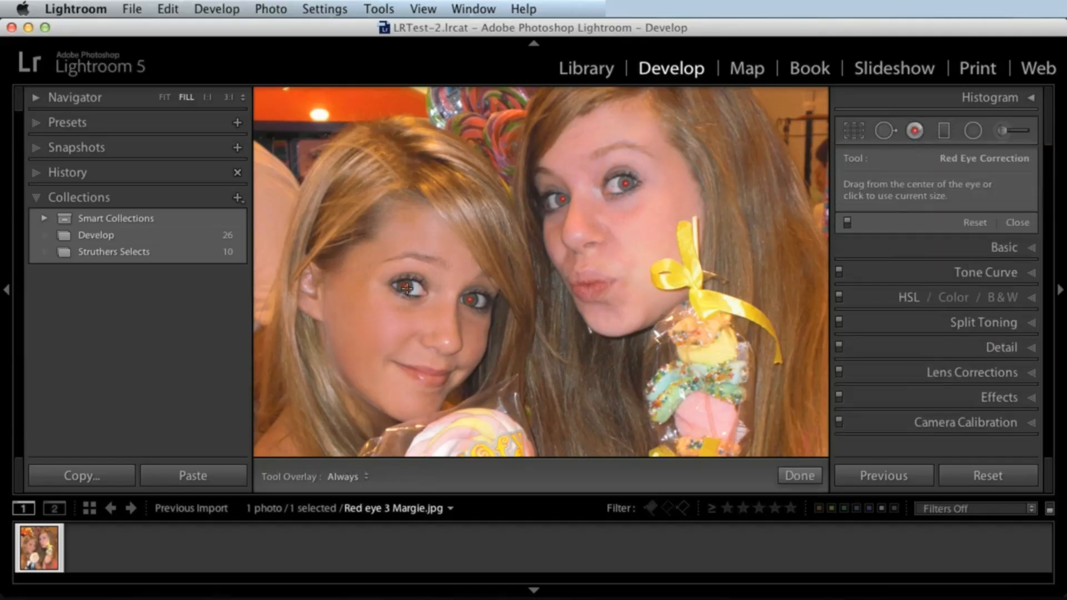
click(626, 183)
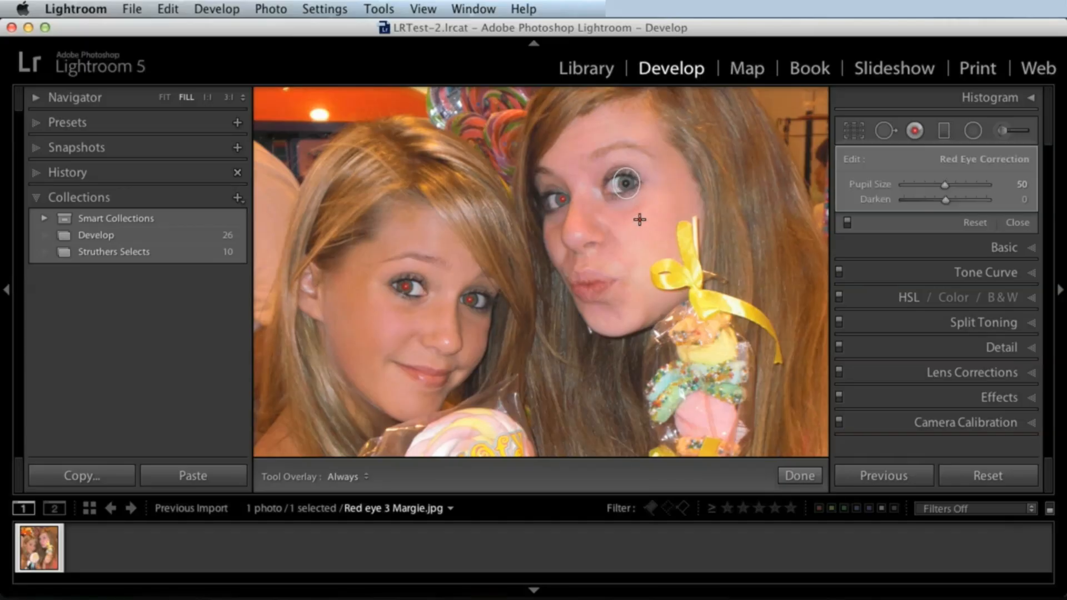
click(562, 200)
key(z)
drag(411, 345, 636, 195)
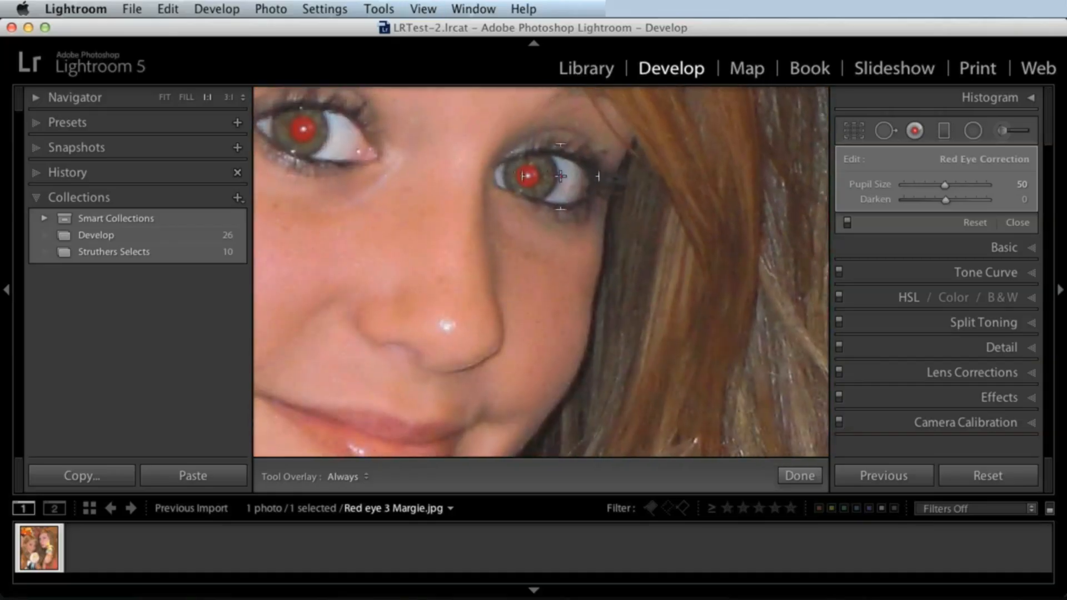
mouse_move(527, 177)
mouse_down()
mouse_move(555, 205)
mouse_move(541, 191)
mouse_up()
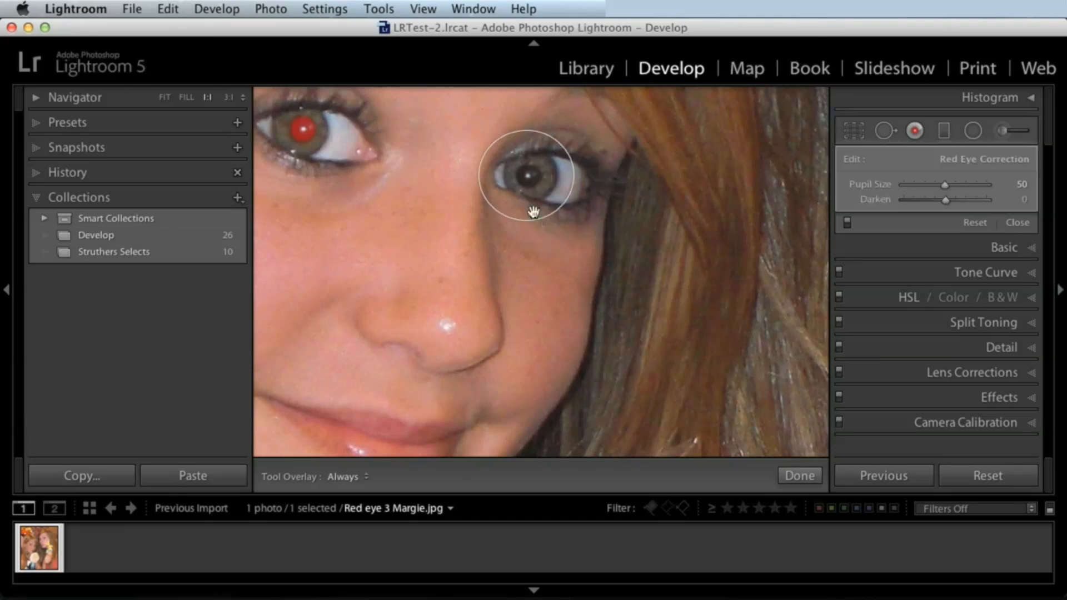
Try correcting the left girl's other red eye at 1:1, and reset all red-eye corrections
drag(329, 158, 423, 185)
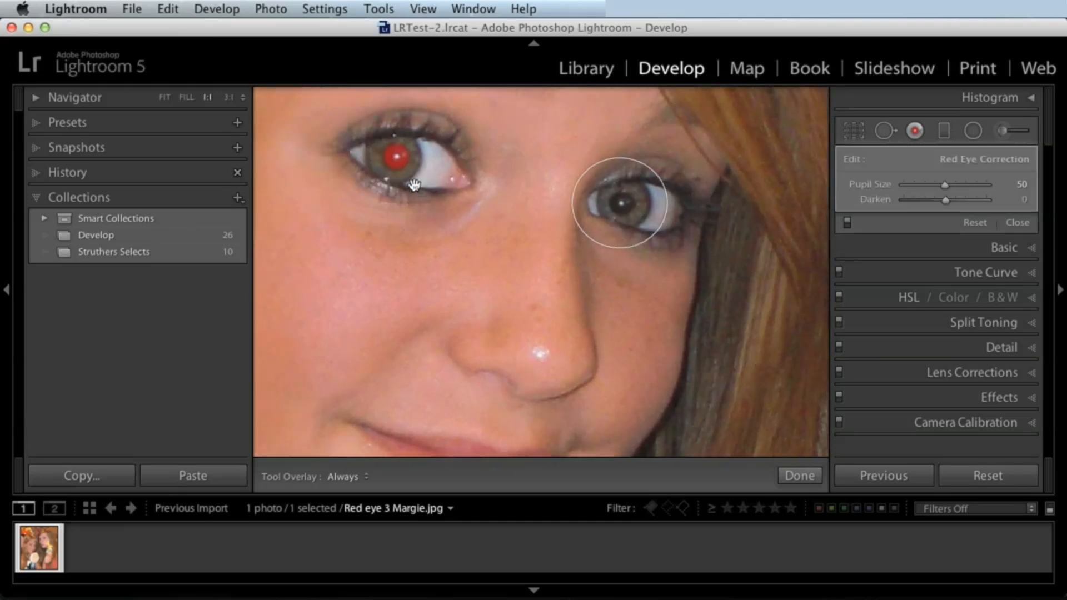
click(400, 156)
click(636, 231)
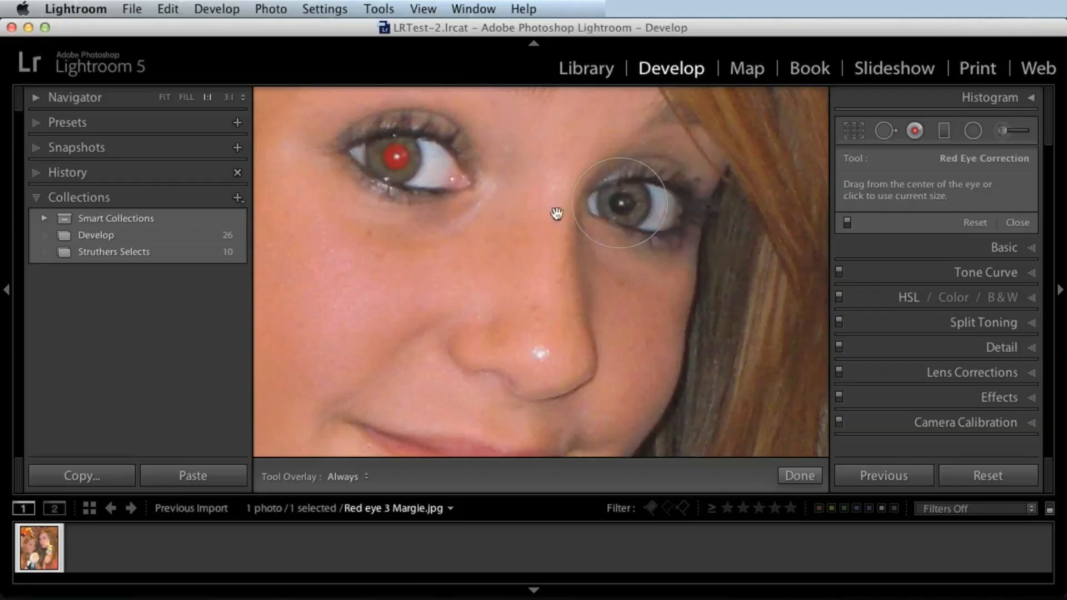
click(395, 155)
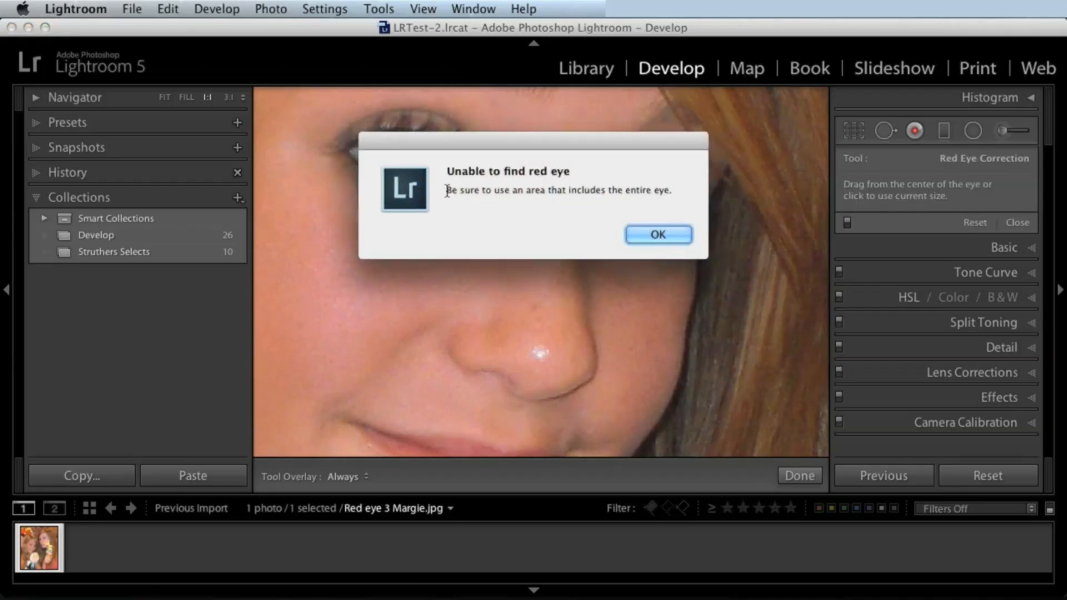
click(661, 232)
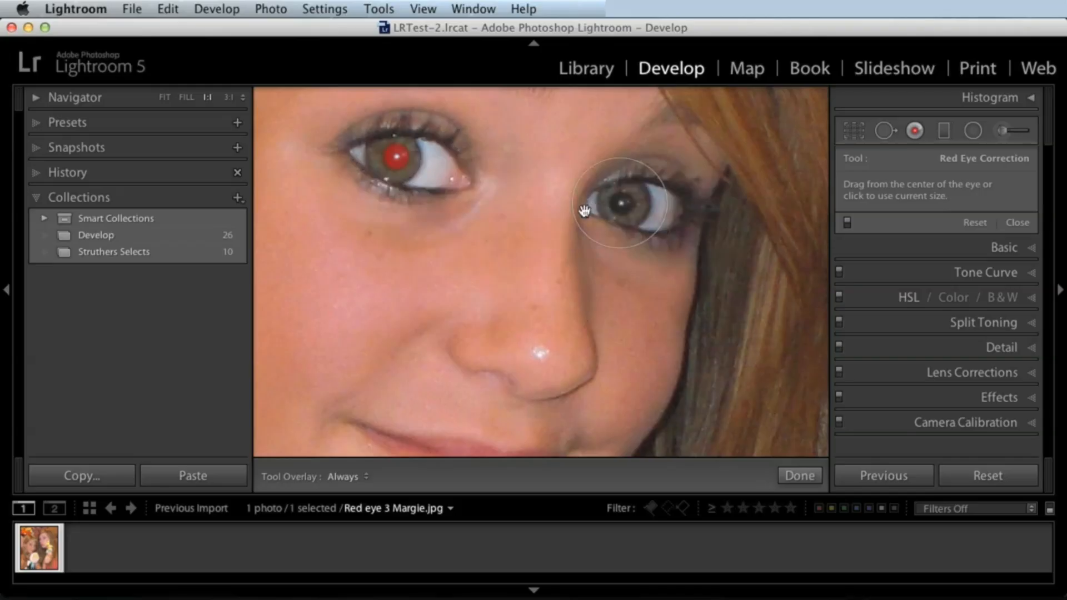
click(976, 222)
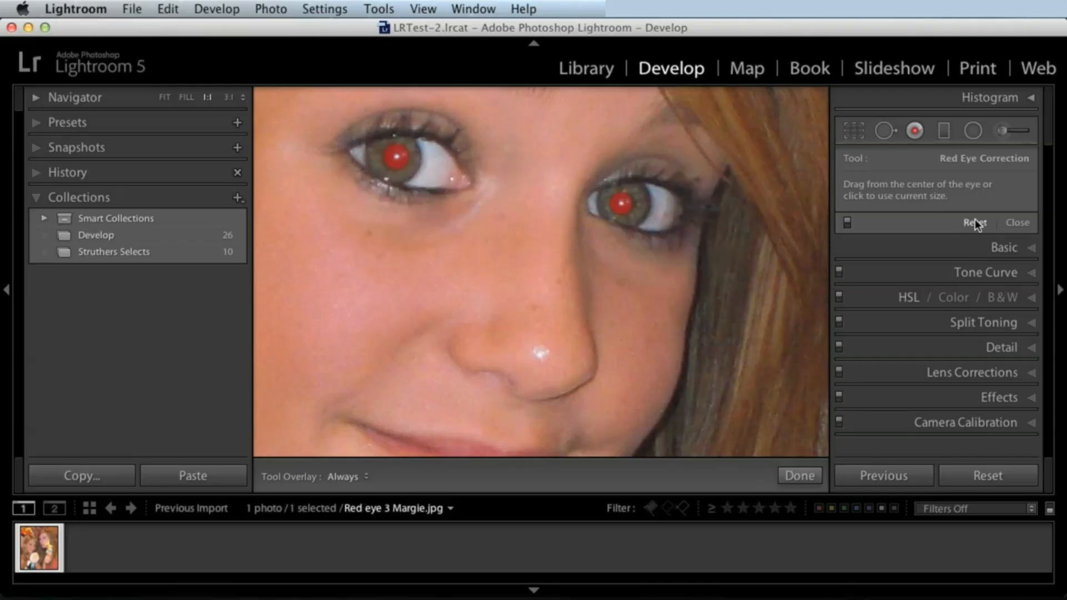
Try single-point red-eye corrections on the left girl at 1:1, and on an eye of each girl at Fill zoom
click(618, 203)
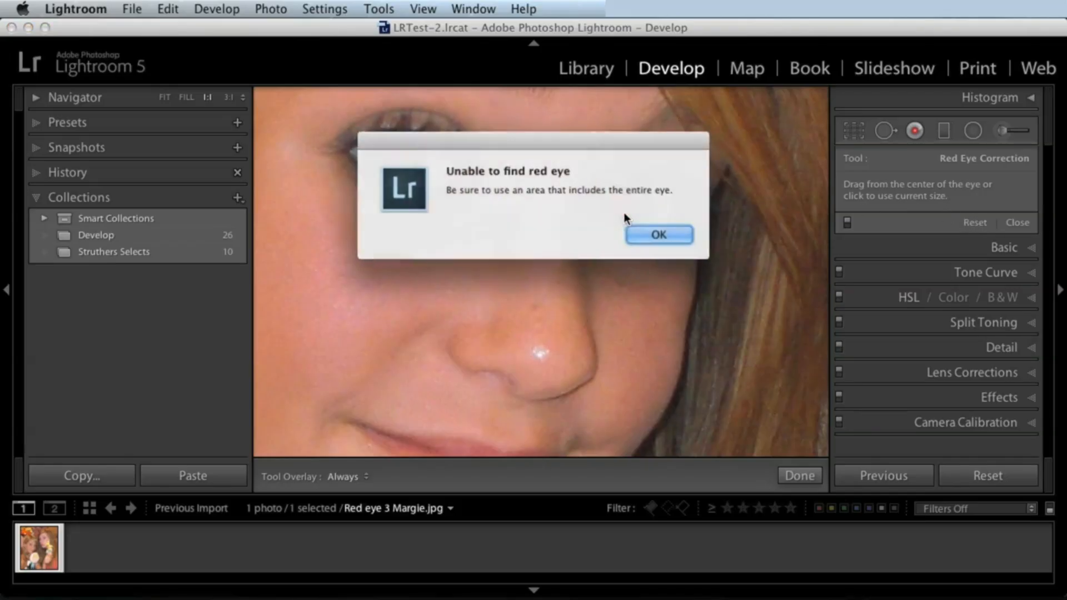
click(634, 230)
key(z)
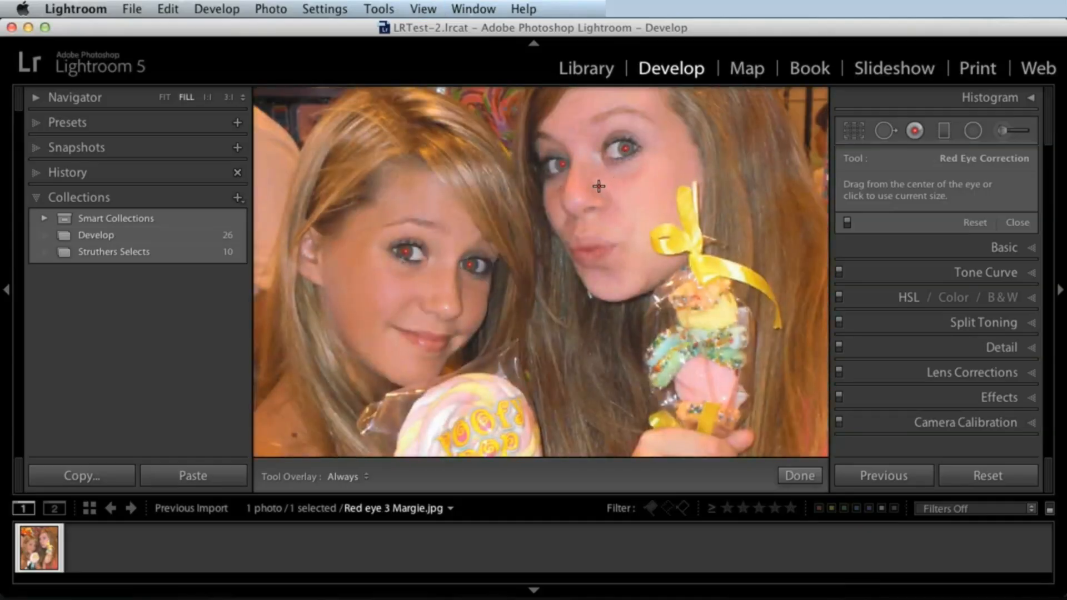
click(471, 267)
click(628, 234)
click(630, 151)
click(647, 232)
Correct red eye in both eyes of the girl at right and in the left girl's eye nearest her
click(624, 147)
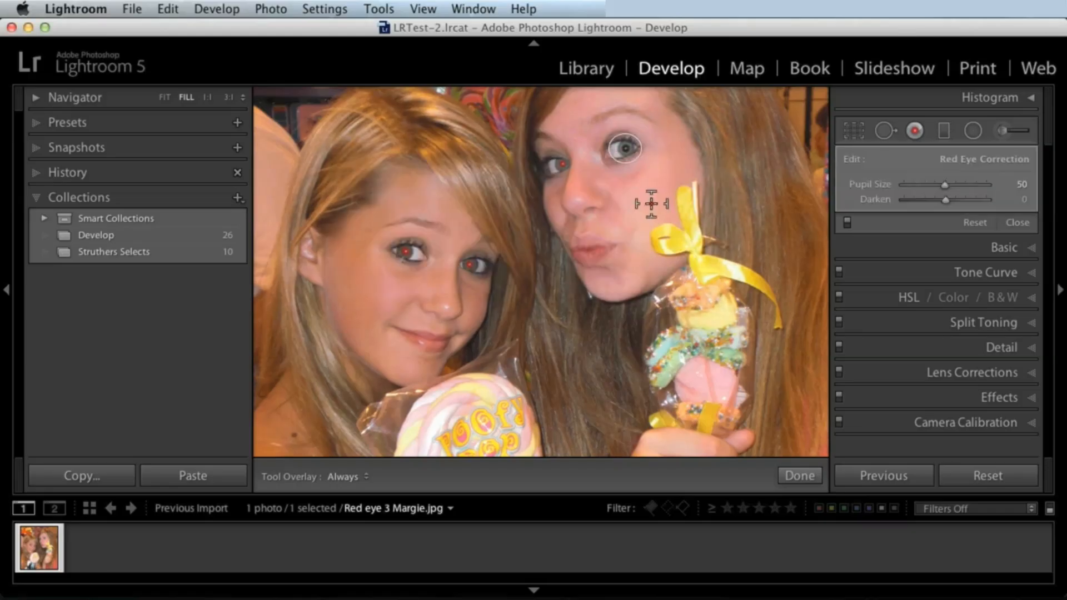
click(562, 163)
click(471, 265)
Adjust the size of the red-eye target to cover the left girl's remaining red eye and correct it
scroll(408, 250, up, 3)
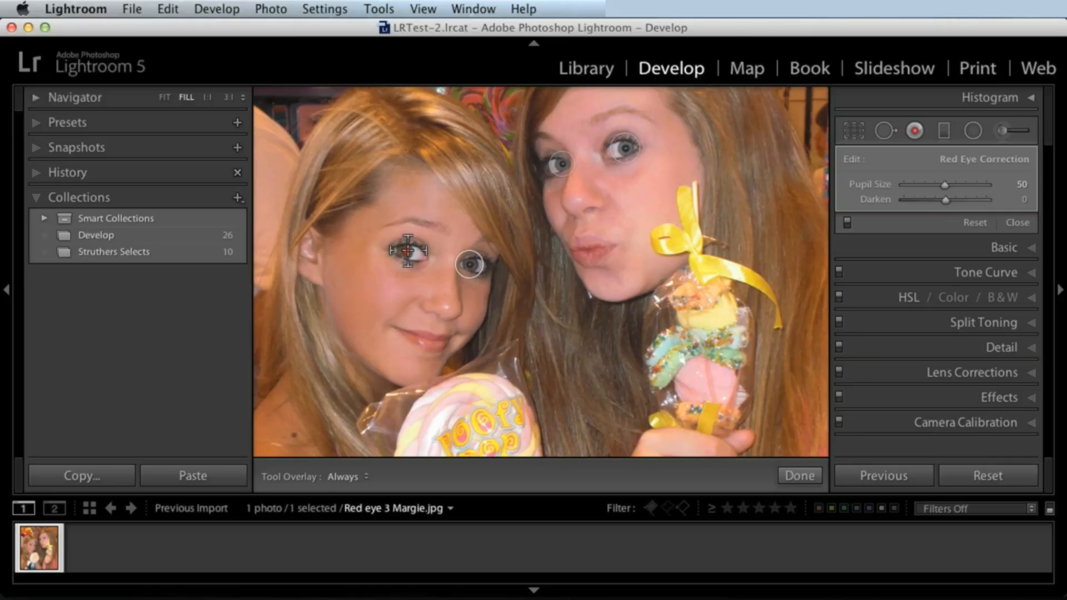
scroll(408, 249, up, 2)
scroll(408, 248, down, 3)
scroll(408, 249, down, 1)
scroll(409, 248, up, 2)
scroll(407, 251, down, 1)
click(405, 251)
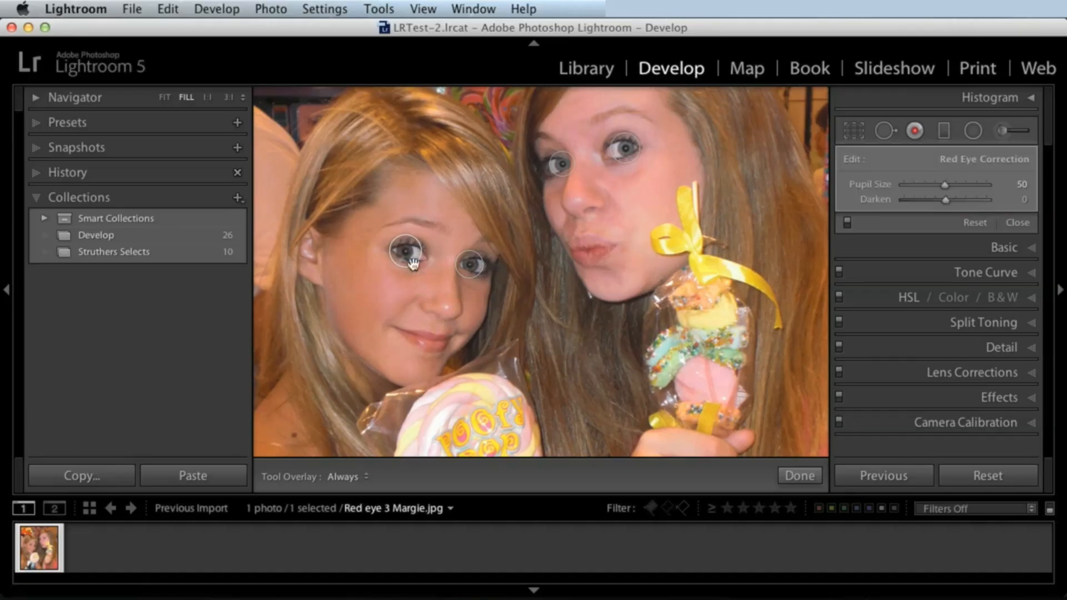
Select the red-eye corrections on the two girls' eyes and adjust the pupil size
click(562, 165)
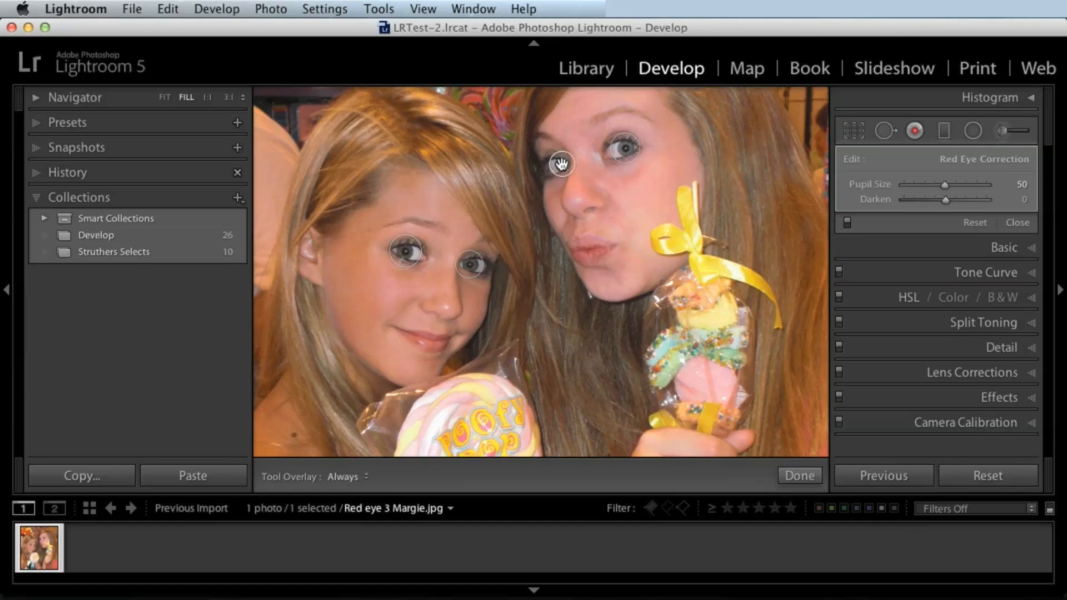
click(473, 266)
click(627, 148)
drag(945, 185, 986, 185)
Zoom to 3:1 on one eye and adjust its red-eye correction's pupil size and darken amount
click(228, 98)
drag(663, 168, 734, 134)
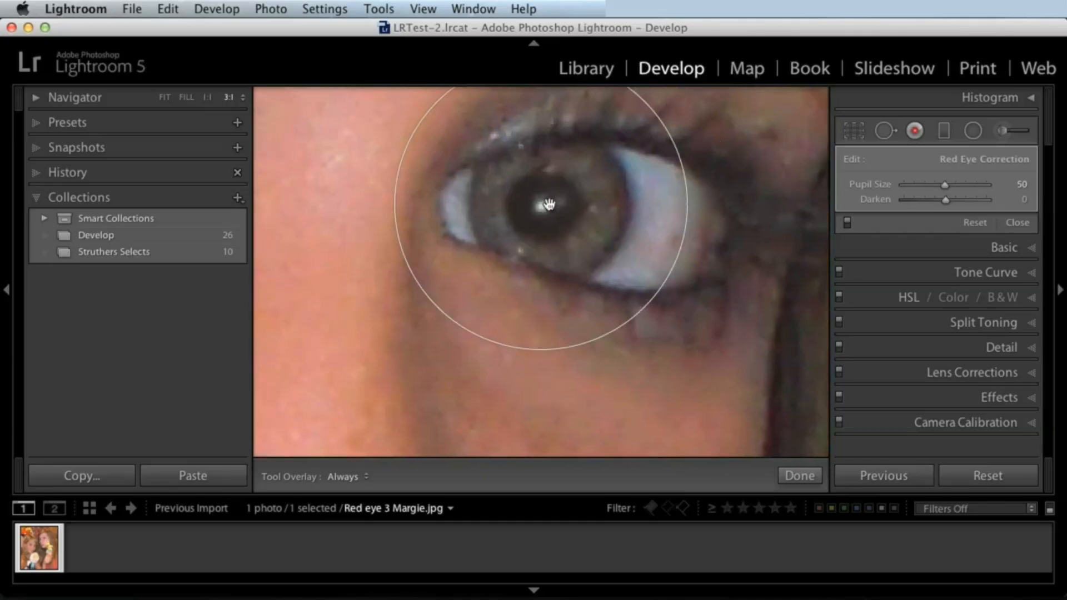
mouse_move(962, 184)
mouse_down()
mouse_move(883, 185)
mouse_move(965, 175)
mouse_move(926, 183)
mouse_move(951, 182)
mouse_up()
drag(946, 198, 967, 194)
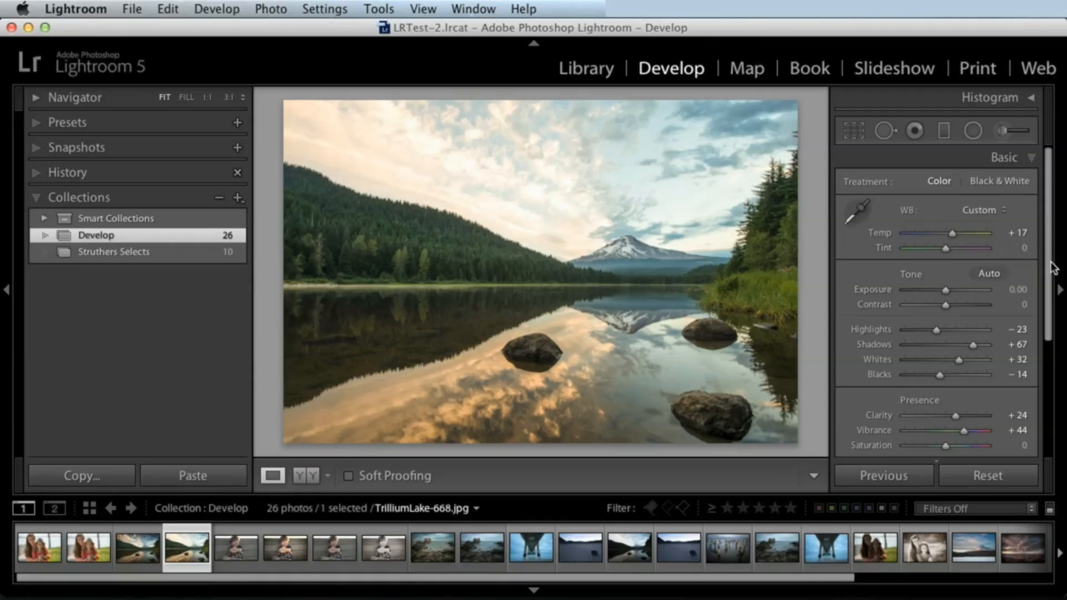
Set the TrilliumLake photo's exposure to +0.30, temperature to +25, highlights to −73 and shadows to +47
scroll(1050, 271, down, 2)
scroll(1039, 264, up, 2)
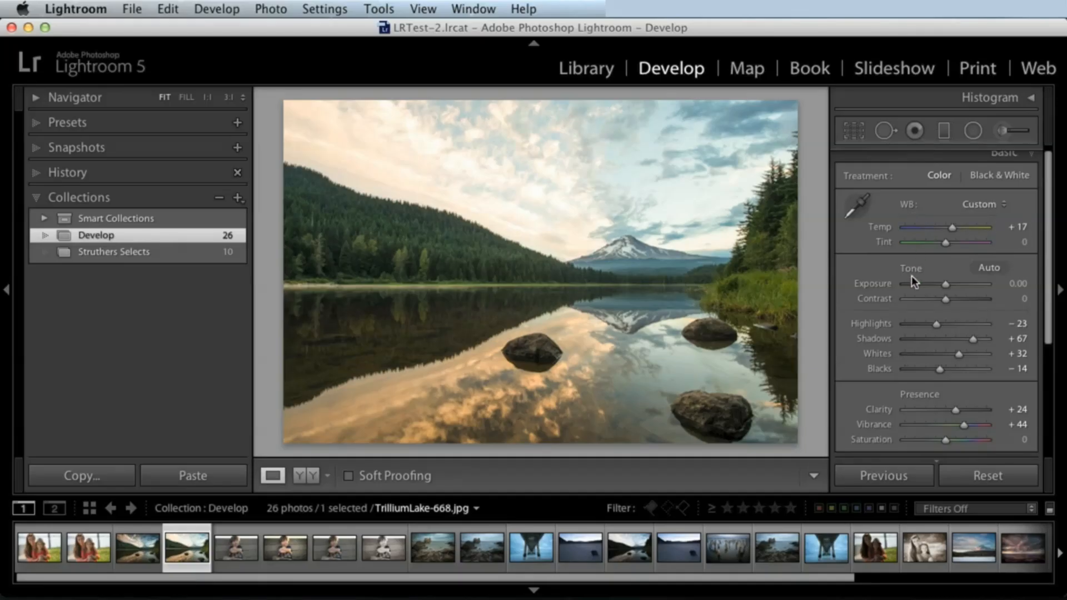
drag(948, 285, 952, 285)
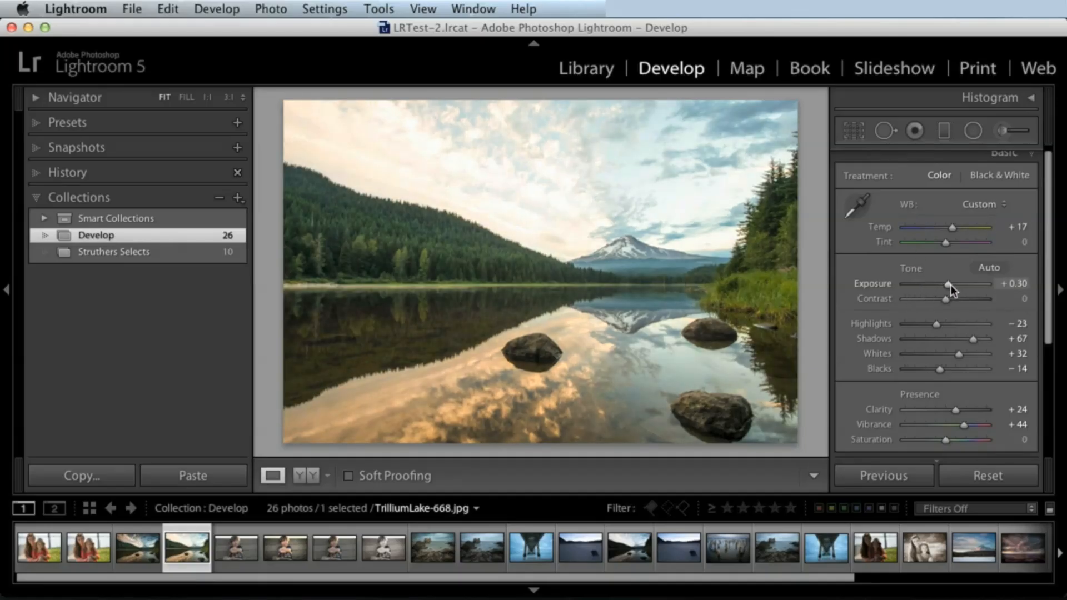
drag(953, 228, 957, 226)
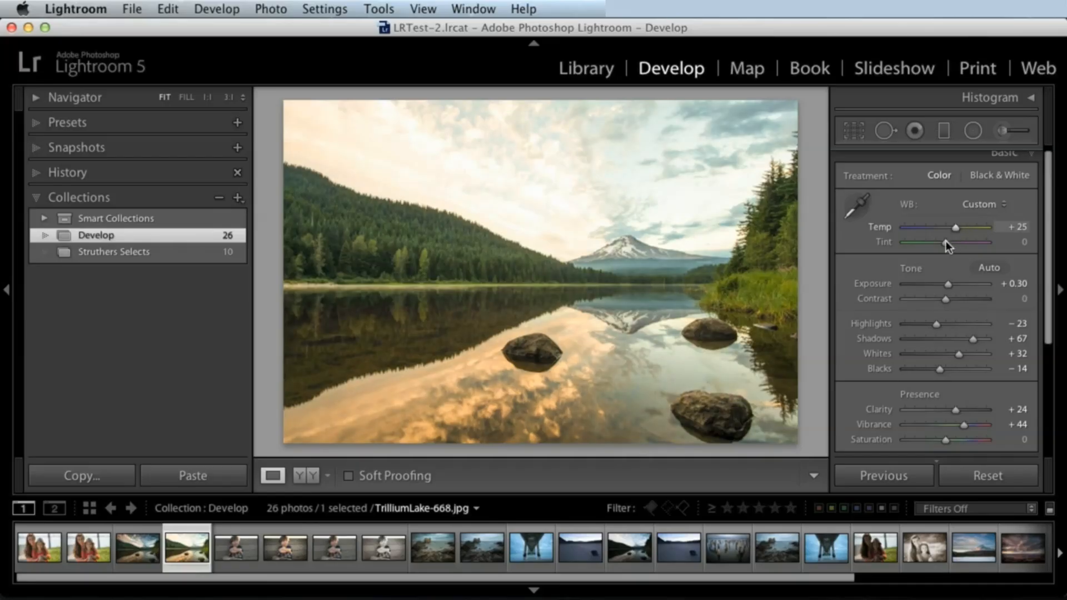
drag(937, 325, 915, 325)
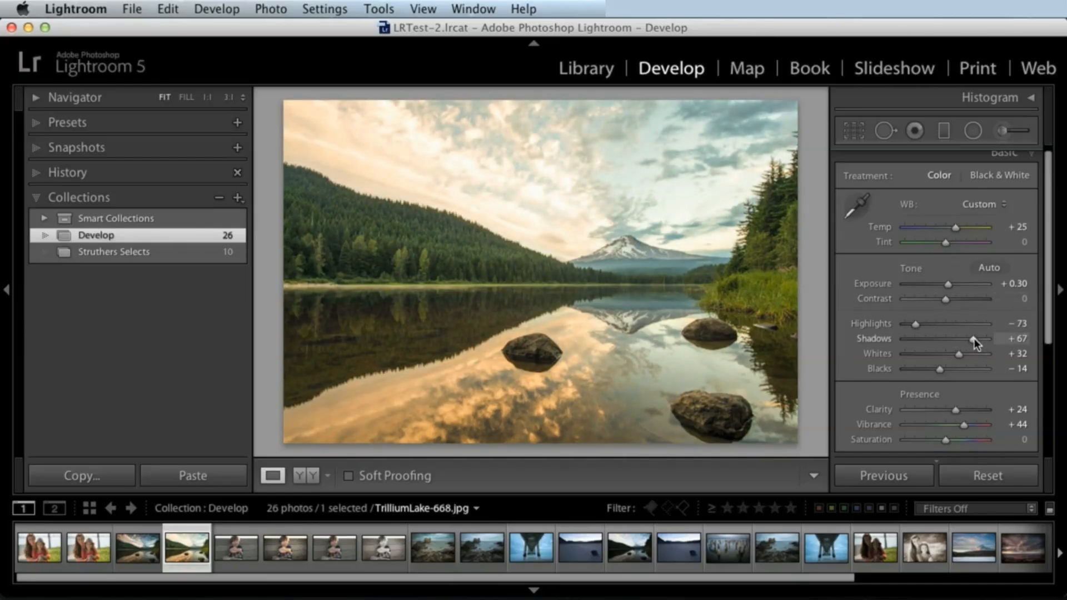
drag(975, 339, 965, 339)
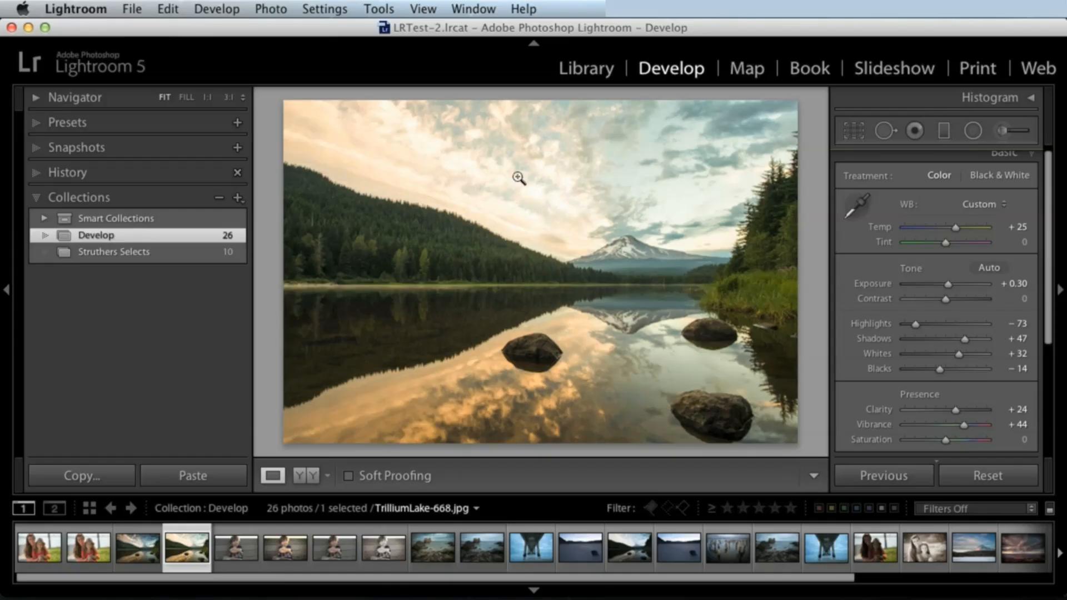
Activate the Graduated Filter tool and set the new mask's exposure to −1.87
click(944, 132)
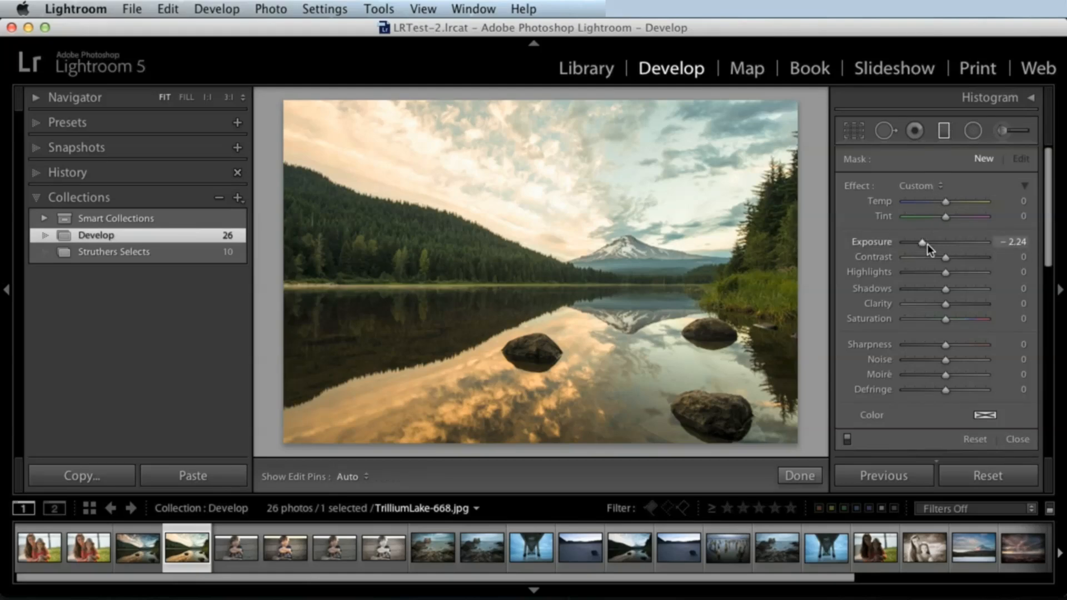
mouse_move(925, 243)
mouse_down()
mouse_move(942, 242)
mouse_move(929, 242)
mouse_up()
click(928, 243)
drag(945, 242, 944, 242)
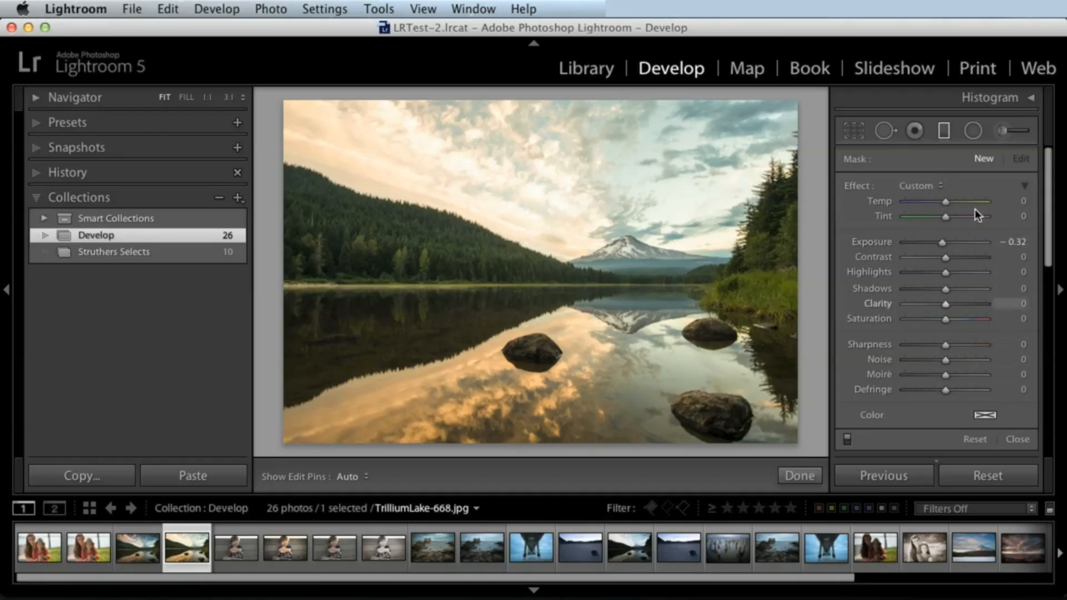
drag(942, 242, 923, 242)
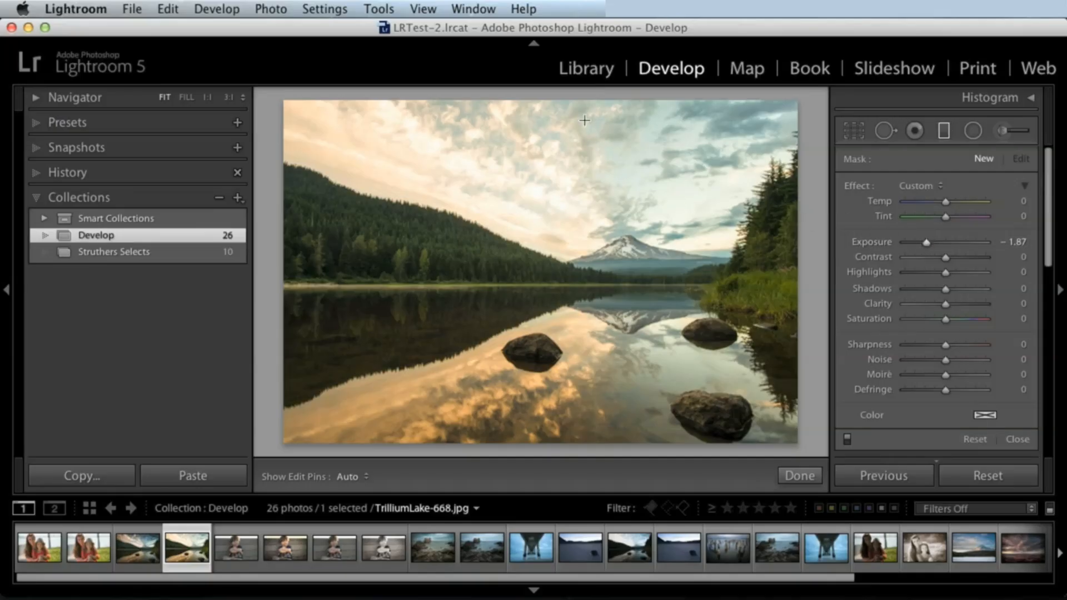
Draw a graduated filter with exposure −2.10 from the sky down past the lake's far shore, replacing the first attempt
drag(574, 105, 595, 294)
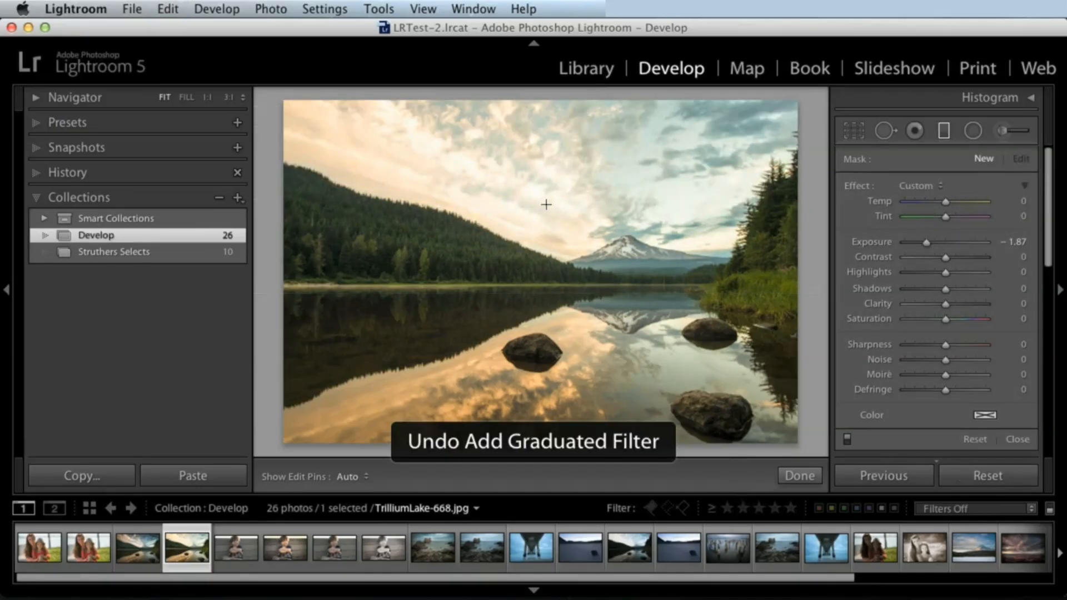
drag(926, 243, 924, 244)
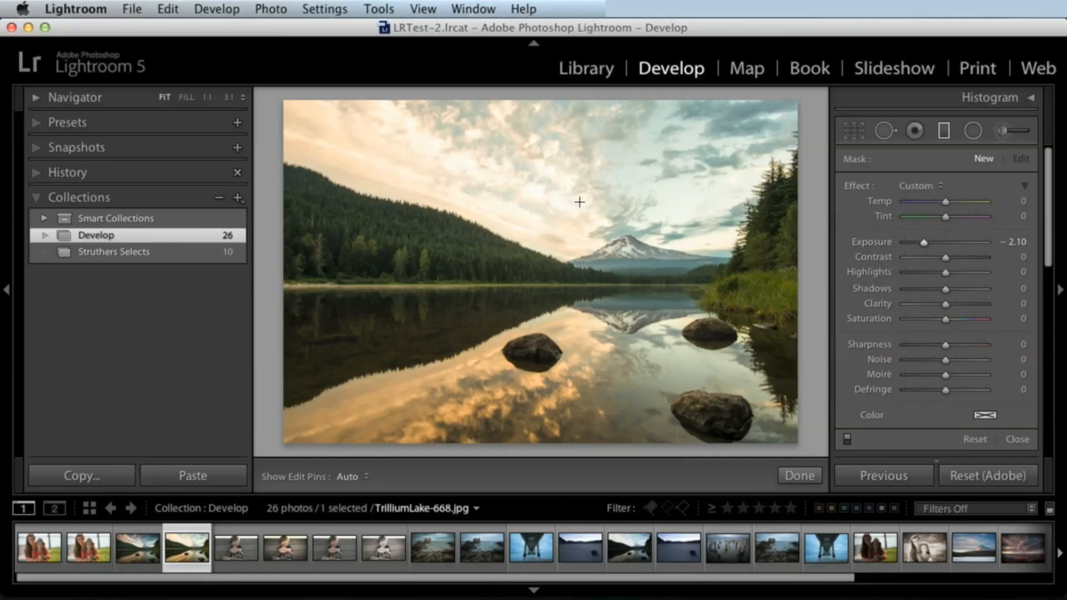
drag(579, 200, 593, 325)
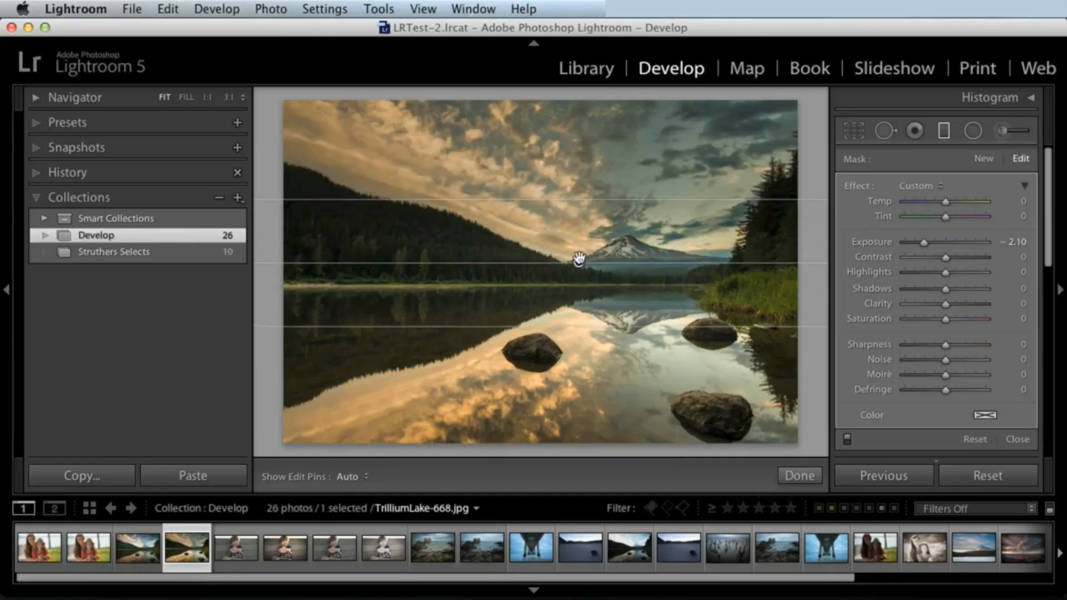
Raise the graduated filter's centre to just above the mountain peak and widen its transition into the upper sky
mouse_move(580, 262)
mouse_down()
mouse_move(580, 227)
mouse_move(580, 237)
mouse_up()
drag(592, 173, 593, 146)
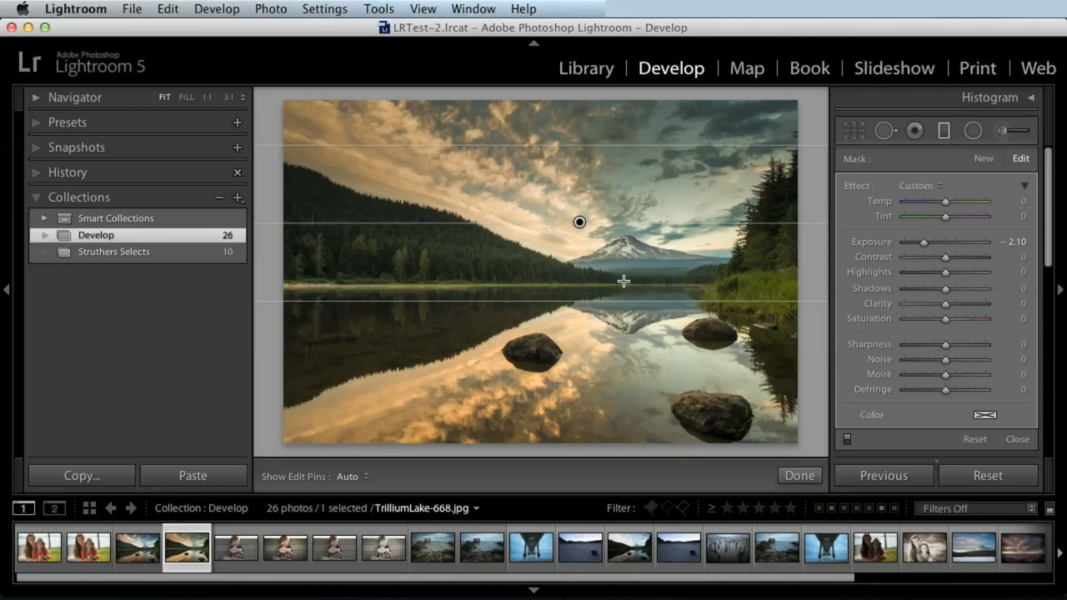
drag(580, 222, 580, 229)
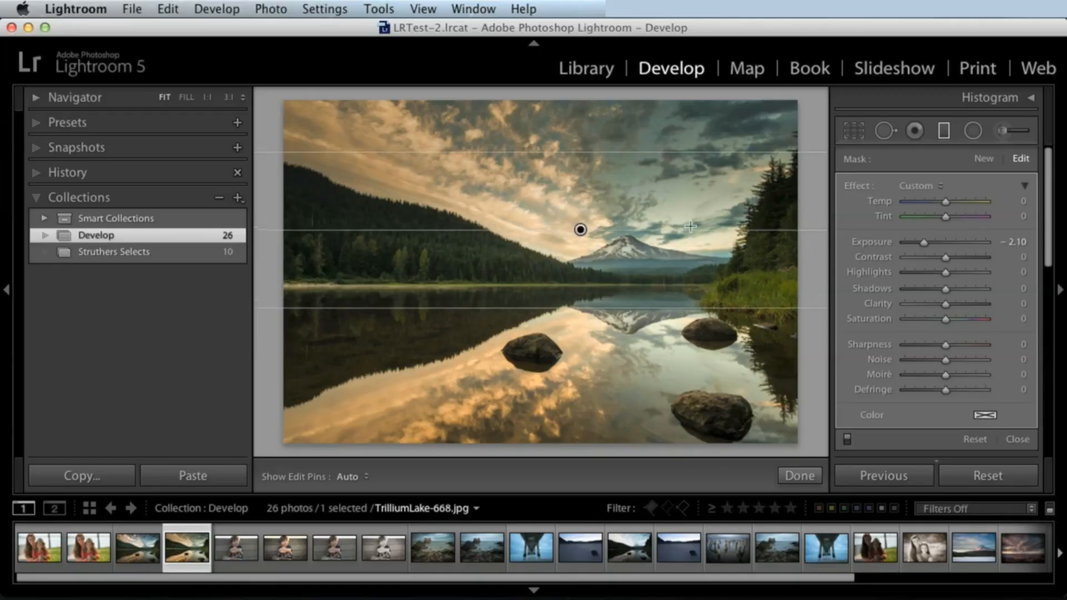
Set the sky filter's highlights to −14 and reposition its centre slightly higher above the mountain
mouse_move(944, 271)
mouse_down()
mouse_move(926, 269)
mouse_move(942, 272)
mouse_up()
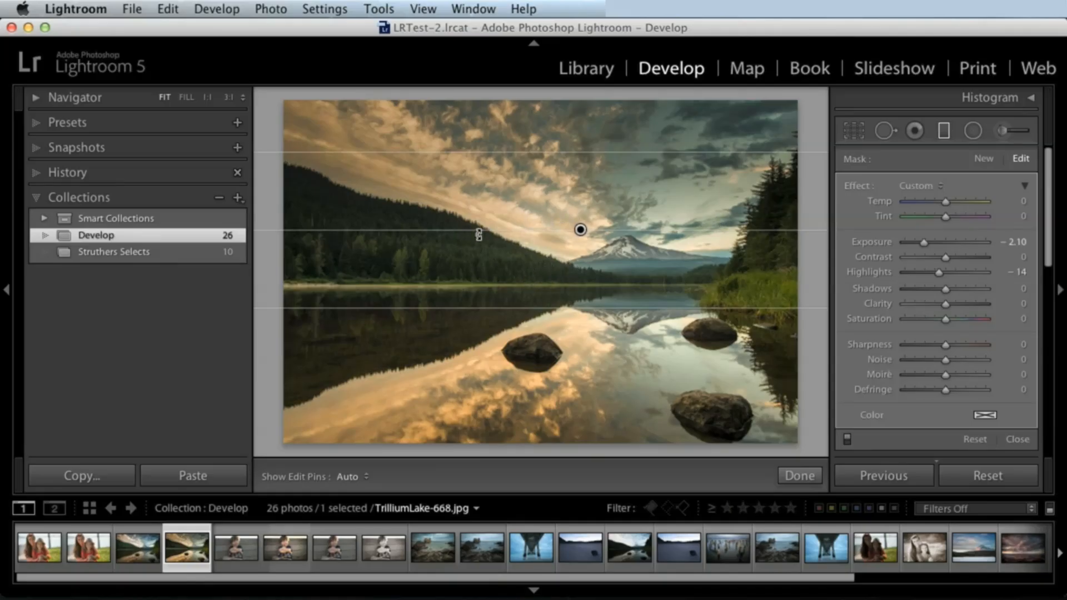
drag(580, 230, 580, 227)
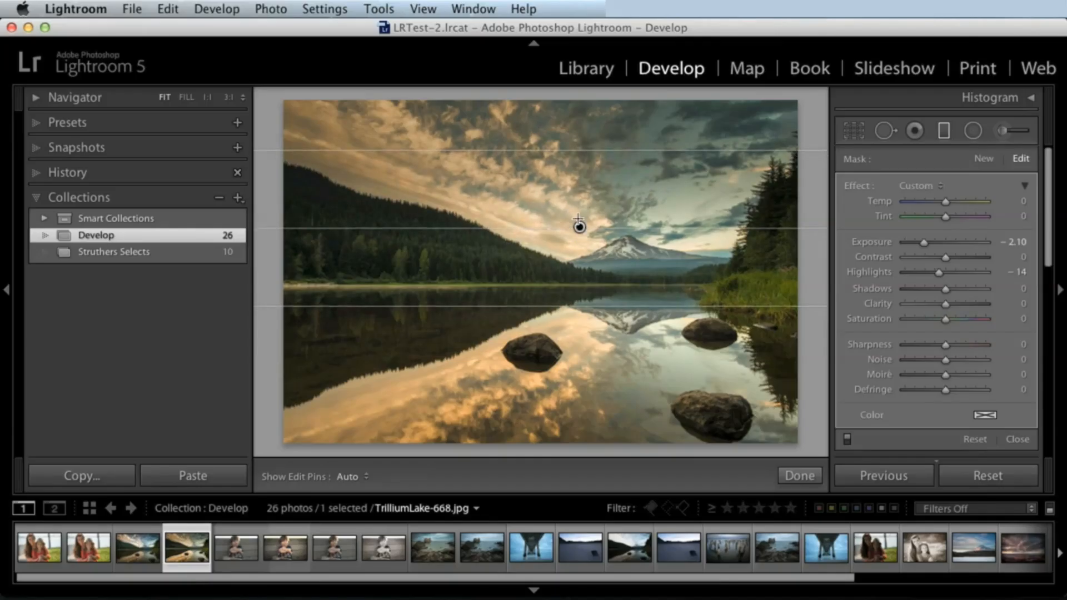
drag(580, 228, 579, 218)
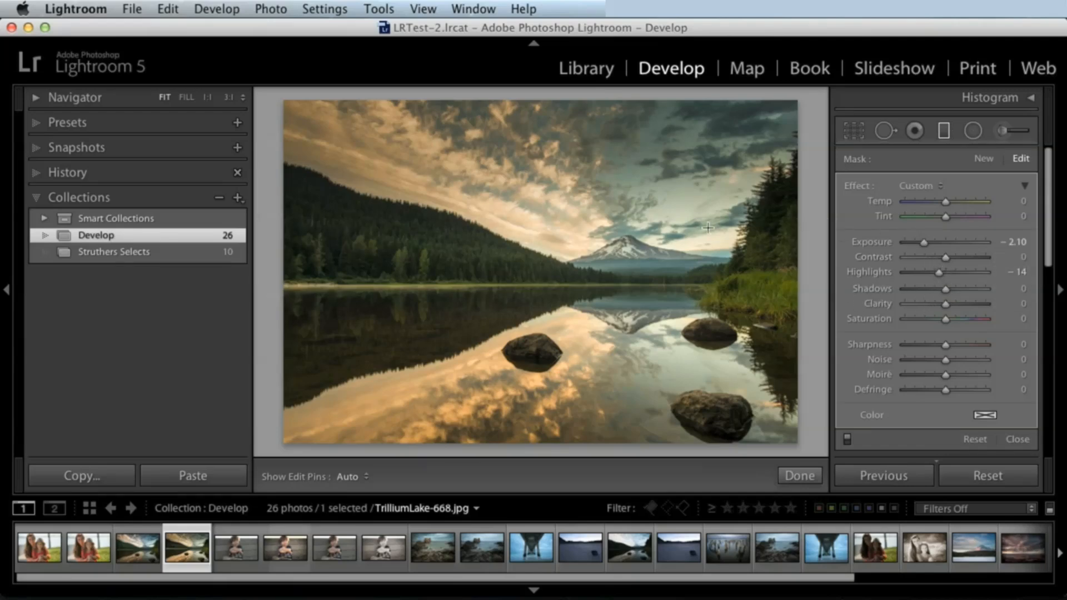
drag(580, 219, 567, 222)
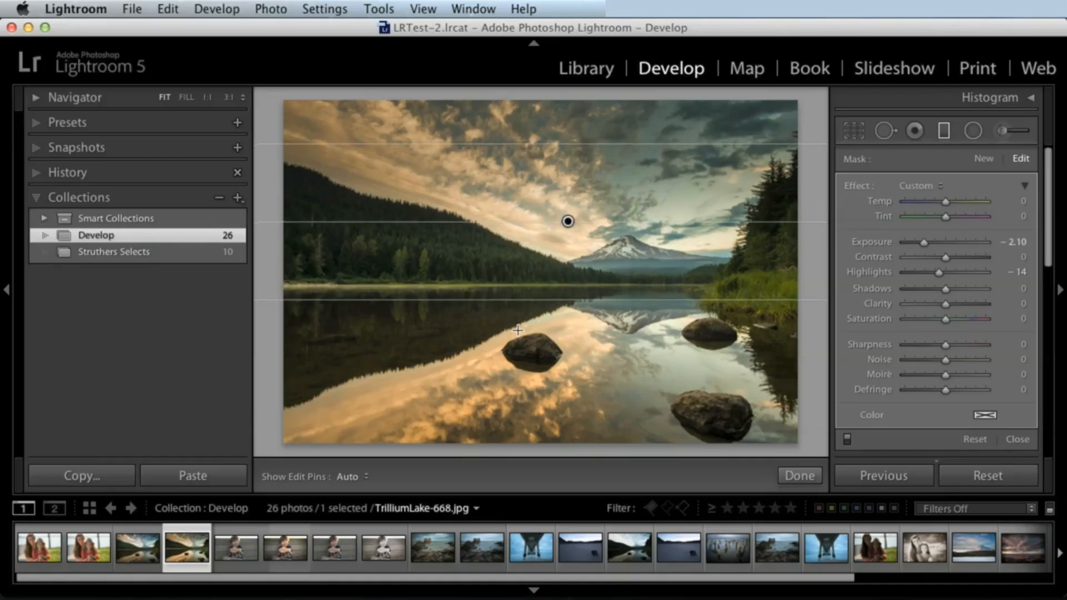
Set the sky filter's shadows to 43 and close the Graduated Filter tool
mouse_move(951, 287)
mouse_down()
mouse_move(981, 283)
mouse_move(939, 288)
mouse_up()
drag(949, 287, 961, 288)
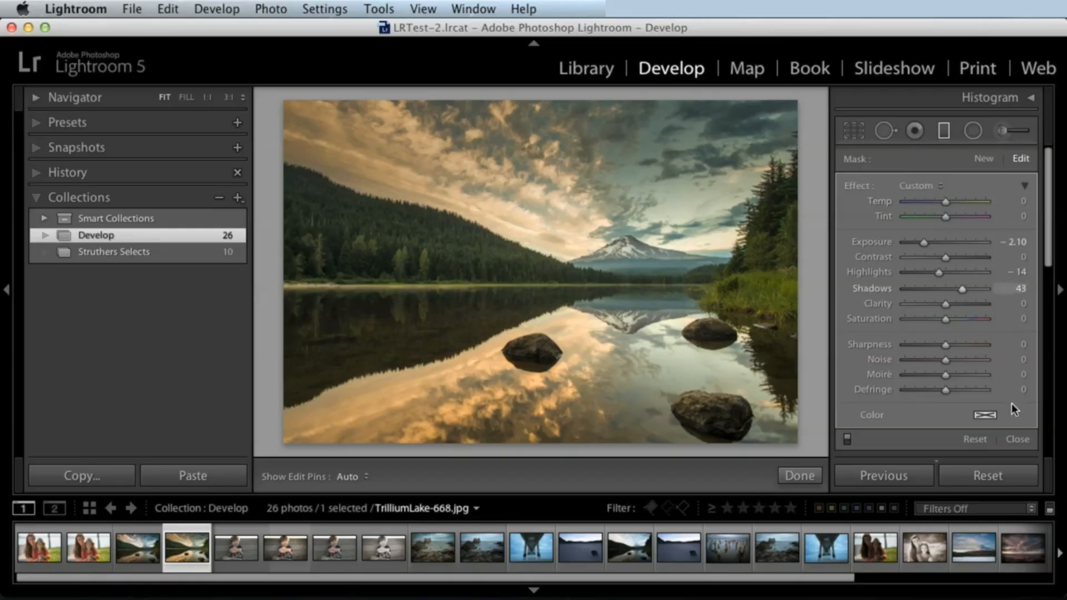
click(1017, 439)
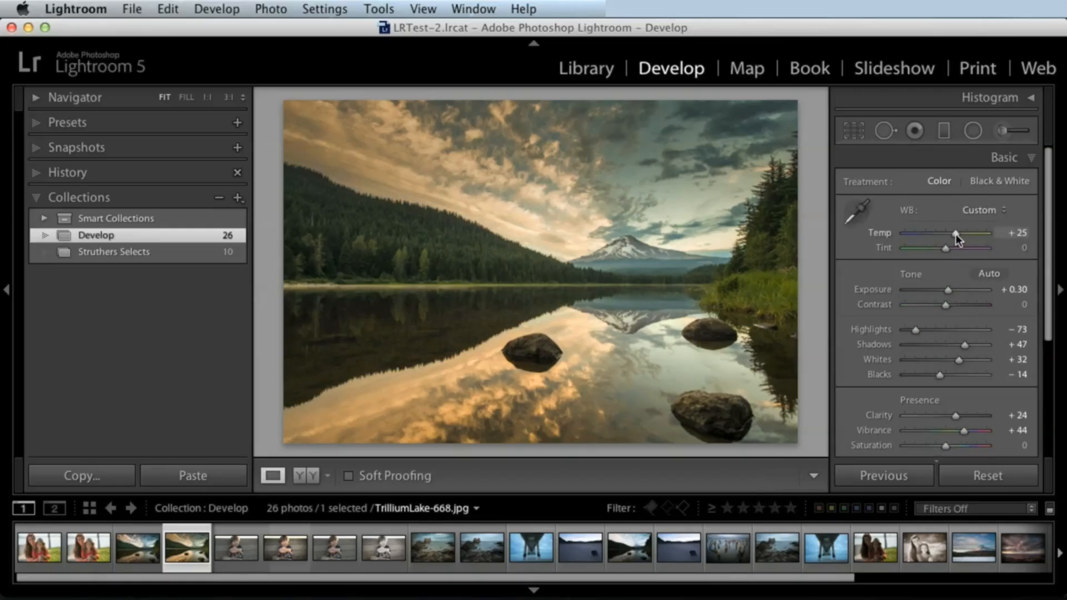
Reselect the sky's graduated filter and set its temperature to −48, clarity to 23 and saturation to 7
drag(956, 235, 957, 231)
click(943, 131)
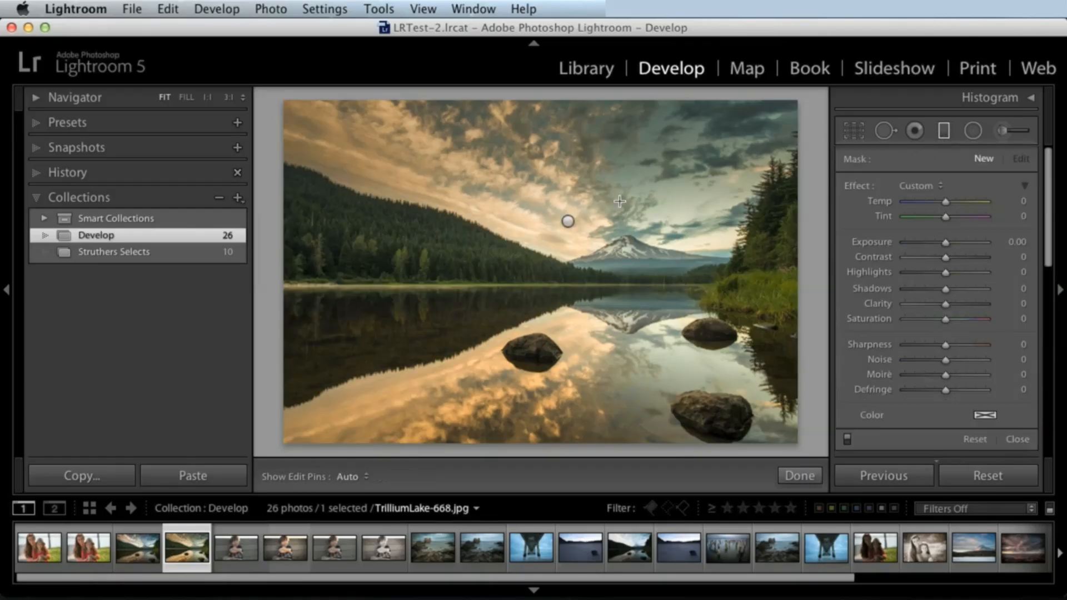
click(568, 221)
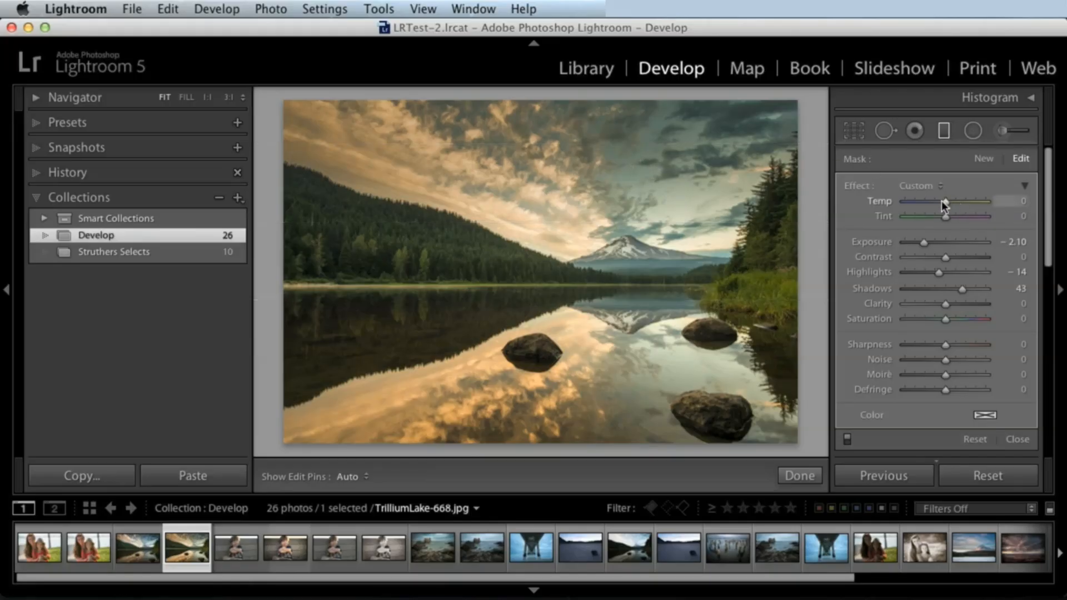
drag(944, 202, 933, 205)
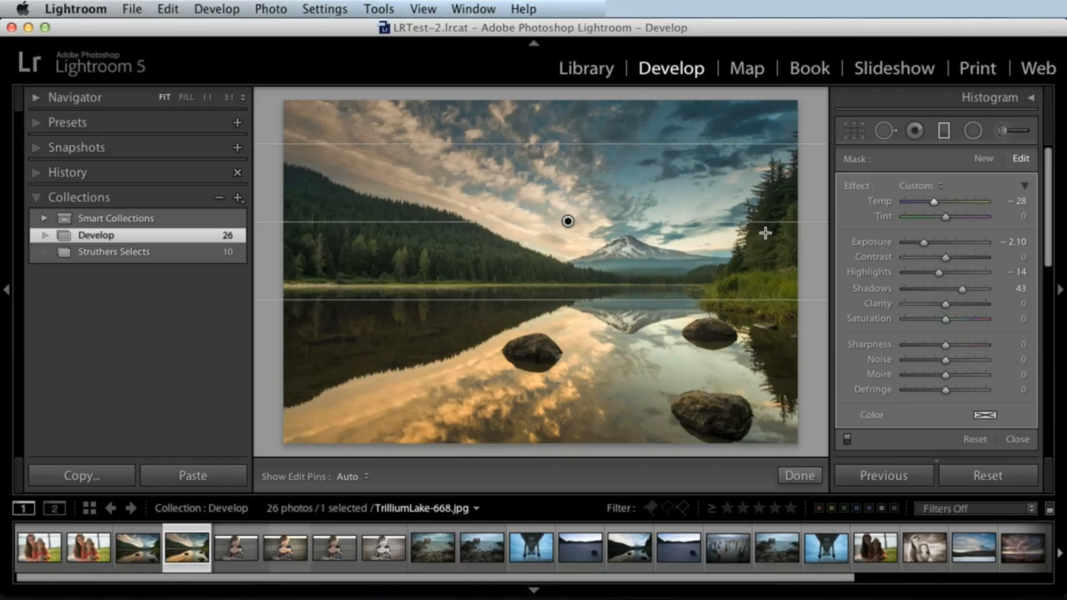
mouse_move(938, 199)
mouse_down()
mouse_move(951, 201)
mouse_move(930, 201)
mouse_up()
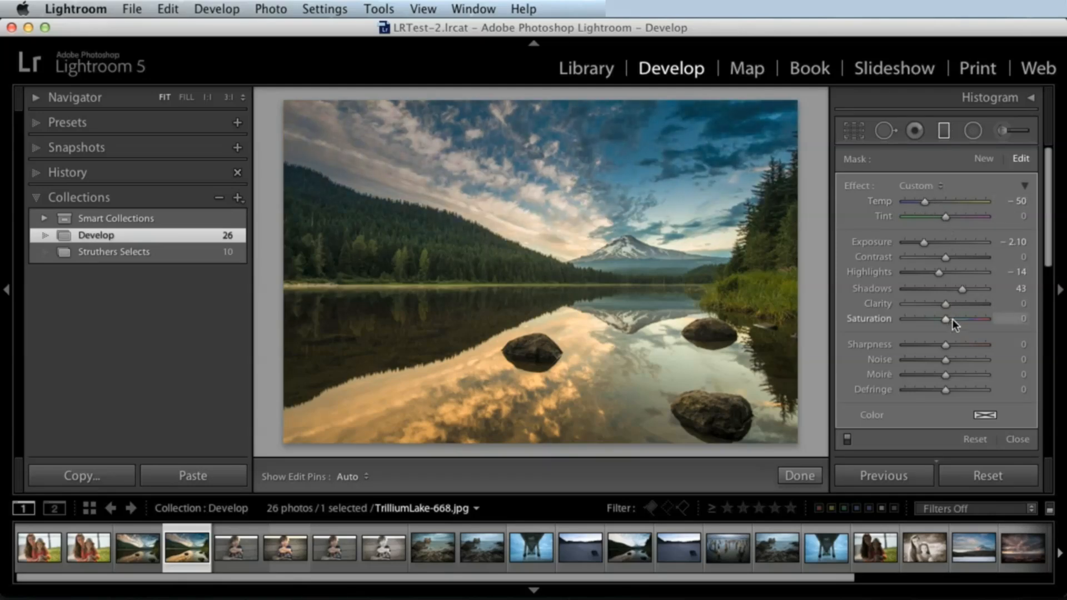
mouse_move(952, 319)
mouse_down()
mouse_move(949, 305)
mouse_move(975, 299)
mouse_move(960, 303)
mouse_up()
drag(926, 201, 927, 202)
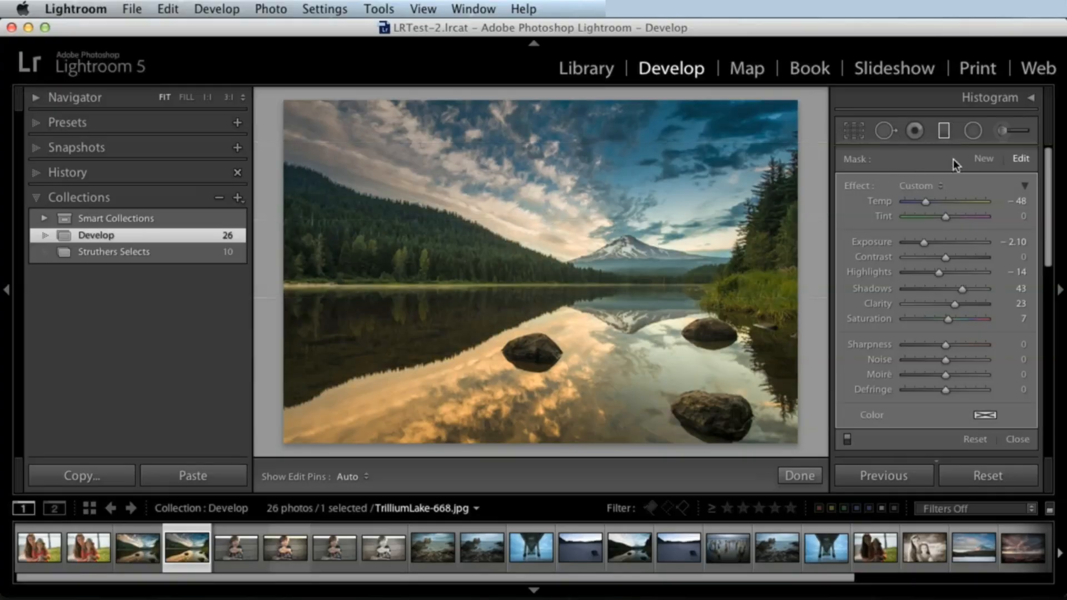
Add a second graduated filter upward from the lake's foreground, set exposure to −0.65, and move it down toward the photo's lower edge
click(983, 160)
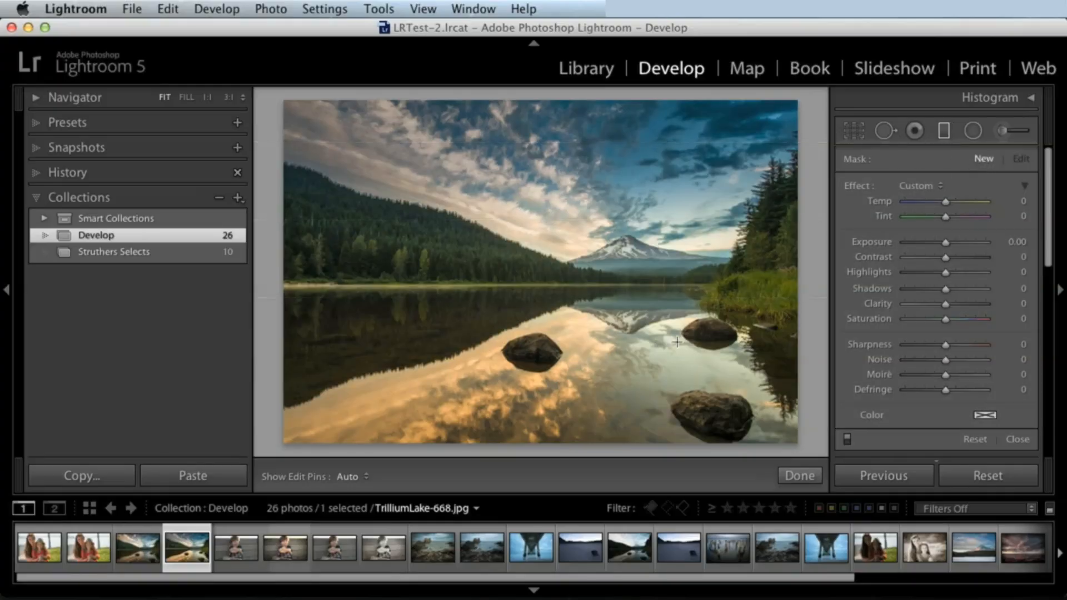
drag(616, 403, 594, 313)
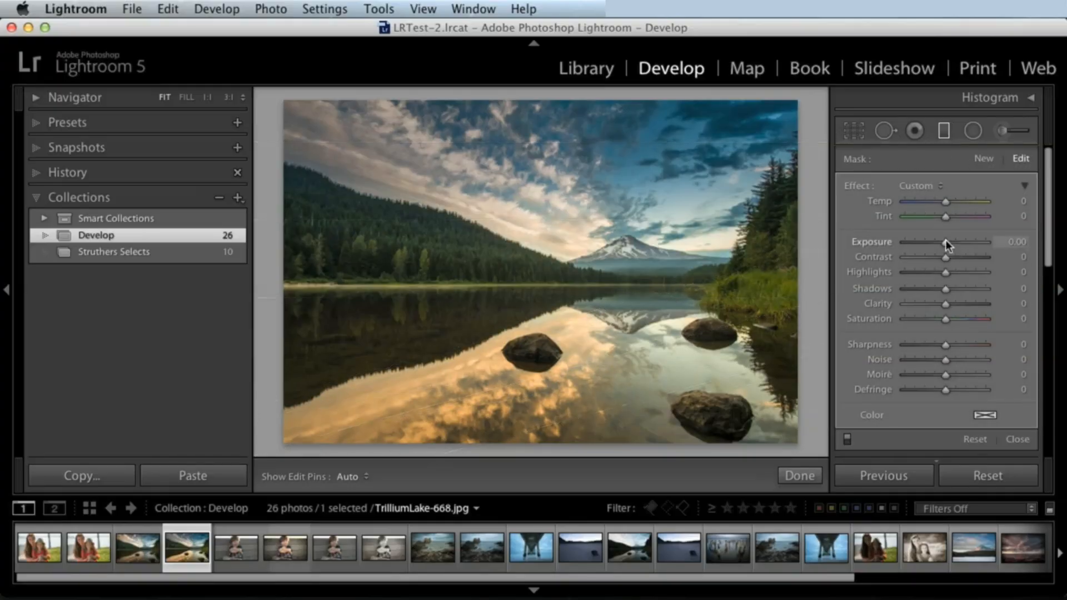
mouse_move(945, 240)
mouse_down()
mouse_move(935, 239)
mouse_move(973, 234)
mouse_move(937, 238)
mouse_up()
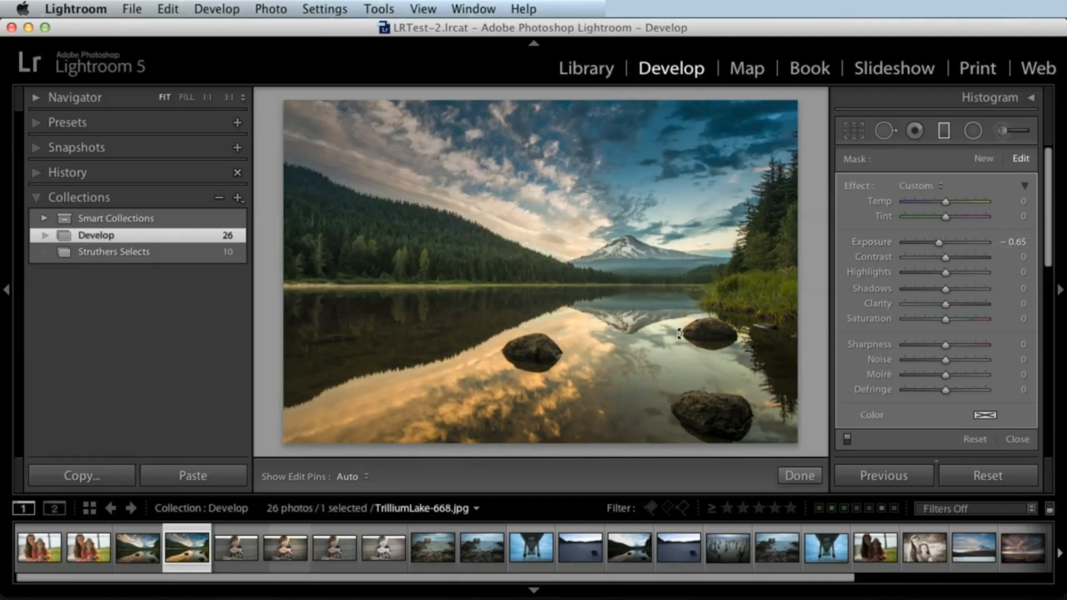
drag(614, 354, 599, 317)
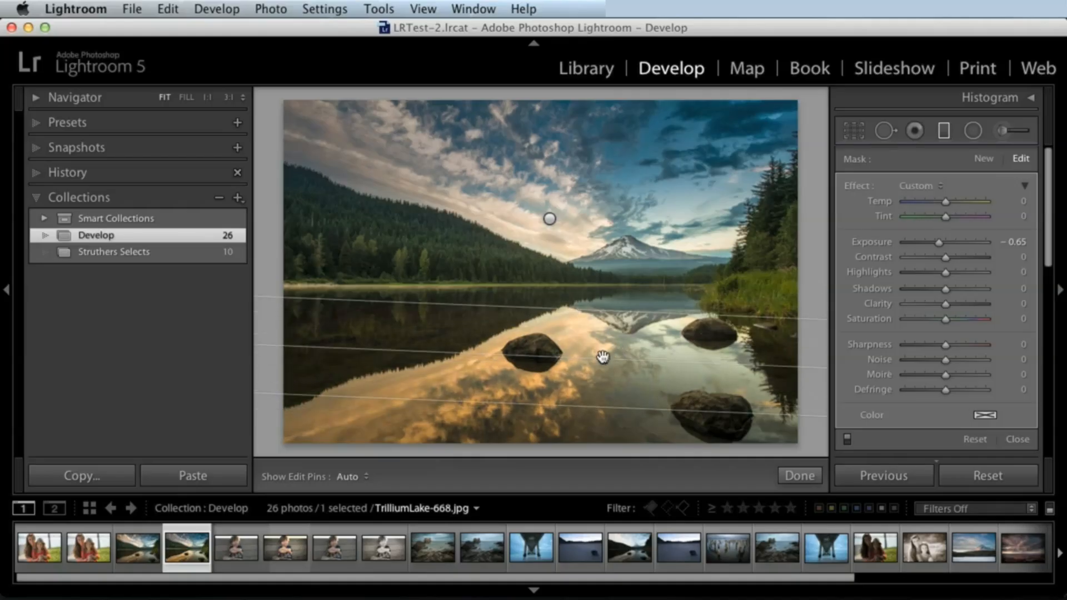
drag(604, 357, 581, 413)
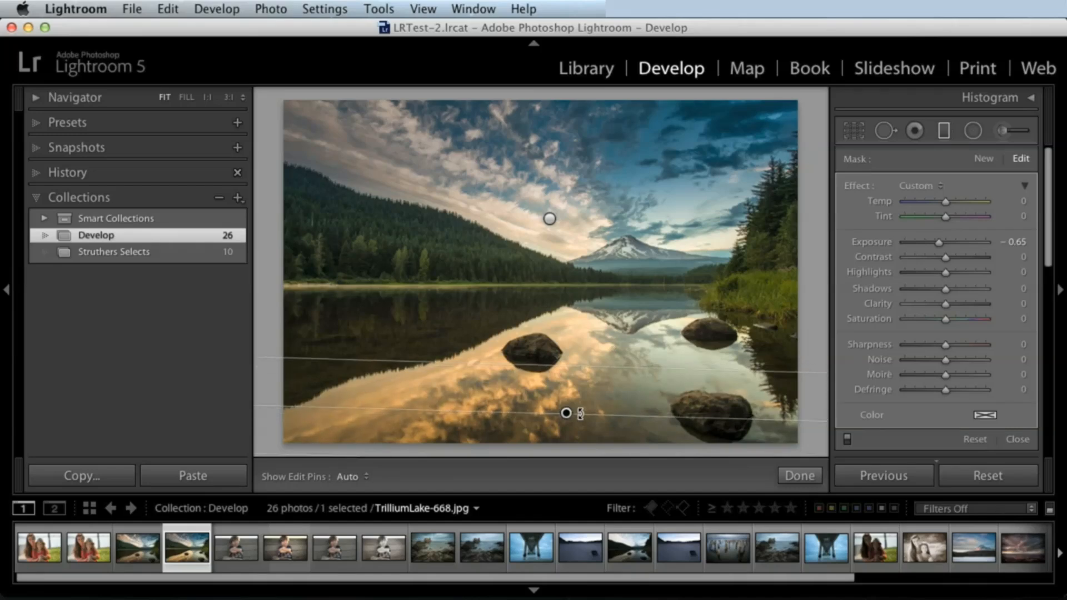
Move the foreground graduated filter up toward the far shoreline and darken its exposure to −4.00
drag(935, 246, 935, 245)
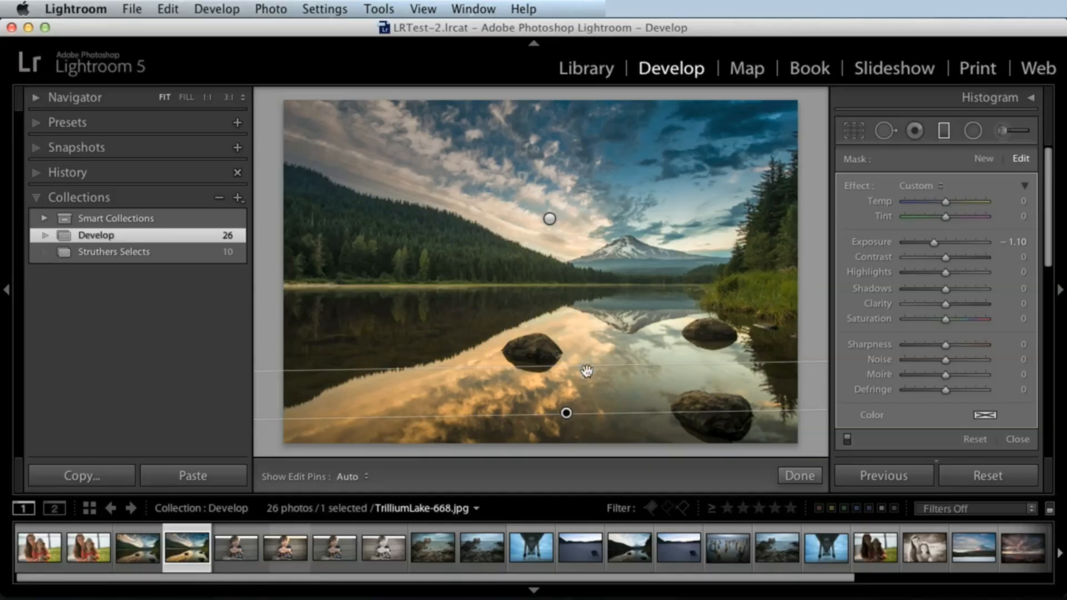
drag(585, 367, 570, 266)
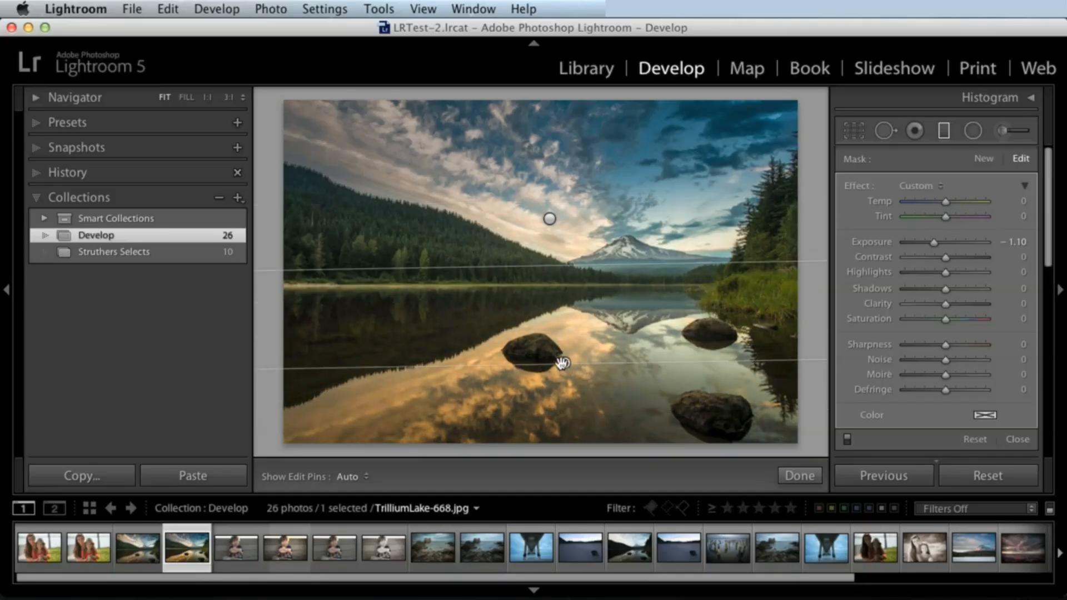
drag(565, 365, 586, 281)
drag(935, 244, 903, 243)
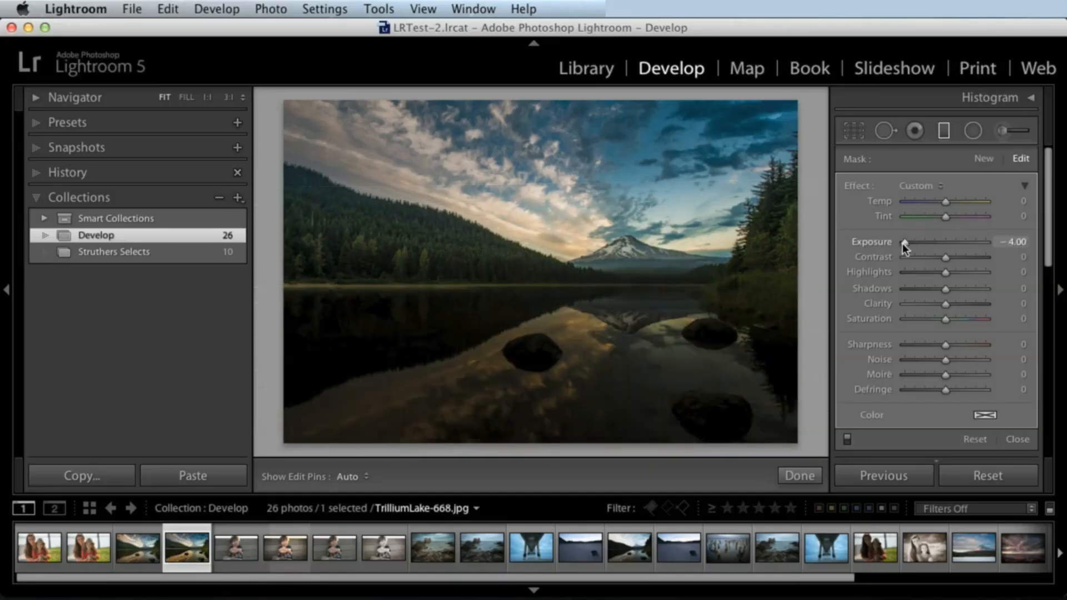
Move the foreground graduated filter down to the middle of the lake, adjust its tilt slightly, and delete it
drag(603, 188, 610, 328)
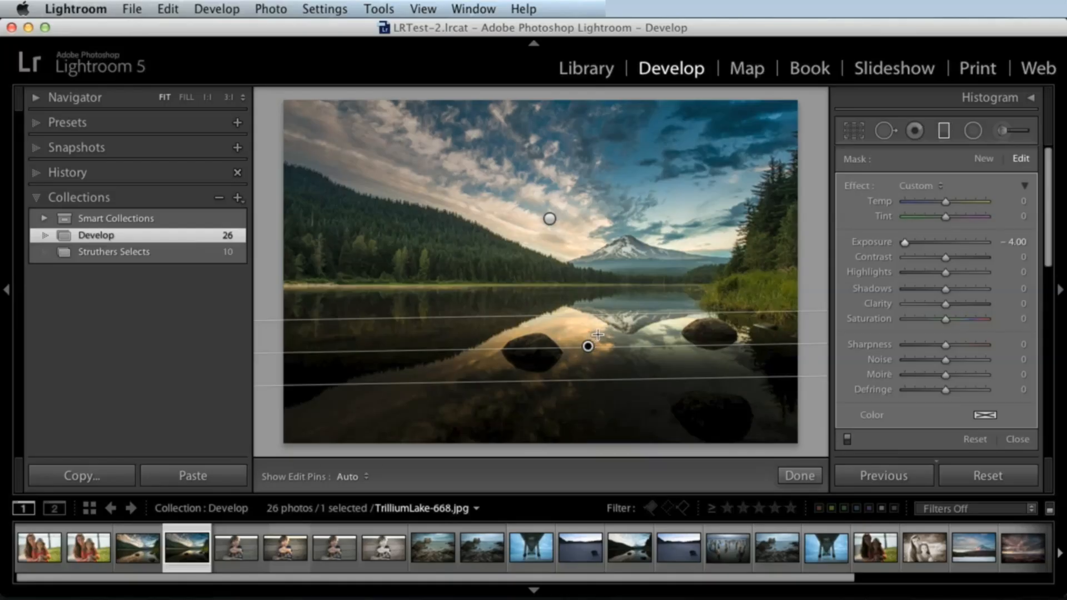
mouse_move(580, 344)
mouse_down()
mouse_move(576, 334)
mouse_move(575, 346)
mouse_up()
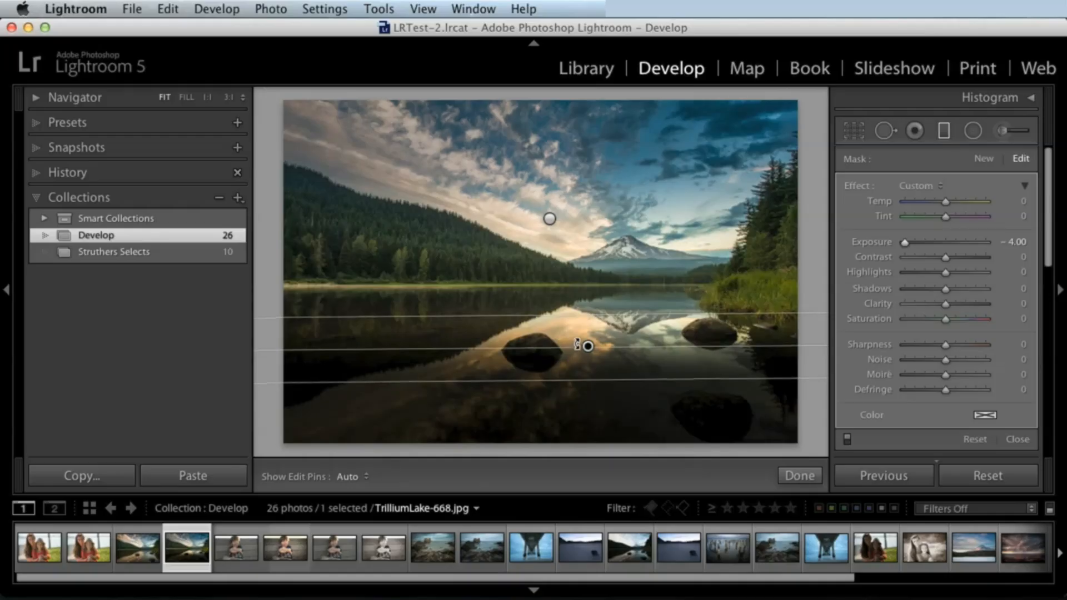
key(Delete)
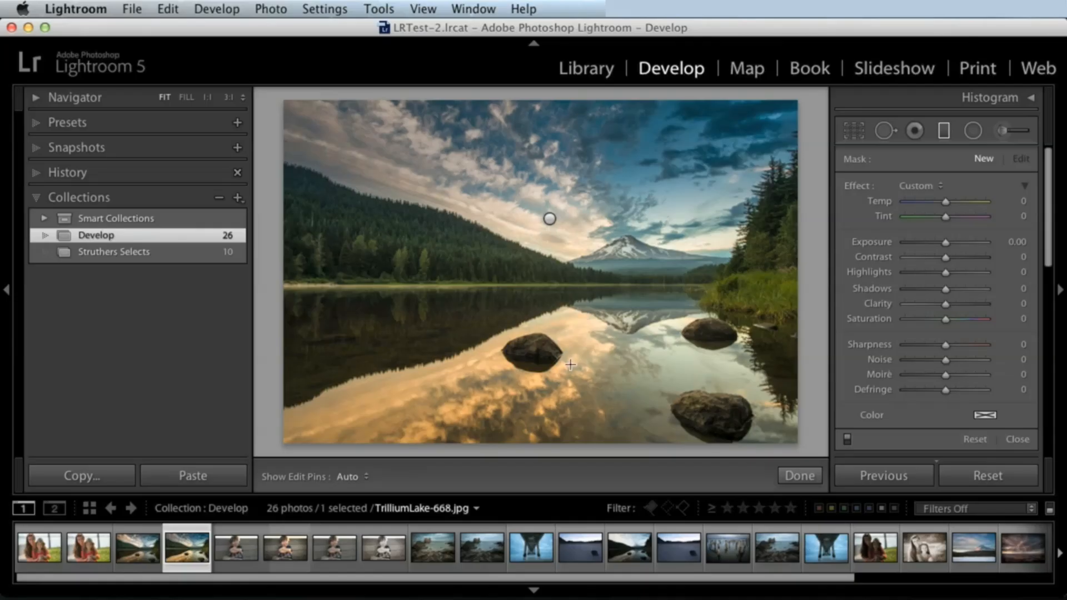
Add a new graduated filter upward across the lake, center it beside the middle rock, and set its exposure to −1.73
drag(571, 365, 570, 312)
drag(944, 242, 936, 241)
drag(571, 333, 572, 346)
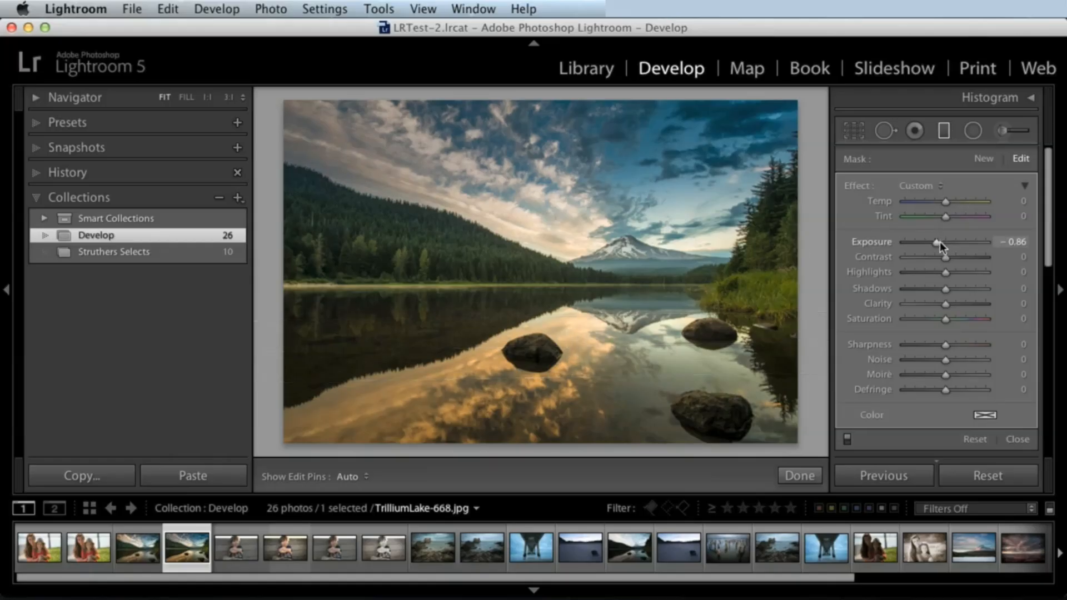
drag(938, 243, 931, 245)
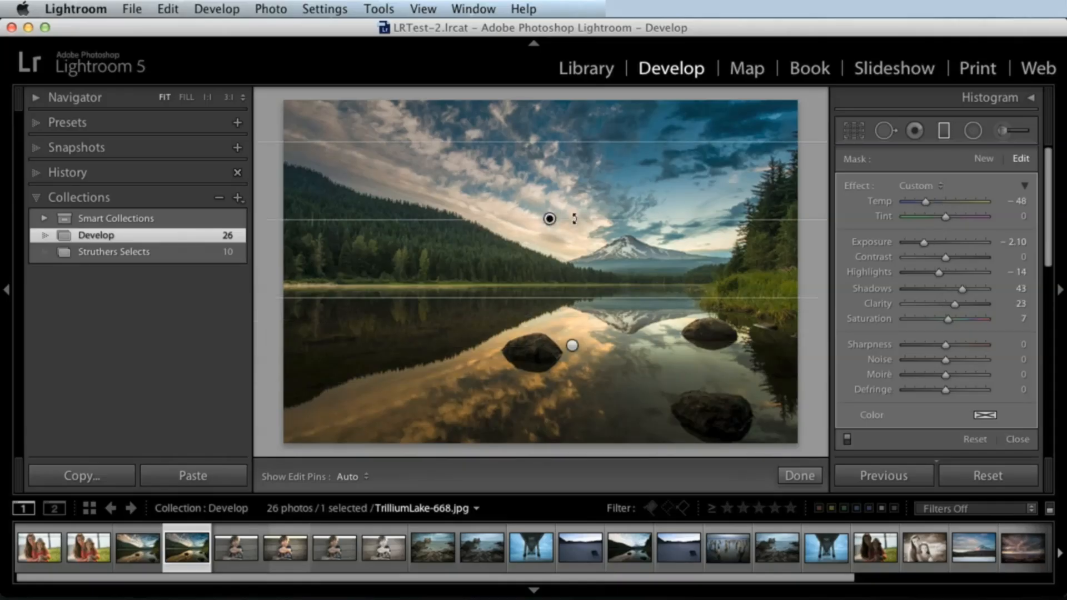
Set the sky graduated filter's exposure to −1.93 and delete the lake's graduated filter
drag(920, 243, 923, 244)
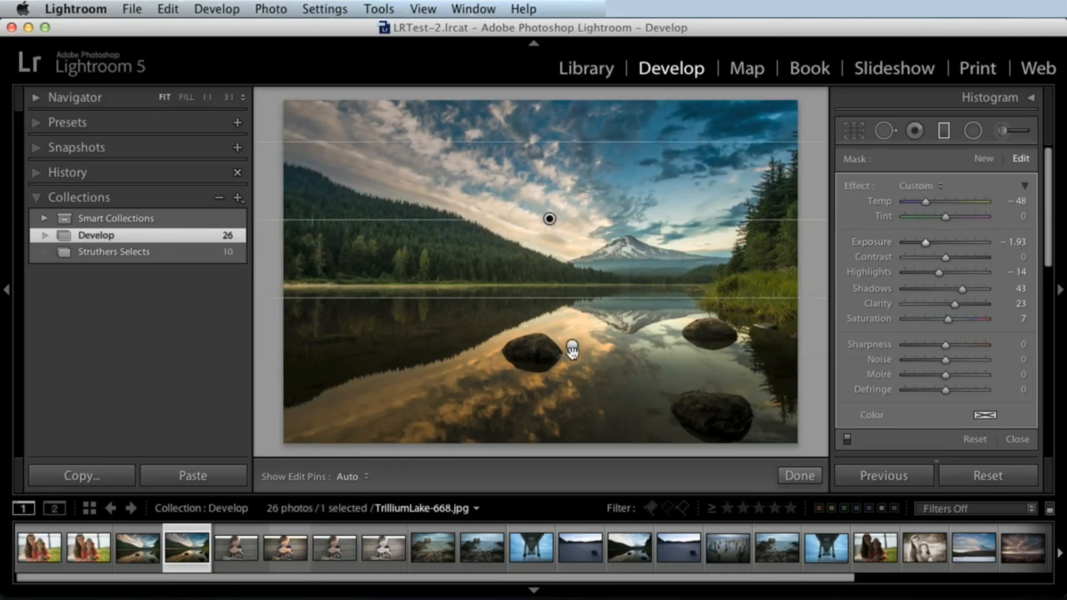
drag(572, 347, 575, 350)
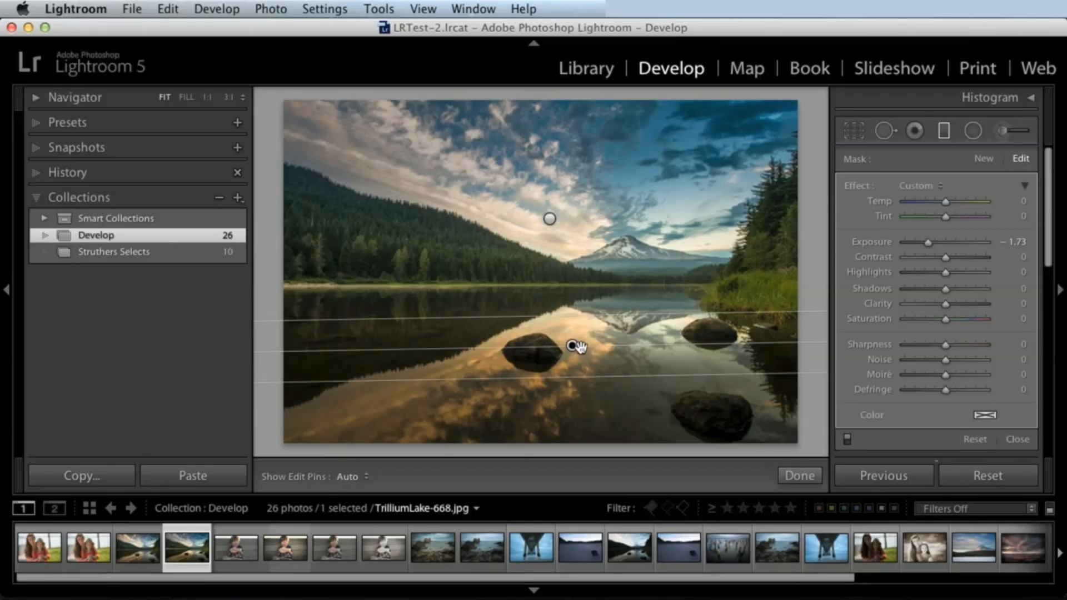
key(Delete)
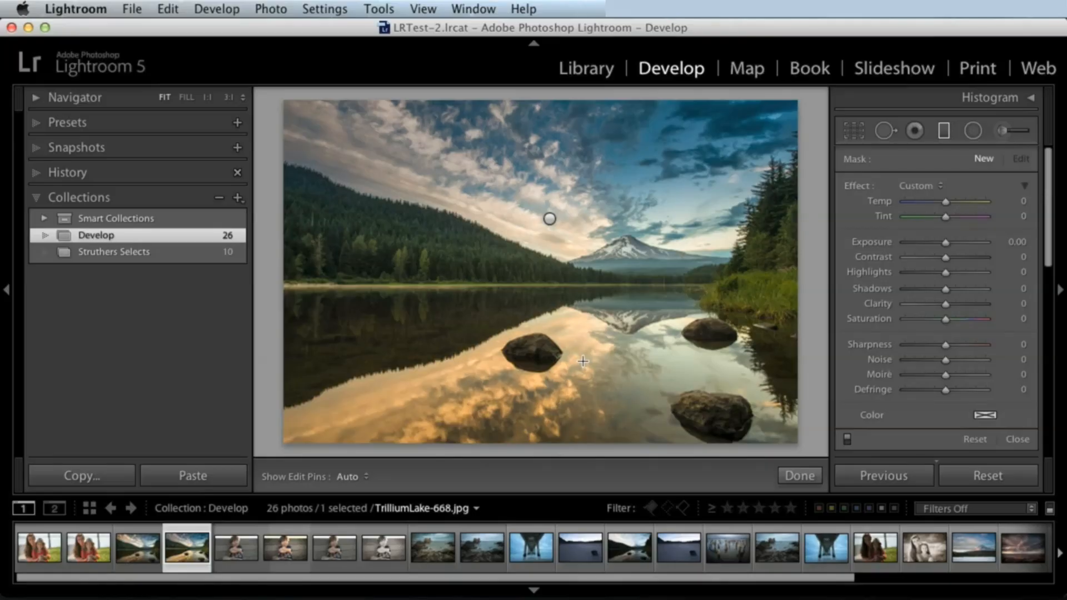
Reset all of the photo's graduated filter adjustments and undo that reset
click(974, 440)
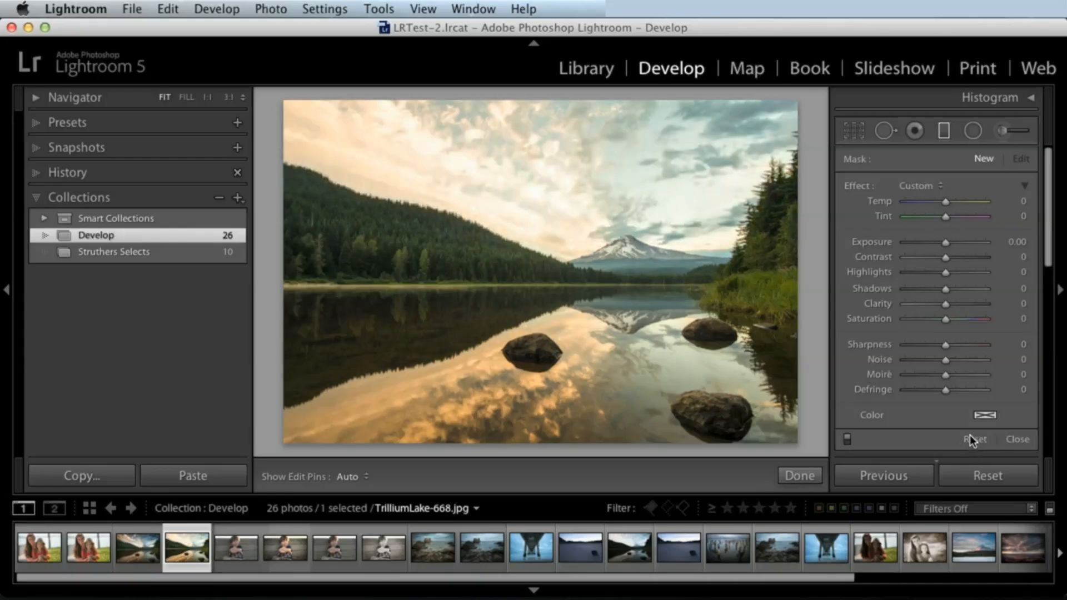
key(super+z)
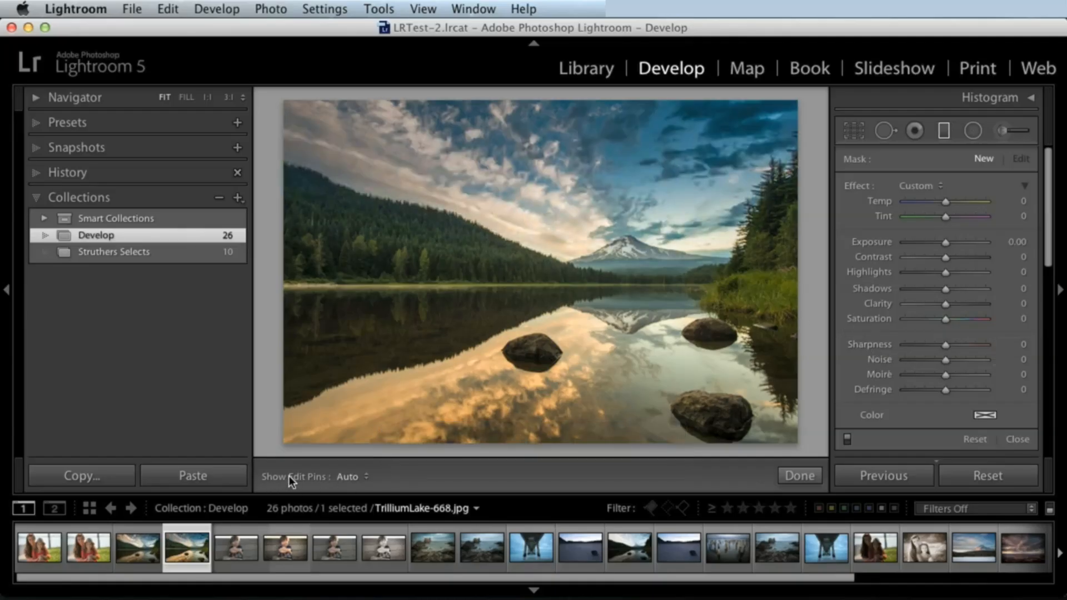
Try the edit pin display modes Always and Never with the sky filter selected, and restore the mode to Auto
click(353, 477)
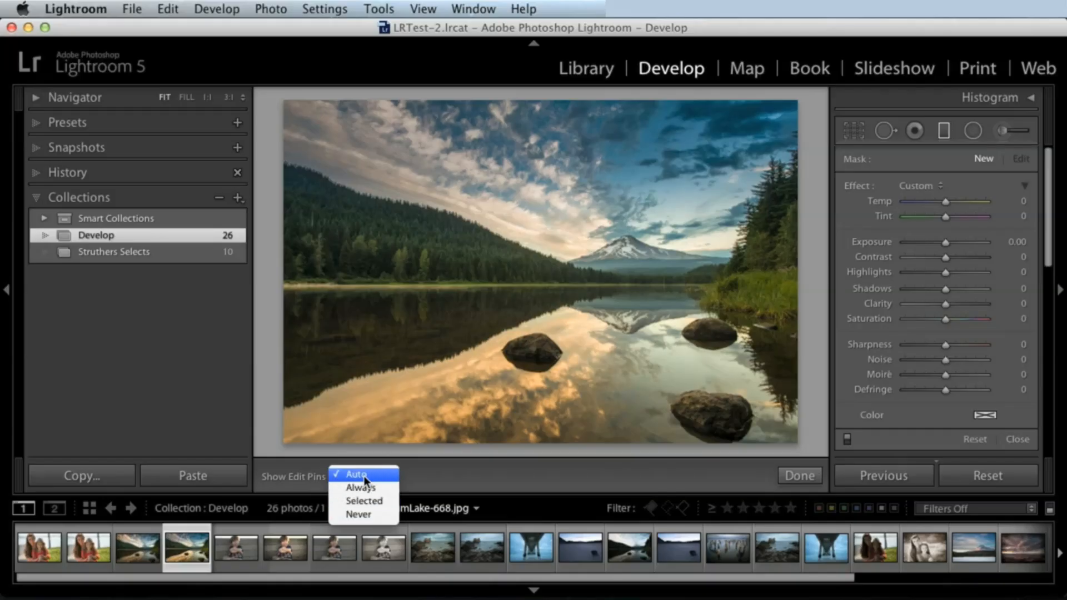
click(372, 488)
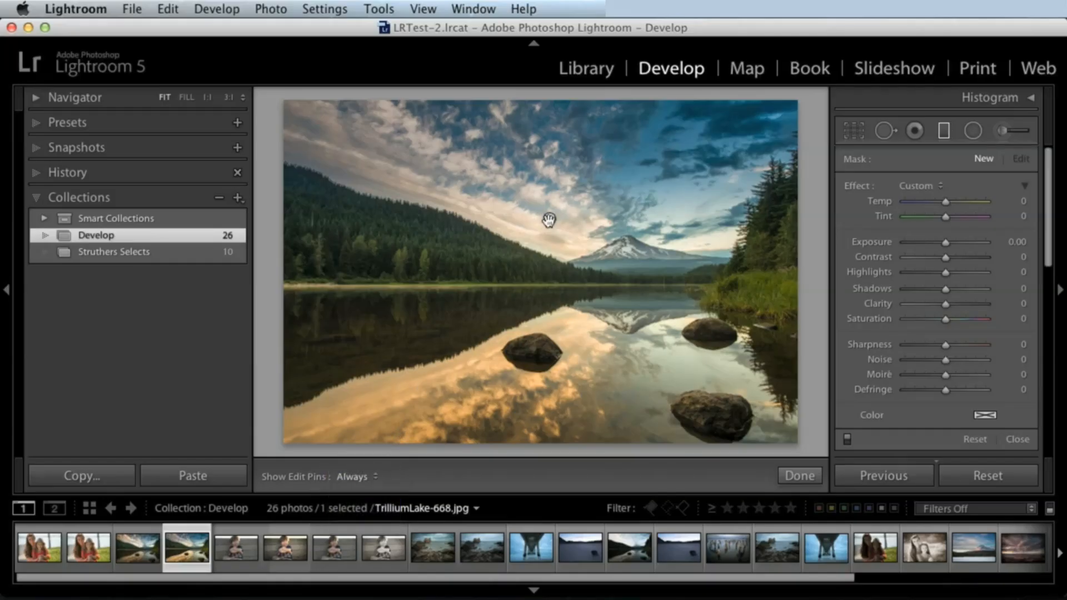
drag(549, 218, 549, 298)
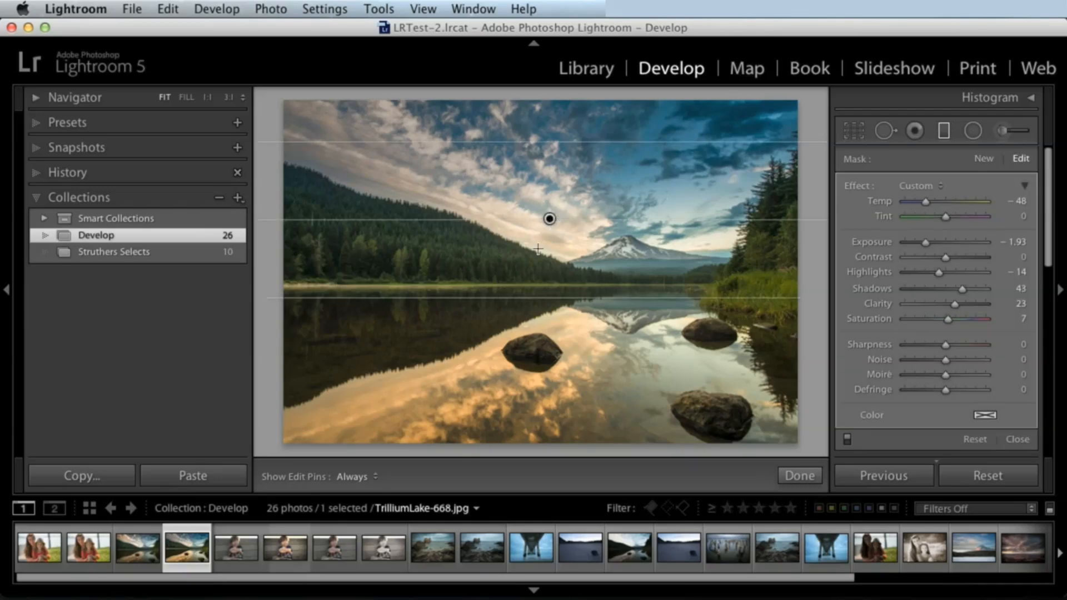
click(365, 478)
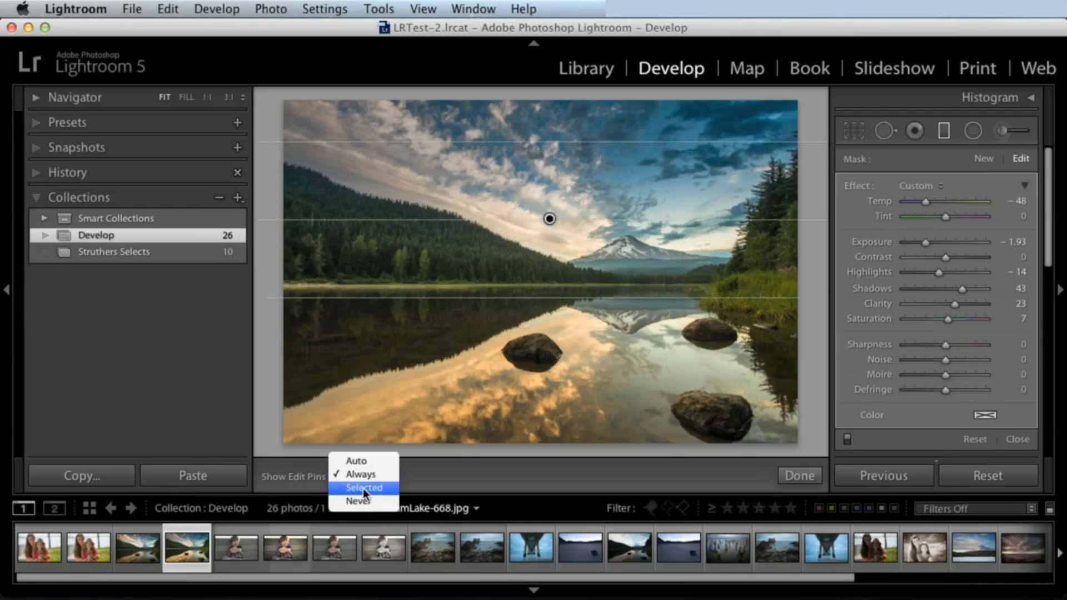
click(362, 498)
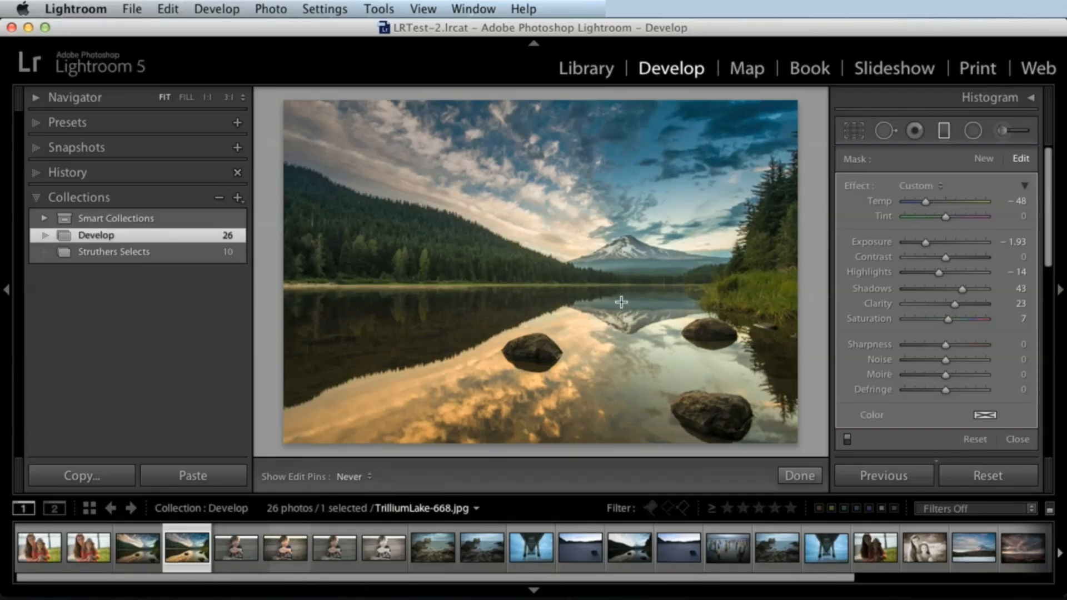
click(360, 477)
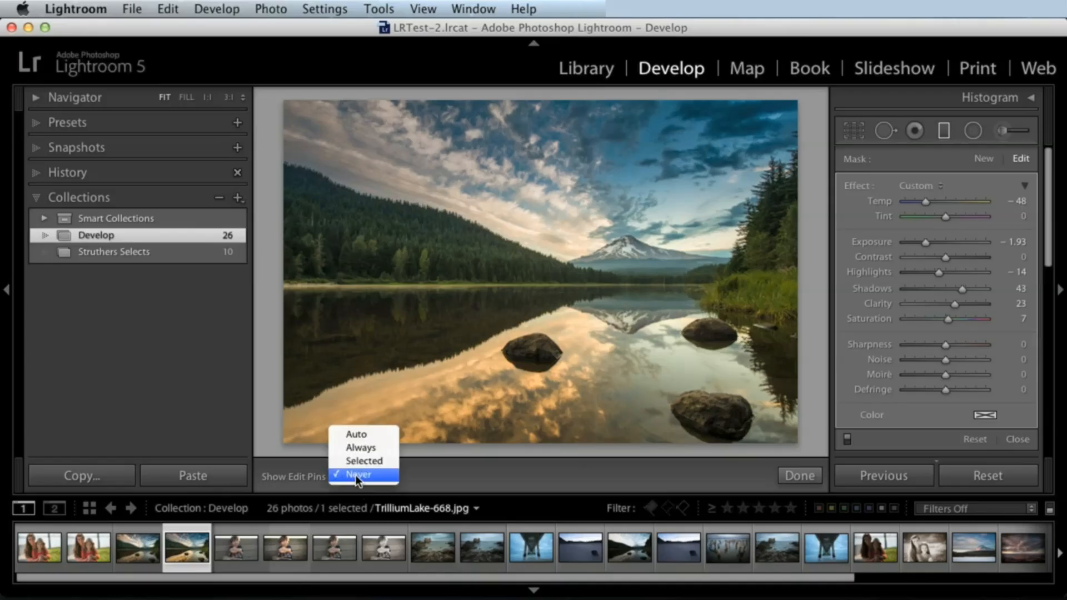
click(362, 436)
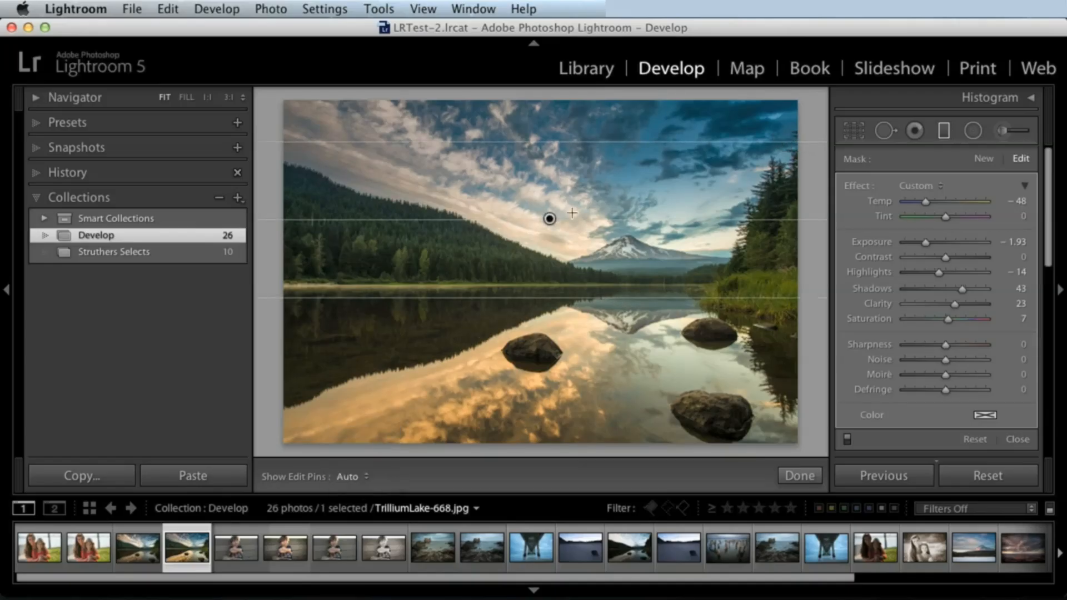
mouse_move(550, 229)
mouse_down()
mouse_move(550, 206)
mouse_move(553, 243)
mouse_move(565, 227)
mouse_up()
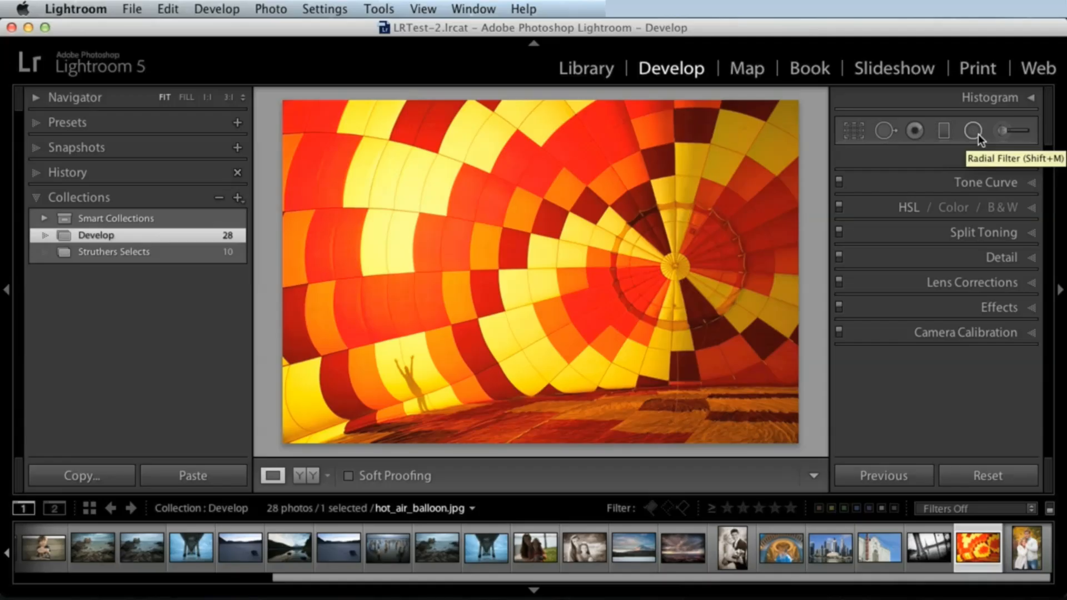
Try darkening the hot air balloon photo with graduated filters at −1.49 exposure and different angles, undo them, and close the tool
click(944, 132)
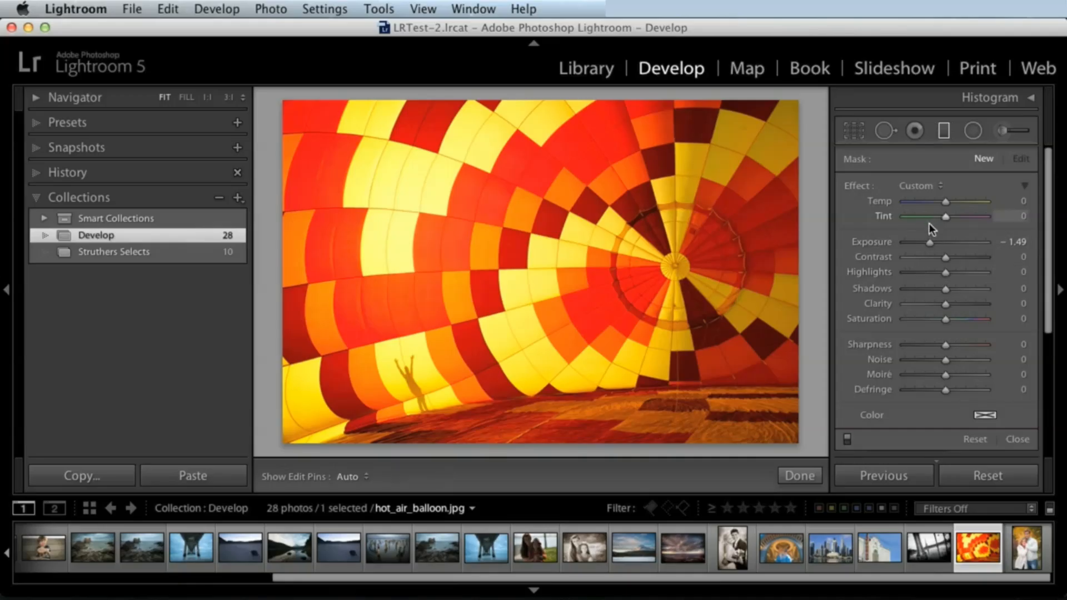
drag(682, 179, 599, 374)
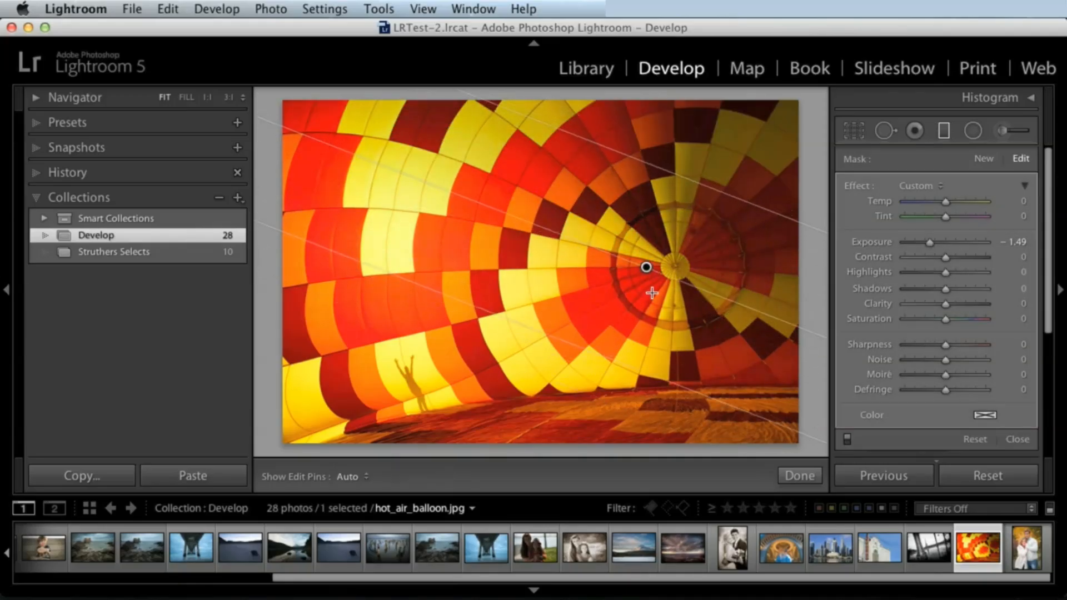
key(super+z)
drag(543, 107, 531, 288)
drag(668, 362, 381, 338)
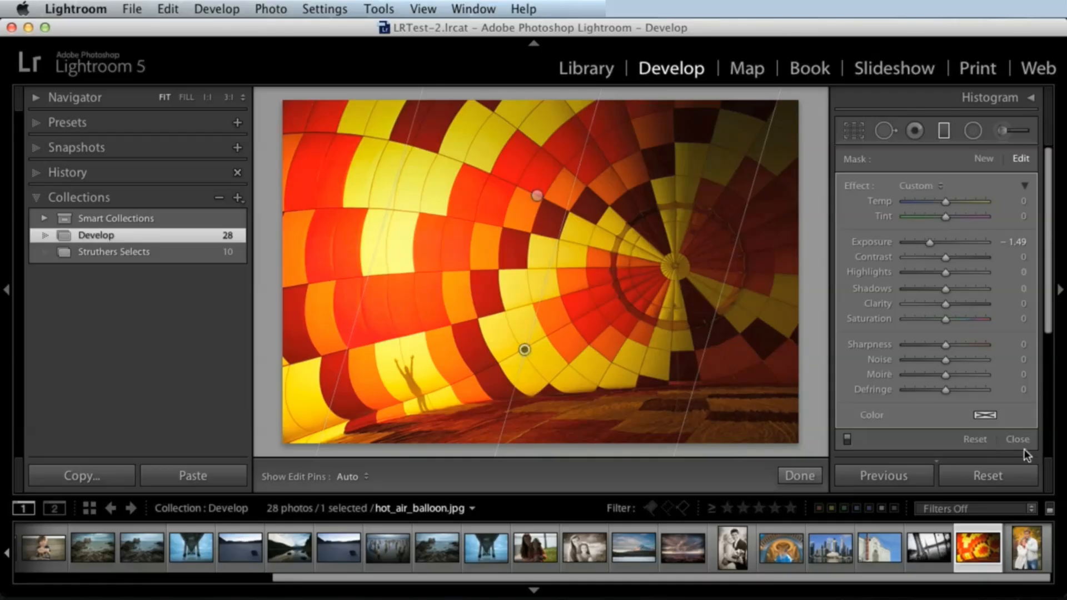
click(1011, 439)
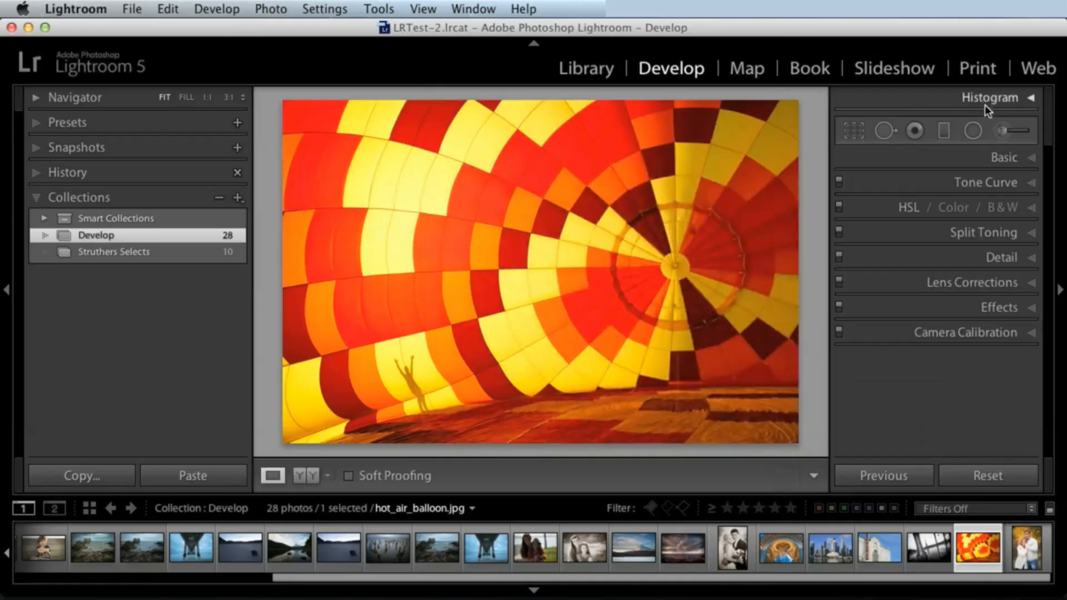
Try a post-crop vignette with amount −94 and midpoint 32 on the balloon photo, reset its amount, and close the Radial Filter tool
click(973, 131)
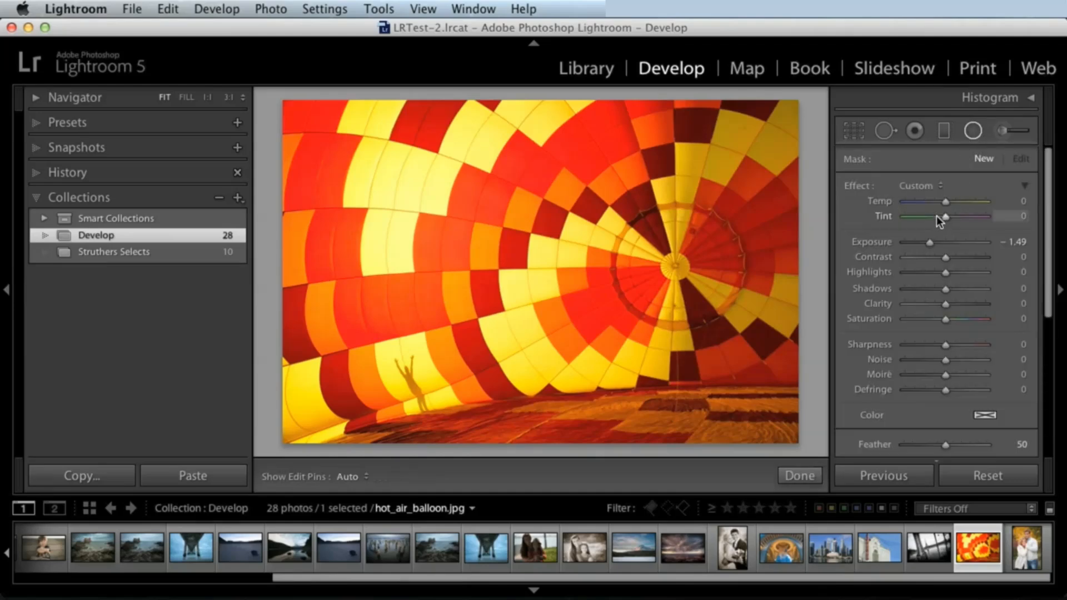
scroll(995, 333, down, 5)
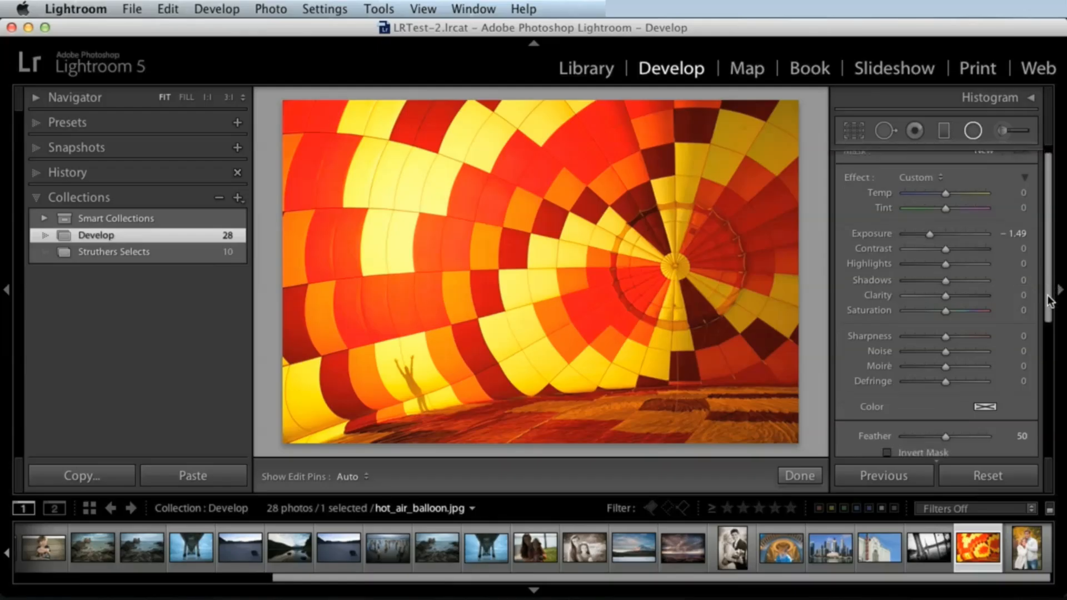
click(999, 413)
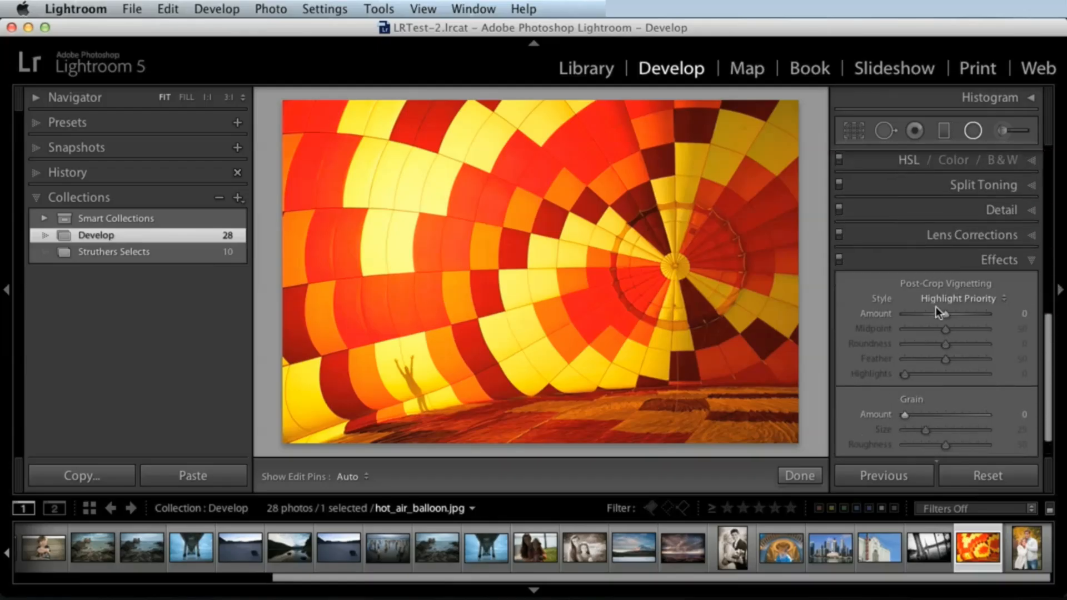
mouse_move(942, 315)
mouse_down()
mouse_move(926, 315)
mouse_move(930, 329)
mouse_move(927, 312)
mouse_up()
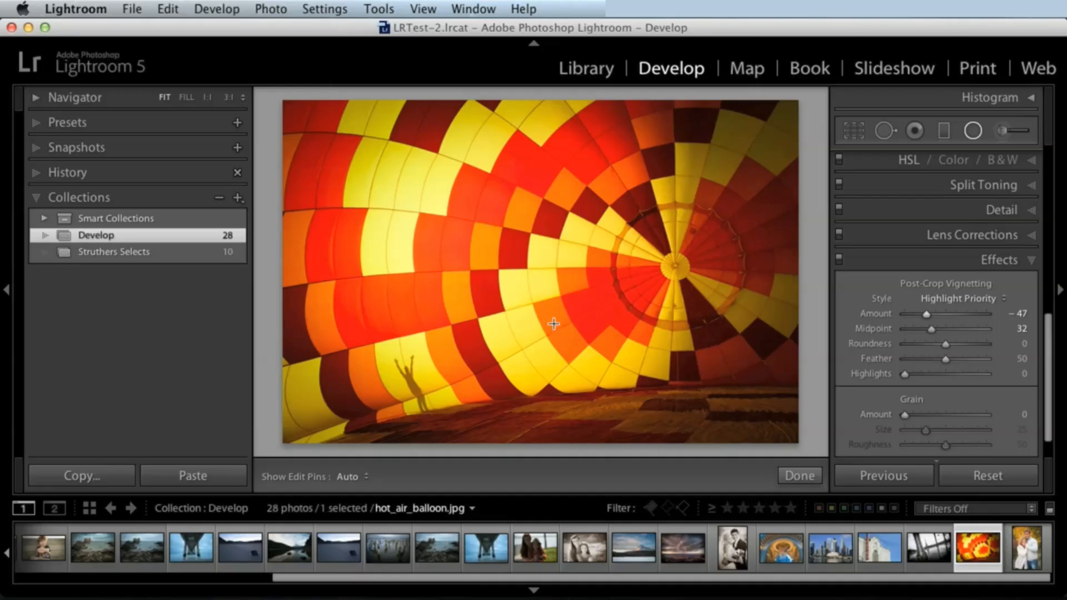
mouse_move(928, 310)
mouse_down()
mouse_move(946, 311)
mouse_move(917, 310)
mouse_up()
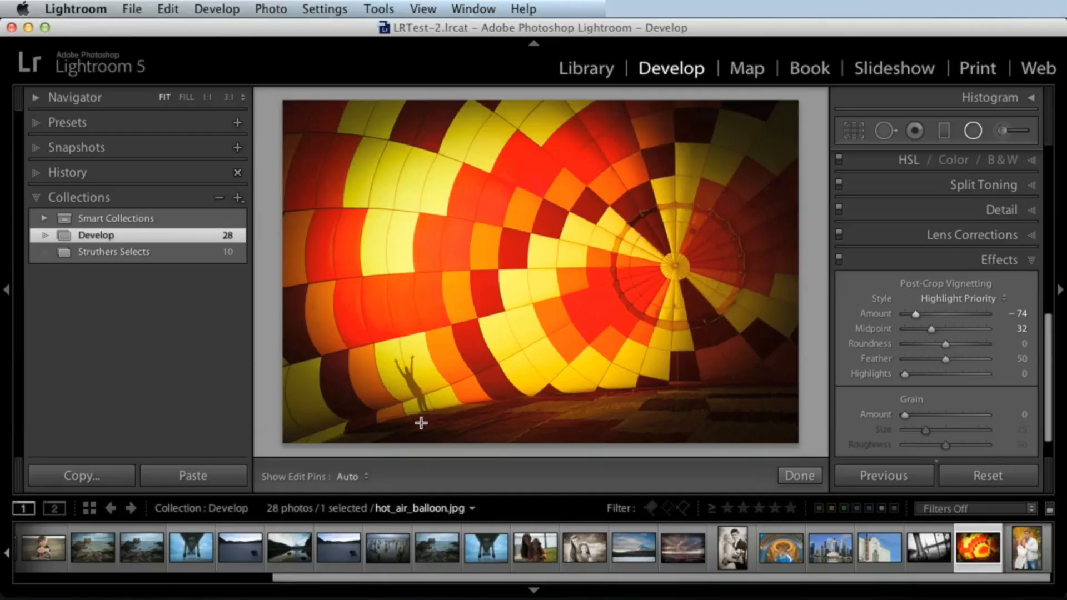
mouse_move(916, 314)
mouse_down()
mouse_move(940, 311)
mouse_move(907, 309)
mouse_up()
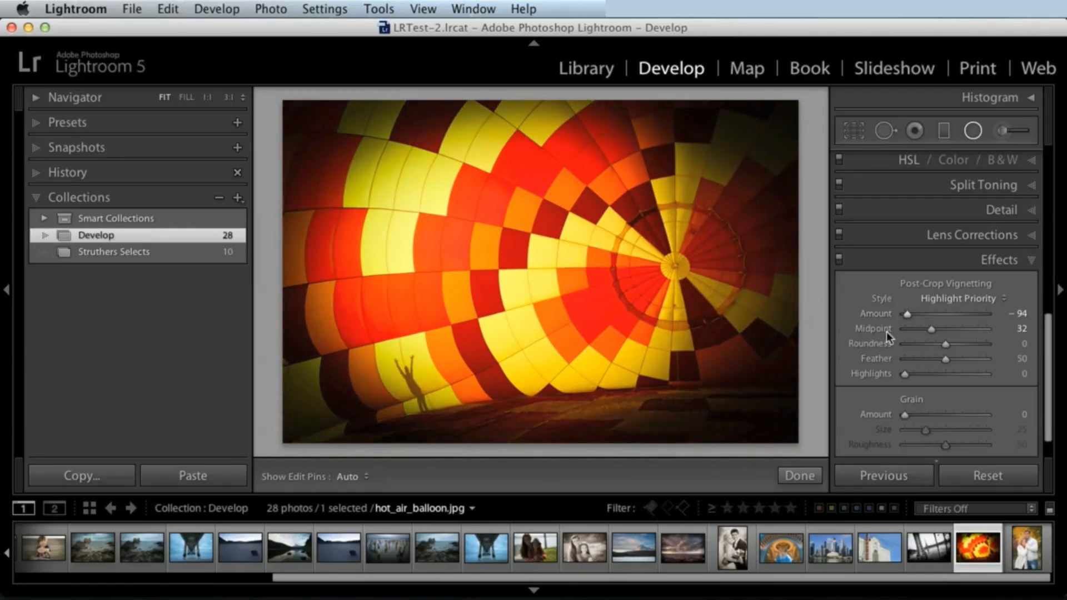
double_click(875, 314)
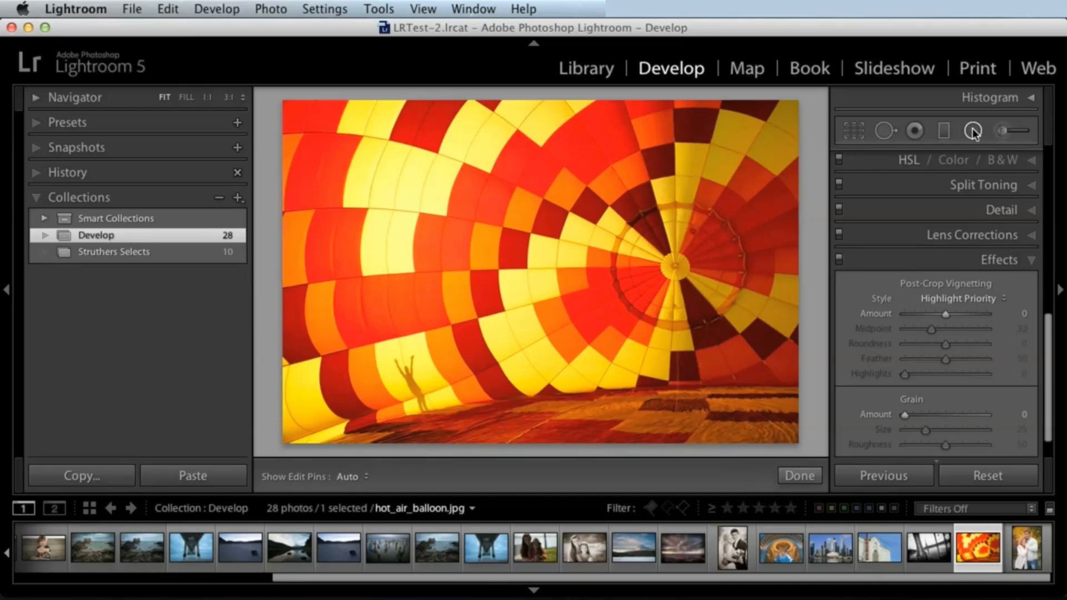
click(973, 131)
drag(1050, 223, 1036, 158)
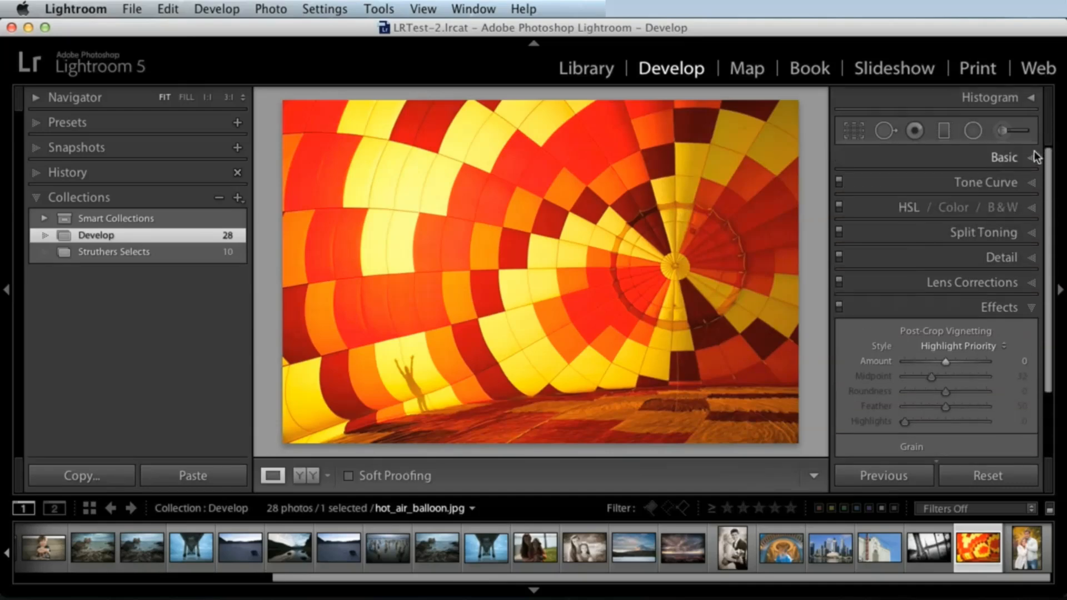
Add a circular radial filter centered on the waving shadow figure and darken the area outside it with exposure −1.54
click(972, 133)
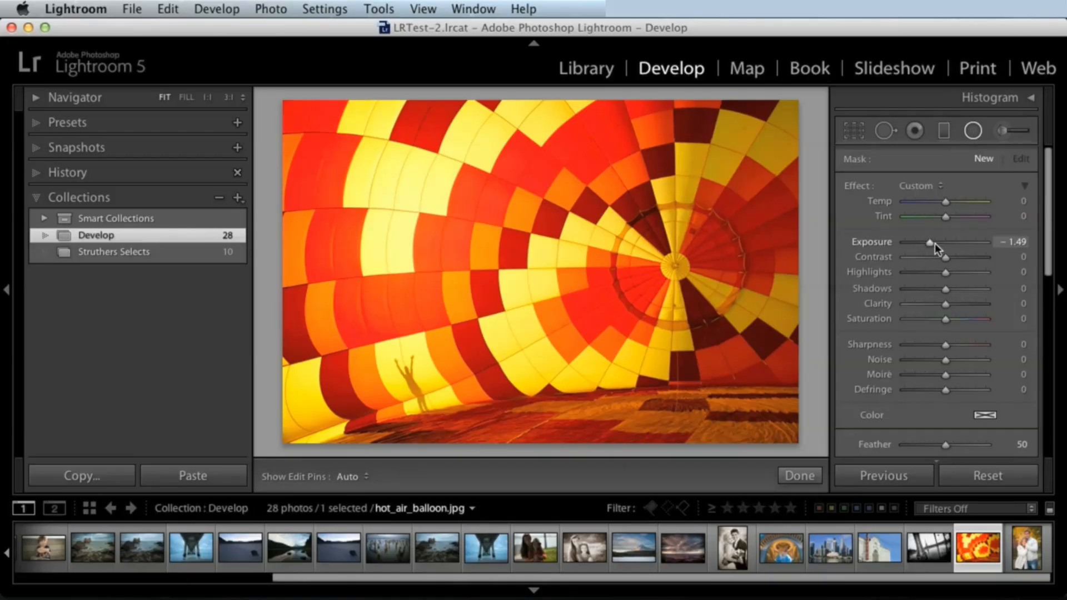
drag(942, 242, 935, 246)
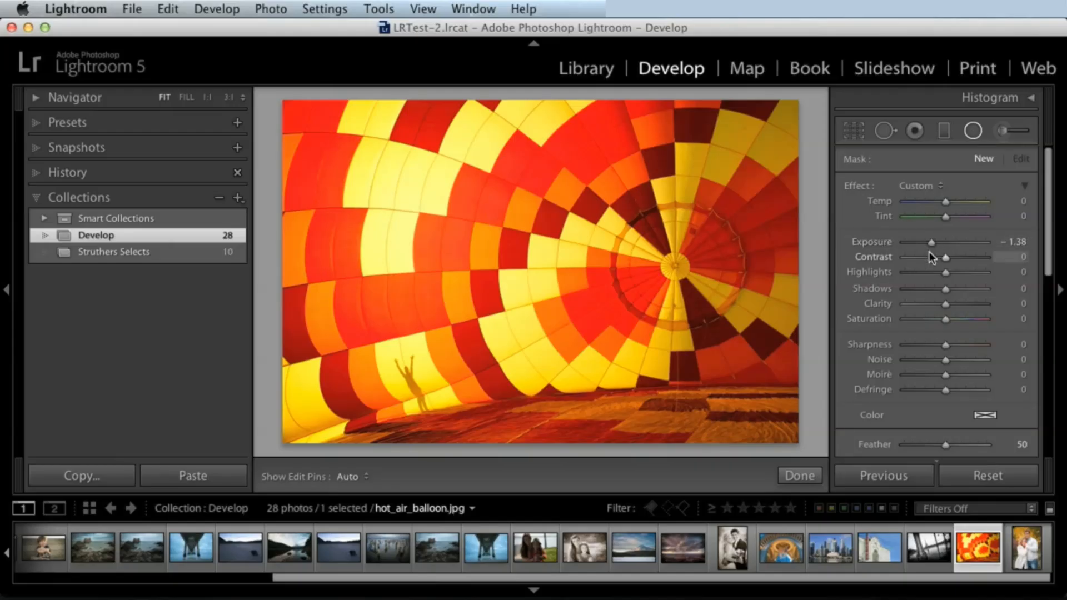
mouse_move(410, 379)
mouse_down()
mouse_move(550, 263)
mouse_move(539, 255)
mouse_move(416, 371)
mouse_move(418, 387)
mouse_up()
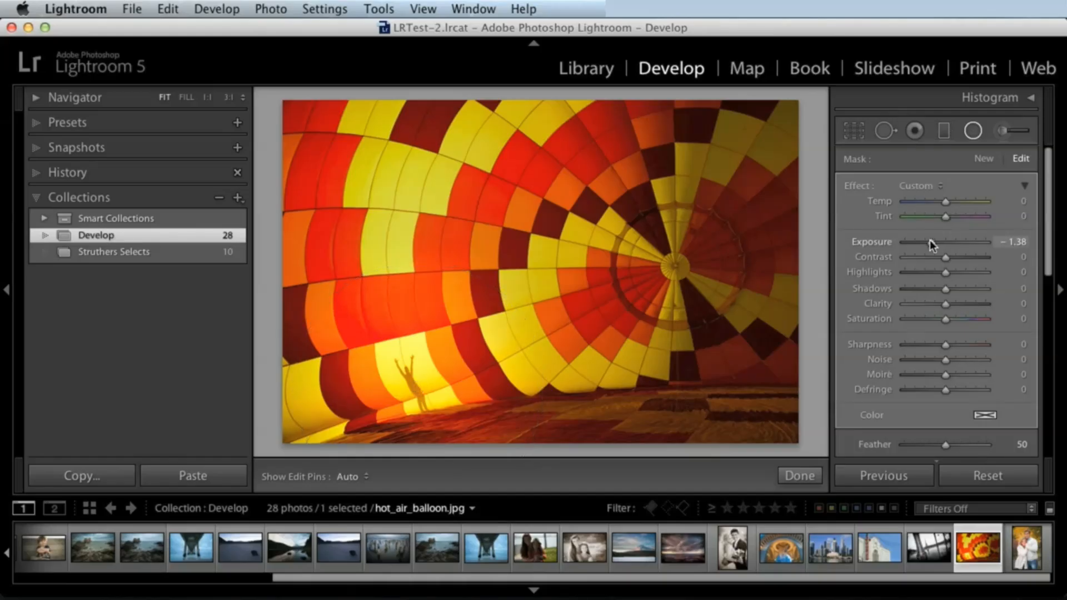
drag(932, 246, 861, 243)
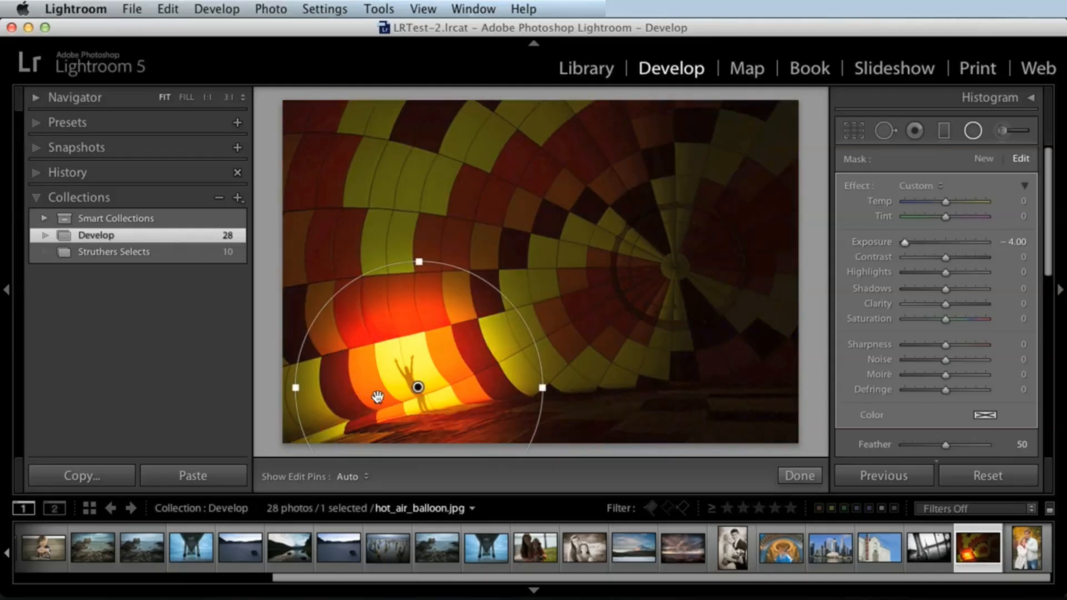
drag(938, 243, 926, 242)
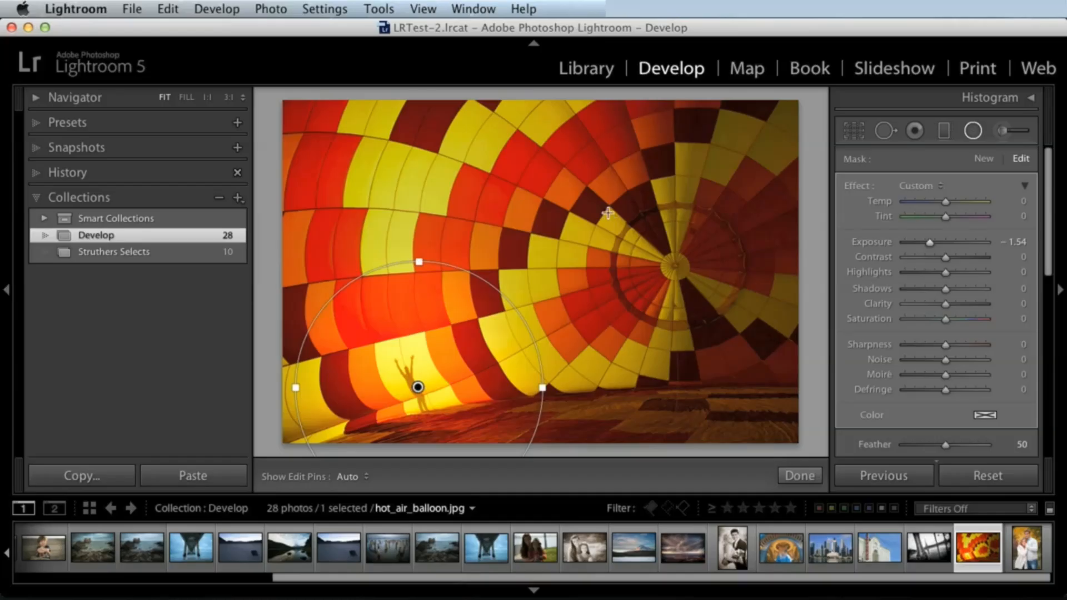
Fine-tune the radial filter's position over the waving shadow figure and set its exposure to −1.78
drag(418, 387, 417, 387)
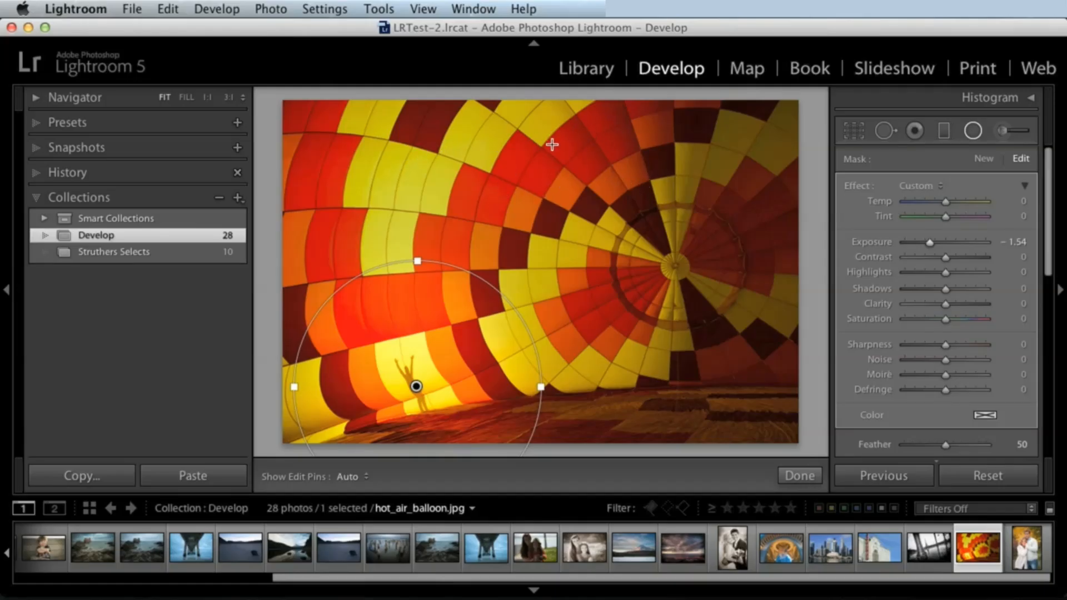
mouse_move(416, 386)
mouse_down()
mouse_move(409, 377)
mouse_move(572, 222)
mouse_move(674, 291)
mouse_move(544, 309)
mouse_move(409, 375)
mouse_up()
drag(929, 242, 930, 243)
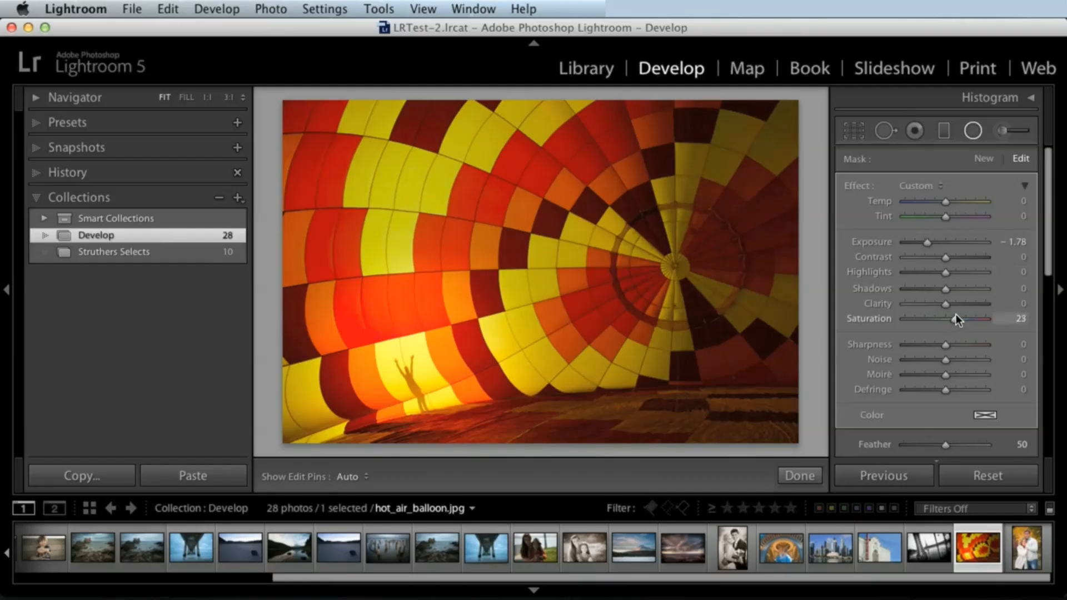
Try a saturation of 23 outside the figure's radial filter, reset the saturation, and set the exposure to −1.42
mouse_move(956, 315)
mouse_down()
mouse_move(923, 317)
mouse_move(945, 315)
mouse_up()
double_click(945, 318)
drag(929, 243, 937, 244)
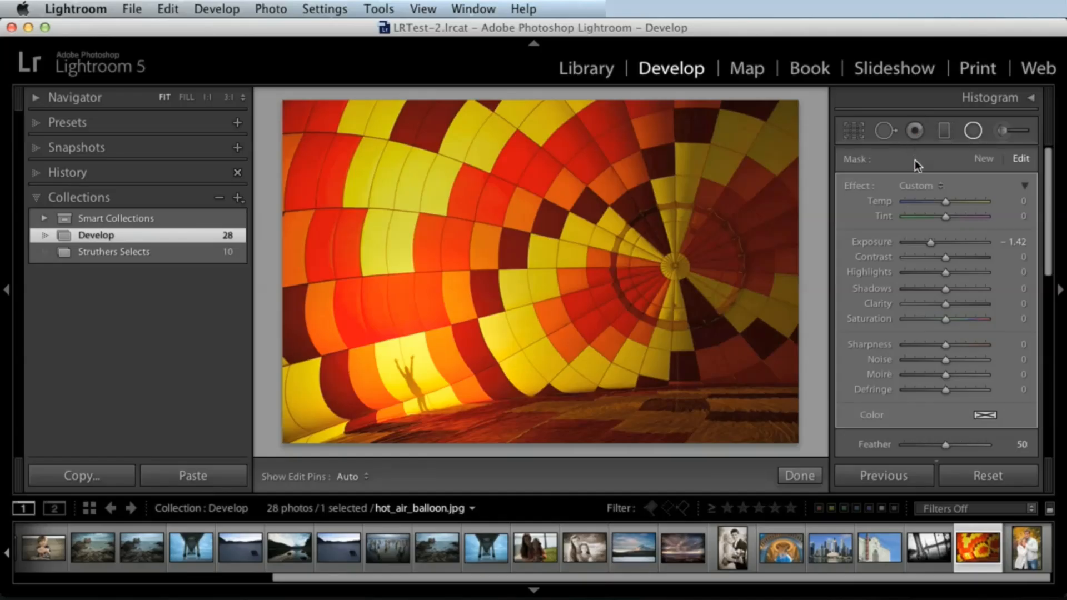
Add a second circular radial filter centered on the balloon's crown and set its exposure to −0.57
click(984, 160)
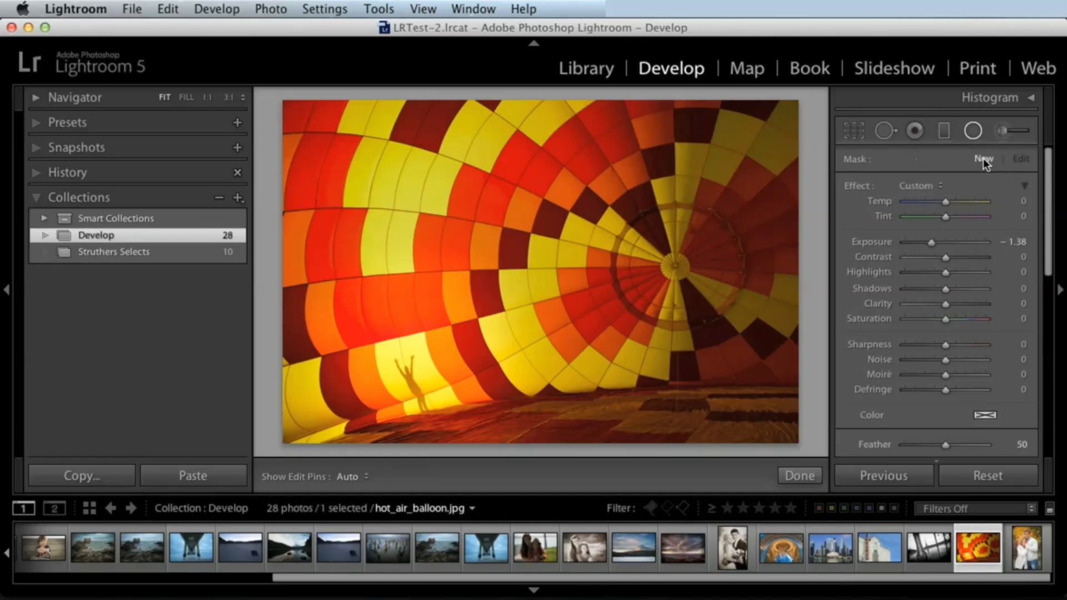
drag(670, 250, 757, 348)
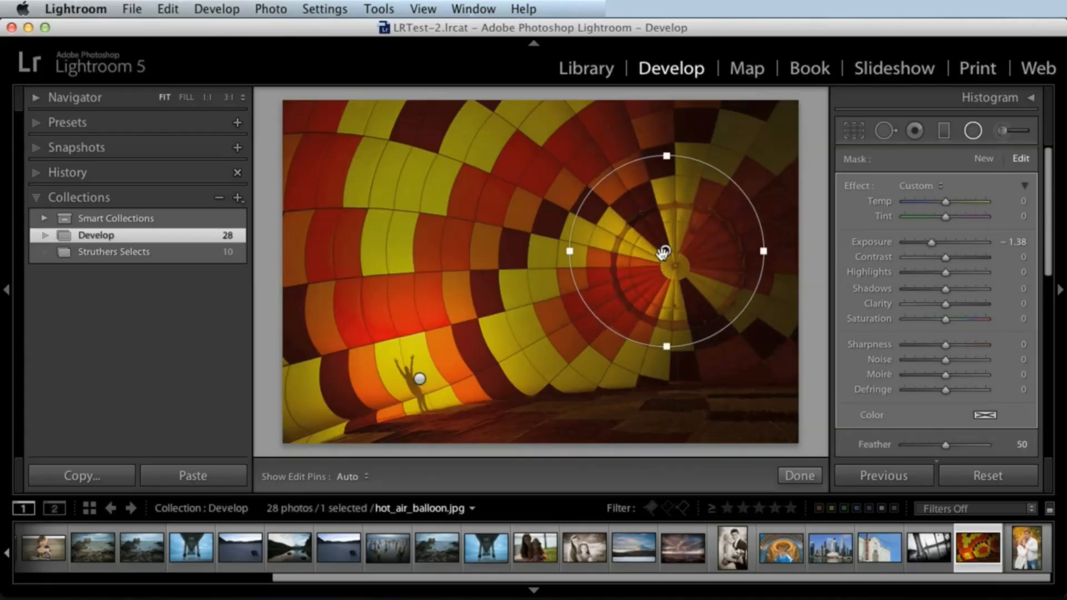
drag(665, 254, 676, 271)
drag(931, 243, 938, 241)
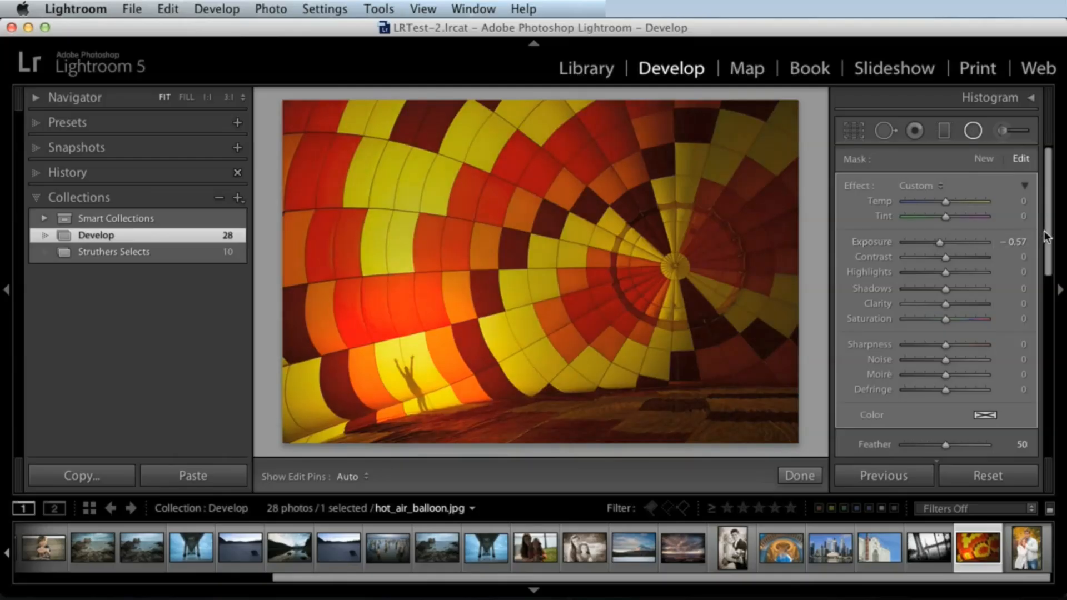
Switch the radial filters off and on to compare the balloon photo with and without both filters
scroll(861, 335, down, 5)
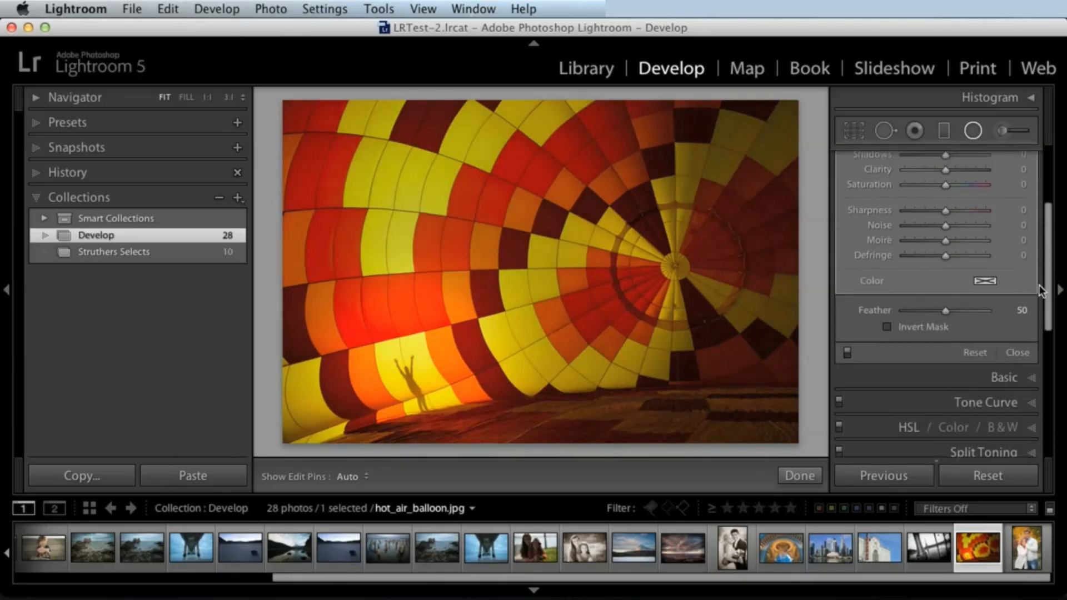
click(847, 344)
click(847, 343)
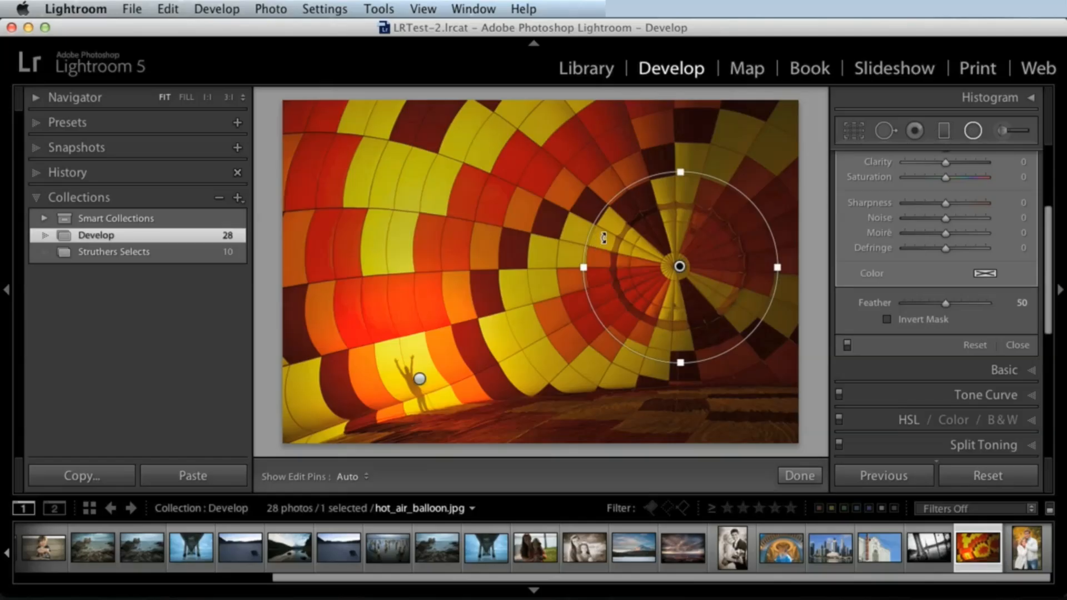
Nudge the second radial filter onto the crown's center and set the shadow figure filter's exposure to −0.90
drag(679, 267, 677, 266)
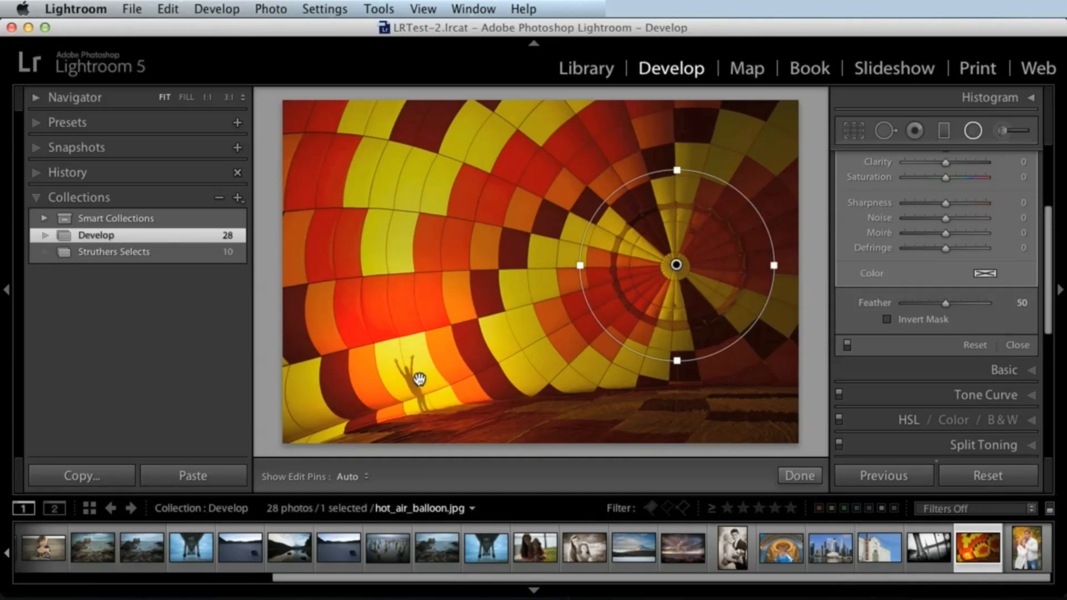
click(419, 379)
scroll(1049, 239, up, 5)
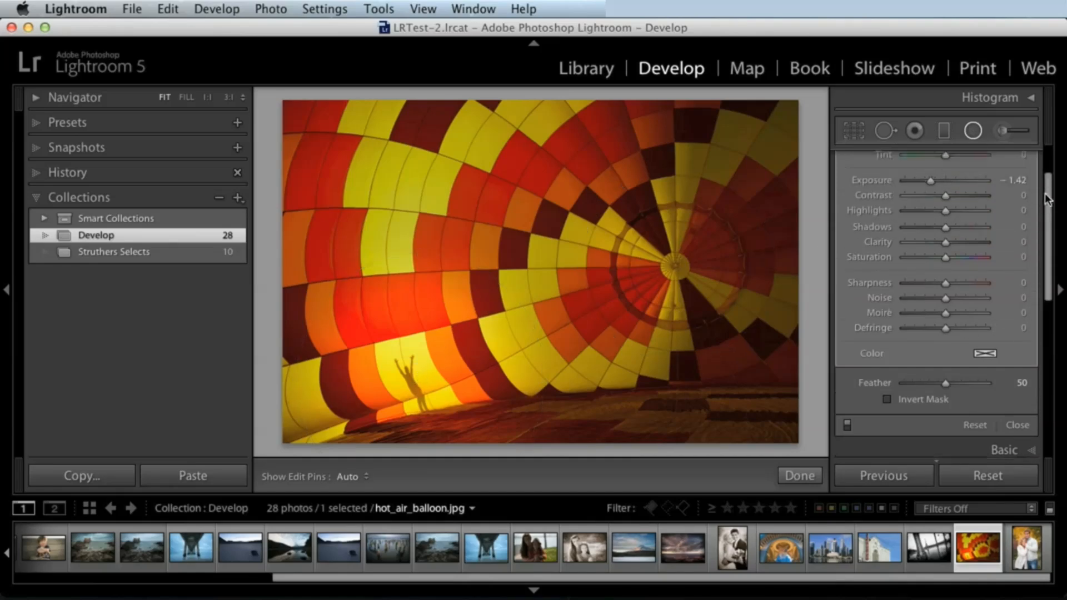
drag(937, 241, 941, 241)
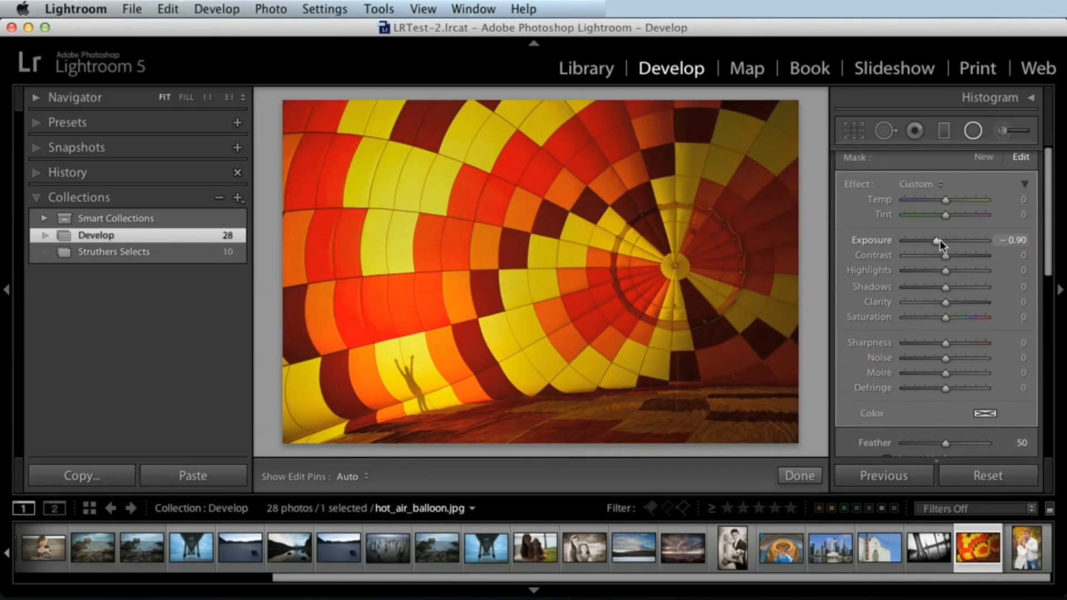
Compare the balloon photo before and after the lightened radial filters by toggling them off and on
scroll(996, 279, down, 5)
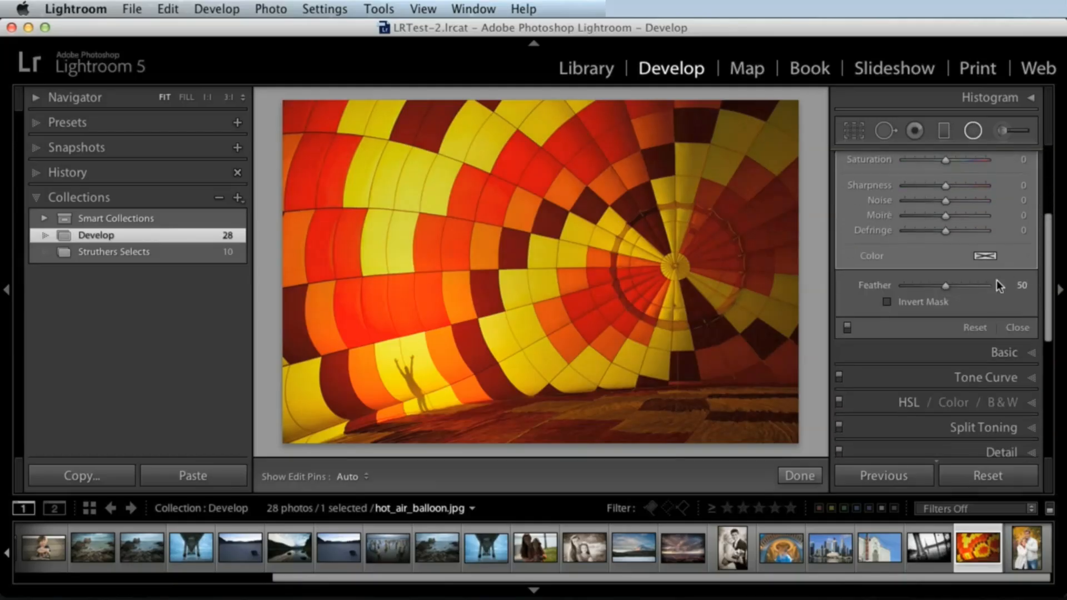
click(847, 327)
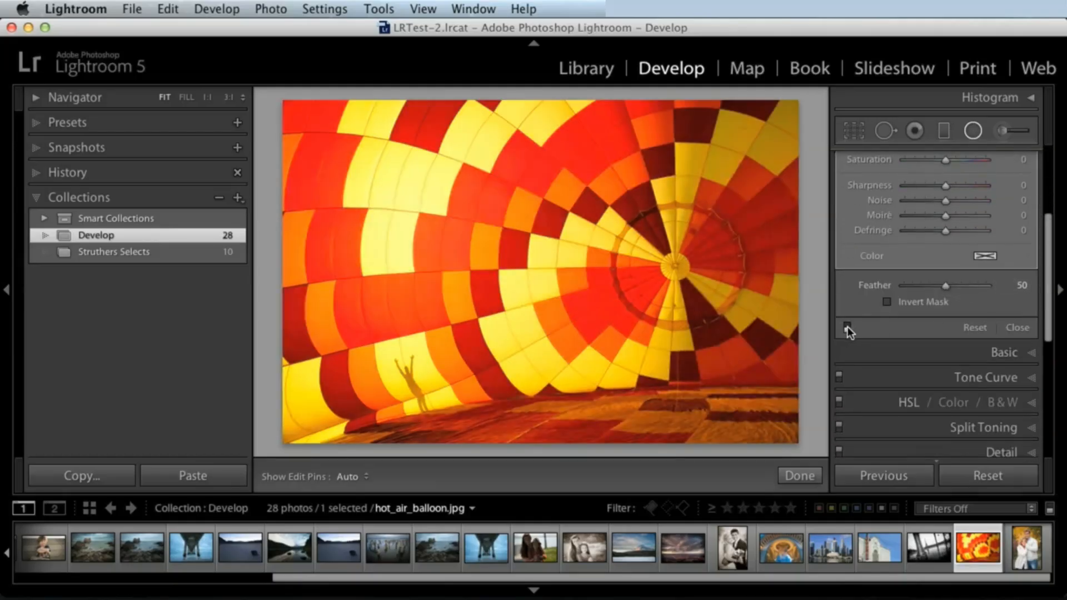
click(847, 326)
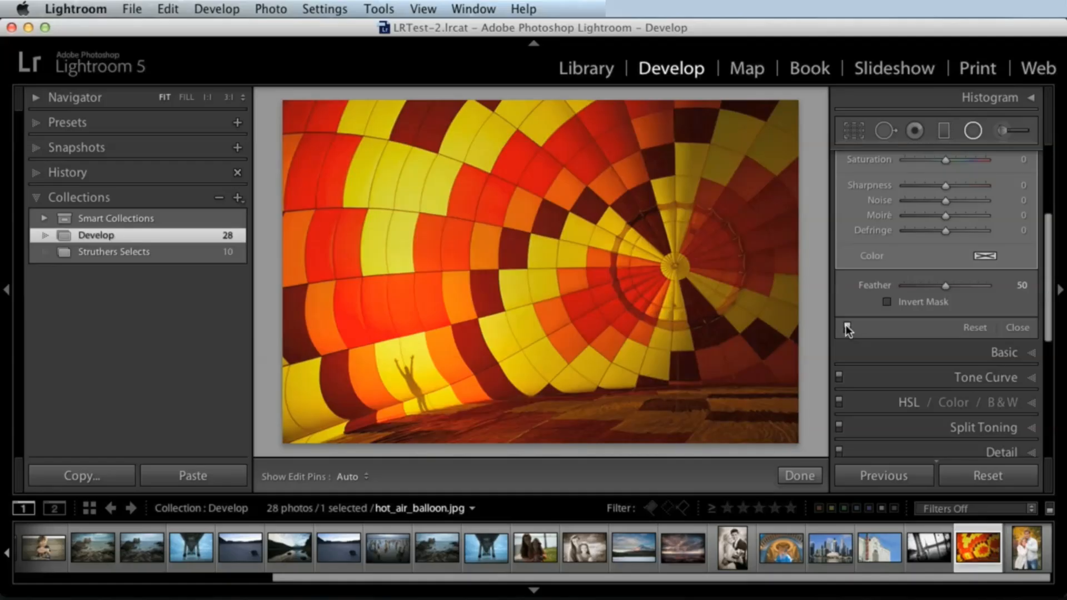
click(844, 325)
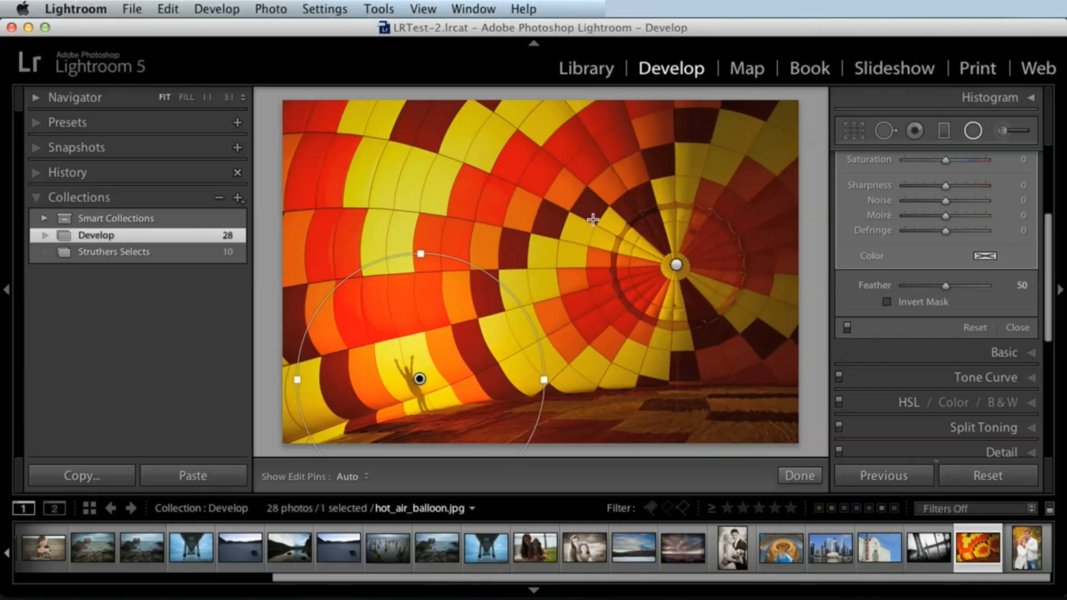
Open the couple portrait _MJK8997.NEF and set the new radial filter's exposure to −1.69
click(1027, 548)
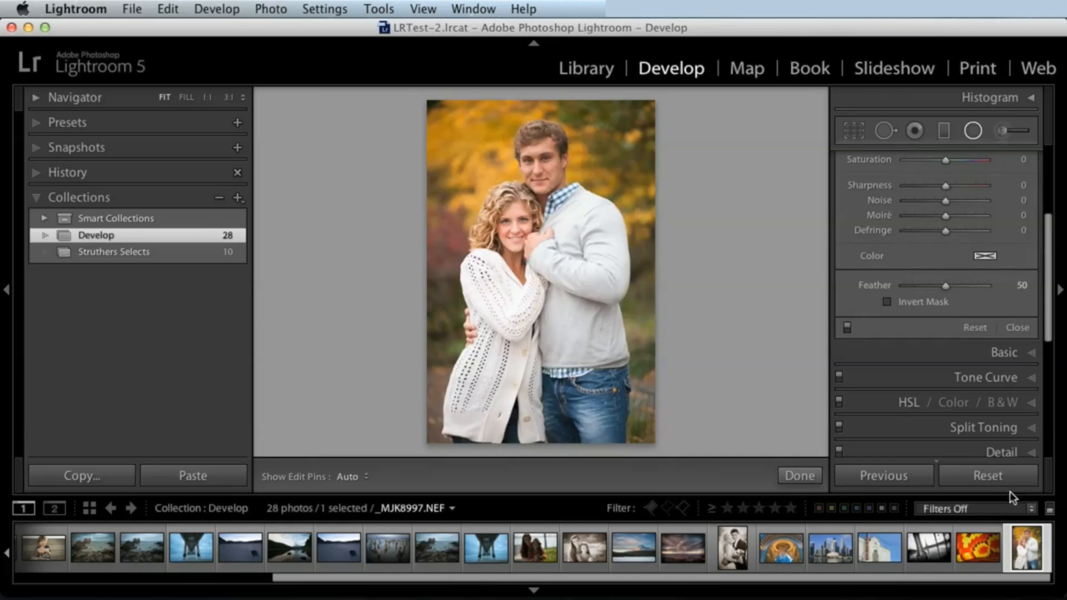
scroll(1017, 228, up, 3)
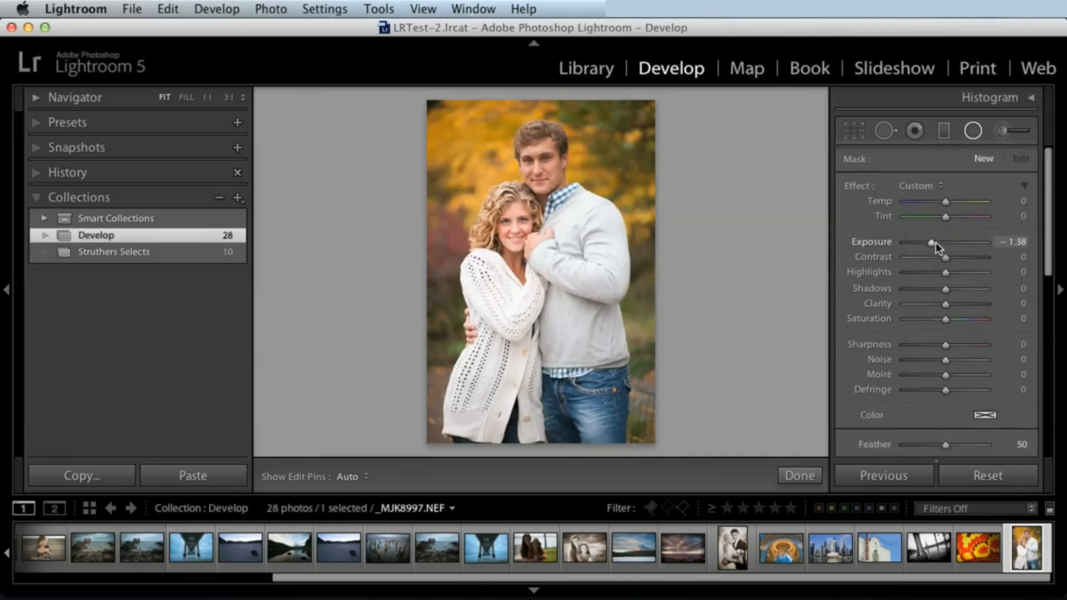
Try a post-crop vignette with amount −51 on the couple portrait and reset the amount
scroll(1022, 428, down, 10)
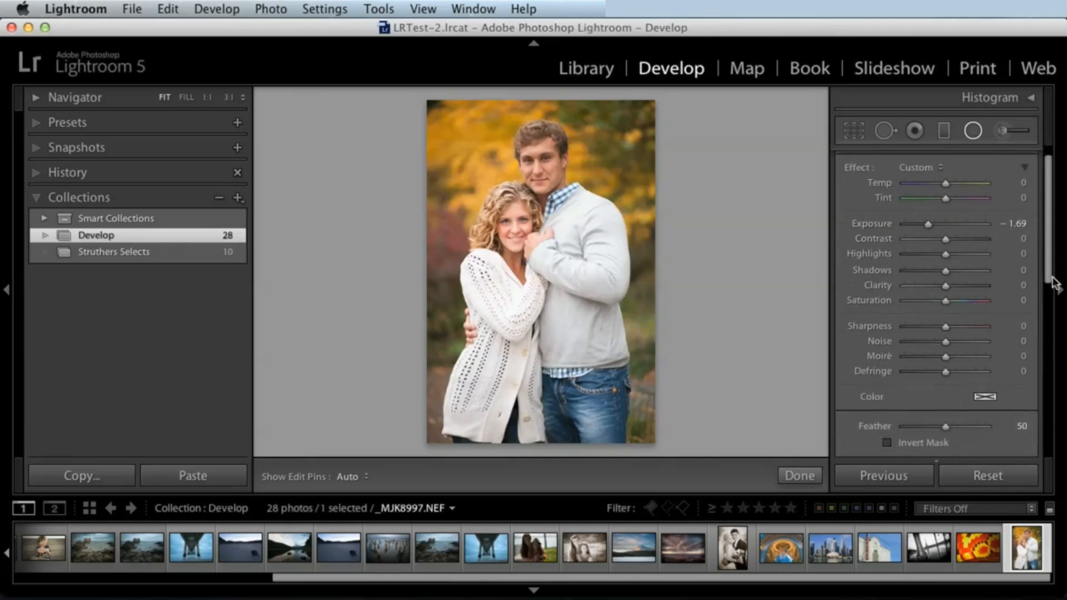
mouse_move(946, 282)
mouse_down()
mouse_move(915, 281)
mouse_move(933, 297)
mouse_move(926, 285)
mouse_up()
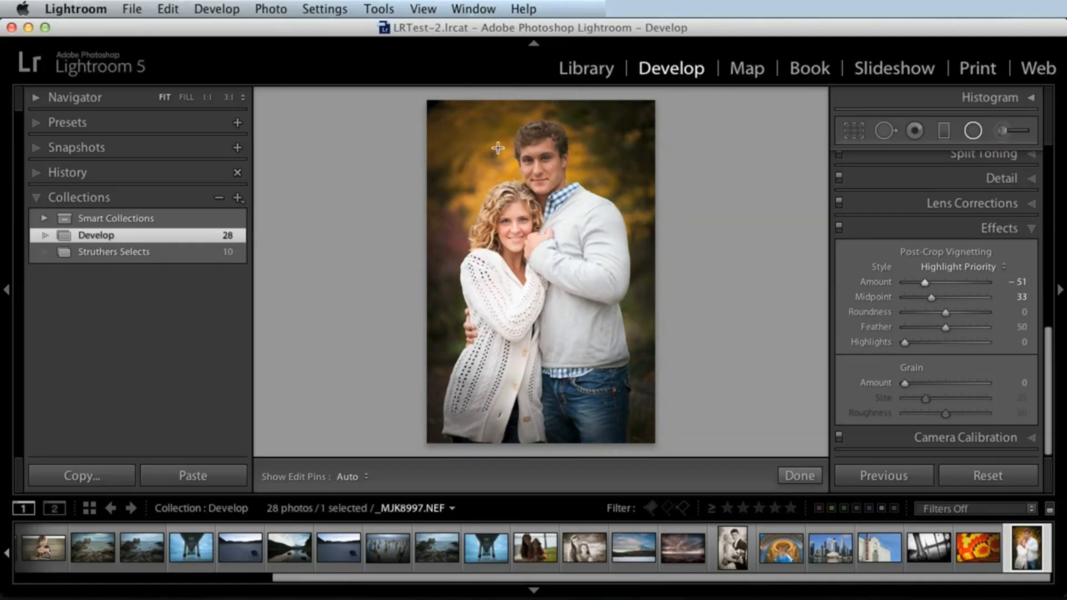
double_click(871, 281)
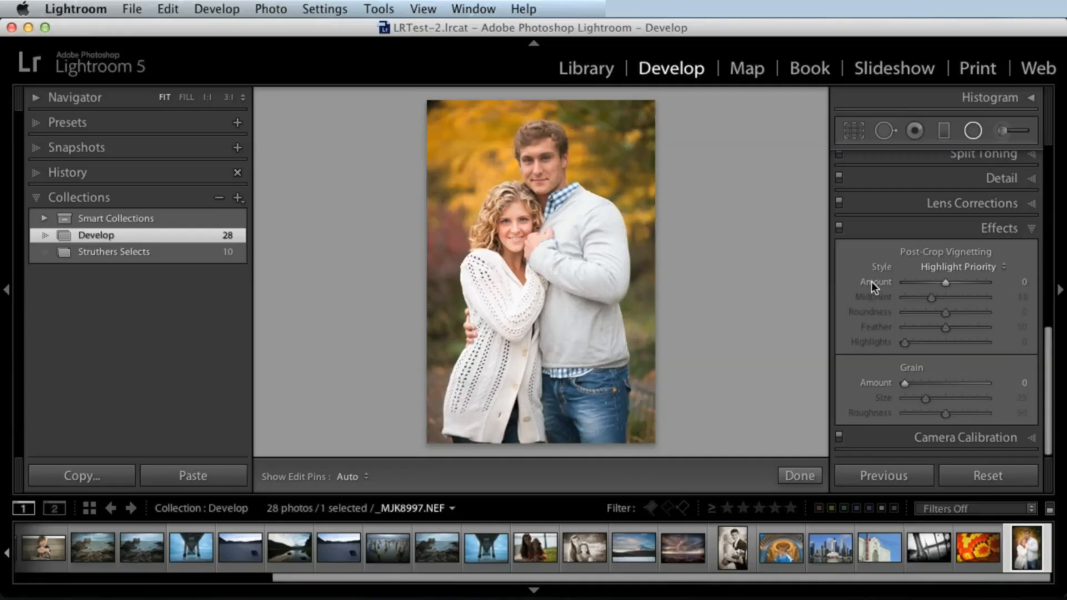
Place an oval radial filter around the couple's faces and upper bodies and set its exposure to −1.25
key(shift+m)
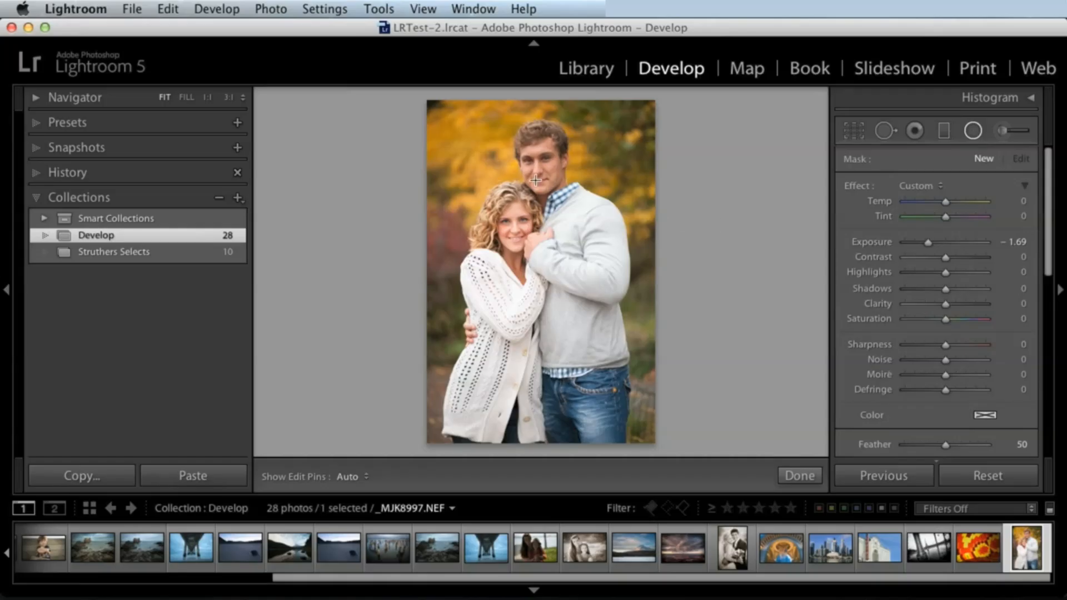
drag(535, 179, 609, 294)
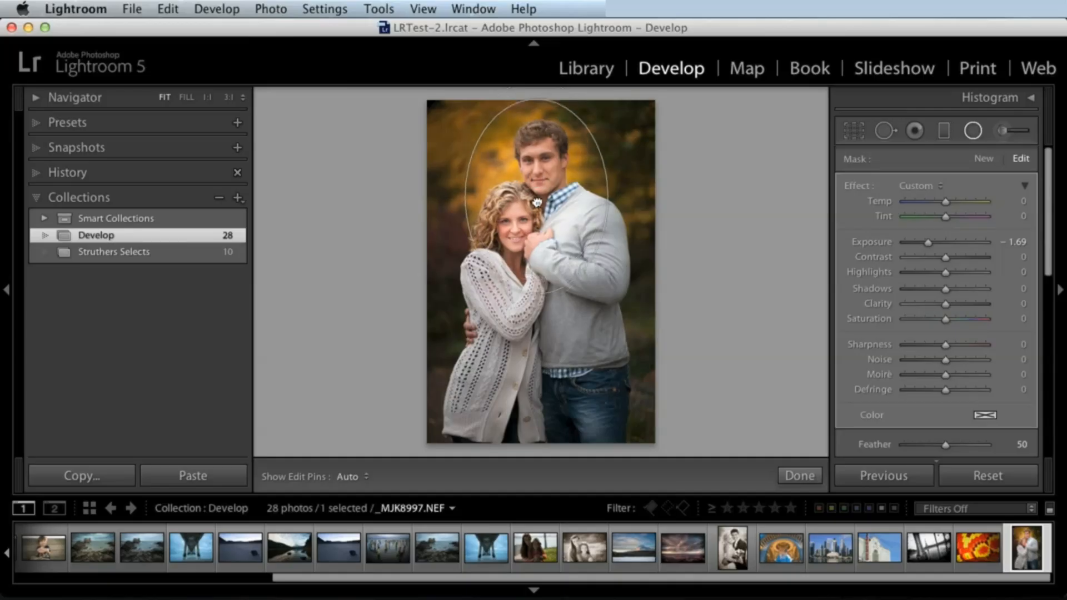
drag(536, 203, 531, 191)
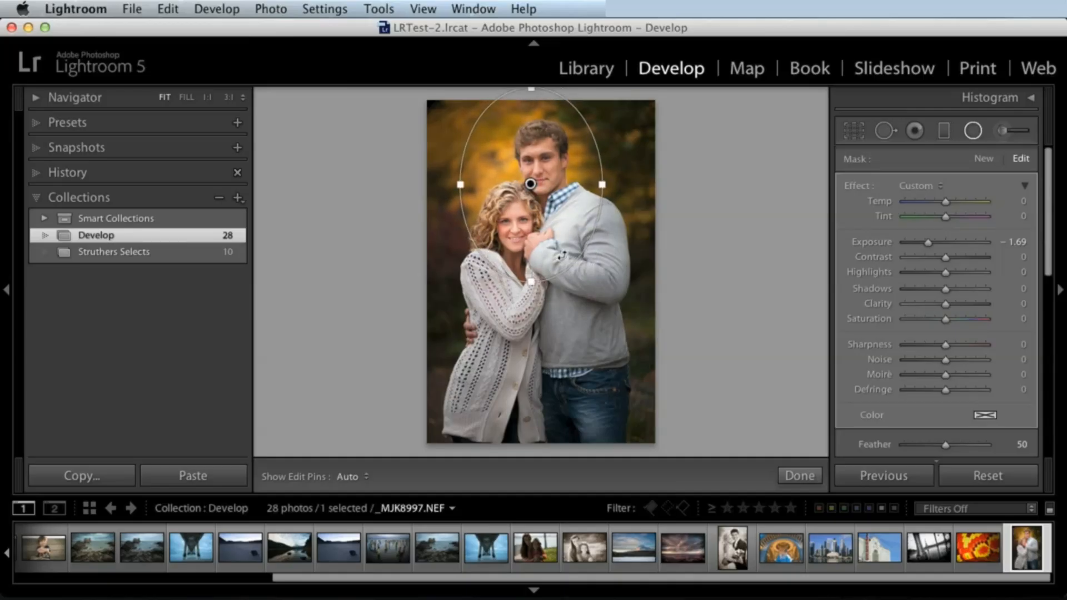
drag(528, 282, 531, 295)
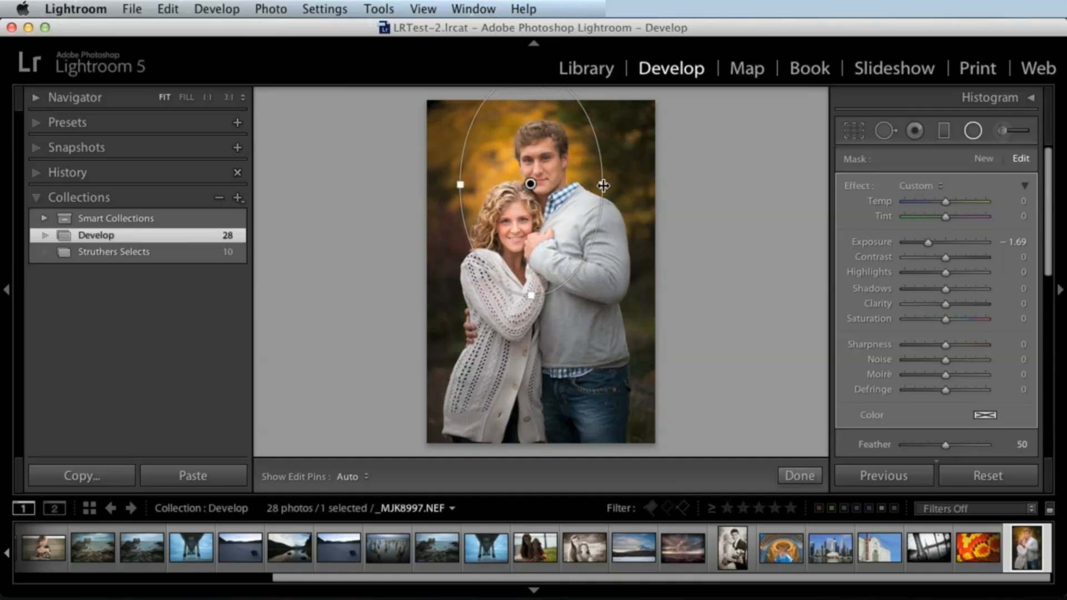
drag(602, 184, 610, 184)
drag(535, 183, 535, 187)
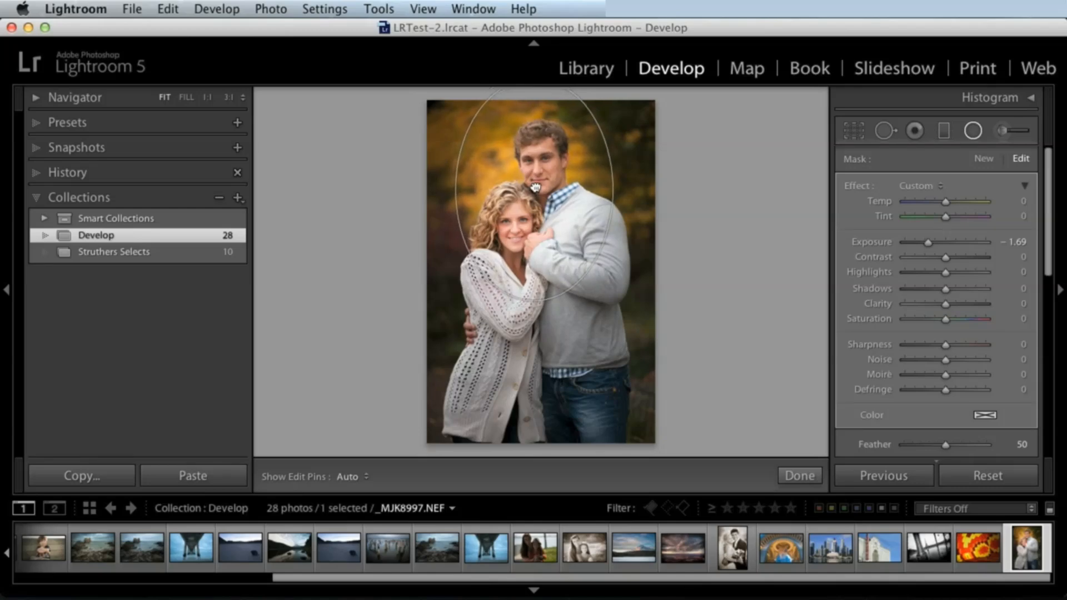
drag(928, 243, 935, 239)
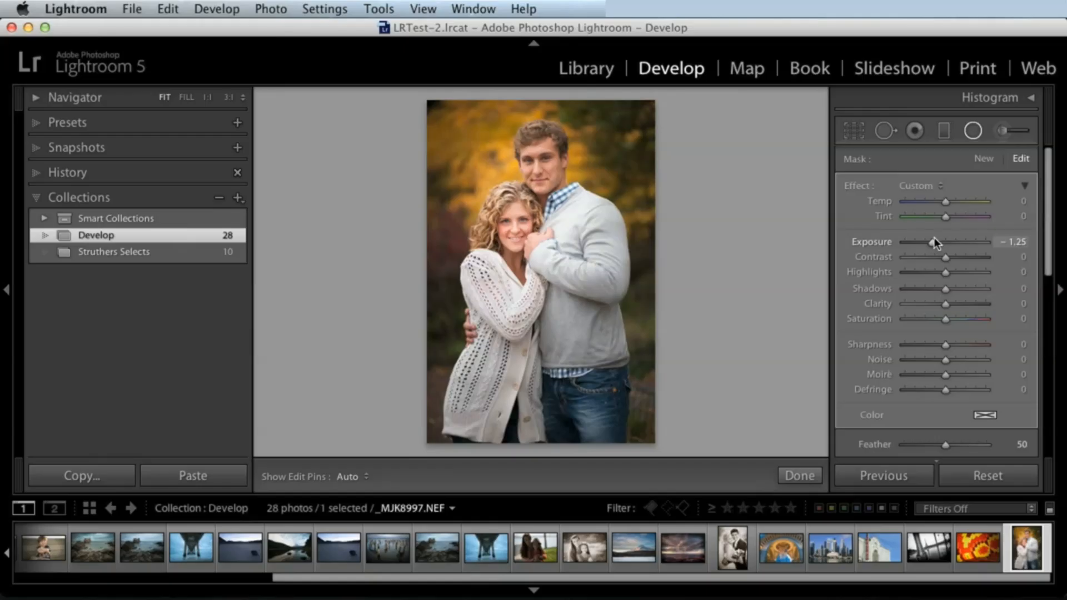
Toggle the radial filter off and on to compare the couple portrait with and without the darkened surroundings
drag(1049, 217, 1041, 278)
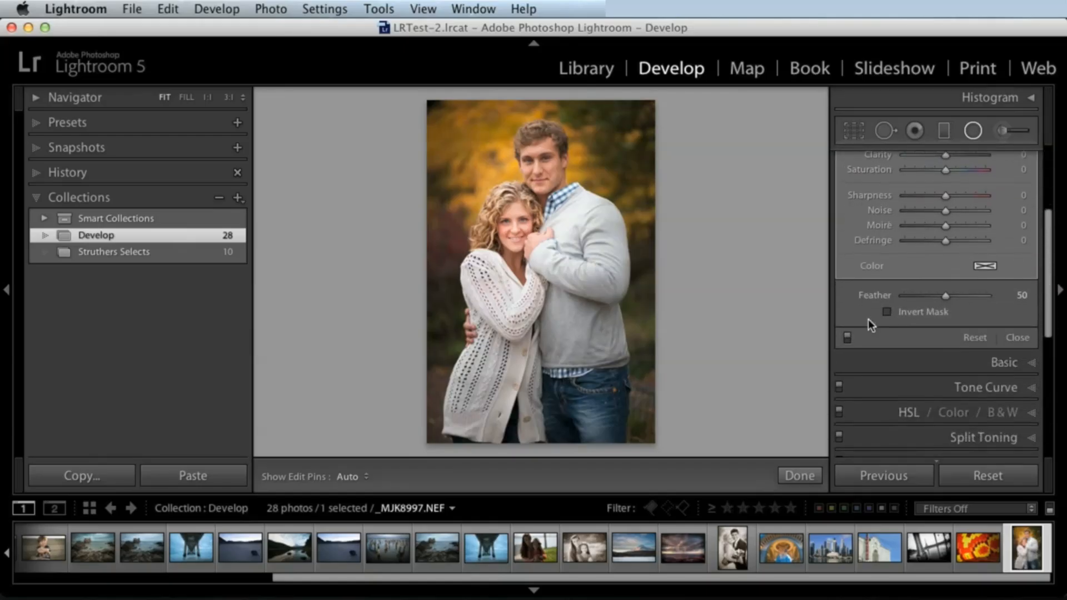
click(849, 335)
click(848, 335)
click(848, 336)
click(848, 335)
Try inverting the portrait filter's mask and a feather of 73, restoring the uninverted mask and feather 50
click(887, 311)
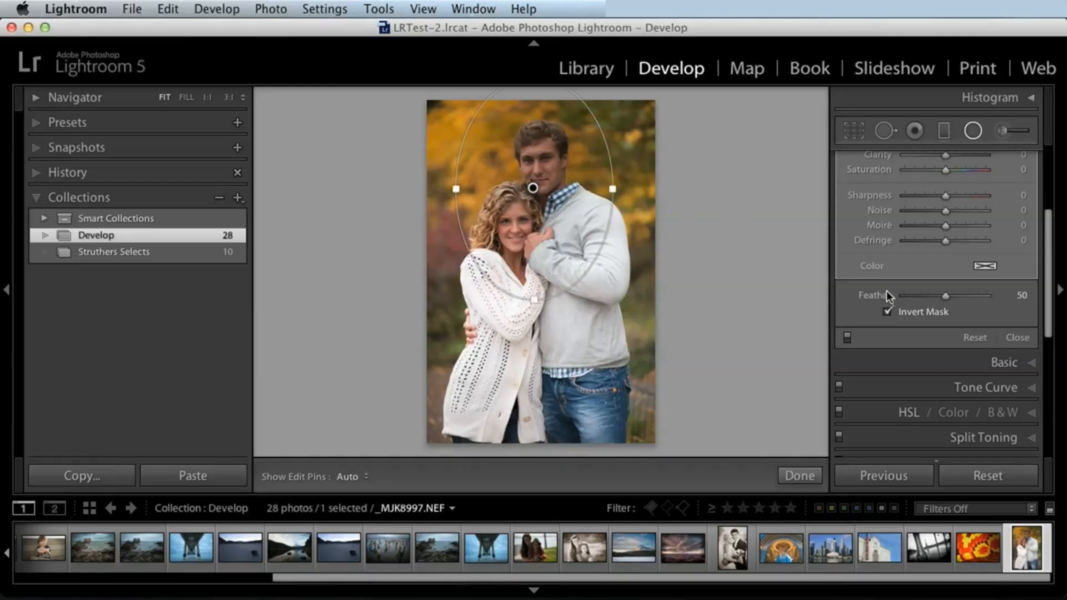
click(888, 311)
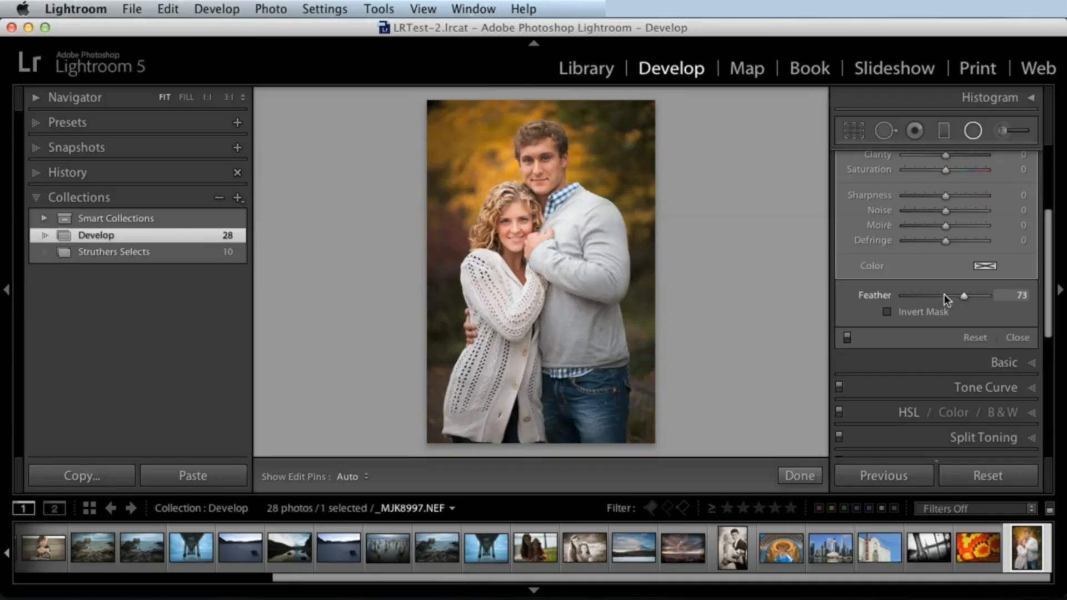
mouse_move(945, 295)
mouse_down()
mouse_move(889, 298)
mouse_move(988, 291)
mouse_move(949, 296)
mouse_up()
scroll(1043, 248, up, 1)
scroll(1043, 248, up, 2)
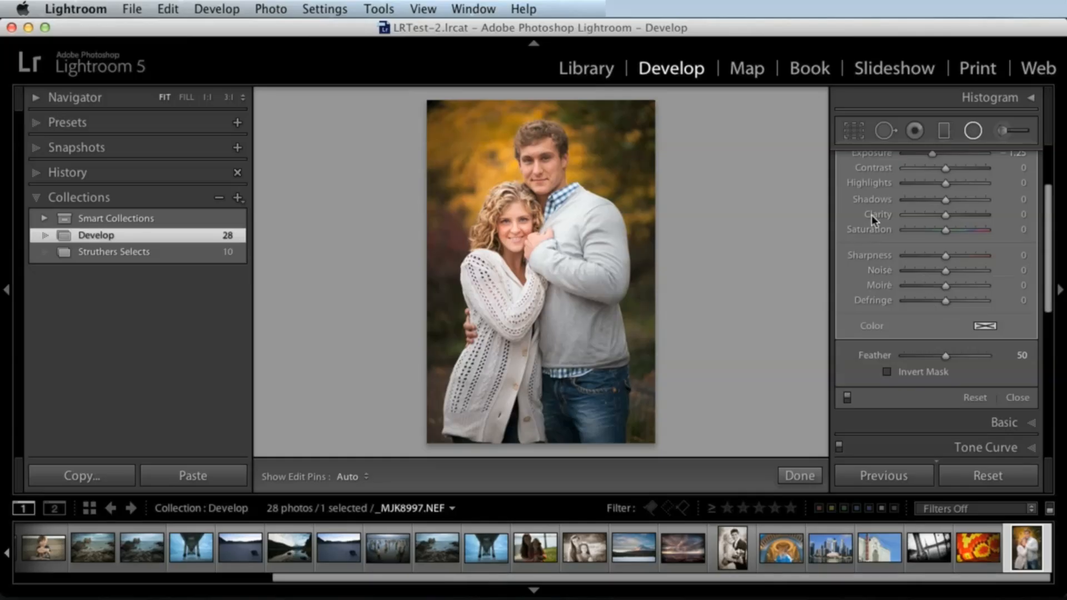
mouse_move(1049, 300)
mouse_down()
mouse_move(1050, 408)
mouse_move(1047, 300)
mouse_up()
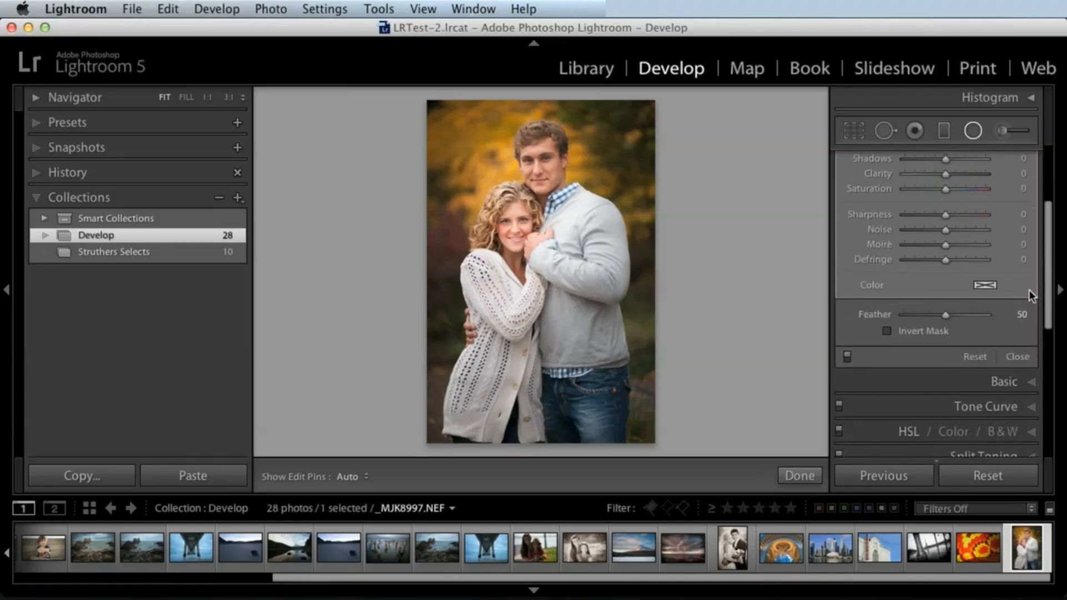
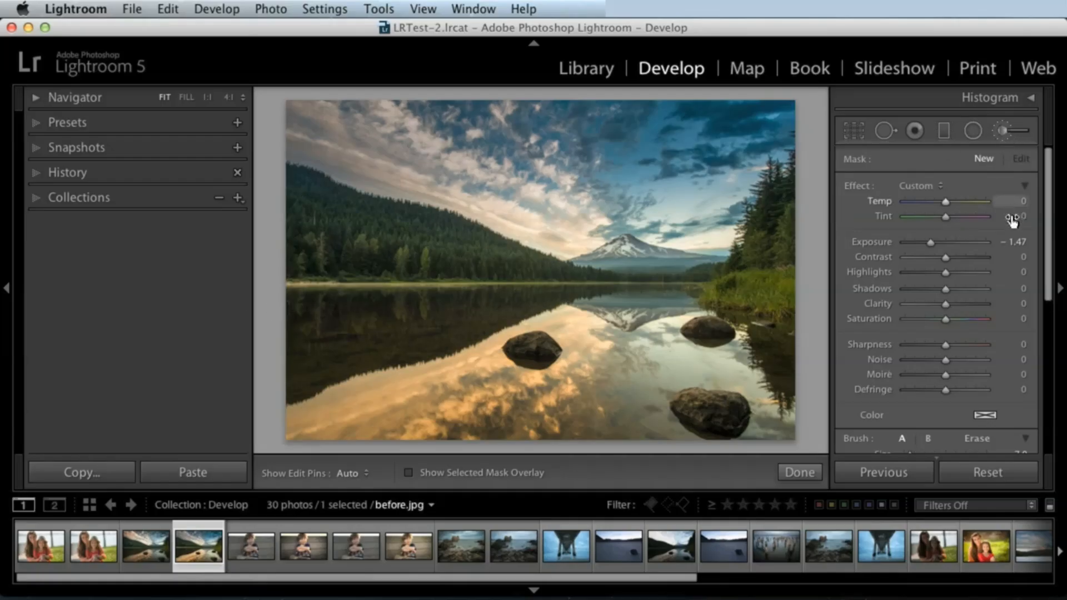
Close the Adjustment Brush on before.jpg and open the photo's Basic adjustments
scroll(1039, 215, down, 10)
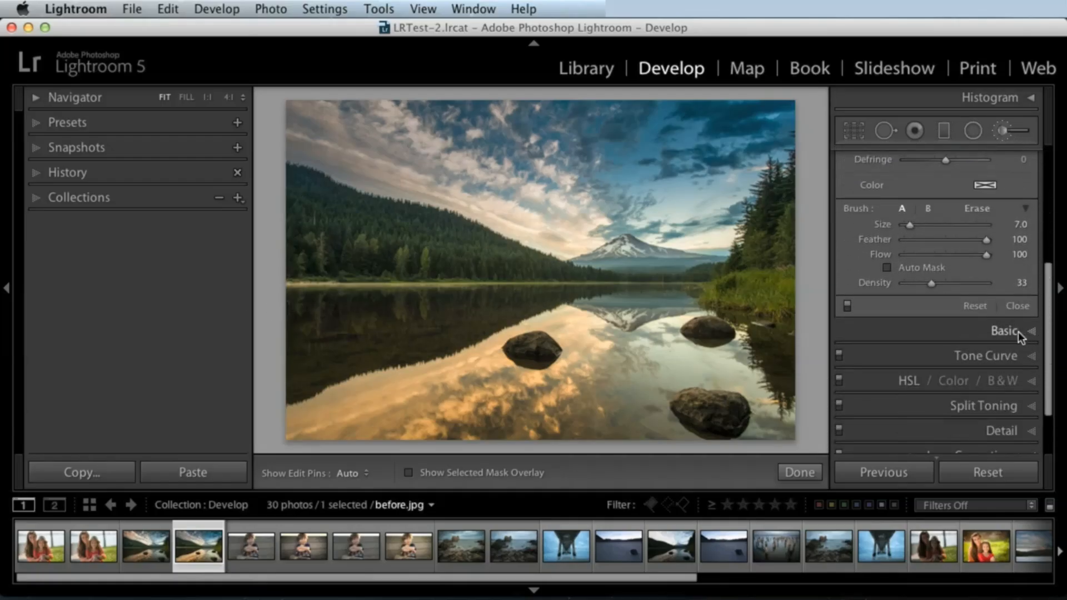
click(1018, 306)
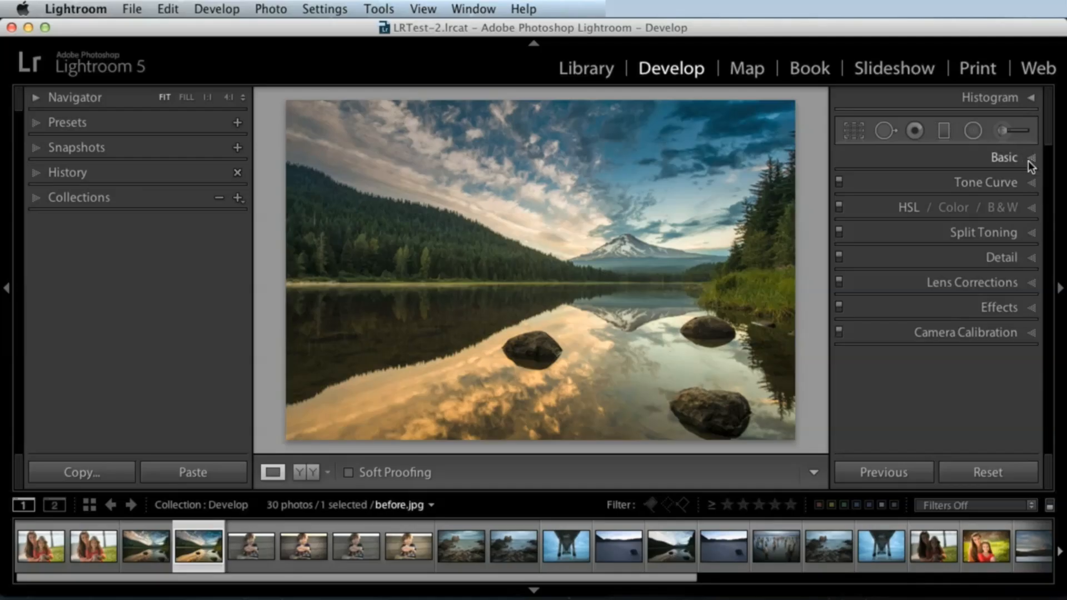
click(1027, 159)
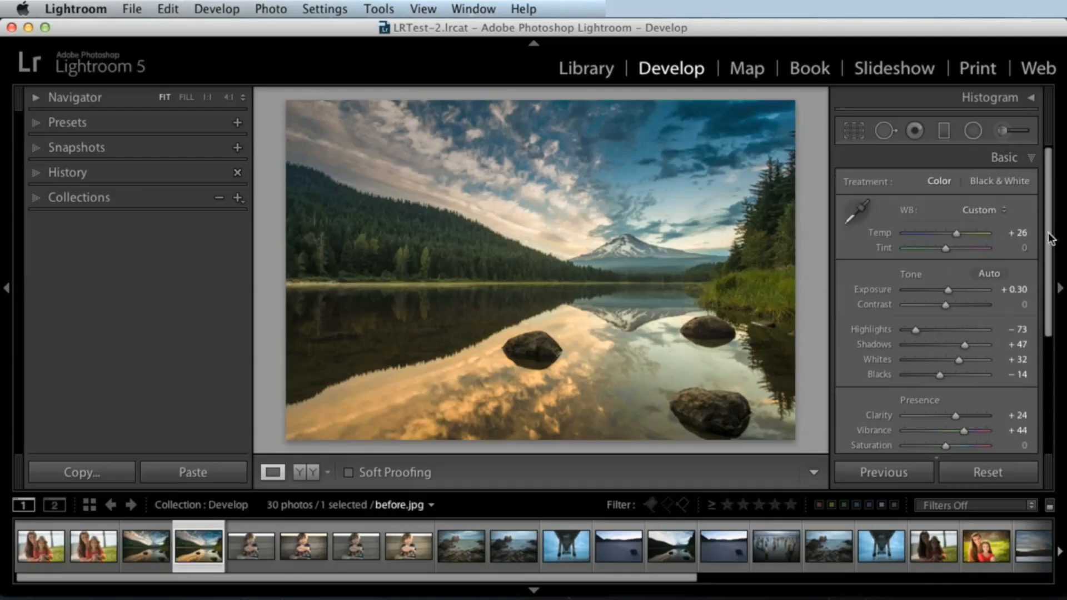
Set the landscape photo's Highlights to −71 in its Basic adjustments
scroll(1035, 347, down, 5)
scroll(1035, 347, down, 2)
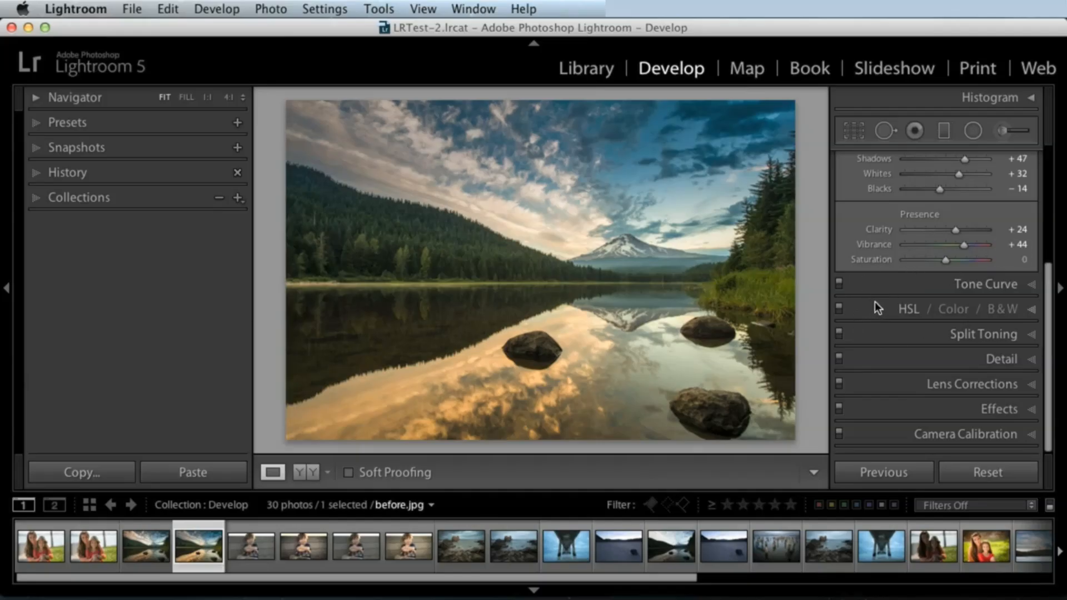
drag(1052, 272, 1006, 208)
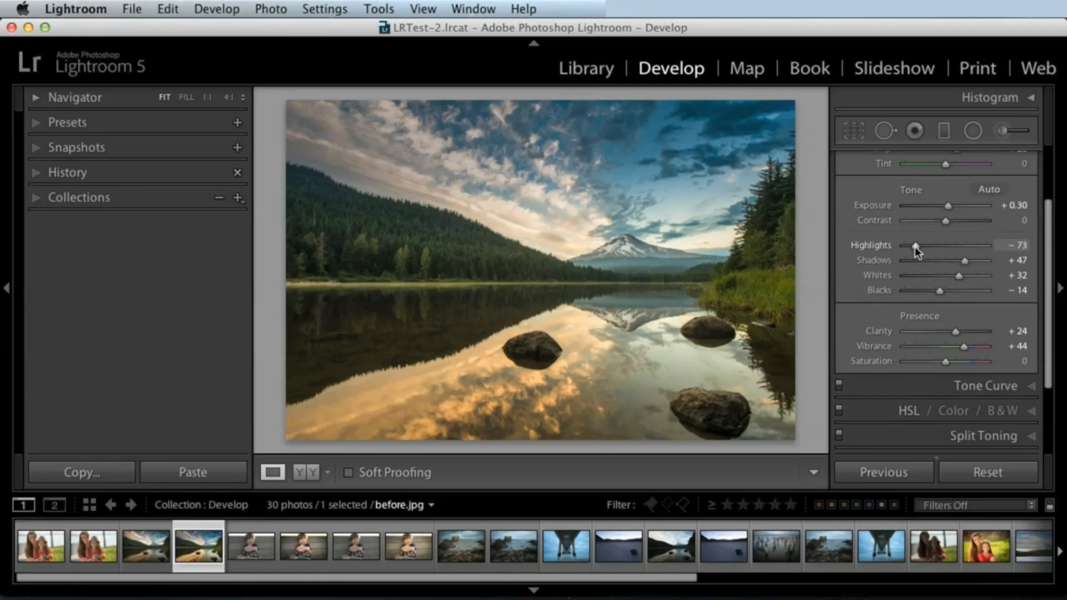
mouse_move(915, 246)
mouse_down()
mouse_move(972, 245)
mouse_move(891, 246)
mouse_move(911, 245)
mouse_up()
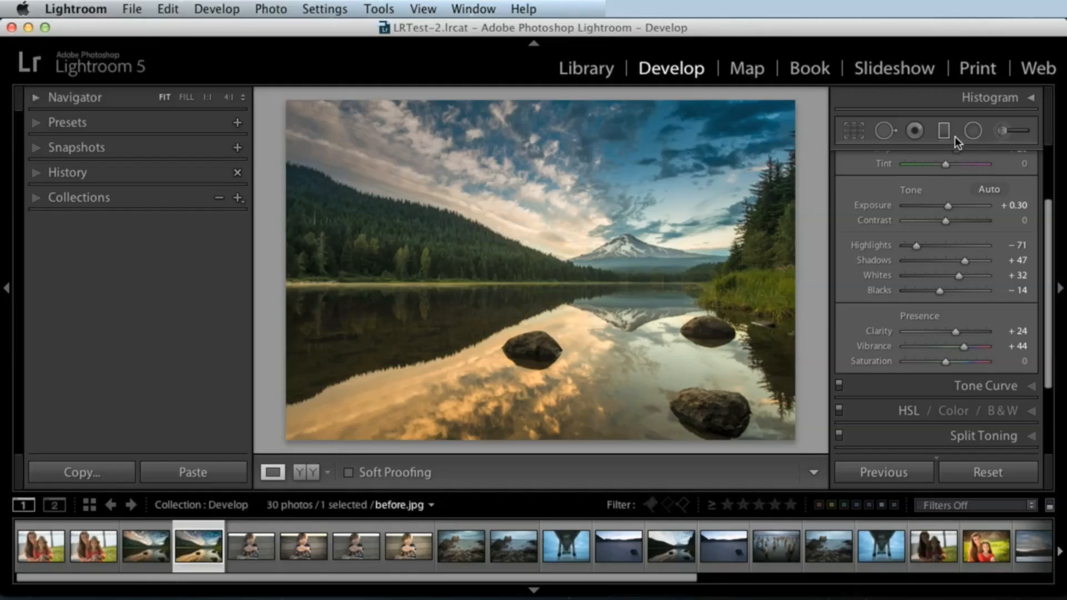
Activate the Adjustment Brush and set its size to 12.2 and feather to 0
click(1010, 131)
drag(1048, 167, 1047, 165)
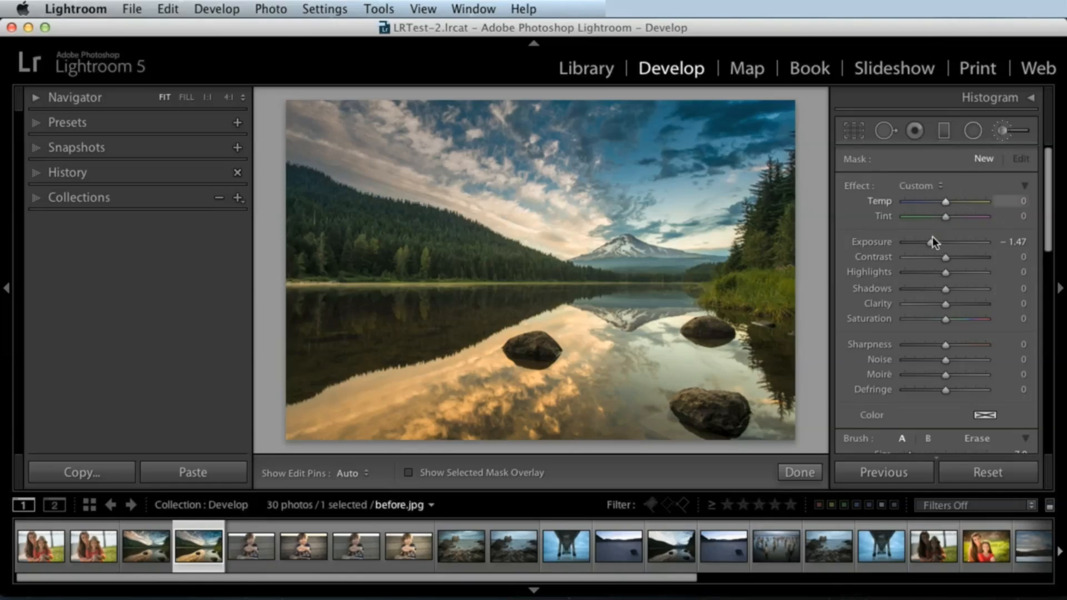
scroll(978, 261, down, 6)
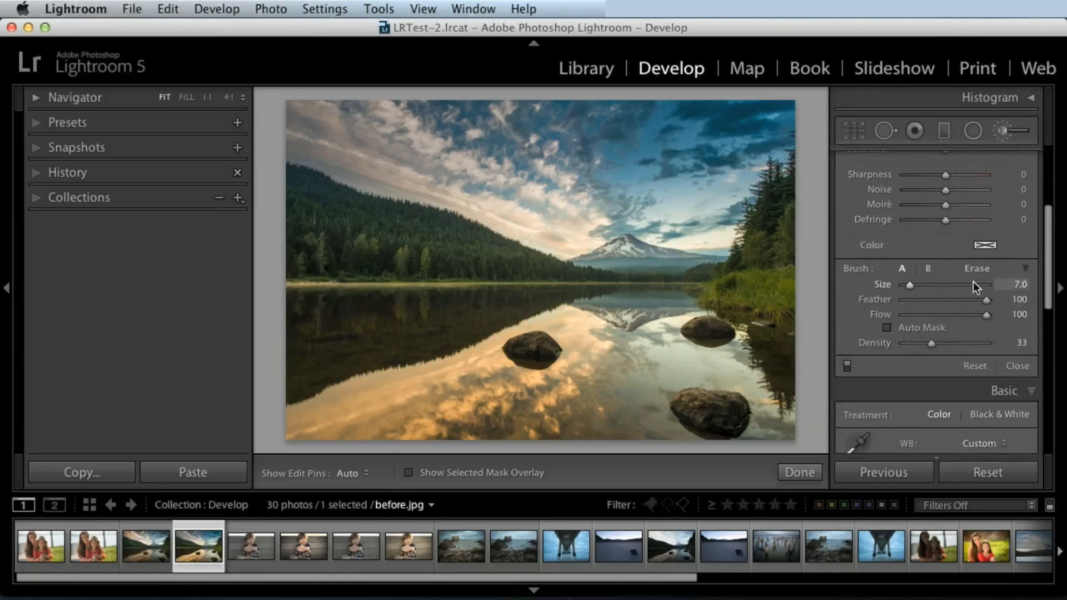
mouse_move(908, 284)
mouse_down()
mouse_move(938, 282)
mouse_move(915, 283)
mouse_up()
drag(987, 301, 909, 299)
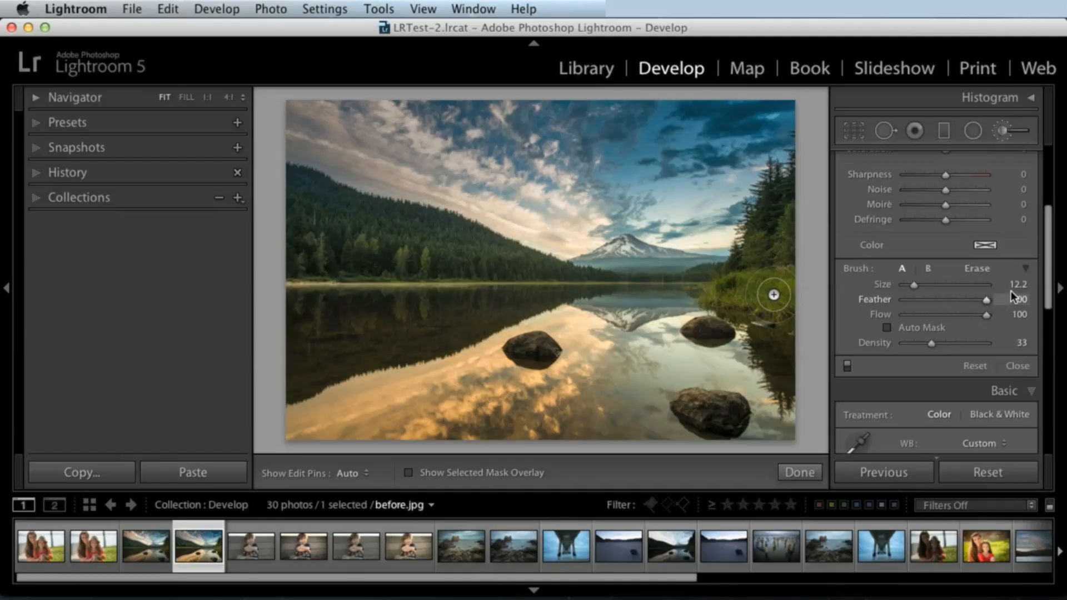
drag(1011, 291, 895, 299)
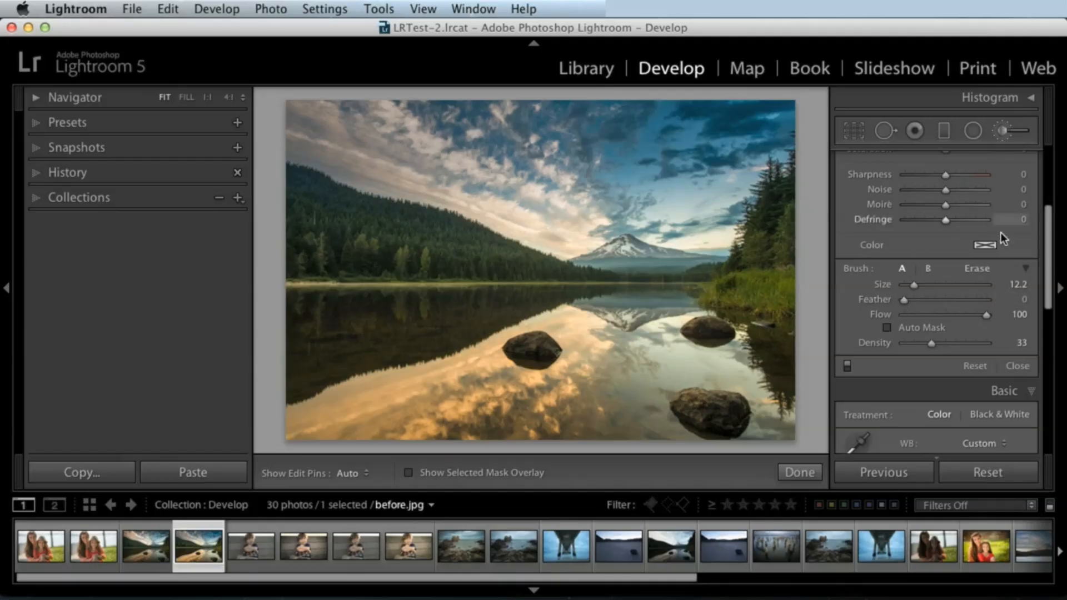
scroll(944, 234, up, 5)
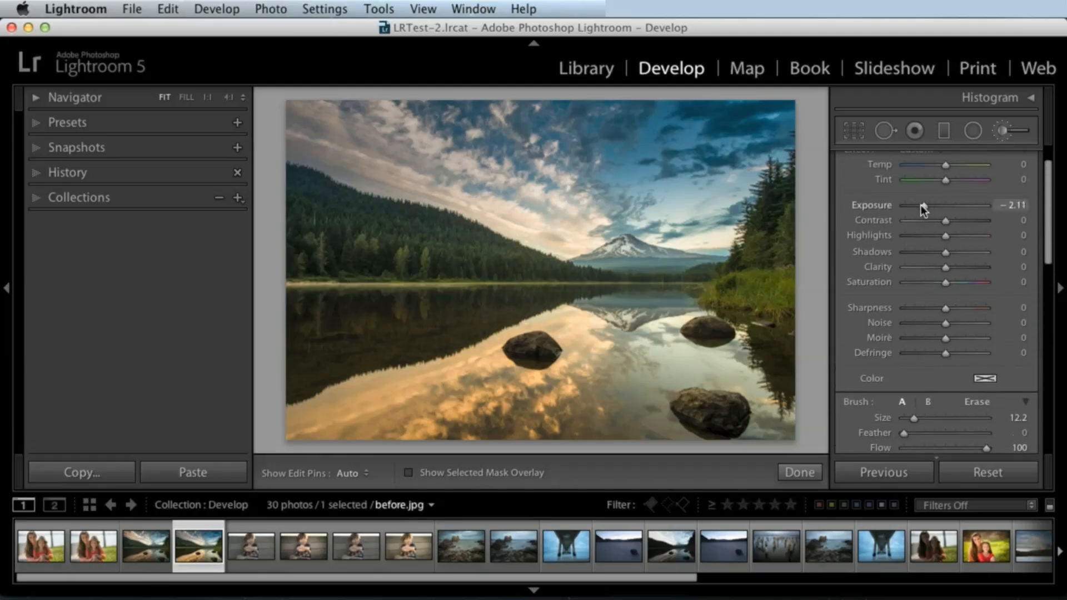
Set the brush exposure to −2.66 and paint one hard-edged test dab in the sky above the mountain
drag(922, 205, 918, 206)
key(h)
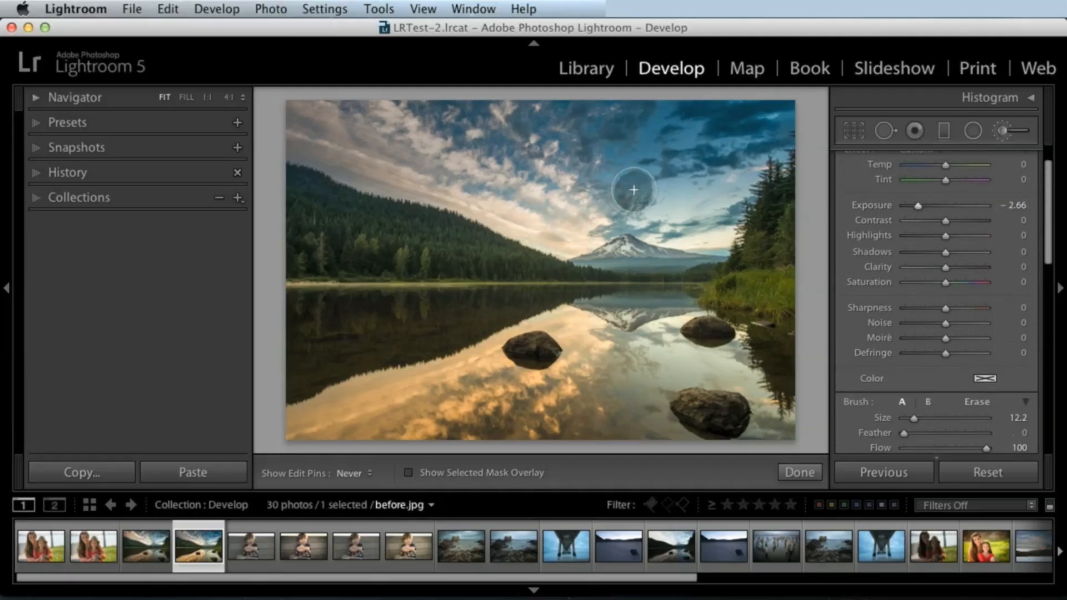
click(633, 190)
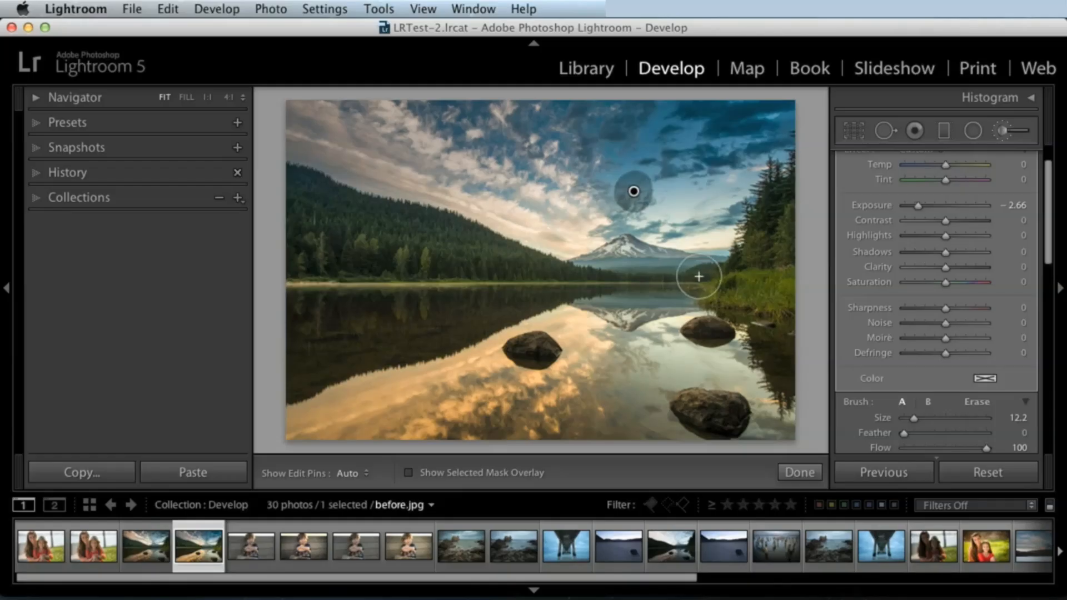
Paint a comparison dab with feather 100 in the sky above the mountain's right slope, and delete the test correction
drag(904, 432, 992, 433)
drag(707, 206, 703, 219)
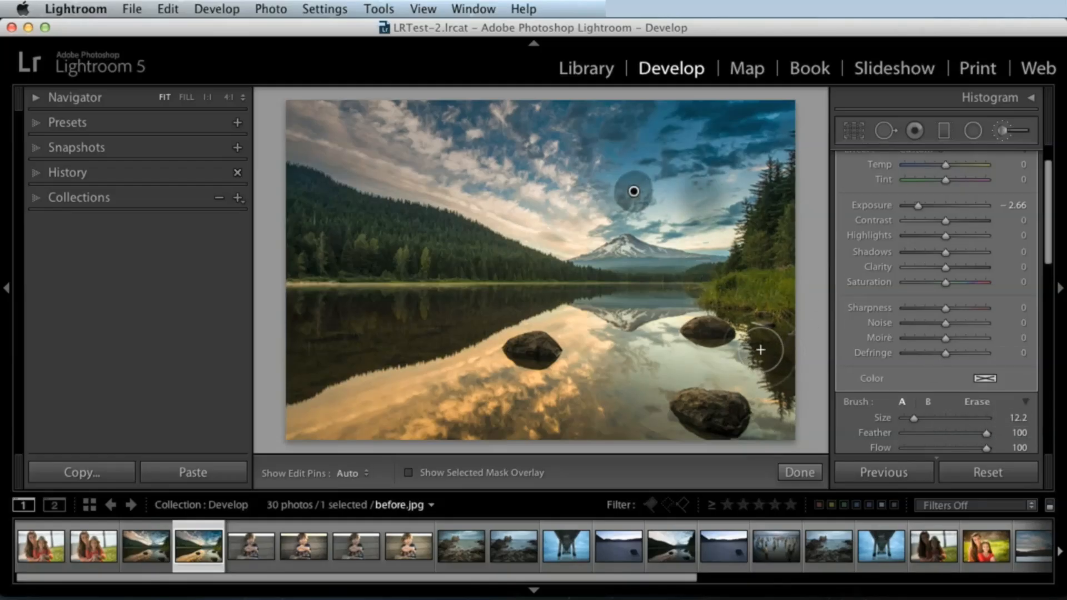
key(Delete)
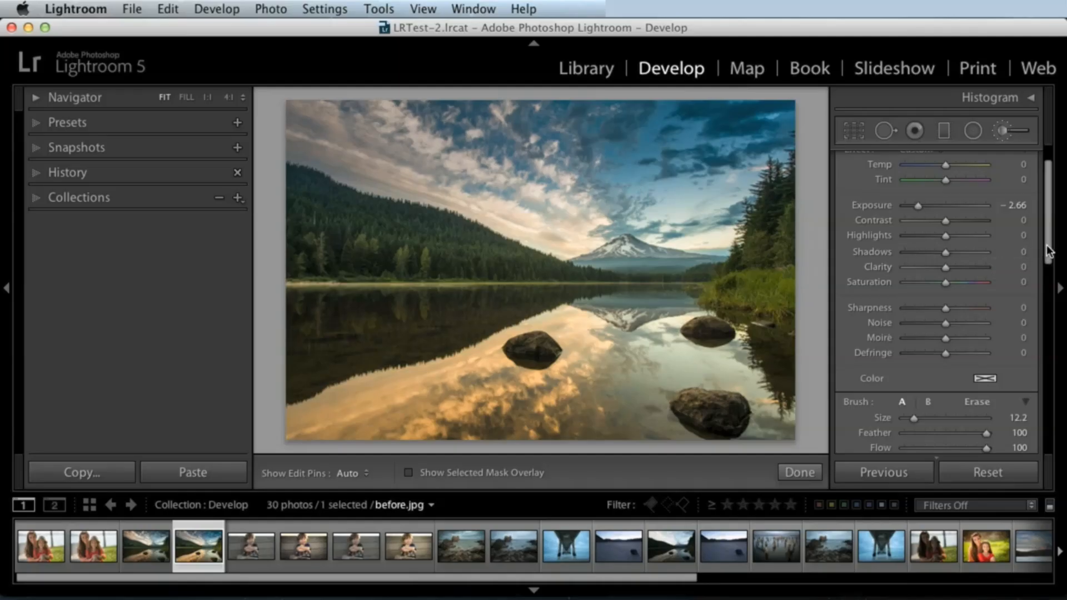
Set the Adjustment Brush to feather 80, exposure 0.93 and size 4.0
drag(1048, 251, 1048, 295)
mouse_move(953, 320)
mouse_down()
mouse_move(929, 321)
mouse_move(977, 308)
mouse_move(968, 305)
mouse_up()
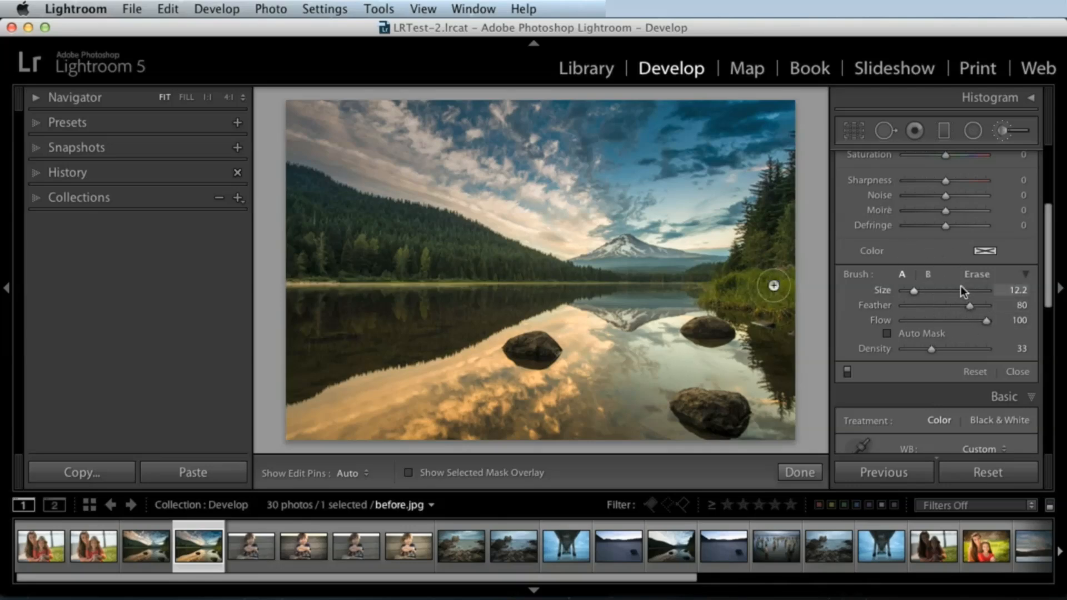
drag(1048, 251, 1038, 184)
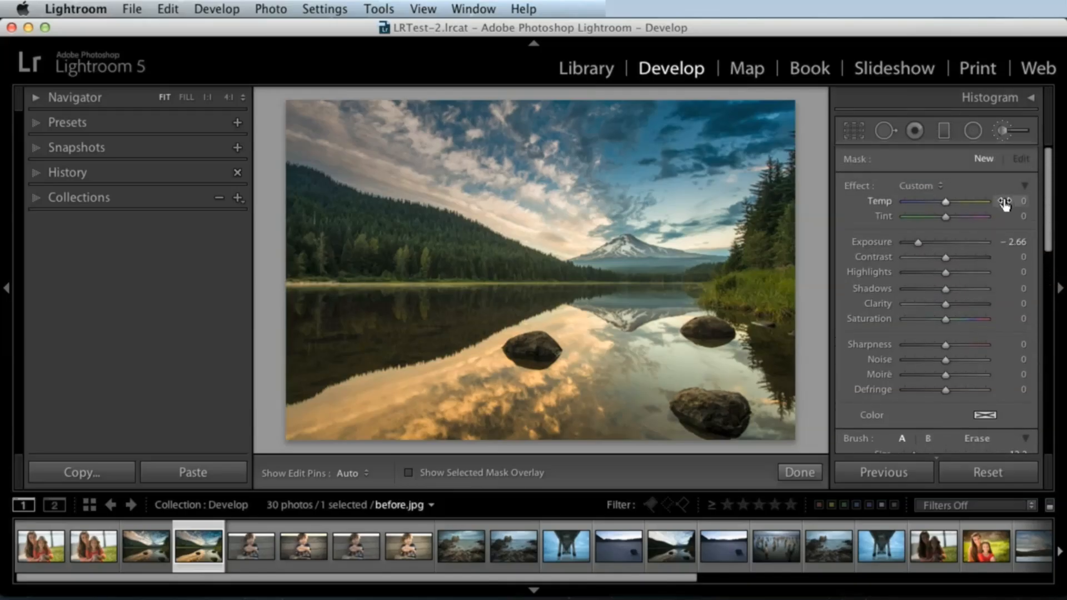
drag(919, 242, 955, 241)
scroll(1042, 224, down, 2)
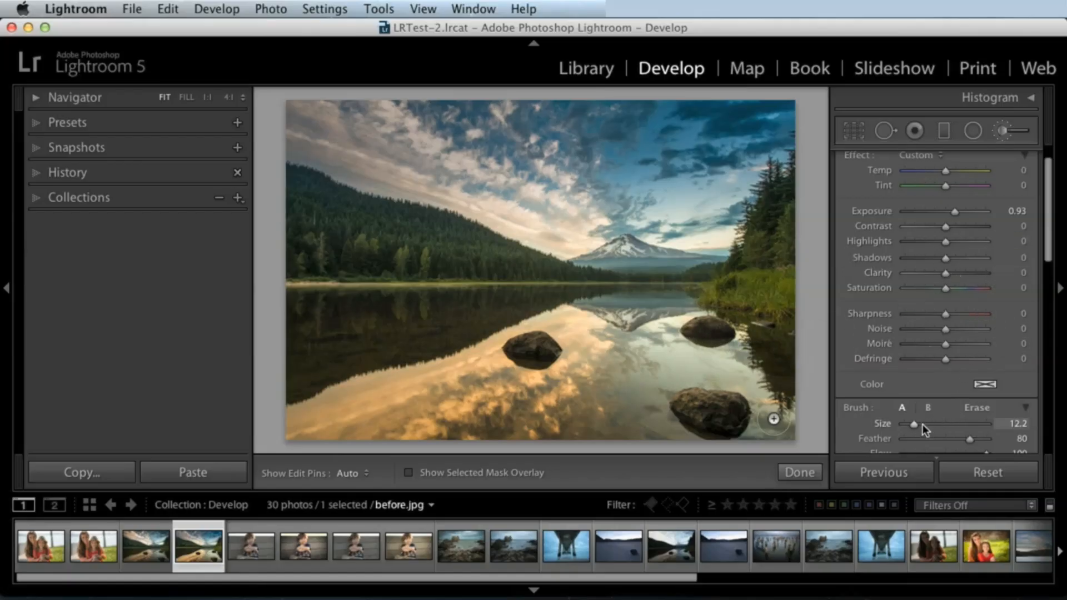
drag(918, 424, 913, 425)
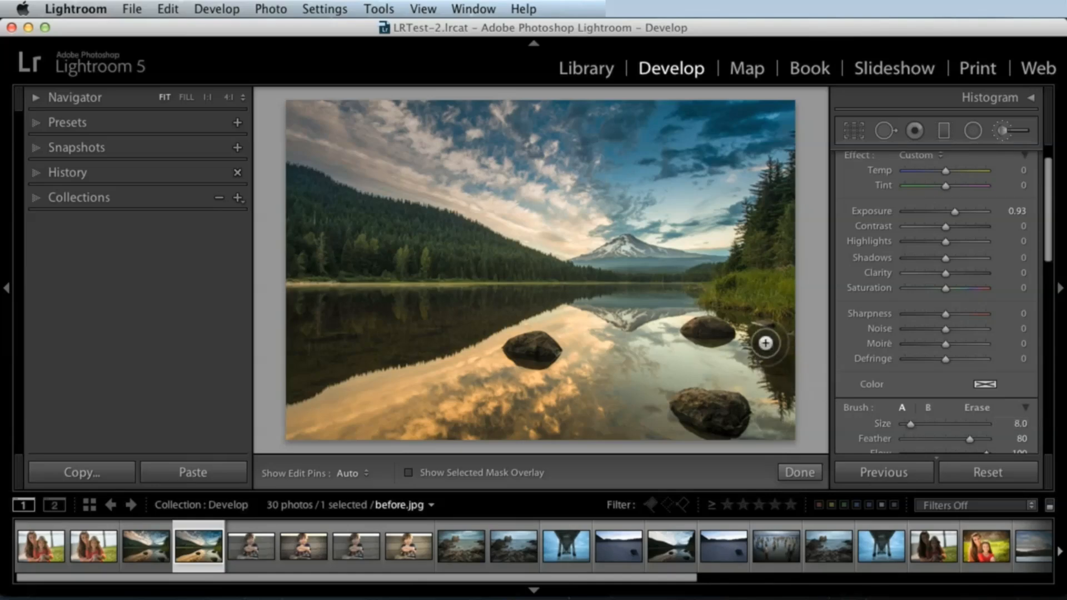
scroll(753, 346, down, 5)
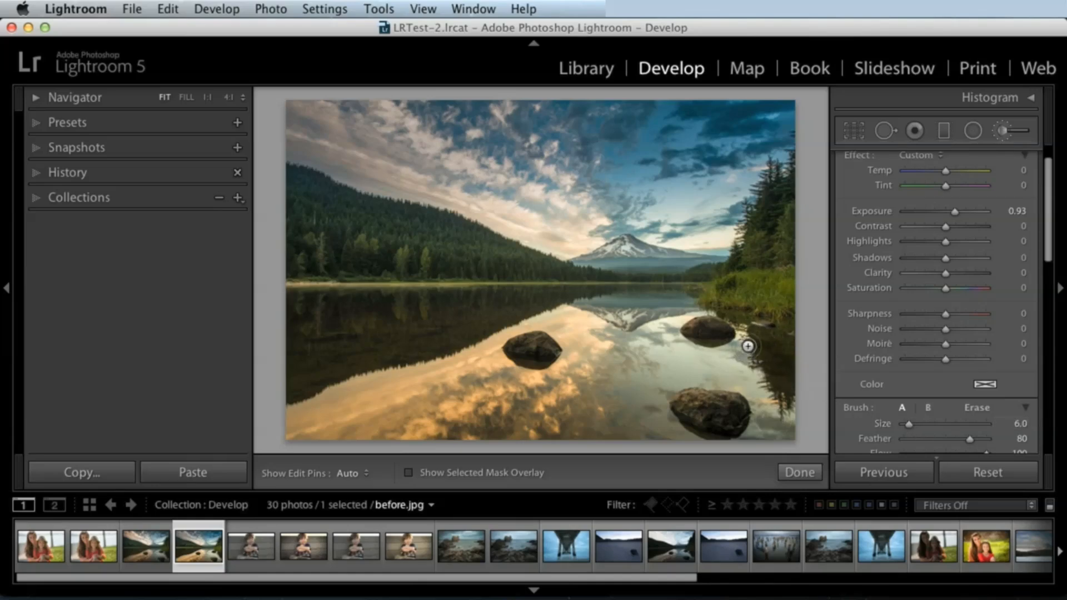
scroll(538, 354, down, 1)
Paint the brightening brush over the three rocks in the lake
key(h)
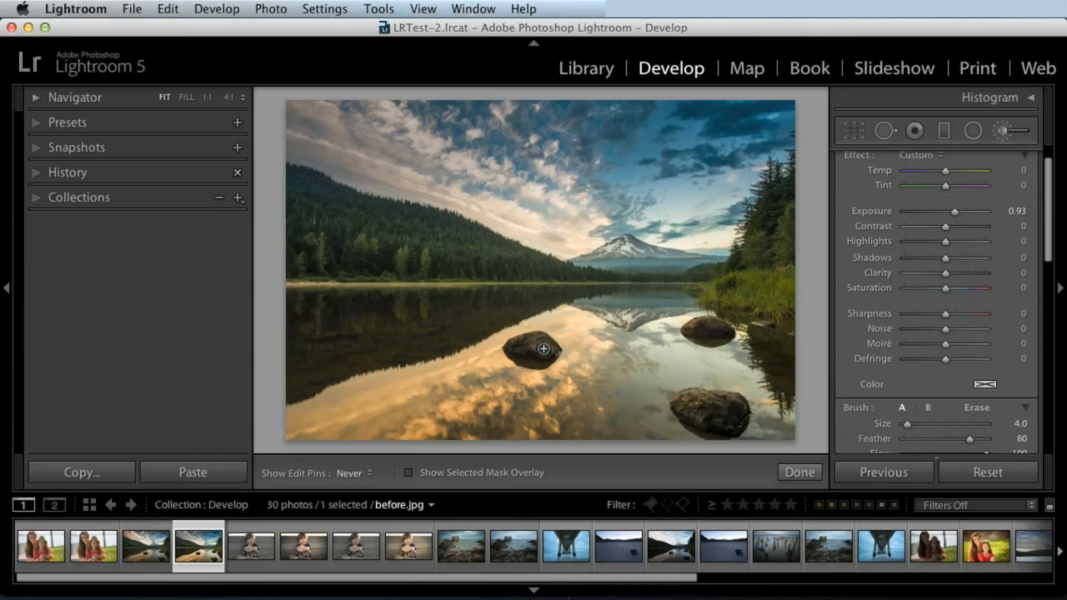
mouse_move(541, 353)
mouse_down()
mouse_move(527, 355)
mouse_move(541, 351)
mouse_up()
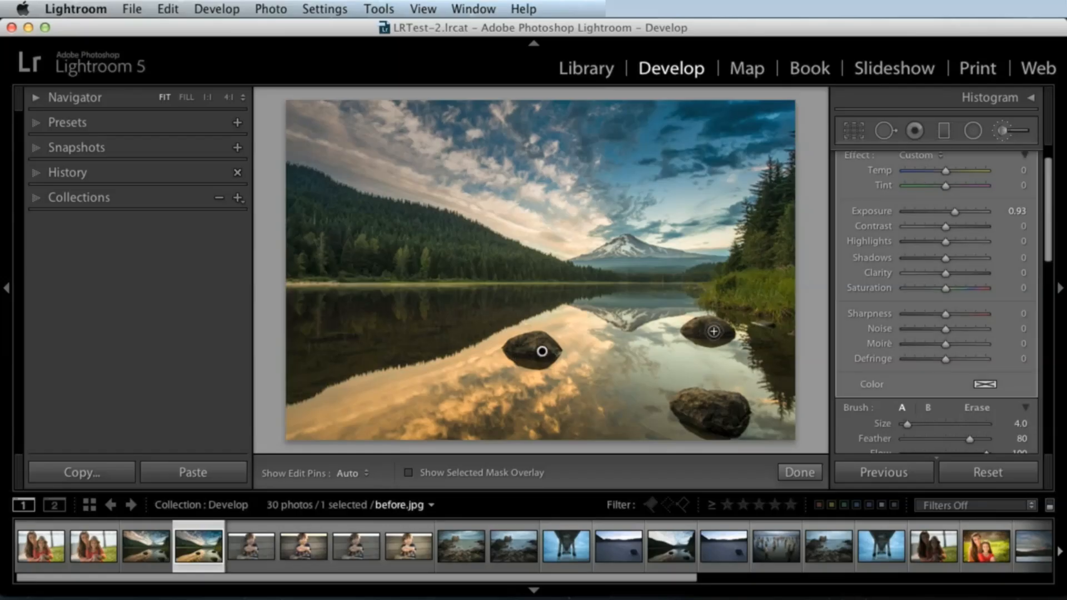
mouse_move(714, 331)
mouse_down()
mouse_move(704, 332)
mouse_move(717, 334)
mouse_up()
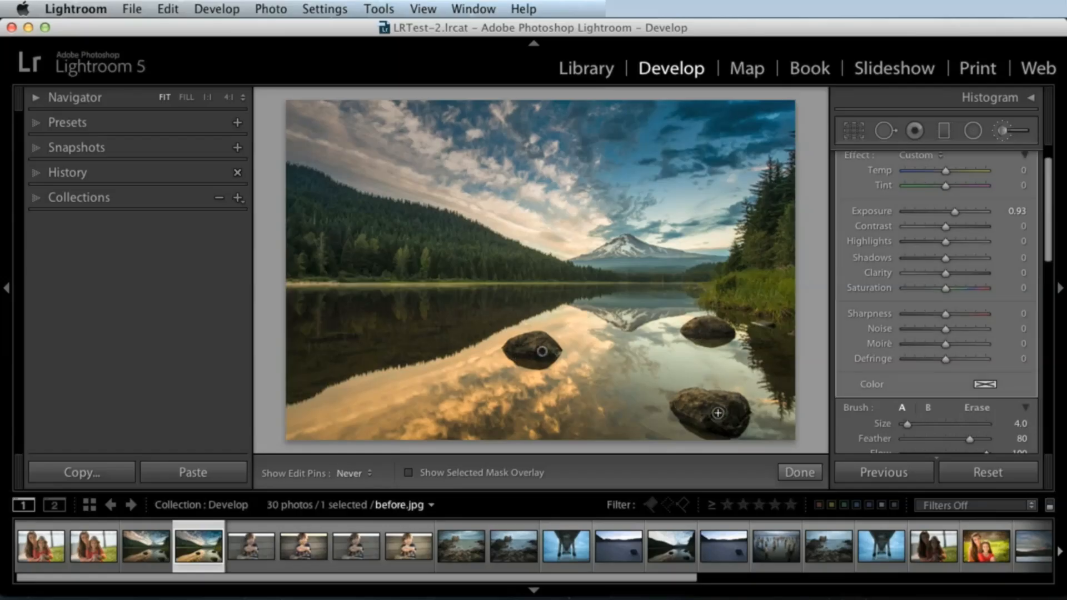
mouse_move(718, 413)
mouse_down()
mouse_move(722, 426)
mouse_move(737, 423)
mouse_move(723, 417)
mouse_move(743, 409)
mouse_up()
Set the rock correction's exposure to 2.17, clarity to 52 and sharpness to 59
scroll(955, 244, up, 2)
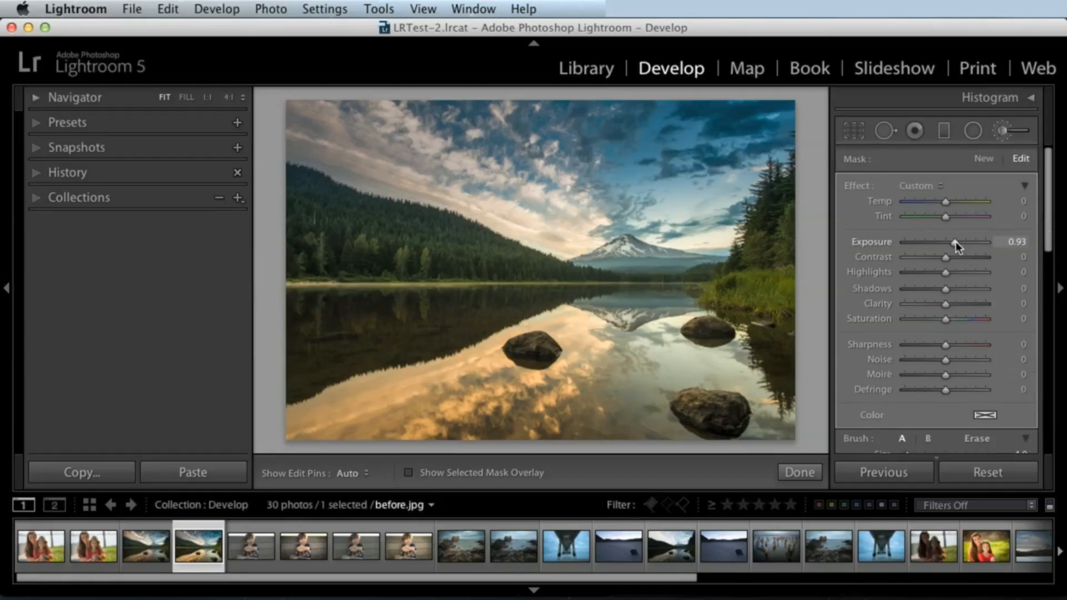
mouse_move(956, 241)
mouse_down()
mouse_move(965, 239)
mouse_move(946, 241)
mouse_move(975, 240)
mouse_move(966, 239)
mouse_up()
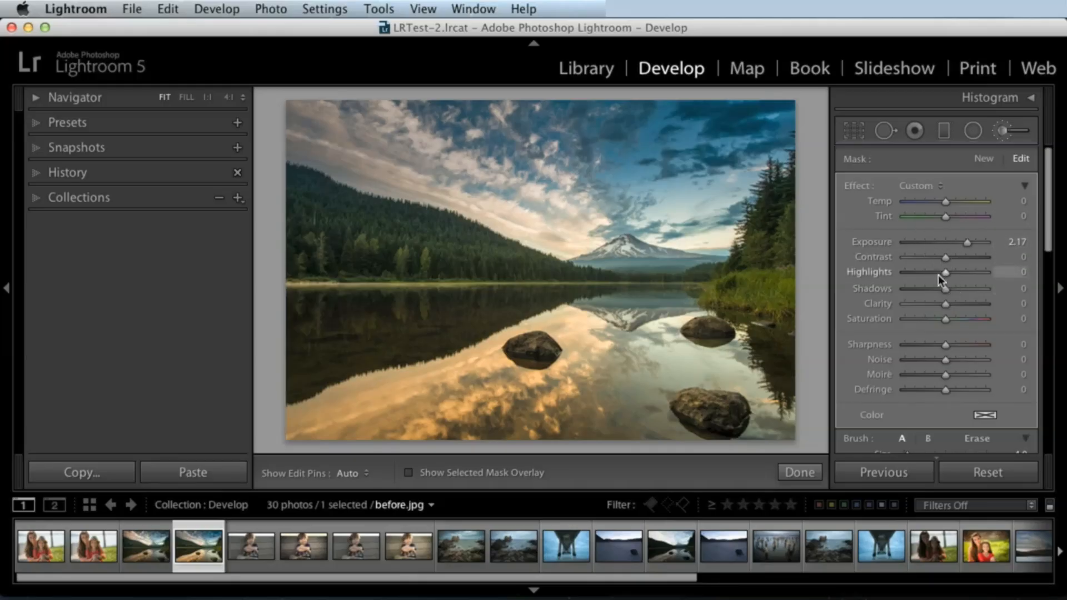
drag(951, 304, 966, 302)
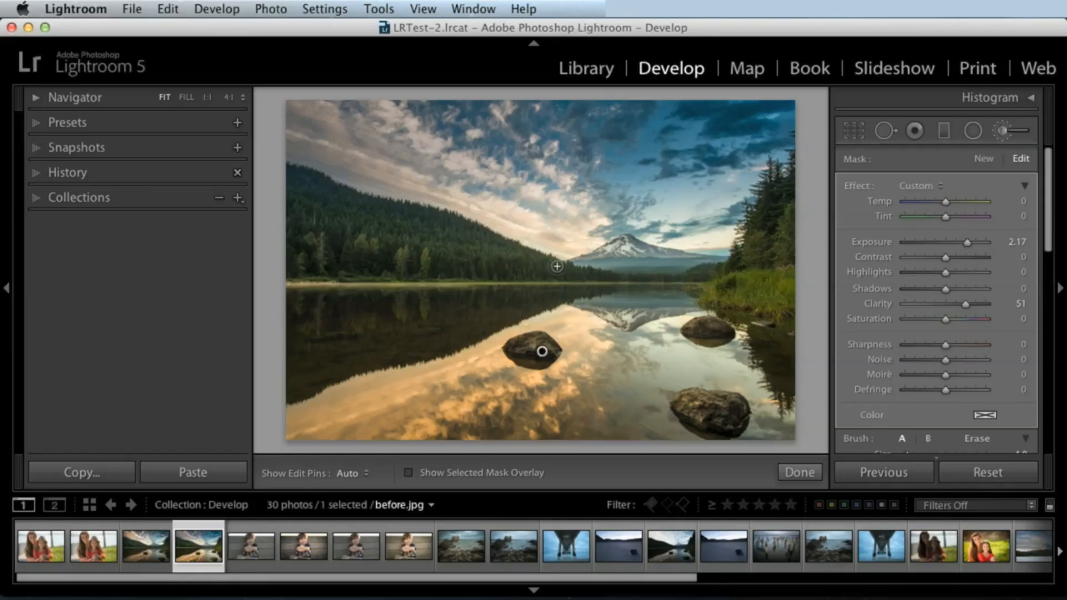
drag(976, 302, 970, 301)
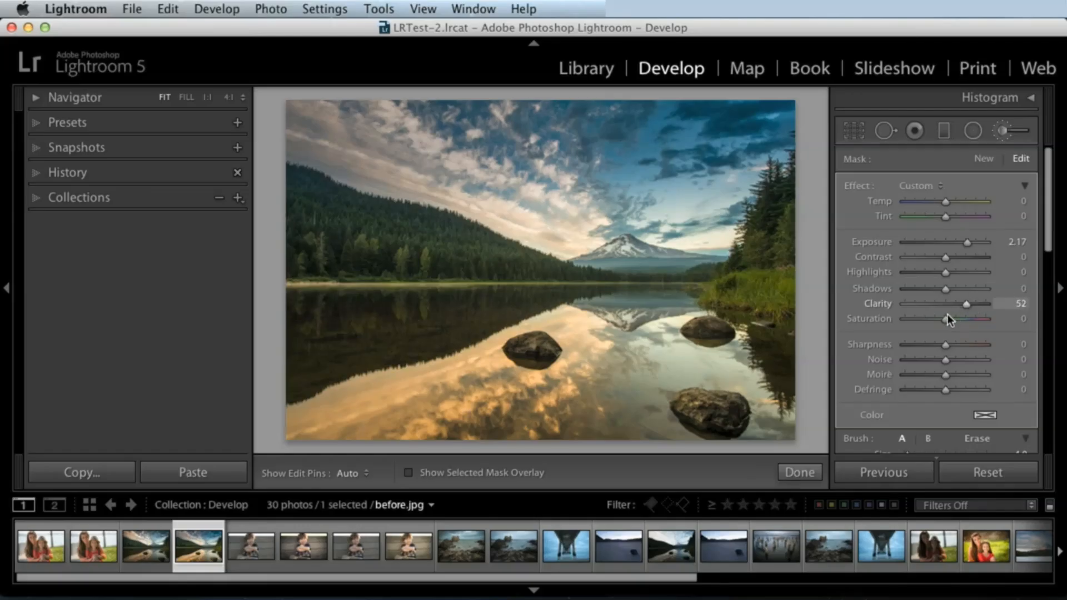
drag(951, 344, 968, 341)
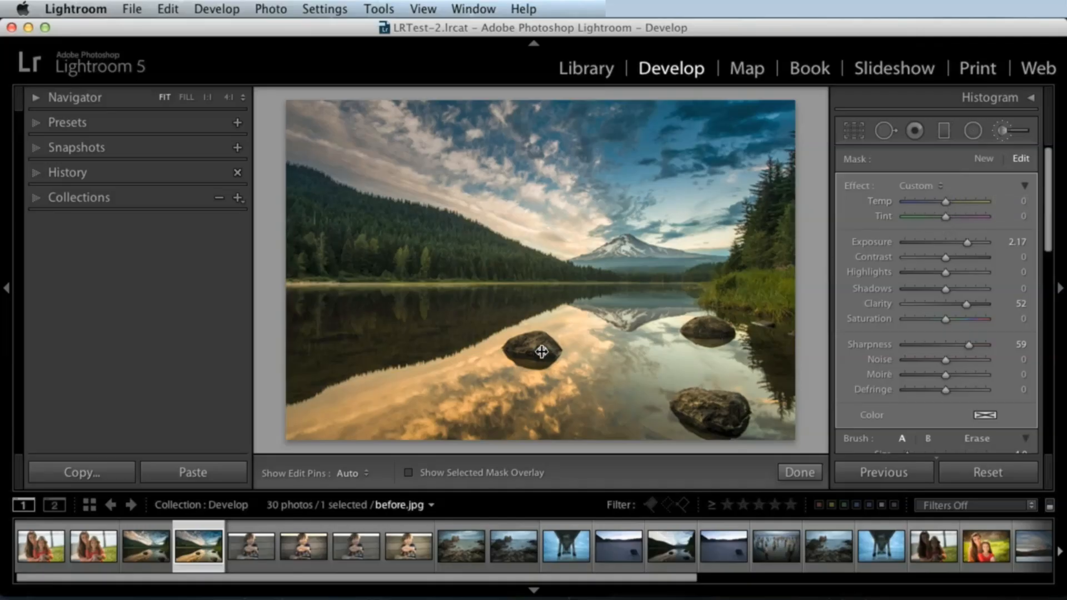
mouse_move(542, 350)
Start a new brush correction with exposure 1.04 and paint it along the water's edge at the far shoreline
click(983, 161)
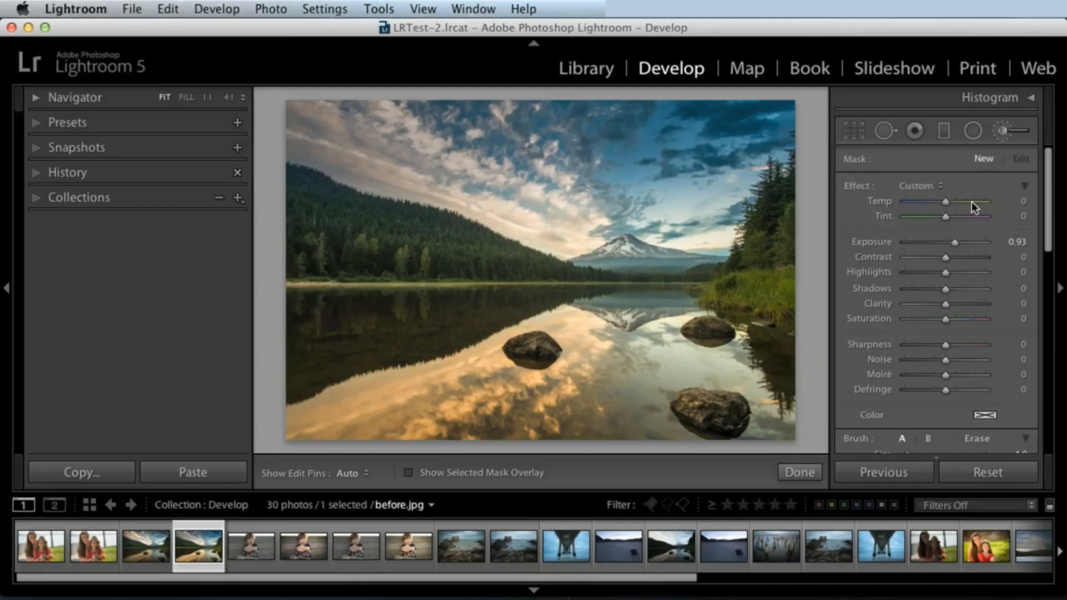
drag(952, 243, 955, 242)
key(h)
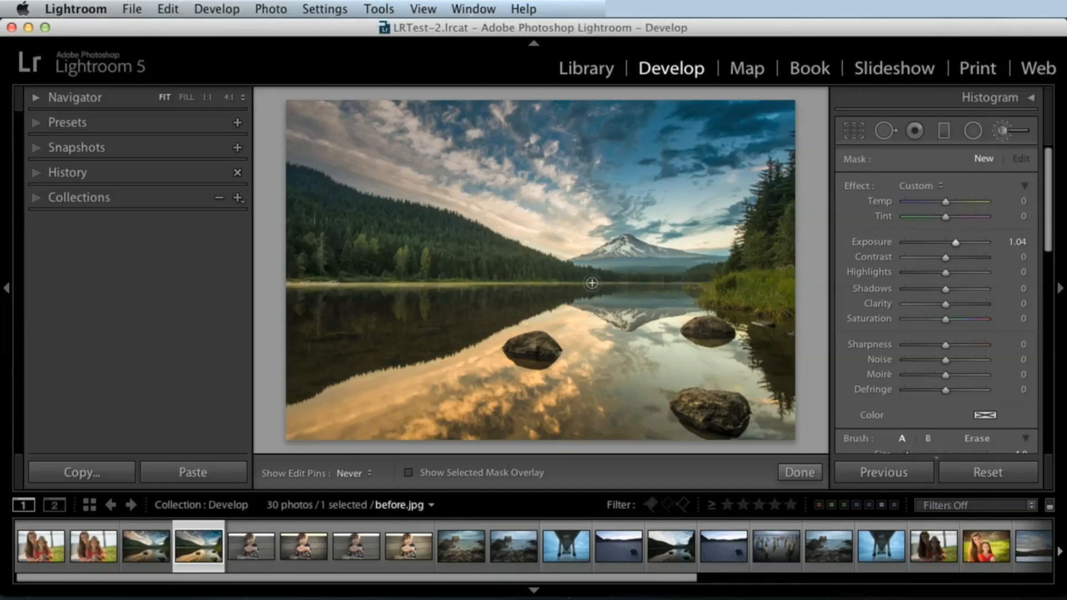
Paint another brush correction at size 6.0 over the far waterline and the grassy right bank, and set its exposure to −2.16
key(h)
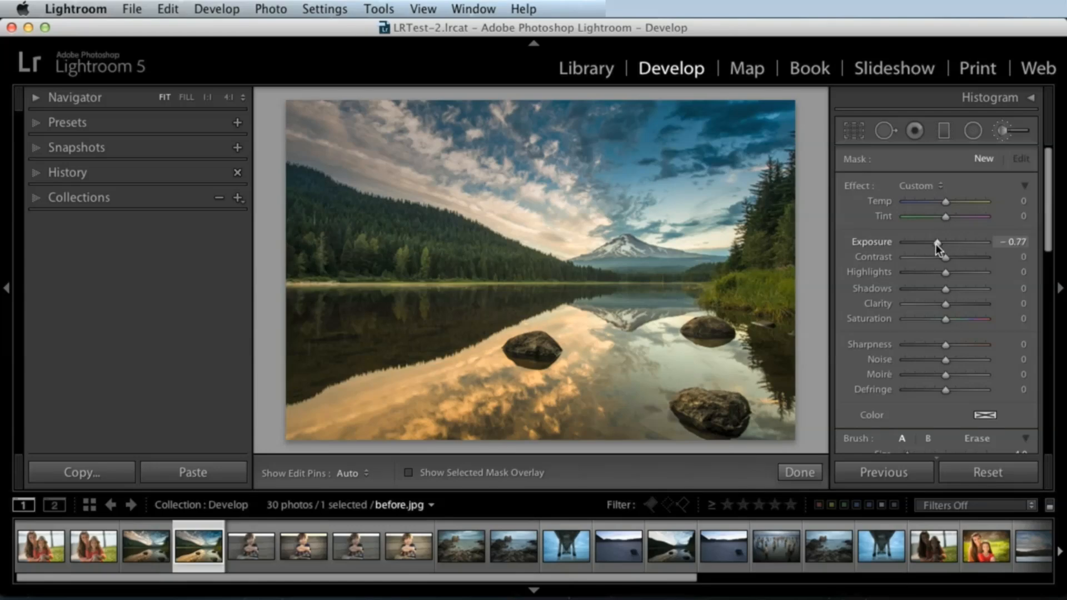
drag(936, 244, 935, 245)
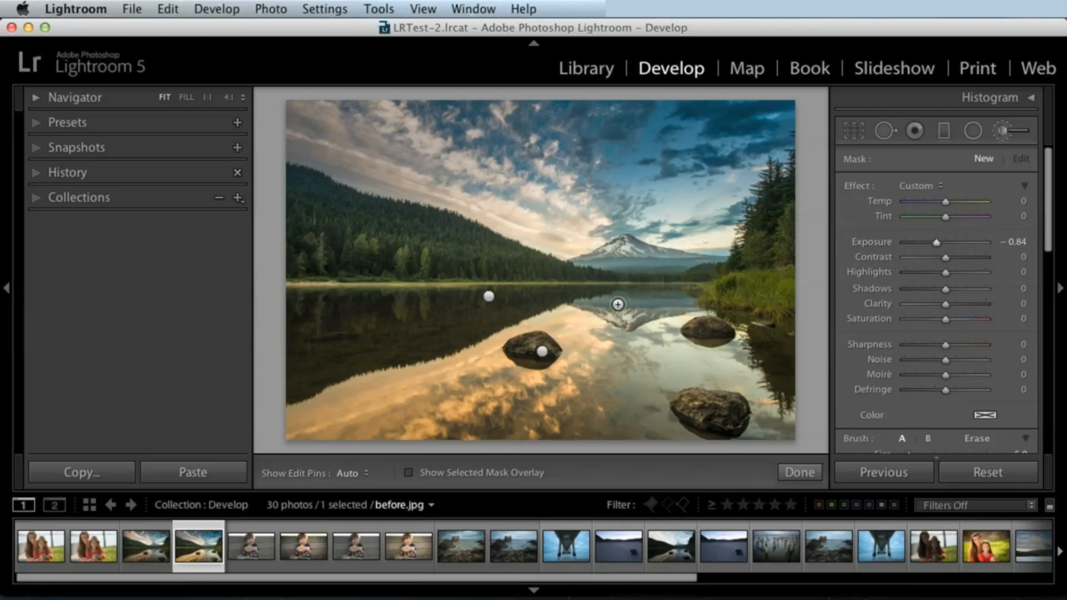
key(h)
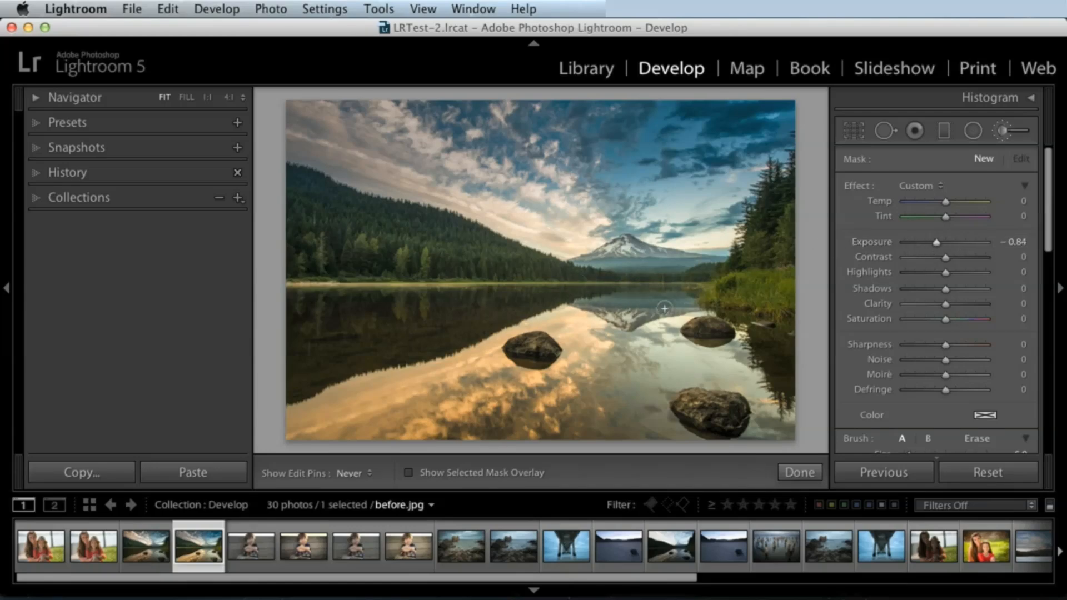
key(h)
click(611, 303)
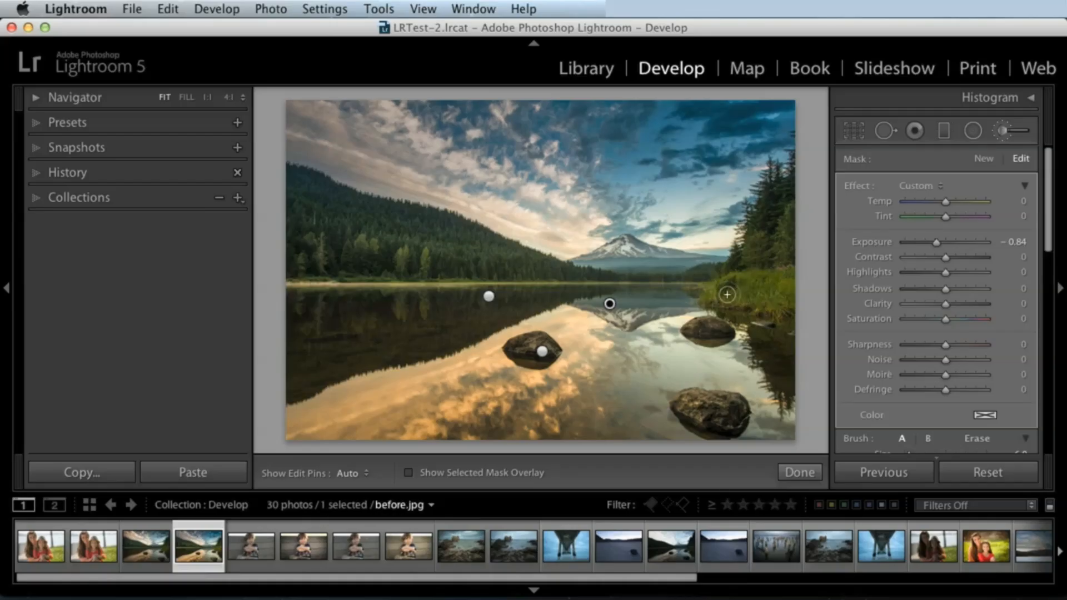
key(h)
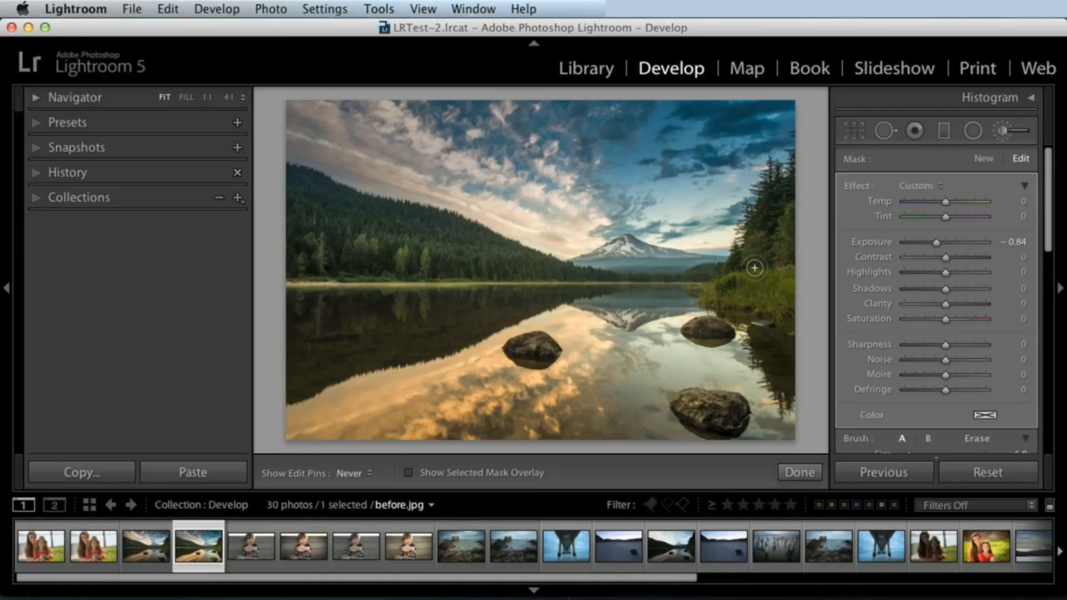
drag(937, 241, 925, 243)
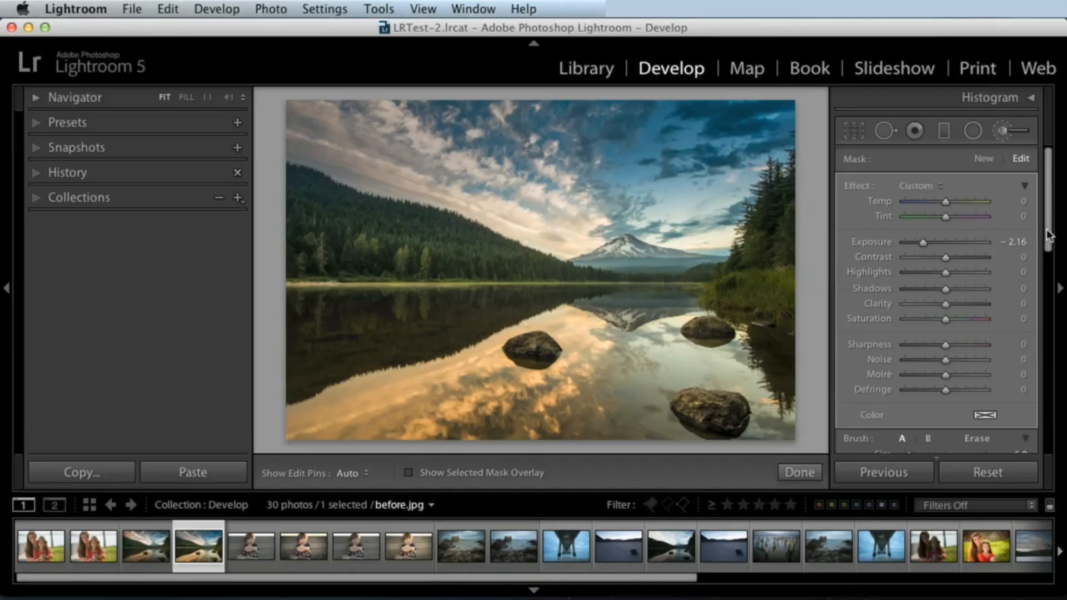
Turn off the Adjustment Brush corrections to compare the landscape without them
scroll(871, 331, down, 5)
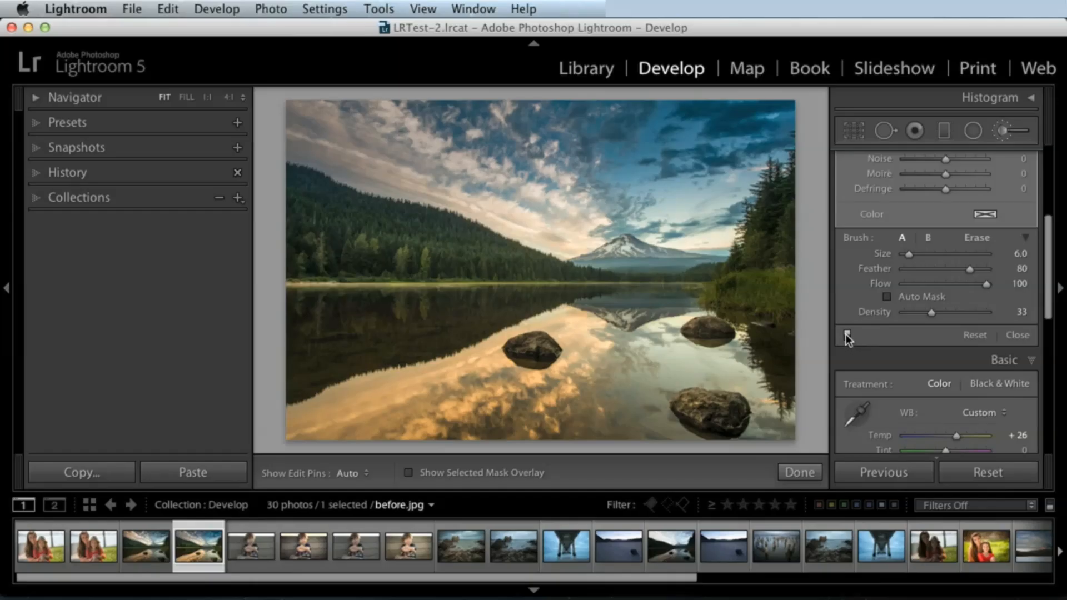
click(847, 335)
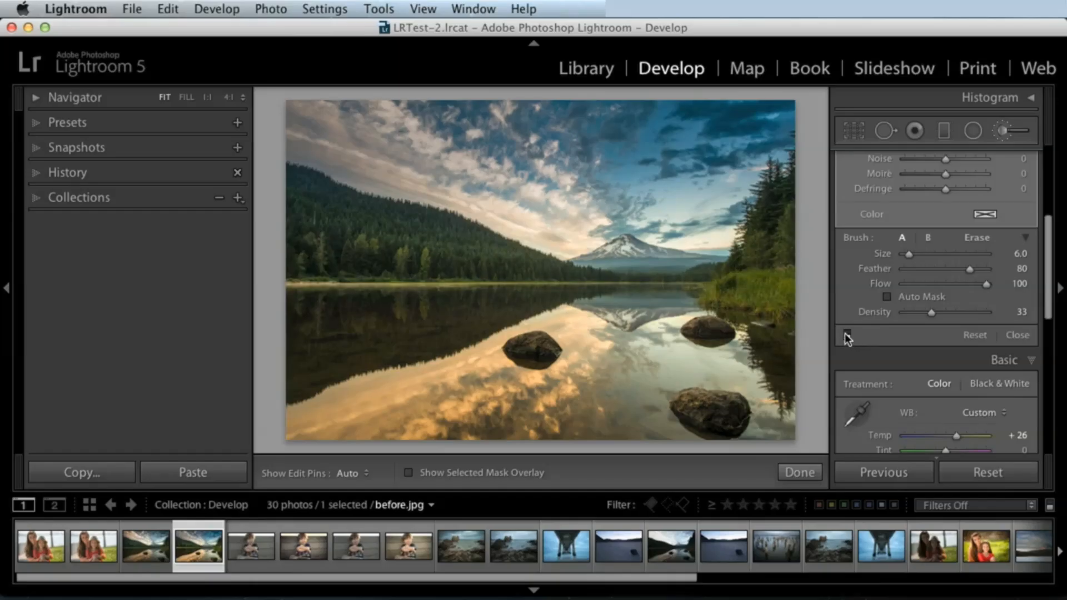
Toggle the landscape's Adjustment Brush corrections to compare before and after, leaving them turned on
click(846, 335)
click(846, 335)
click(847, 334)
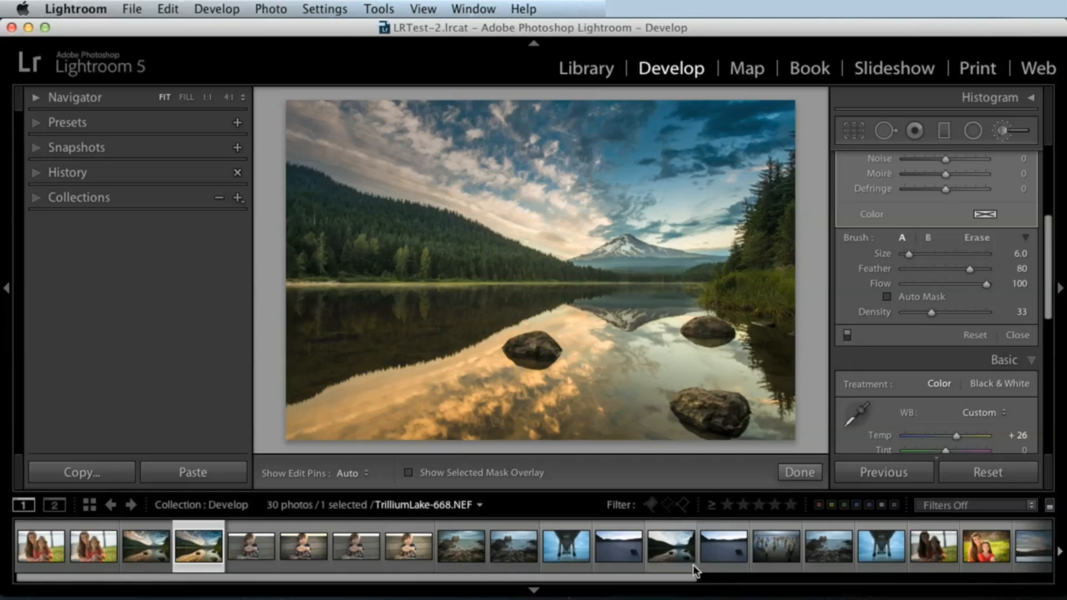
Open the autumn couple portrait _MJK8997.NEF for editing with the Adjustment Brush
drag(684, 578, 1004, 577)
click(973, 545)
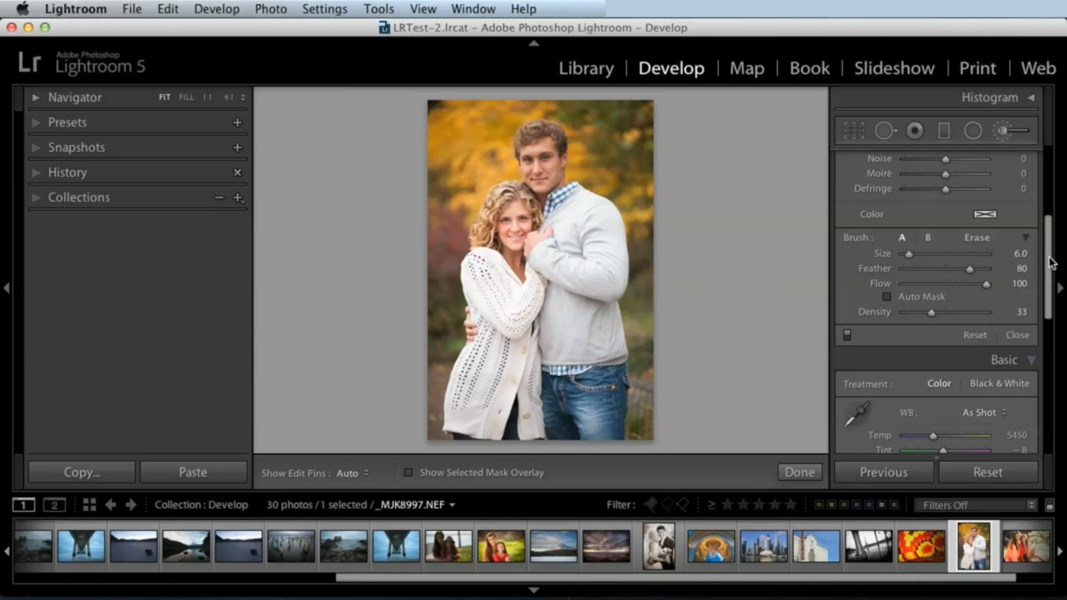
scroll(974, 250, up, 5)
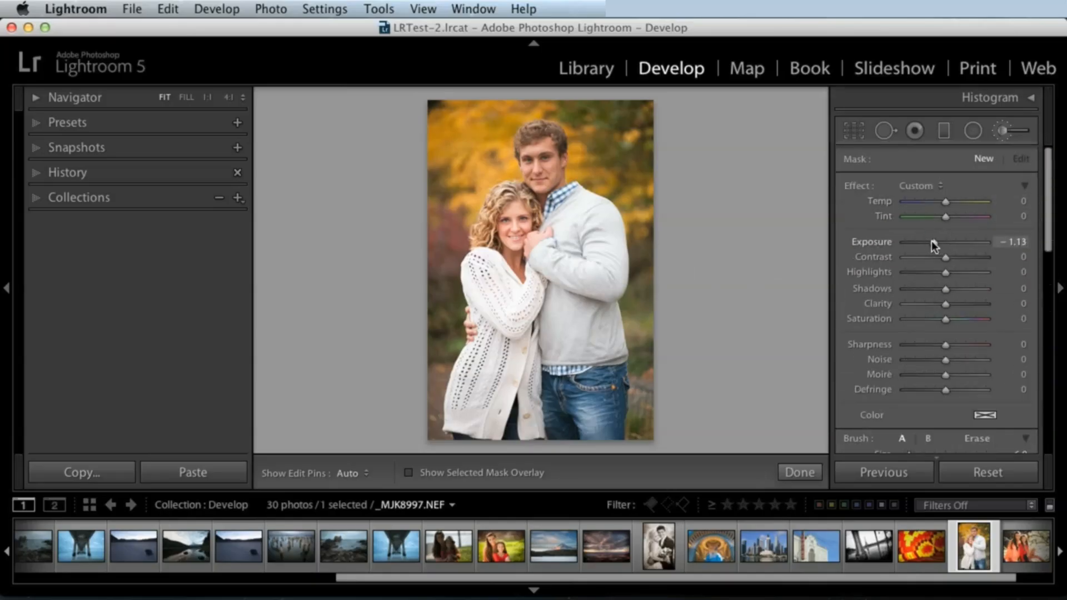
Paint a brush correction with exposure −1.52 over the man's grey sweater, and lower its exposure to −2.37
drag(931, 241, 930, 241)
key(h)
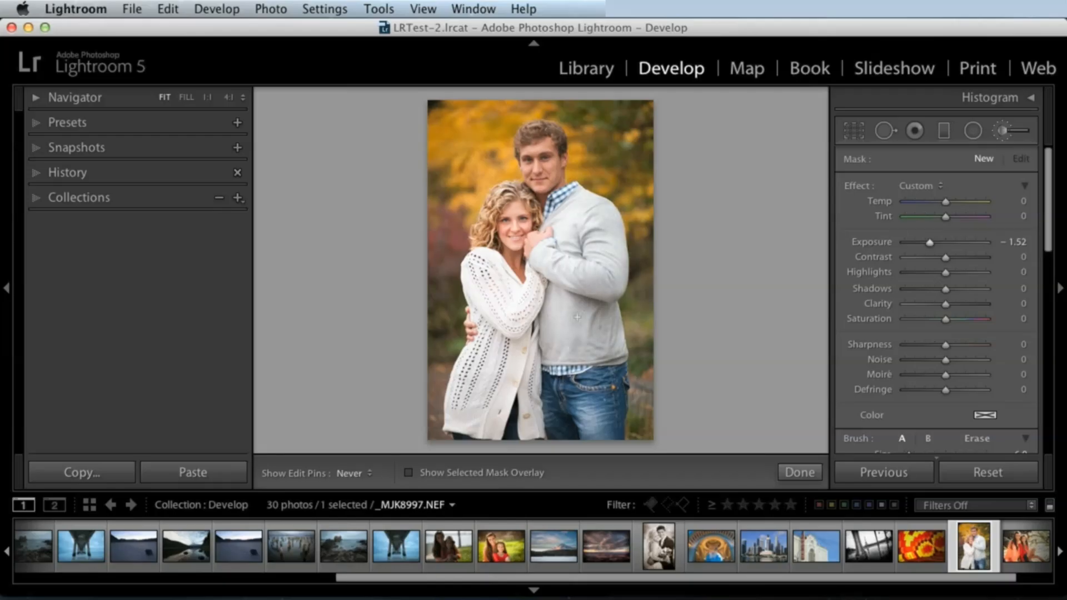
mouse_move(577, 317)
mouse_down()
mouse_move(556, 239)
mouse_move(599, 356)
mouse_move(607, 332)
mouse_up()
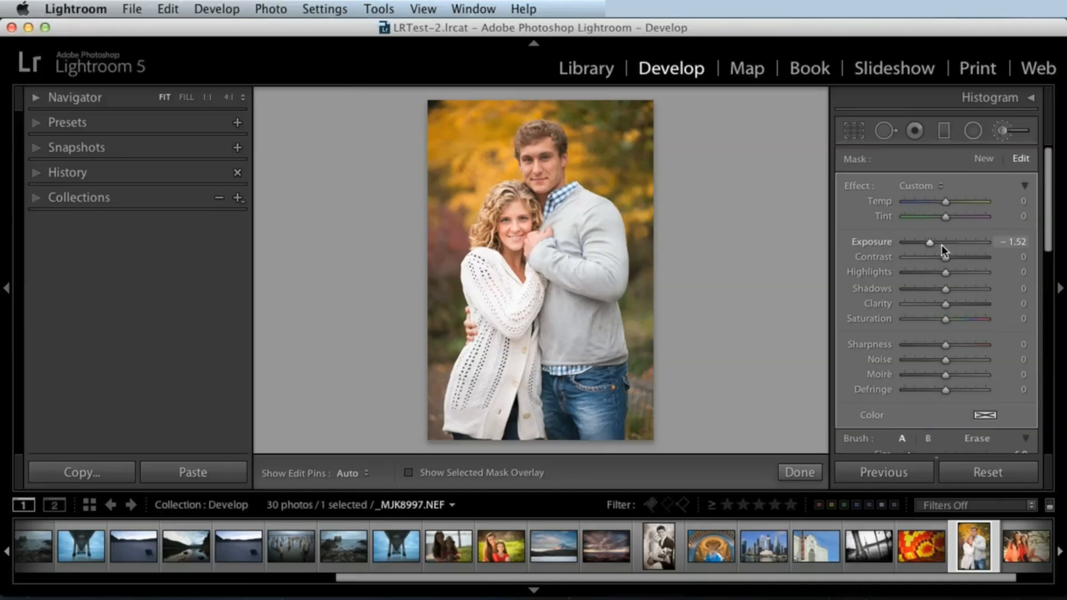
drag(928, 241, 920, 242)
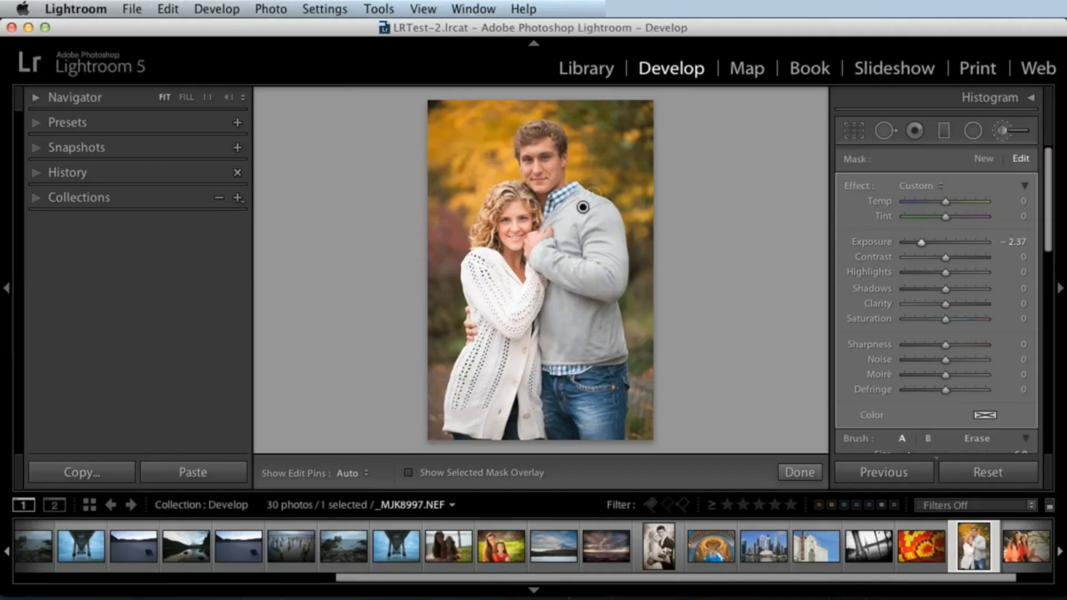
key(h)
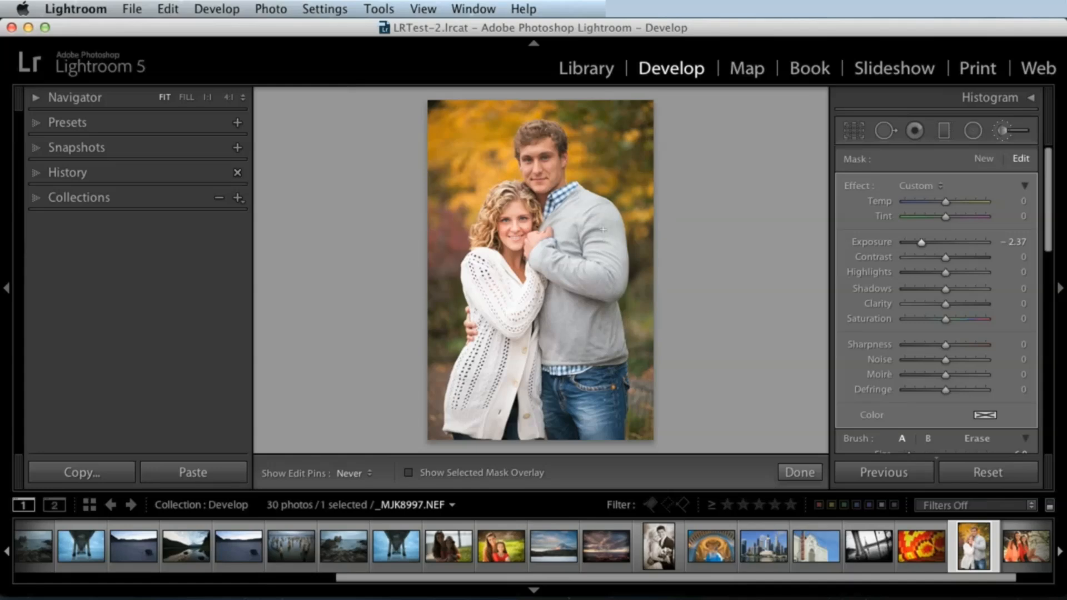
key(h)
scroll(1049, 260, down, 3)
drag(1050, 261, 1049, 263)
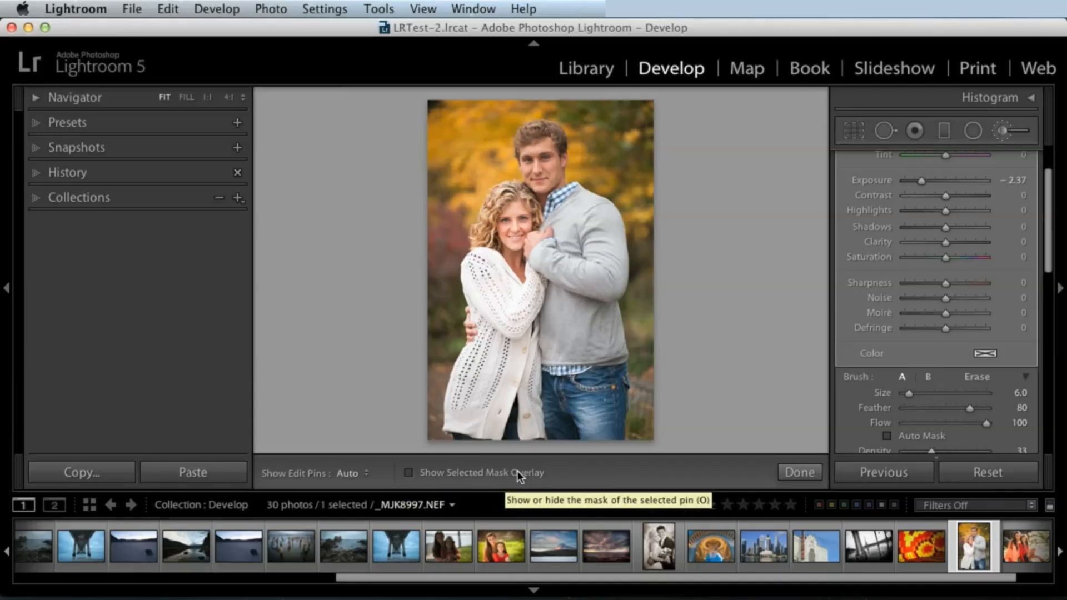
Check the sweater correction's coverage with the selected mask overlay, hide the overlay and delete the correction
click(408, 473)
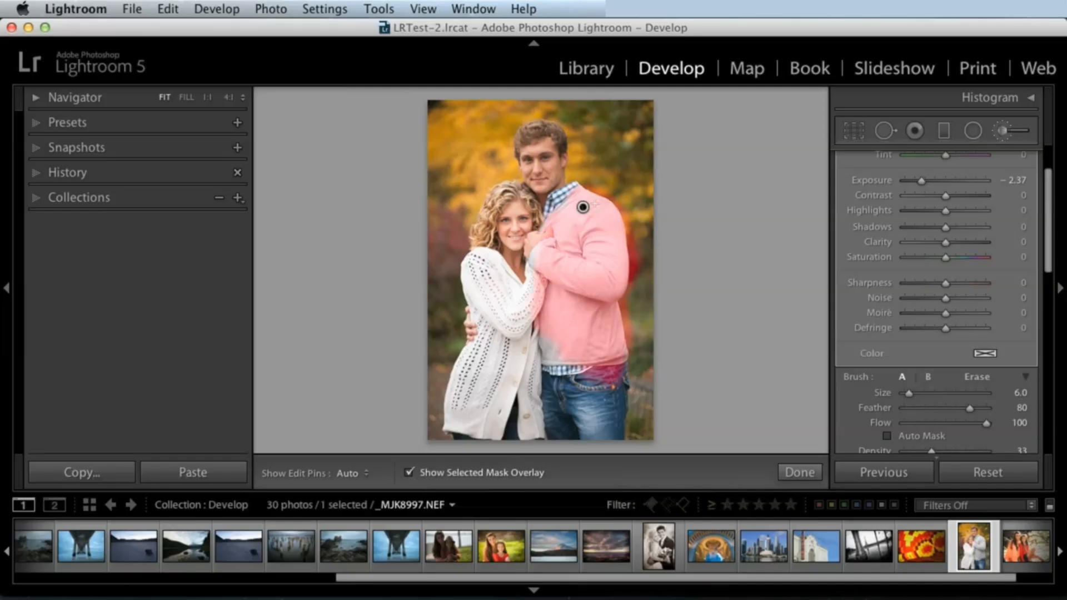
key(h)
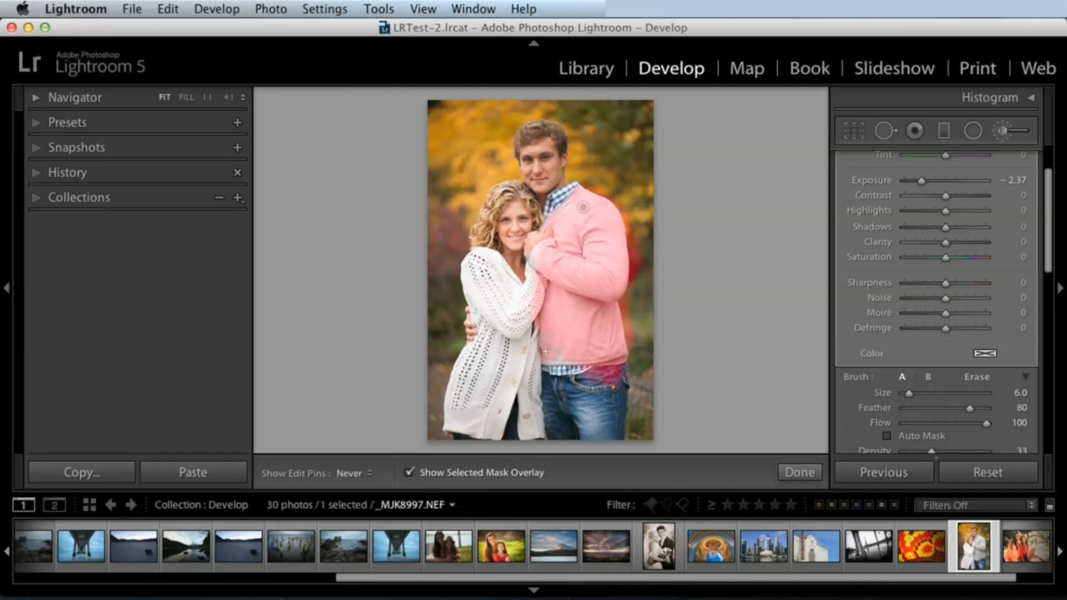
key(h)
click(409, 473)
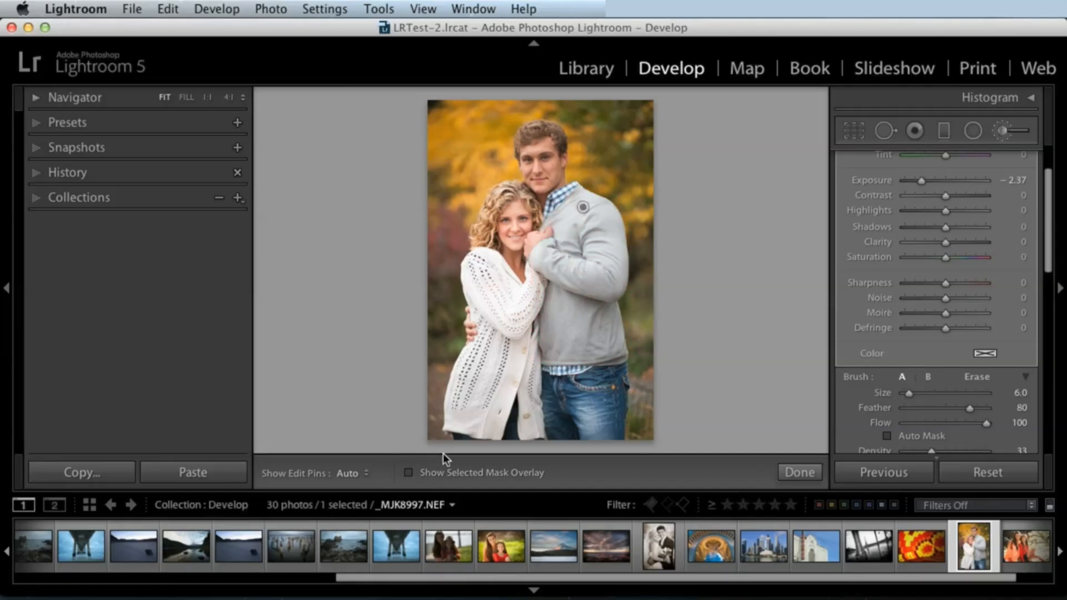
drag(583, 207, 603, 209)
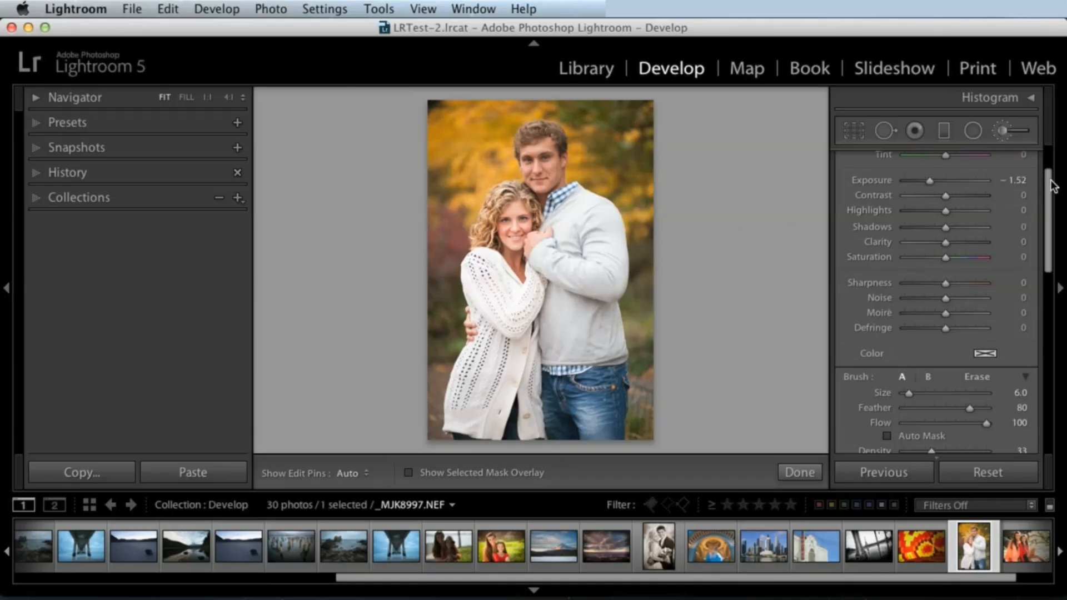
Turn on Auto Mask for the brush and zoom the portrait to Fill around the sweater's shoulder
drag(1047, 192, 1047, 233)
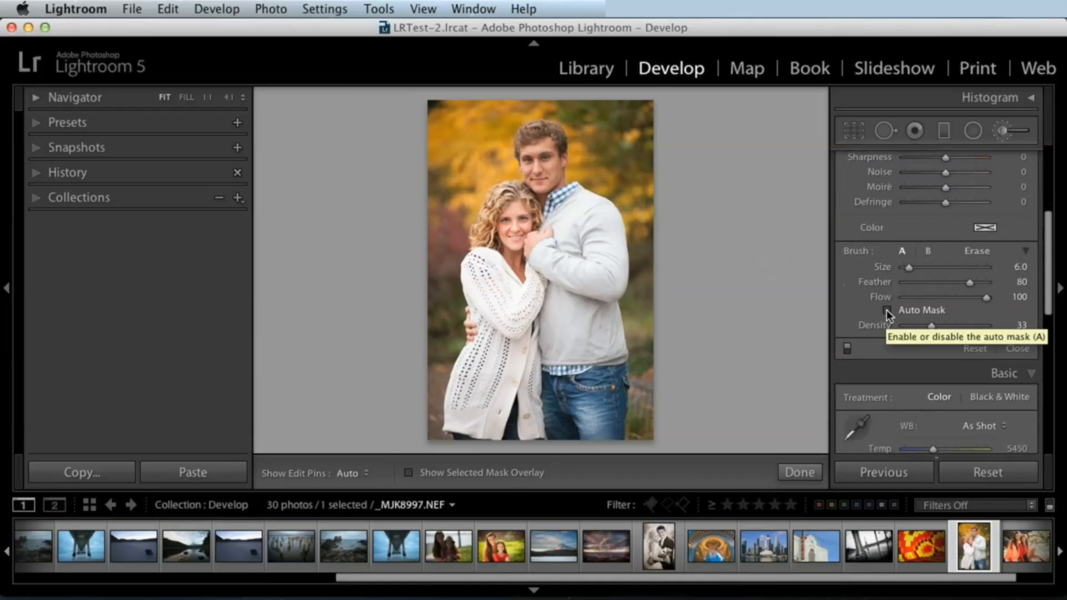
click(887, 310)
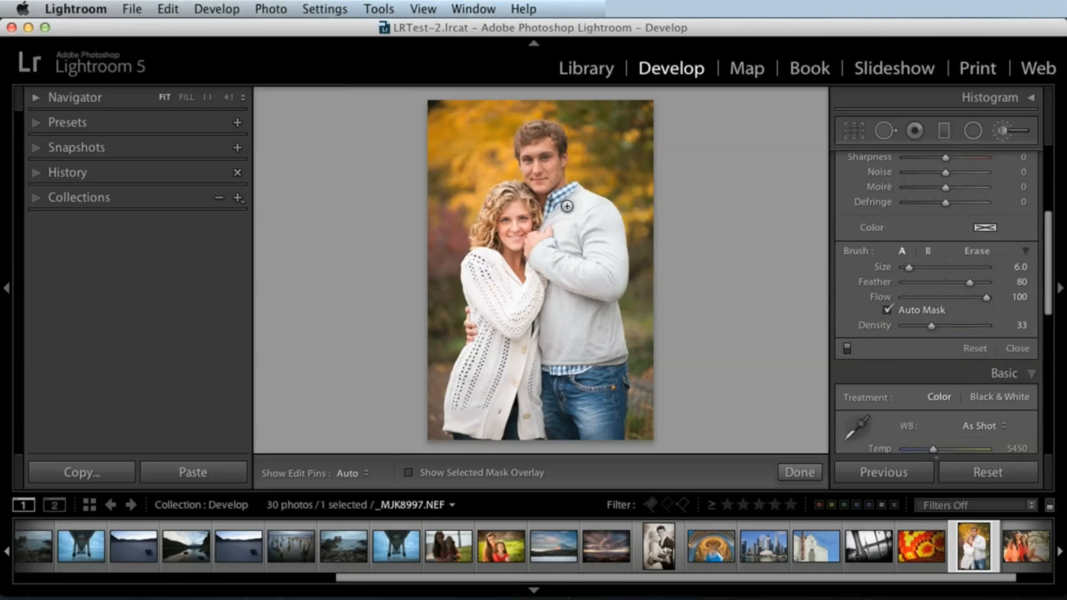
key(z)
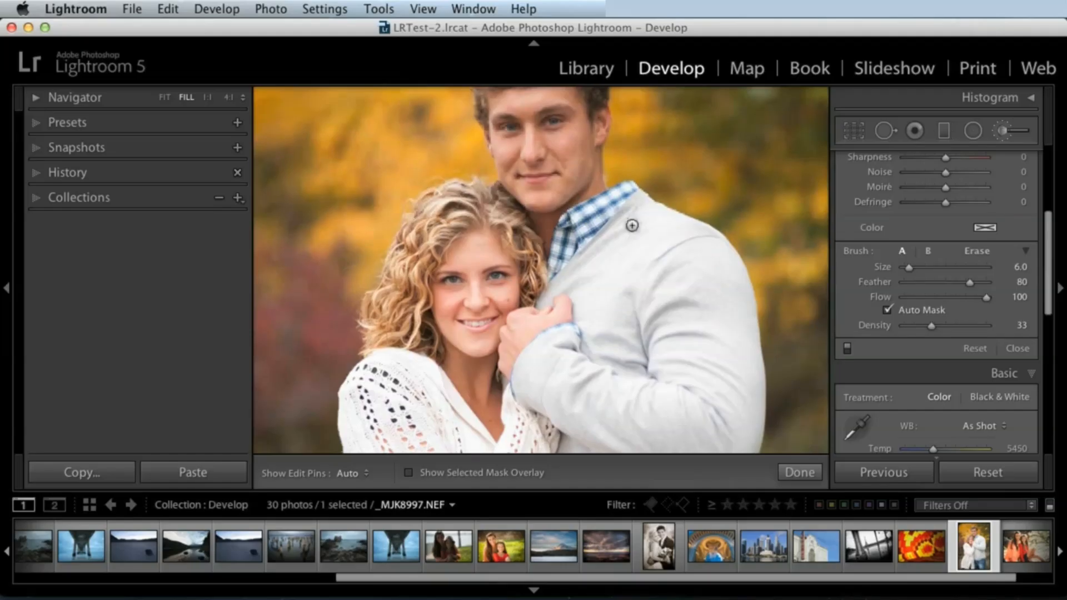
scroll(645, 209, up, 3)
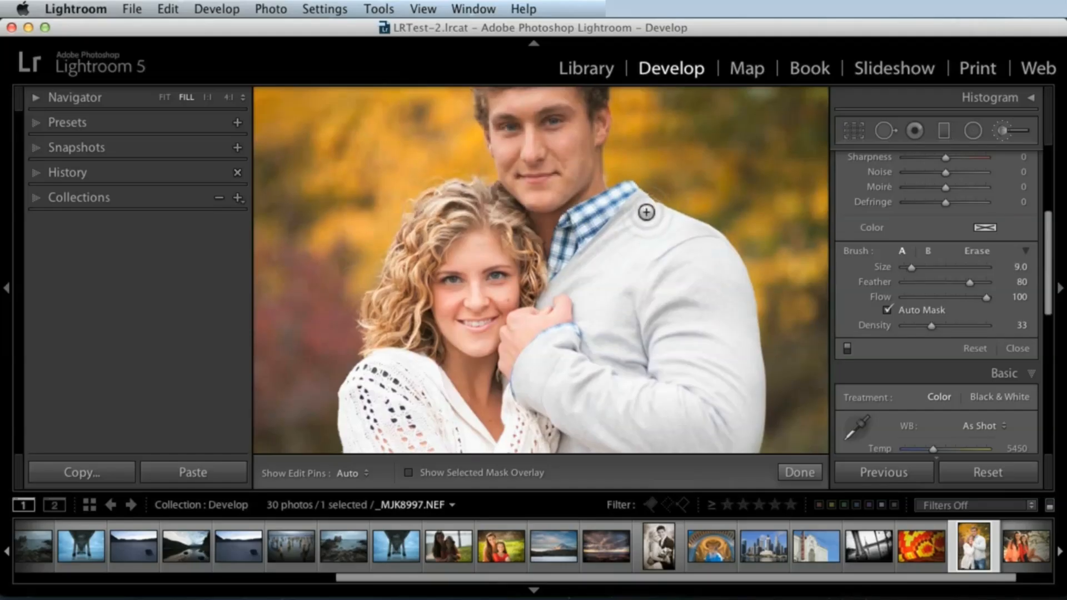
scroll(667, 203, down, 10)
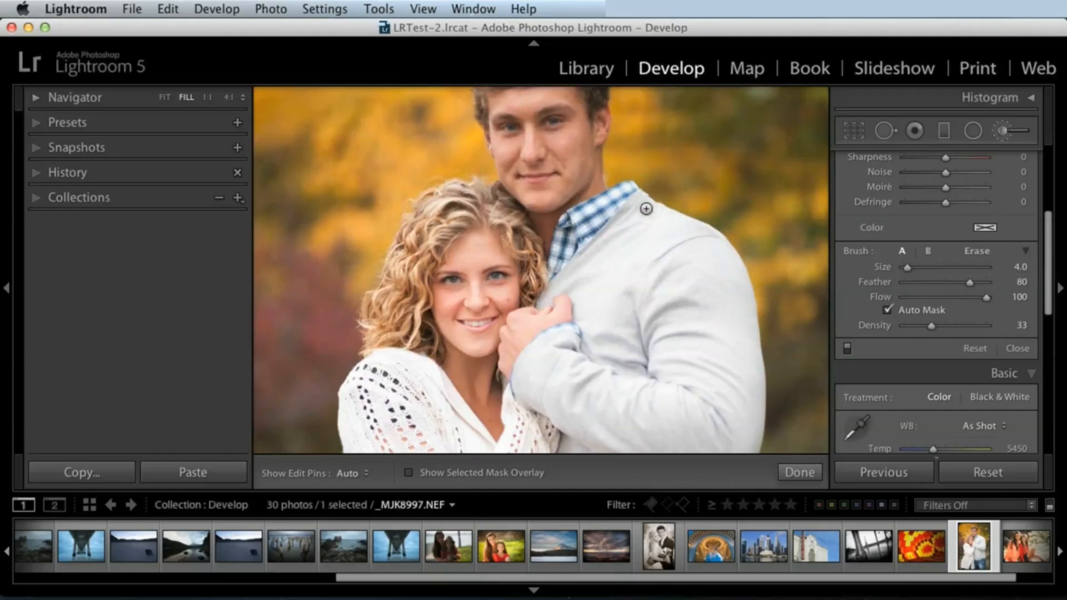
Paint a new Auto Mask correction at brush size 12.0 along the outer edge of the sweater's shoulder and sleeve
key(h)
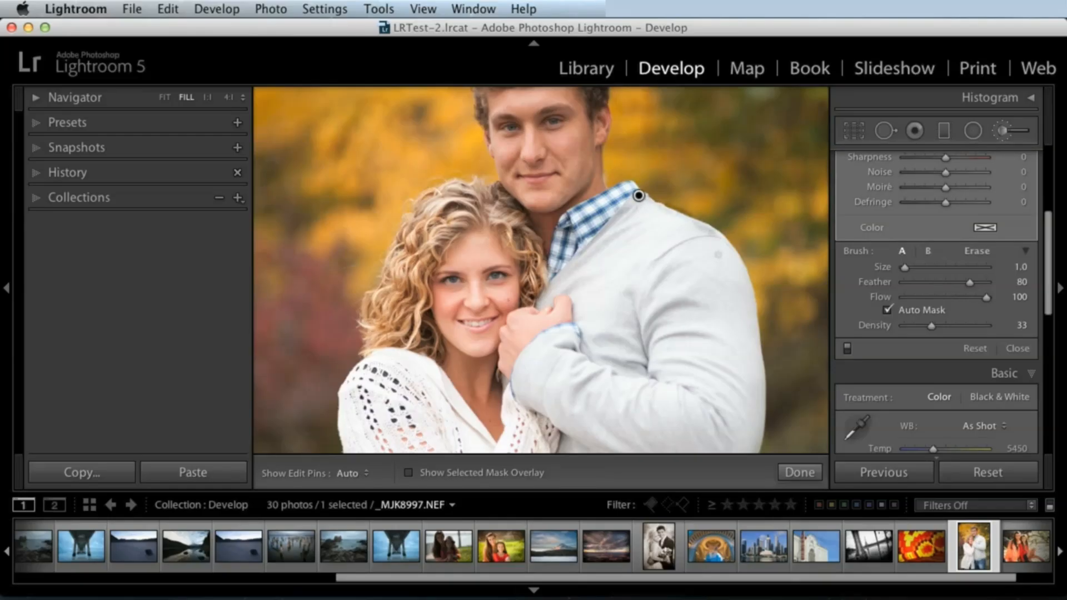
key(h)
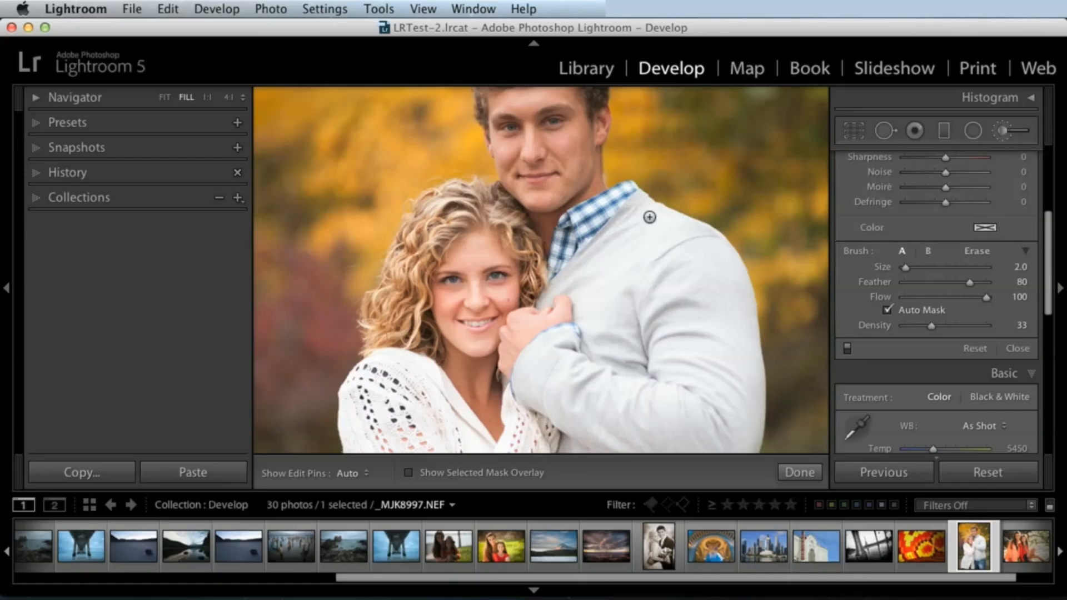
key(h)
scroll(649, 217, up, 5)
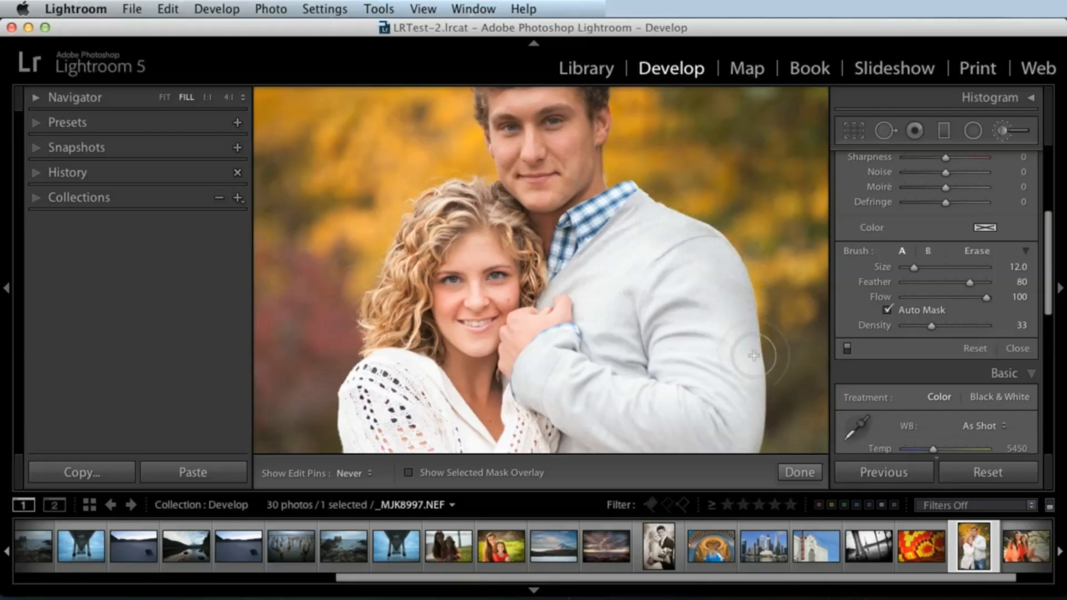
drag(753, 356, 754, 438)
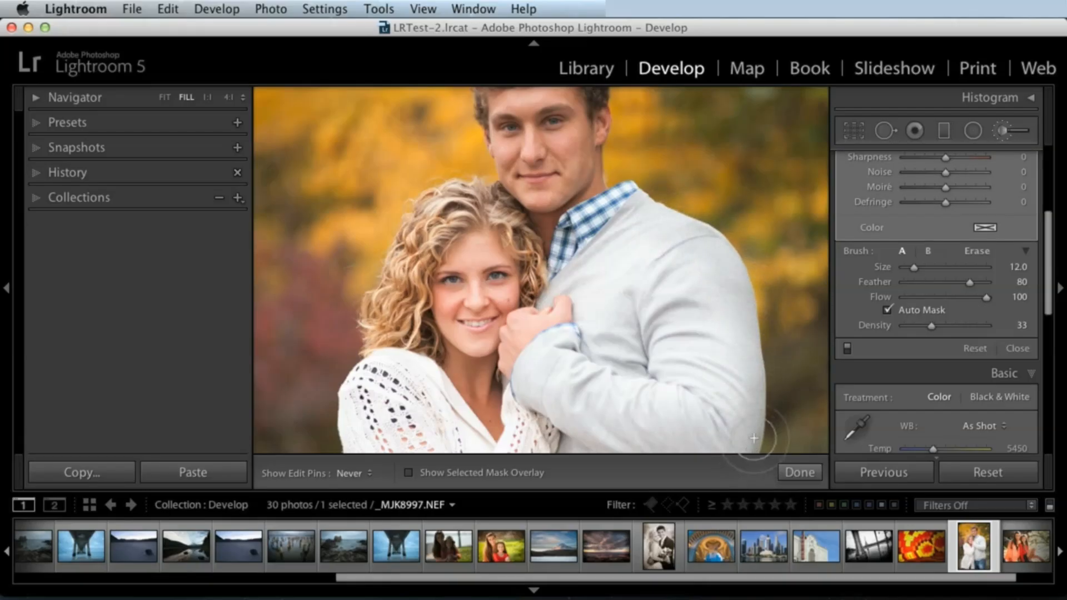
Set the sweater edge correction's exposure to −2.69 and highlights to −31
drag(1049, 256, 1029, 184)
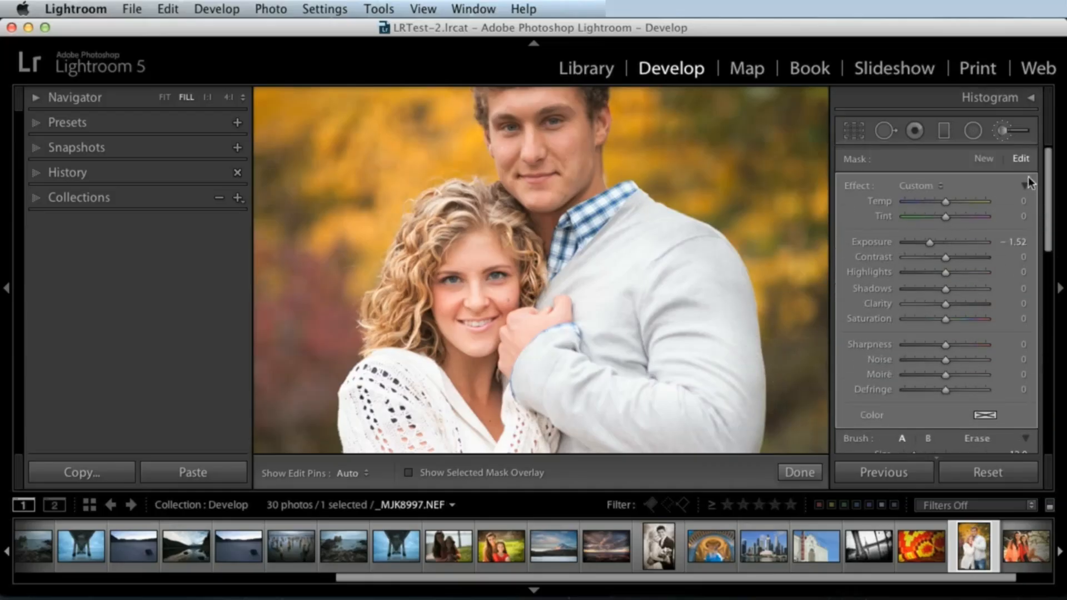
drag(931, 242, 920, 243)
key(h)
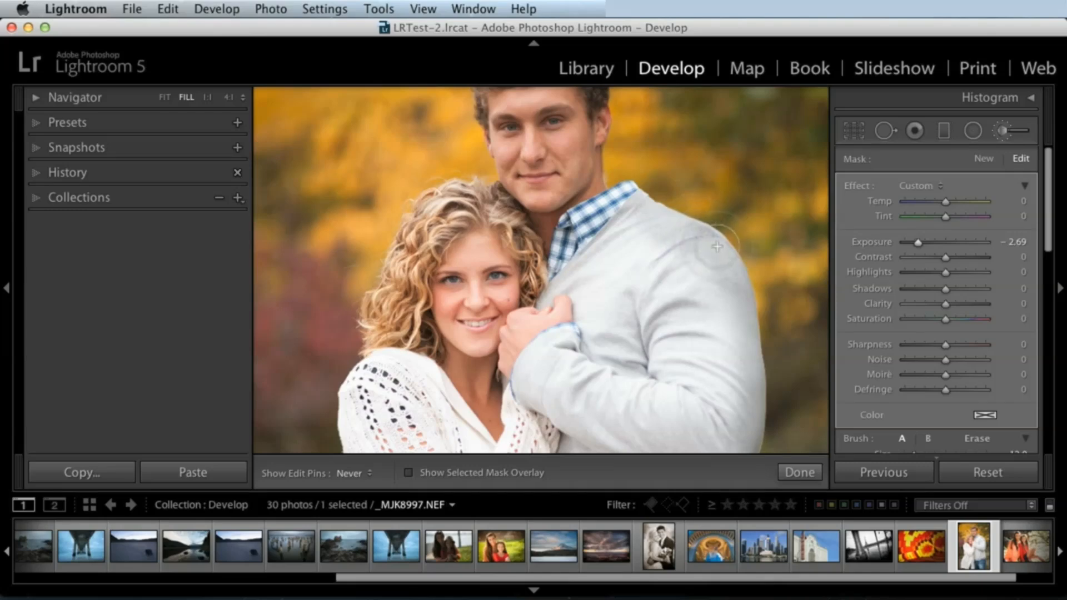
key(h)
mouse_move(946, 273)
mouse_down()
mouse_move(923, 271)
mouse_move(932, 272)
mouse_up()
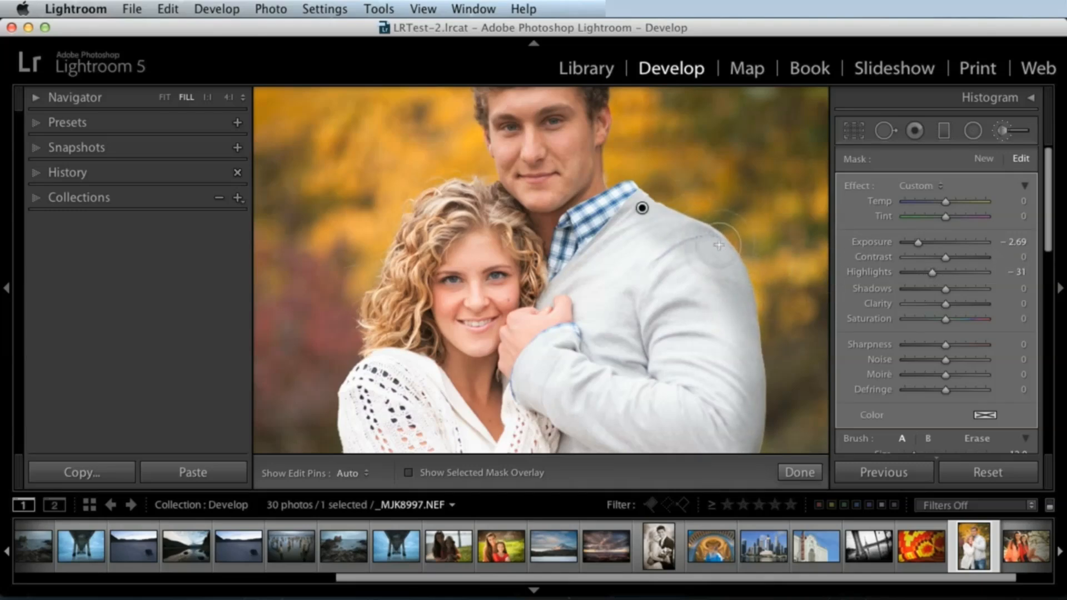
key(h)
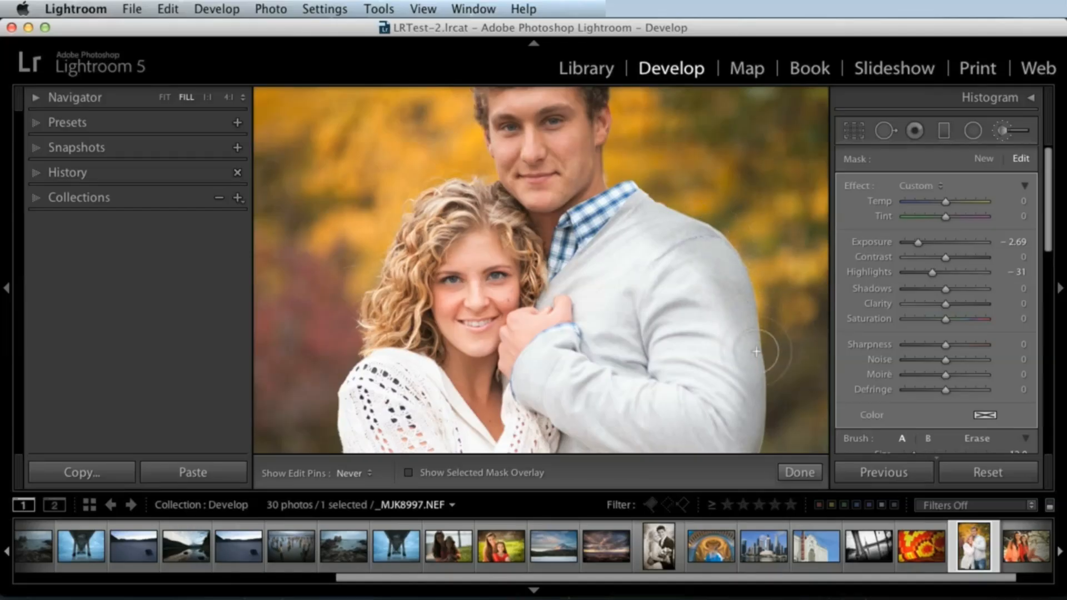
key(h)
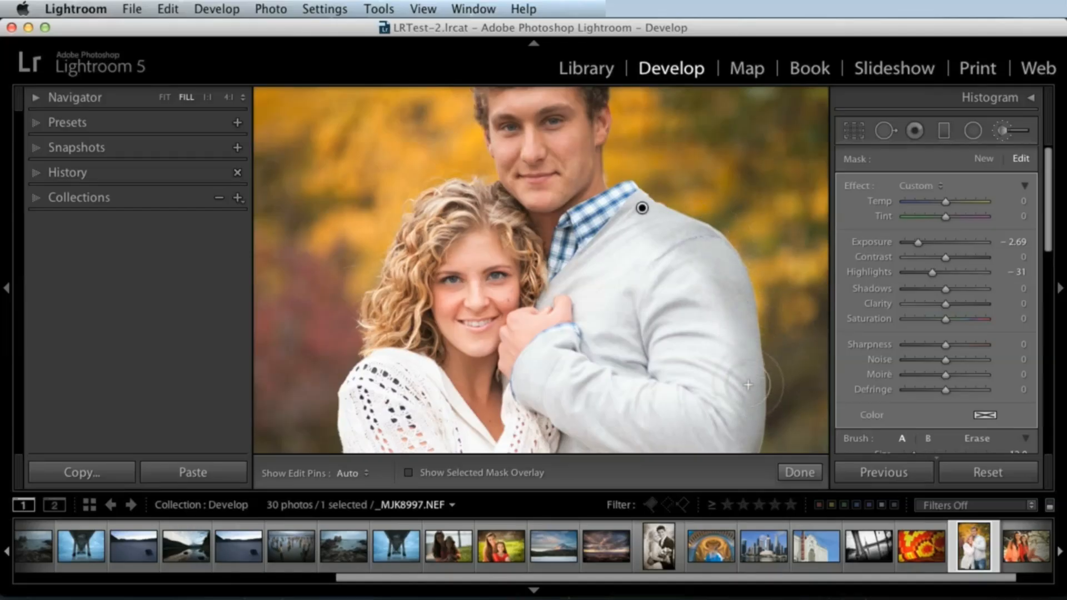
Extend the correction with Auto Mask around the elbow and down the sweater's outer side to its hem
scroll(745, 356, down, 5)
key(h)
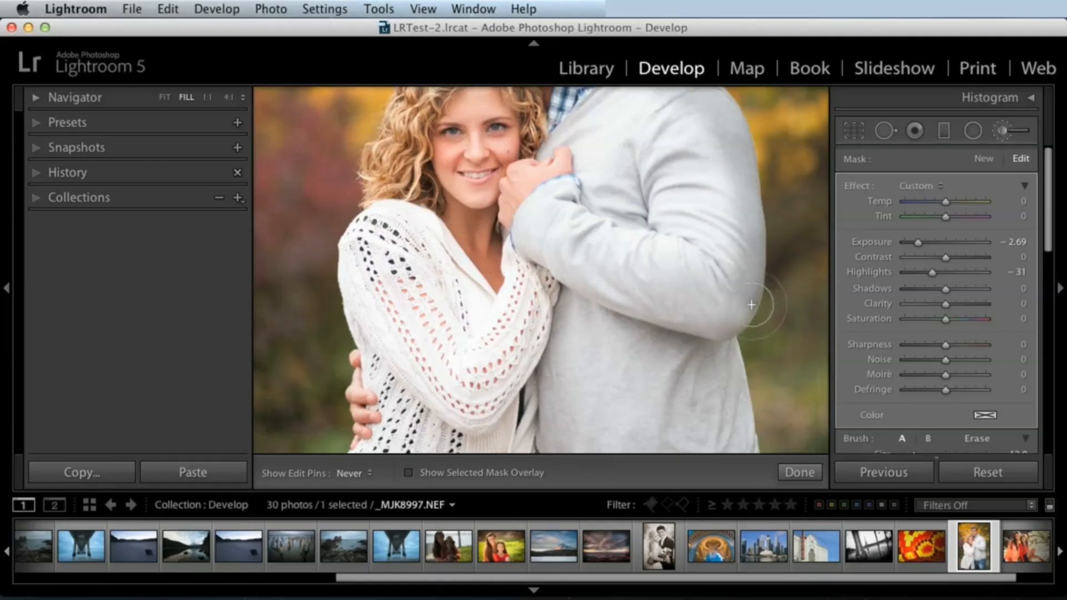
mouse_move(751, 304)
mouse_down()
mouse_move(731, 350)
mouse_move(751, 440)
mouse_up()
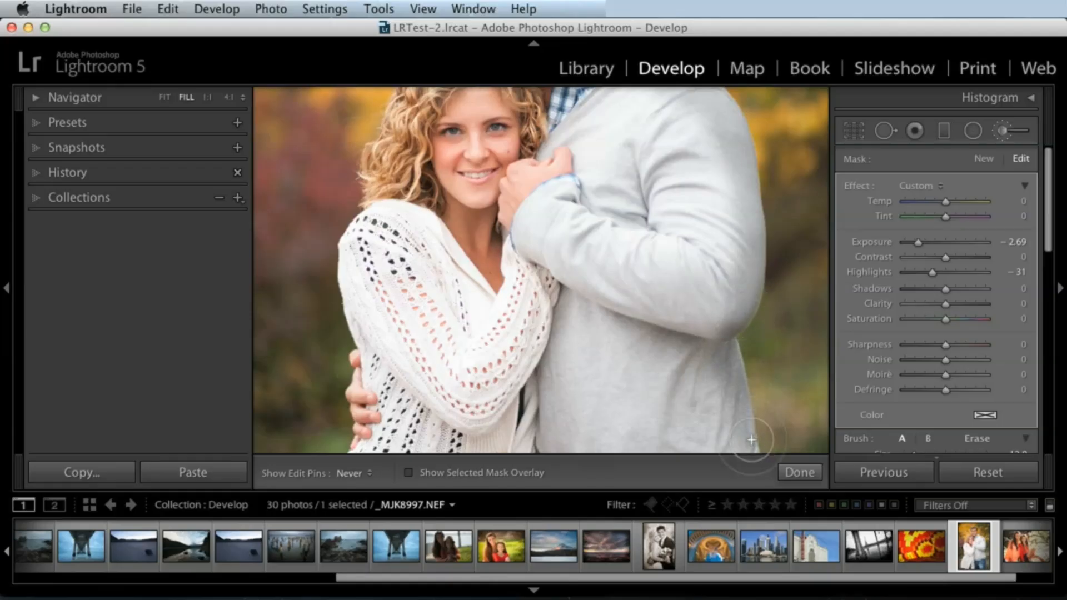
scroll(740, 389, down, 5)
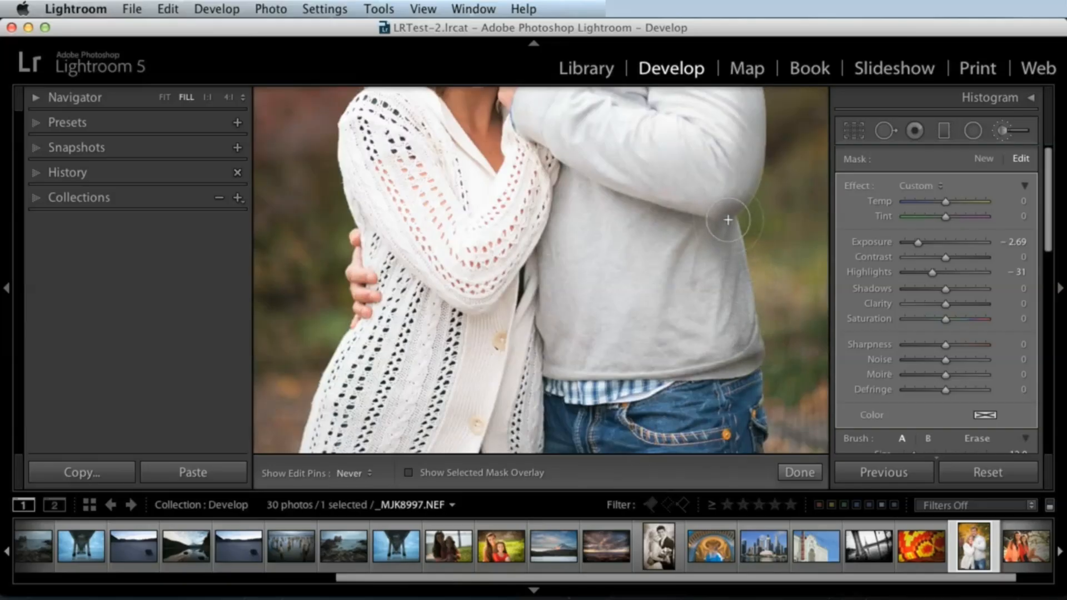
mouse_move(728, 220)
mouse_down()
mouse_move(748, 322)
mouse_move(743, 314)
mouse_up()
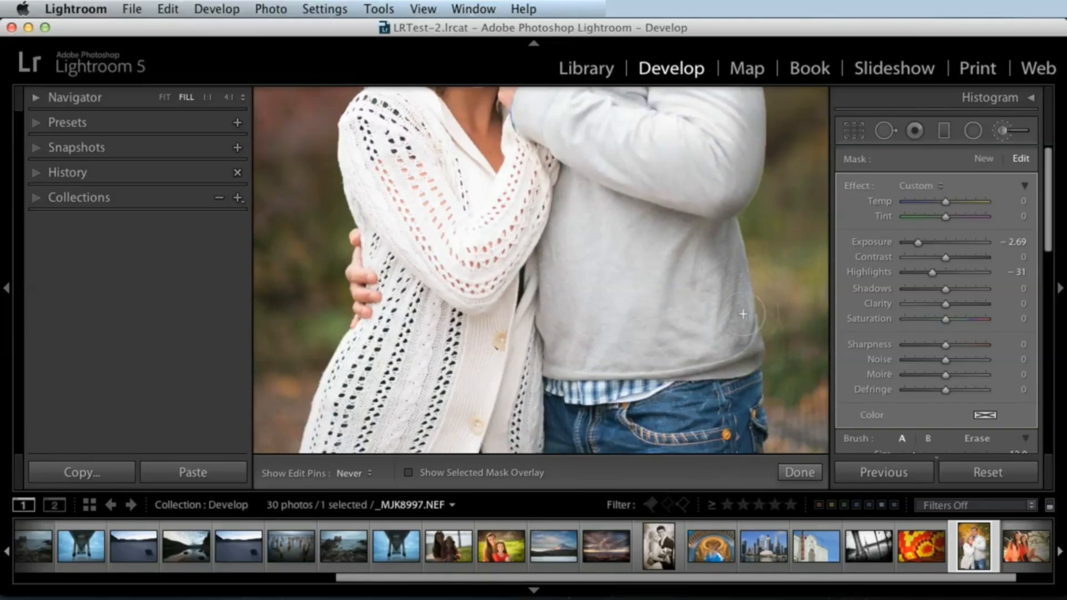
key(h)
Show the selected mask overlay over the sweater and dab the brush on the background just outside the sleeve
click(410, 473)
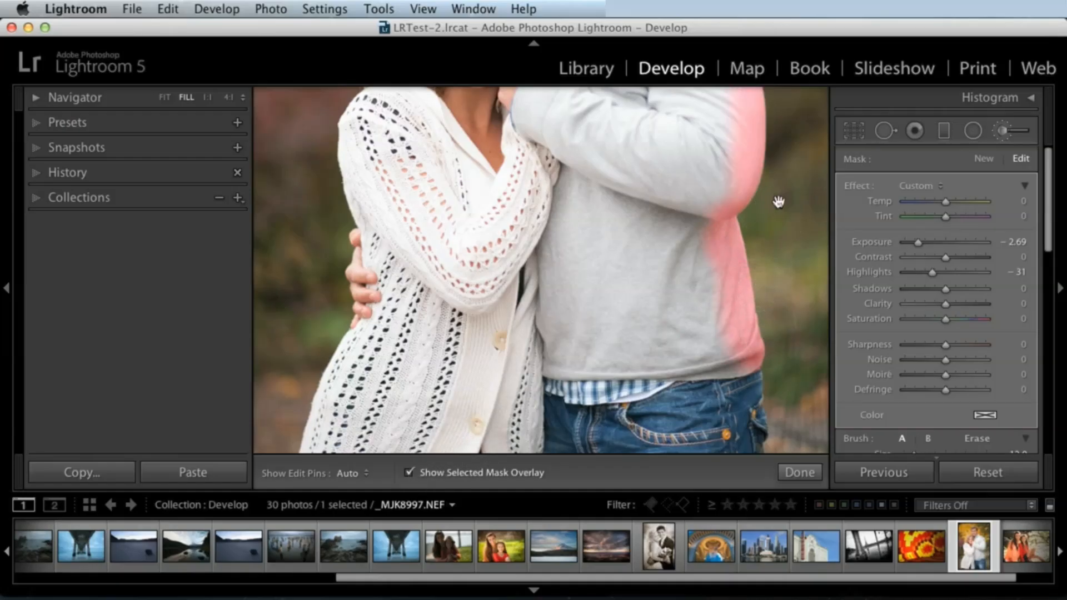
drag(776, 202, 739, 361)
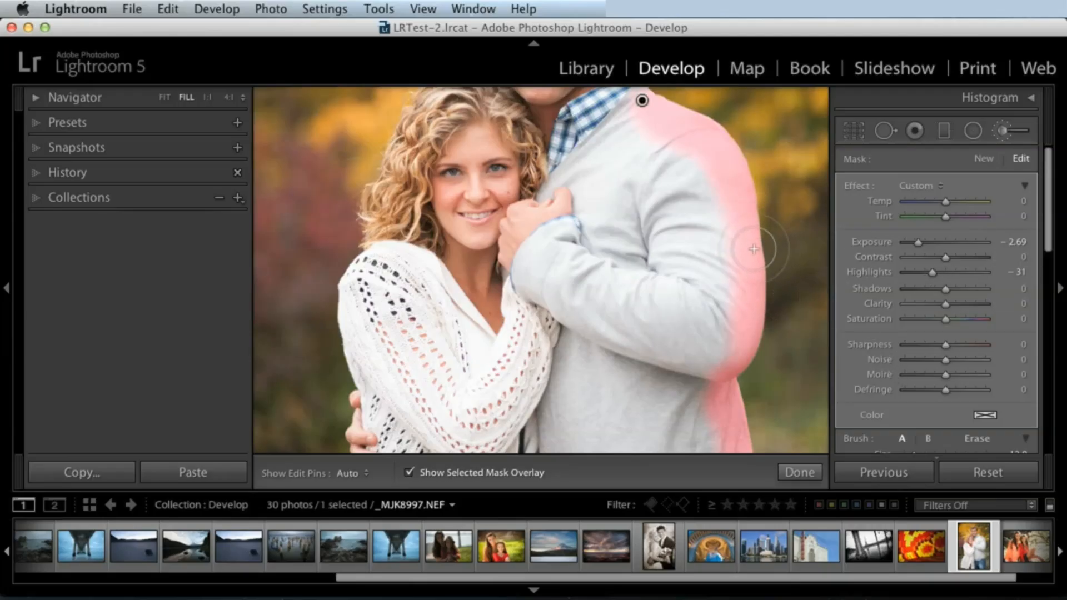
key(h)
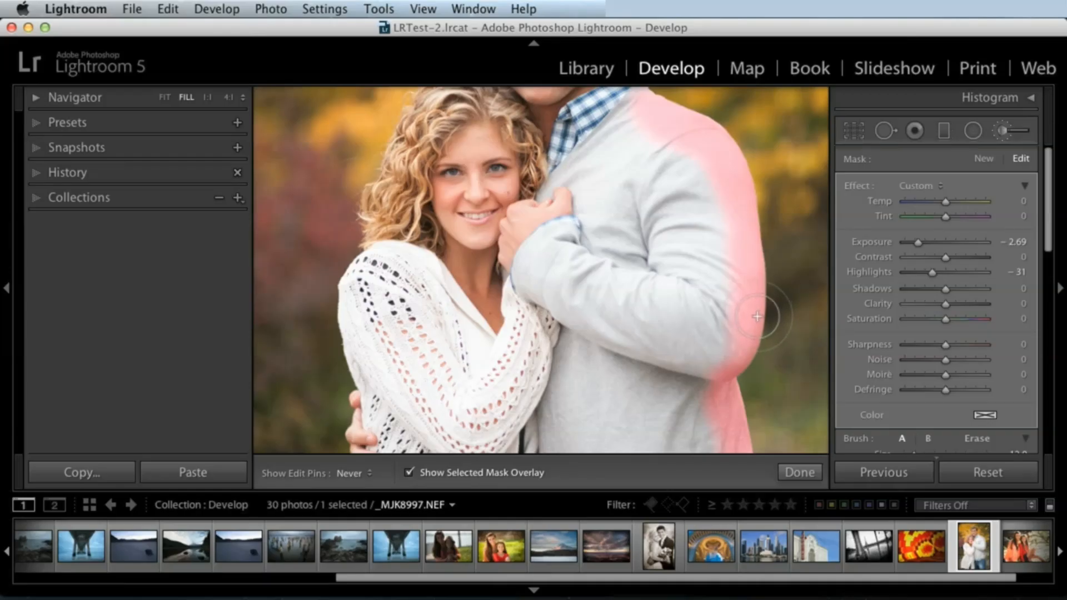
key(h)
key(h)
click(781, 282)
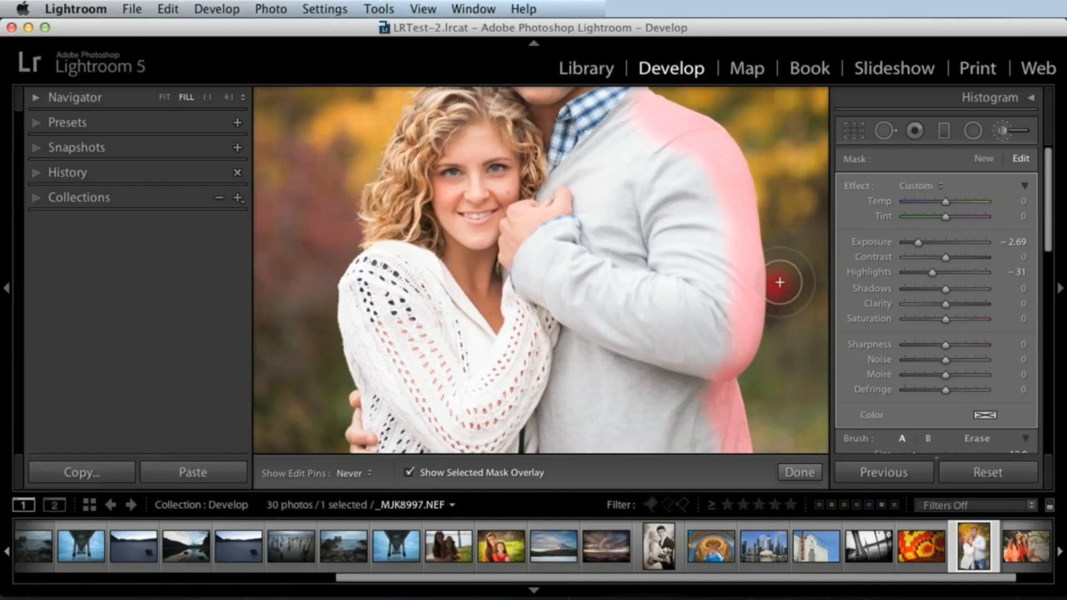
key(h)
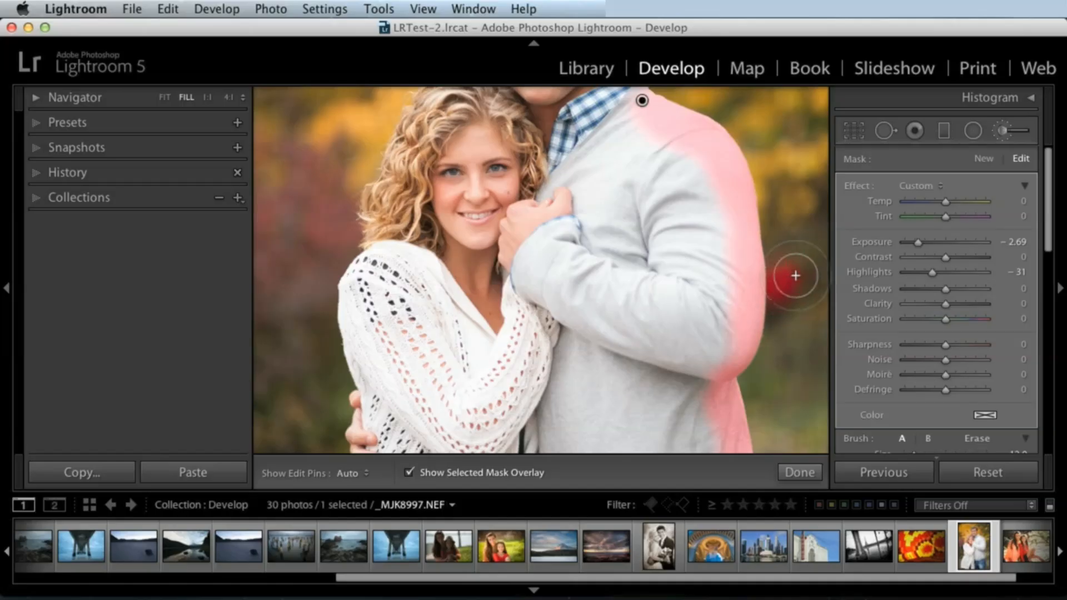
Undo the brush dab outside the sleeve and toggle the edit pins off and back on
key(super+z)
key(h)
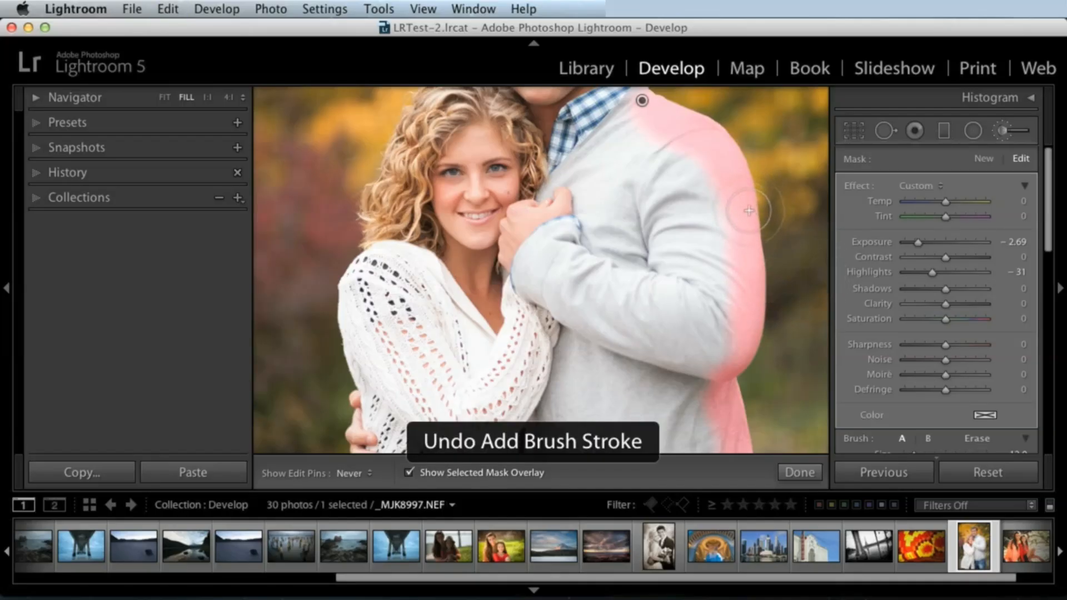
key(h)
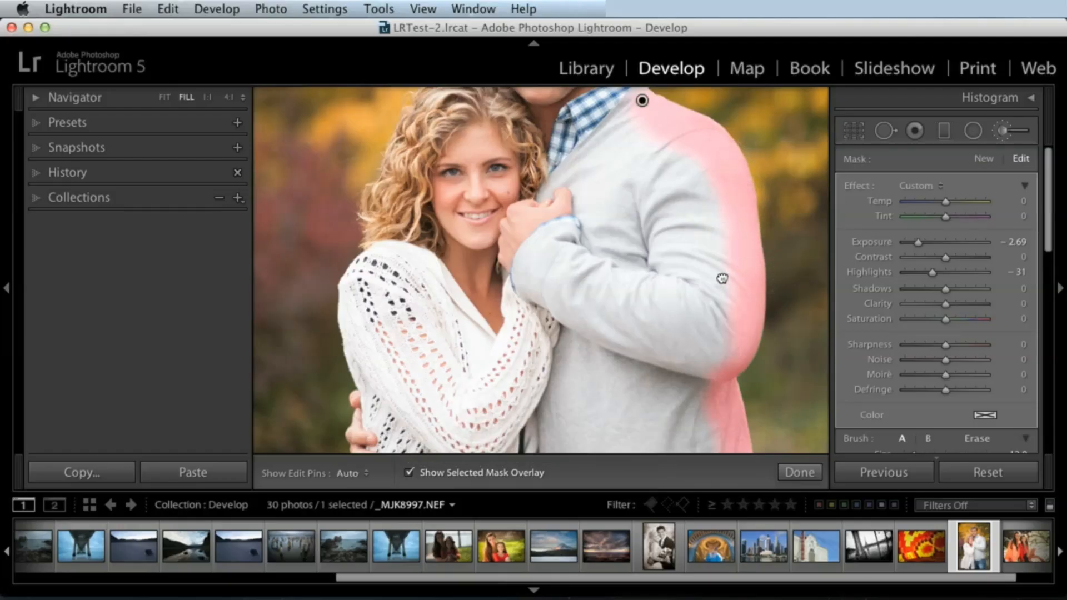
Paint a brush stroke on the background beside the man's head with the edit pins hidden, and undo it
scroll(721, 279, up, 5)
scroll(700, 266, up, 2)
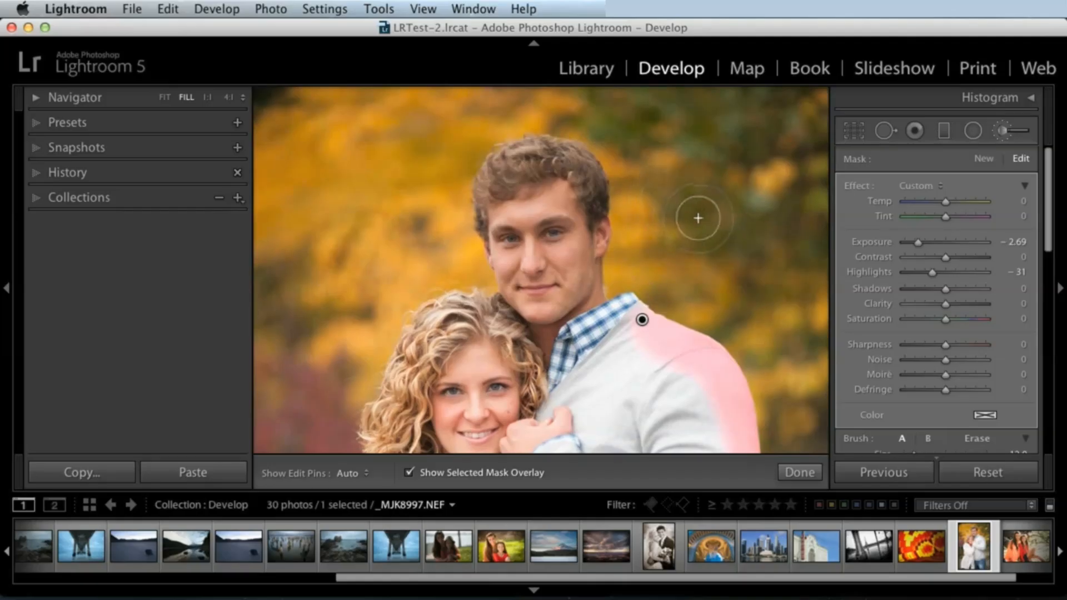
key(h)
mouse_move(662, 193)
mouse_down()
mouse_move(699, 238)
mouse_move(669, 215)
mouse_up()
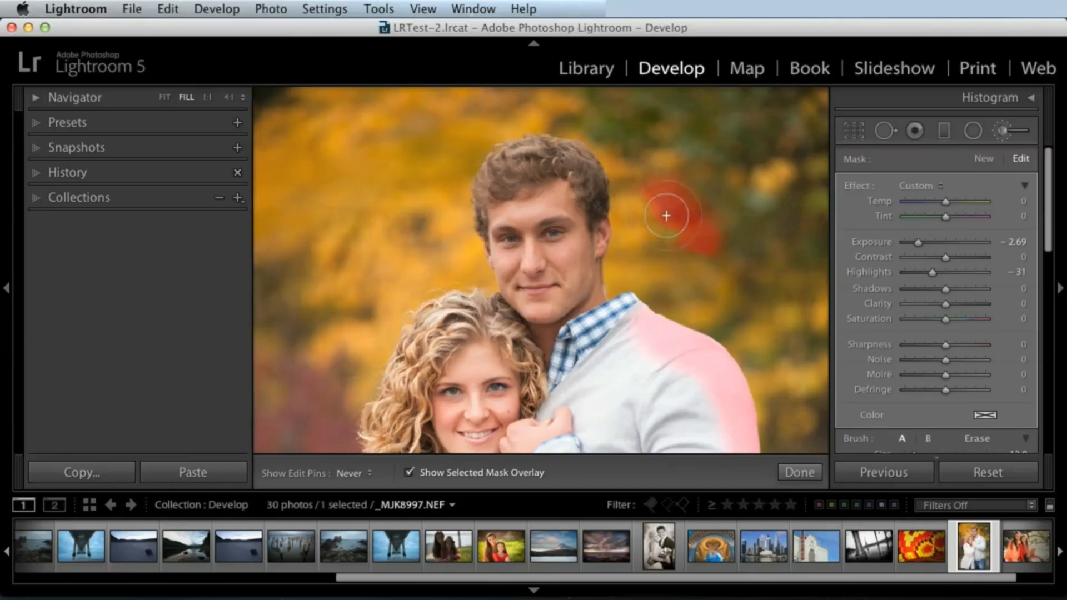
key(h)
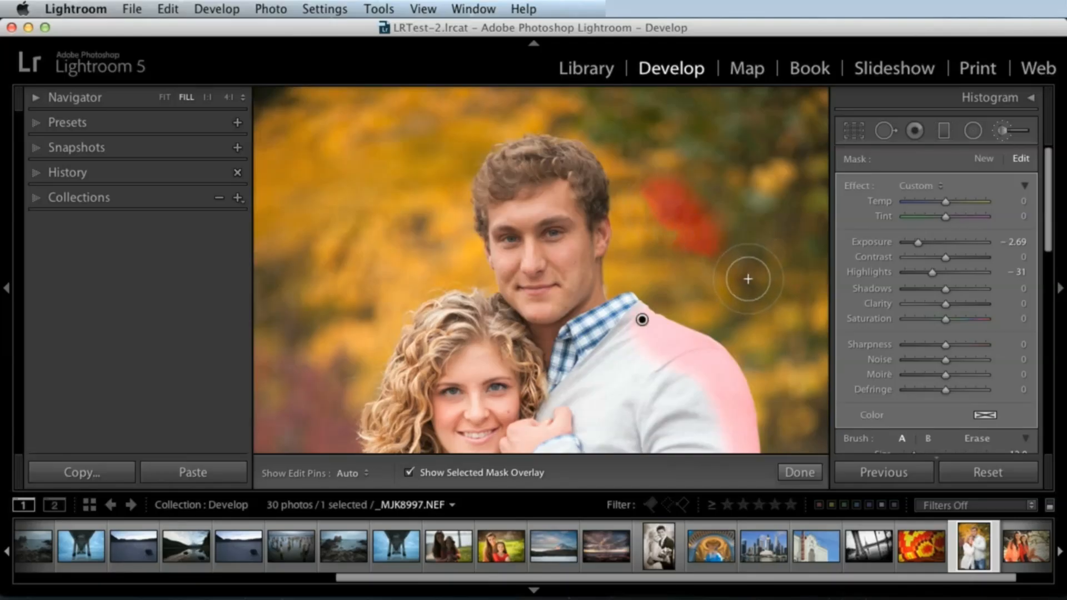
key(super+z)
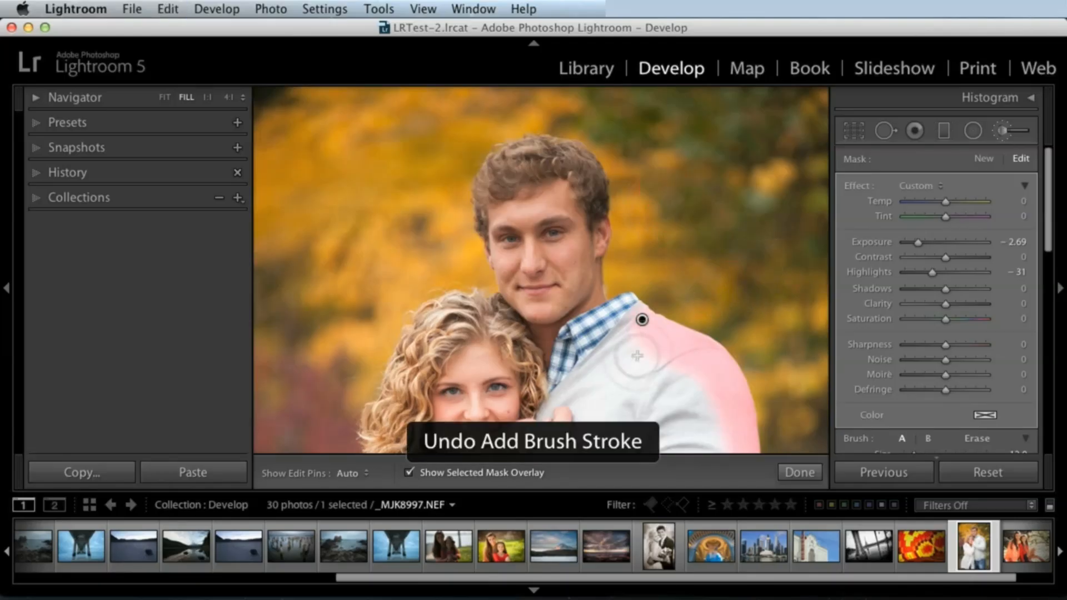
Hide the selected mask overlay and keep the edit pins display on Auto
click(427, 475)
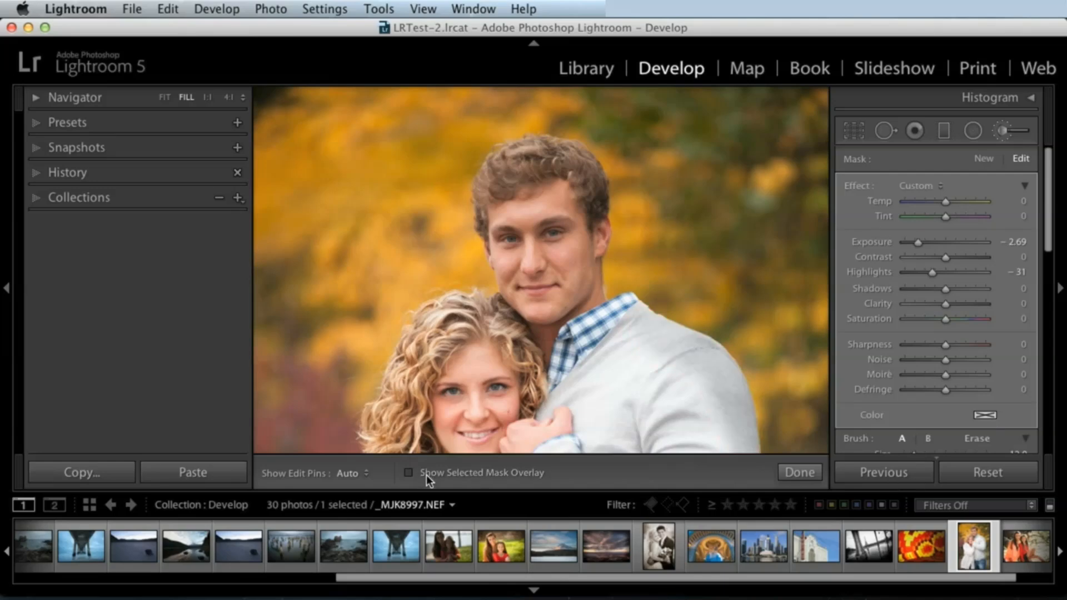
click(356, 474)
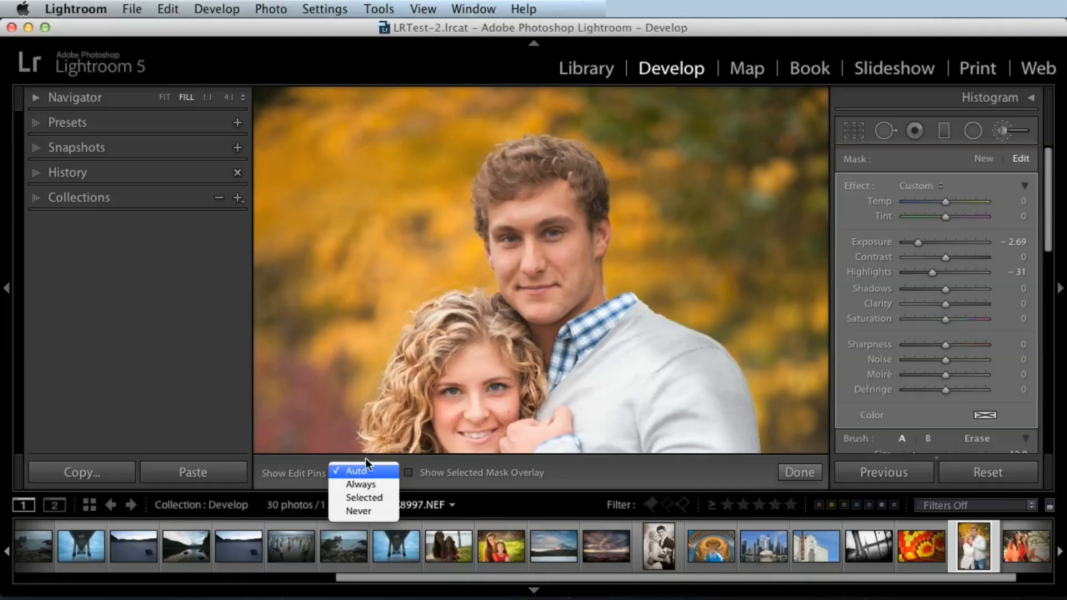
click(367, 470)
scroll(773, 200, down, 5)
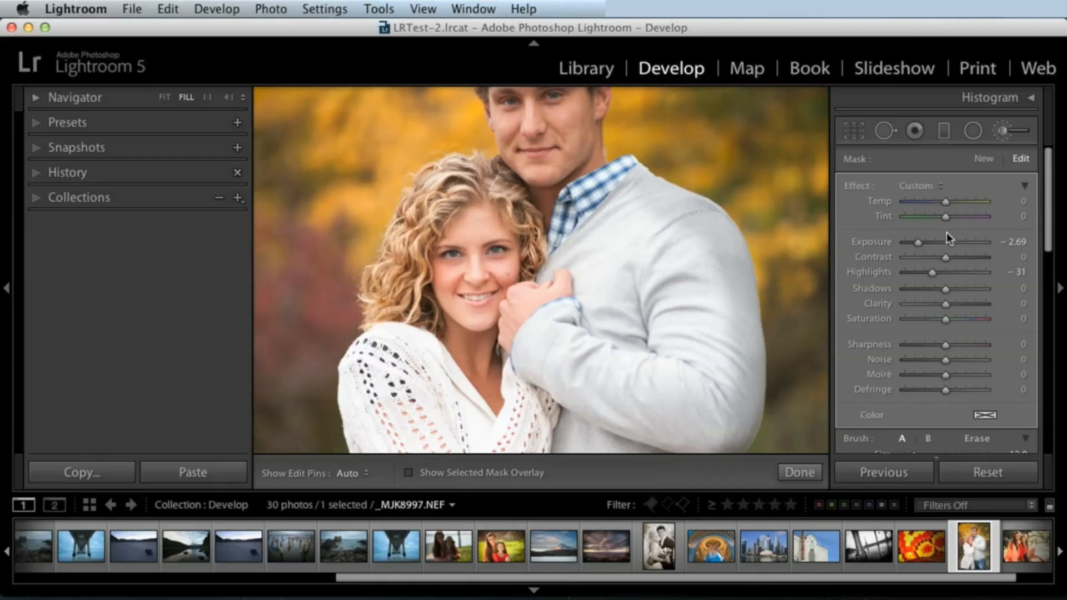
Fit the whole portrait in view and reset all effect values of the sweater correction, keeping the Custom effect
key(z)
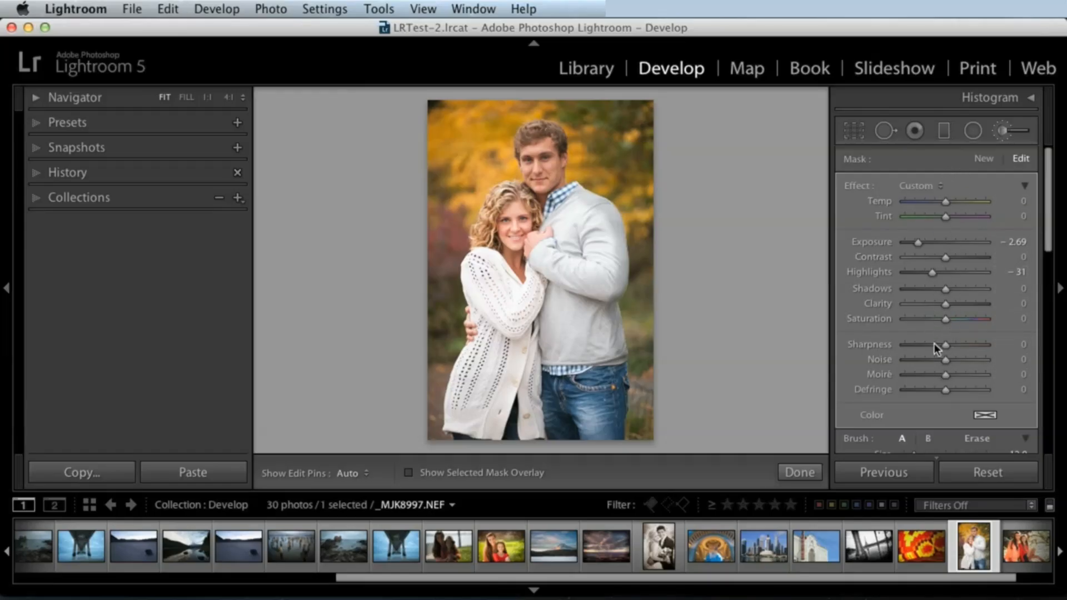
double_click(856, 186)
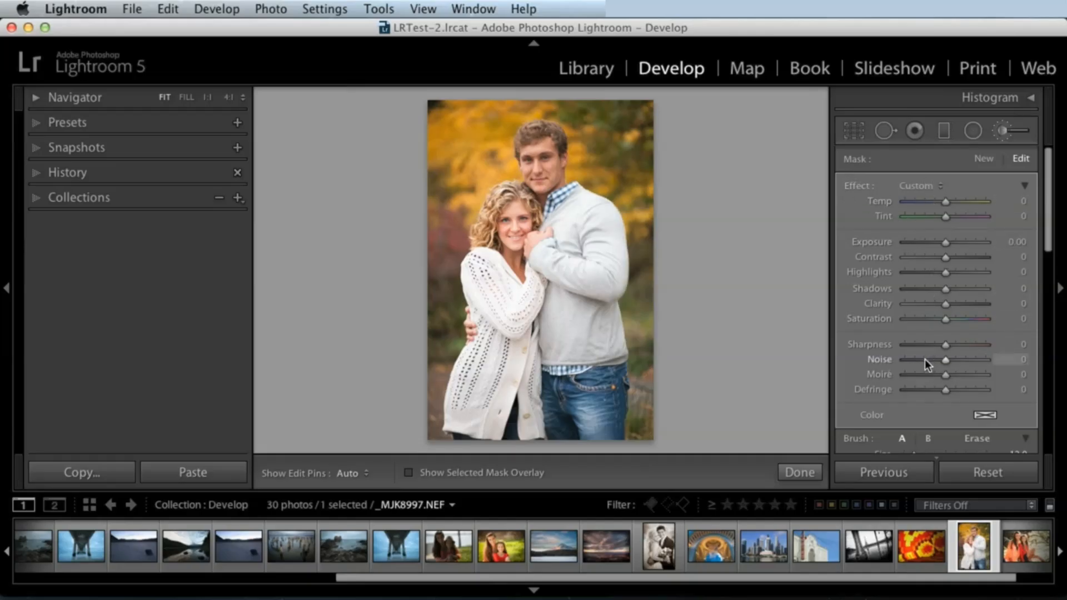
click(920, 186)
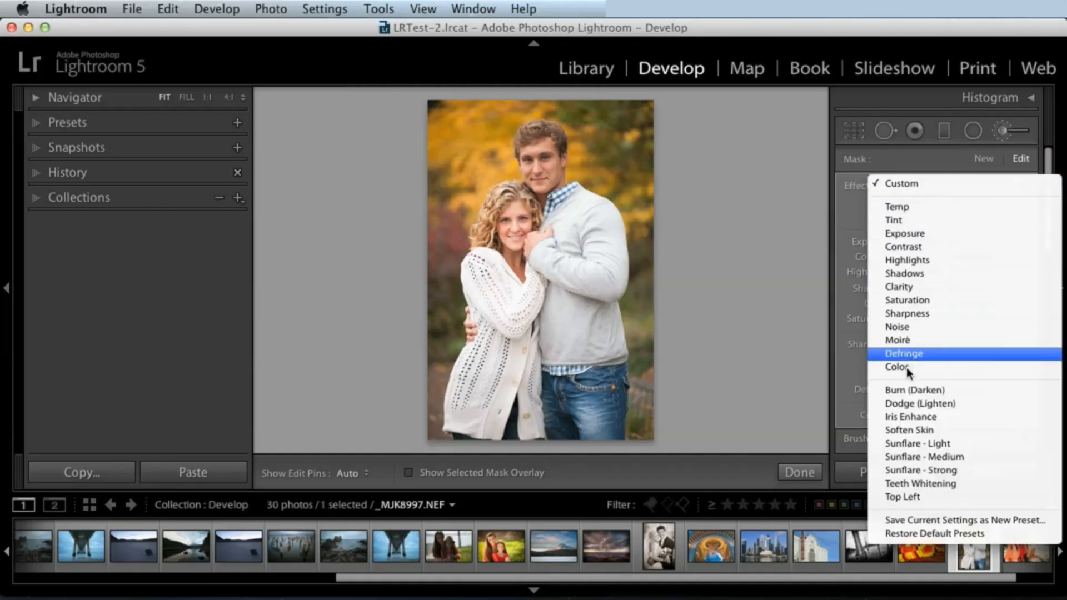
click(906, 184)
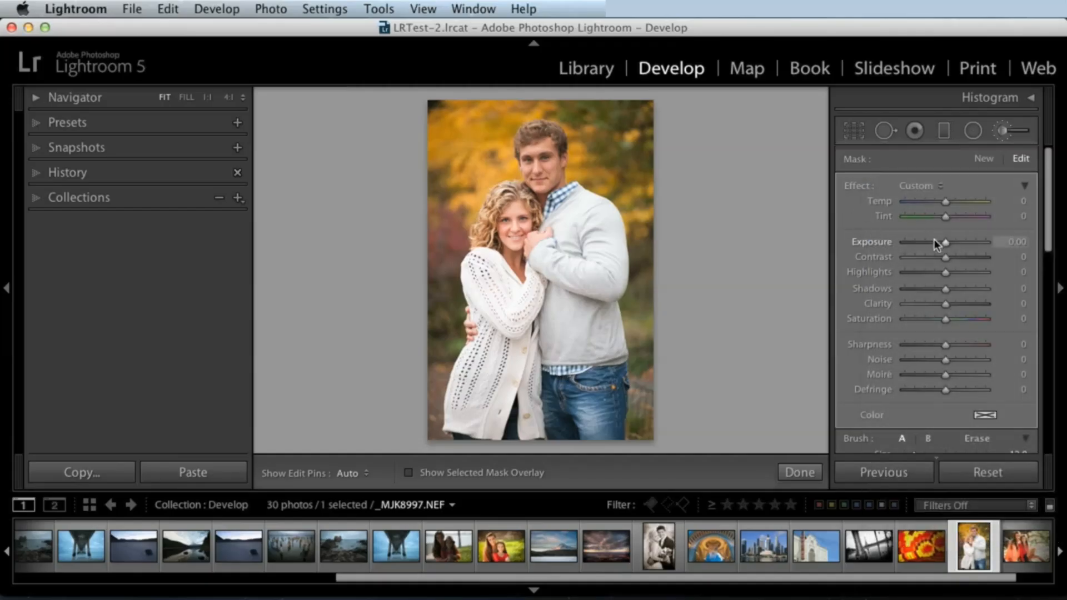
Set the correction's exposure to −2.31, contrast to −60, highlights to 38, shadows to 41 and clarity to −23
click(922, 242)
click(922, 257)
click(961, 272)
click(962, 289)
click(936, 304)
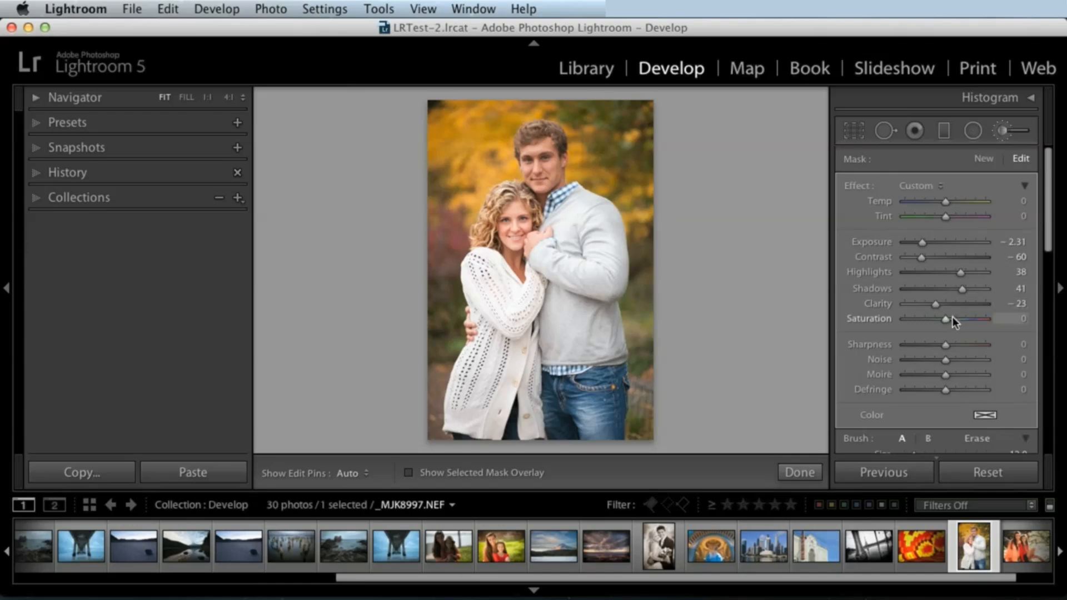
Apply the Exposure effect preset to the correction and set its exposure to −2.26
click(924, 187)
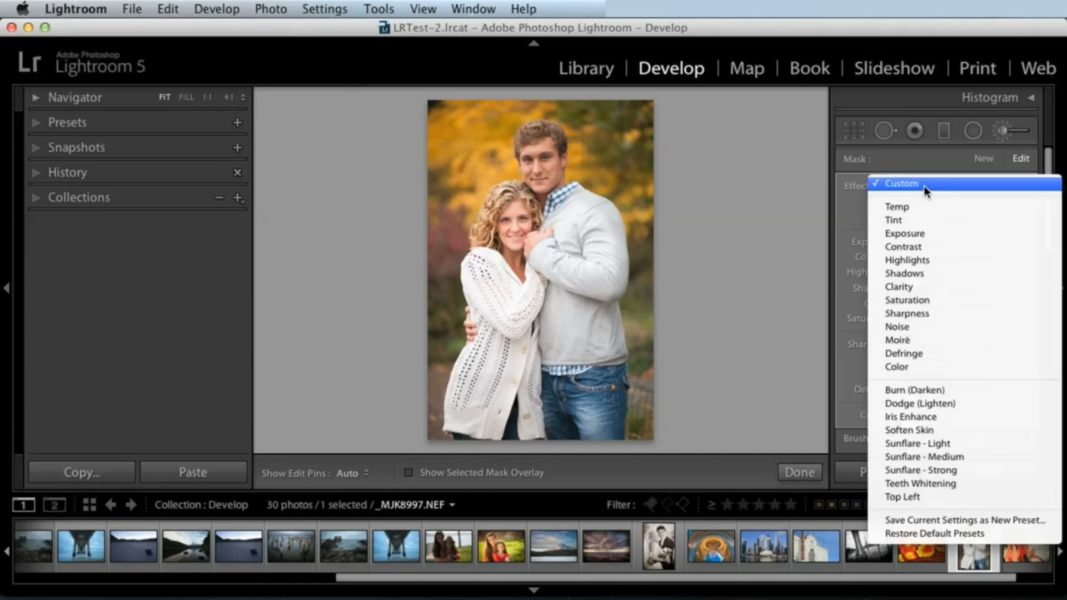
click(901, 233)
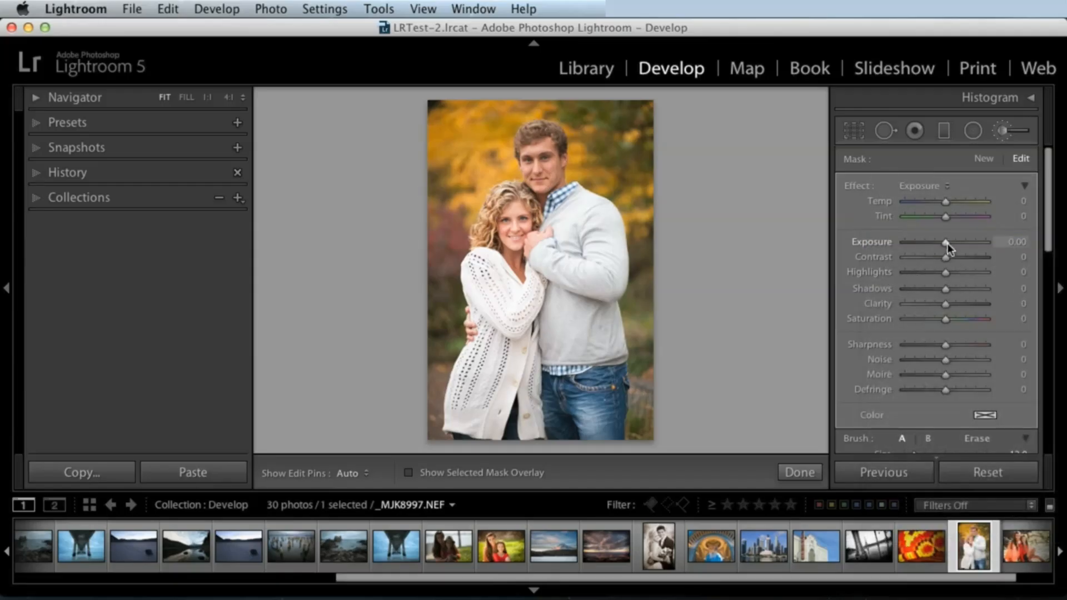
drag(946, 242, 923, 240)
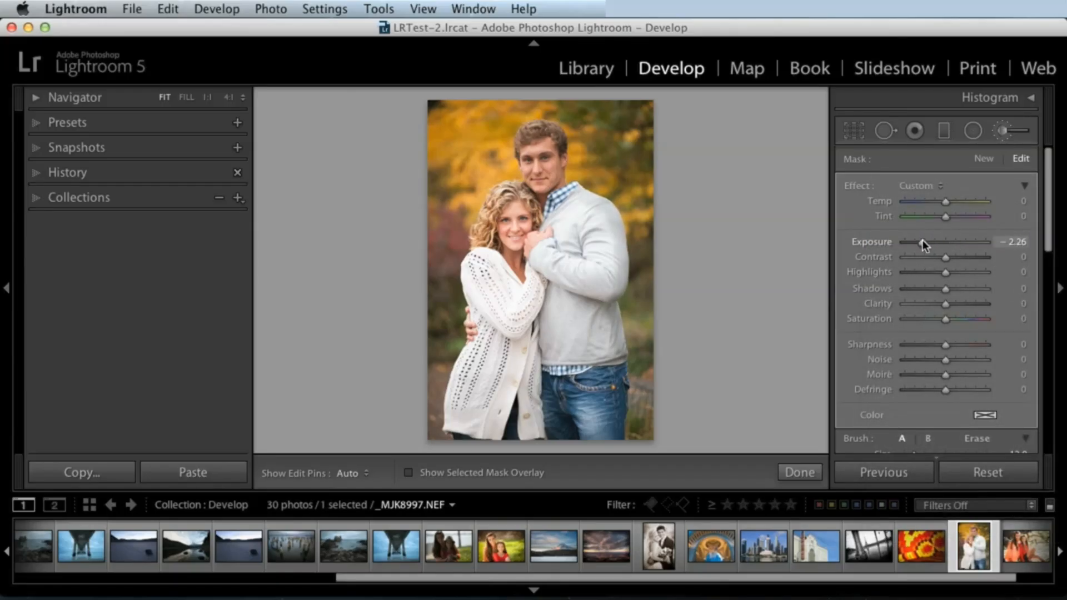
click(926, 184)
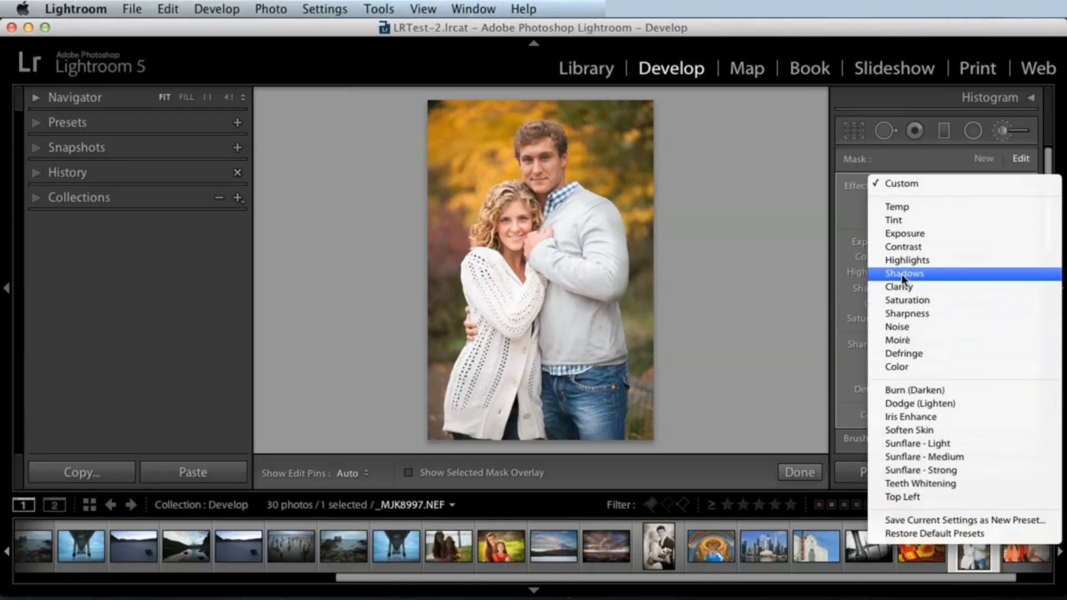
click(836, 214)
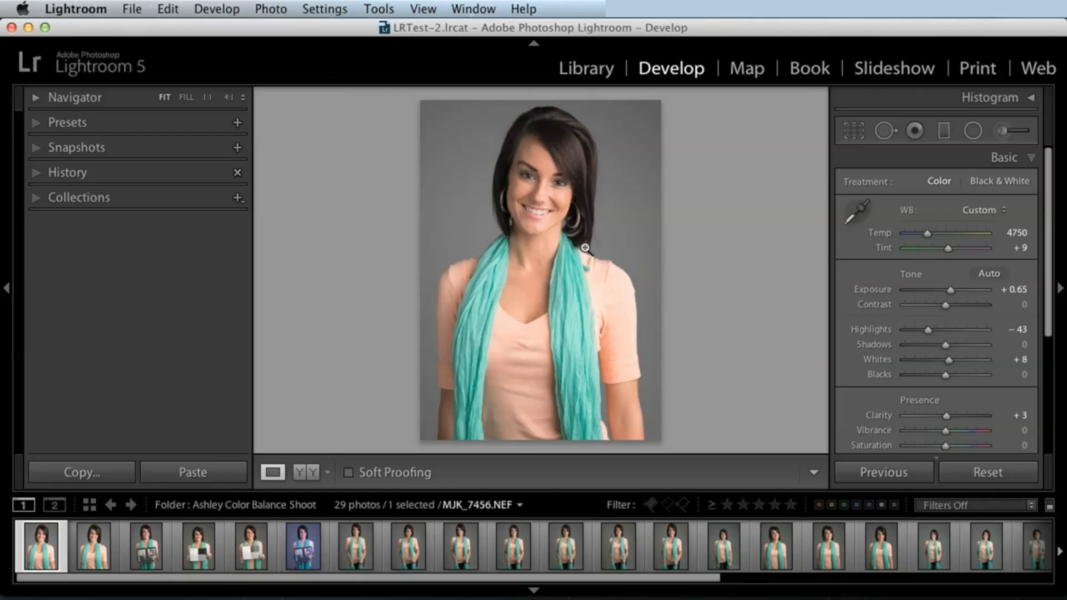
Heal the mole beside the scarf with Spot Removal at size 23, sampling clear skin between the mole and the scarf
click(207, 98)
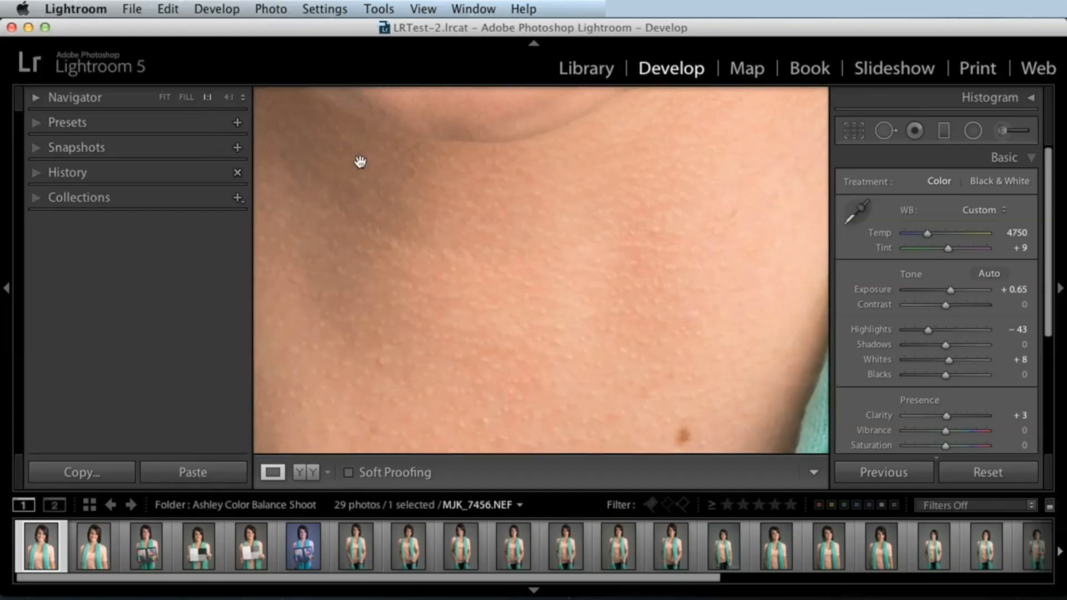
drag(478, 203, 489, 431)
drag(514, 364, 496, 139)
drag(500, 322, 473, 166)
drag(655, 281, 508, 249)
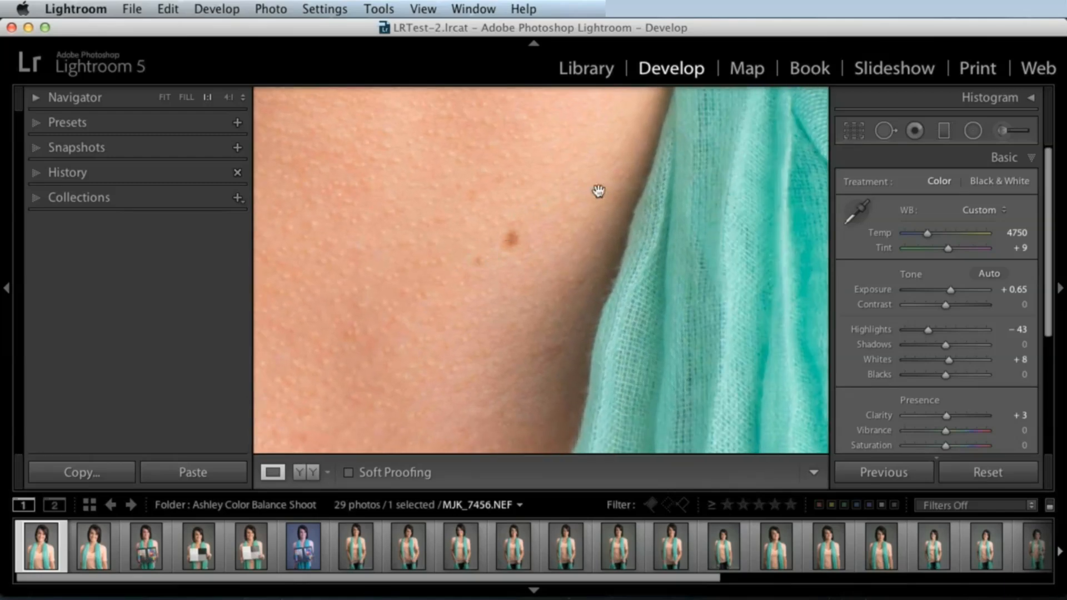
click(886, 131)
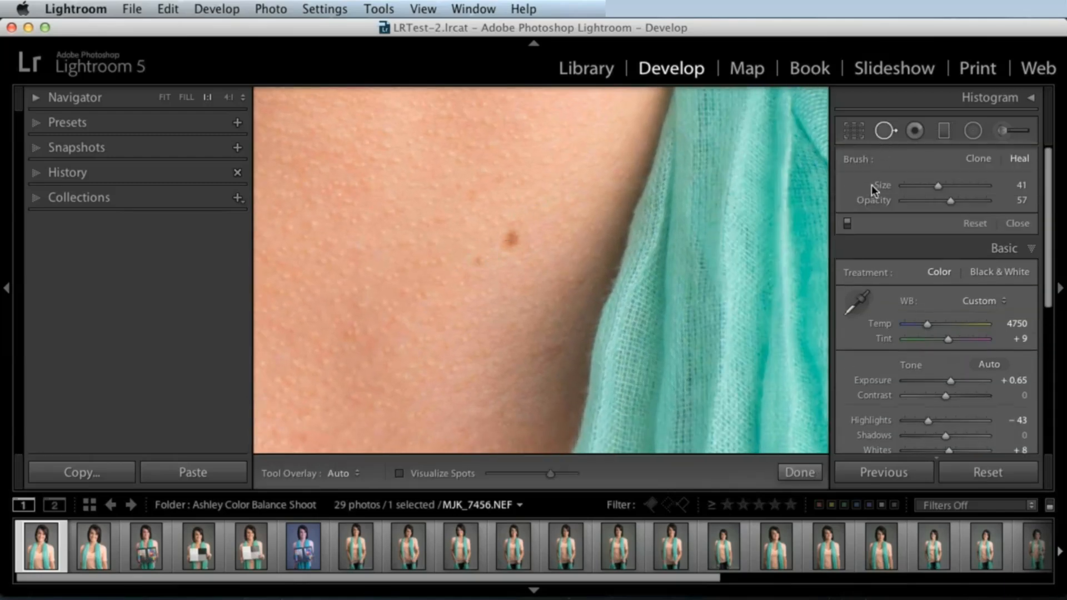
key(bracketleft)
key(bracketleft)
key(bracketleft)
key(bracketleft)
key(bracketleft)
key(bracketleft)
key(bracketleft)
key(bracketleft)
key(bracketleft)
click(513, 239)
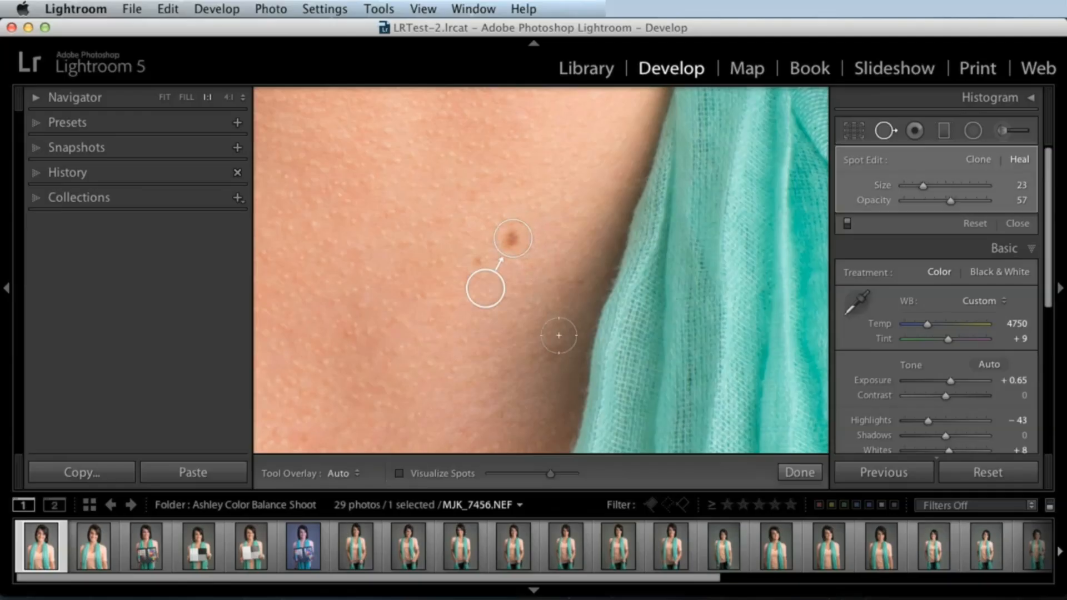
drag(498, 300, 581, 260)
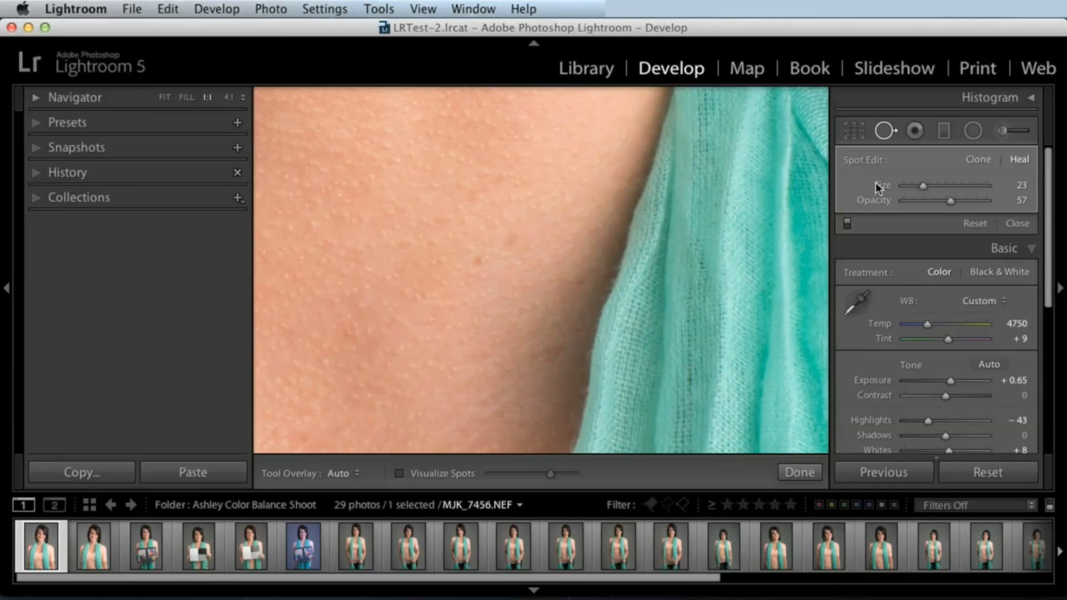
Set the mole repair's opacity to 51 and heal the smaller spot beside it
mouse_move(952, 200)
mouse_down()
mouse_move(995, 198)
mouse_move(929, 201)
mouse_up()
drag(952, 202, 943, 204)
click(944, 202)
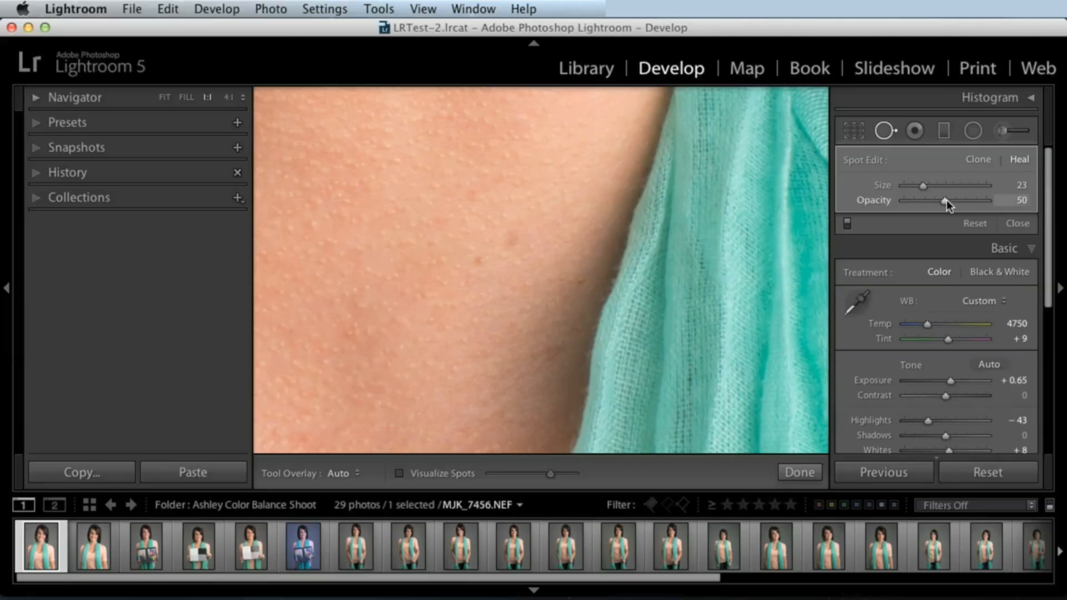
drag(946, 199, 949, 198)
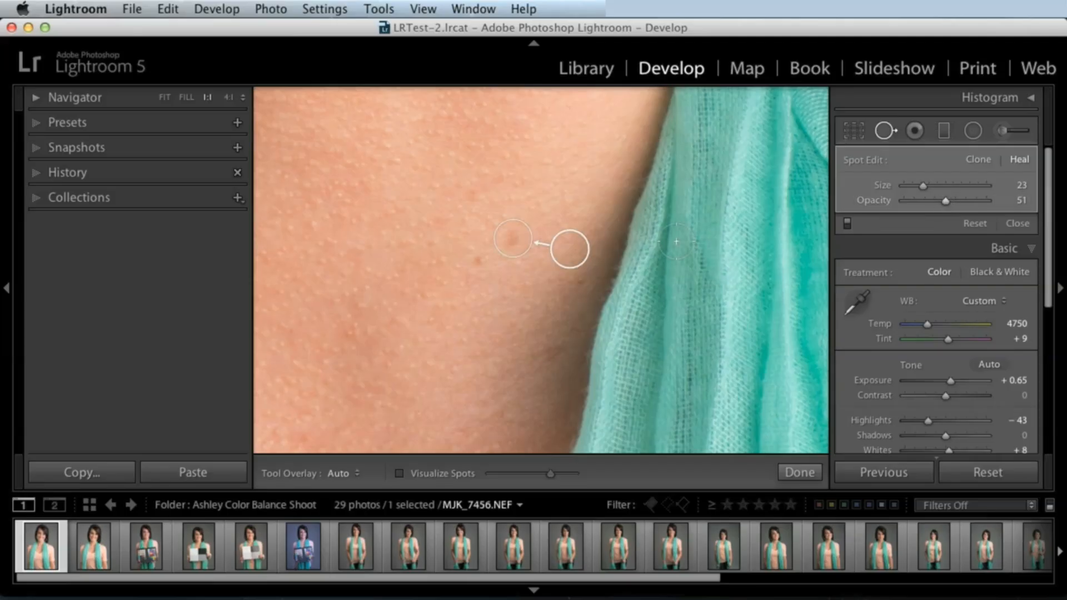
click(479, 262)
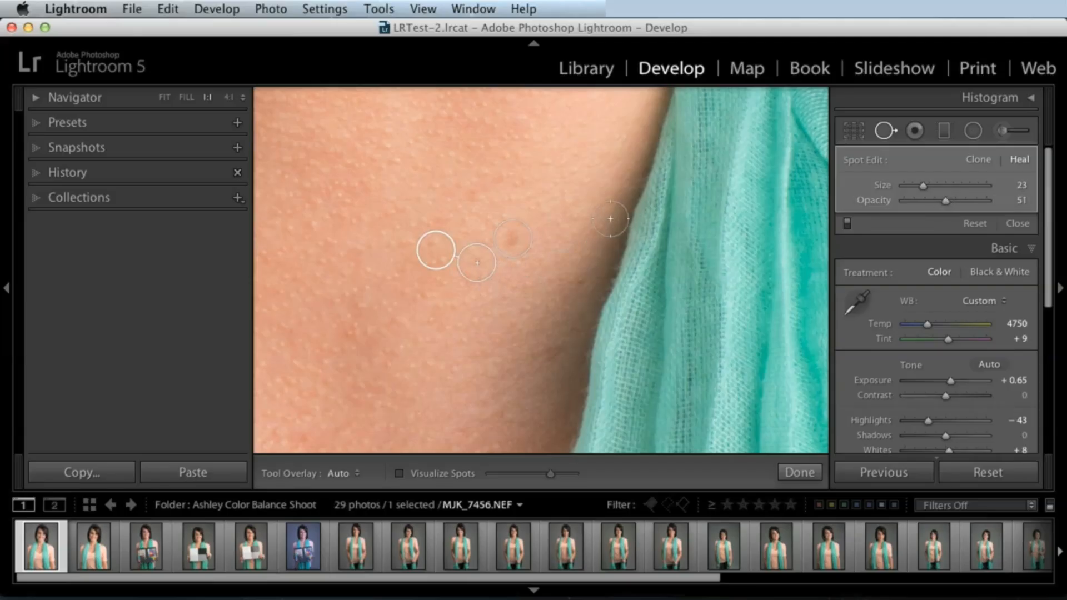
Examine the skin at 1:1 from the neck up to the nose and cheek, and return to the Fill view
drag(498, 207, 498, 361)
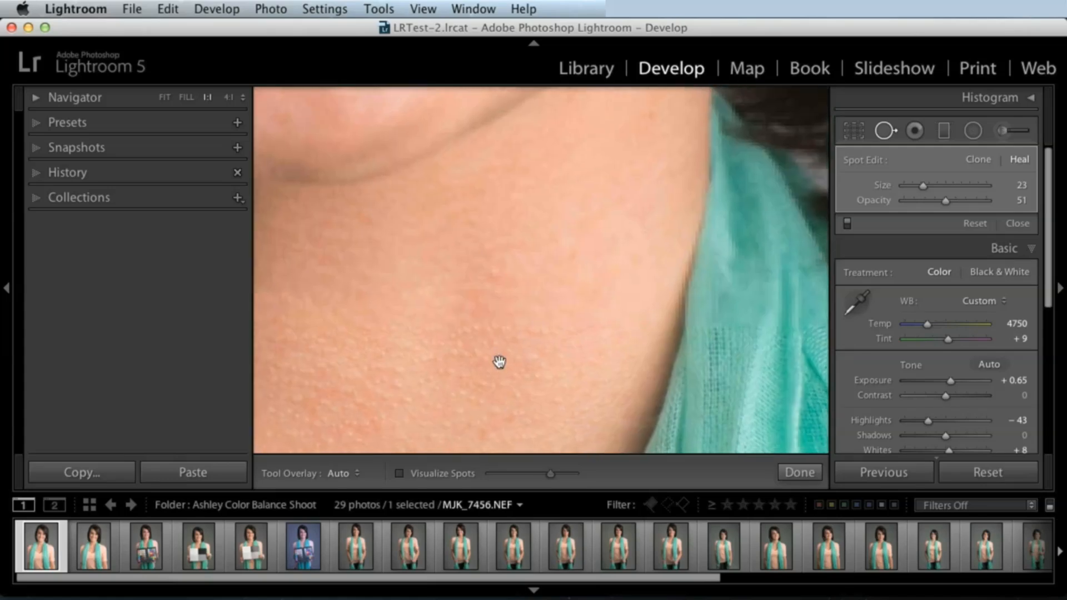
drag(511, 234, 501, 413)
drag(535, 253, 536, 398)
drag(509, 164, 502, 274)
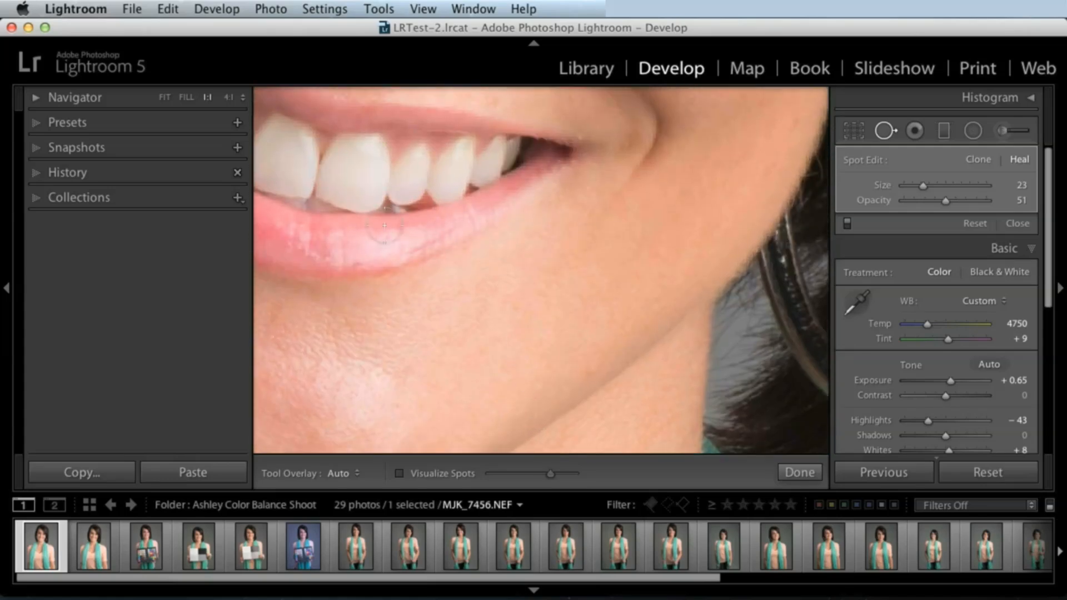
drag(590, 234, 572, 398)
drag(524, 172, 524, 222)
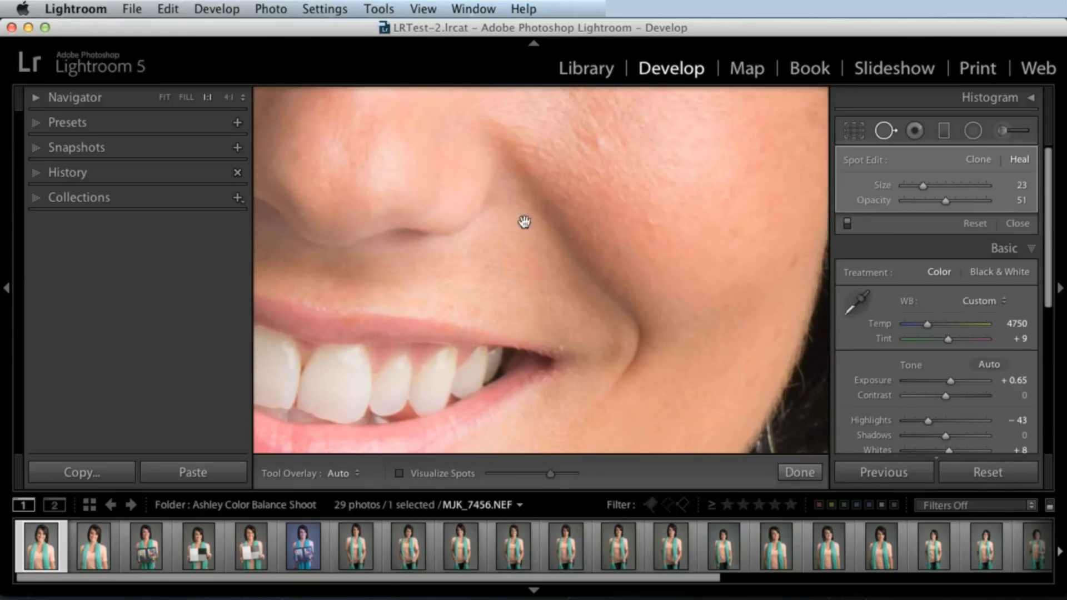
click(186, 97)
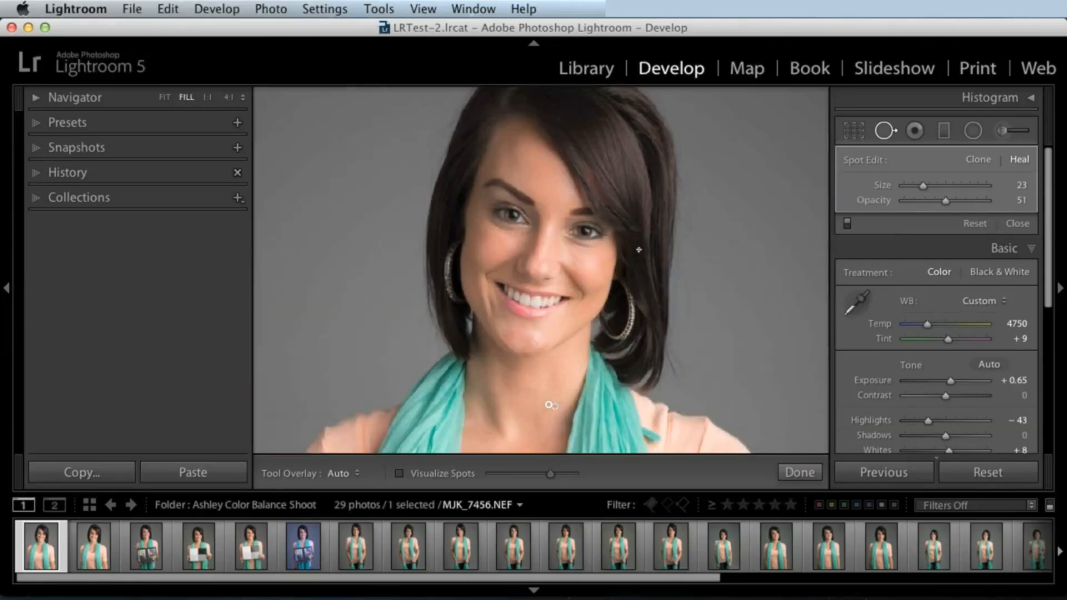
Start an Adjustment Brush correction on the eye at 1:1, with all effects reset and exposure set to 1.02
click(1002, 132)
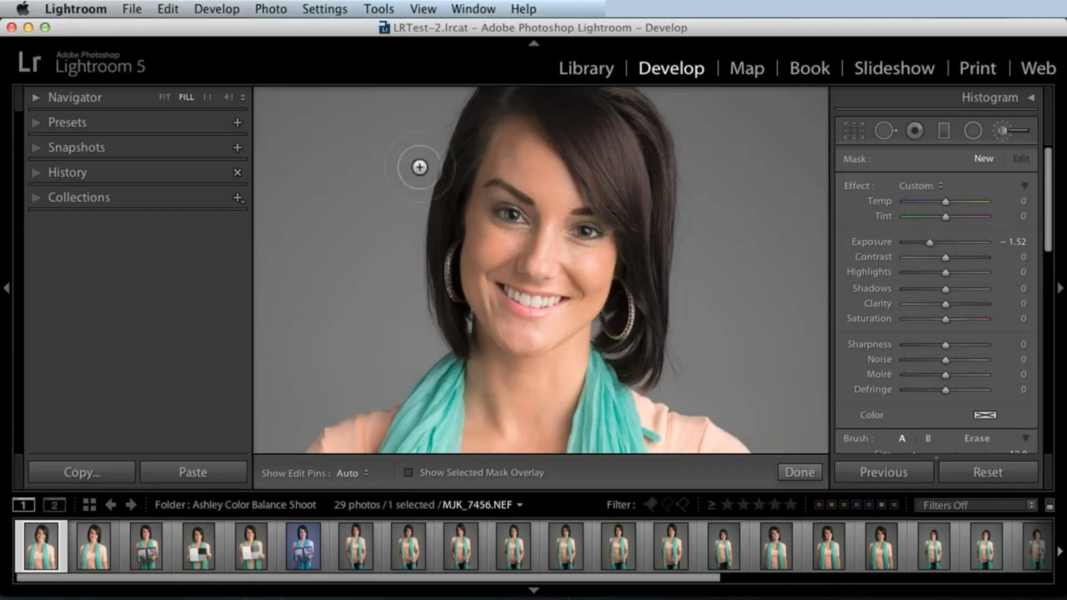
click(208, 99)
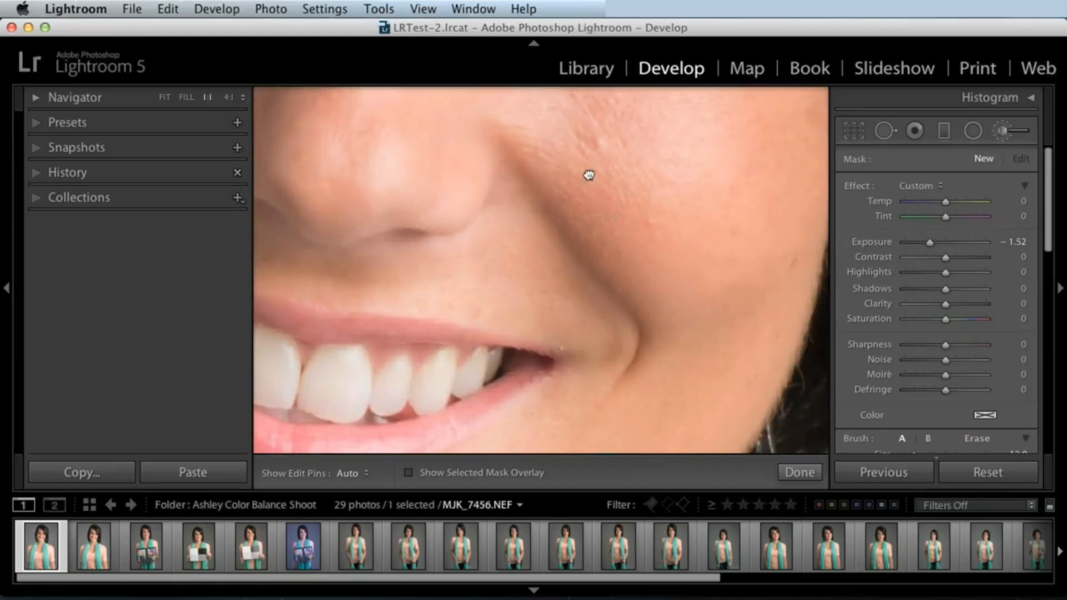
scroll(589, 174, up, 10)
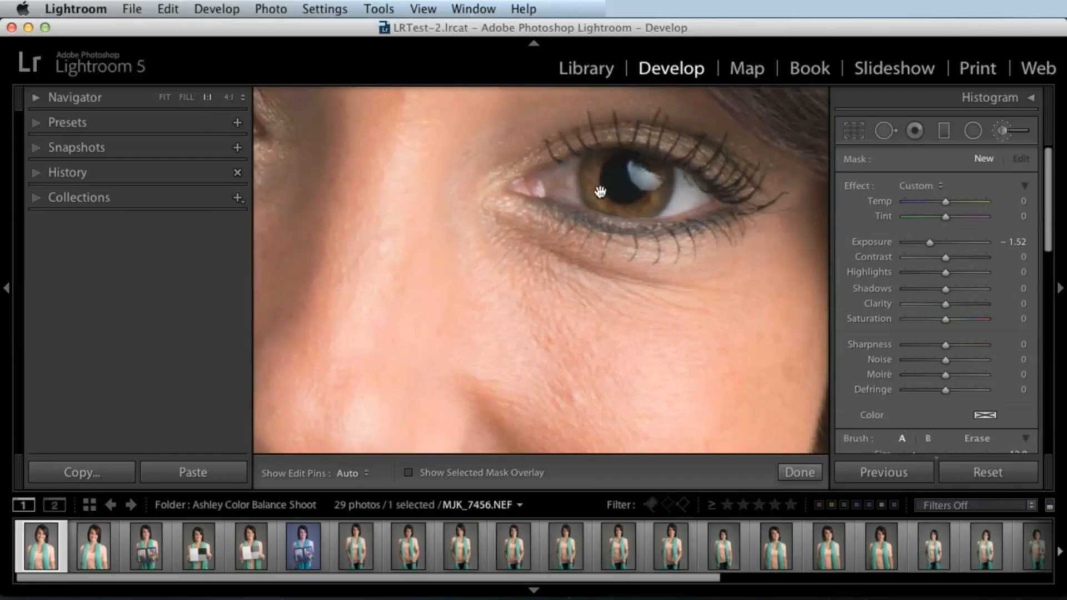
mouse_move(617, 189)
mouse_down()
mouse_move(466, 267)
mouse_move(643, 190)
mouse_move(441, 286)
mouse_move(547, 214)
mouse_move(431, 300)
mouse_move(560, 218)
mouse_move(589, 232)
mouse_up()
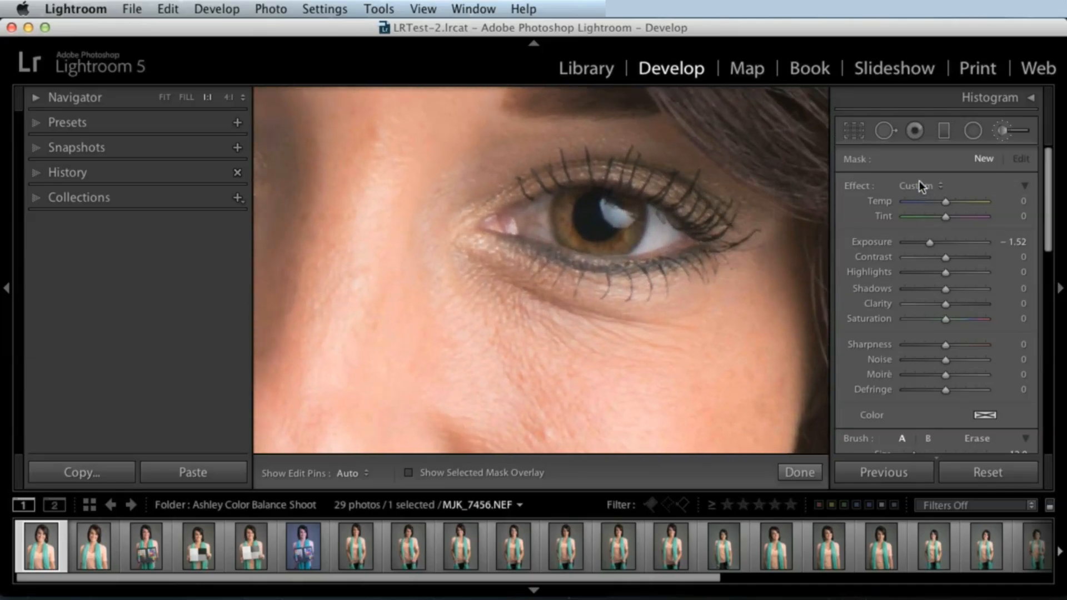
double_click(857, 186)
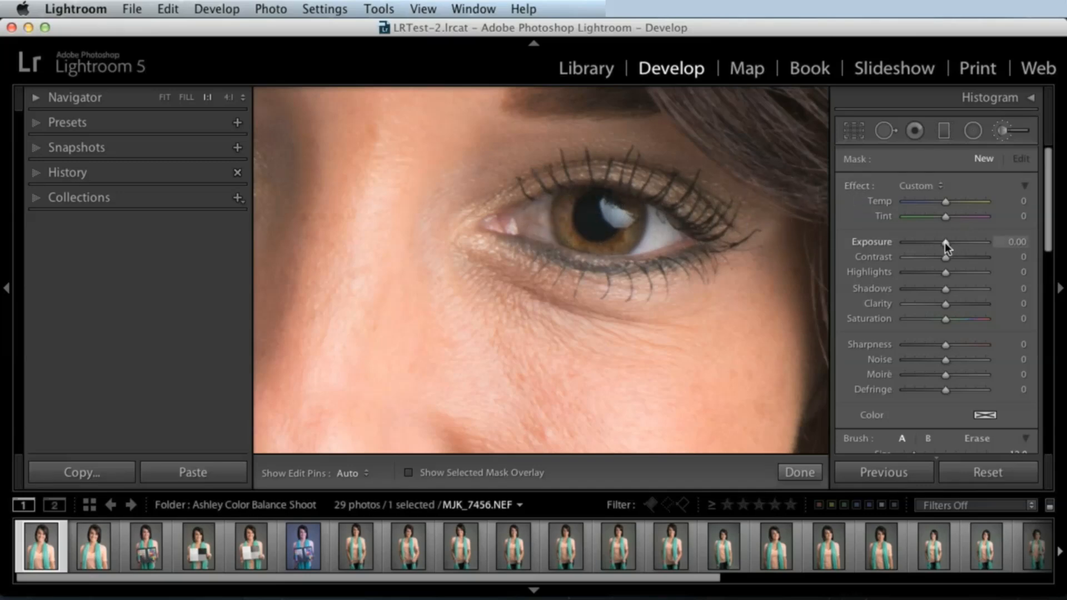
drag(946, 243, 956, 242)
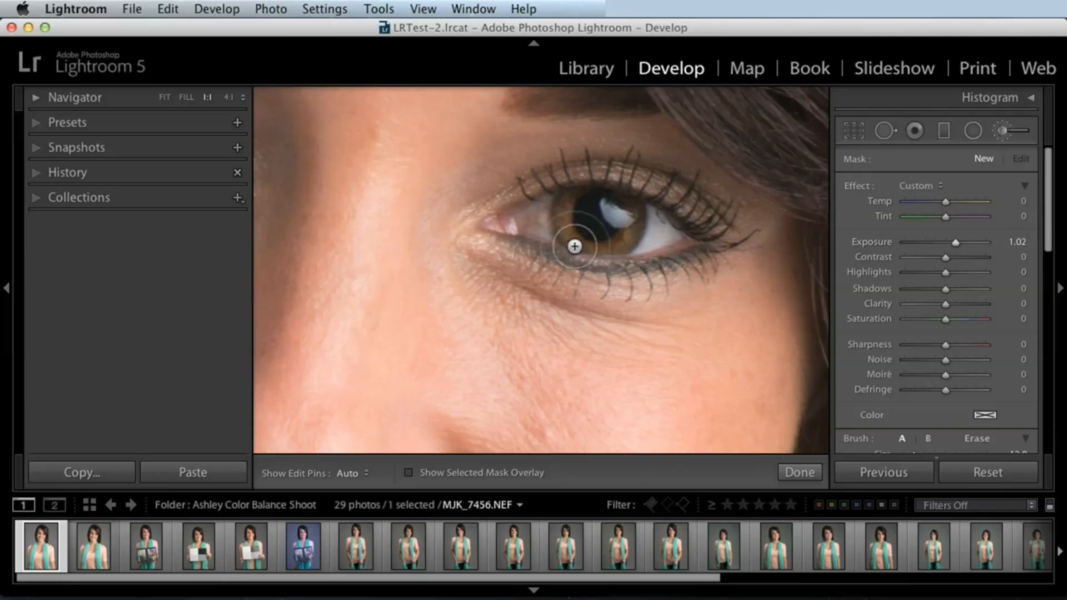
Set the brush's saturation to −21, turn Auto Mask off and reduce the brush size to 4.2
key(bracketleft)
key(bracketleft)
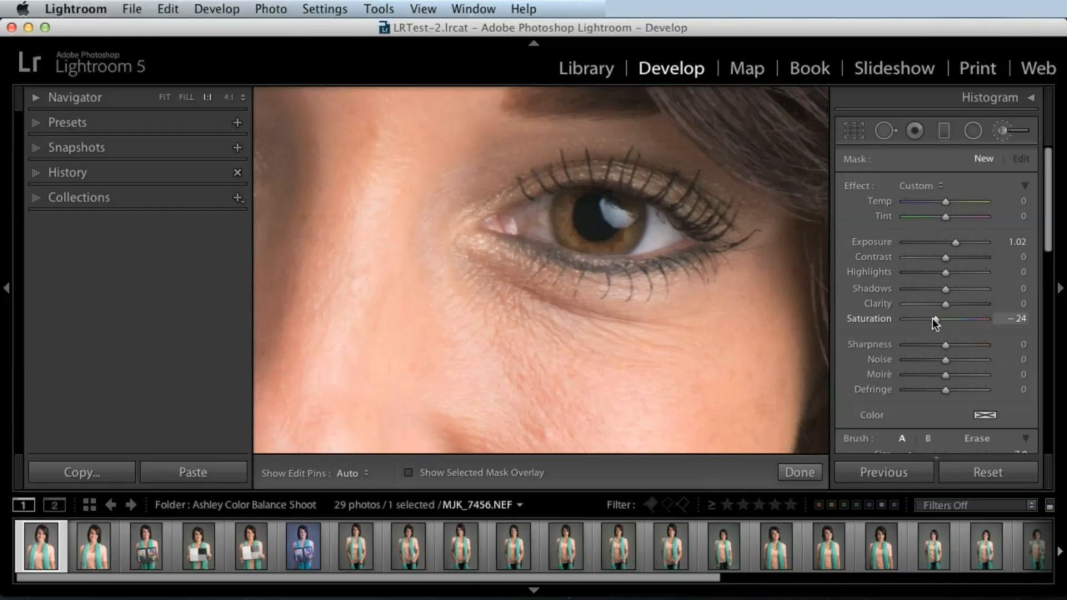
drag(933, 318, 934, 319)
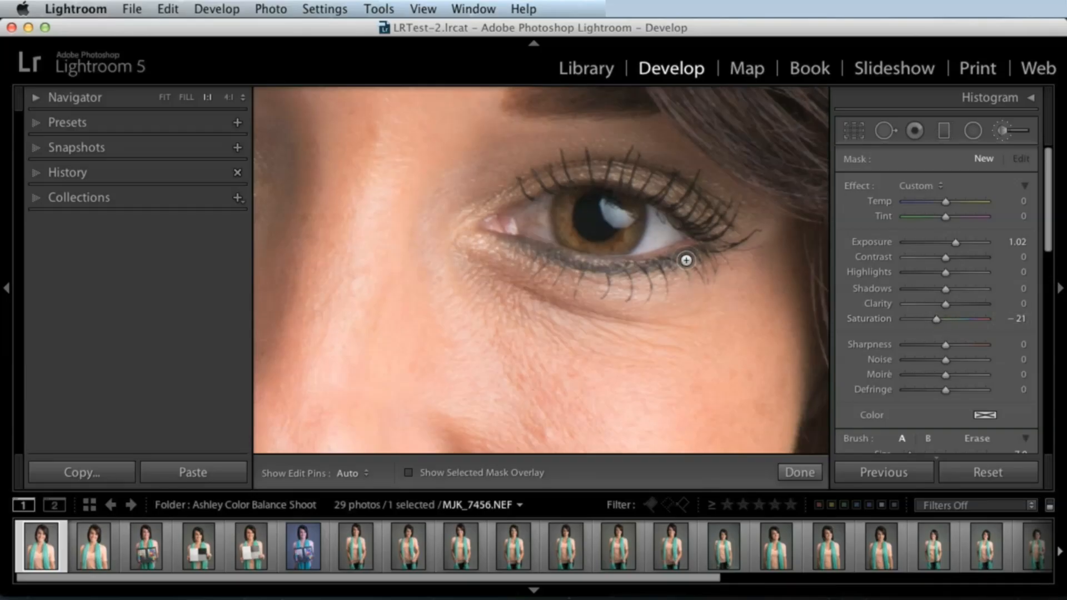
scroll(989, 289, down, 3)
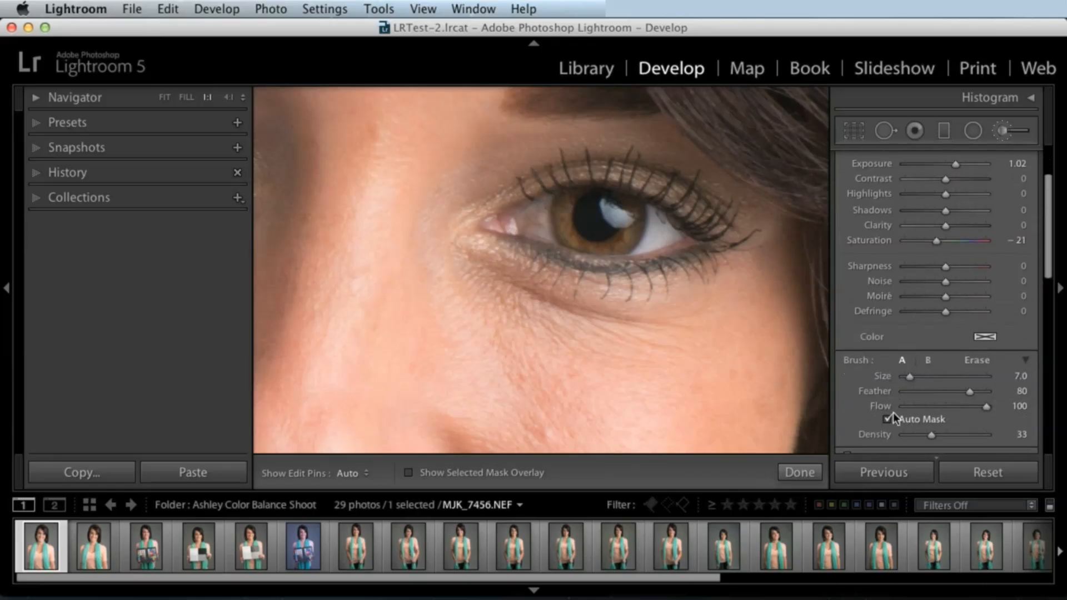
drag(911, 378, 908, 377)
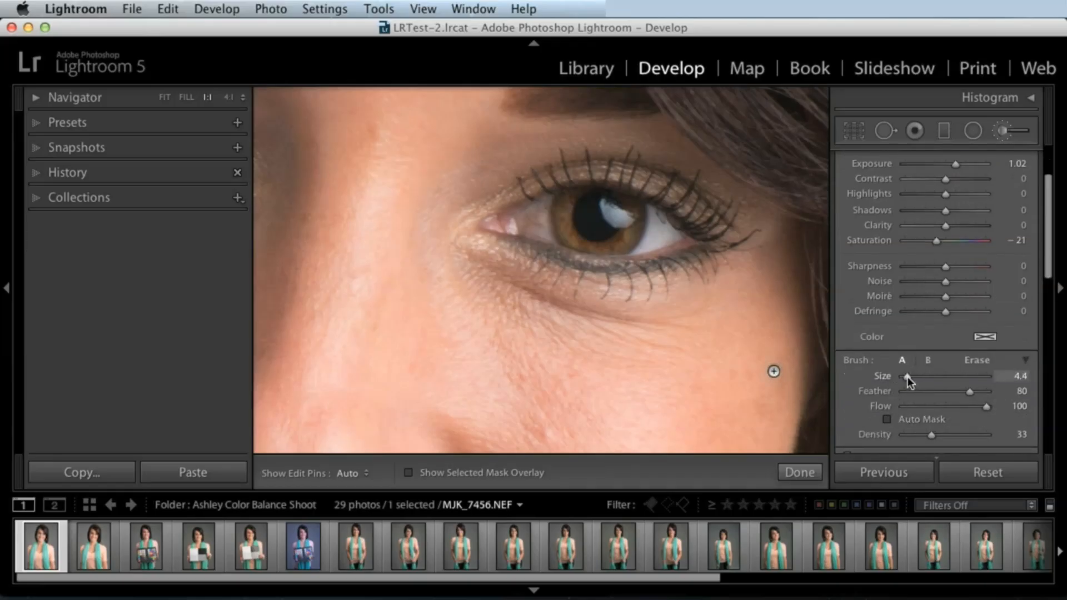
Paint the correction over the whites on both sides of the iris, hiding the edit pins while brushing
key(h)
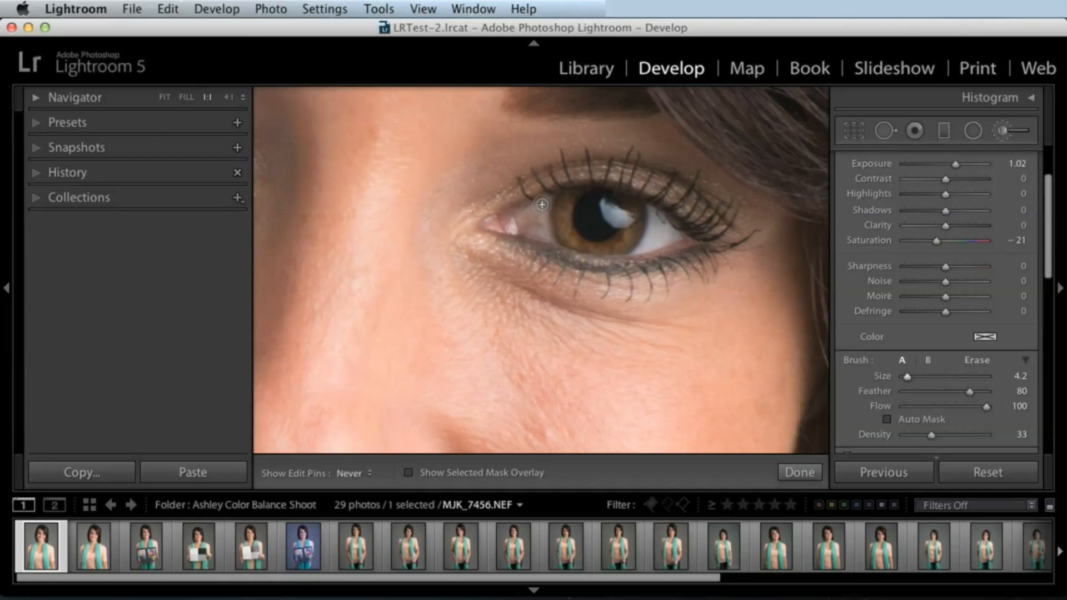
key(h)
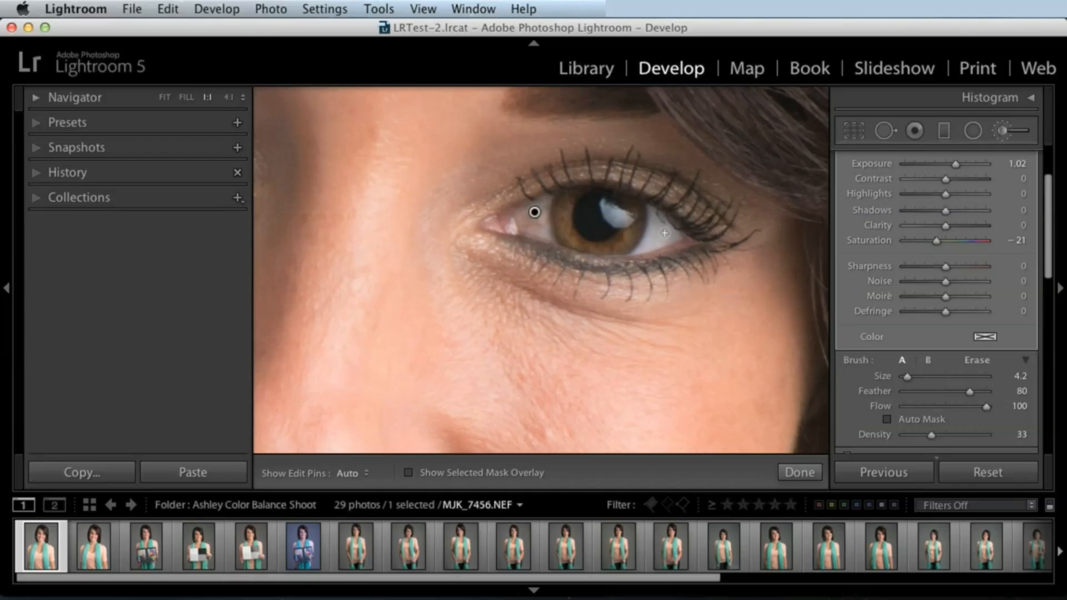
key(h)
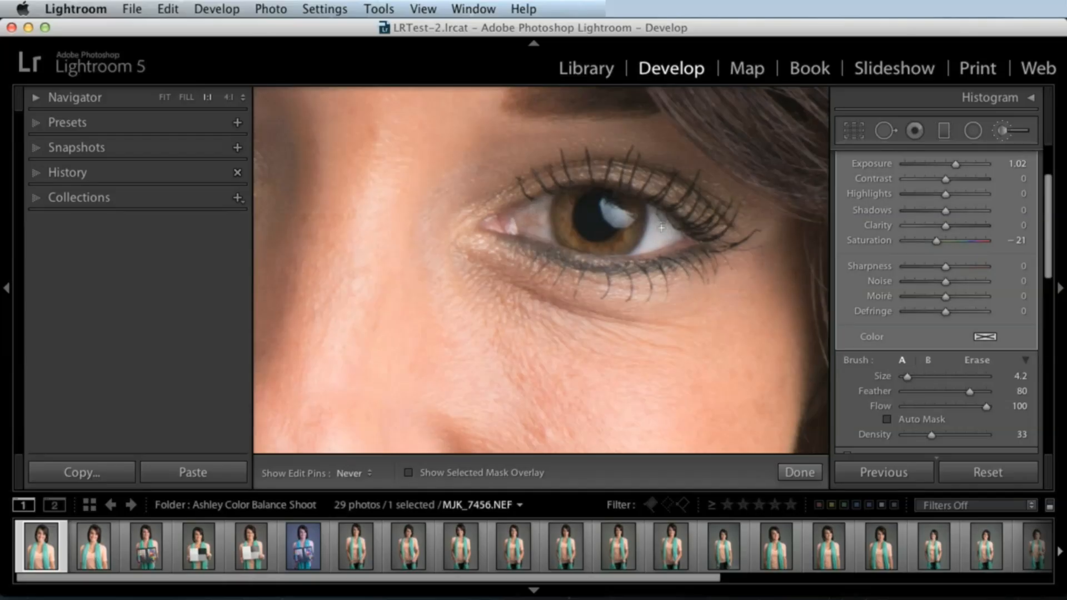
key(h)
key(h)
Set the eye-white correction's exposure to 0.68 and saturation to −37, and compare the eye with and without the correction
drag(1048, 205, 1047, 186)
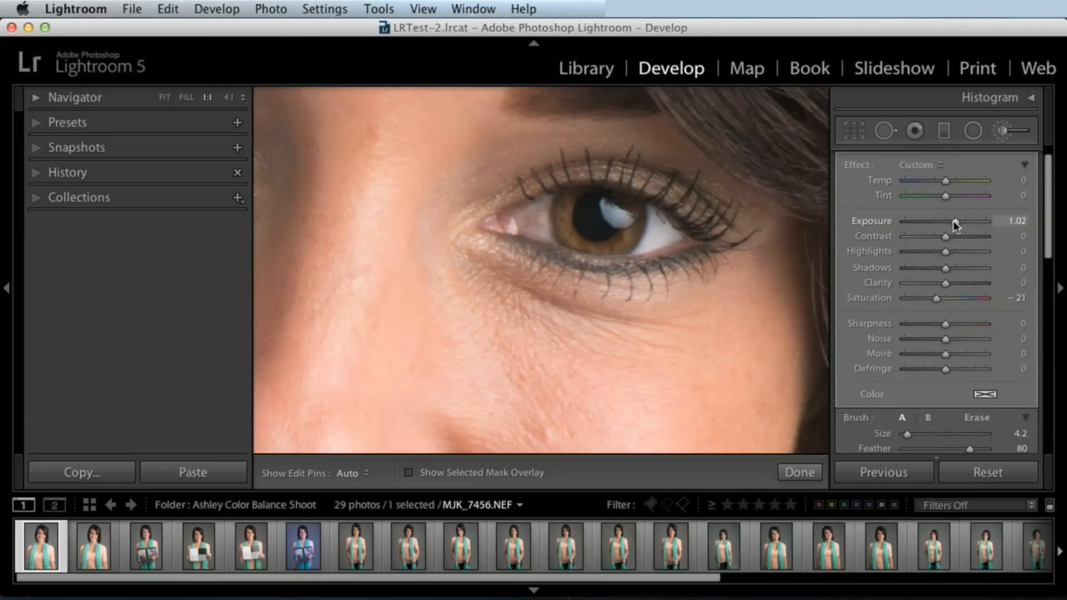
mouse_move(956, 221)
mouse_down()
mouse_move(1005, 219)
mouse_move(953, 224)
mouse_up()
scroll(944, 250, down, 5)
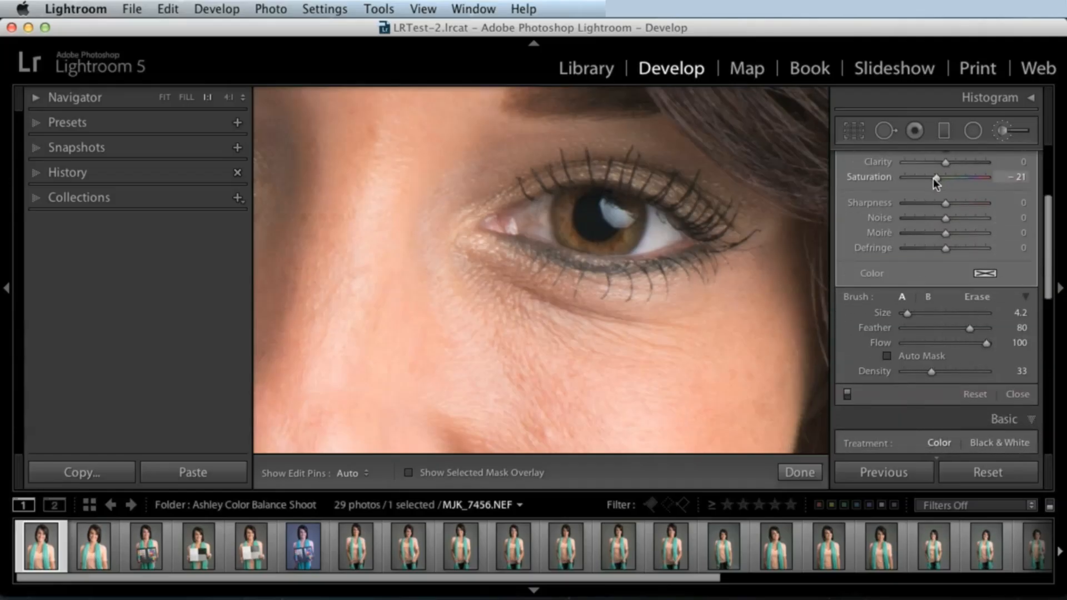
drag(934, 178, 930, 177)
click(847, 393)
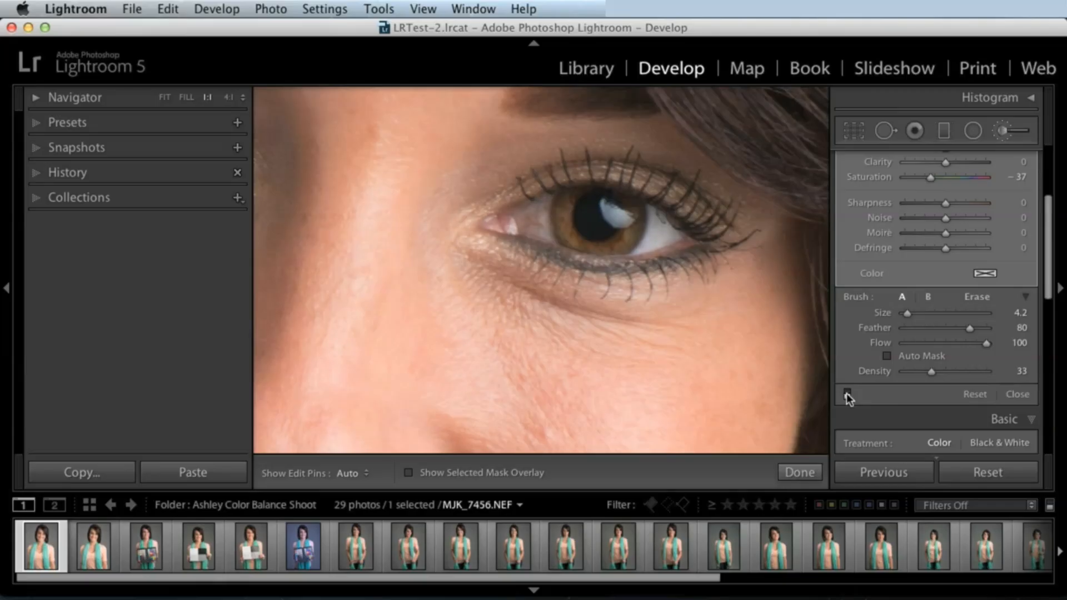
click(847, 393)
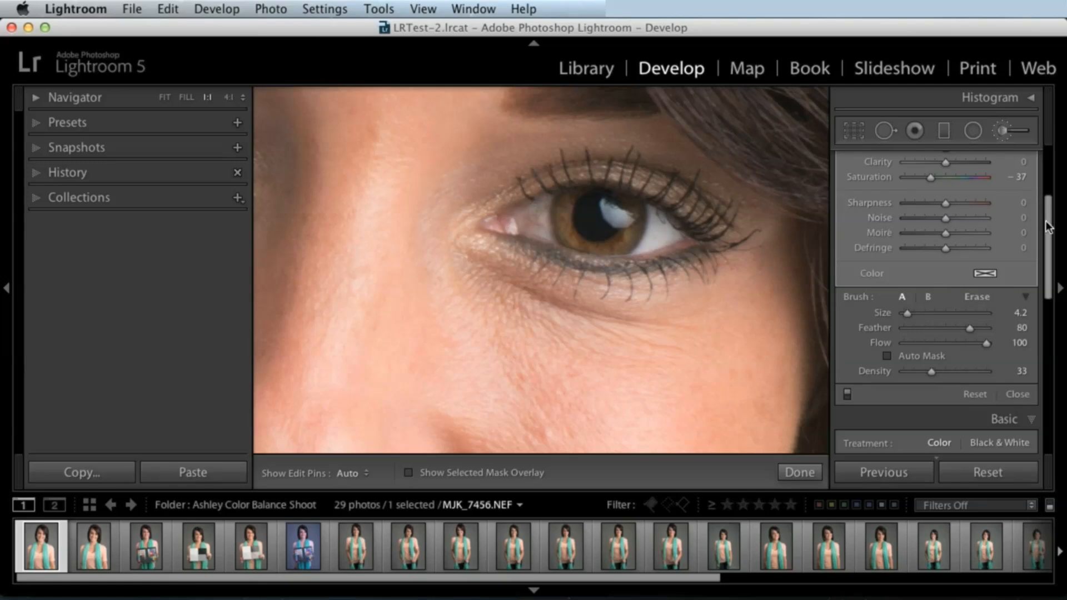
Paint the same brightening correction over the whites of the other eye
scroll(1050, 228, up, 4)
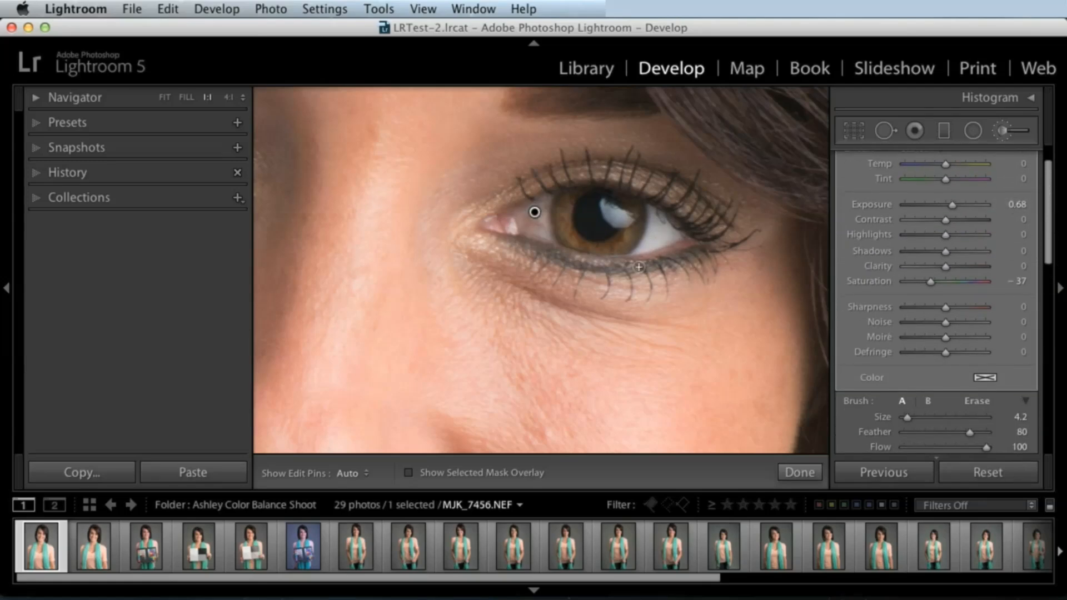
drag(376, 266, 698, 267)
drag(495, 228, 539, 317)
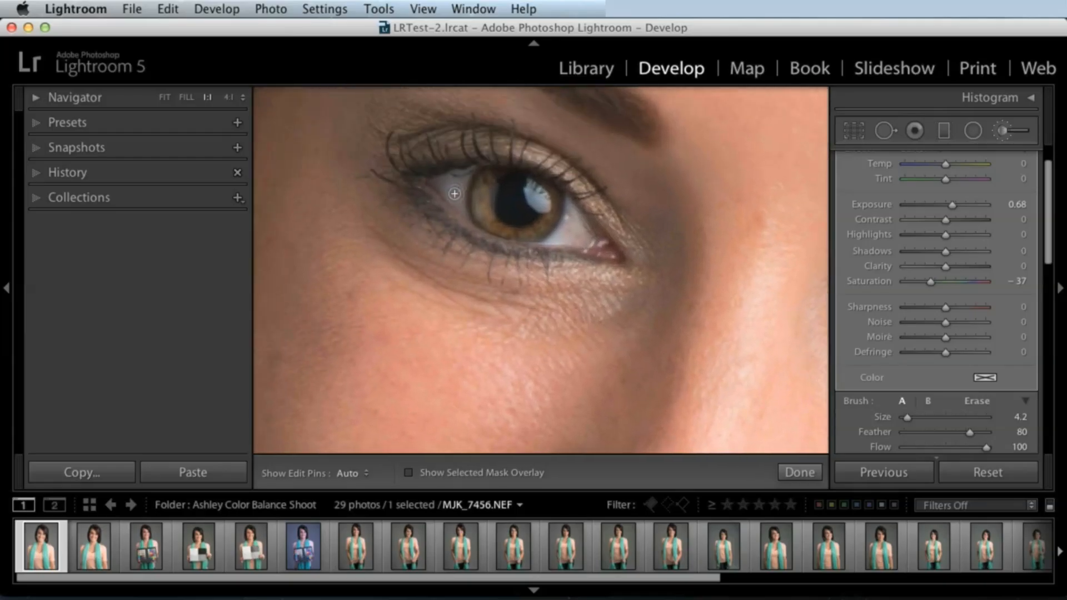
key(h)
key(h)
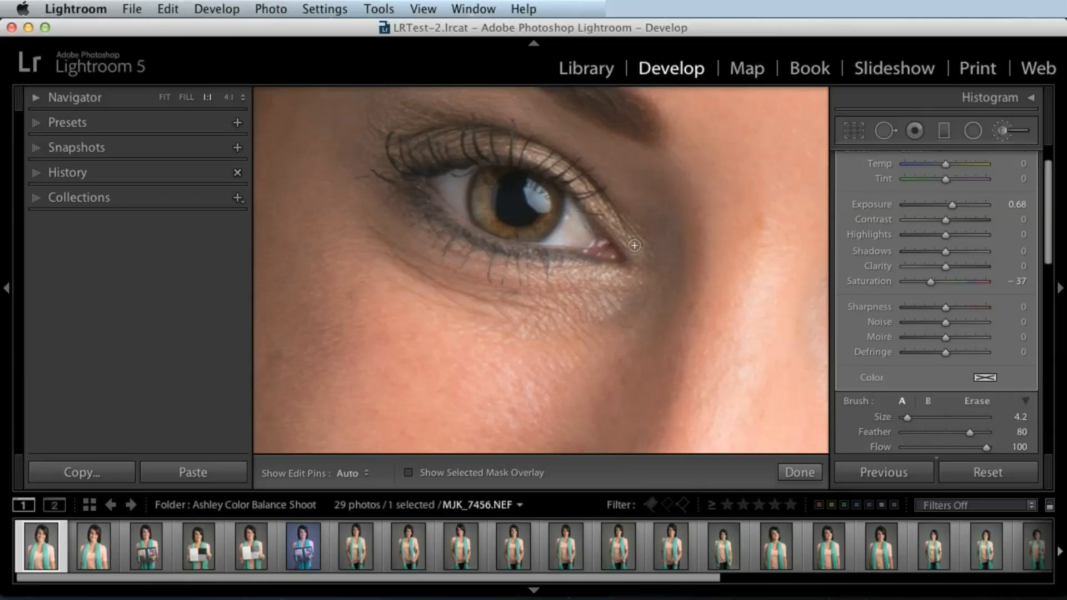
scroll(1023, 223, up, 2)
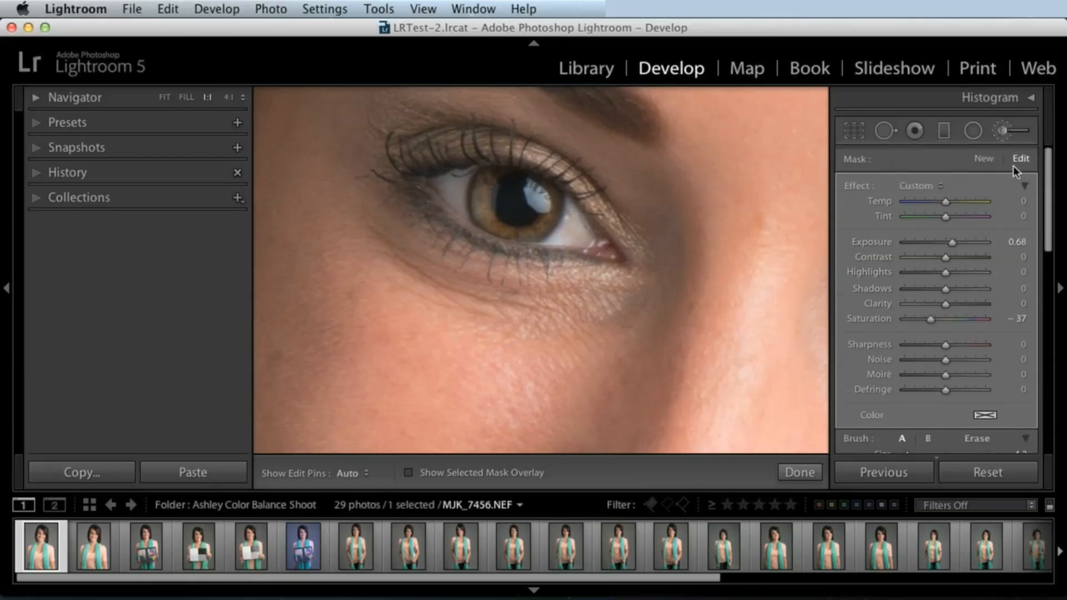
Create a new brush correction with the effects reset and saturation at 57, and paint it over this eye's iris
click(983, 159)
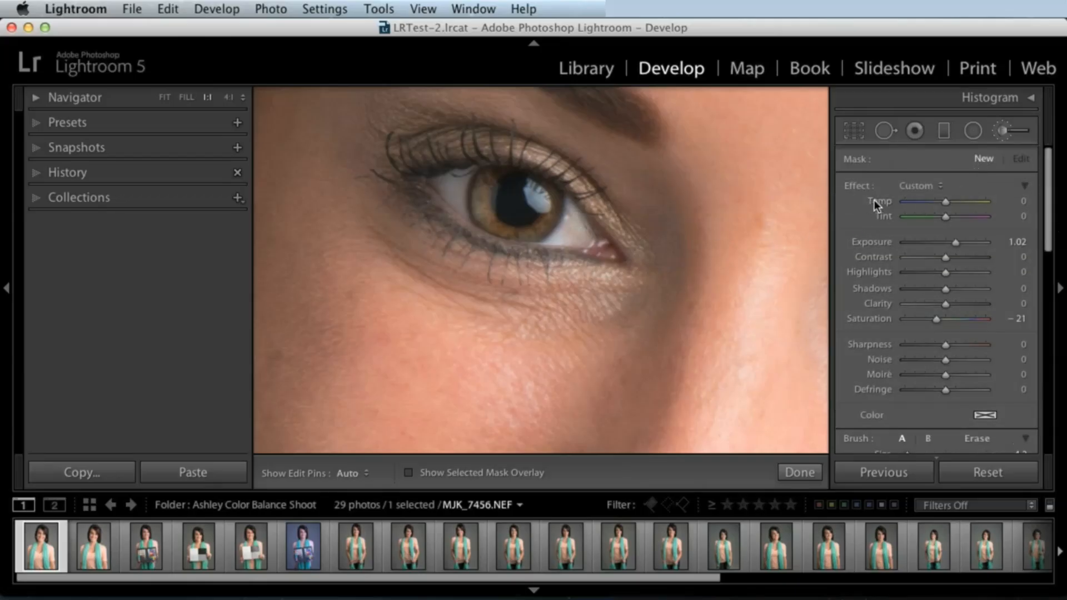
double_click(859, 185)
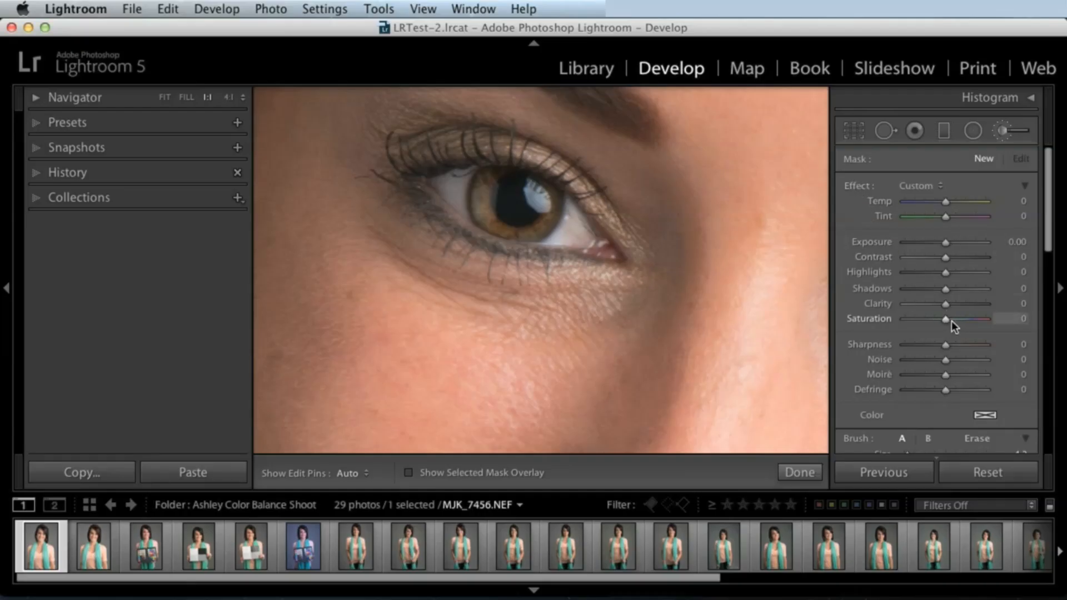
drag(951, 321, 967, 318)
key(h)
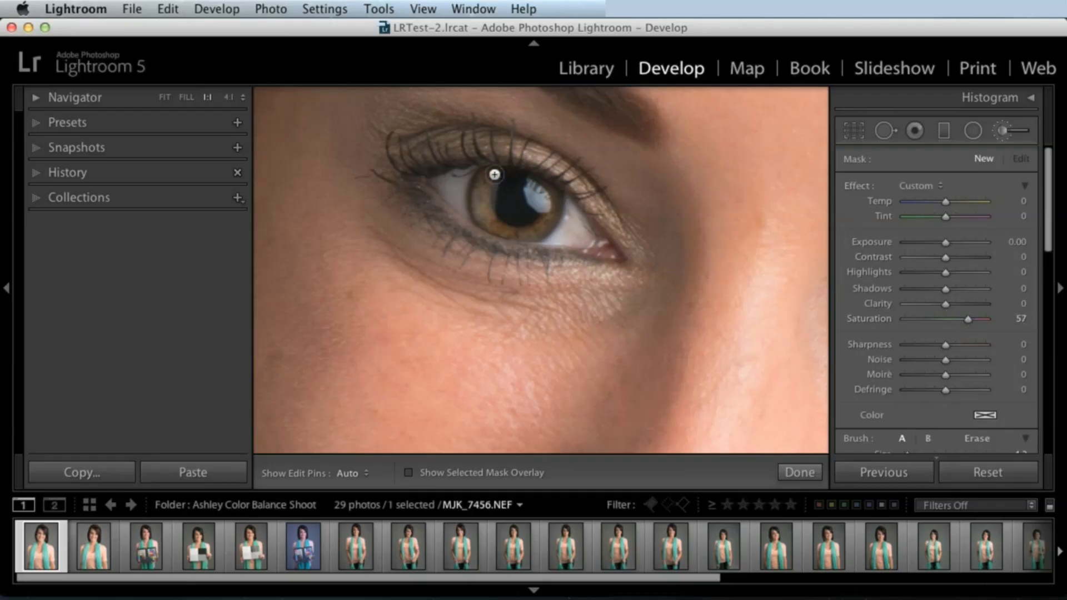
mouse_move(489, 180)
mouse_down()
mouse_move(489, 216)
mouse_move(533, 227)
mouse_move(552, 200)
mouse_move(552, 213)
mouse_move(531, 234)
mouse_move(488, 217)
mouse_move(487, 173)
mouse_move(478, 187)
mouse_move(490, 230)
mouse_move(555, 232)
mouse_up()
key(h)
Extend the saturation correction to the iris of the other eye, beside the swept hair
scroll(556, 233, up, 5)
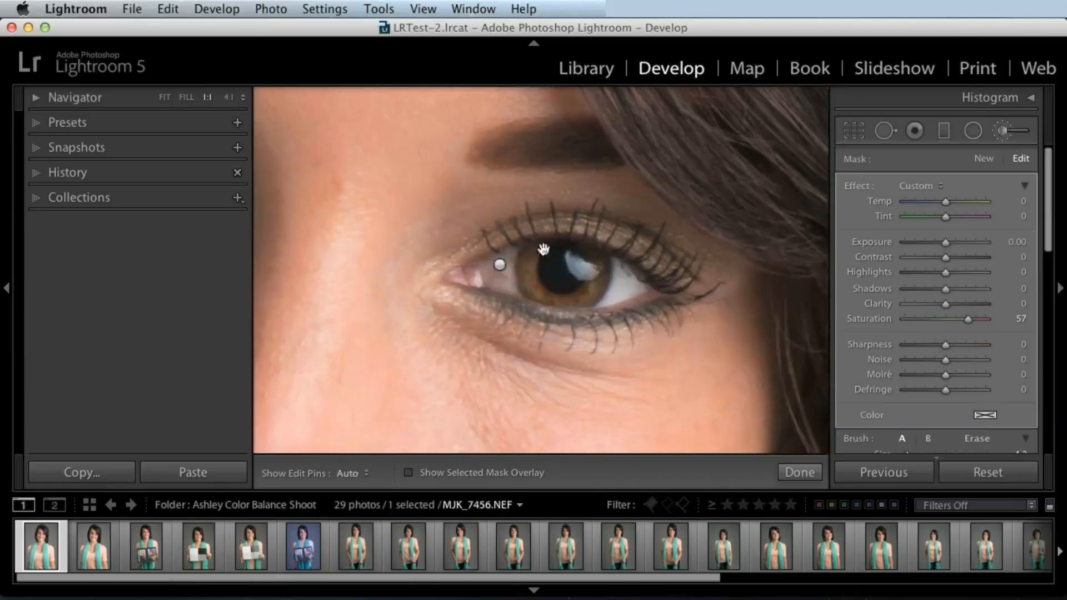
key(h)
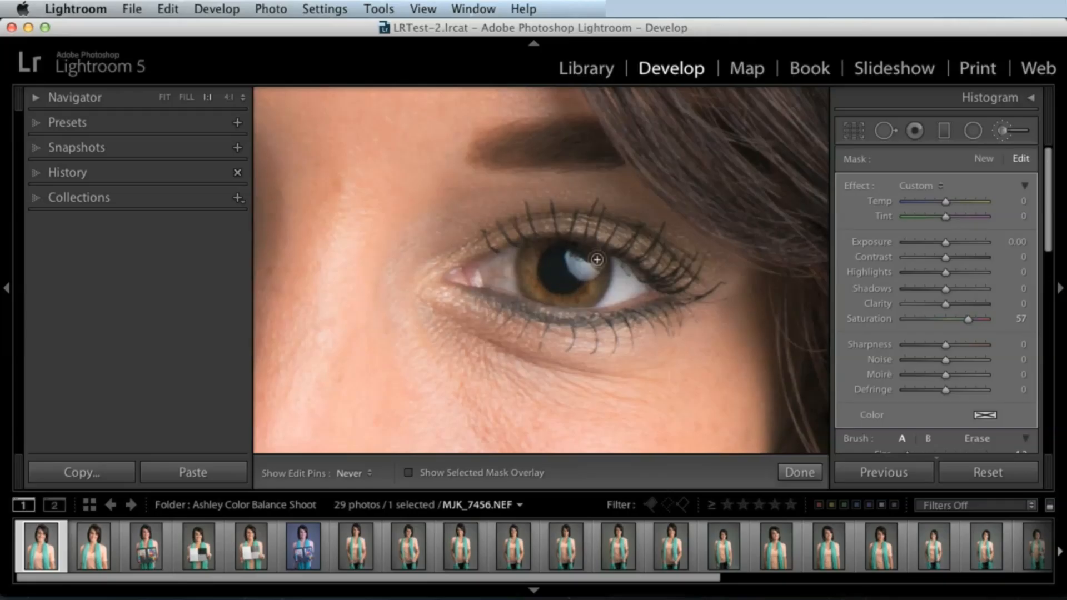
key(h)
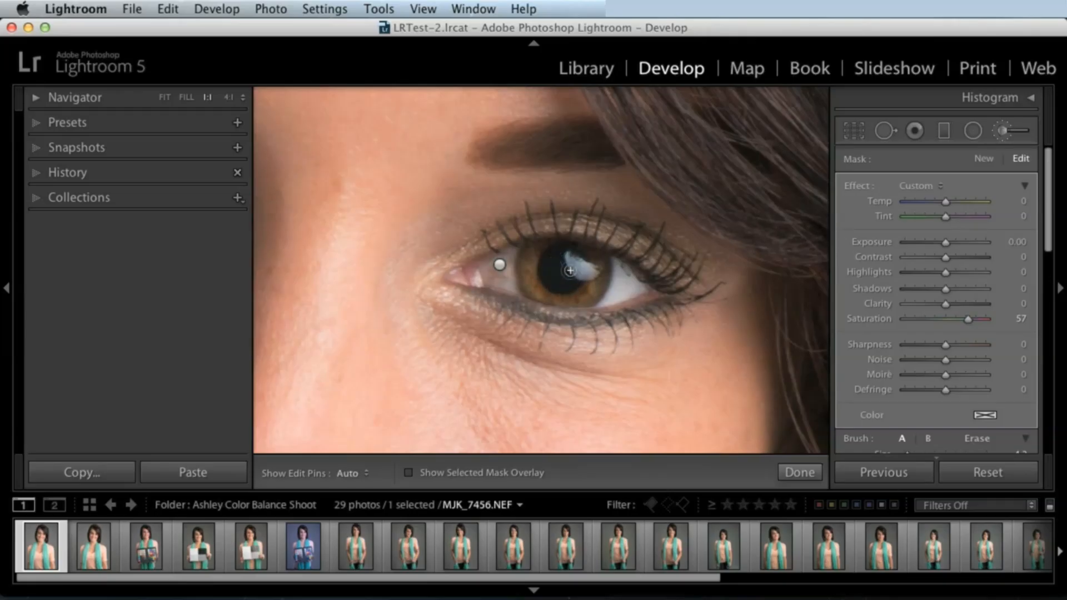
Tint the iris correction with an orange color of hue 26 and saturation 61%
scroll(984, 281, down, 5)
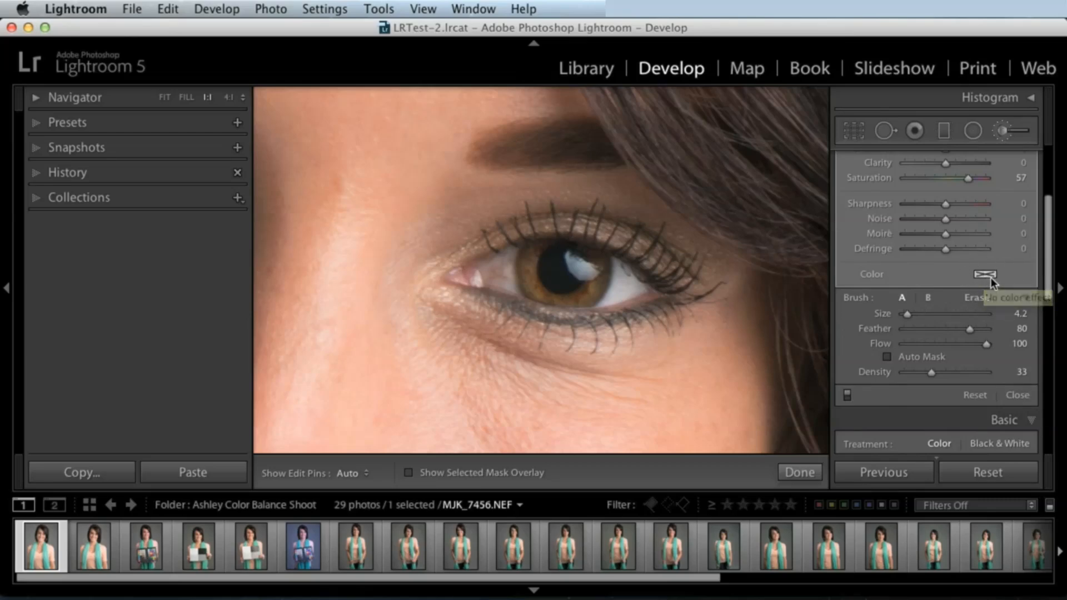
click(986, 275)
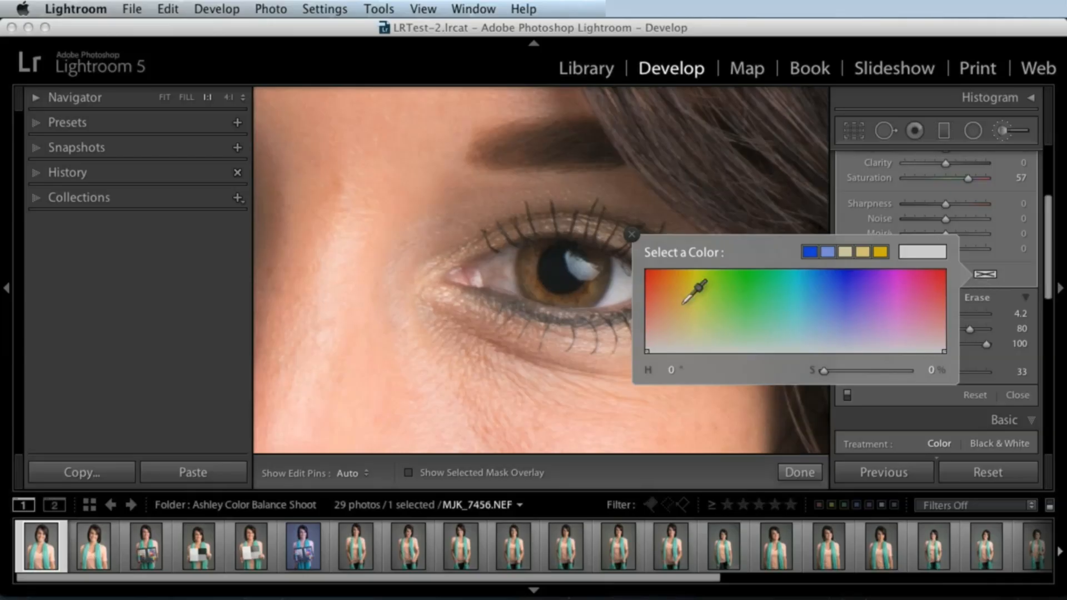
mouse_move(692, 298)
mouse_down()
mouse_move(672, 286)
mouse_move(900, 288)
mouse_move(800, 271)
mouse_move(768, 252)
mouse_move(770, 270)
mouse_move(810, 289)
mouse_move(841, 273)
mouse_move(837, 283)
mouse_move(717, 295)
mouse_move(658, 284)
mouse_move(688, 291)
mouse_move(682, 367)
mouse_move(661, 275)
mouse_move(674, 282)
mouse_move(671, 301)
mouse_move(677, 291)
mouse_move(915, 301)
mouse_move(939, 315)
mouse_move(793, 336)
mouse_move(703, 325)
mouse_move(923, 285)
mouse_move(667, 272)
mouse_move(834, 278)
mouse_move(705, 259)
mouse_move(672, 276)
mouse_move(667, 310)
mouse_up()
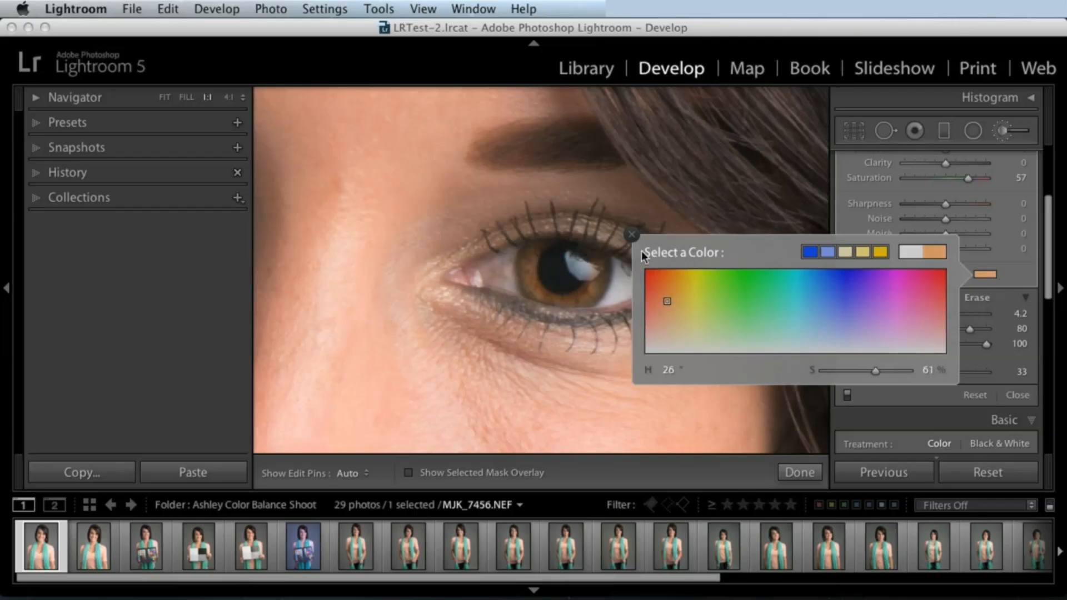
click(632, 234)
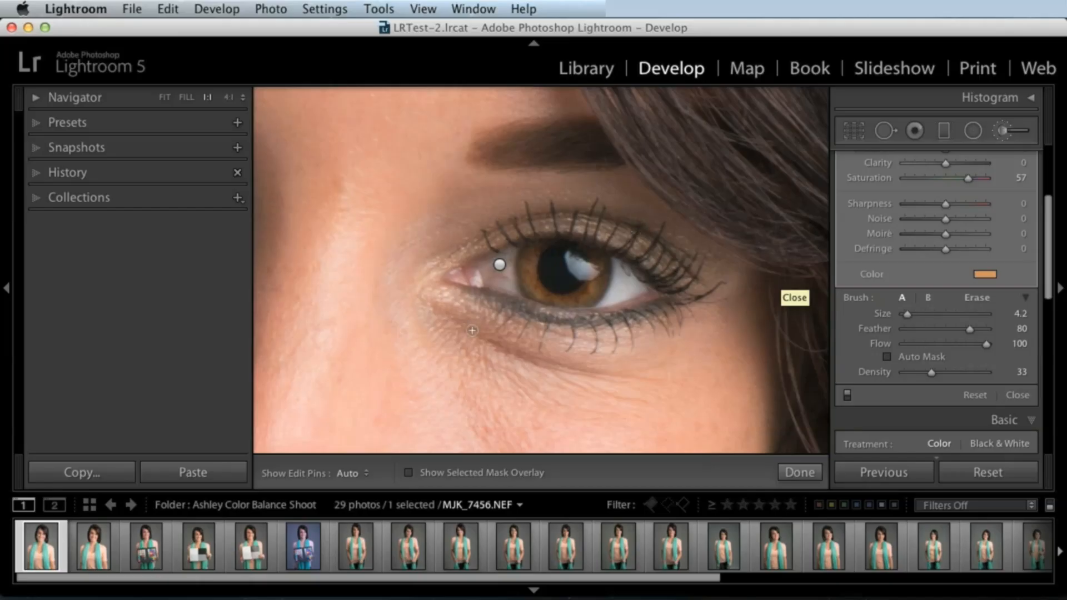
Compare the eye with and without the brush corrections
click(847, 396)
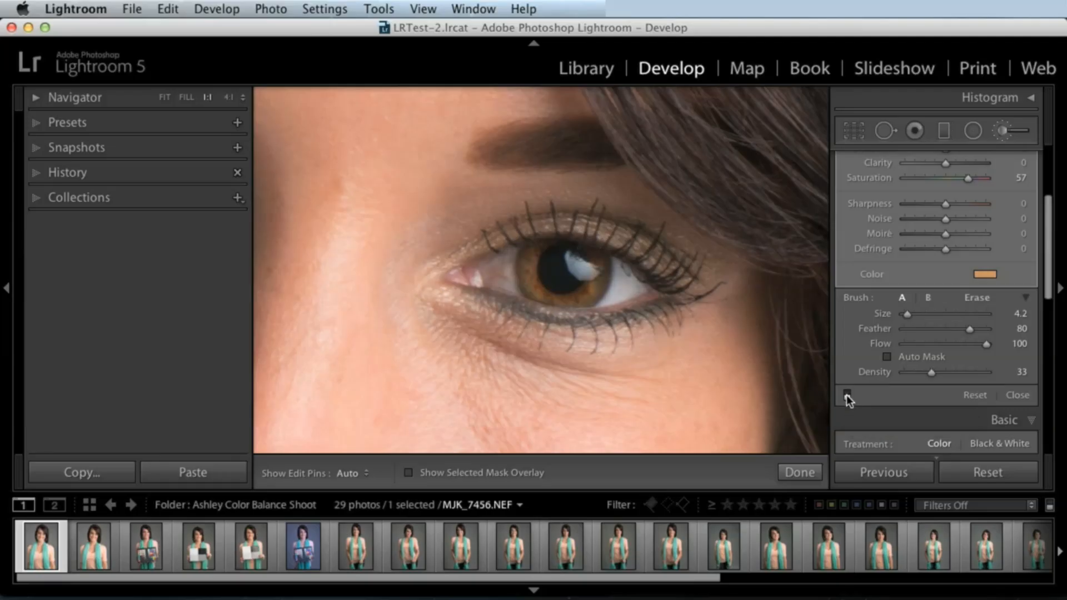
click(847, 396)
click(847, 395)
click(847, 395)
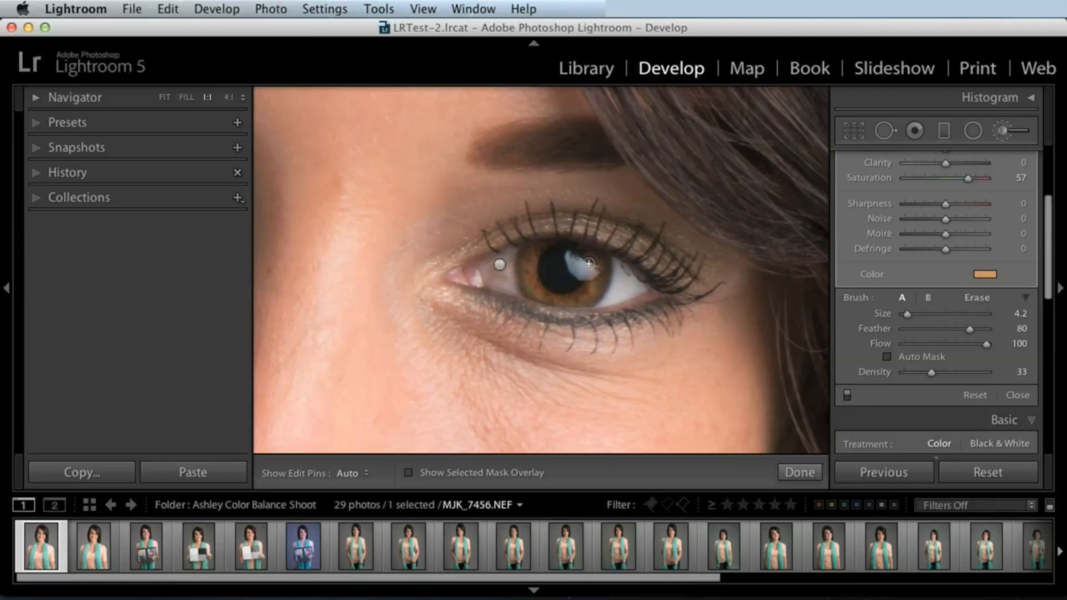
Enhance the selected iris correction with contrast 40, clarity 12 and sharpness 53
click(501, 266)
drag(395, 324, 795, 305)
drag(551, 357, 548, 409)
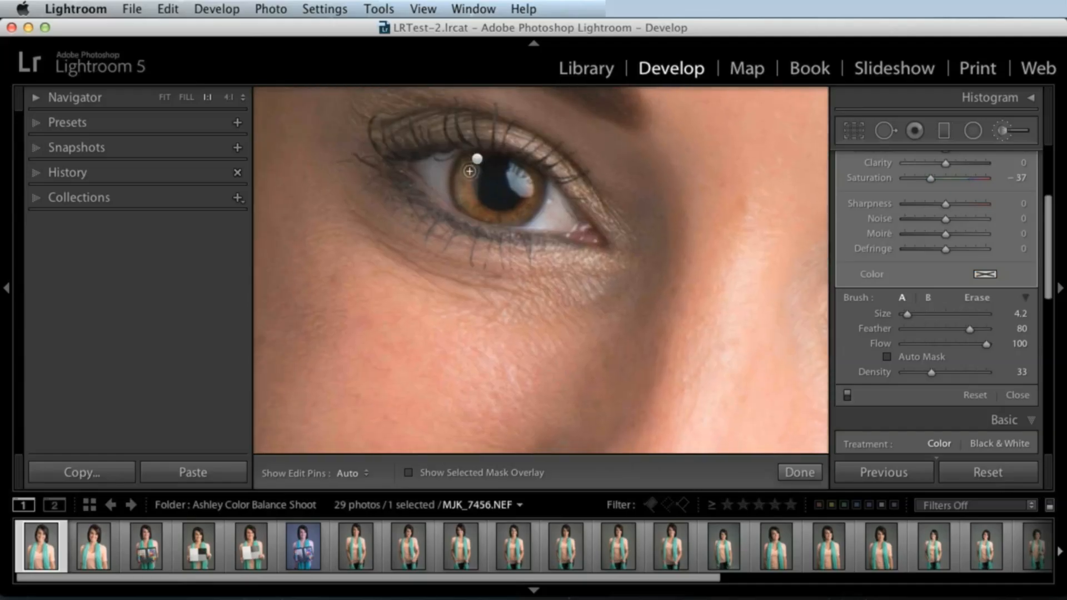
click(477, 159)
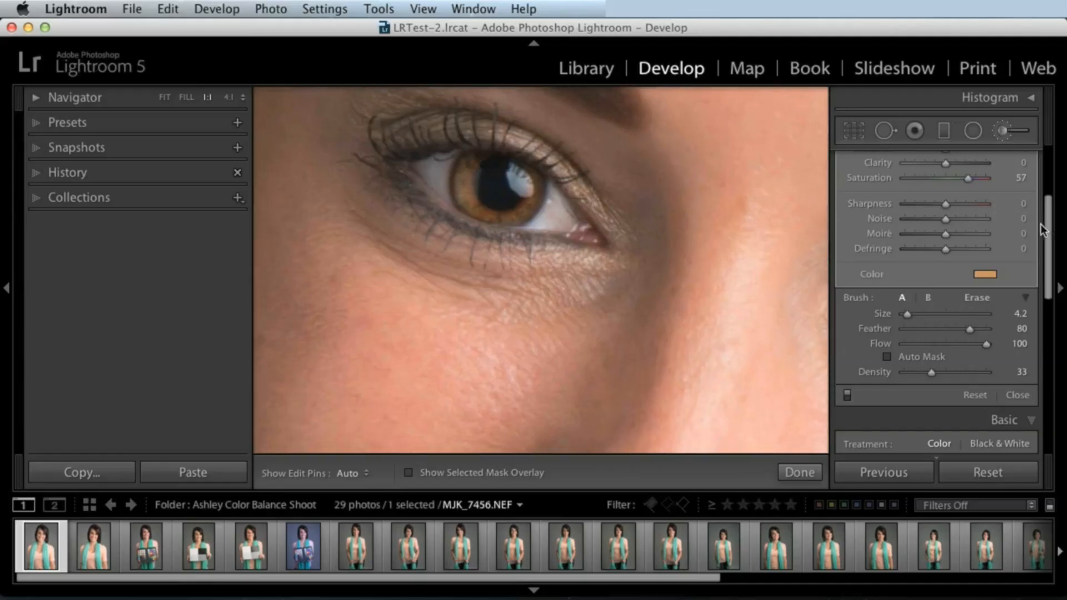
scroll(1045, 228, up, 5)
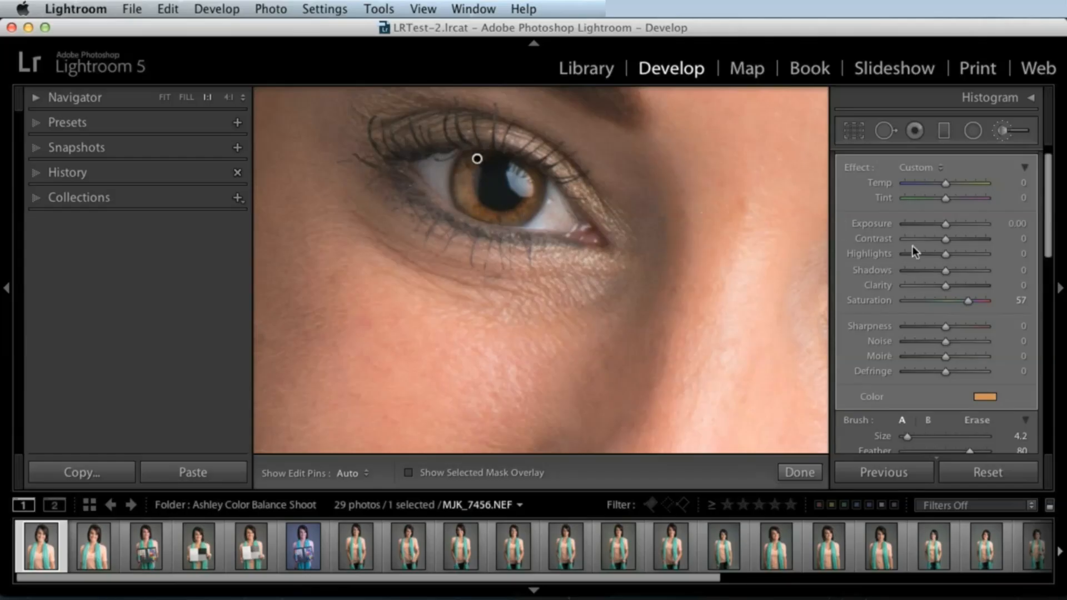
mouse_move(946, 285)
mouse_down()
mouse_move(958, 285)
mouse_move(949, 285)
mouse_up()
drag(946, 239, 961, 242)
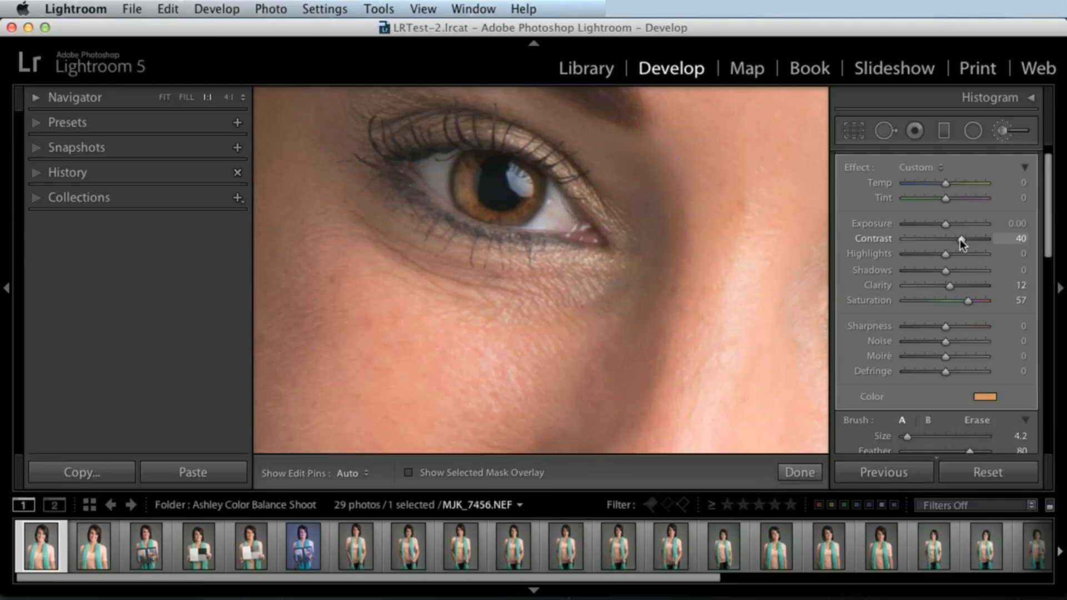
drag(946, 327, 967, 323)
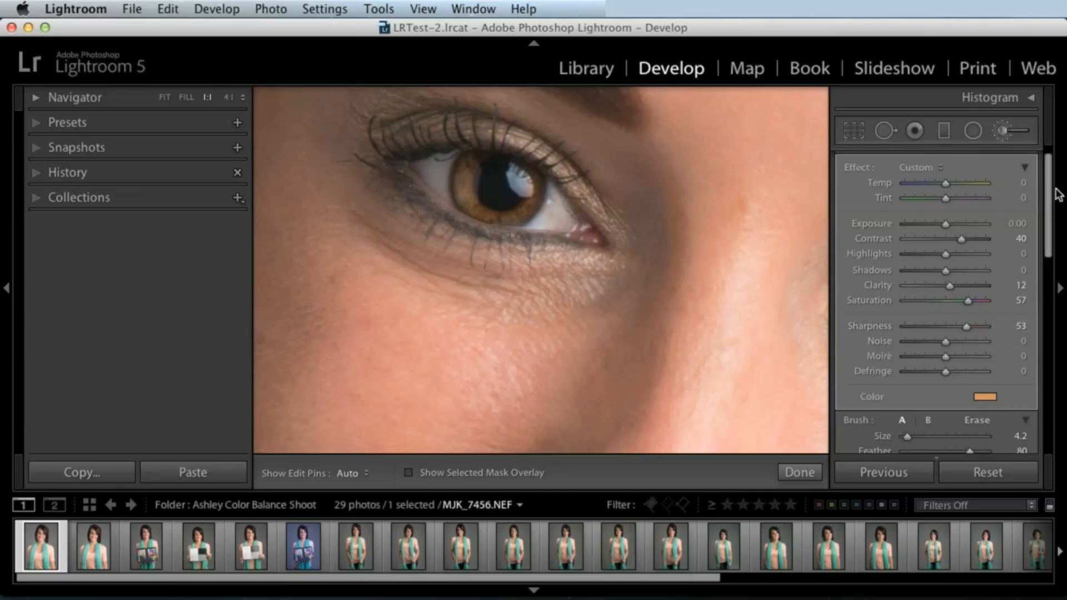
Create a new brush correction with exposure 1.19 and saturation -63, and paint it over the teeth
scroll(1051, 171, up, 1)
click(993, 160)
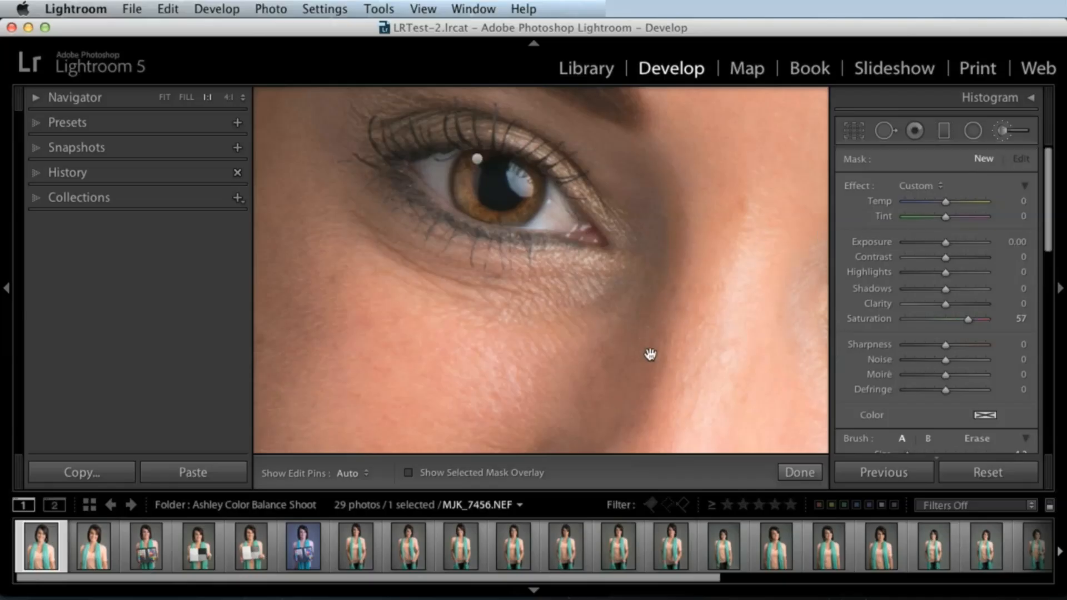
scroll(651, 353, down, 10)
scroll(663, 330, down, 5)
scroll(663, 330, right, 5)
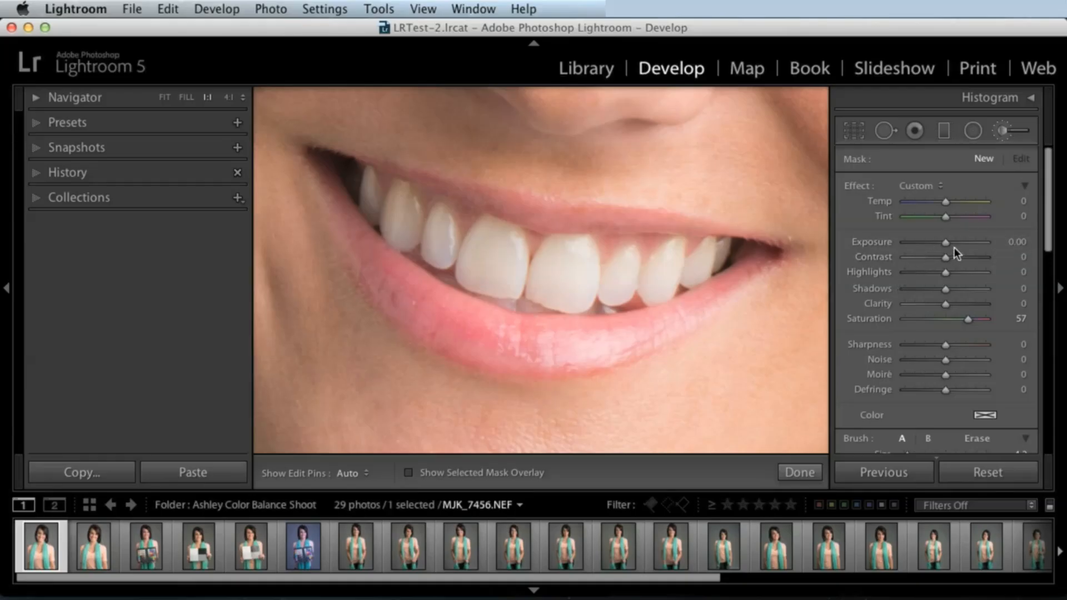
drag(955, 244, 962, 243)
drag(939, 317, 919, 319)
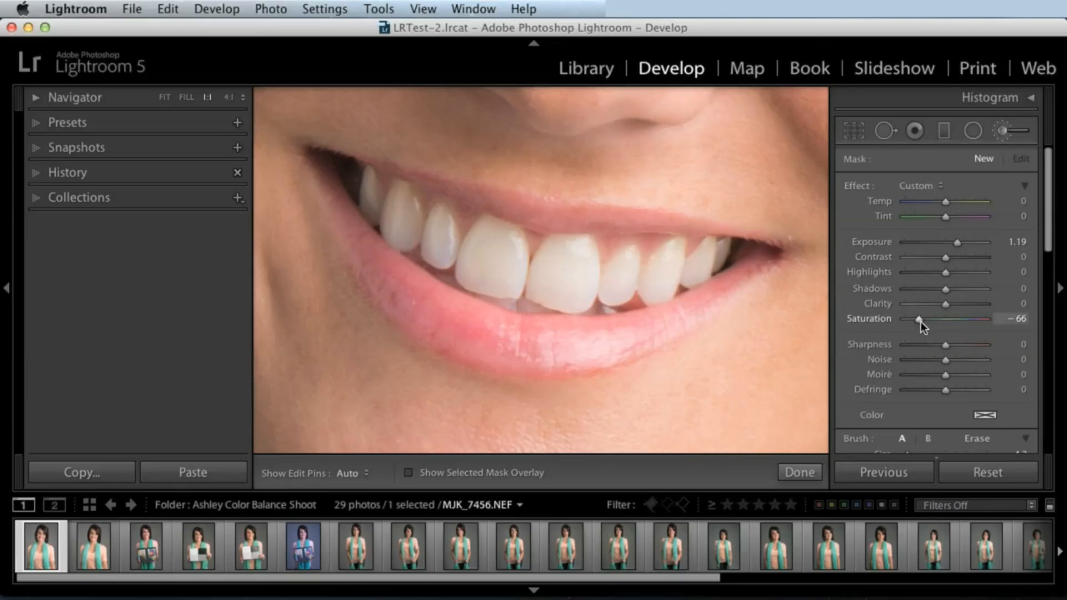
drag(921, 323, 921, 313)
key(h)
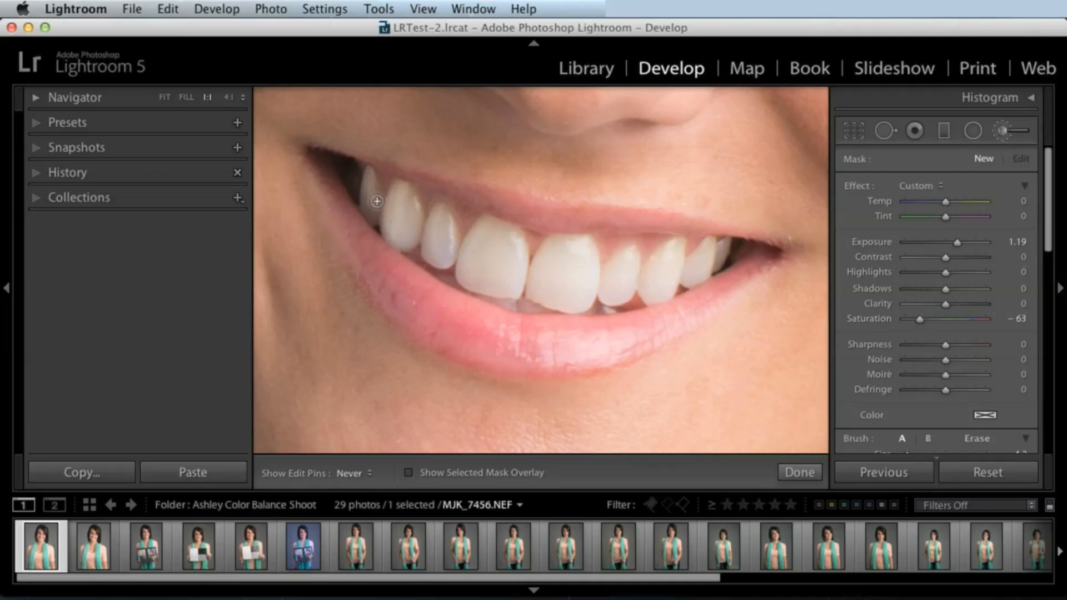
mouse_move(425, 240)
mouse_down()
mouse_move(443, 216)
mouse_move(433, 246)
mouse_move(475, 269)
mouse_move(479, 251)
mouse_move(519, 233)
mouse_move(522, 268)
mouse_move(498, 291)
mouse_move(475, 283)
mouse_move(555, 284)
mouse_up()
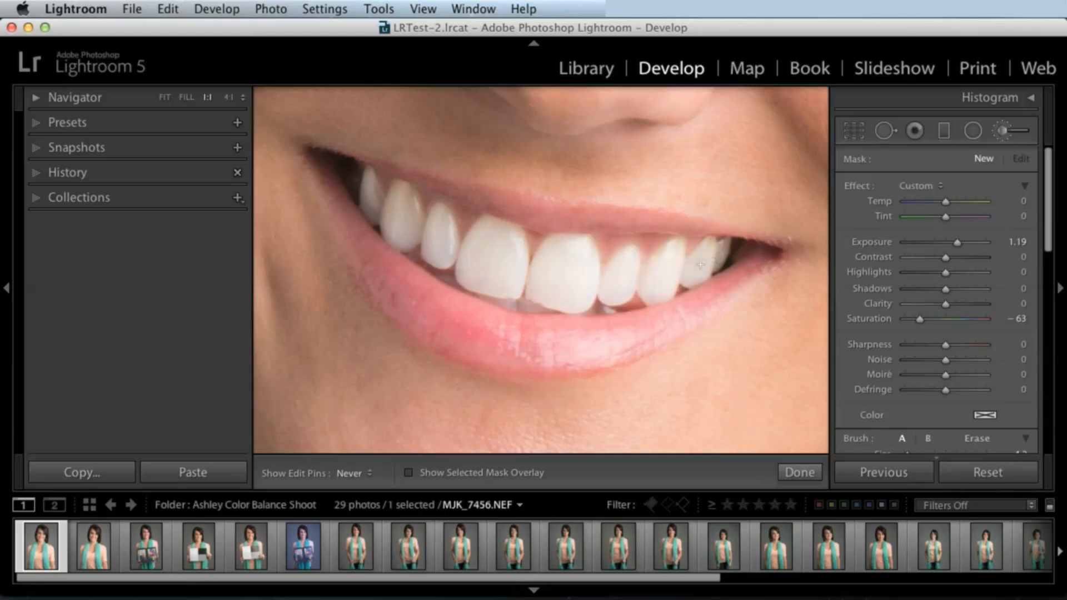
key(h)
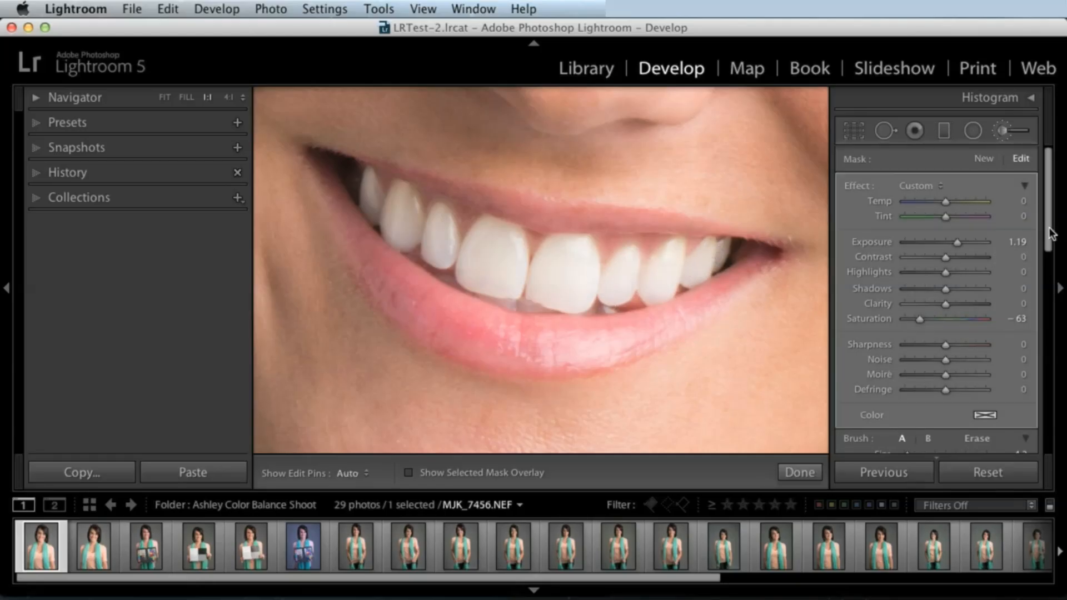
Compare the teeth with and without the brush corrections
scroll(967, 265, down, 5)
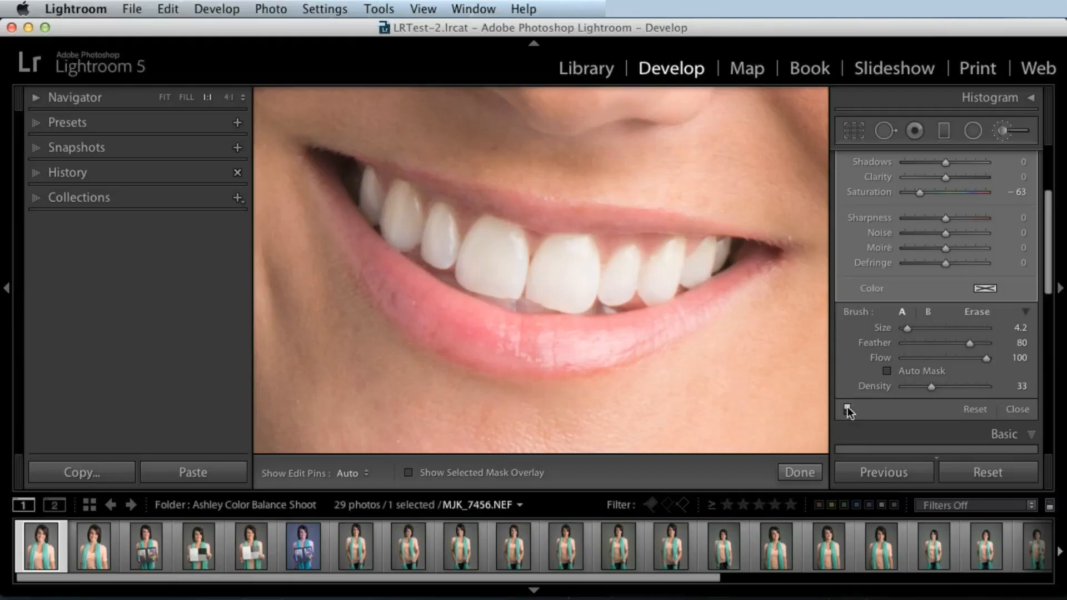
click(847, 409)
click(847, 410)
Reduce the exposure of the teeth correction to 0.38
drag(1050, 234, 1050, 208)
scroll(1032, 196, up, 1)
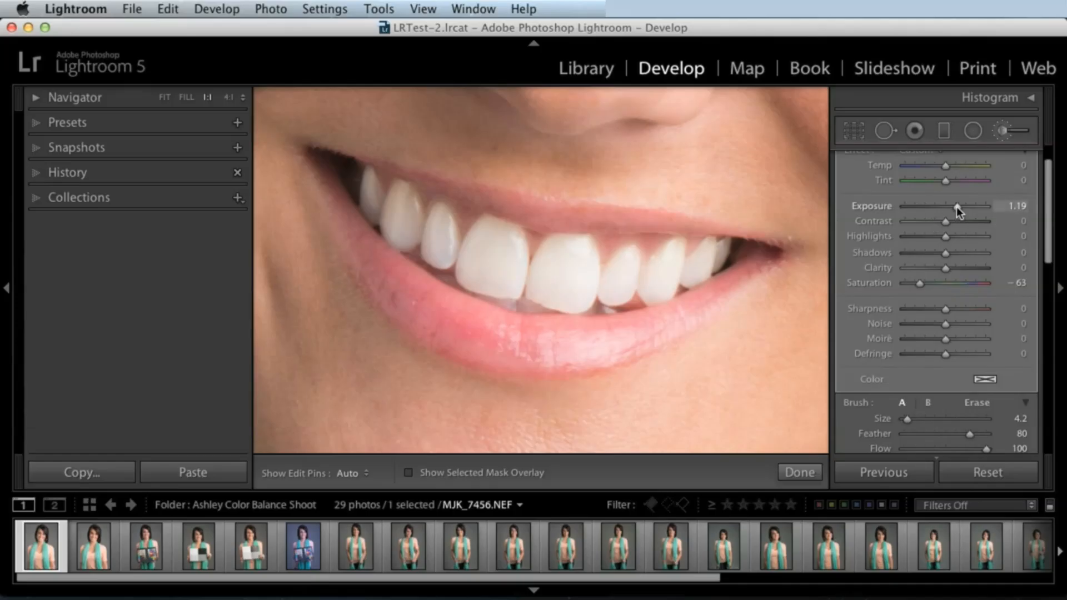
drag(956, 207, 948, 208)
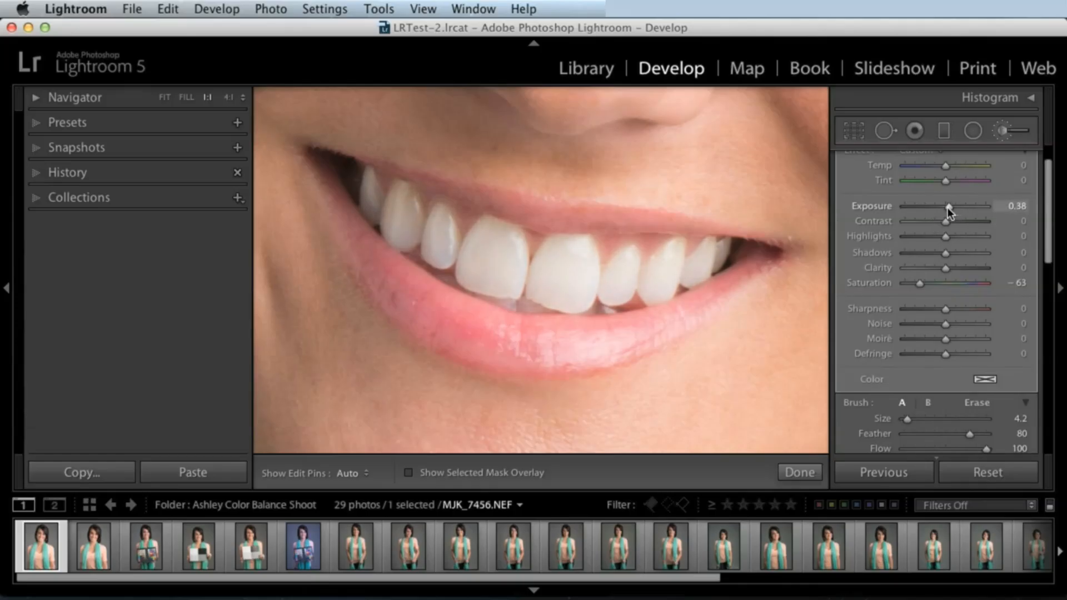
Show the mask overlay of the teeth correction and reduce the brush size to 1.0
scroll(851, 358, down, 5)
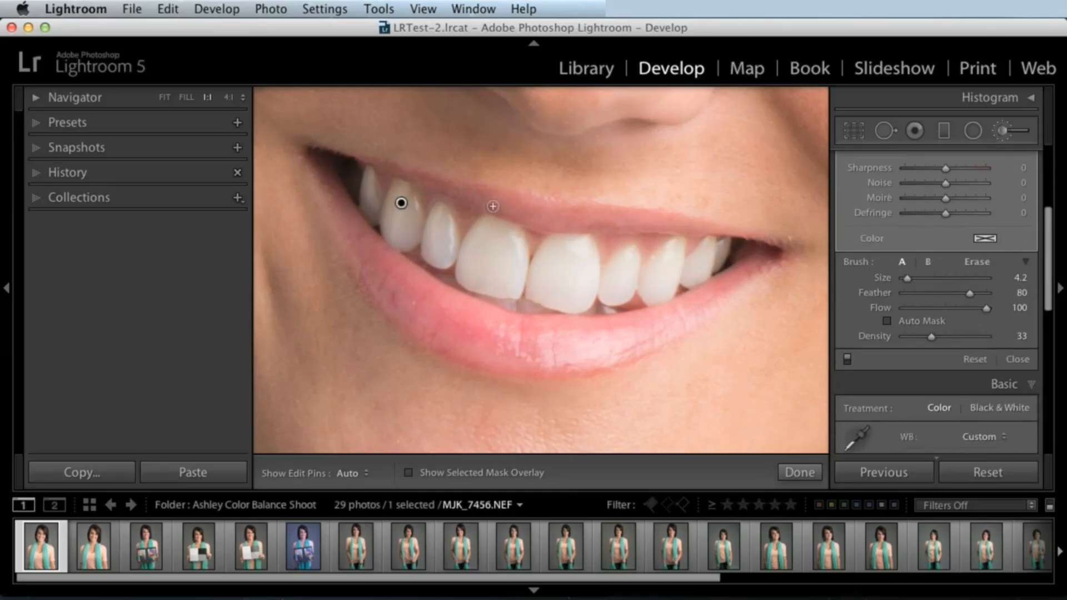
mouse_move(399, 202)
key(h)
key(h)
click(409, 472)
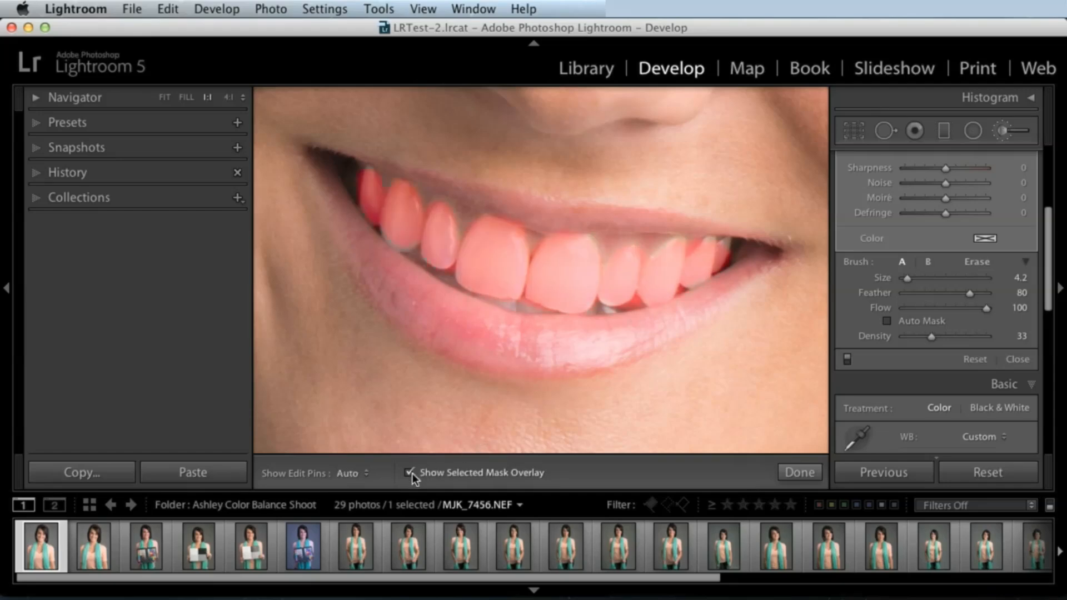
key(h)
key(h)
key(h)
key(h)
key(bracketleft)
key(h)
key(h)
key(h)
key(h)
Return to the view of the whole portrait and hide the mask overlay
key(z)
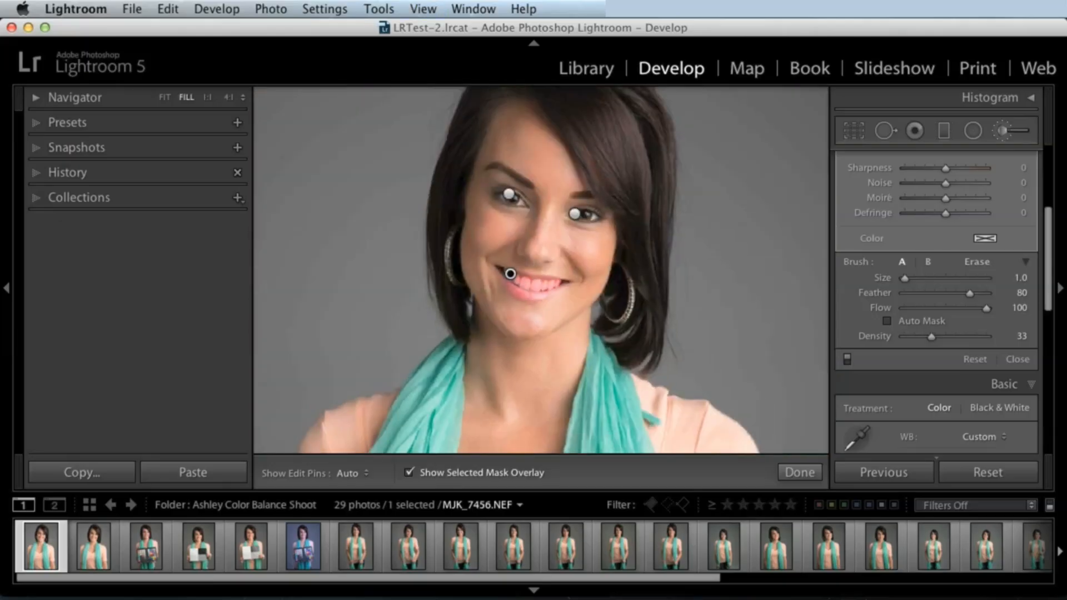
click(574, 214)
click(410, 472)
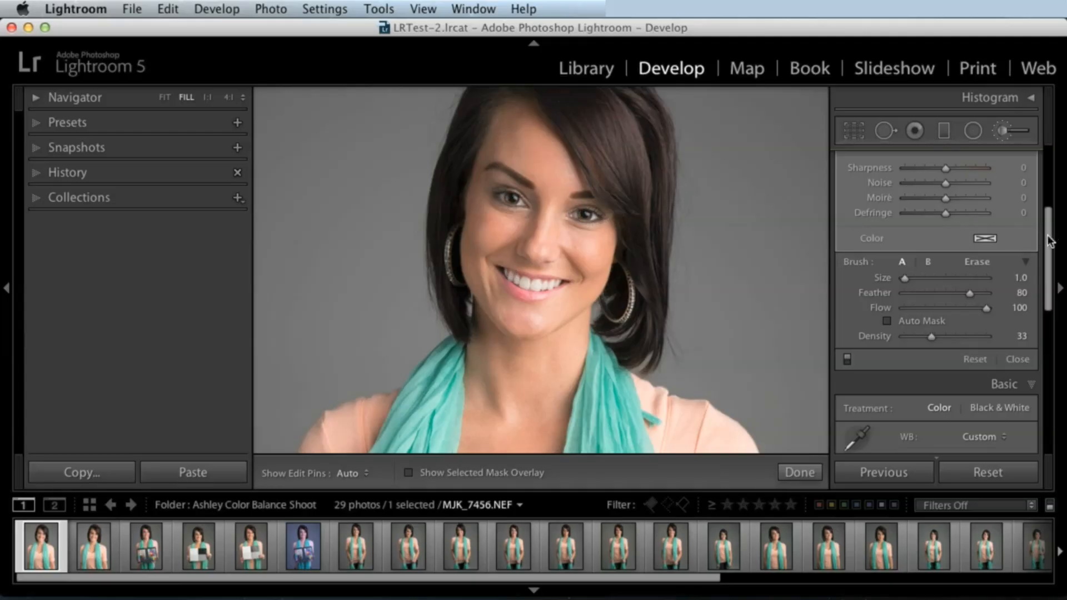
Create a new brush correction with the effects reset and clarity at 100, and paint it over the skin
drag(1048, 233, 1048, 174)
click(983, 159)
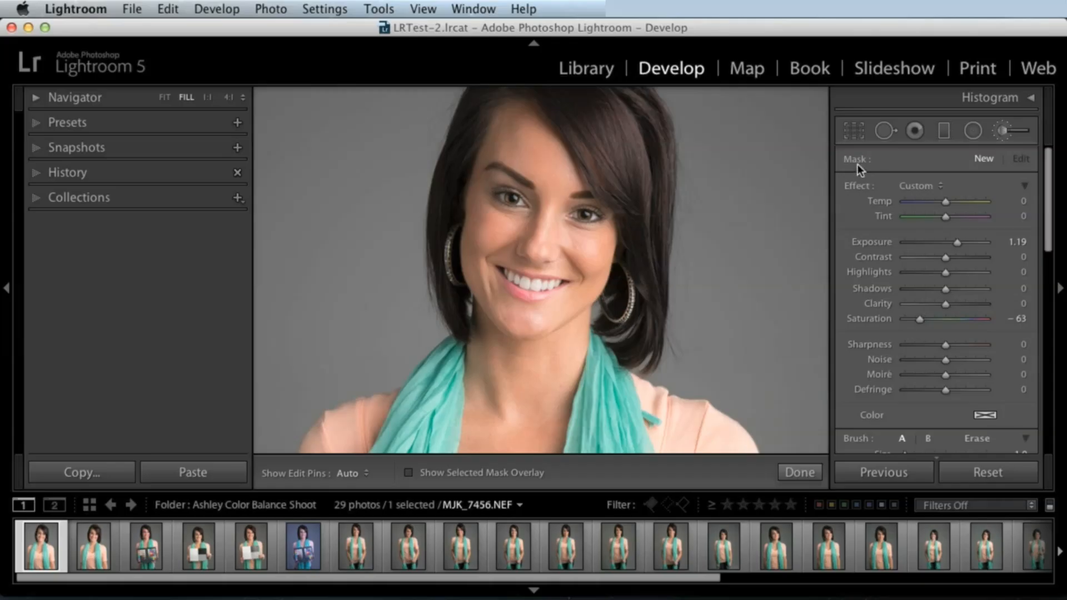
double_click(856, 187)
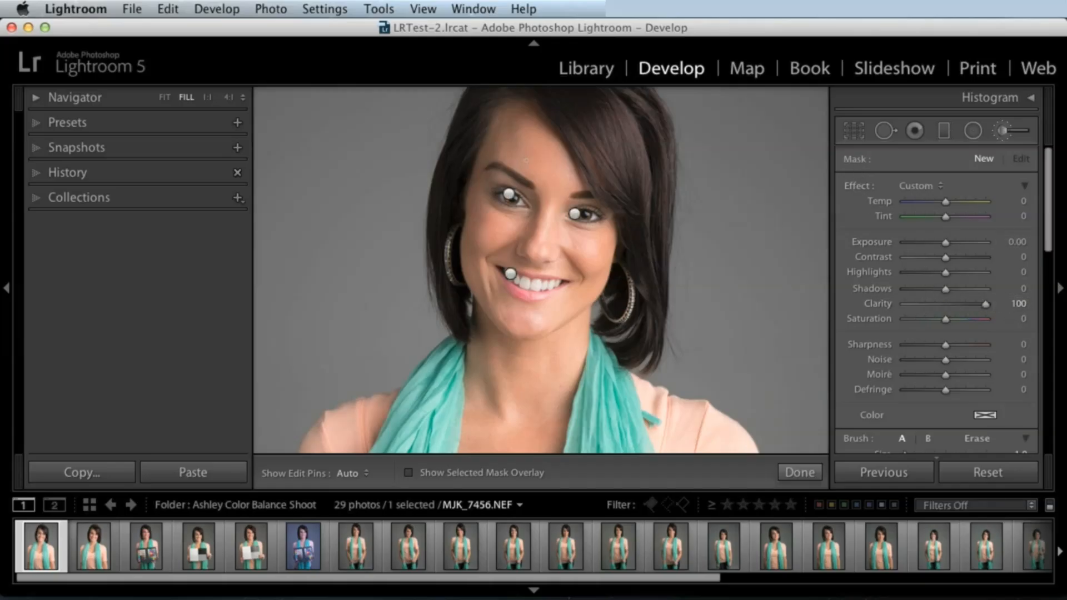
key(h)
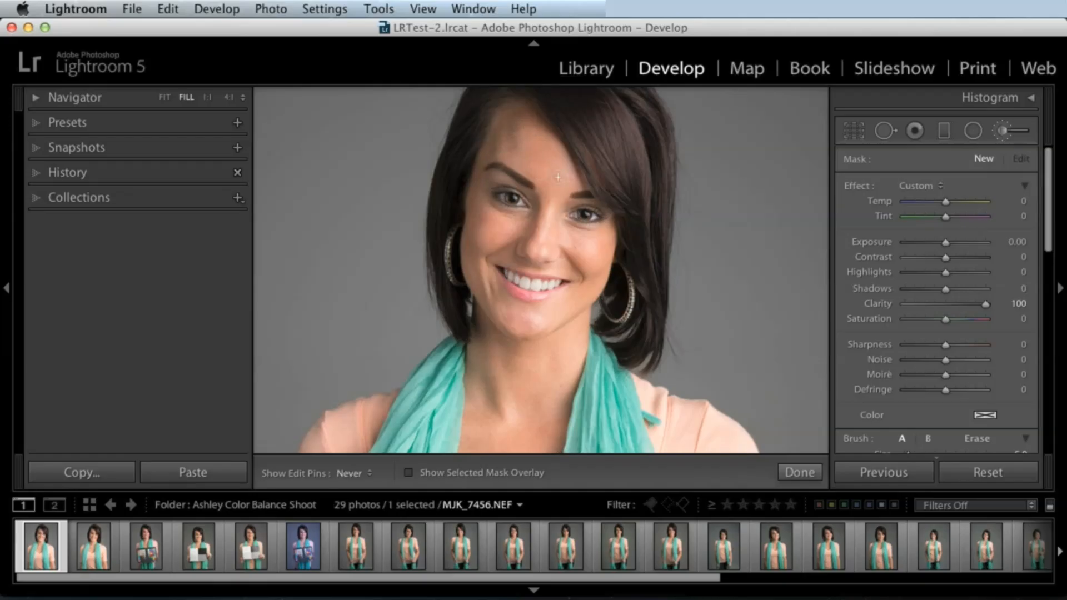
key(h)
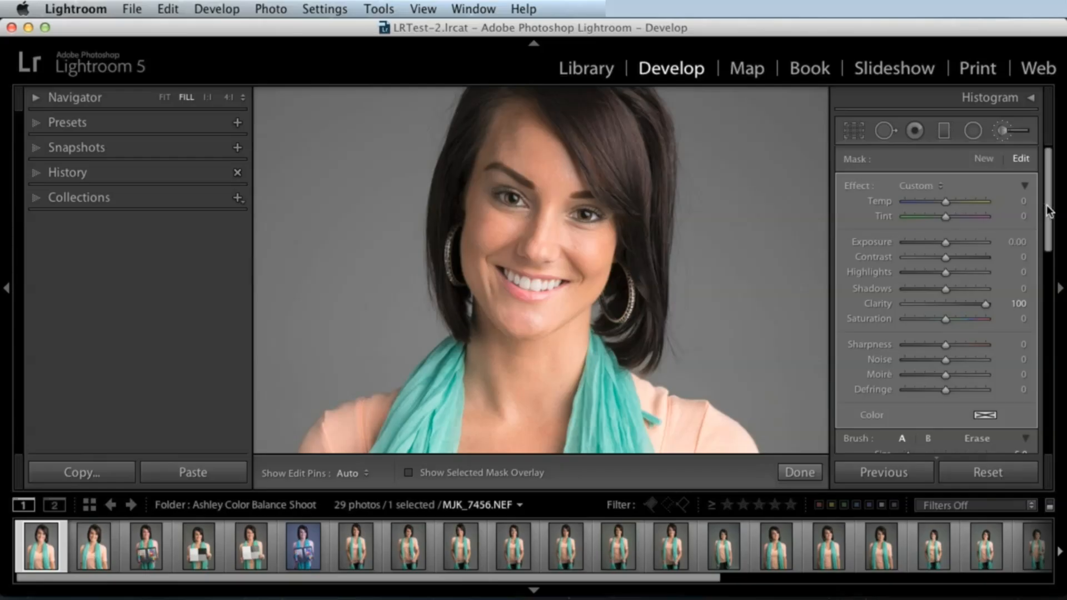
scroll(1013, 191, down, 3)
scroll(1014, 191, up, 3)
drag(519, 131, 550, 148)
key(h)
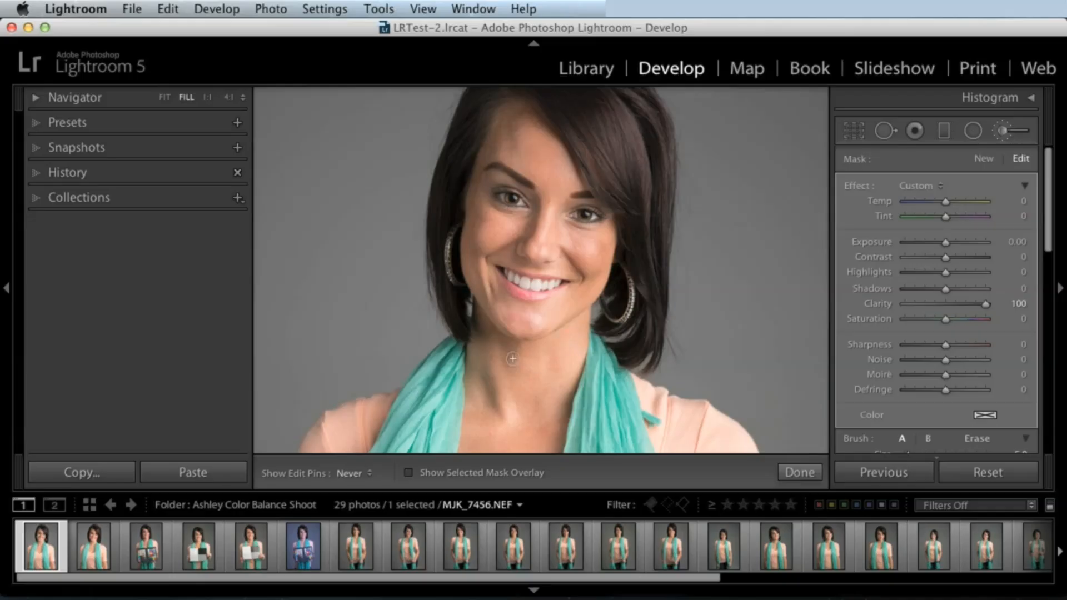
key(h)
Set the skin correction's clarity to -100 and examine the forehead at 1:1 magnification
drag(986, 305, 979, 304)
drag(971, 305, 923, 303)
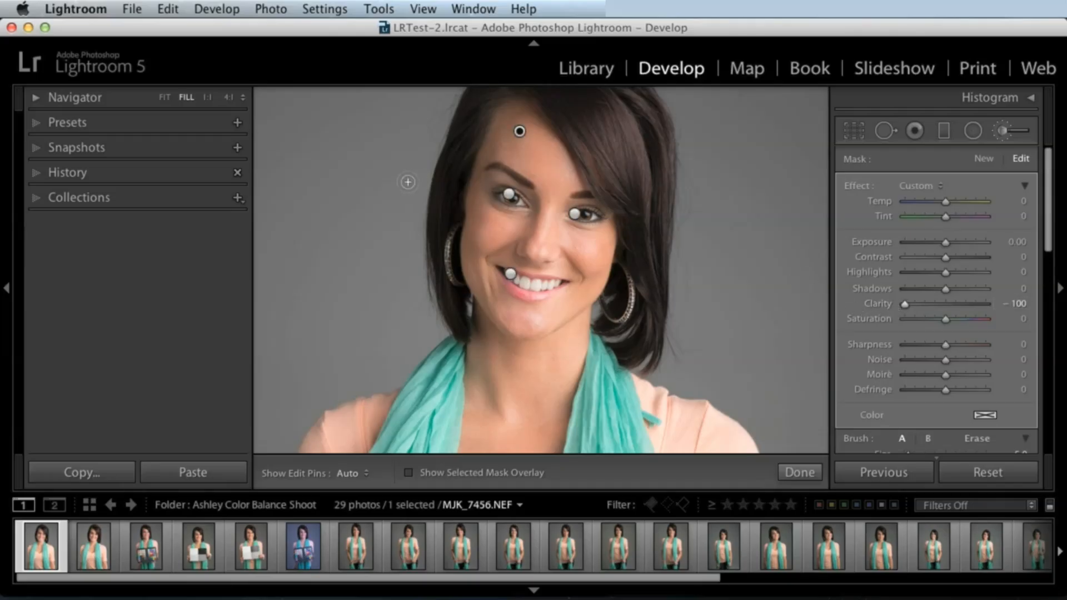
click(207, 97)
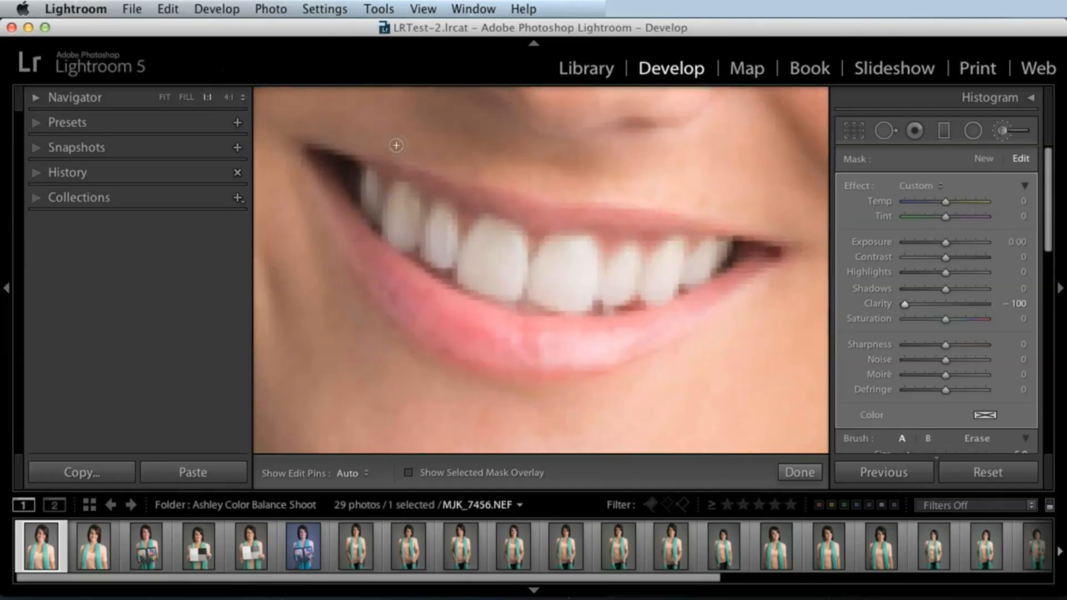
mouse_move(554, 166)
mouse_down()
mouse_move(565, 419)
mouse_move(552, 355)
mouse_up()
drag(505, 177, 535, 367)
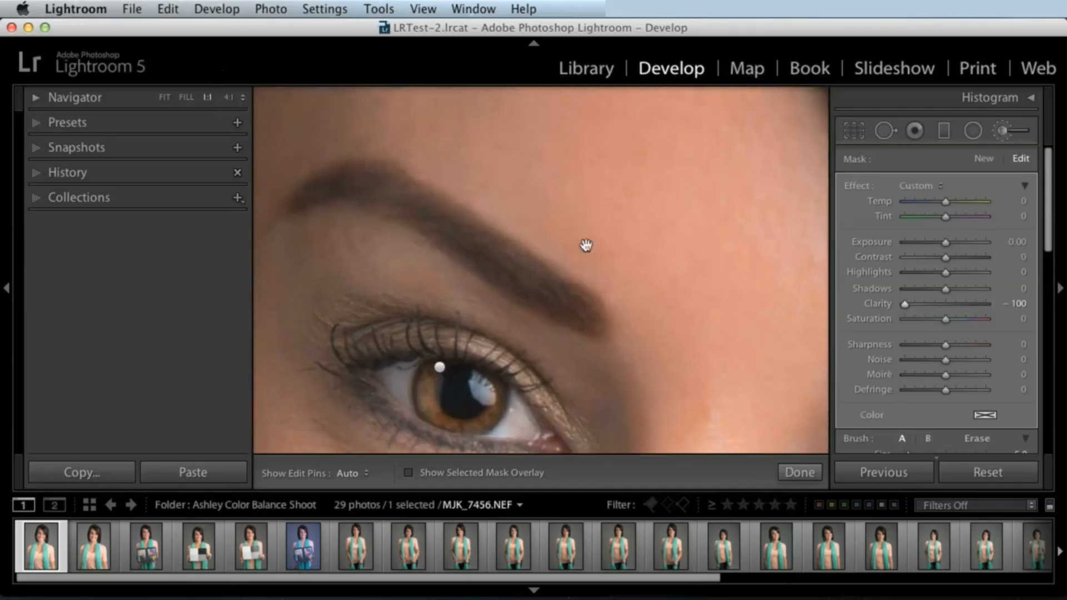
drag(620, 146, 541, 324)
key(h)
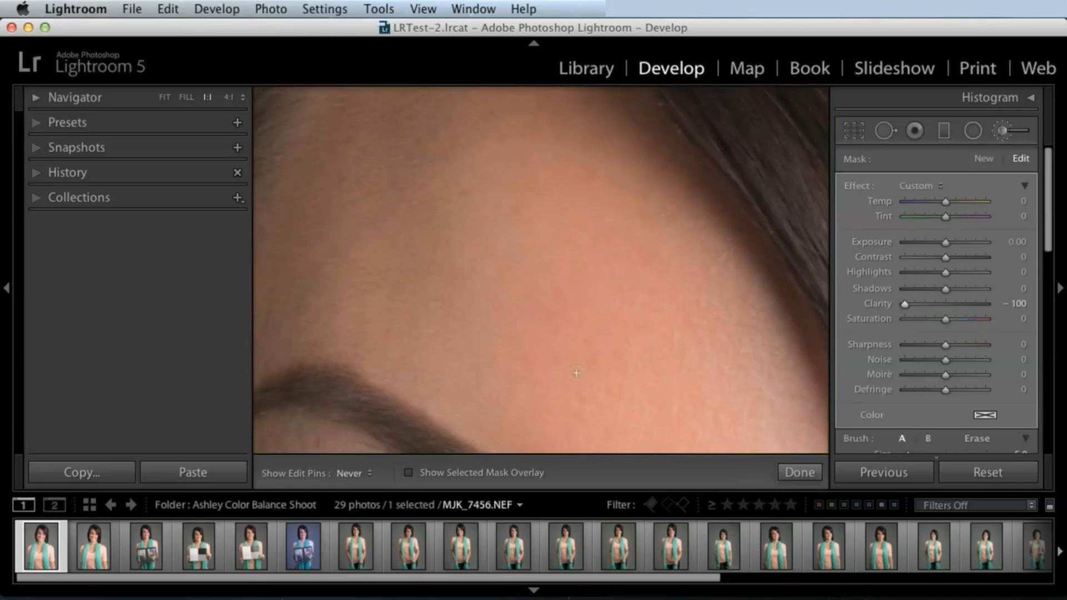
key(h)
scroll(928, 353, down, 5)
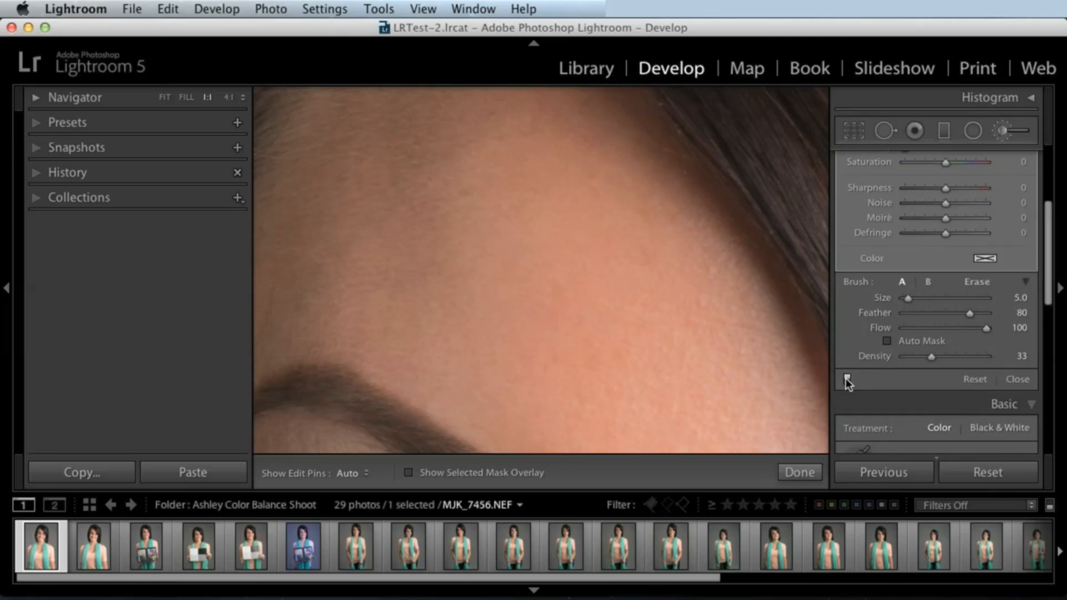
Enlarge the brush to size 11.0 for the skin correction on the cheek below the eye
drag(706, 397, 703, 221)
drag(667, 412, 714, 316)
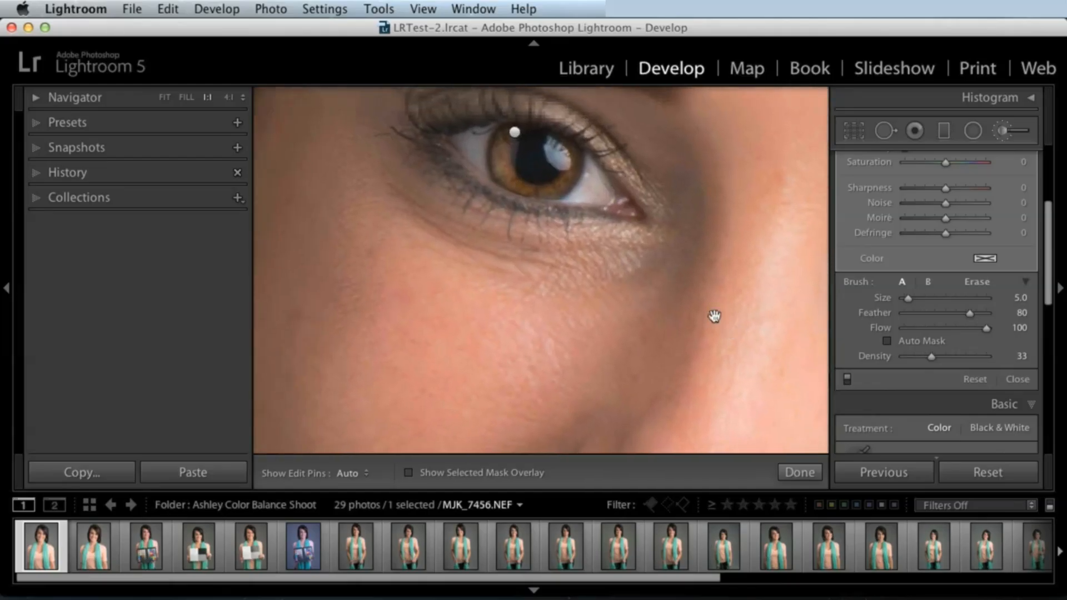
key(h)
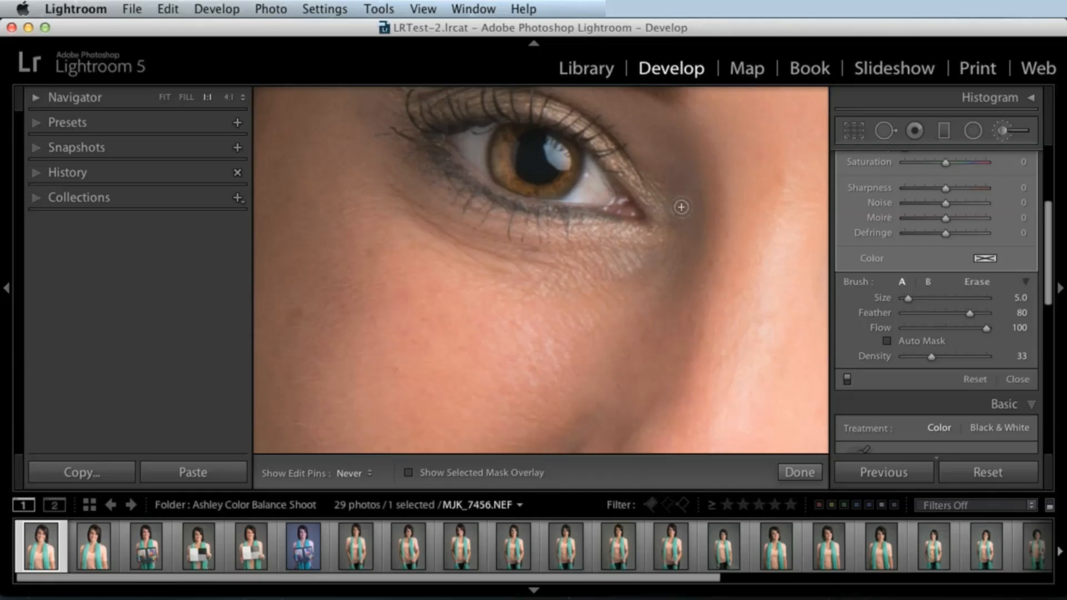
key(h)
key(])
key(])
key(])
key(])
key(])
key(])
key(h)
key(h)
Compare the cheek and under-eye skin with and without the brush corrections
click(847, 379)
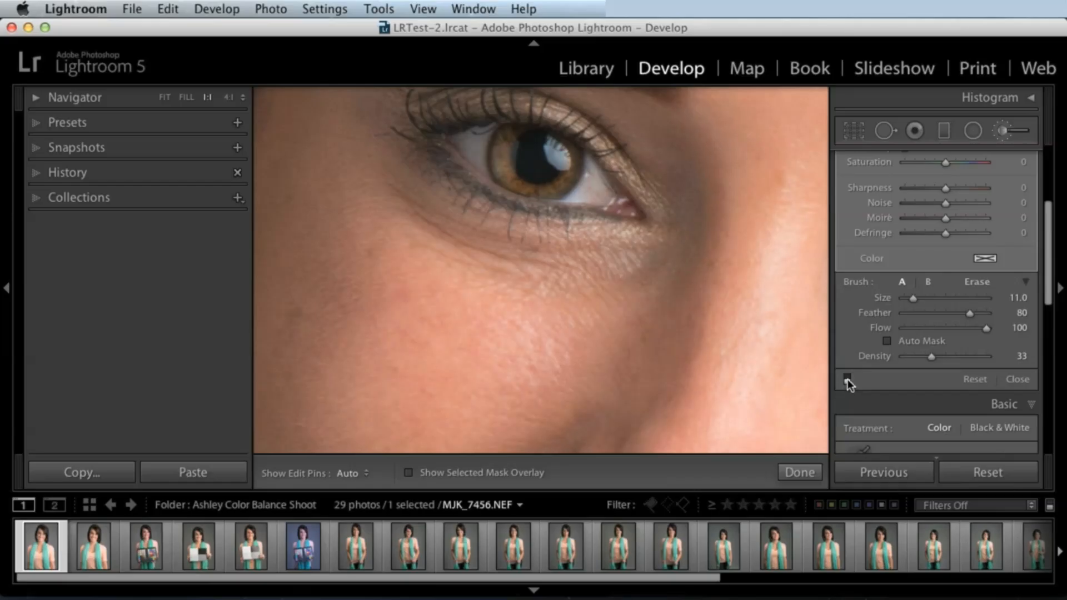
click(847, 379)
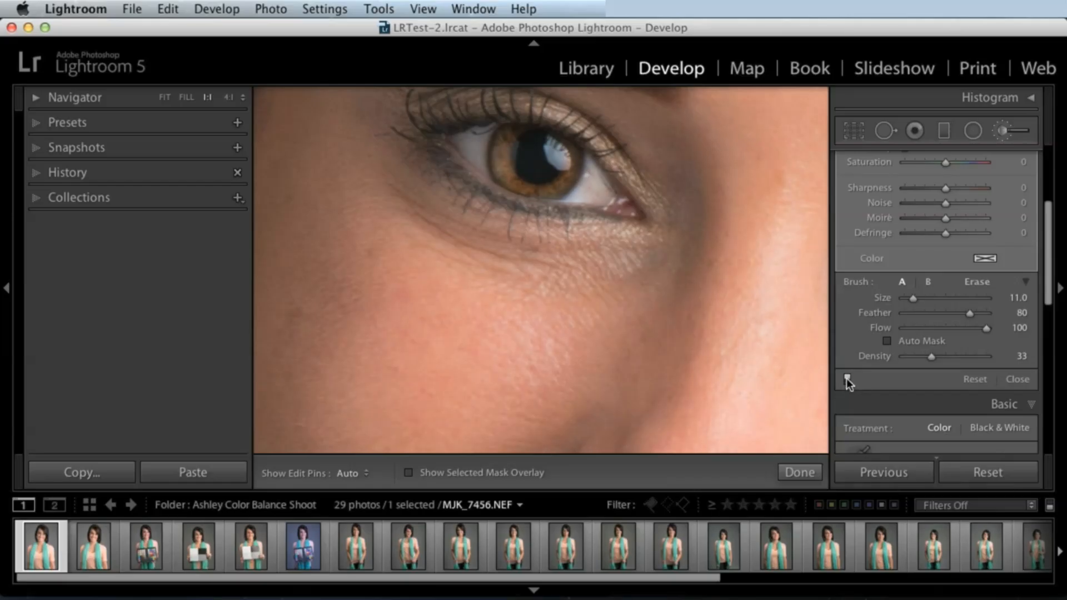
click(846, 378)
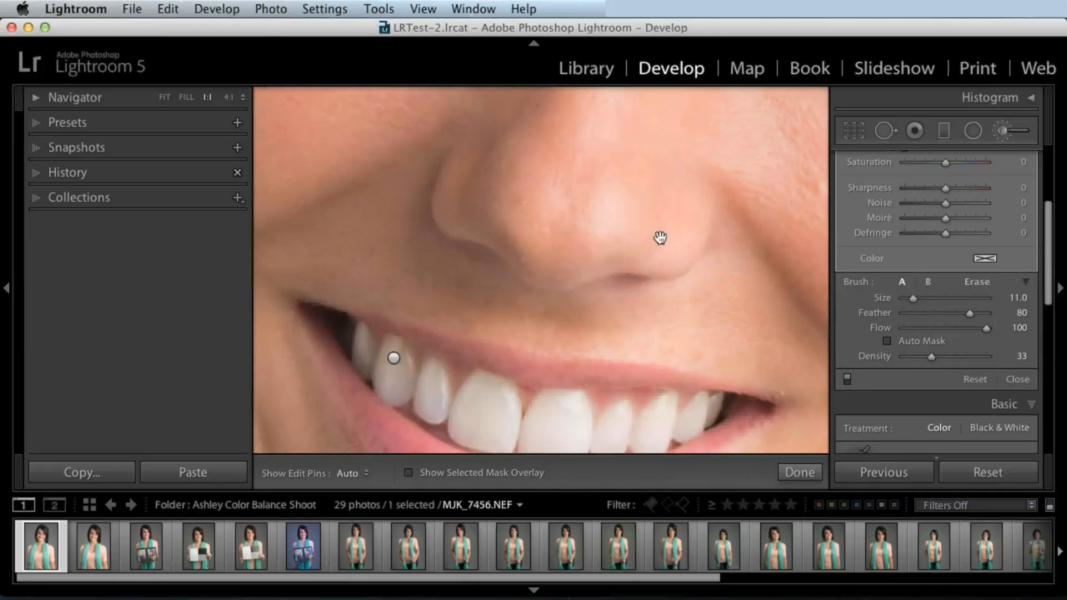
Show the skin correction's mask overlay and paint the mask over the cheek beside the hair
drag(660, 238, 465, 356)
key(h)
key(h)
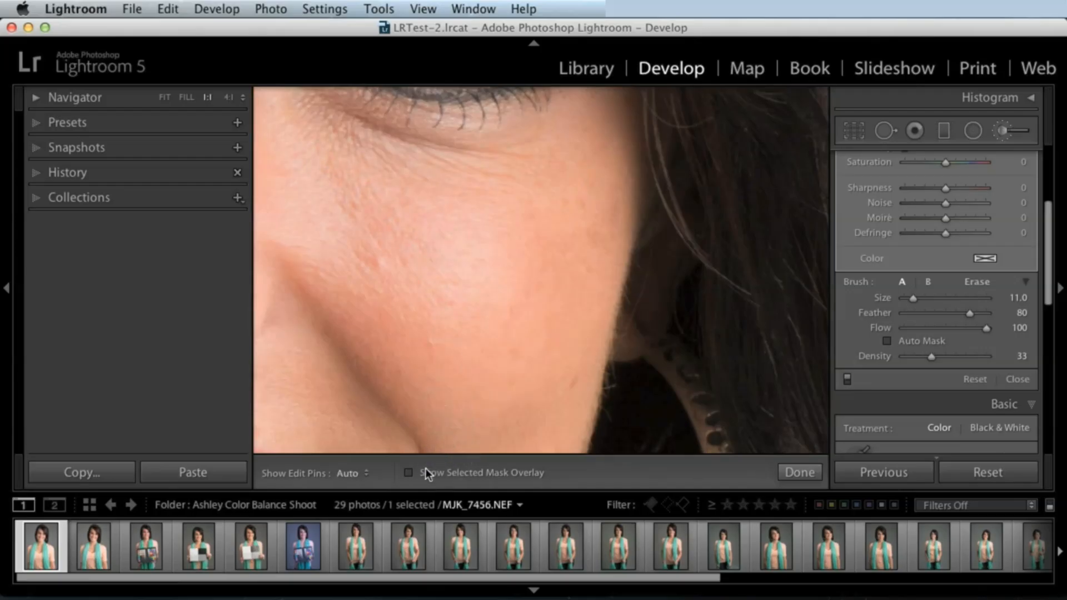
click(410, 473)
key(h)
mouse_move(567, 256)
mouse_down()
mouse_move(572, 217)
mouse_move(535, 163)
mouse_move(352, 143)
mouse_move(466, 145)
mouse_move(302, 113)
mouse_move(520, 202)
mouse_move(607, 137)
mouse_move(585, 302)
mouse_move(556, 393)
mouse_move(570, 324)
mouse_move(485, 448)
mouse_move(308, 327)
mouse_move(290, 369)
mouse_move(304, 355)
mouse_move(310, 408)
mouse_move(370, 419)
mouse_move(337, 420)
mouse_move(356, 433)
mouse_move(292, 380)
mouse_move(275, 396)
mouse_move(280, 379)
mouse_move(308, 429)
mouse_up()
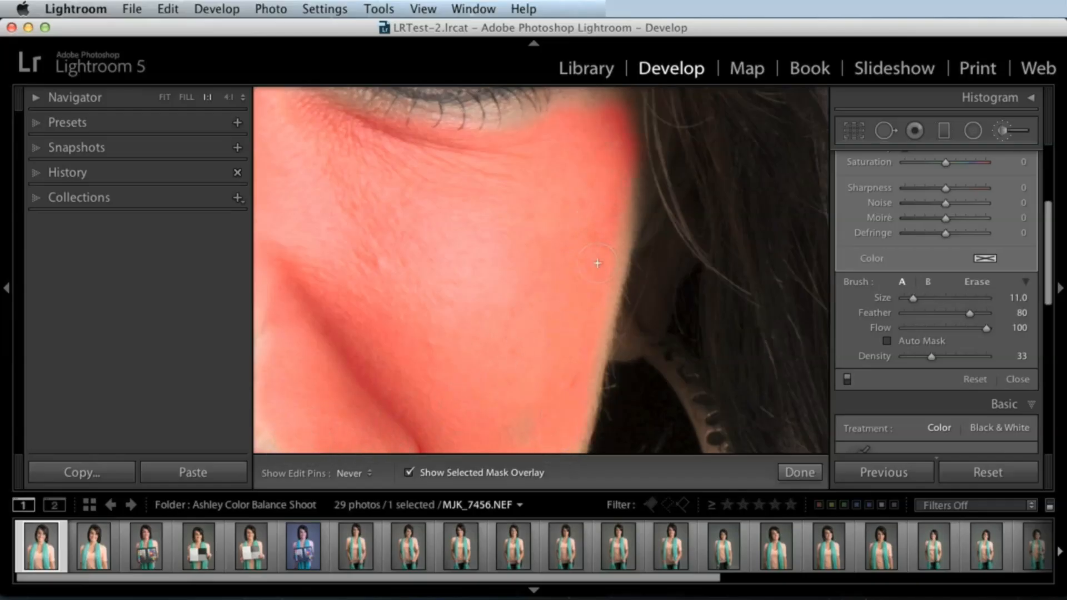
Hide the skin correction's mask overlay and compare the cheek with and without the brush corrections
click(421, 473)
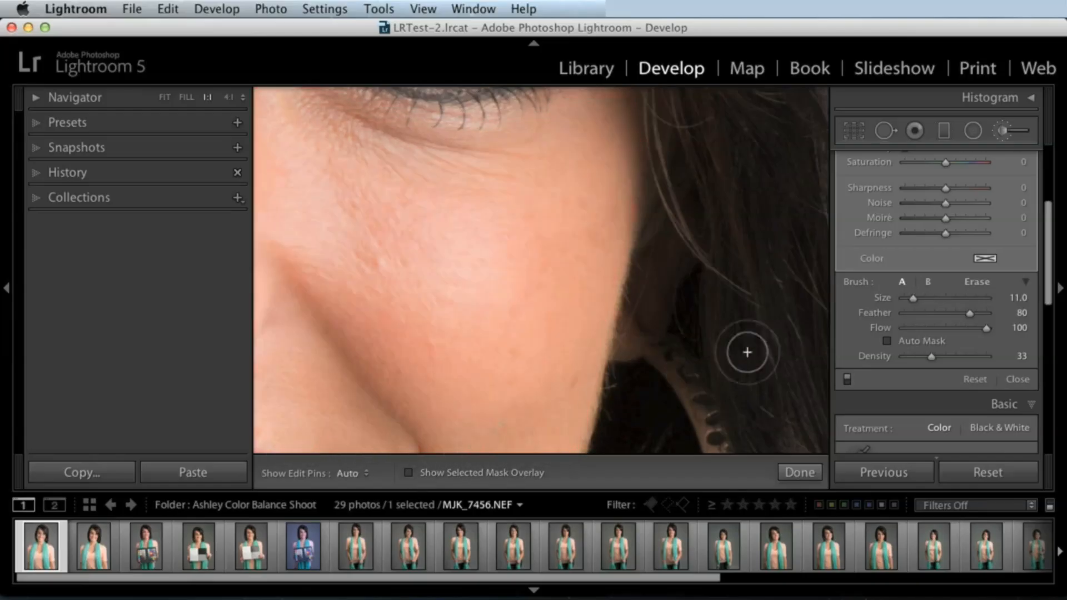
click(847, 380)
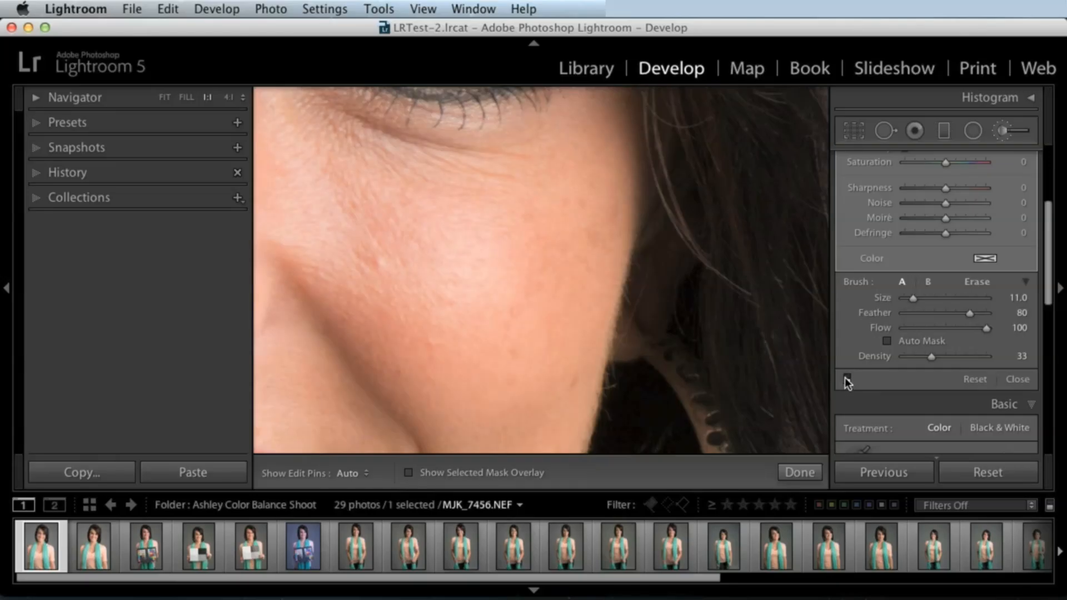
click(847, 381)
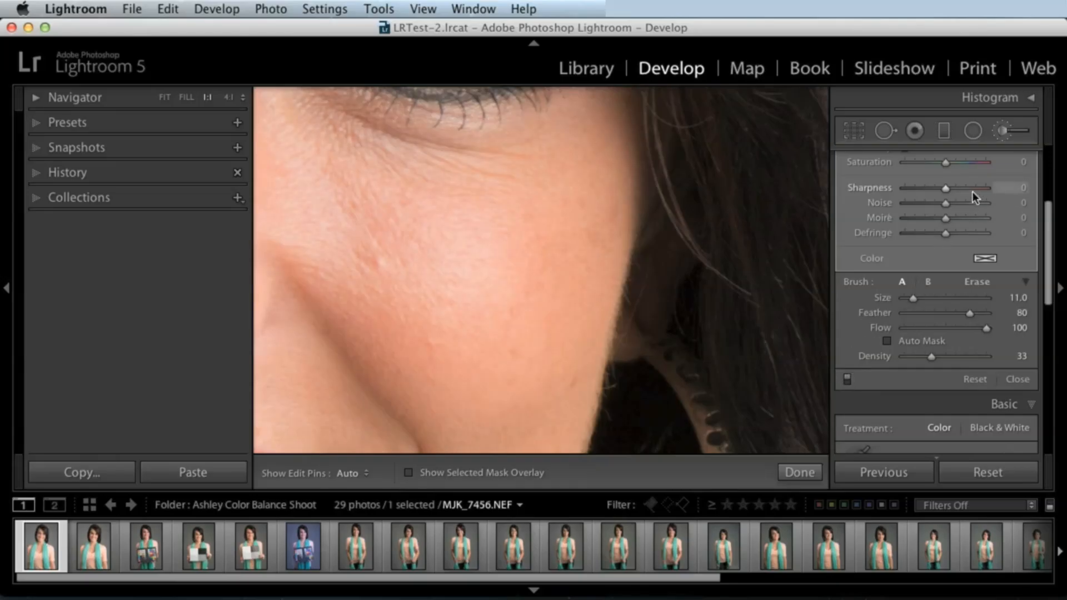
Create a new brush correction over the cheek below the eye and set its clarity to -100
drag(1048, 238, 1048, 169)
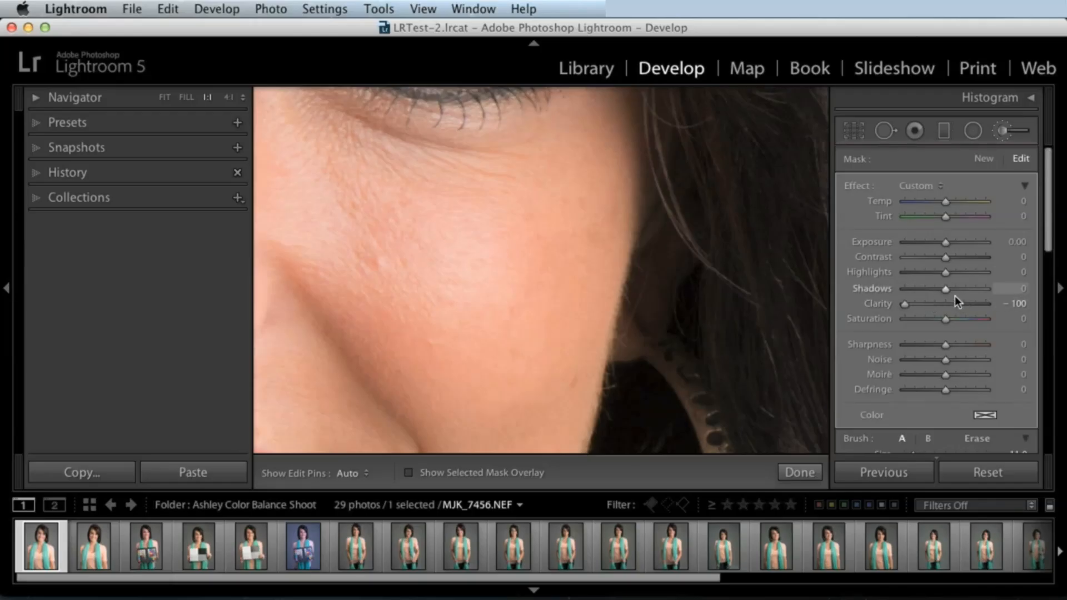
click(984, 159)
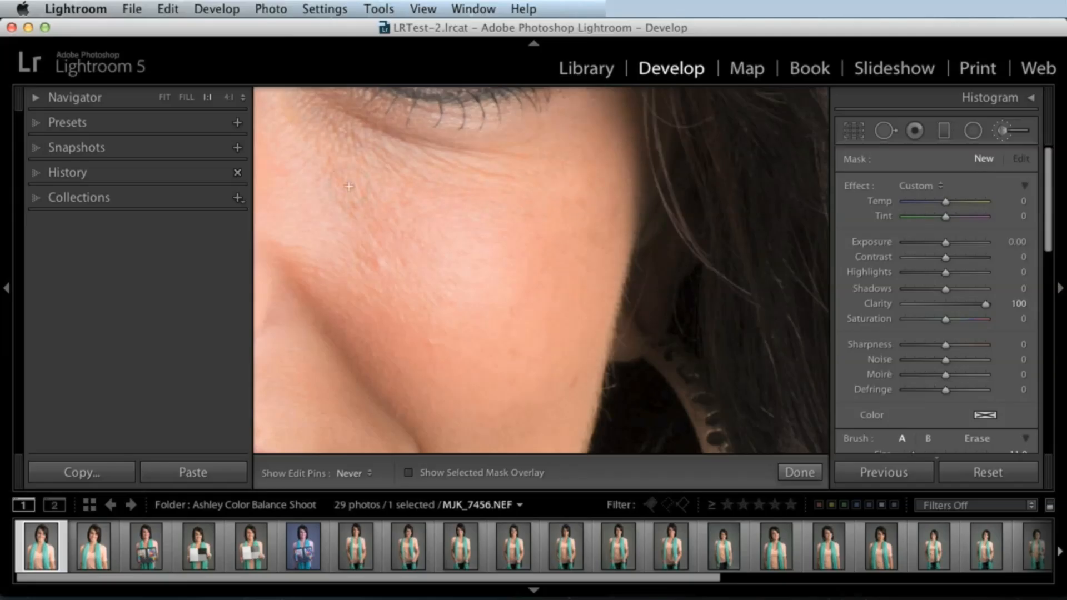
drag(485, 190, 506, 231)
mouse_move(985, 304)
mouse_down()
mouse_move(879, 303)
mouse_move(688, 256)
mouse_up()
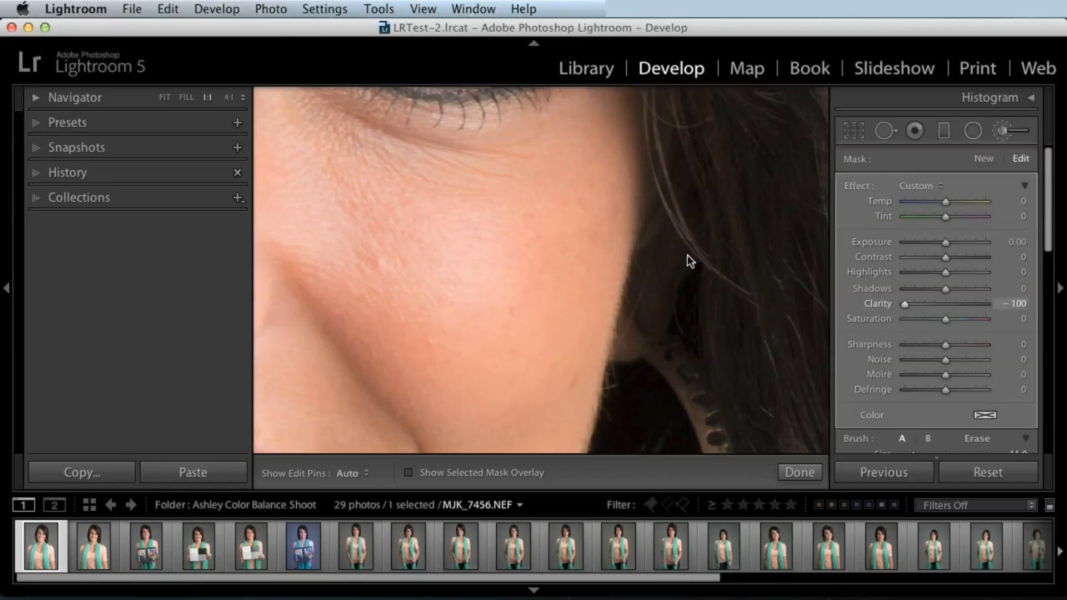
key(h)
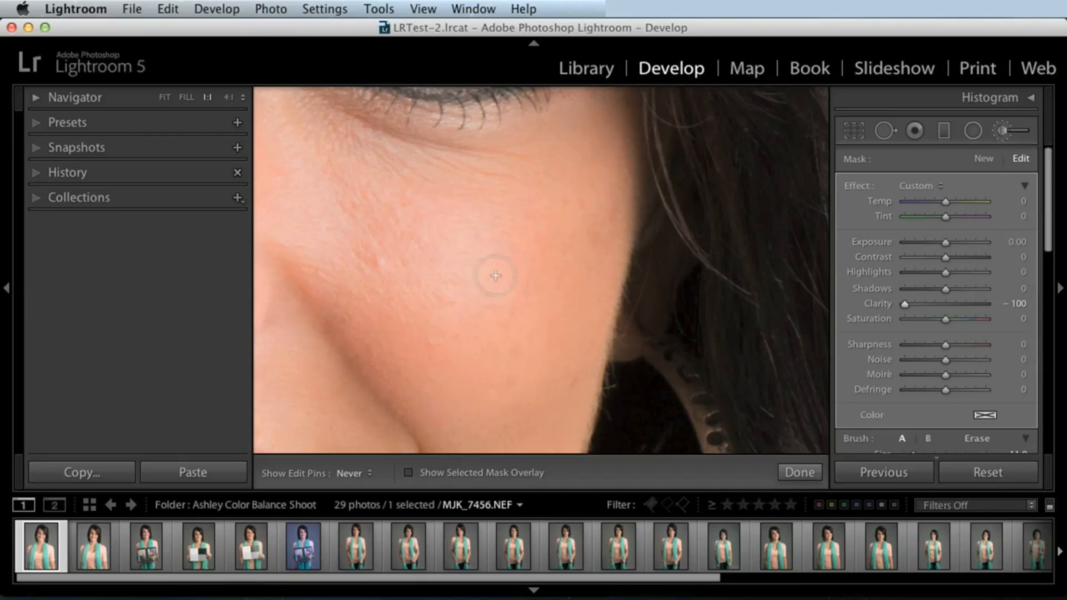
key(h)
key(h)
Compare the cheek with and without the brush corrections and fit the whole portrait in view
drag(1050, 245, 1048, 282)
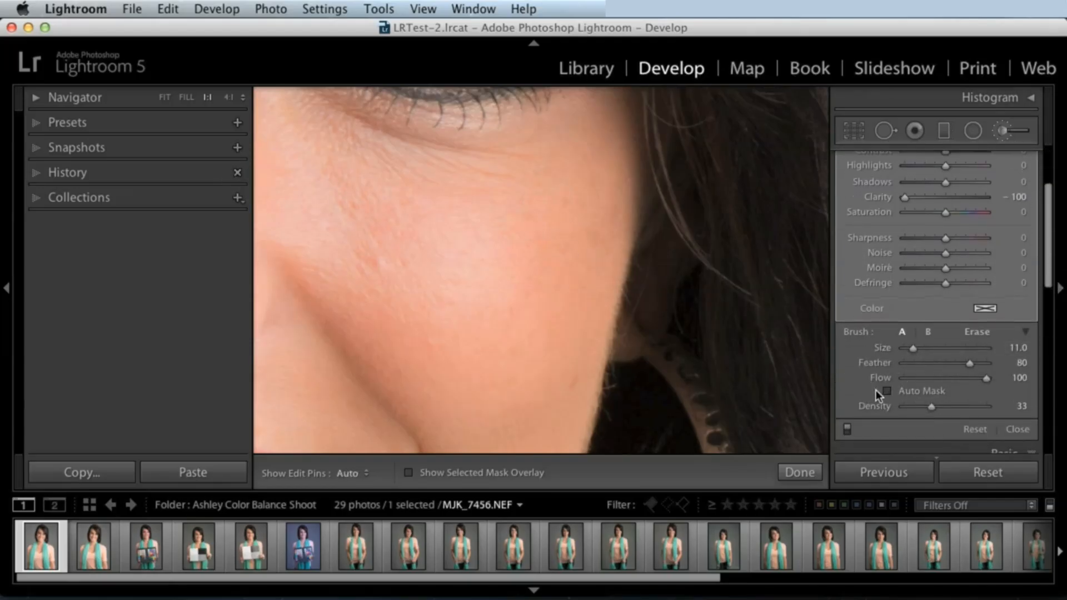
click(846, 429)
click(846, 430)
key(super+minus)
key(super+minus)
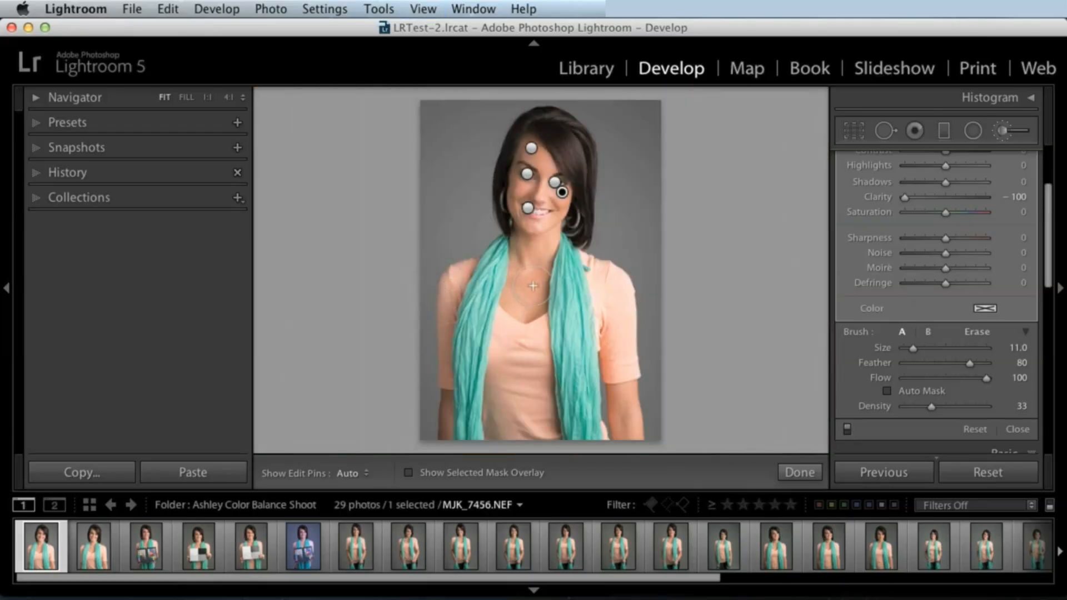
Reduce the adjustment brush to size 3.0 and hide the edit pins on the portrait
key(bracketleft)
key(bracketleft)
key(bracketleft)
key(bracketleft)
key(h)
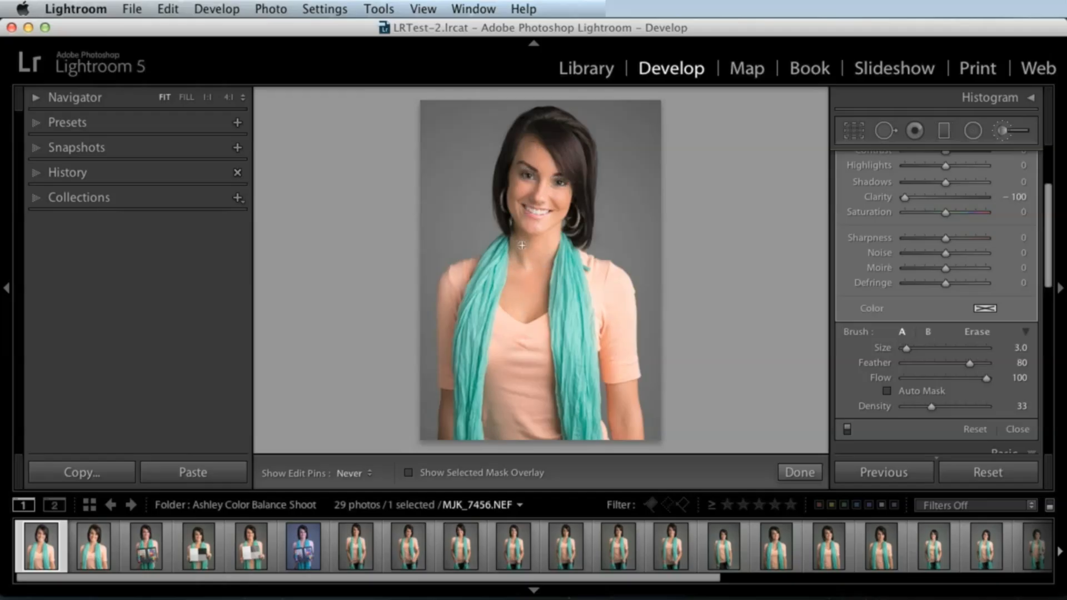
Heal the skin under the subject's right eye with a size 39 Spot Removal stroke at opacity 100
click(206, 98)
drag(343, 139, 557, 274)
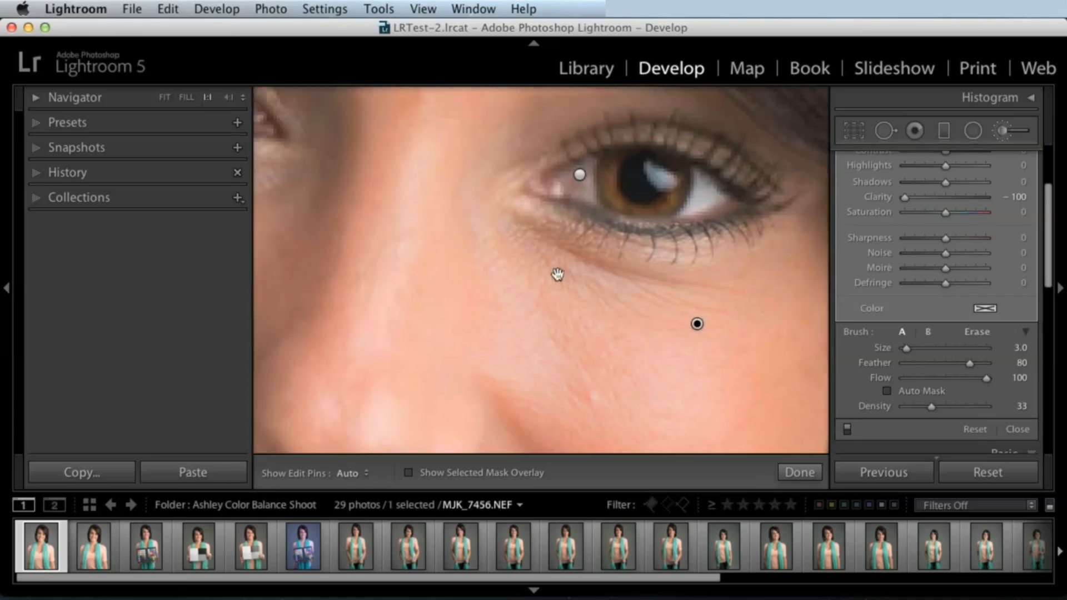
drag(384, 185, 597, 261)
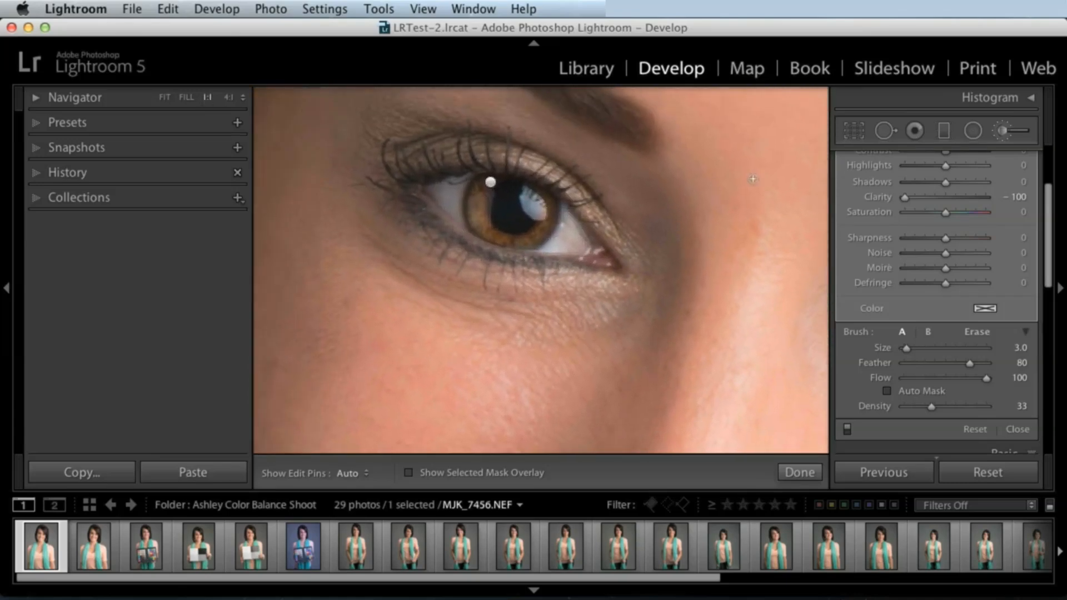
click(885, 132)
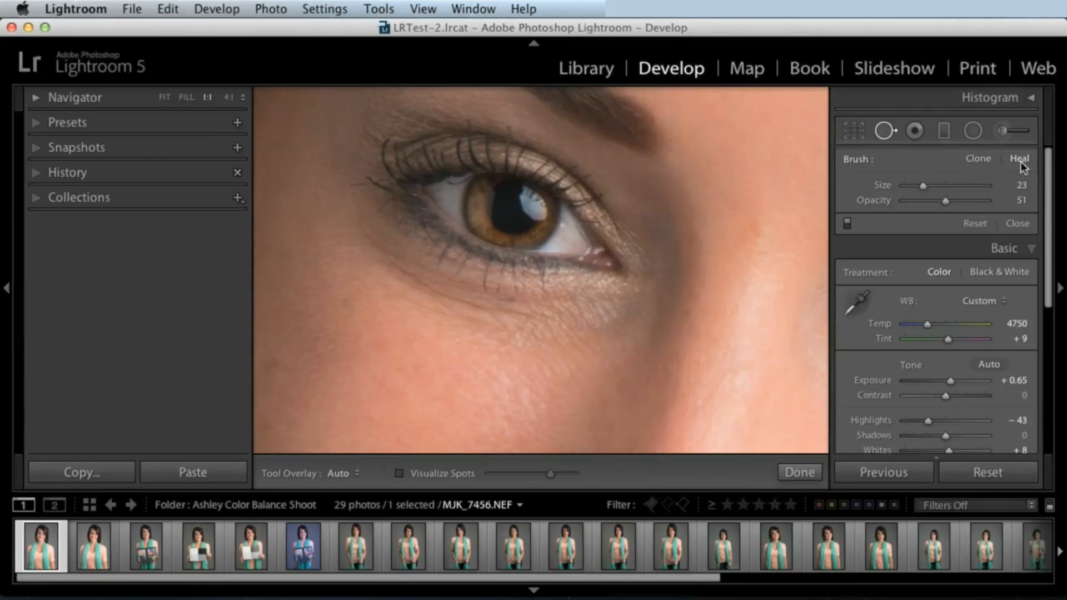
drag(964, 201, 973, 204)
key(])
key(])
mouse_move(610, 308)
mouse_down()
mouse_move(483, 313)
mouse_move(400, 280)
mouse_move(345, 225)
mouse_move(400, 270)
mouse_move(500, 317)
mouse_up()
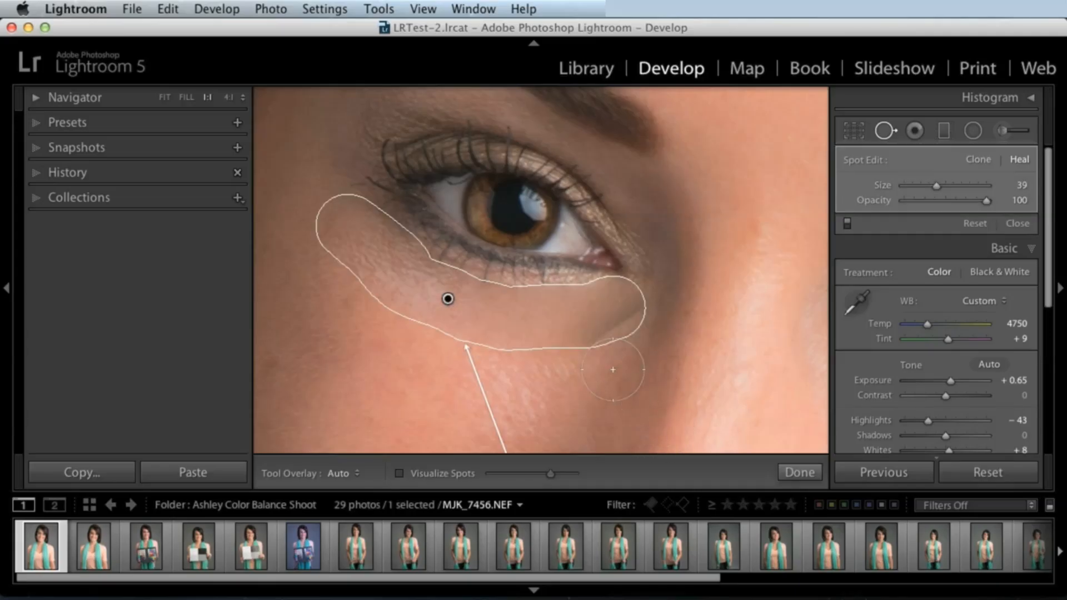
Move the under-eye heal's source area onto the cheek skin directly below the stroke
scroll(566, 204, down, 10)
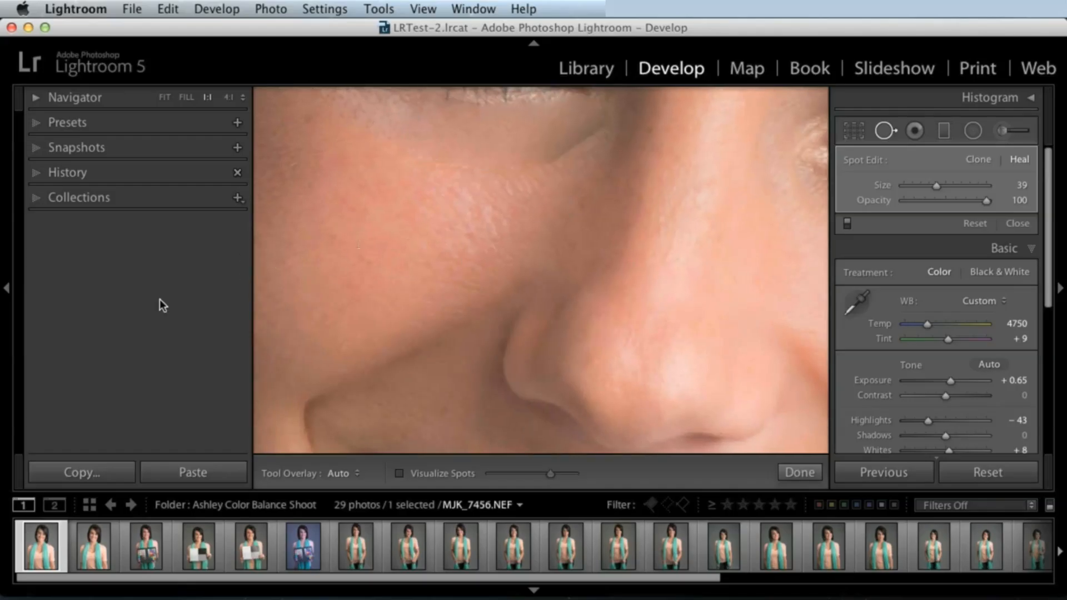
key(z)
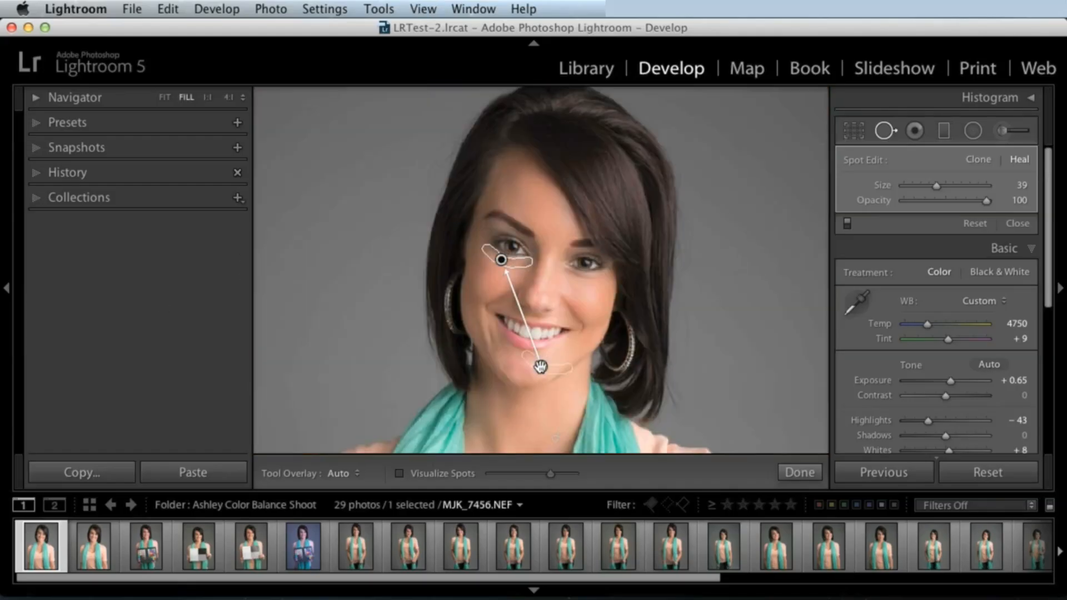
mouse_move(540, 366)
mouse_down()
mouse_move(493, 275)
mouse_move(525, 334)
mouse_up()
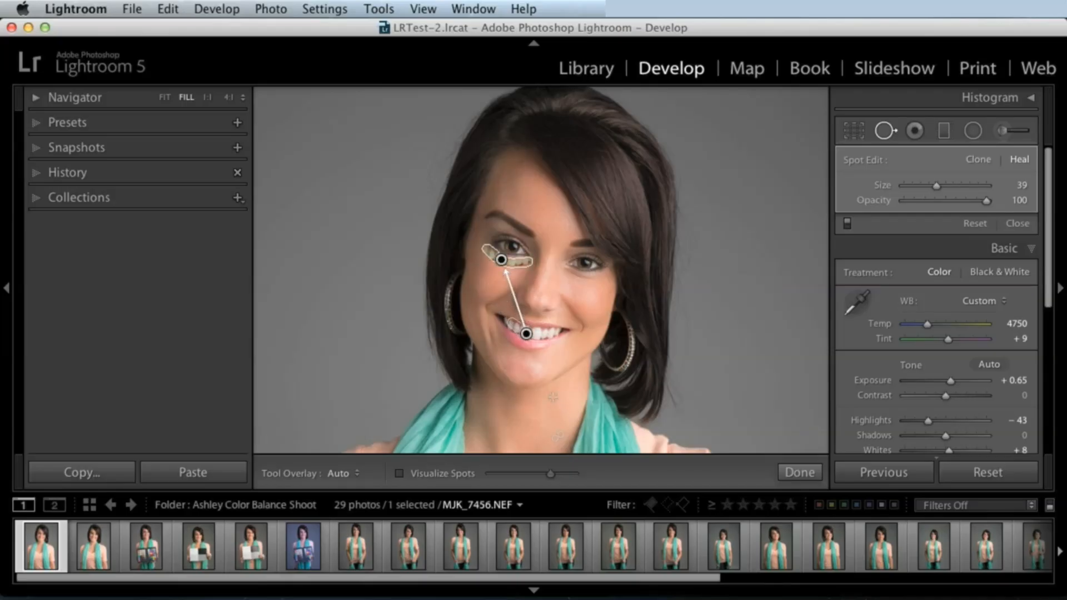
drag(524, 334, 494, 272)
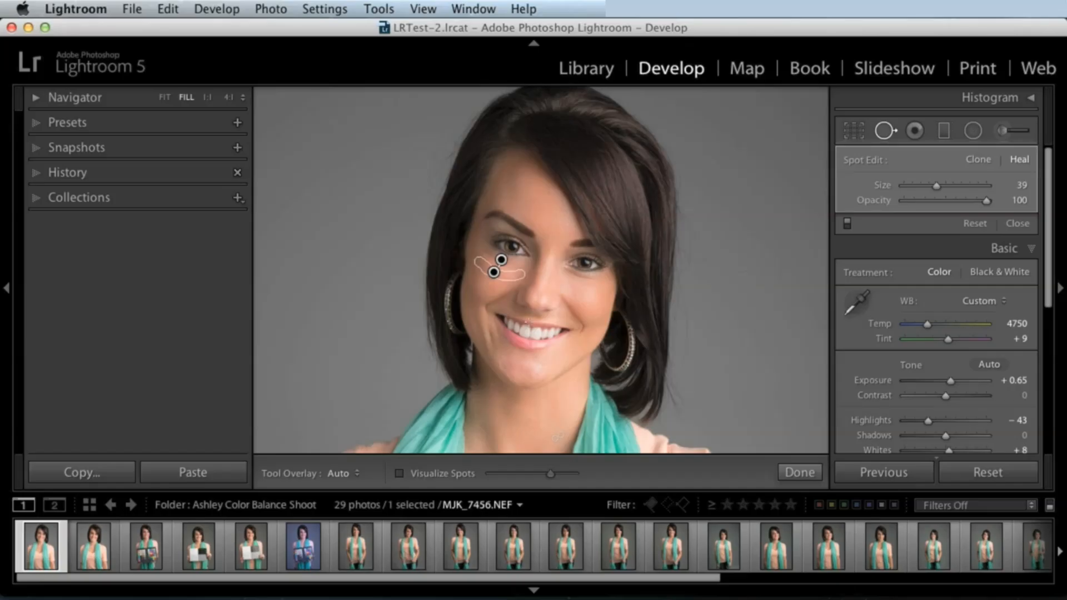
Lower the under-eye heal's opacity to 50 and compare the area with and without the spot corrections
click(207, 98)
drag(505, 212, 566, 357)
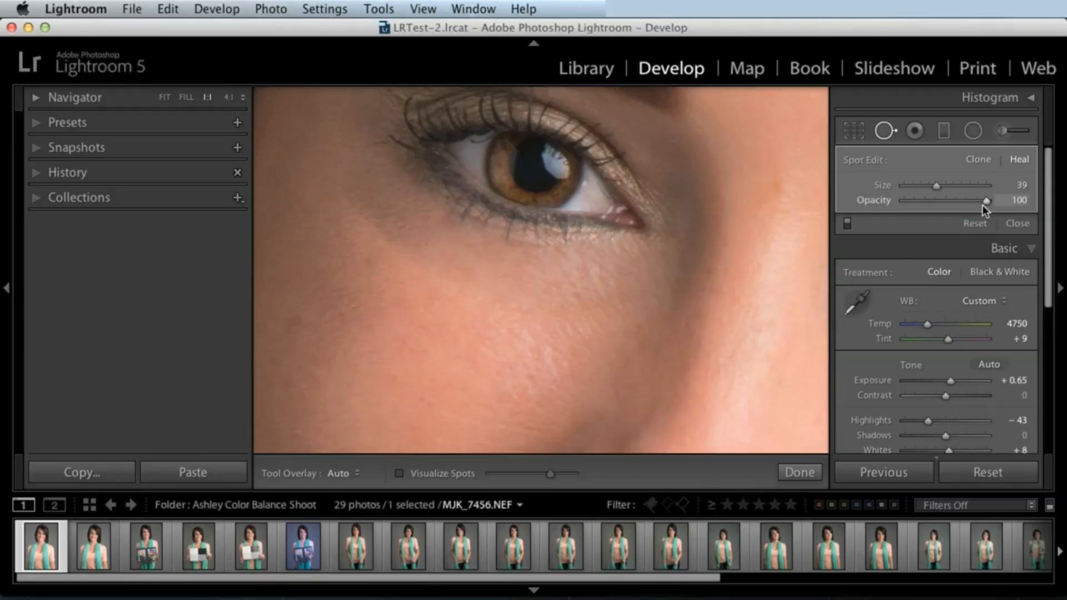
drag(983, 201, 948, 201)
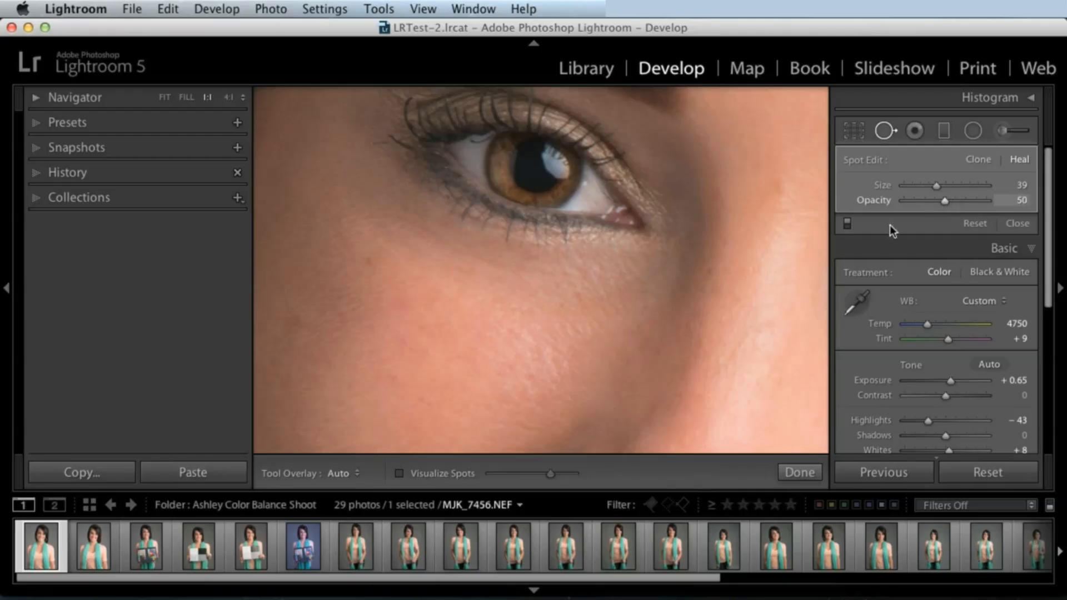
drag(1048, 235, 1038, 330)
drag(1048, 283, 1028, 162)
click(848, 221)
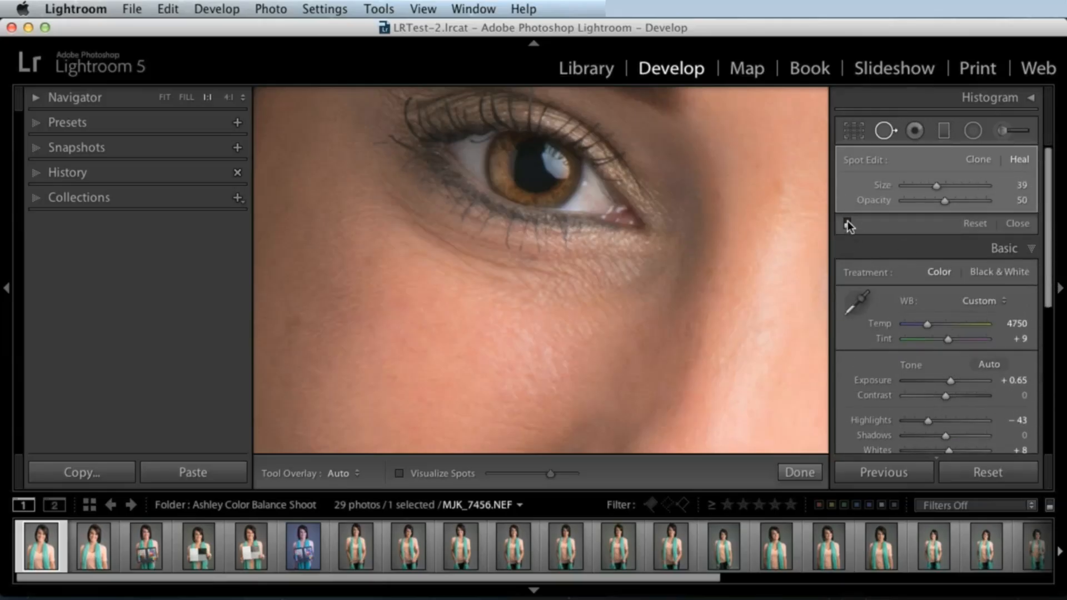
click(847, 220)
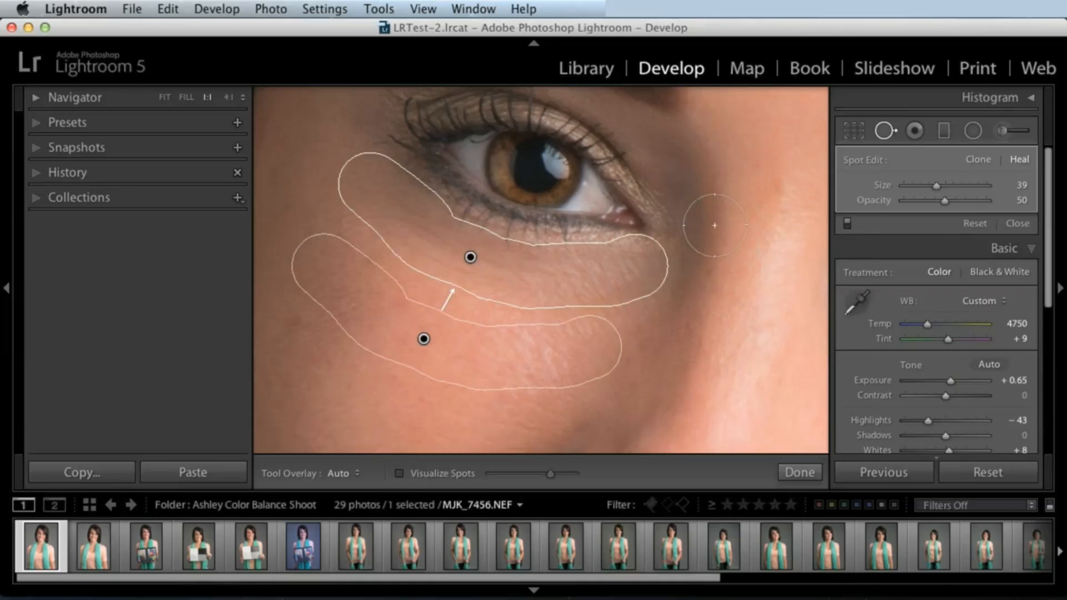
Heal the thin dark line in the white of the right eye with a size 3 stroke at 3:1 magnification
click(228, 99)
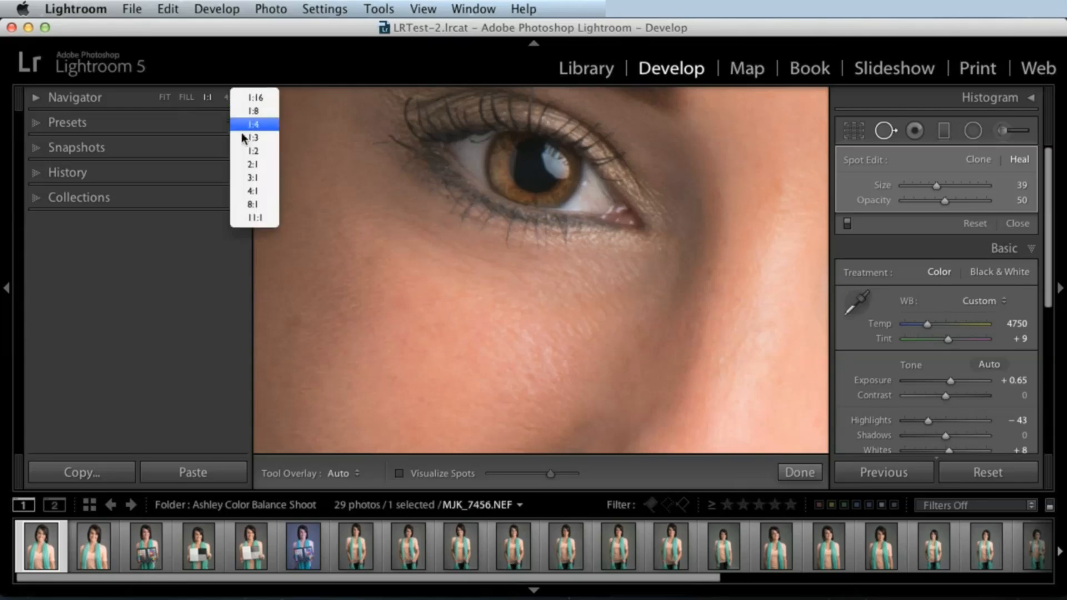
click(253, 178)
mouse_move(479, 195)
mouse_down()
mouse_move(554, 245)
mouse_move(550, 326)
mouse_up()
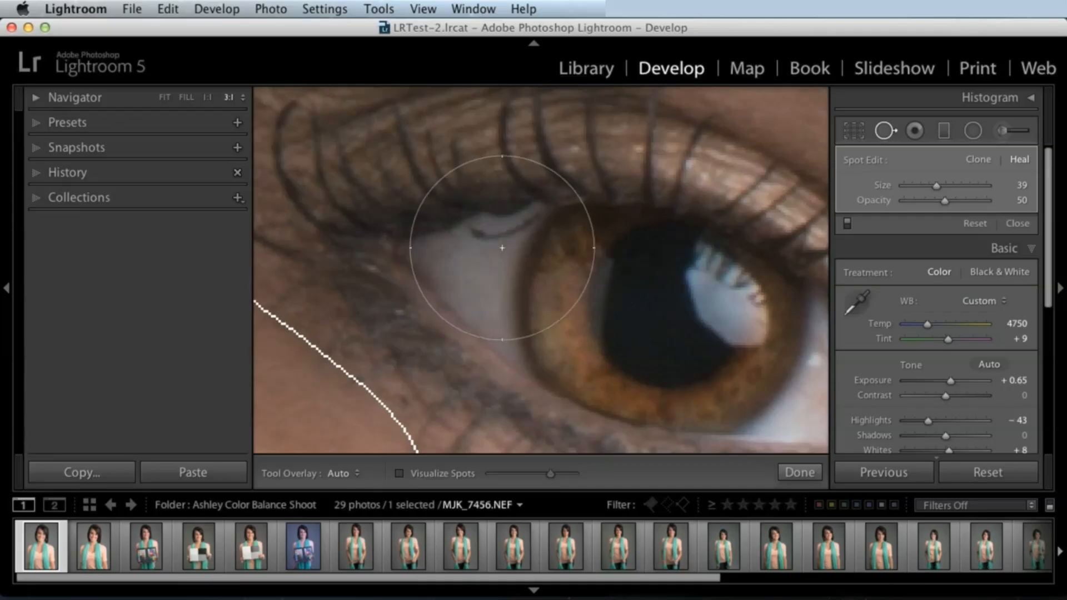
key(bracketleft)
key(bracketleft)
key(bracketleft)
key(bracketleft)
key(bracketleft)
key(bracketleft)
key(bracketleft)
key(bracketleft)
key(bracketleft)
key(bracketleft)
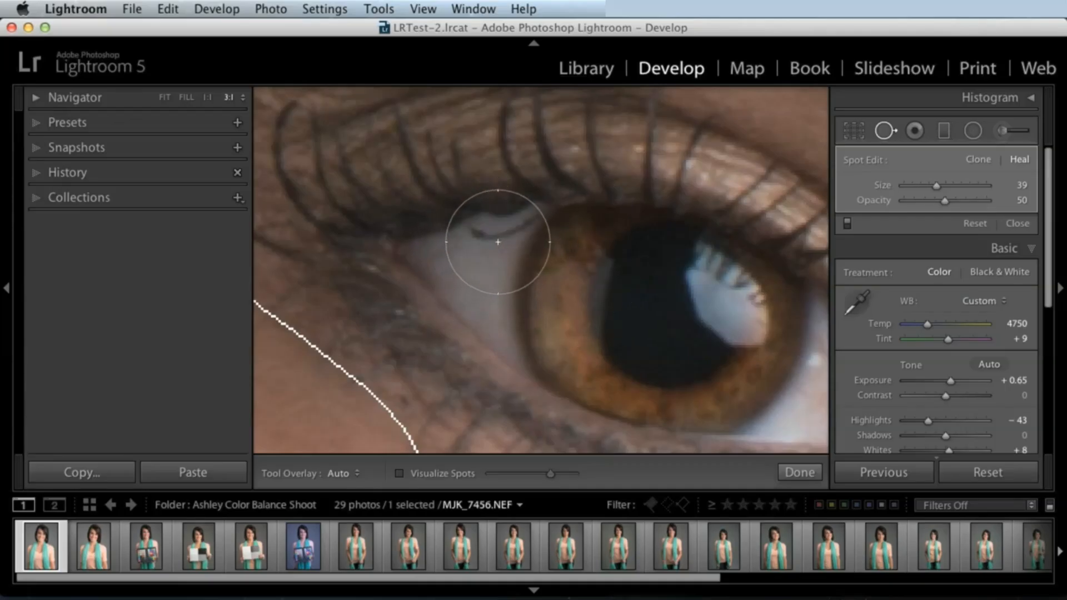
click(927, 187)
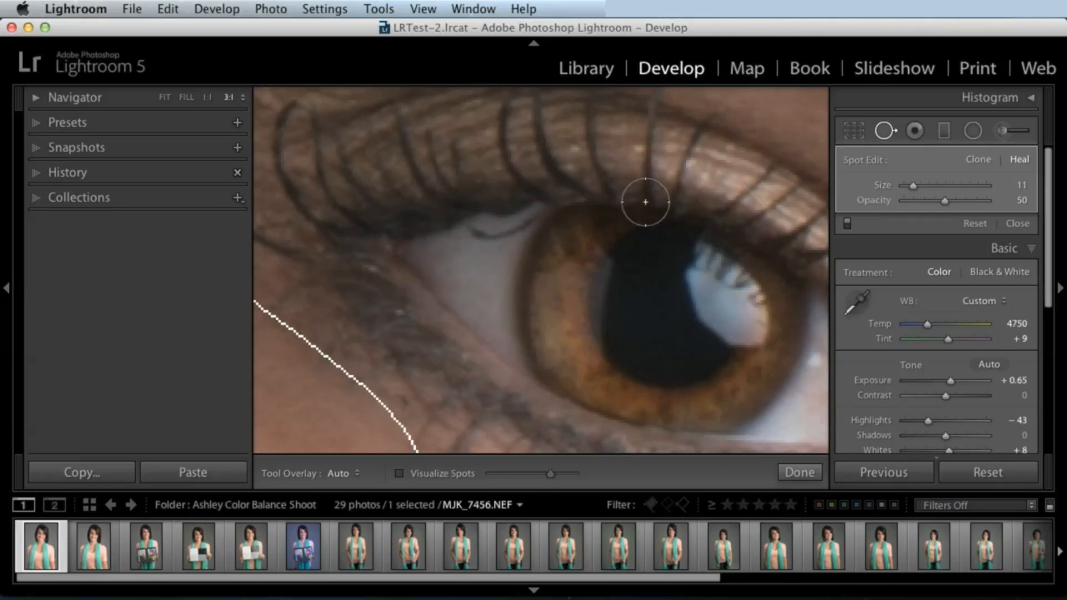
key(bracketleft)
key(bracketleft)
key(bracketleft)
key(bracketleft)
key(bracketleft)
key(bracketleft)
key(bracketright)
key(bracketleft)
key(bracketleft)
key(bracketleft)
key(bracketleft)
key(bracketleft)
key(bracketleft)
key(bracketleft)
key(bracketleft)
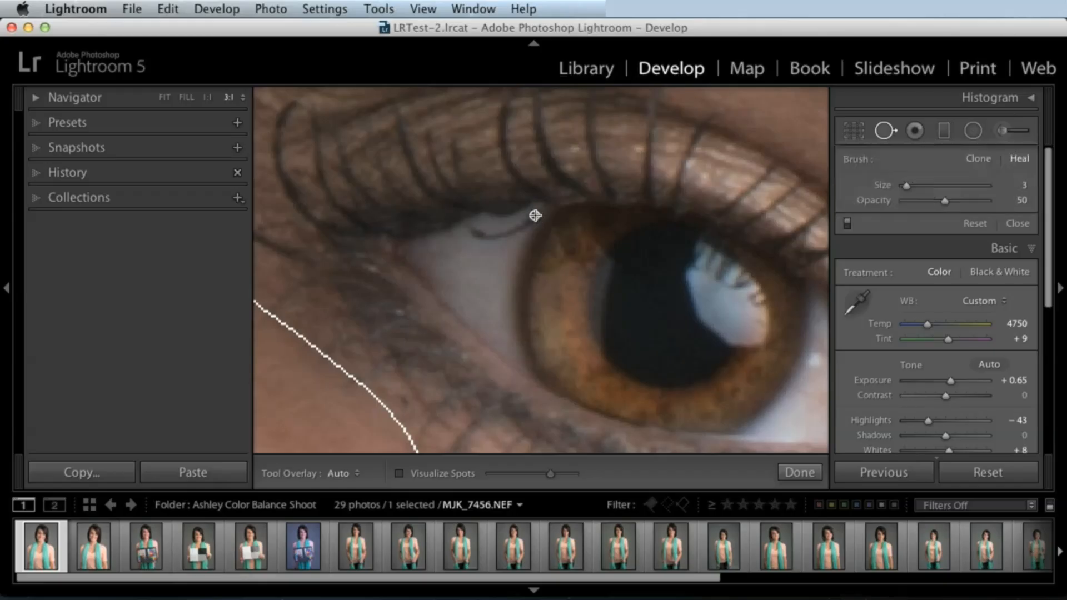
mouse_move(536, 216)
mouse_down()
mouse_move(489, 237)
mouse_move(472, 229)
mouse_up()
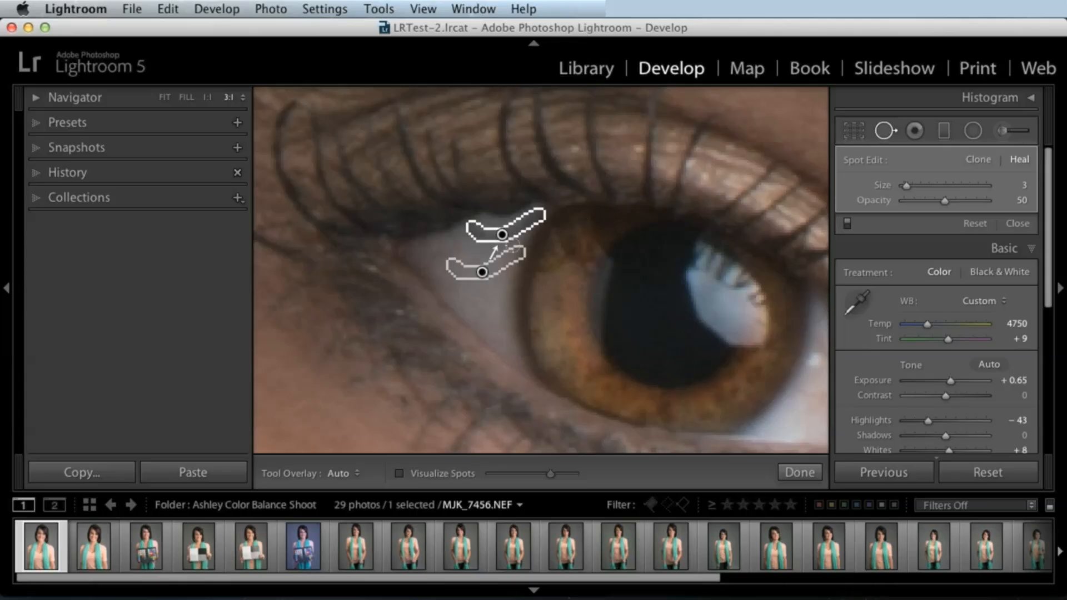
Fit the whole portrait in view to review the retouched eye area
key(super+minus)
key(super+minus)
key(super+minus)
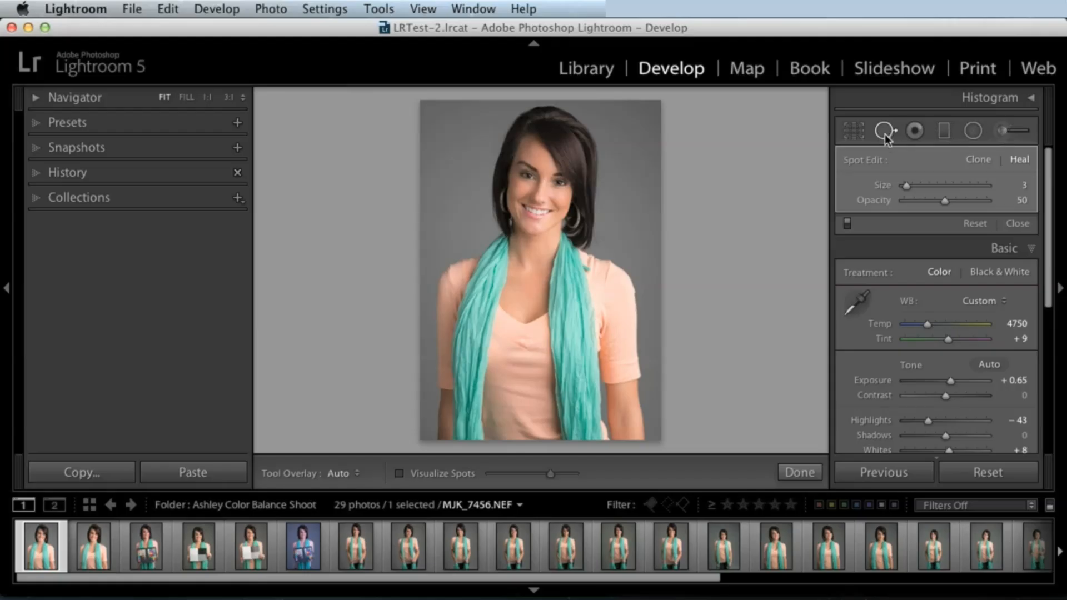
key(shift)
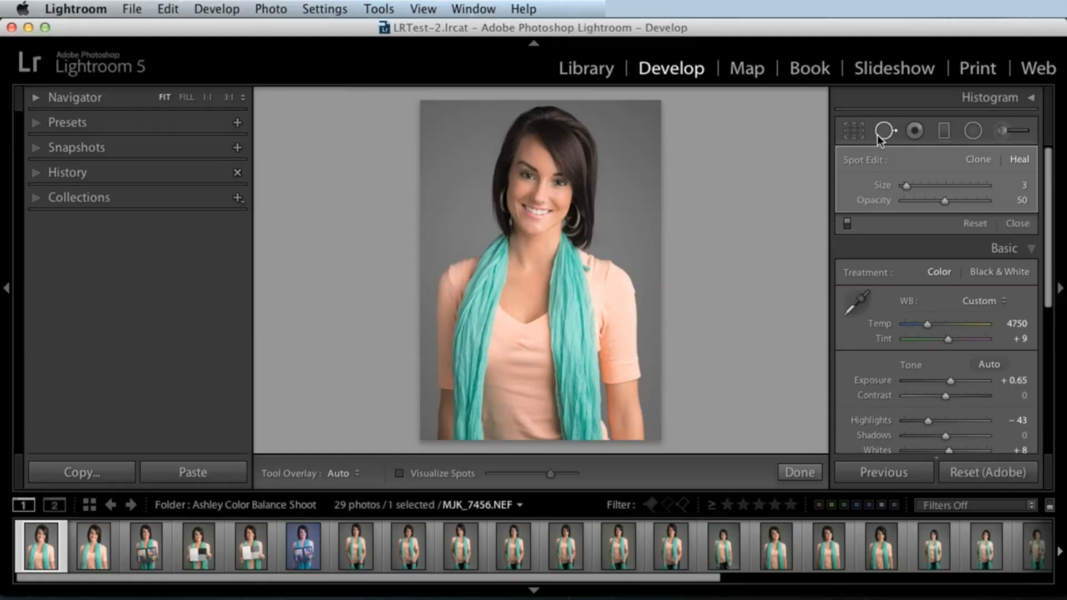